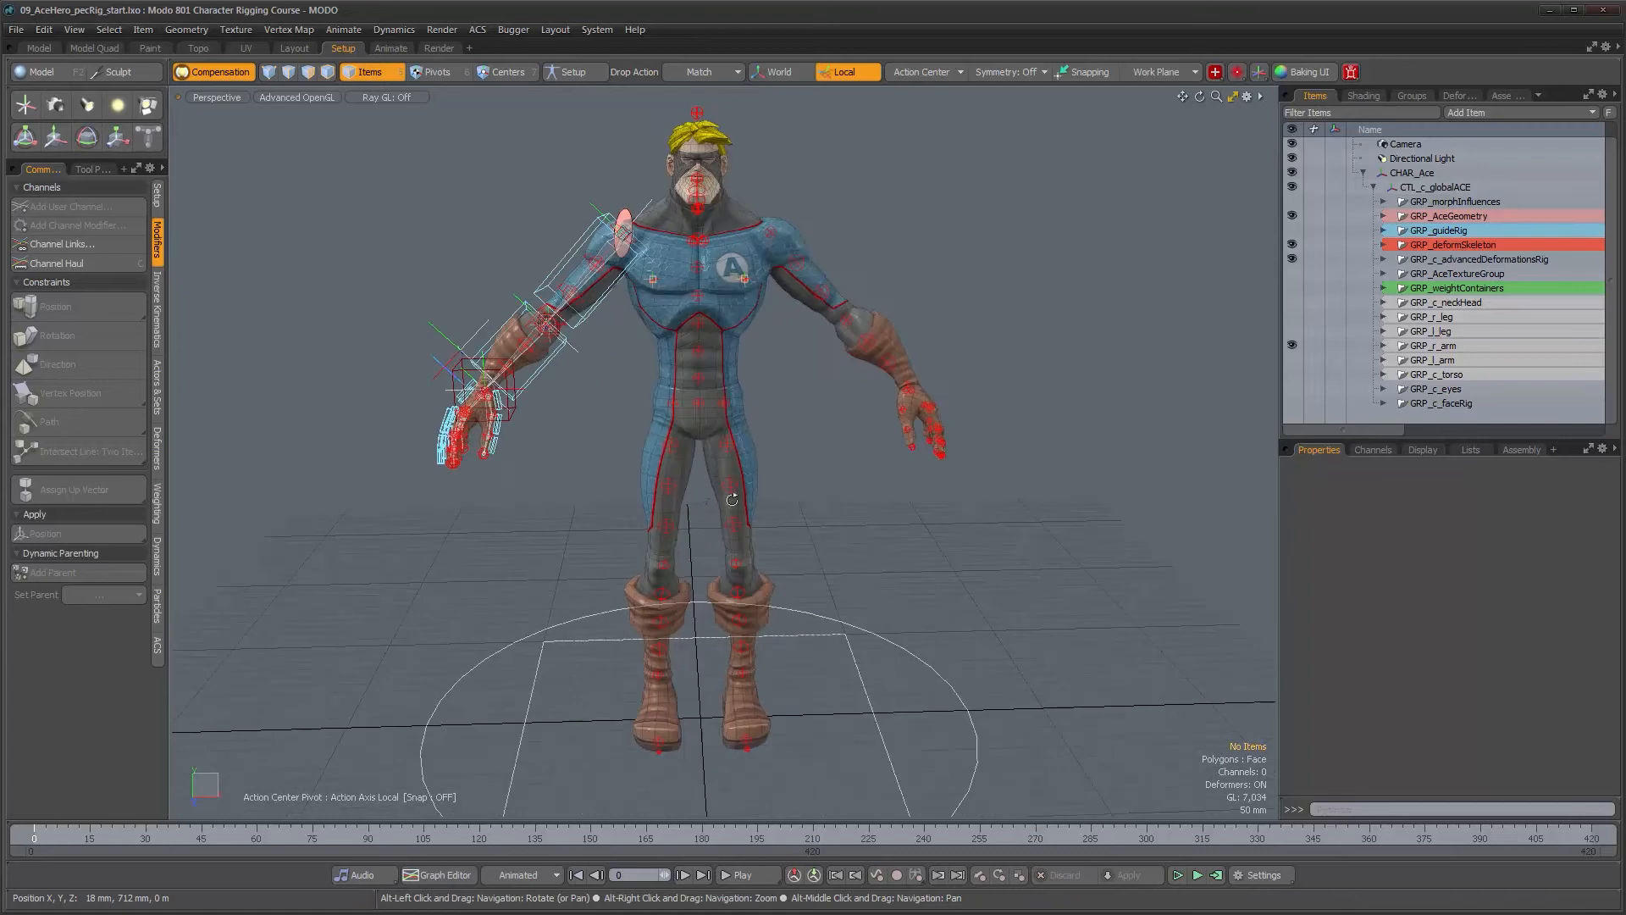
Make the GRP_c_torso rig group visible with the character's upper body framed.
{"action": "middle_click_drag", "start_coordinate": [727, 340], "coordinate": [731, 387], "text": "alt"}
{"action": "left_click_drag", "start_coordinate": [732, 387], "coordinate": [733, 354], "text": "alt"}
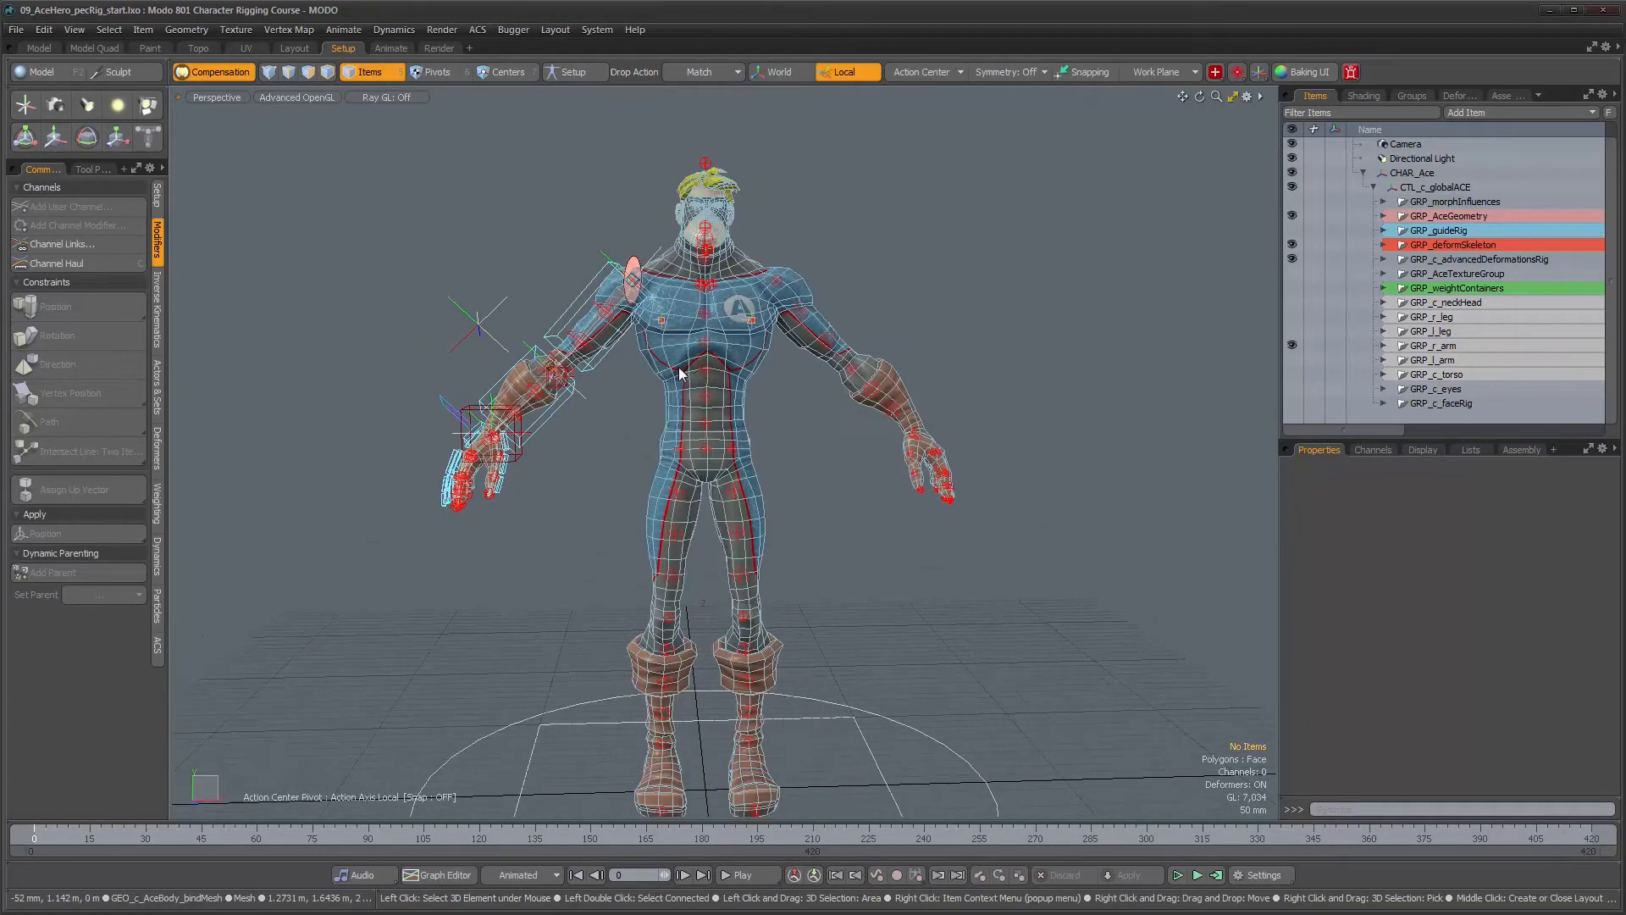
{"action": "right_click_drag", "start_coordinate": [649, 333], "coordinate": [684, 295], "text": "alt"}
{"action": "middle_click_drag", "start_coordinate": [683, 295], "coordinate": [658, 381], "text": "alt"}
{"action": "mouse_move", "coordinate": [658, 381]}
{"action": "left_mouse_down", "text": "alt"}
{"action": "mouse_move", "coordinate": [682, 381]}
{"action": "mouse_move", "coordinate": [659, 381]}
{"action": "left_mouse_up", "text": "alt"}
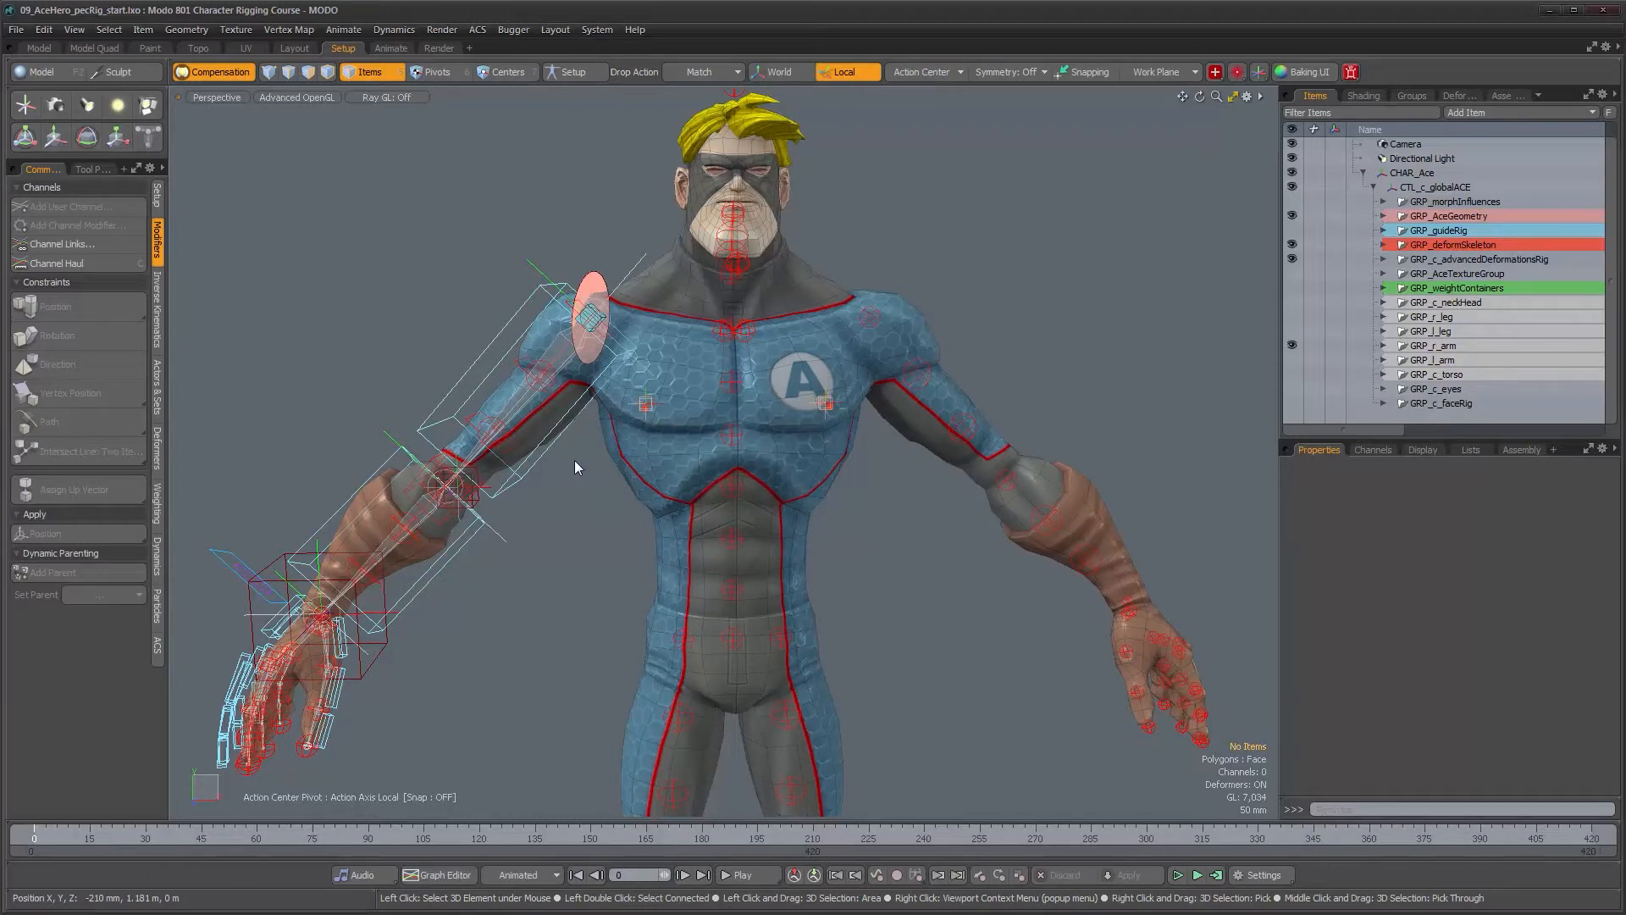
{"action": "left_click", "coordinate": [1292, 375]}
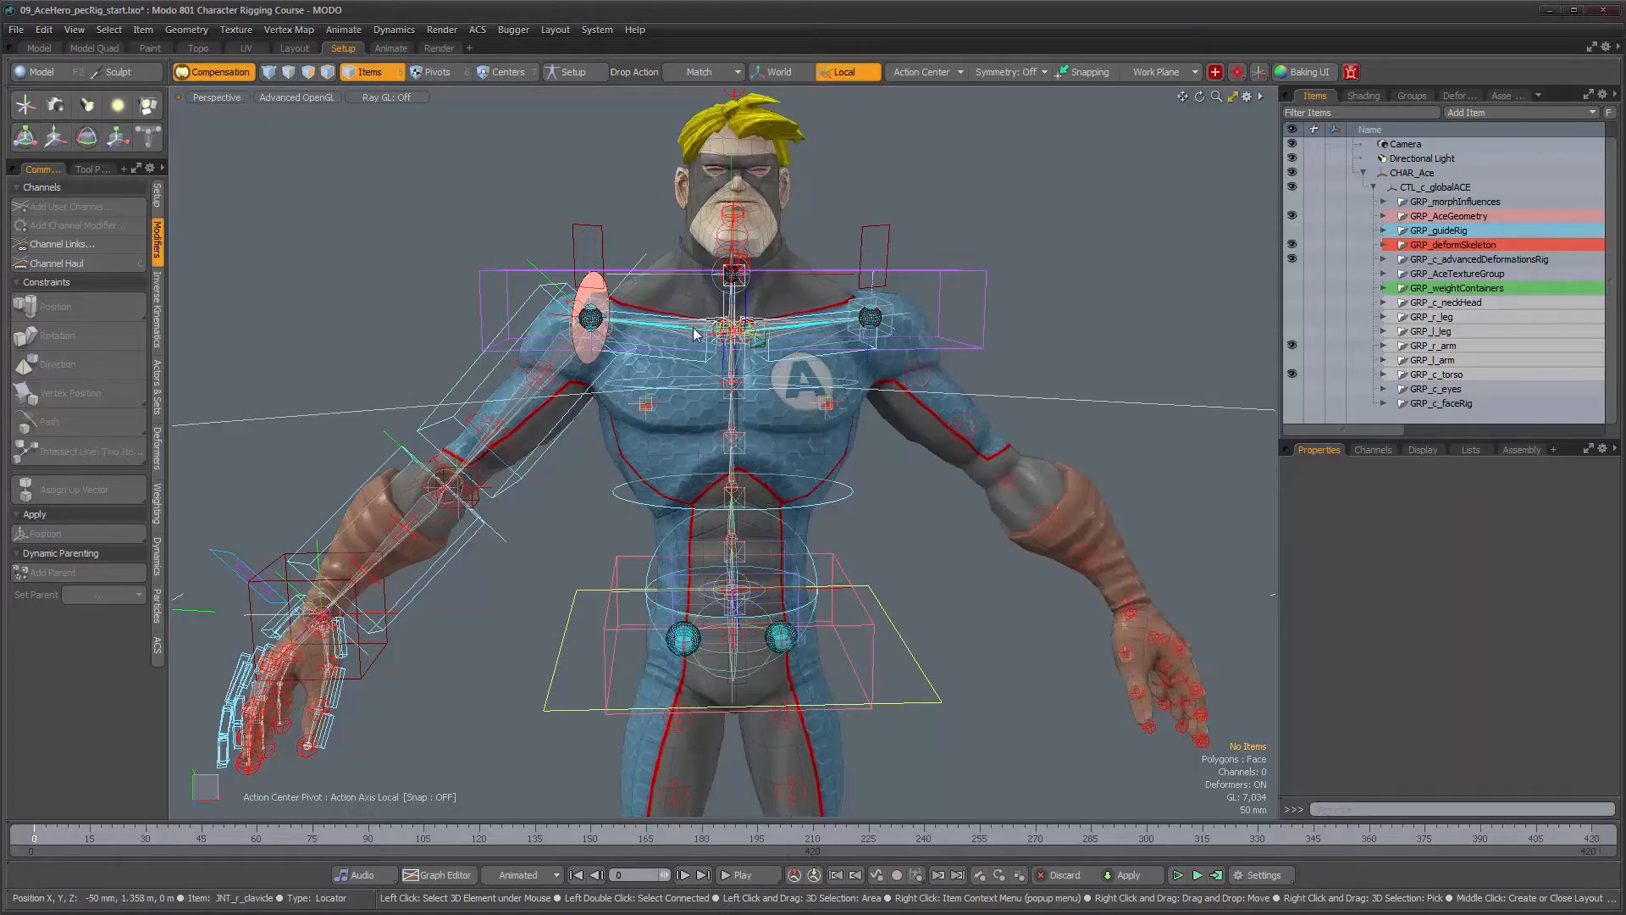
Examine the clavicle joints, shoulder controls and pectoral locators on the chest from several angles.
{"action": "scroll", "coordinate": [694, 339], "scroll_direction": "up", "scroll_amount": 4}
{"action": "mouse_move", "coordinate": [694, 339]}
{"action": "left_mouse_down", "text": "alt"}
{"action": "mouse_move", "coordinate": [775, 336]}
{"action": "mouse_move", "coordinate": [685, 332]}
{"action": "left_mouse_up", "text": "alt"}
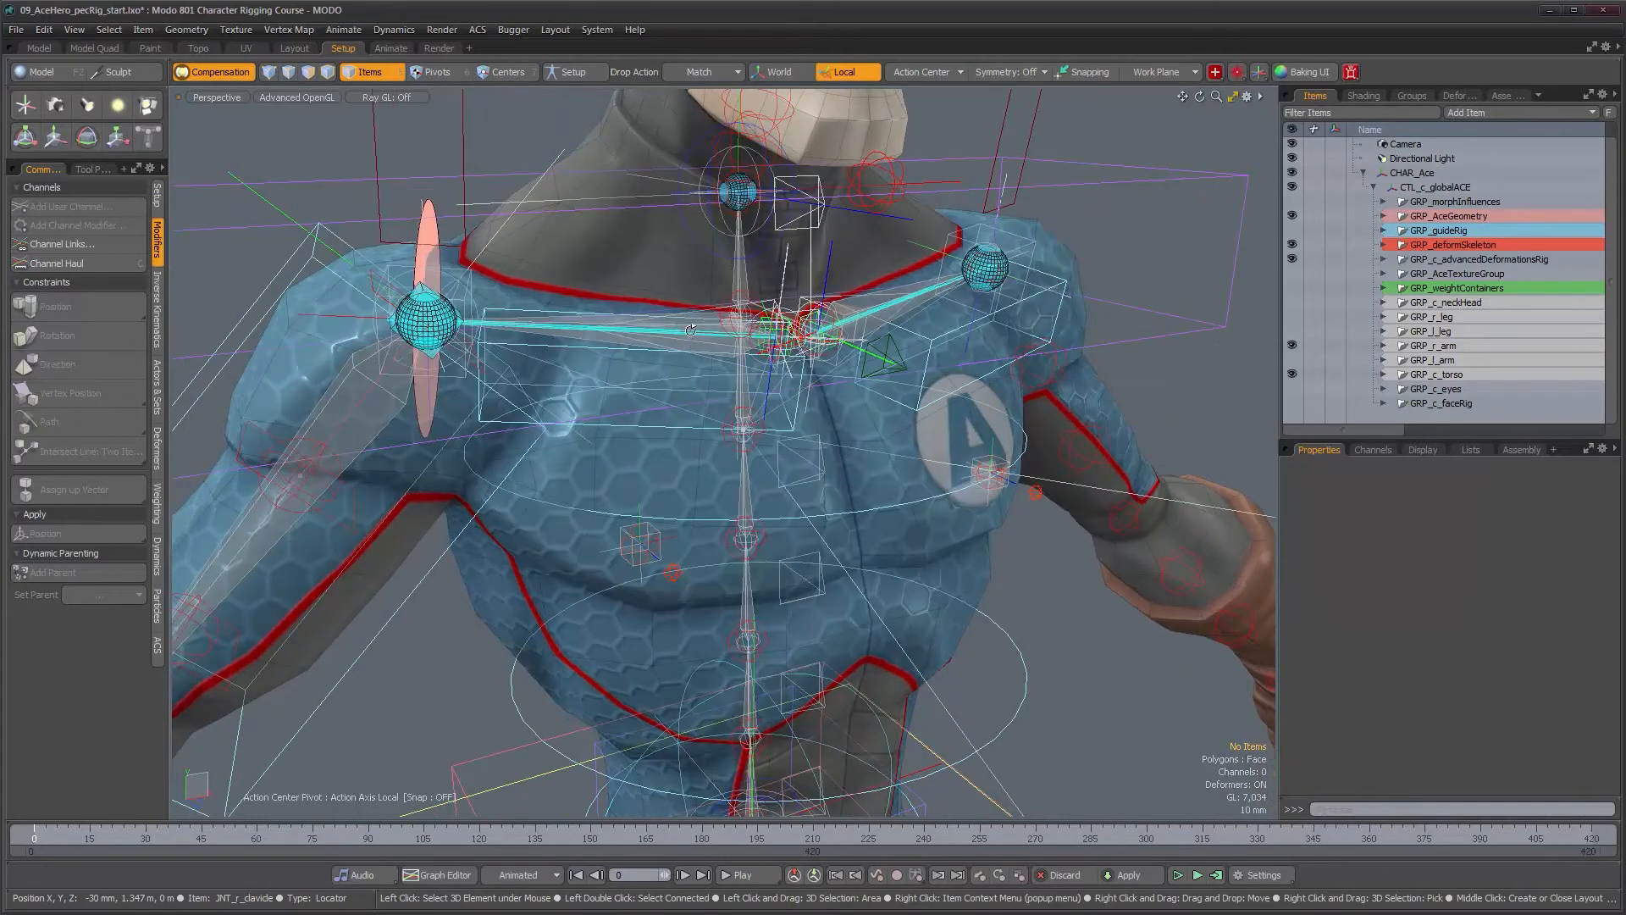
{"action": "right_click_drag", "start_coordinate": [685, 332], "coordinate": [677, 339], "text": "alt"}
{"action": "left_click_drag", "start_coordinate": [750, 355], "coordinate": [711, 370], "text": "alt"}
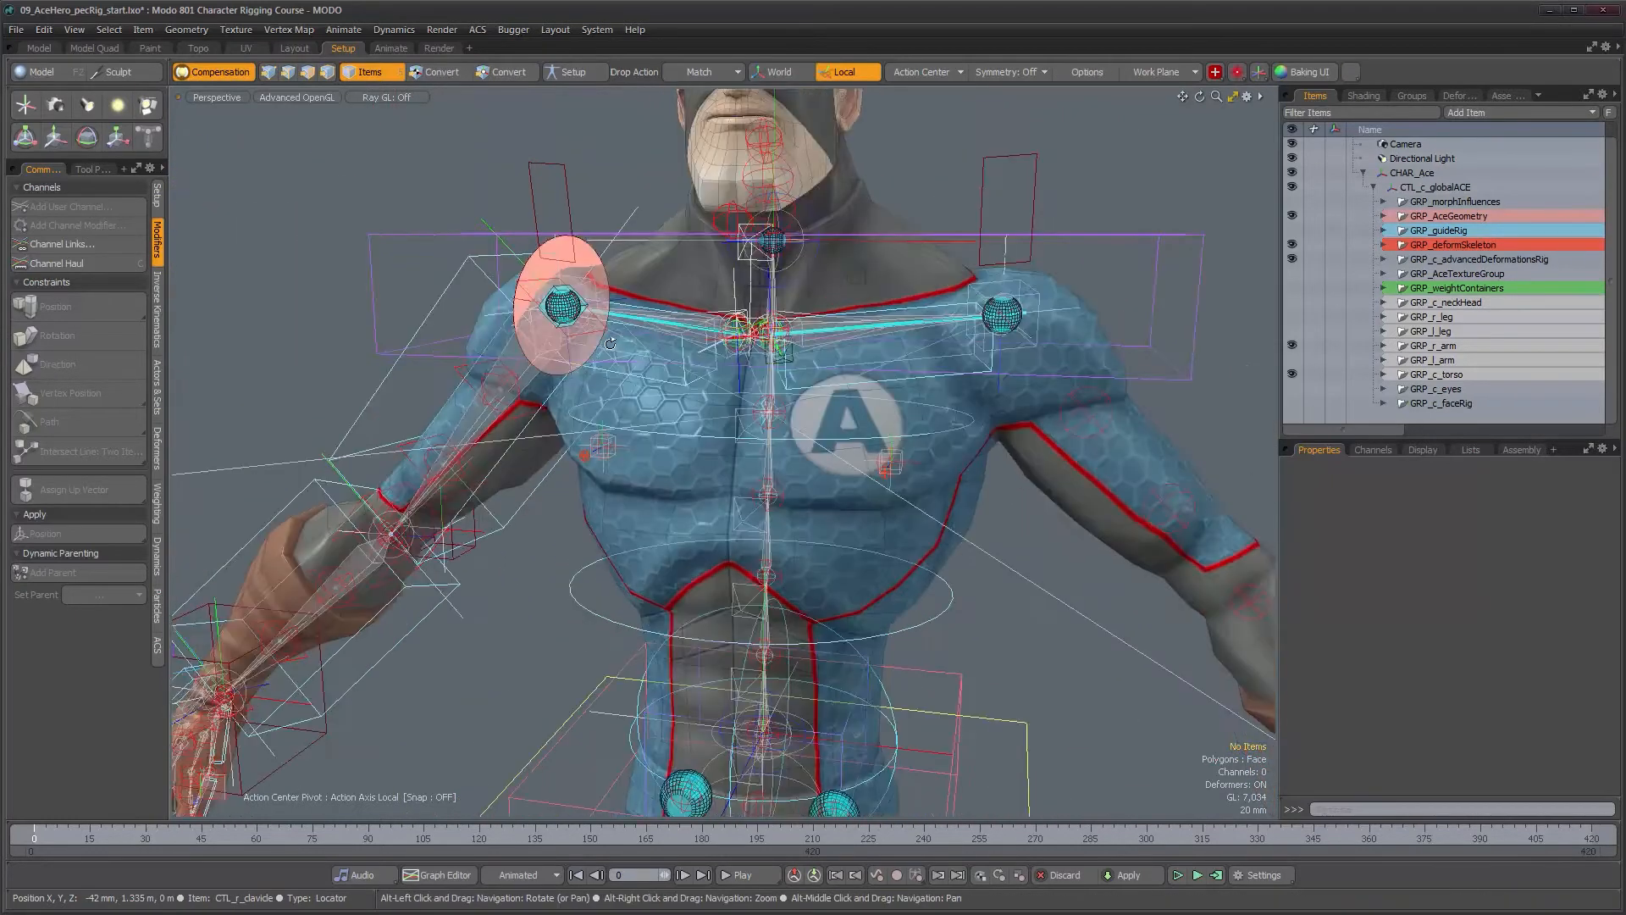
{"action": "right_click_drag", "start_coordinate": [711, 369], "coordinate": [692, 381], "text": "alt"}
{"action": "middle_click_drag", "start_coordinate": [693, 381], "coordinate": [658, 357], "text": "alt"}
{"action": "left_click_drag", "start_coordinate": [659, 357], "coordinate": [653, 445], "text": "alt"}
{"action": "scroll", "coordinate": [653, 444], "scroll_direction": "up", "scroll_amount": 5}
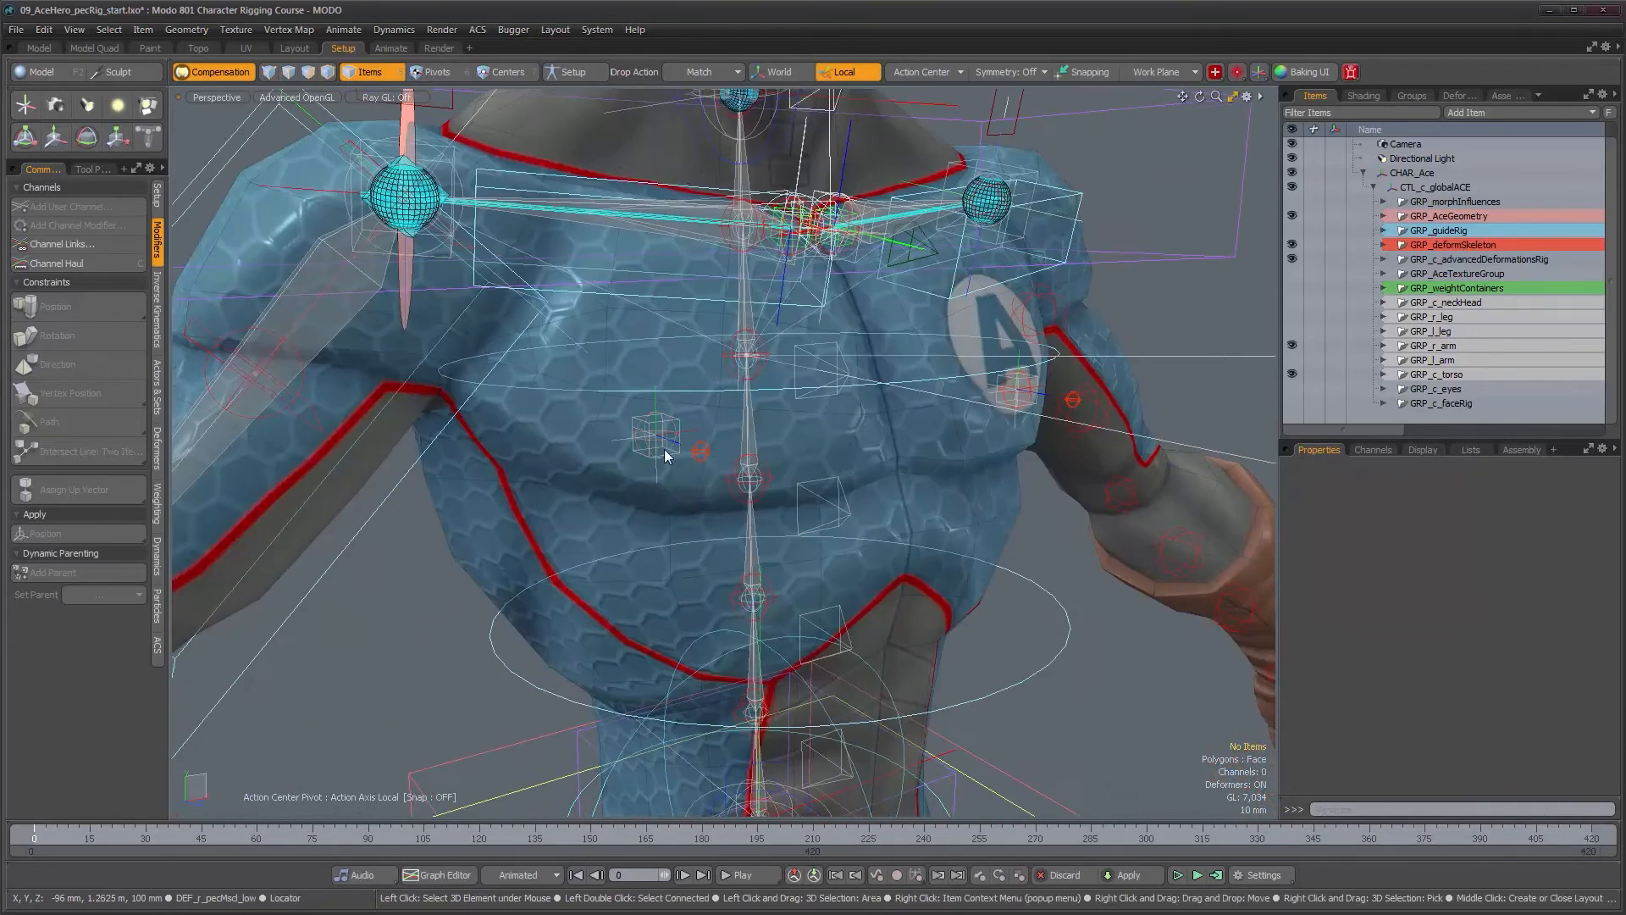
{"action": "left_click_drag", "start_coordinate": [774, 446], "coordinate": [735, 448], "text": "alt"}
{"action": "right_click_drag", "start_coordinate": [735, 448], "coordinate": [718, 449], "text": "alt"}
{"action": "middle_click_drag", "start_coordinate": [718, 448], "coordinate": [666, 441], "text": "alt"}
{"action": "left_click_drag", "start_coordinate": [729, 448], "coordinate": [704, 323], "text": "alt"}
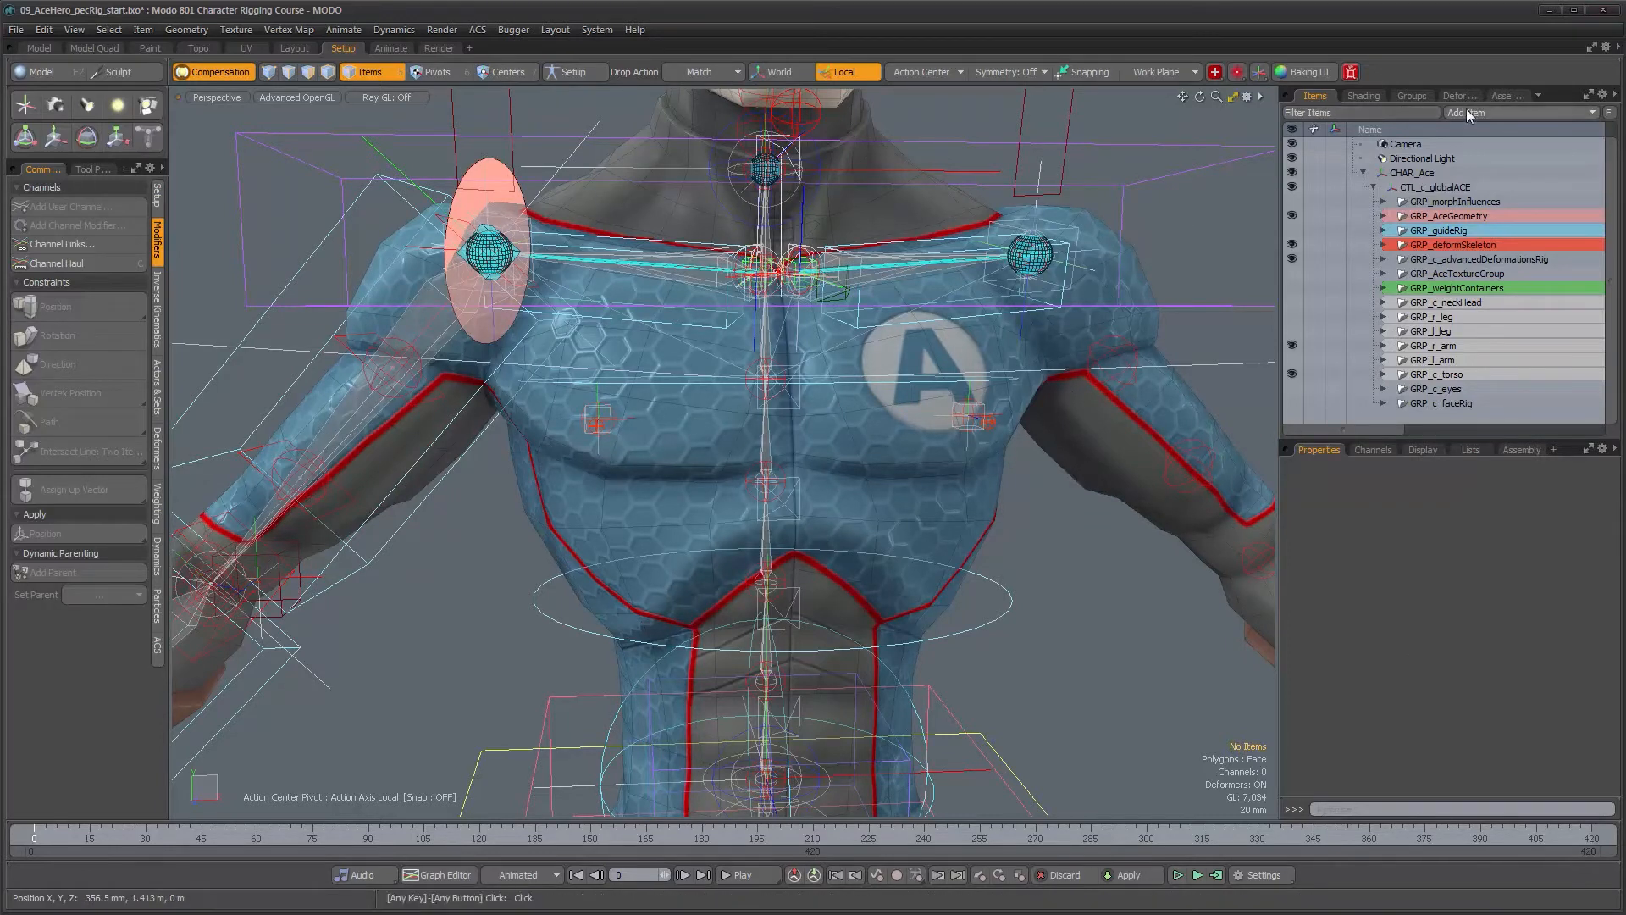
Show the assembly presets stored in the Character Rigging Course folder.
{"action": "left_click", "coordinate": [1497, 95]}
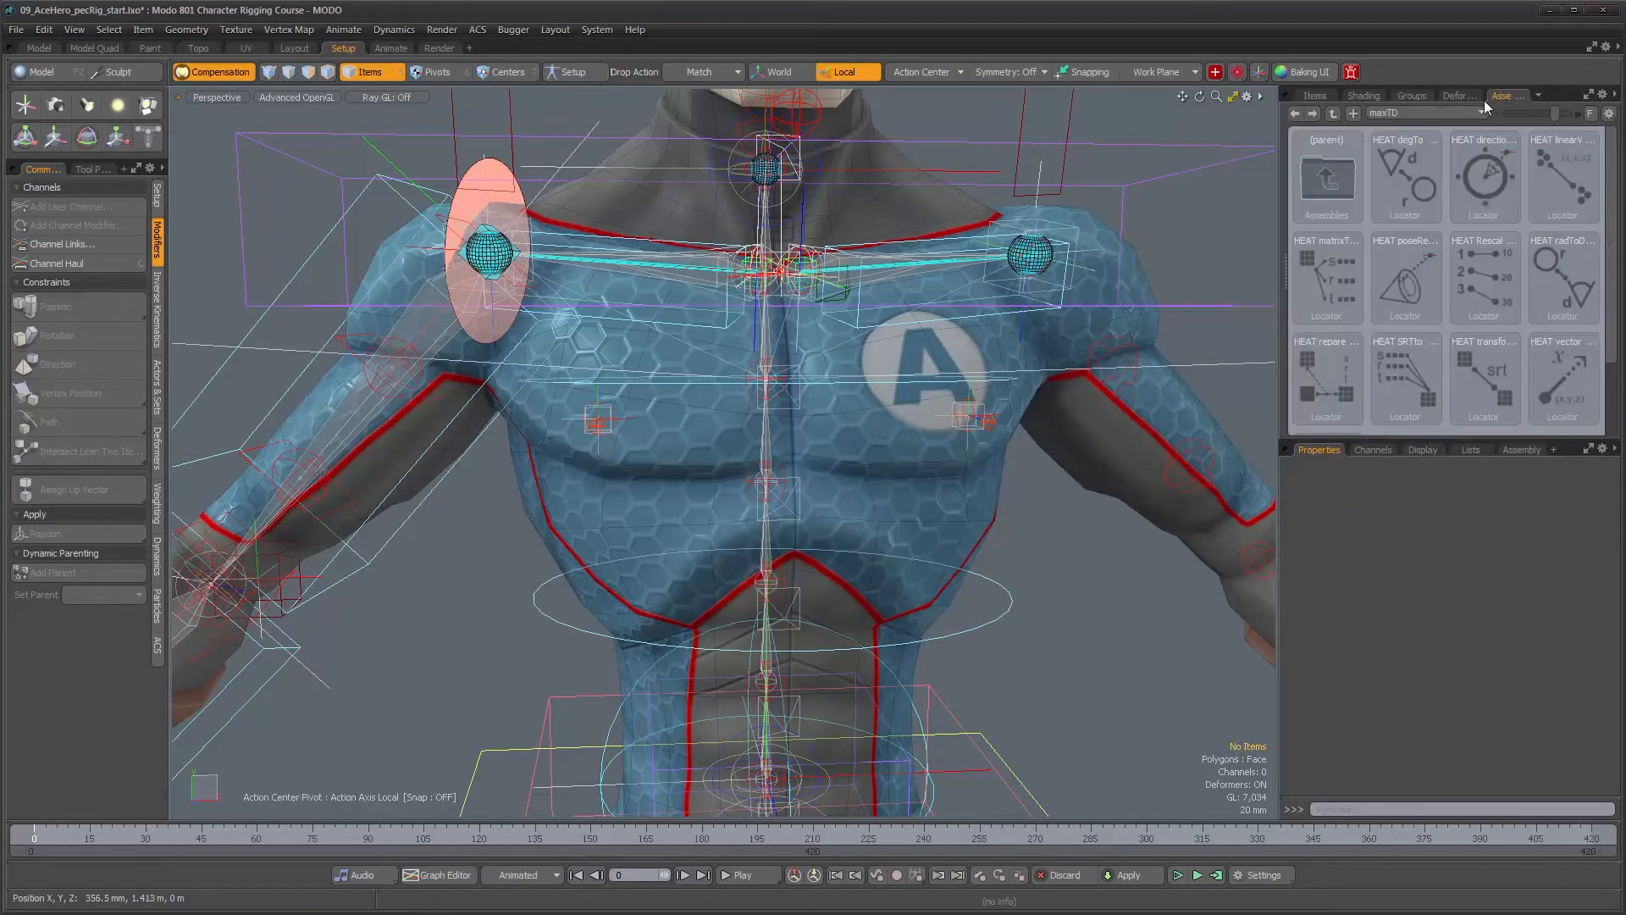
{"action": "left_click", "coordinate": [1392, 113]}
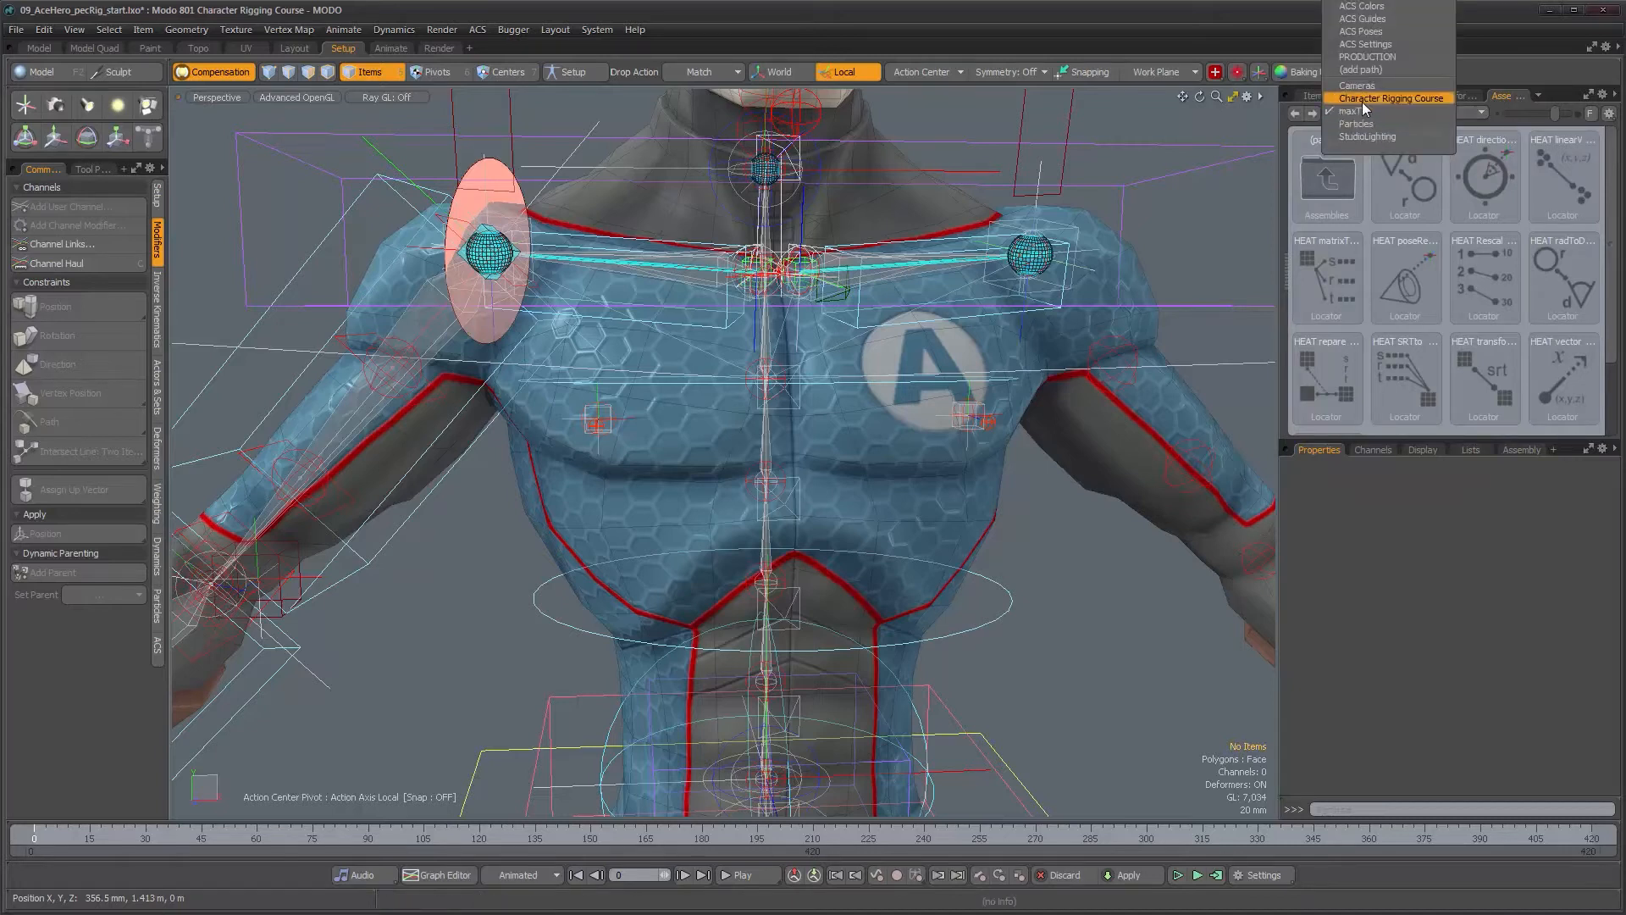
{"action": "left_click", "coordinate": [1394, 100]}
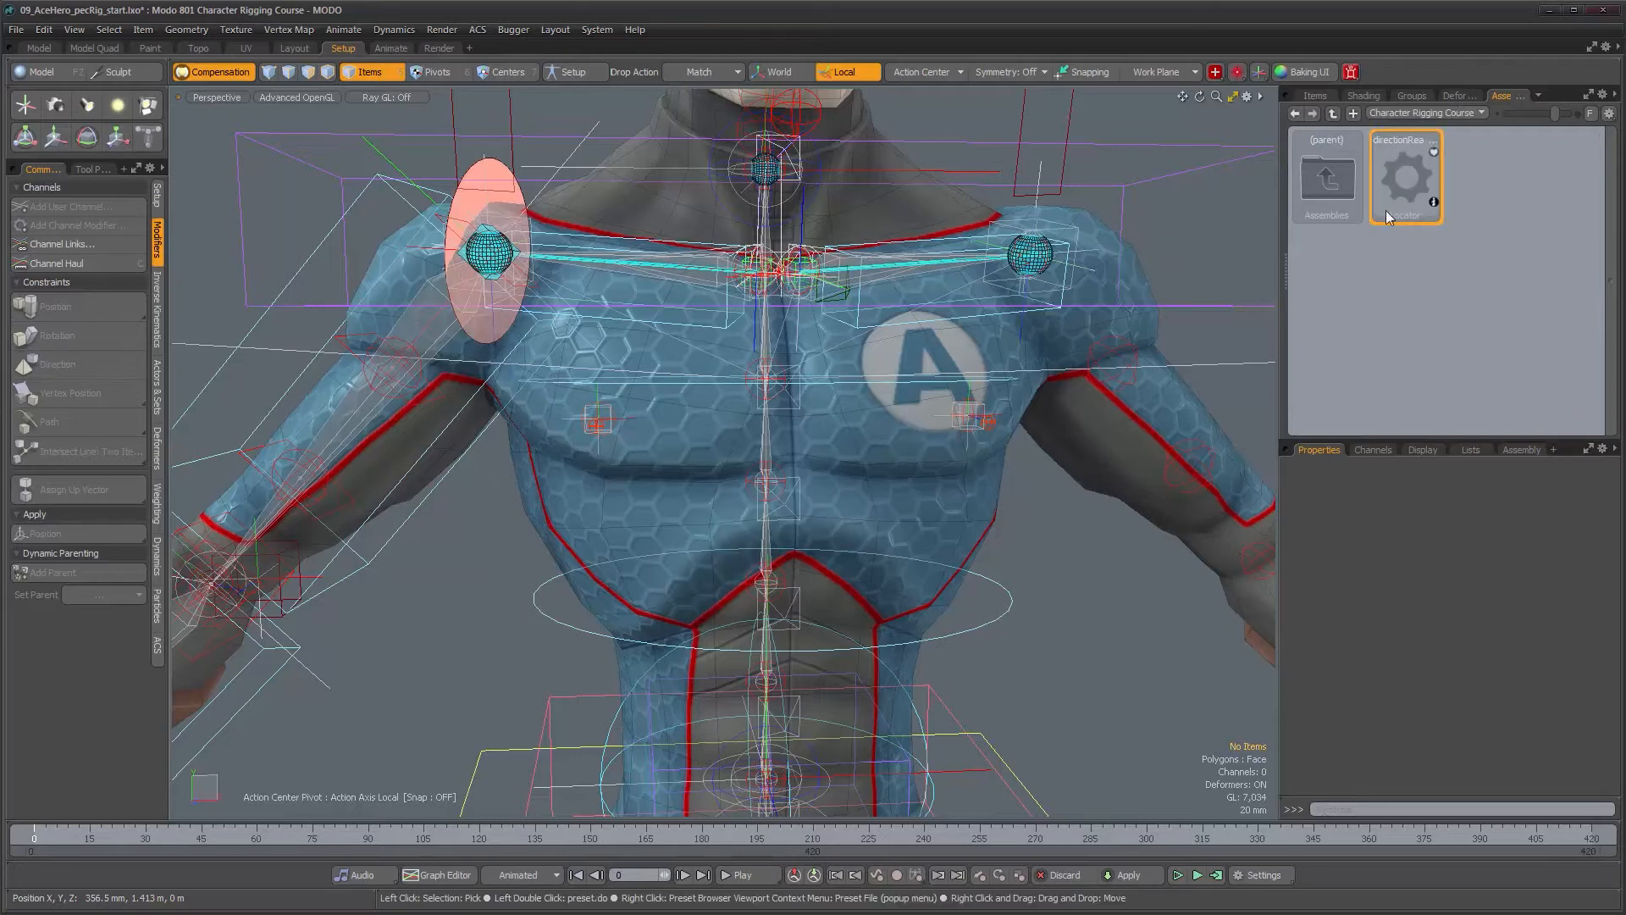
{"action": "mouse_move", "coordinate": [1415, 188]}
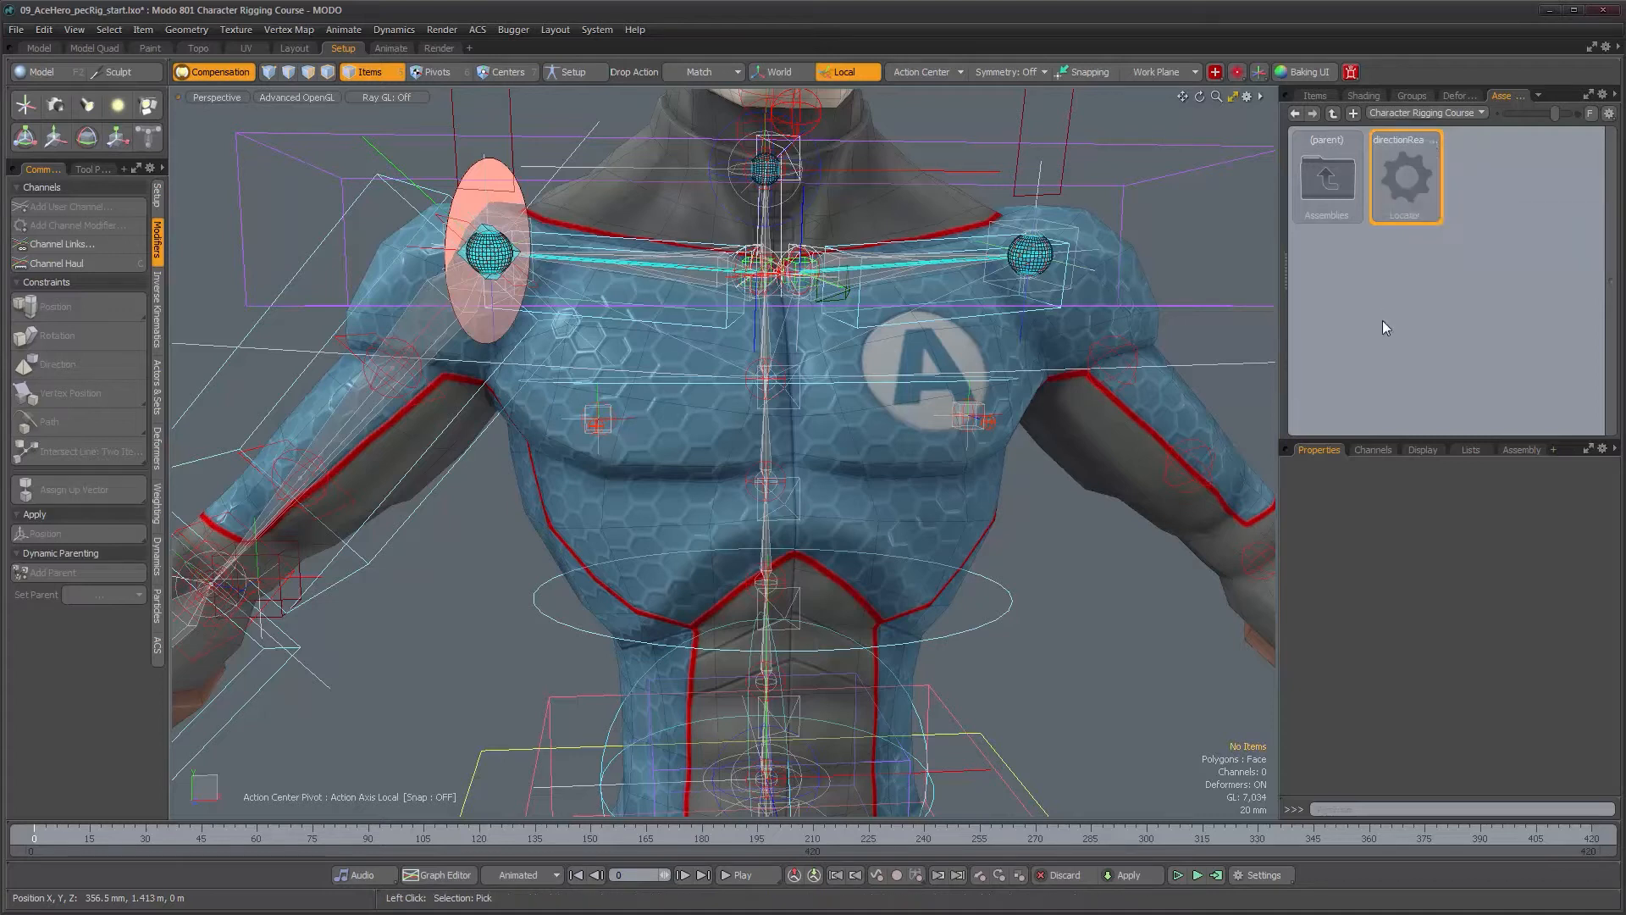
Look through the maxTD assembly presets, then return to the Character Rigging Course folder.
{"action": "left_click", "coordinate": [1446, 115]}
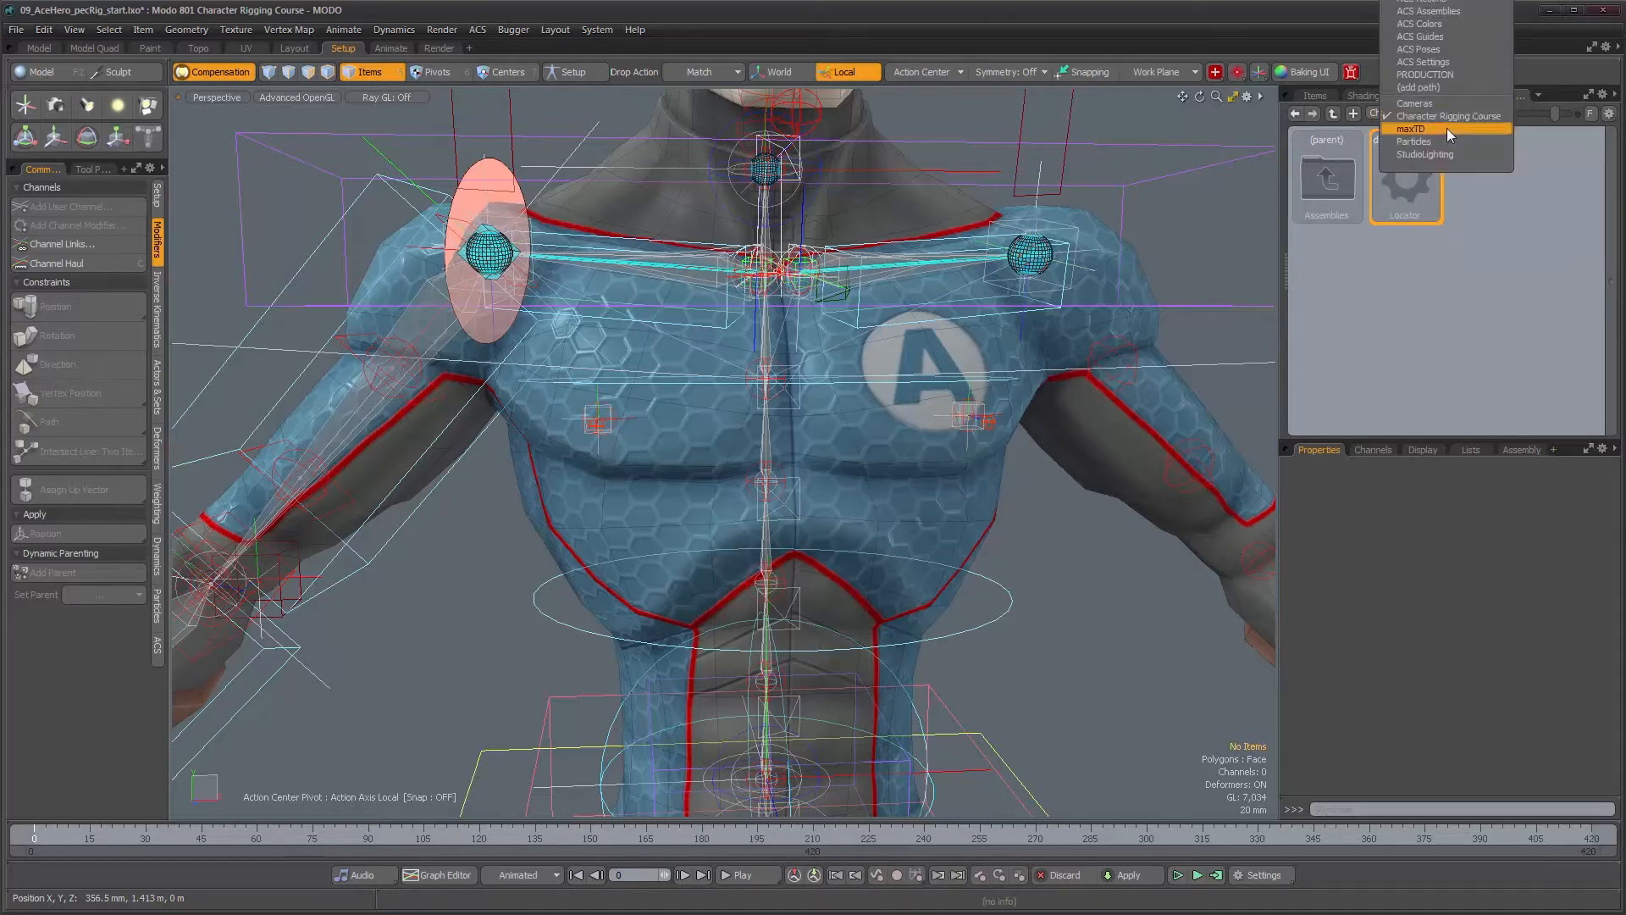
{"action": "left_click", "coordinate": [1446, 129]}
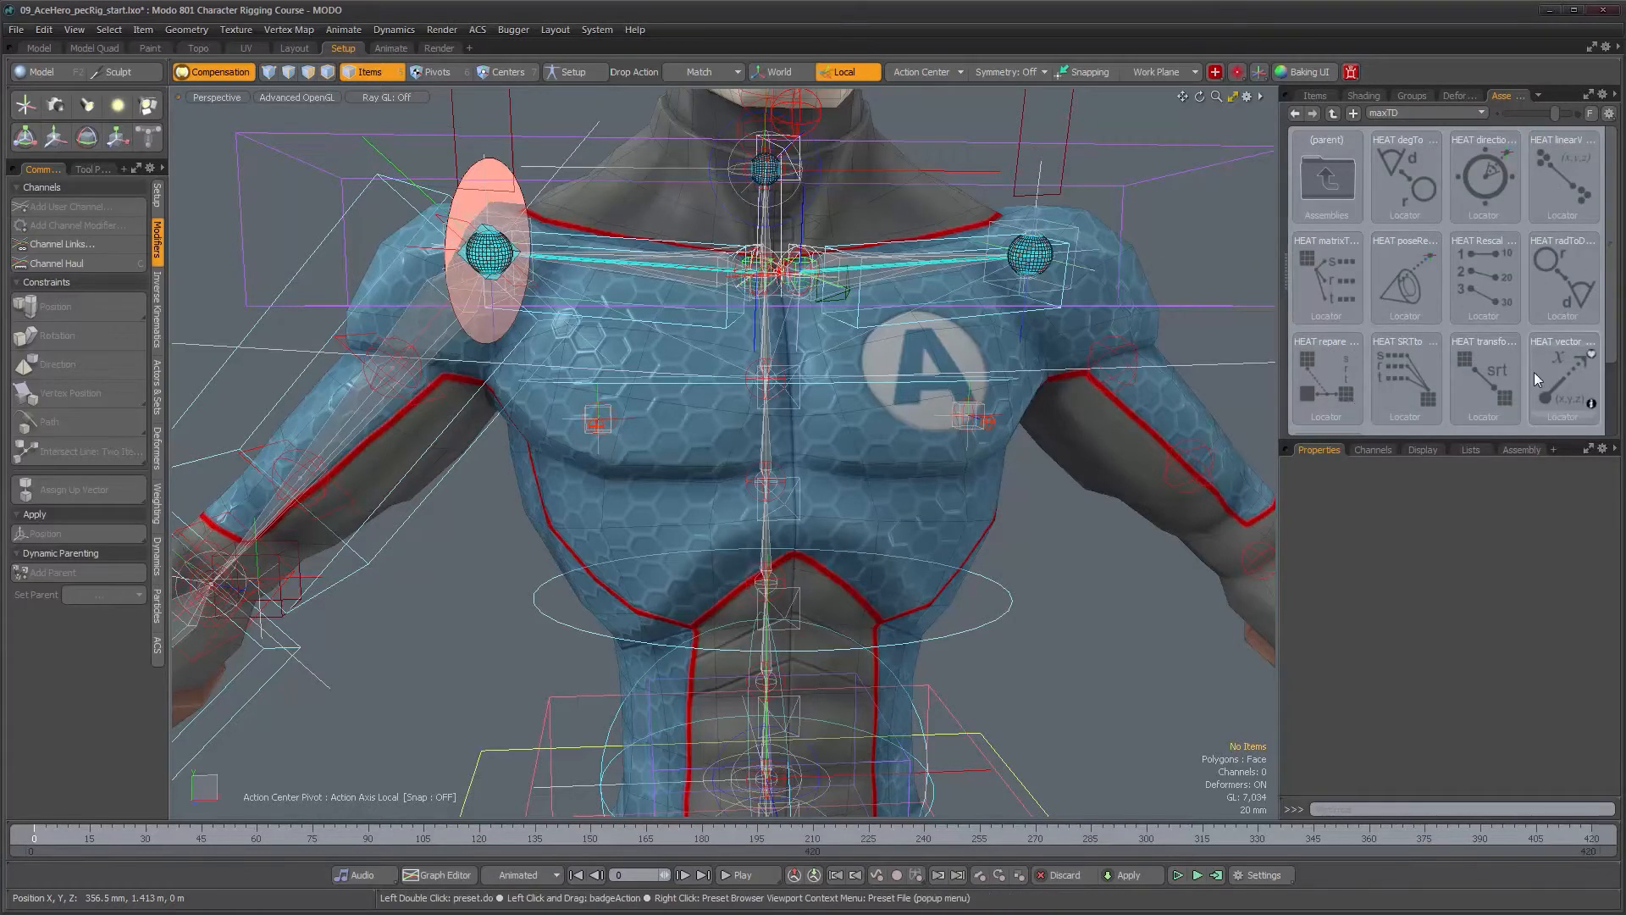
{"action": "left_click", "coordinate": [1446, 116]}
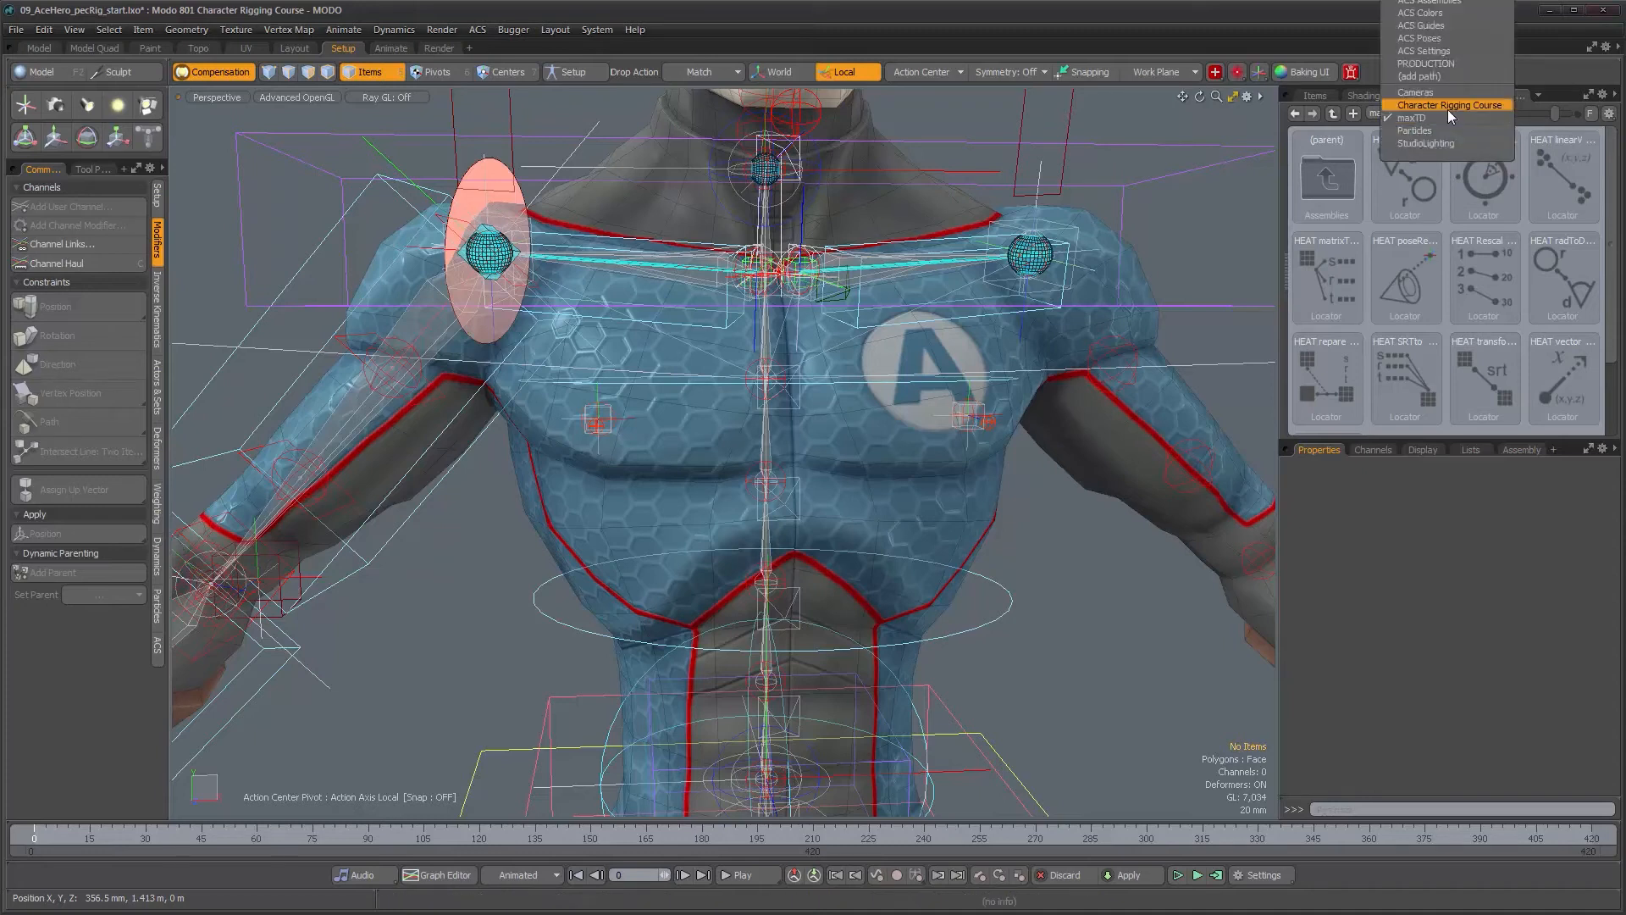
{"action": "left_click", "coordinate": [1448, 105]}
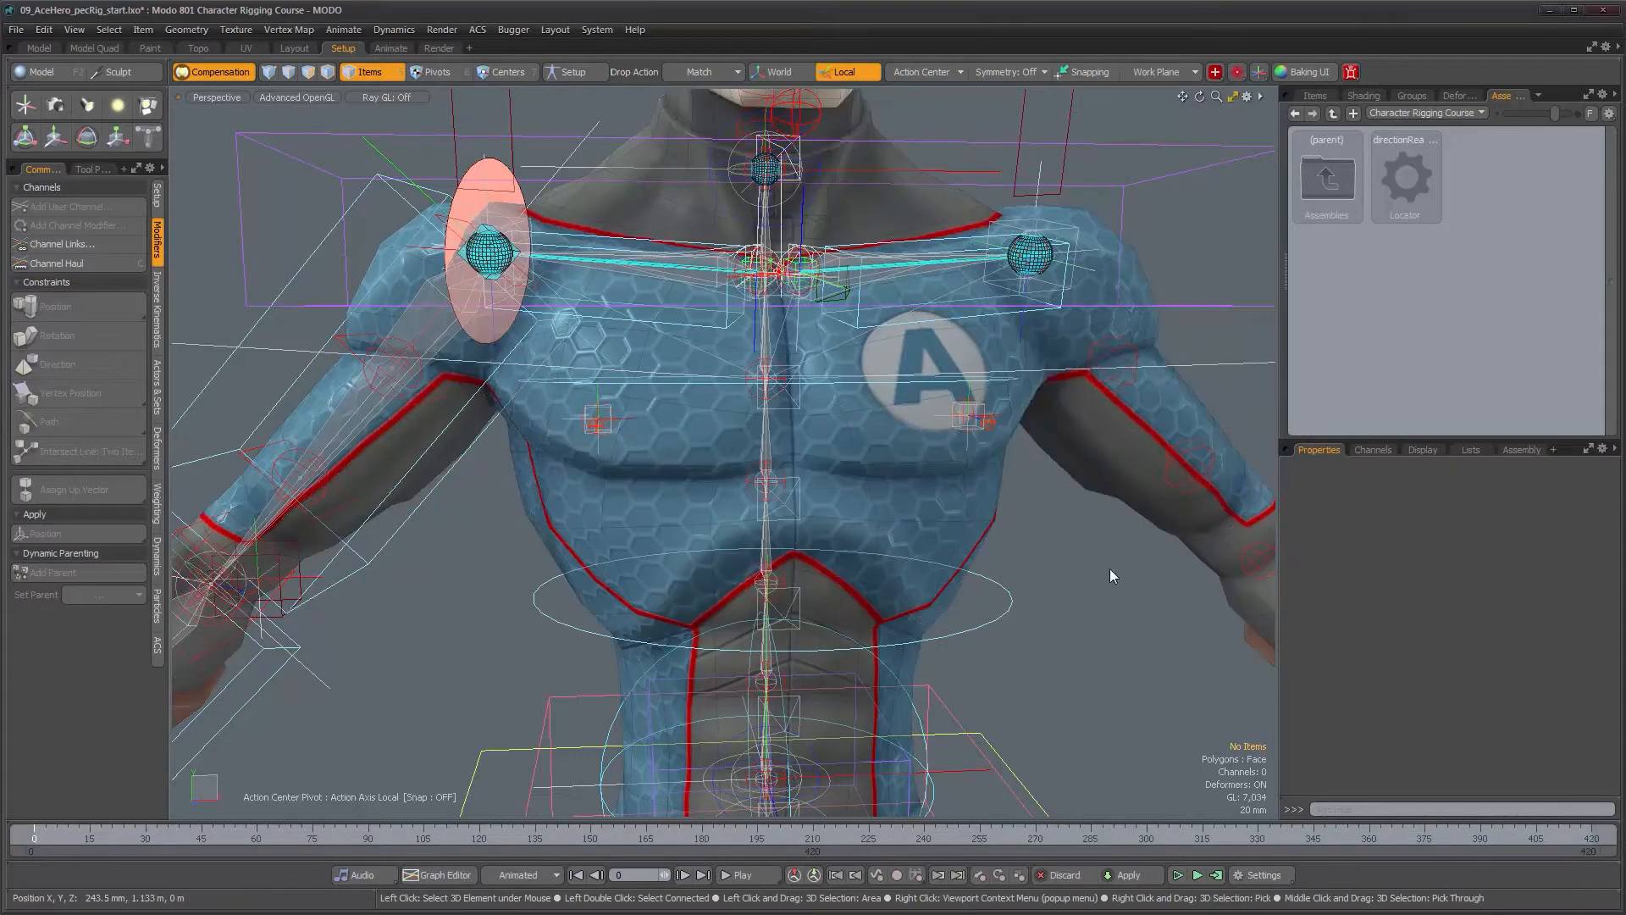
Check the directionReader preset's Replace Icon with Image File option and compare the custom icons of the maxTD presets.
{"action": "right_click", "coordinate": [1390, 175]}
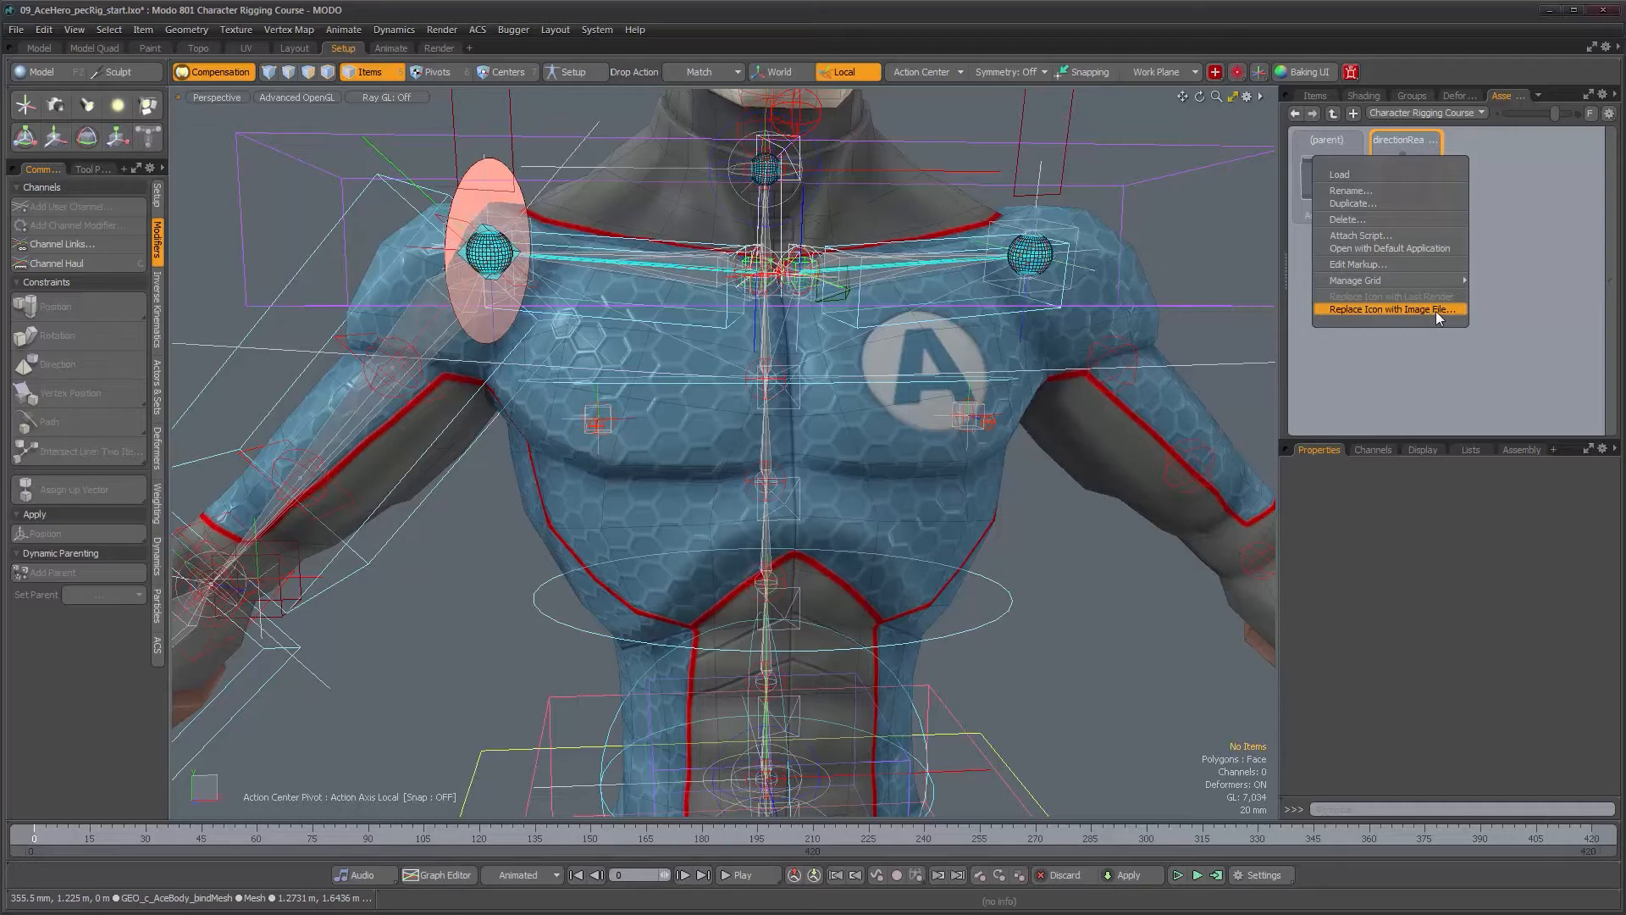
{"action": "left_click", "coordinate": [1435, 312]}
{"action": "left_click", "coordinate": [1451, 113]}
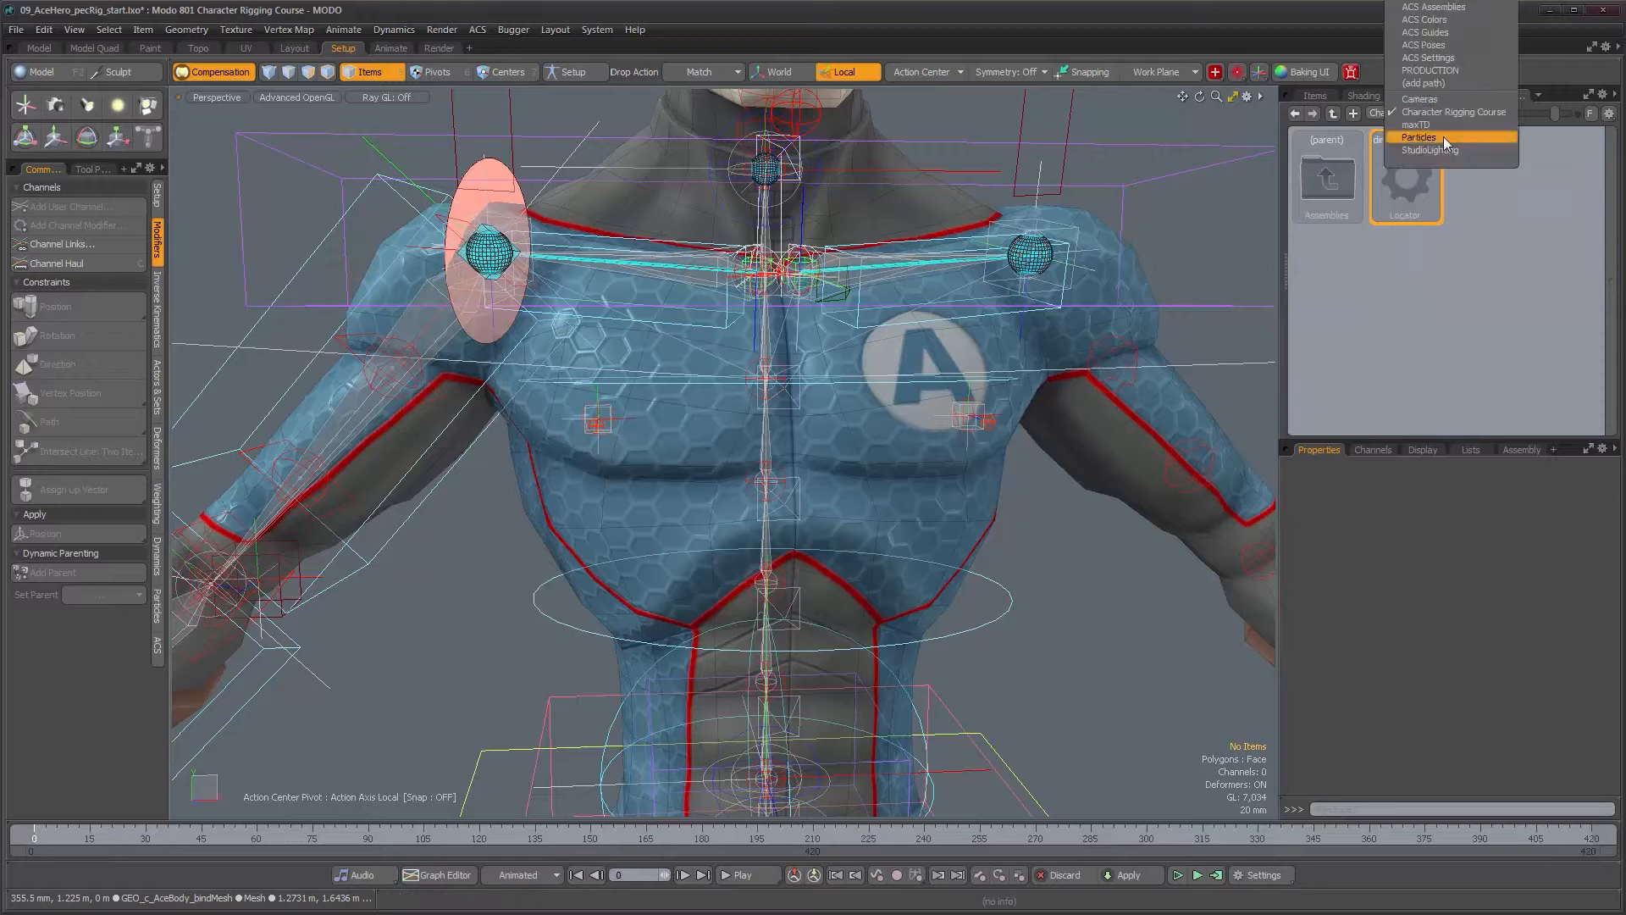
{"action": "left_click", "coordinate": [1447, 129]}
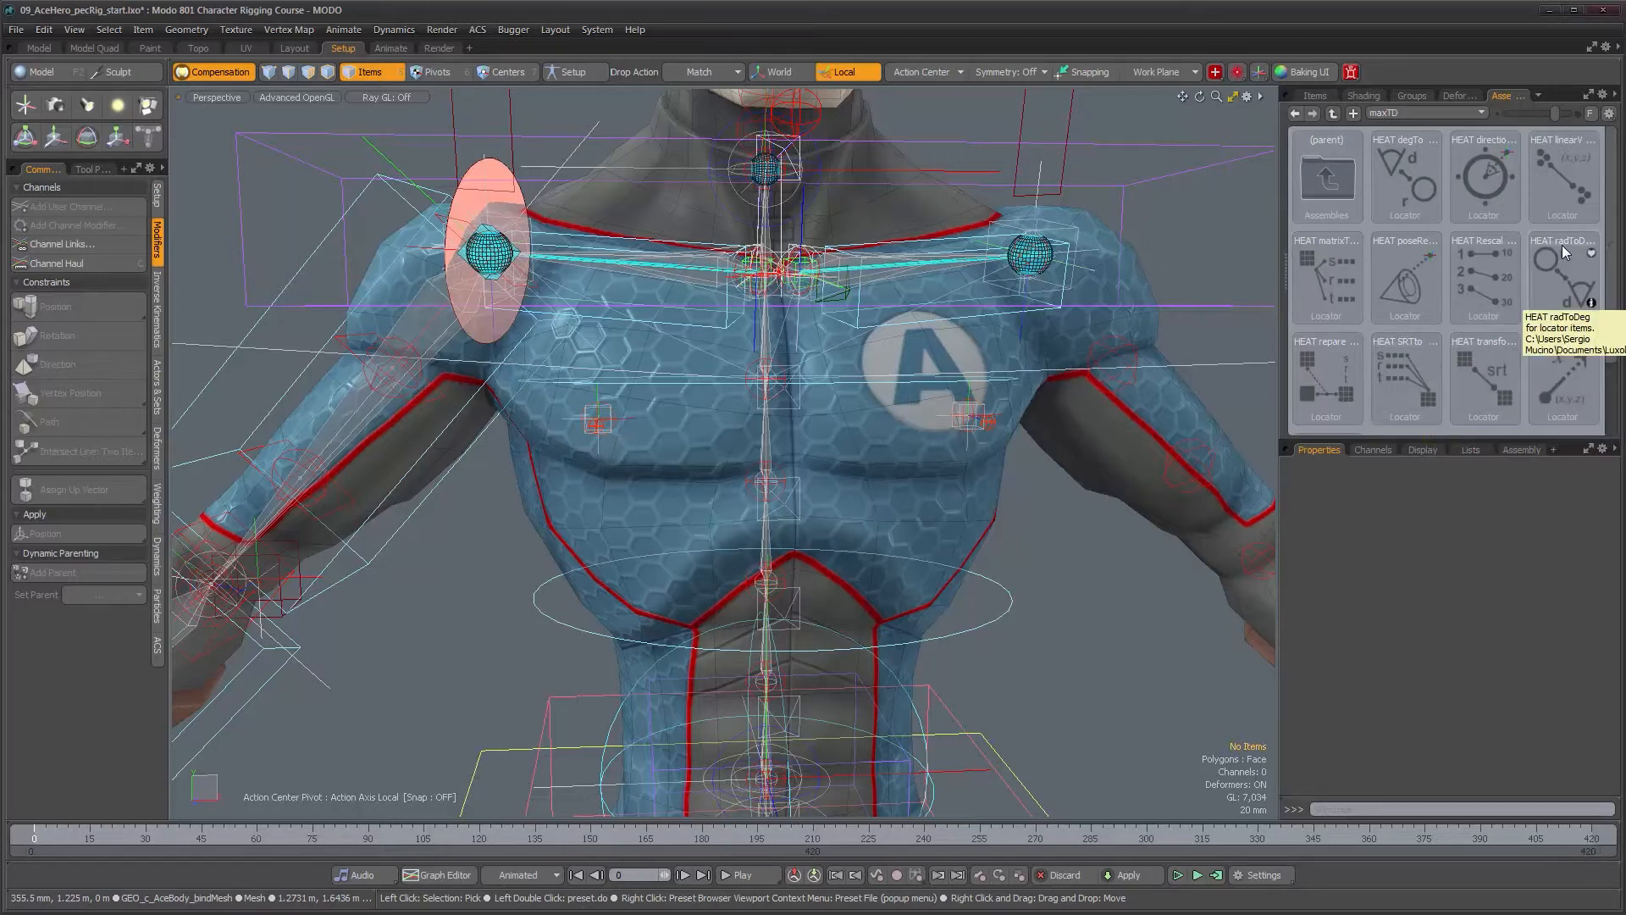
{"action": "left_click", "coordinate": [1446, 114]}
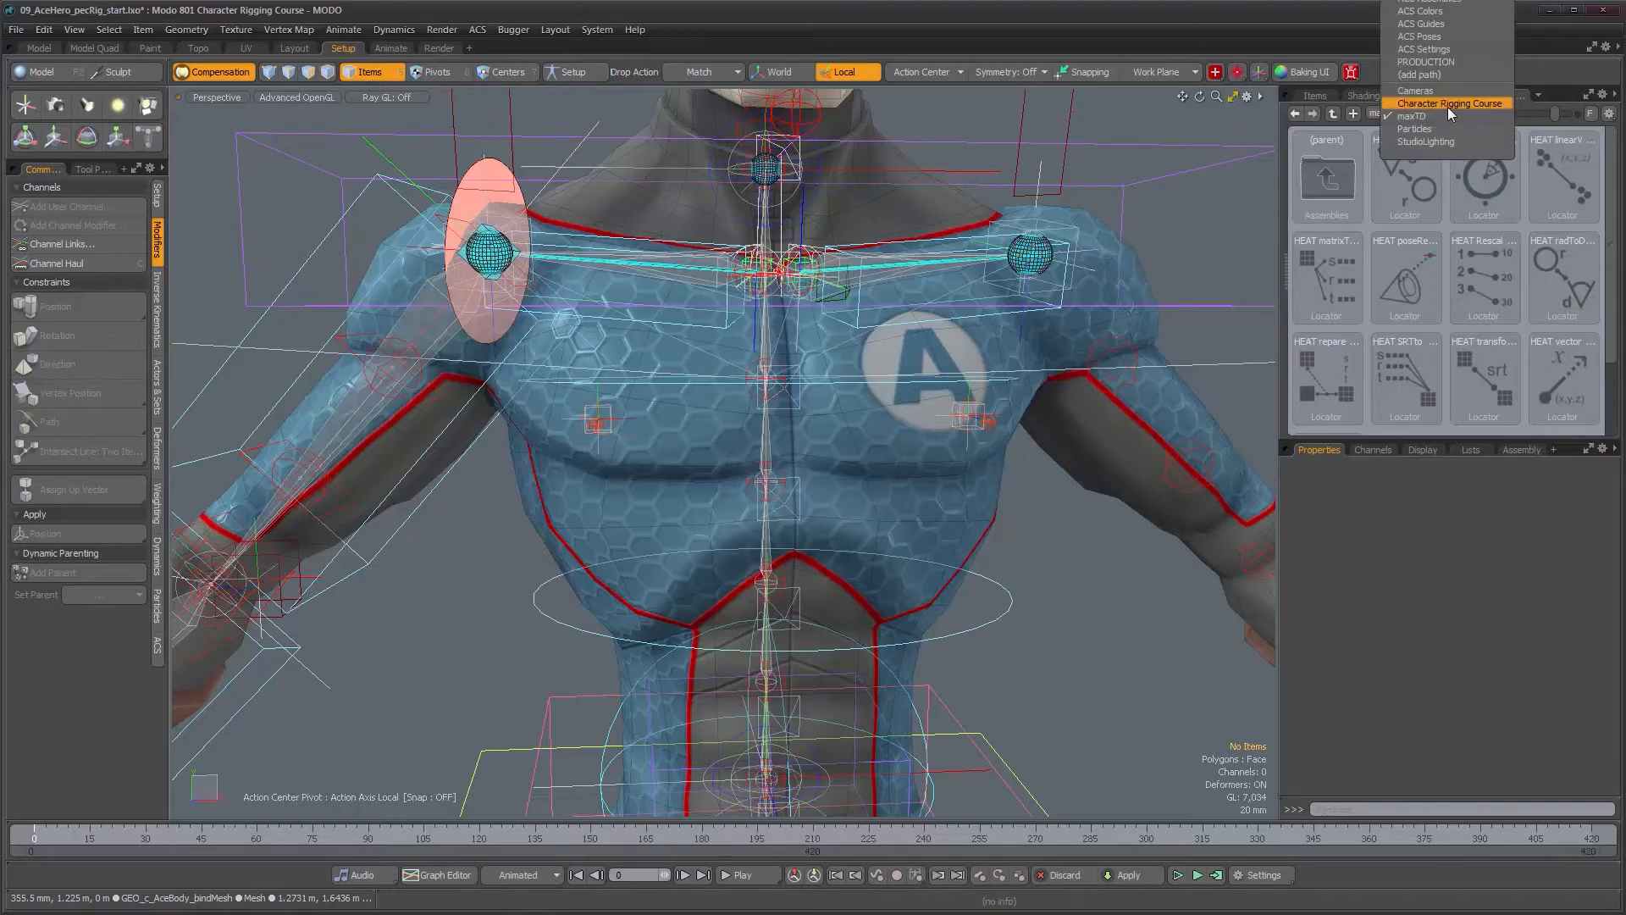
{"action": "left_click", "coordinate": [1447, 107]}
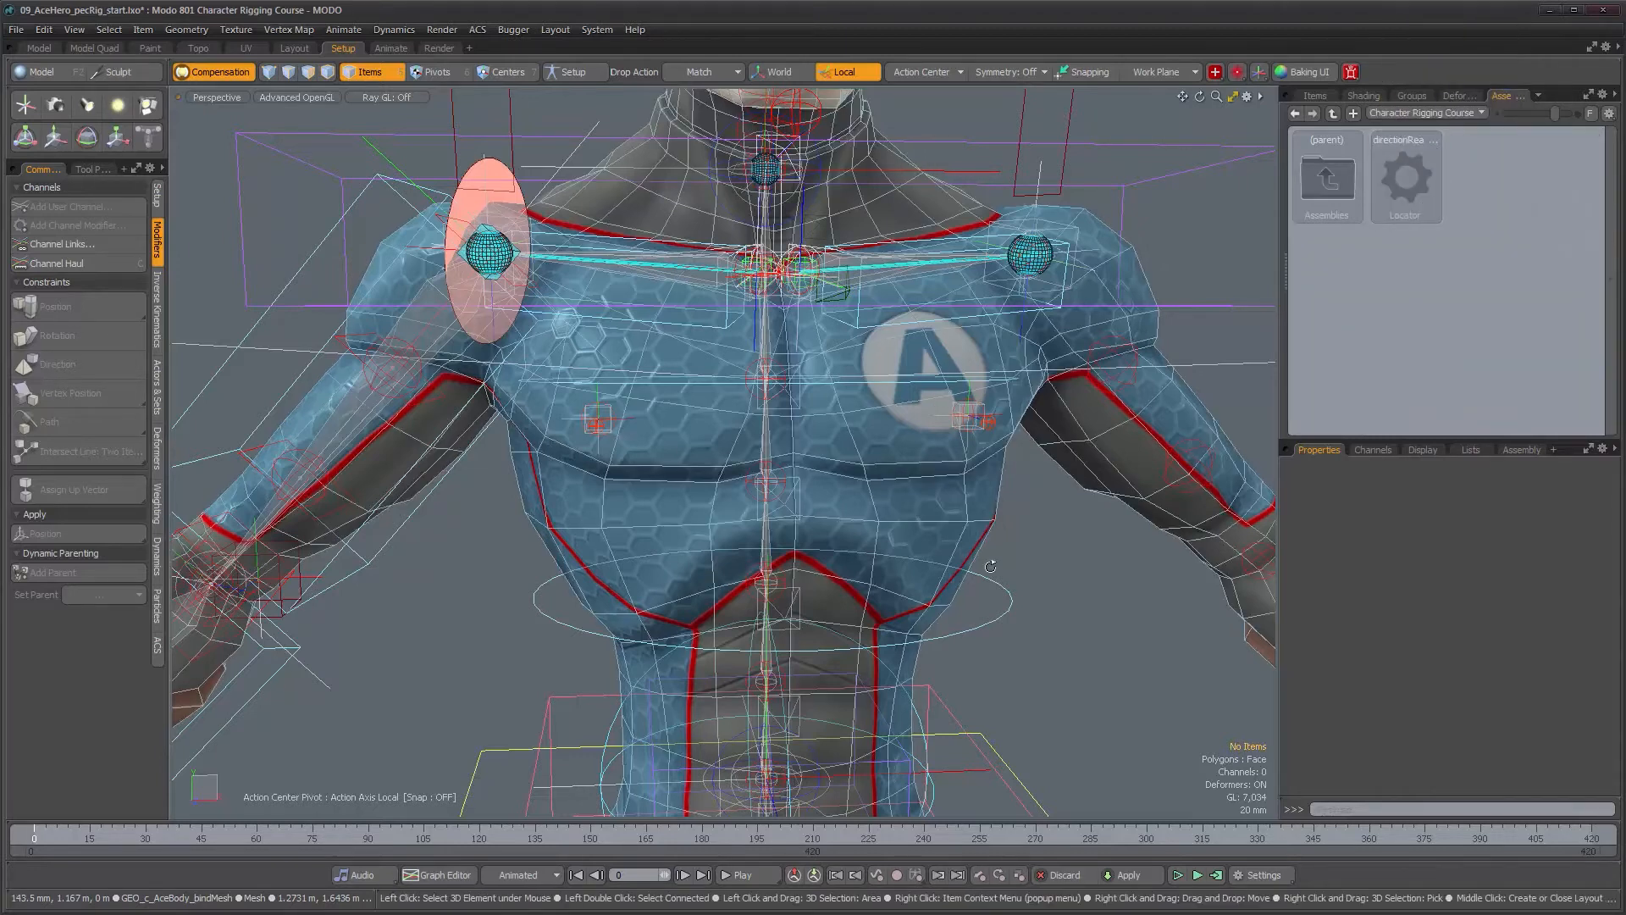
Split the work area to show the schematic beneath the 3D view, slightly enlarging the schematic.
{"action": "right_click_drag", "start_coordinate": [982, 563], "coordinate": [937, 591], "text": "alt"}
{"action": "middle_click_drag", "start_coordinate": [936, 590], "coordinate": [735, 470], "text": "alt"}
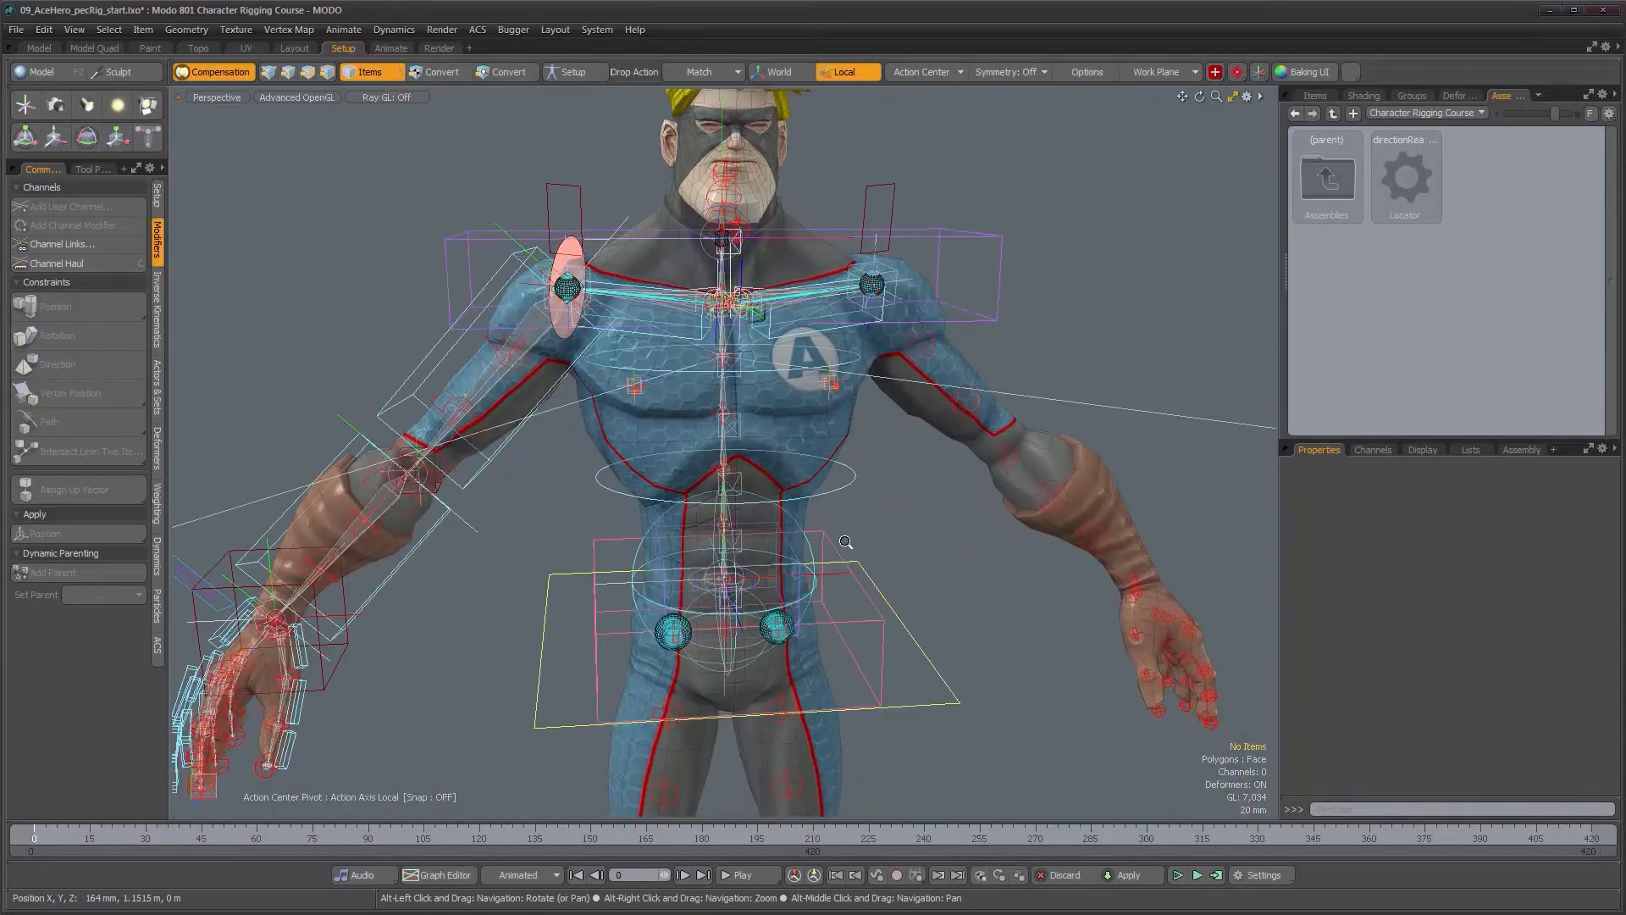
{"action": "scroll", "coordinate": [874, 544], "scroll_direction": "down", "scroll_amount": 3}
{"action": "middle_click_drag", "start_coordinate": [874, 552], "coordinate": [839, 424], "text": "alt"}
{"action": "scroll", "coordinate": [823, 487], "scroll_direction": "down", "scroll_amount": 3}
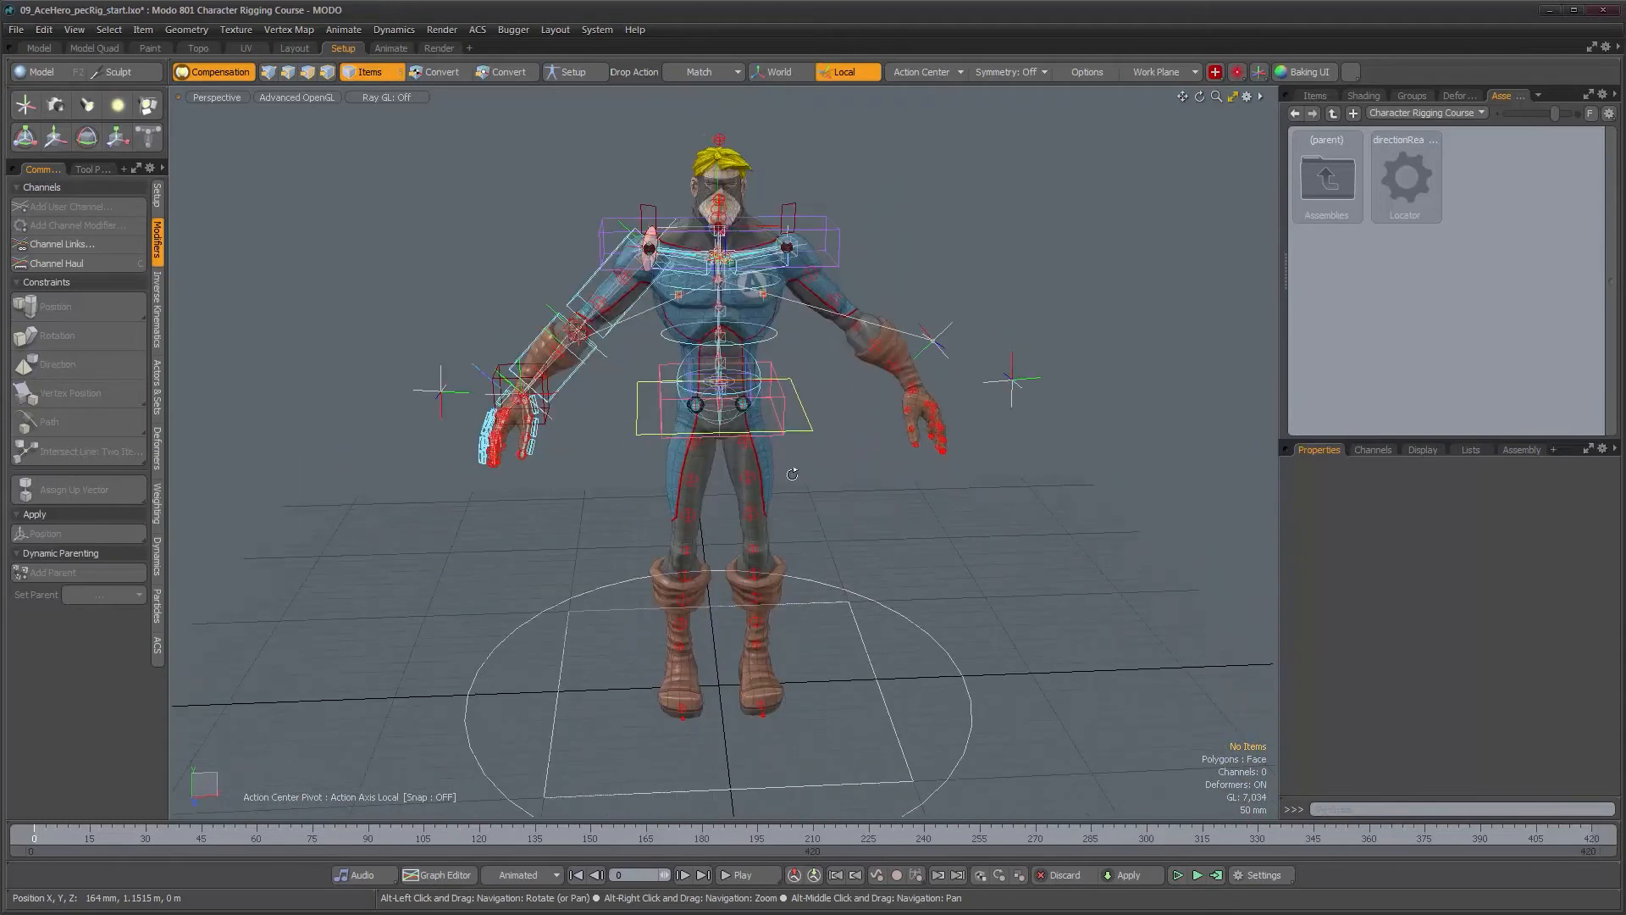
{"action": "scroll", "coordinate": [881, 506], "scroll_direction": "up", "scroll_amount": 1}
{"action": "middle_click_drag", "start_coordinate": [881, 506], "coordinate": [874, 481], "text": "alt"}
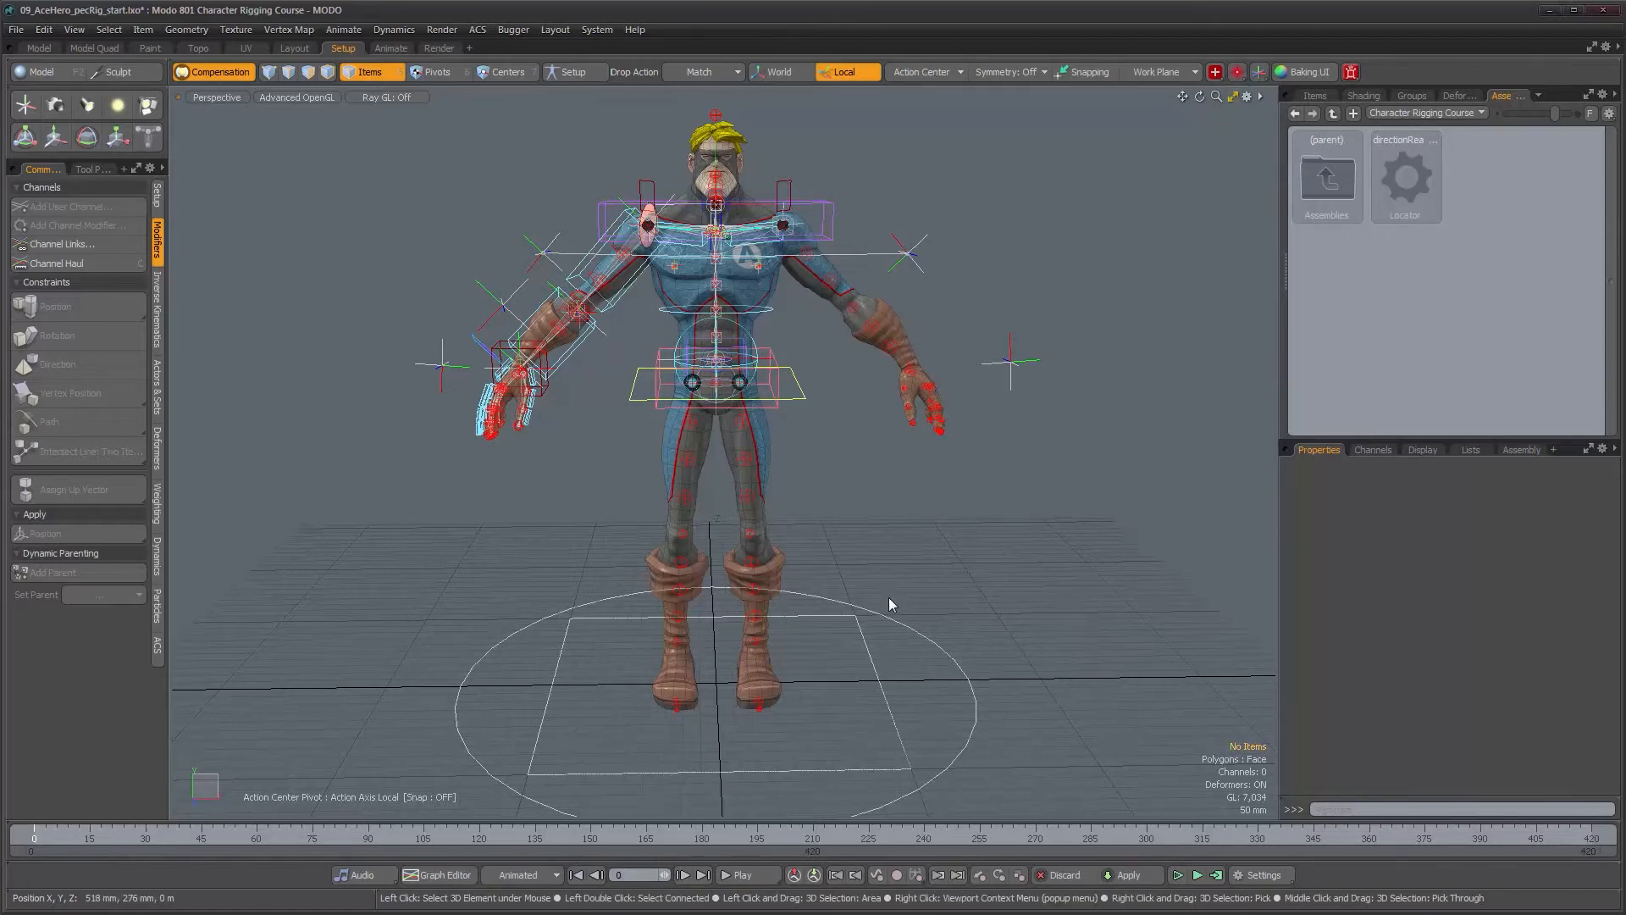
{"action": "key", "text": "KP_0"}
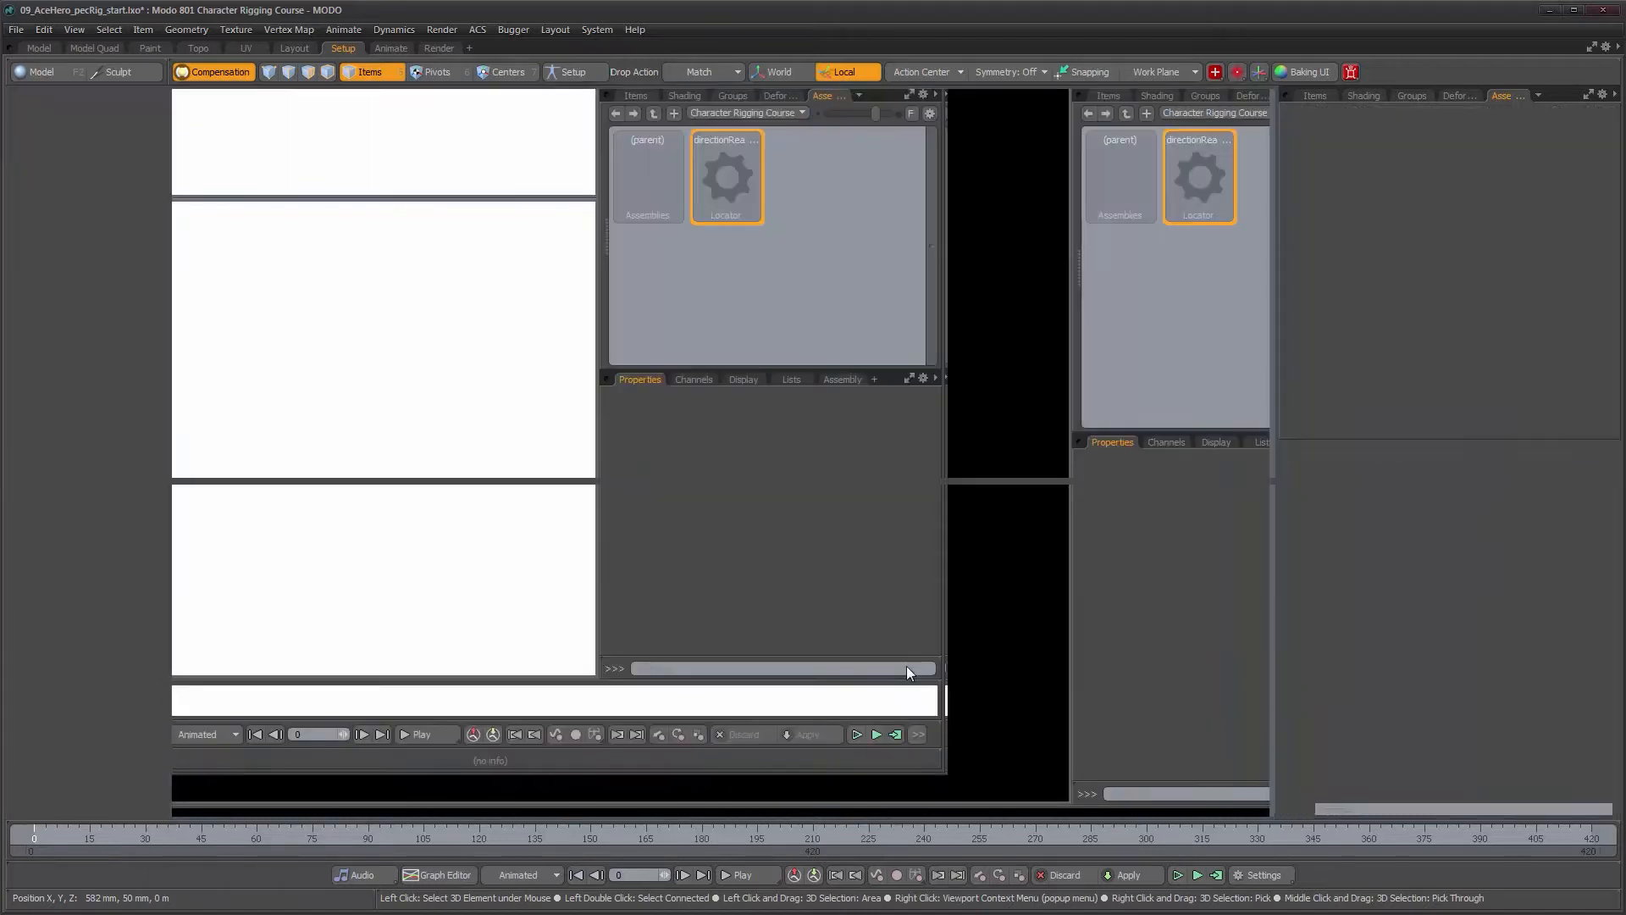
{"action": "left_click_drag", "start_coordinate": [905, 480], "coordinate": [905, 460]}
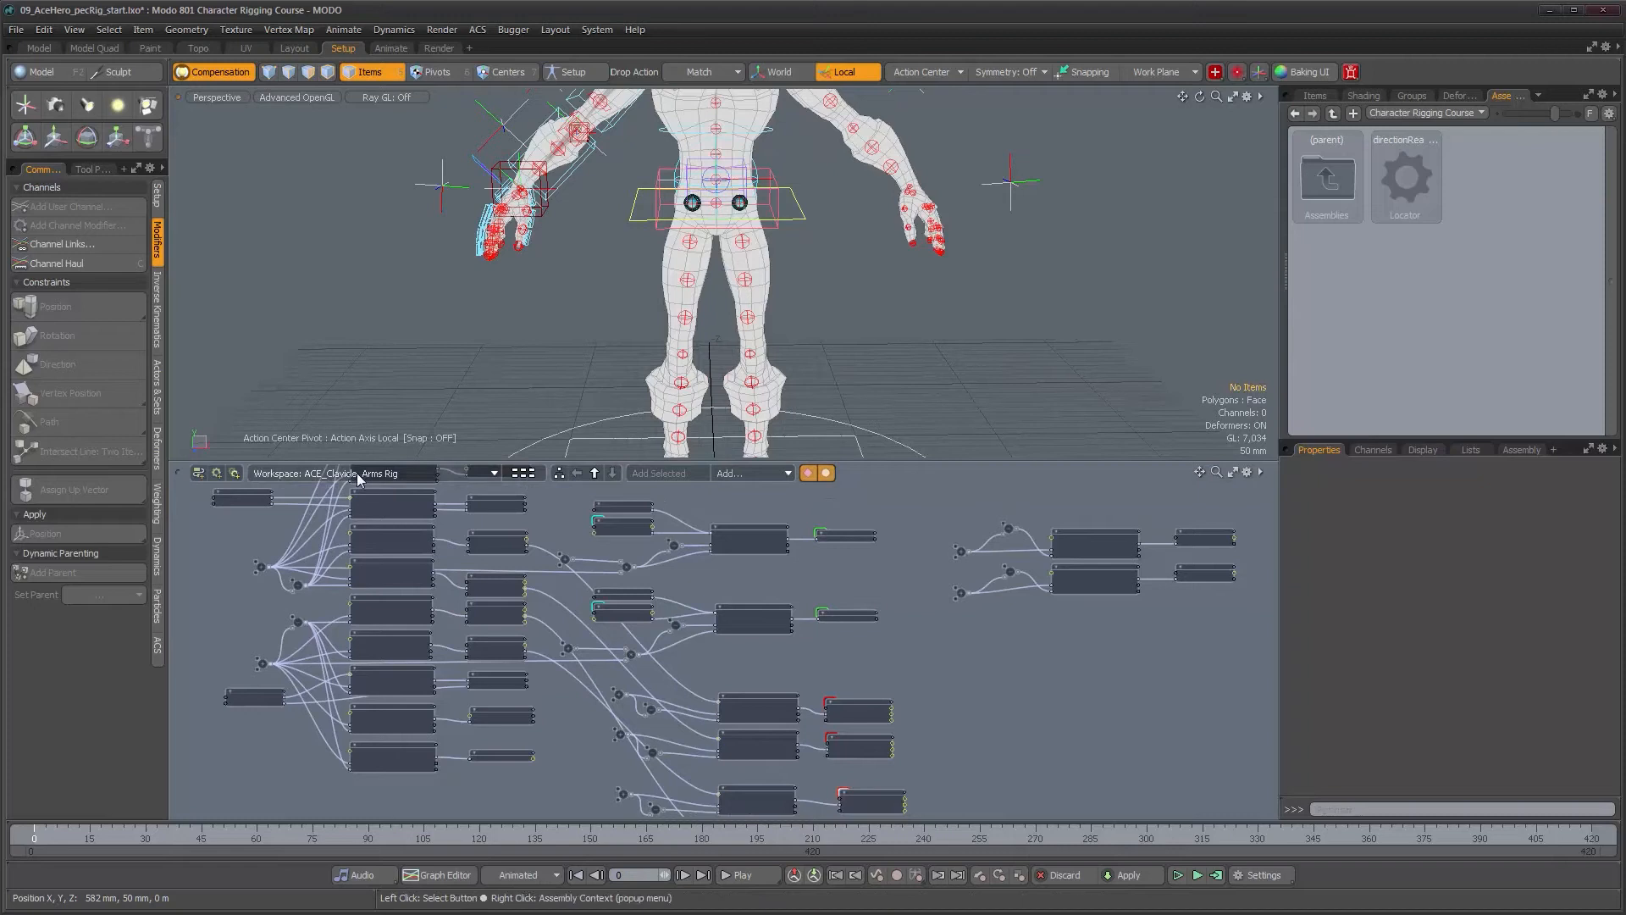
Add the directionReader assembly preset to an empty area of the ACE_Clavicle_Arms Rig schematic workspace.
{"action": "left_click_drag", "start_coordinate": [1018, 630], "coordinate": [791, 721], "text": "alt"}
{"action": "mouse_move", "coordinate": [778, 331]}
{"action": "left_mouse_down", "text": "alt+shift"}
{"action": "mouse_move", "coordinate": [780, 422]}
{"action": "mouse_move", "coordinate": [807, 339]}
{"action": "left_mouse_up", "text": "alt+shift"}
{"action": "left_click_drag", "start_coordinate": [907, 668], "coordinate": [708, 421], "text": "alt"}
{"action": "left_click_drag", "start_coordinate": [859, 615], "coordinate": [642, 688], "text": "alt"}
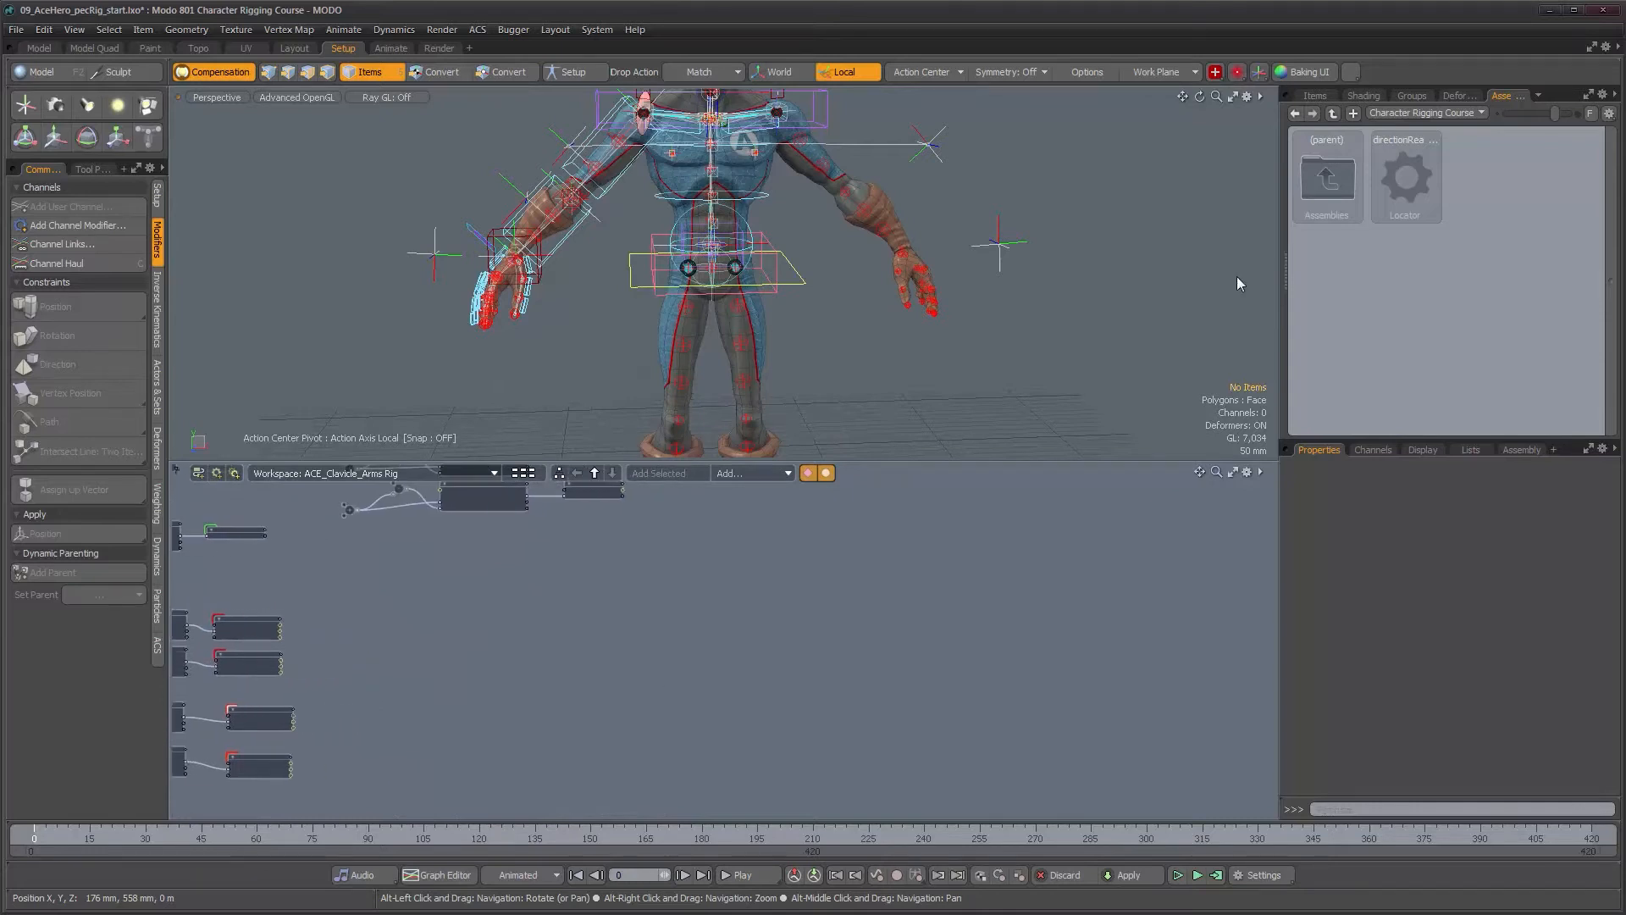
{"action": "left_click", "coordinate": [1406, 179]}
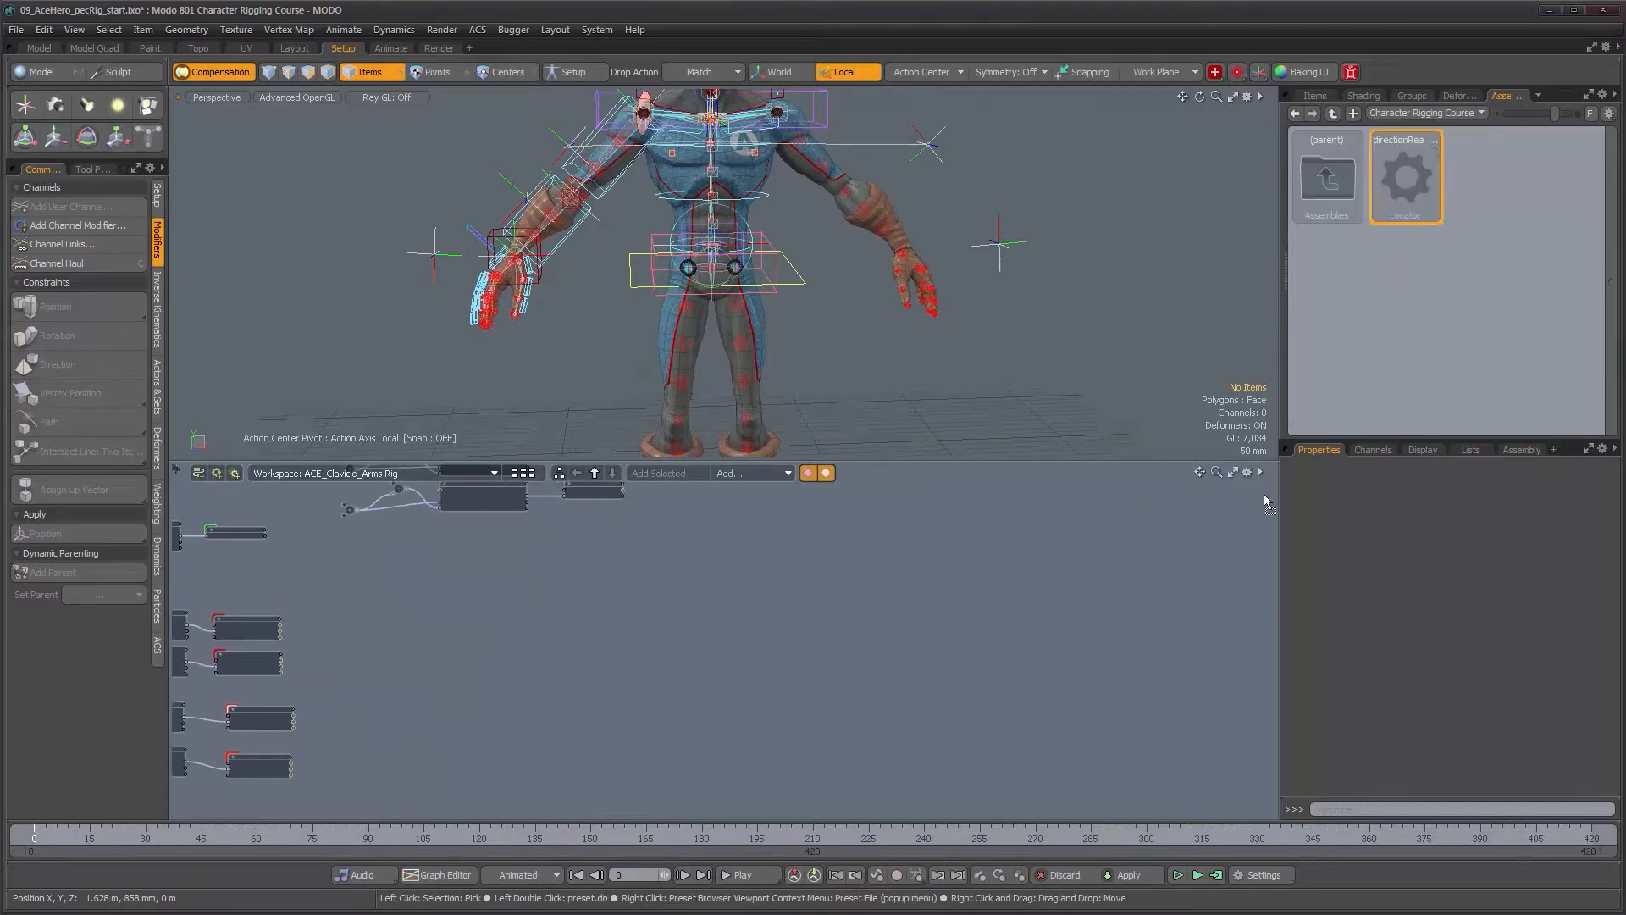
{"action": "left_click_drag", "start_coordinate": [716, 640], "coordinate": [717, 640]}
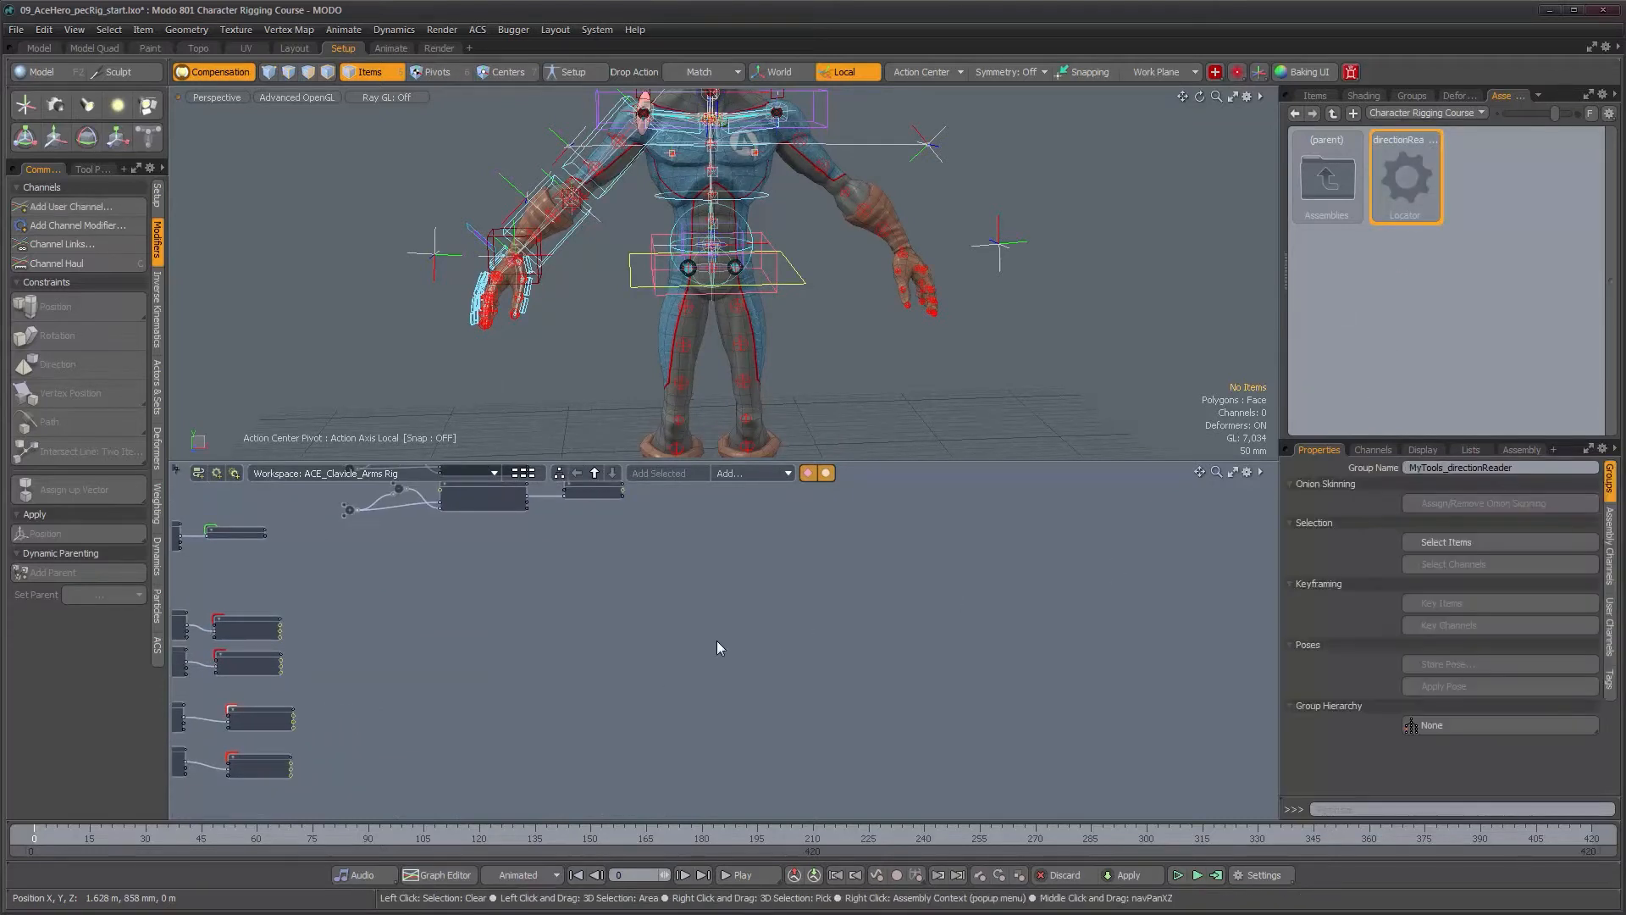
{"action": "left_click_drag", "start_coordinate": [791, 677], "coordinate": [741, 582], "text": "alt"}
{"action": "right_click_drag", "start_coordinate": [741, 583], "coordinate": [891, 584], "text": "alt"}
{"action": "left_click_drag", "start_coordinate": [820, 593], "coordinate": [843, 595], "text": "alt"}
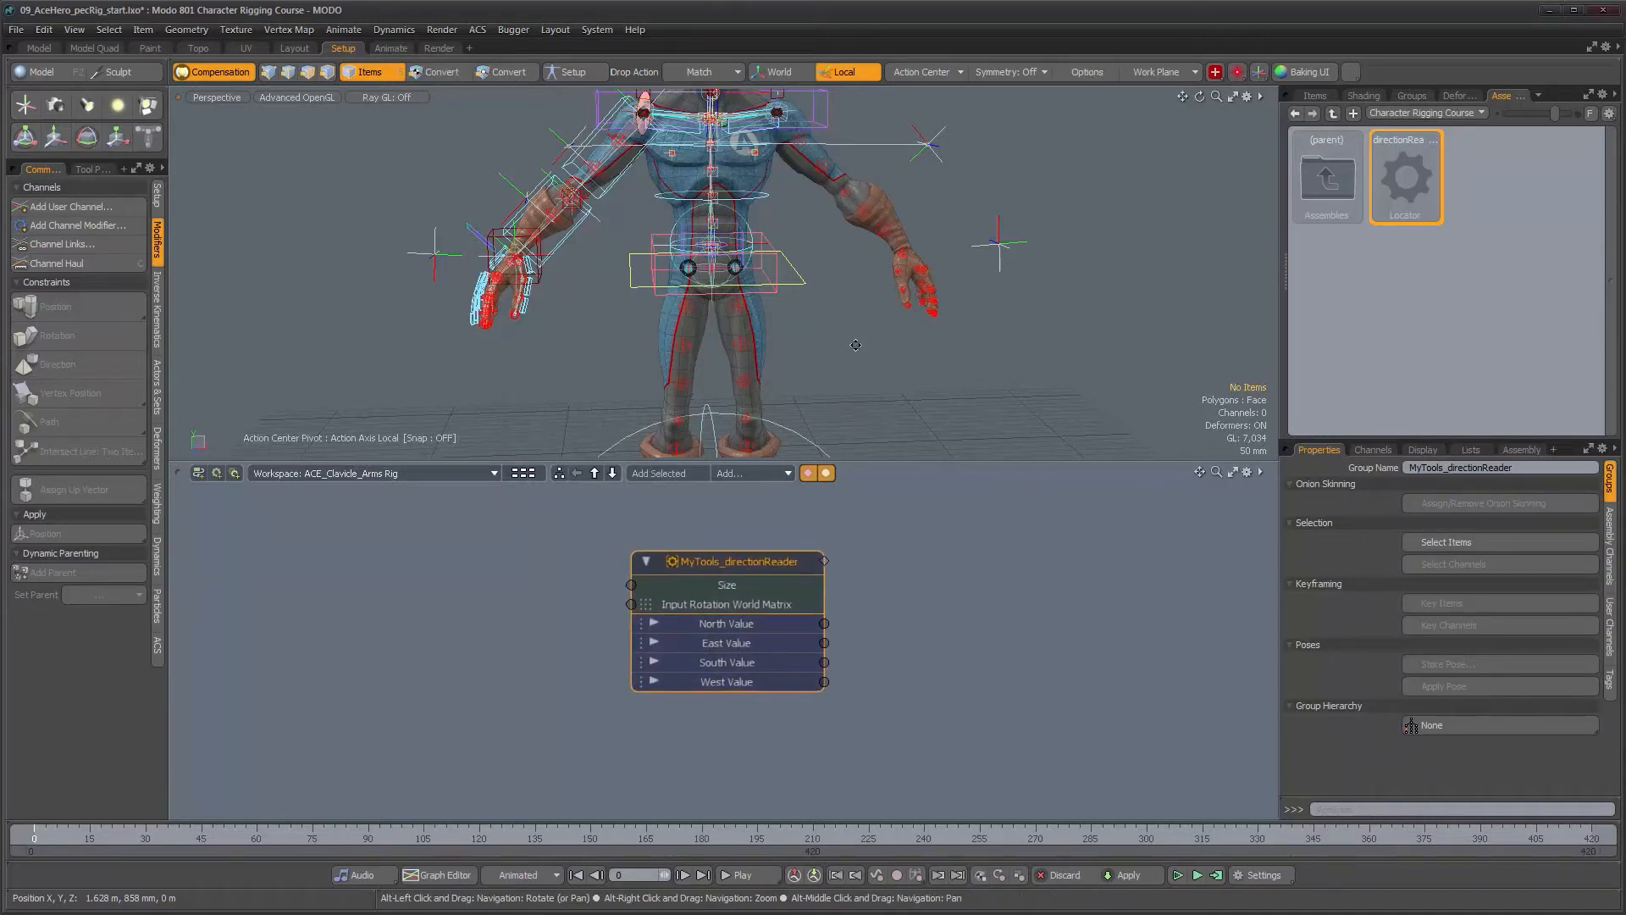
Reduce the Size assembly channel of MyTools_directionReader to 0.159.
{"action": "middle_click_drag", "start_coordinate": [854, 411], "coordinate": [852, 307], "text": "alt"}
{"action": "right_click_drag", "start_coordinate": [852, 307], "coordinate": [754, 355], "text": "alt"}
{"action": "left_click_drag", "start_coordinate": [815, 396], "coordinate": [767, 298], "text": "alt"}
{"action": "right_click_drag", "start_coordinate": [766, 298], "coordinate": [847, 275], "text": "alt"}
{"action": "left_click_drag", "start_coordinate": [847, 275], "coordinate": [1123, 463], "text": "alt"}
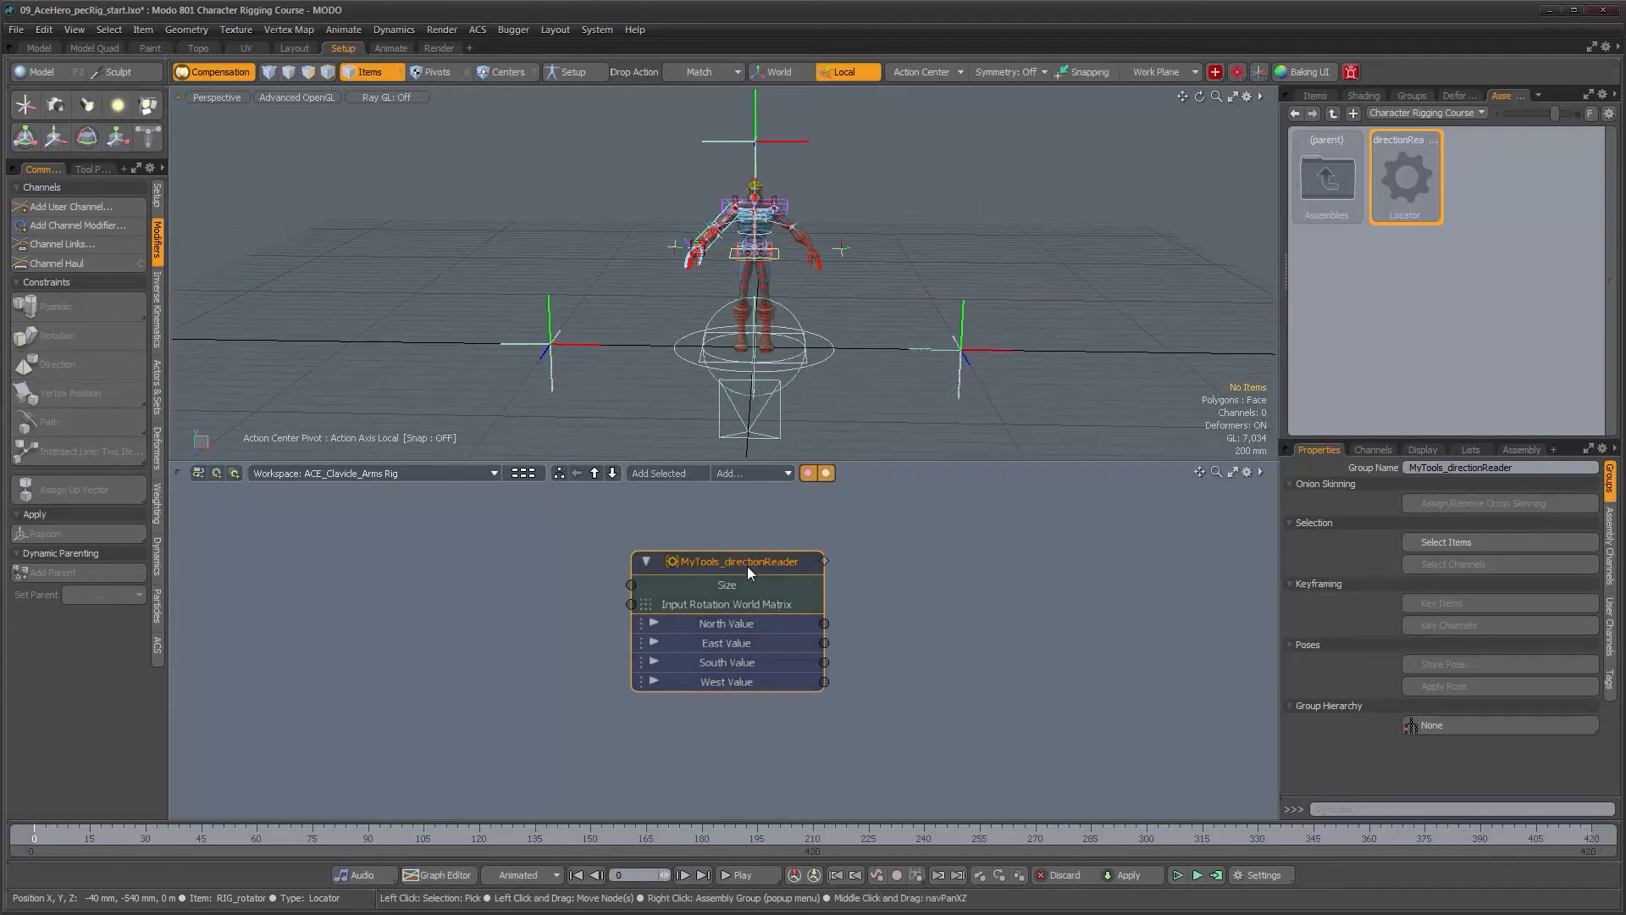
{"action": "left_click", "coordinate": [1609, 546]}
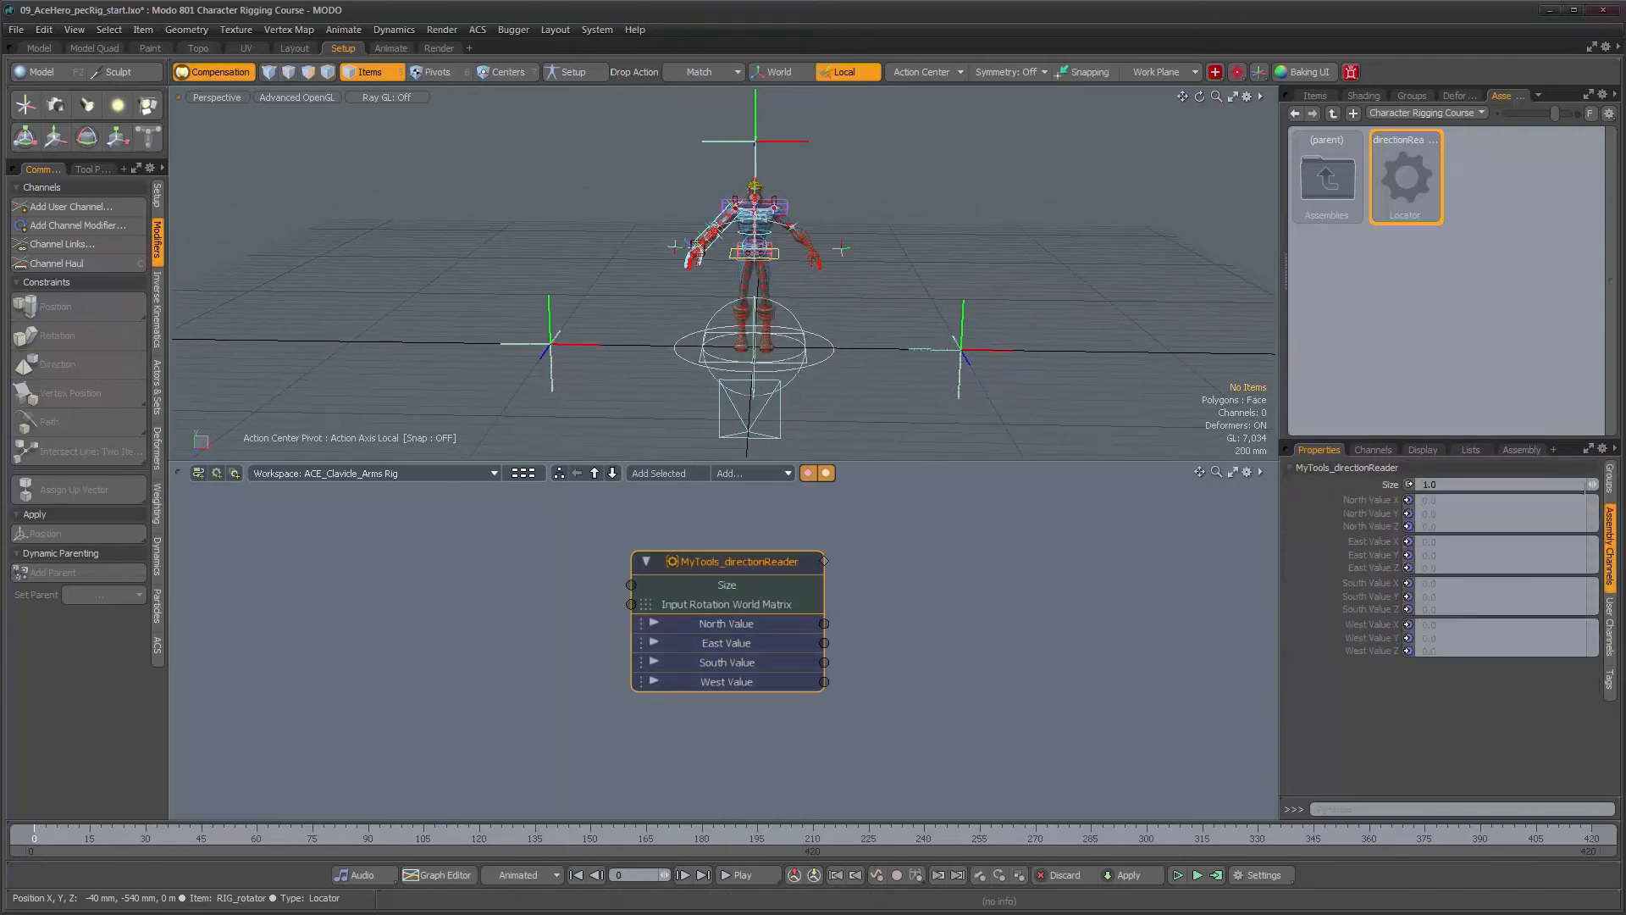
{"action": "left_click_drag", "start_coordinate": [1592, 484], "coordinate": [1566, 484]}
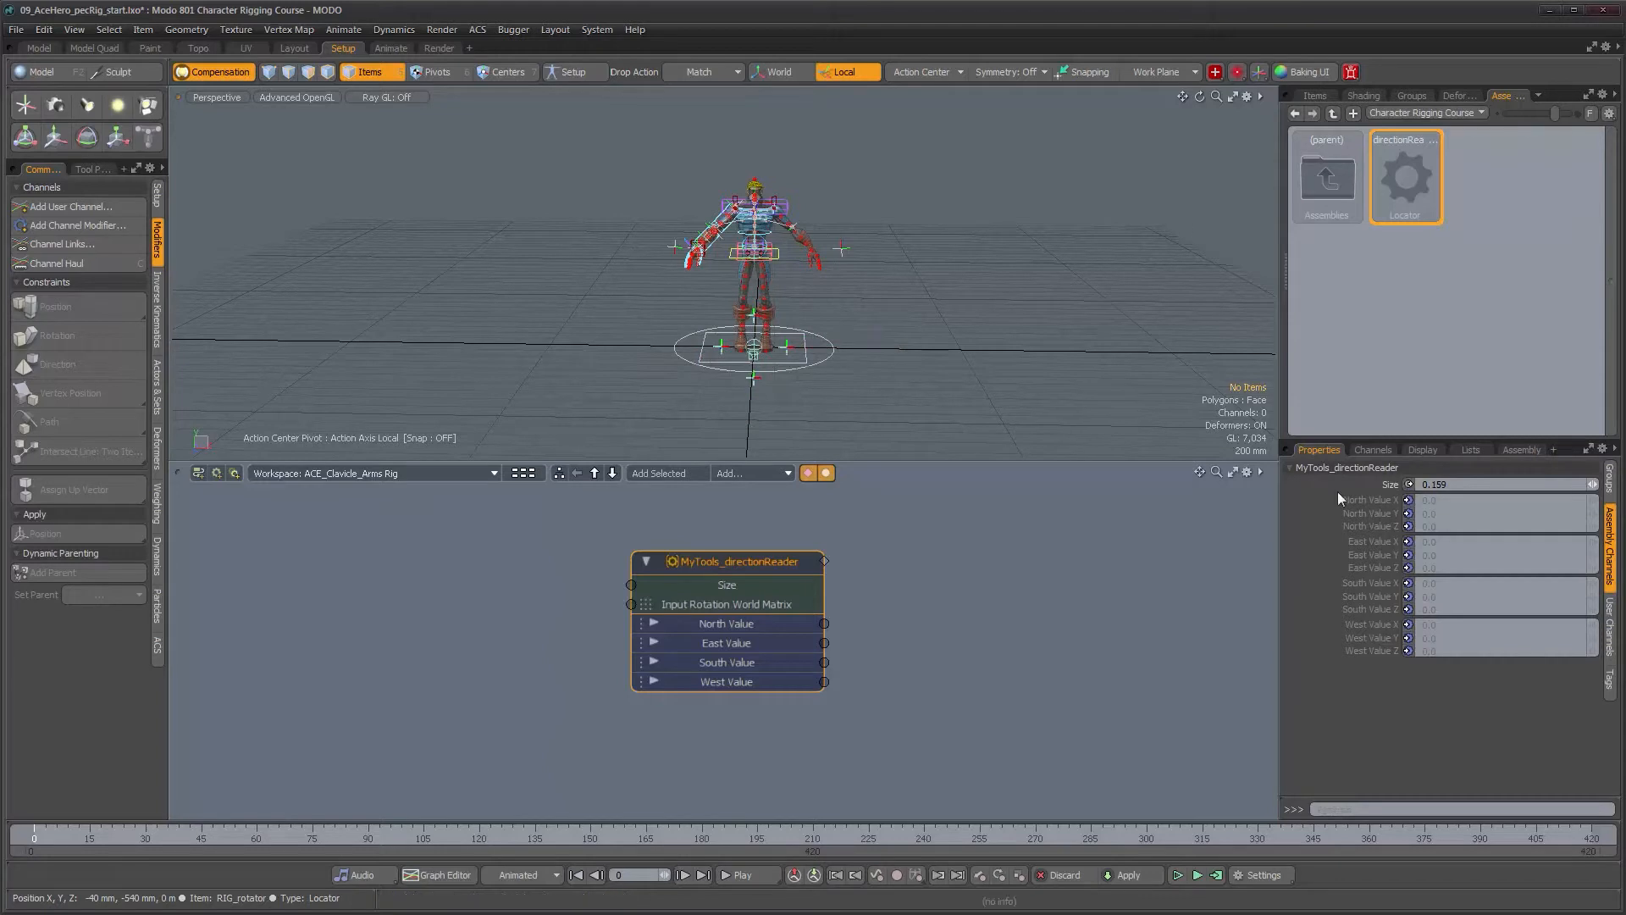
Examine the resized direction reader at the character's feet and the upper-body rig.
{"action": "left_click_drag", "start_coordinate": [847, 387], "coordinate": [1167, 315], "text": "alt"}
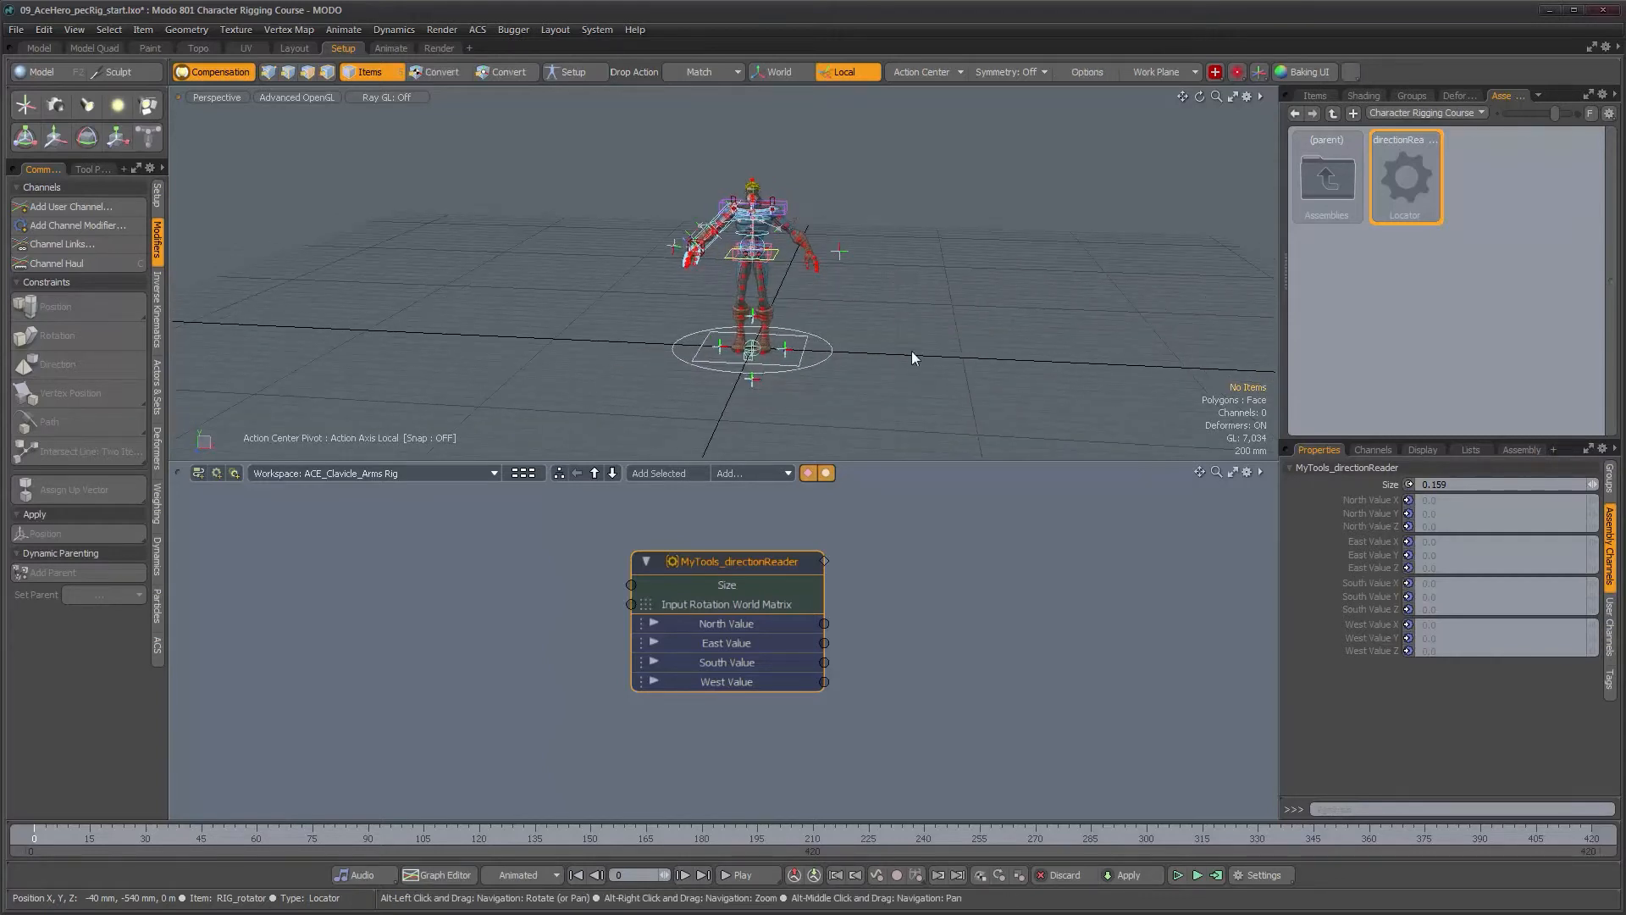
{"action": "right_click_drag", "start_coordinate": [770, 328], "coordinate": [840, 318], "text": "alt"}
{"action": "middle_click_drag", "start_coordinate": [840, 318], "coordinate": [878, 378], "text": "alt"}
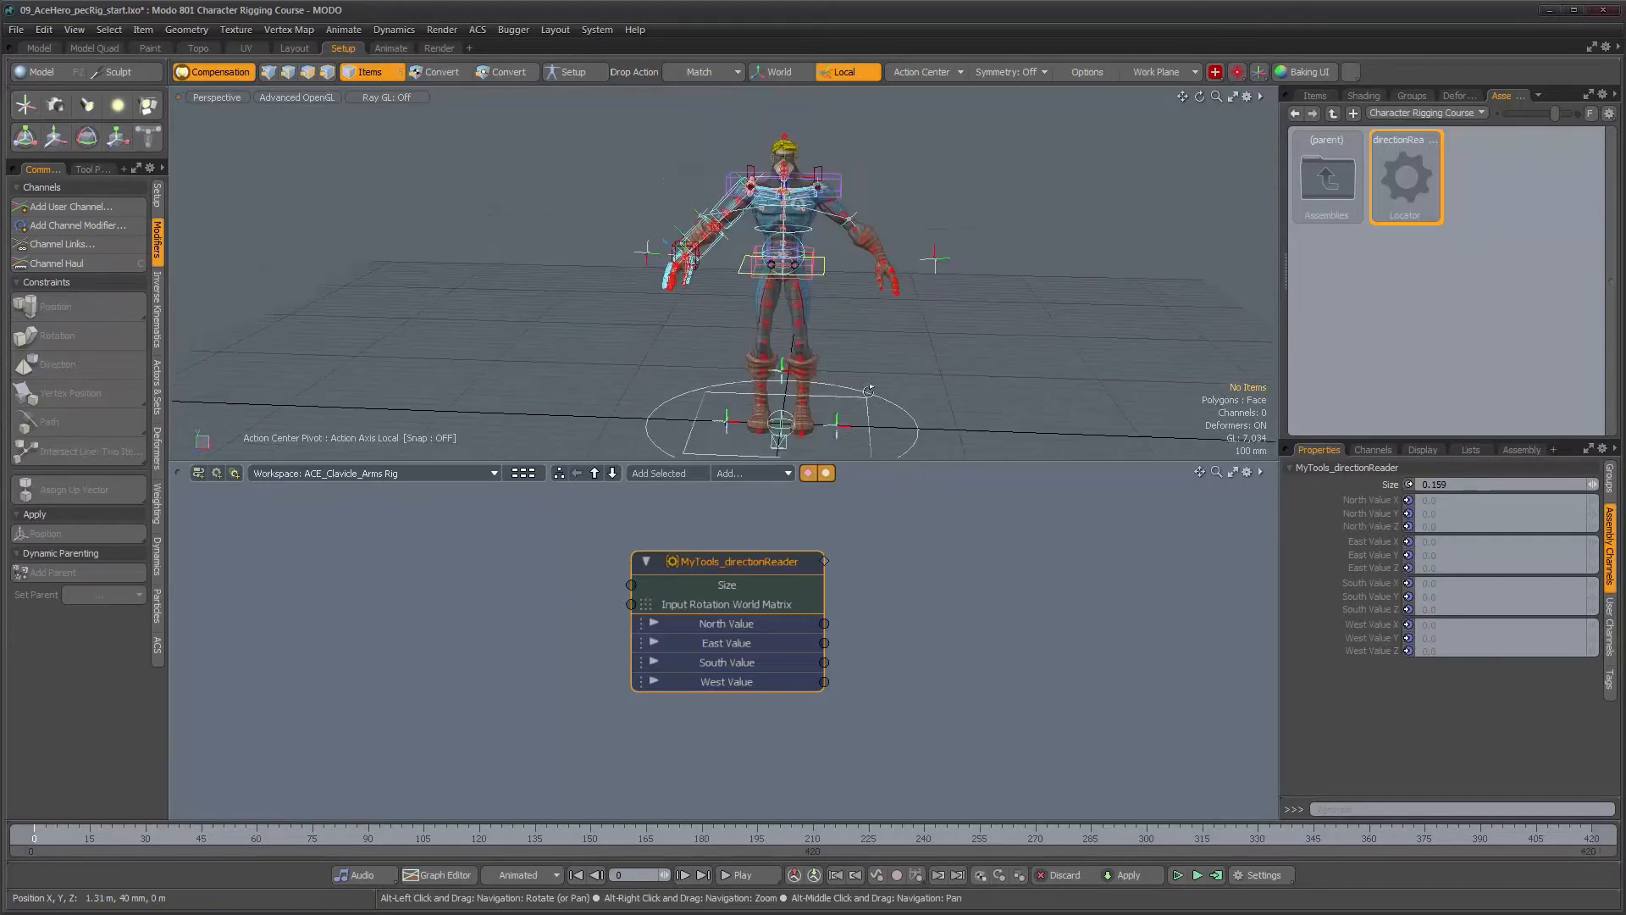
{"action": "mouse_move", "coordinate": [855, 409]}
{"action": "left_mouse_down", "text": "alt"}
{"action": "mouse_move", "coordinate": [779, 409]}
{"action": "mouse_move", "coordinate": [855, 409]}
{"action": "left_mouse_up", "text": "alt"}
{"action": "right_click_drag", "start_coordinate": [780, 190], "coordinate": [854, 190], "text": "alt"}
{"action": "middle_click_drag", "start_coordinate": [839, 189], "coordinate": [878, 315], "text": "alt"}
{"action": "left_click_drag", "start_coordinate": [877, 315], "coordinate": [847, 283], "text": "alt"}
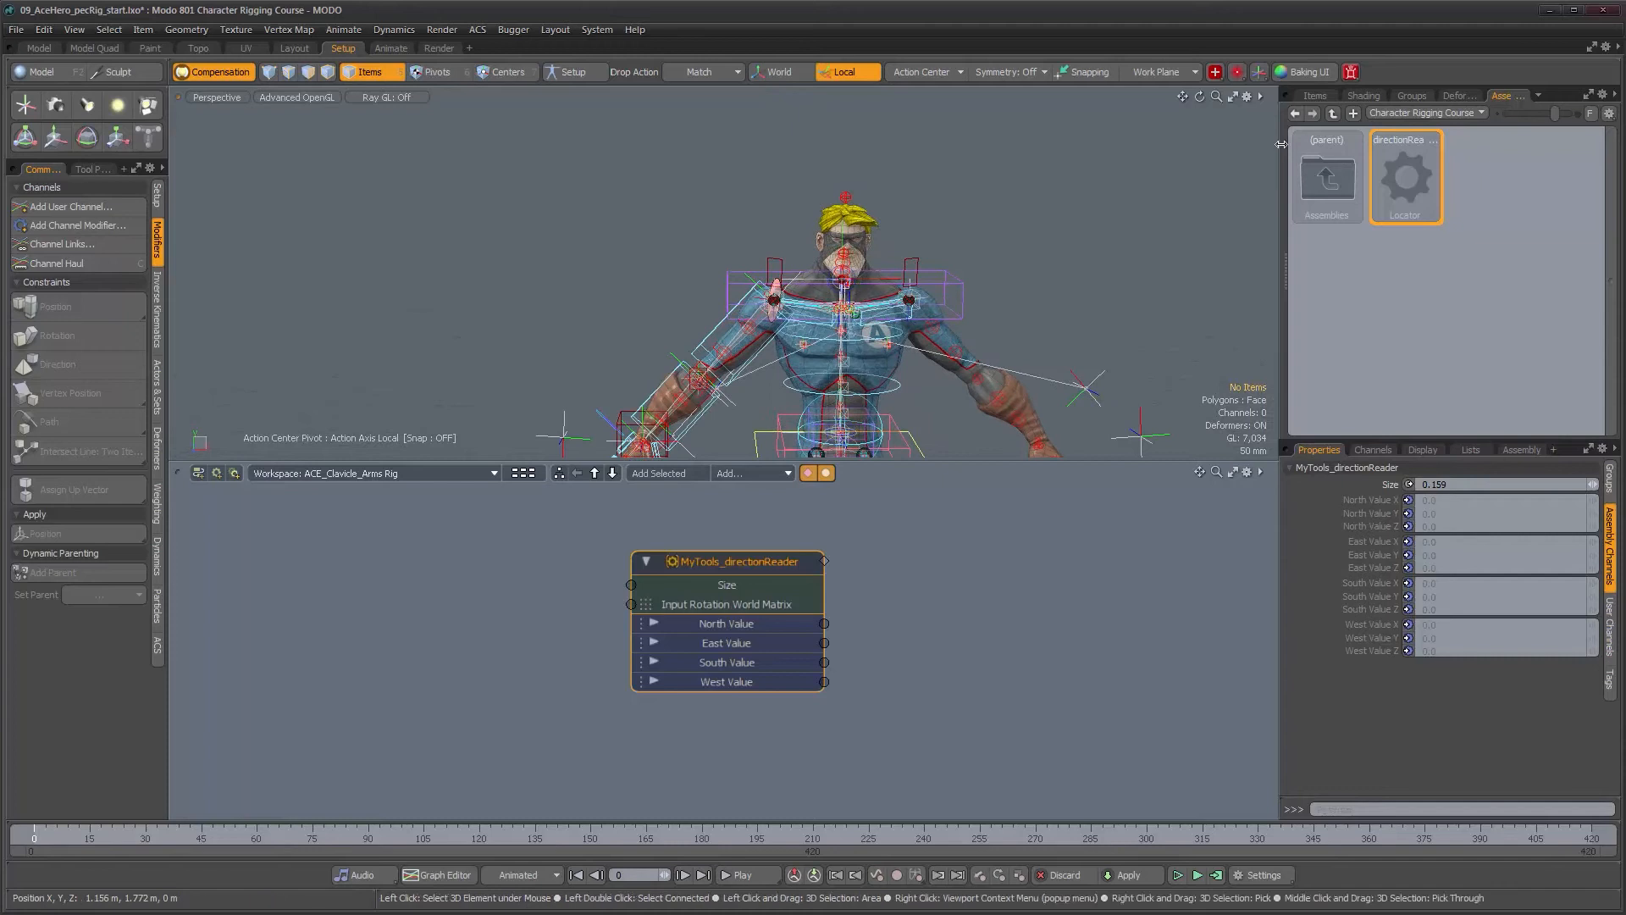
Expand the GRP_c_torso group in the item list and select it.
{"action": "left_click", "coordinate": [1316, 96]}
{"action": "right_click_drag", "start_coordinate": [818, 321], "coordinate": [1054, 321], "text": "alt"}
{"action": "scroll", "coordinate": [1413, 348], "scroll_direction": "down", "scroll_amount": 1}
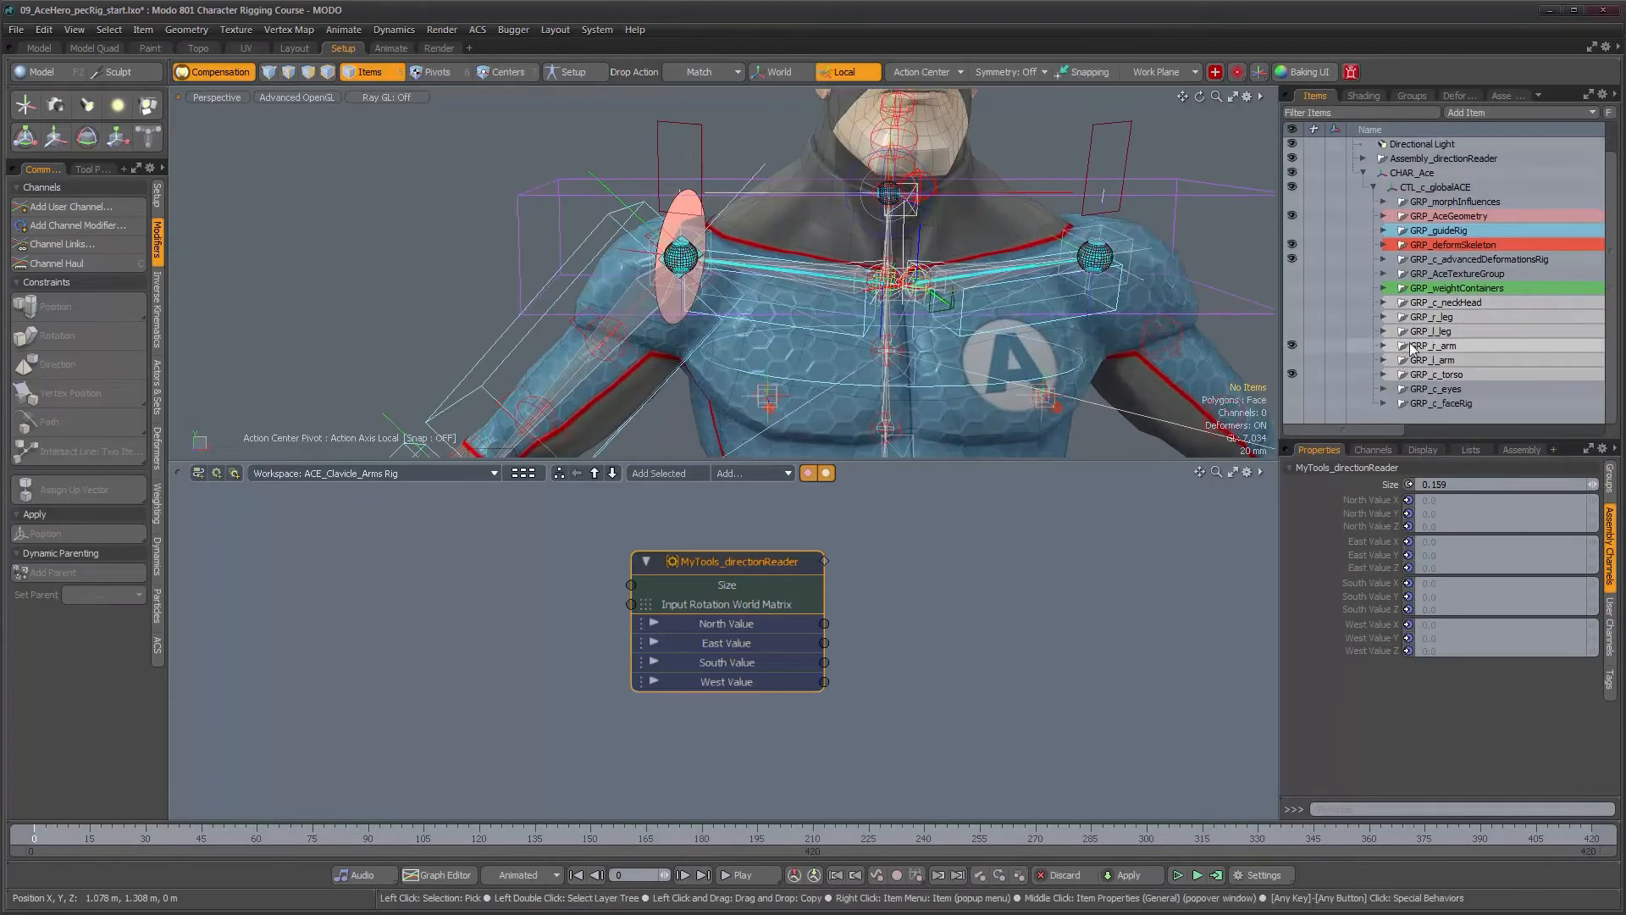
{"action": "left_click", "coordinate": [1385, 373]}
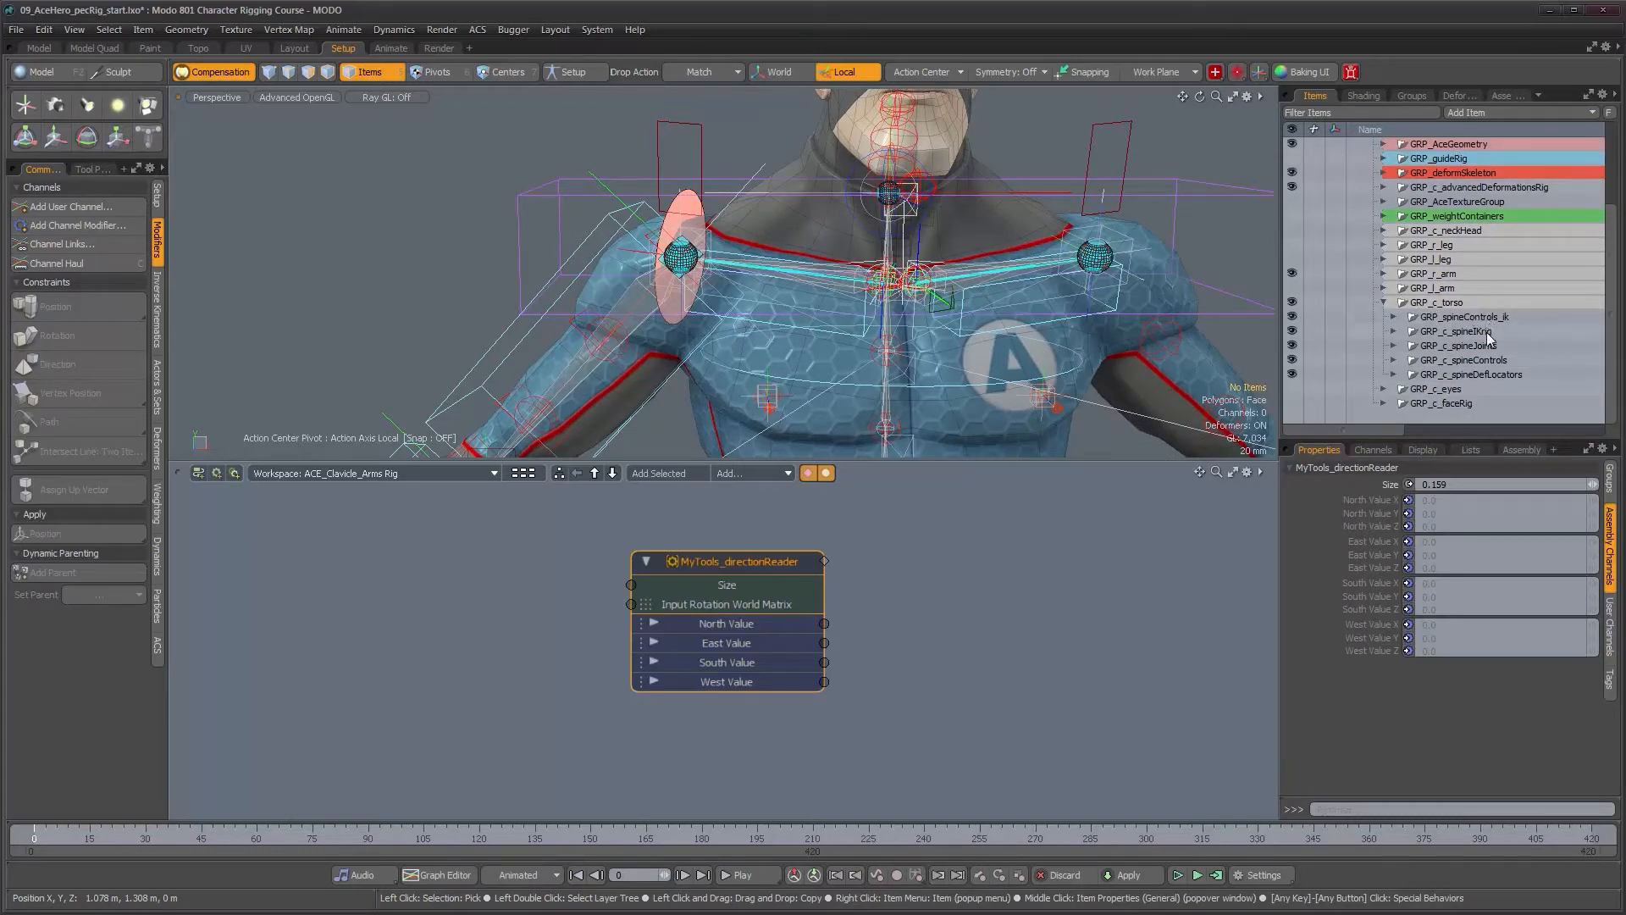
{"action": "left_click", "coordinate": [1436, 305]}
Examine the torso rig around the chest and spine with GRP_c_torso selected and the Transform tool active.
{"action": "right_click_drag", "start_coordinate": [1003, 366], "coordinate": [825, 366], "text": "alt"}
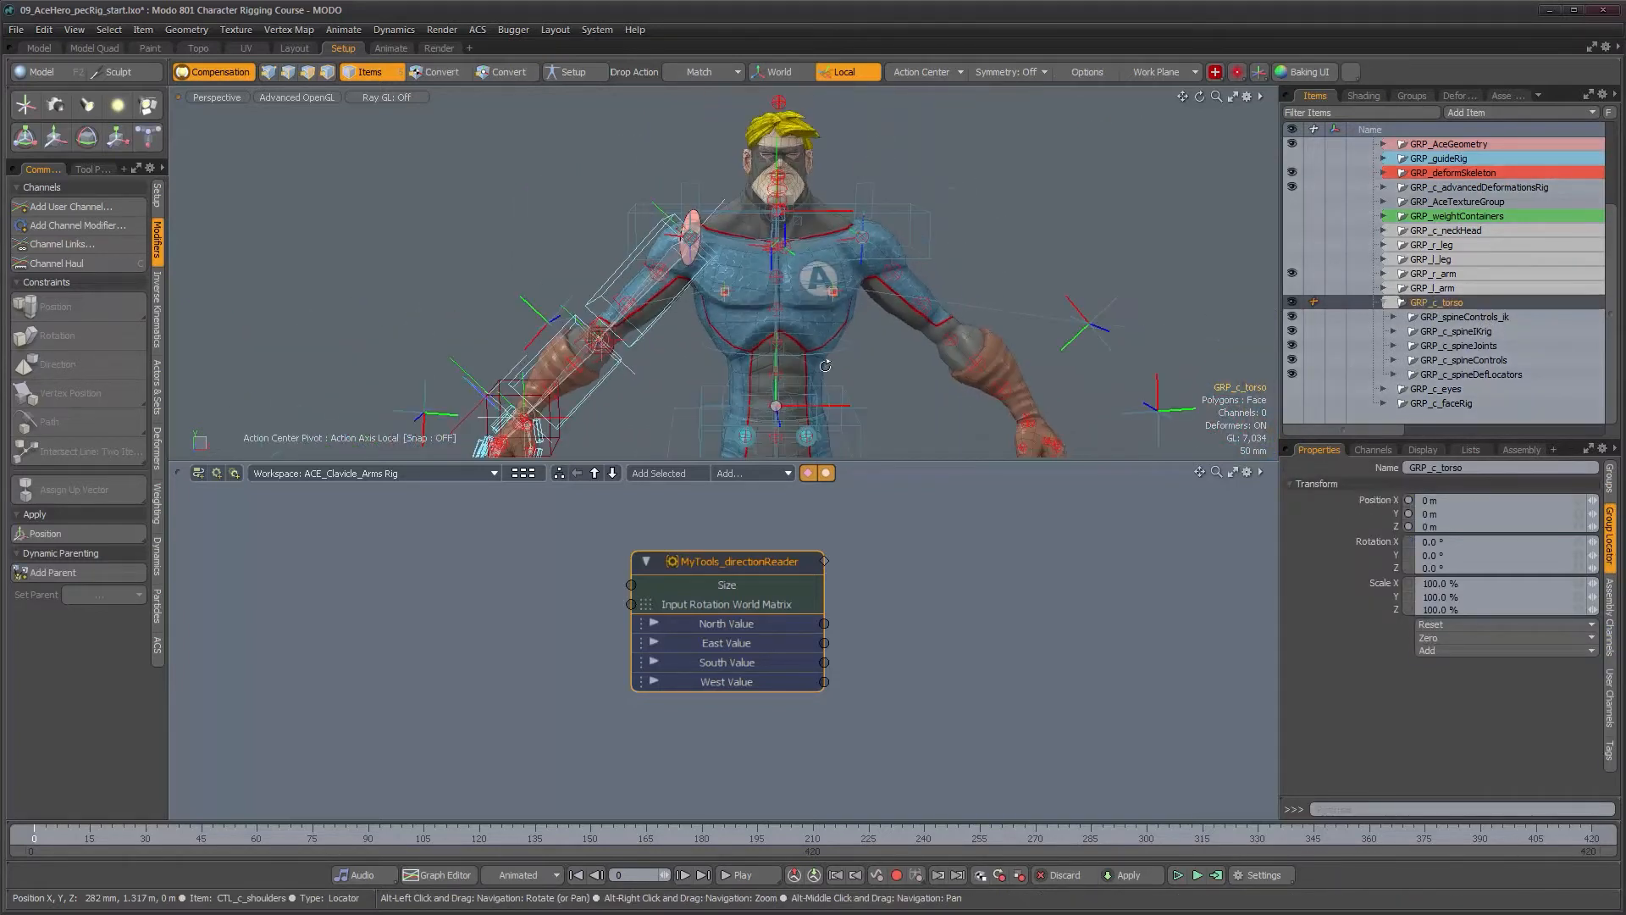
{"action": "middle_click_drag", "start_coordinate": [825, 365], "coordinate": [815, 313], "text": "alt"}
{"action": "key", "text": "y"}
{"action": "mouse_move", "coordinate": [816, 313]}
{"action": "left_mouse_down", "text": "alt"}
{"action": "mouse_move", "coordinate": [849, 311]}
{"action": "mouse_move", "coordinate": [798, 304]}
{"action": "left_mouse_up", "text": "alt"}
{"action": "right_click_drag", "start_coordinate": [794, 271], "coordinate": [828, 275], "text": "alt"}
{"action": "middle_click_drag", "start_coordinate": [828, 274], "coordinate": [834, 298], "text": "alt"}
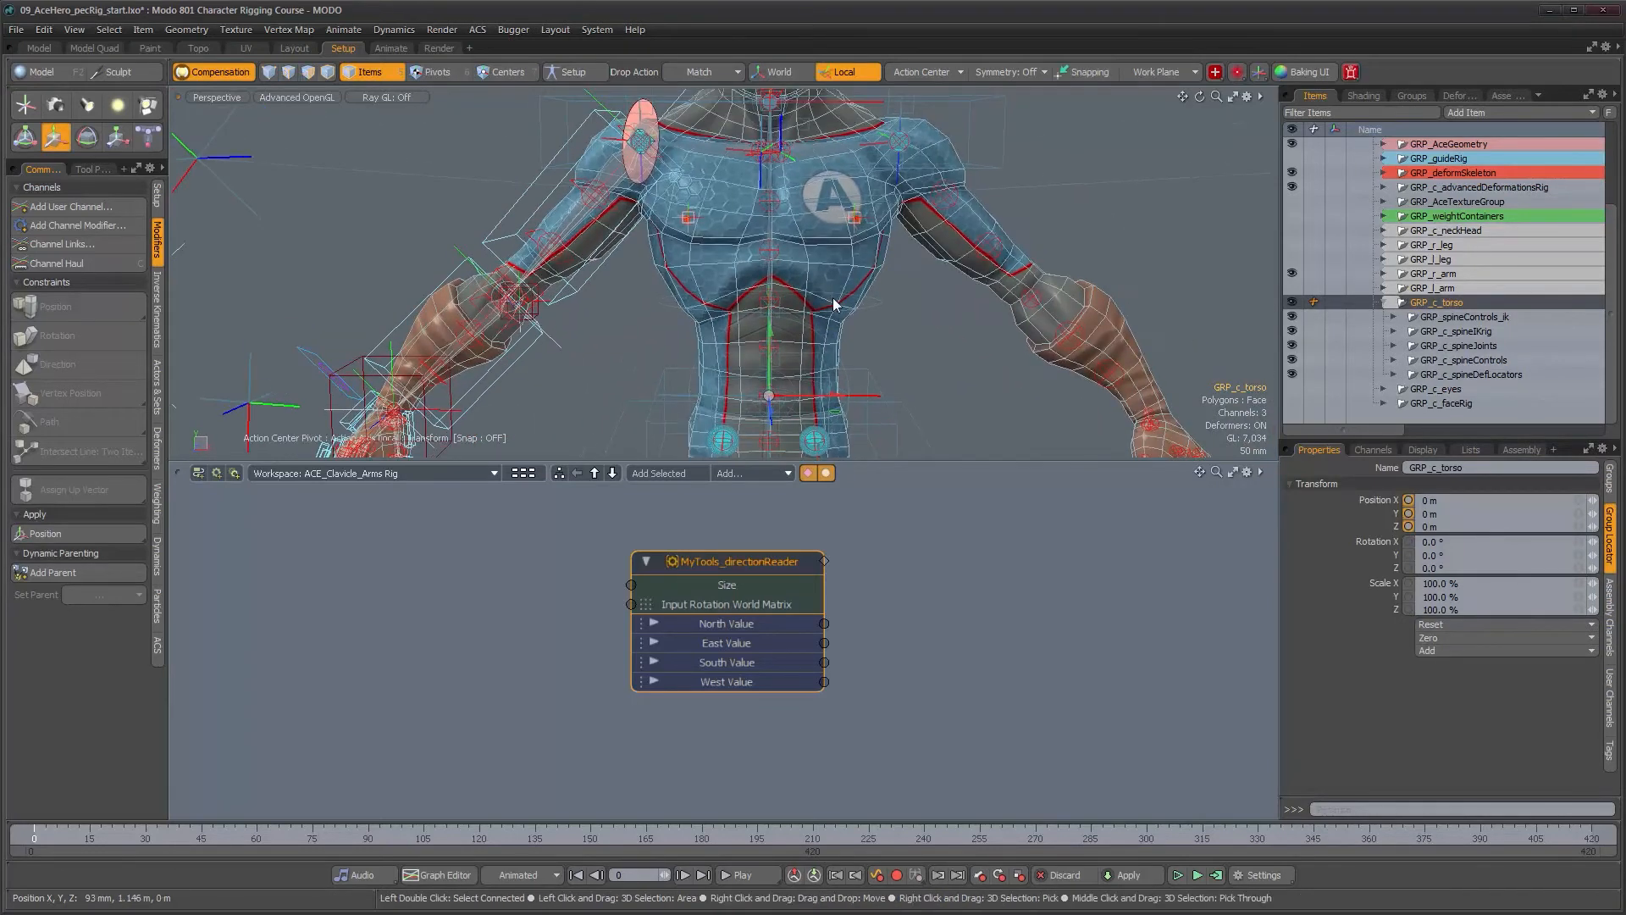
{"action": "left_click_drag", "start_coordinate": [834, 305], "coordinate": [773, 291], "text": "alt"}
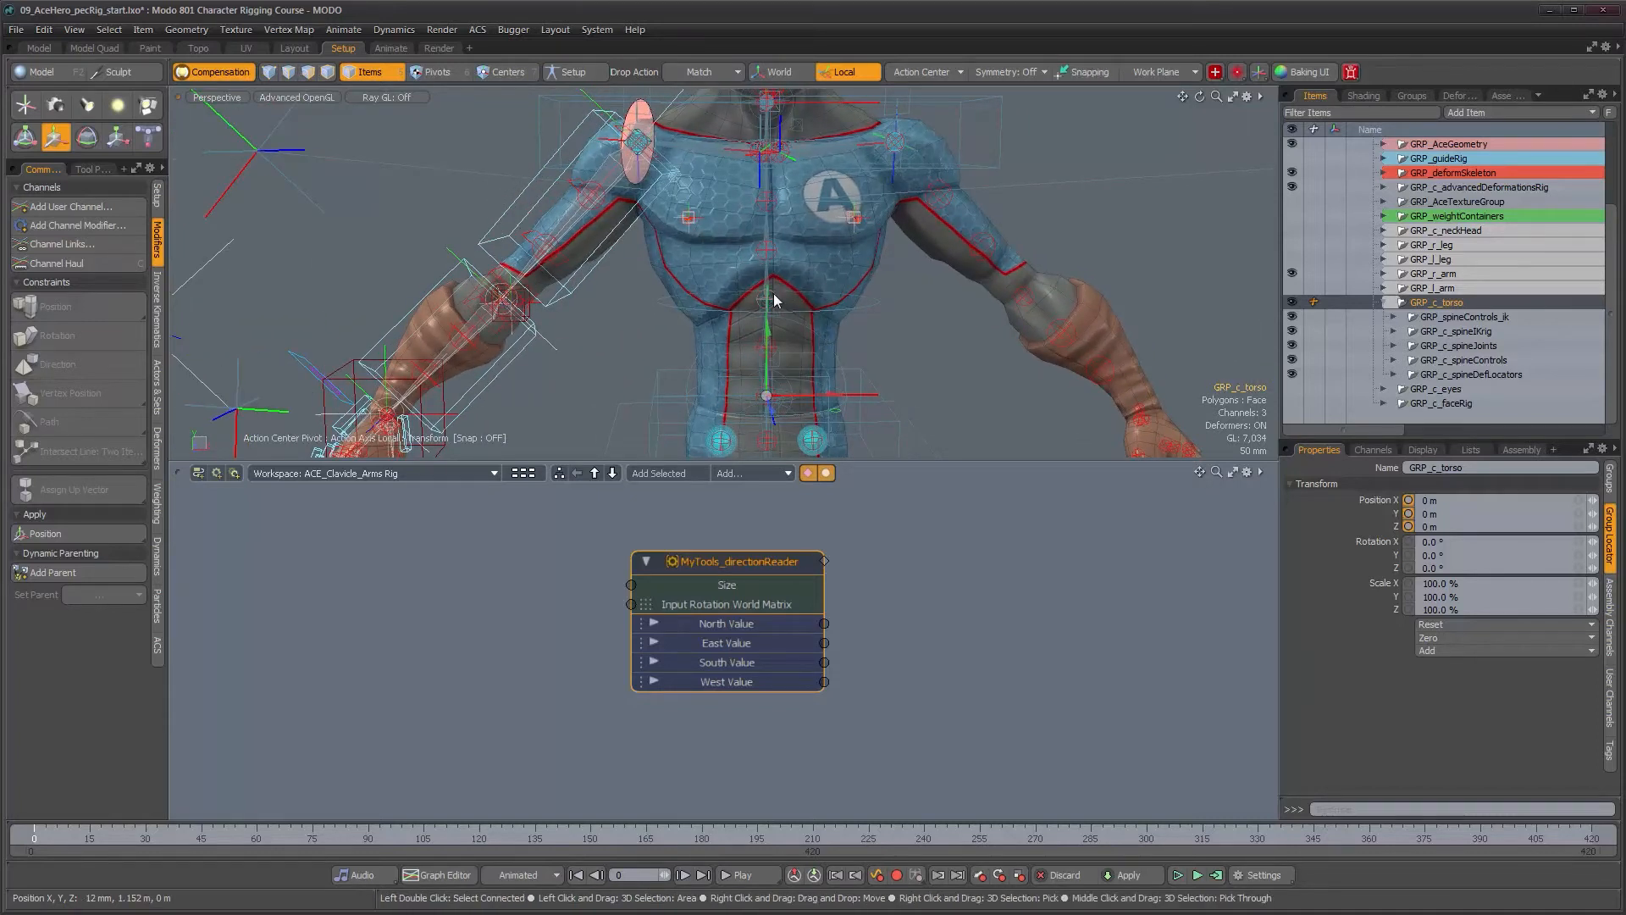
{"action": "left_click_drag", "start_coordinate": [794, 290], "coordinate": [838, 324], "text": "alt"}
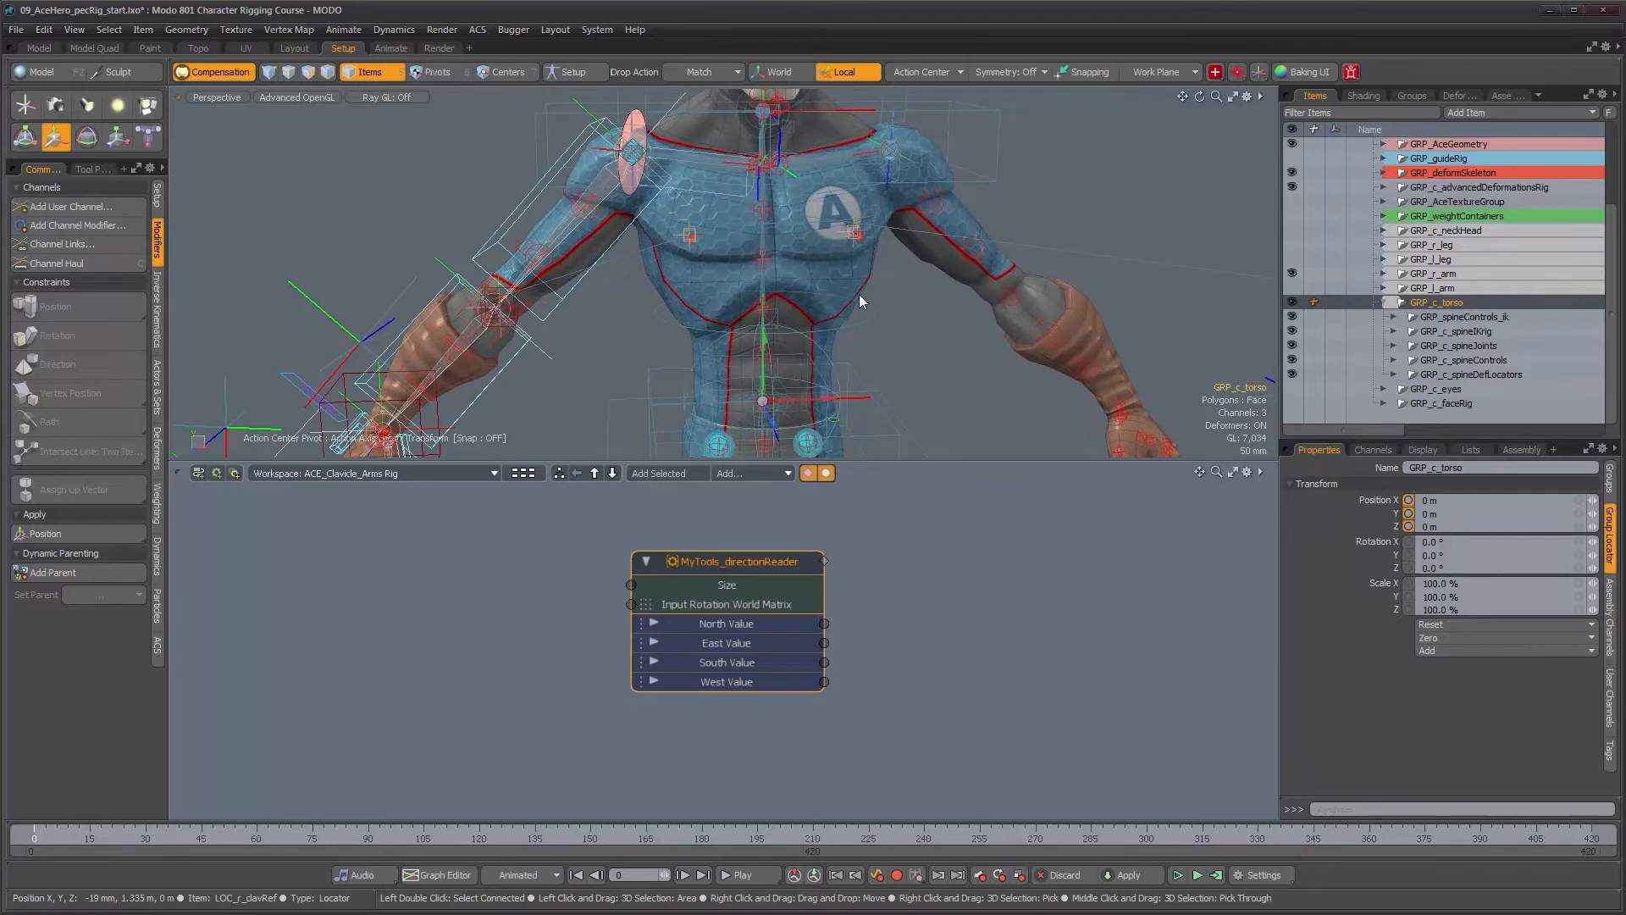
Add a group locator, parent it under GRP_c_torso and name it GRP_c_clavicleReaders.
{"action": "left_click", "coordinate": [1501, 113]}
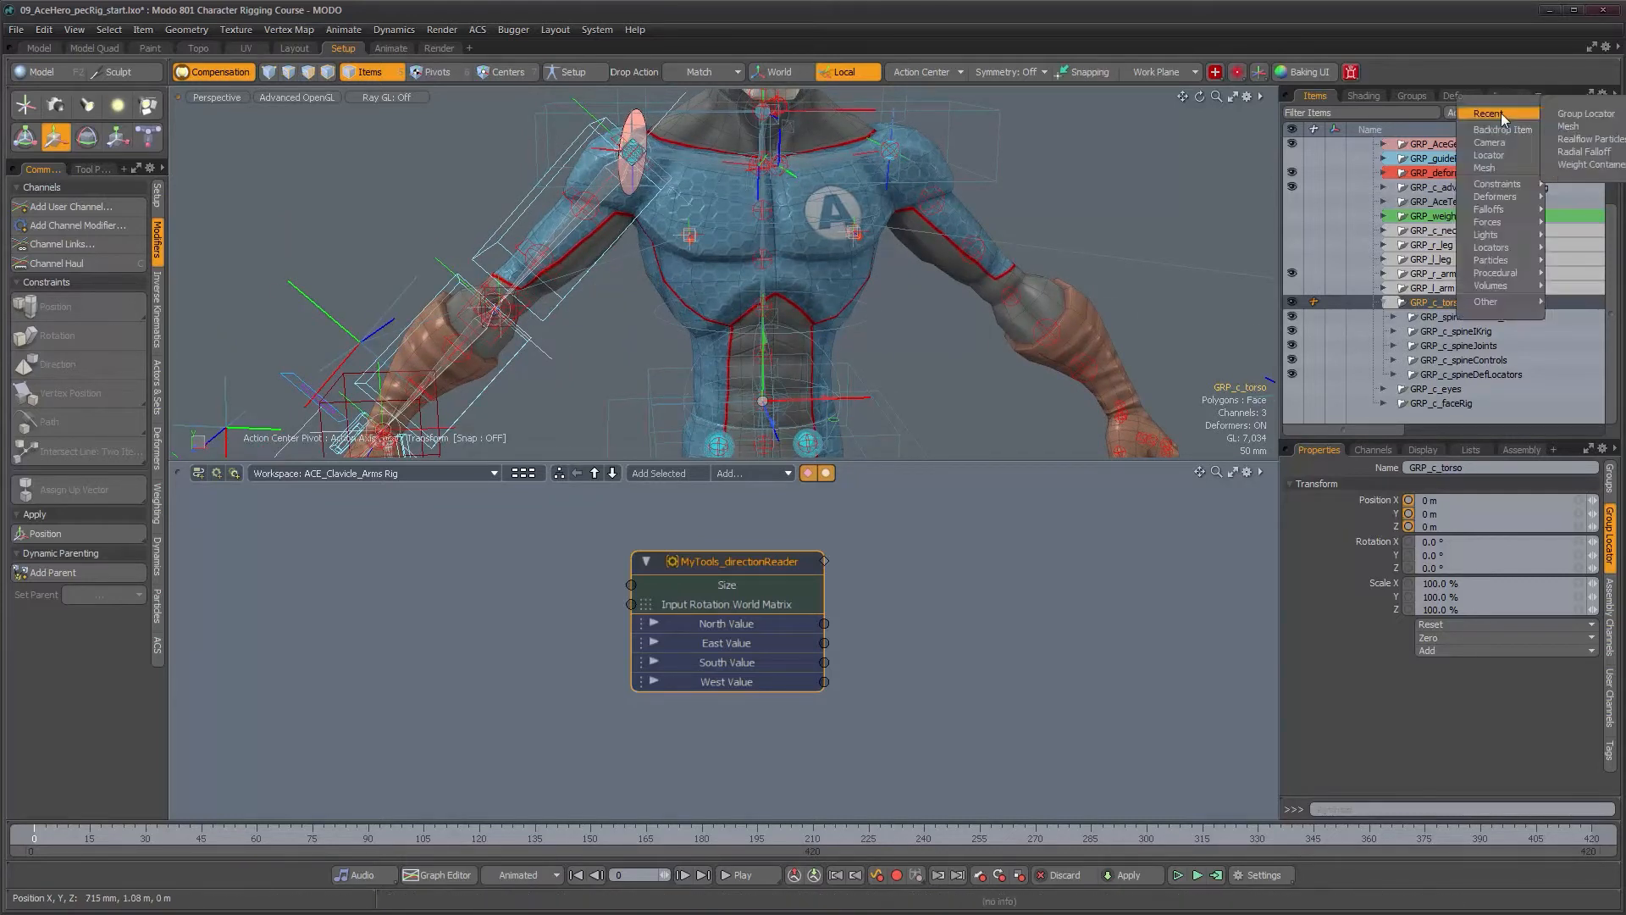
{"action": "left_click", "coordinate": [1595, 116]}
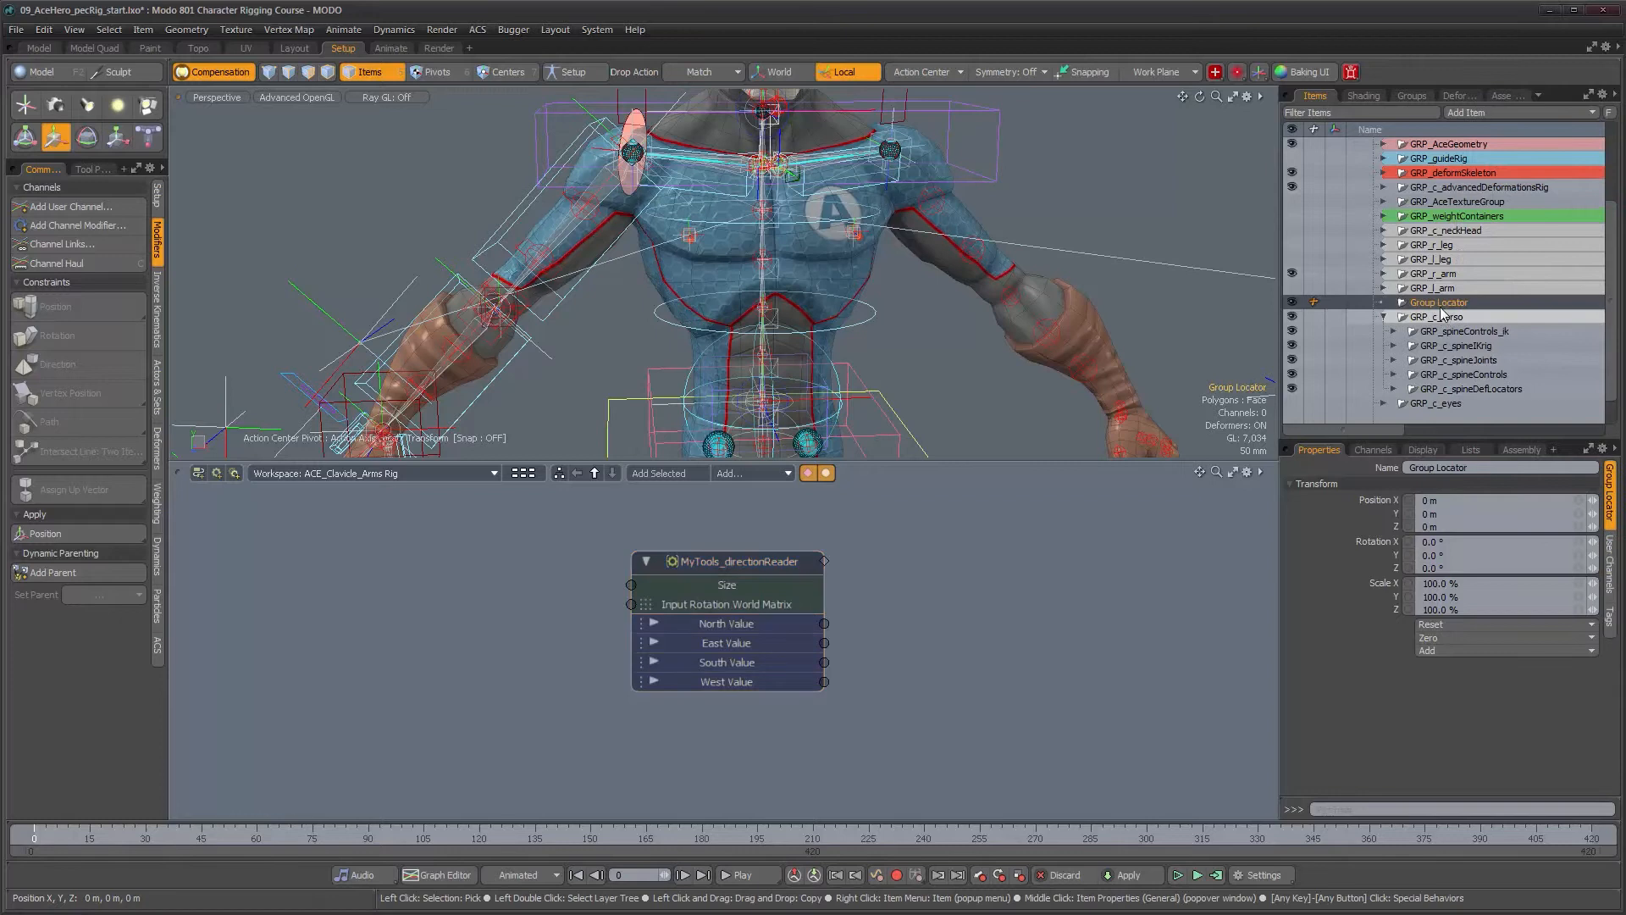
{"action": "left_click_drag", "start_coordinate": [1440, 318], "coordinate": [1425, 326]}
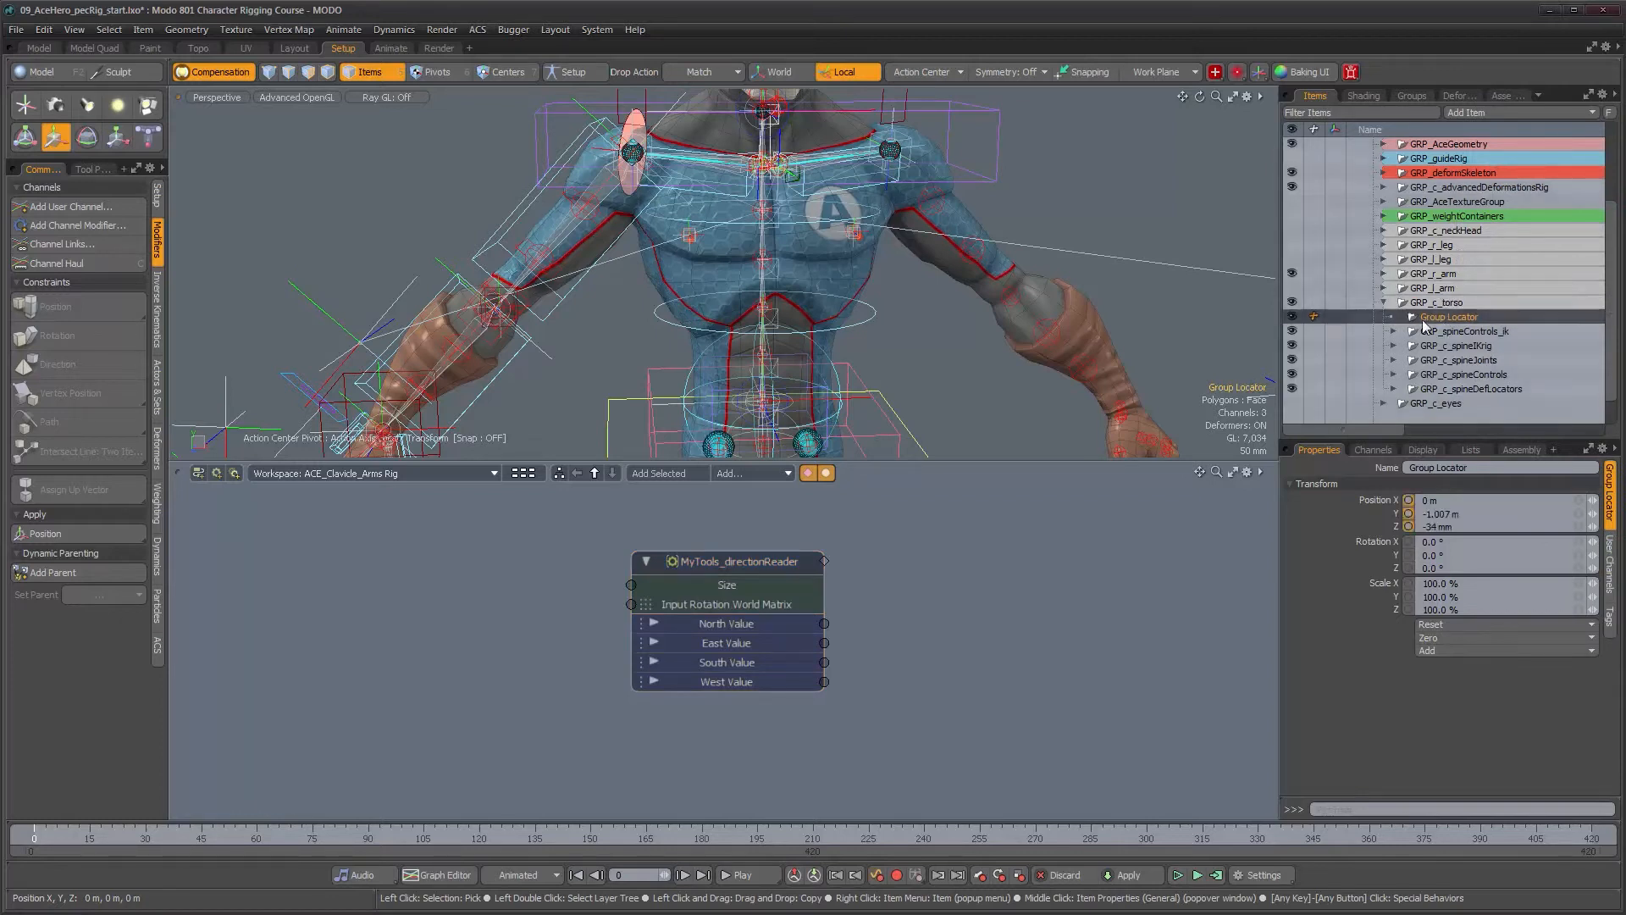
{"action": "double_click", "coordinate": [1477, 315]}
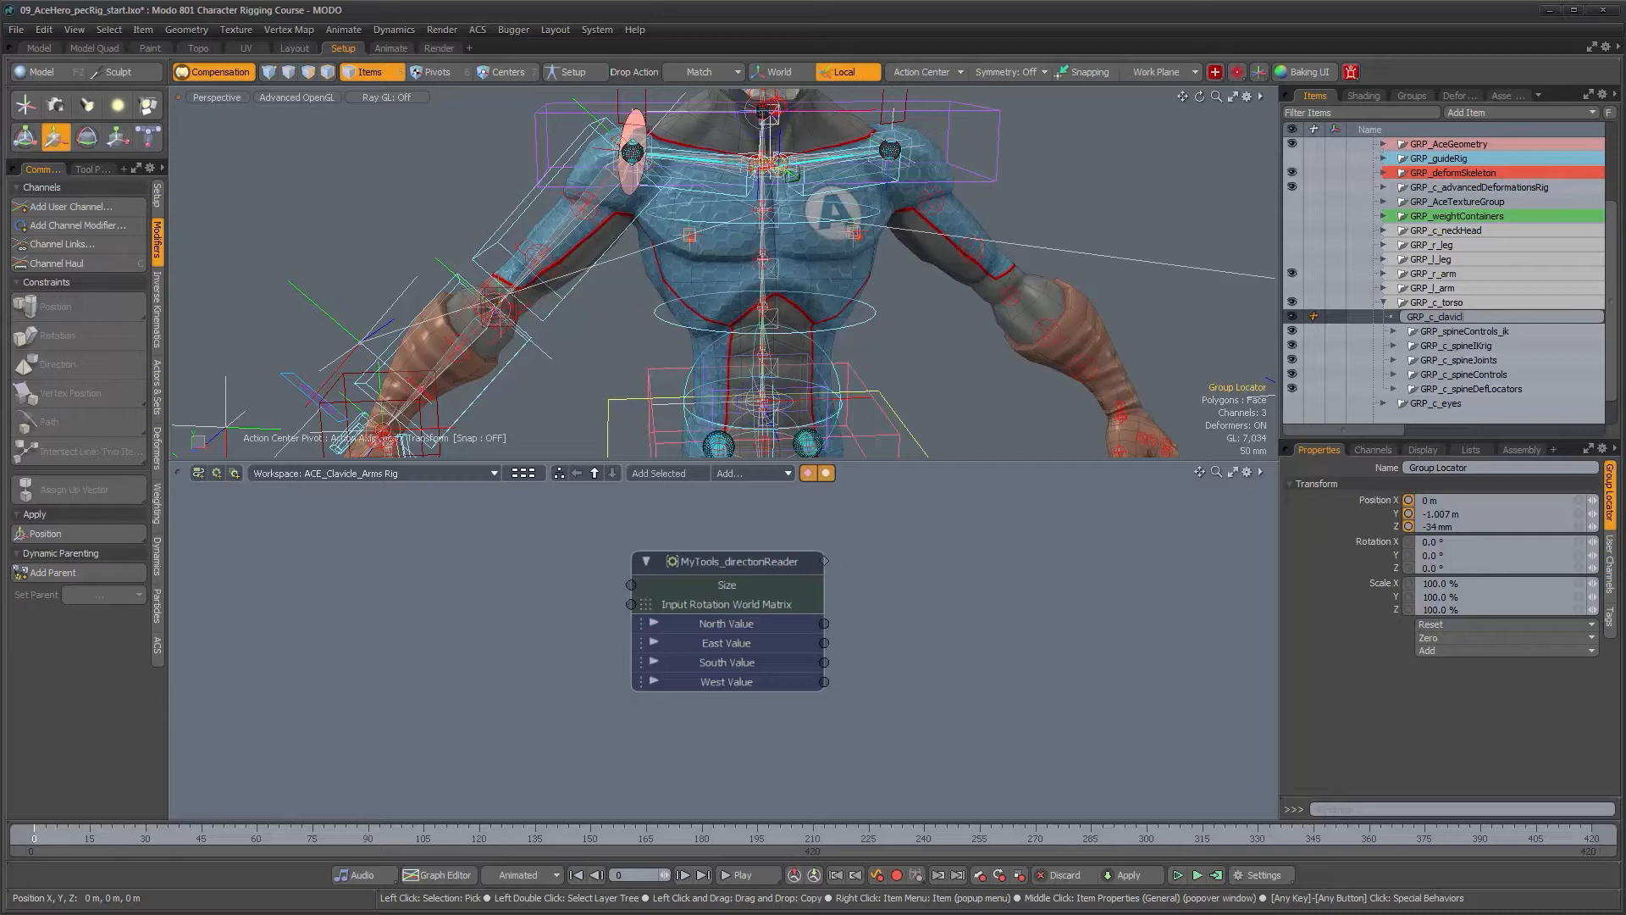
{"action": "type", "text": "rs"}
{"action": "key", "text": "Return"}
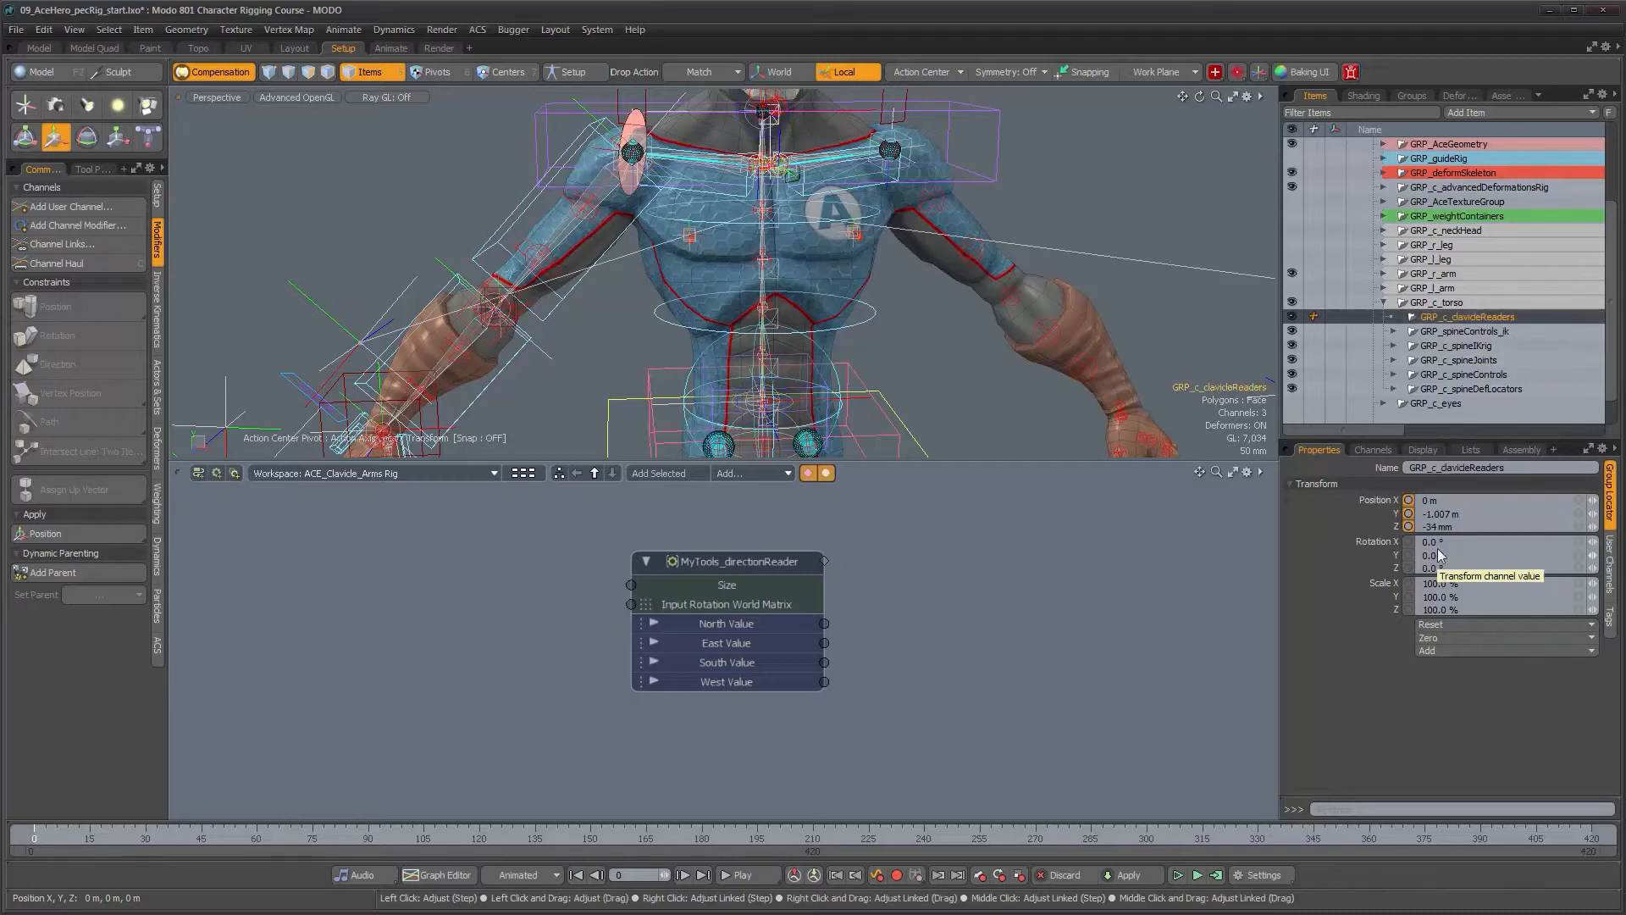
Zero all transforms of the GRP_c_clavicleReaders group locator.
{"action": "left_click", "coordinate": [1440, 638]}
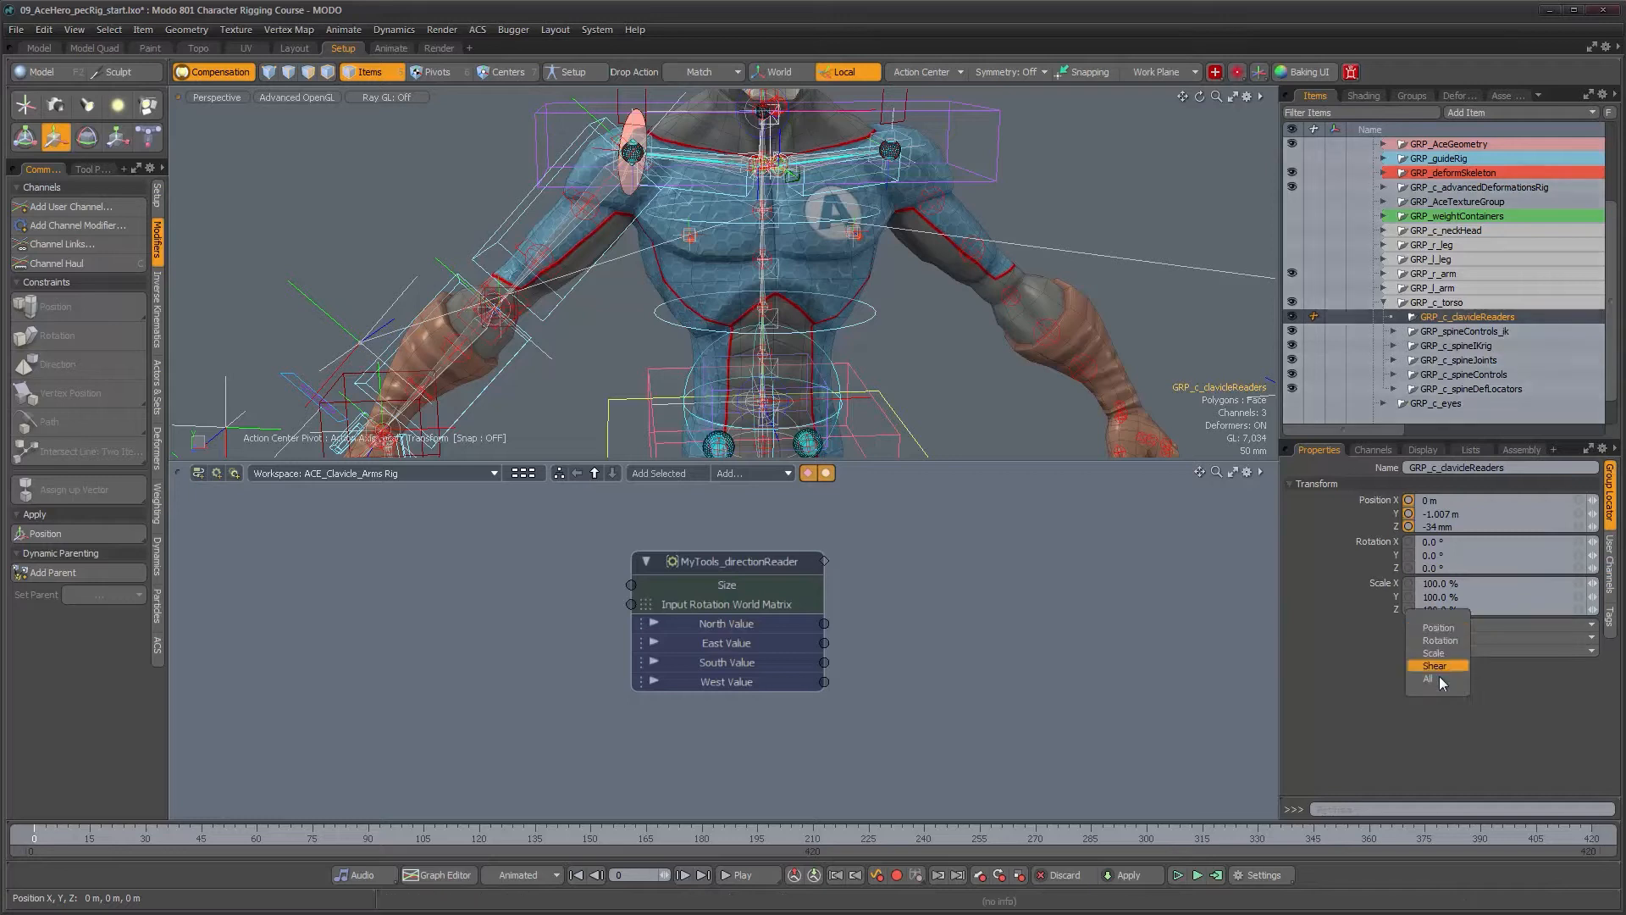
{"action": "left_click", "coordinate": [1438, 677]}
{"action": "left_click_drag", "start_coordinate": [795, 360], "coordinate": [765, 318], "text": "alt"}
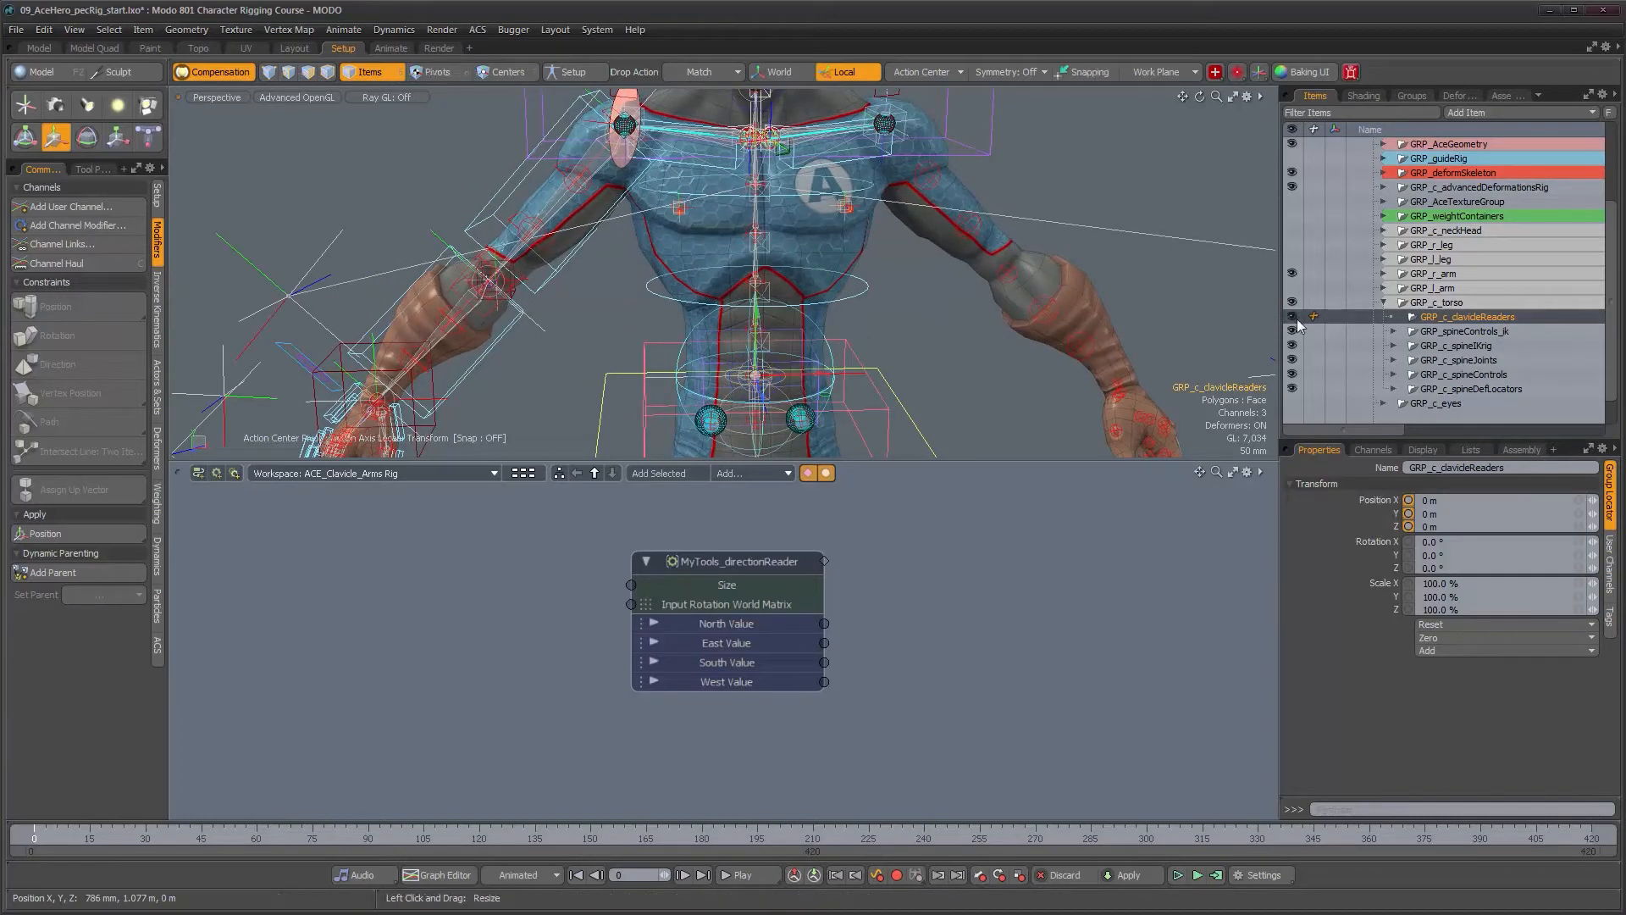
Parent Assembly_directionReader under GRP_c_clavicleReaders and expand the group to show its contents.
{"action": "left_click", "coordinate": [758, 562]}
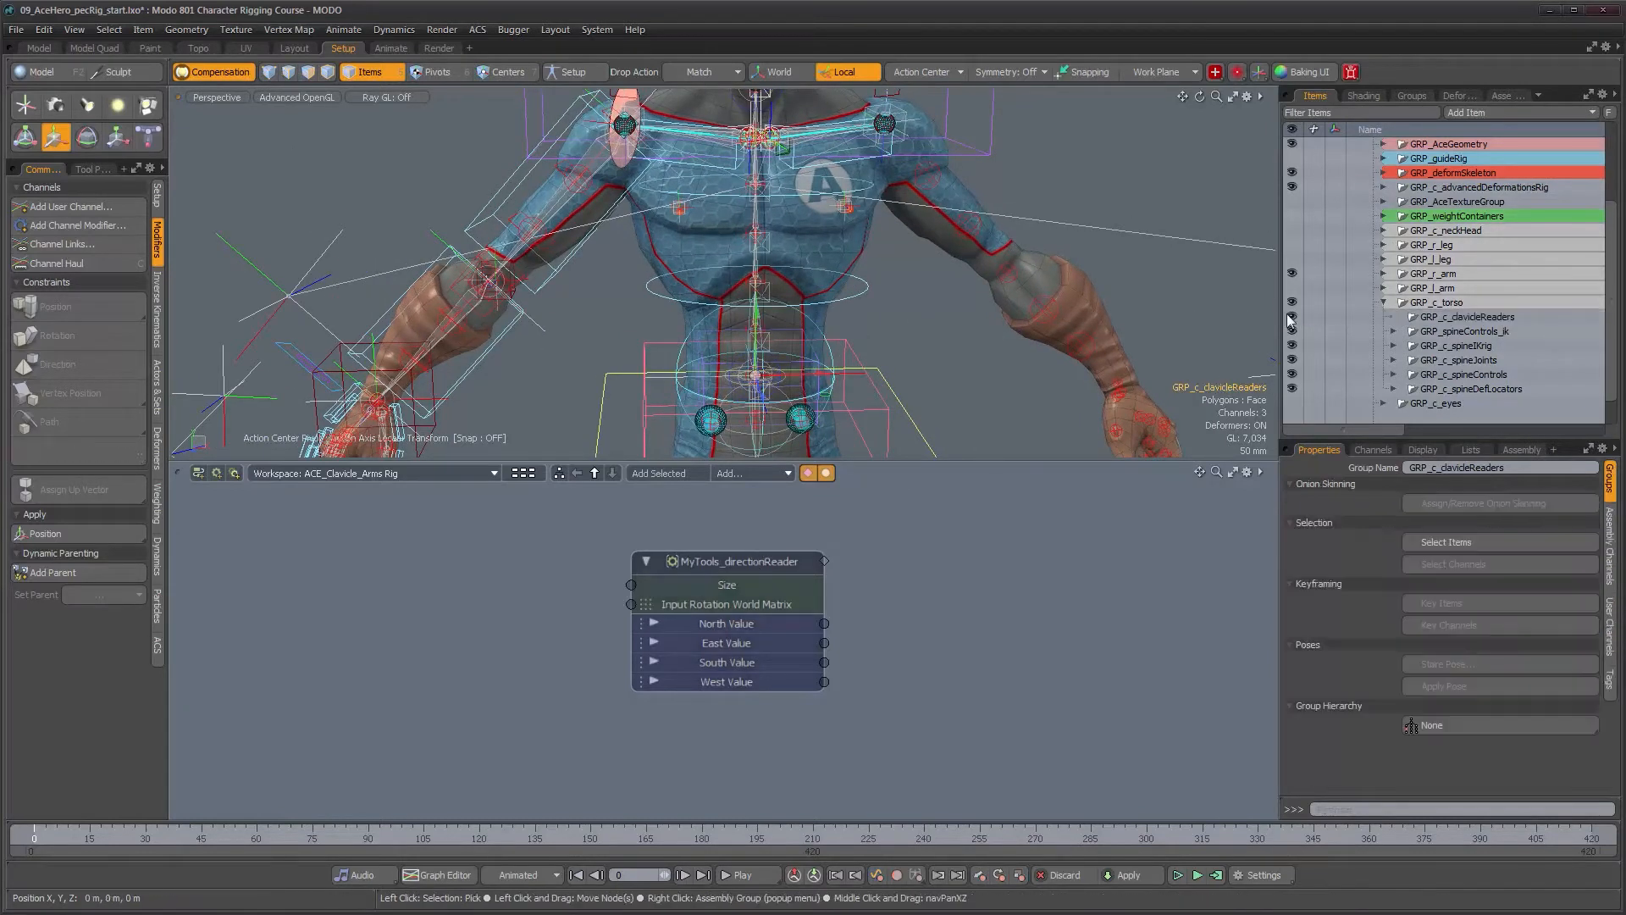
{"action": "scroll", "coordinate": [1613, 224], "scroll_direction": "up", "scroll_amount": 5}
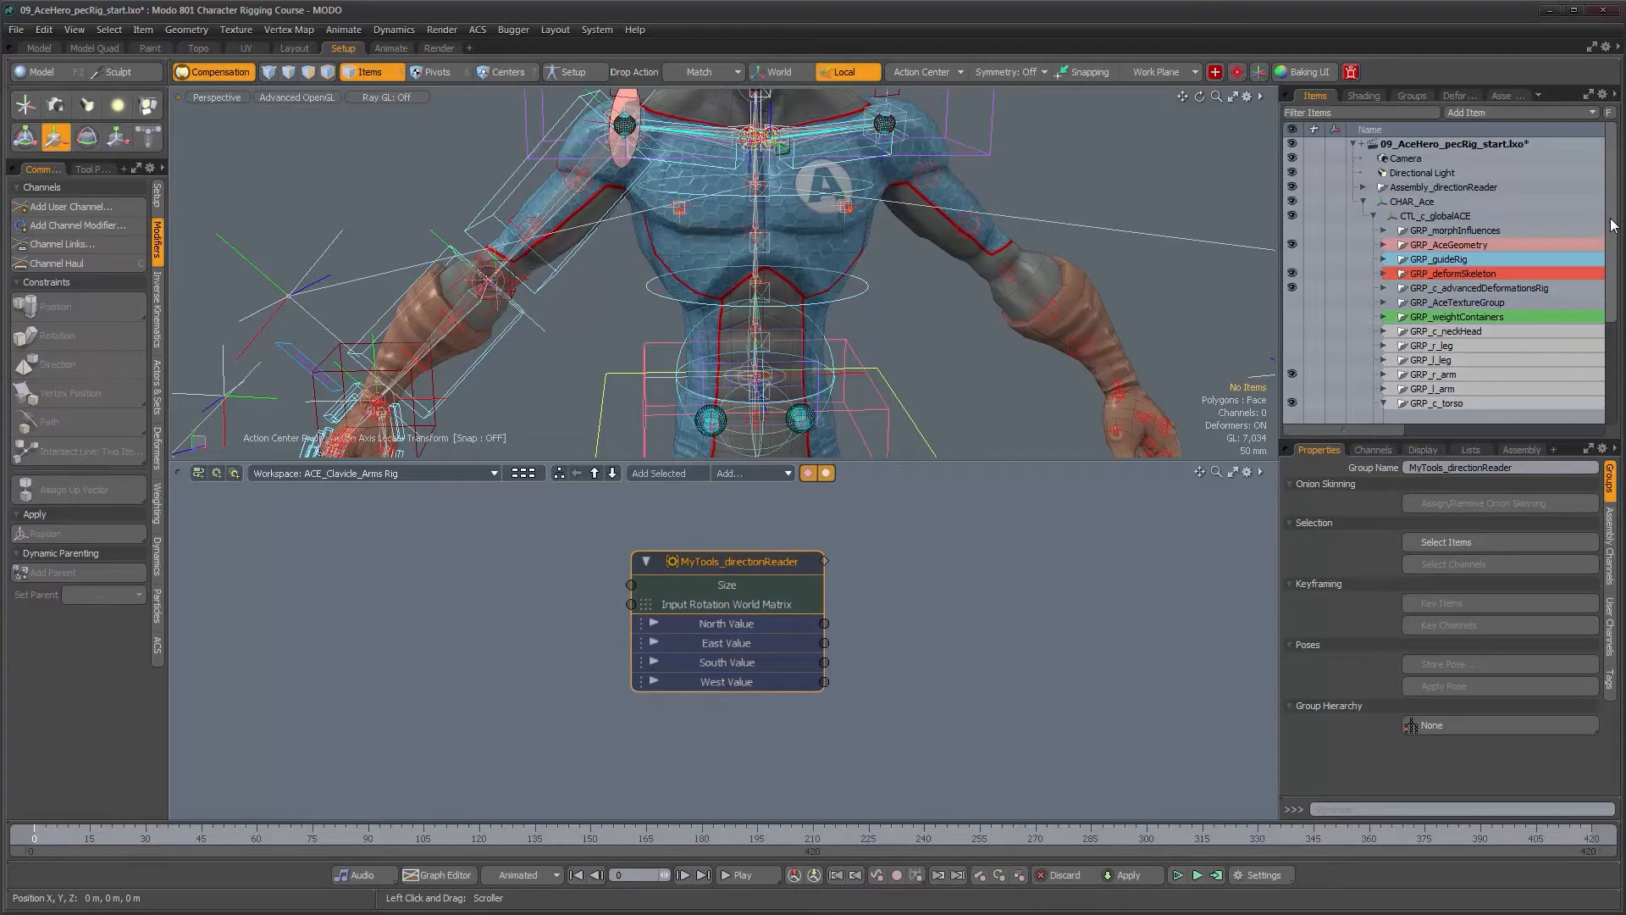
{"action": "left_click", "coordinate": [1440, 187]}
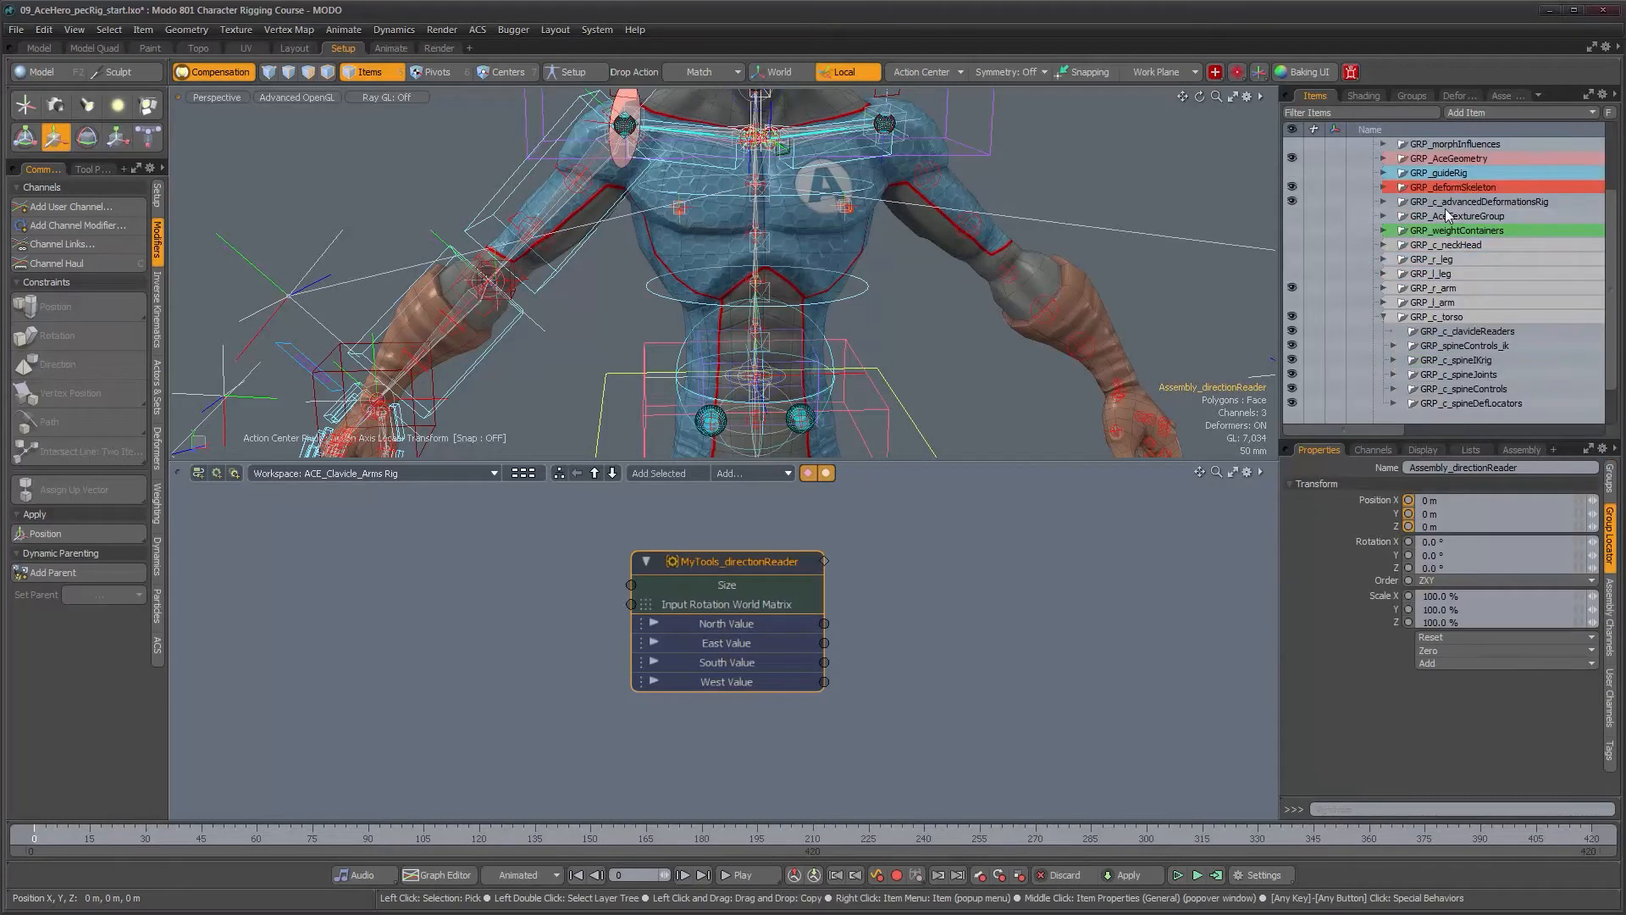
{"action": "scroll", "coordinate": [1447, 301], "scroll_direction": "down", "scroll_amount": 1}
{"action": "left_click_drag", "start_coordinate": [1423, 150], "coordinate": [1468, 308]}
{"action": "left_click", "coordinate": [1394, 304]}
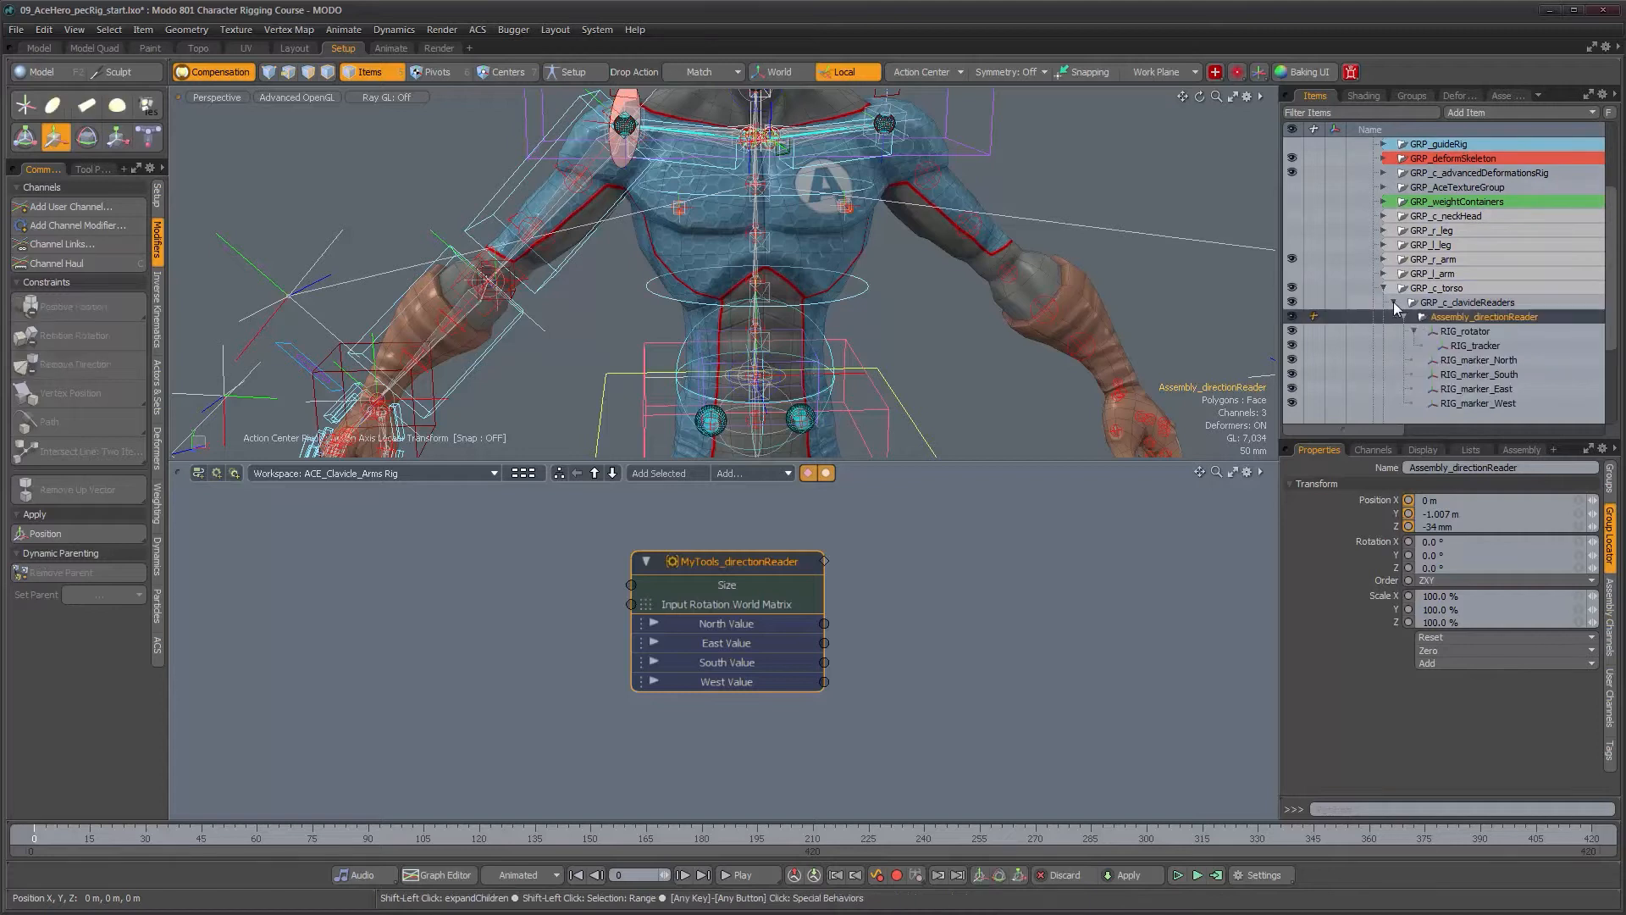
{"action": "scroll", "coordinate": [1451, 350], "scroll_direction": "down", "scroll_amount": 2}
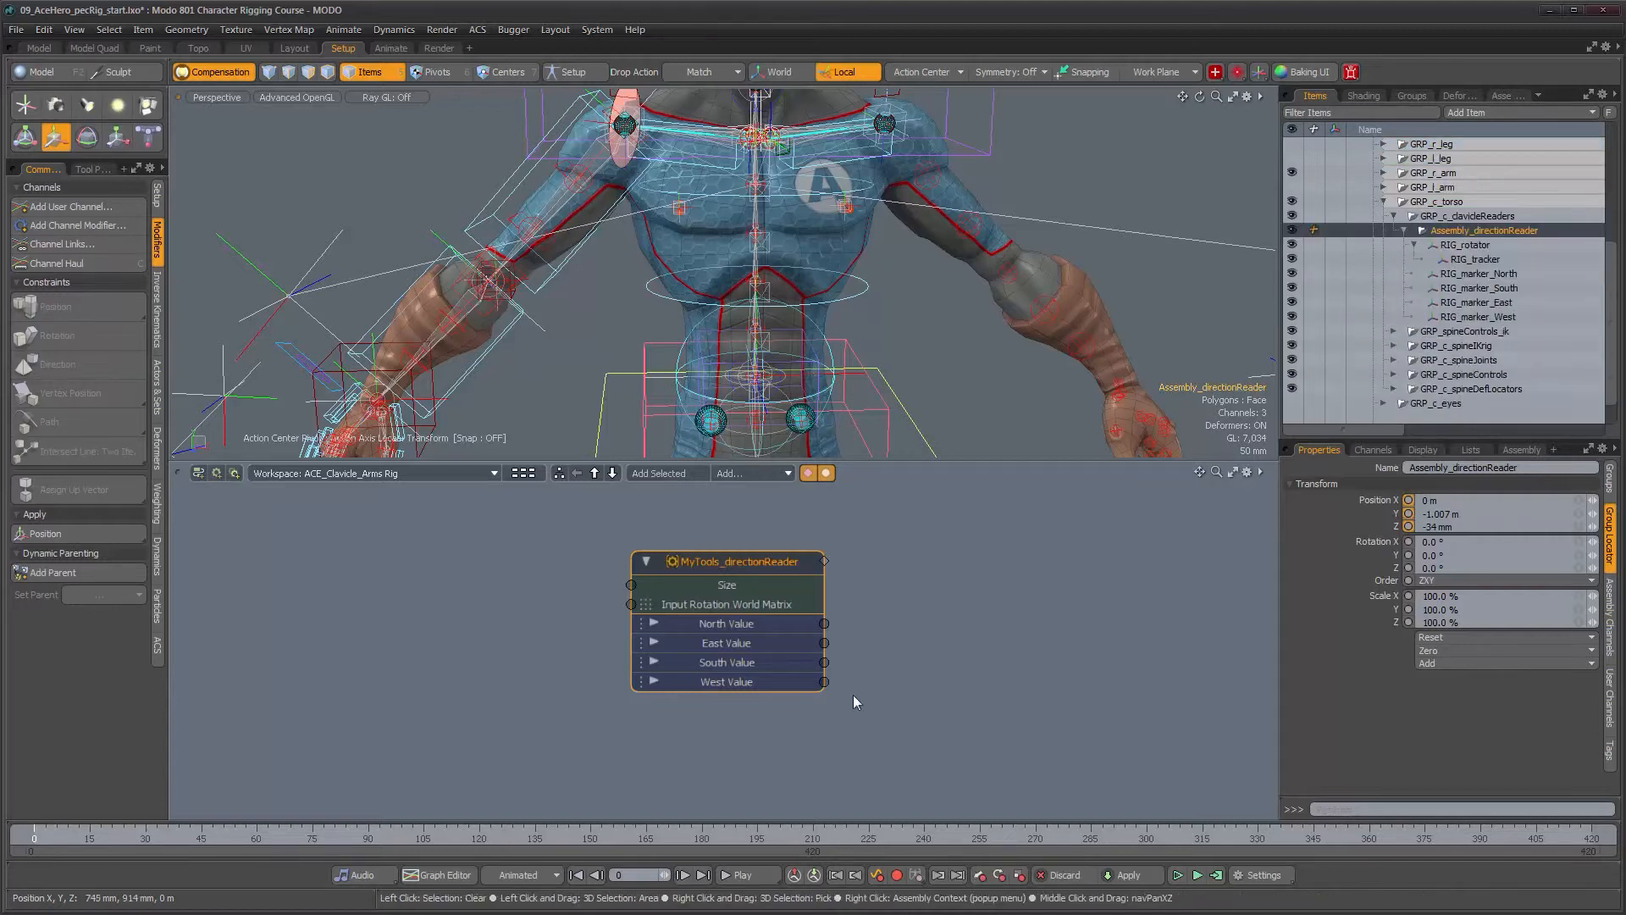
Match Assembly_directionReader to the JNT_r_clavicle joint using the Match drop action.
{"action": "scroll", "coordinate": [831, 419], "scroll_direction": "down", "scroll_amount": 2}
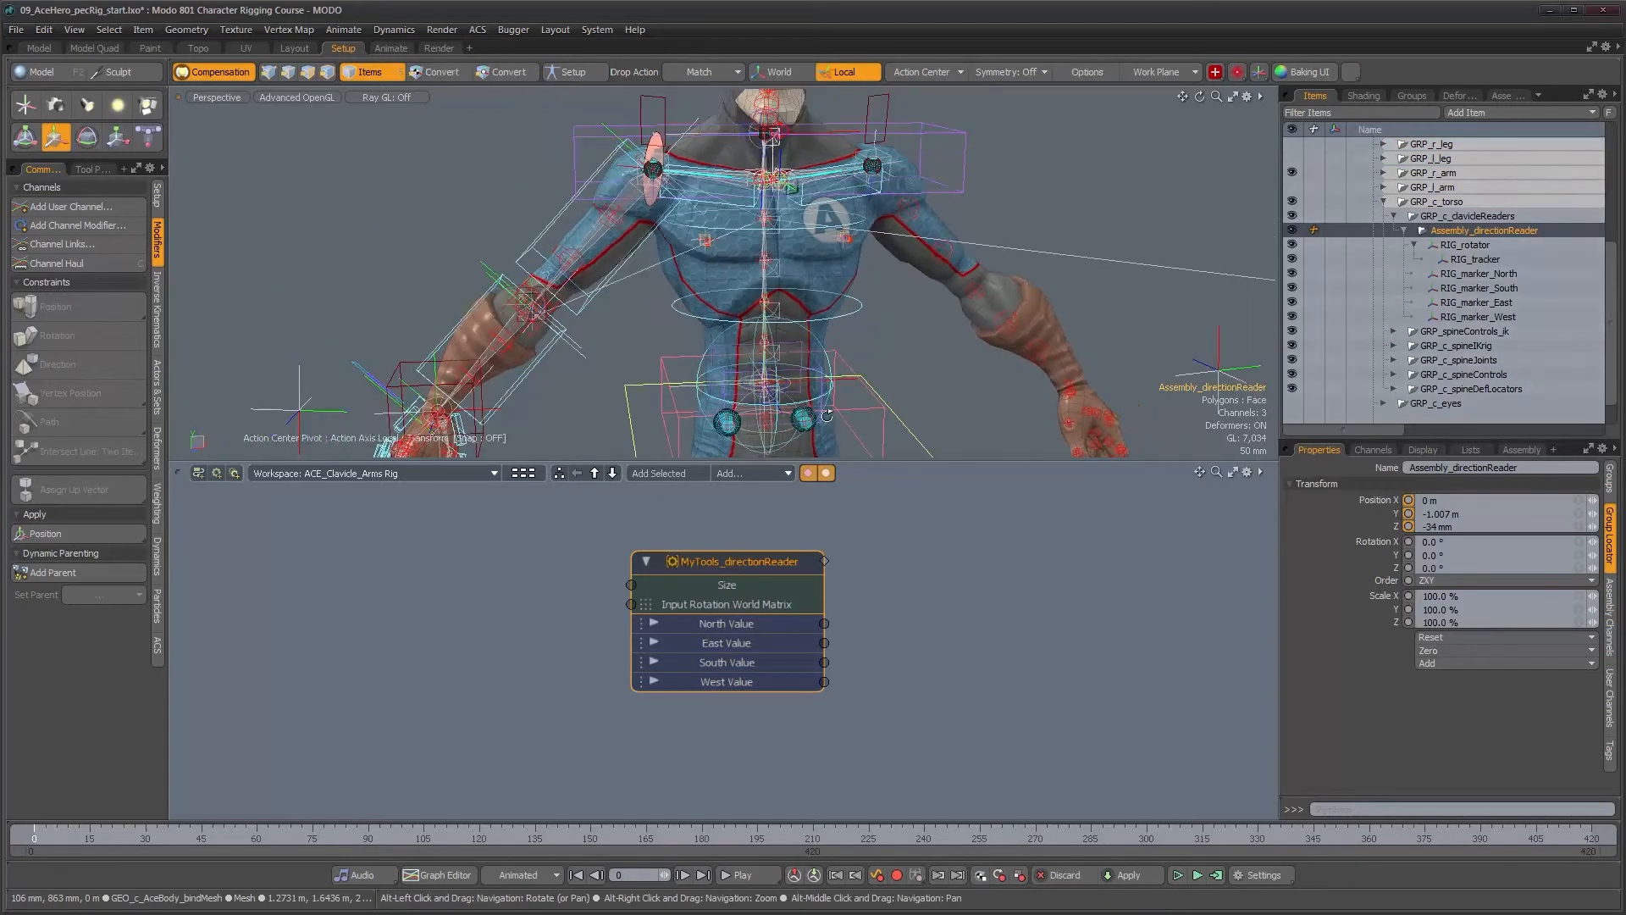
{"action": "middle_click_drag", "start_coordinate": [831, 419], "coordinate": [852, 325], "text": "alt"}
{"action": "right_click_drag", "start_coordinate": [825, 333], "coordinate": [821, 450], "text": "alt"}
{"action": "middle_click_drag", "start_coordinate": [822, 450], "coordinate": [834, 327], "text": "alt"}
{"action": "right_click_drag", "start_coordinate": [834, 327], "coordinate": [829, 257], "text": "alt"}
{"action": "middle_click_drag", "start_coordinate": [829, 257], "coordinate": [822, 449], "text": "alt"}
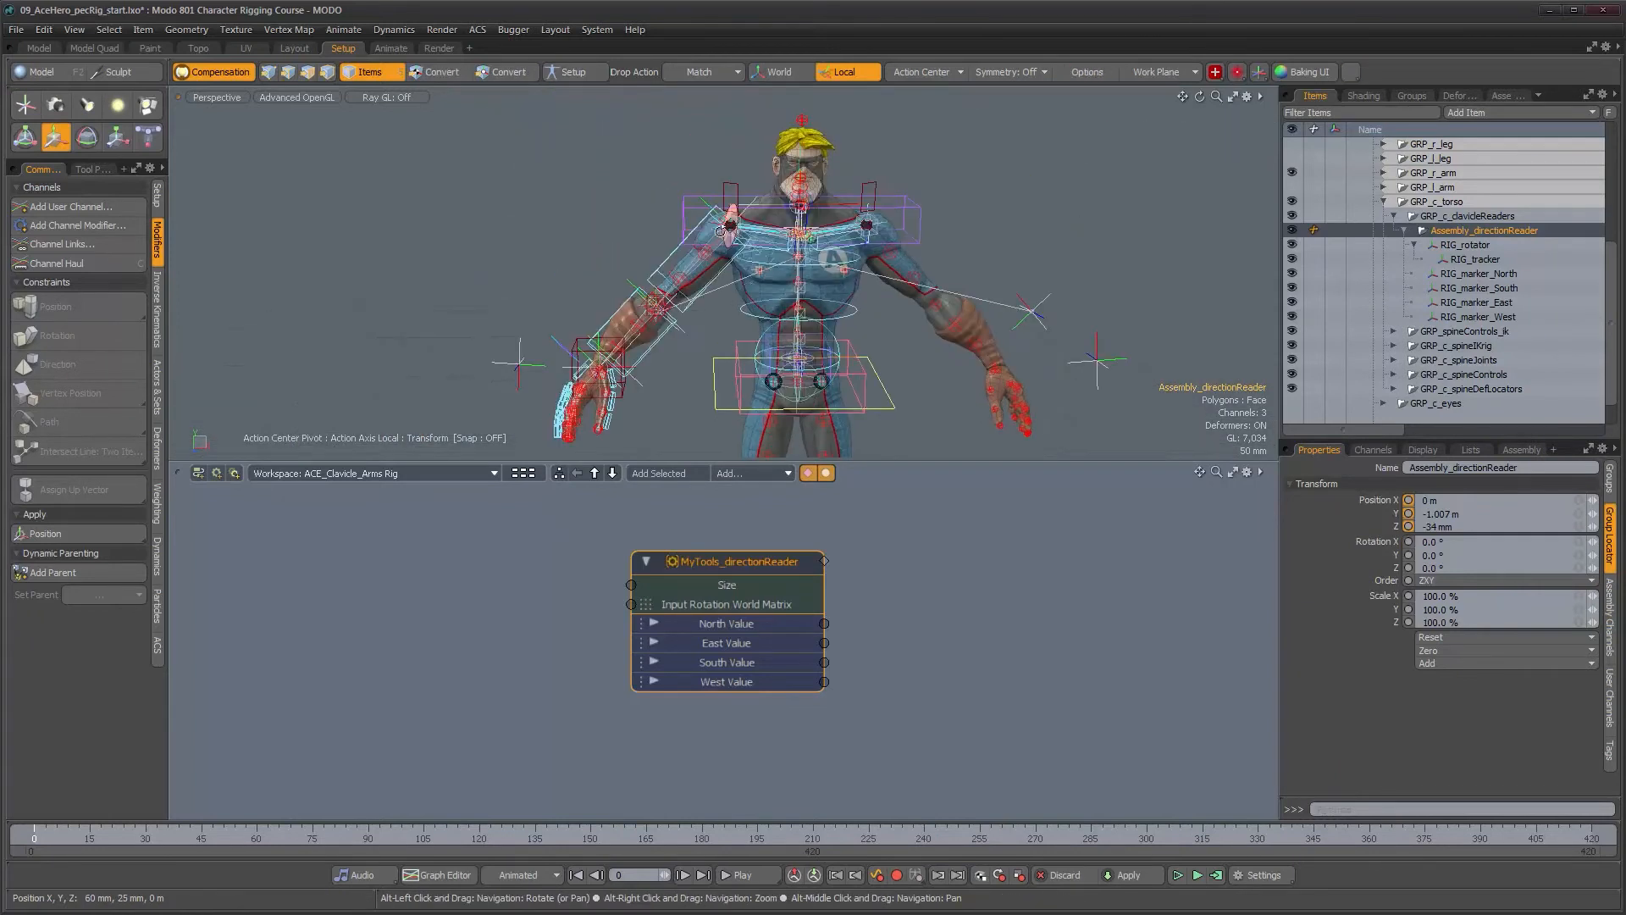
{"action": "right_click_drag", "start_coordinate": [731, 230], "coordinate": [881, 231], "text": "alt"}
{"action": "middle_click_drag", "start_coordinate": [881, 230], "coordinate": [684, 279], "text": "alt"}
{"action": "right_click_drag", "start_coordinate": [685, 280], "coordinate": [994, 327], "text": "alt"}
{"action": "key", "text": "q"}
{"action": "left_click", "coordinate": [719, 78]}
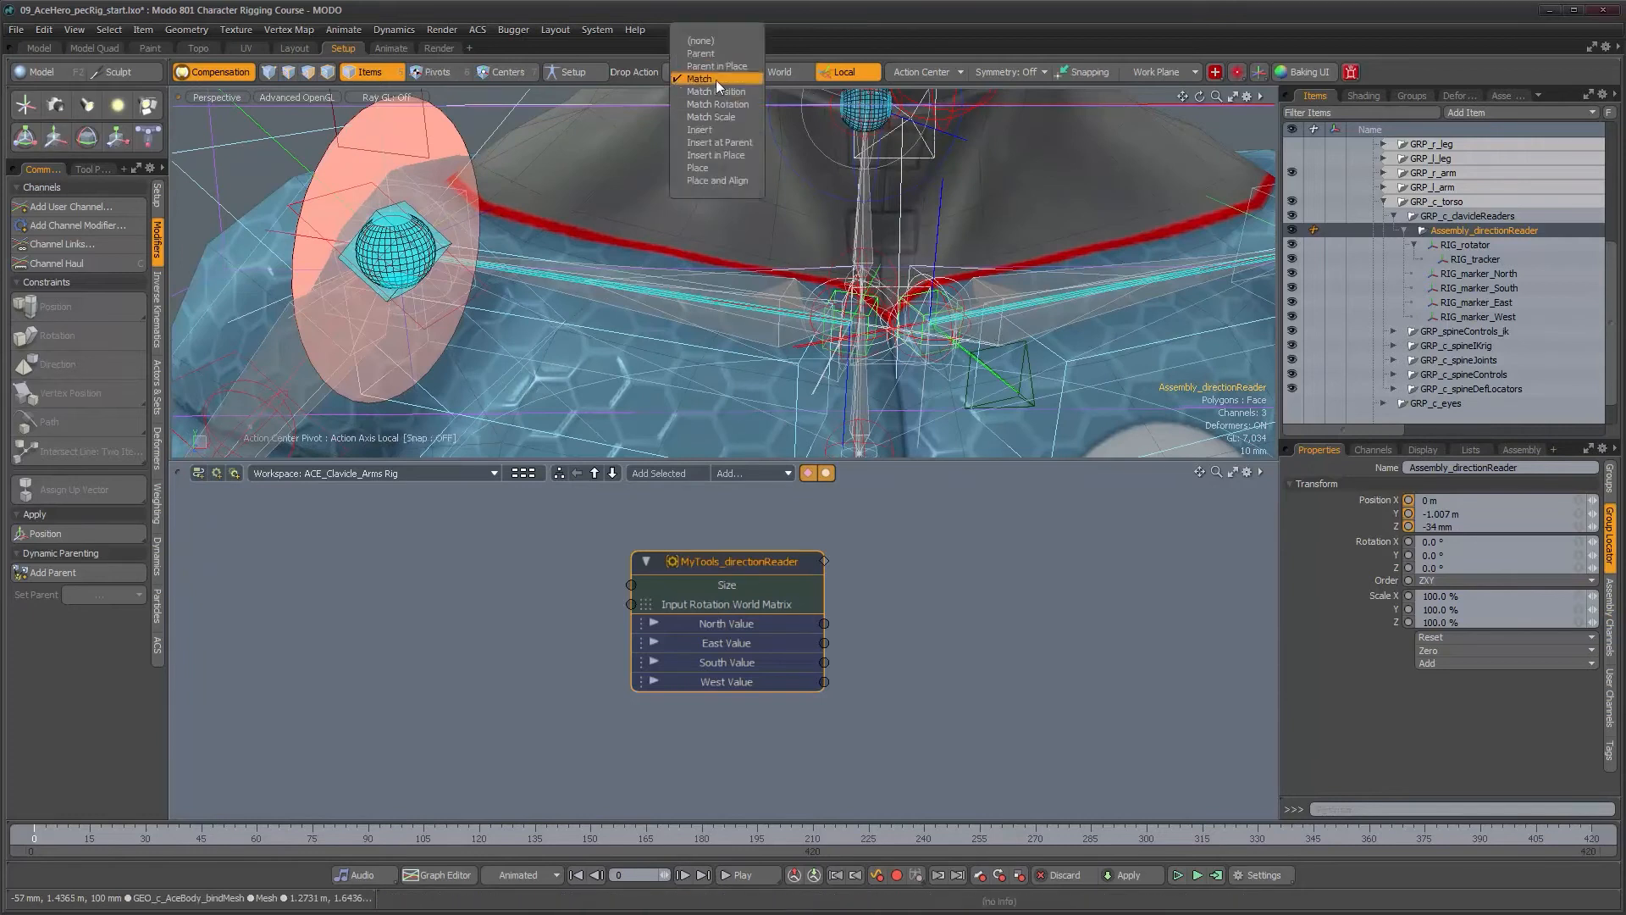
{"action": "left_click", "coordinate": [715, 80]}
{"action": "right_click_drag", "start_coordinate": [965, 306], "coordinate": [1093, 305], "text": "alt"}
{"action": "left_click_drag", "start_coordinate": [1084, 303], "coordinate": [1129, 294], "text": "alt"}
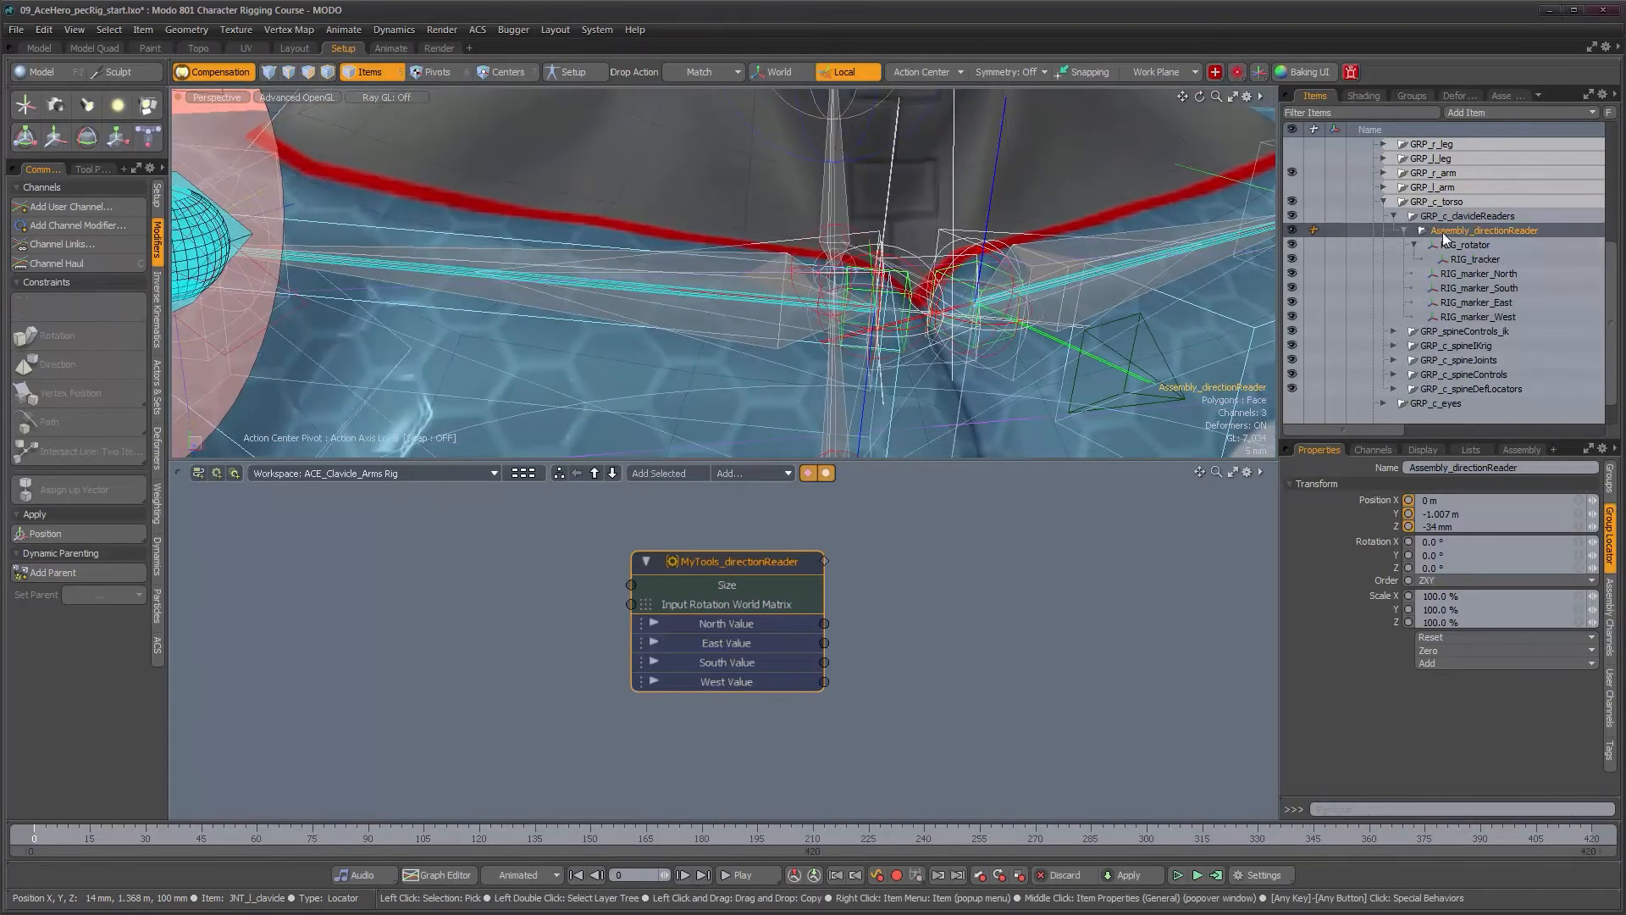
{"action": "left_click_drag", "start_coordinate": [474, 252], "coordinate": [475, 252]}
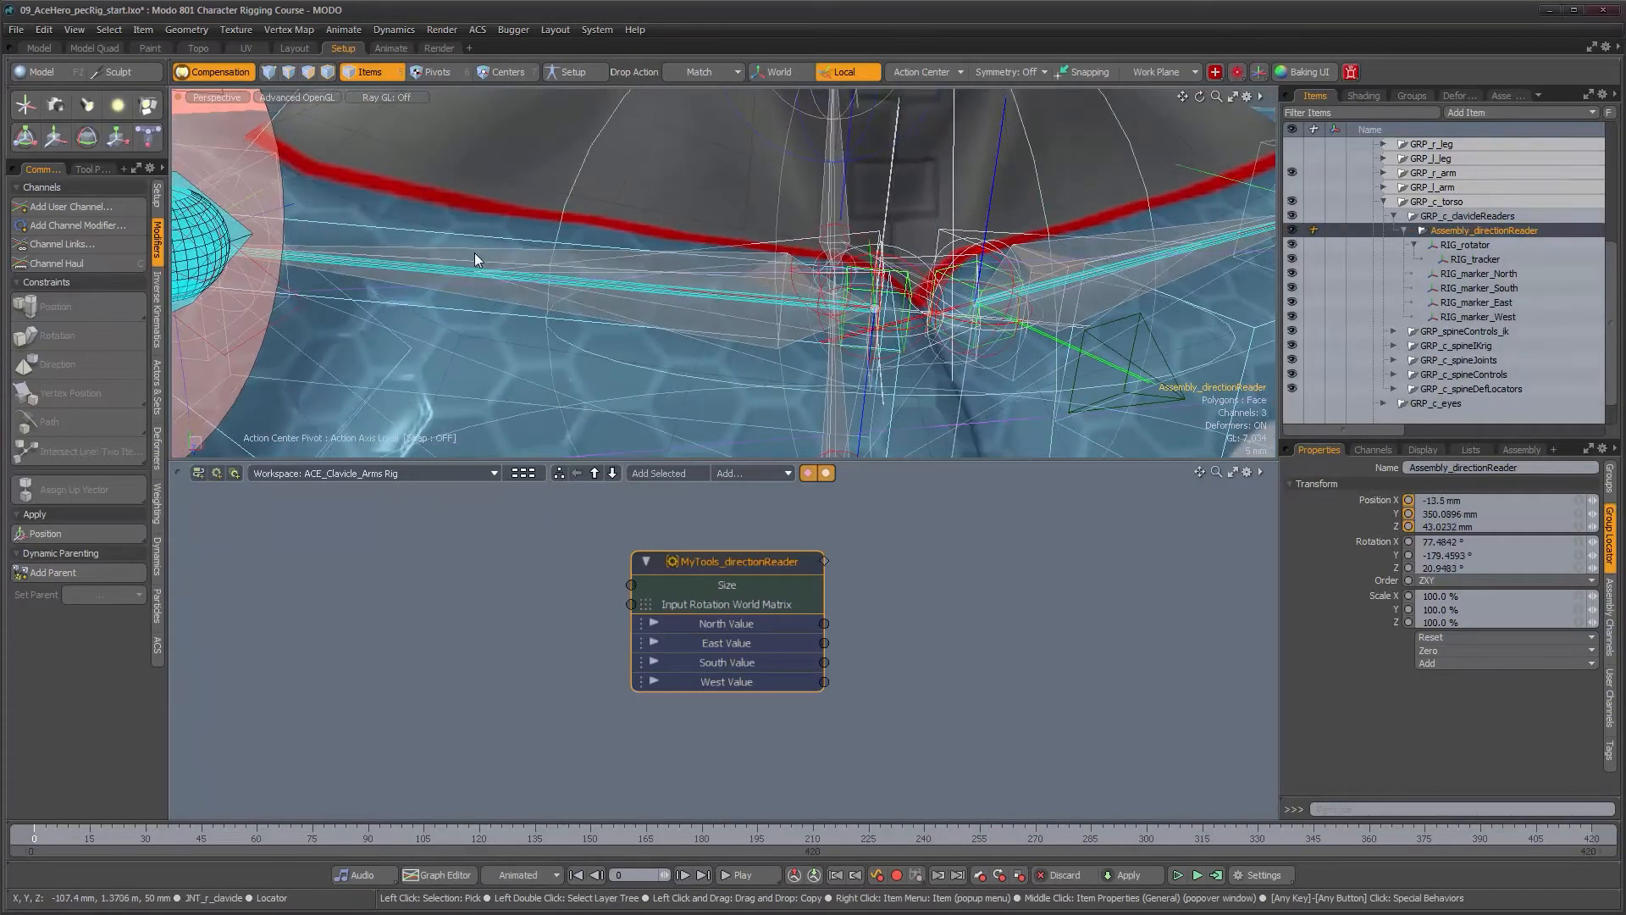
Add the JNT_r_clavicle joint to the schematic workspace, placing its node beside MyTools_directionReader on the input side.
{"action": "right_click_drag", "start_coordinate": [1033, 360], "coordinate": [883, 377], "text": "alt"}
{"action": "middle_click_drag", "start_coordinate": [883, 378], "coordinate": [817, 268], "text": "alt"}
{"action": "right_click_drag", "start_coordinate": [818, 268], "coordinate": [712, 297], "text": "alt"}
{"action": "left_click_drag", "start_coordinate": [711, 296], "coordinate": [764, 337], "text": "alt"}
{"action": "scroll", "coordinate": [766, 226], "scroll_direction": "up", "scroll_amount": 10}
{"action": "left_click_drag", "start_coordinate": [766, 227], "coordinate": [715, 301], "text": "alt"}
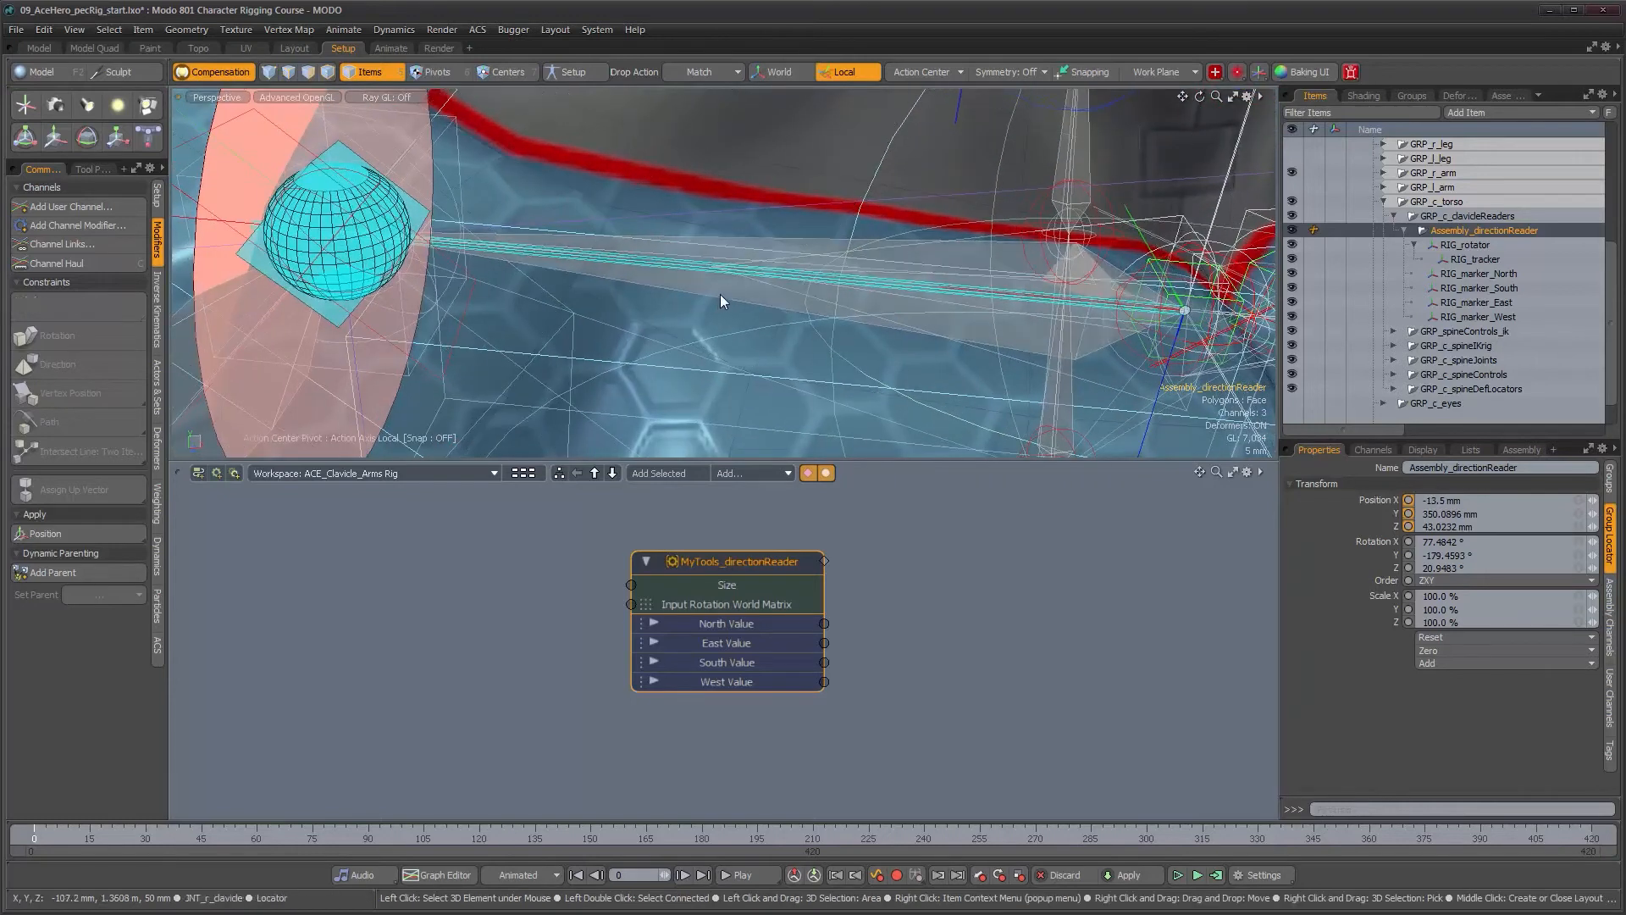
{"action": "left_click", "coordinate": [720, 301]}
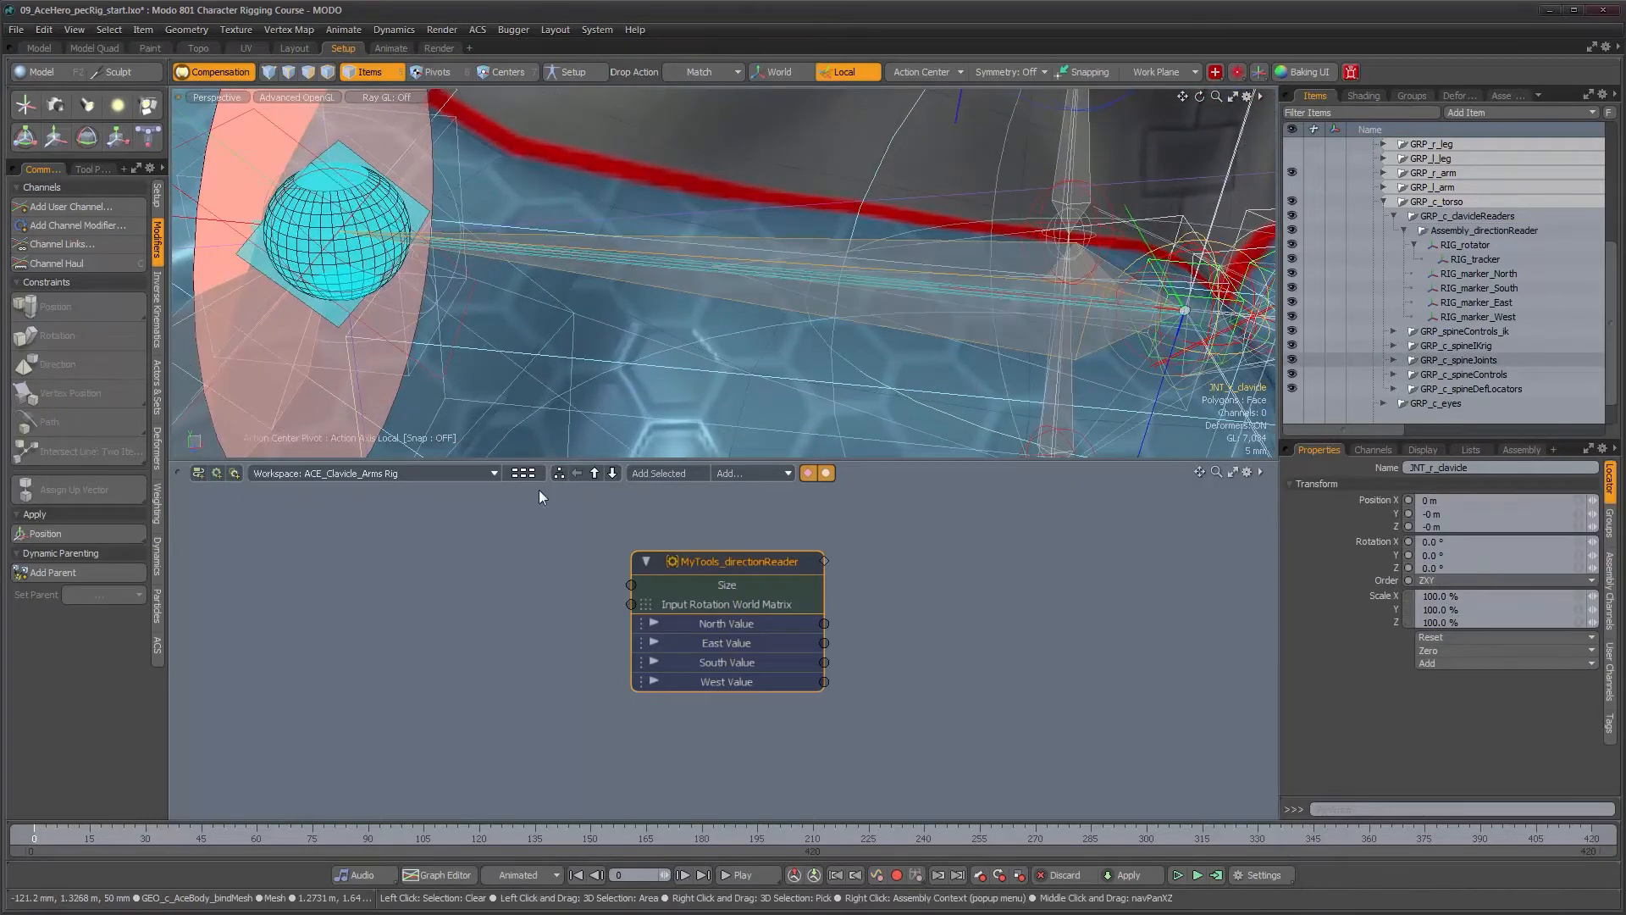
{"action": "right_click_drag", "start_coordinate": [730, 370], "coordinate": [697, 343], "text": "alt"}
{"action": "middle_click_drag", "start_coordinate": [697, 343], "coordinate": [681, 280], "text": "alt"}
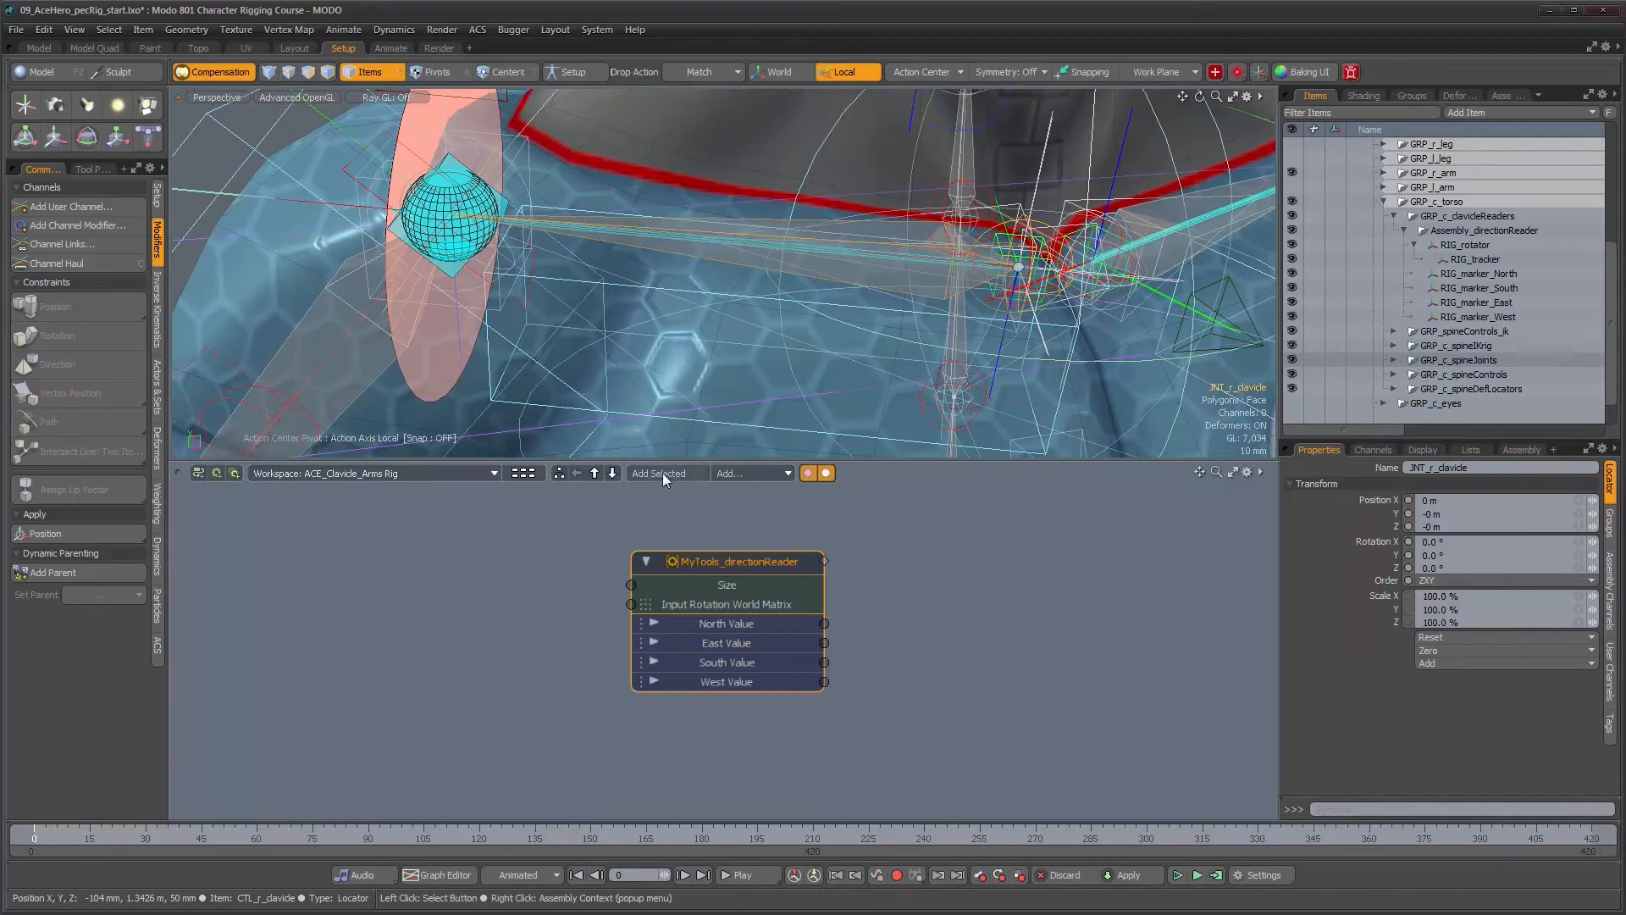
{"action": "left_click", "coordinate": [662, 472]}
{"action": "left_click_drag", "start_coordinate": [714, 603], "coordinate": [354, 578]}
Delete the Matrix Compose node and link JNT_r_clavicle's World Rotation to the reader's Input Rotation World Matrix.
{"action": "left_click", "coordinate": [439, 668]}
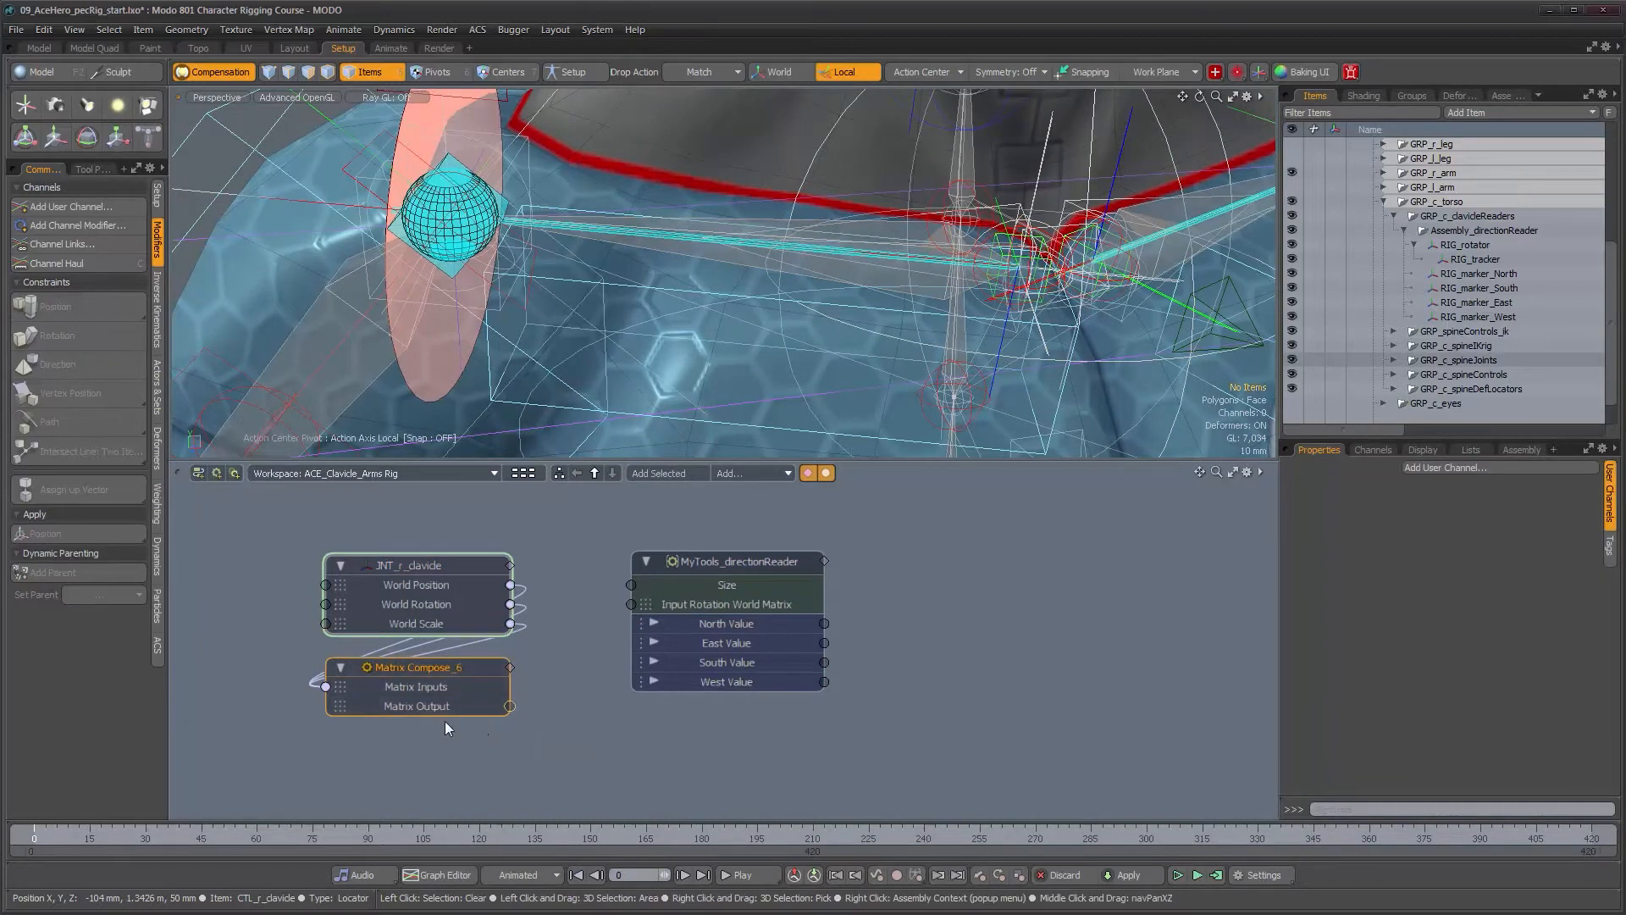
{"action": "key", "text": "Delete"}
{"action": "left_click_drag", "start_coordinate": [438, 567], "coordinate": [378, 562]}
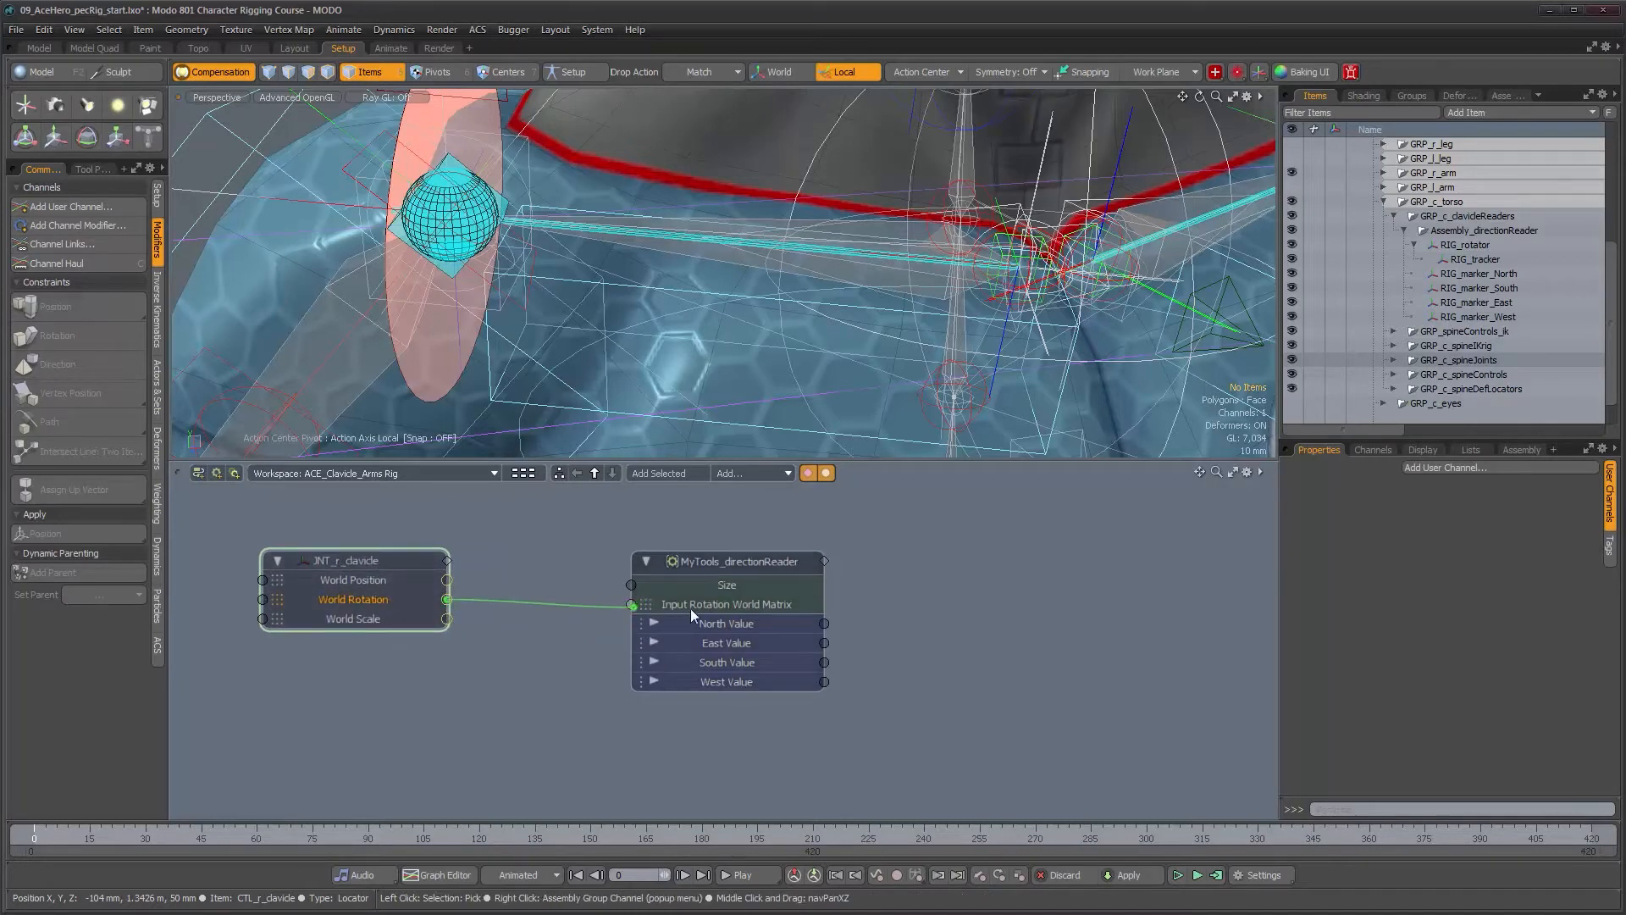
Select RIG_rotator and examine the linked direction reader around the chest from several angles.
{"action": "left_click_drag", "start_coordinate": [813, 254], "coordinate": [906, 201], "text": "alt"}
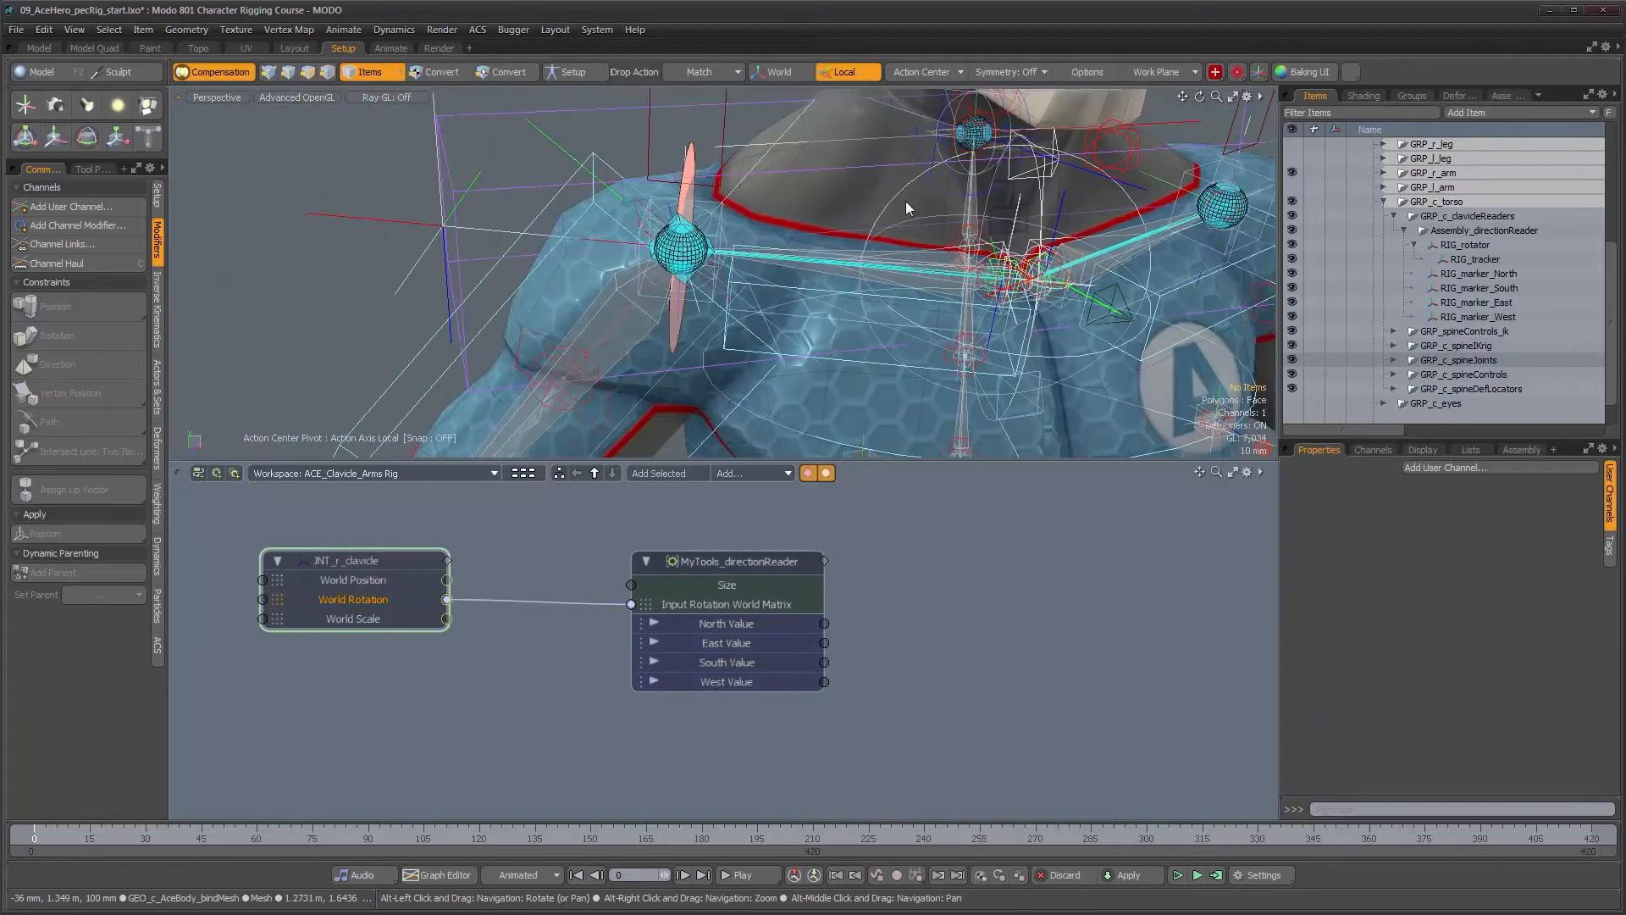
{"action": "left_click", "coordinate": [896, 195]}
{"action": "left_click_drag", "start_coordinate": [953, 298], "coordinate": [991, 288], "text": "alt"}
{"action": "right_click_drag", "start_coordinate": [991, 288], "coordinate": [843, 244], "text": "alt"}
{"action": "left_click_drag", "start_coordinate": [843, 244], "coordinate": [900, 297], "text": "alt"}
{"action": "right_click_drag", "start_coordinate": [900, 296], "coordinate": [905, 251], "text": "alt"}
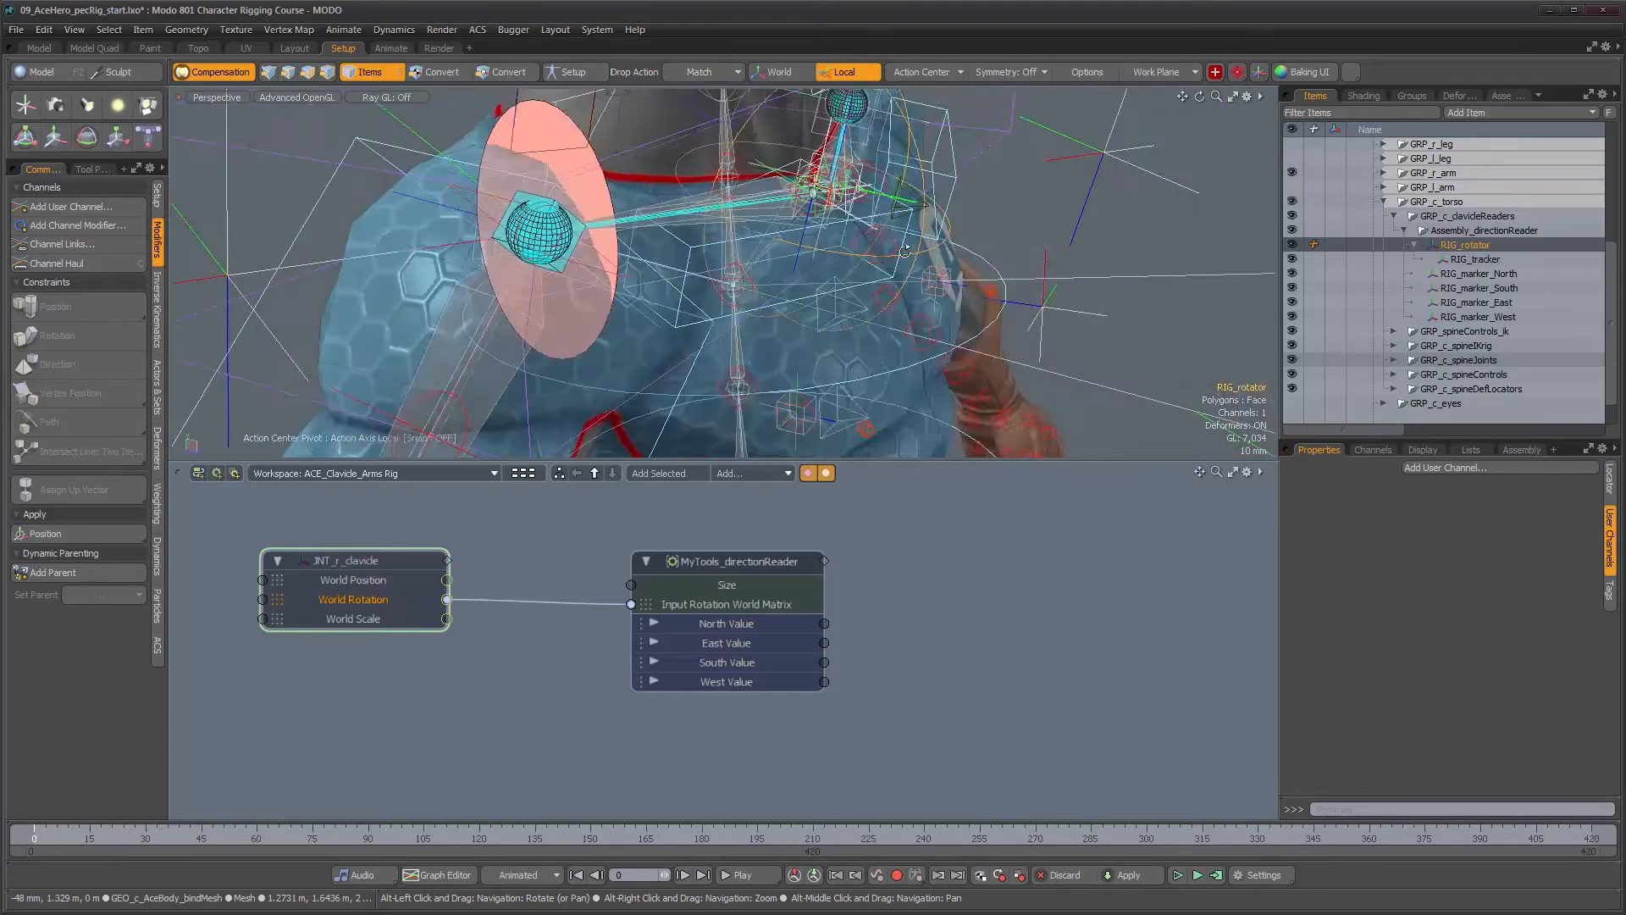
{"action": "left_click_drag", "start_coordinate": [905, 251], "coordinate": [768, 258], "text": "alt"}
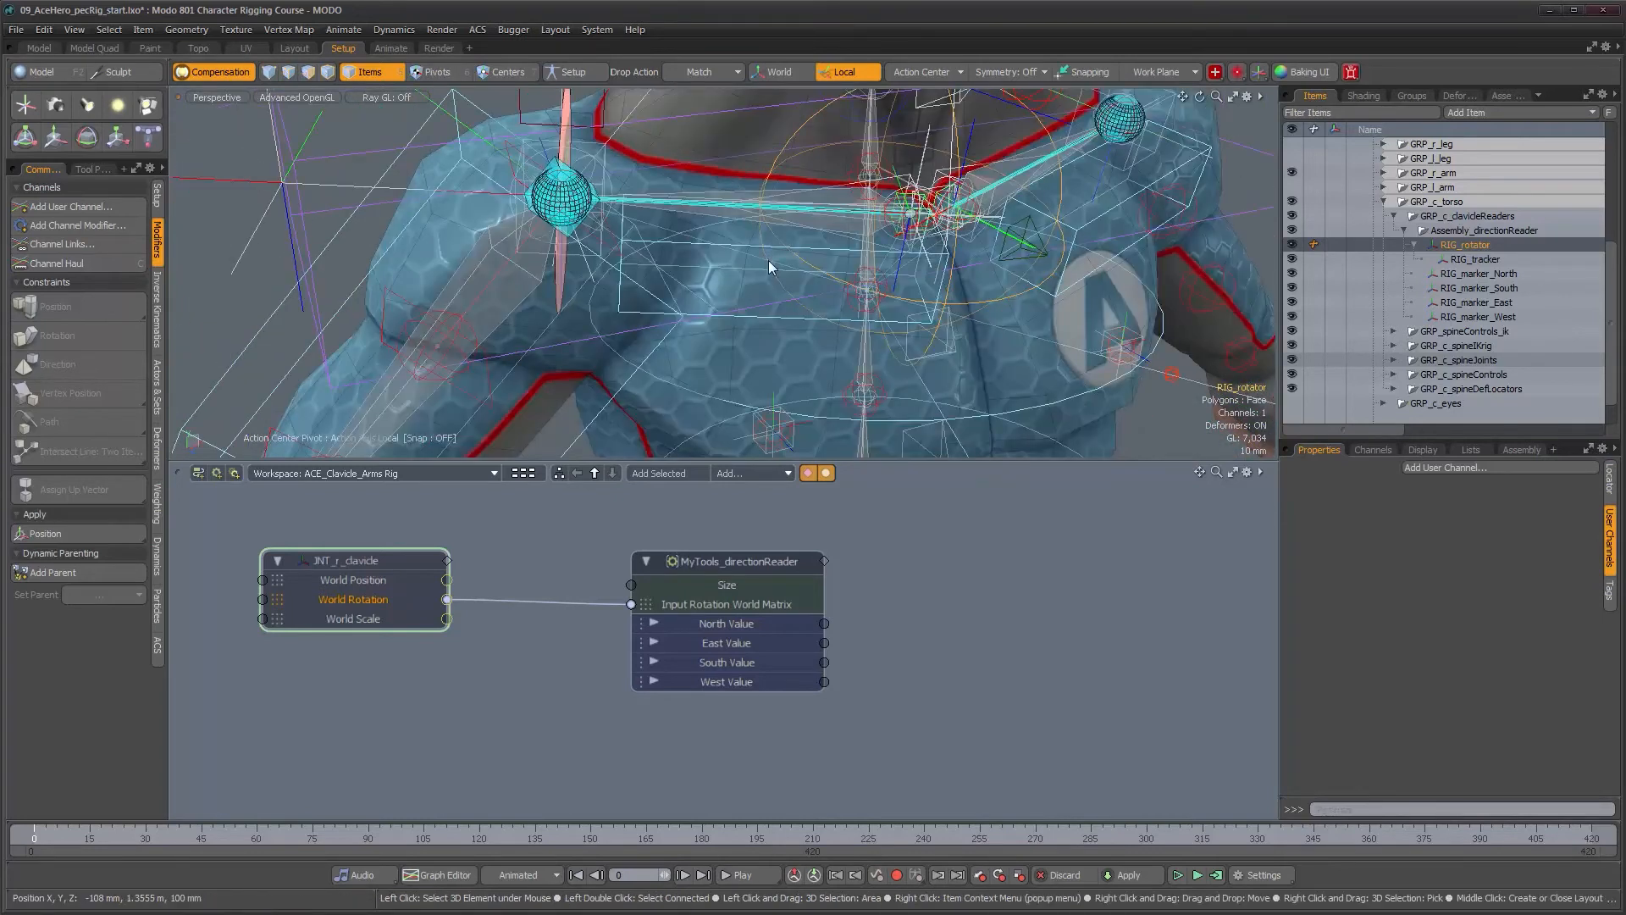
{"action": "right_click_drag", "start_coordinate": [769, 260], "coordinate": [621, 269], "text": "alt"}
{"action": "left_click_drag", "start_coordinate": [622, 269], "coordinate": [674, 307], "text": "alt"}
Select Assembly_directionReader and examine its direction markers around the character's upper body.
{"action": "left_click", "coordinate": [1454, 233]}
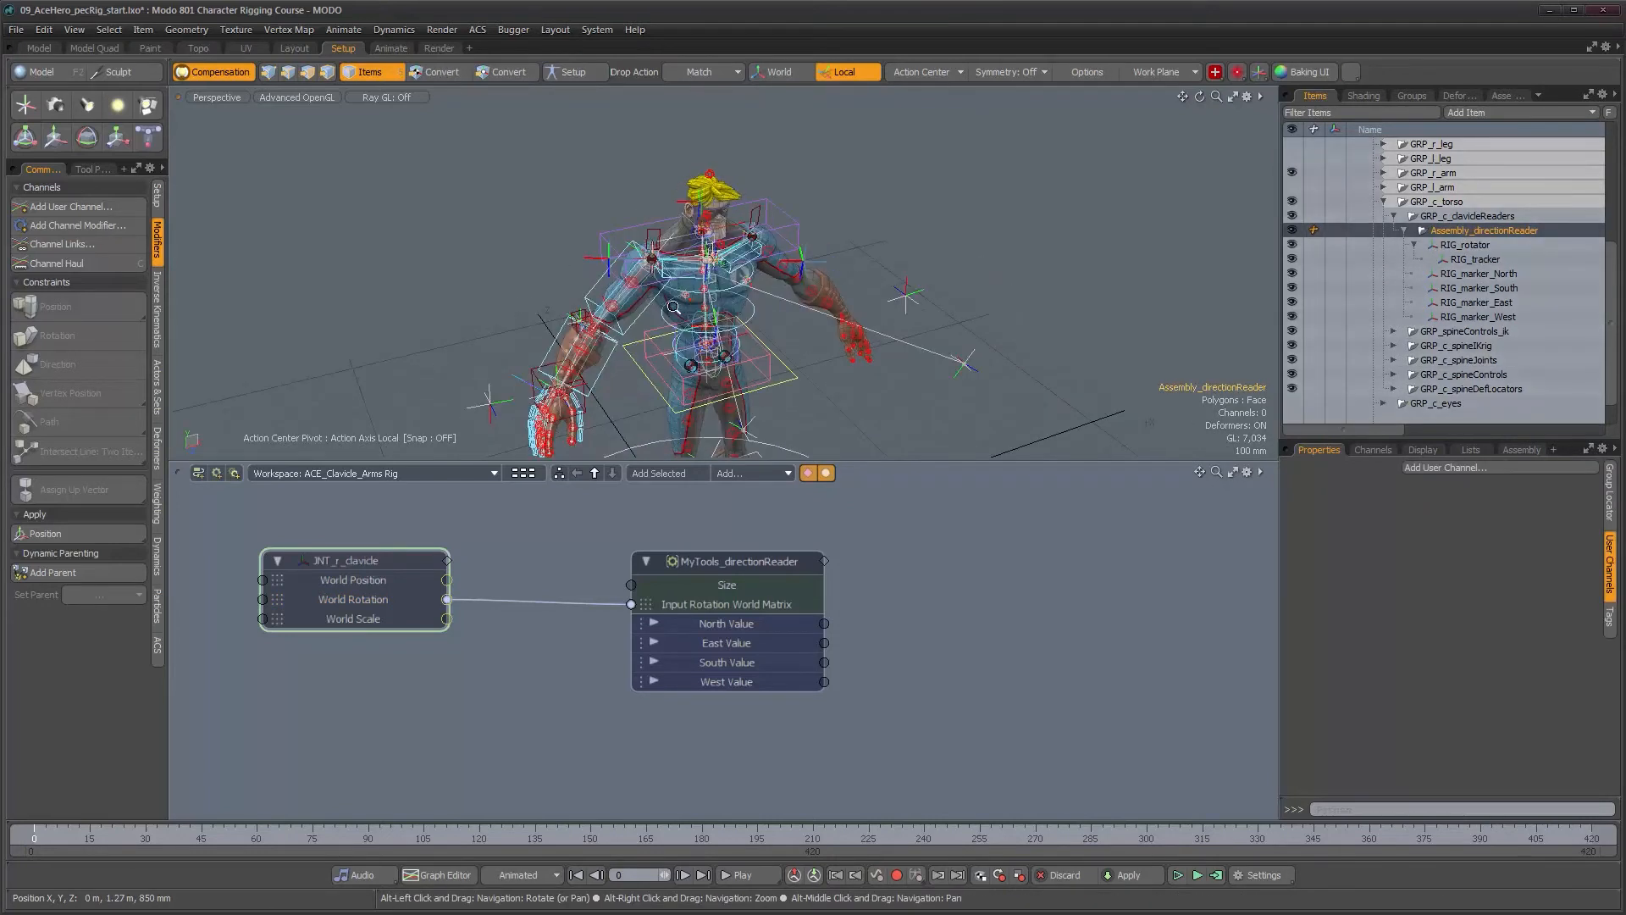
{"action": "right_click_drag", "start_coordinate": [673, 307], "coordinate": [762, 307], "text": "alt"}
{"action": "left_click_drag", "start_coordinate": [762, 307], "coordinate": [849, 293], "text": "alt"}
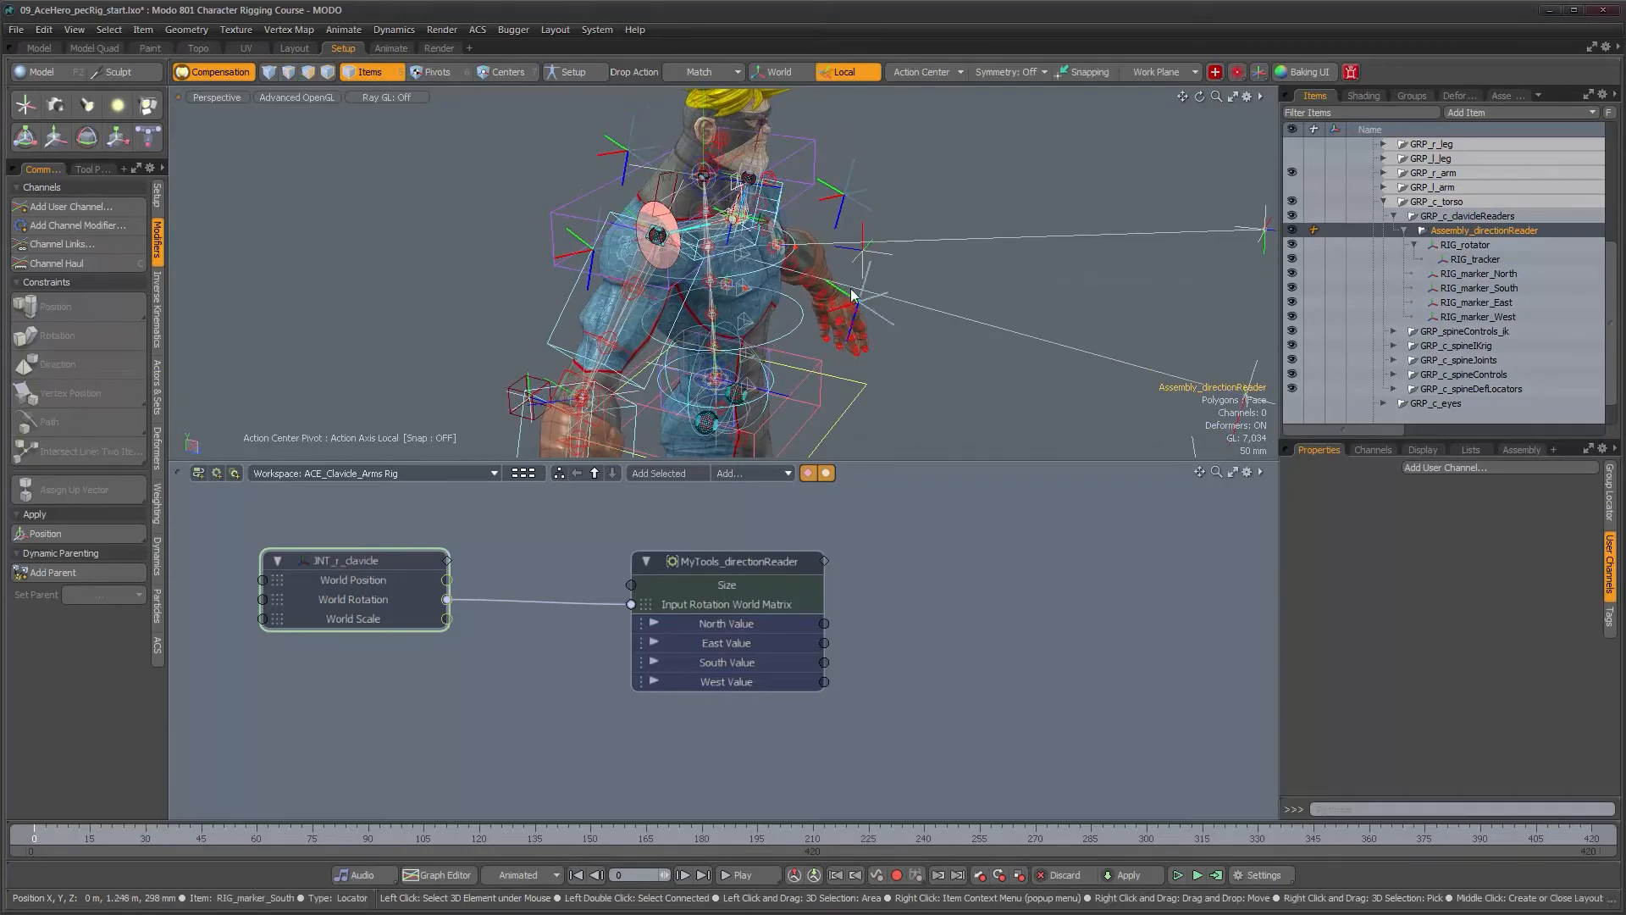
{"action": "left_click_drag", "start_coordinate": [638, 151], "coordinate": [753, 237], "text": "alt"}
{"action": "right_click_drag", "start_coordinate": [753, 237], "coordinate": [775, 239], "text": "alt"}
{"action": "left_click_drag", "start_coordinate": [776, 239], "coordinate": [469, 229], "text": "alt"}
{"action": "left_click_drag", "start_coordinate": [758, 272], "coordinate": [600, 219], "text": "alt"}
{"action": "mouse_move", "coordinate": [811, 247]}
{"action": "left_mouse_down", "text": "alt"}
{"action": "mouse_move", "coordinate": [908, 289]}
{"action": "mouse_move", "coordinate": [741, 259]}
{"action": "mouse_move", "coordinate": [821, 255]}
{"action": "mouse_move", "coordinate": [783, 256]}
{"action": "left_mouse_up", "text": "alt"}
Check the clavicle reader group and its North marker, then rotate Assembly_directionReader around its local axis while viewing the character from the side.
{"action": "left_click", "coordinate": [1461, 217]}
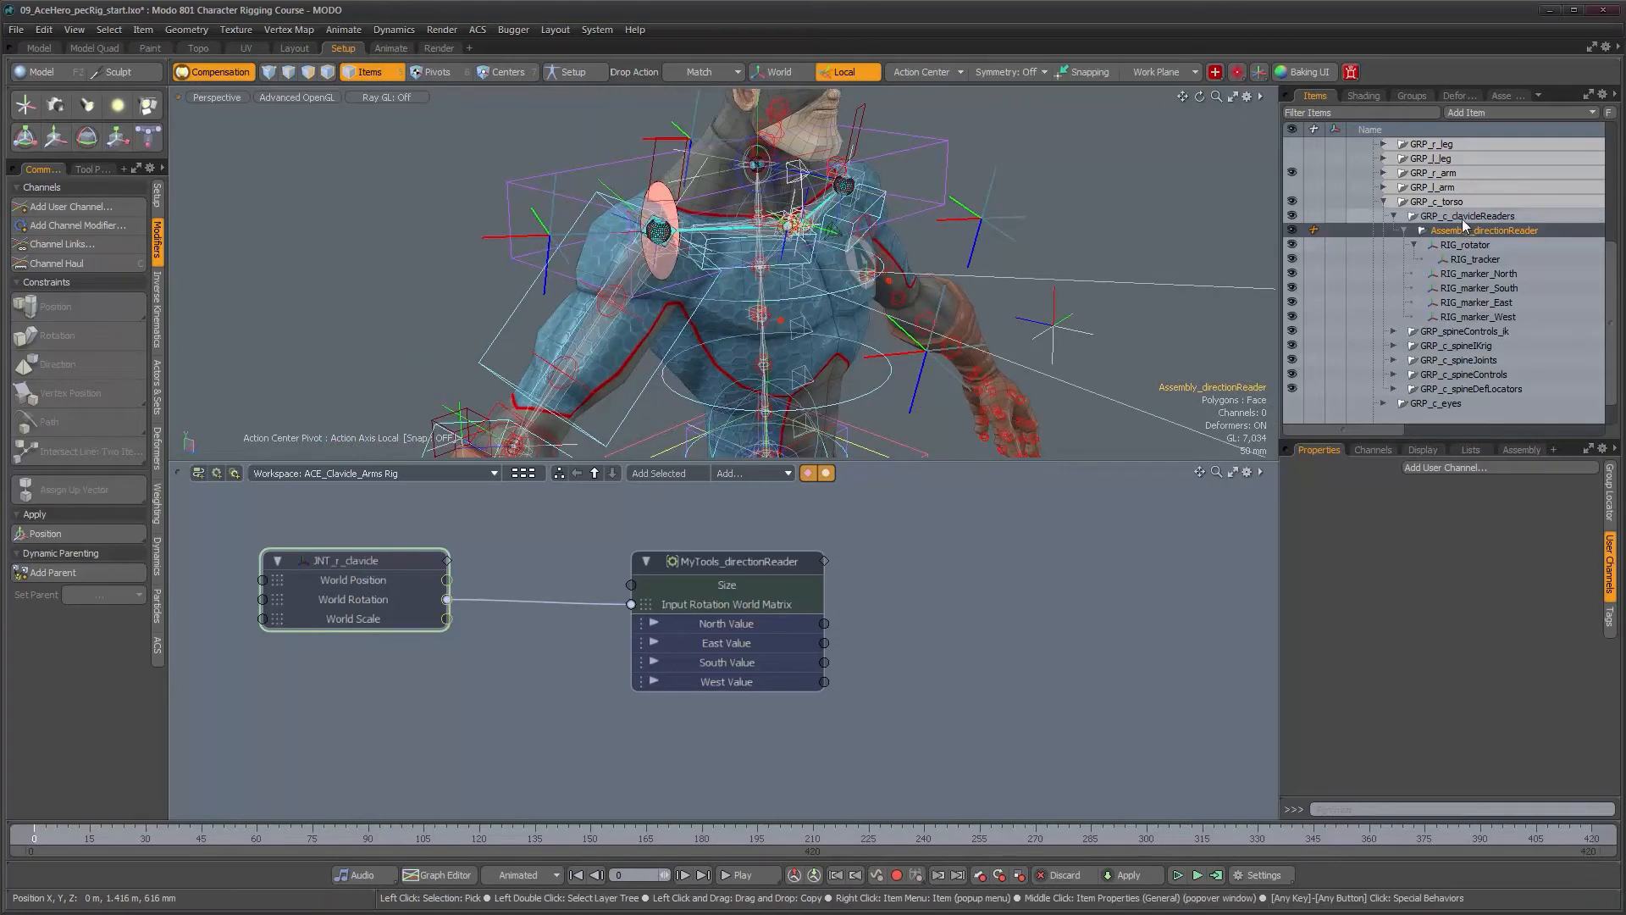
{"action": "left_click_drag", "start_coordinate": [881, 294], "coordinate": [838, 294], "text": "alt"}
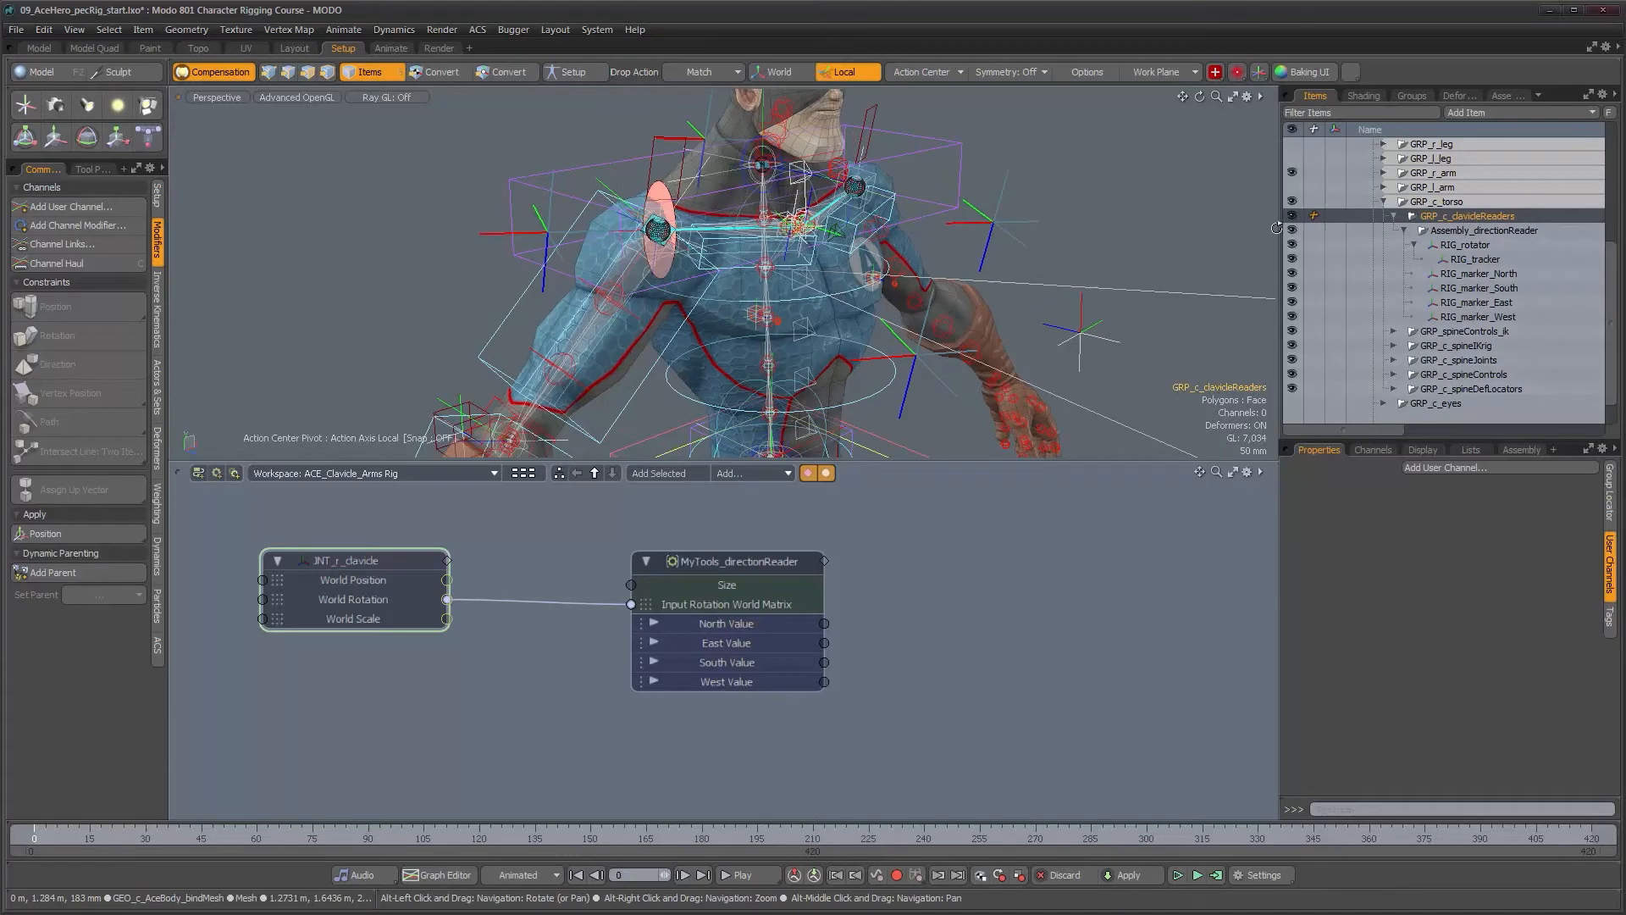
{"action": "left_click", "coordinate": [1474, 274]}
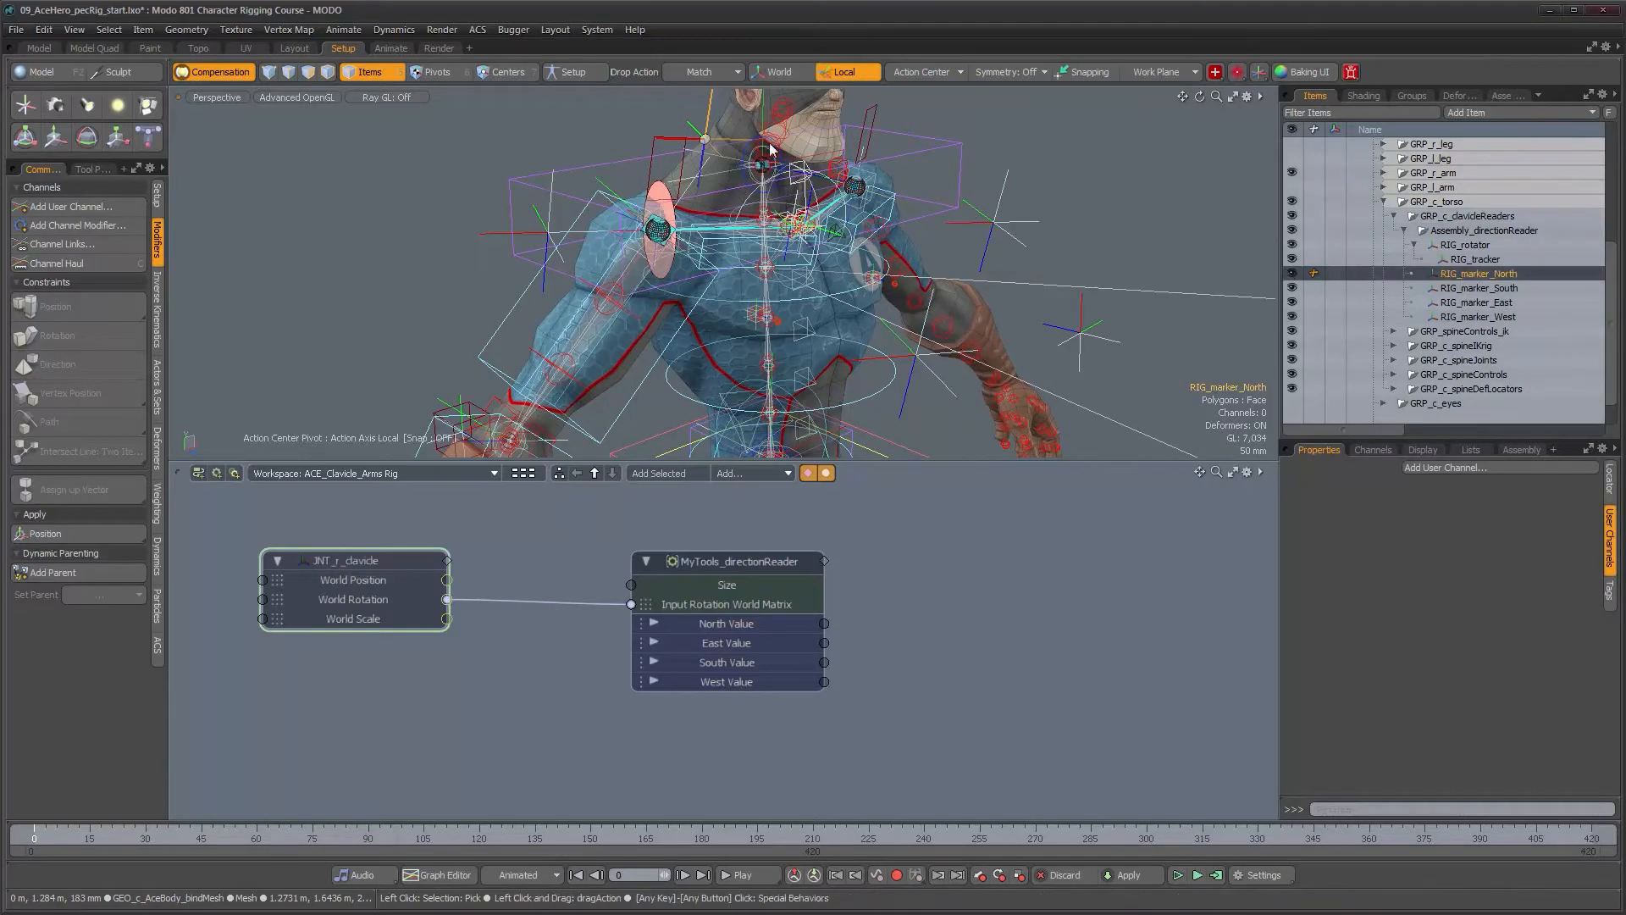
{"action": "left_click", "coordinate": [1447, 233]}
{"action": "left_click_drag", "start_coordinate": [988, 272], "coordinate": [625, 245], "text": "alt"}
{"action": "left_click_drag", "start_coordinate": [754, 263], "coordinate": [752, 268], "text": "alt"}
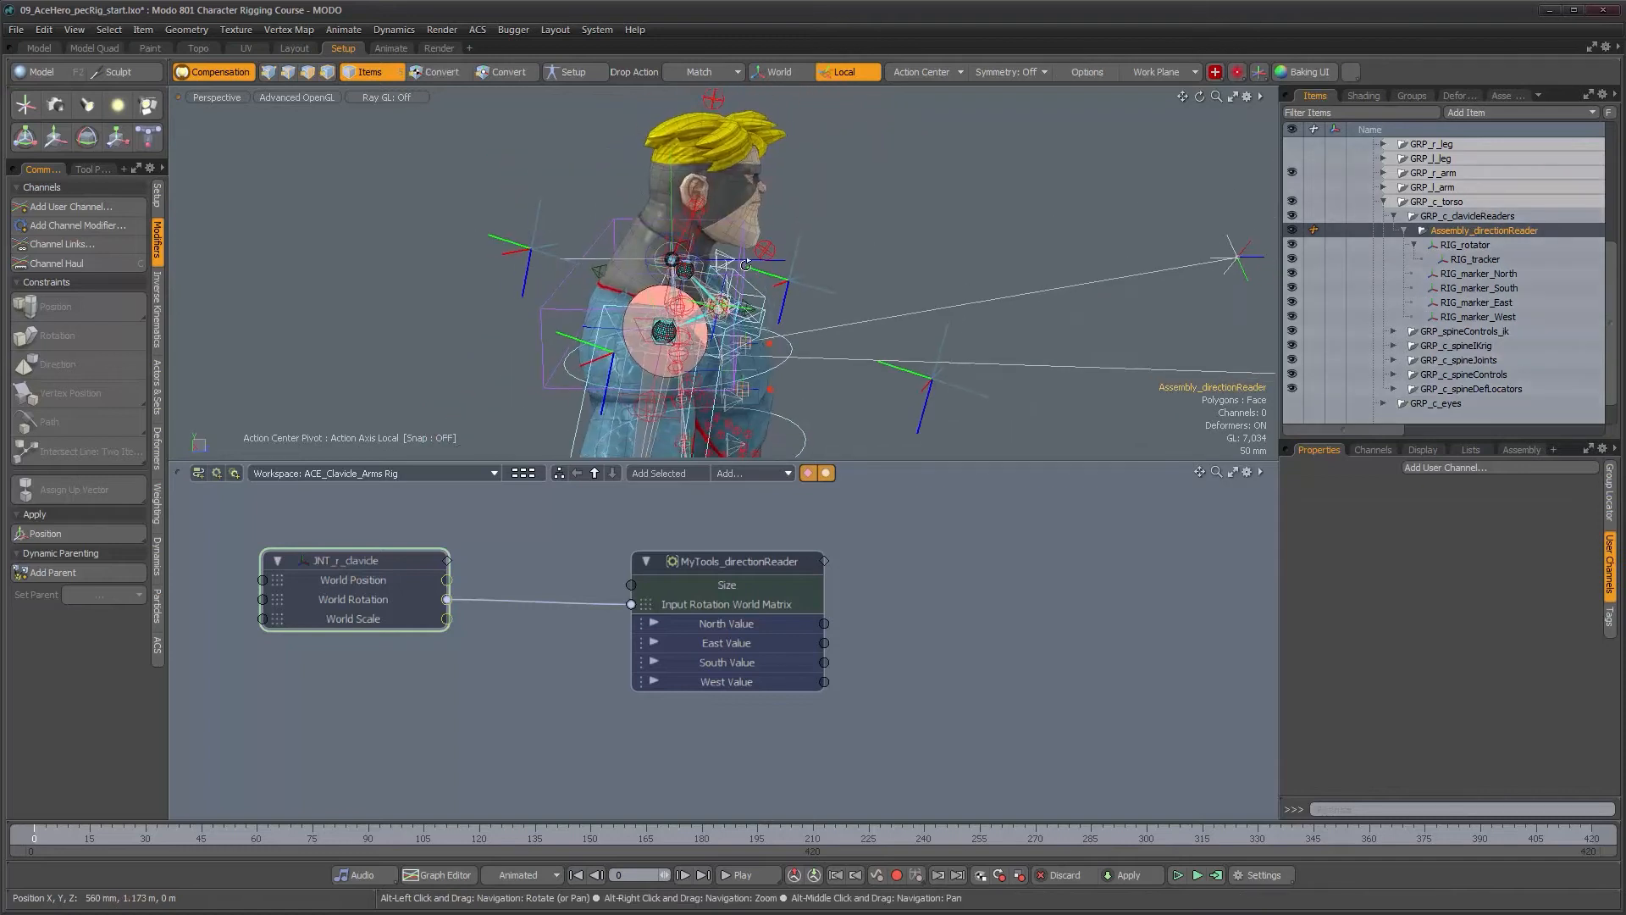
{"action": "key", "text": "e"}
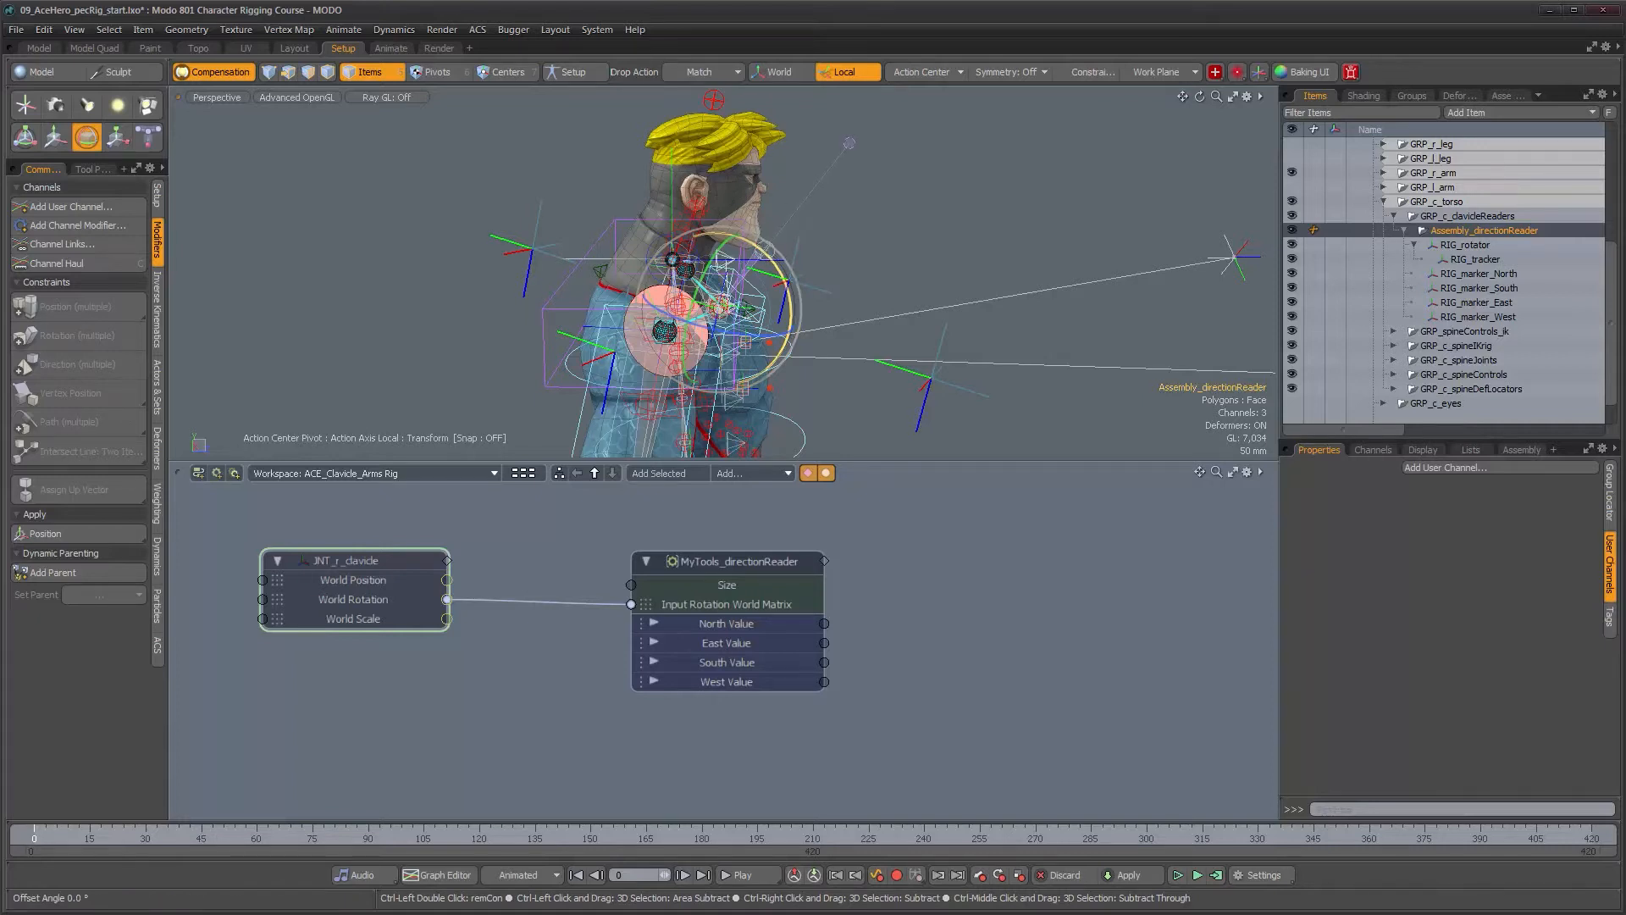
{"action": "mouse_move", "coordinate": [852, 144]}
{"action": "left_mouse_down"}
{"action": "mouse_move", "coordinate": [894, 194]}
{"action": "mouse_move", "coordinate": [911, 258]}
{"action": "mouse_move", "coordinate": [918, 401]}
{"action": "left_mouse_up"}
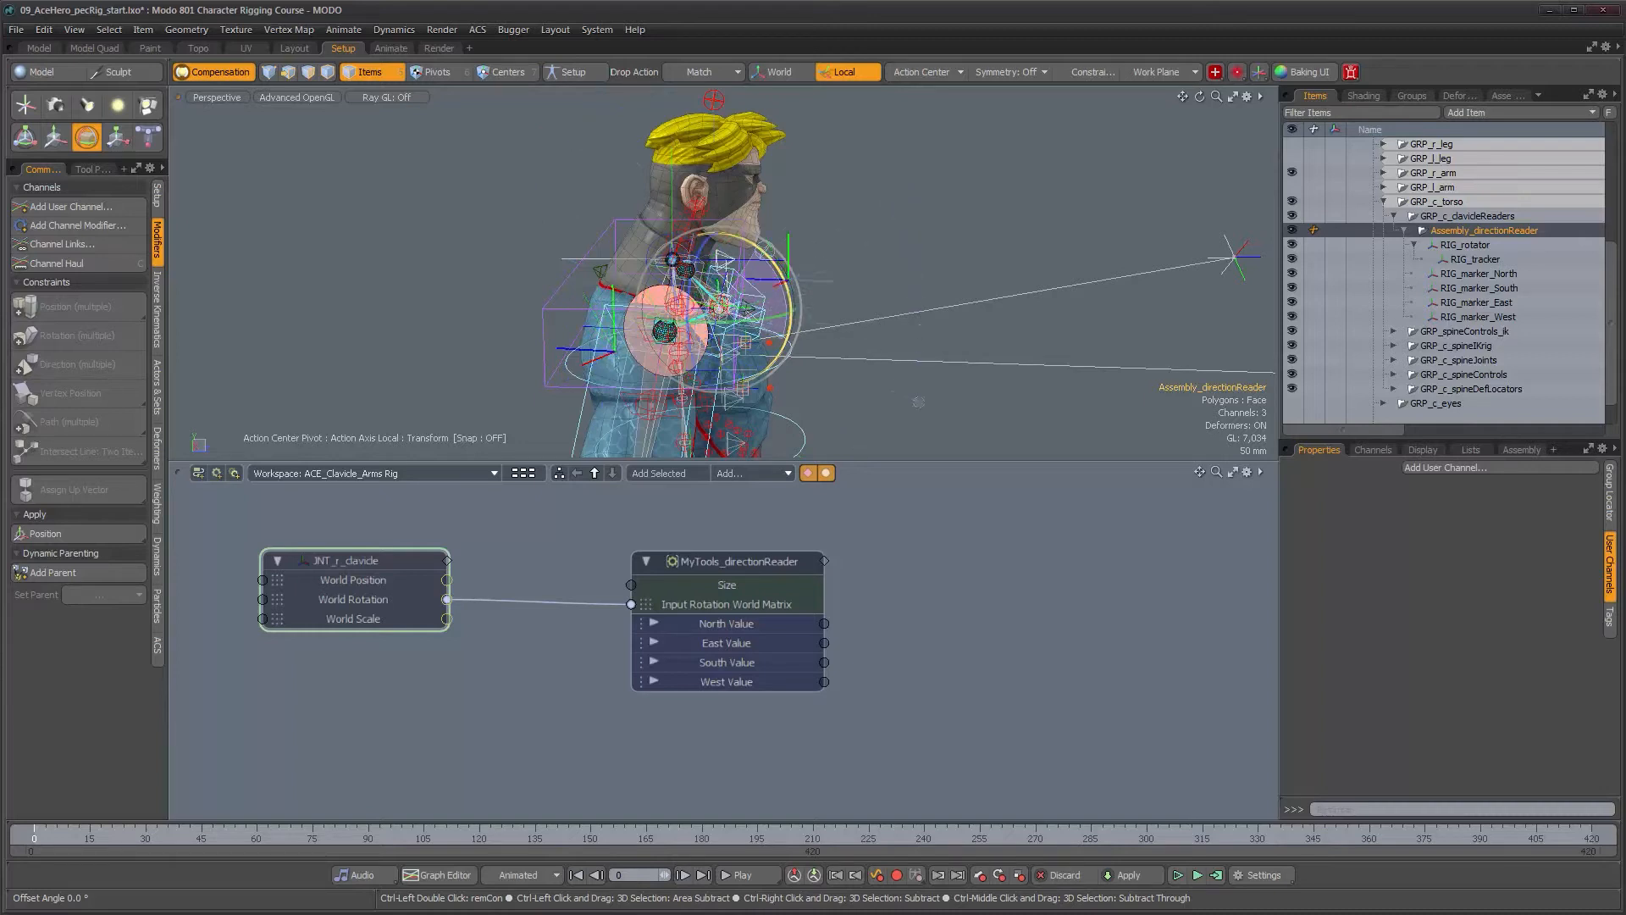
{"action": "left_click_drag", "start_coordinate": [946, 326], "coordinate": [832, 345], "text": "alt"}
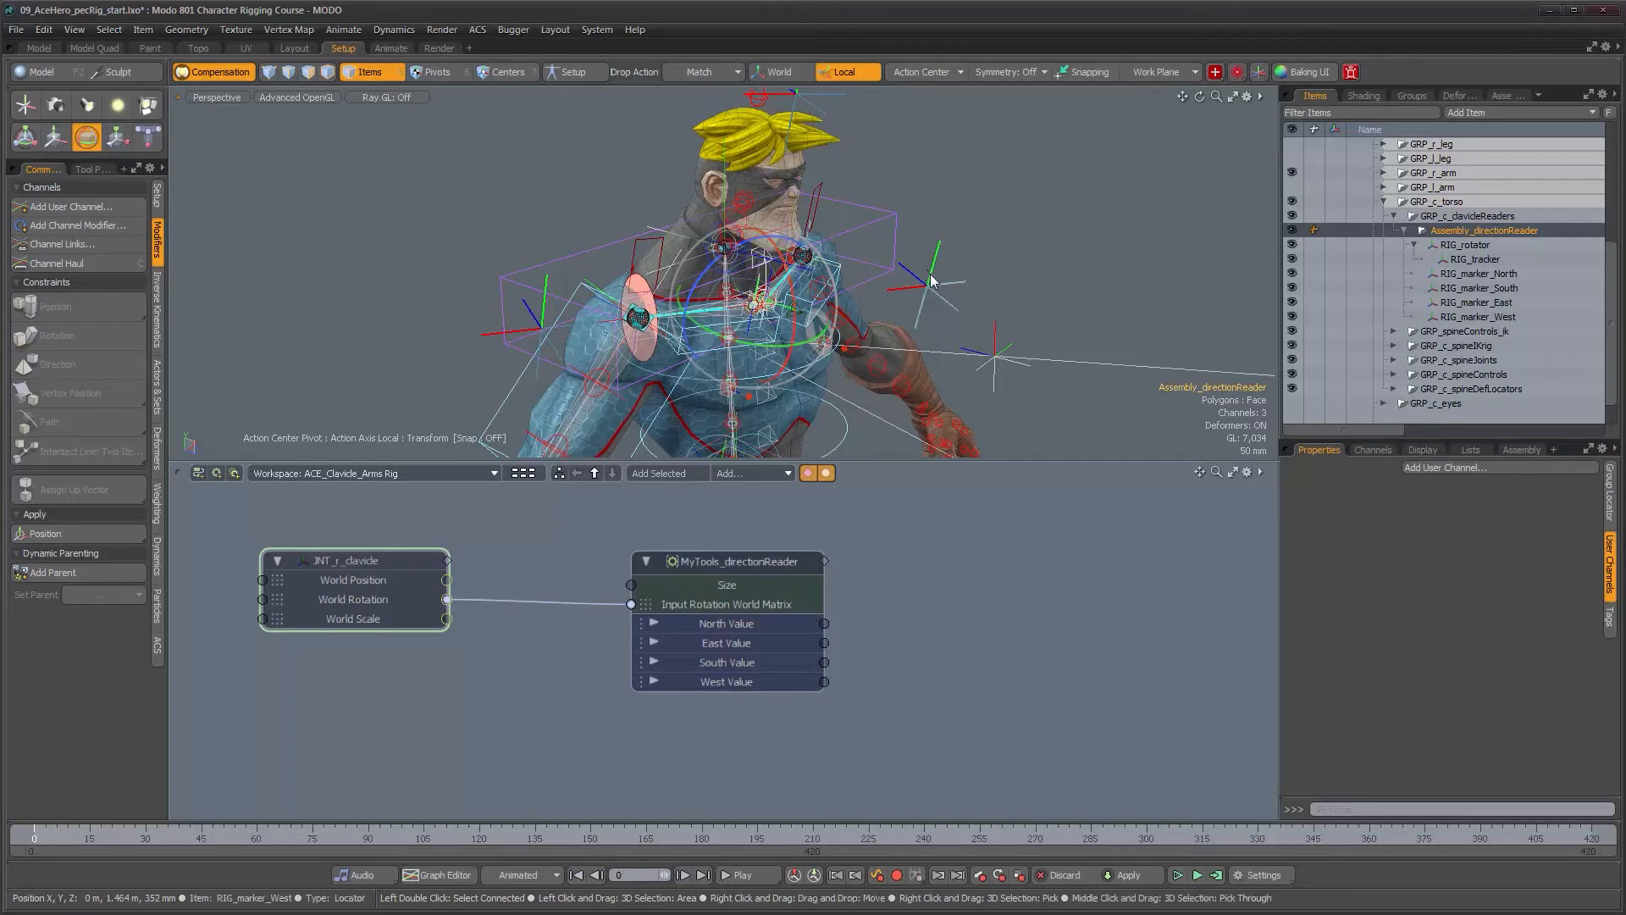
Check the East marker's placement, then rotate Assembly_directionReader until its North marker sits above the character's head.
{"action": "left_click", "coordinate": [1458, 303]}
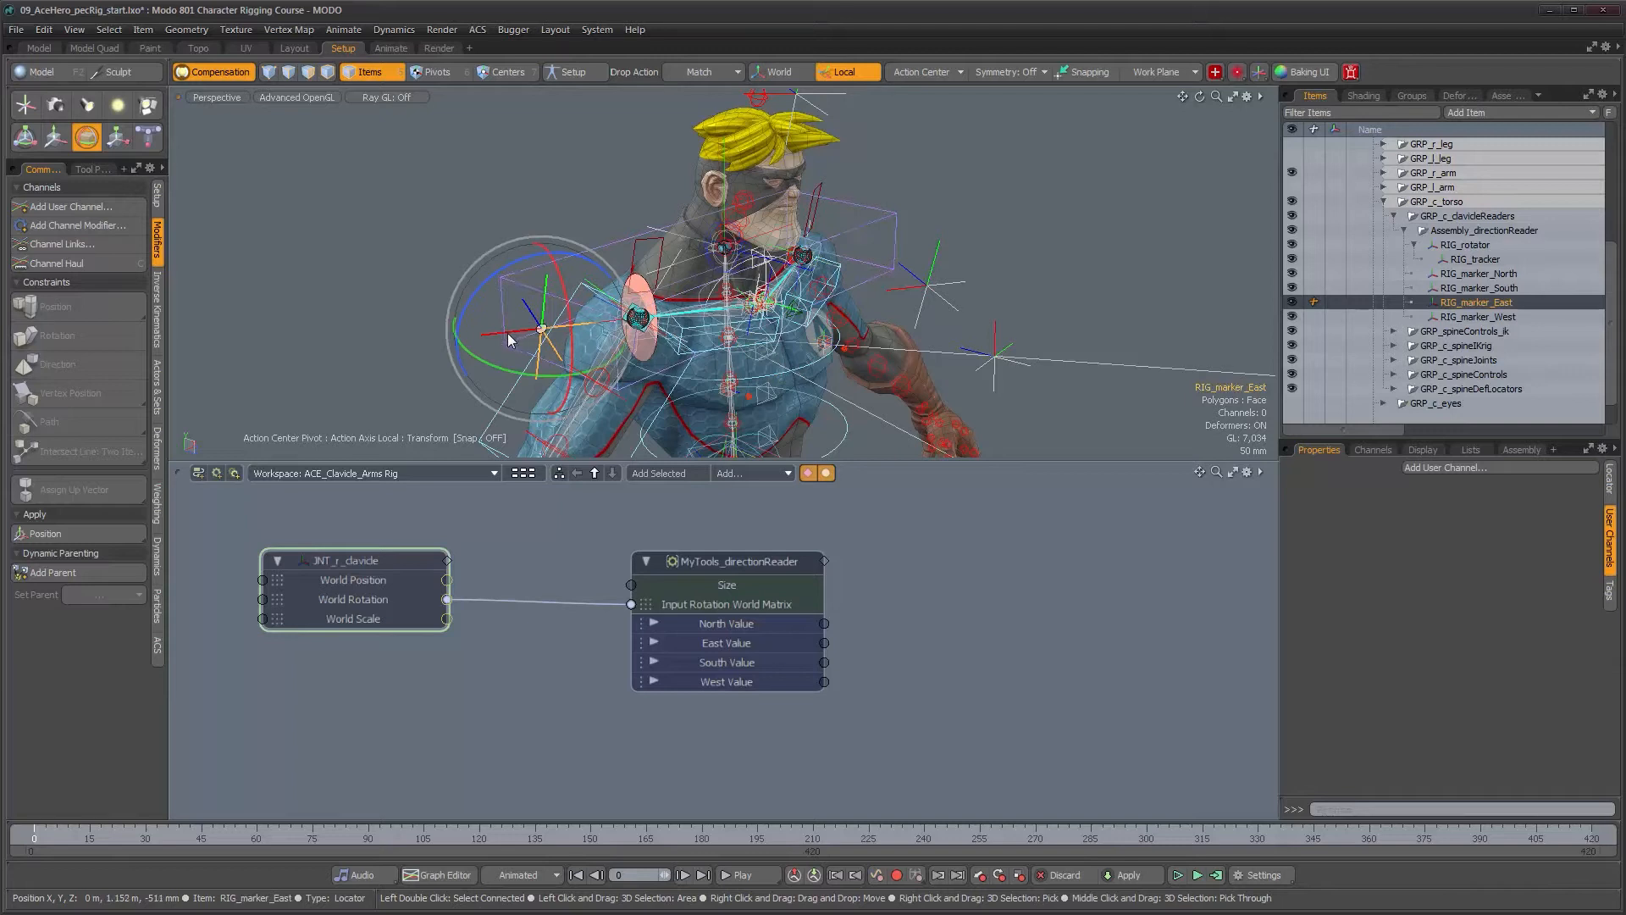
{"action": "left_click_drag", "start_coordinate": [527, 345], "coordinate": [735, 356], "text": "alt"}
{"action": "scroll", "coordinate": [751, 331], "scroll_direction": "up", "scroll_amount": 3}
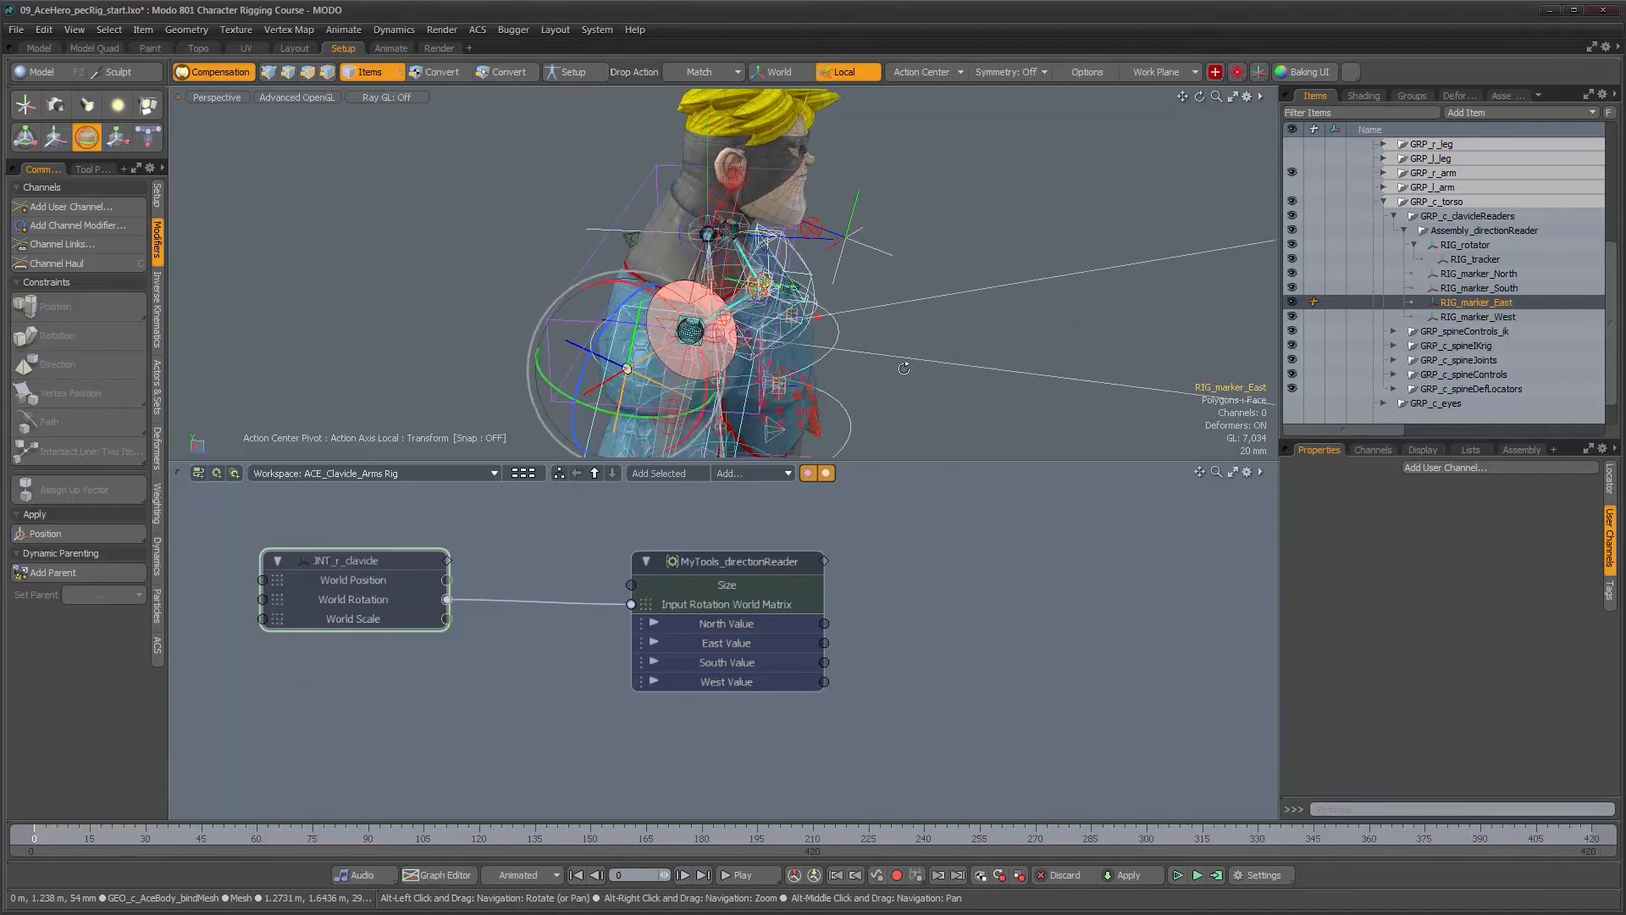
{"action": "left_click", "coordinate": [1452, 231]}
{"action": "left_click_drag", "start_coordinate": [727, 279], "coordinate": [749, 324], "text": "alt"}
{"action": "mouse_move", "coordinate": [805, 373]}
{"action": "left_mouse_down", "text": "ctrl"}
{"action": "mouse_move", "coordinate": [890, 381]}
{"action": "mouse_move", "coordinate": [1017, 320]}
{"action": "mouse_move", "coordinate": [971, 330]}
{"action": "mouse_move", "coordinate": [754, 237]}
{"action": "mouse_move", "coordinate": [628, 215]}
{"action": "mouse_move", "coordinate": [800, 240]}
{"action": "mouse_move", "coordinate": [834, 277]}
{"action": "mouse_move", "coordinate": [889, 269]}
{"action": "left_mouse_up", "text": "ctrl"}
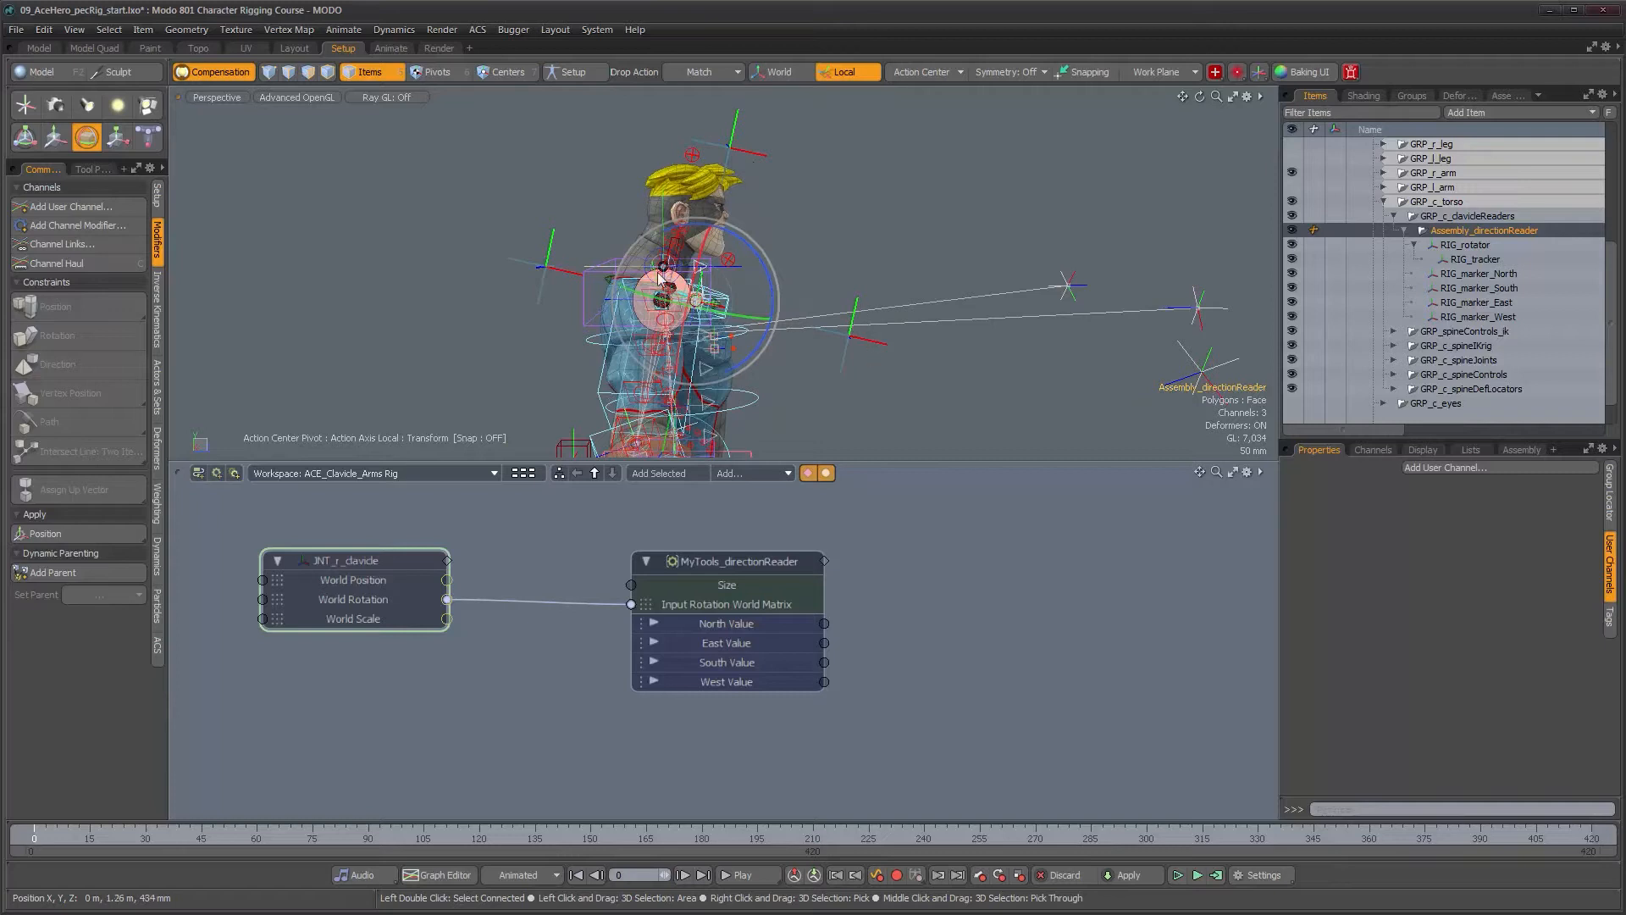
Select the North, South, East and West markers and open their display options.
{"action": "left_click", "coordinate": [1507, 274]}
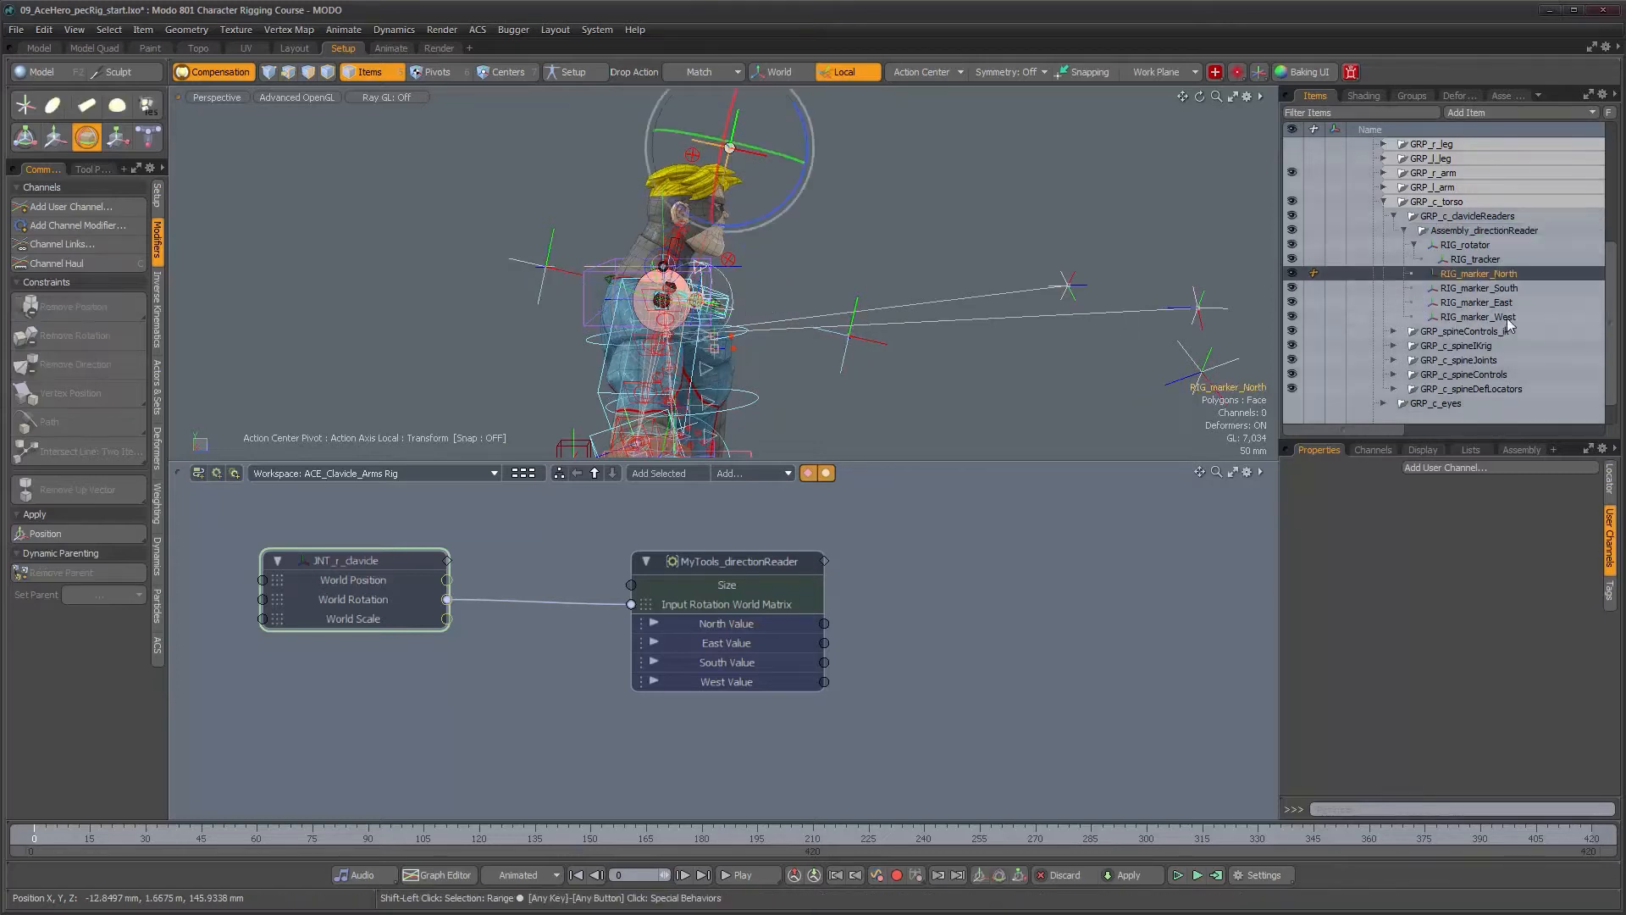
{"action": "left_click", "coordinate": [1506, 317], "text": "shift"}
{"action": "left_click_drag", "start_coordinate": [914, 278], "coordinate": [819, 283], "text": "alt"}
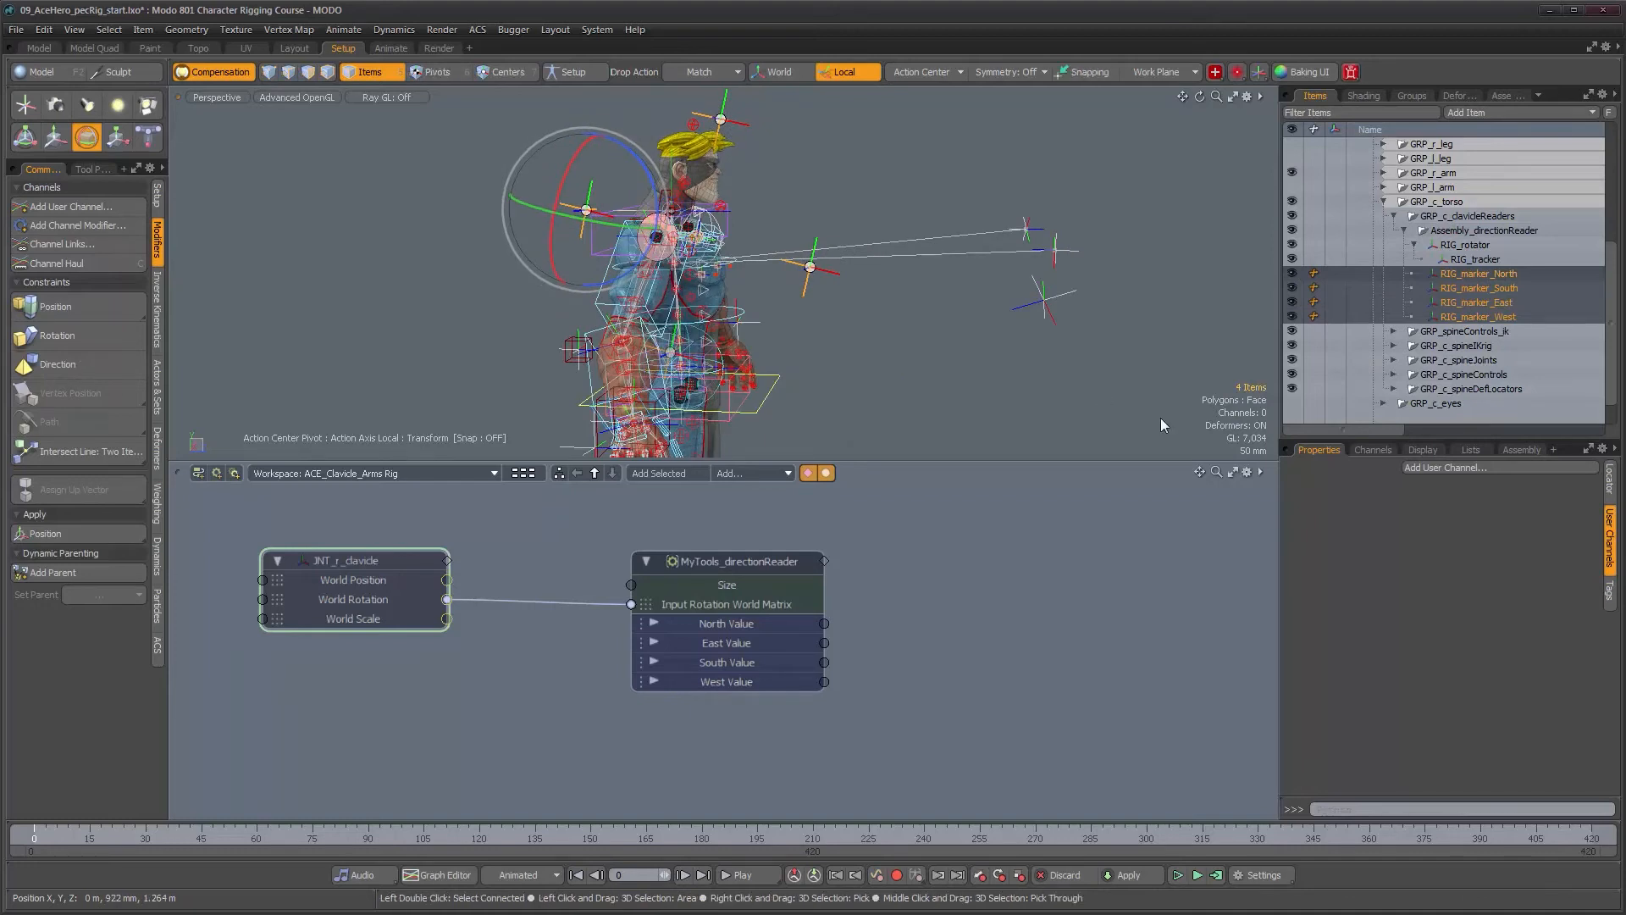
{"action": "left_click", "coordinate": [1421, 450]}
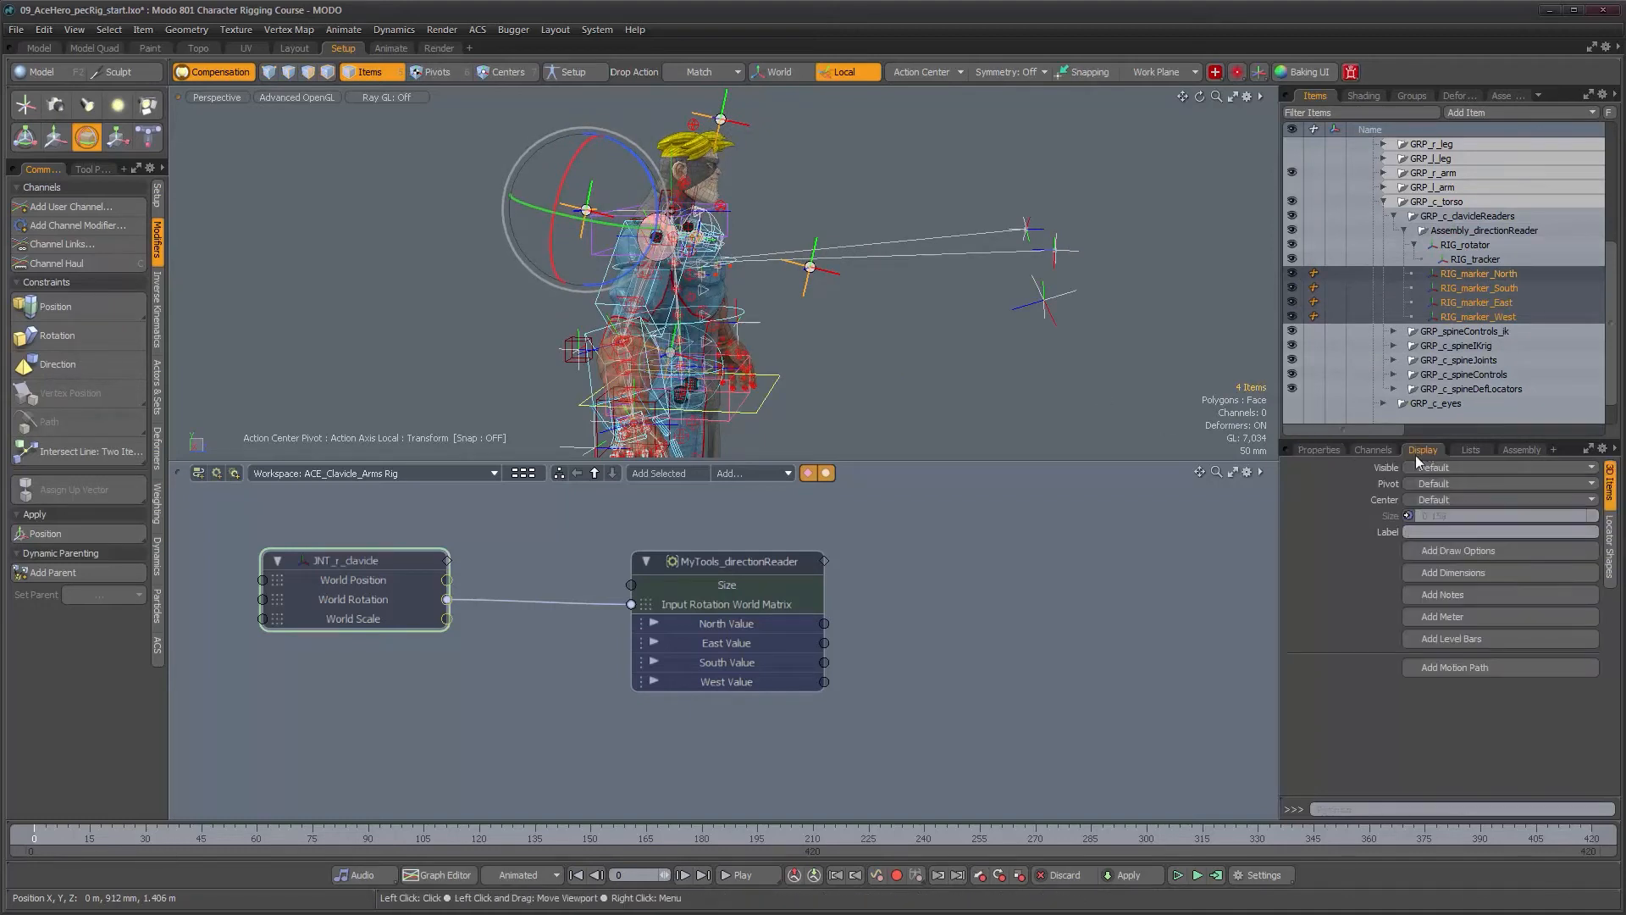
Look over the internal node graph of MyTools_directionReader and return to the ACE_Clavicle_Arms Rig workspace.
{"action": "double_click", "coordinate": [723, 566]}
{"action": "left_click_drag", "start_coordinate": [975, 675], "coordinate": [1017, 790], "text": "alt"}
{"action": "left_click_drag", "start_coordinate": [750, 677], "coordinate": [799, 601], "text": "alt"}
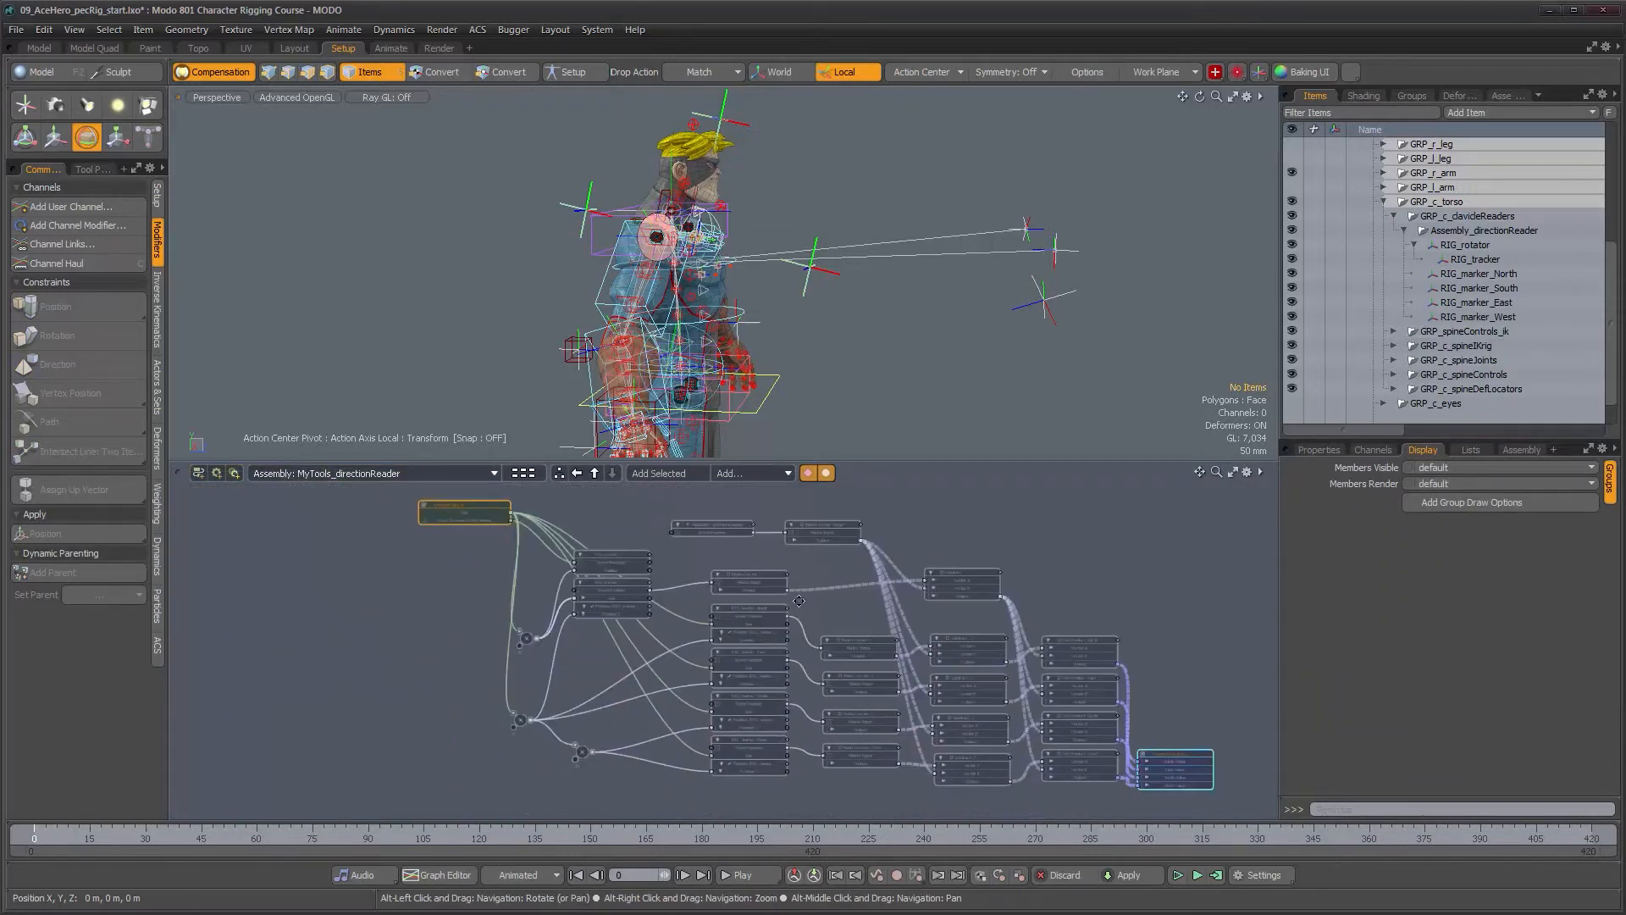
{"action": "left_click", "coordinate": [594, 472]}
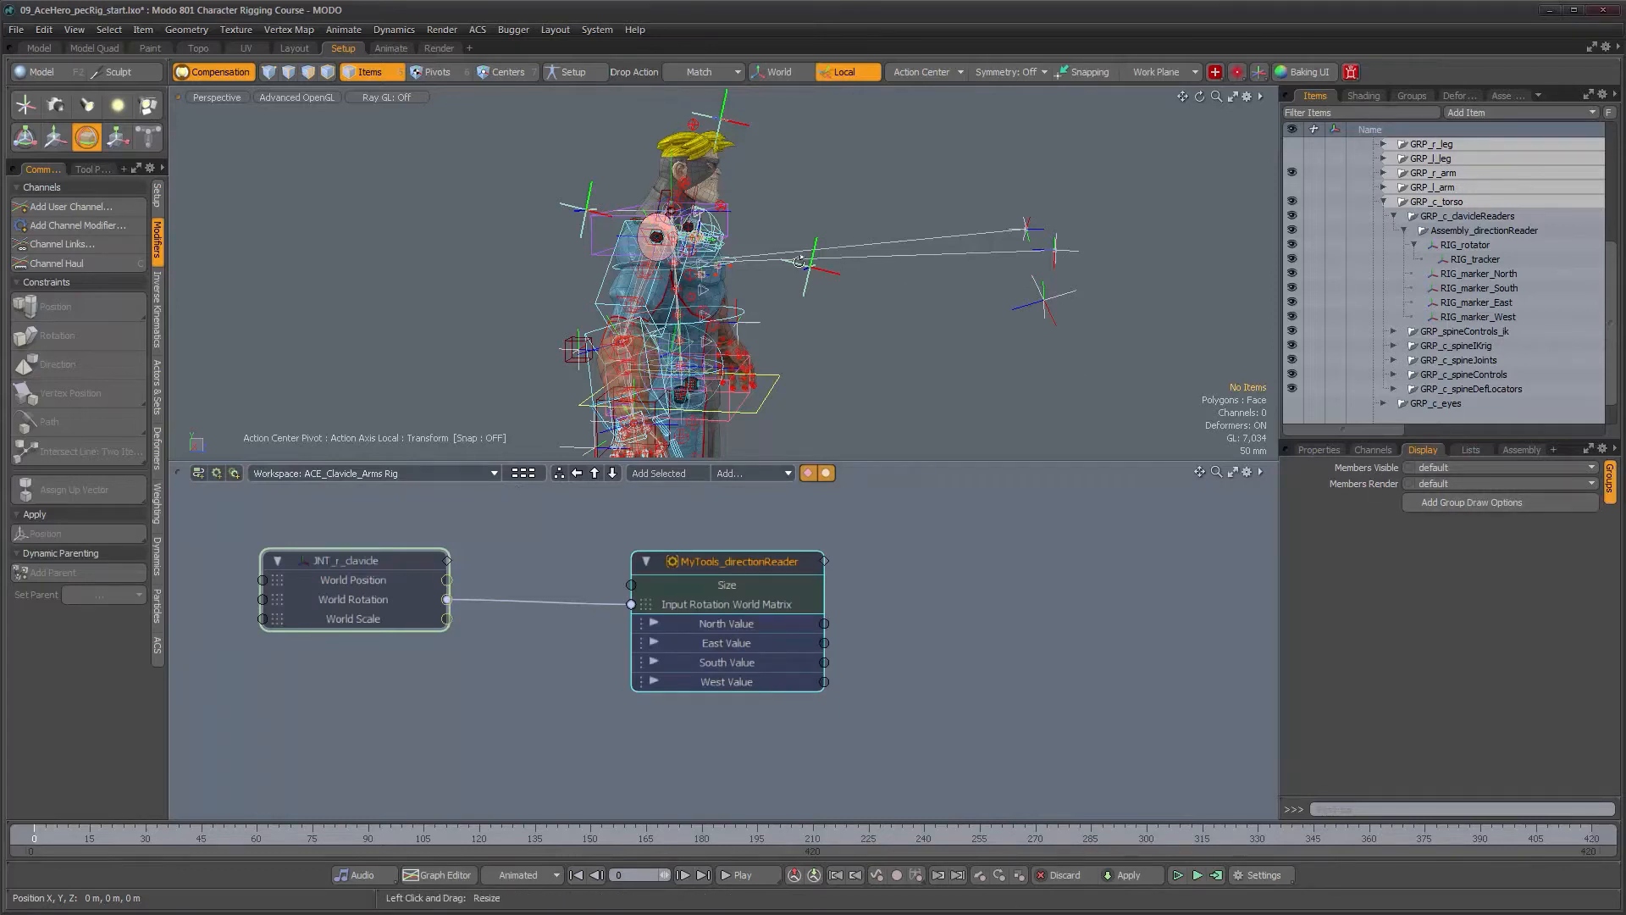
Give the North, South, East and West markers a custom locator shape of type Box.
{"action": "left_click", "coordinate": [1481, 272]}
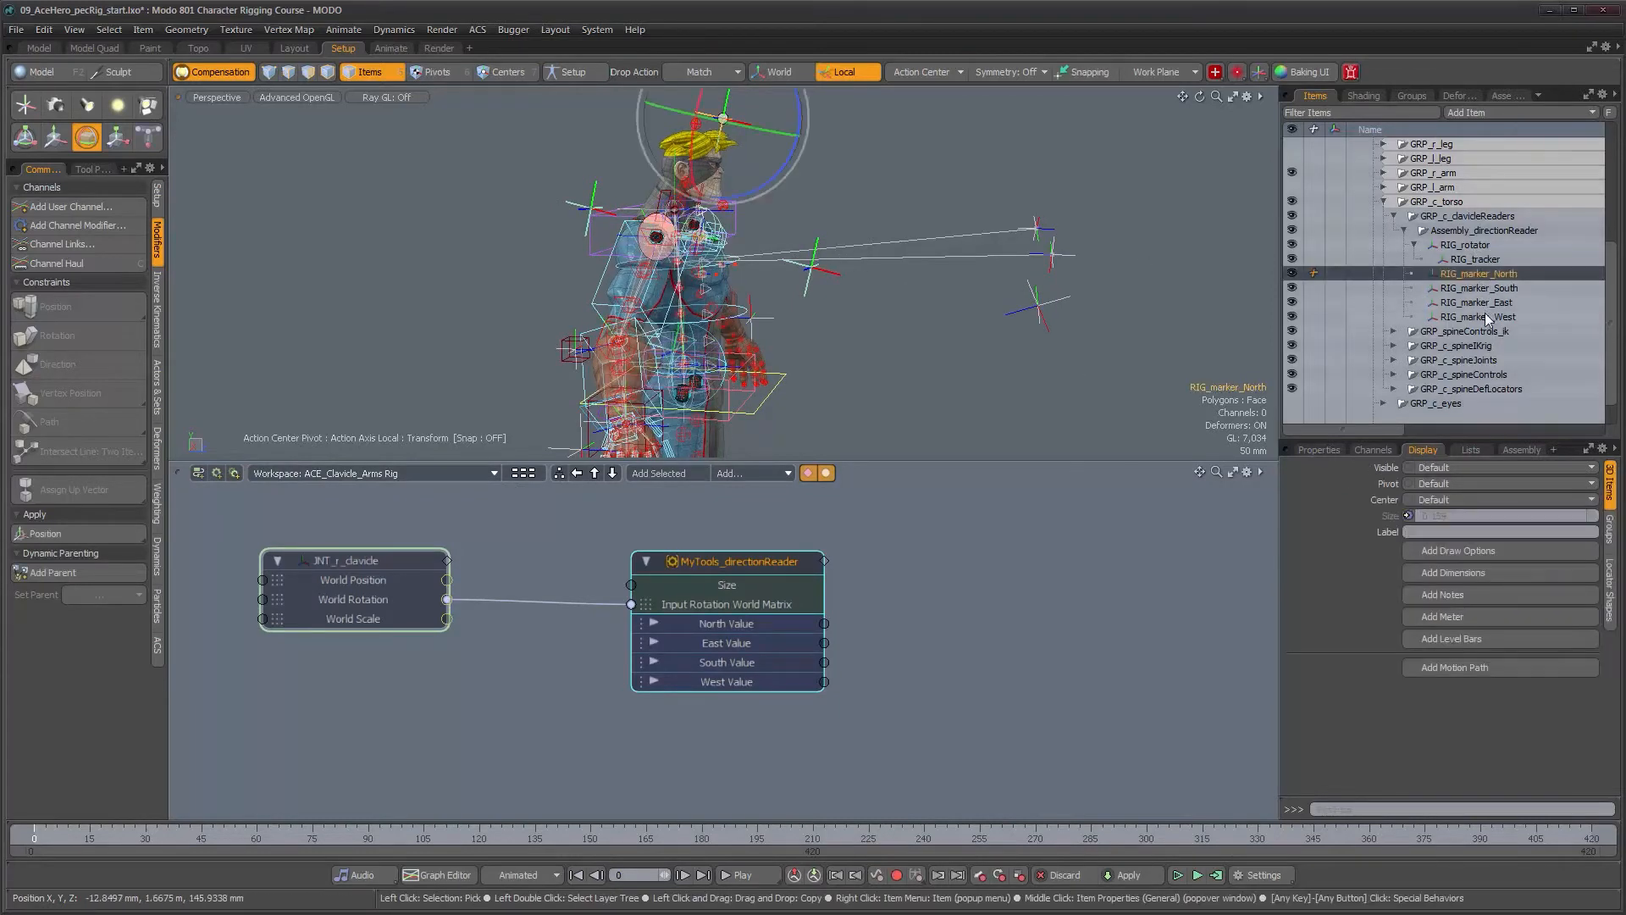
{"action": "left_click", "coordinate": [1485, 313], "text": "shift"}
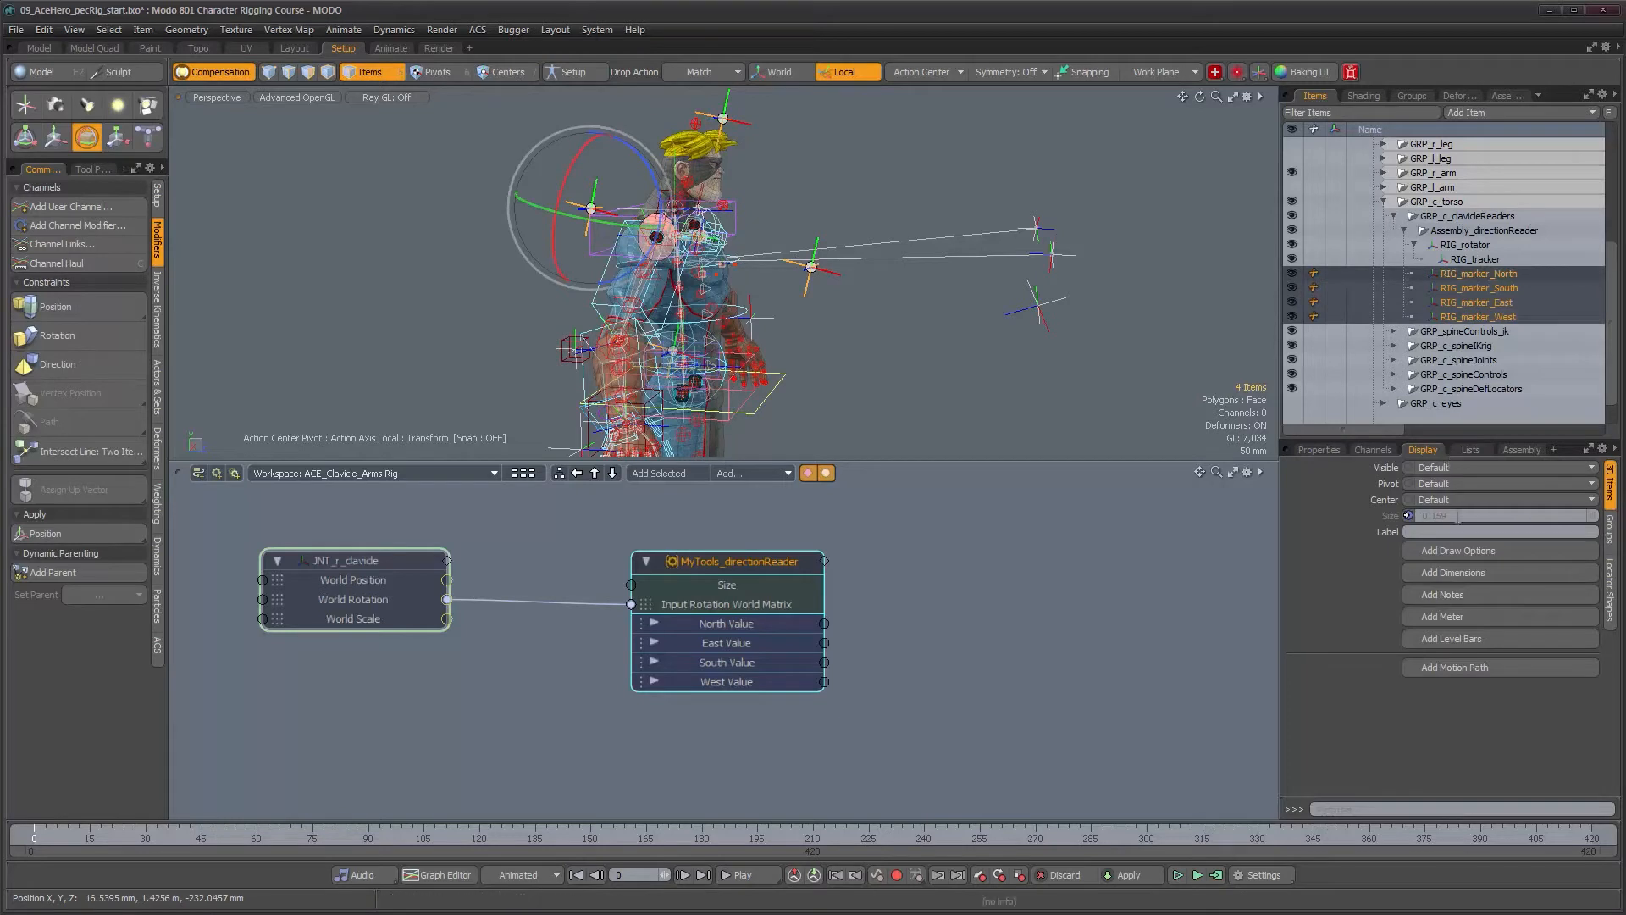
{"action": "left_click", "coordinate": [1609, 584]}
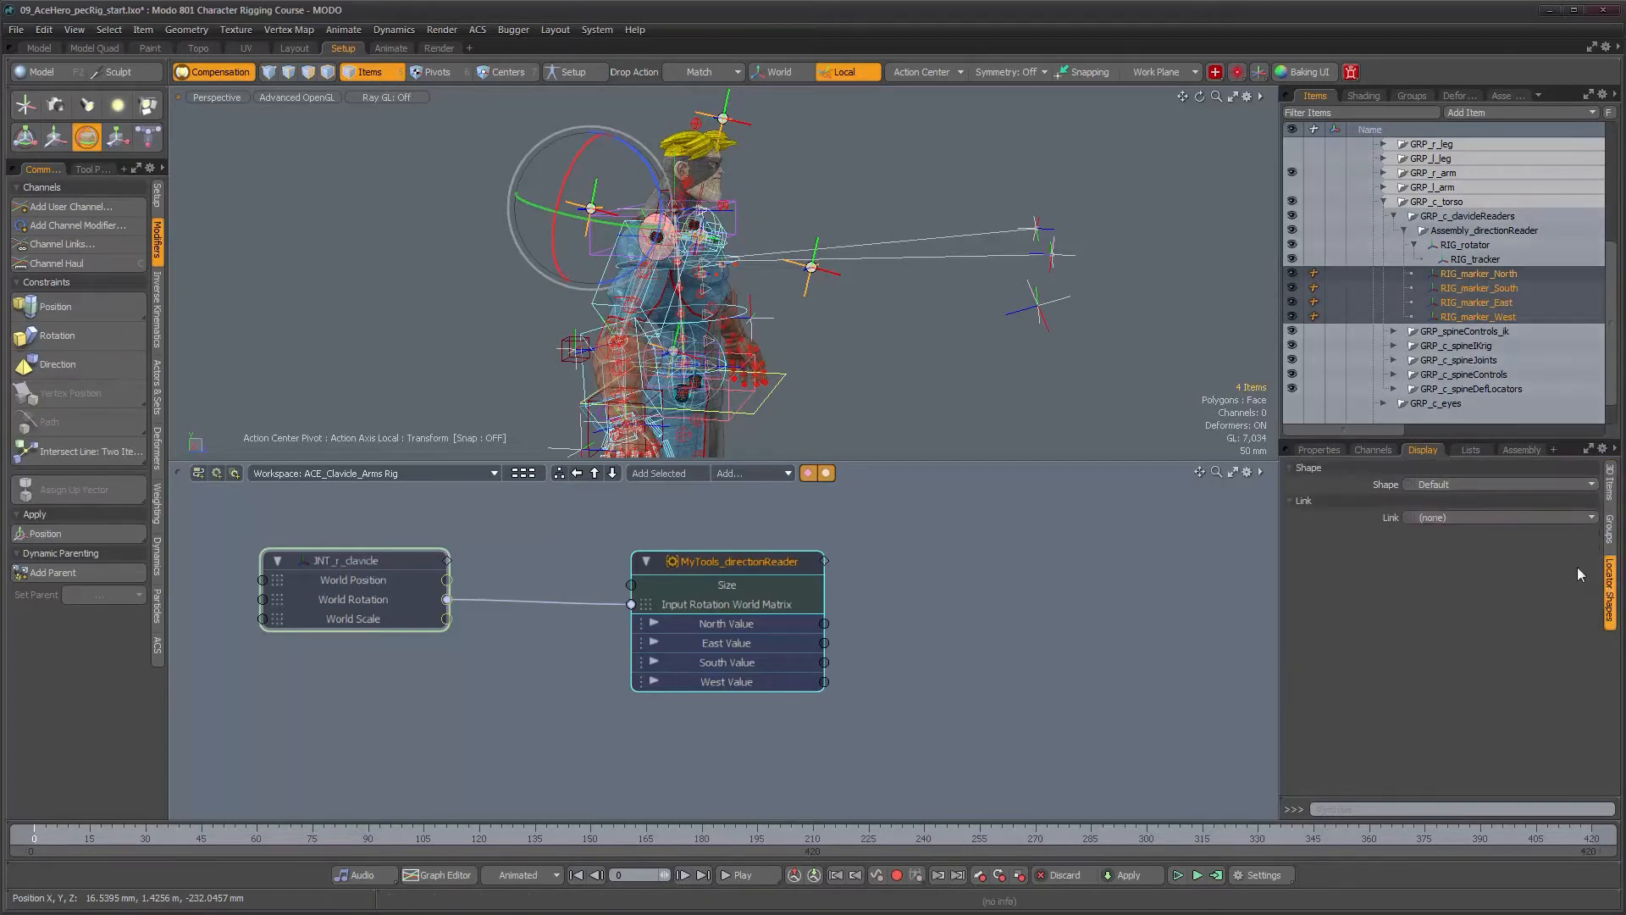
{"action": "left_click", "coordinate": [1461, 486]}
{"action": "left_click", "coordinate": [1460, 498]}
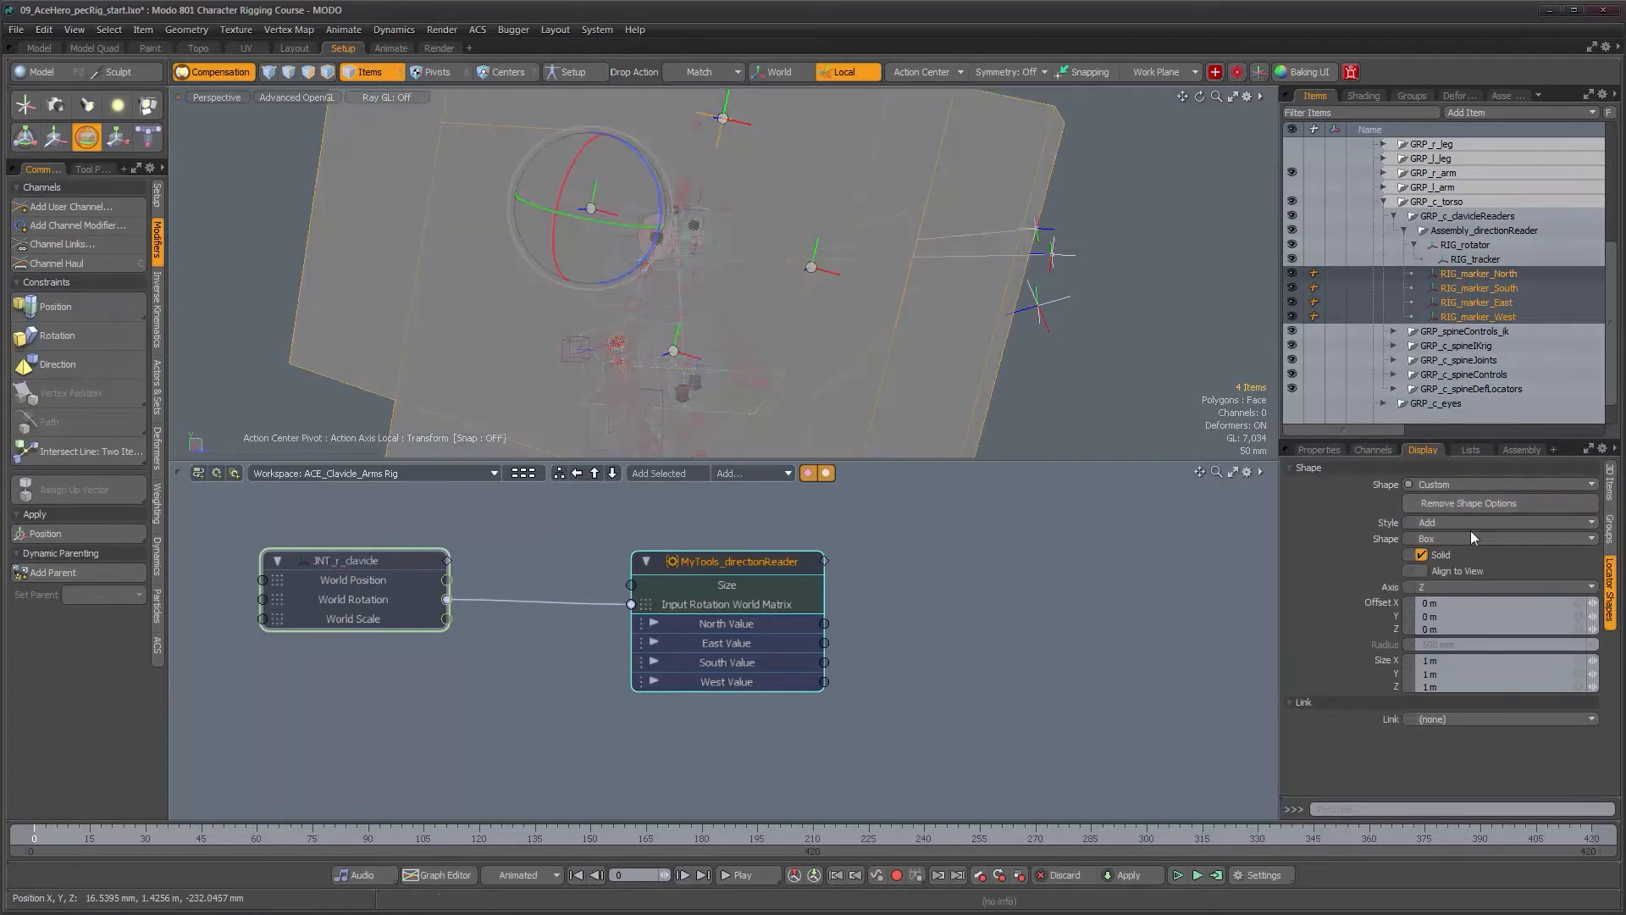
{"action": "left_click", "coordinate": [1470, 540]}
{"action": "left_click", "coordinate": [1467, 547]}
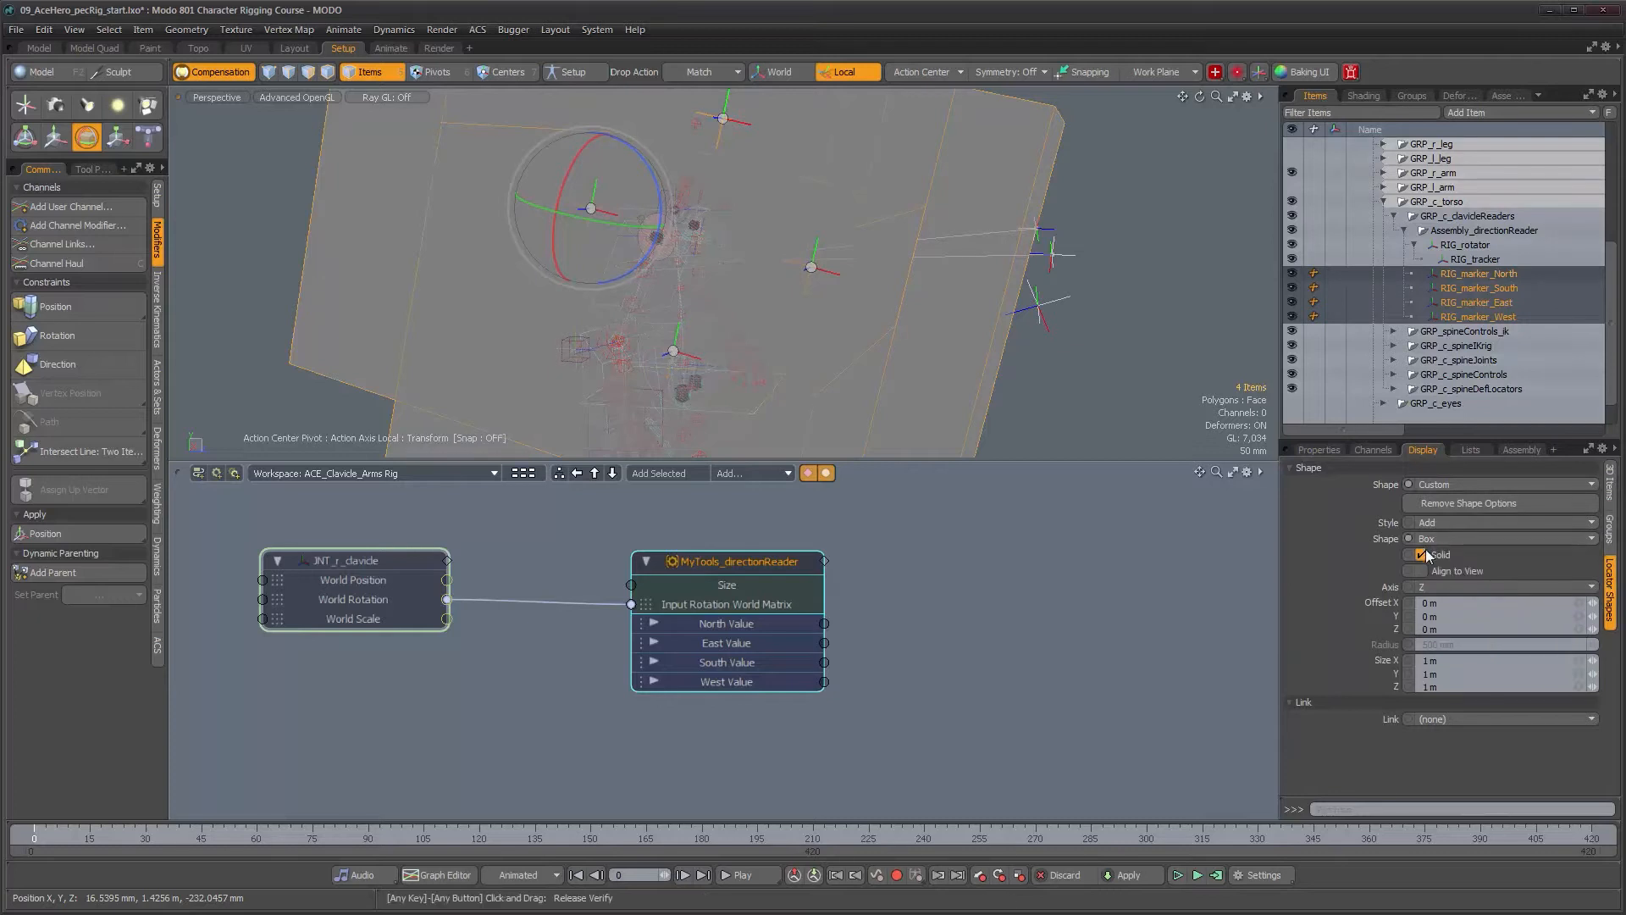
Make the markers' box shapes non-solid, set their style to Replace and their size to 56.3 mm on all axes.
{"action": "left_click", "coordinate": [1422, 554]}
{"action": "left_click", "coordinate": [1461, 522]}
{"action": "left_click", "coordinate": [1462, 511]}
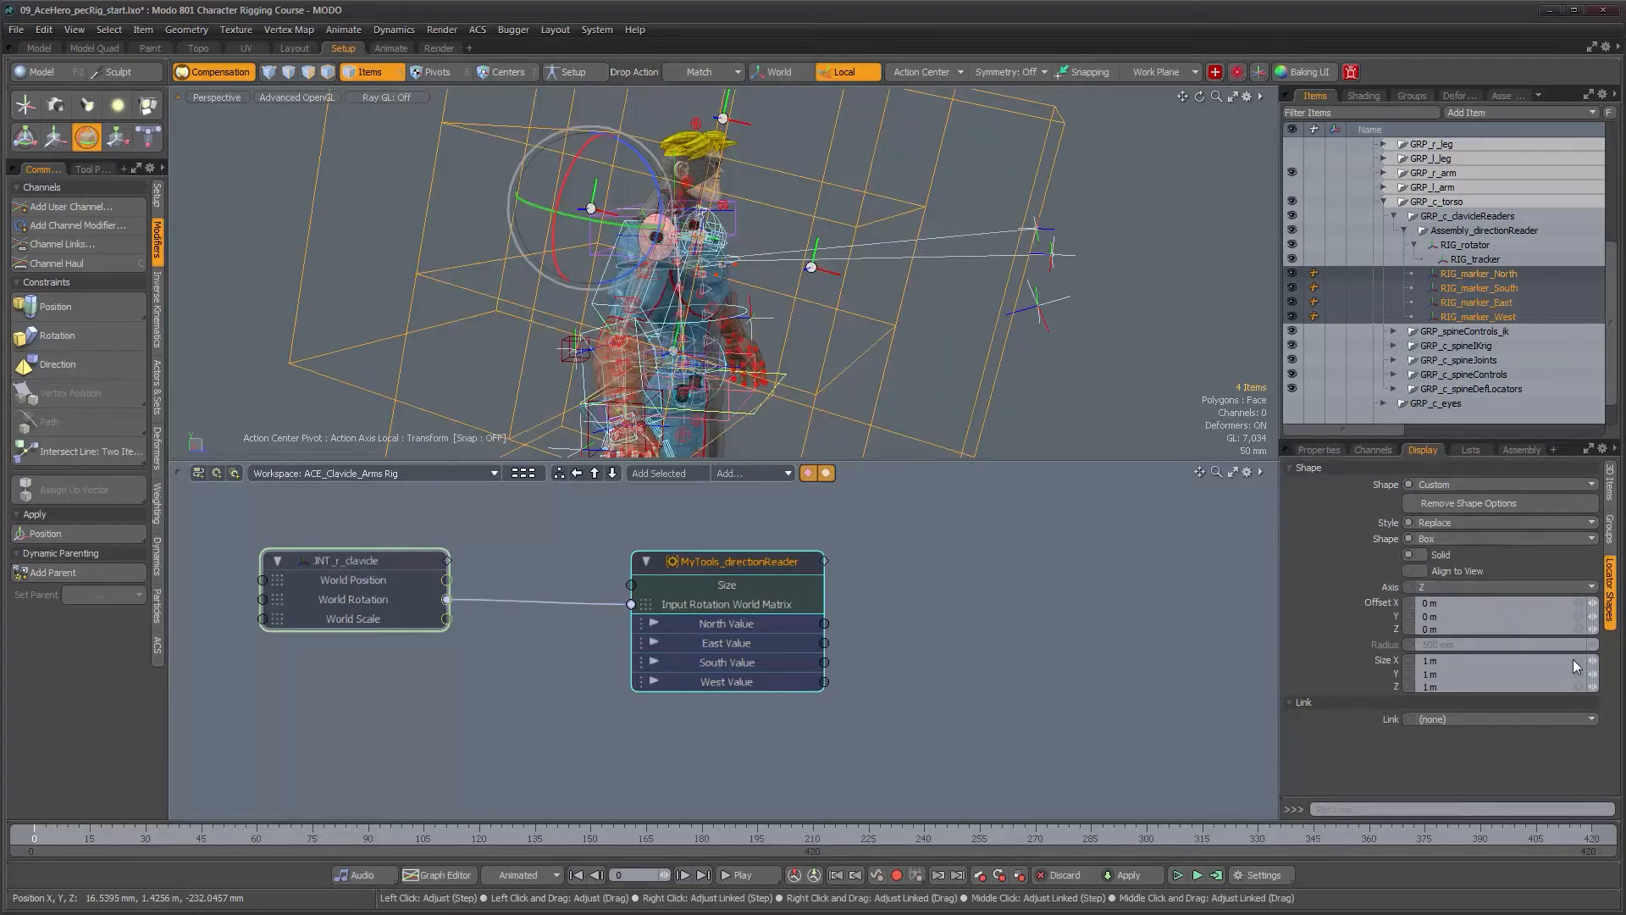
{"action": "left_click_drag", "start_coordinate": [1577, 660], "coordinate": [1521, 660]}
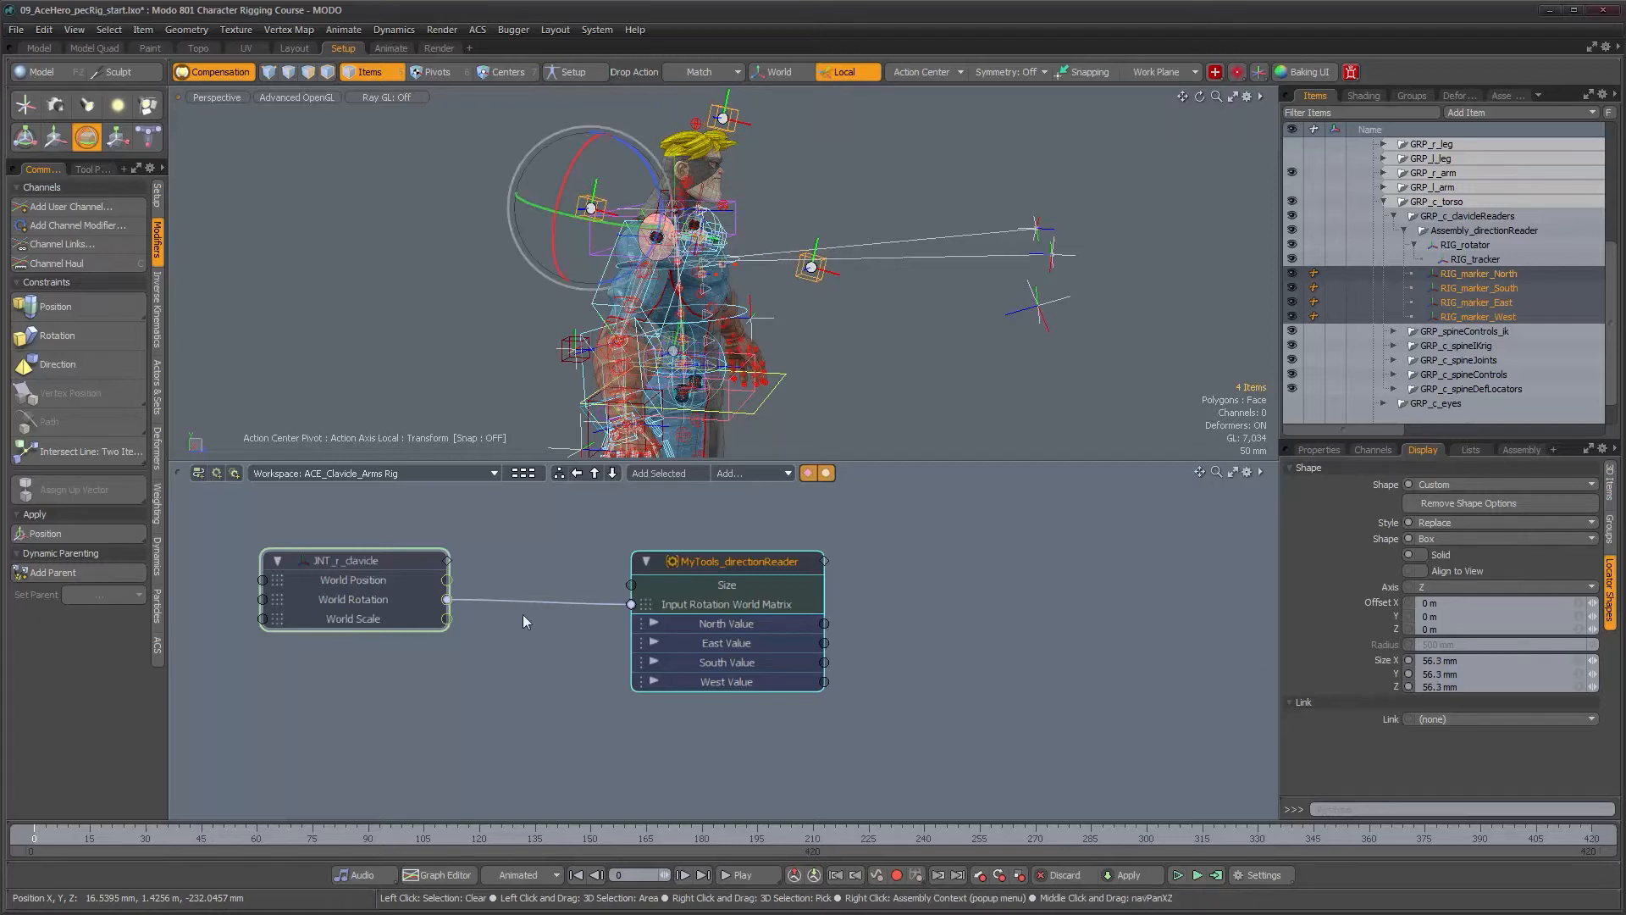
{"action": "left_click_drag", "start_coordinate": [906, 263], "coordinate": [610, 303], "text": "alt"}
{"action": "key", "text": "q"}
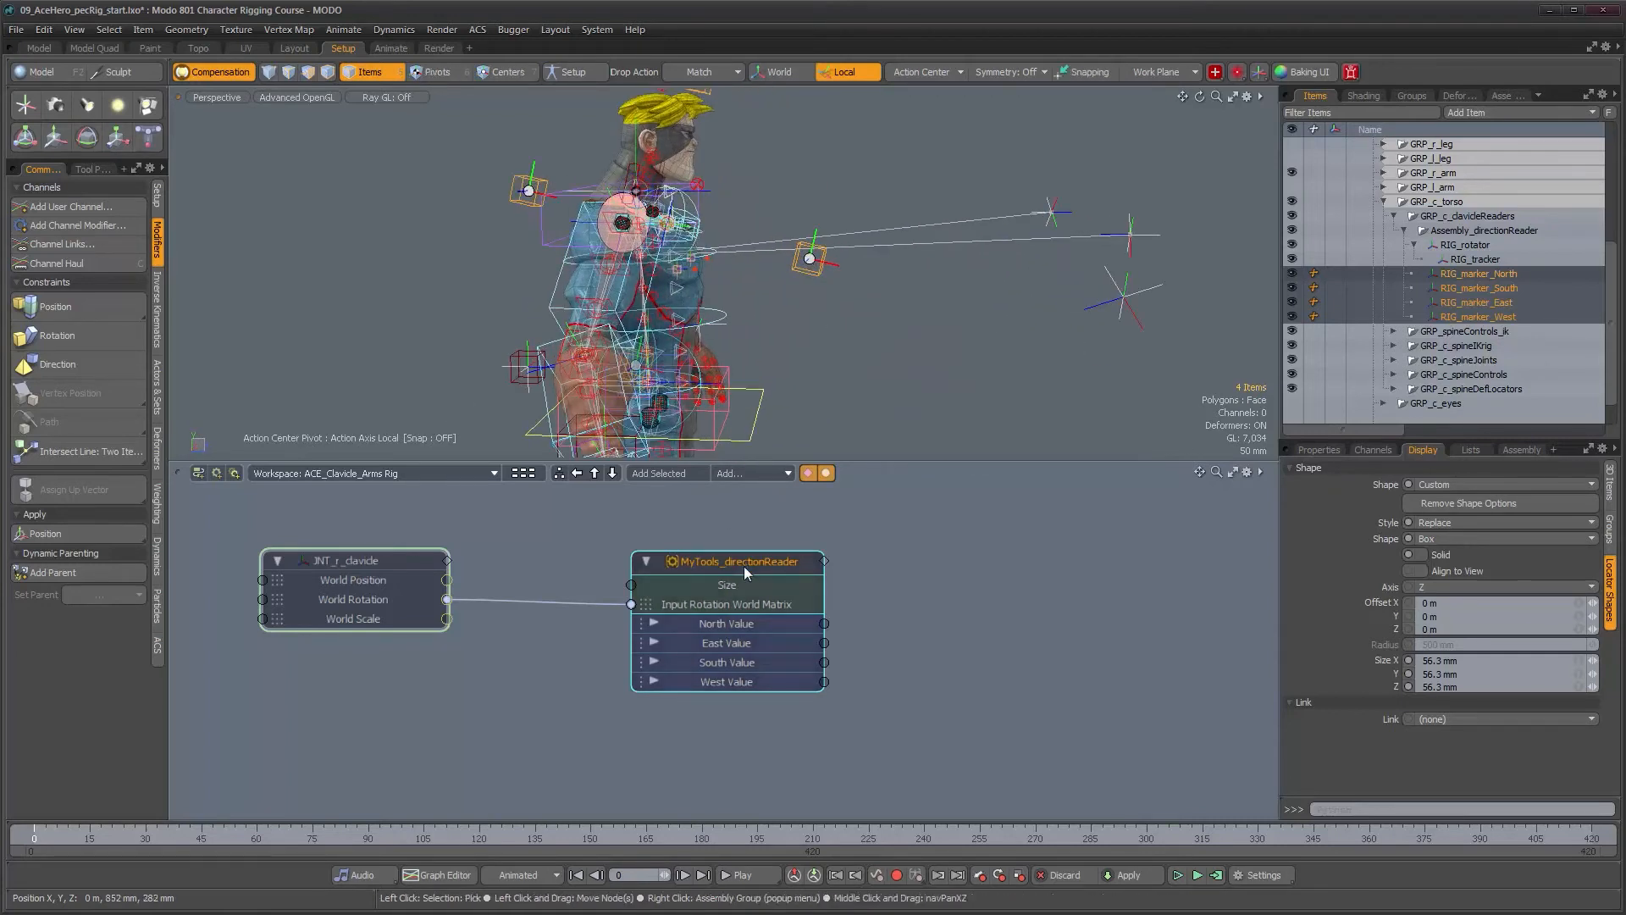
Set the Size channel of MyTools_directionReader to 0.08 and check the marker spacing around the chest.
{"action": "left_click", "coordinate": [1319, 450]}
{"action": "left_click", "coordinate": [1610, 489]}
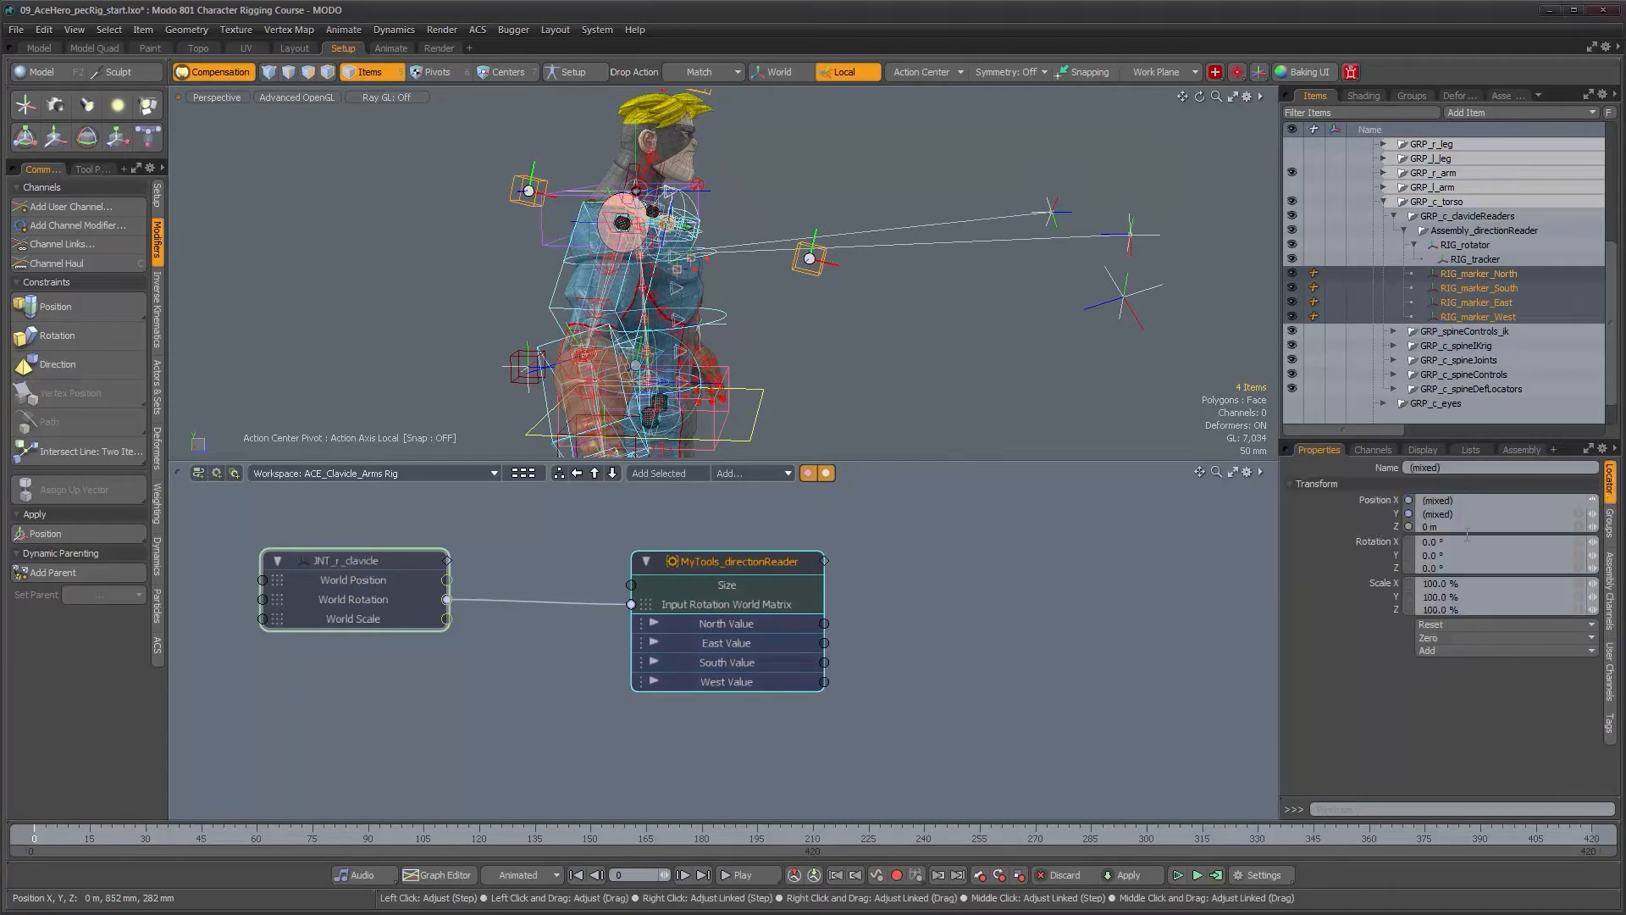
{"action": "left_click", "coordinate": [1611, 595]}
{"action": "mouse_move", "coordinate": [1592, 483]}
{"action": "left_mouse_down"}
{"action": "mouse_move", "coordinate": [1556, 483]}
{"action": "mouse_move", "coordinate": [1597, 484]}
{"action": "left_mouse_up"}
{"action": "left_click_drag", "start_coordinate": [755, 312], "coordinate": [493, 297], "text": "alt"}
{"action": "left_click_drag", "start_coordinate": [695, 218], "coordinate": [805, 219], "text": "alt"}
{"action": "right_click_drag", "start_coordinate": [805, 219], "coordinate": [957, 222], "text": "alt"}
{"action": "left_click_drag", "start_coordinate": [957, 222], "coordinate": [1055, 268], "text": "alt"}
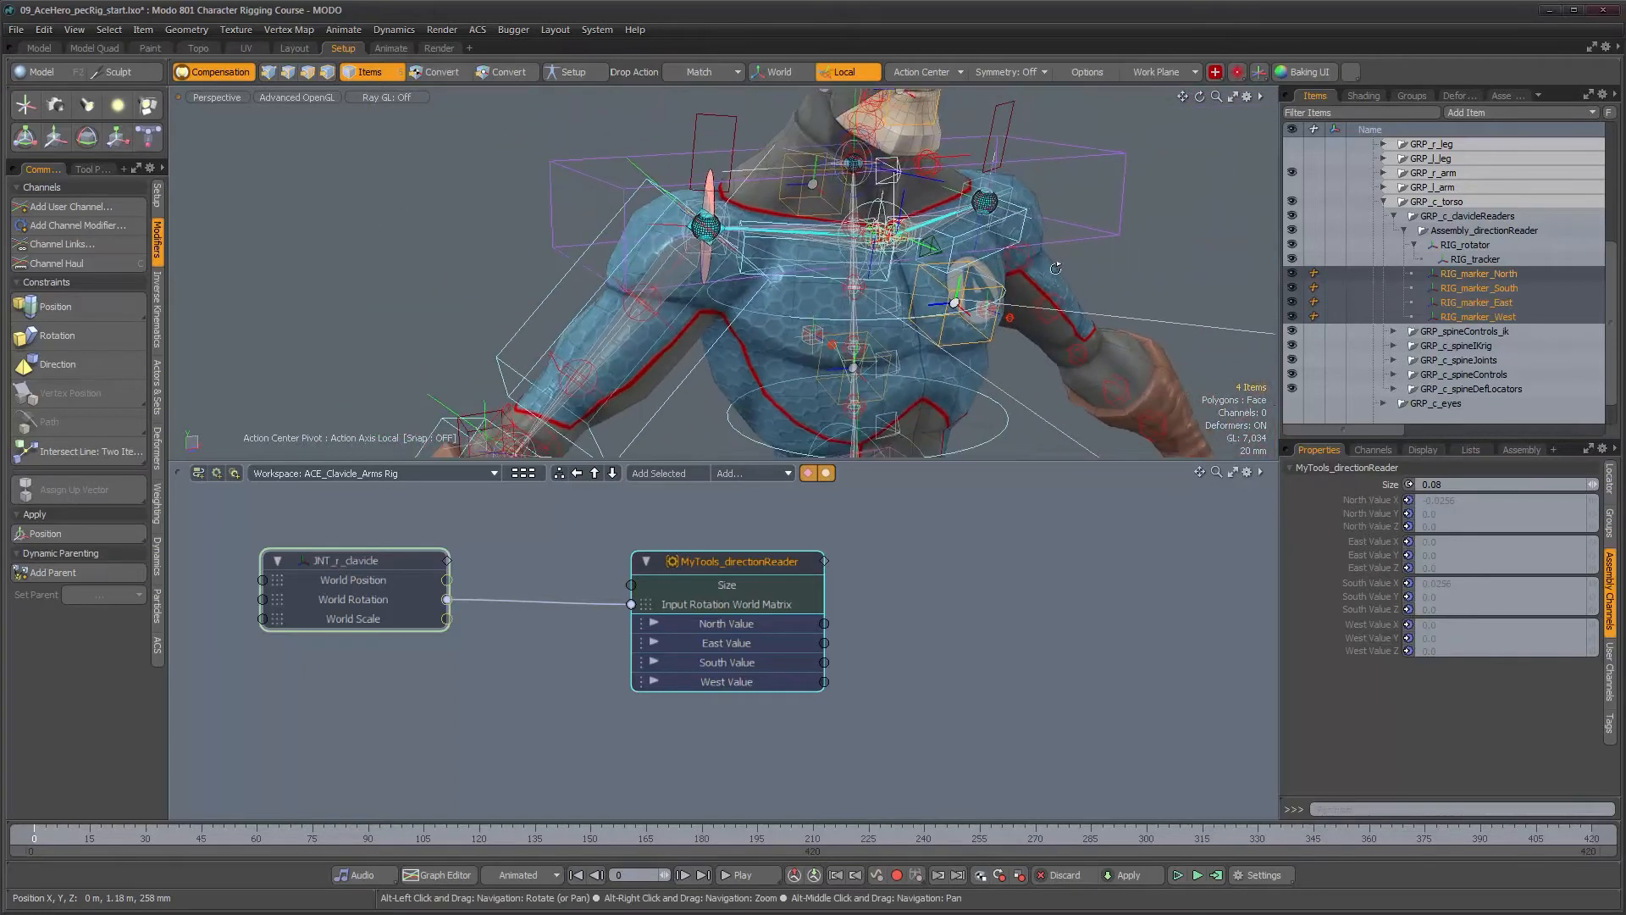
Select RIG_tracker and examine its placement on the chest along with its transform properties.
{"action": "left_click", "coordinate": [1475, 259]}
{"action": "left_click_drag", "start_coordinate": [906, 377], "coordinate": [860, 379], "text": "alt"}
{"action": "right_click_drag", "start_coordinate": [860, 380], "coordinate": [751, 338], "text": "alt"}
{"action": "key", "text": "w"}
{"action": "left_click_drag", "start_coordinate": [842, 326], "coordinate": [826, 312], "text": "alt"}
{"action": "right_click_drag", "start_coordinate": [826, 313], "coordinate": [880, 326], "text": "alt"}
{"action": "left_click_drag", "start_coordinate": [881, 326], "coordinate": [788, 325], "text": "alt"}
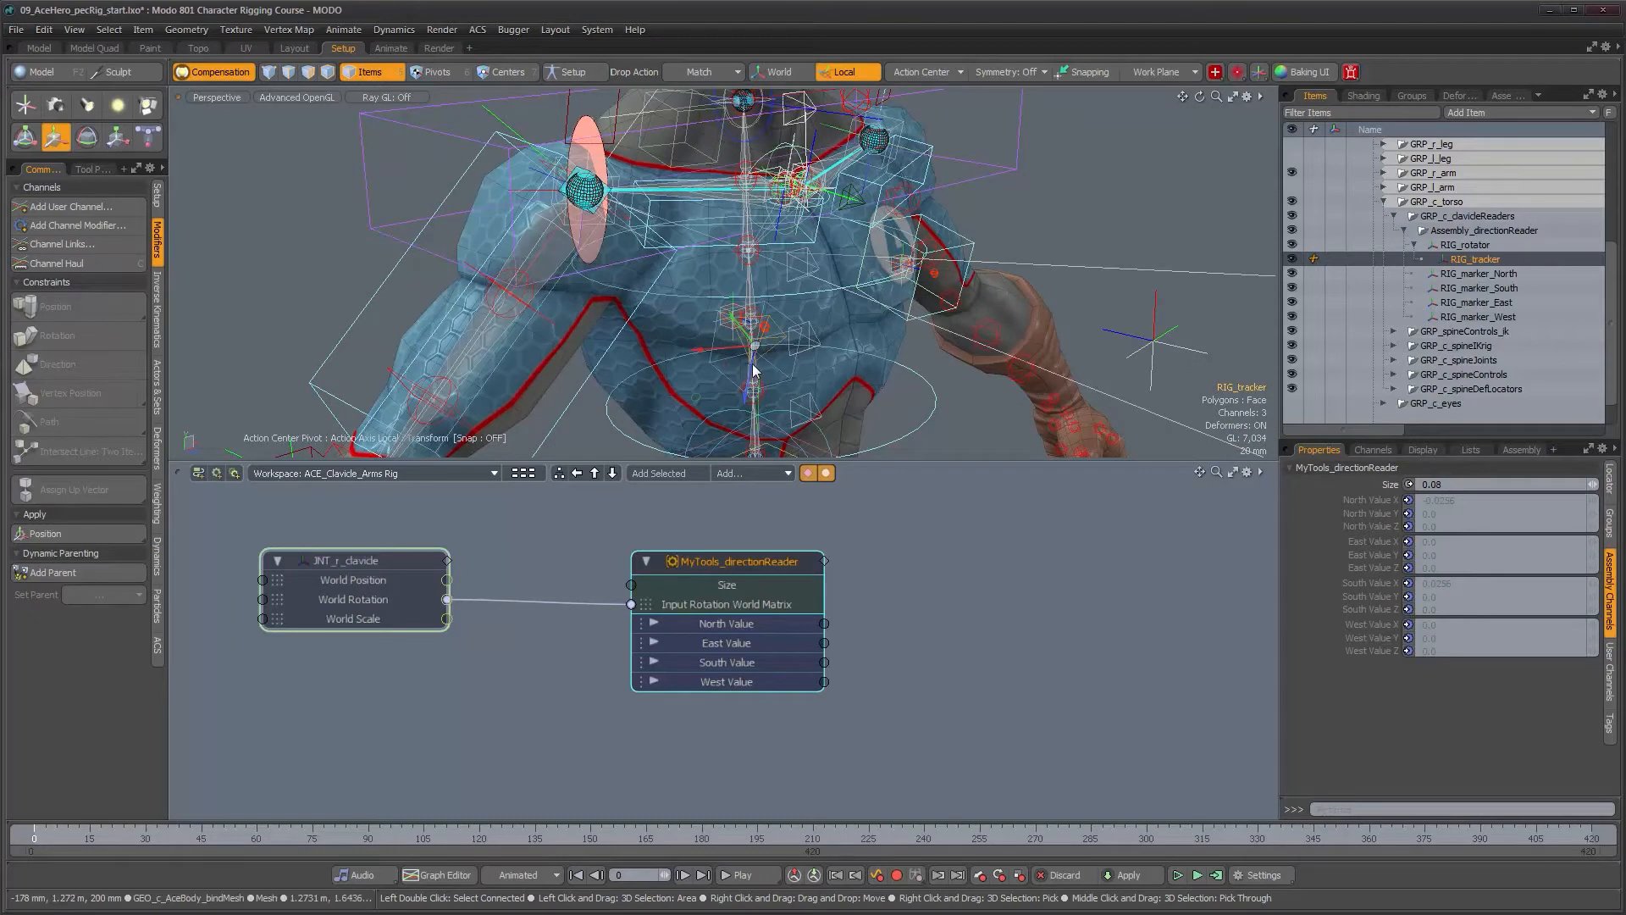
{"action": "left_click", "coordinate": [1609, 481]}
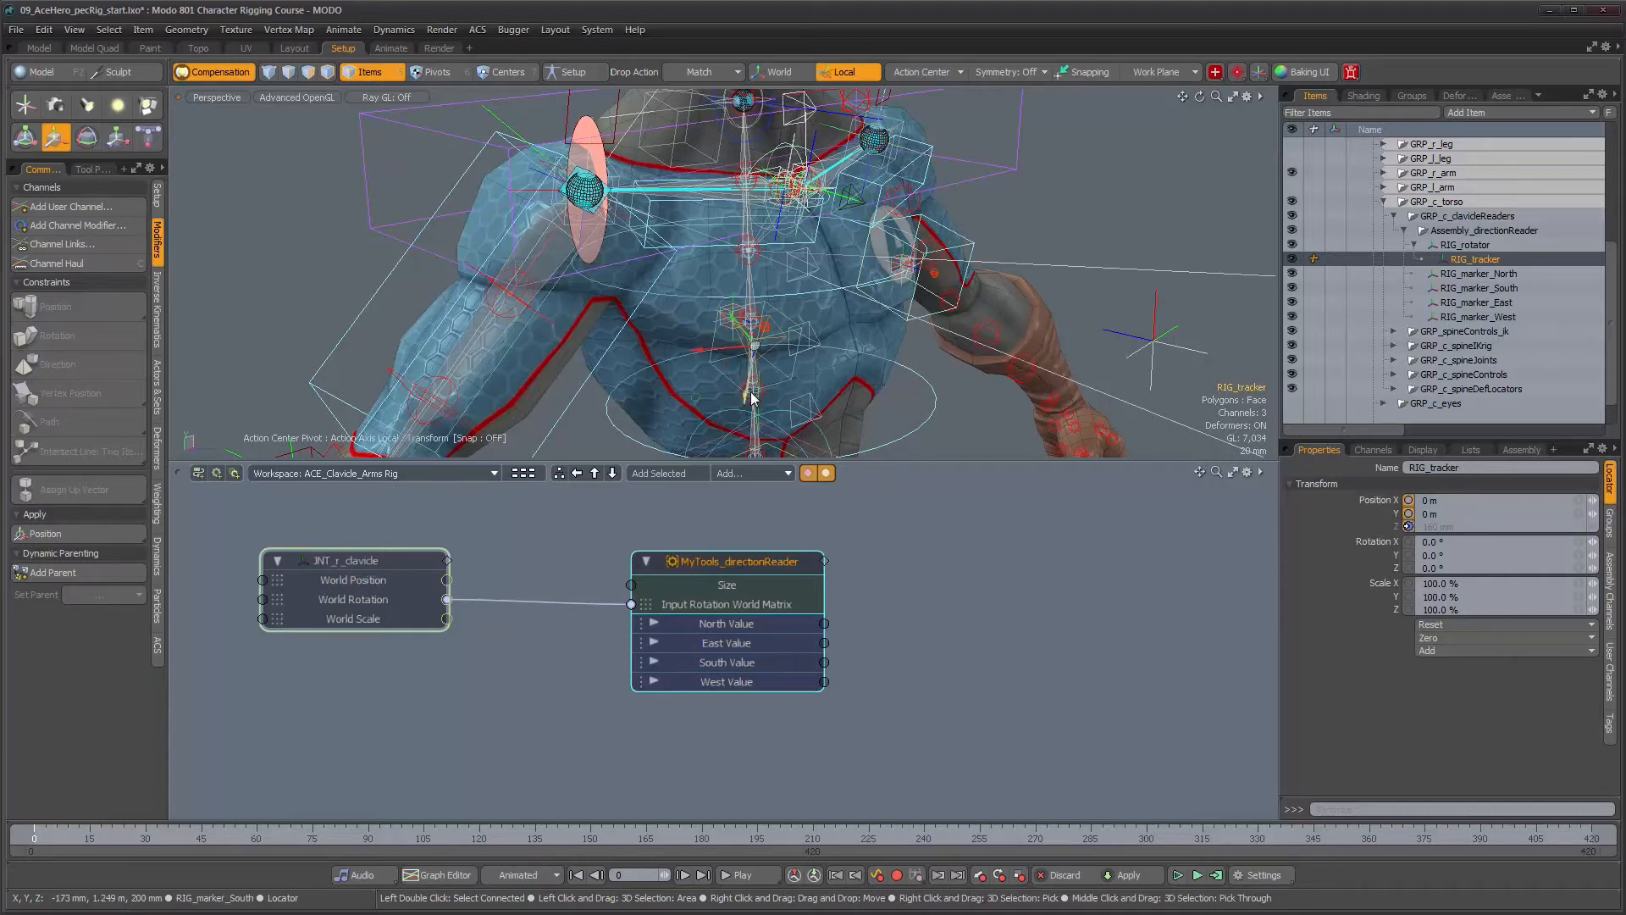
{"action": "left_click_drag", "start_coordinate": [781, 271], "coordinate": [770, 265], "text": "alt"}
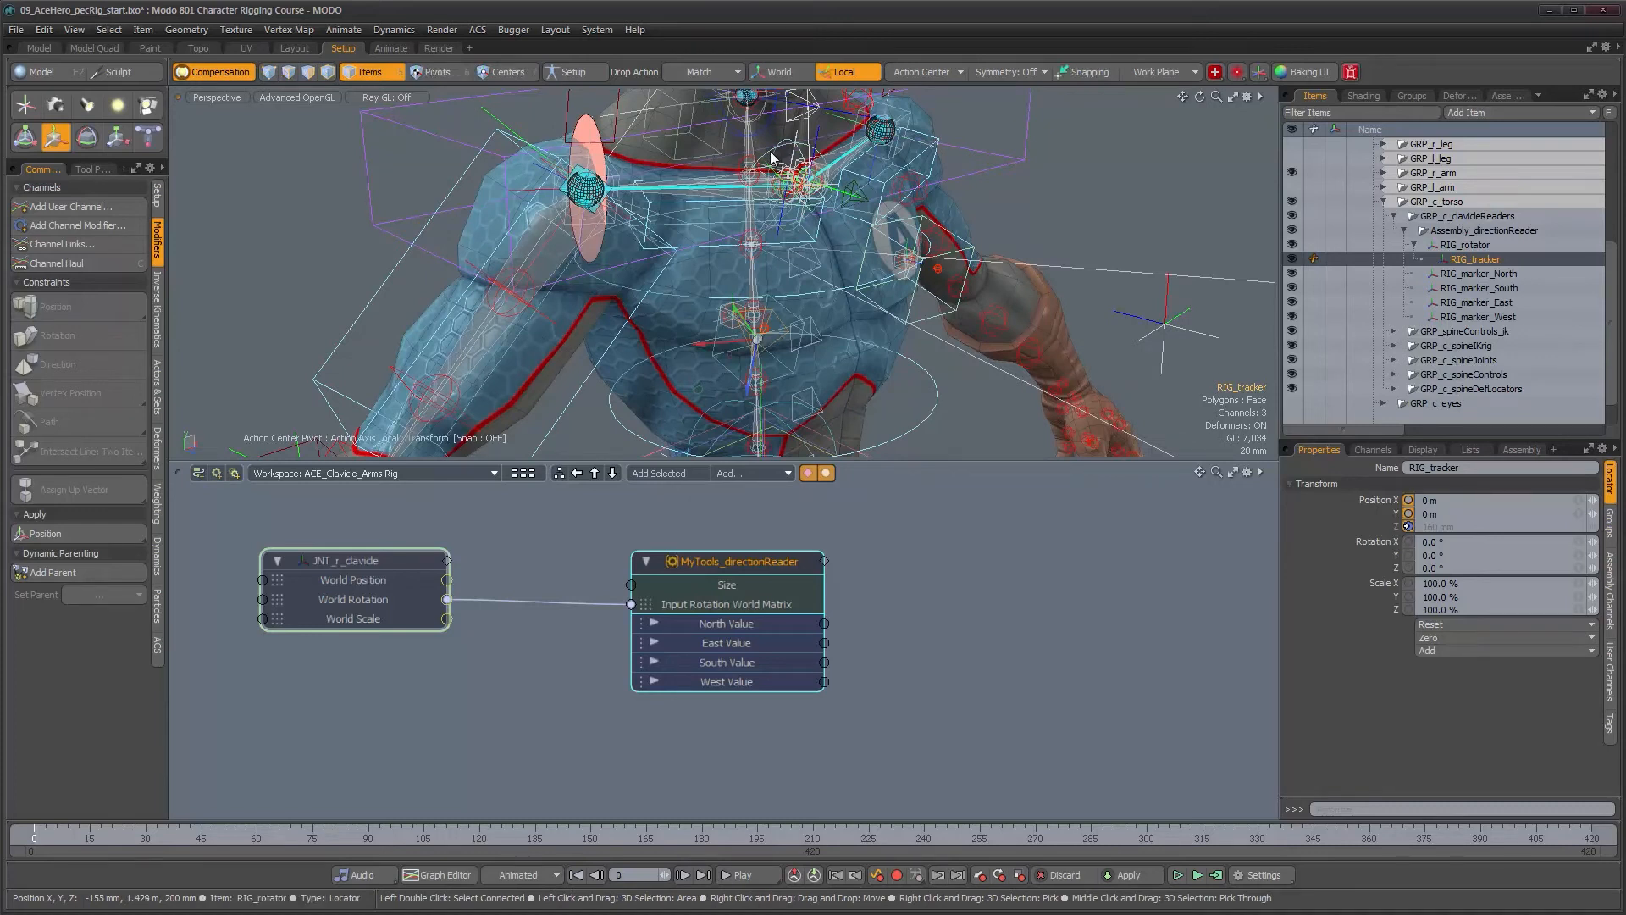
Select RIG_rotator and examine its placement relative to the right clavicle joint.
{"action": "left_click", "coordinate": [772, 157]}
{"action": "left_click_drag", "start_coordinate": [772, 157], "coordinate": [733, 187], "text": "alt"}
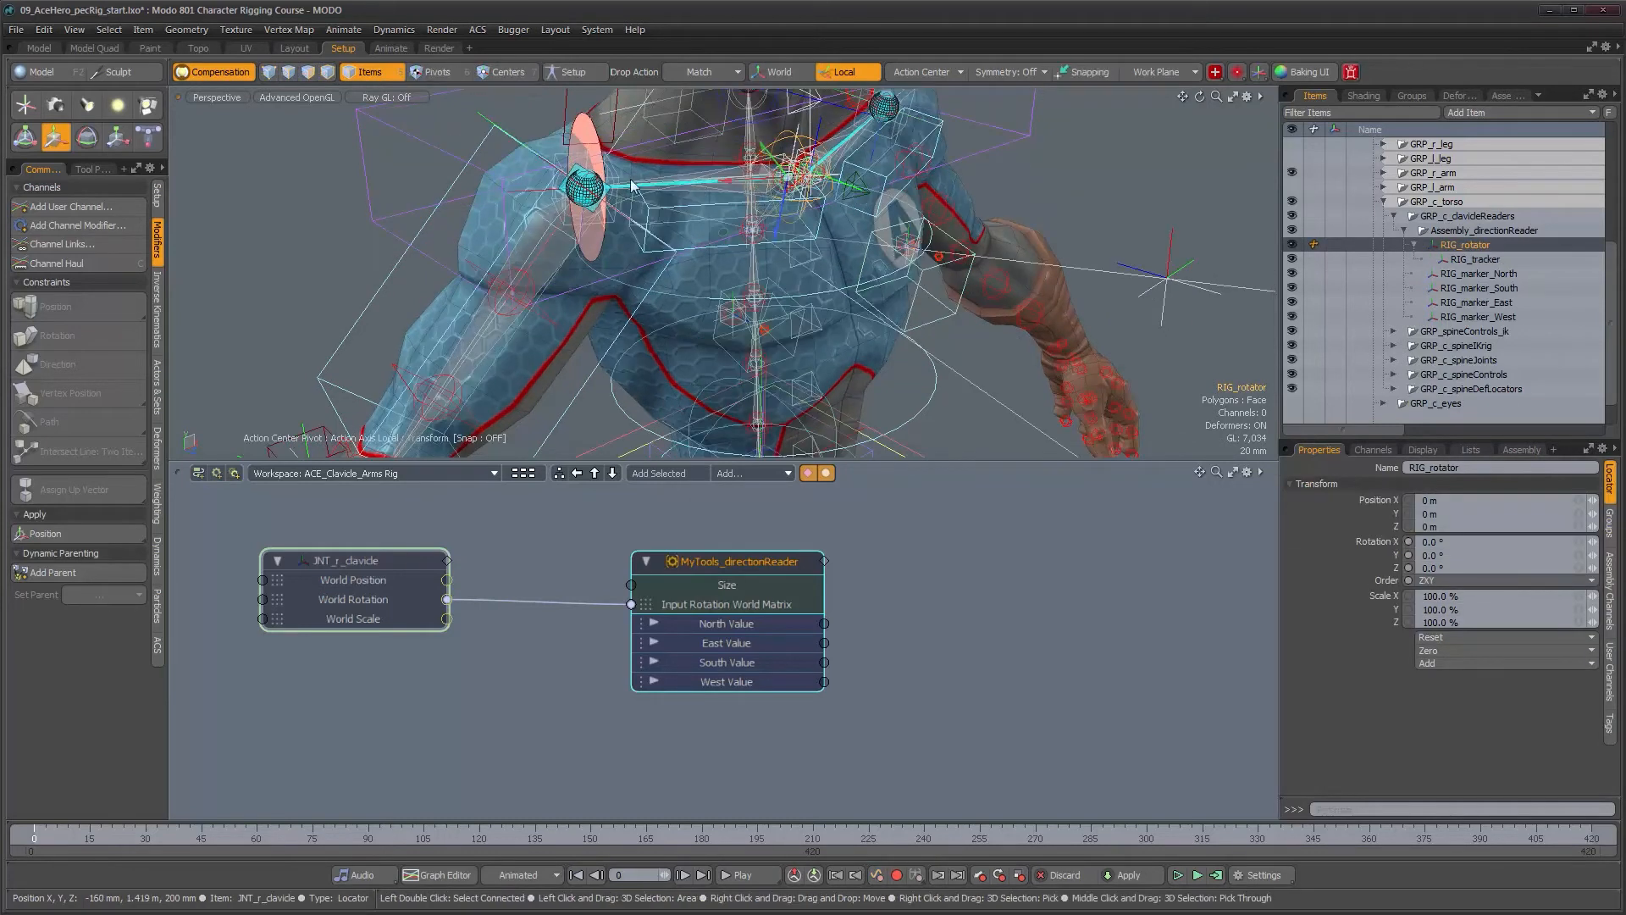
{"action": "left_click_drag", "start_coordinate": [818, 305], "coordinate": [780, 347], "text": "alt"}
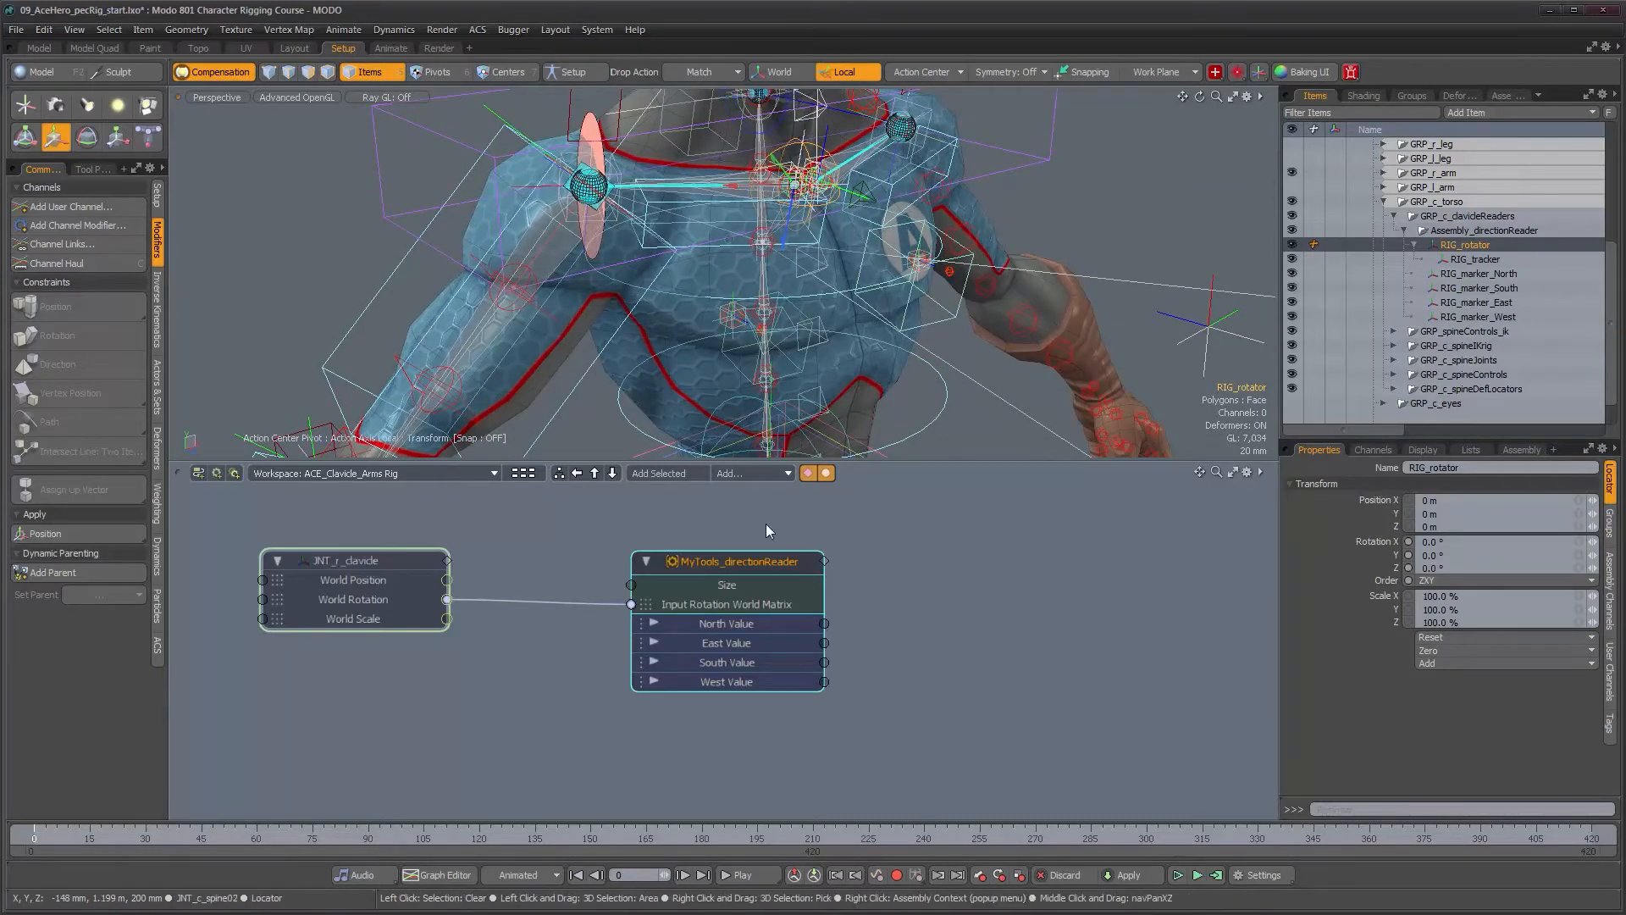
Open the node graph of MyTools_directionReader and move the Assembly Inputs node further away from the other nodes.
{"action": "double_click", "coordinate": [724, 562]}
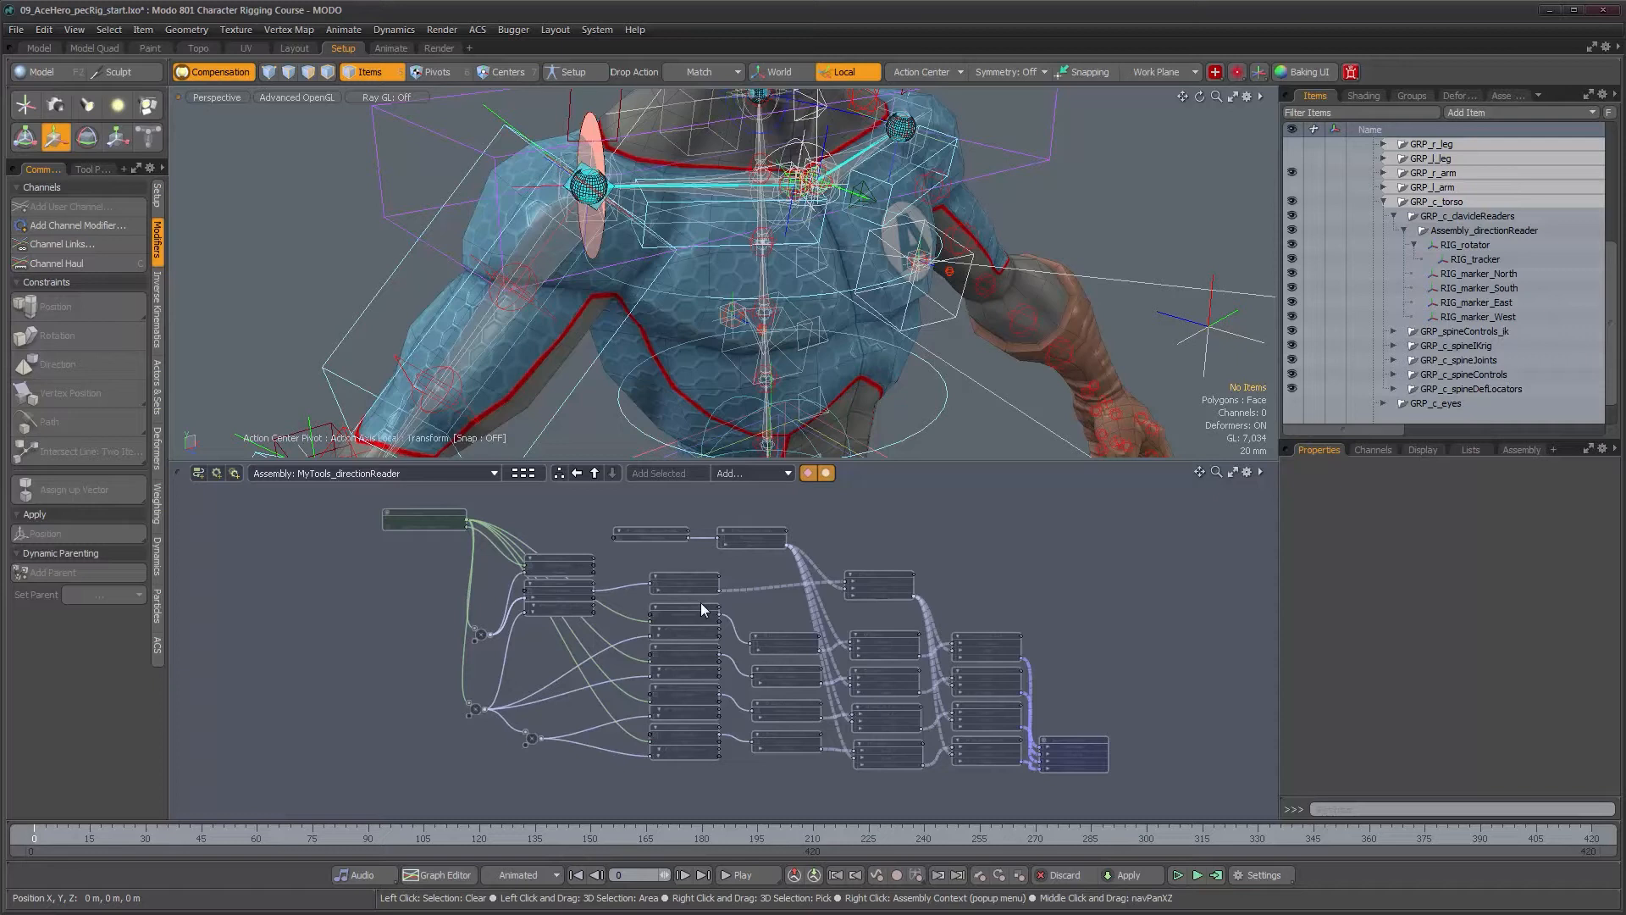
{"action": "left_click_drag", "start_coordinate": [839, 283], "coordinate": [813, 256], "text": "alt"}
{"action": "left_click_drag", "start_coordinate": [428, 520], "coordinate": [339, 551]}
Select RIG_tracker on the chest and examine how the Assembly Inputs node connects to RIG_rotator and RIG_tracker.
{"action": "left_click_drag", "start_coordinate": [826, 339], "coordinate": [783, 352], "text": "alt"}
{"action": "right_click_drag", "start_coordinate": [779, 355], "coordinate": [815, 358], "text": "alt"}
{"action": "key", "text": "space"}
{"action": "left_click", "coordinate": [799, 343]}
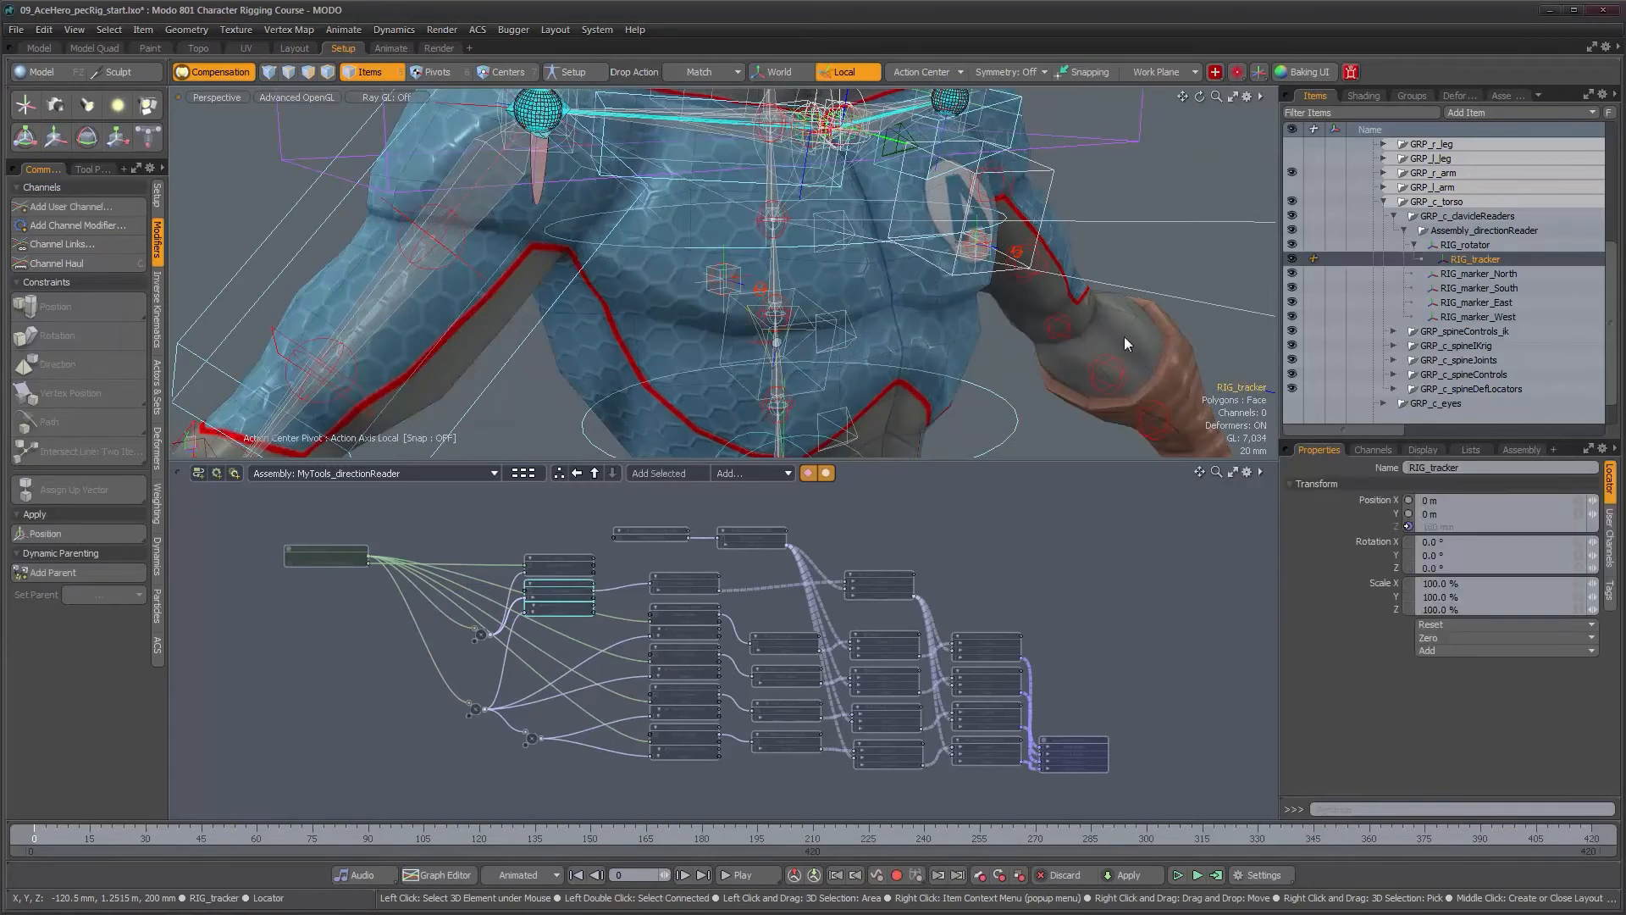
{"action": "right_click_drag", "start_coordinate": [834, 348], "coordinate": [779, 349], "text": "alt"}
{"action": "left_click_drag", "start_coordinate": [780, 348], "coordinate": [813, 333], "text": "alt"}
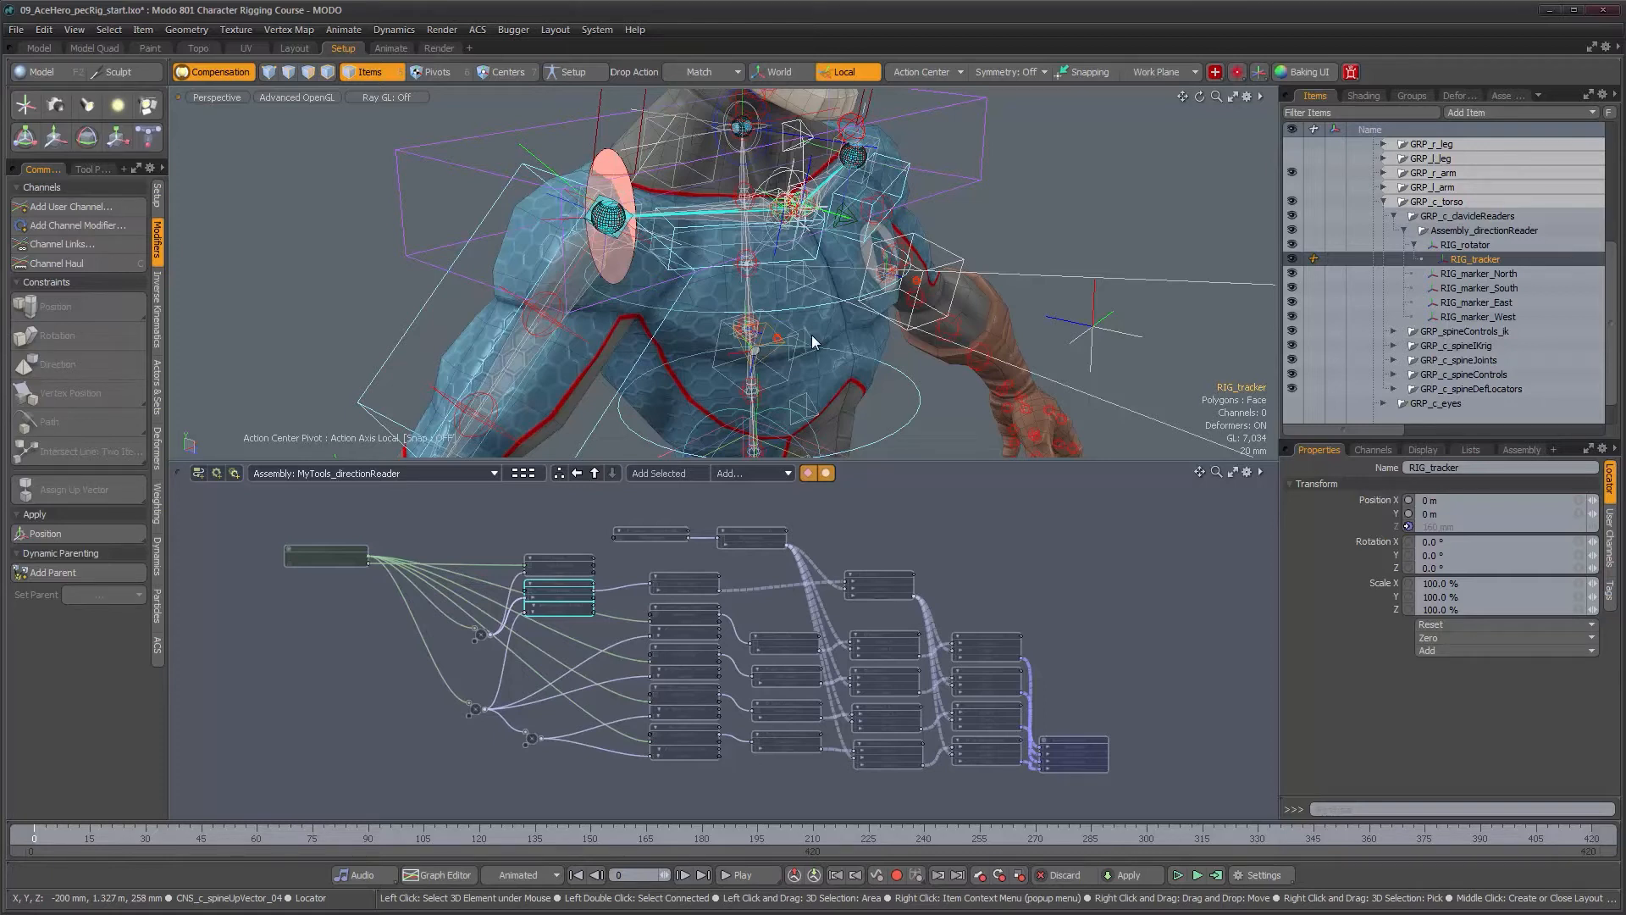
{"action": "right_click_drag", "start_coordinate": [591, 588], "coordinate": [698, 600], "text": "alt"}
{"action": "left_click_drag", "start_coordinate": [194, 516], "coordinate": [469, 584], "text": "alt"}
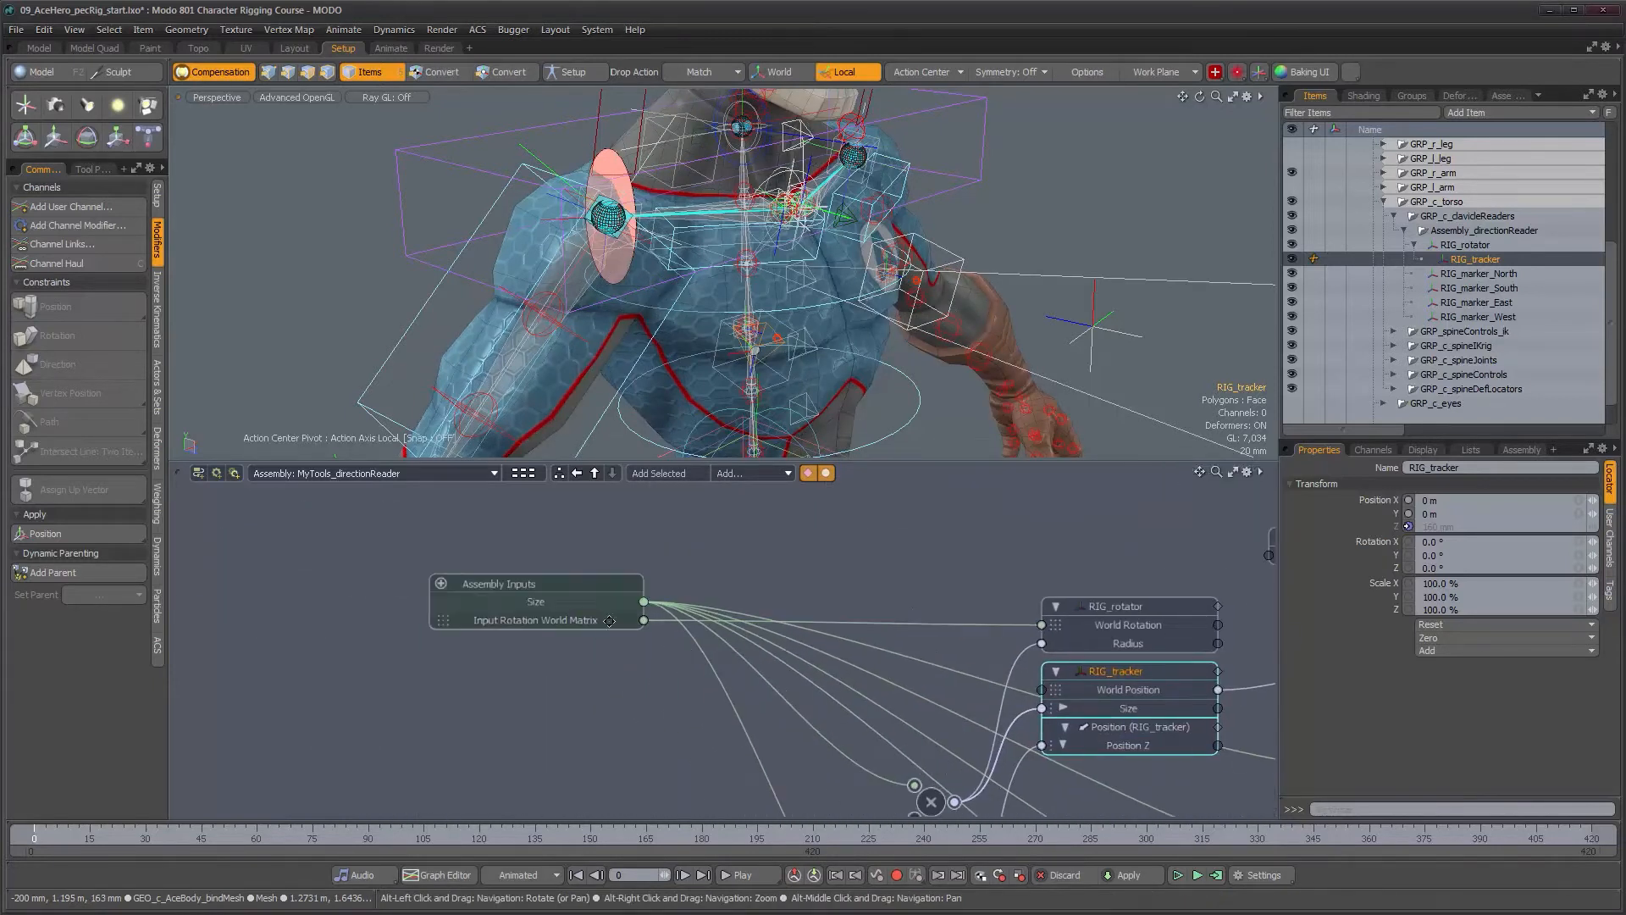
{"action": "right_click_drag", "start_coordinate": [504, 591], "coordinate": [548, 597], "text": "alt"}
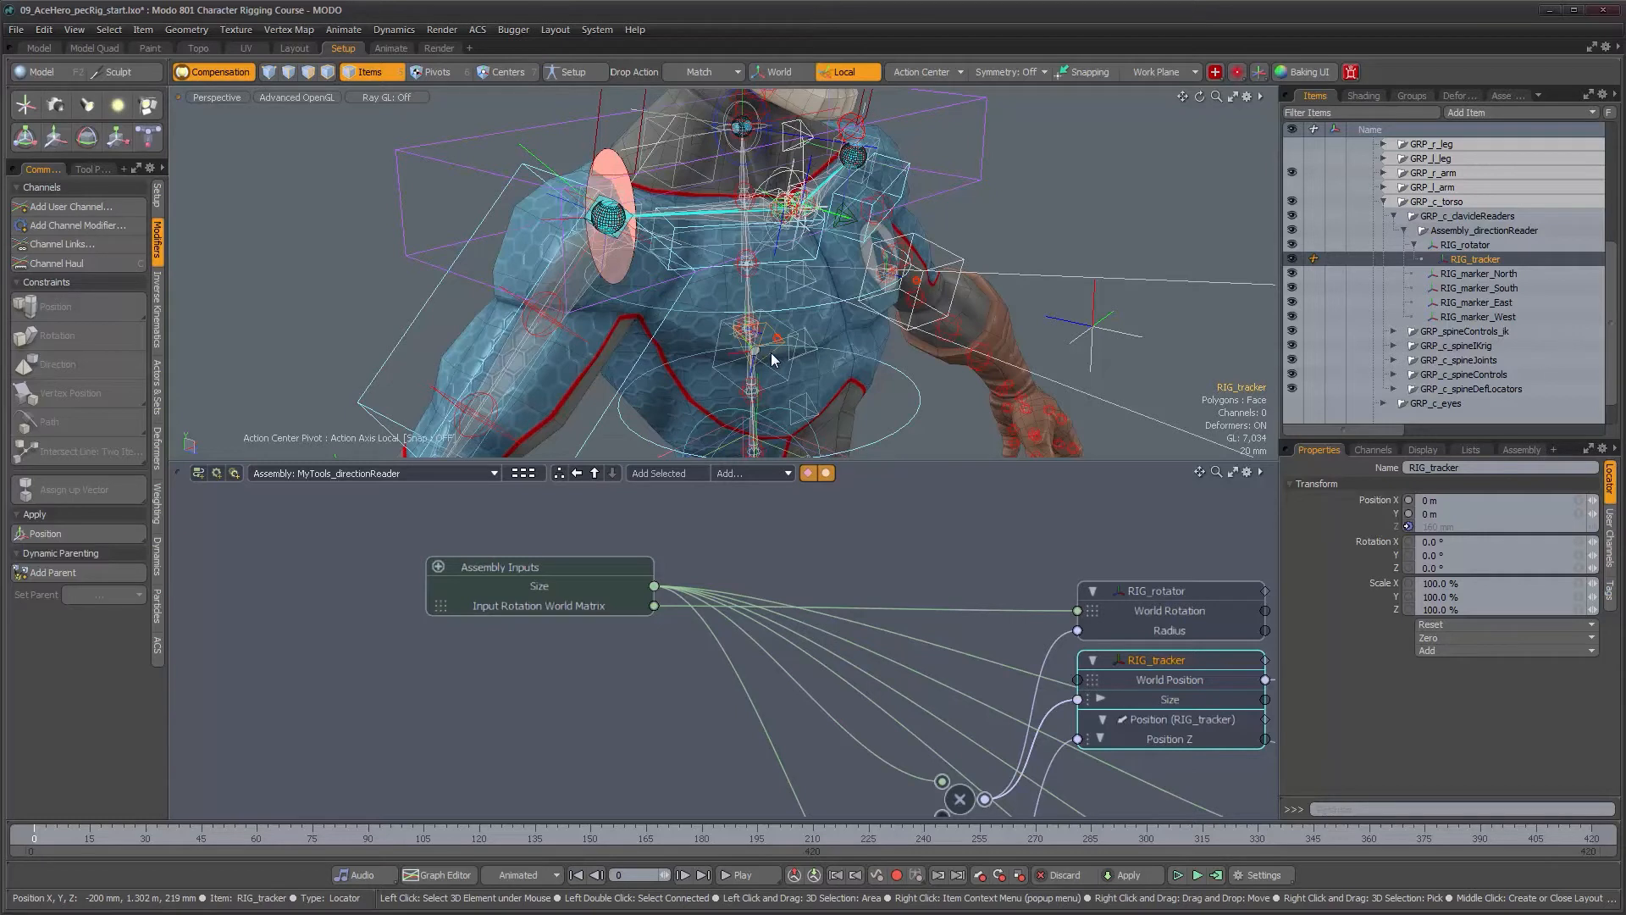
Start a new user channel on Assembly Inputs named Tracker Axis, with type Integer and mode Scalar.
{"action": "mouse_move", "coordinate": [772, 359]}
{"action": "left_mouse_down", "text": "alt"}
{"action": "mouse_move", "coordinate": [754, 349]}
{"action": "mouse_move", "coordinate": [776, 359]}
{"action": "left_mouse_up", "text": "alt"}
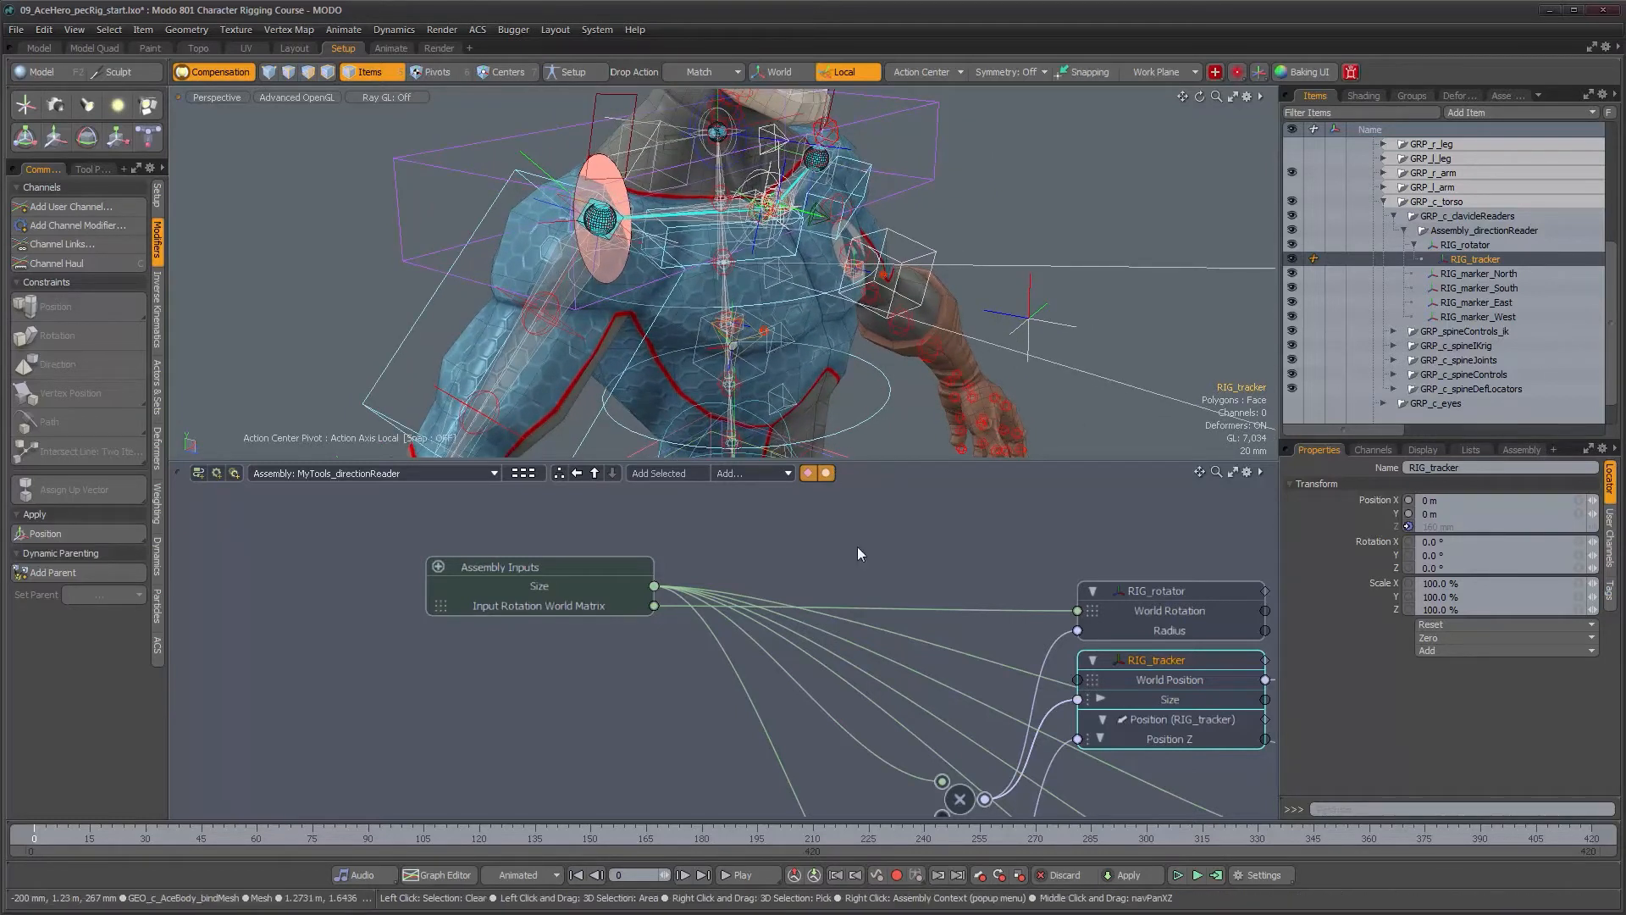
{"action": "left_click", "coordinate": [437, 567]}
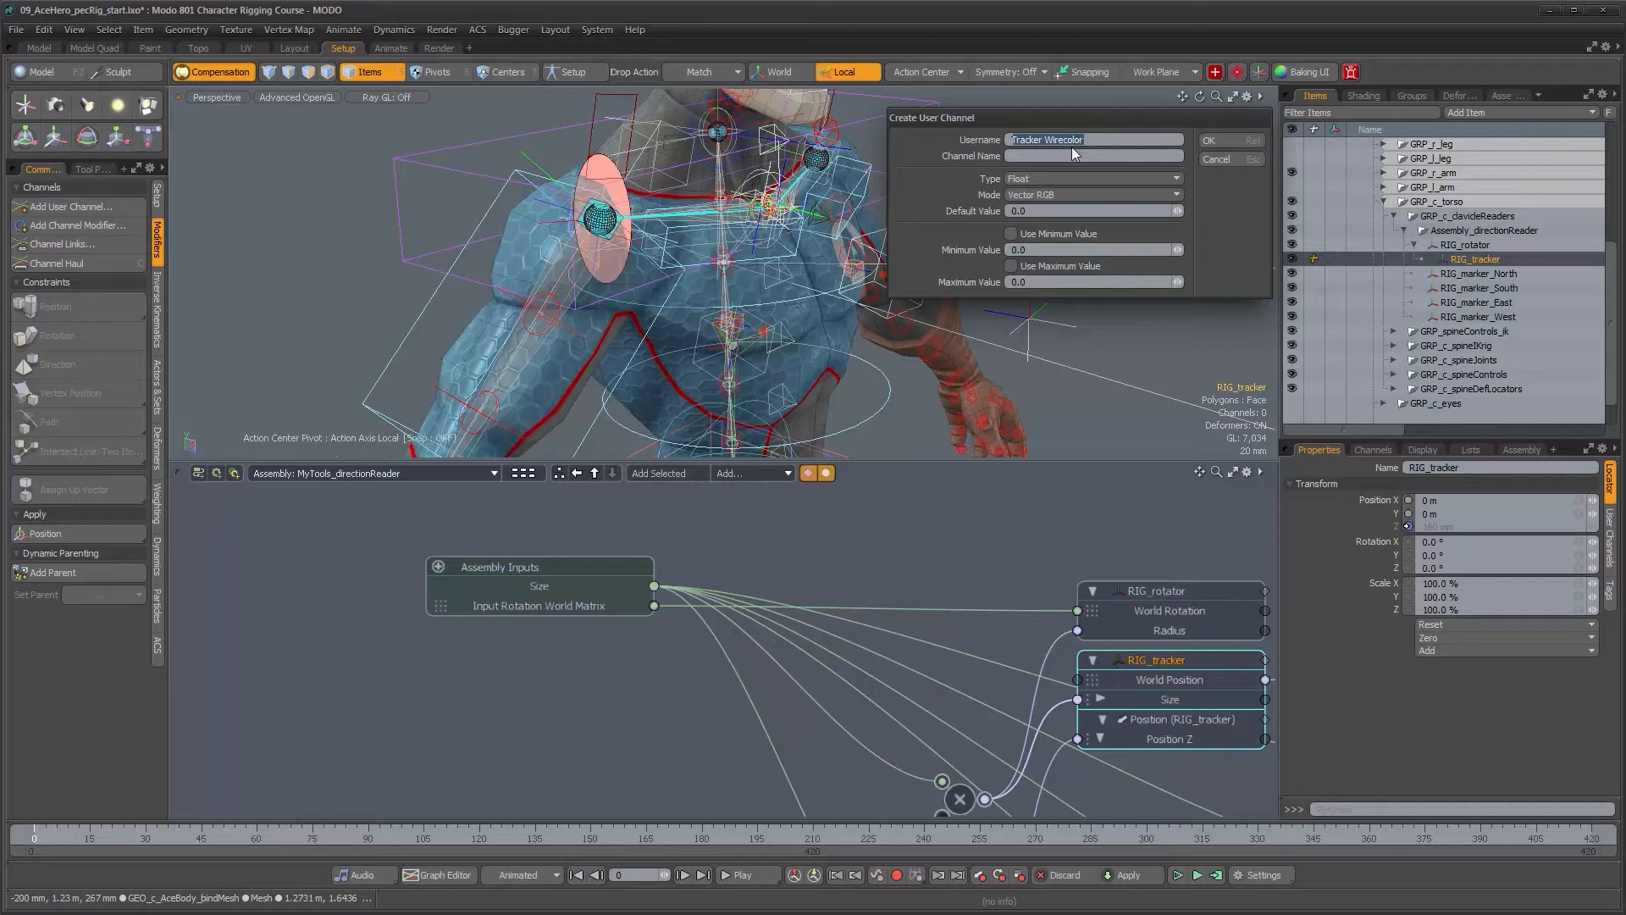
{"action": "type", "text": "Tracker"}
{"action": "key", "text": "Tab"}
{"action": "left_click", "coordinate": [1145, 178]}
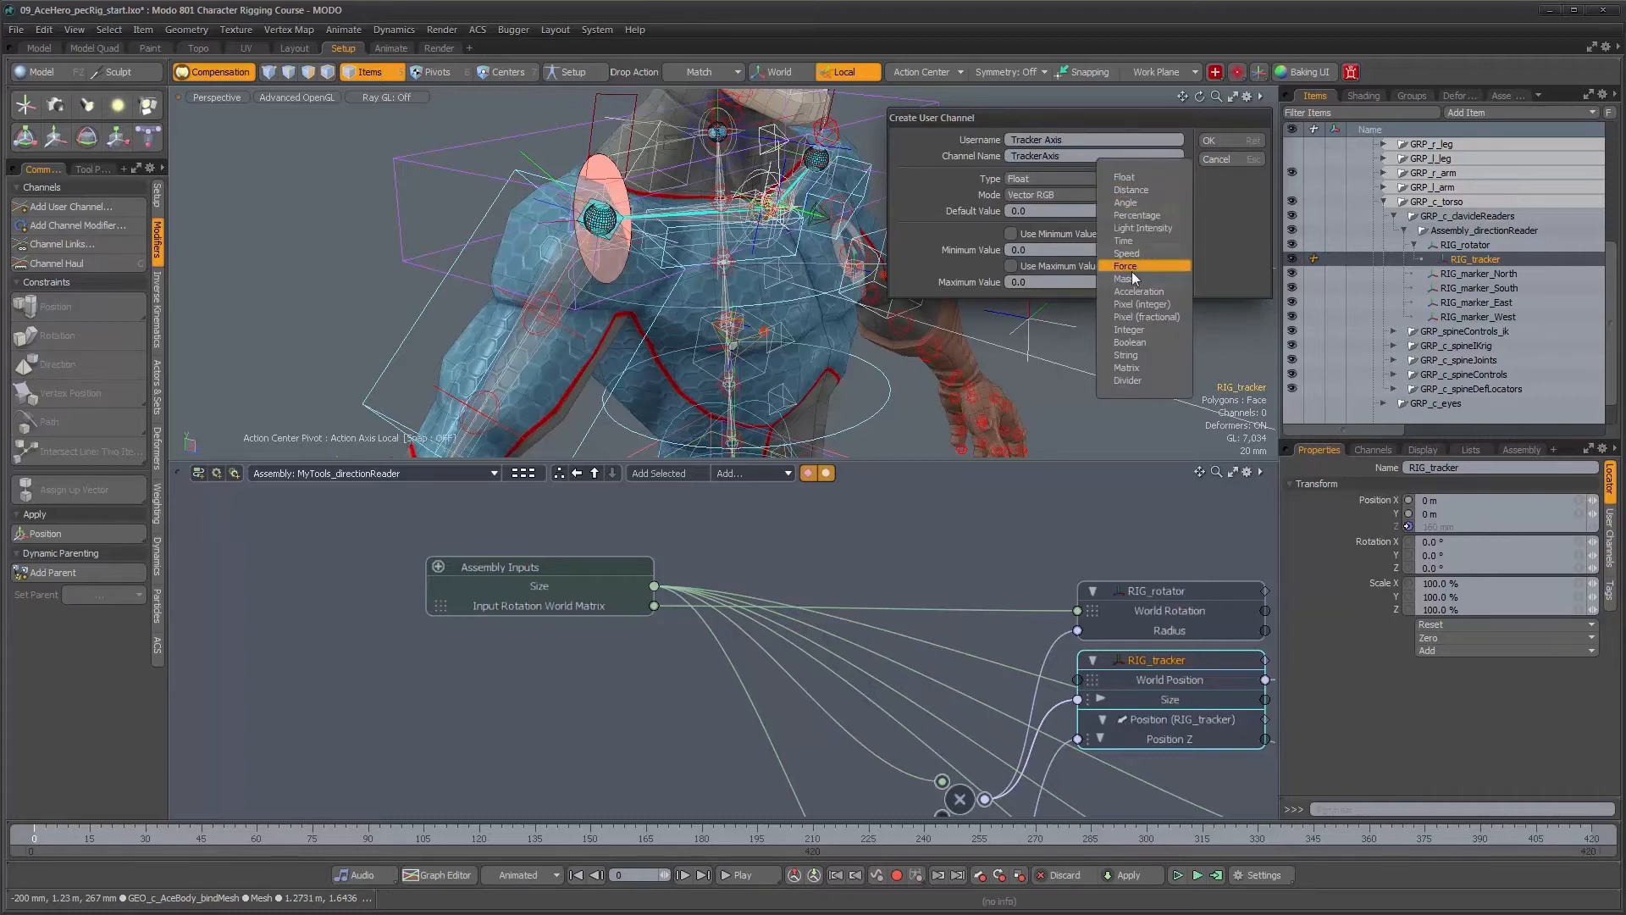
{"action": "left_click", "coordinate": [1136, 329]}
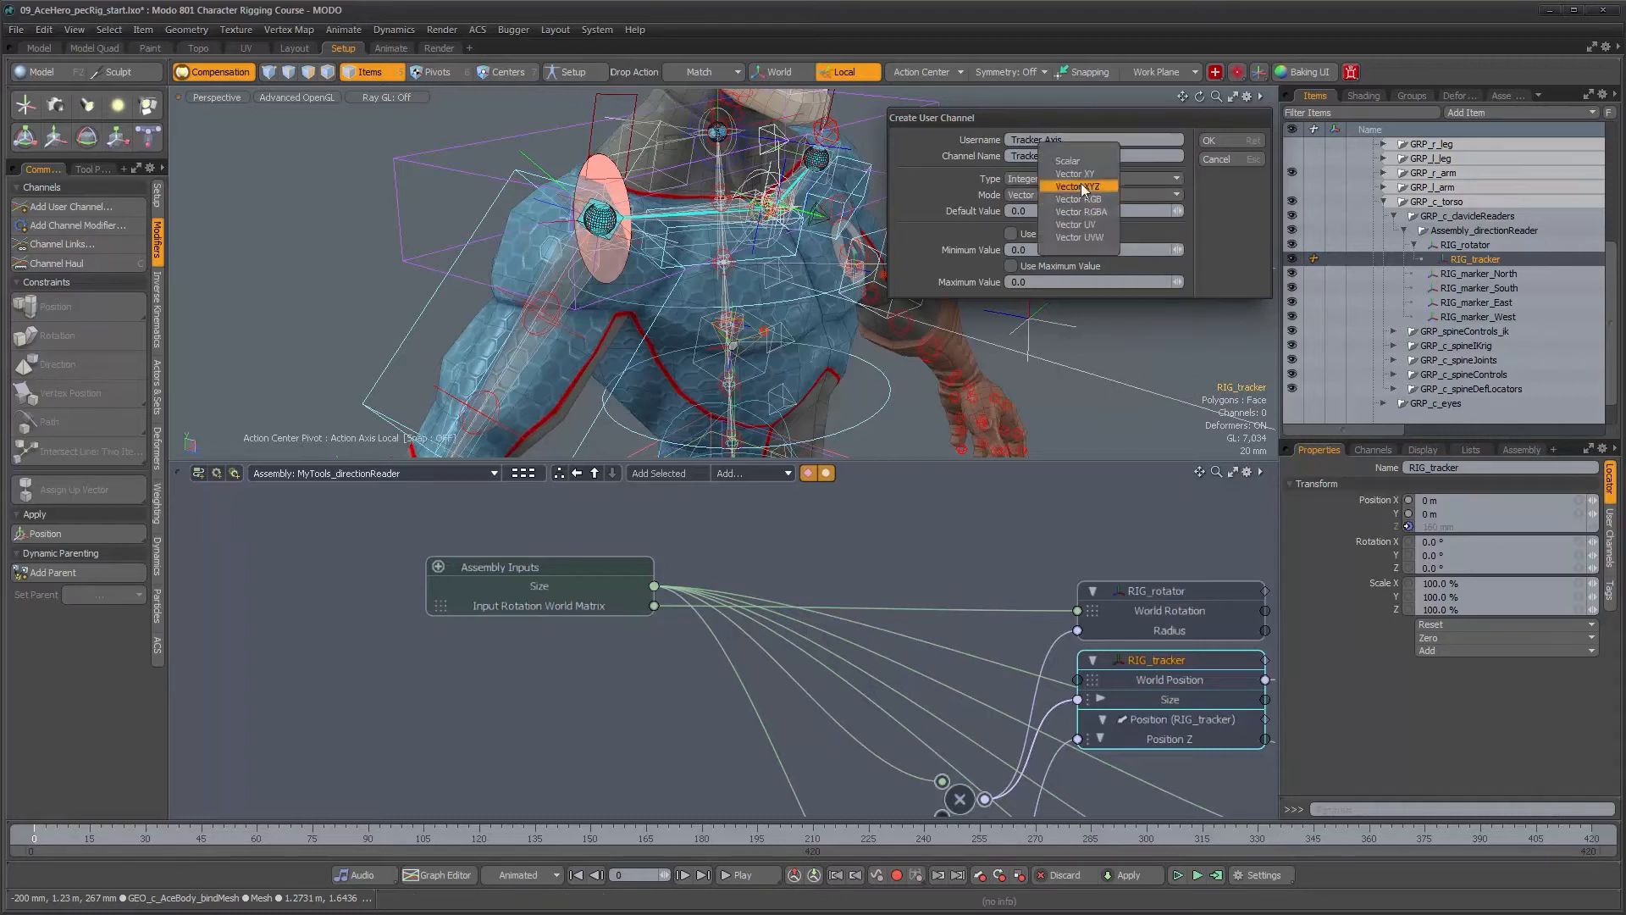
{"action": "left_click", "coordinate": [1077, 195]}
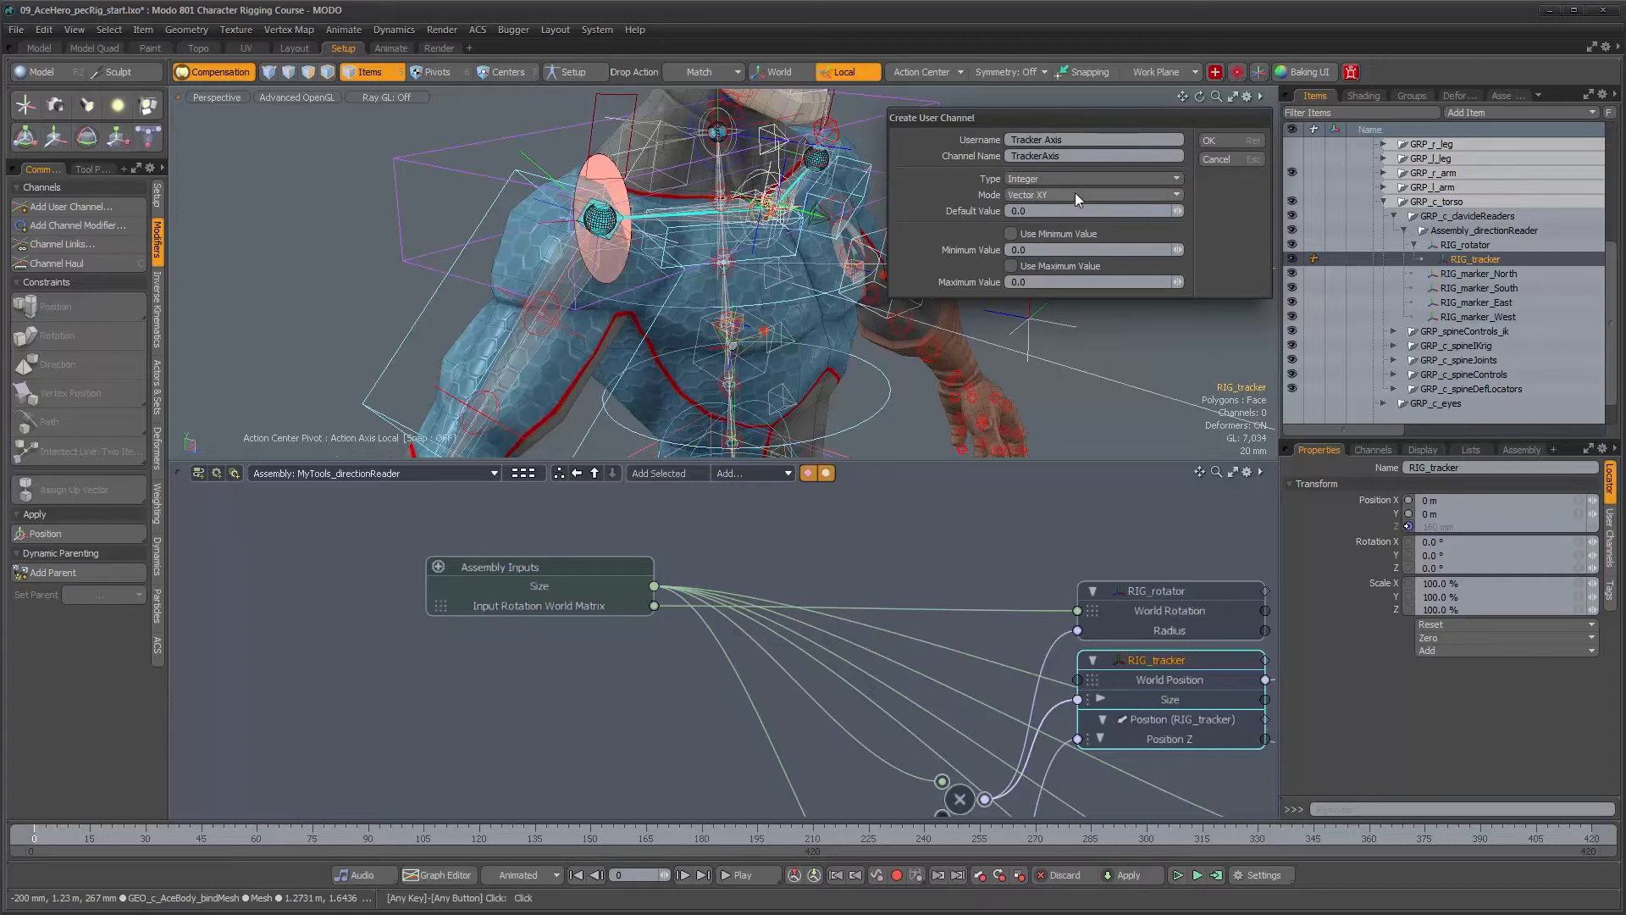
{"action": "left_click", "coordinate": [1072, 182]}
{"action": "left_click", "coordinate": [1106, 184]}
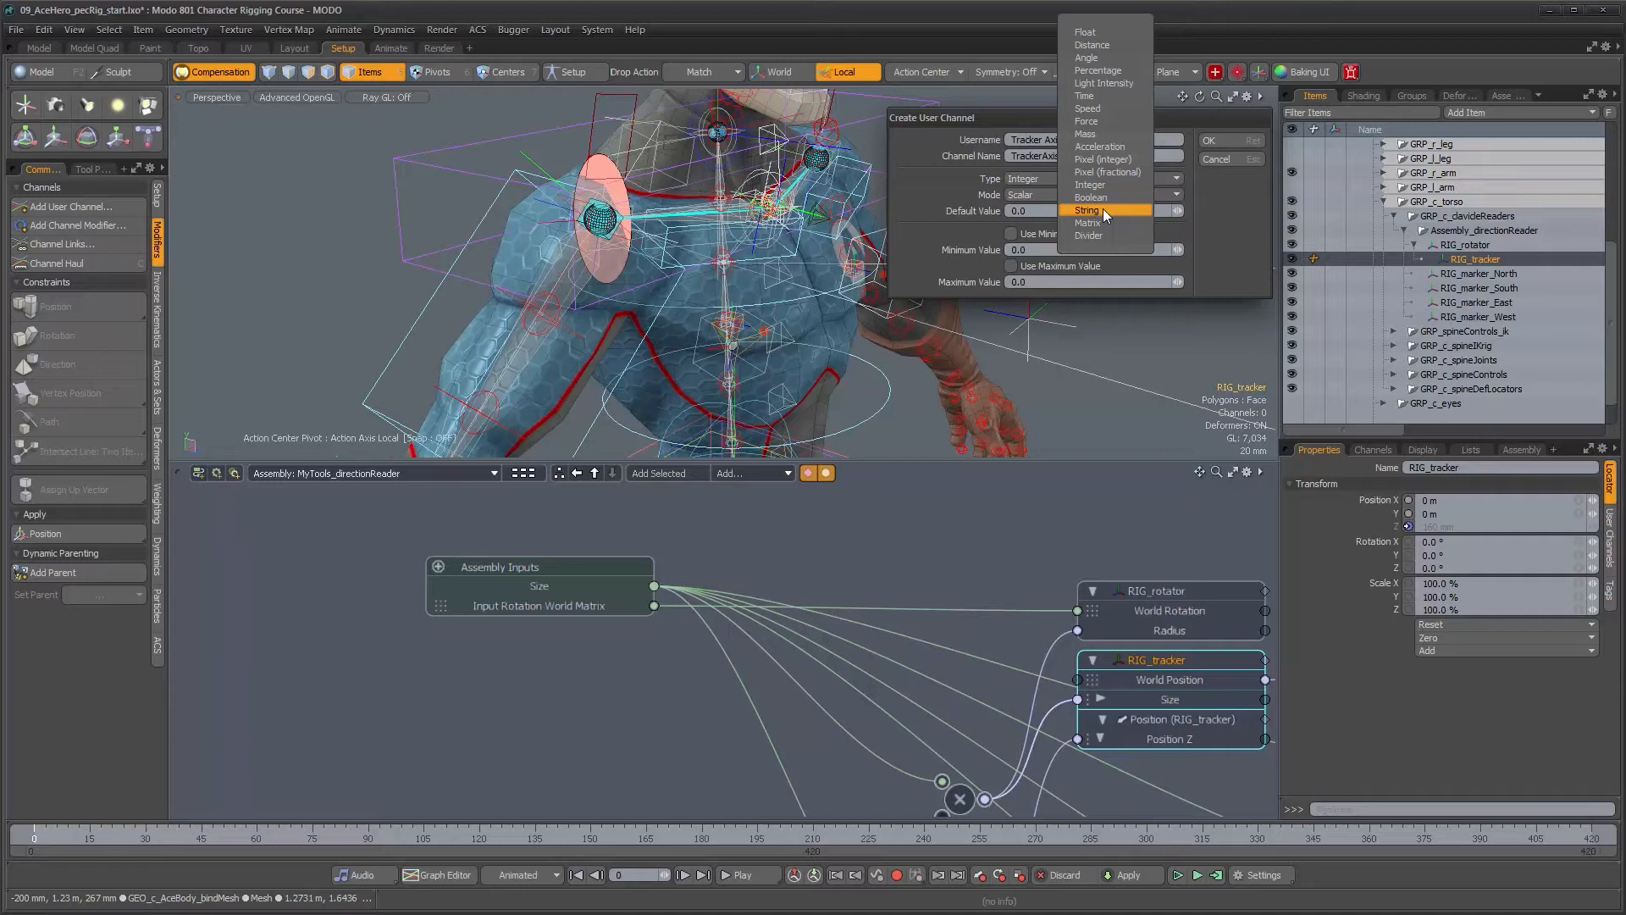
{"action": "left_click", "coordinate": [1119, 186]}
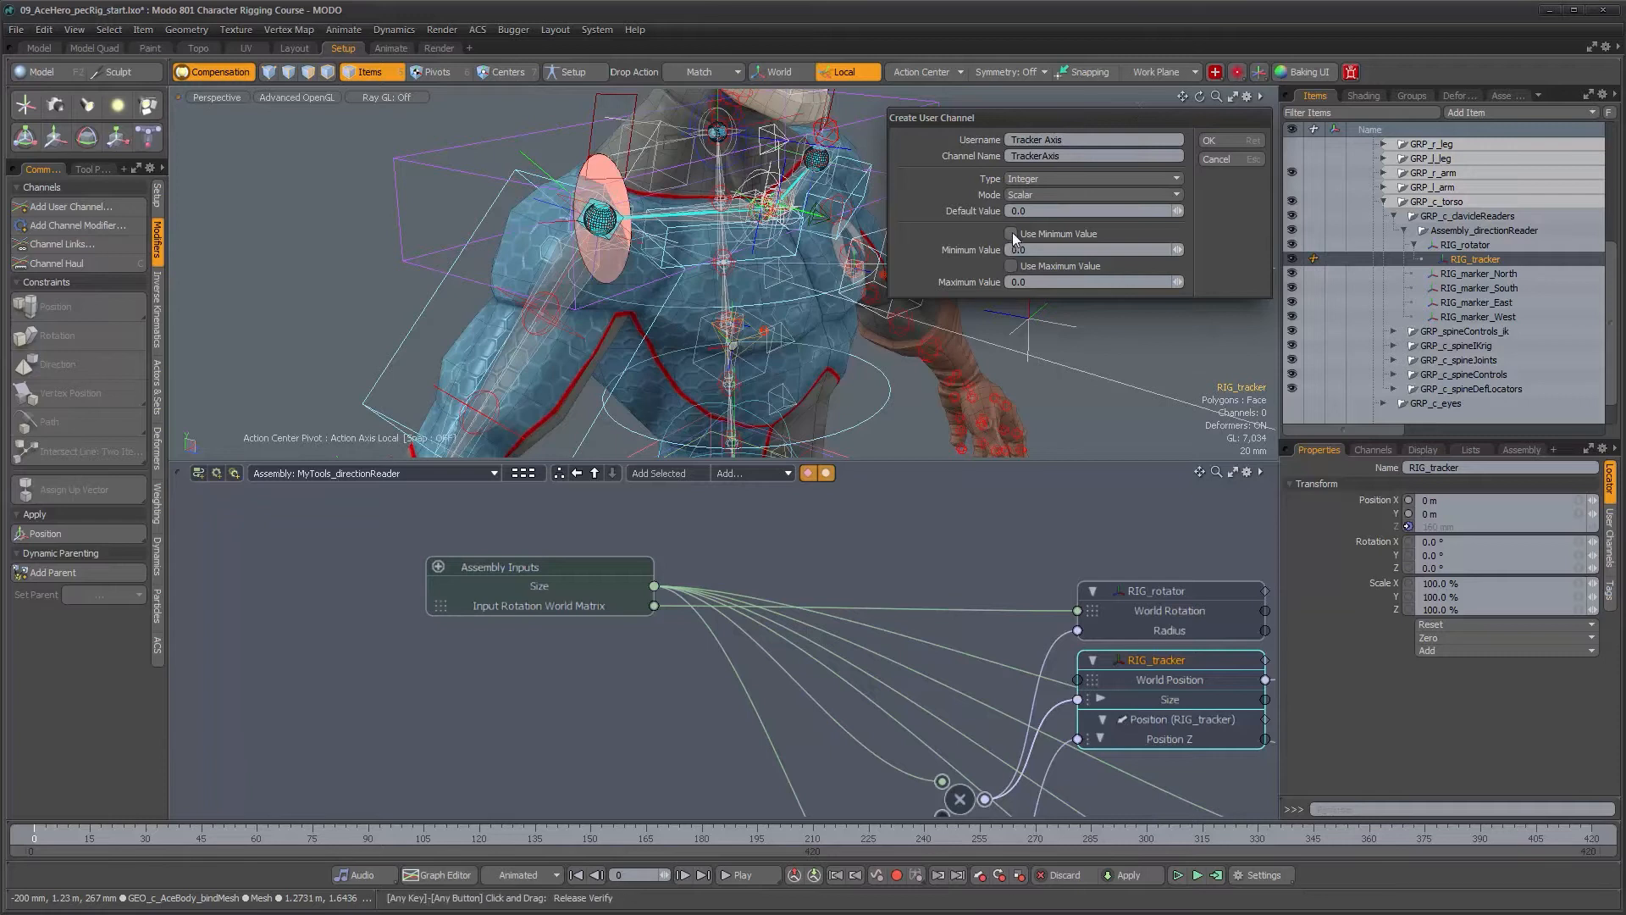
Give the Tracker Axis channel a default of 1, a minimum of 1 and a maximum of 3, and create it.
{"action": "left_click", "coordinate": [1033, 211]}
{"action": "type", "text": "1"}
{"action": "left_click", "coordinate": [1013, 234]}
{"action": "type", "text": "1"}
{"action": "left_click", "coordinate": [1010, 266]}
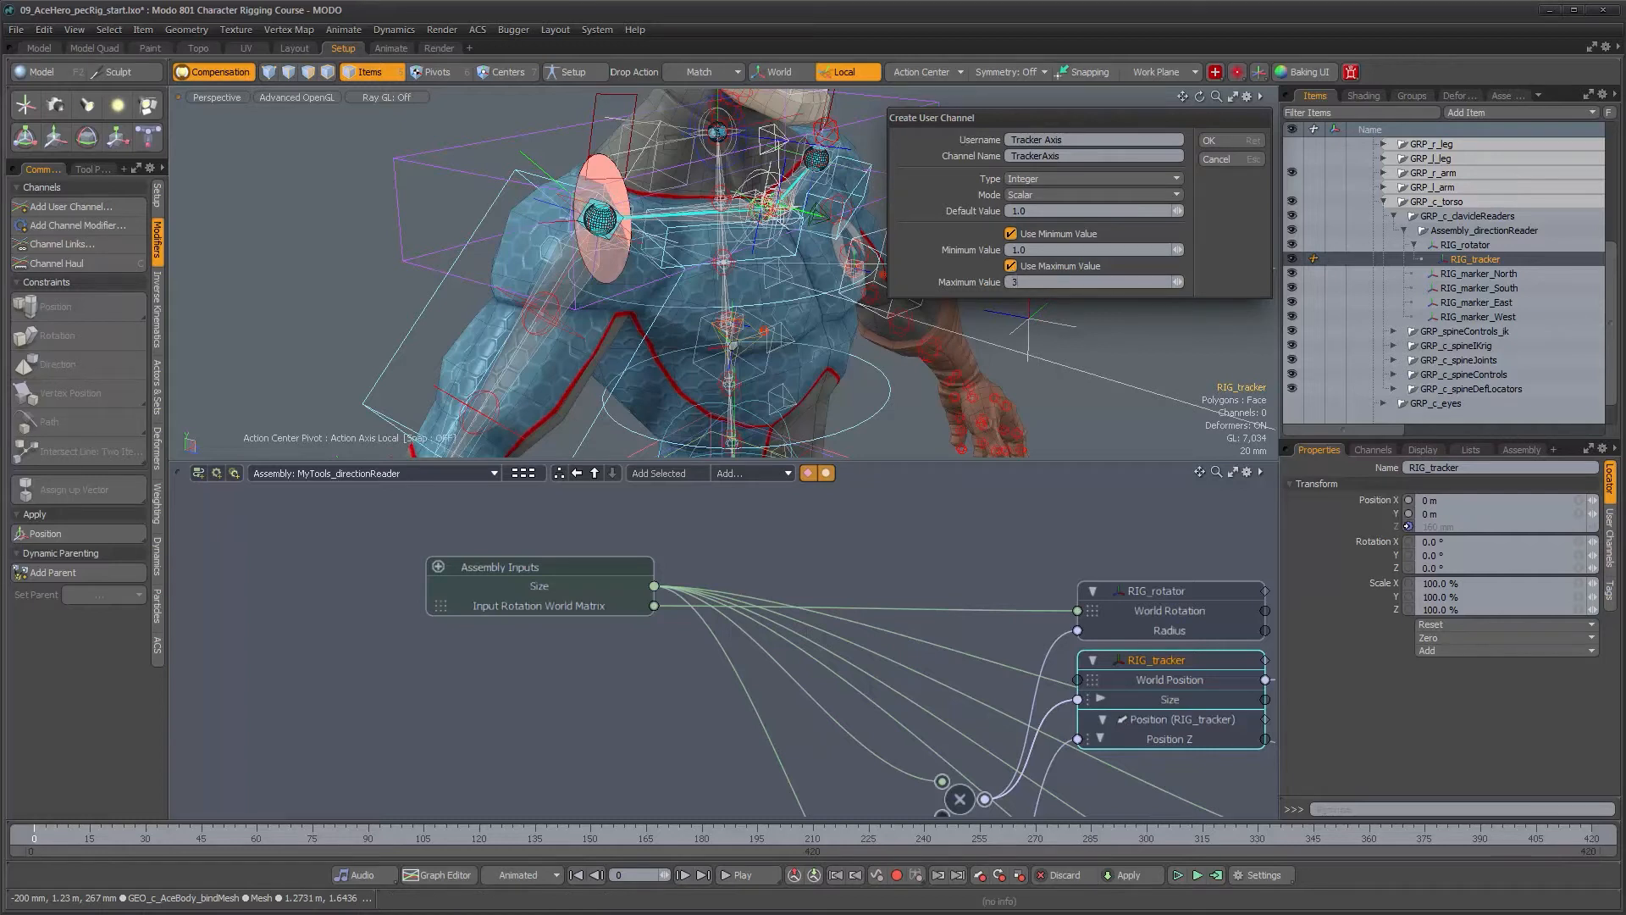
{"action": "left_click", "coordinate": [1219, 144]}
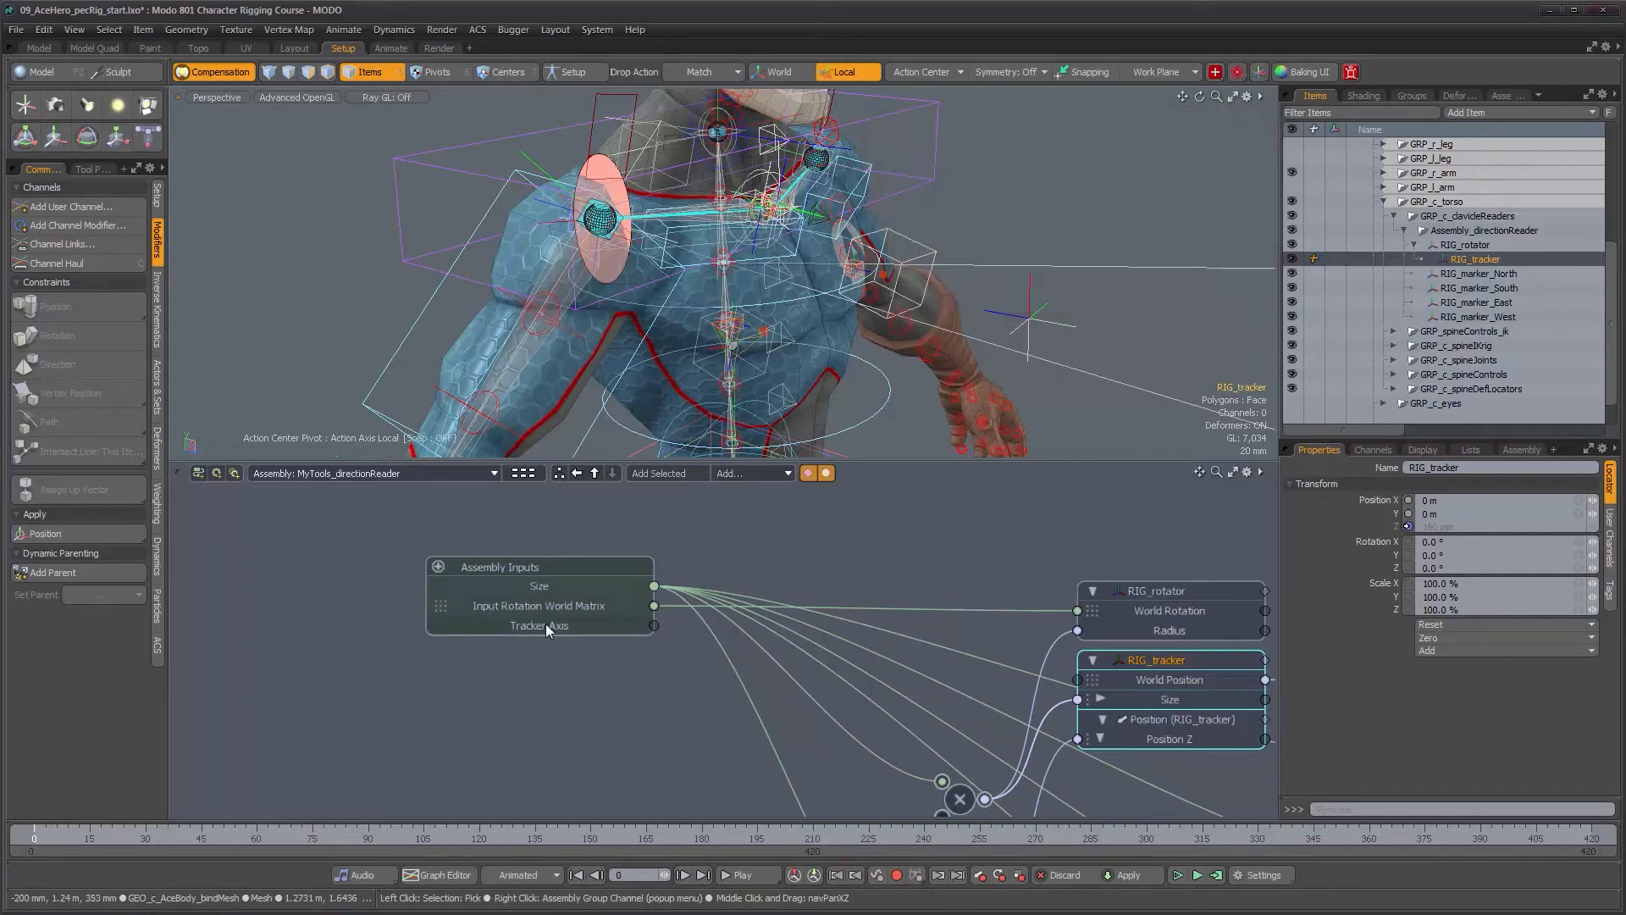
Add a Boolean user channel named Negative Direction to the Assembly Inputs node.
{"action": "left_click_drag", "start_coordinate": [659, 606], "coordinate": [613, 581], "text": "alt"}
{"action": "scroll", "coordinate": [653, 597], "scroll_direction": "down", "scroll_amount": 1}
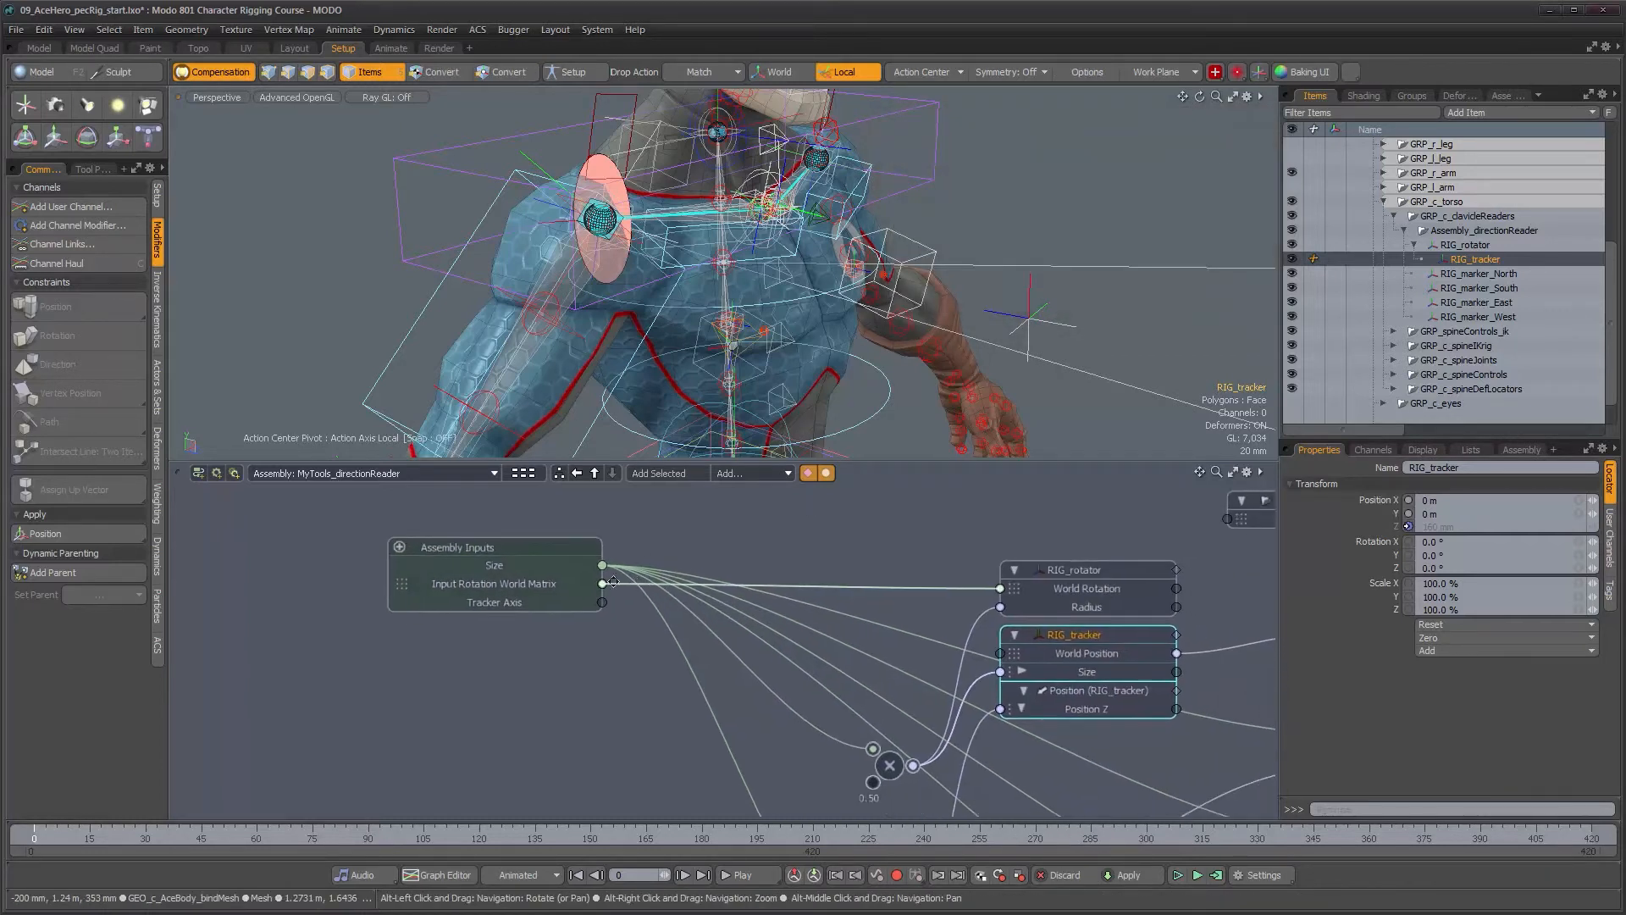
{"action": "left_click", "coordinate": [399, 546]}
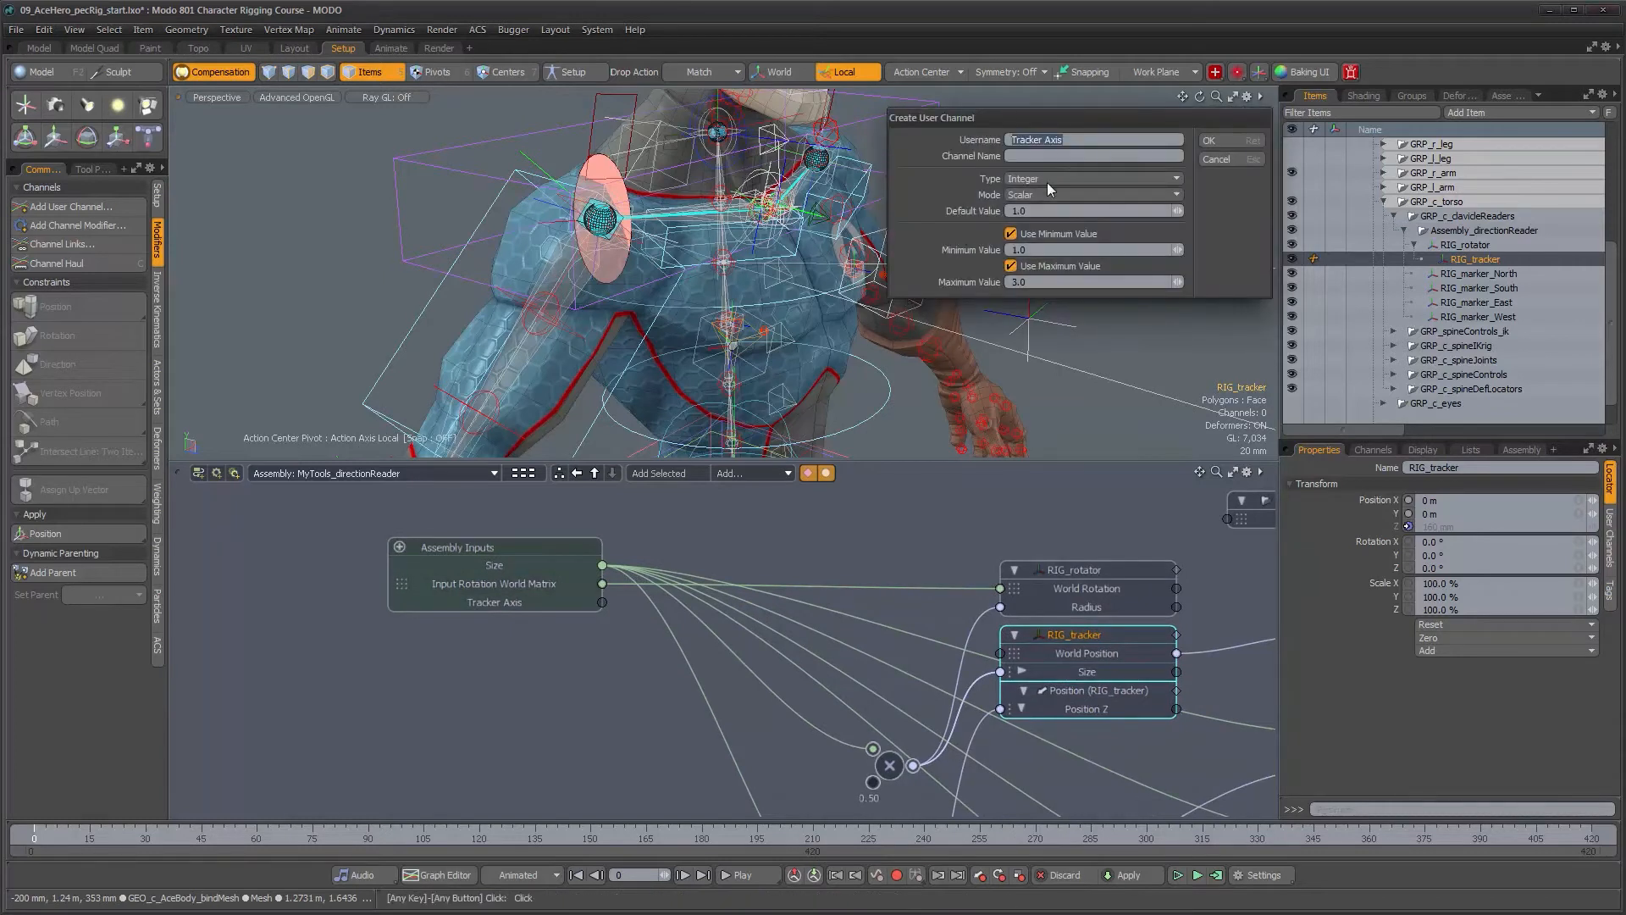
{"action": "type", "text": "Negative Direction"}
{"action": "key", "text": "Tab"}
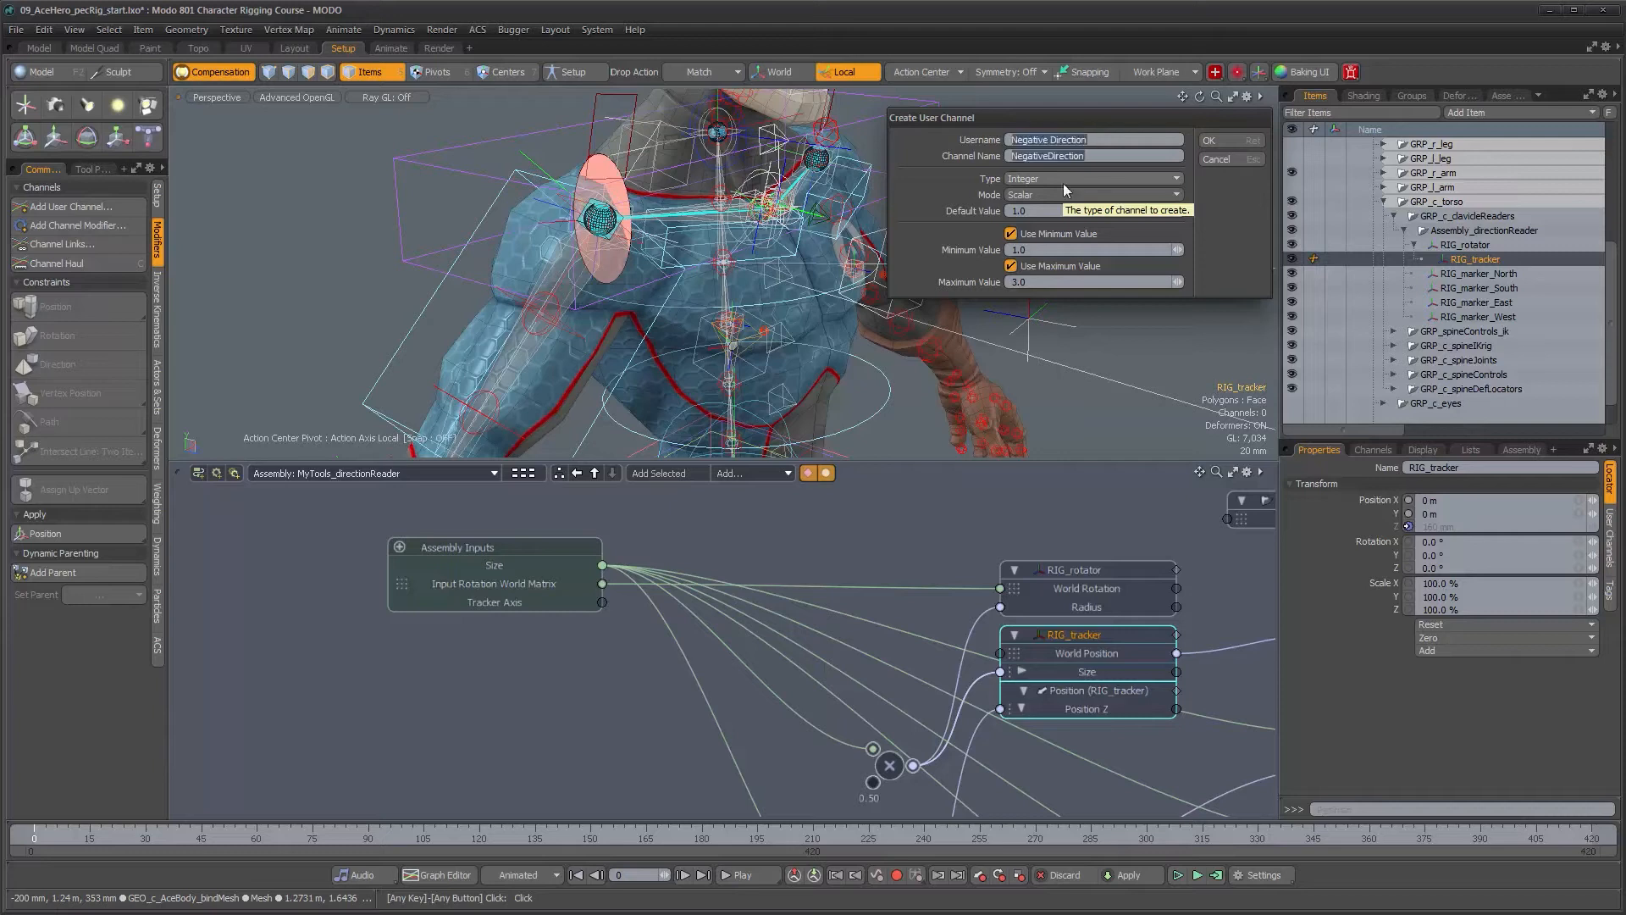
{"action": "left_click", "coordinate": [1084, 178]}
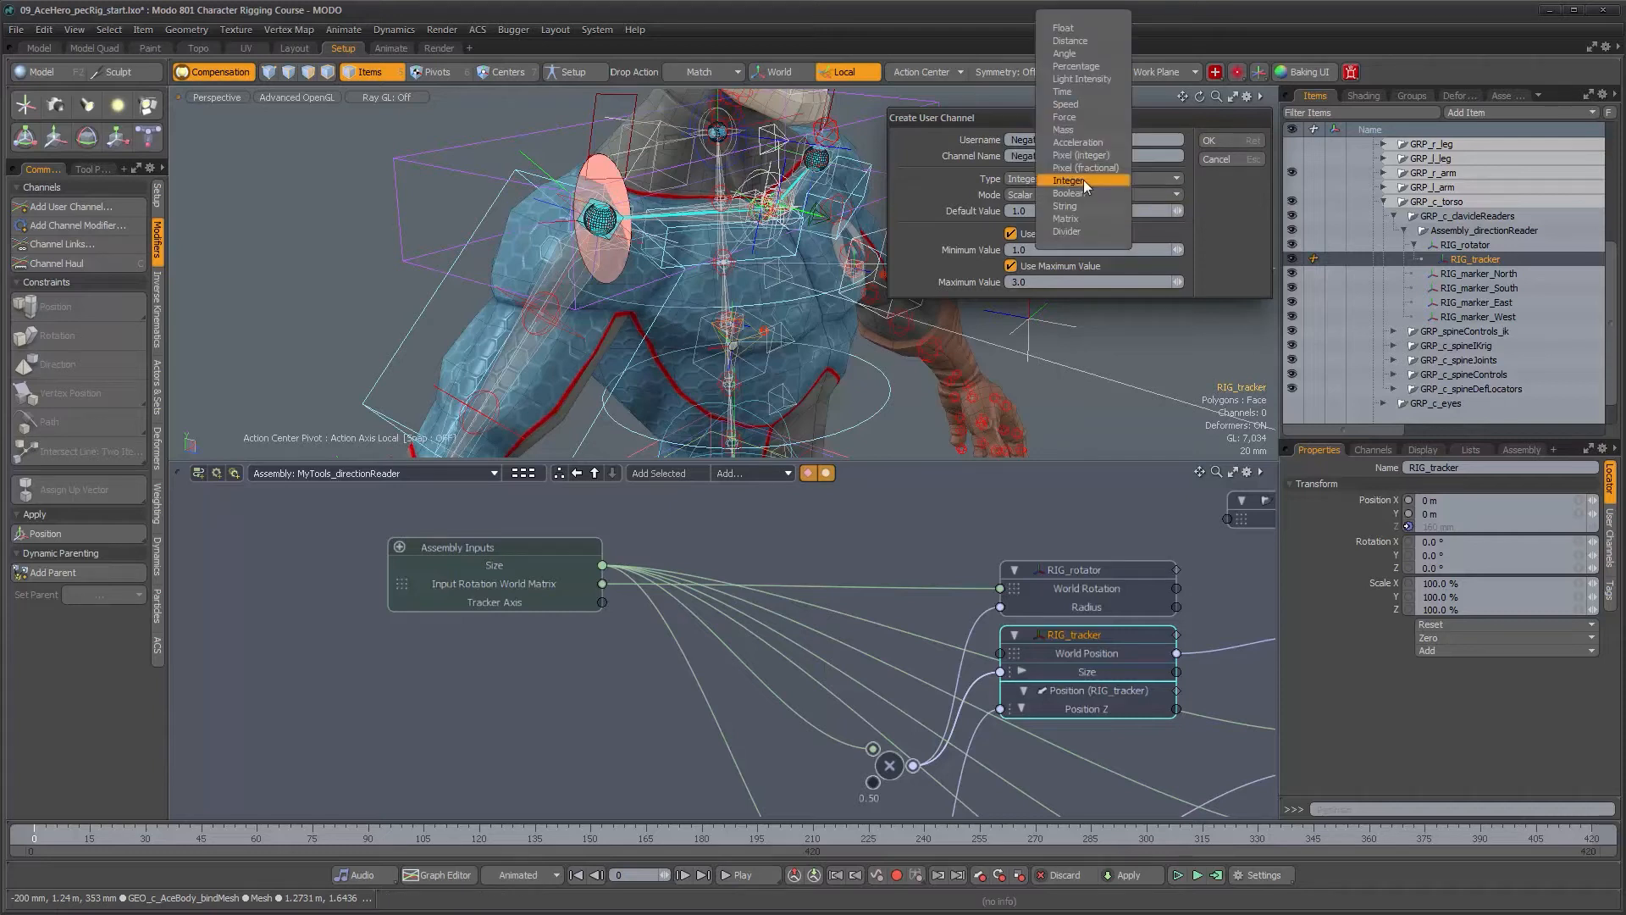
{"action": "left_click", "coordinate": [1086, 194]}
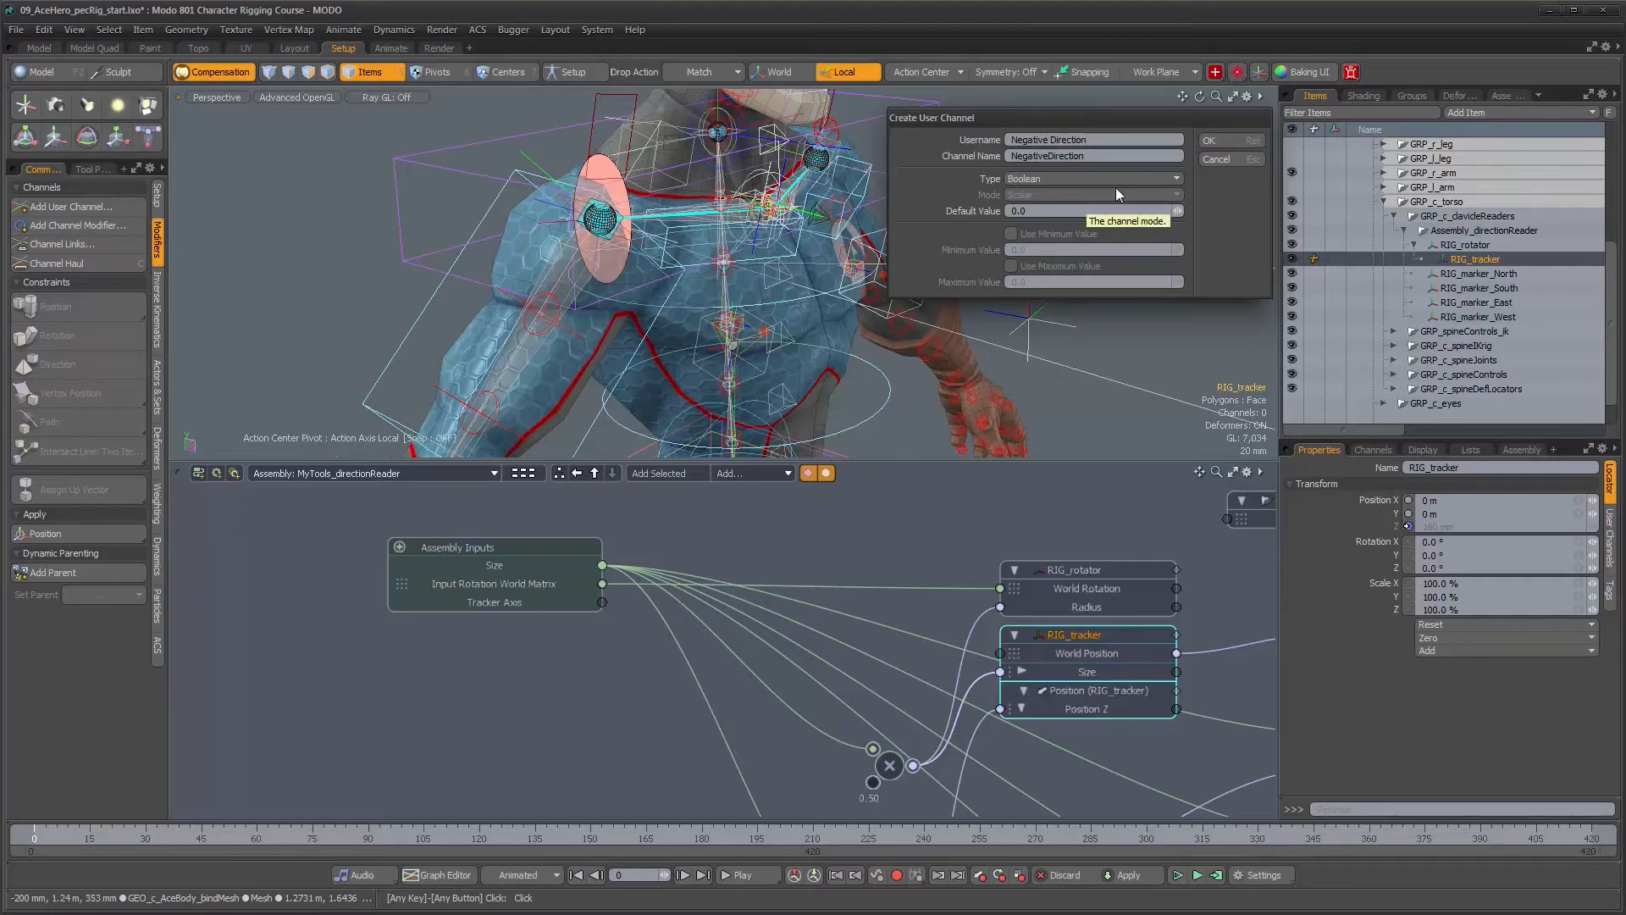
{"action": "left_click", "coordinate": [1217, 145]}
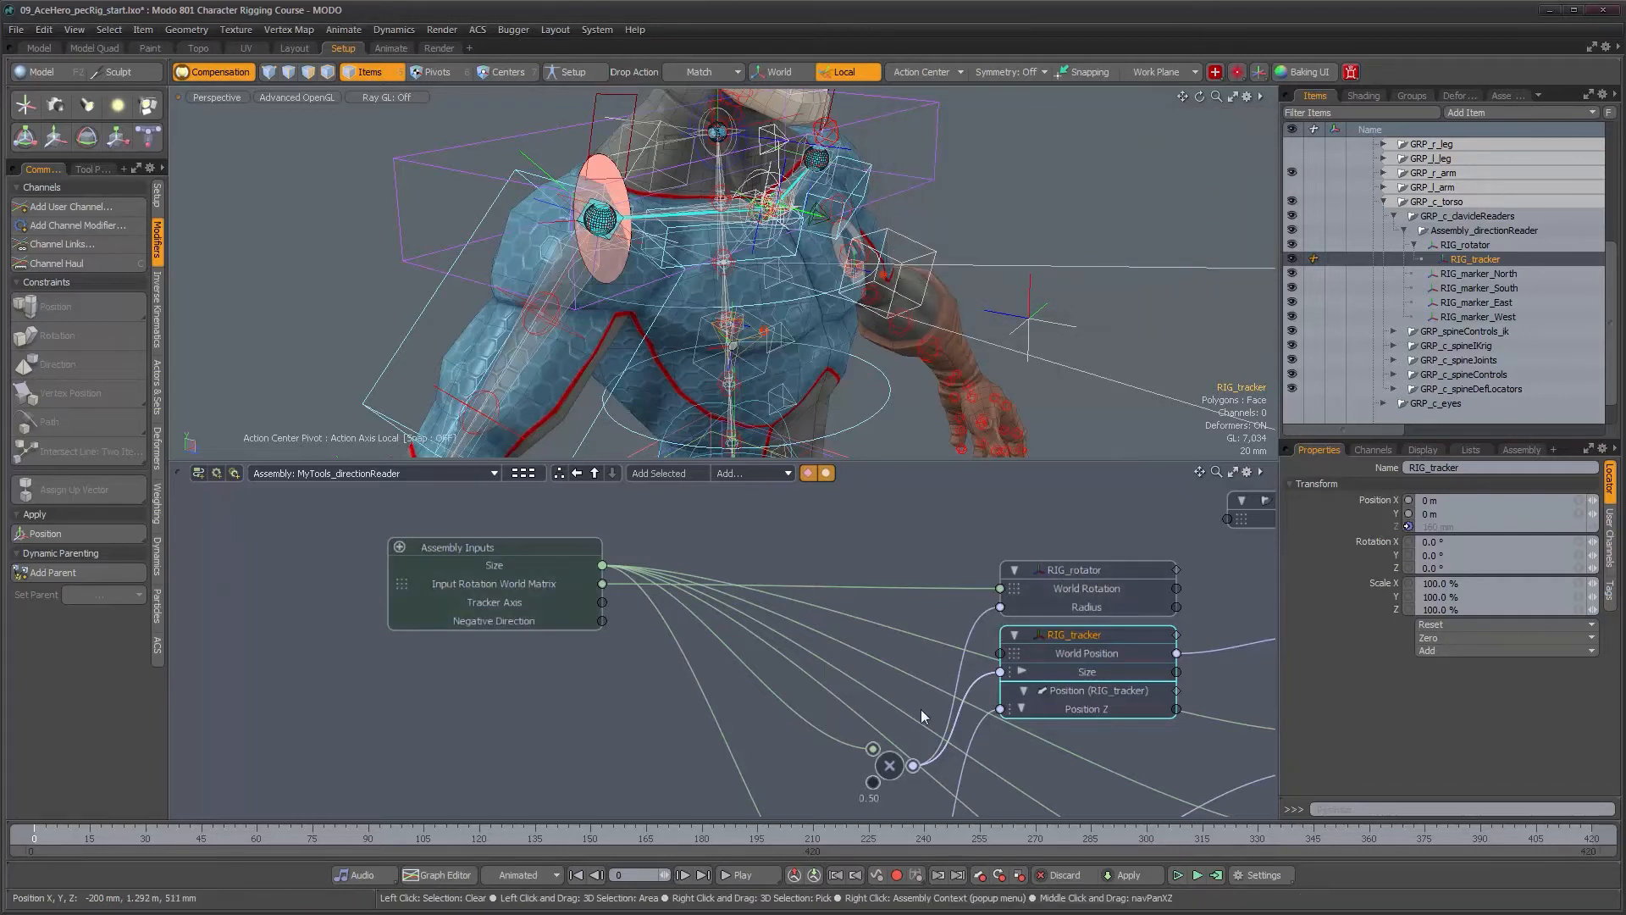
Move the Assembly Inputs node further away from the rig nodes to make room in the graph.
{"action": "scroll", "coordinate": [873, 678], "scroll_direction": "down", "scroll_amount": 3}
{"action": "middle_click_drag", "start_coordinate": [870, 667], "coordinate": [754, 636]}
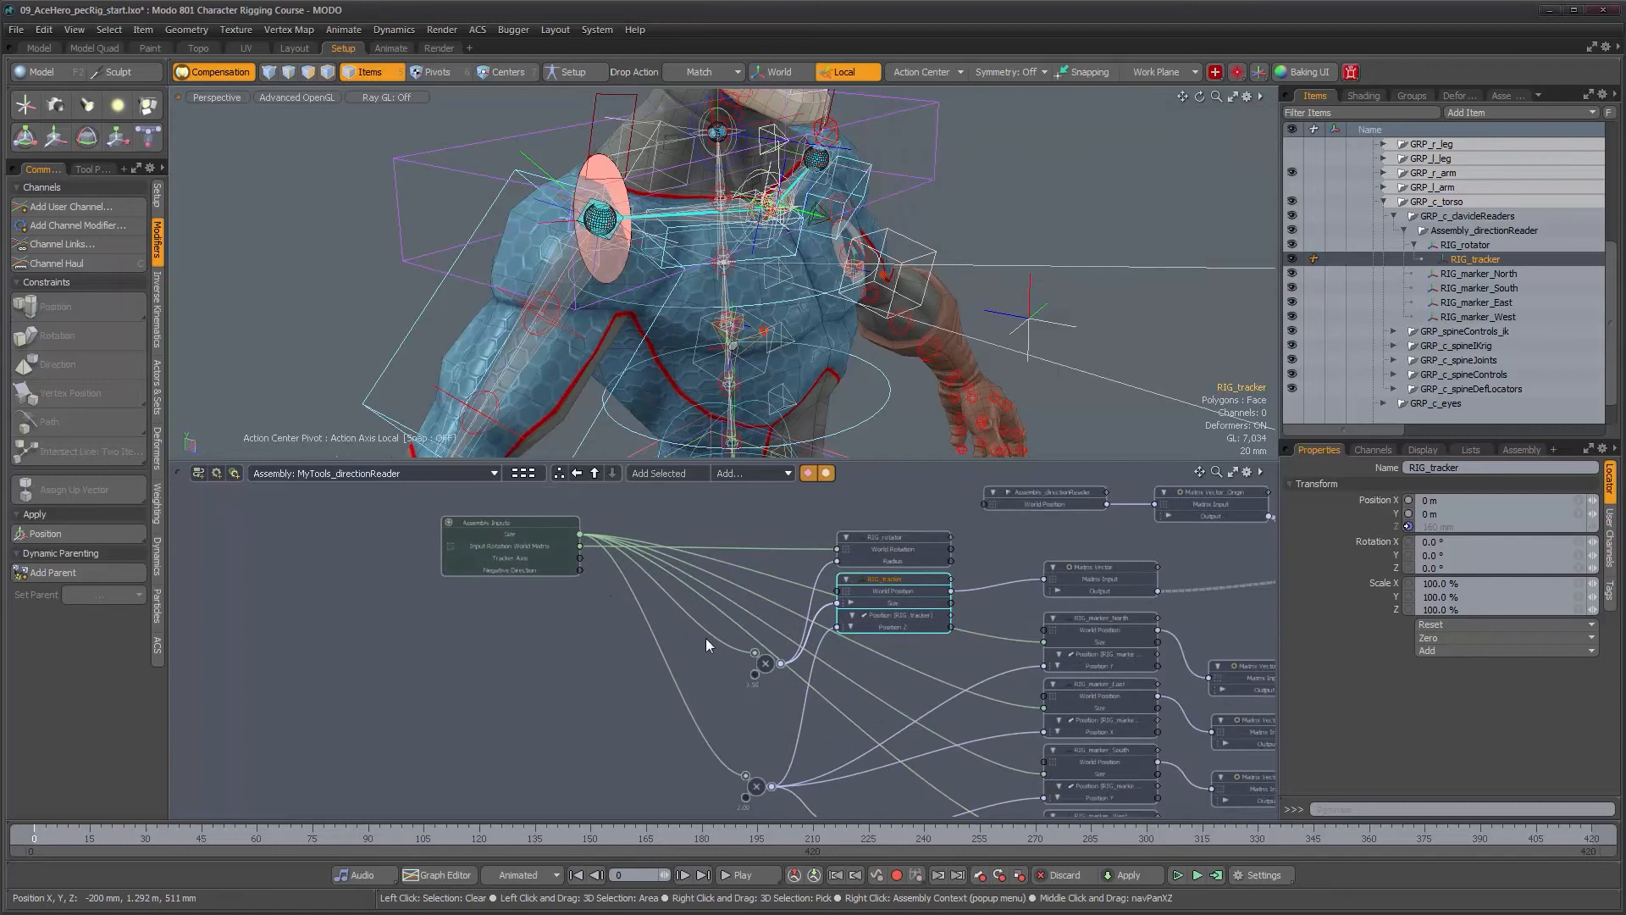
{"action": "middle_click_drag", "start_coordinate": [506, 523], "coordinate": [353, 545]}
{"action": "left_click_drag", "start_coordinate": [353, 545], "coordinate": [299, 545]}
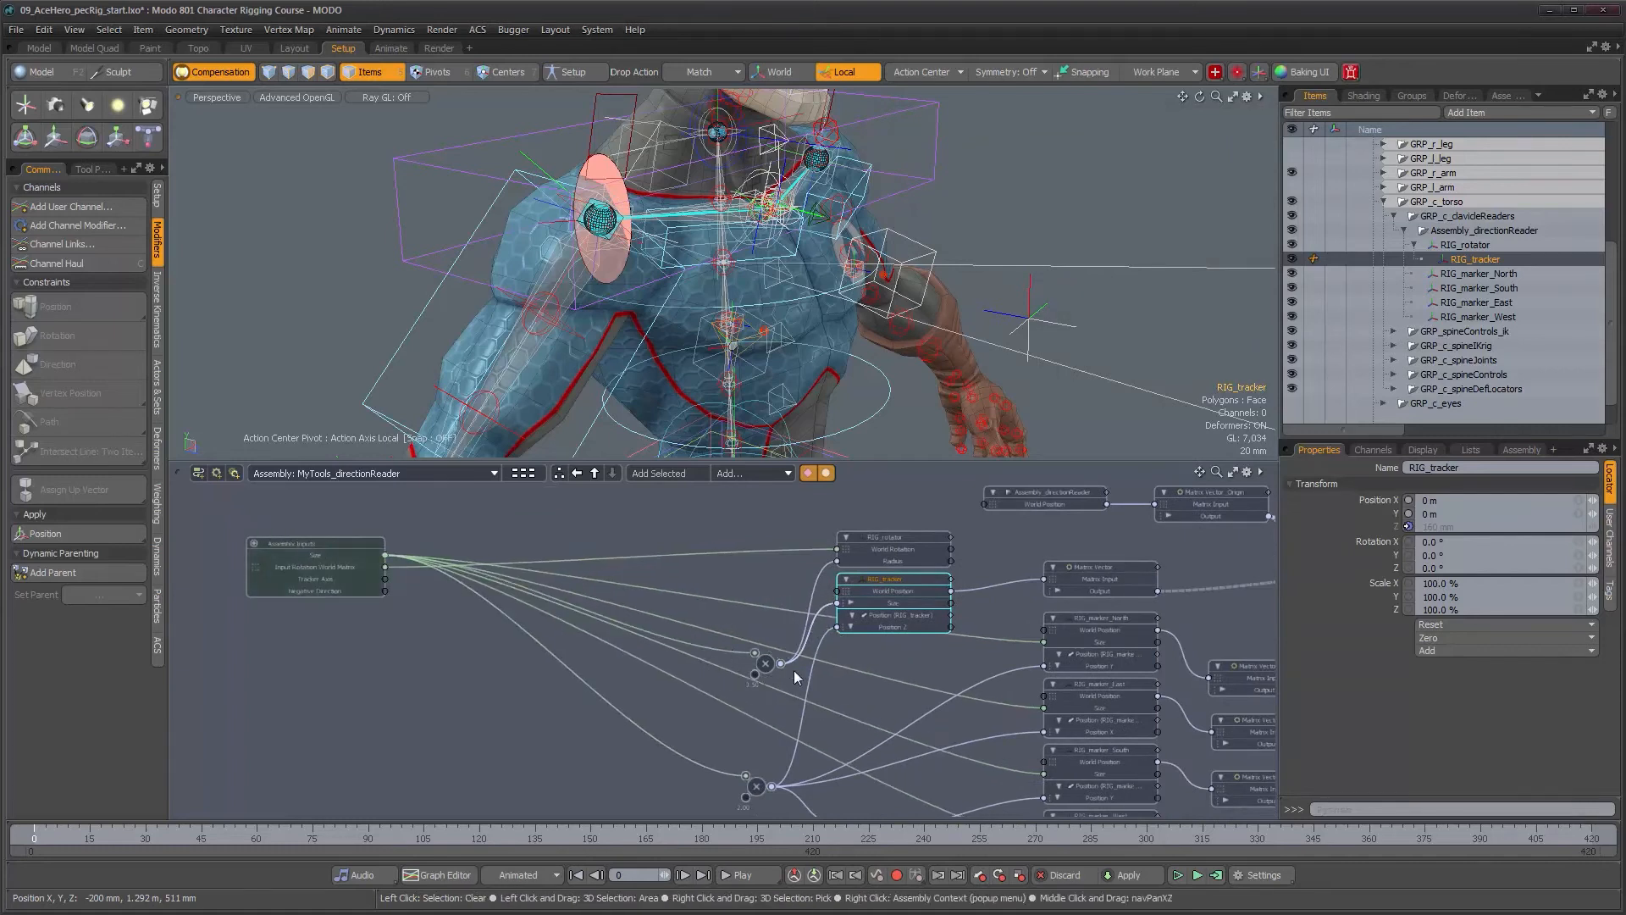
Move the multiply node that feeds the marker positions and RIG_tracker's Position Z to just below Assembly Inputs.
{"action": "scroll", "coordinate": [855, 653], "scroll_direction": "up", "scroll_amount": 1}
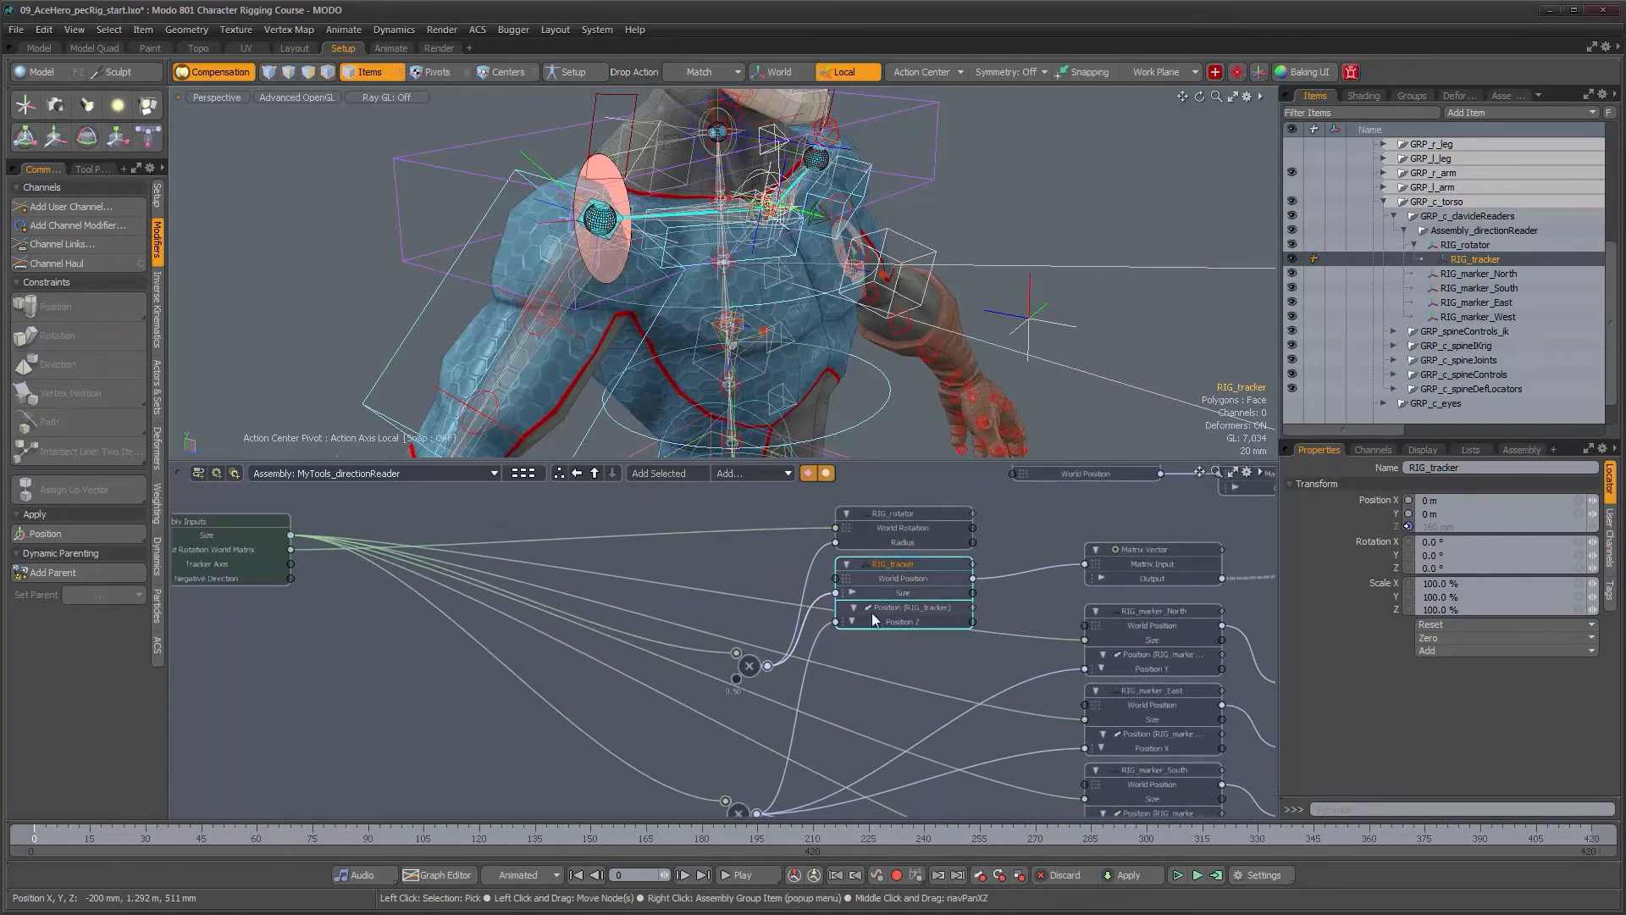
{"action": "left_click_drag", "start_coordinate": [859, 681], "coordinate": [857, 646], "text": "alt"}
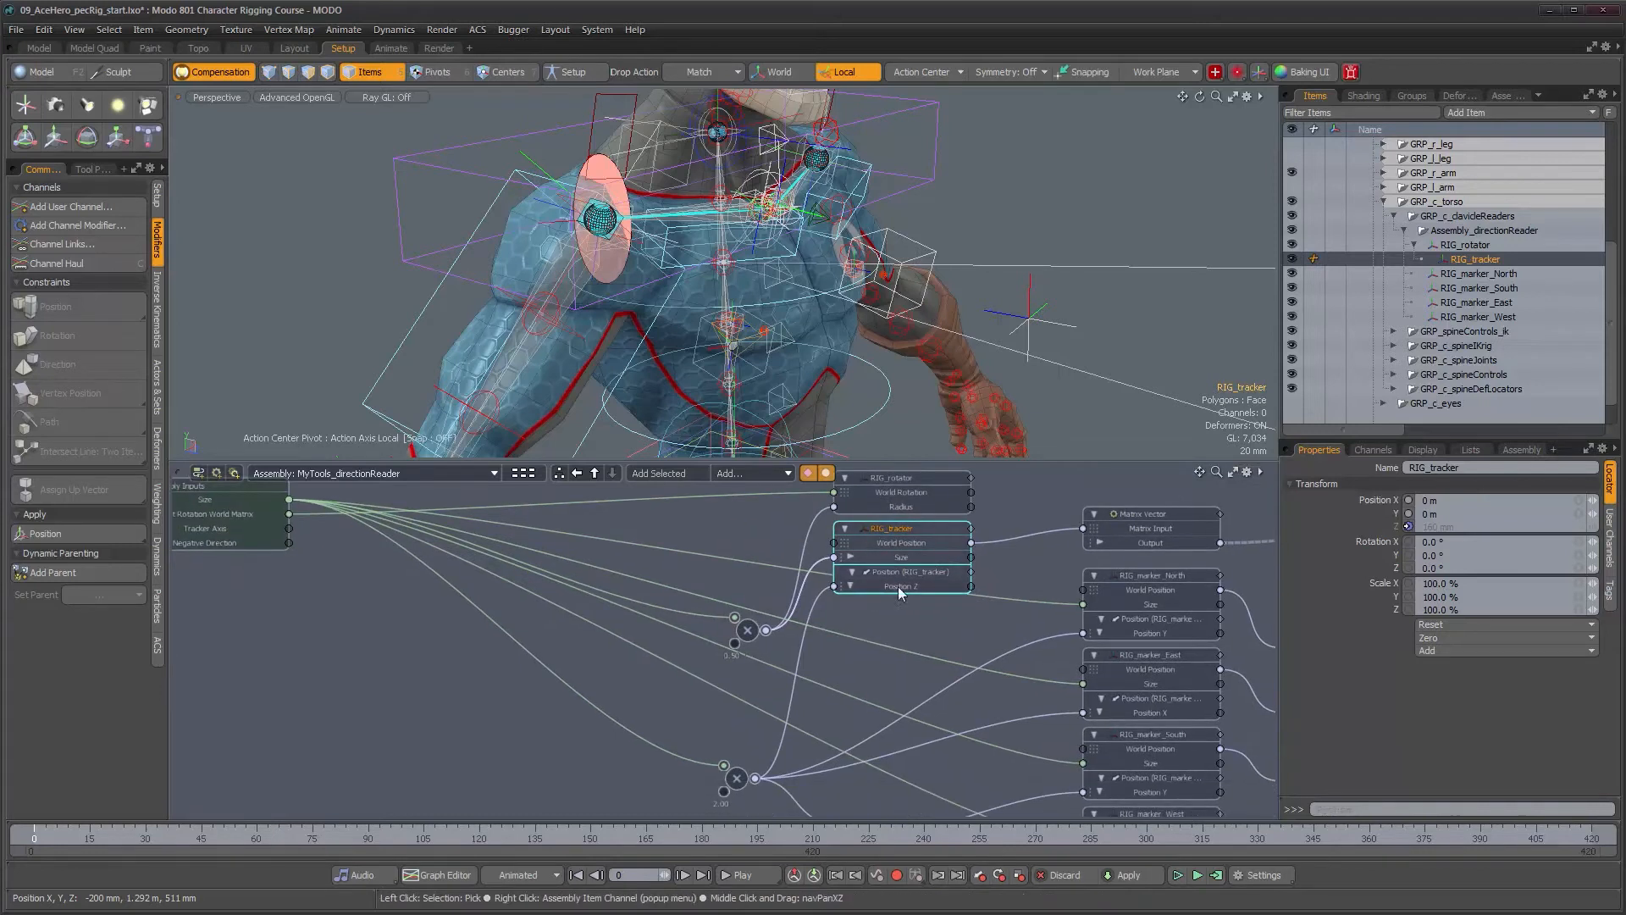
{"action": "left_click_drag", "start_coordinate": [768, 758], "coordinate": [572, 702], "text": "alt"}
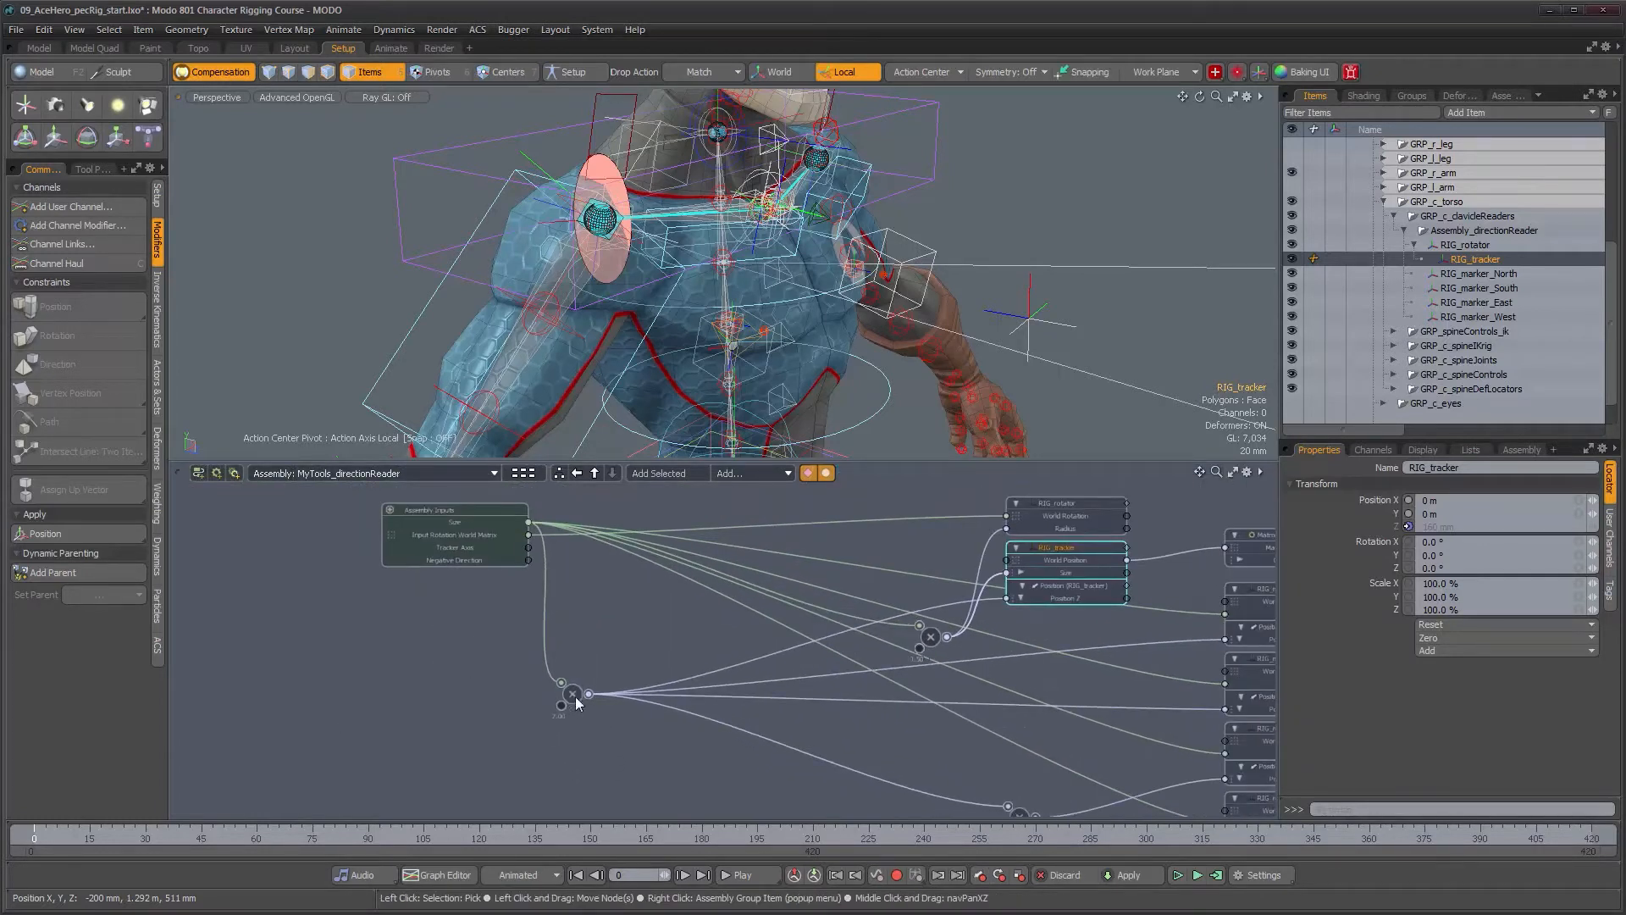
{"action": "scroll", "coordinate": [703, 637], "scroll_direction": "up", "scroll_amount": 3}
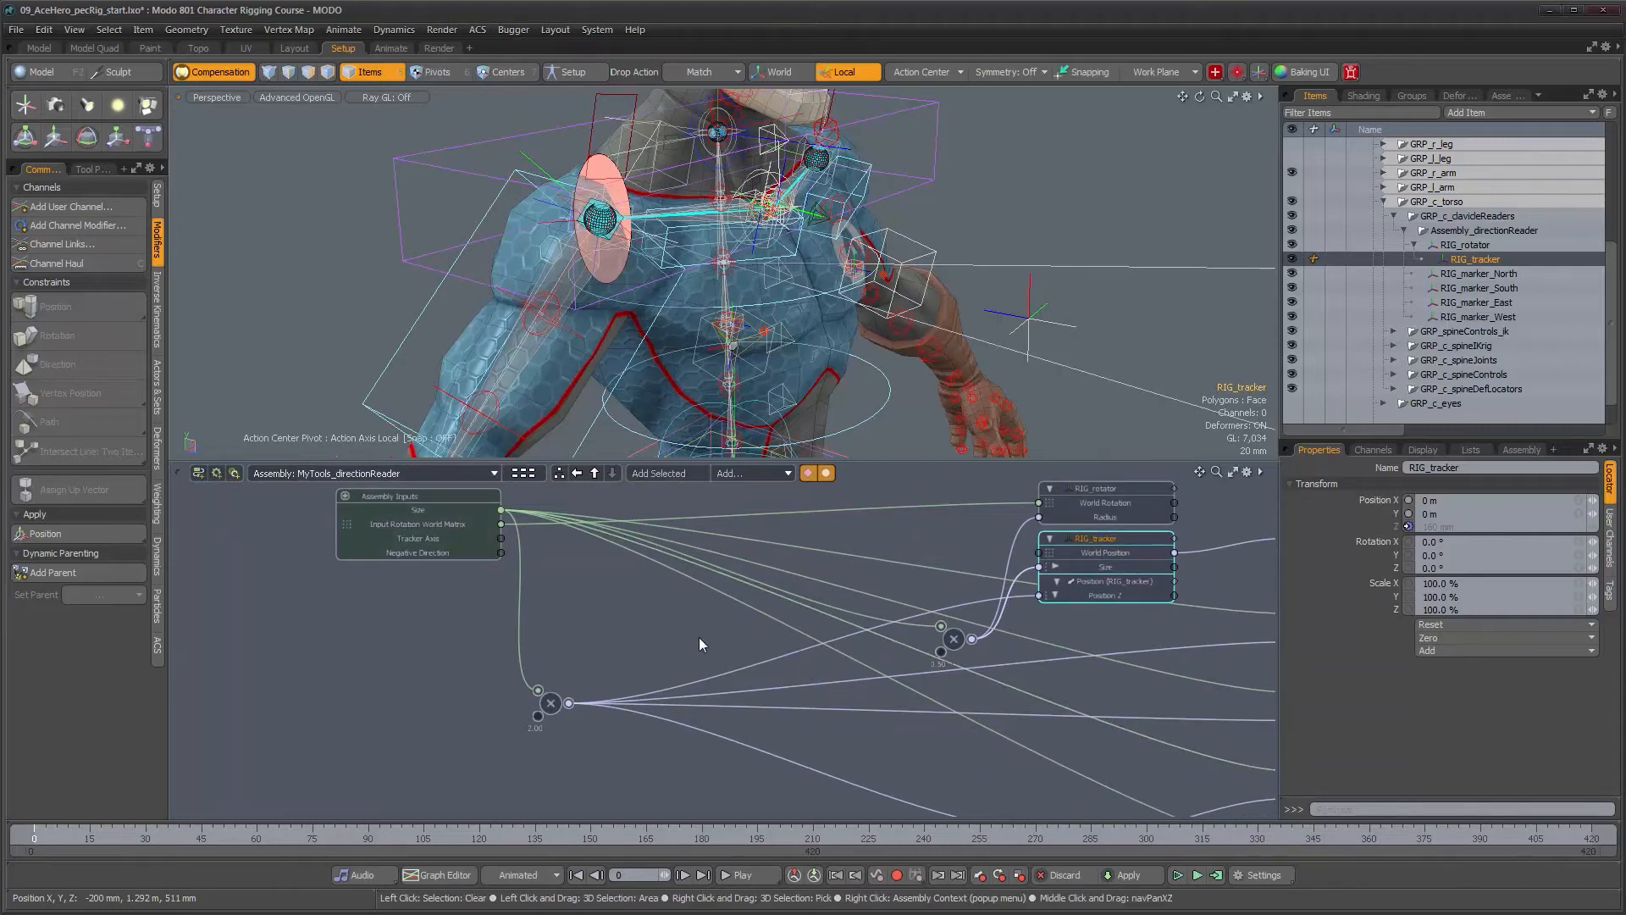
{"action": "middle_click_drag", "start_coordinate": [700, 637], "coordinate": [615, 637]}
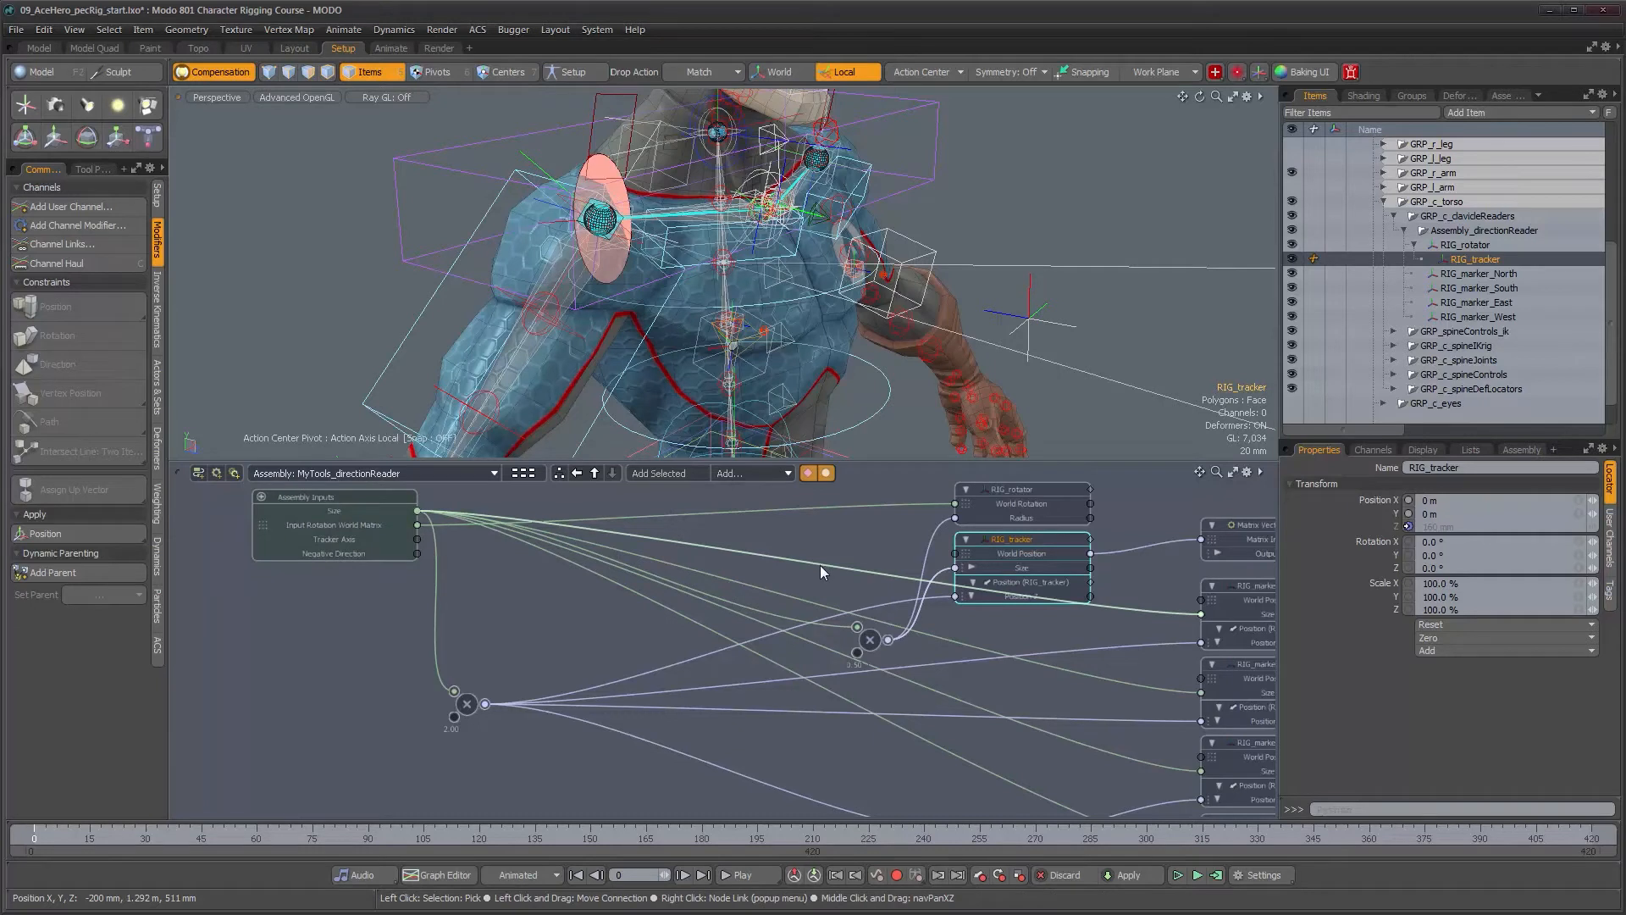
Add a "Logic: A is equal to B" conditional modifier and place it between Assembly Inputs and RIG_tracker.
{"action": "left_click", "coordinate": [768, 474]}
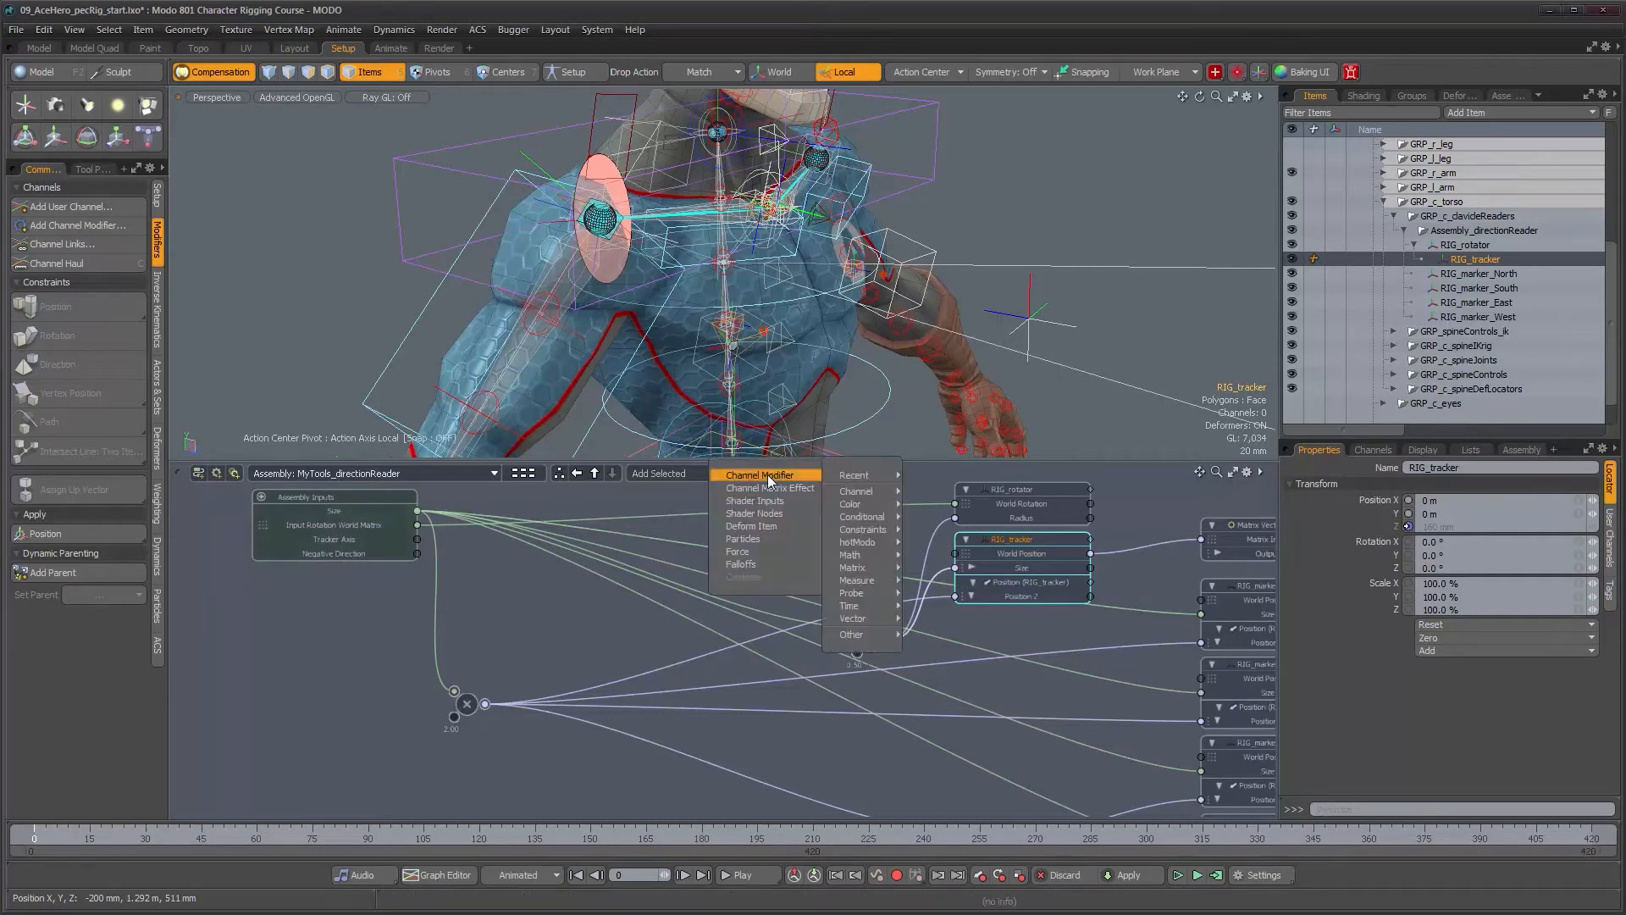
{"action": "mouse_move", "coordinate": [850, 508]}
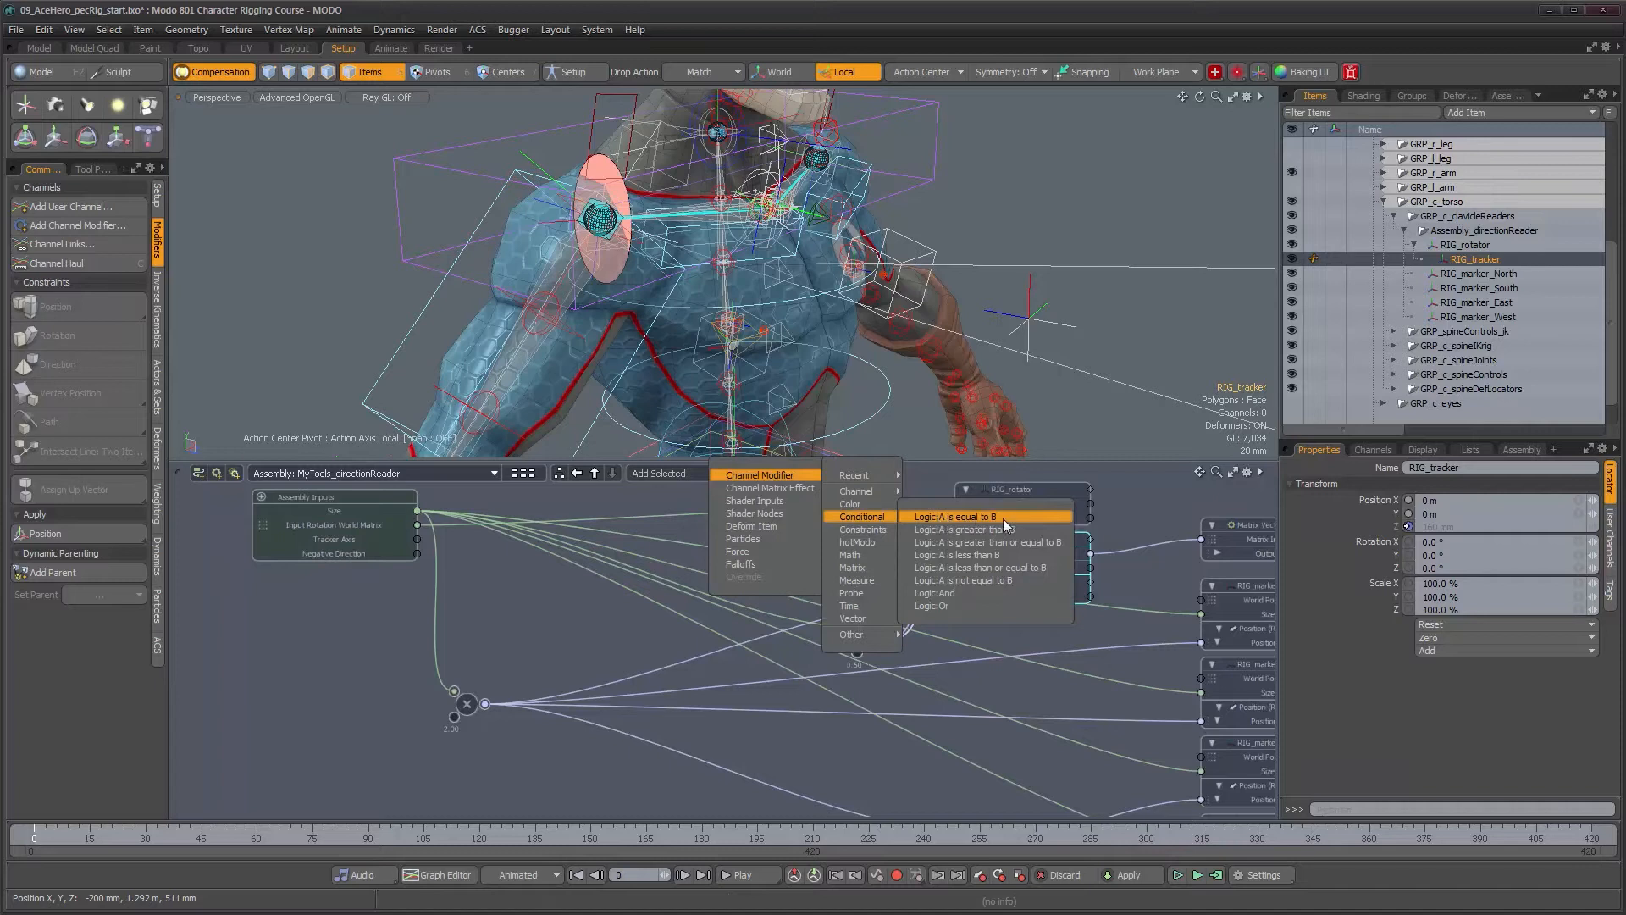
{"action": "left_click", "coordinate": [1003, 518]}
{"action": "left_click_drag", "start_coordinate": [830, 642], "coordinate": [608, 618]}
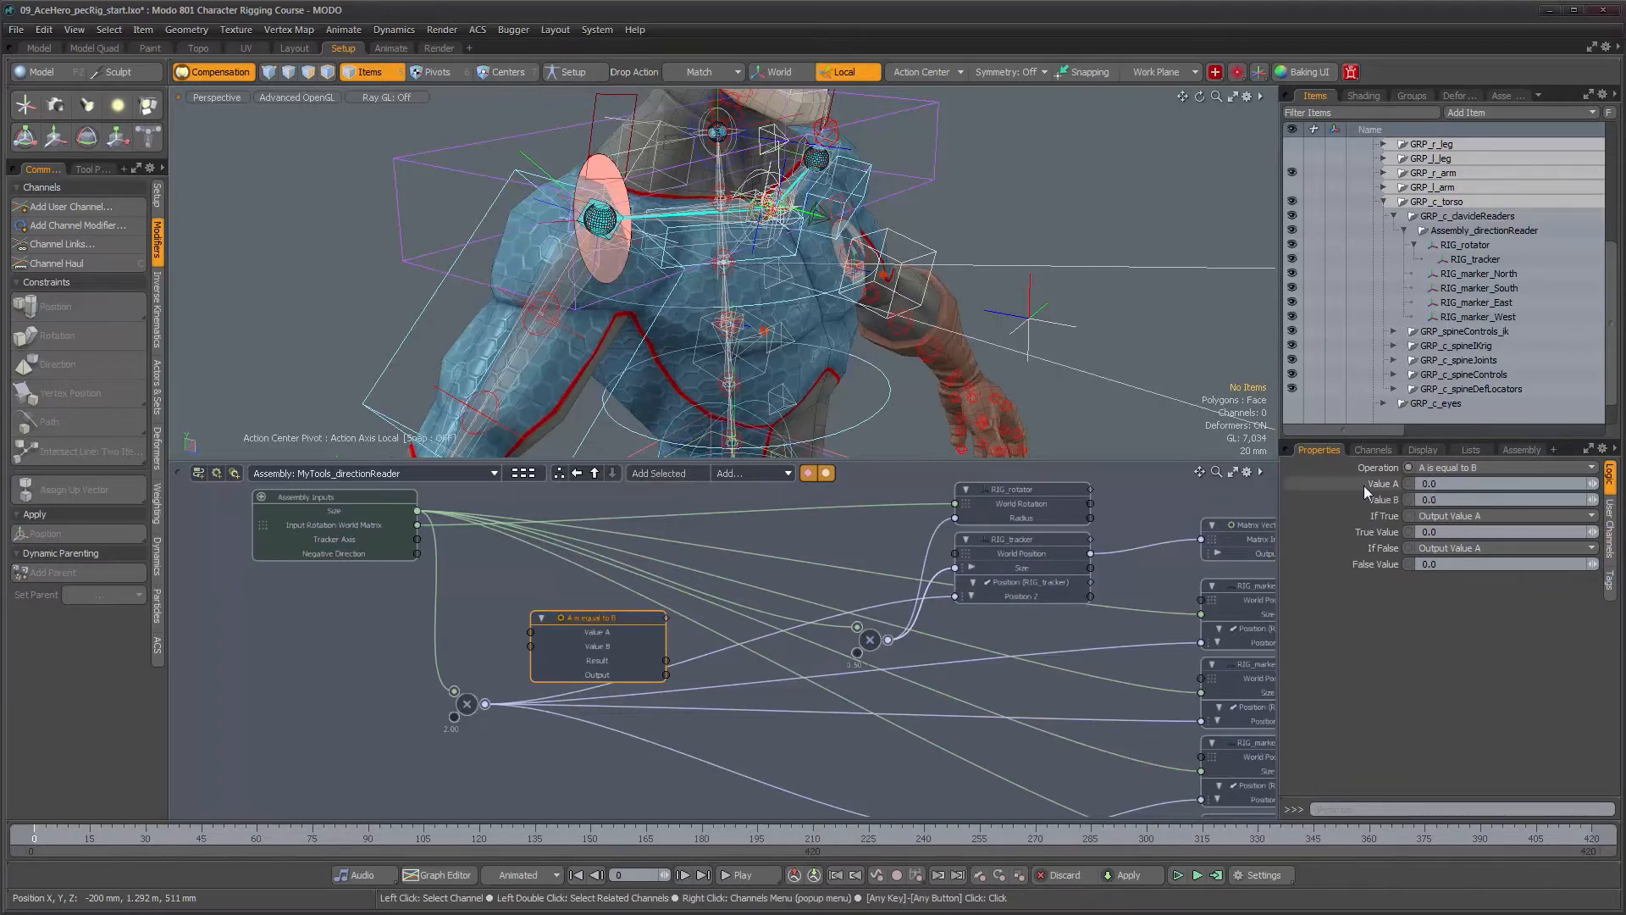
Set the logic modifier's If True option to Output True Value and its If False option to Output False Value.
{"action": "left_click", "coordinate": [1472, 468]}
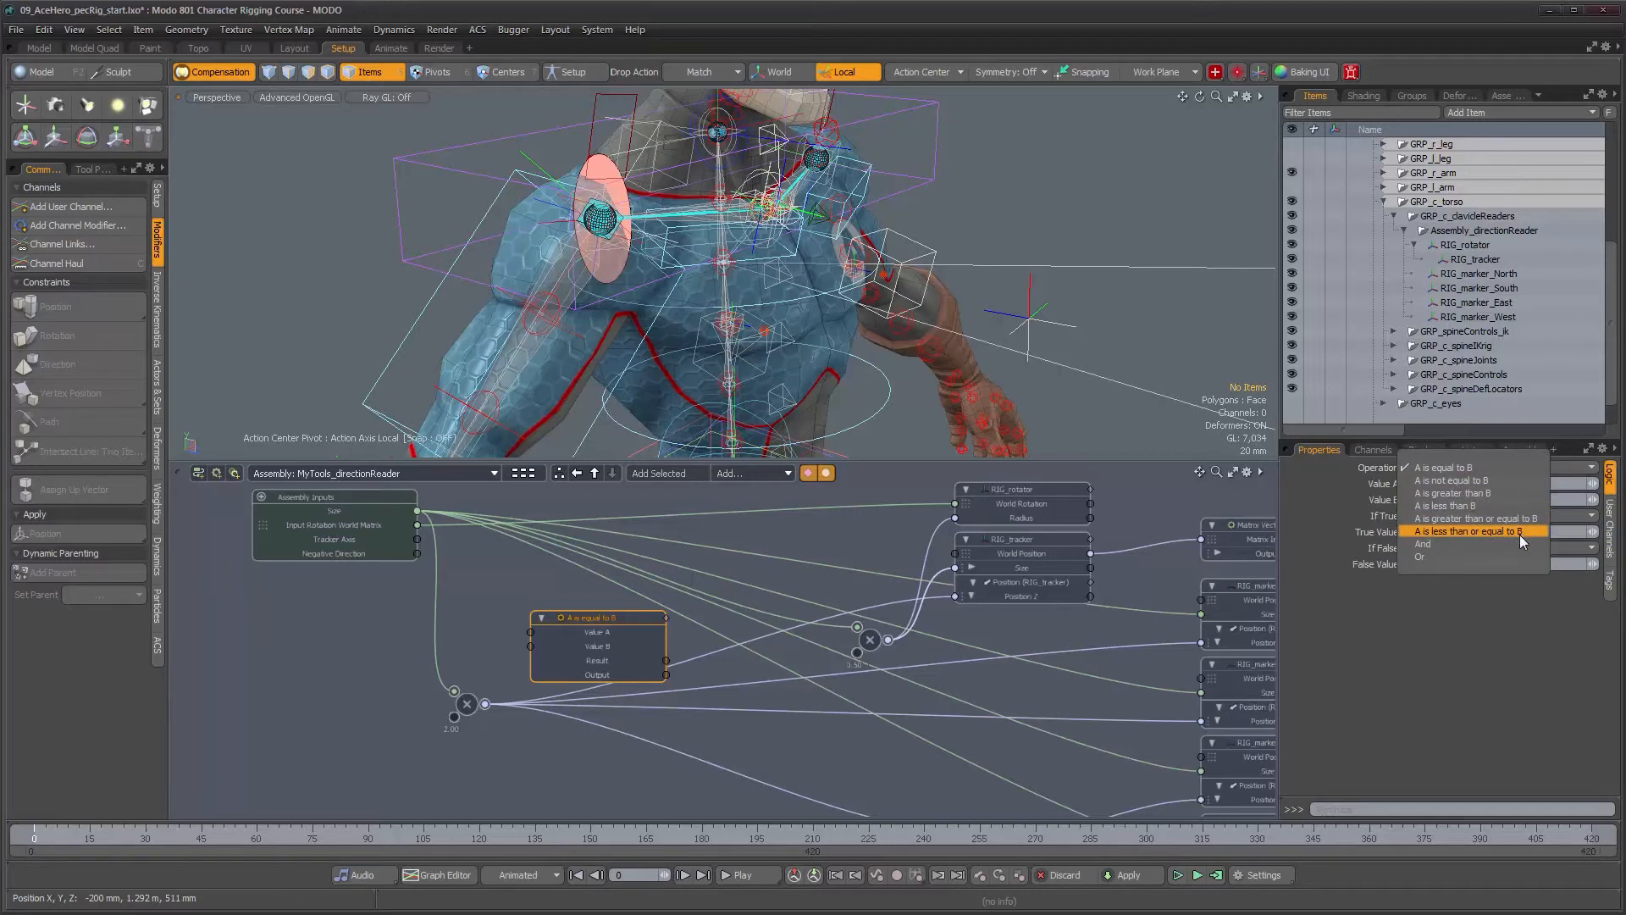
{"action": "left_click", "coordinate": [1509, 622]}
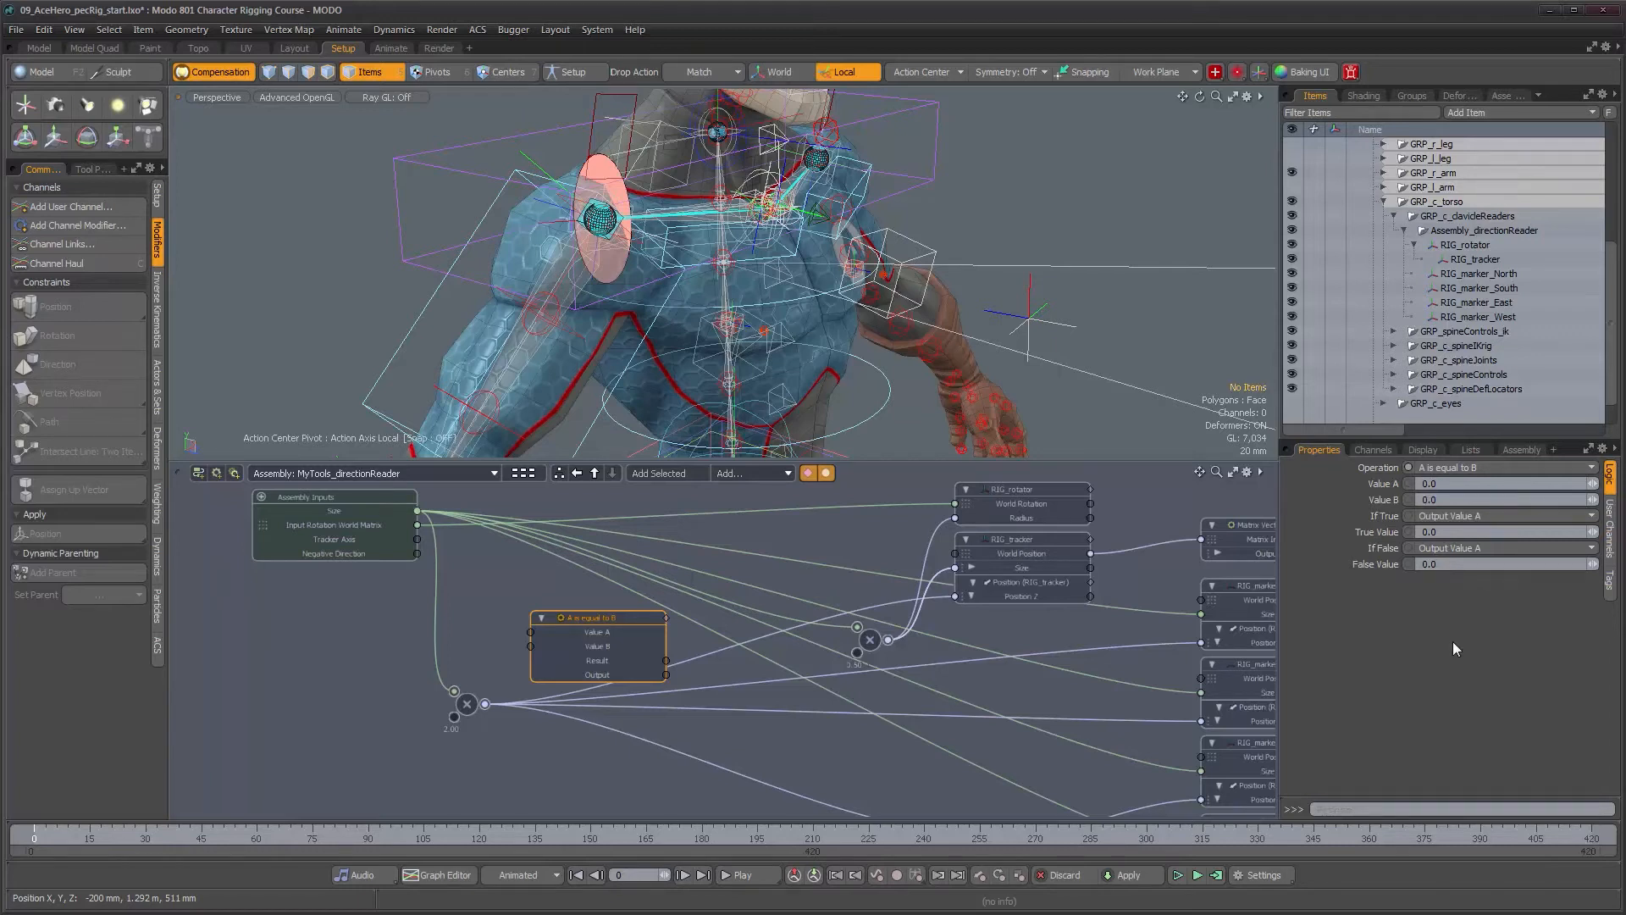
{"action": "left_click", "coordinate": [1381, 519]}
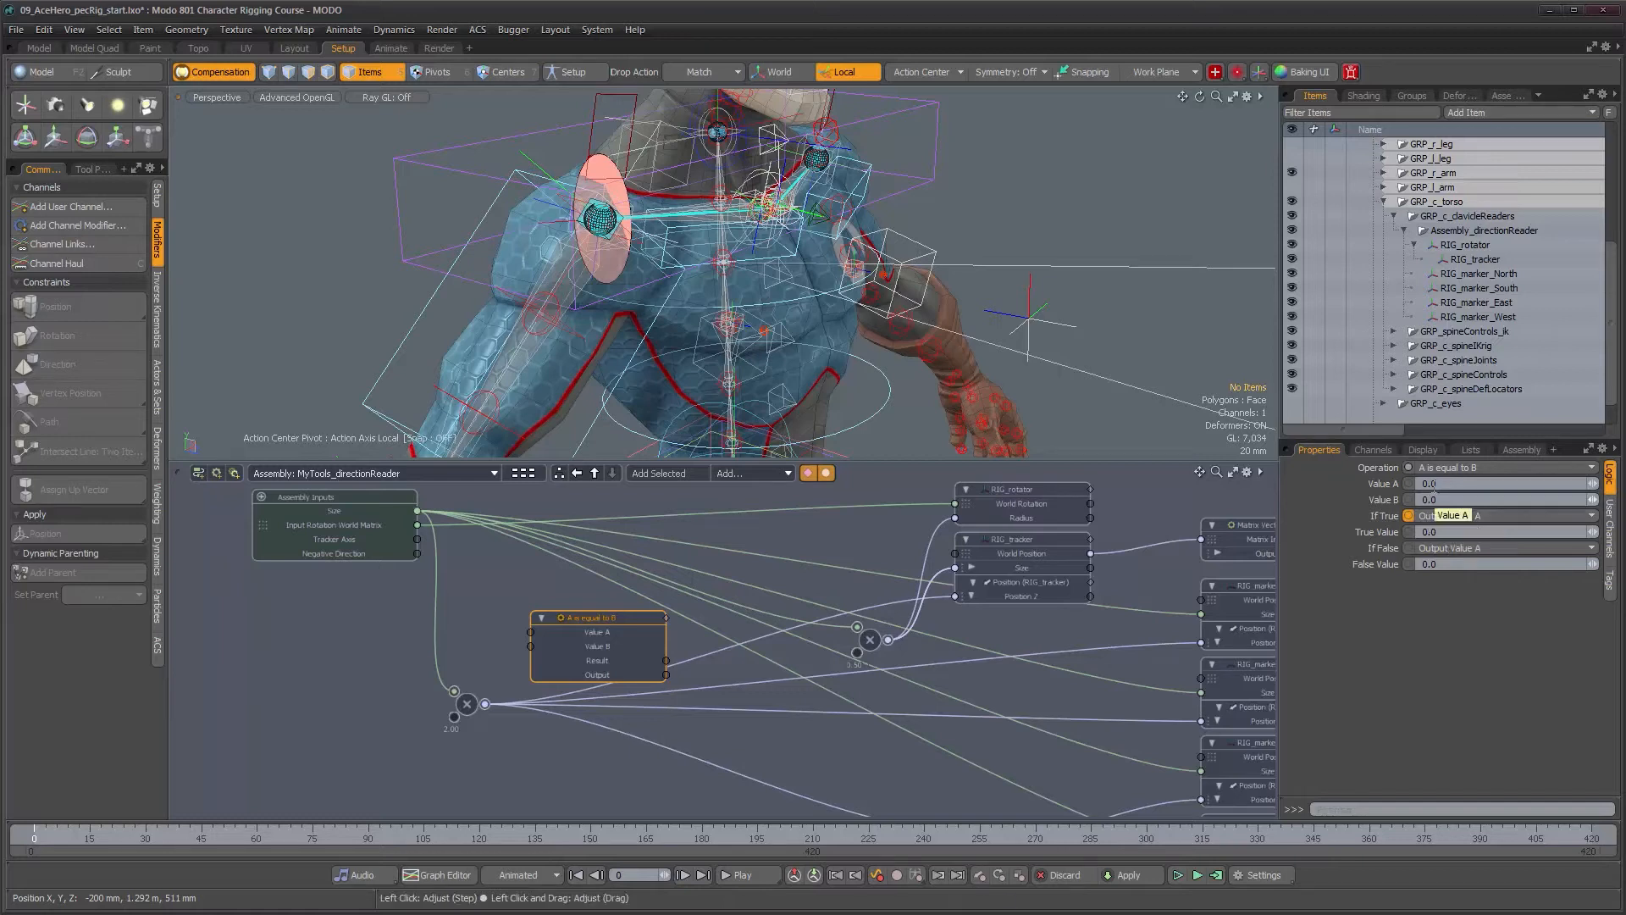
{"action": "left_click", "coordinate": [1478, 514]}
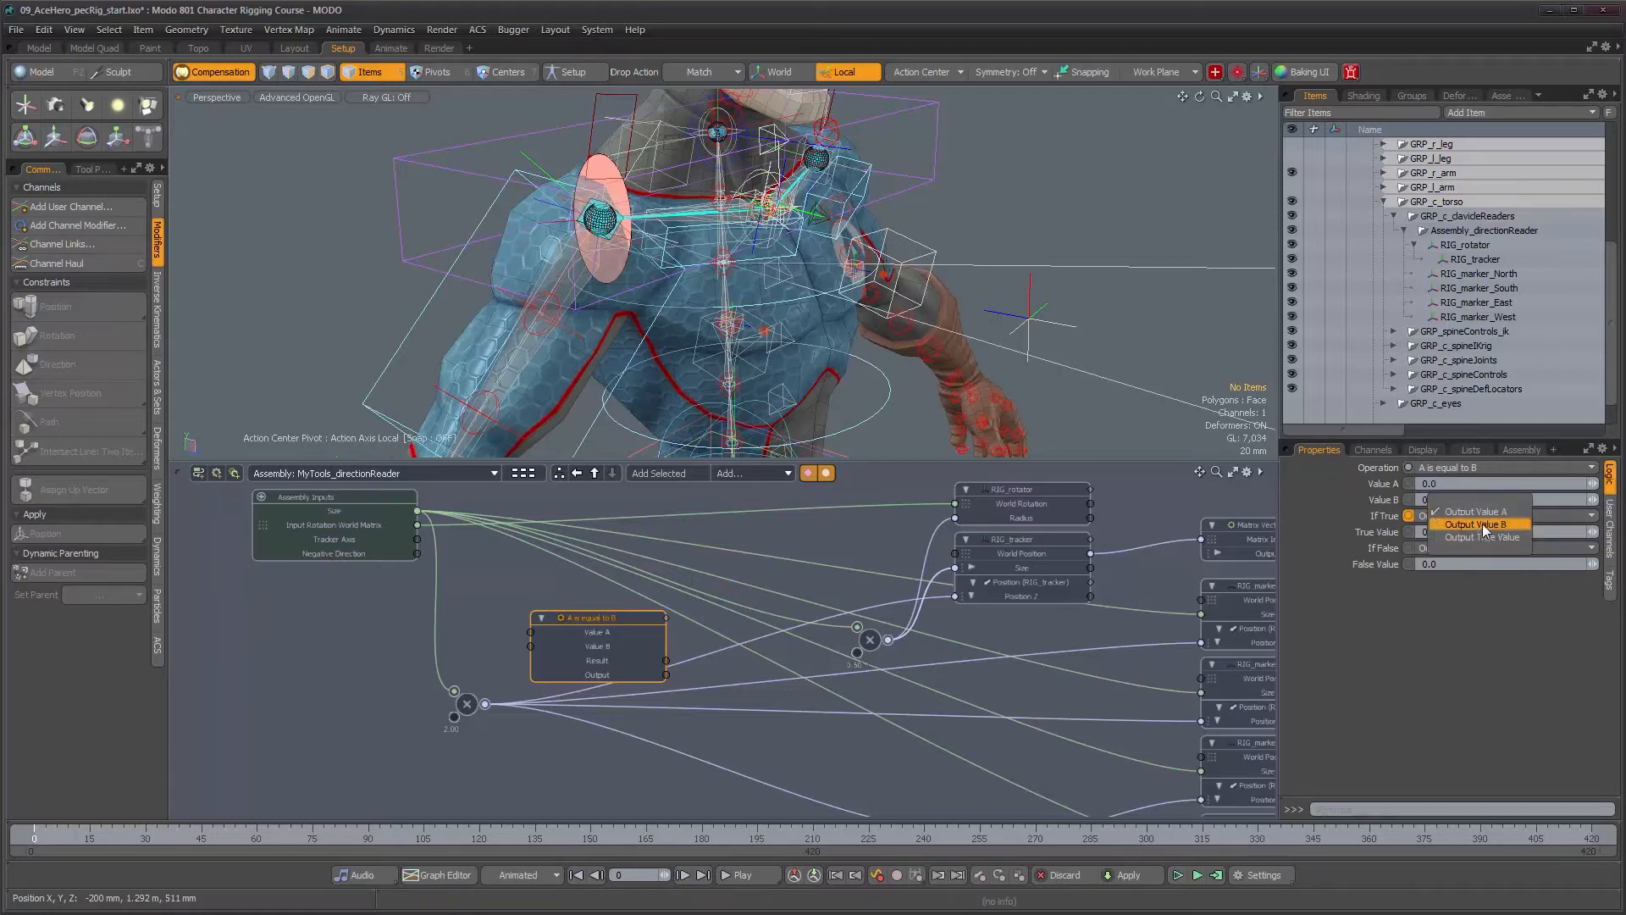
{"action": "left_click", "coordinate": [1481, 537]}
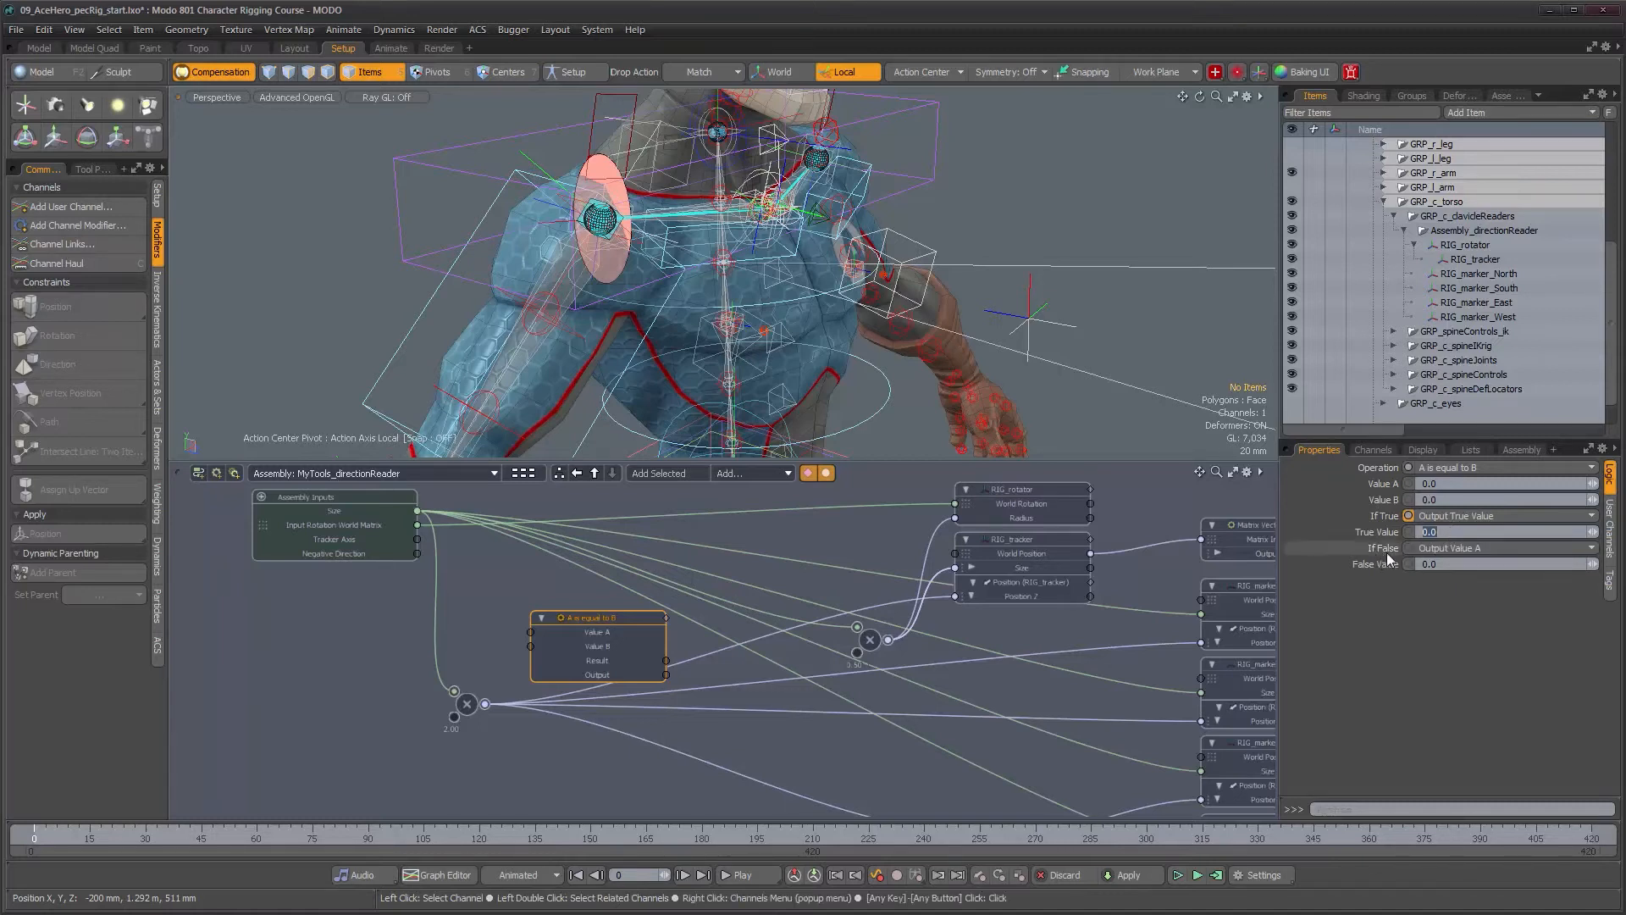
{"action": "left_click", "coordinate": [1451, 548]}
{"action": "left_click", "coordinate": [1452, 574]}
{"action": "left_click", "coordinate": [1447, 548]}
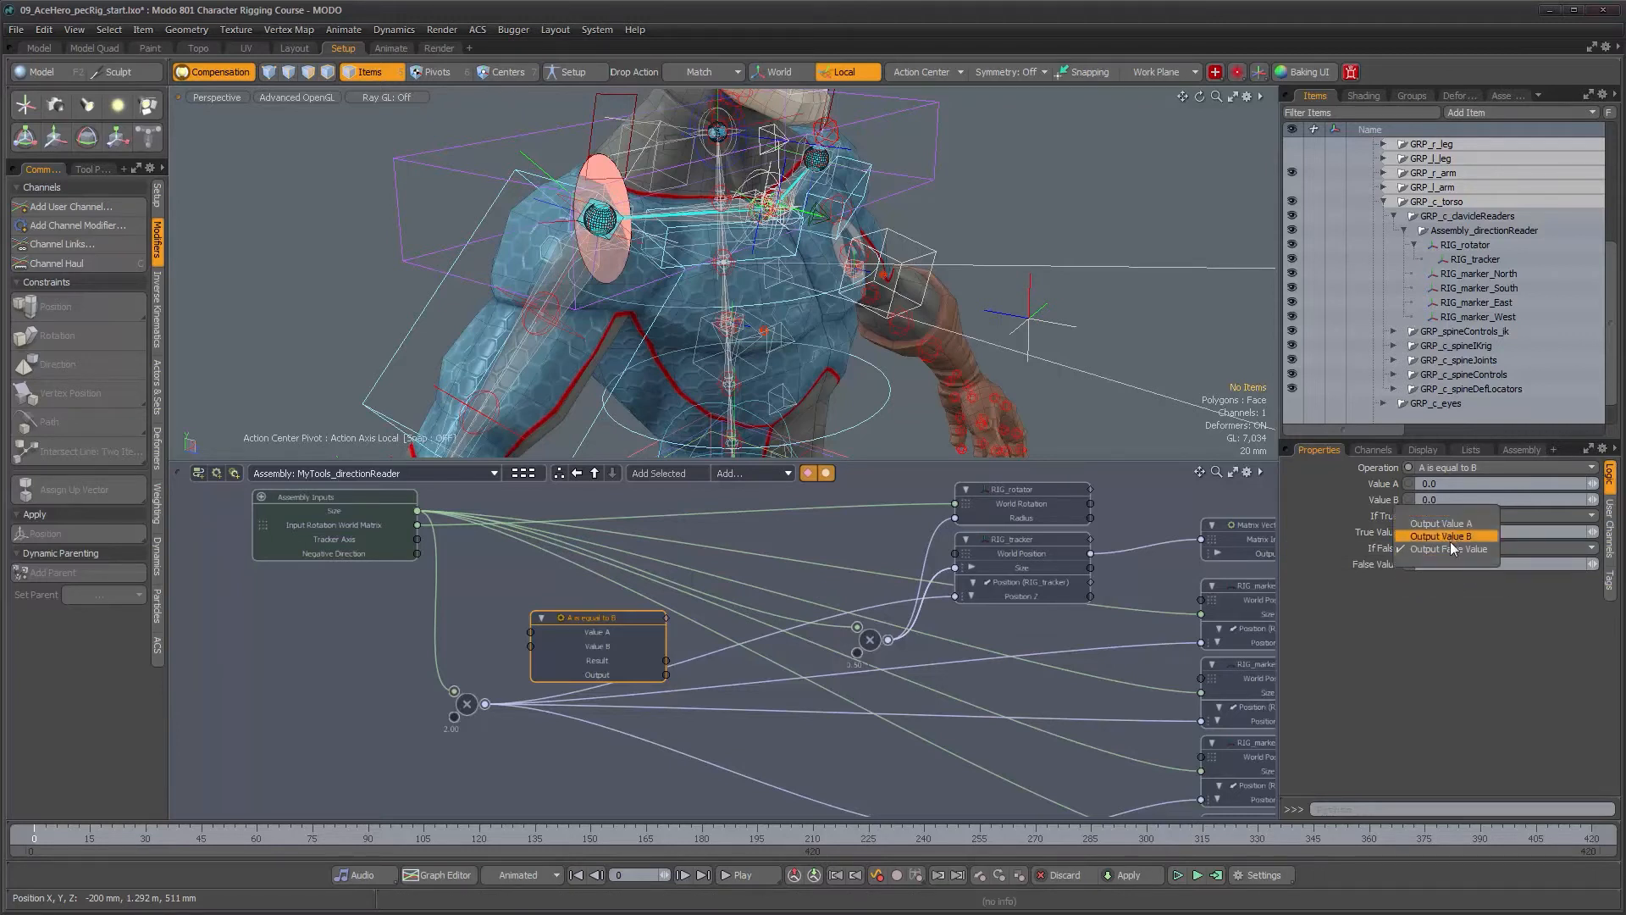
{"action": "left_click", "coordinate": [1450, 549]}
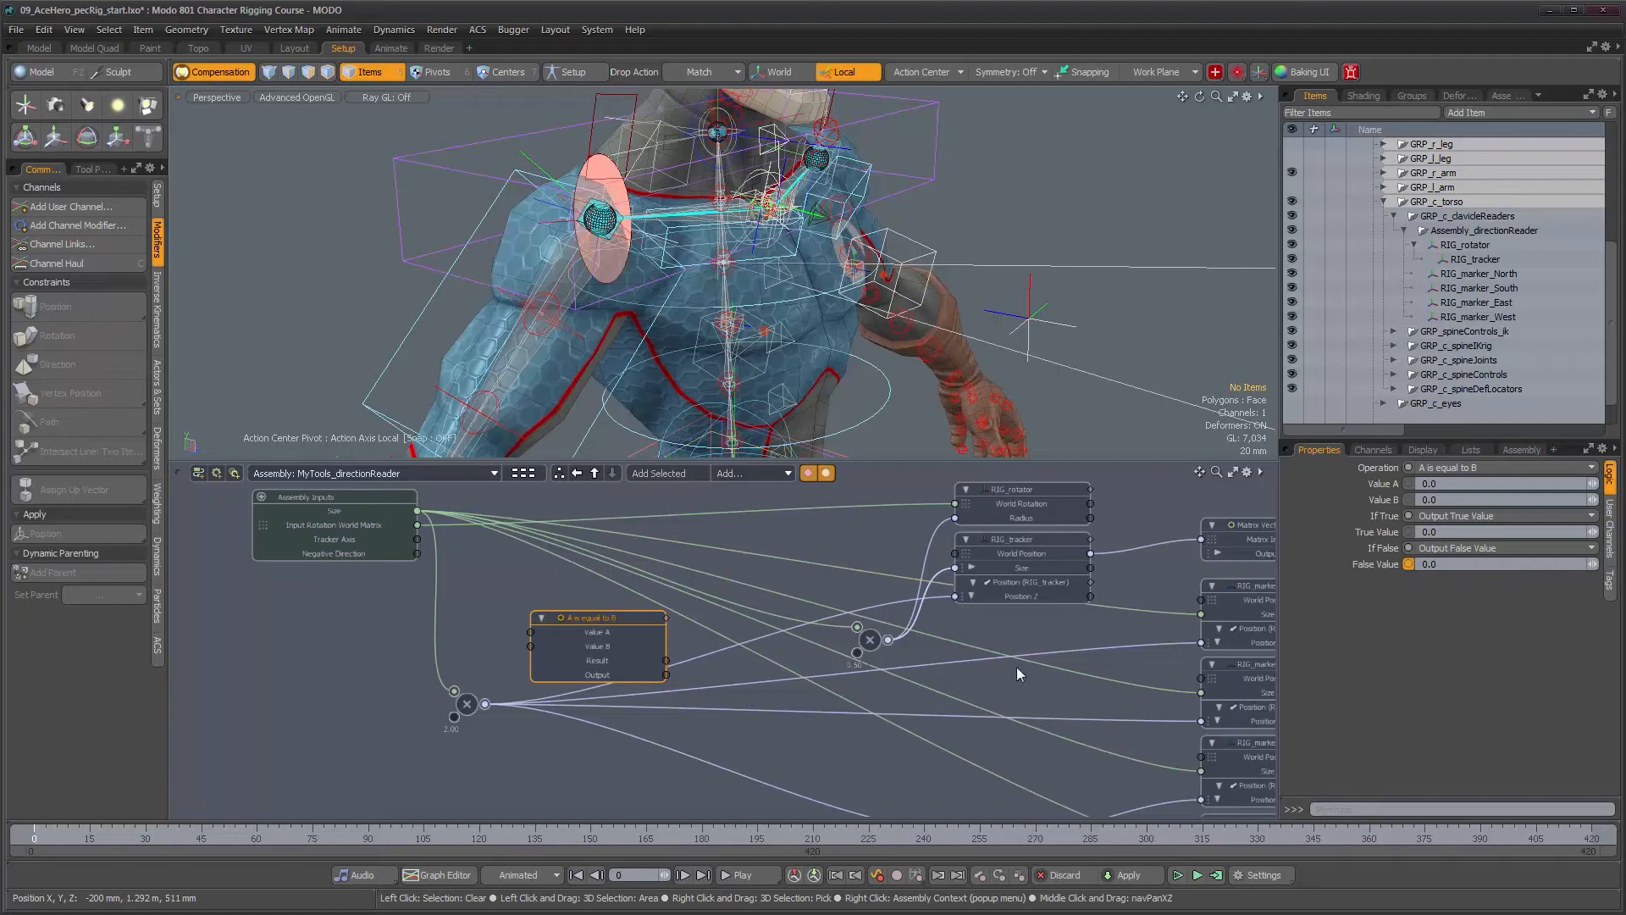
Move the "A is equal to B" node slightly higher and rename it axis==x.
{"action": "left_click_drag", "start_coordinate": [587, 613], "coordinate": [594, 593]}
{"action": "double_click", "coordinate": [593, 594]}
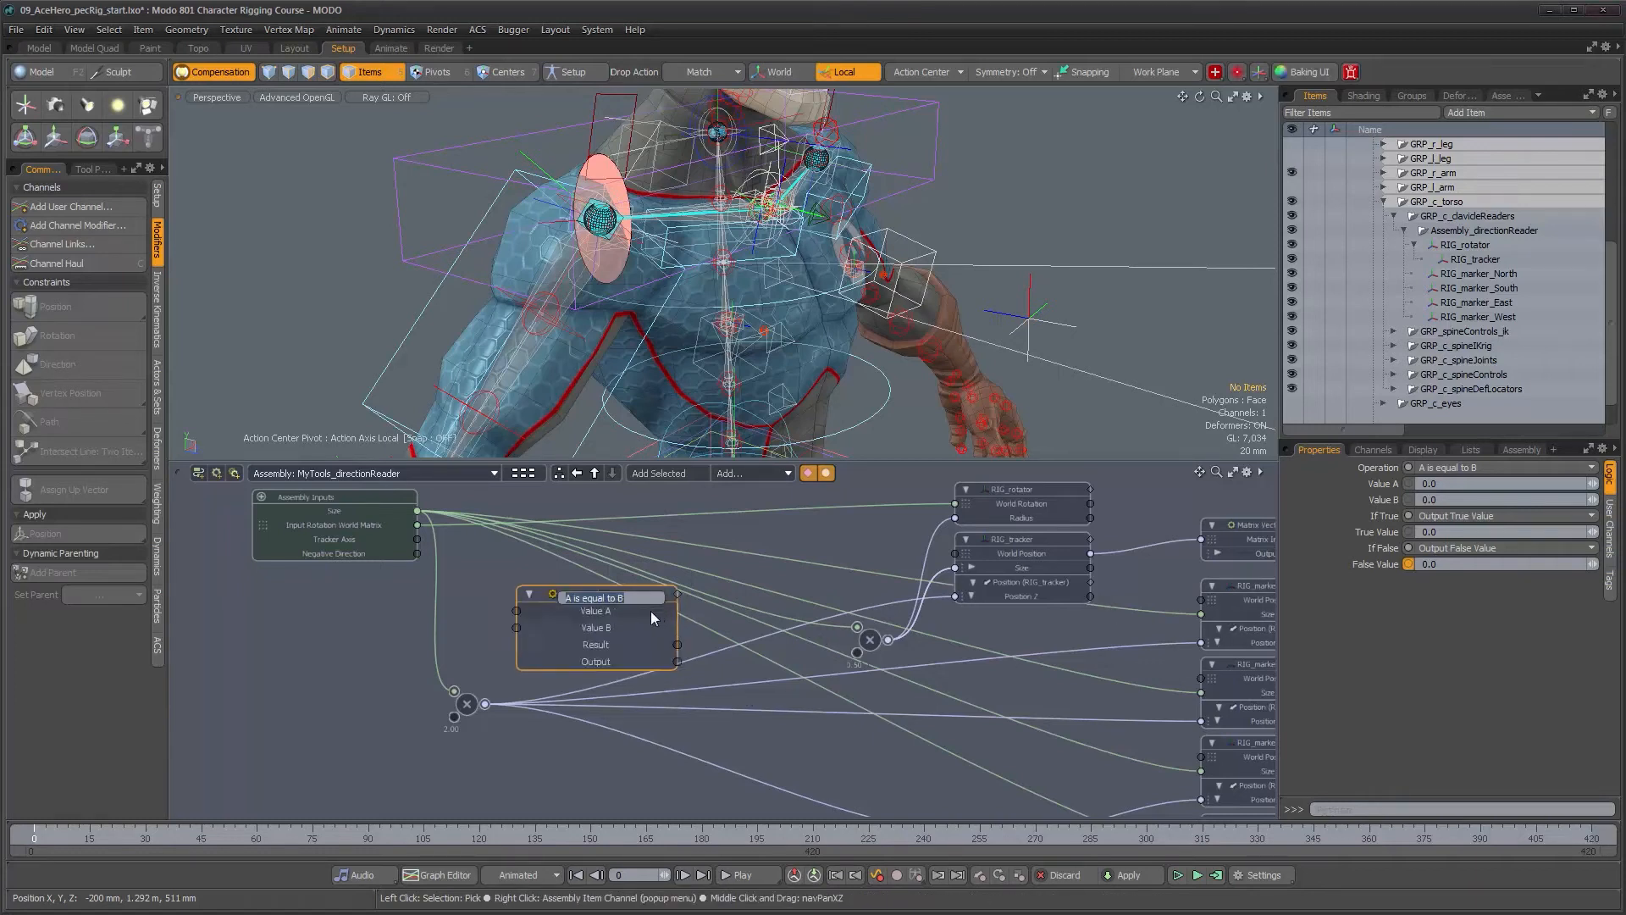
{"action": "type", "text": "axis==x"}
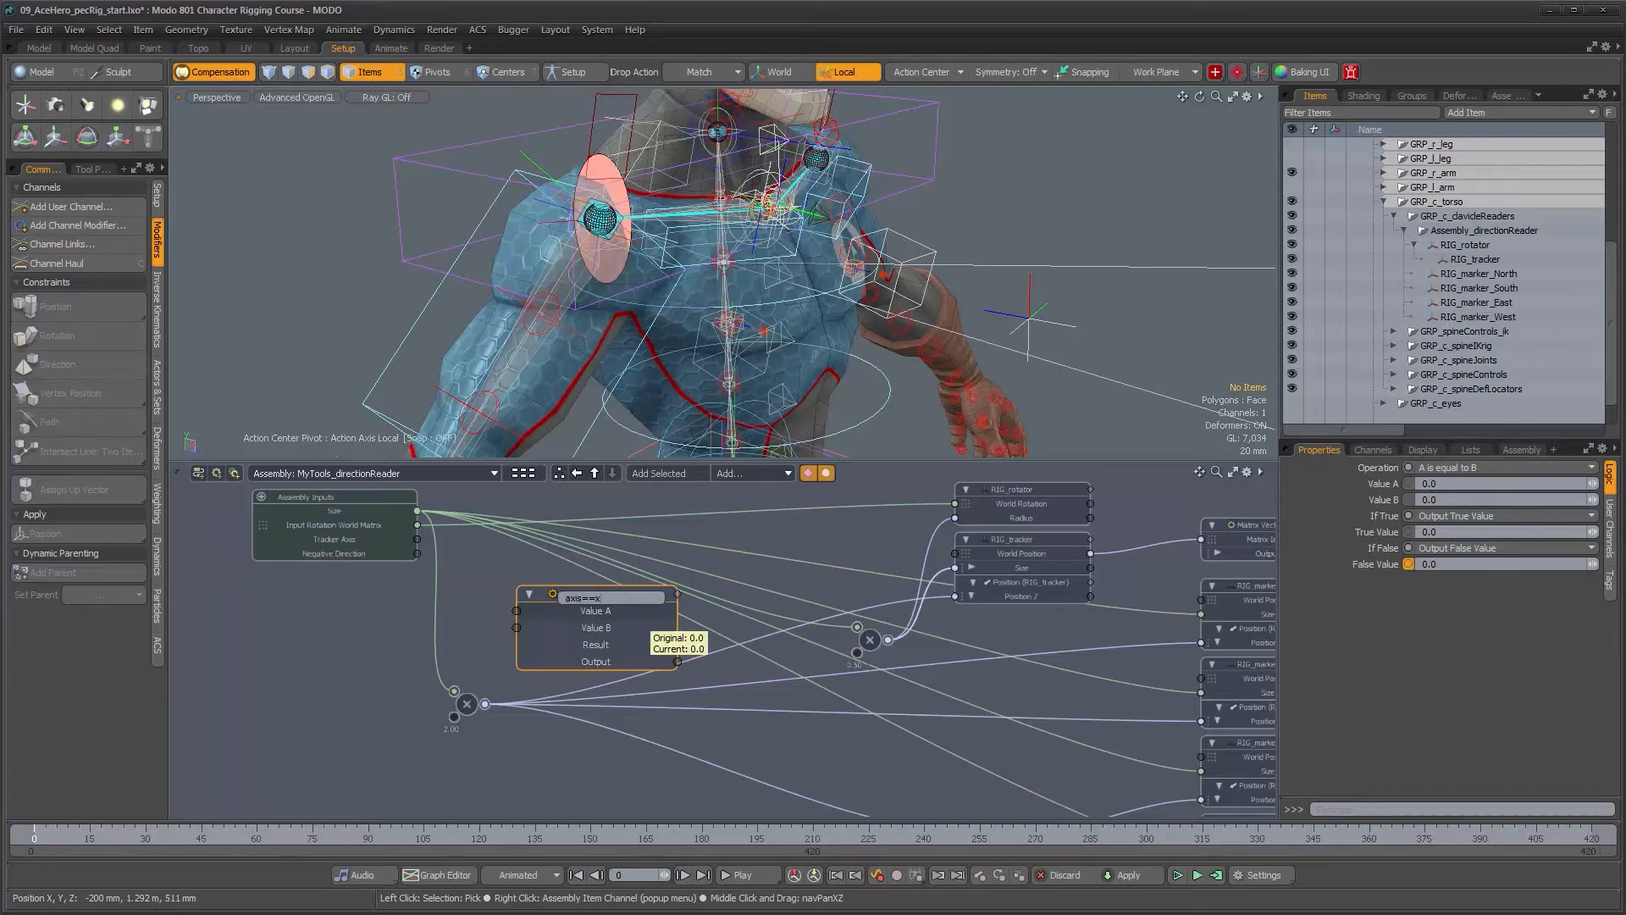
{"action": "key", "text": "Return"}
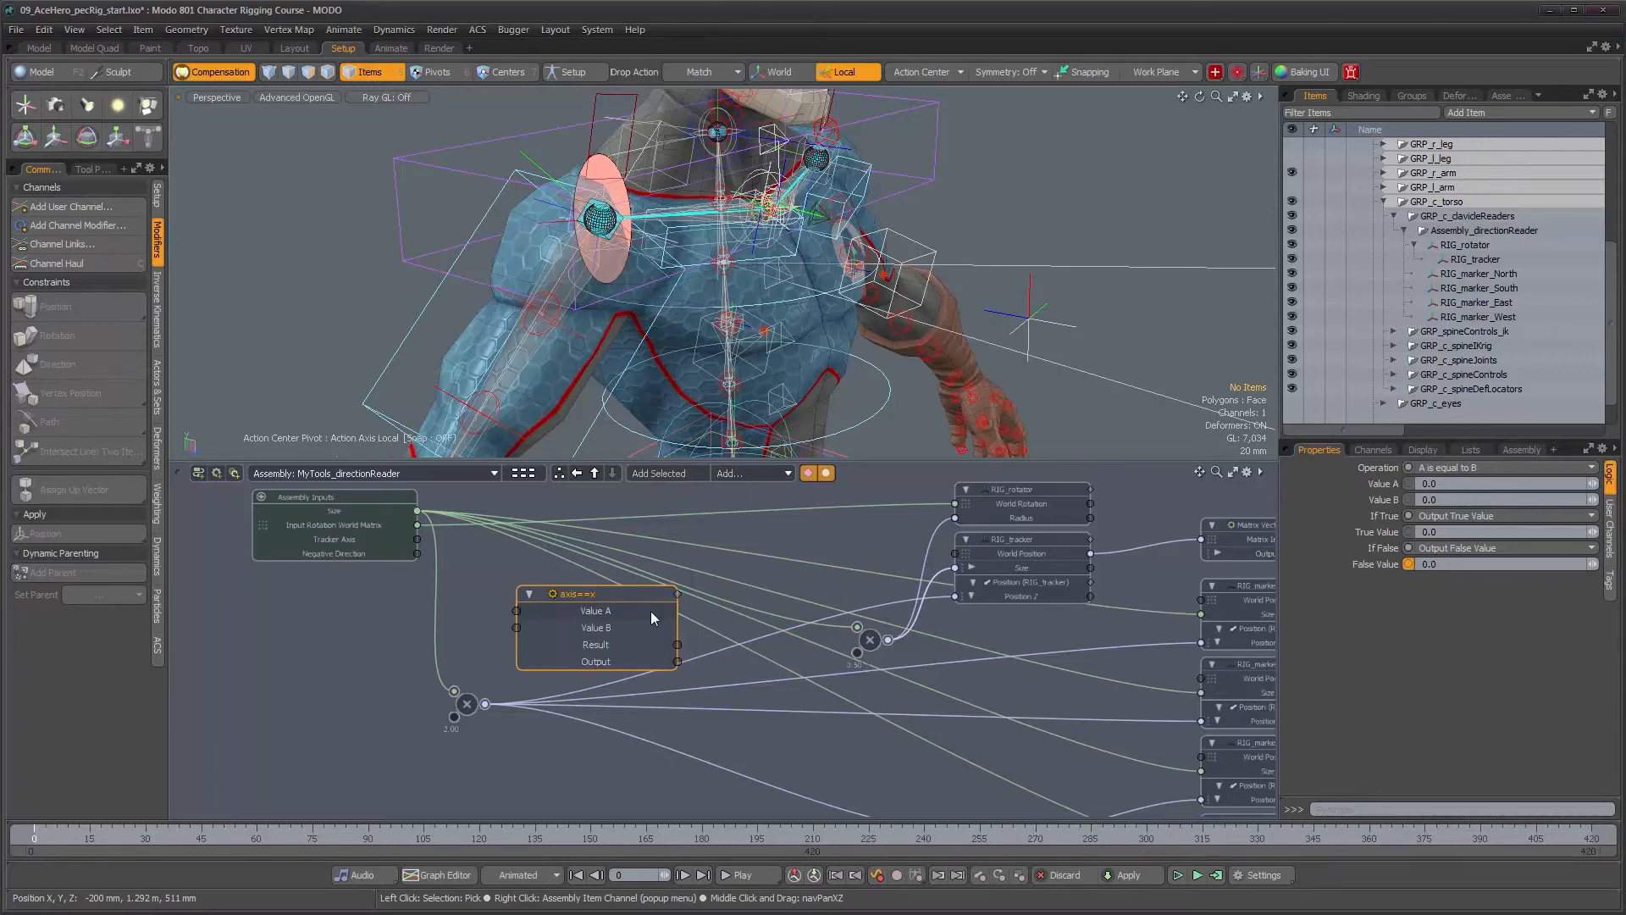
Shift the logic node slightly toward RIG_tracker and re-enter its name as axis==x.
{"action": "right_click_drag", "start_coordinate": [593, 595], "coordinate": [622, 643], "text": "alt"}
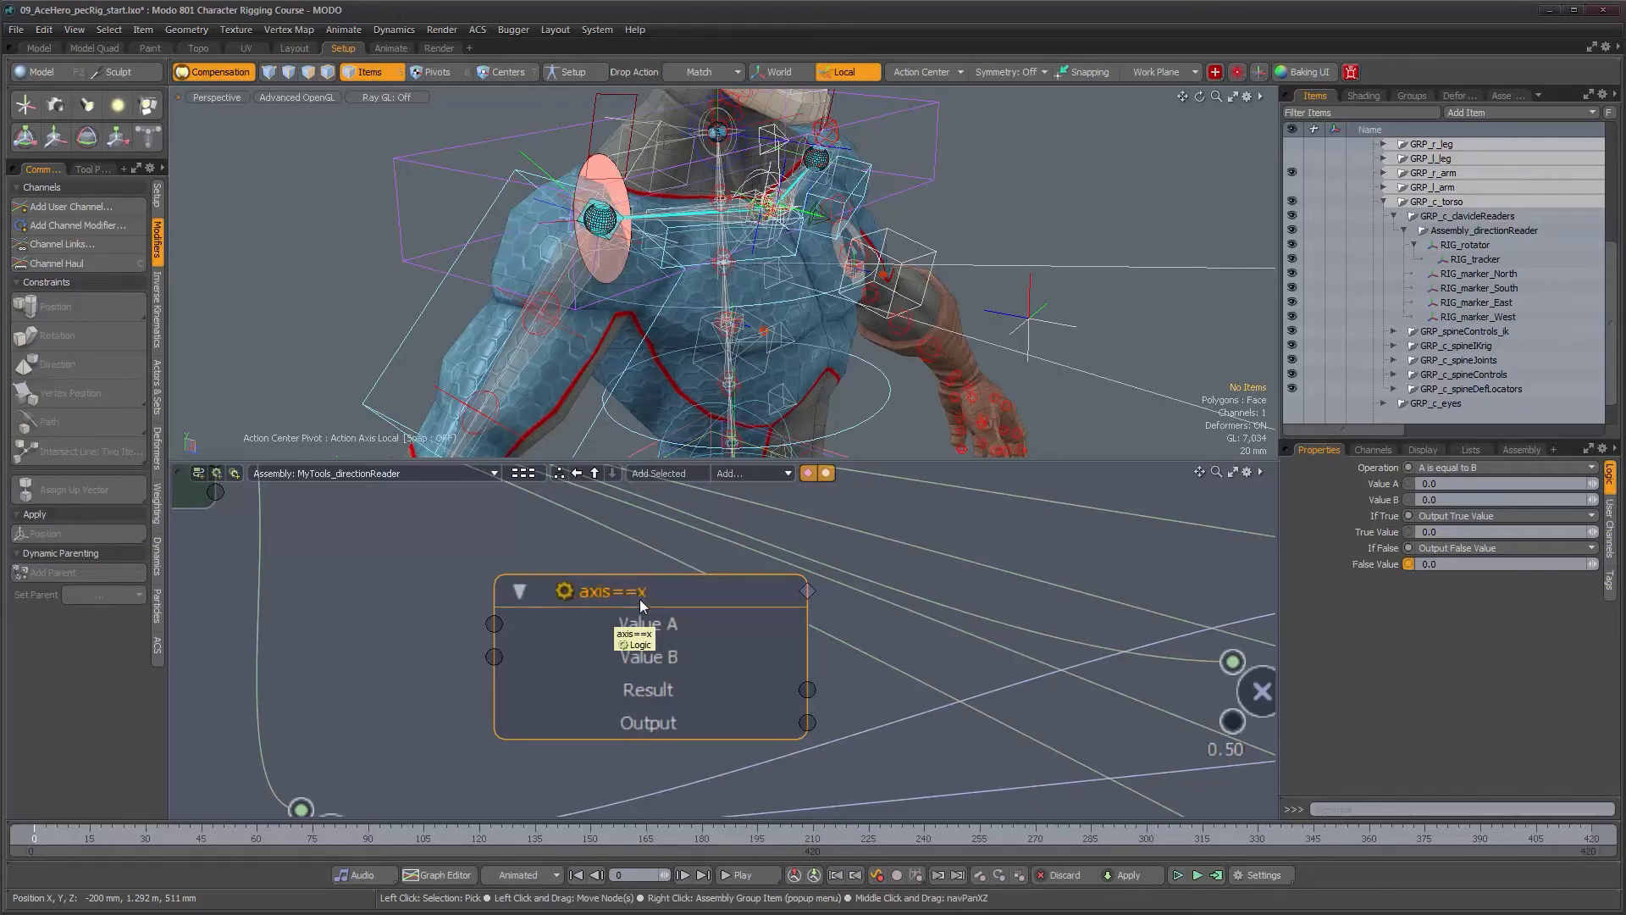
{"action": "scroll", "coordinate": [644, 605], "scroll_direction": "down", "scroll_amount": 5}
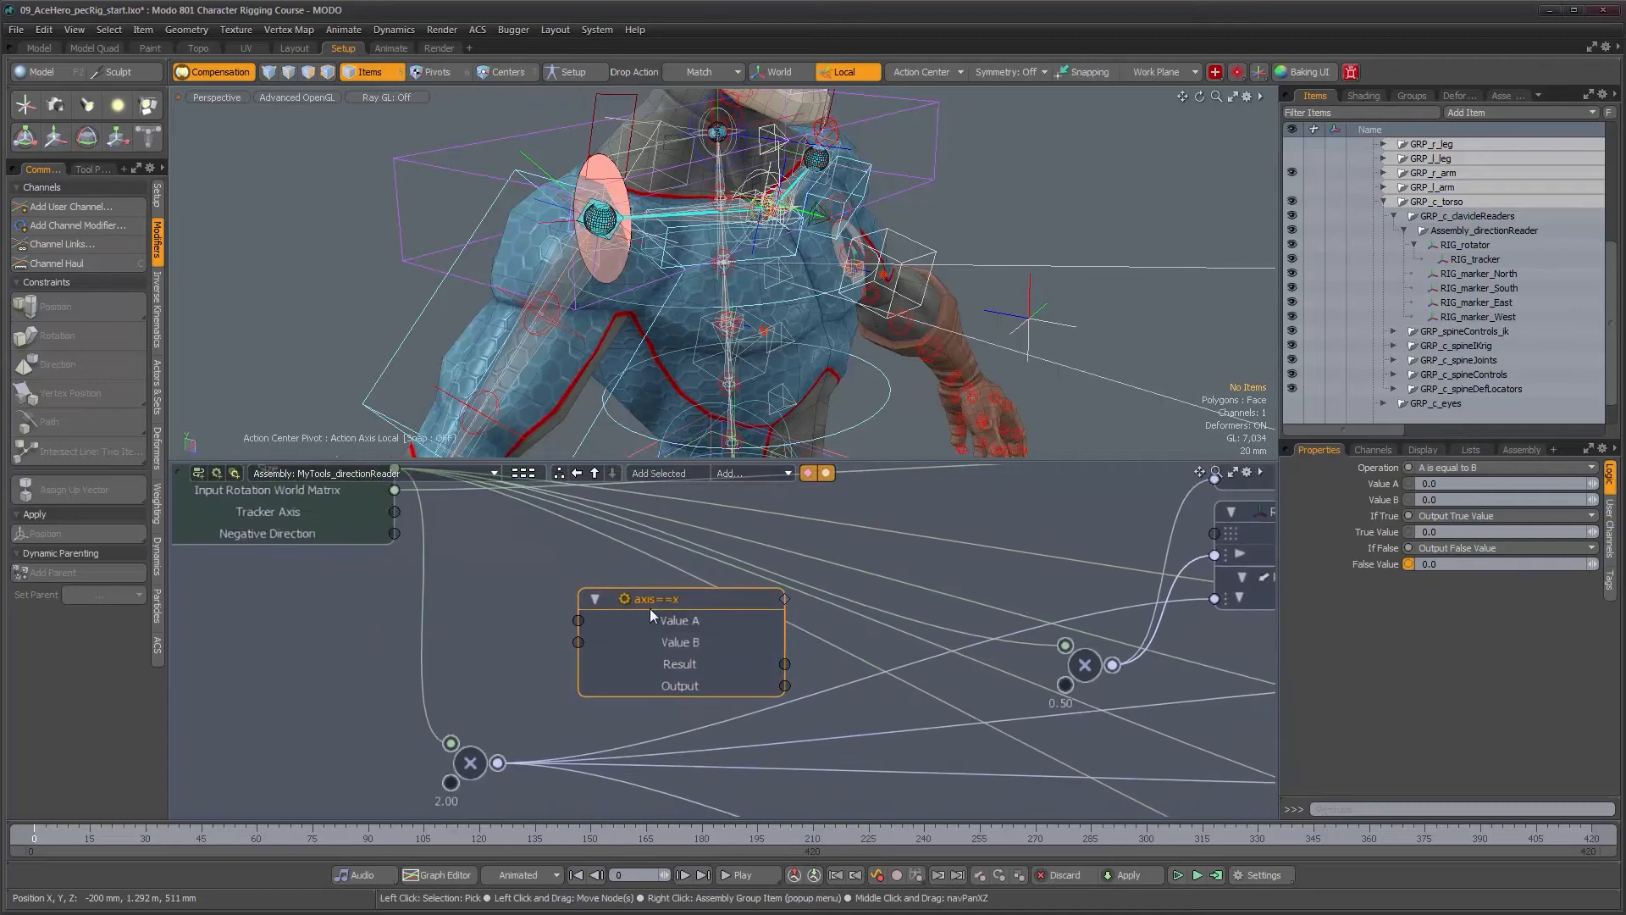
{"action": "right_click_drag", "start_coordinate": [745, 626], "coordinate": [656, 627], "text": "alt"}
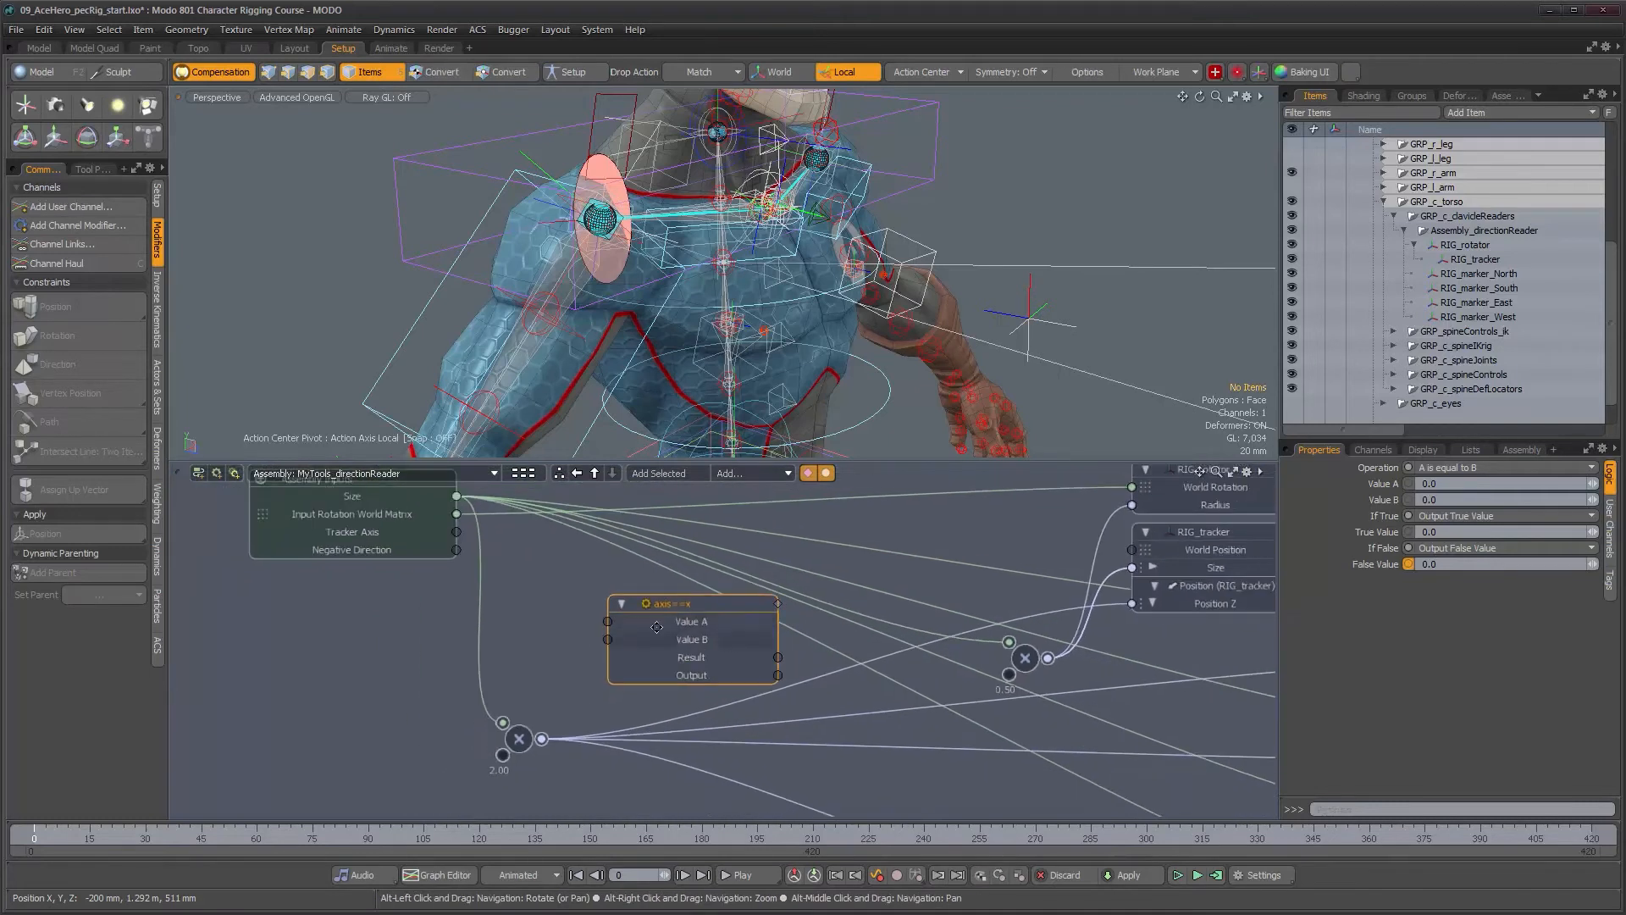
{"action": "left_click_drag", "start_coordinate": [656, 627], "coordinate": [594, 612], "text": "alt"}
{"action": "left_click_drag", "start_coordinate": [693, 596], "coordinate": [733, 596]}
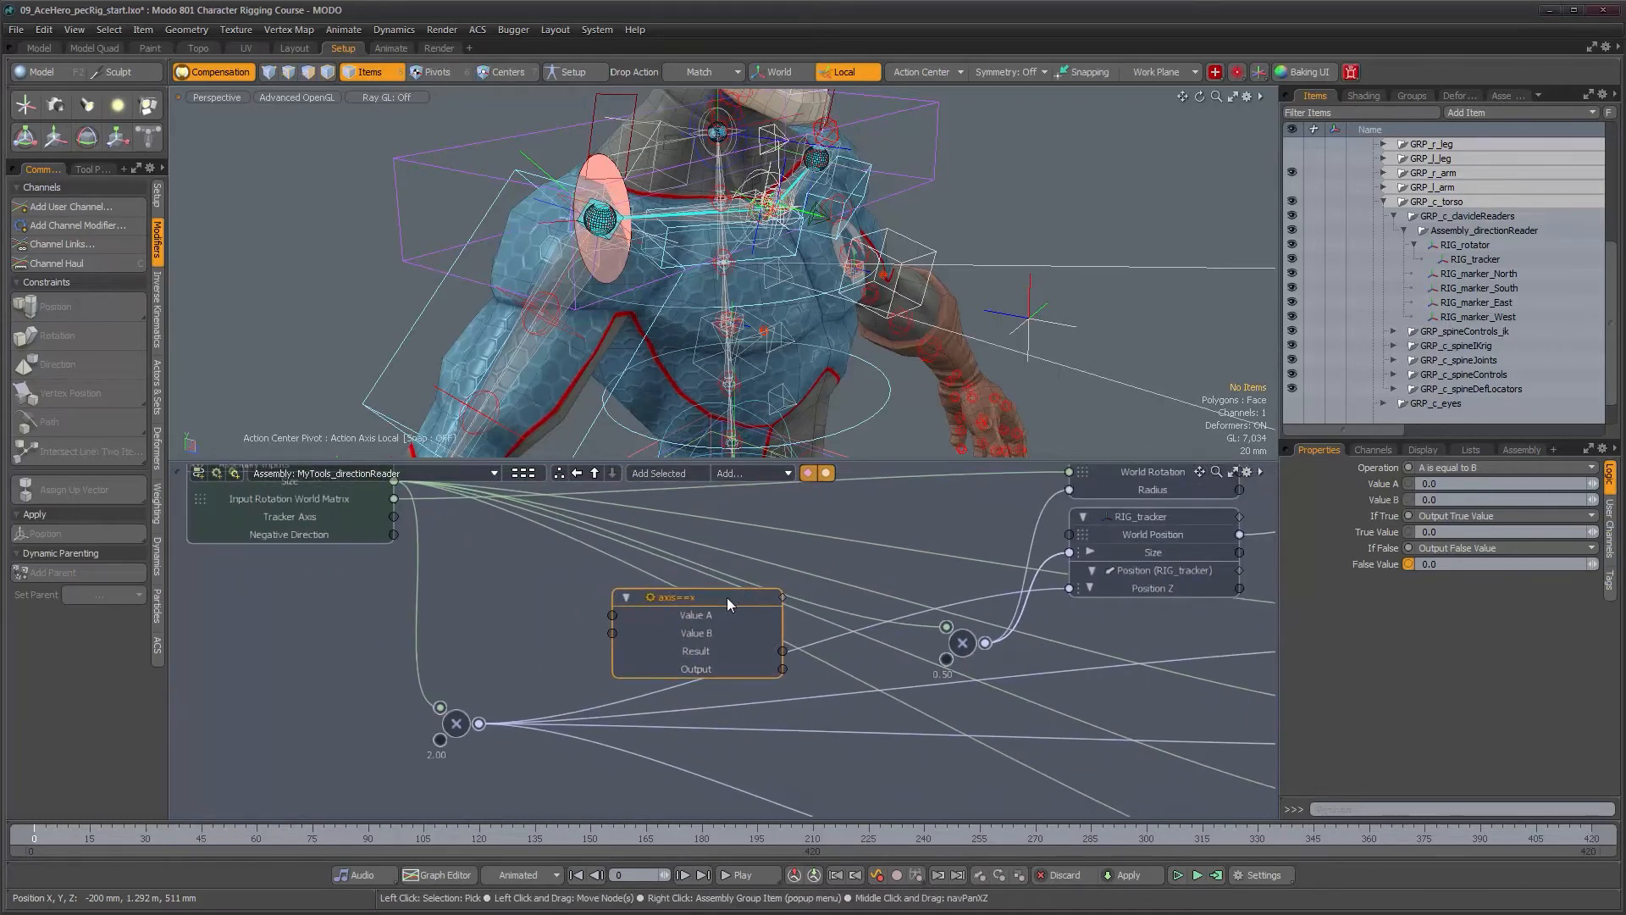
{"action": "double_click", "coordinate": [729, 602]}
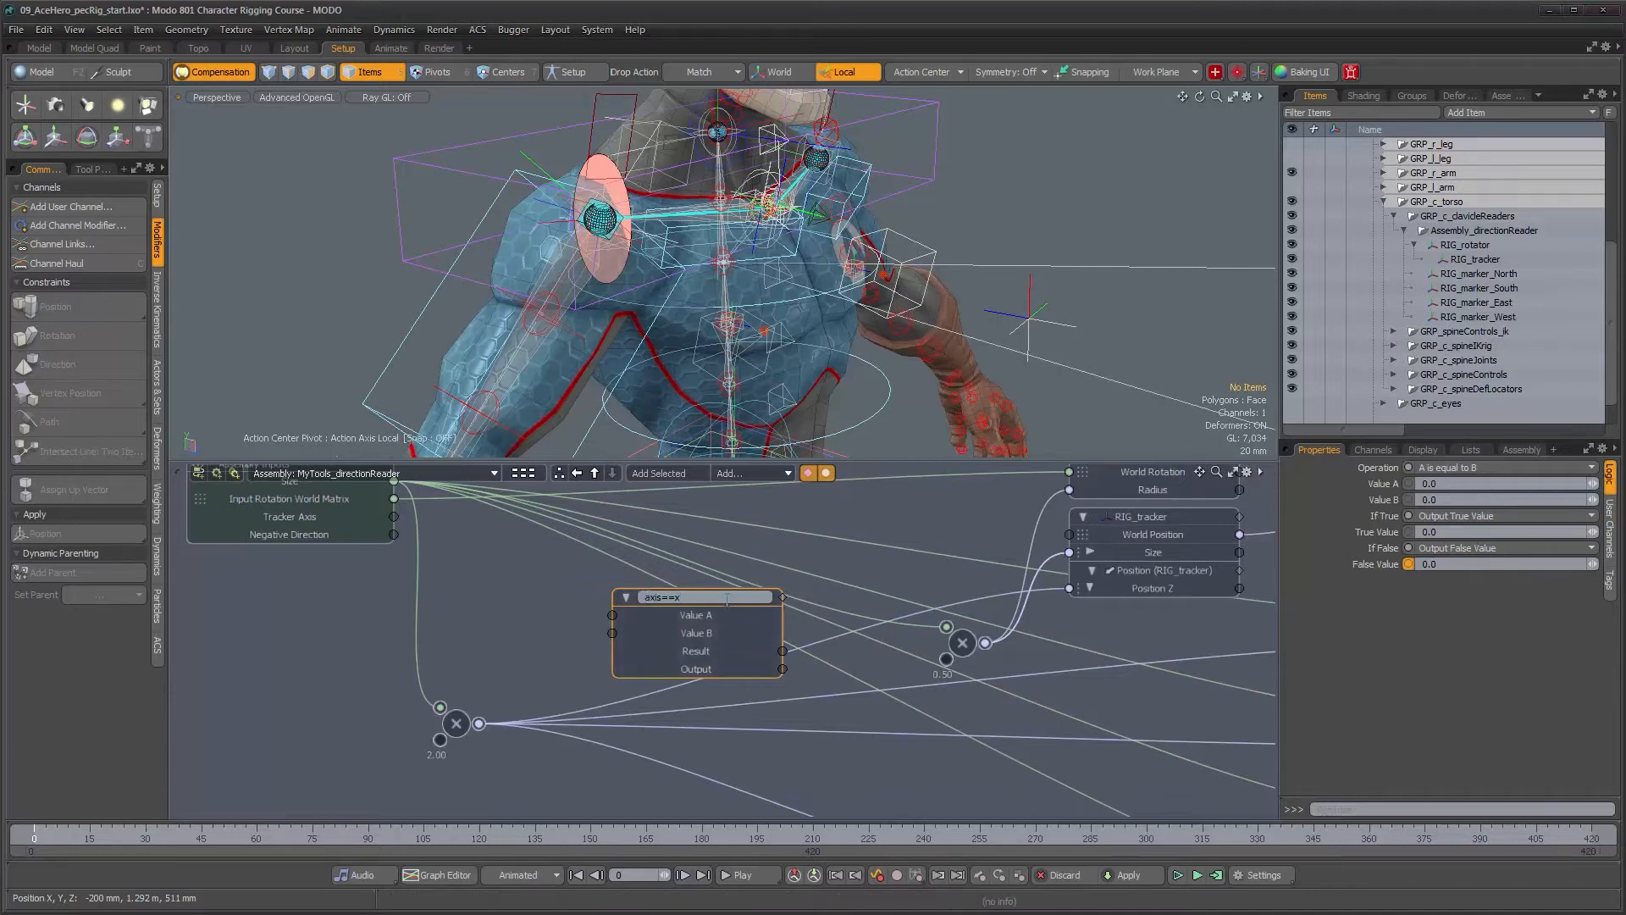
{"action": "type", "text": "x"}
{"action": "key", "text": "Return"}
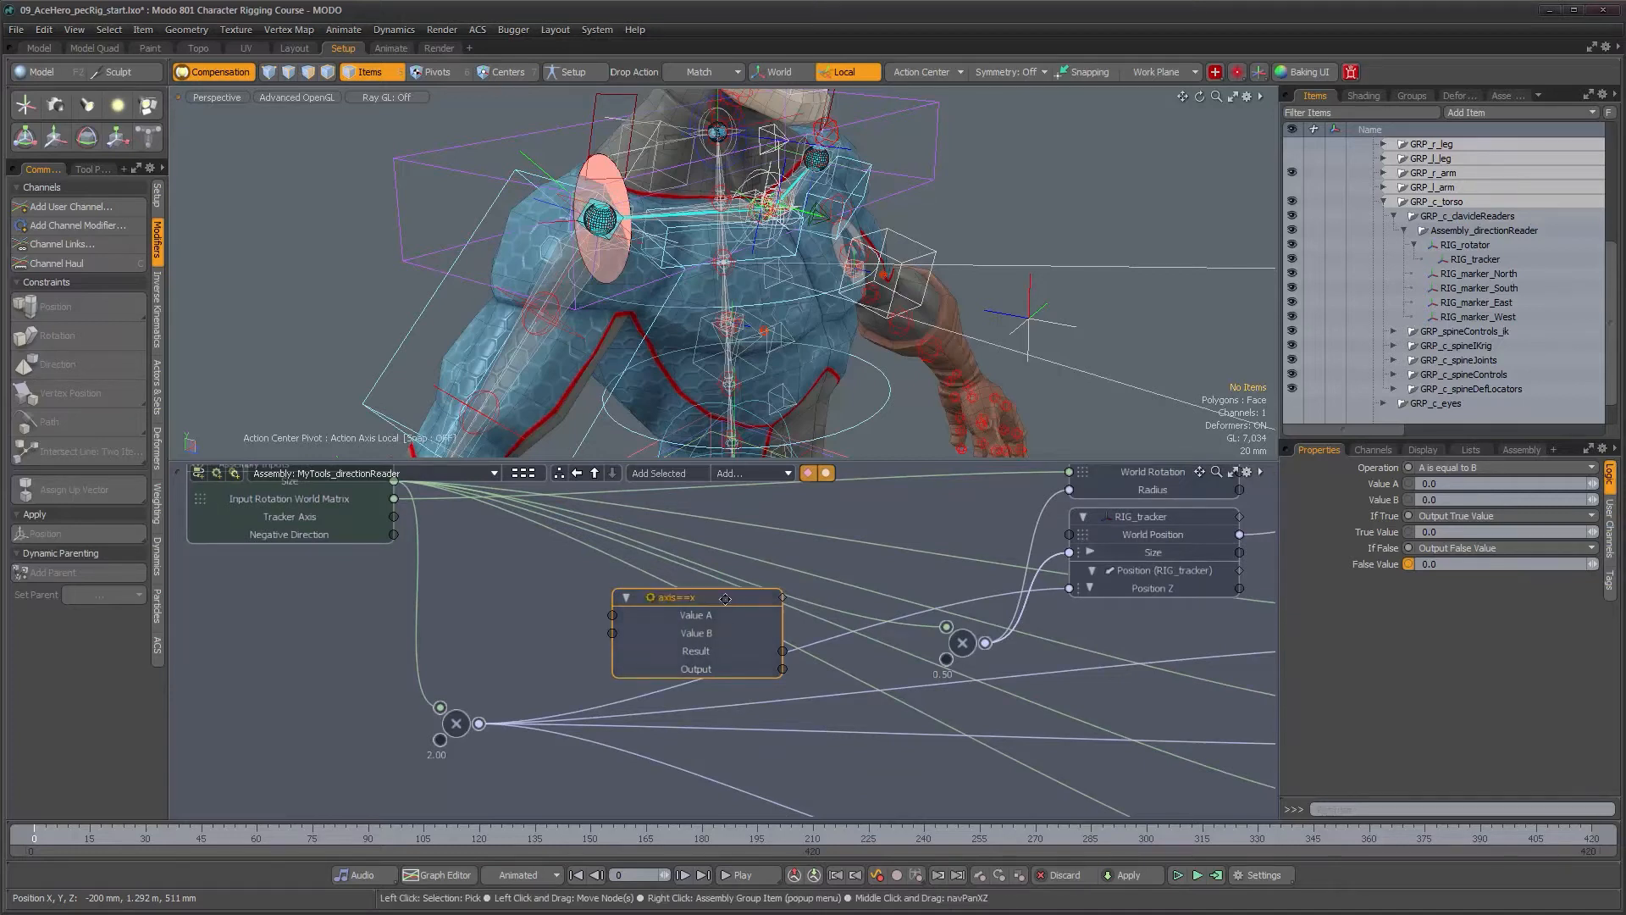
Connect the Tracker Axis input to Value A of axis==x and set the node's Value B to 1.0.
{"action": "right_click_drag", "start_coordinate": [711, 610], "coordinate": [679, 617], "text": "alt"}
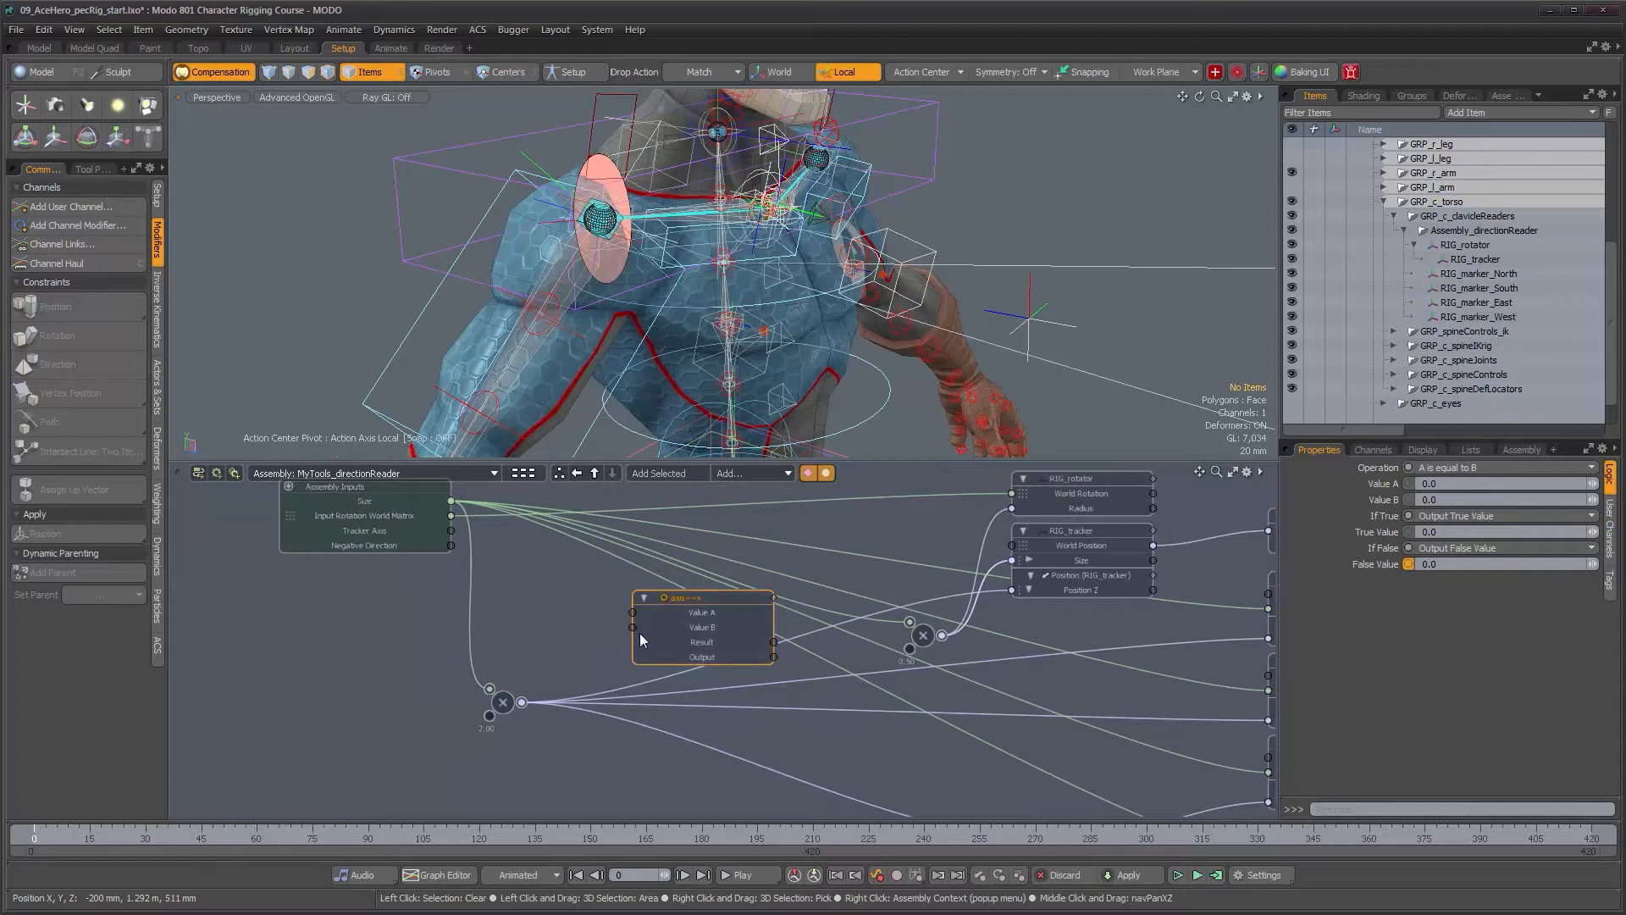
{"action": "left_click_drag", "start_coordinate": [450, 530], "coordinate": [620, 596]}
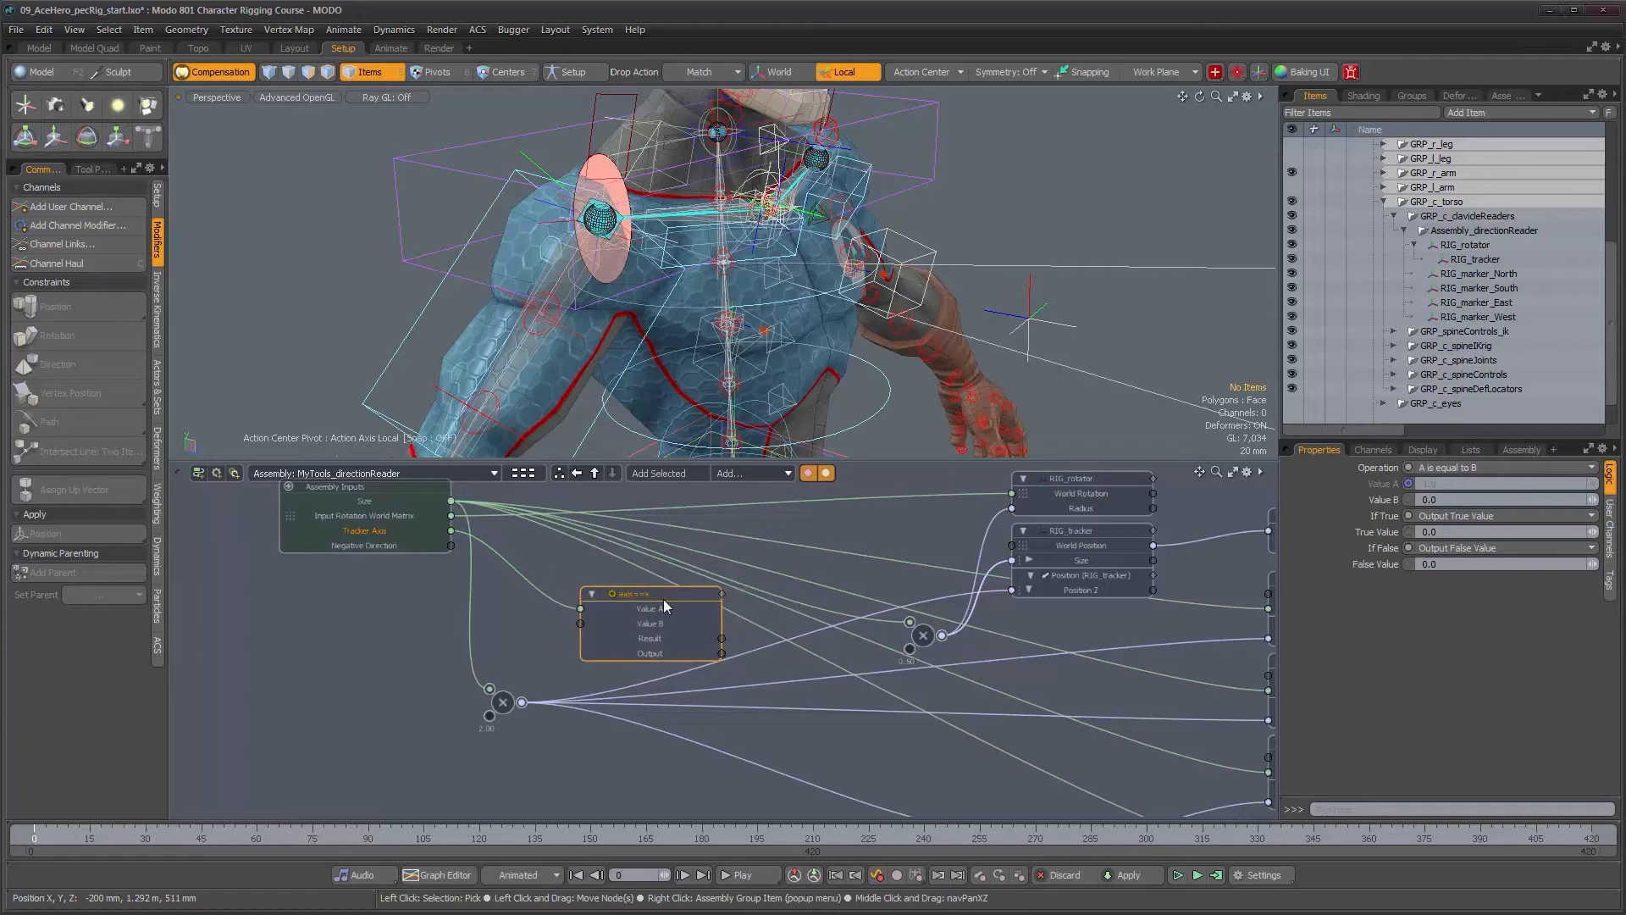
{"action": "left_click", "coordinate": [1457, 500]}
{"action": "type", "text": "1"}
{"action": "key", "text": "Return"}
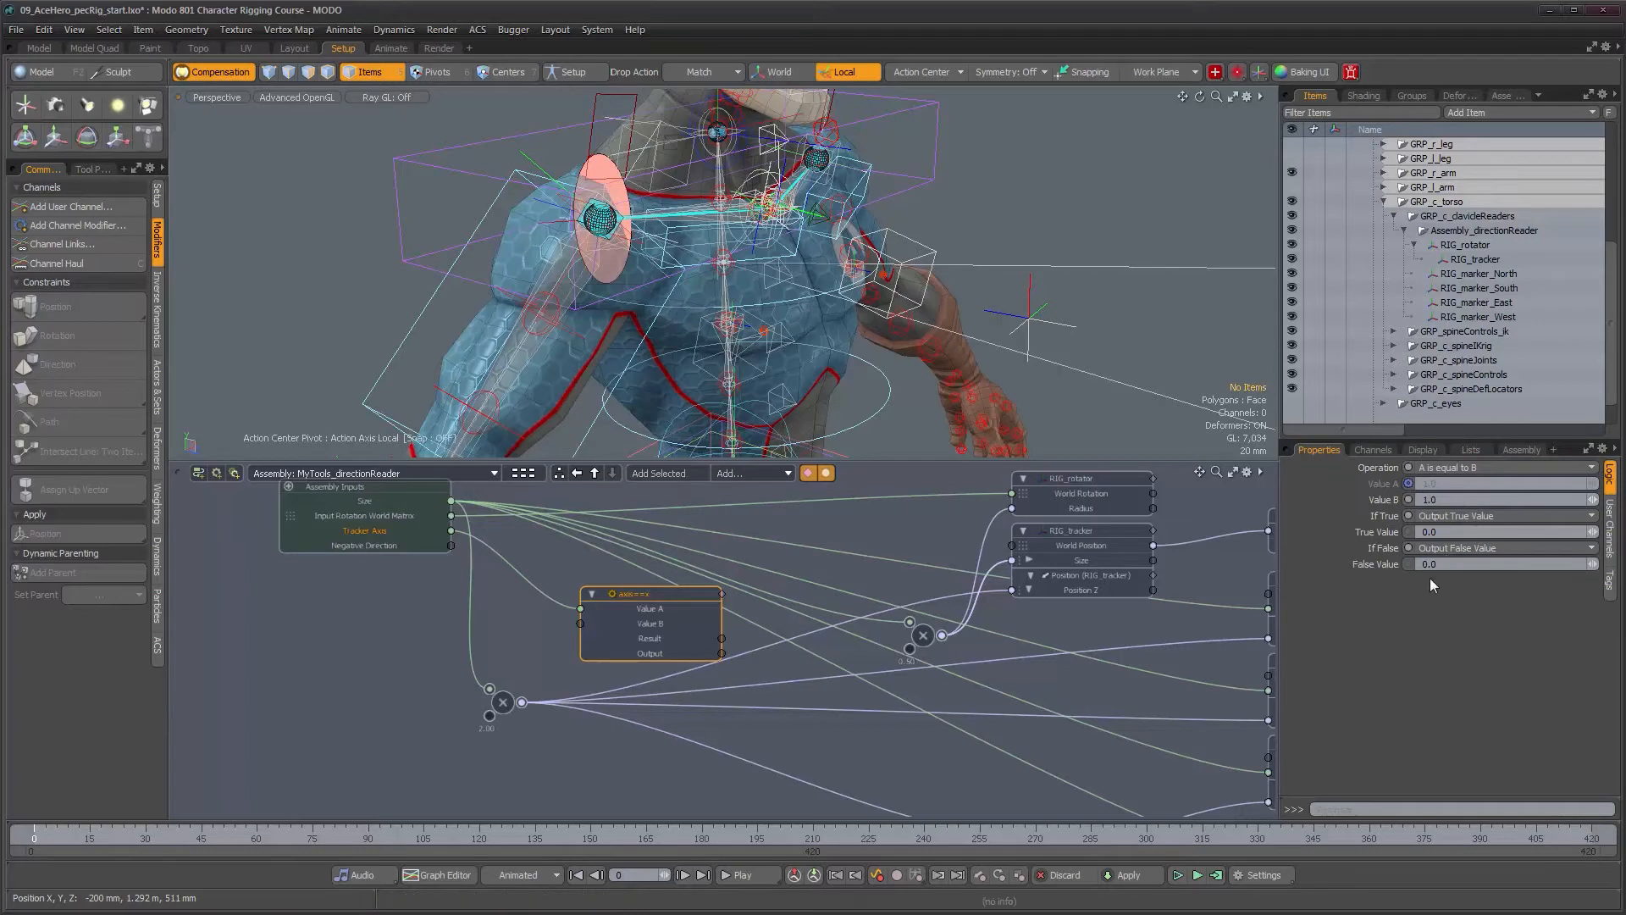
Expose the True Value channel of axis==x in the schematic and feed it from the 2.00 multiply node's output.
{"action": "left_click", "coordinate": [1376, 532]}
{"action": "right_click", "coordinate": [1376, 531]}
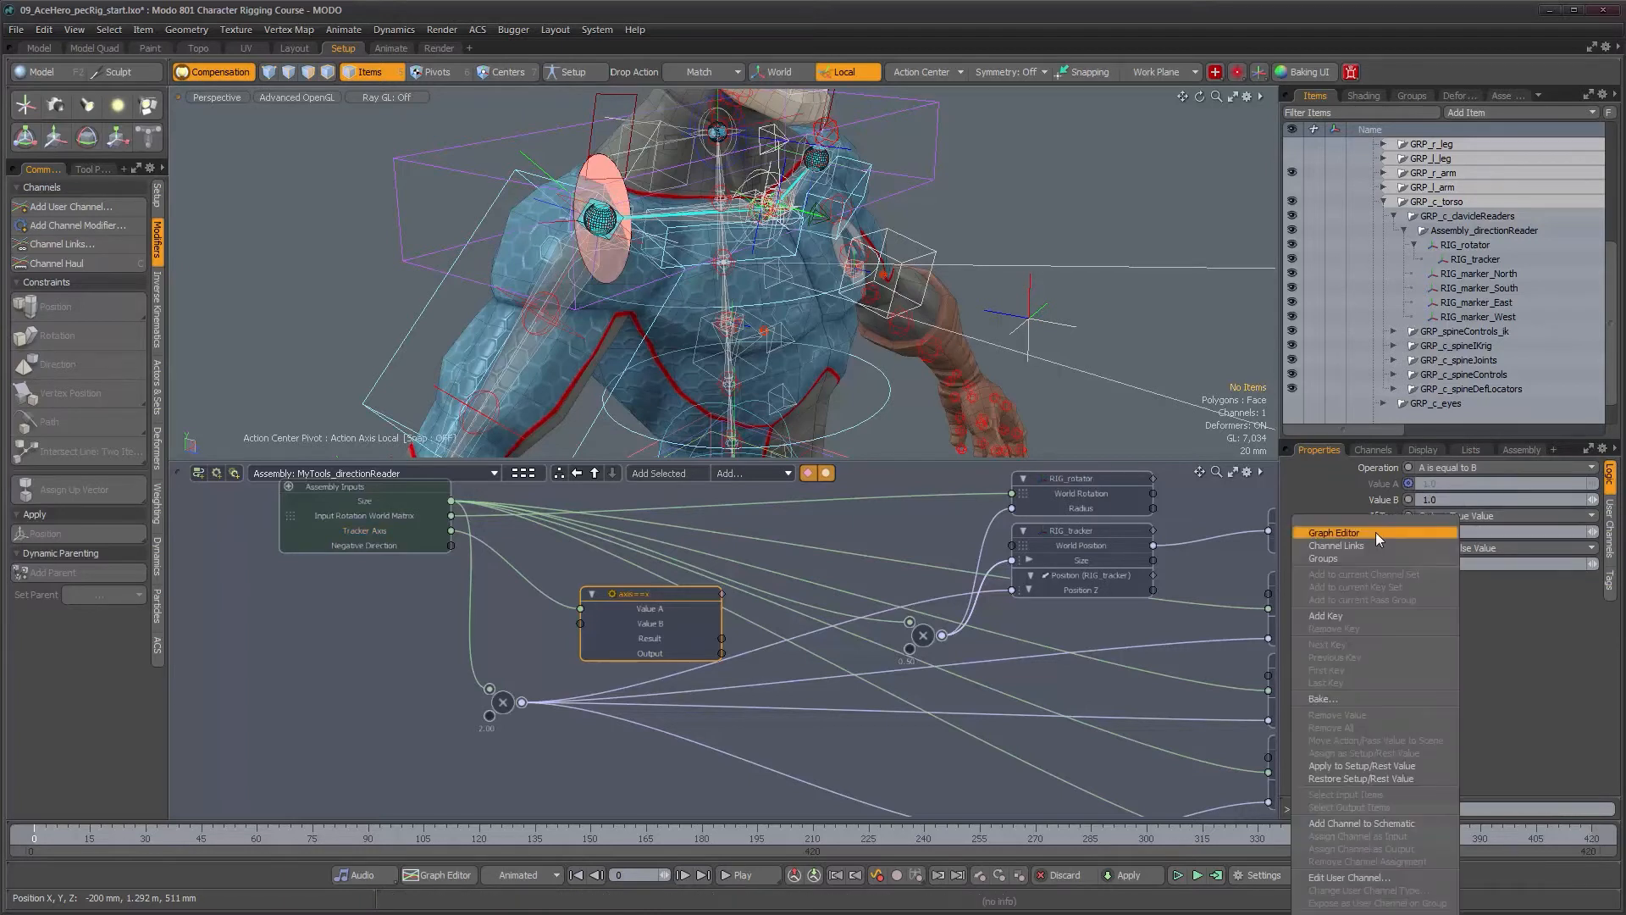
{"action": "left_click", "coordinate": [1347, 823]}
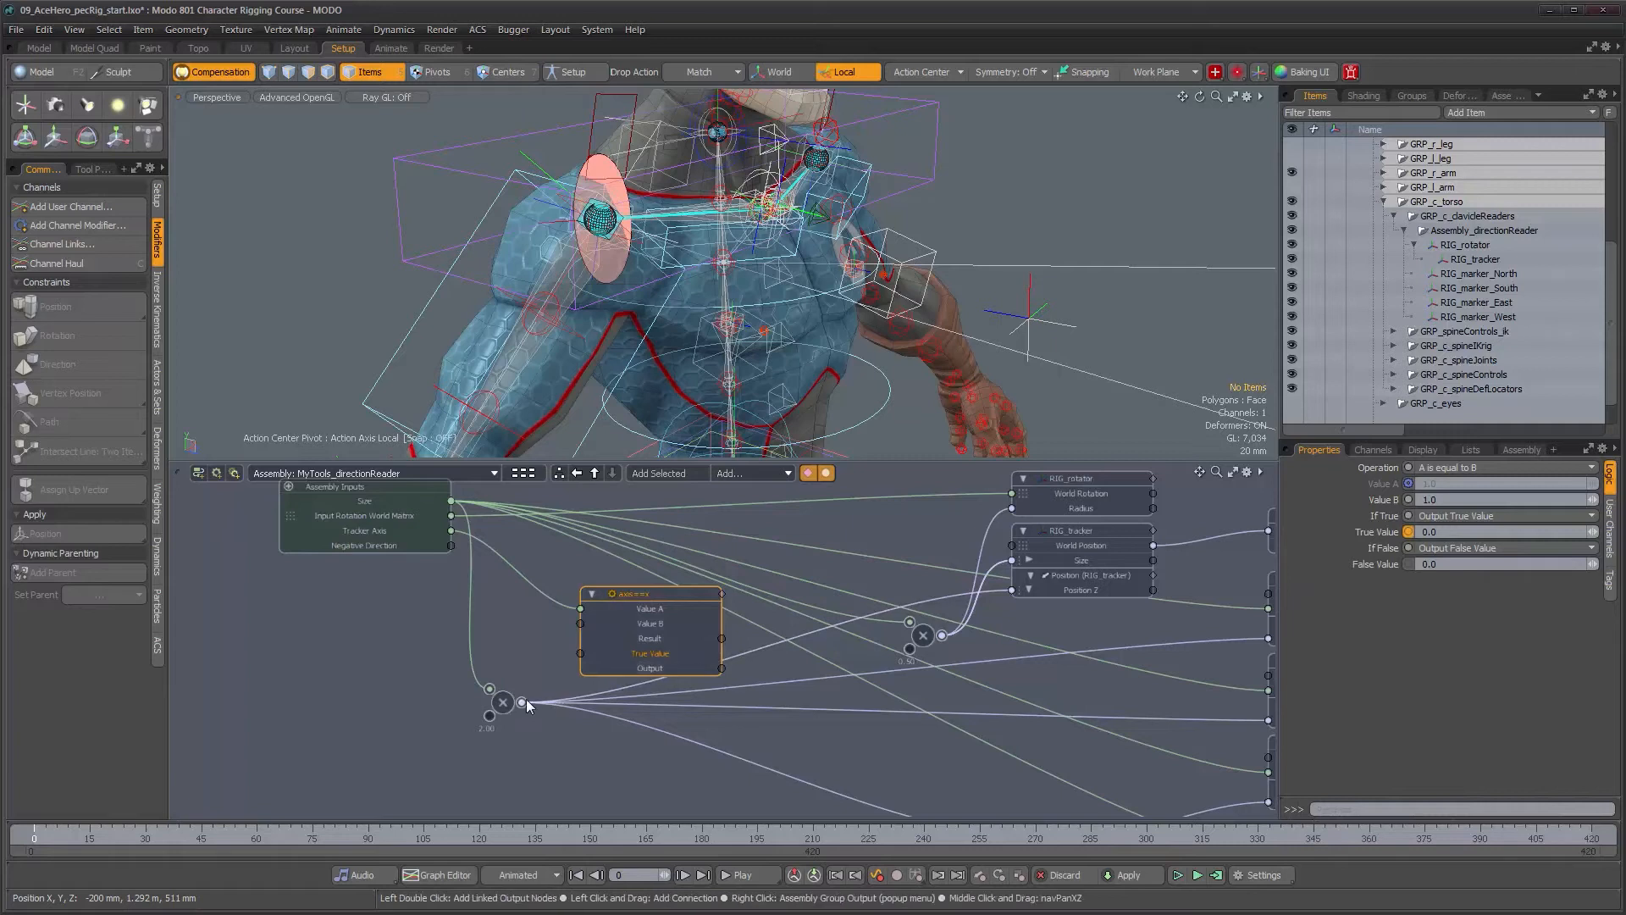
{"action": "left_click_drag", "start_coordinate": [523, 702], "coordinate": [580, 653]}
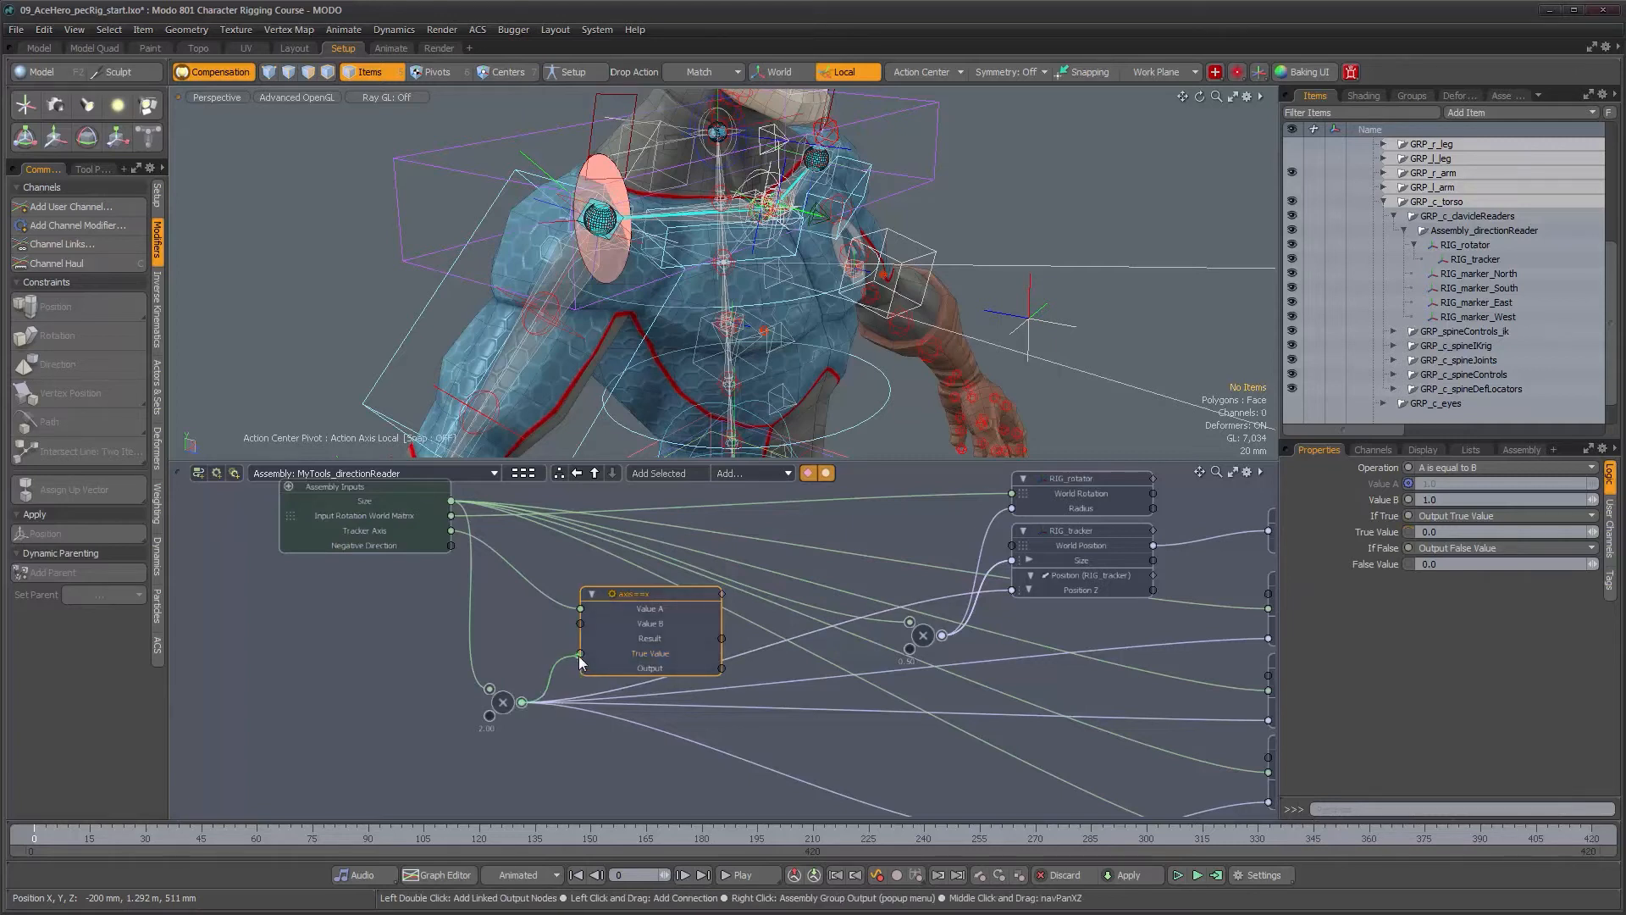
{"action": "left_click", "coordinate": [495, 705]}
{"action": "left_click_drag", "start_coordinate": [646, 603], "coordinate": [656, 596]}
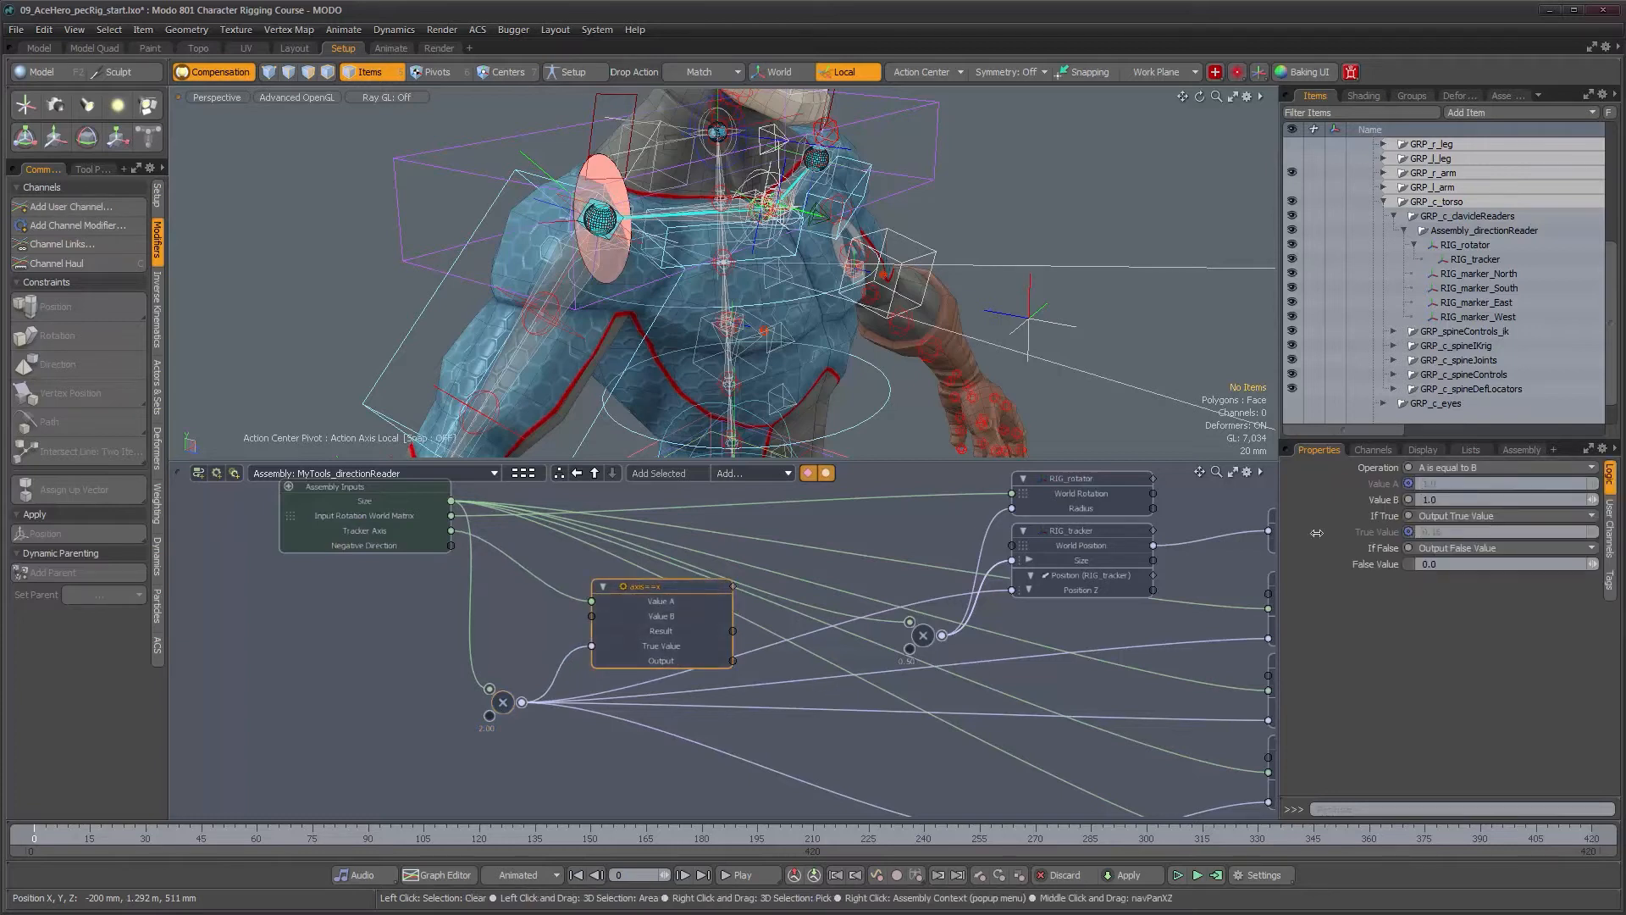
Duplicate the axis==x logic node and delete the extra multiply node copied along with it.
{"action": "key", "text": "alt"}
{"action": "left_click_drag", "start_coordinate": [763, 675], "coordinate": [748, 688], "text": "alt"}
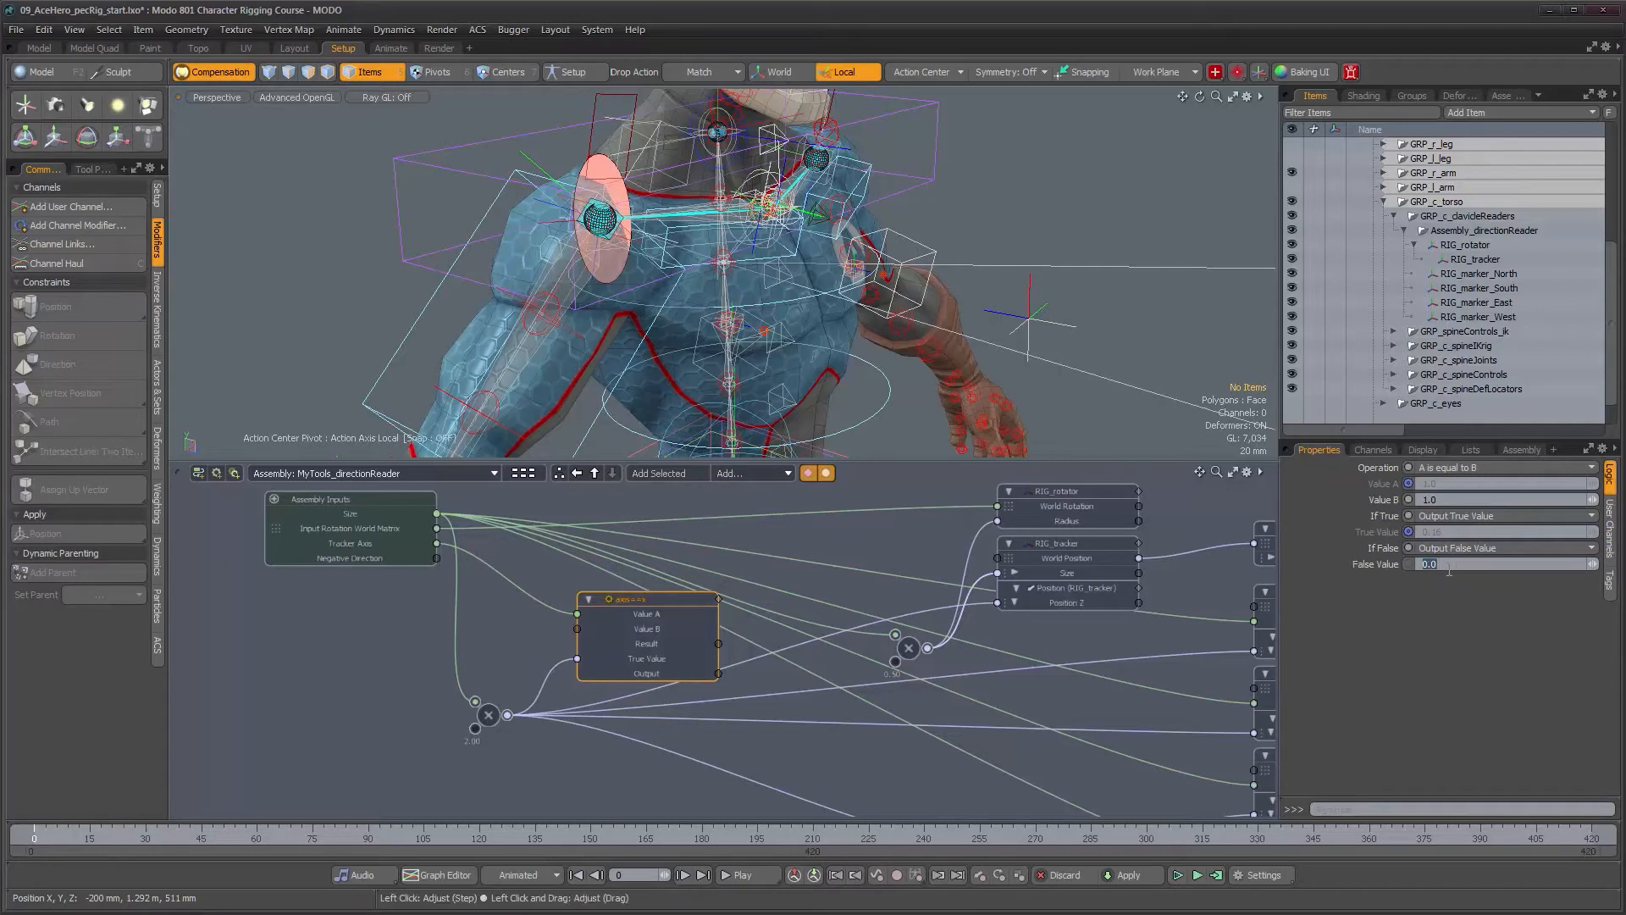
{"action": "scroll", "coordinate": [762, 686], "scroll_direction": "down", "scroll_amount": 3}
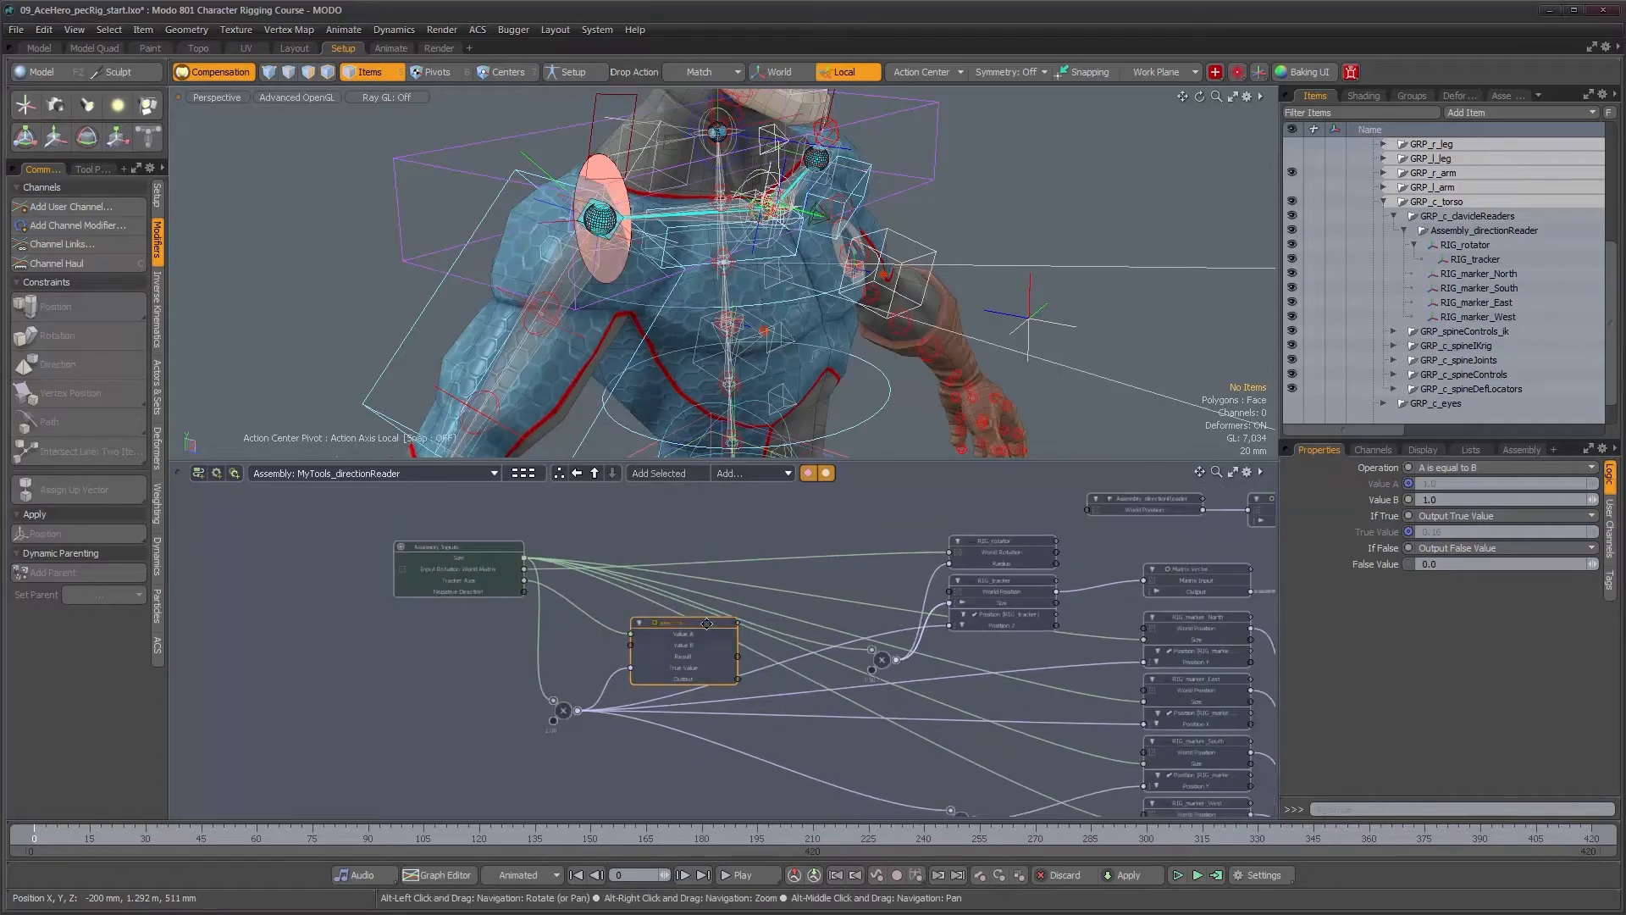
{"action": "scroll", "coordinate": [686, 629], "scroll_direction": "up", "scroll_amount": 3}
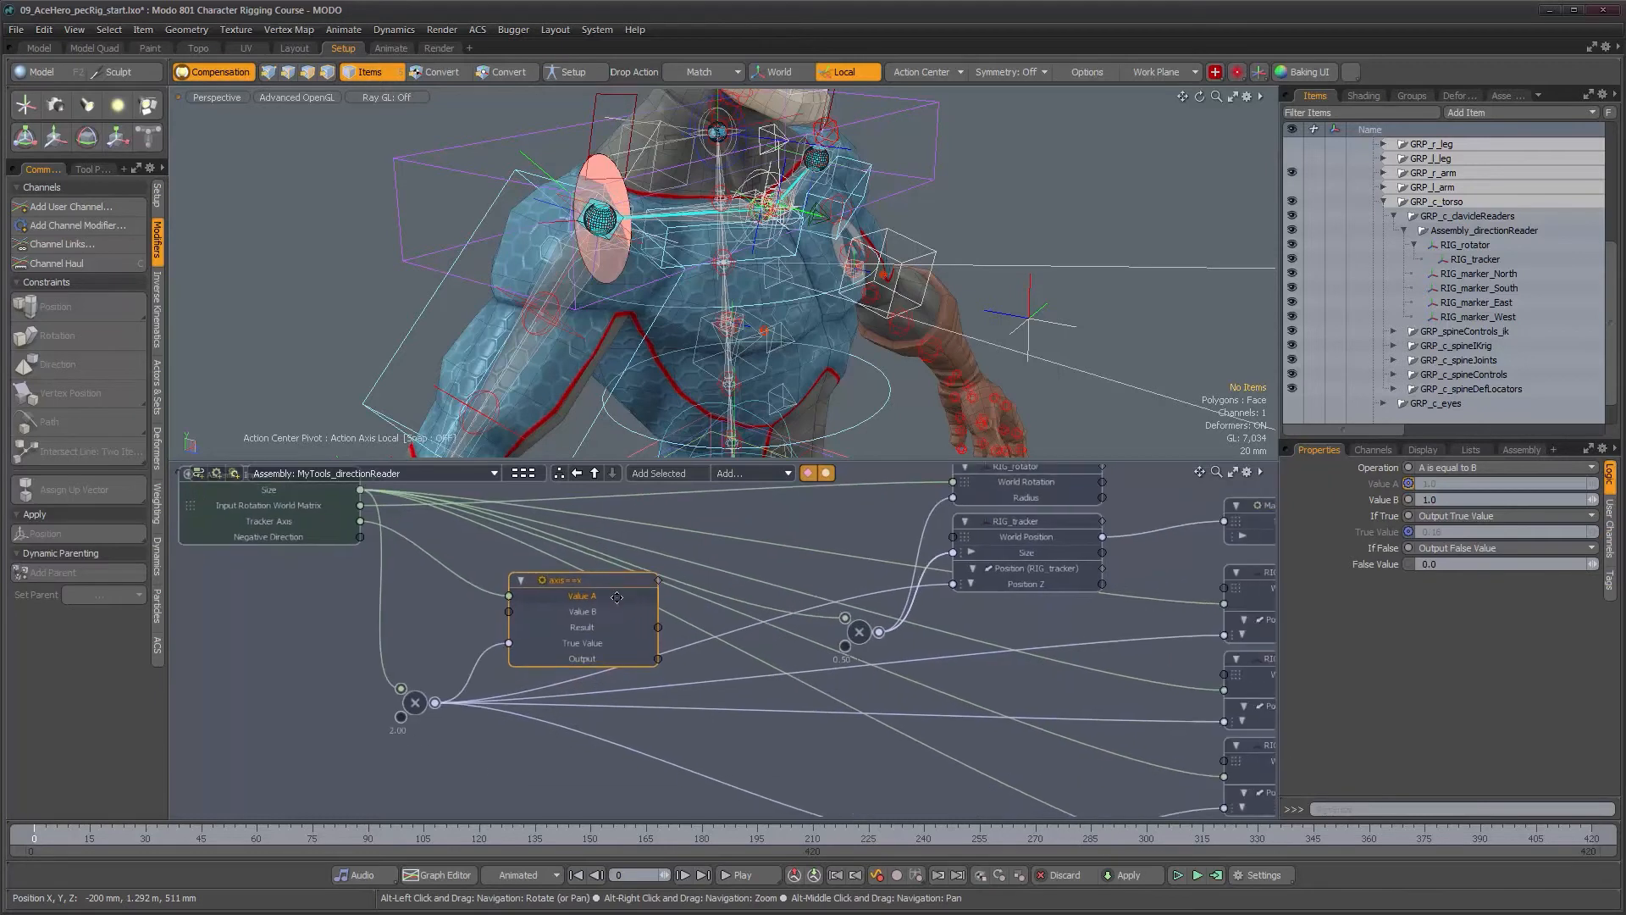
{"action": "key", "text": "ctrl+d"}
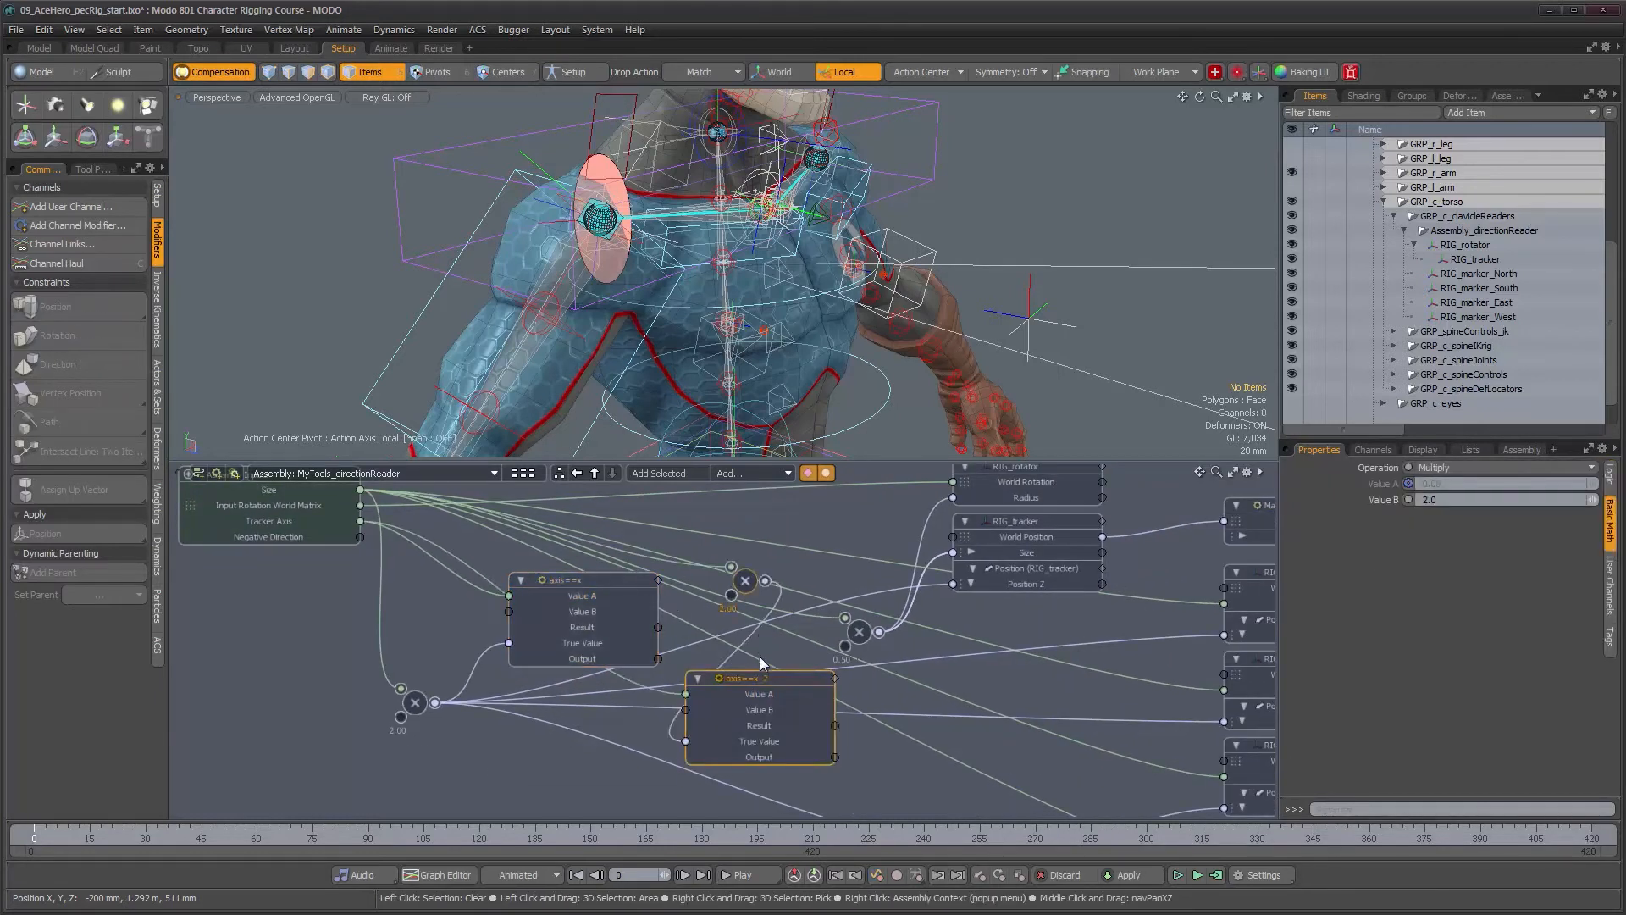
{"action": "left_click", "coordinate": [747, 581]}
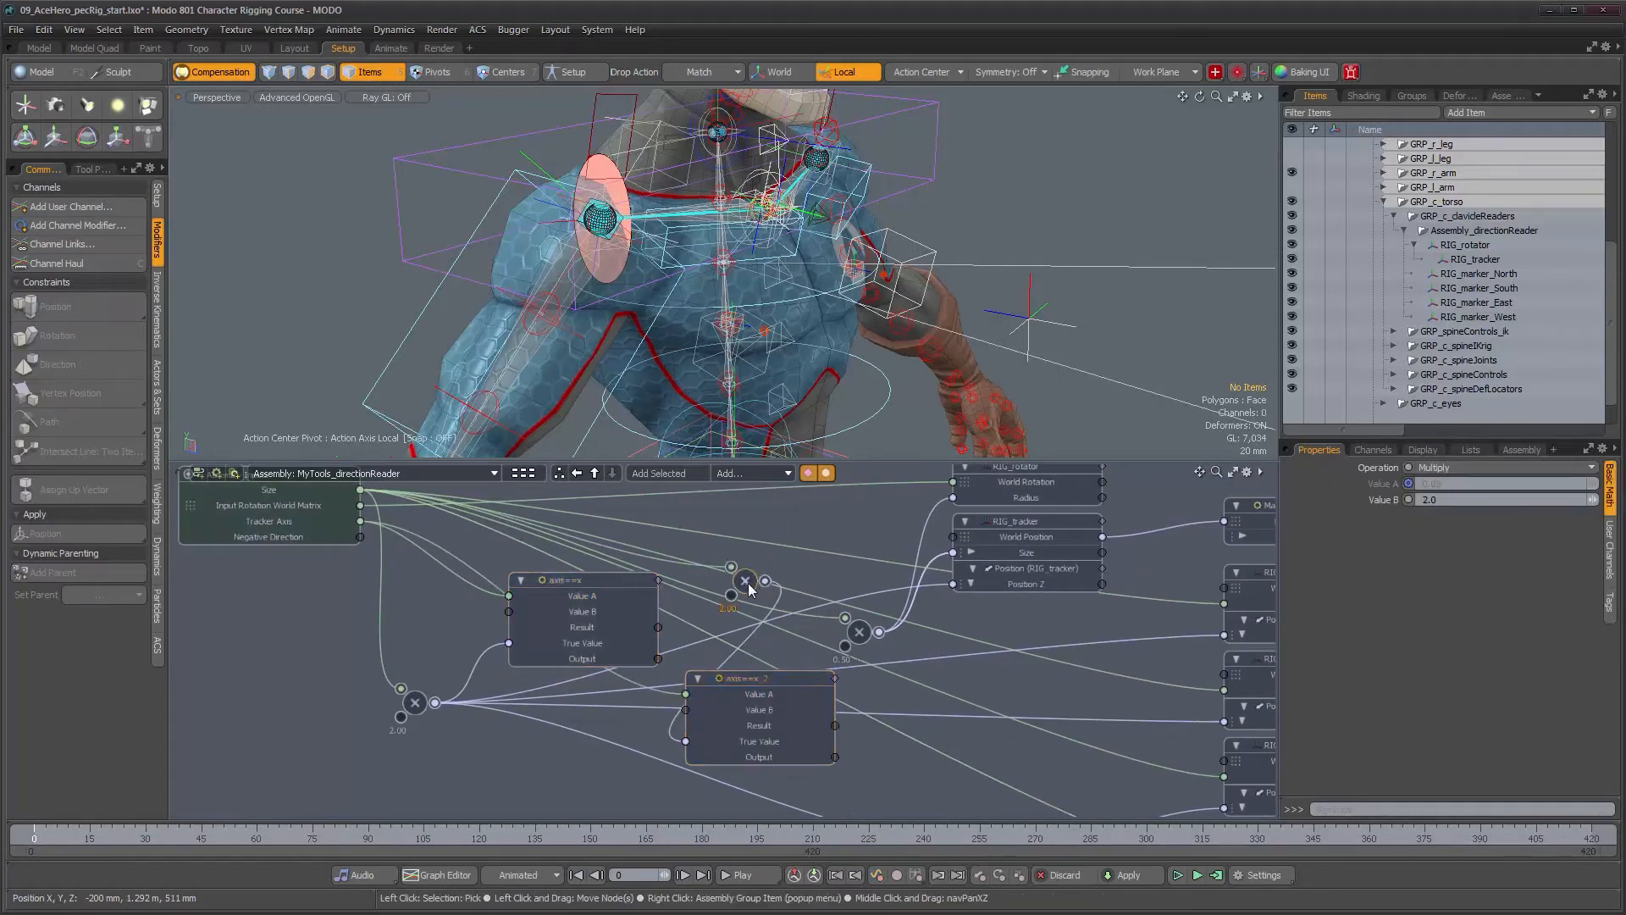
{"action": "key", "text": "Delete"}
Align the duplicated logic node below axis==x and connect the original 2.00 multiply output to its True Value.
{"action": "left_click_drag", "start_coordinate": [768, 684], "coordinate": [587, 692]}
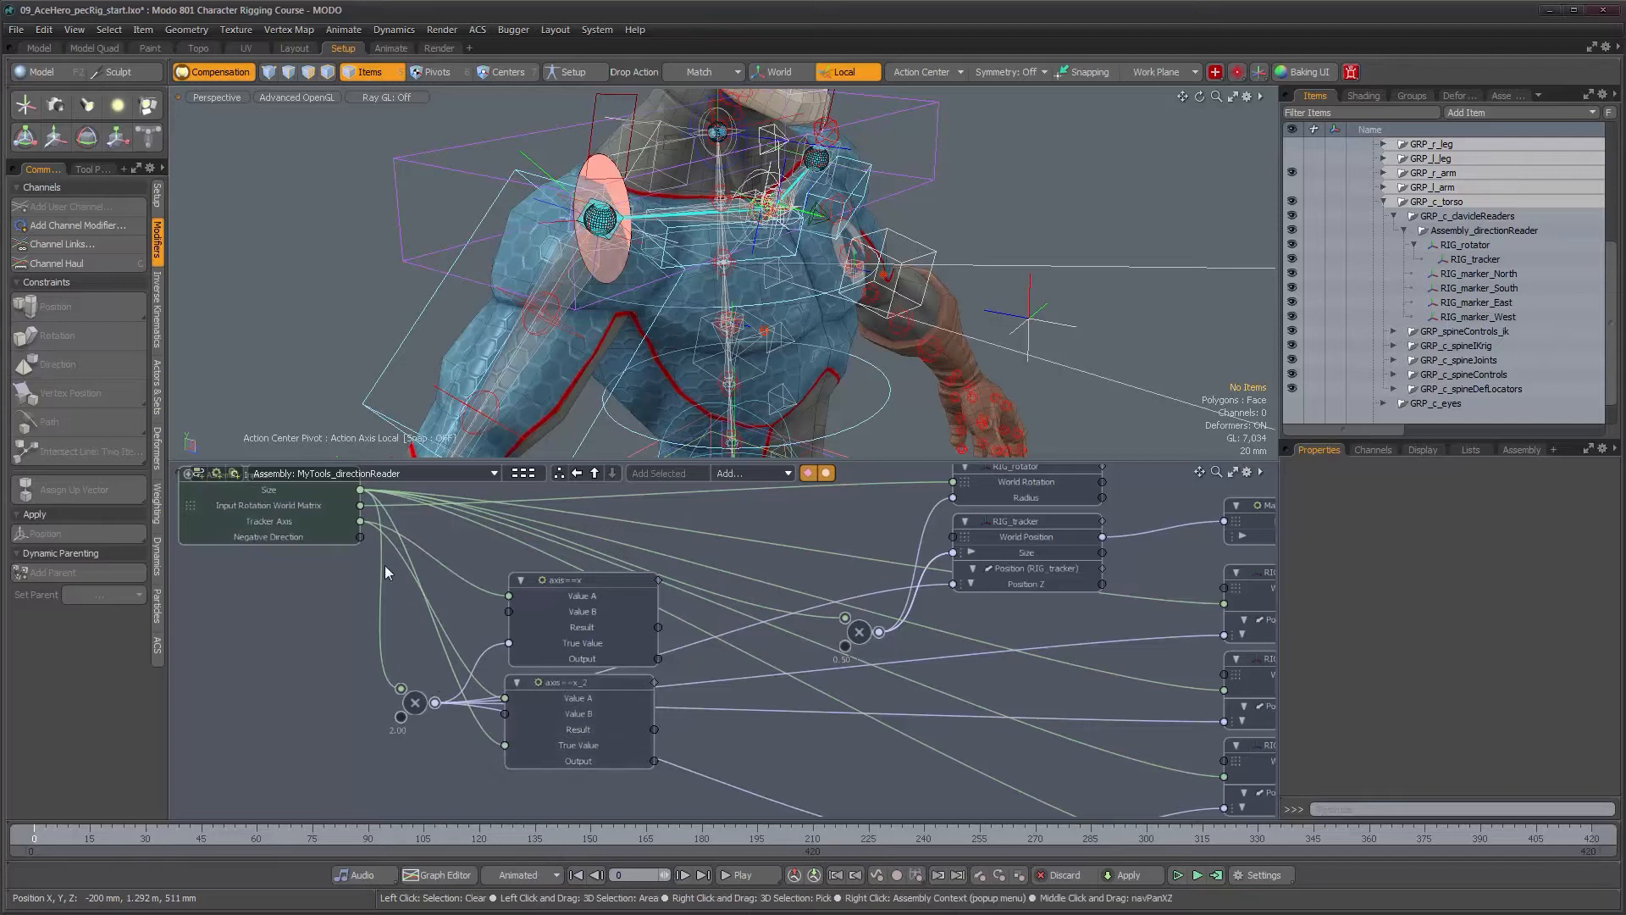
{"action": "left_click_drag", "start_coordinate": [489, 737], "coordinate": [436, 703]}
{"action": "left_click_drag", "start_coordinate": [593, 684], "coordinate": [596, 683]}
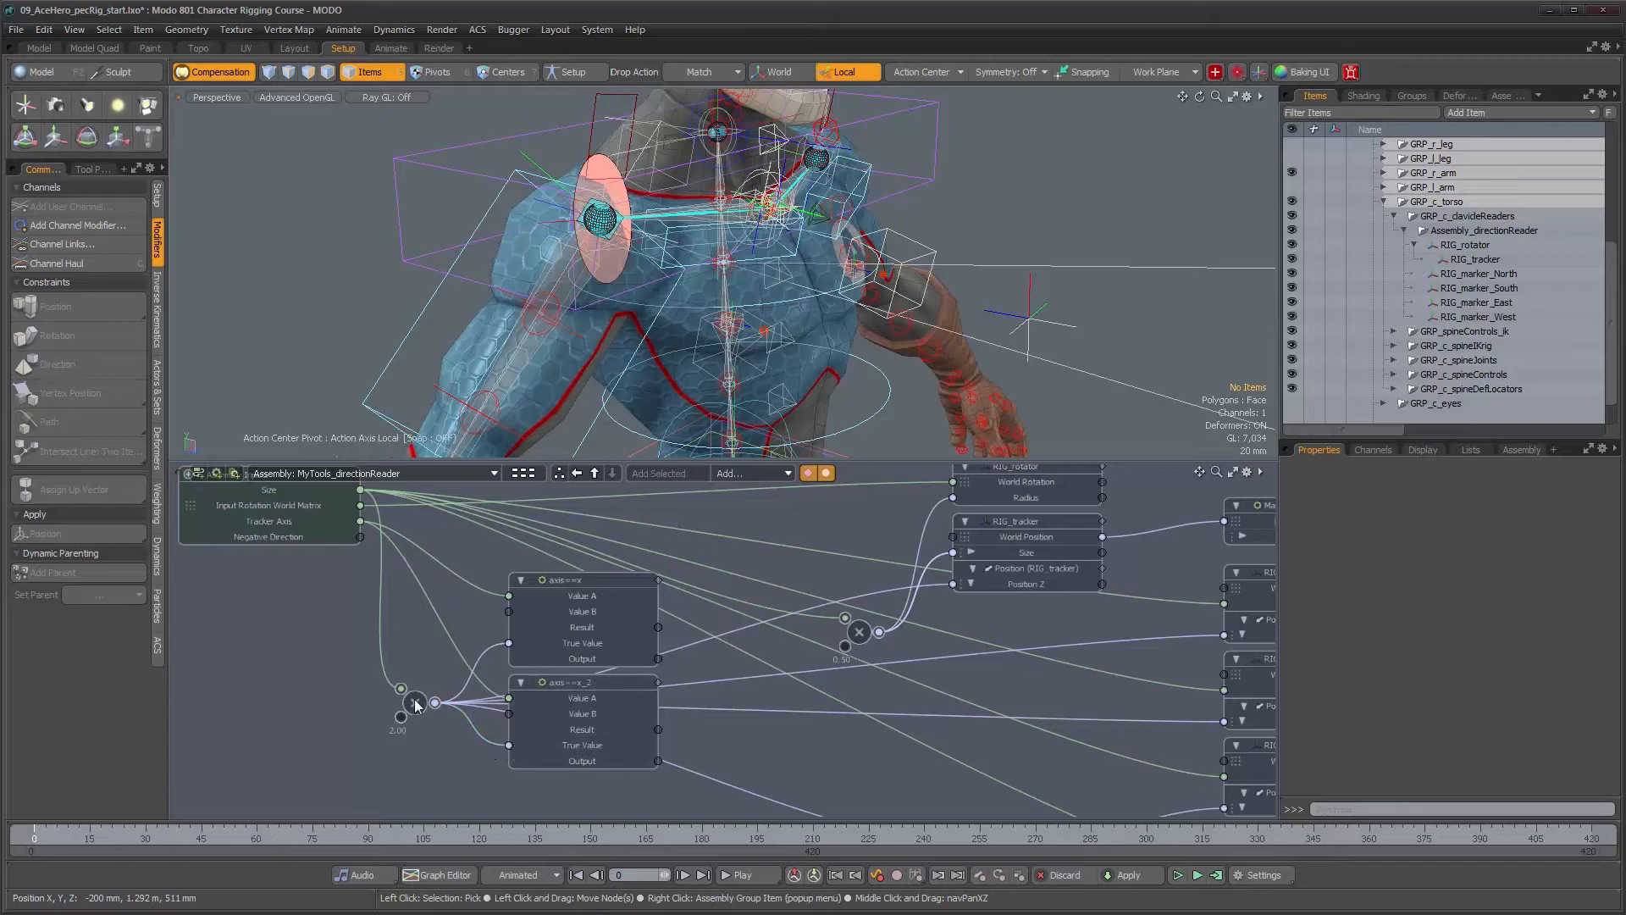
Rename the duplicated logic node axis==y.
{"action": "left_click", "coordinate": [616, 684]}
{"action": "double_click", "coordinate": [613, 683]}
{"action": "key", "text": "BackSpace"}
{"action": "key", "text": "BackSpace"}
{"action": "key", "text": "BackSpace"}
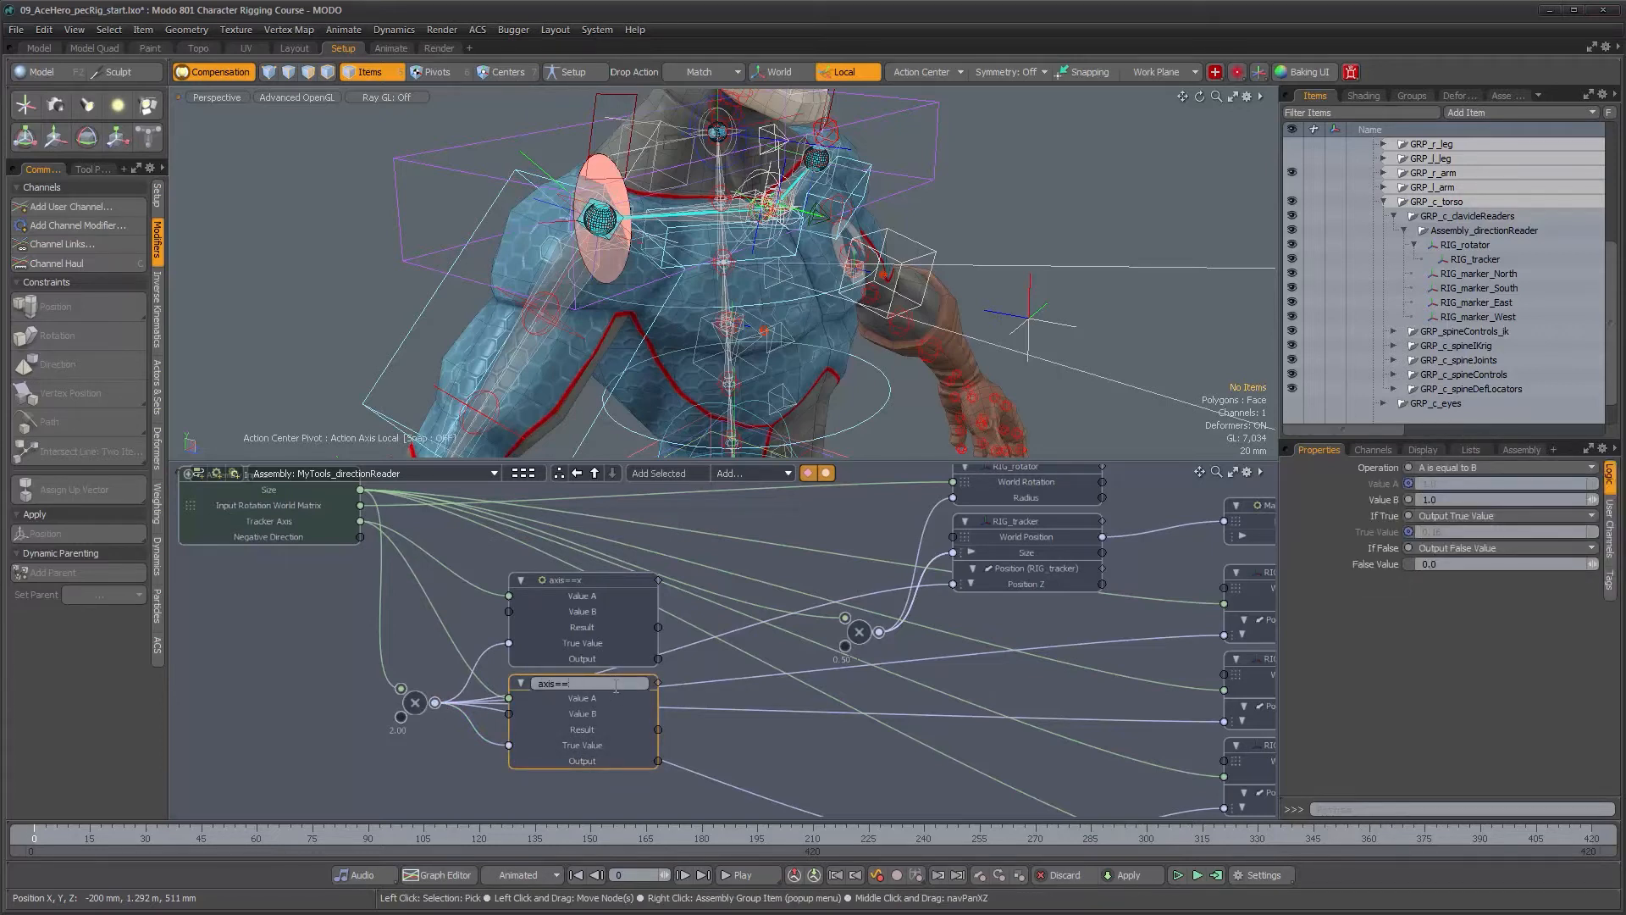
{"action": "type", "text": "y"}
{"action": "key", "text": "Return"}
{"action": "right_click_drag", "start_coordinate": [613, 684], "coordinate": [609, 672], "text": "alt"}
{"action": "left_click", "coordinate": [654, 763]}
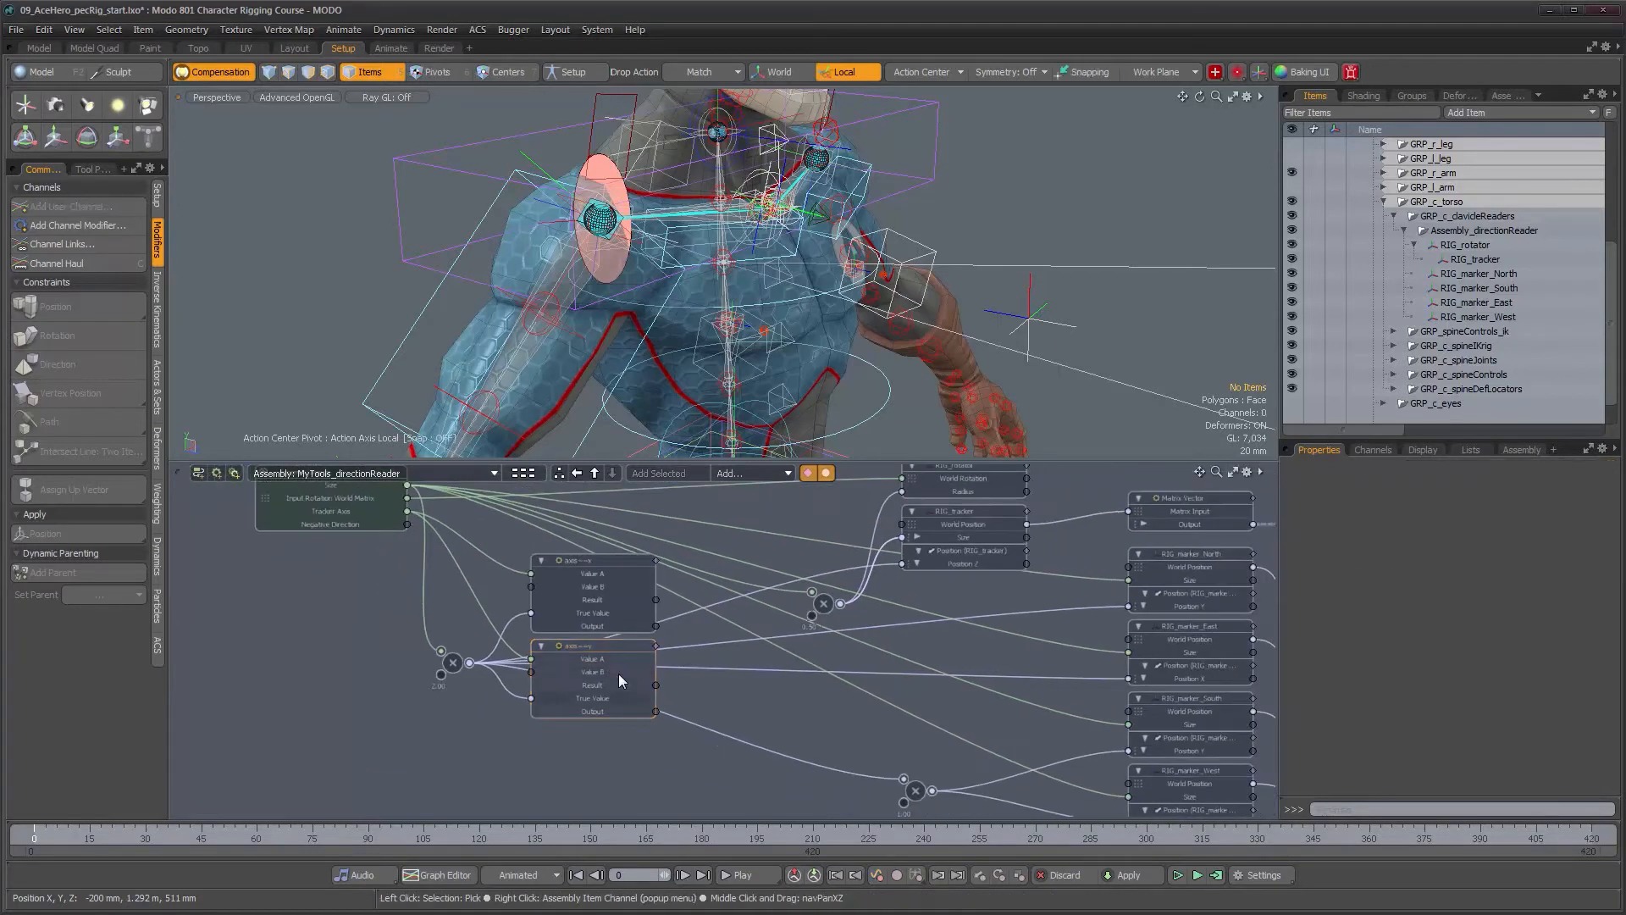
Duplicate the axis==y node, place the copy directly below it, and delete the multiply node copied along with it.
{"action": "left_click", "coordinate": [618, 648]}
{"action": "key", "text": "ctrl+d"}
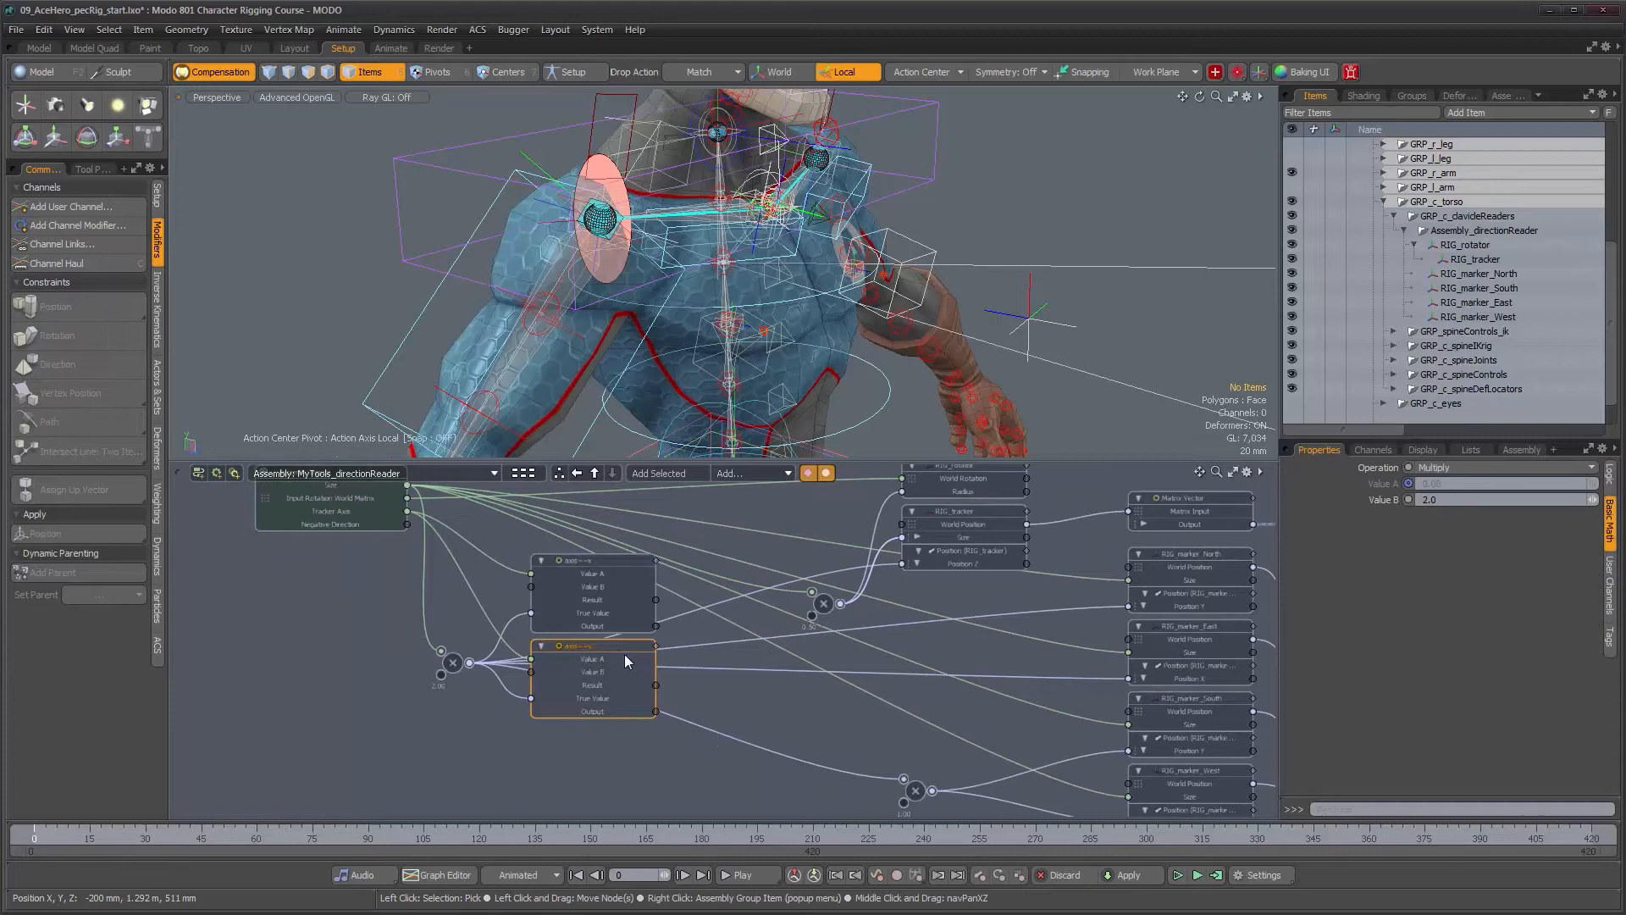
{"action": "left_click_drag", "start_coordinate": [805, 639], "coordinate": [540, 767]}
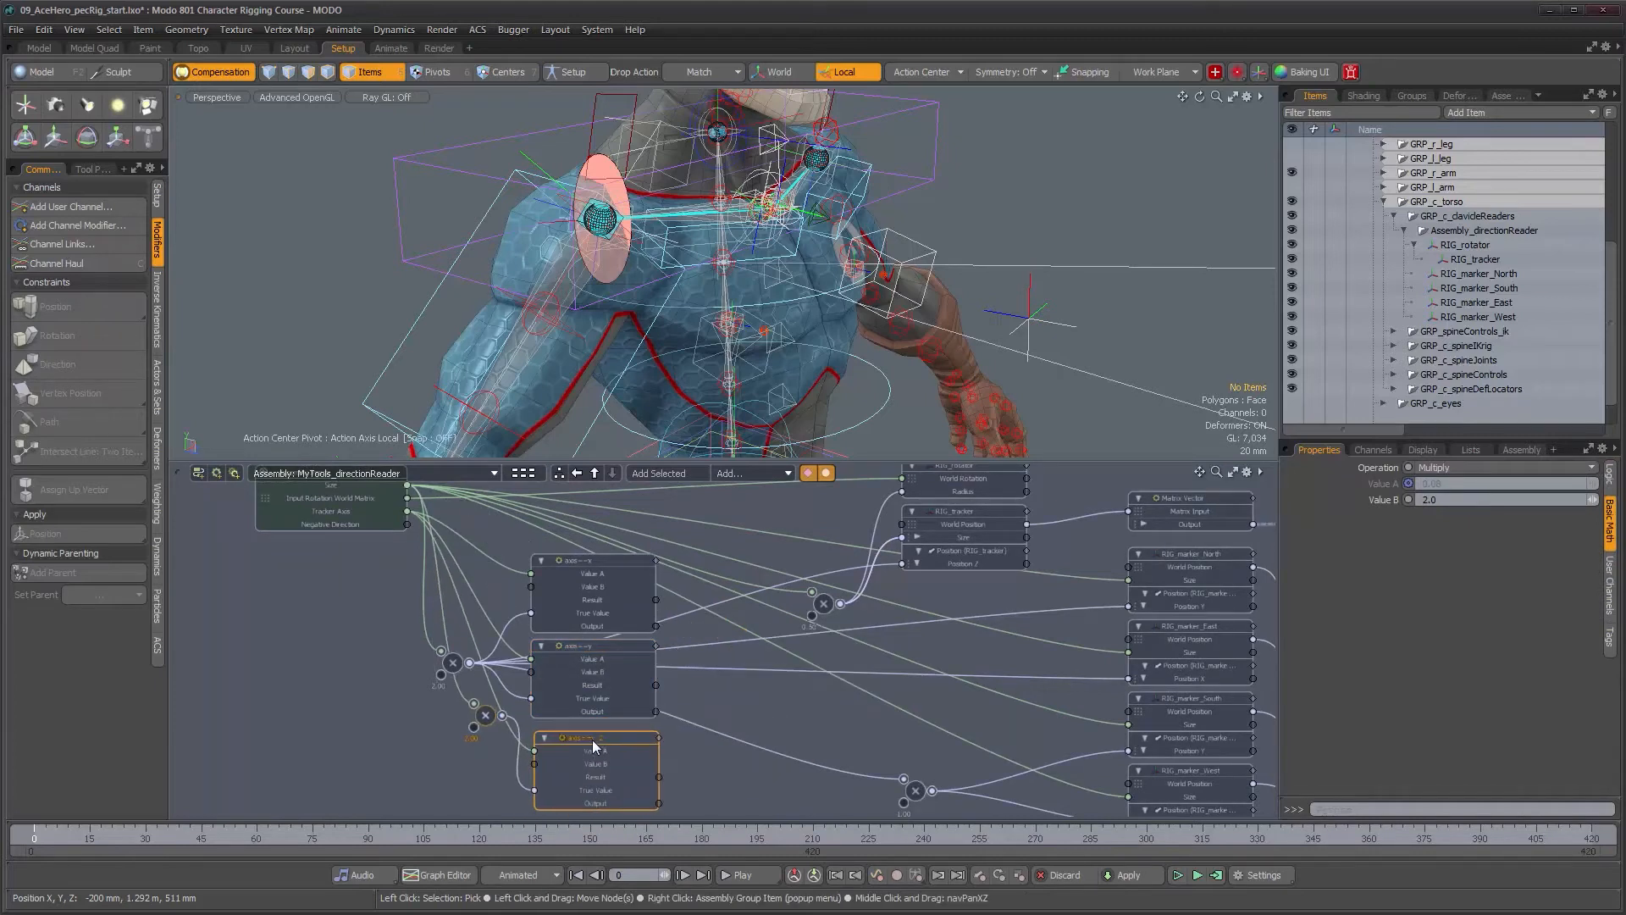
{"action": "left_click", "coordinate": [477, 769]}
{"action": "left_click", "coordinate": [484, 716]}
{"action": "key", "text": "Delete"}
{"action": "left_click_drag", "start_coordinate": [586, 734], "coordinate": [582, 727]}
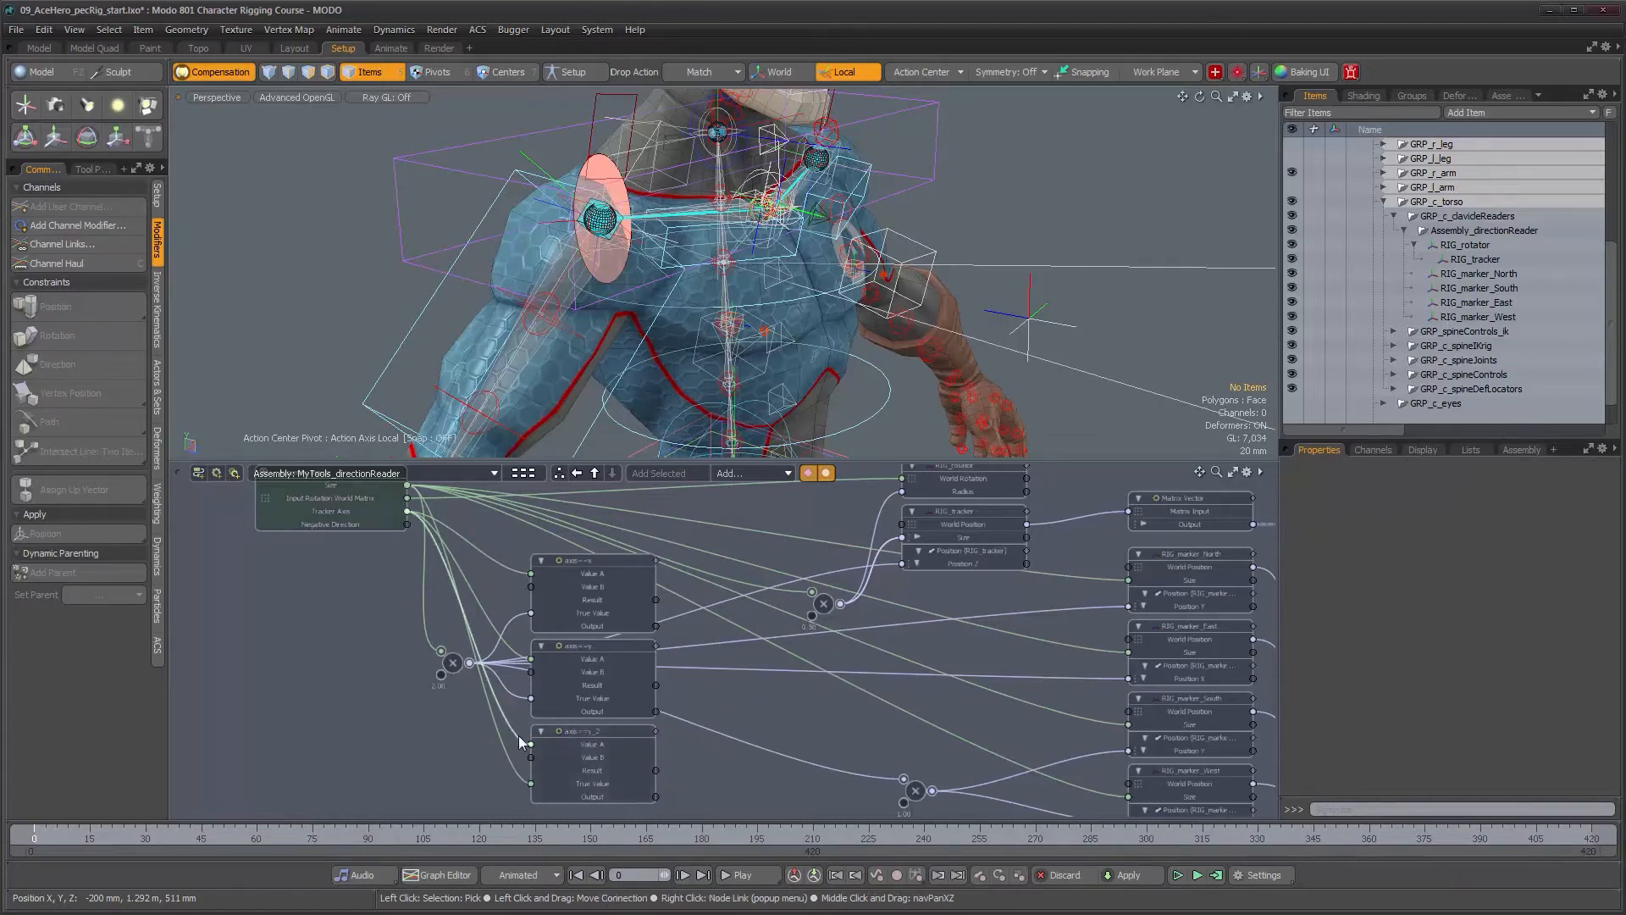
Connect the original 2.00 multiply output to the third logic node's True Value and rename that node axis==z.
{"action": "left_click_drag", "start_coordinate": [470, 662], "coordinate": [530, 786]}
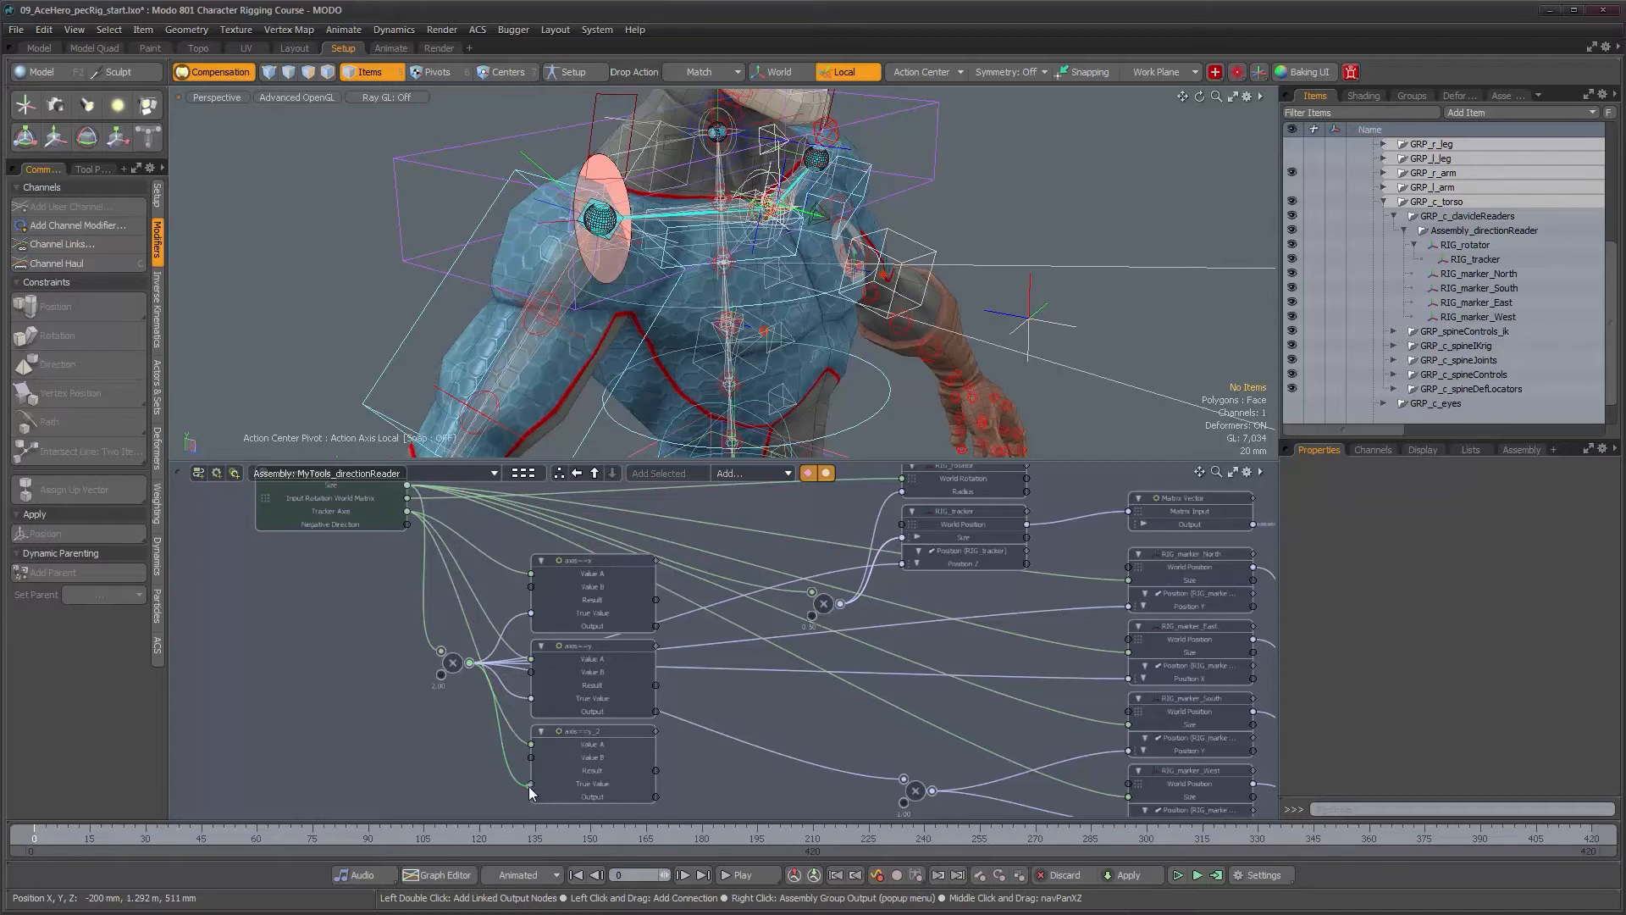
{"action": "double_click", "coordinate": [586, 729]}
{"action": "left_click", "coordinate": [611, 731]}
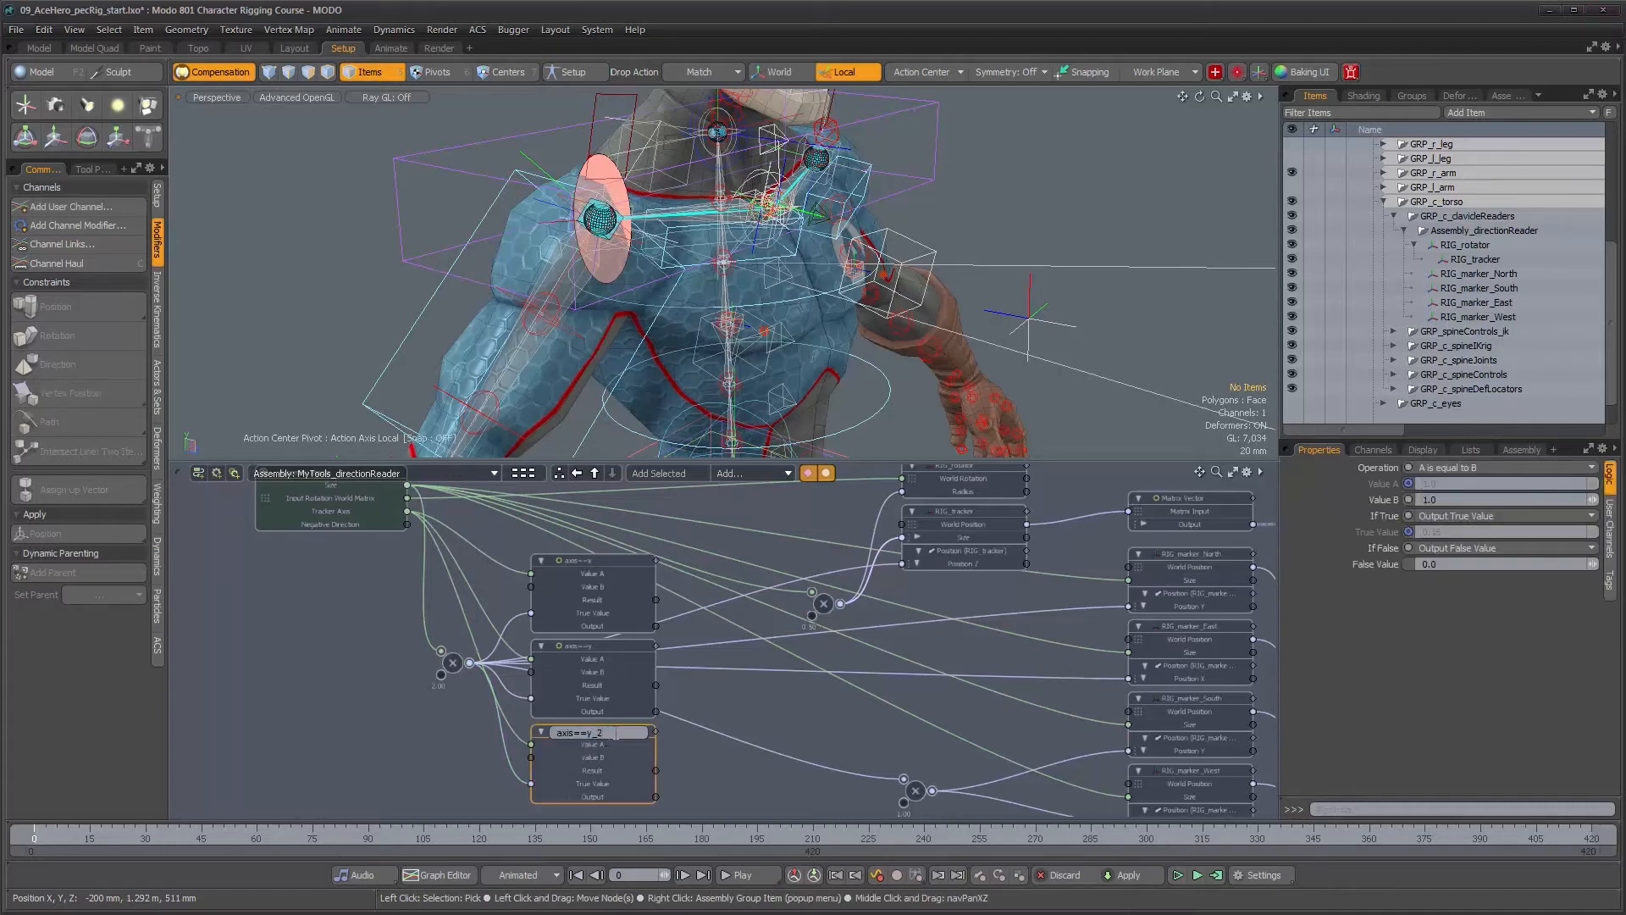
{"action": "type", "text": "z"}
{"action": "key", "text": "Return"}
Set Value B to 2.0 on the axis==y node and to 3.0 on the axis==z node.
{"action": "left_click", "coordinate": [607, 568]}
{"action": "left_click", "coordinate": [613, 646]}
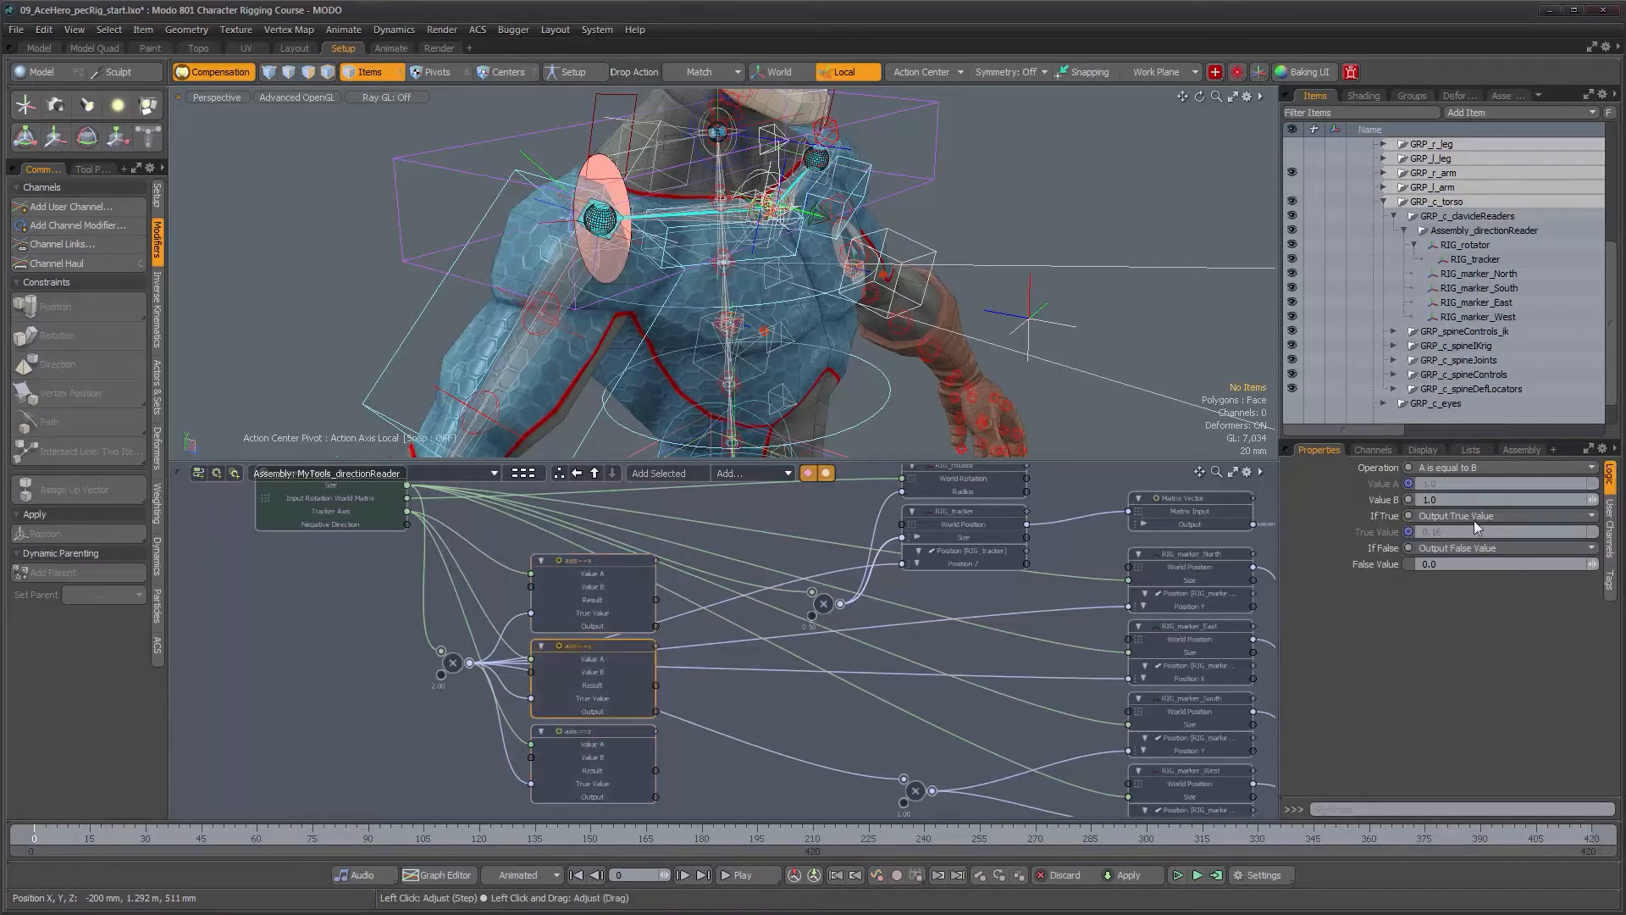
{"action": "type", "text": "2"}
{"action": "key", "text": "Return"}
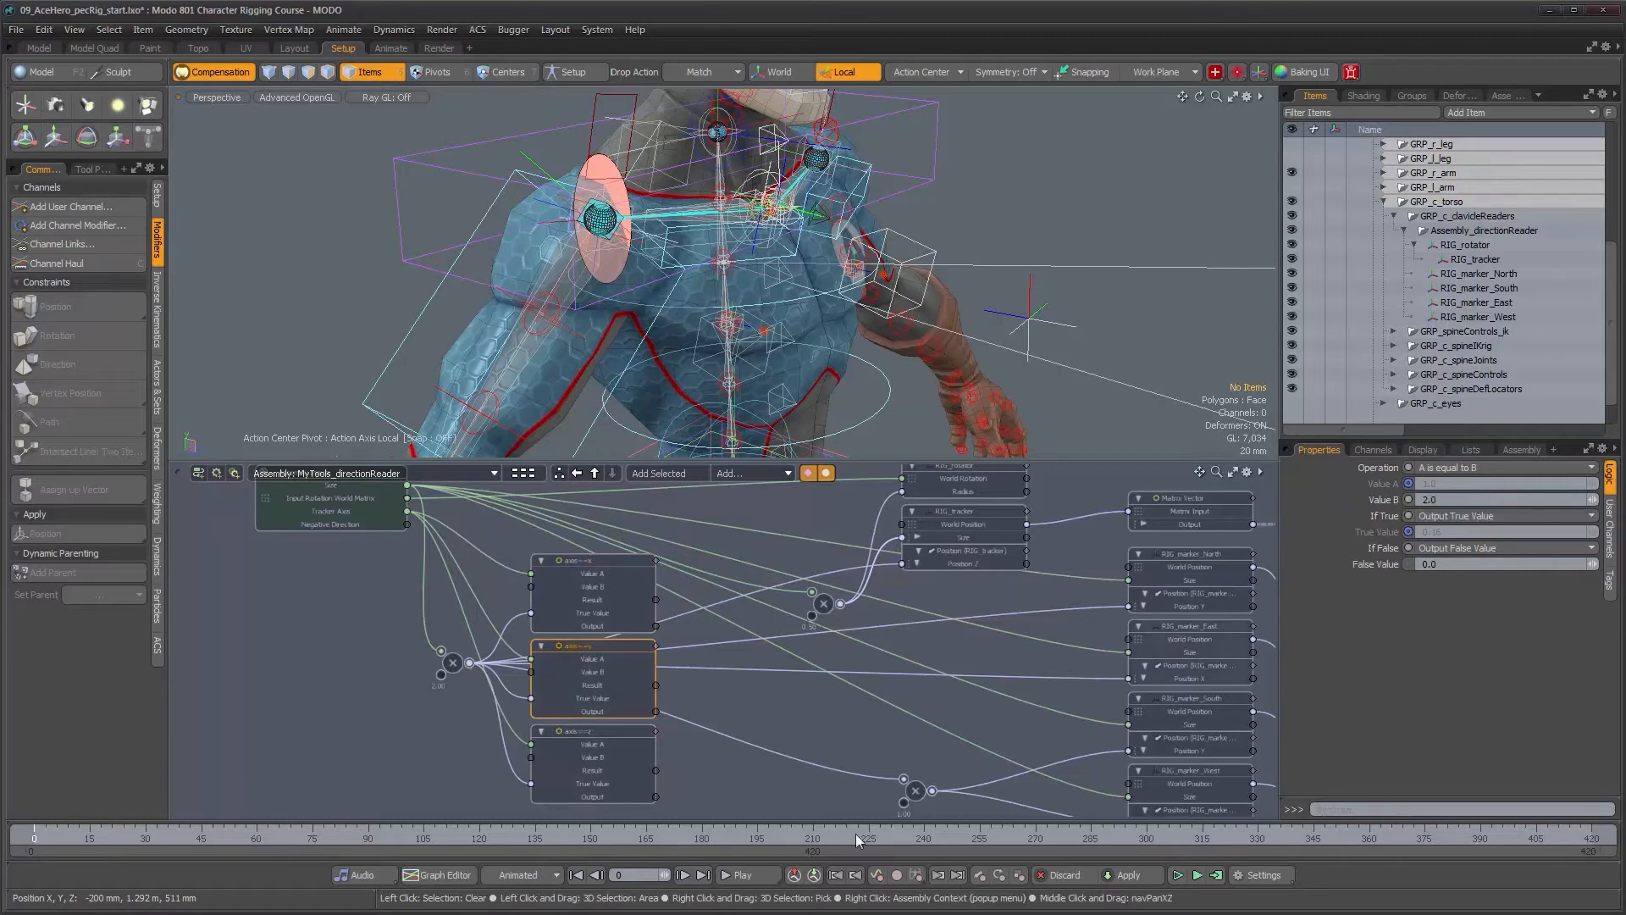
{"action": "left_click", "coordinate": [632, 730]}
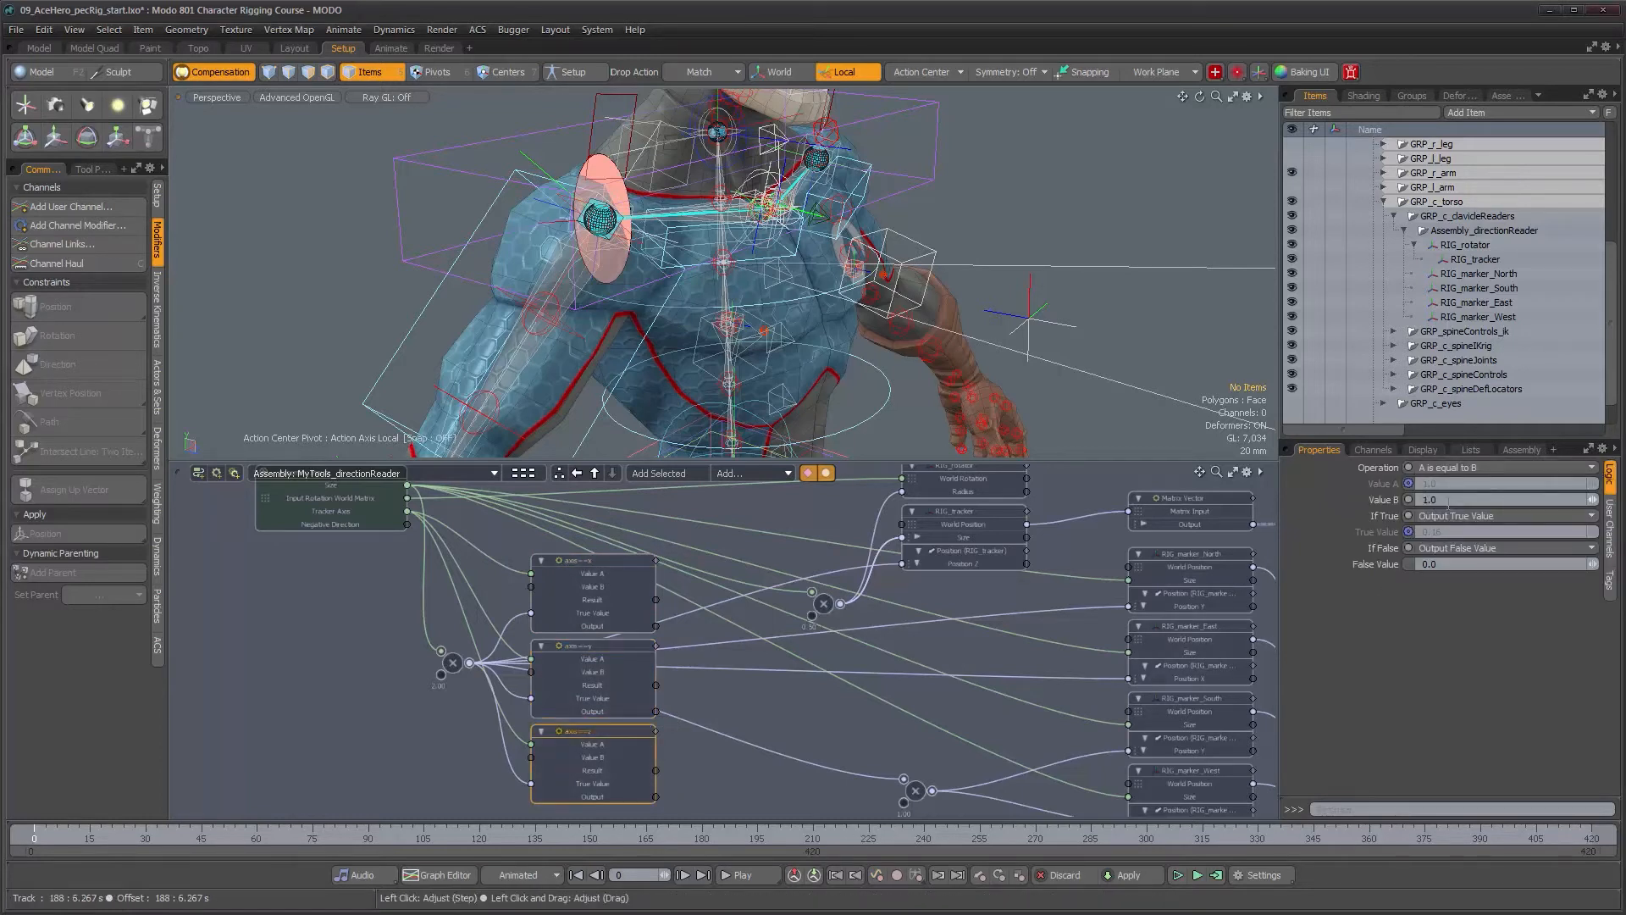
{"action": "type", "text": "3"}
{"action": "key", "text": "Return"}
Add RIG_tracker's Position X and Position Y channels to the schematic.
{"action": "left_click", "coordinate": [957, 510]}
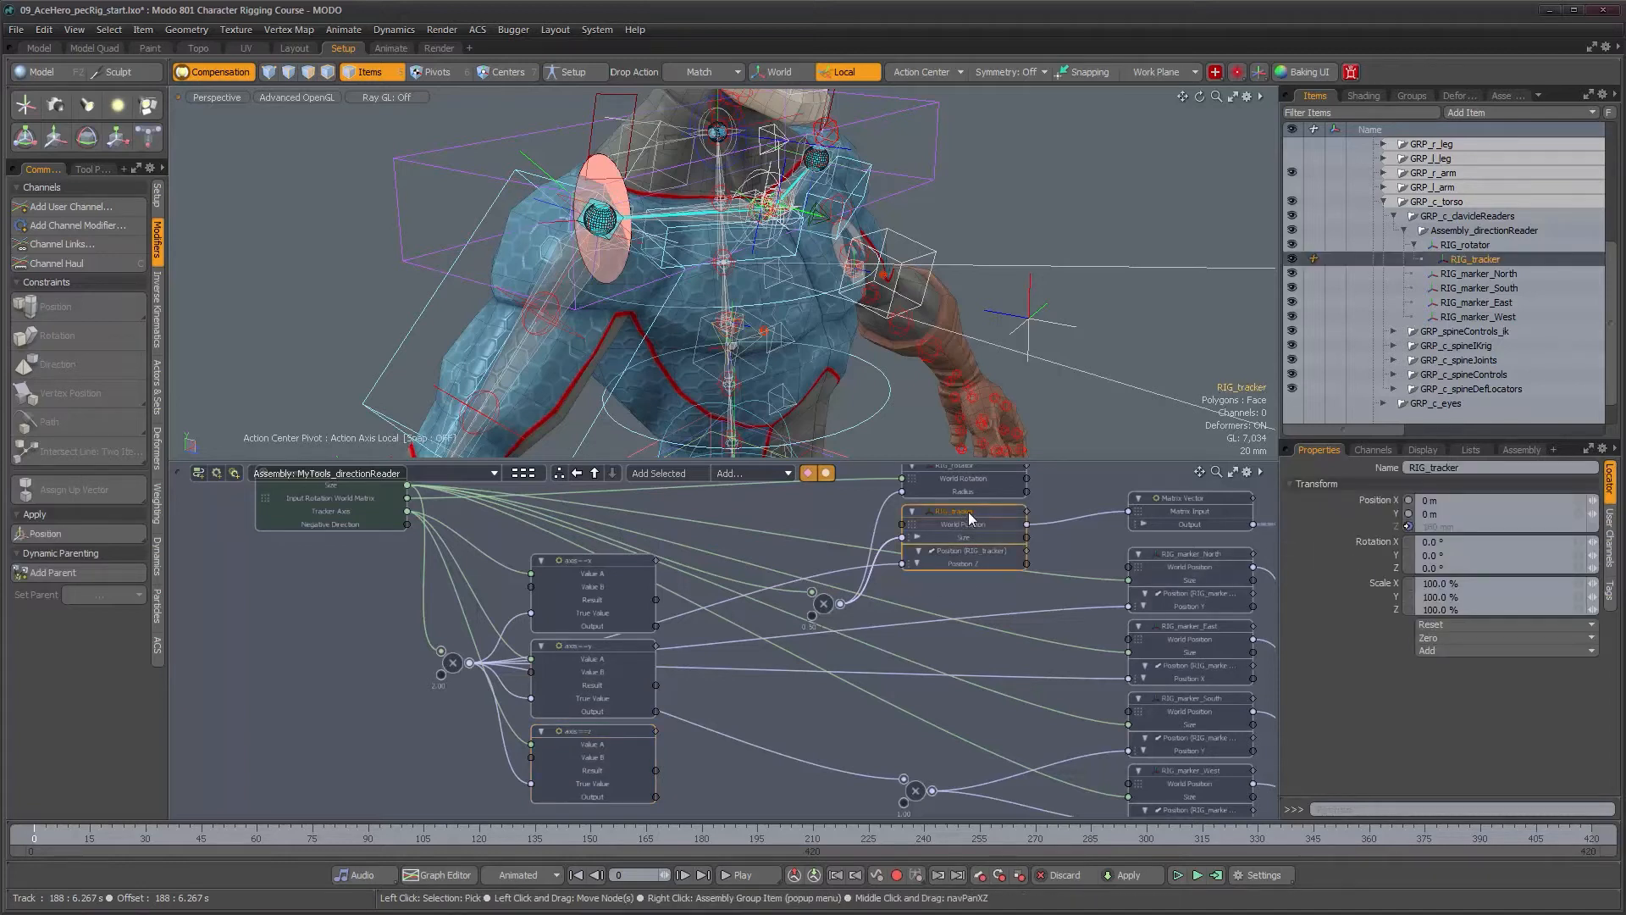
{"action": "right_click", "coordinate": [1358, 511]}
{"action": "left_click", "coordinate": [1371, 803]}
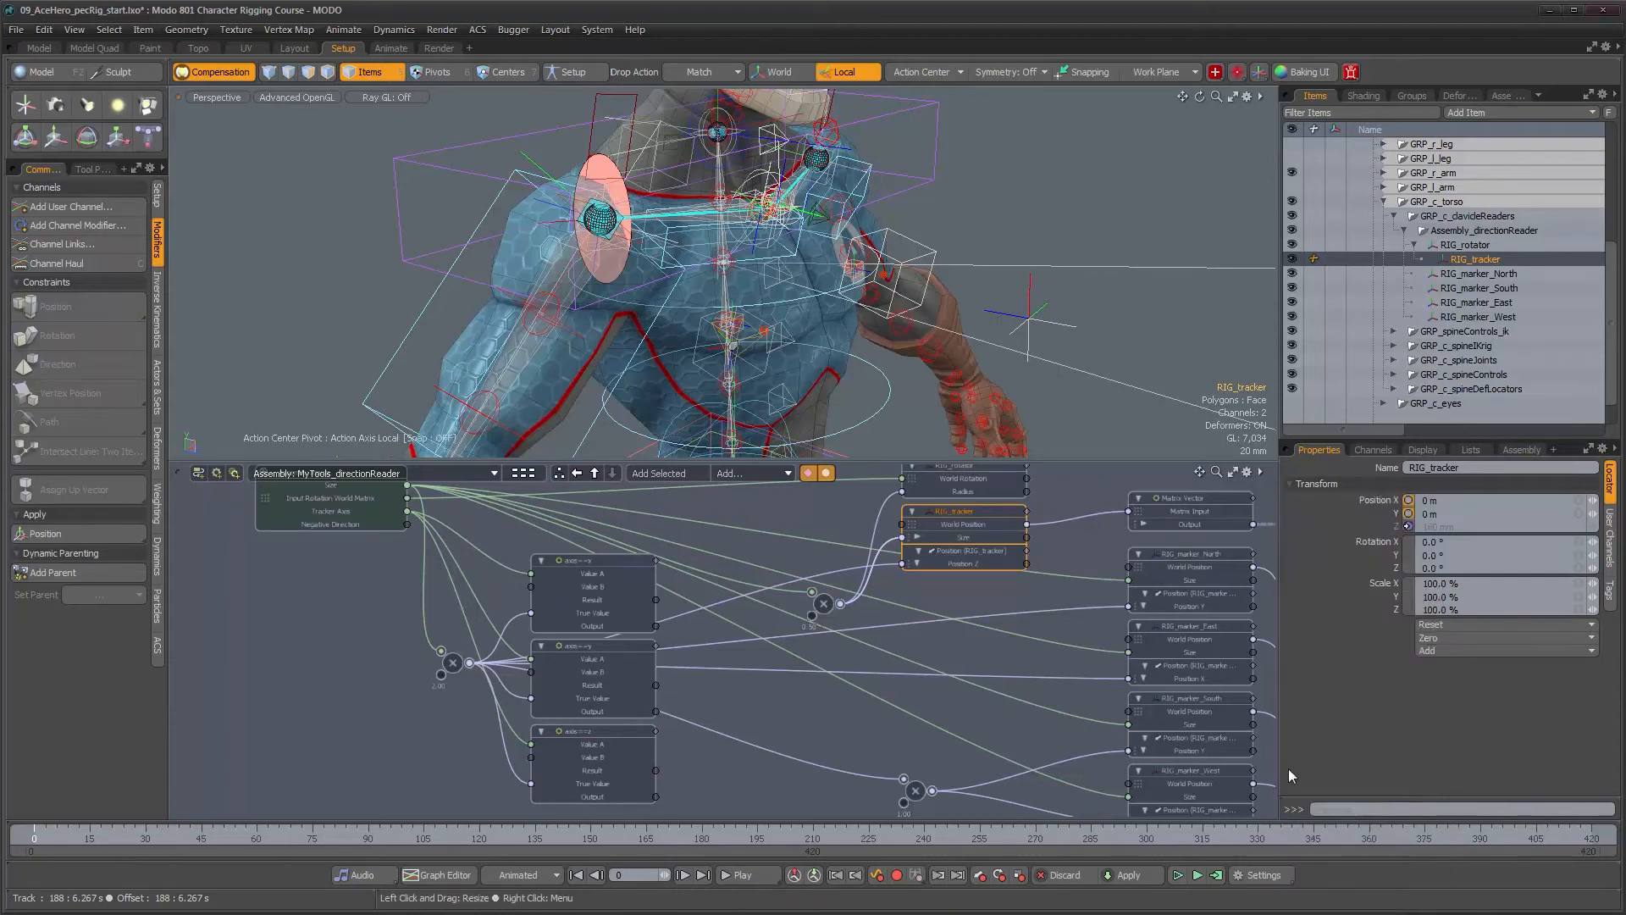
Move the 0.50 multiply node up beside RIG_tracker, clear of the space between the logic nodes and the tracker.
{"action": "left_click_drag", "start_coordinate": [803, 536], "coordinate": [797, 506]}
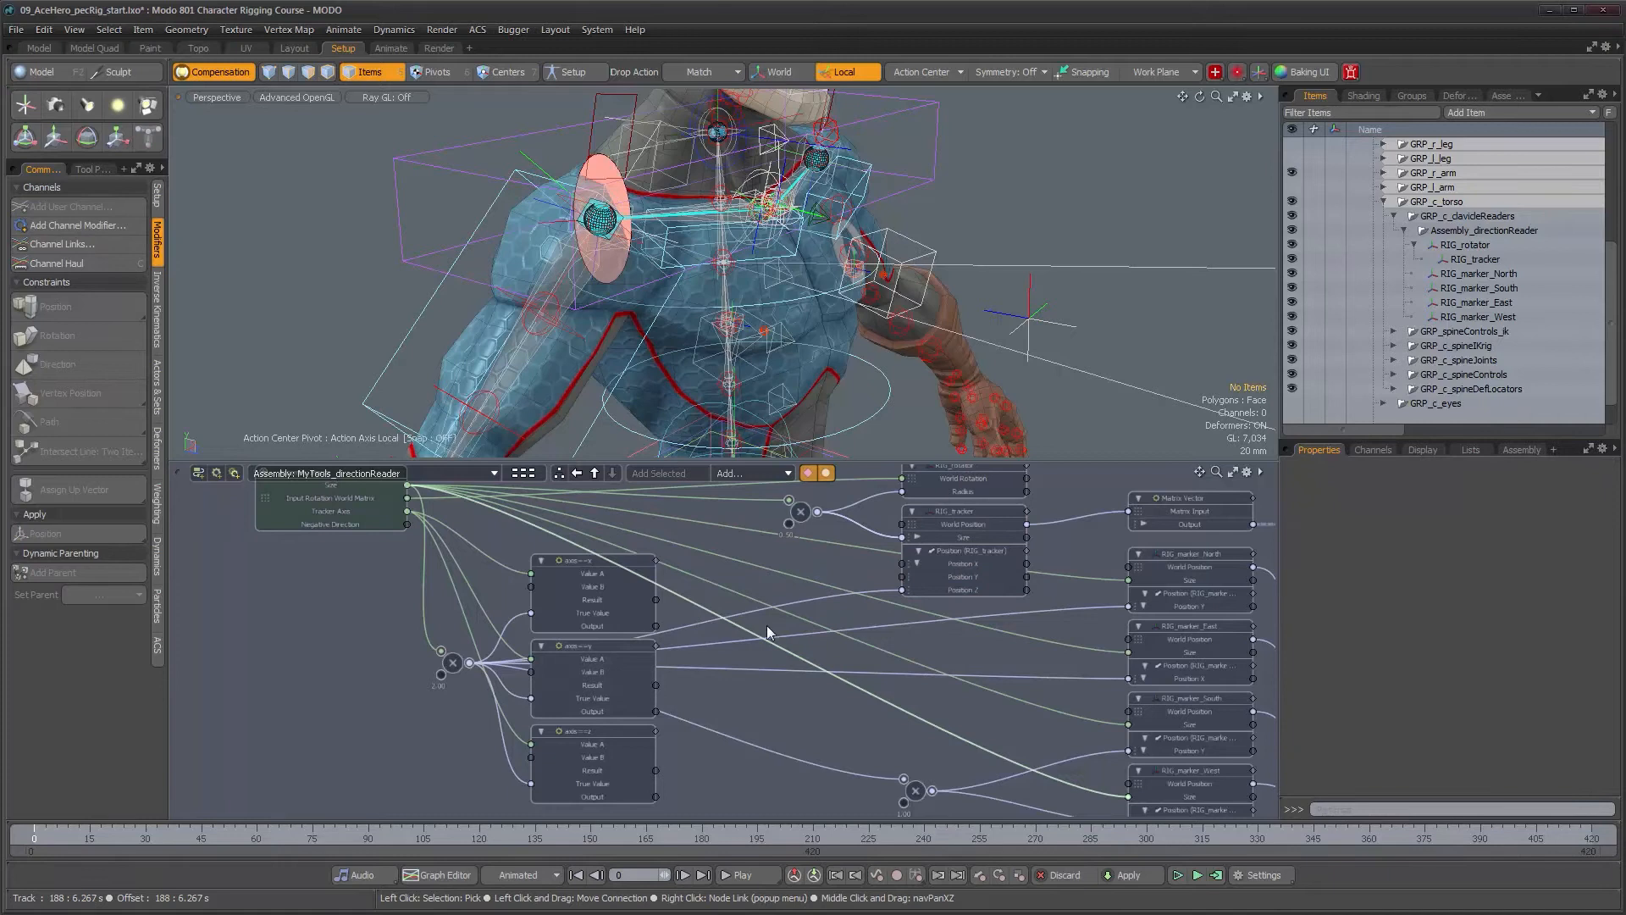
{"action": "scroll", "coordinate": [728, 593], "scroll_direction": "up", "scroll_amount": 2}
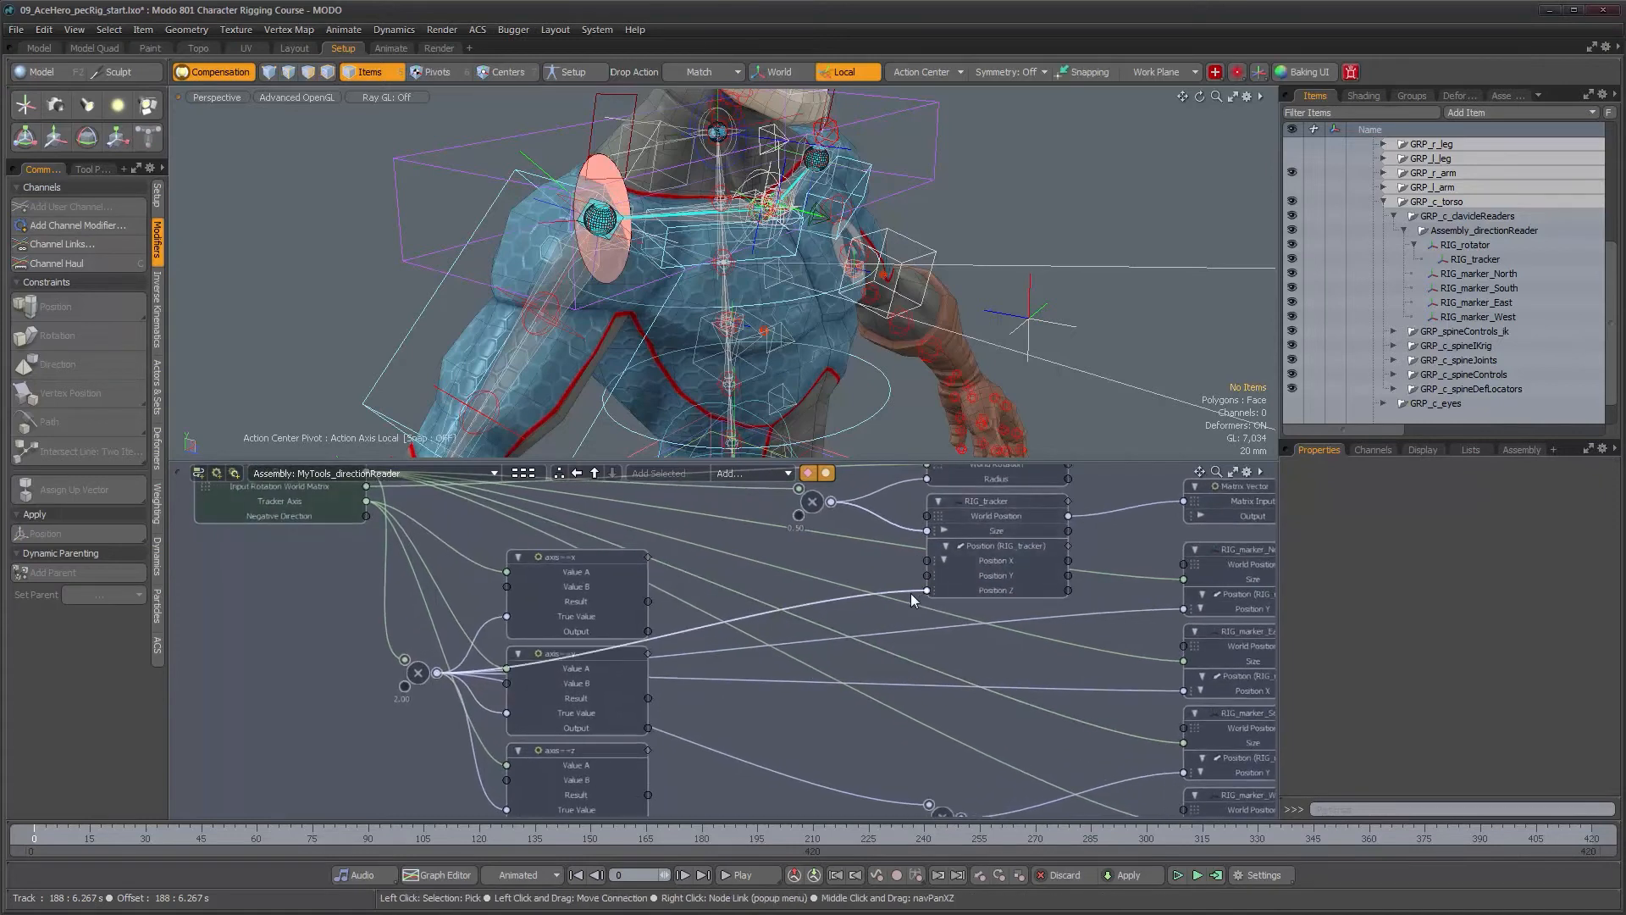
{"action": "left_click_drag", "start_coordinate": [795, 649], "coordinate": [706, 619], "text": "alt"}
{"action": "scroll", "coordinate": [707, 620], "scroll_direction": "down", "scroll_amount": 1}
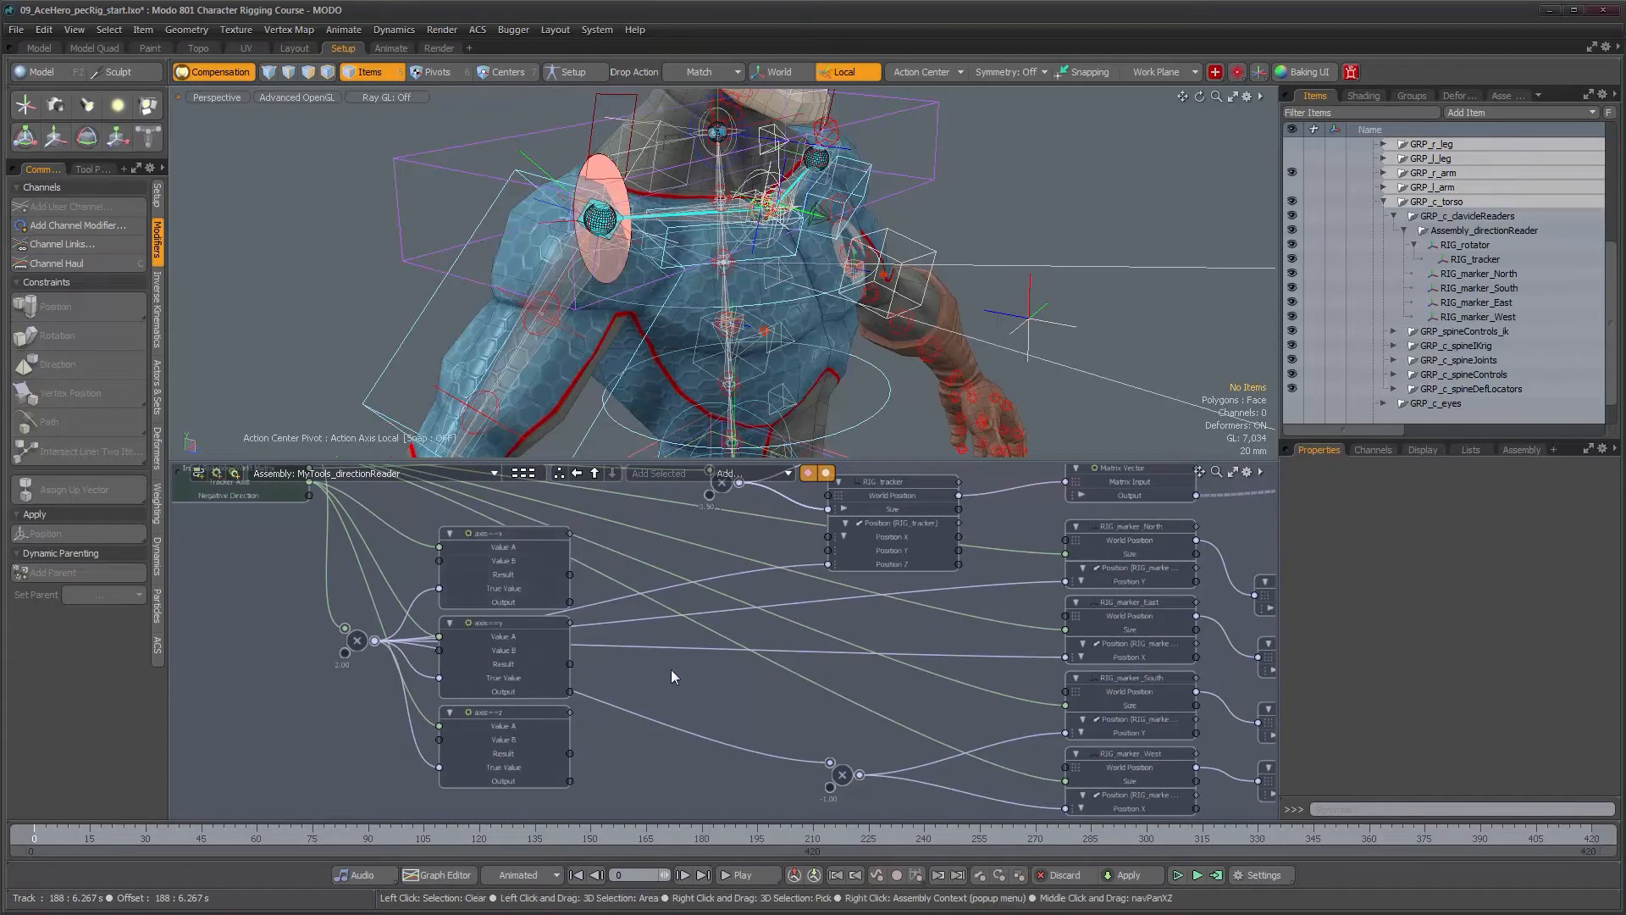
Move the three axis logic nodes together, farther from the 2.00 multiply node and closer to RIG_tracker.
{"action": "left_click_drag", "start_coordinate": [671, 689], "coordinate": [703, 663], "text": "alt"}
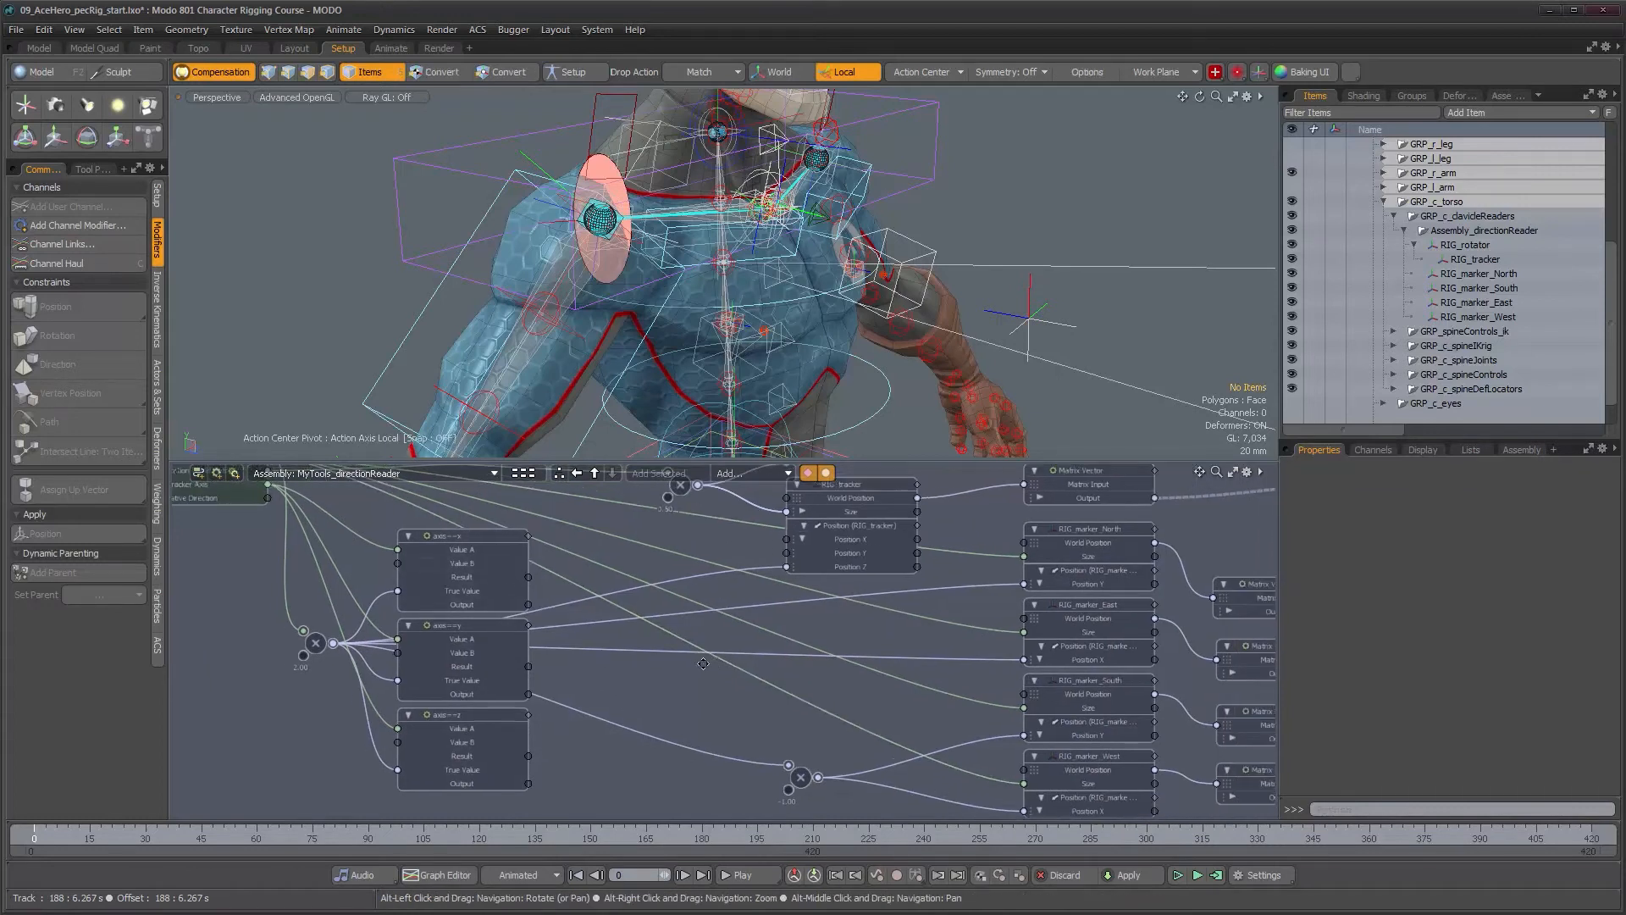
{"action": "left_click", "coordinate": [756, 475]}
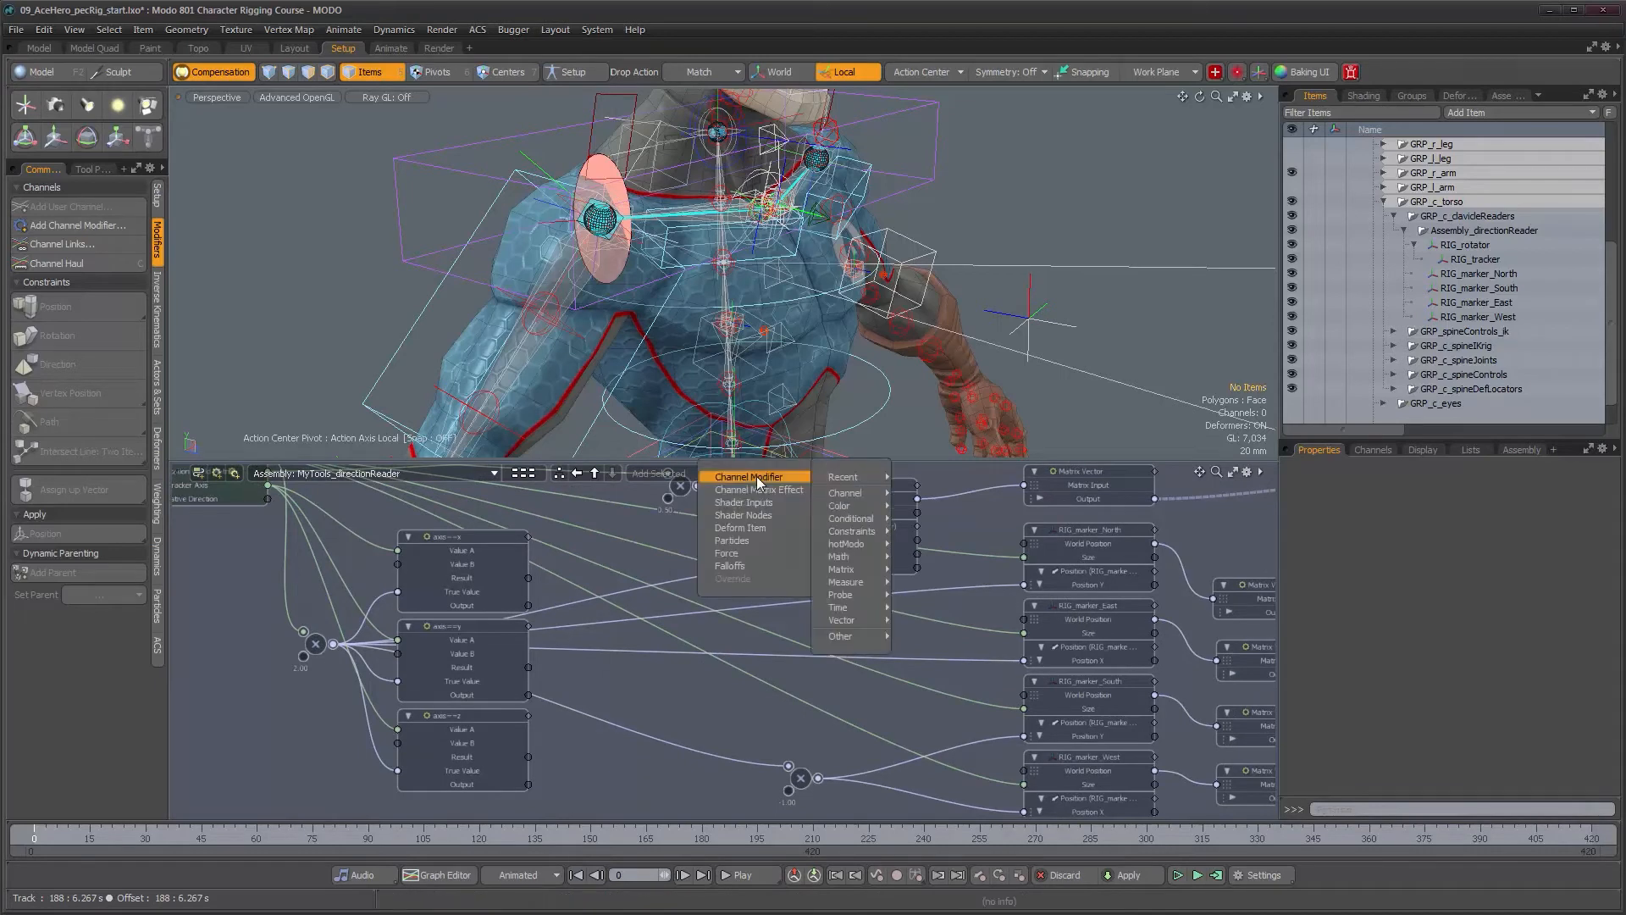
{"action": "mouse_move", "coordinate": [882, 476]}
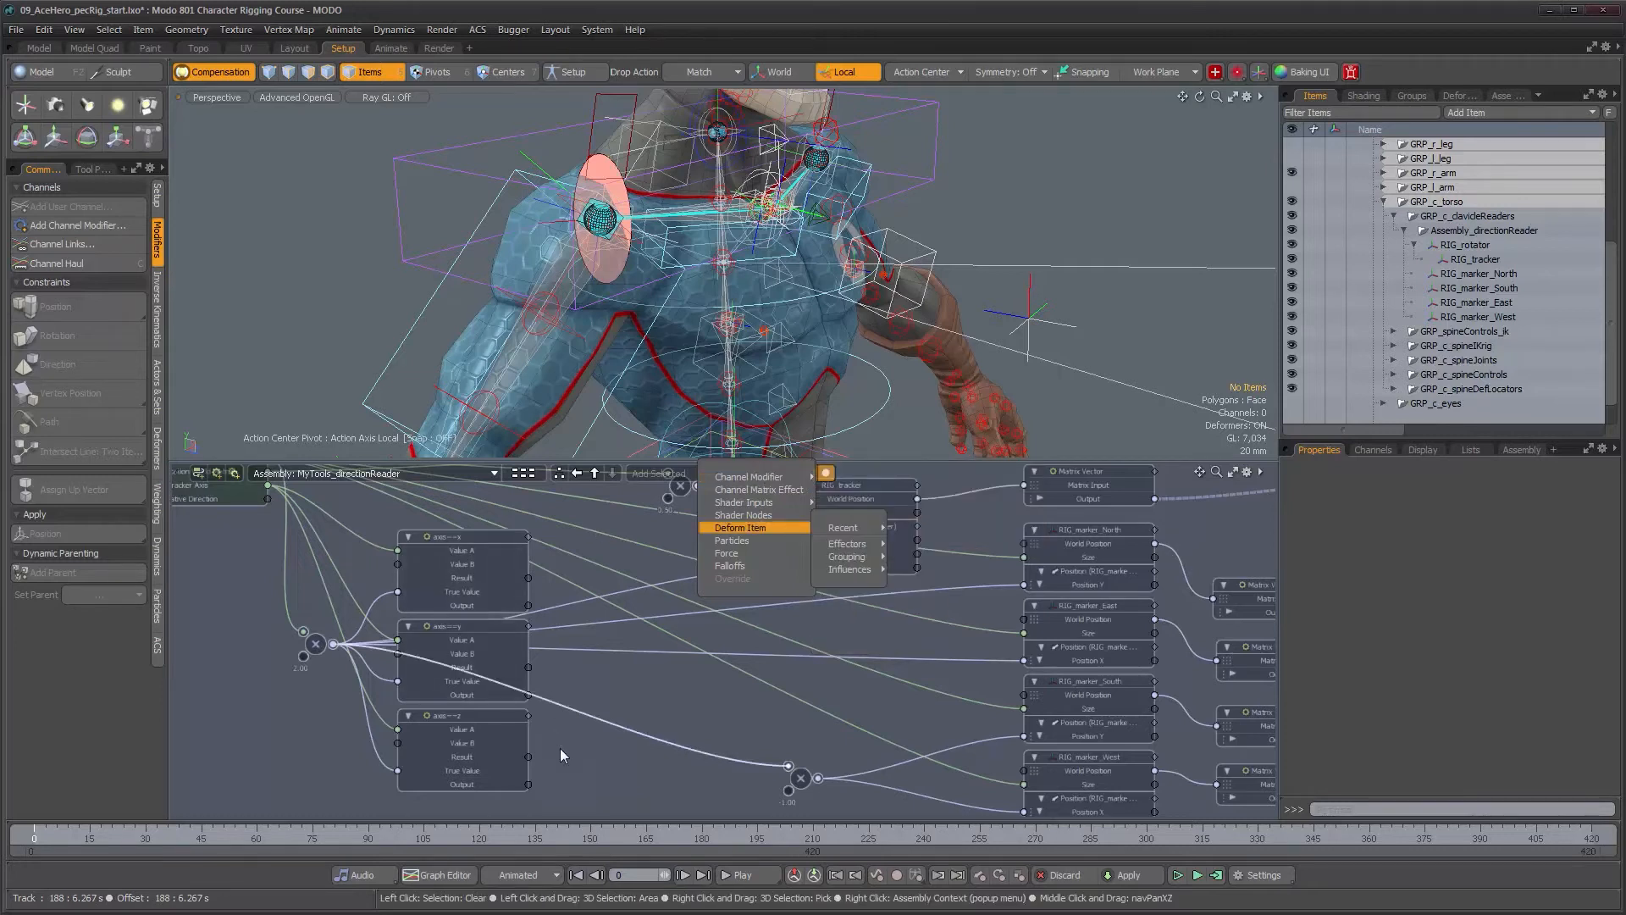
{"action": "left_click_drag", "start_coordinate": [414, 527], "coordinate": [598, 703]}
{"action": "left_click", "coordinate": [695, 735]}
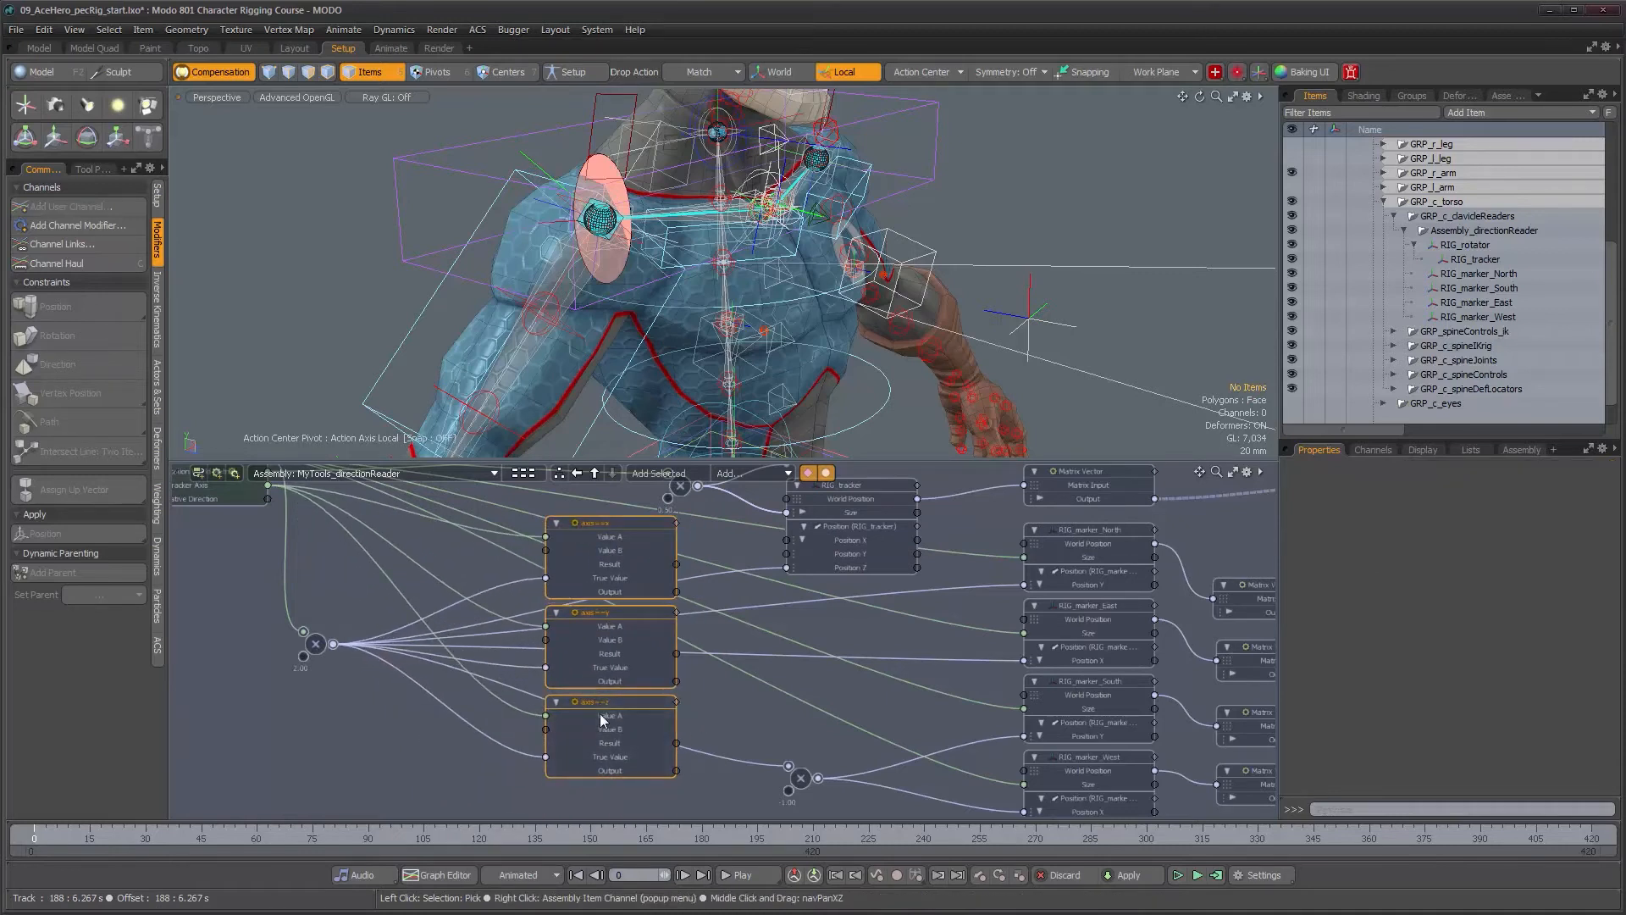
{"action": "middle_click_drag", "start_coordinate": [336, 722], "coordinate": [411, 723]}
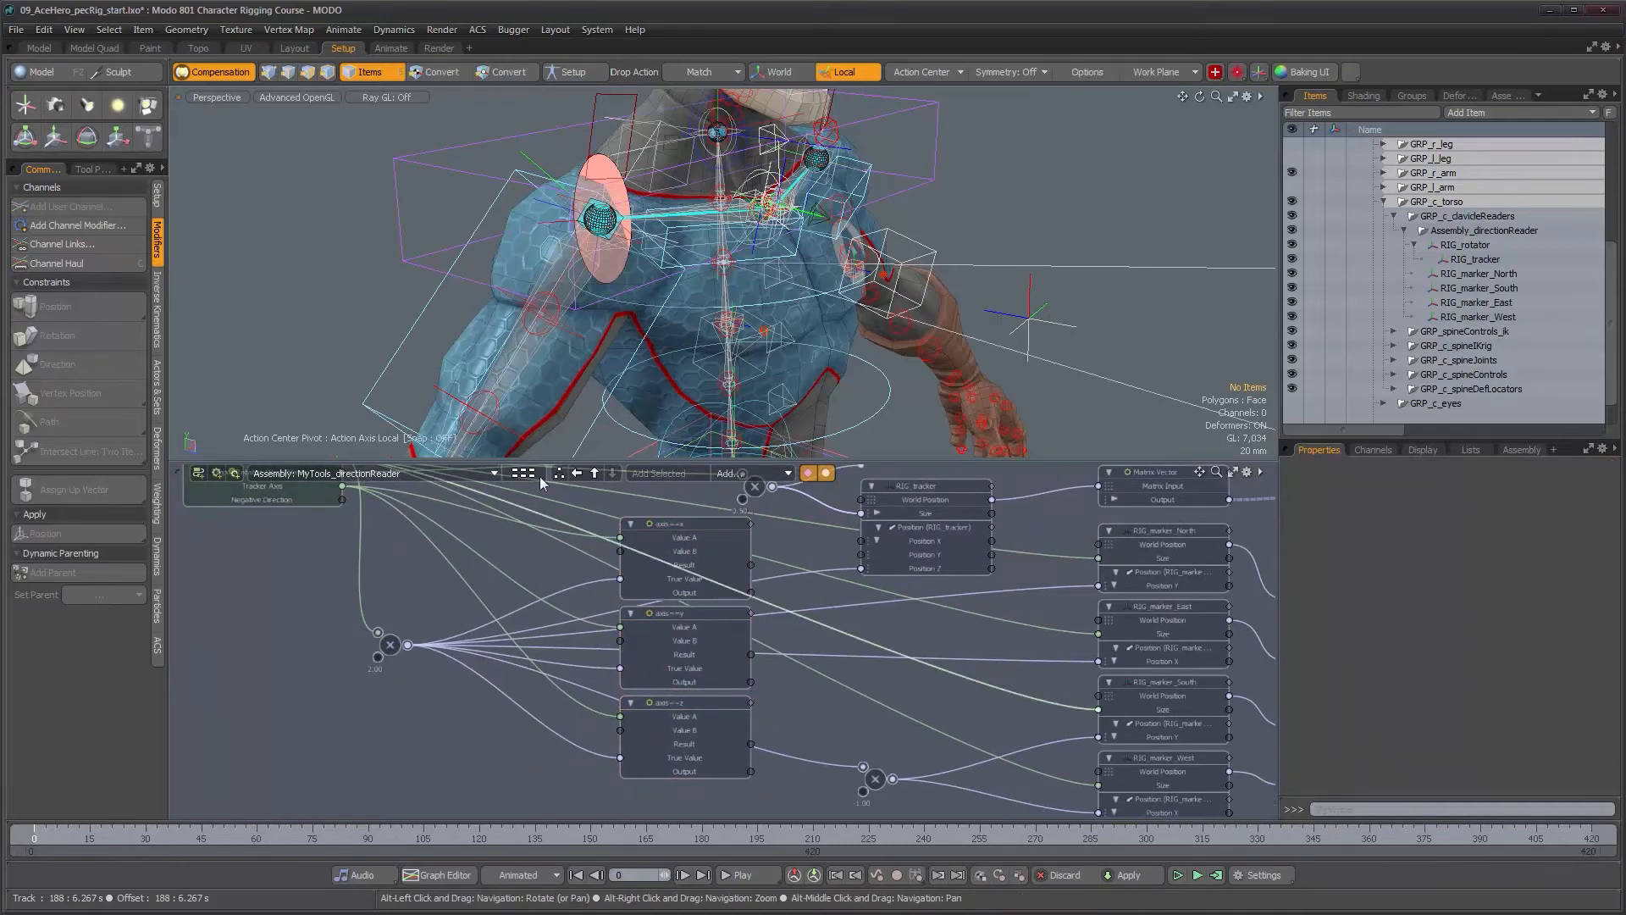
Add an "A is equal to B" logic modifier and place it between Assembly Inputs and the axis logic nodes.
{"action": "left_click", "coordinate": [746, 474]}
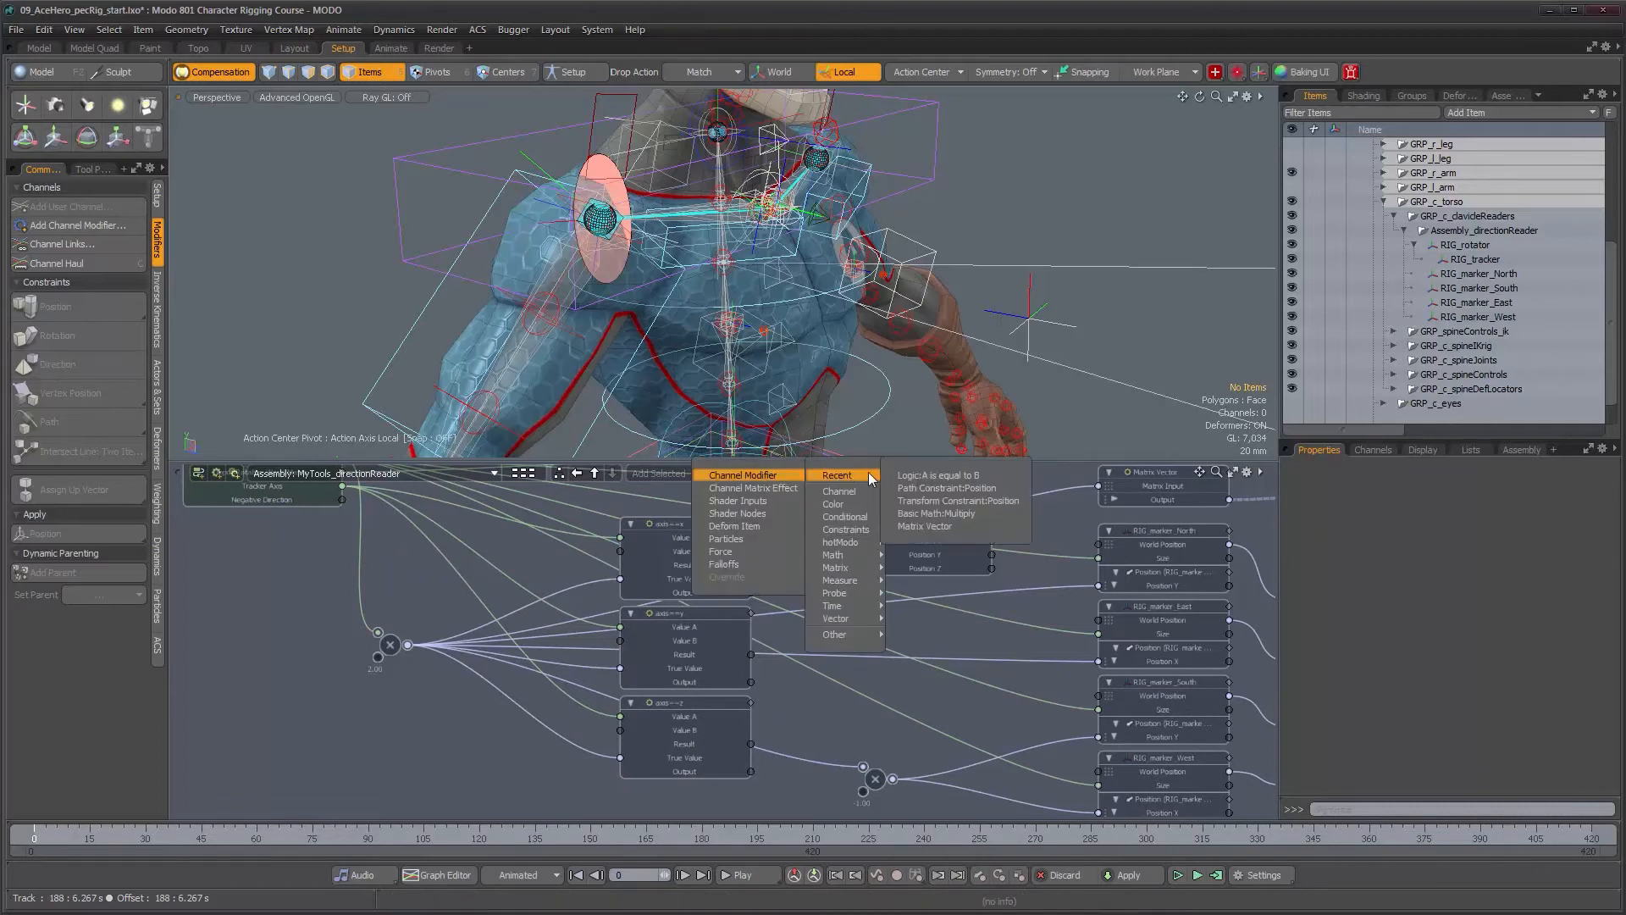
{"action": "left_click", "coordinate": [914, 475]}
{"action": "left_click_drag", "start_coordinate": [801, 692], "coordinate": [484, 542]}
{"action": "right_click_drag", "start_coordinate": [404, 578], "coordinate": [435, 578], "text": "alt"}
{"action": "left_click_drag", "start_coordinate": [436, 578], "coordinate": [632, 658], "text": "alt"}
{"action": "scroll", "coordinate": [632, 658], "scroll_direction": "down", "scroll_amount": 1}
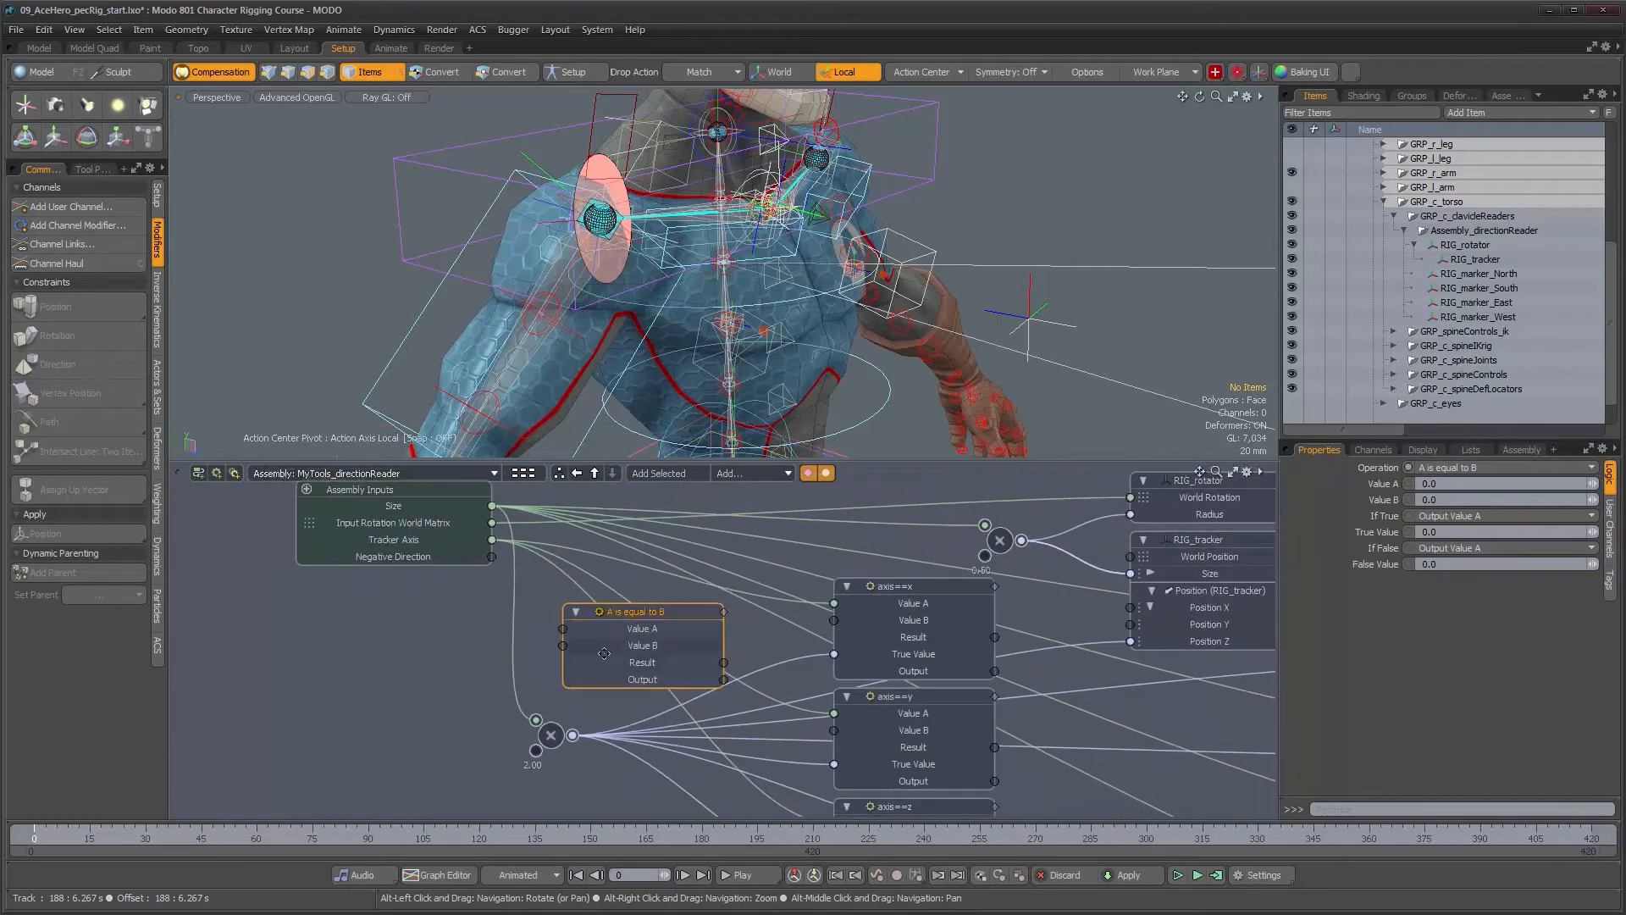
Check the assembly's Negative Direction channel and connect it to Value A of the new logic node.
{"action": "left_click", "coordinate": [428, 491]}
{"action": "left_click", "coordinate": [1385, 450]}
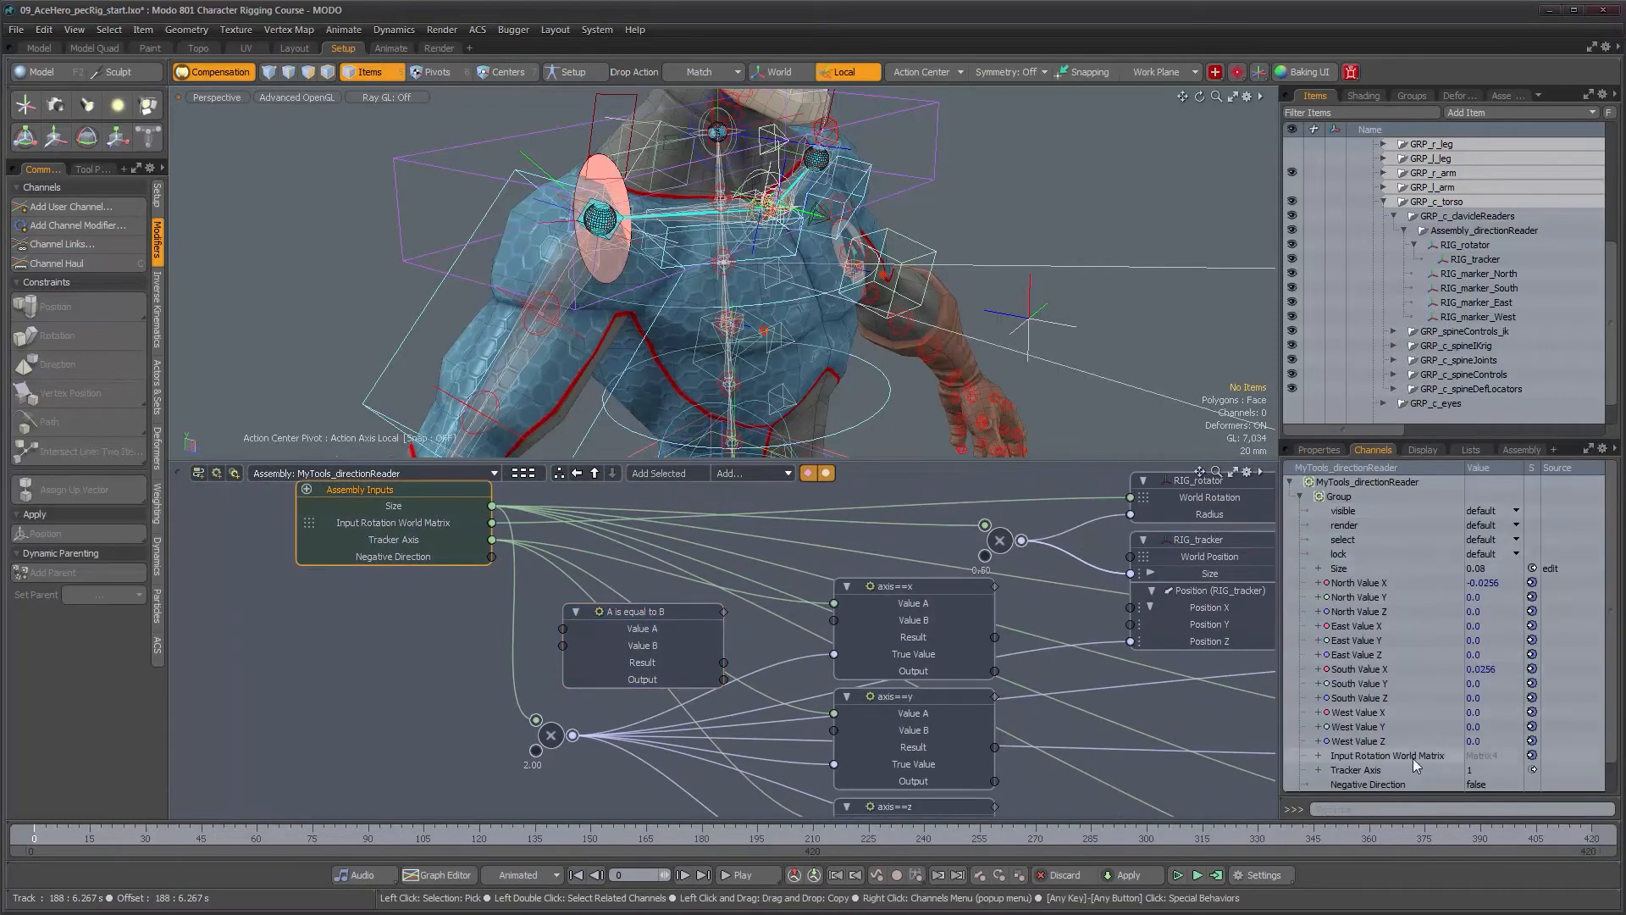
{"action": "scroll", "coordinate": [1409, 740], "scroll_direction": "down", "scroll_amount": 1}
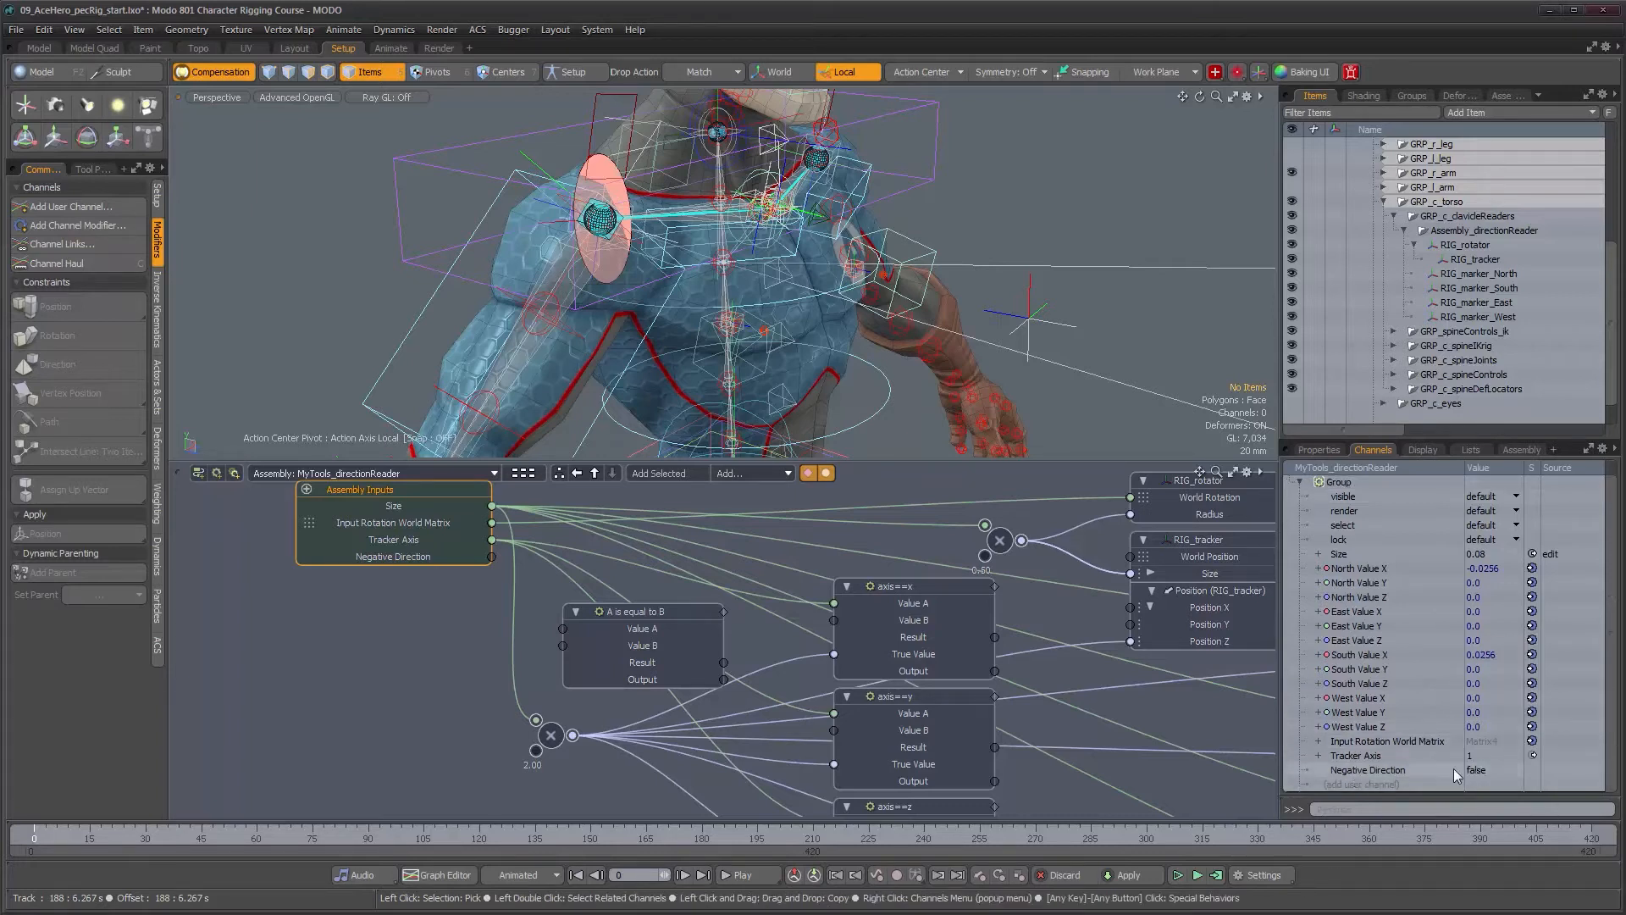
{"action": "left_click_drag", "start_coordinate": [693, 612], "coordinate": [716, 612]}
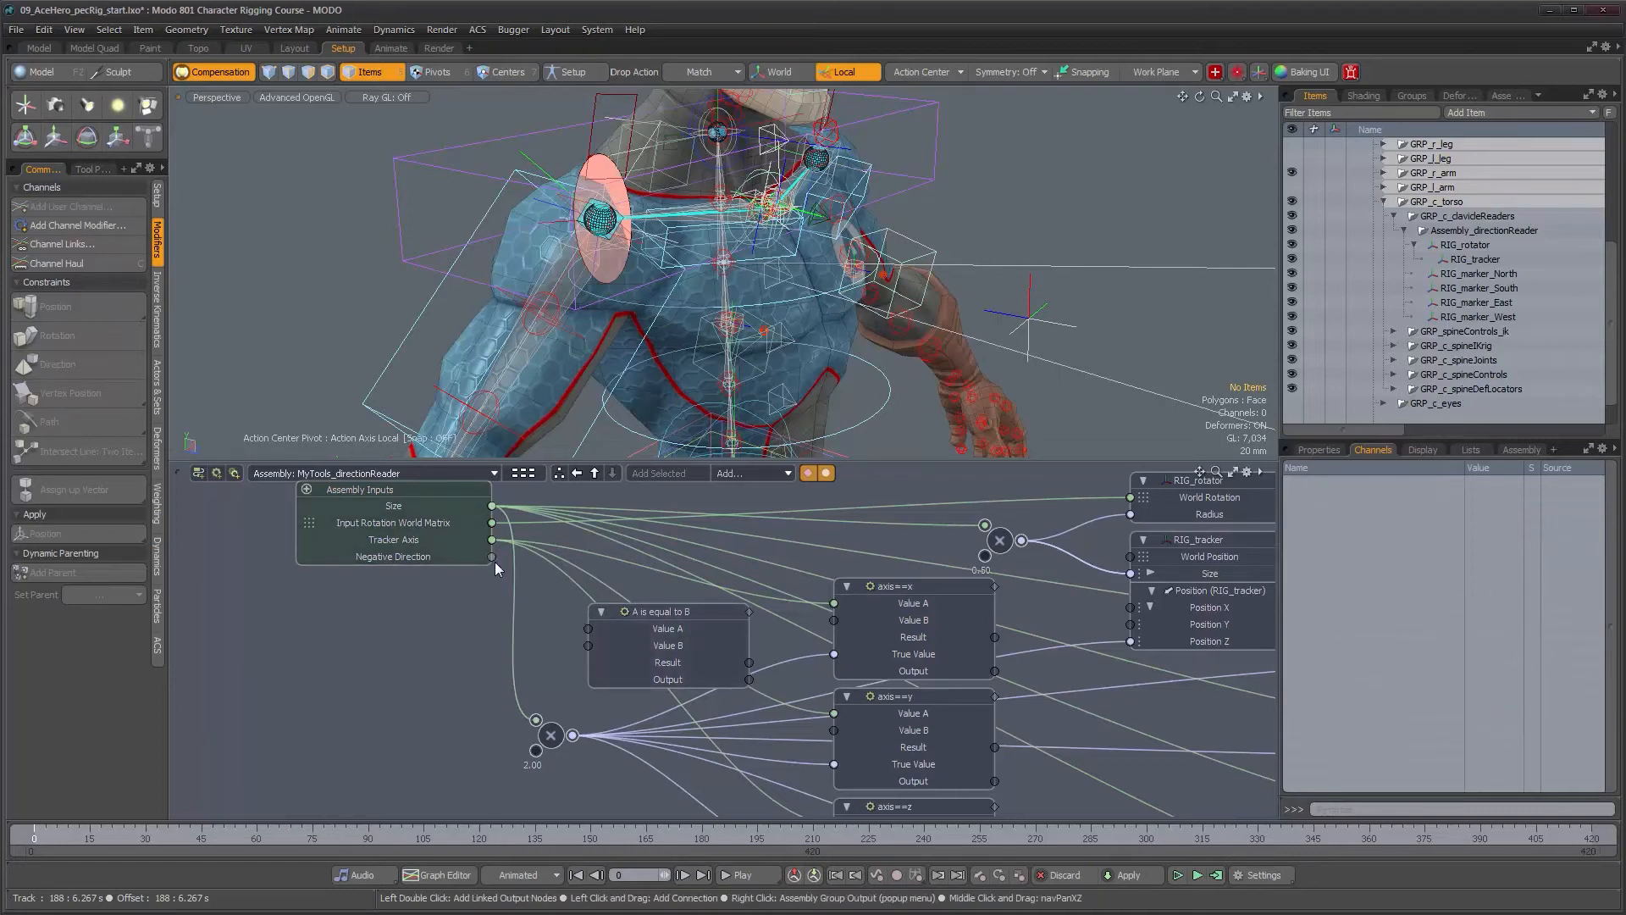
{"action": "left_click_drag", "start_coordinate": [586, 632], "coordinate": [587, 633]}
Set the new logic node's Value B to 1.0 and rename the node negativeDir==true.
{"action": "left_click", "coordinate": [690, 614]}
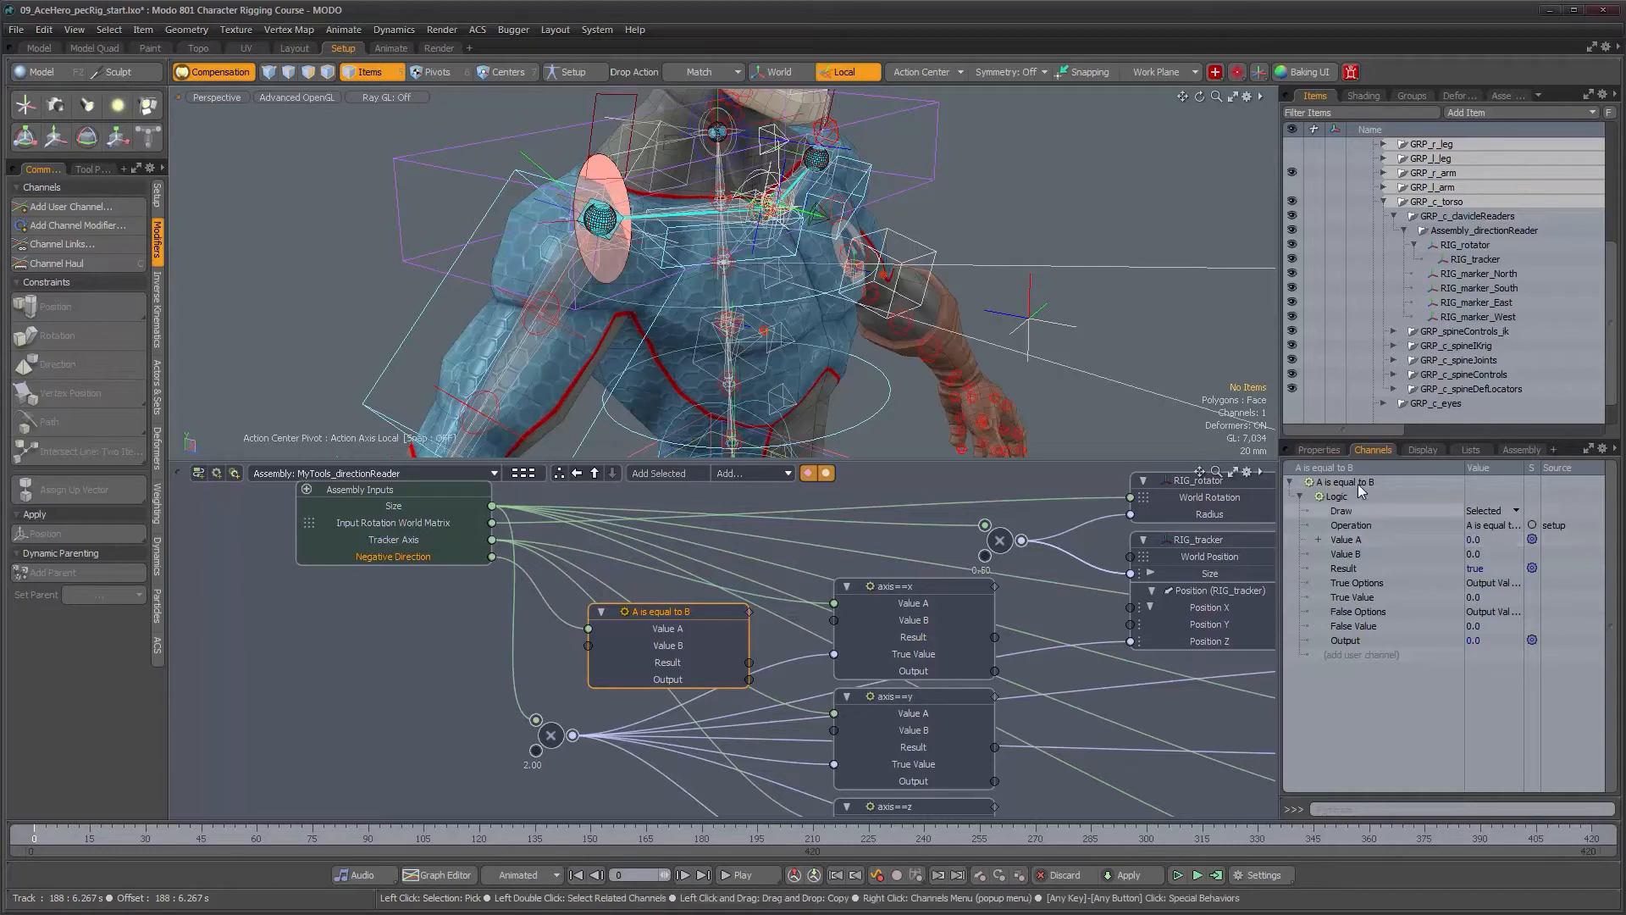
{"action": "left_click", "coordinate": [1319, 450]}
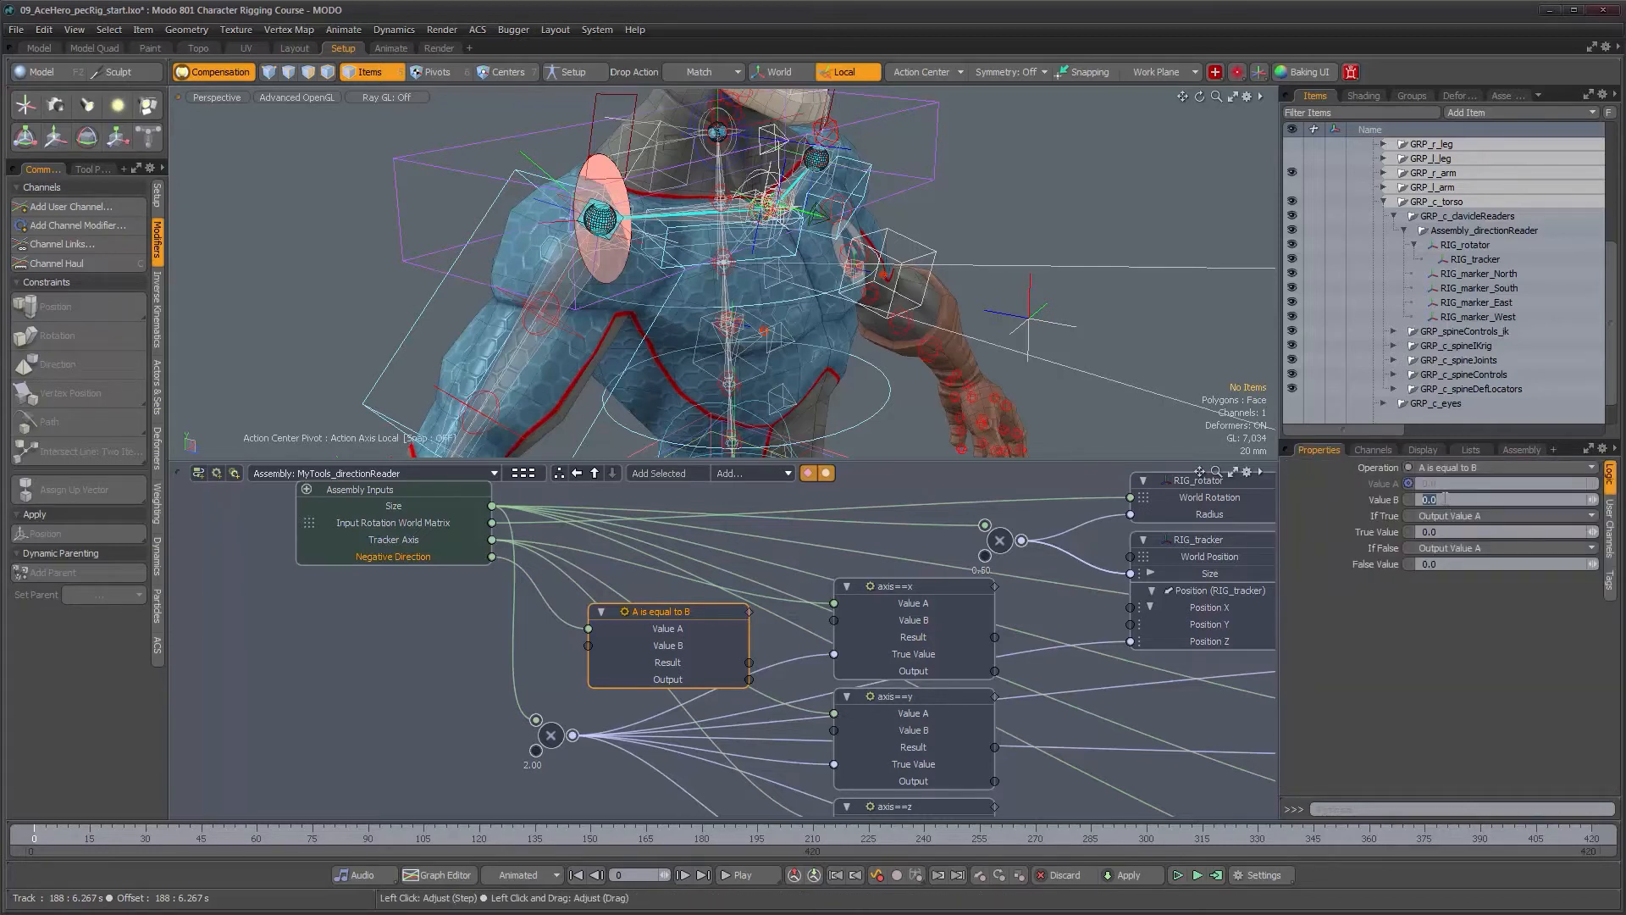
{"action": "left_click_drag", "start_coordinate": [650, 612], "coordinate": [668, 610]}
{"action": "double_click", "coordinate": [668, 608]}
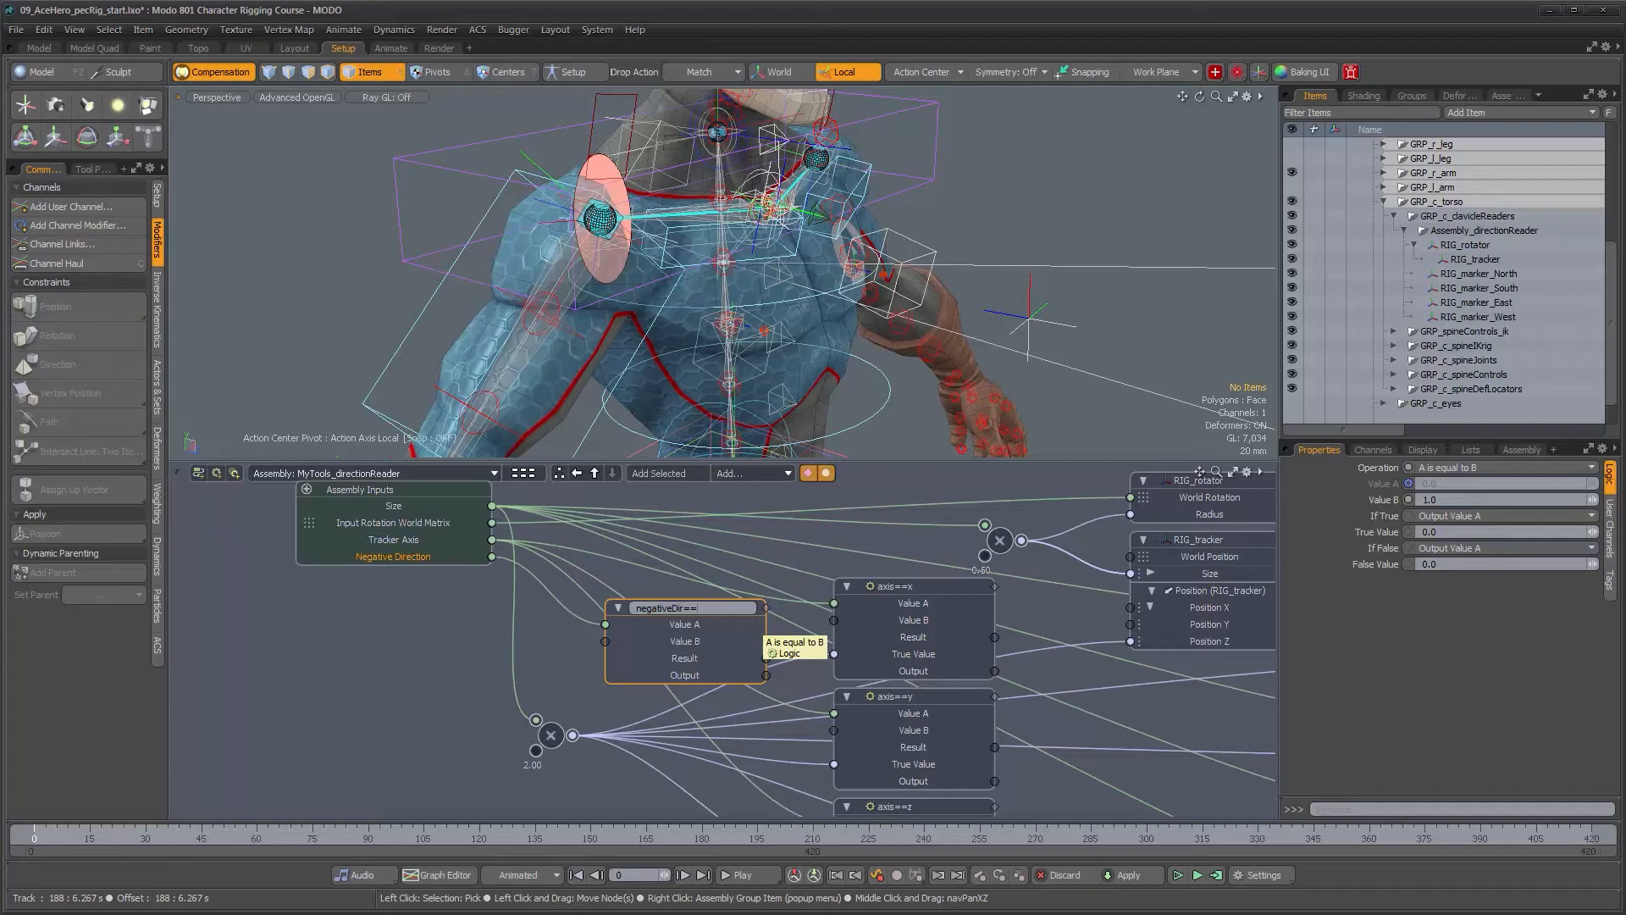
{"action": "key", "text": "Return"}
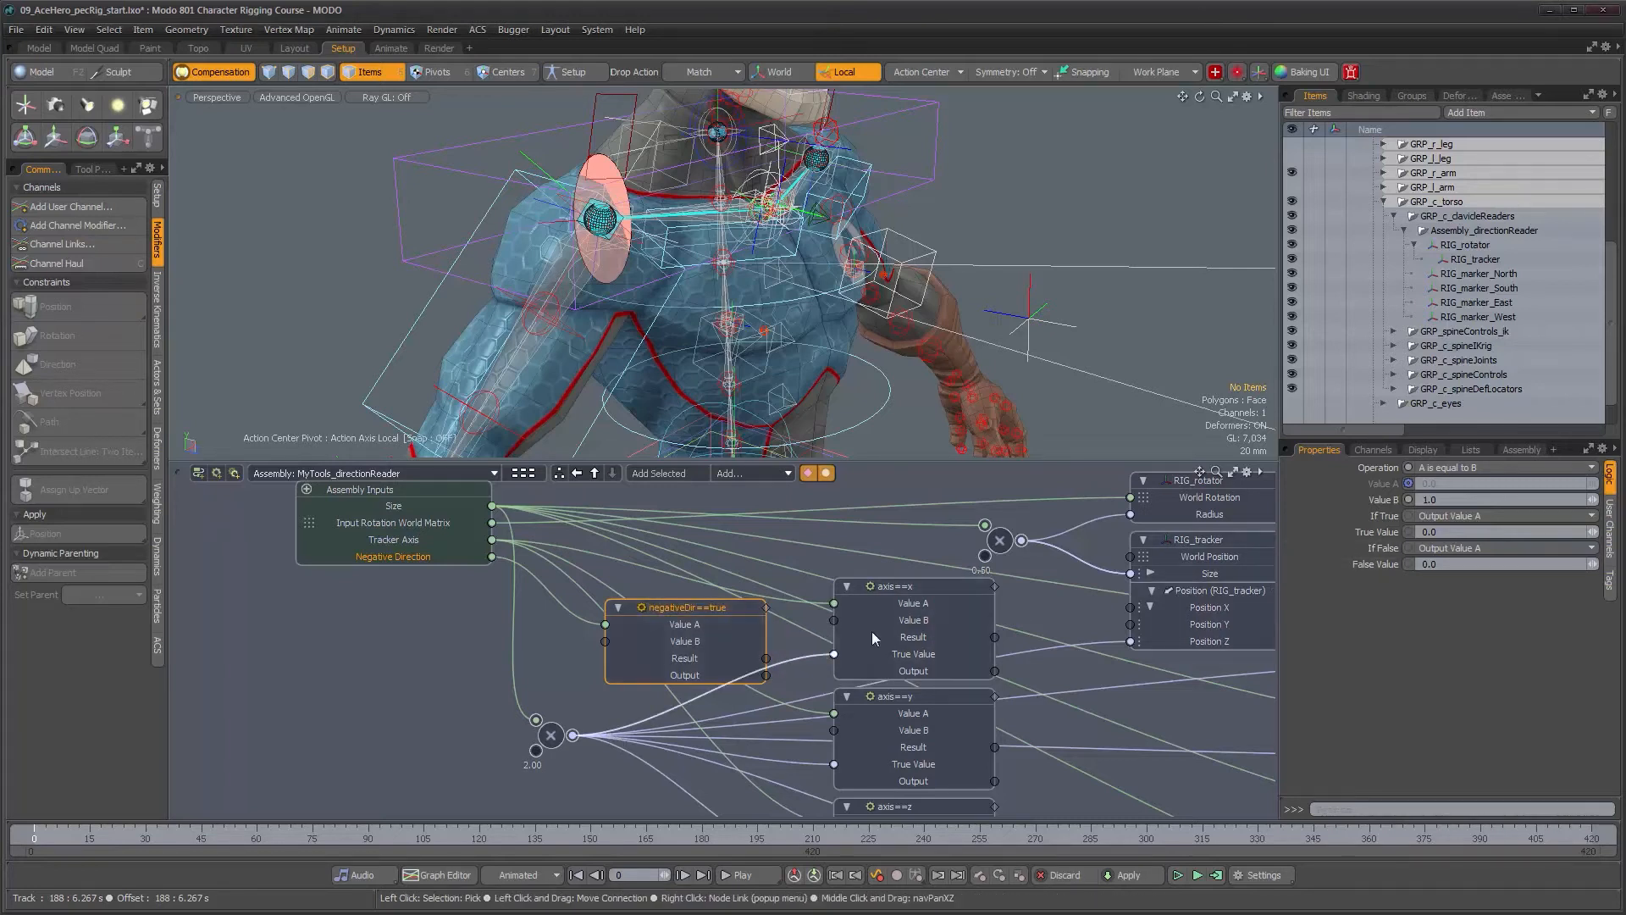
Set negativeDir==true to Output True Value and Output False Value, and add its True Value and False Value channels to the schematic.
{"action": "left_click", "coordinate": [1465, 516]}
{"action": "left_click", "coordinate": [1465, 534]}
{"action": "left_click", "coordinate": [1469, 549]}
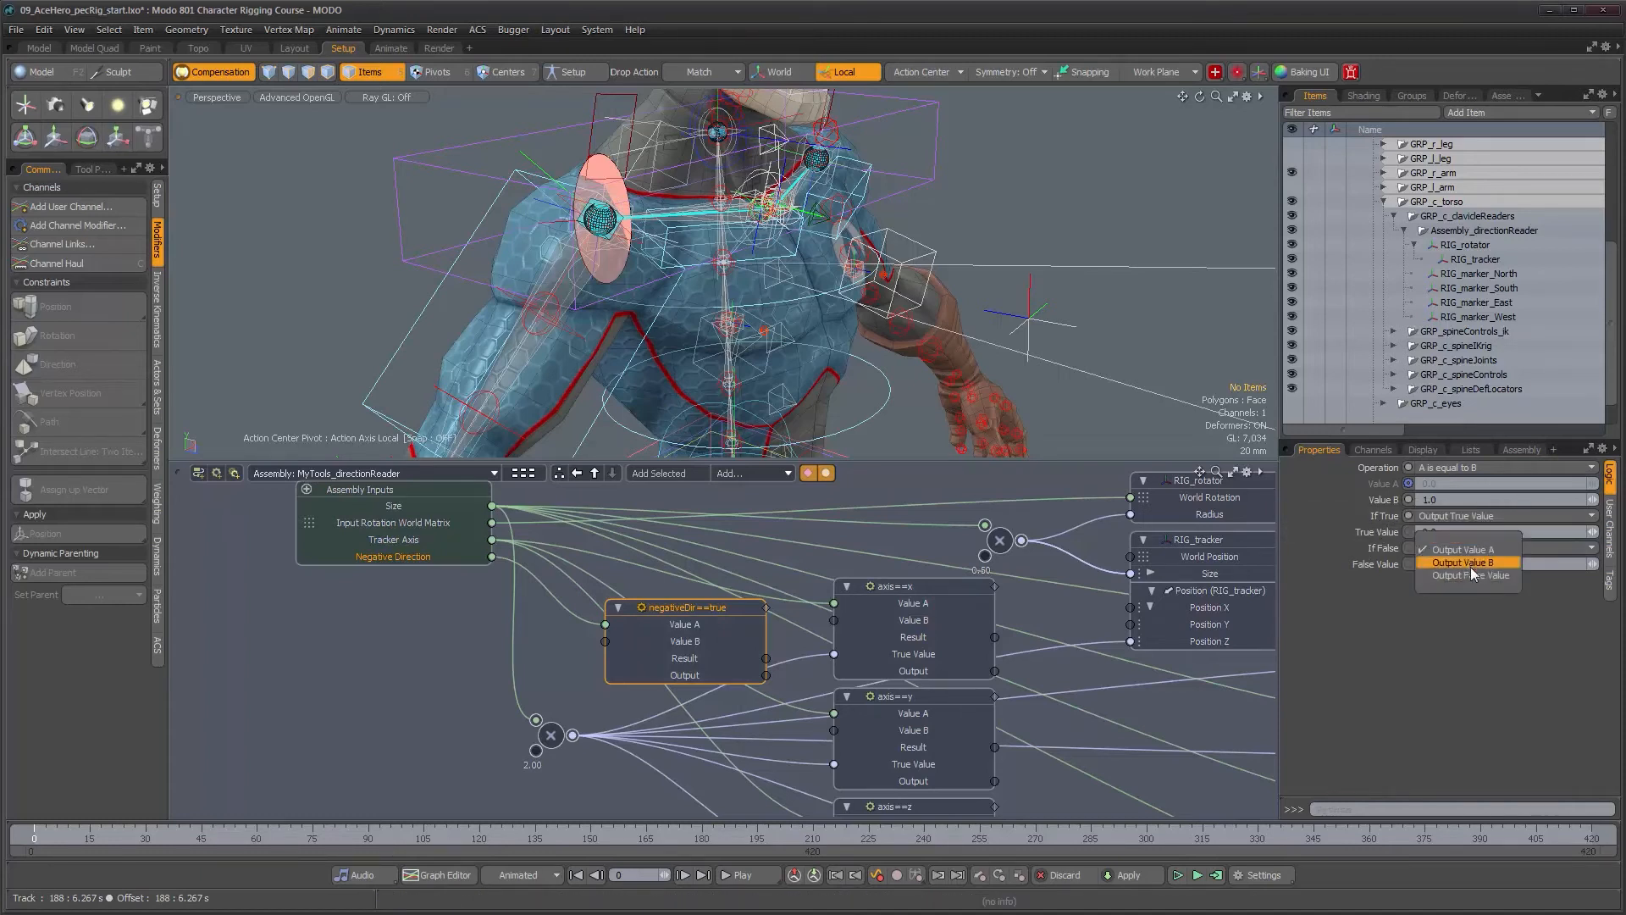
{"action": "left_click", "coordinate": [1471, 573]}
{"action": "left_click", "coordinate": [1373, 533]}
{"action": "left_click", "coordinate": [1375, 566], "text": "ctrl"}
{"action": "right_click", "coordinate": [1376, 566]}
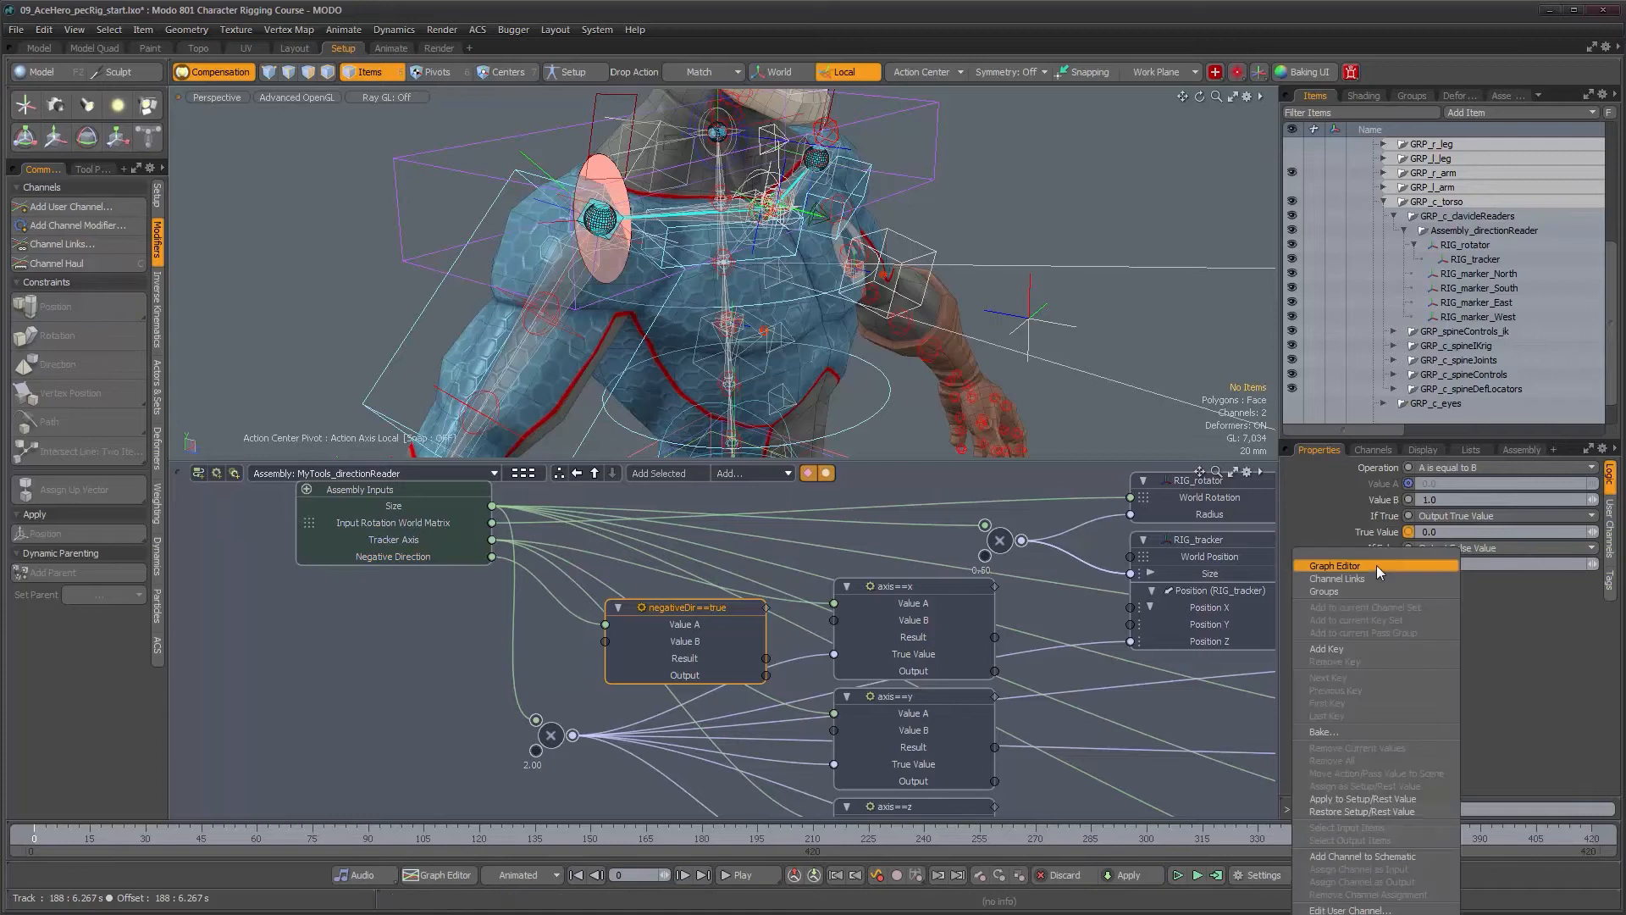
{"action": "left_click", "coordinate": [1374, 855]}
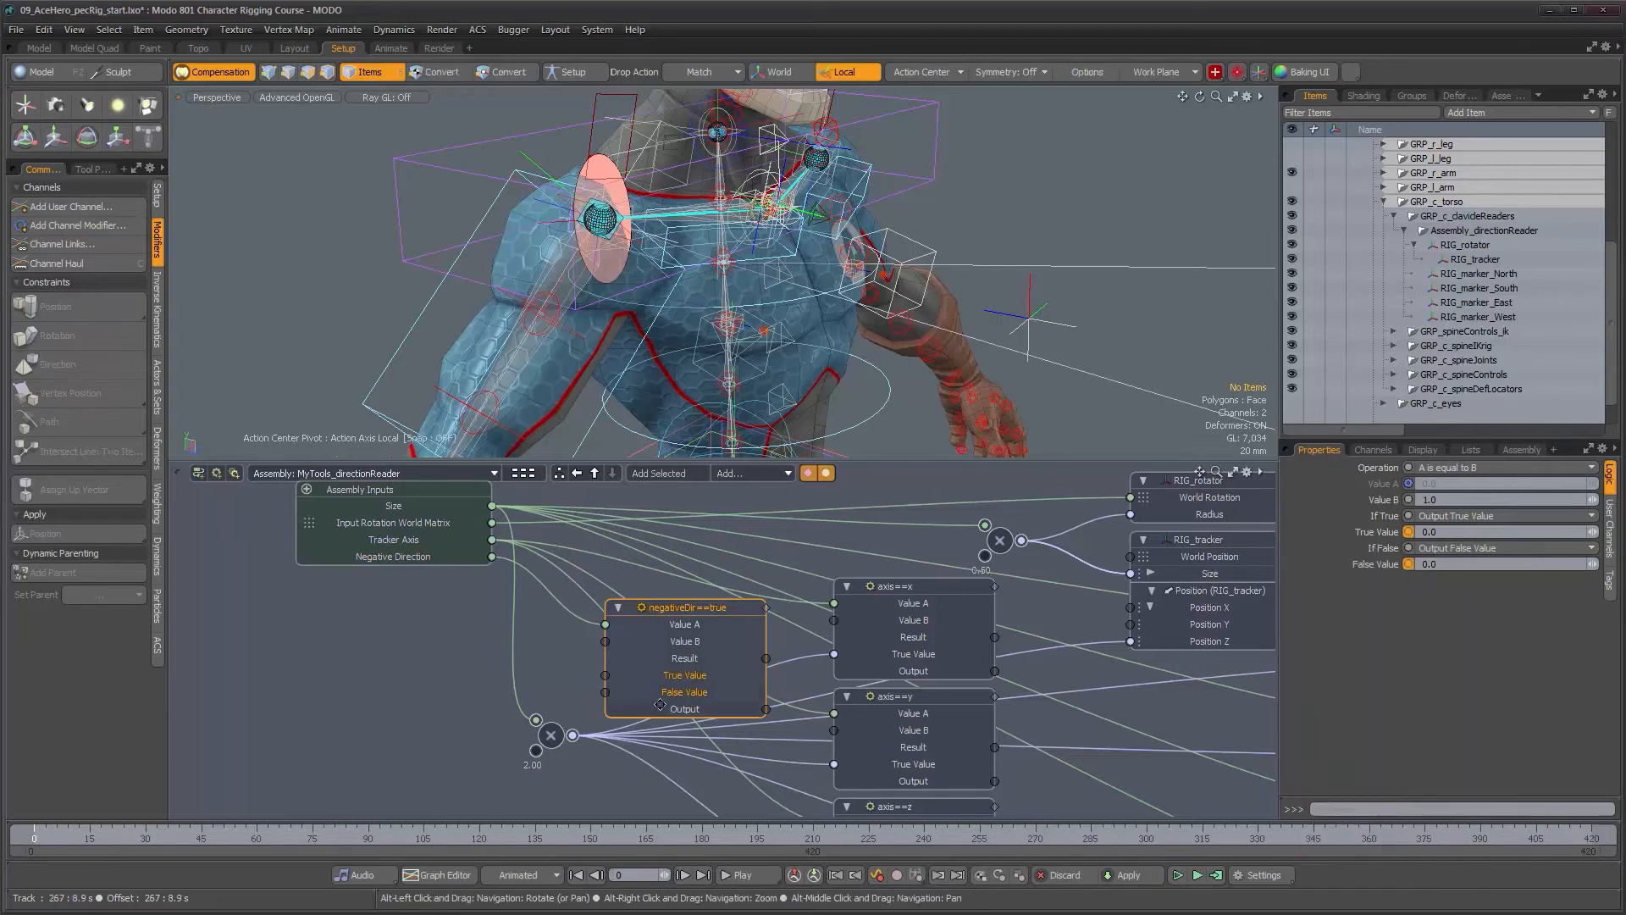
Add a Basic Math: Multiply modifier near the 2.00 multiply node.
{"action": "middle_click_drag", "start_coordinate": [583, 687], "coordinate": [620, 685]}
{"action": "left_click_drag", "start_coordinate": [590, 740], "coordinate": [648, 732]}
{"action": "left_click", "coordinate": [566, 764]}
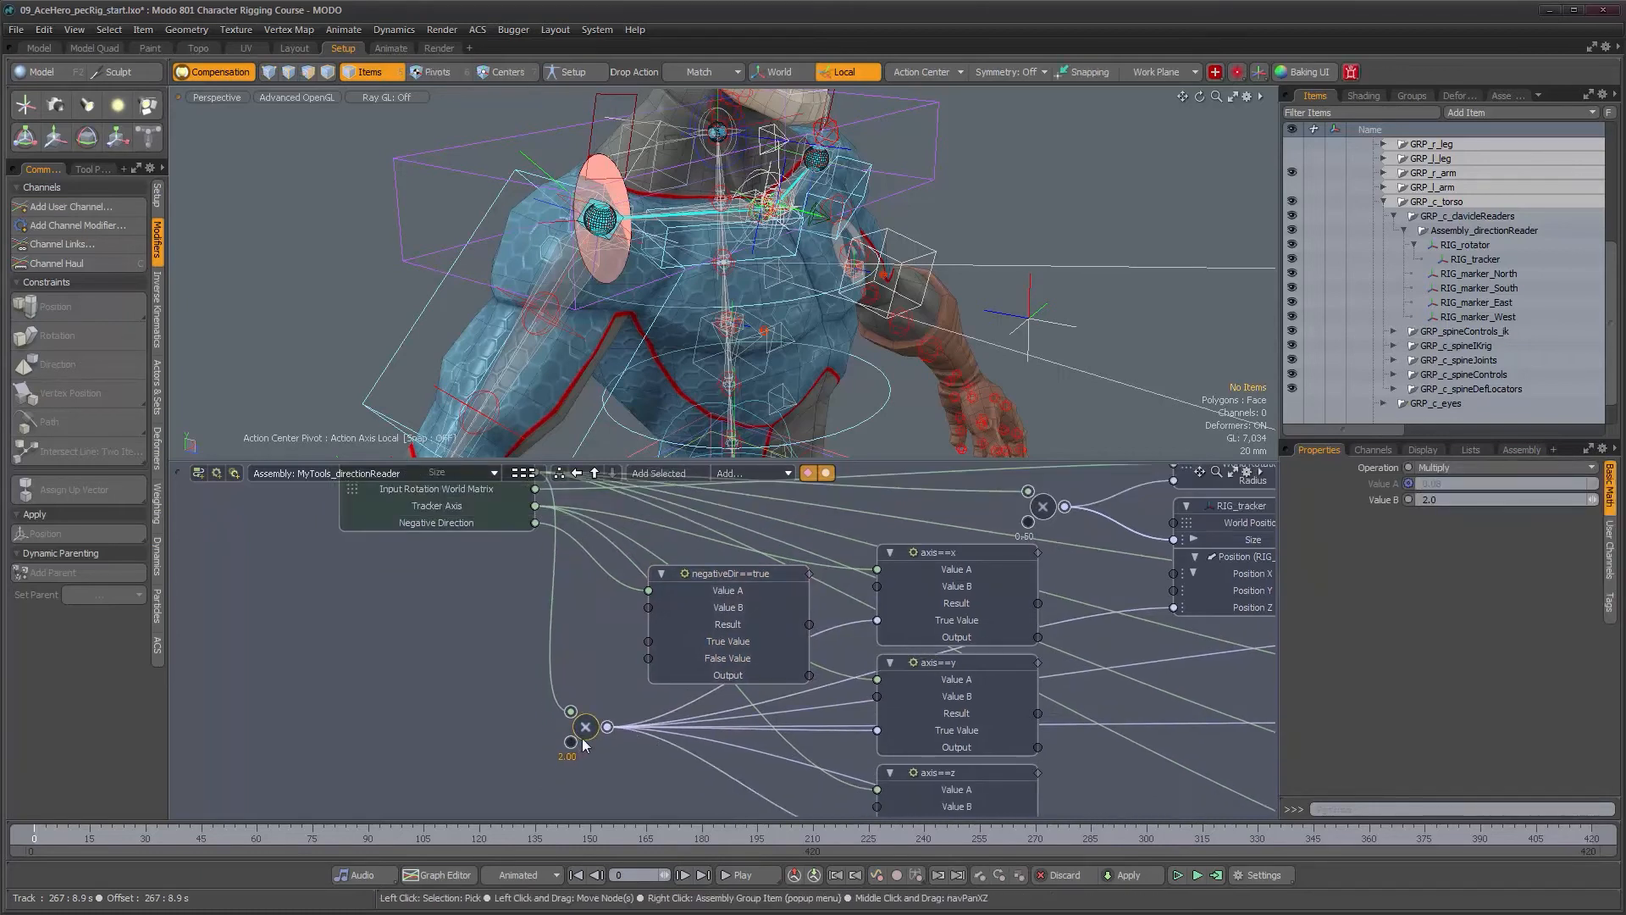
{"action": "left_click", "coordinate": [740, 474]}
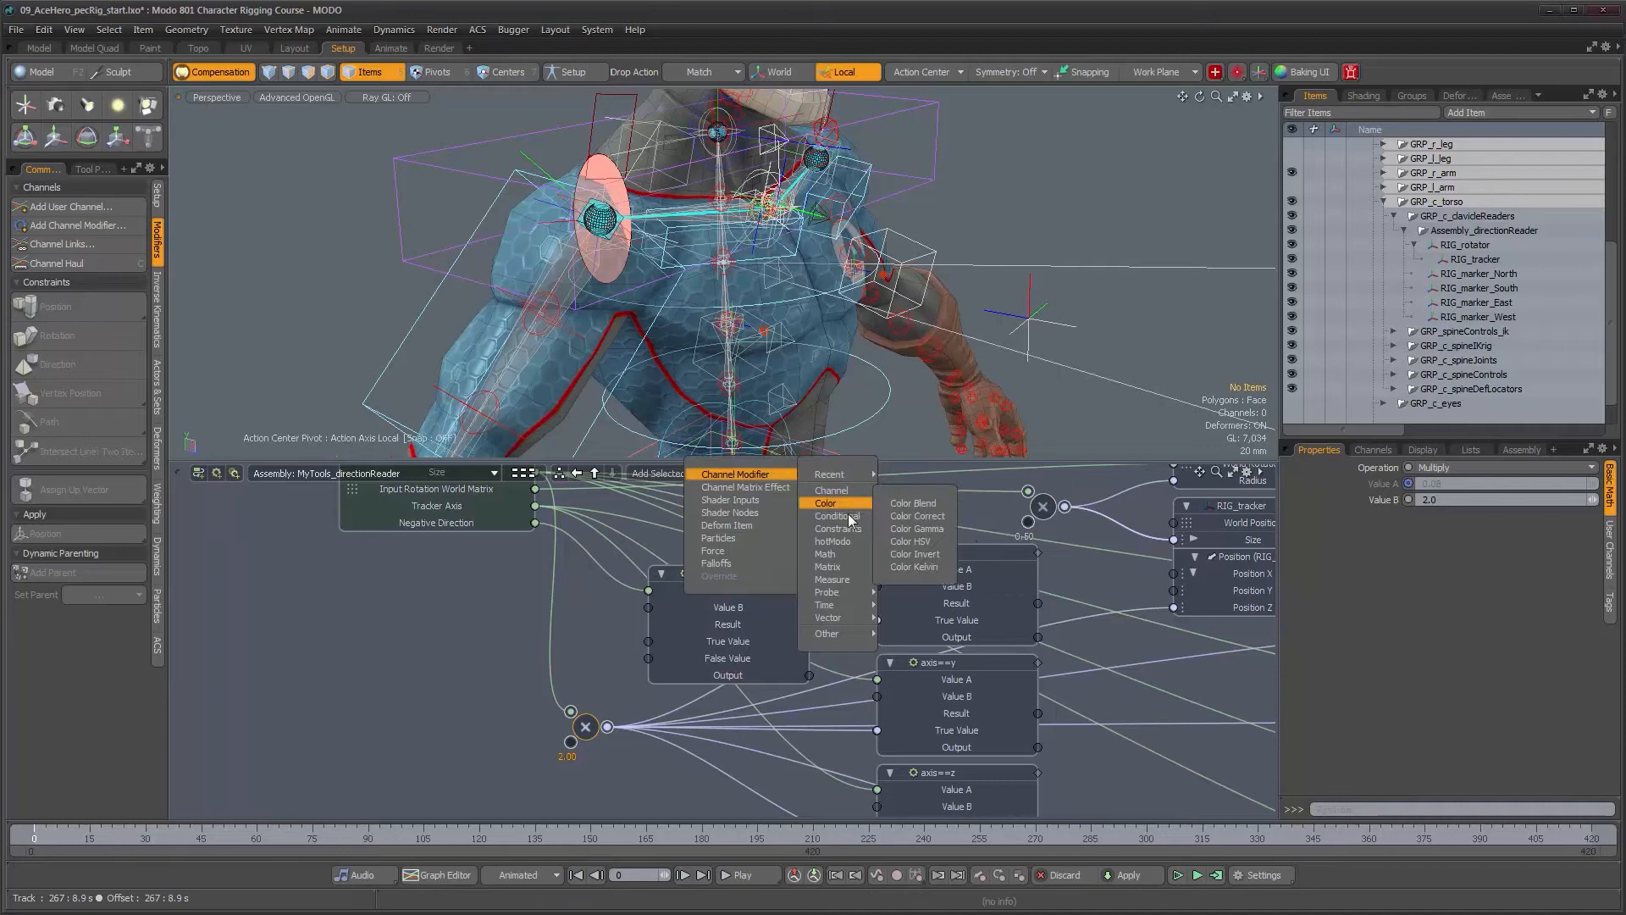
{"action": "mouse_move", "coordinate": [847, 554]}
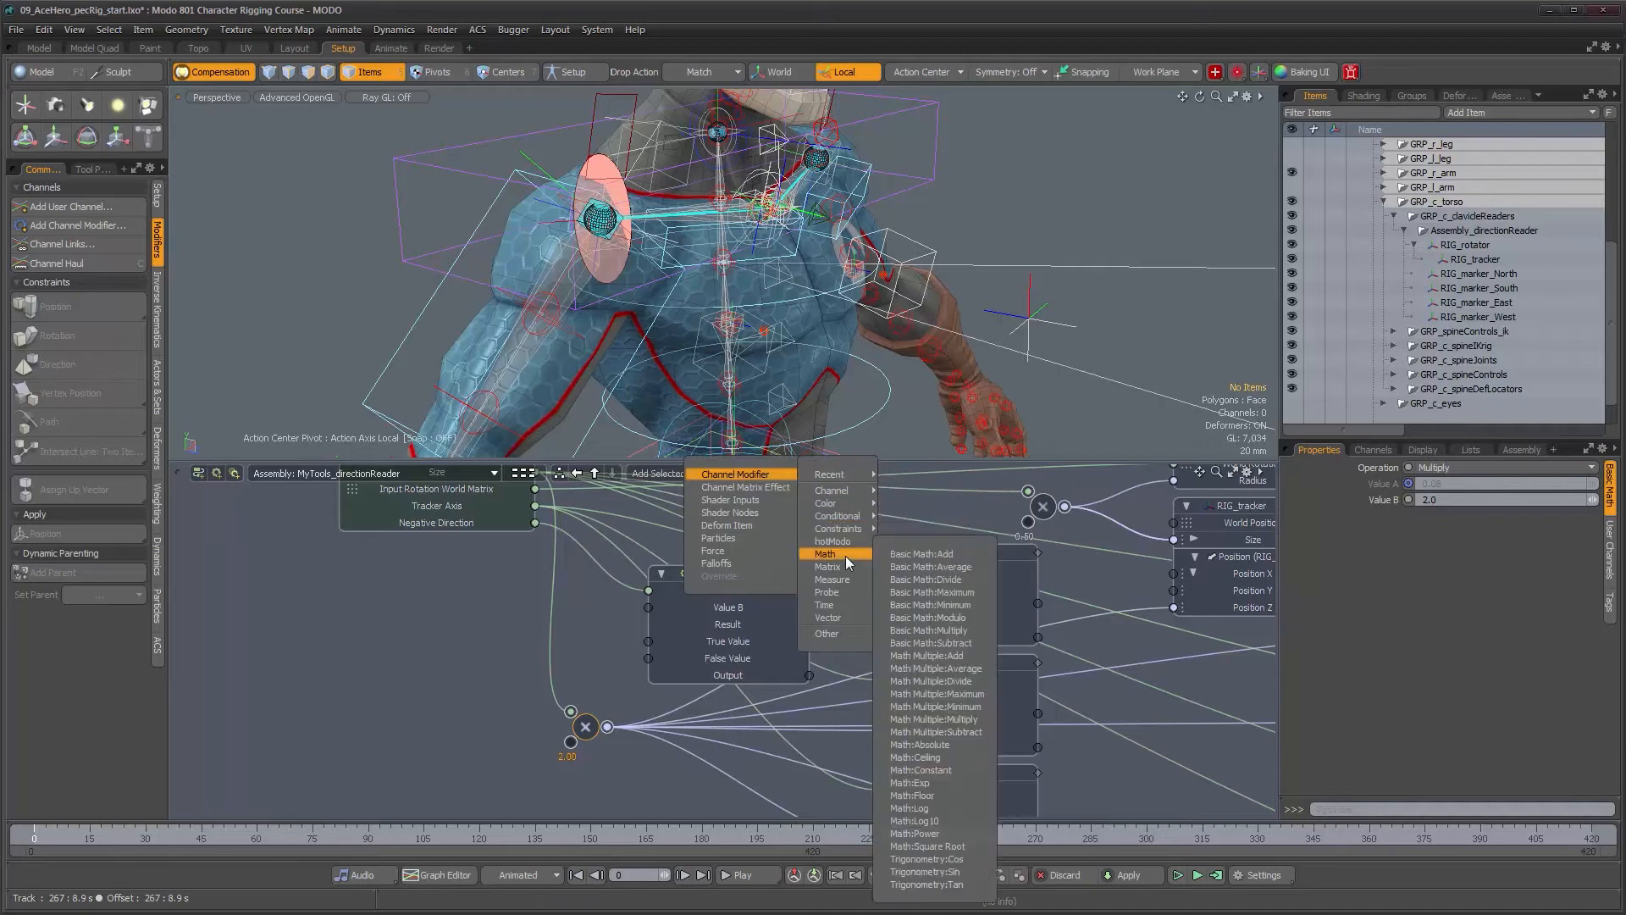
{"action": "left_click", "coordinate": [952, 632]}
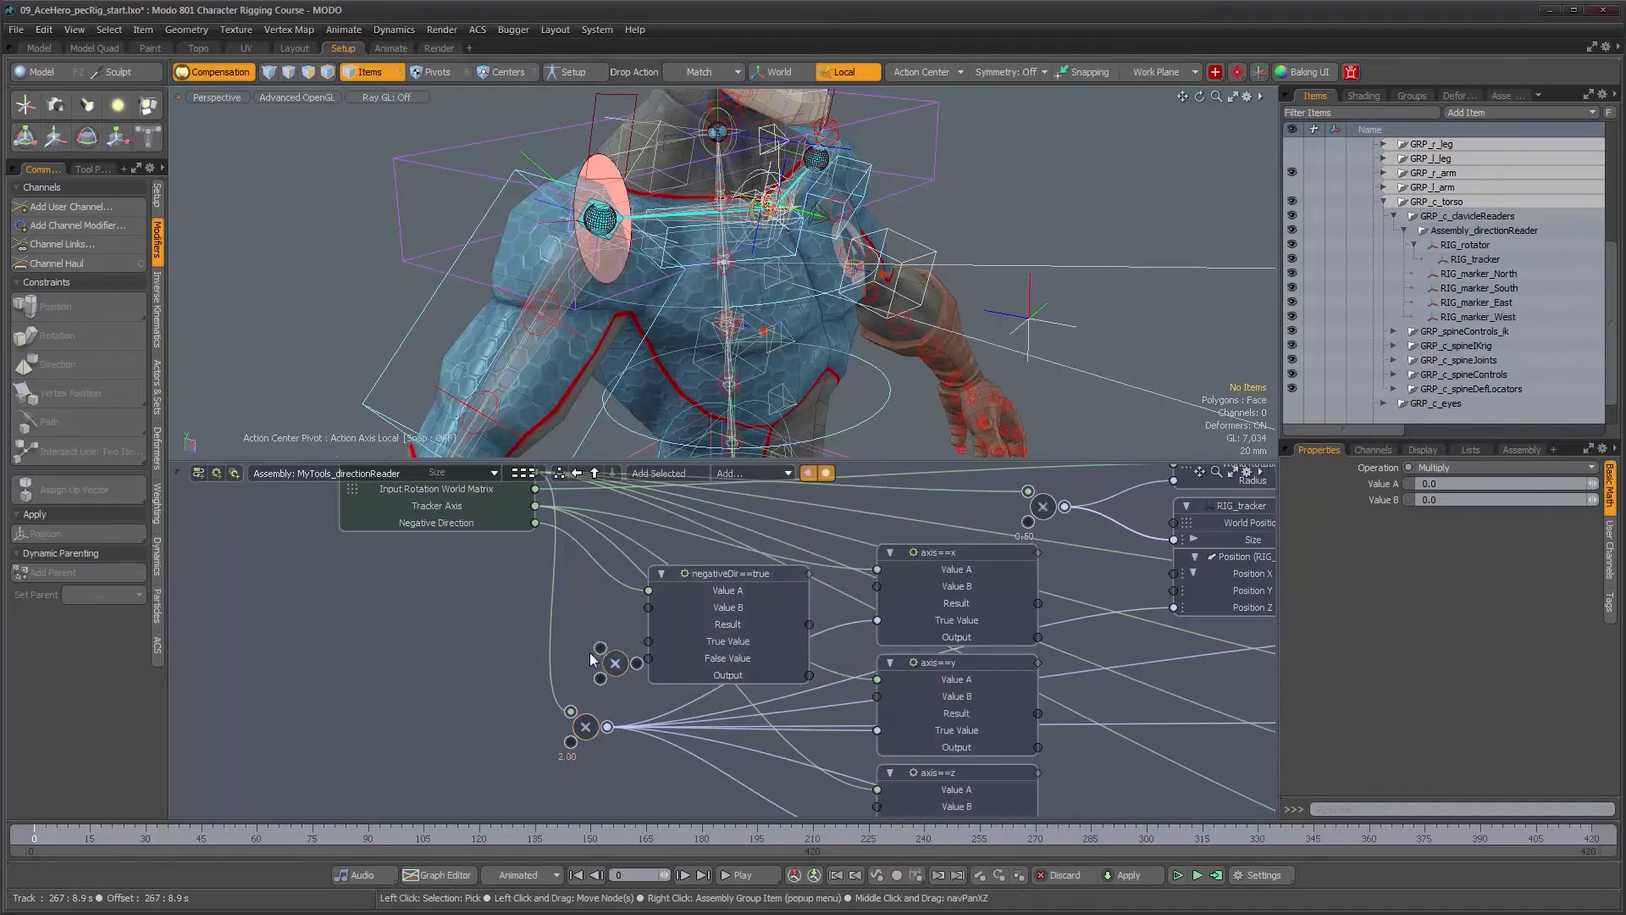
Rearrange the schematic, moving the three axis logic nodes down and the new multiply node below the 2.00 multiply node.
{"action": "scroll", "coordinate": [697, 643], "scroll_direction": "down", "scroll_amount": 4}
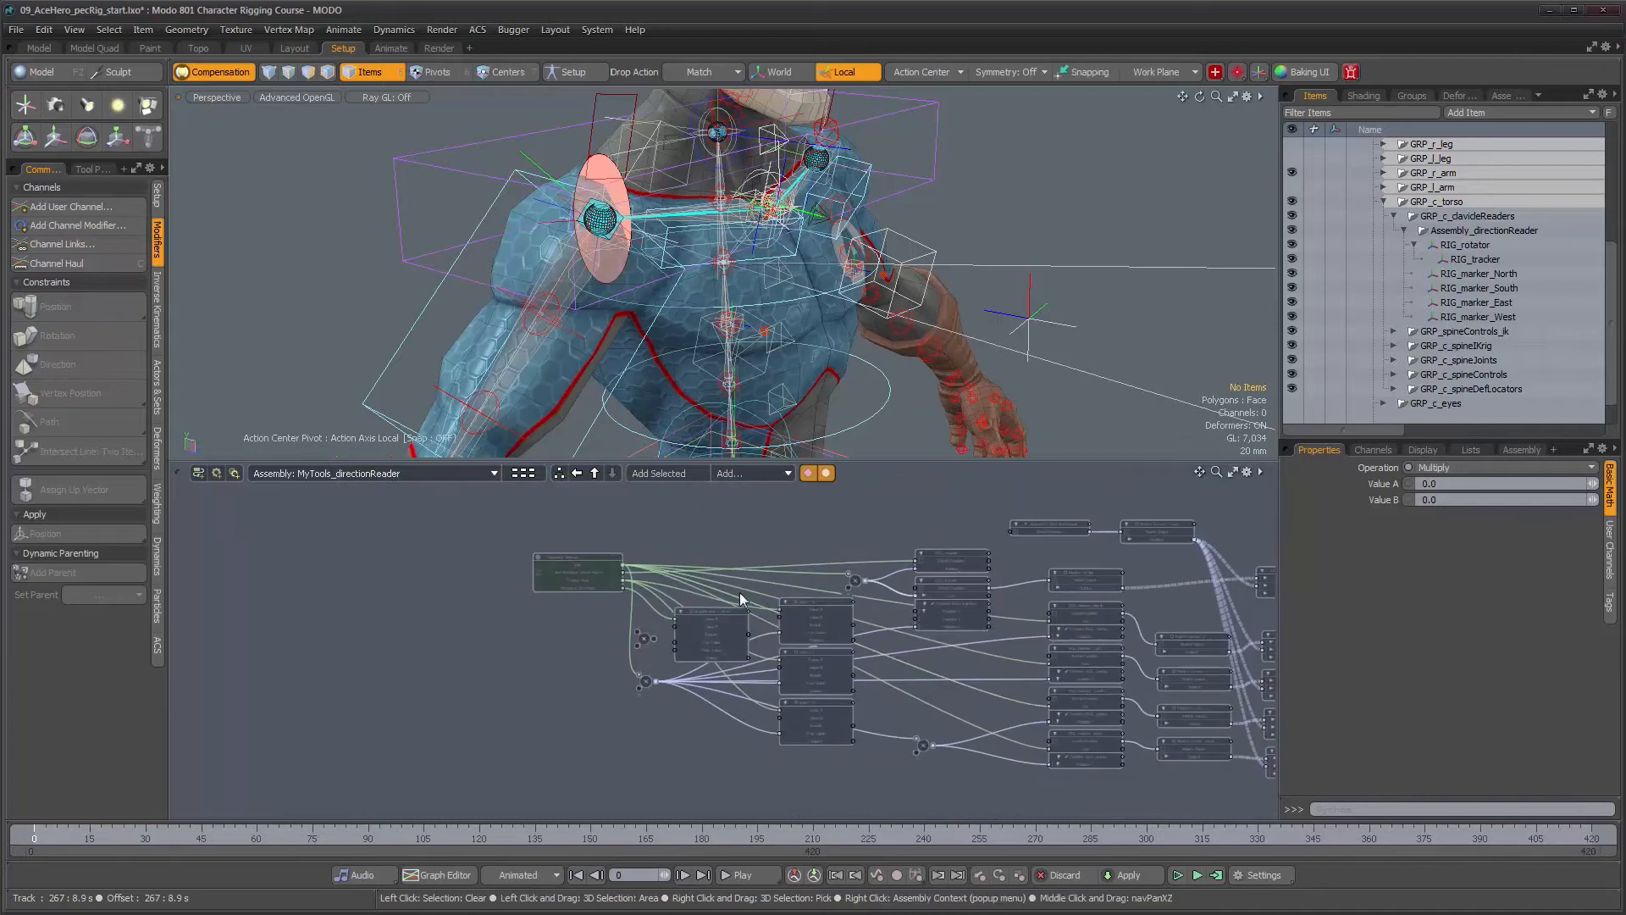
{"action": "left_click_drag", "start_coordinate": [759, 615], "coordinate": [791, 537]}
{"action": "scroll", "coordinate": [679, 667], "scroll_direction": "up", "scroll_amount": 3}
{"action": "left_click_drag", "start_coordinate": [842, 800], "coordinate": [781, 679], "text": "alt"}
{"action": "left_click_drag", "start_coordinate": [706, 594], "coordinate": [780, 570], "text": "alt"}
{"action": "left_click_drag", "start_coordinate": [602, 592], "coordinate": [636, 621]}
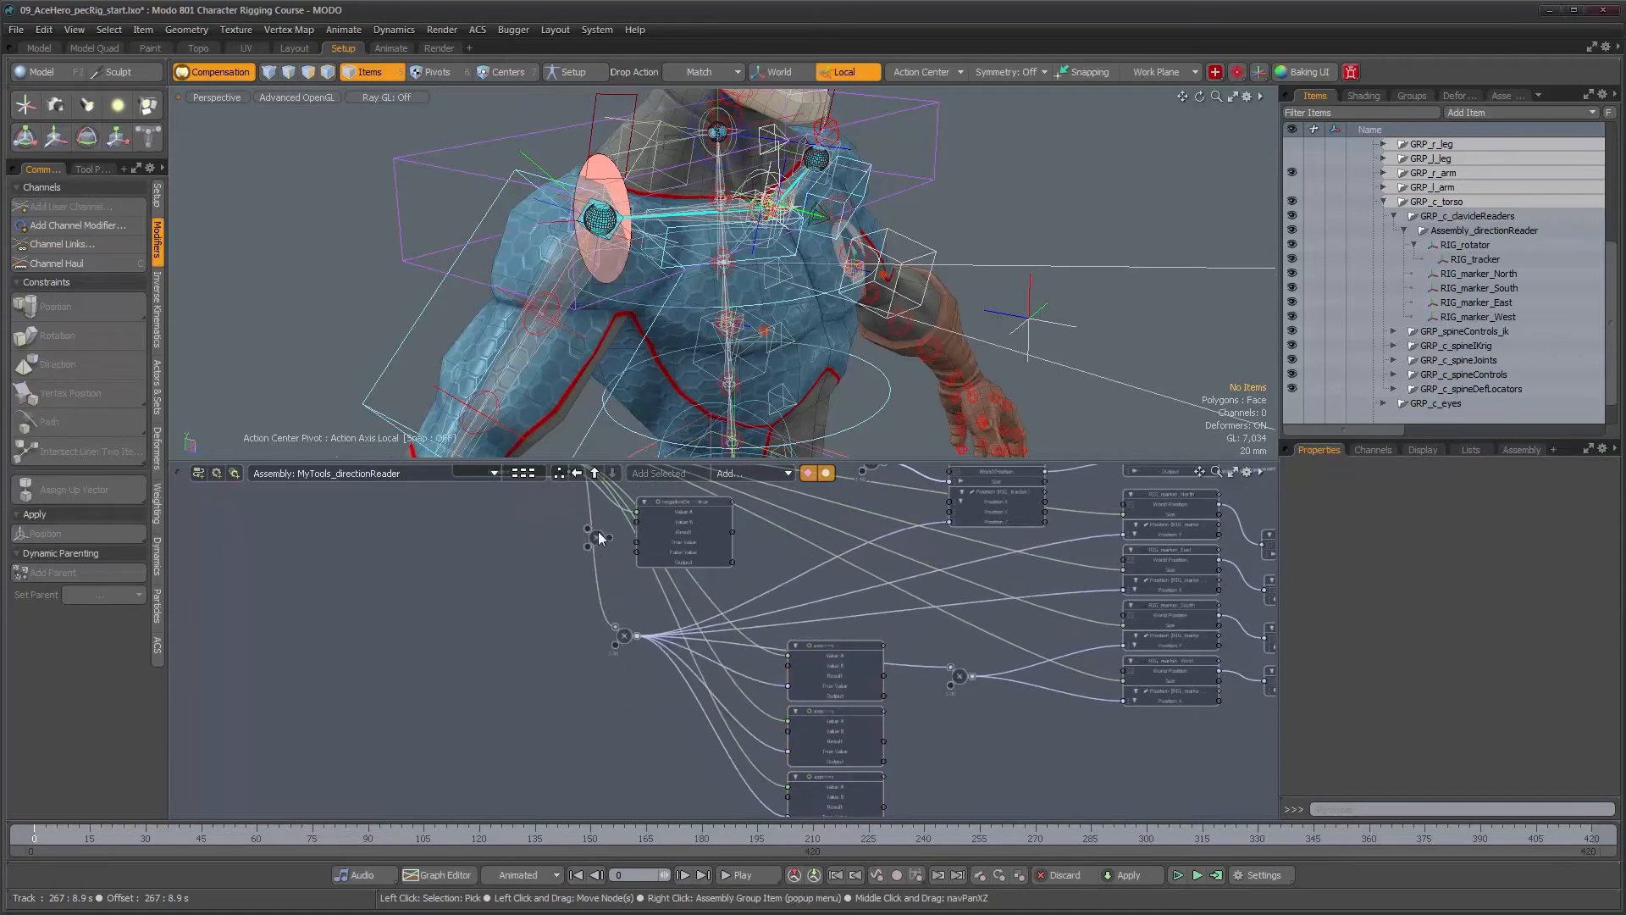
{"action": "left_click_drag", "start_coordinate": [634, 697], "coordinate": [643, 696]}
{"action": "left_click_drag", "start_coordinate": [688, 506], "coordinate": [710, 540]}
{"action": "scroll", "coordinate": [709, 550], "scroll_direction": "up", "scroll_amount": 3}
{"action": "middle_click_drag", "start_coordinate": [709, 552], "coordinate": [728, 513]}
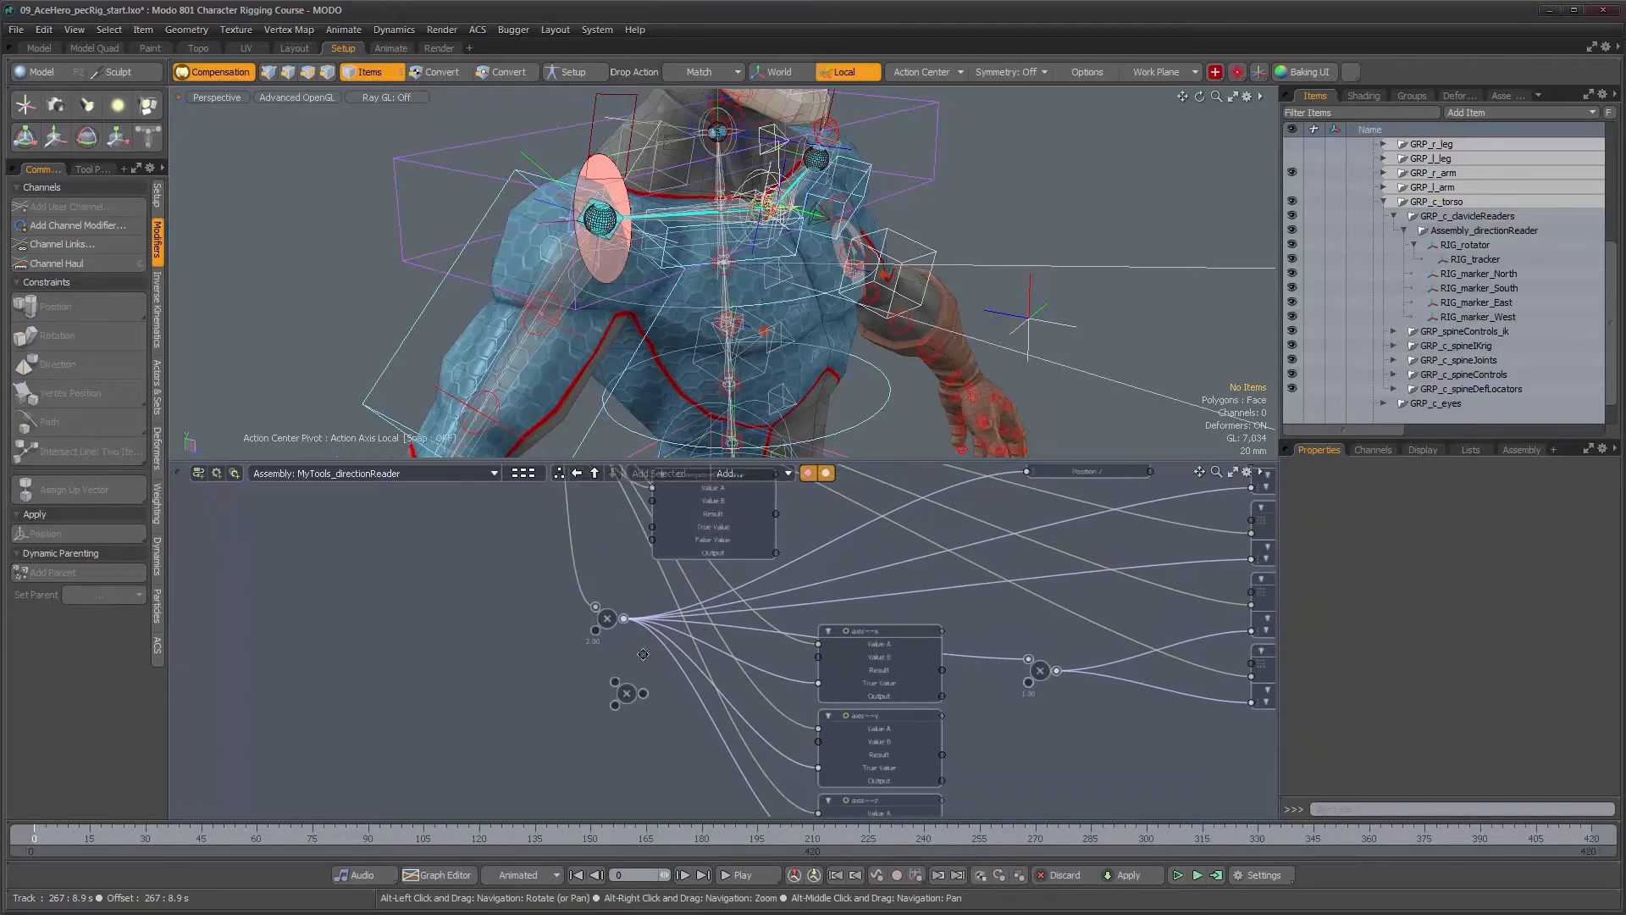
Connect the 2.00 multiply output to the new multiply node's Value A and set its Value B to -1.0.
{"action": "left_click_drag", "start_coordinate": [611, 673], "coordinate": [627, 696]}
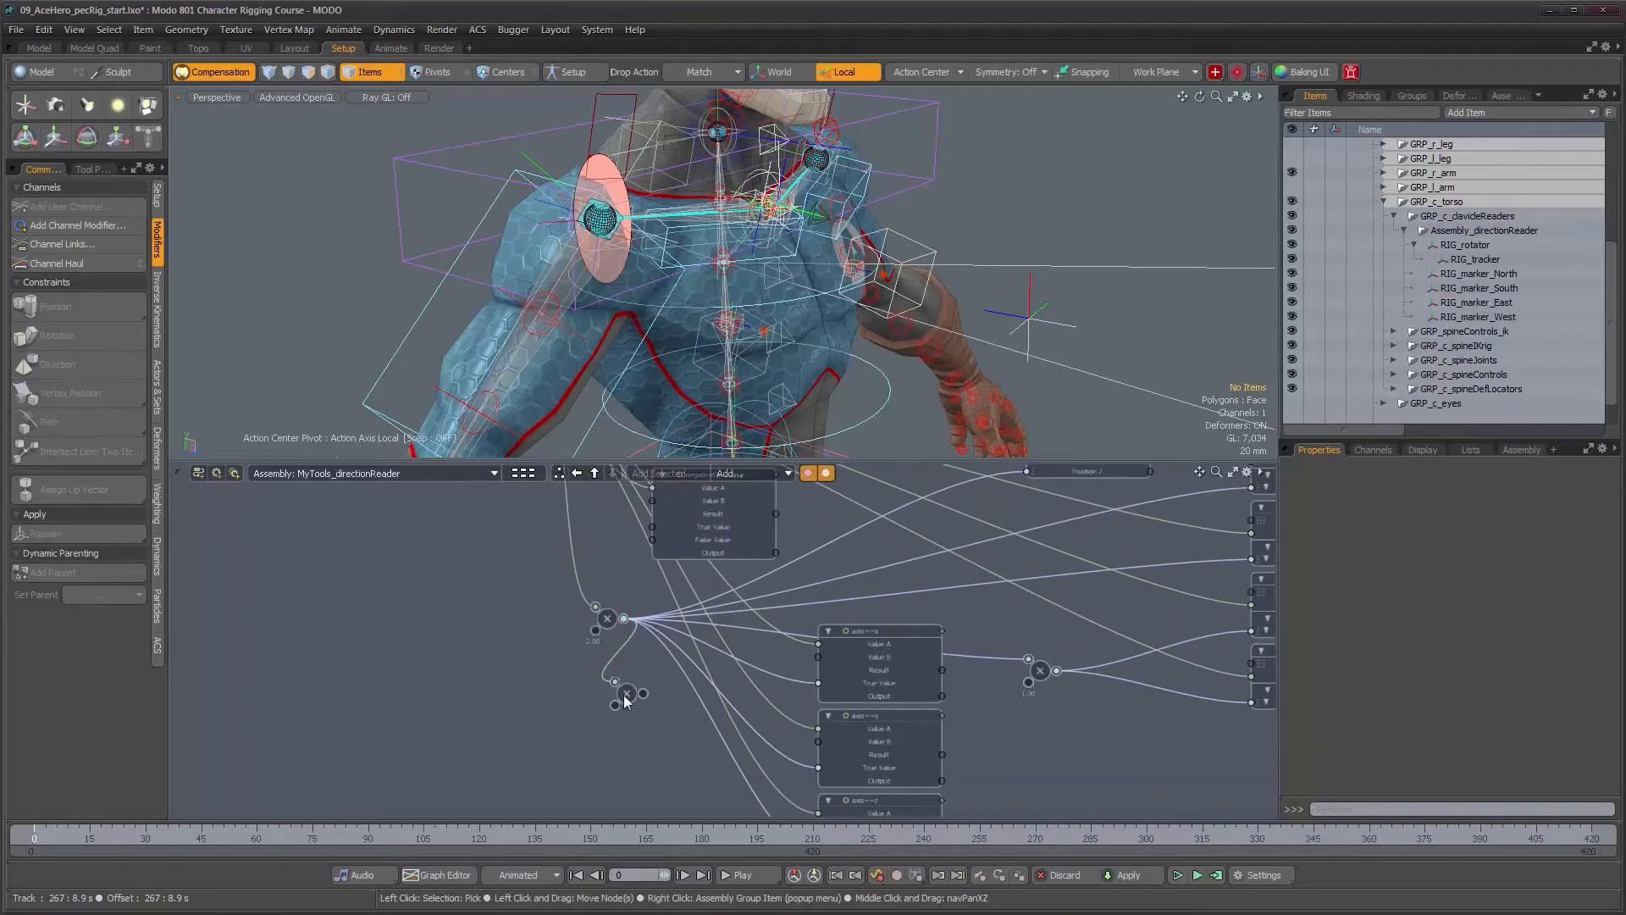
{"action": "left_click", "coordinate": [628, 696]}
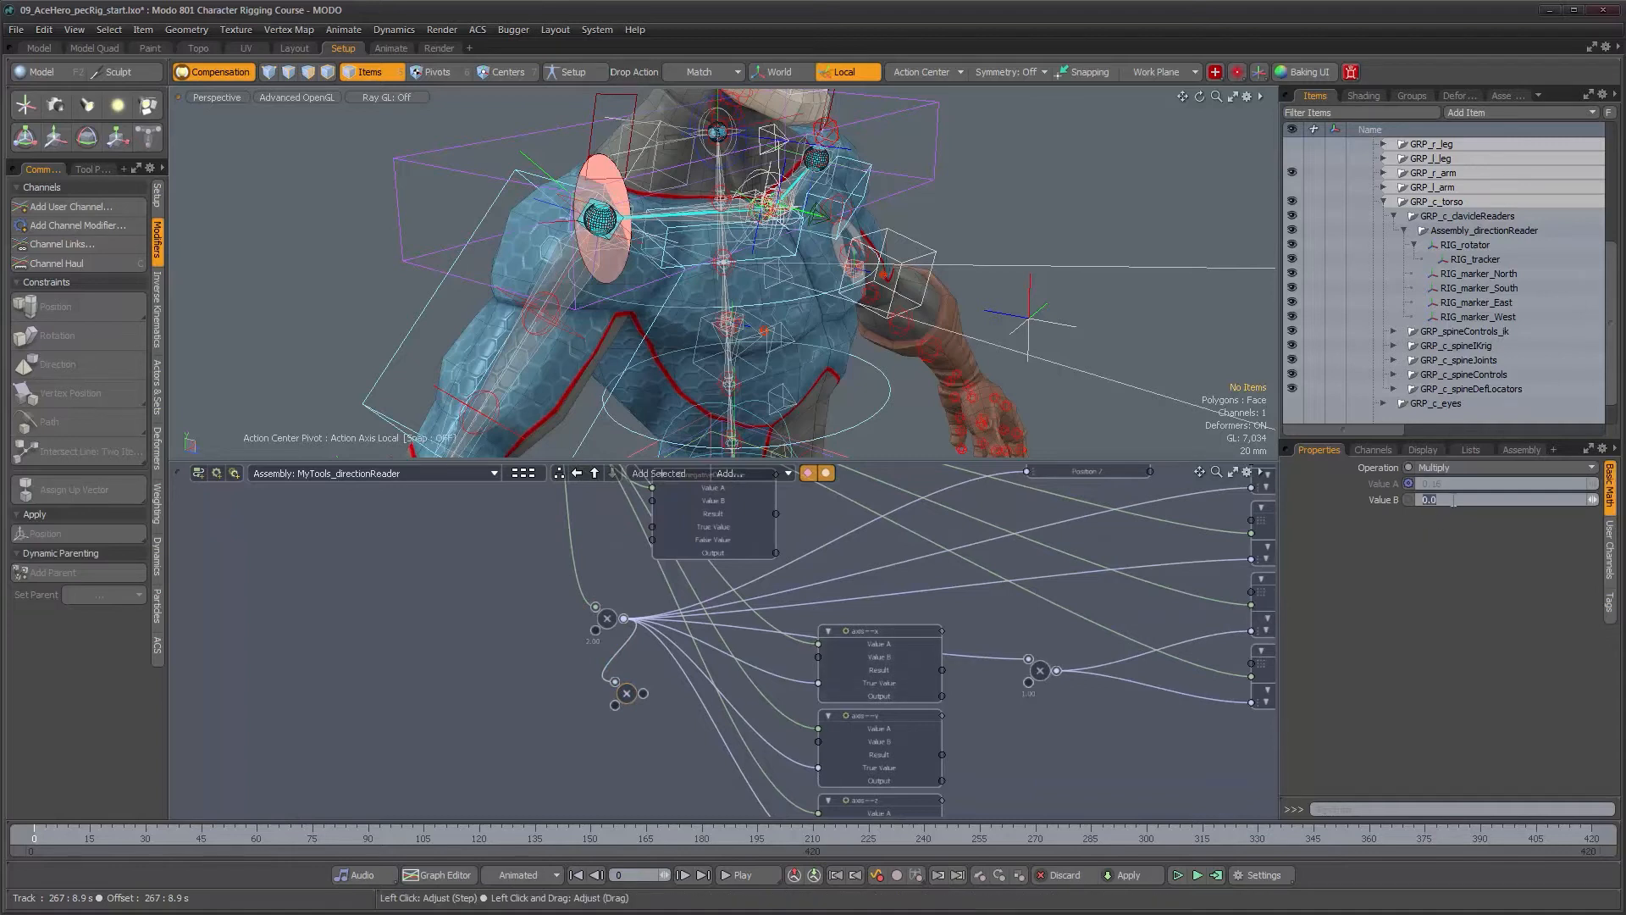
{"action": "left_click_drag", "start_coordinate": [779, 633], "coordinate": [796, 648], "text": "alt"}
Connect the new -1.00 multiply output to True Value and the 2.00 multiply output to False Value on negativeDir==true.
{"action": "left_click_drag", "start_coordinate": [754, 491], "coordinate": [785, 522]}
{"action": "right_click_drag", "start_coordinate": [735, 570], "coordinate": [757, 570], "text": "alt"}
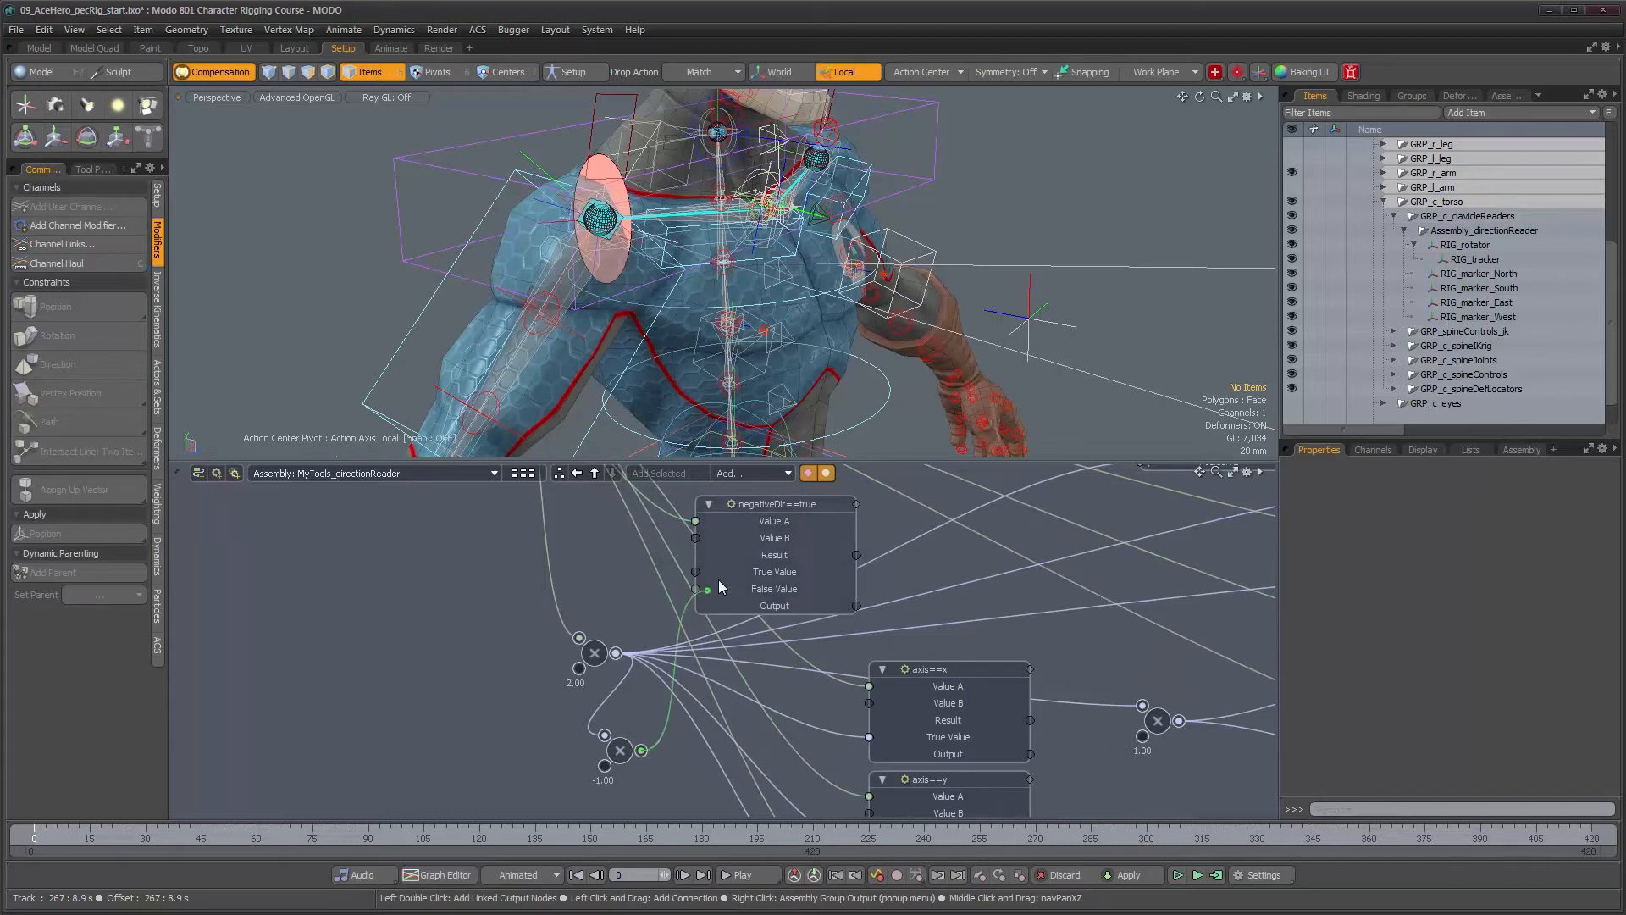
{"action": "left_click_drag", "start_coordinate": [736, 579], "coordinate": [736, 577]}
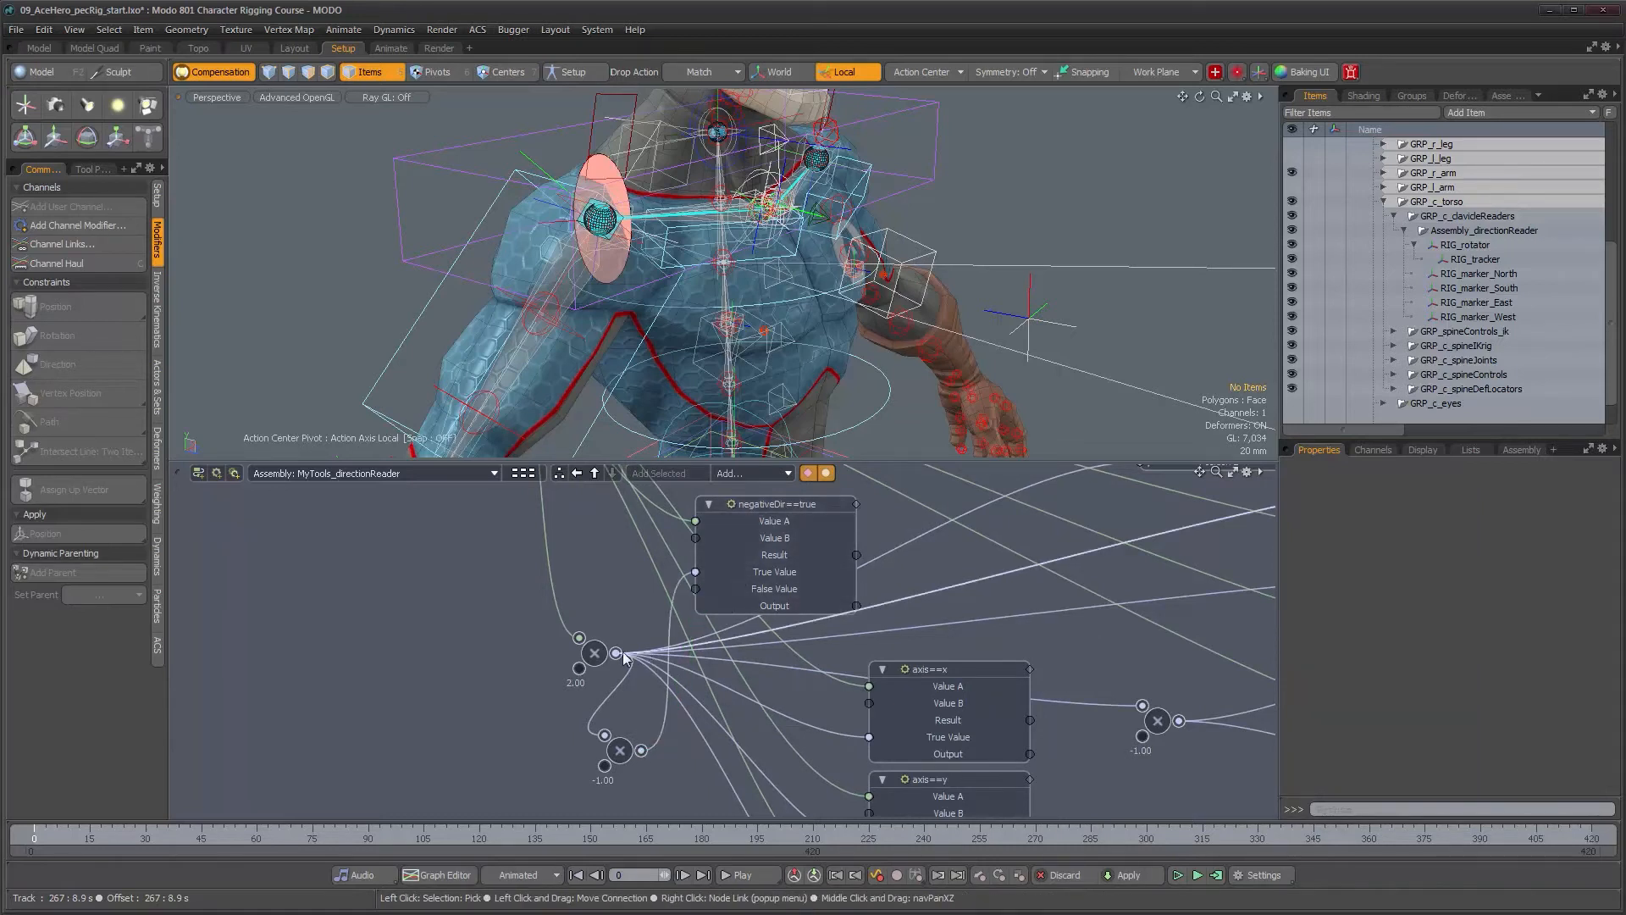
{"action": "left_click_drag", "start_coordinate": [615, 652], "coordinate": [694, 590]}
Connect the Output of negativeDir==true to Value A of the three axis logic nodes.
{"action": "right_click_drag", "start_coordinate": [815, 670], "coordinate": [801, 692], "text": "alt"}
{"action": "left_click_drag", "start_coordinate": [833, 710], "coordinate": [765, 632], "text": "alt"}
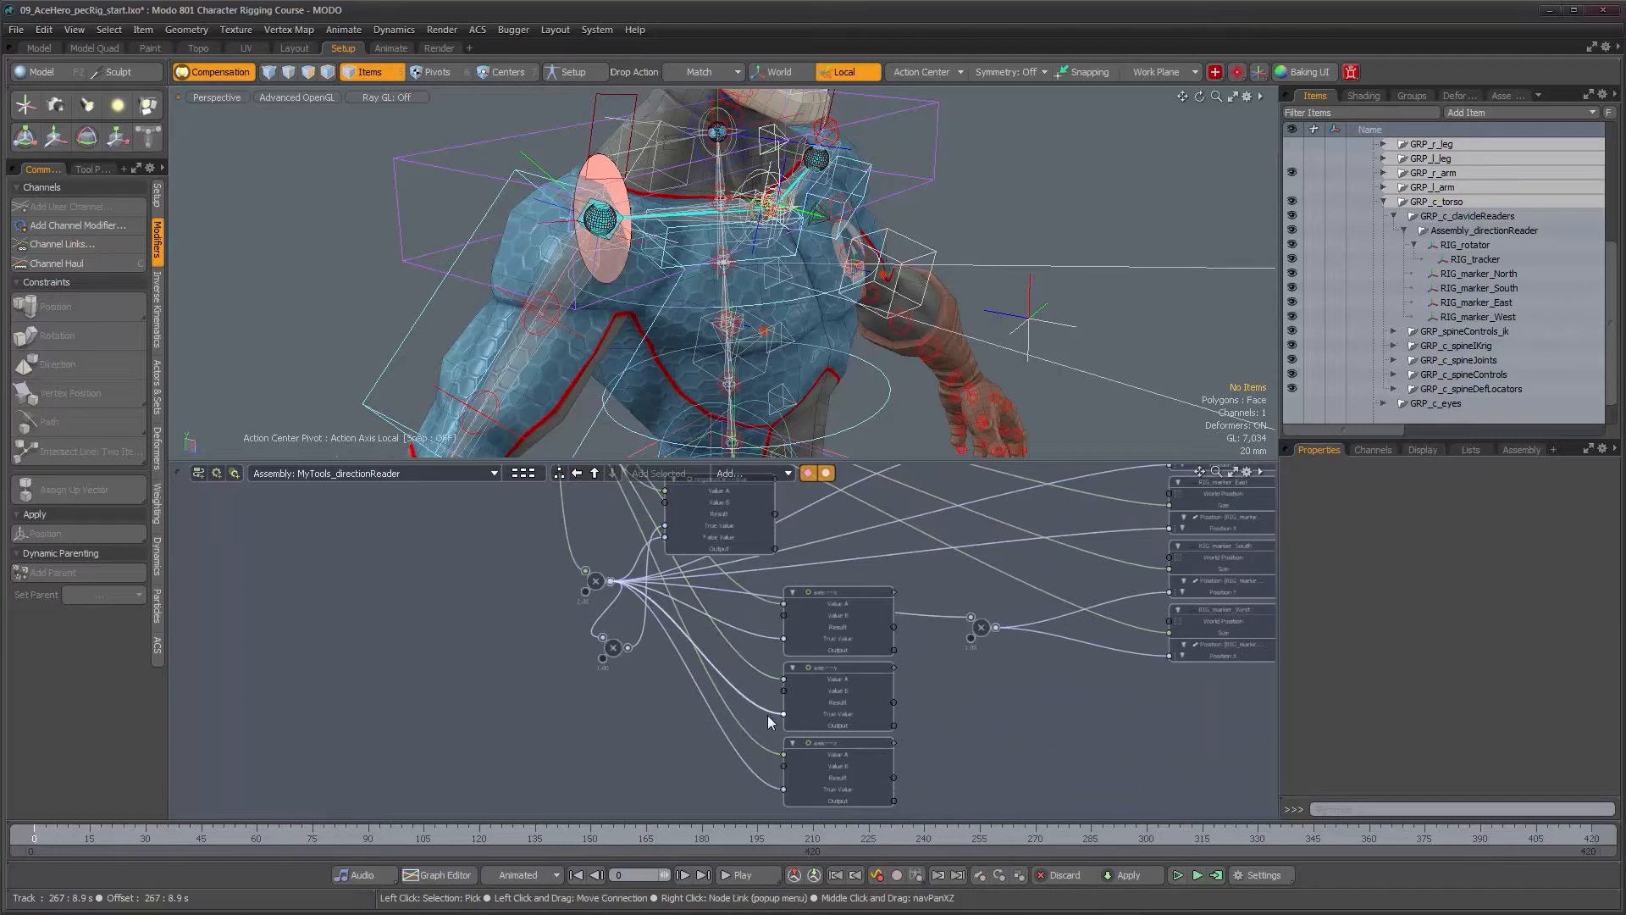
{"action": "left_click_drag", "start_coordinate": [816, 641], "coordinate": [837, 742], "text": "alt"}
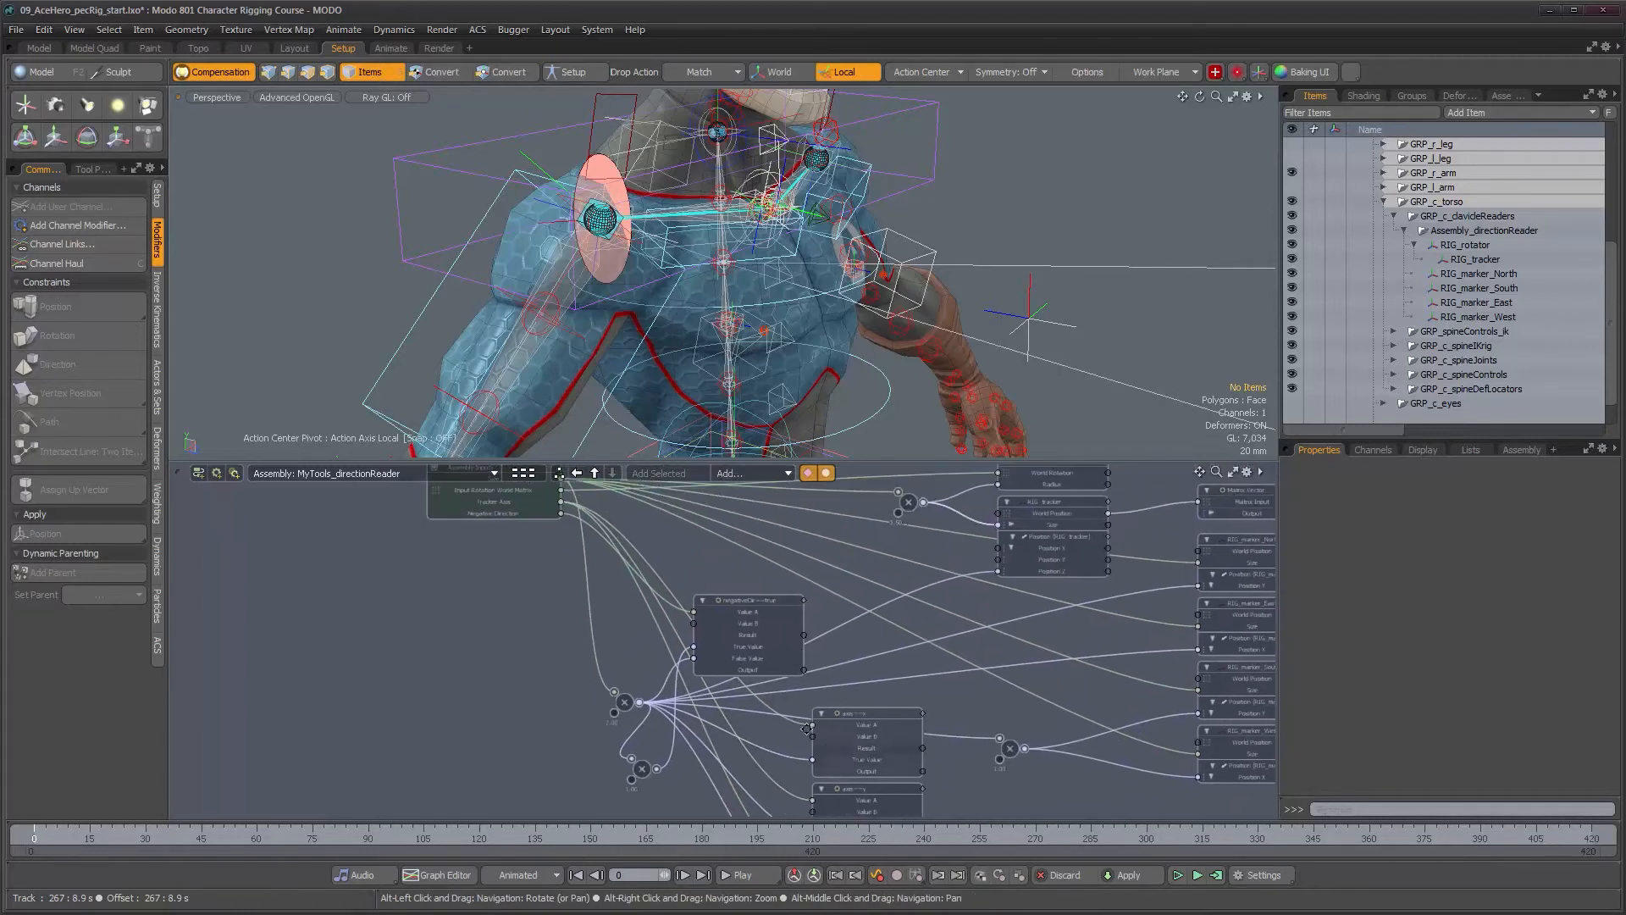
{"action": "right_click_drag", "start_coordinate": [801, 728], "coordinate": [809, 709], "text": "alt"}
{"action": "left_click_drag", "start_coordinate": [873, 687], "coordinate": [873, 643], "text": "alt"}
{"action": "left_click", "coordinate": [765, 537]}
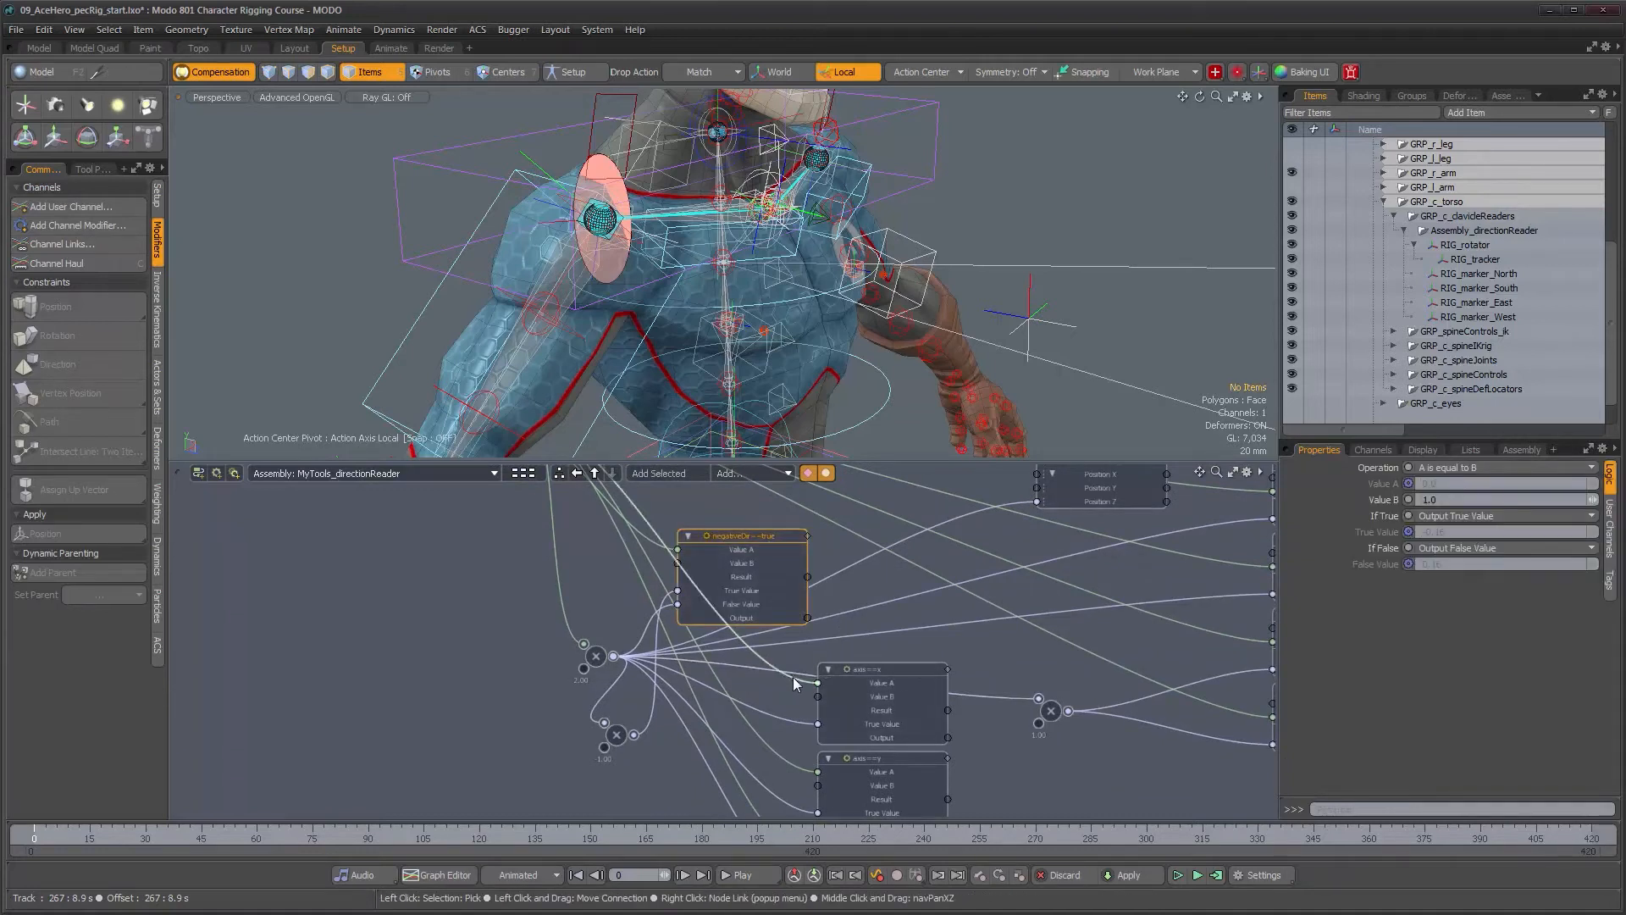
{"action": "left_click_drag", "start_coordinate": [824, 610], "coordinate": [778, 560], "text": "alt"}
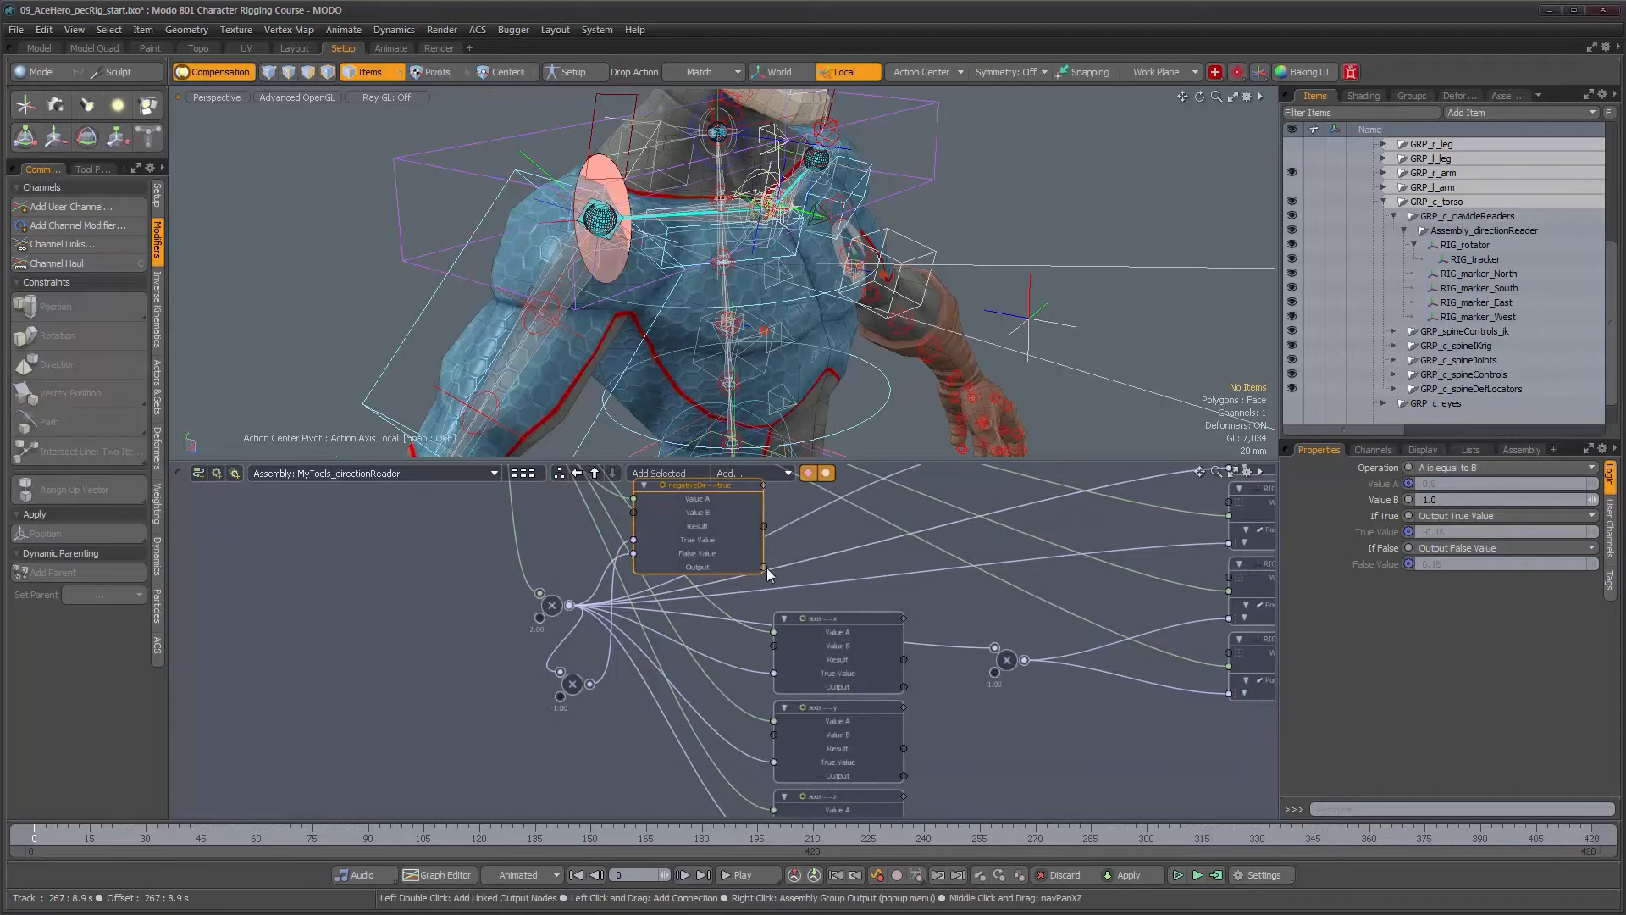
{"action": "mouse_move", "coordinate": [765, 567]}
{"action": "left_click_drag", "start_coordinate": [765, 567], "coordinate": [827, 632]}
{"action": "left_click_drag", "start_coordinate": [825, 725], "coordinate": [815, 603]}
{"action": "right_click_drag", "start_coordinate": [815, 602], "coordinate": [815, 587], "text": "alt"}
{"action": "left_click_drag", "start_coordinate": [814, 573], "coordinate": [641, 657], "text": "alt"}
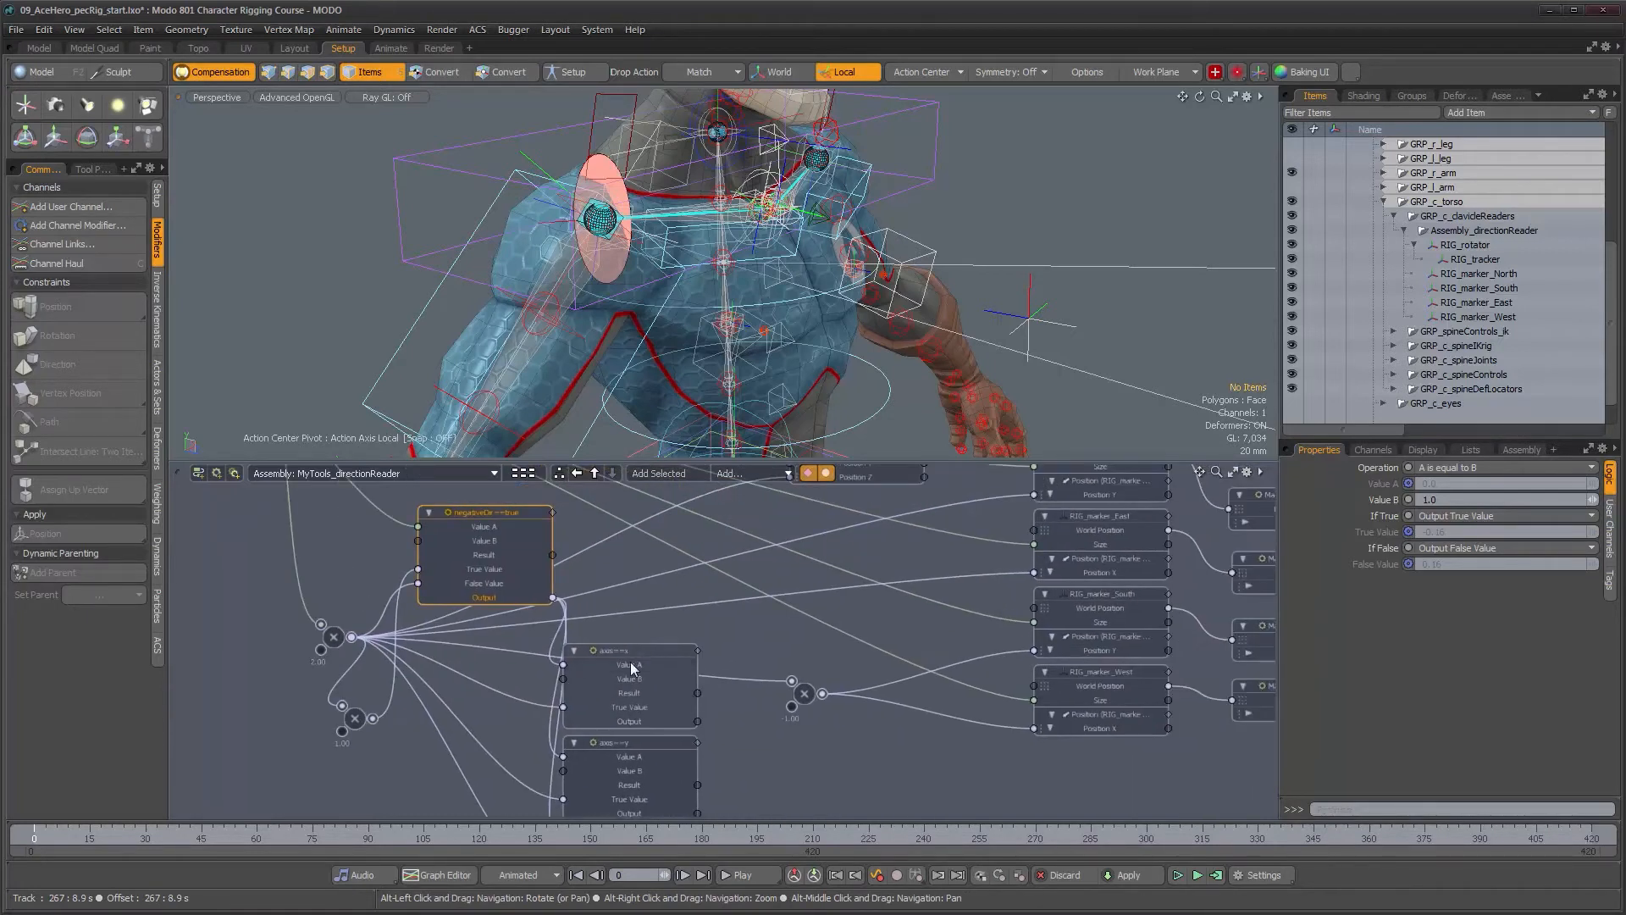
Move the multiply node feeding RIG_marker_South and RIG_marker_West out of the way, and connect axis==x's Output to RIG_tracker's Position X.
{"action": "scroll", "coordinate": [631, 669], "scroll_direction": "down", "scroll_amount": 5}
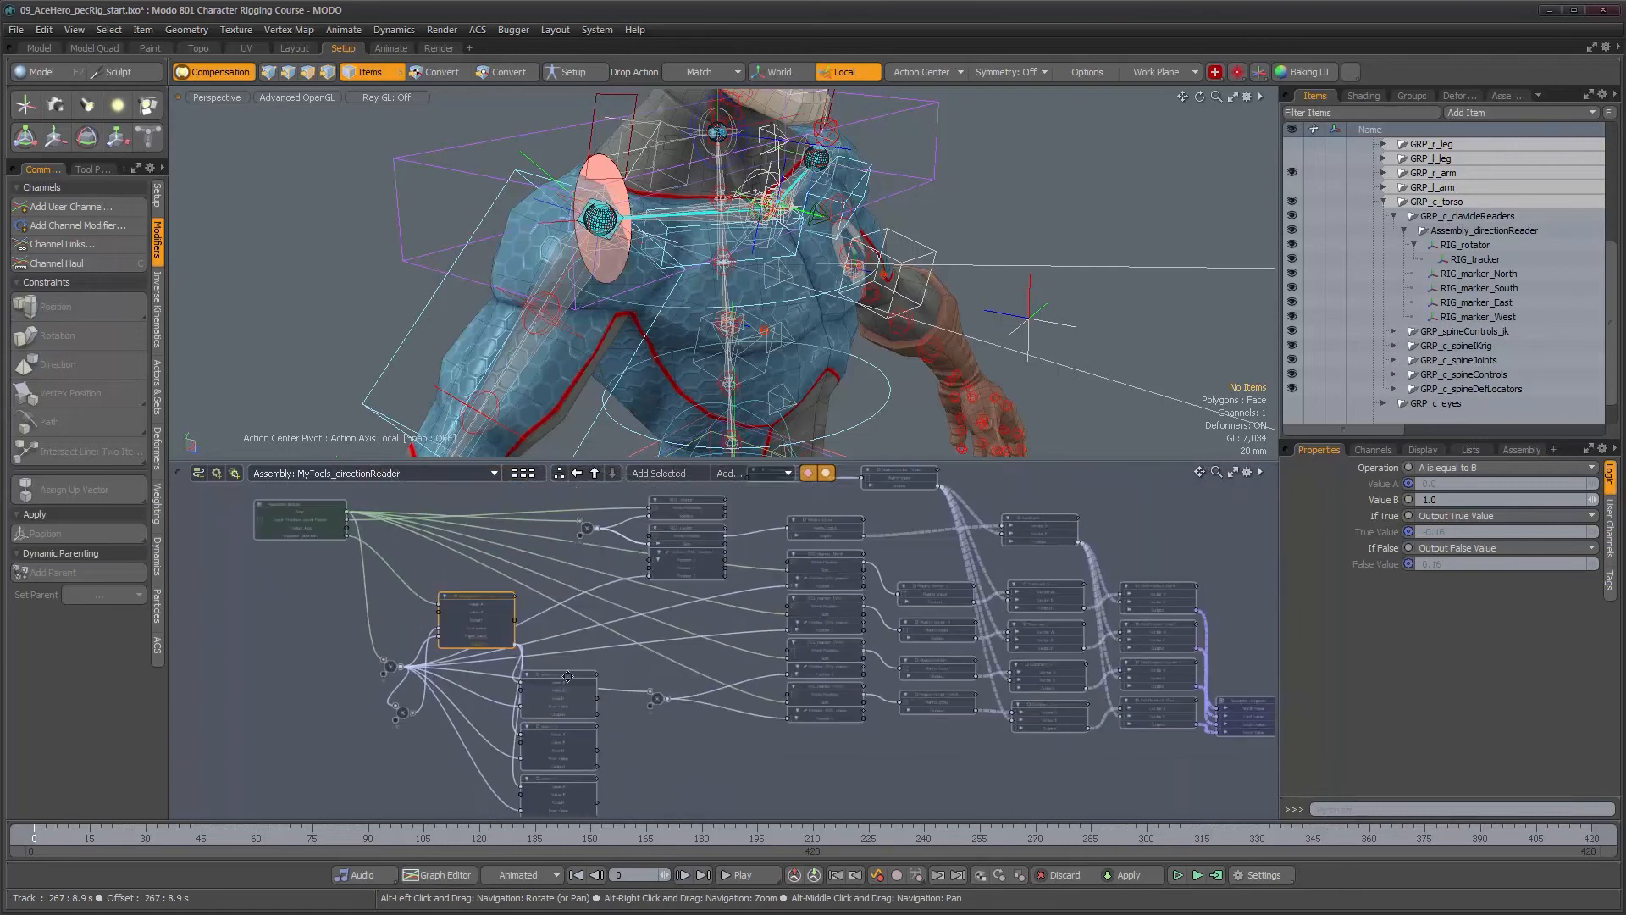
{"action": "left_click_drag", "start_coordinate": [657, 697], "coordinate": [747, 741]}
{"action": "left_click_drag", "start_coordinate": [703, 618], "coordinate": [775, 628], "text": "alt"}
{"action": "scroll", "coordinate": [705, 669], "scroll_direction": "up", "scroll_amount": 3}
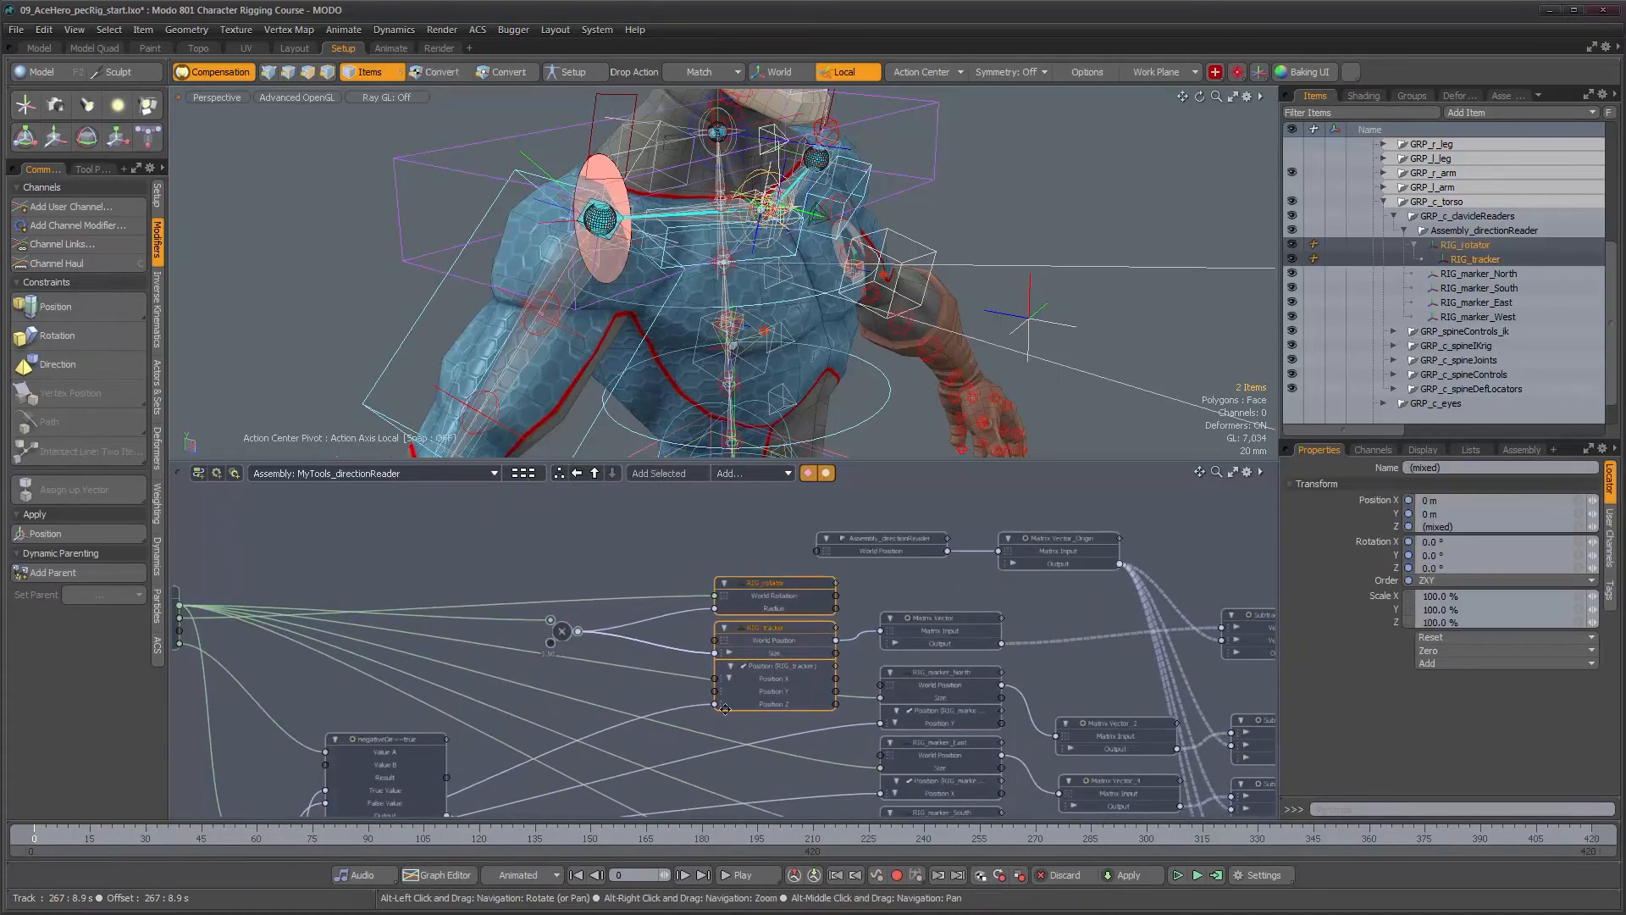
{"action": "scroll", "coordinate": [725, 708], "scroll_direction": "down", "scroll_amount": 4}
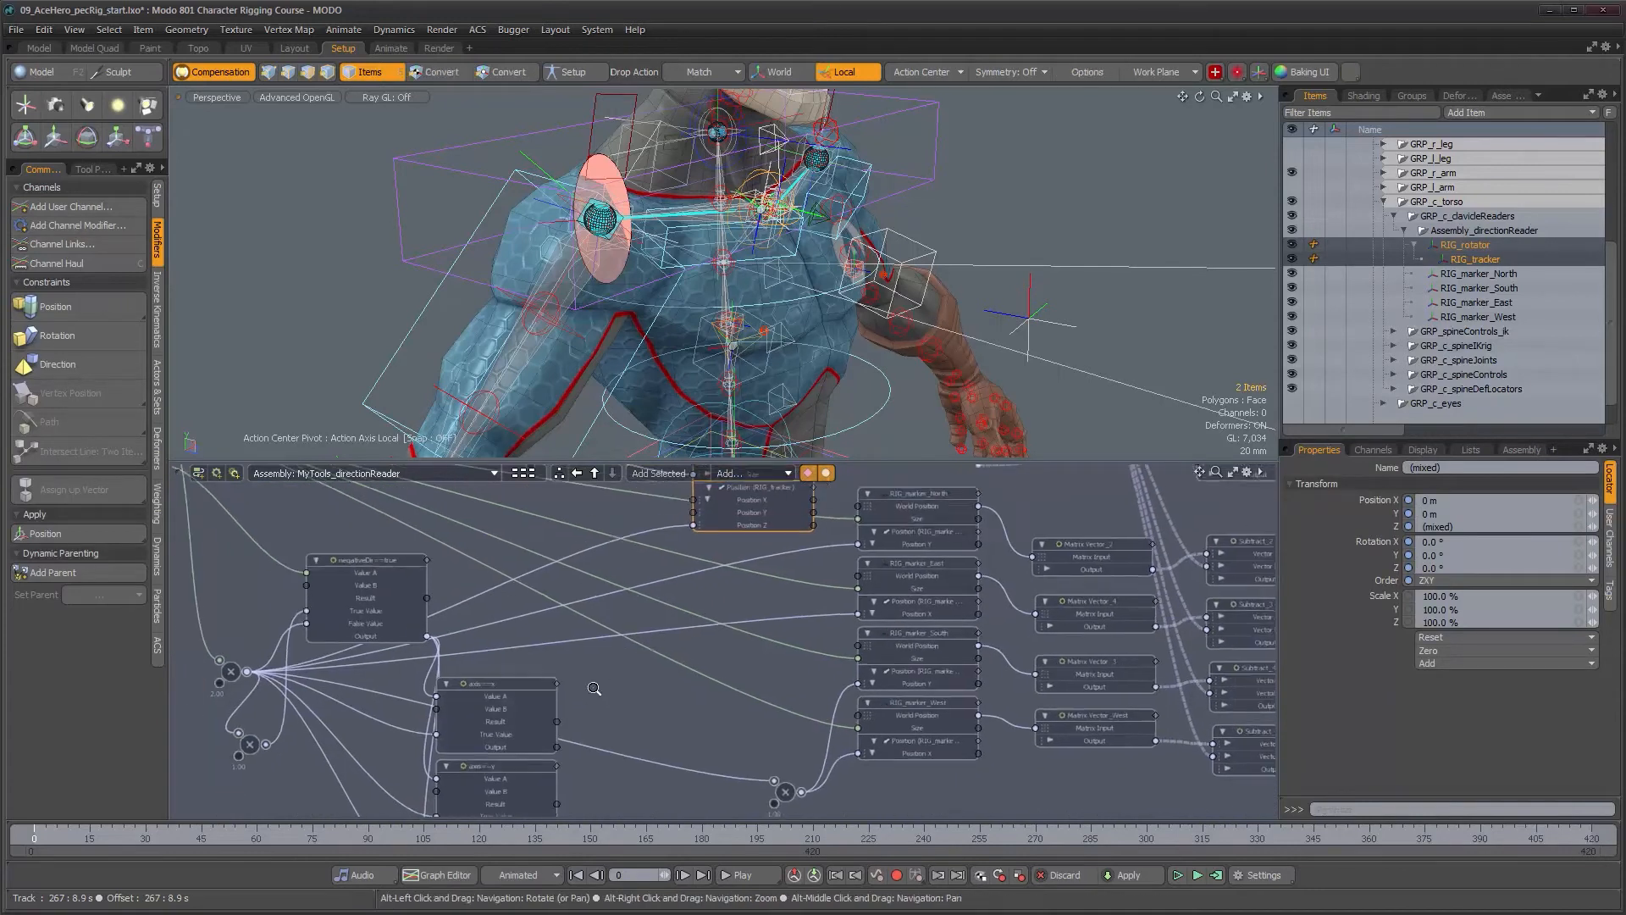
{"action": "scroll", "coordinate": [593, 687], "scroll_direction": "up", "scroll_amount": 1}
{"action": "left_click_drag", "start_coordinate": [552, 757], "coordinate": [690, 515]}
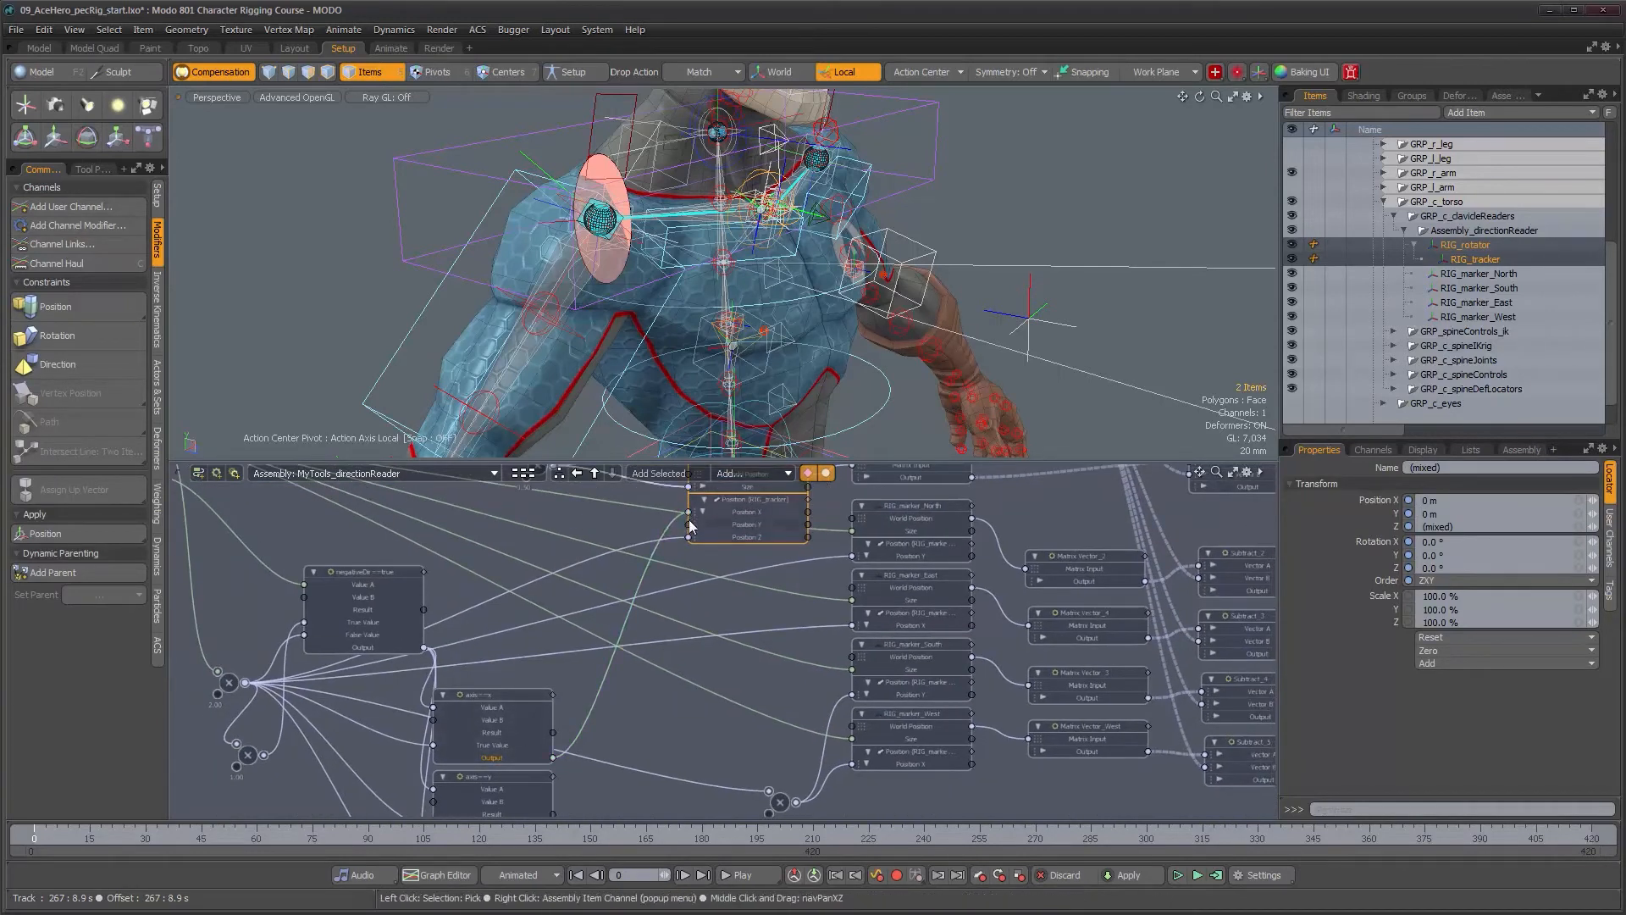
{"action": "left_click_drag", "start_coordinate": [652, 698], "coordinate": [652, 655], "text": "alt"}
{"action": "scroll", "coordinate": [653, 655], "scroll_direction": "down", "scroll_amount": 2}
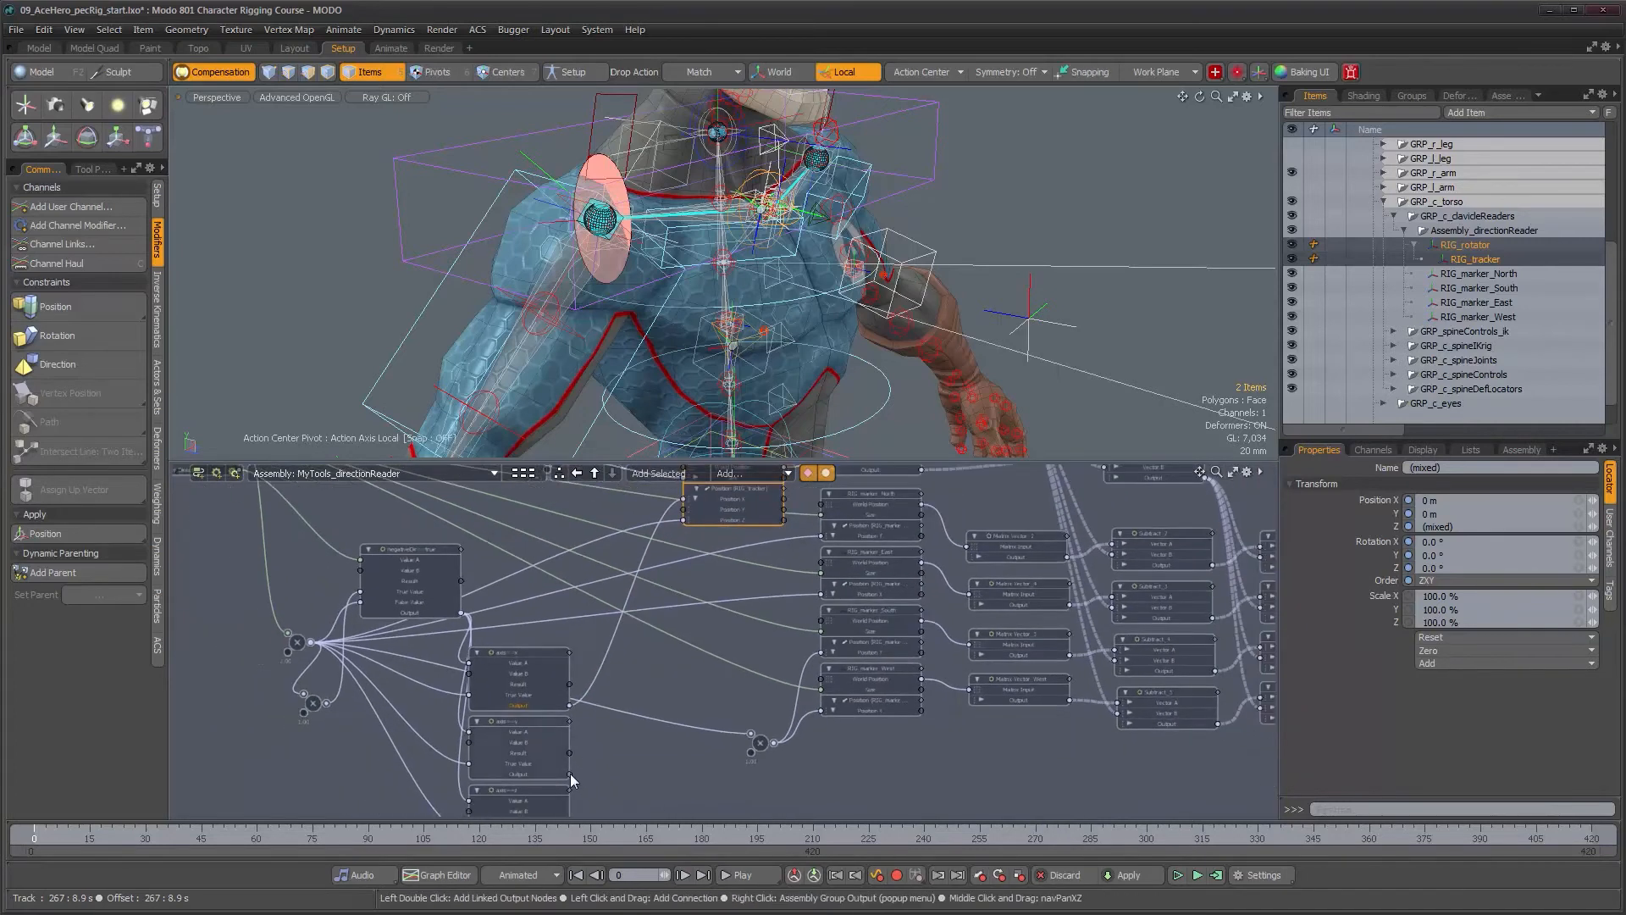
Connect the Outputs of axis==y and axis==z to Position Y and Position Z of RIG_tracker.
{"action": "left_click_drag", "start_coordinate": [571, 770], "coordinate": [720, 511]}
{"action": "left_click_drag", "start_coordinate": [591, 800], "coordinate": [718, 503], "text": "alt"}
{"action": "scroll", "coordinate": [593, 759], "scroll_direction": "down", "scroll_amount": 1}
{"action": "left_click_drag", "start_coordinate": [622, 737], "coordinate": [650, 703], "text": "alt"}
{"action": "left_click_drag", "start_coordinate": [614, 784], "coordinate": [634, 502]}
Tidy the schematic by placing the axis nodes beside negativeDir==true, with the -1.00 multiply, 2.00 multiply and Assembly Inputs nodes ahead of it.
{"action": "left_click_drag", "start_coordinate": [622, 560], "coordinate": [620, 607], "text": "alt"}
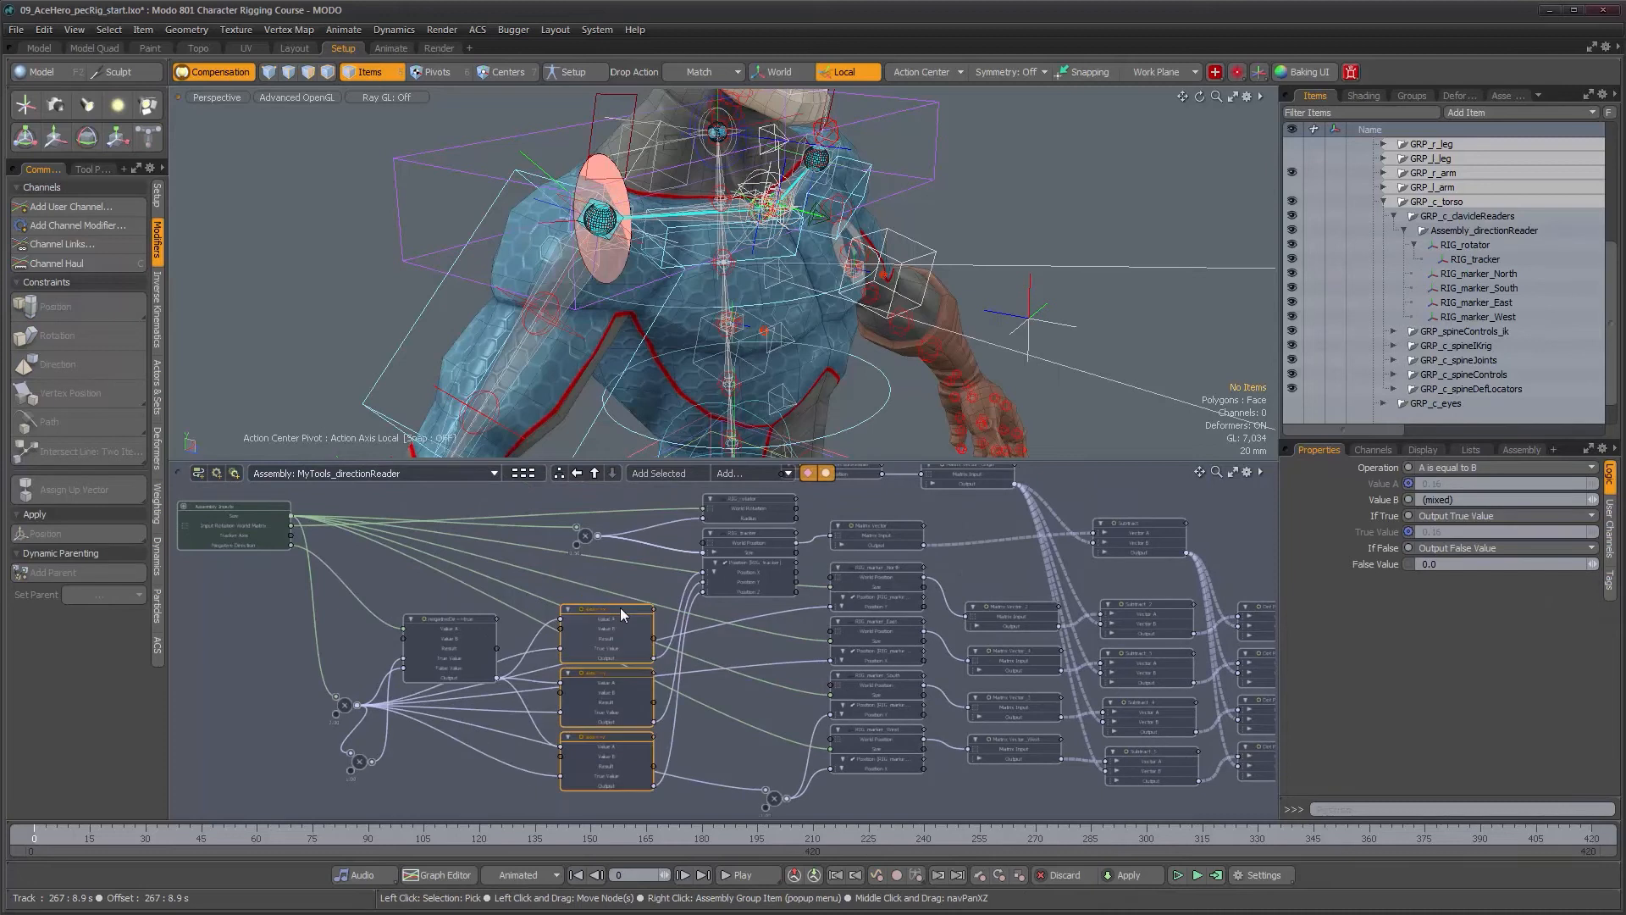
{"action": "left_click", "coordinate": [444, 618]}
{"action": "left_click_drag", "start_coordinate": [454, 616], "coordinate": [470, 596]}
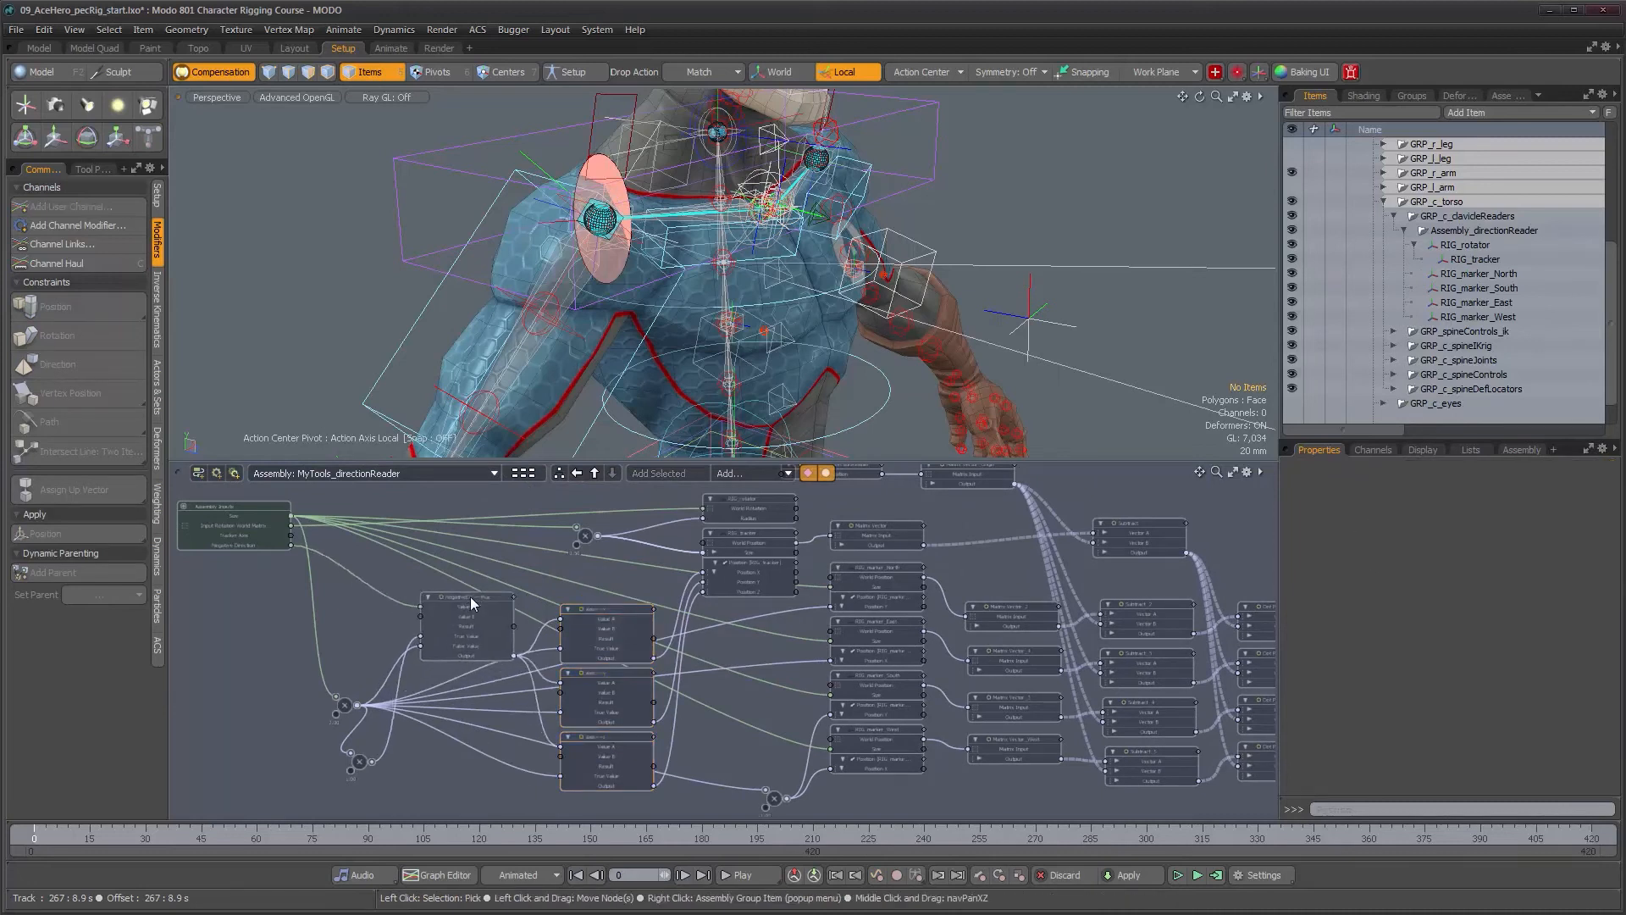
{"action": "left_click_drag", "start_coordinate": [344, 705], "coordinate": [308, 699]}
{"action": "left_click_drag", "start_coordinate": [361, 764], "coordinate": [370, 646]}
{"action": "right_click_drag", "start_coordinate": [449, 681], "coordinate": [489, 676], "text": "alt"}
{"action": "left_click_drag", "start_coordinate": [489, 676], "coordinate": [668, 760], "text": "alt"}
{"action": "right_click_drag", "start_coordinate": [437, 674], "coordinate": [386, 674], "text": "alt"}
{"action": "left_click_drag", "start_coordinate": [414, 585], "coordinate": [355, 620]}
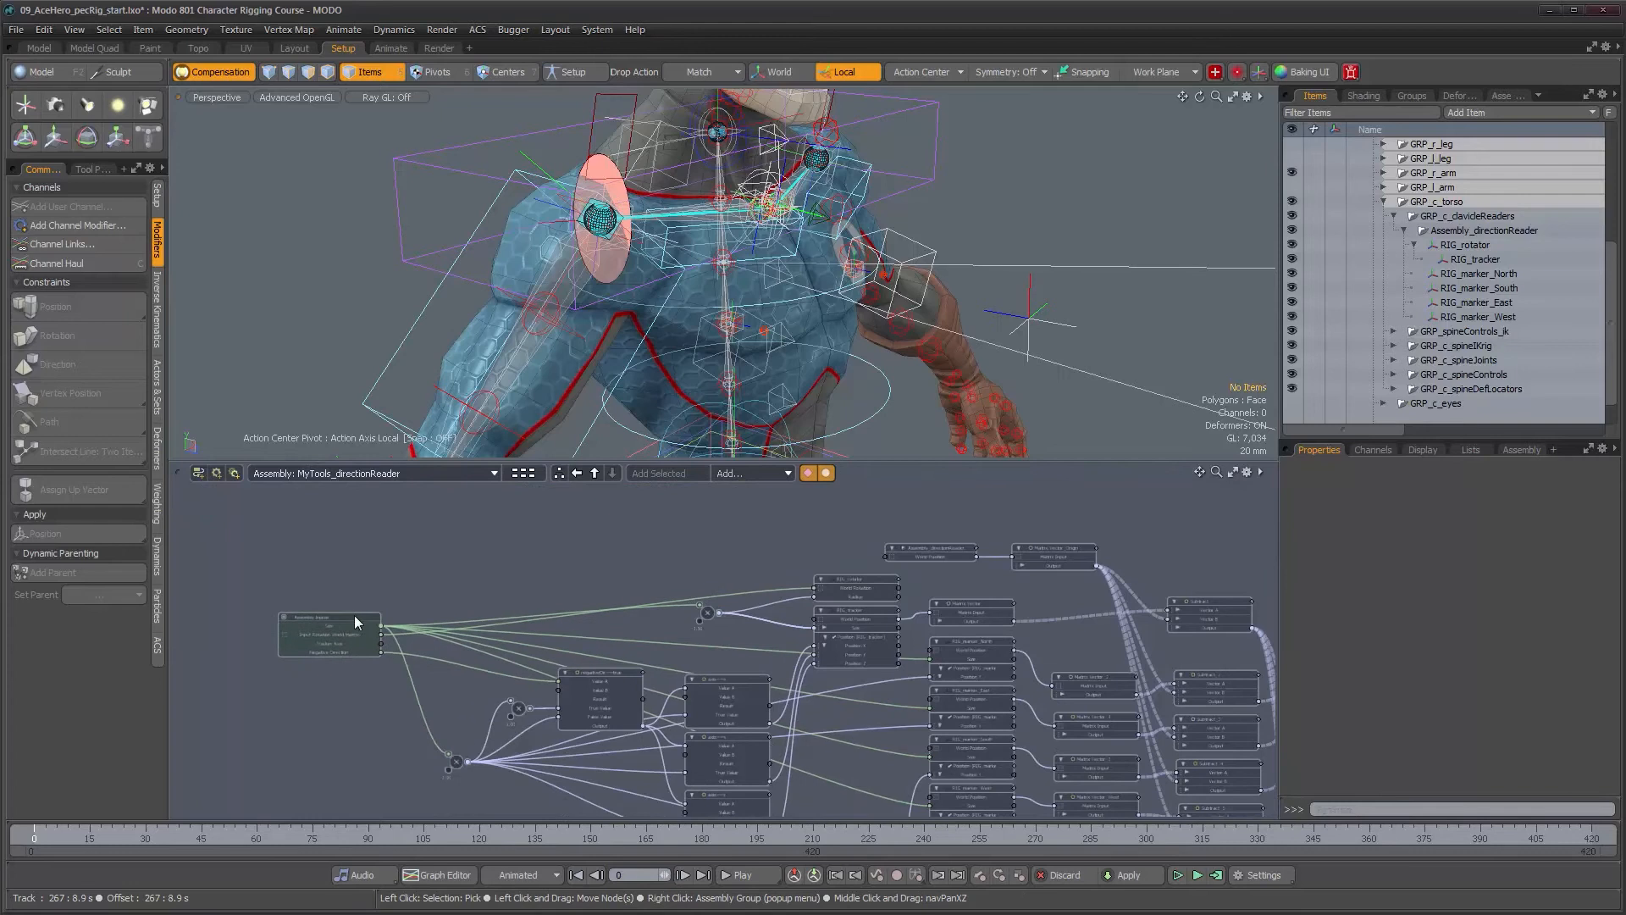
{"action": "left_click_drag", "start_coordinate": [457, 766], "coordinate": [447, 755]}
{"action": "right_click_drag", "start_coordinate": [720, 700], "coordinate": [666, 700], "text": "alt"}
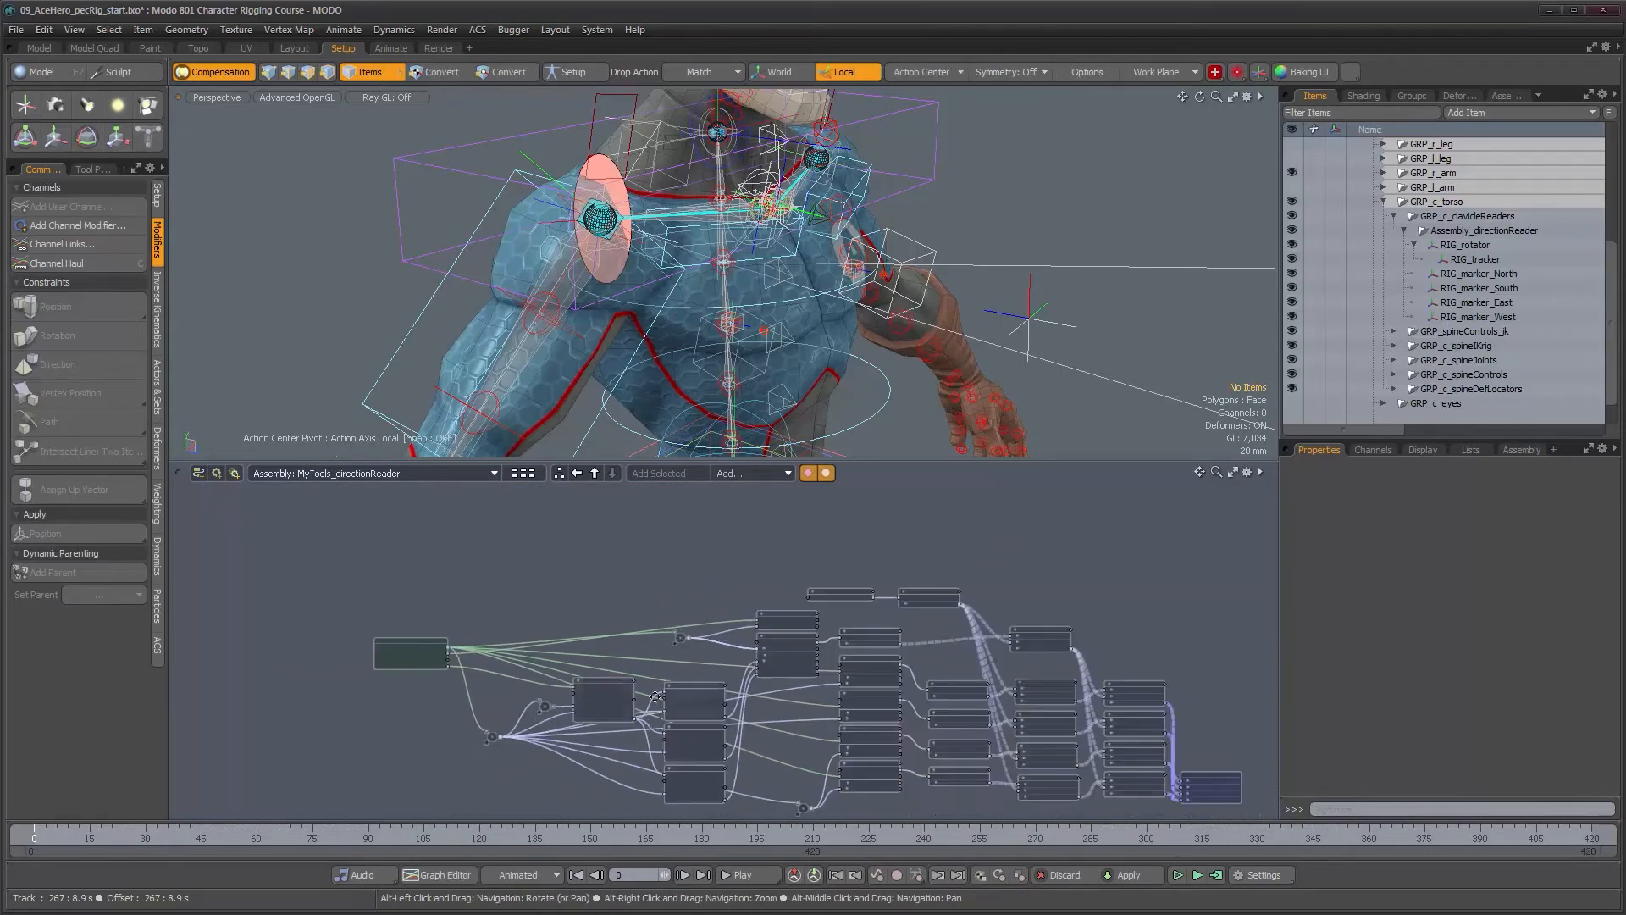
{"action": "left_click_drag", "start_coordinate": [666, 701], "coordinate": [551, 647], "text": "alt"}
Select RIG_tracker and examine its position in the viewport and its incoming connections in the schematic.
{"action": "left_click_drag", "start_coordinate": [822, 328], "coordinate": [851, 322], "text": "alt"}
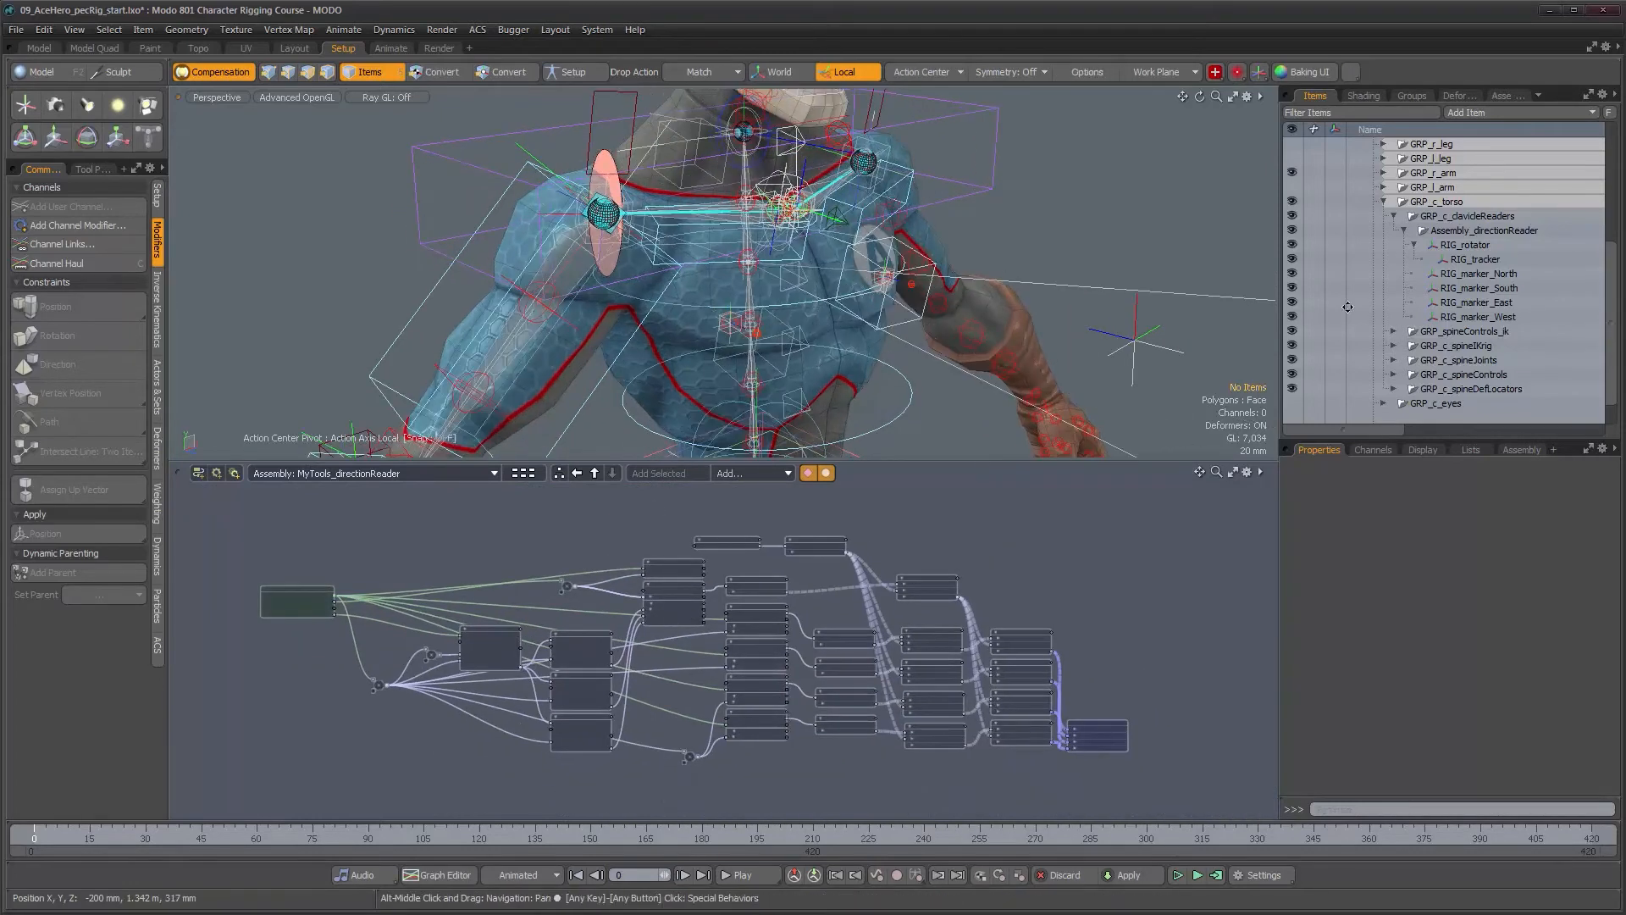
{"action": "left_click", "coordinate": [1474, 259]}
{"action": "right_click_drag", "start_coordinate": [851, 307], "coordinate": [760, 186], "text": "alt"}
{"action": "left_click_drag", "start_coordinate": [760, 186], "coordinate": [760, 248], "text": "alt"}
{"action": "left_click_drag", "start_coordinate": [1047, 364], "coordinate": [1076, 369], "text": "alt"}
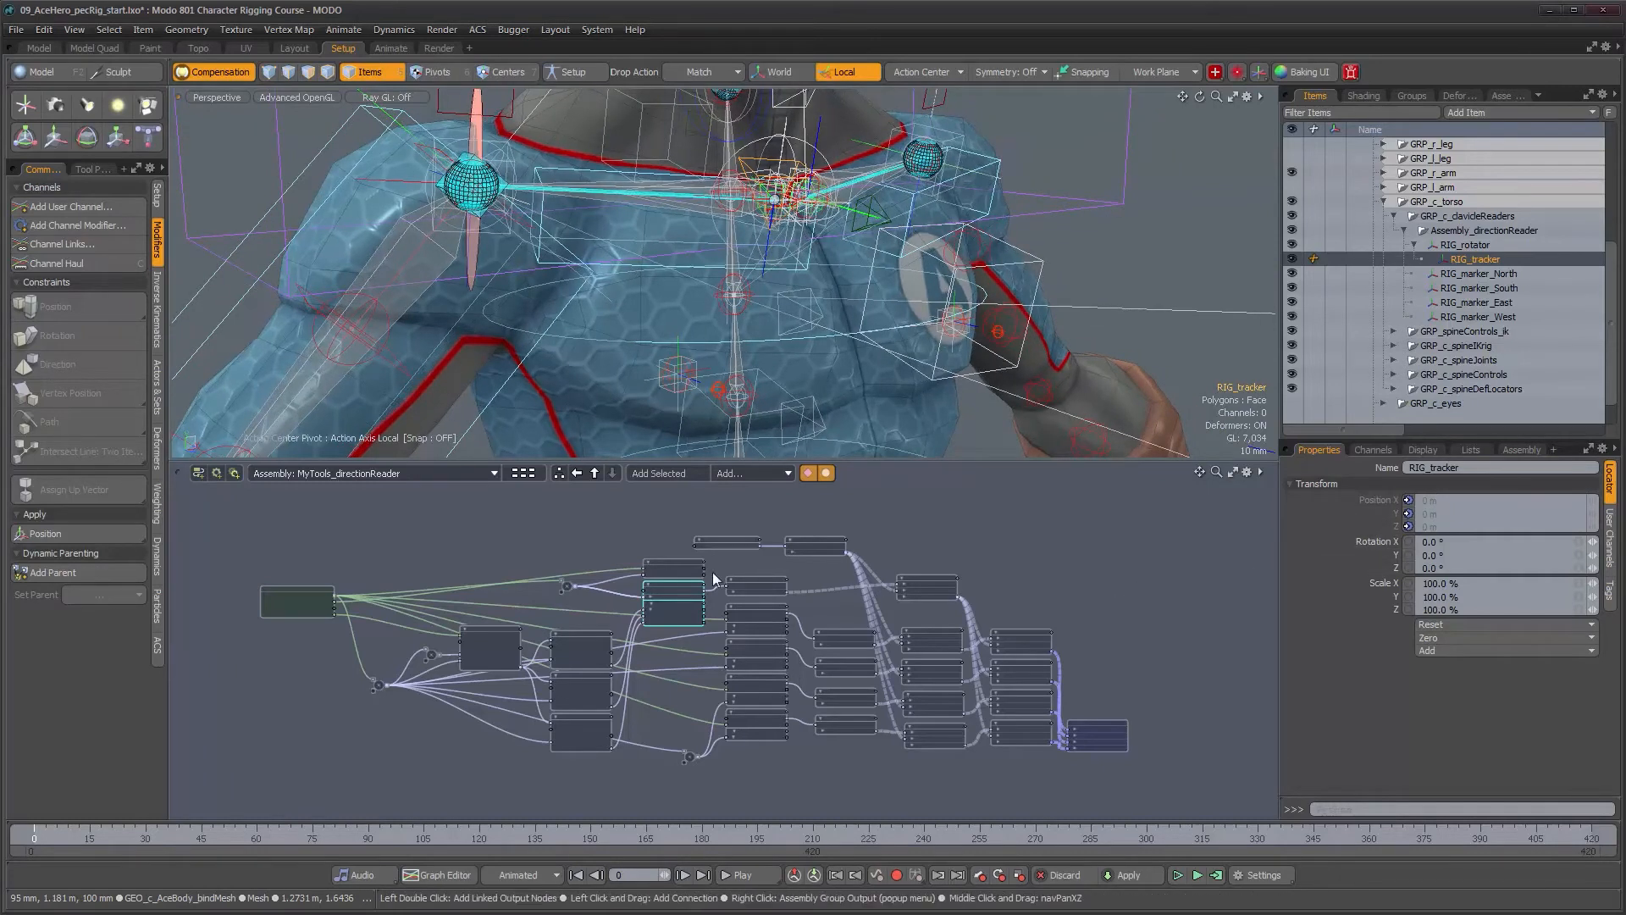
{"action": "right_click_drag", "start_coordinate": [714, 581], "coordinate": [629, 655], "text": "alt"}
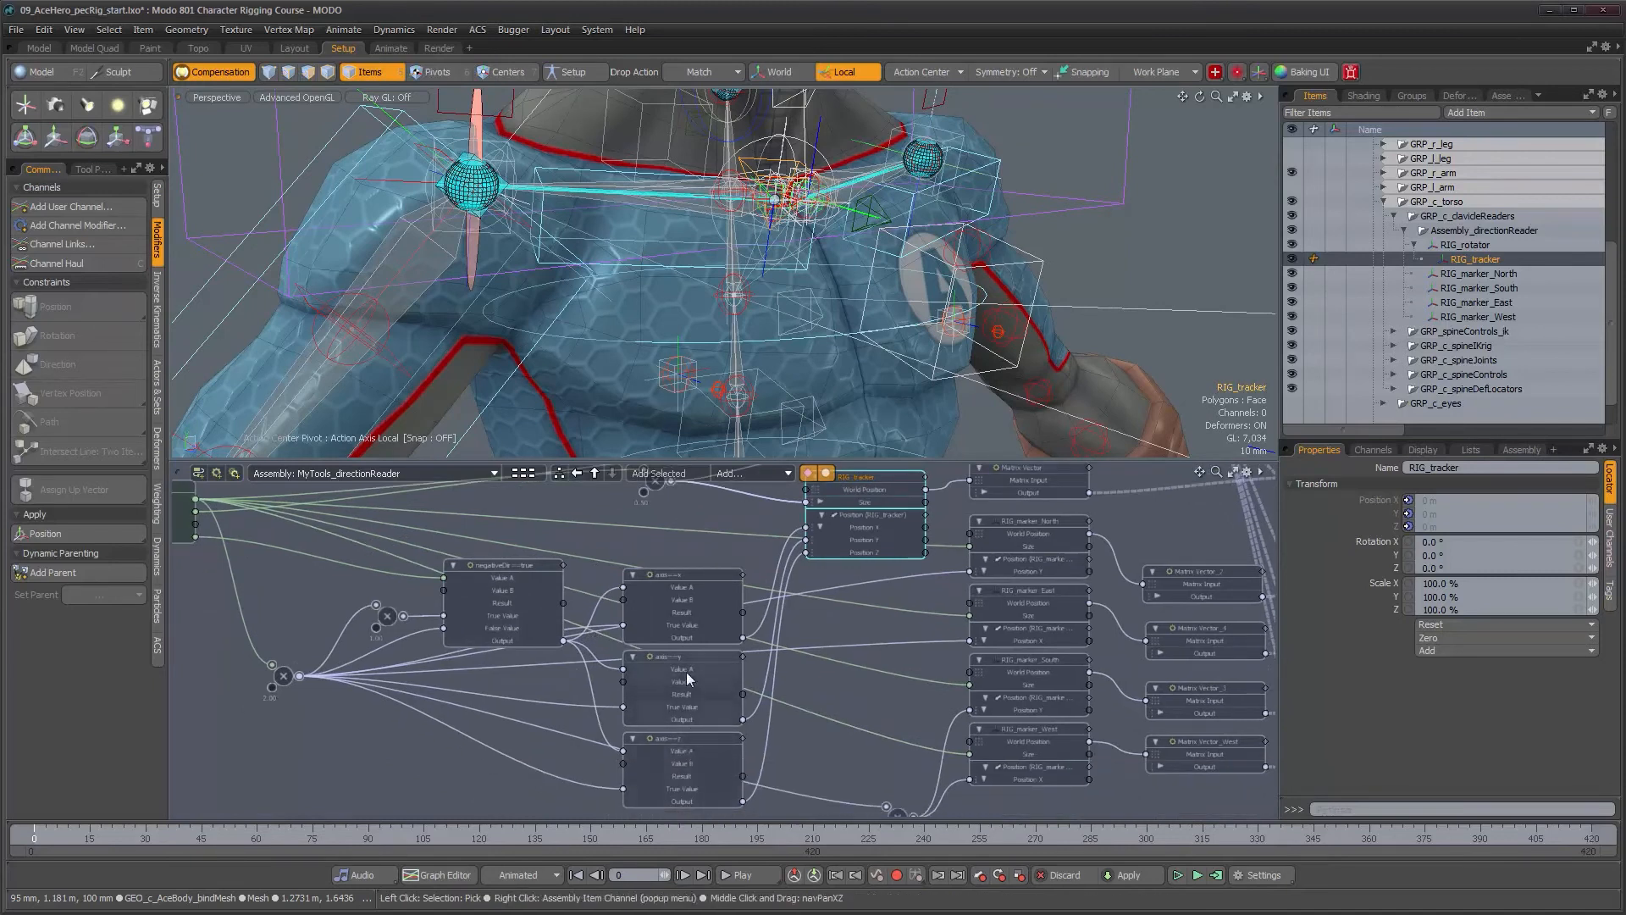
{"action": "middle_click_drag", "start_coordinate": [688, 654], "coordinate": [695, 648], "text": "alt"}
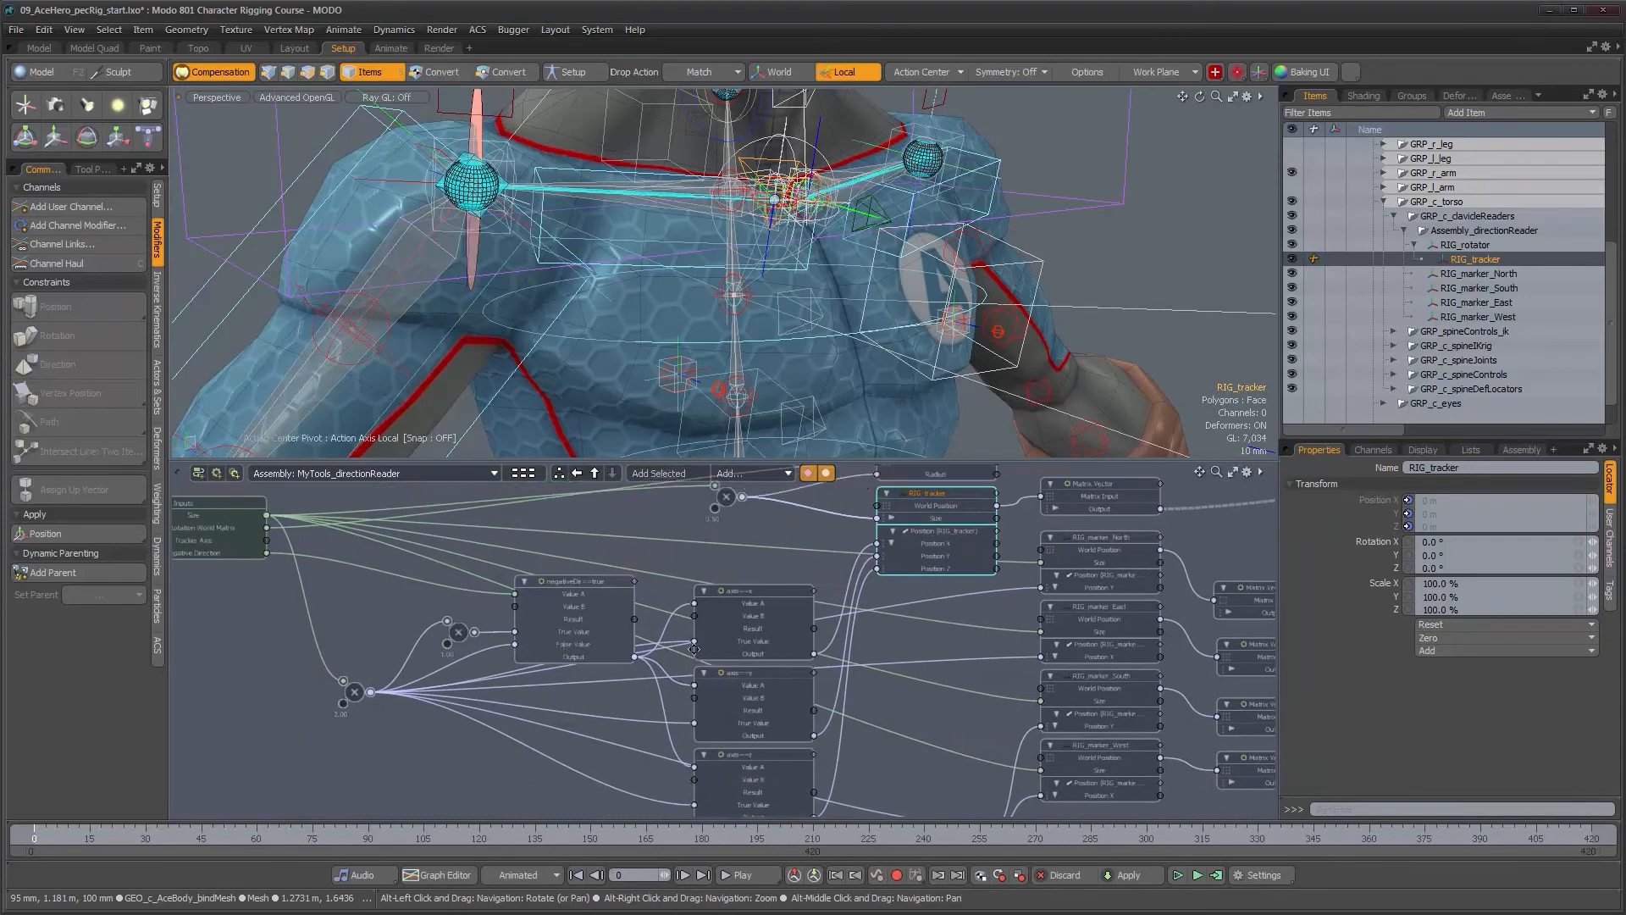
Show the assembly channels of the Assembly Inputs node and test the Negative Direction option.
{"action": "left_click", "coordinate": [218, 503]}
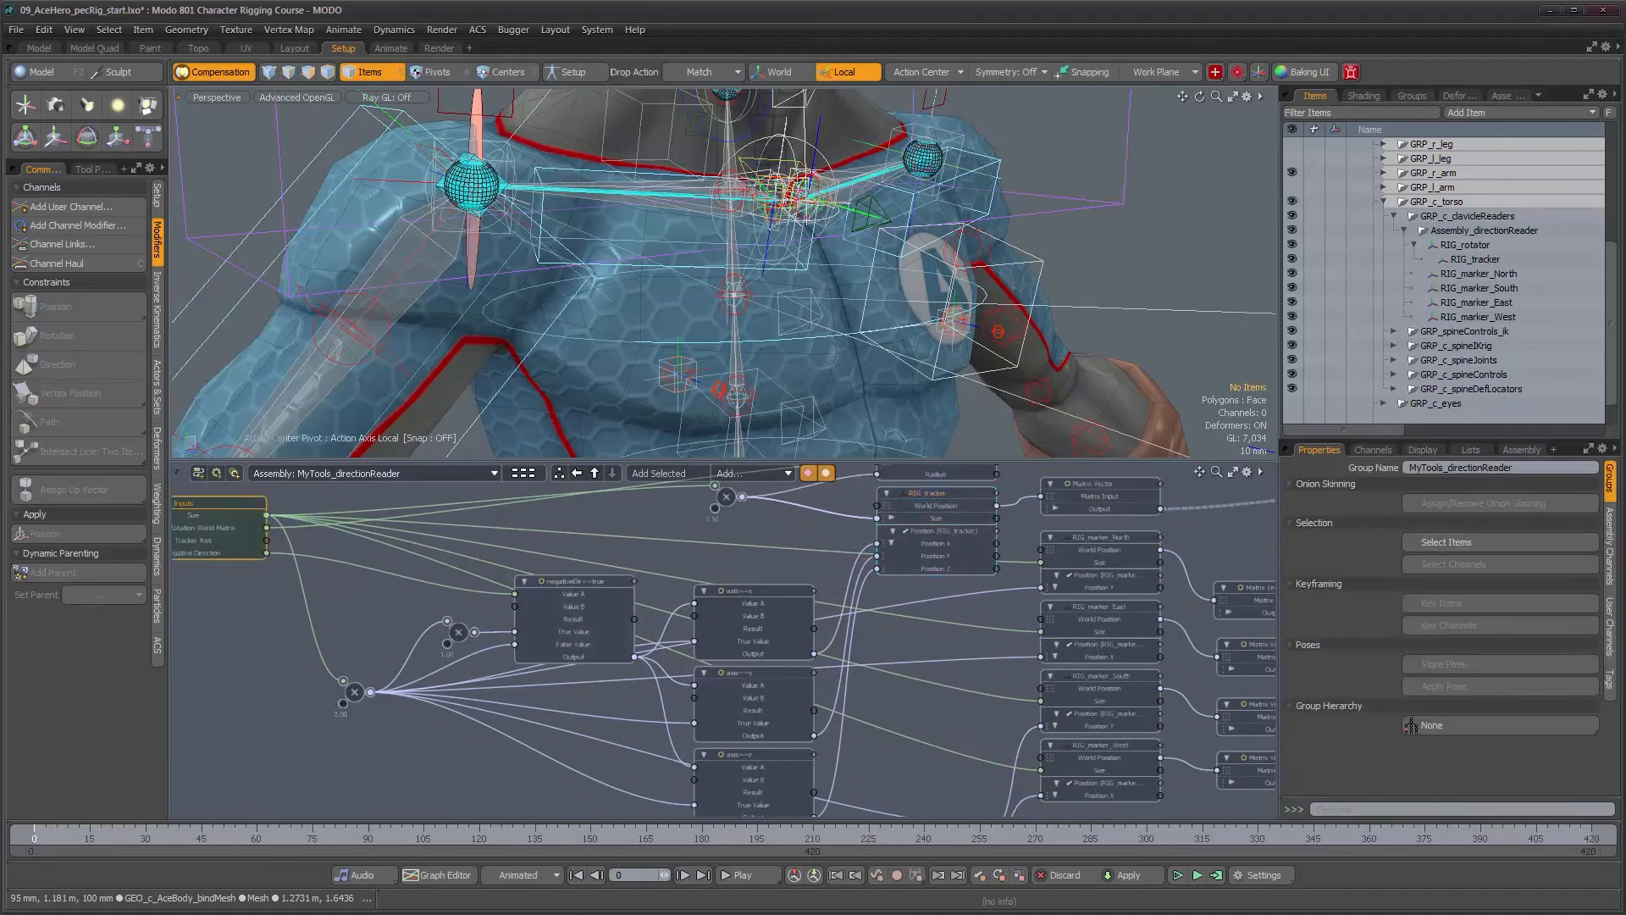
{"action": "left_click", "coordinate": [1610, 537]}
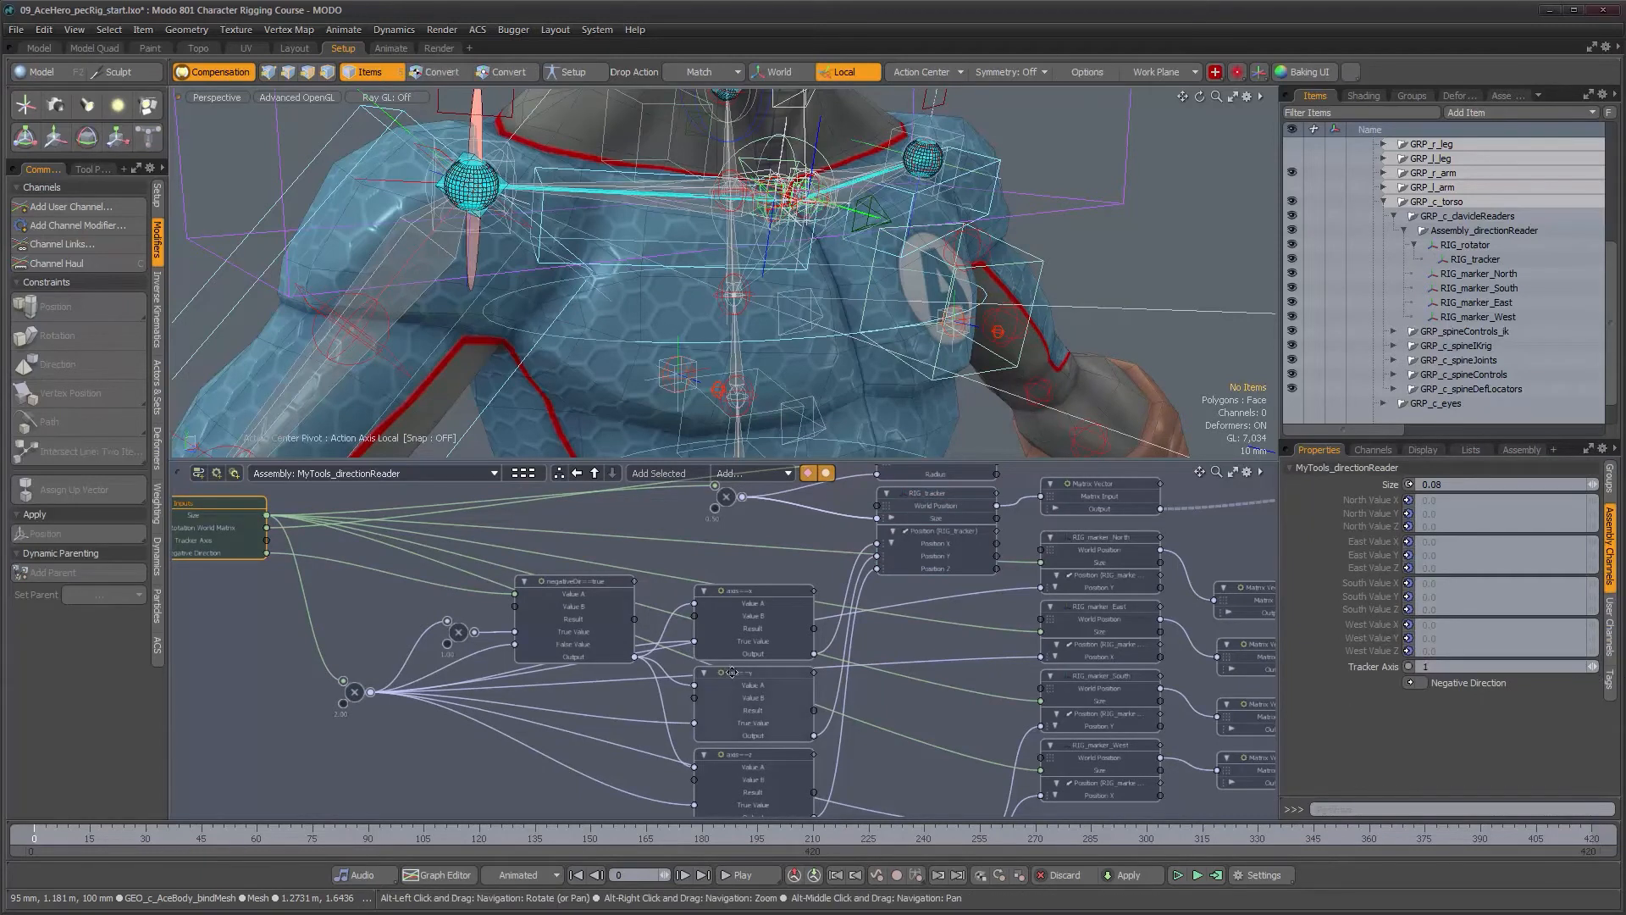
{"action": "left_click", "coordinate": [1422, 683]}
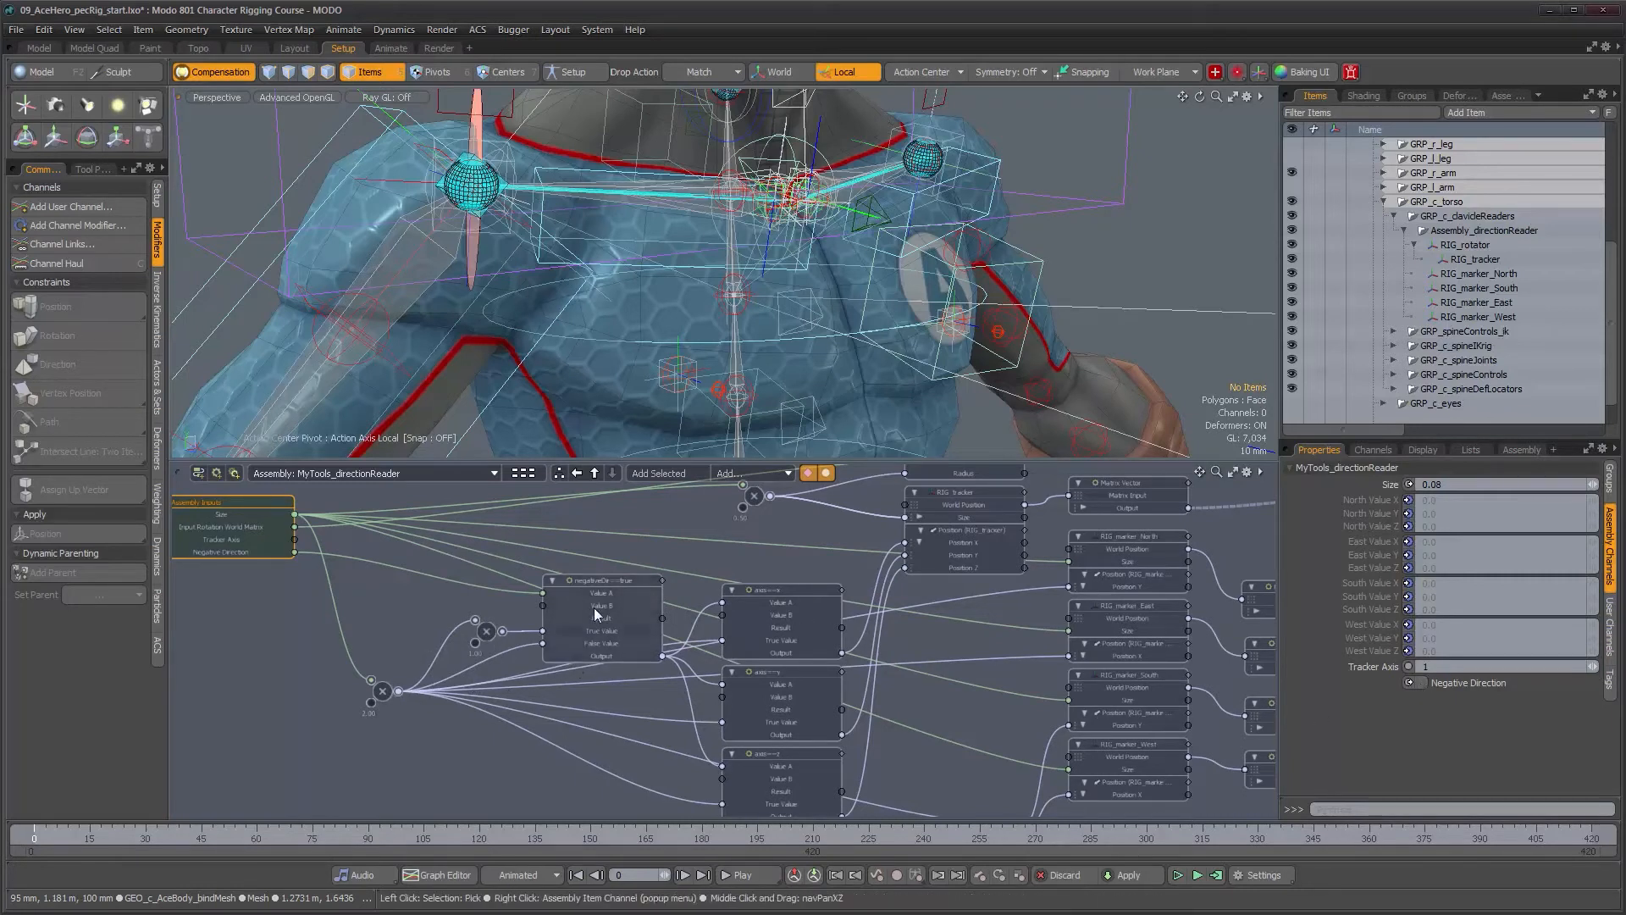
Examine the logic settings and connections of the negativeDir==true and axis==x nodes.
{"action": "left_click_drag", "start_coordinate": [608, 581], "coordinate": [606, 591]}
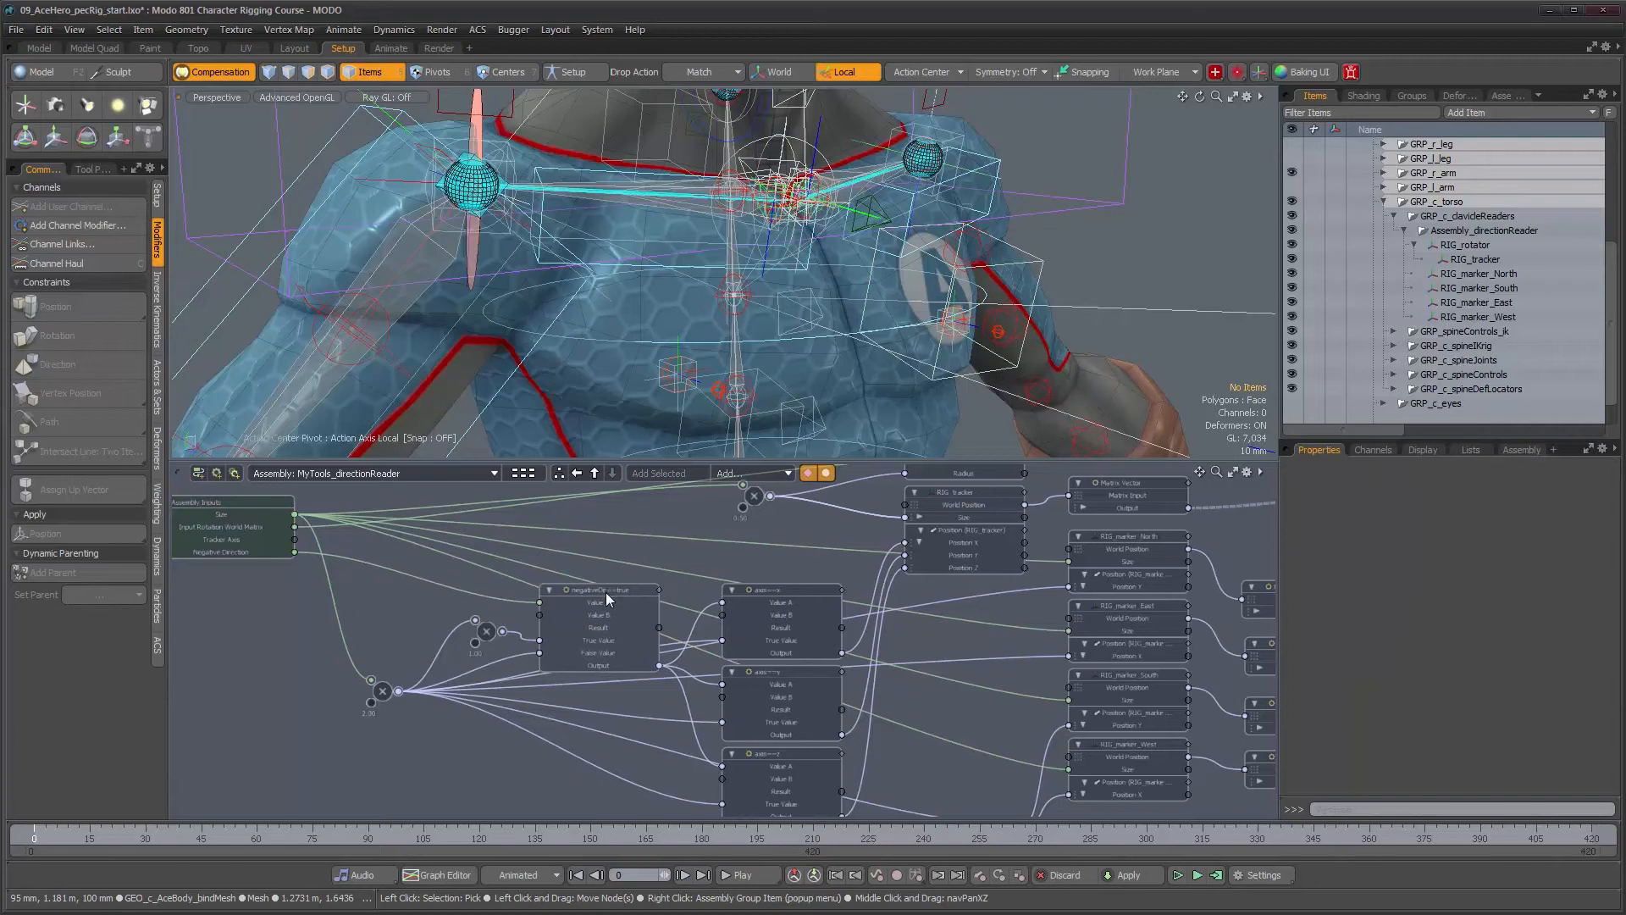
{"action": "left_click", "coordinate": [607, 591]}
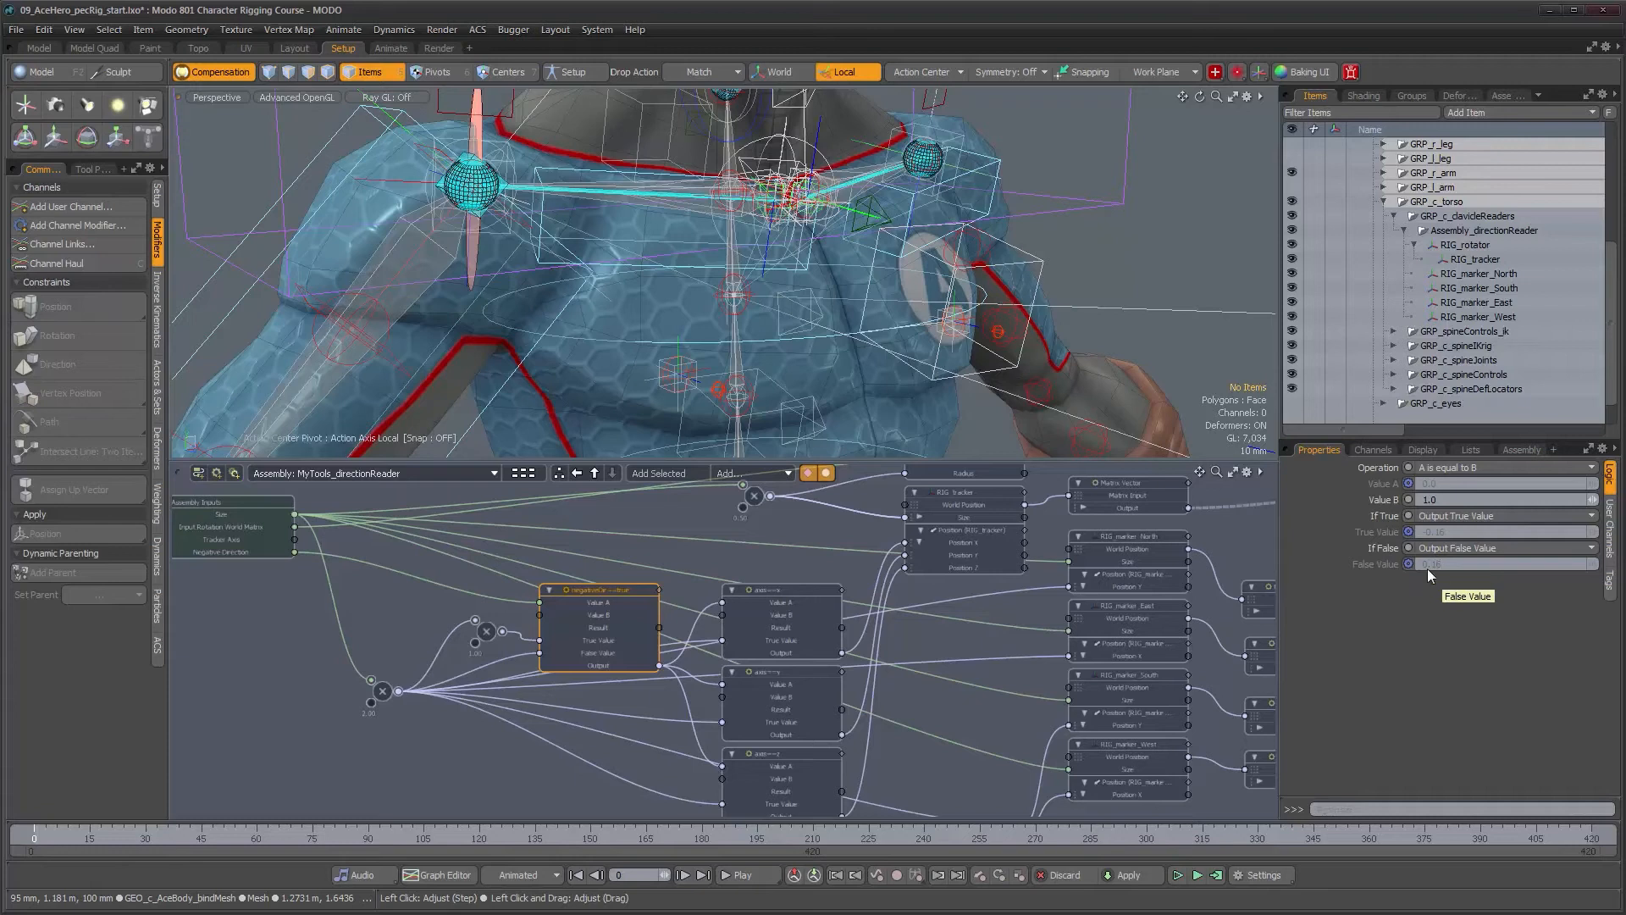
{"action": "left_click", "coordinate": [790, 595]}
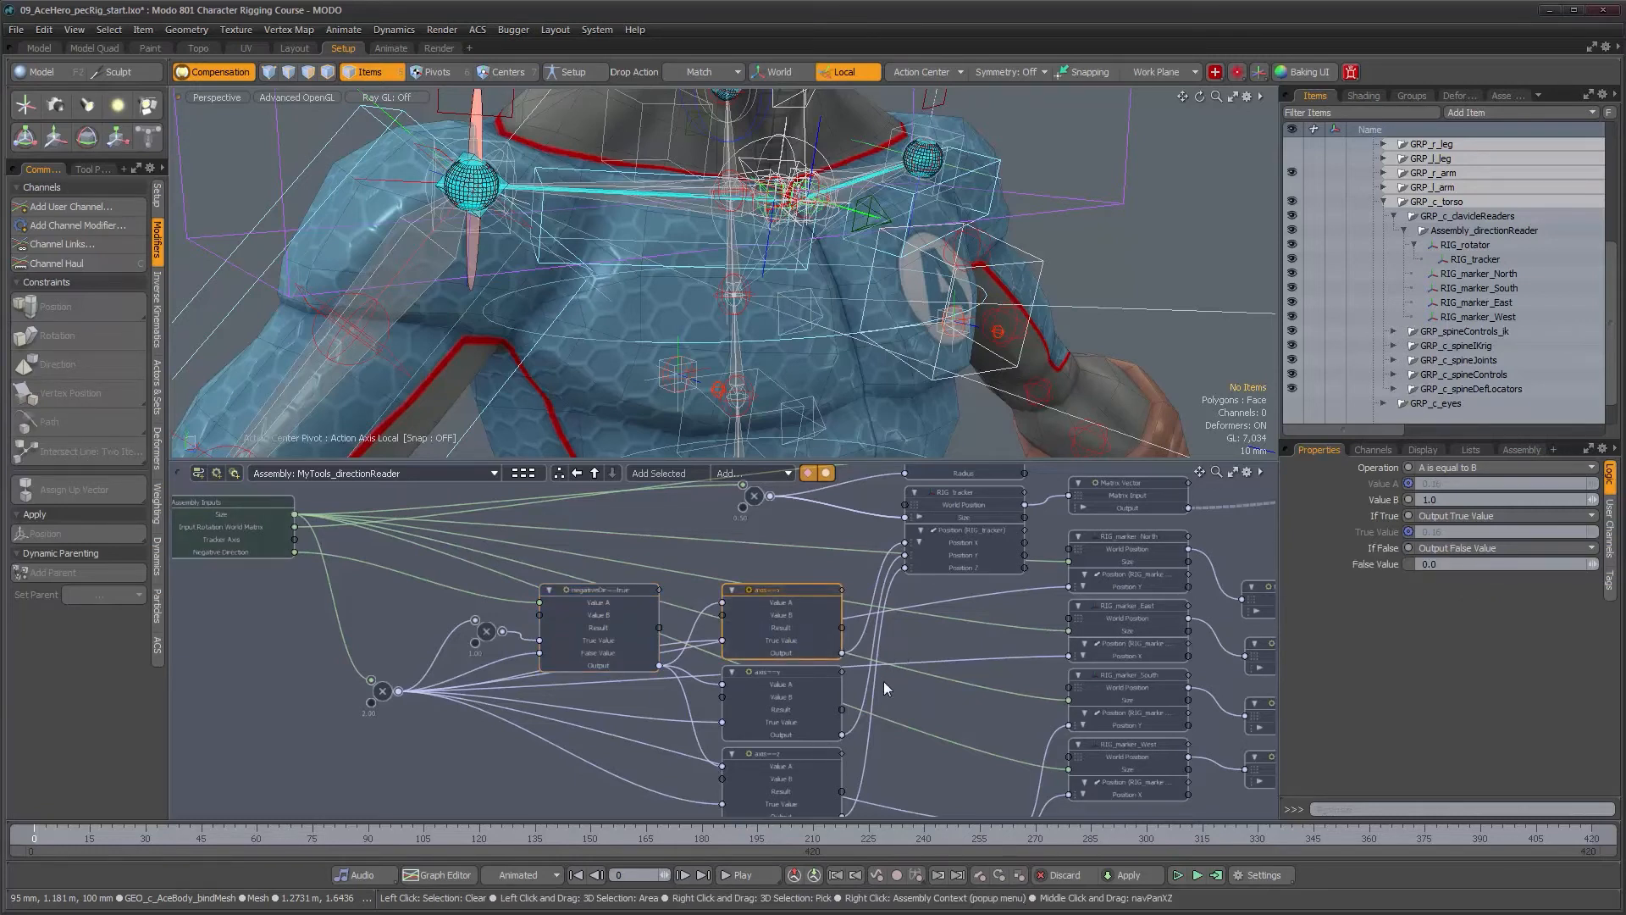
{"action": "right_click_drag", "start_coordinate": [754, 679], "coordinate": [801, 648], "text": "alt"}
{"action": "middle_click_drag", "start_coordinate": [801, 648], "coordinate": [777, 648], "text": "alt"}
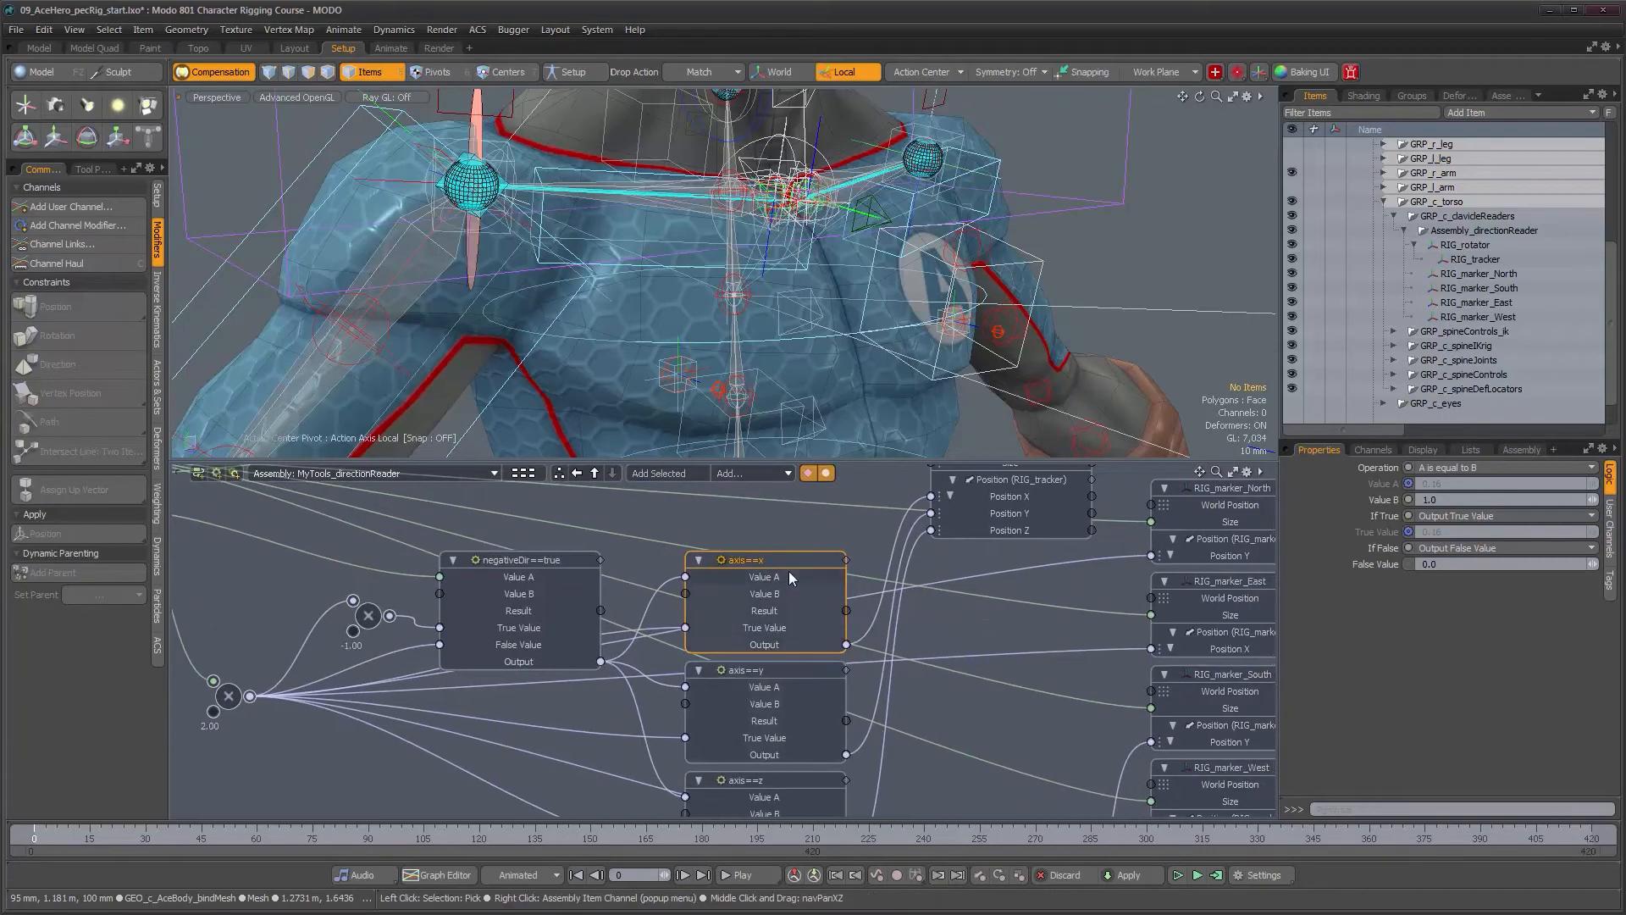
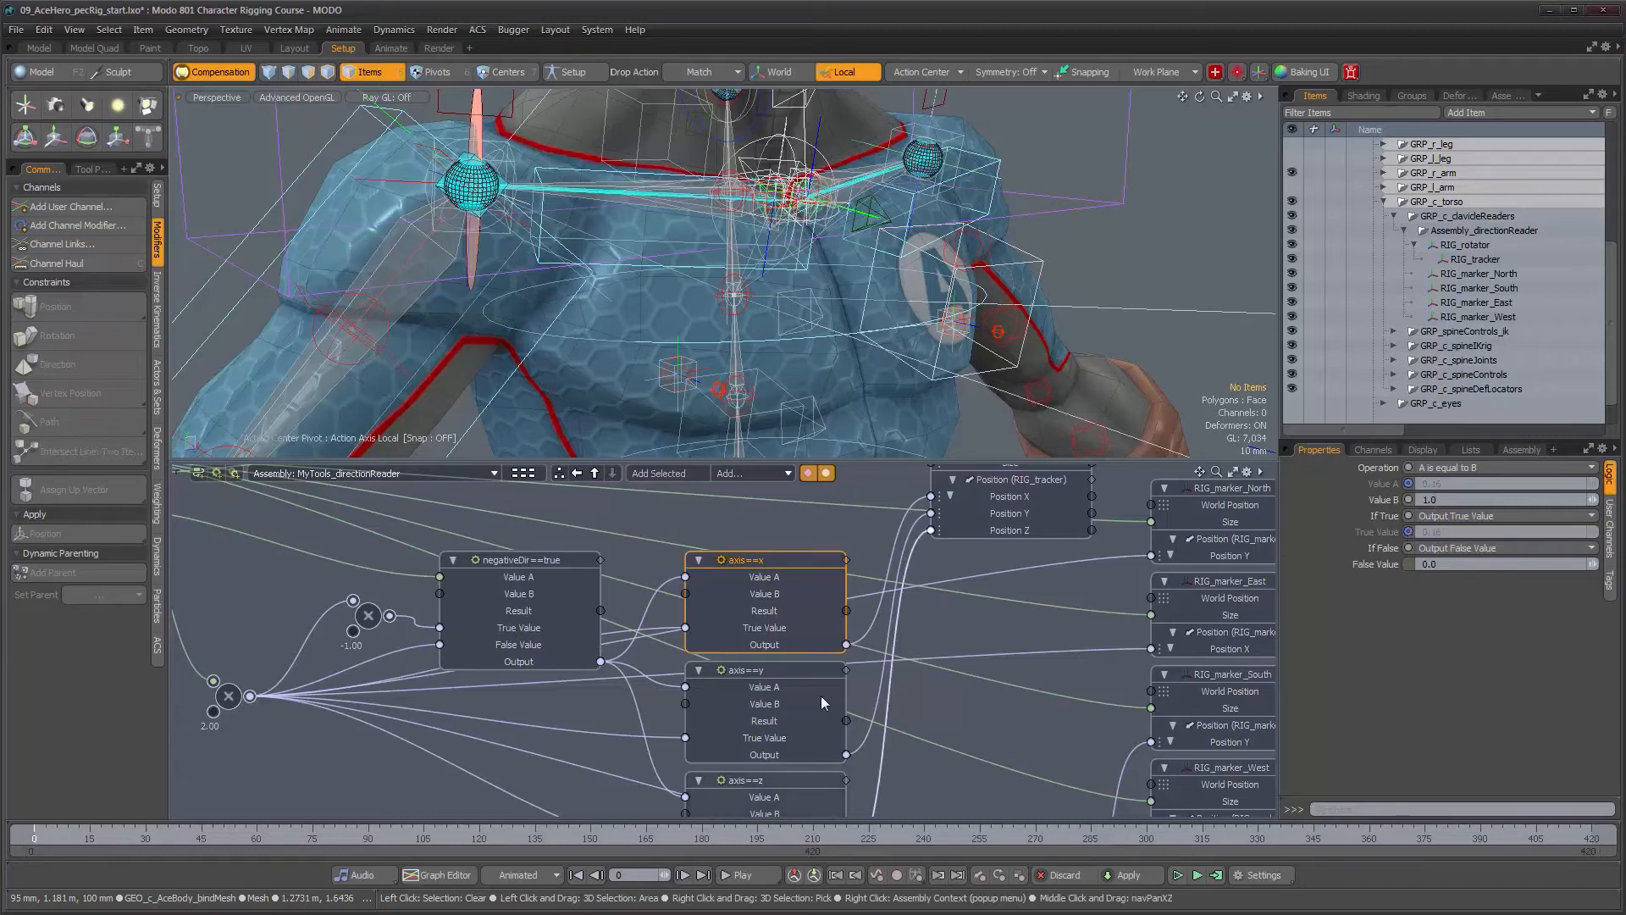
Move the negativeDir==true Output connections from Value A to True Value on axis==x, axis==y and axis==z.
{"action": "left_click_drag", "start_coordinate": [730, 694], "coordinate": [825, 686], "text": "alt"}
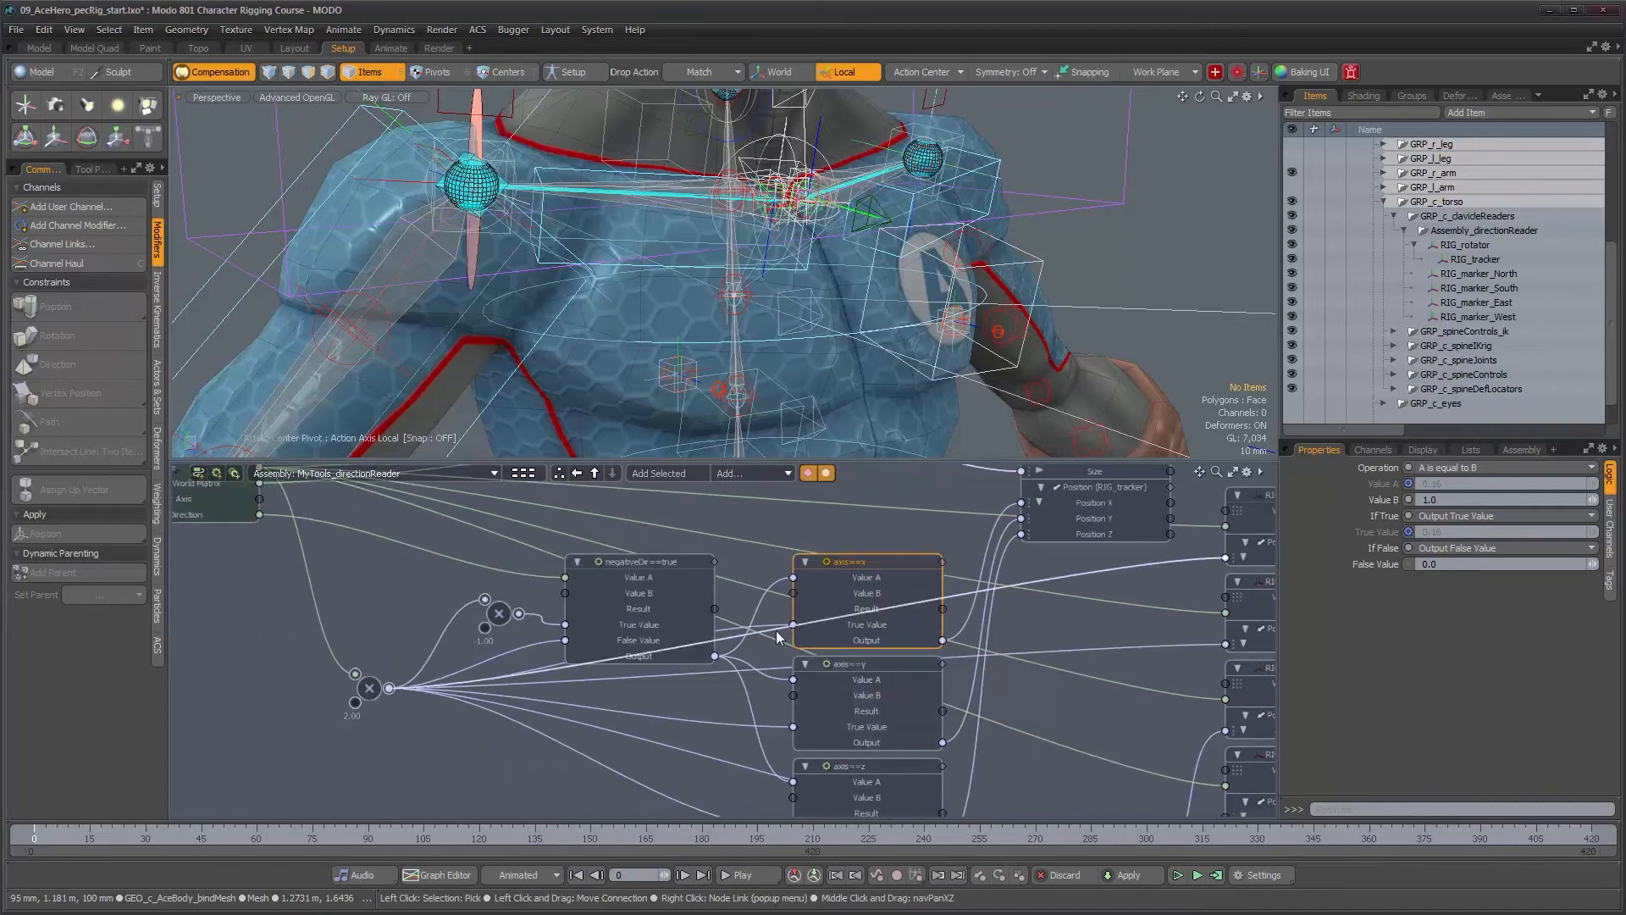
{"action": "left_click_drag", "start_coordinate": [783, 585], "coordinate": [813, 535], "text": "alt"}
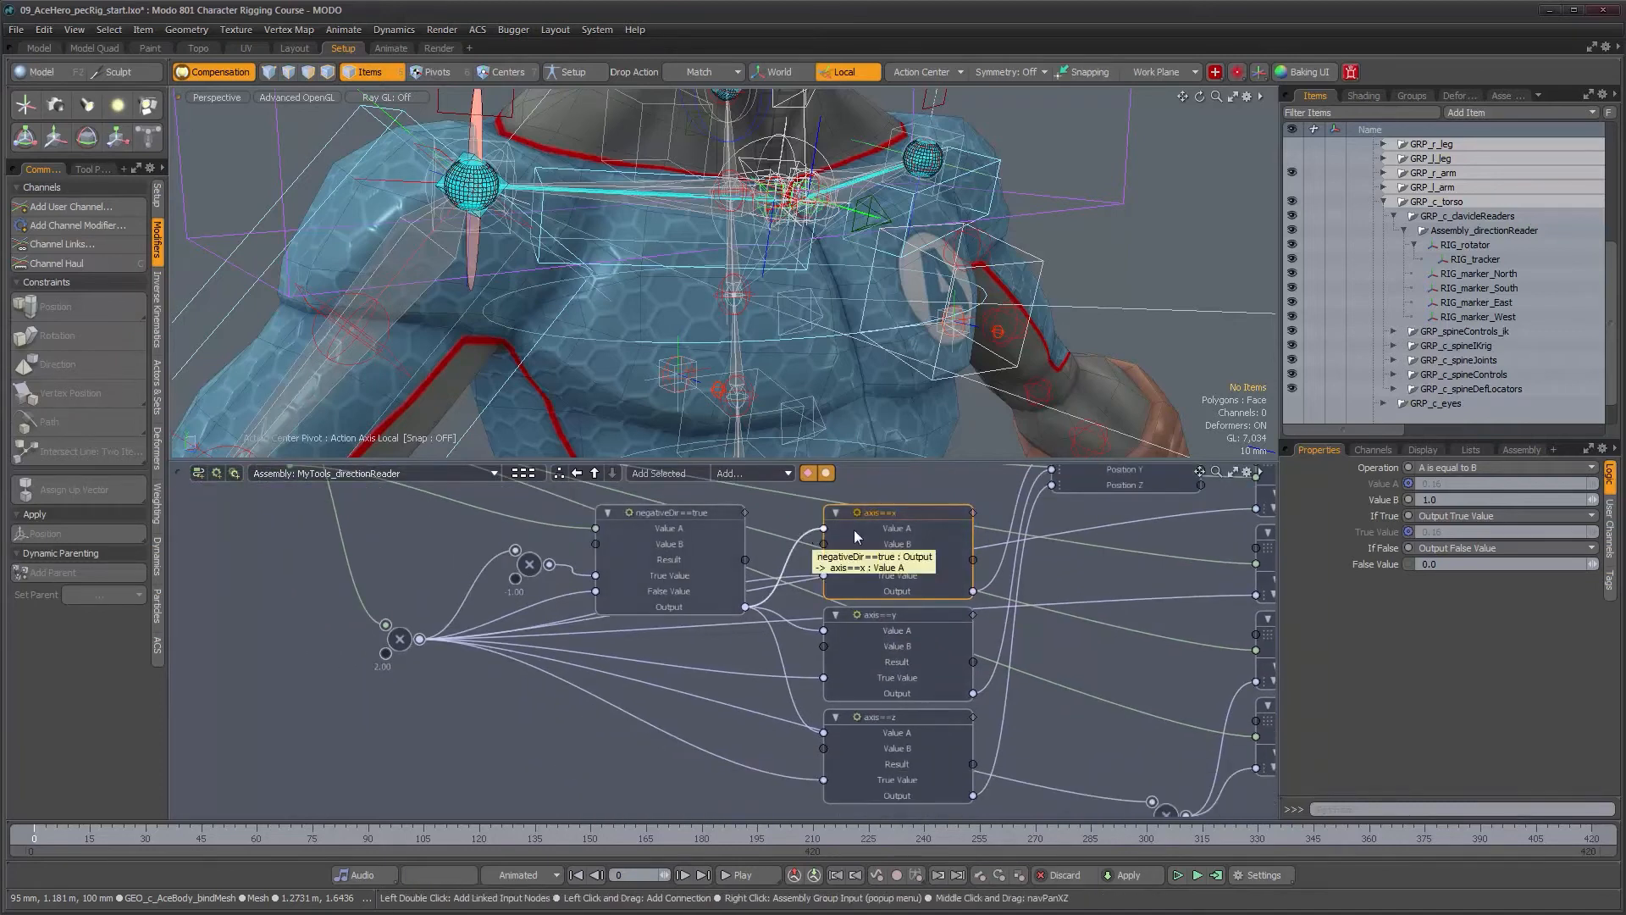
{"action": "right_click_drag", "start_coordinate": [843, 547], "coordinate": [778, 552], "text": "alt"}
{"action": "left_click_drag", "start_coordinate": [778, 551], "coordinate": [804, 605], "text": "alt"}
{"action": "right_click_drag", "start_coordinate": [832, 603], "coordinate": [932, 647], "text": "alt"}
{"action": "left_click_drag", "start_coordinate": [931, 647], "coordinate": [885, 618], "text": "alt"}
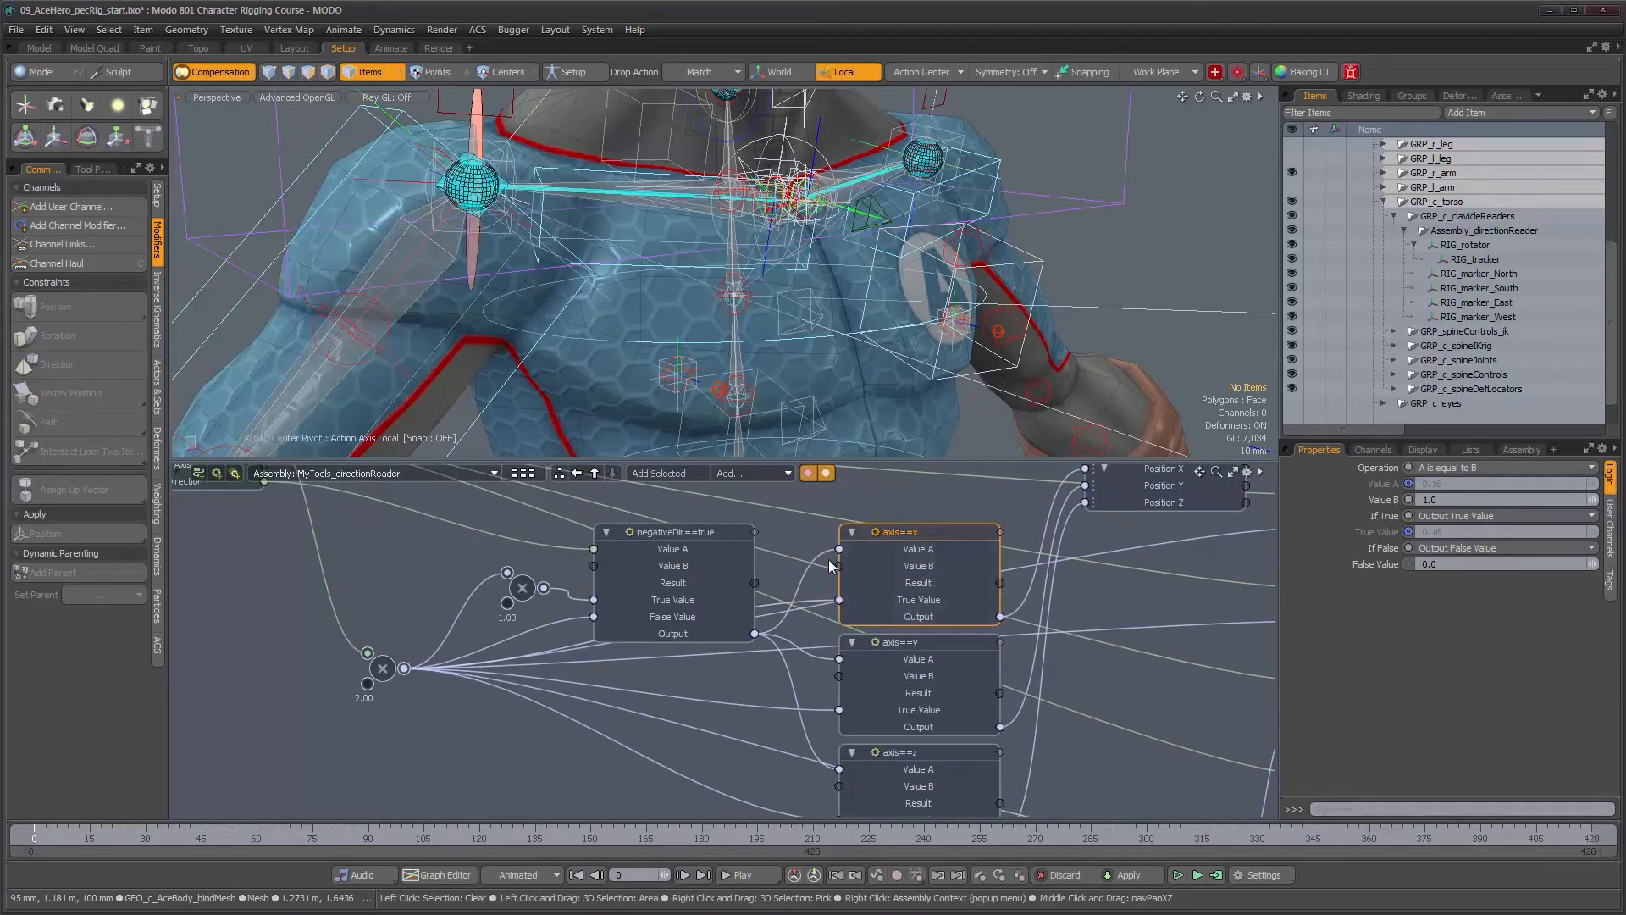
{"action": "left_click_drag", "start_coordinate": [893, 608], "coordinate": [891, 602]}
{"action": "left_click_drag", "start_coordinate": [893, 707], "coordinate": [881, 651], "text": "alt"}
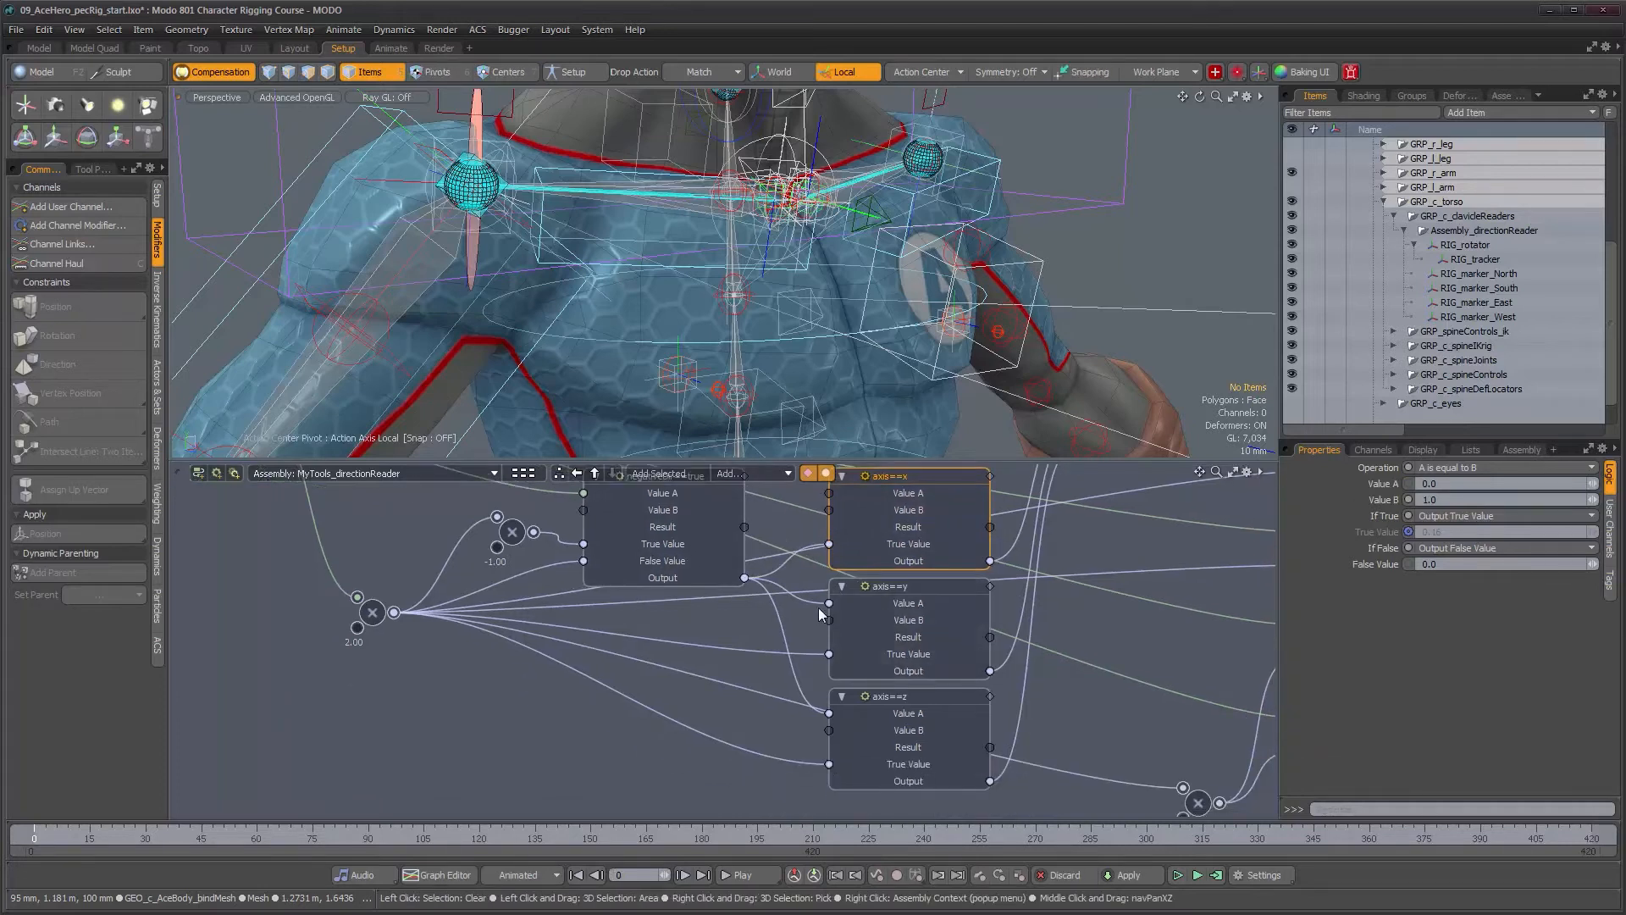
{"action": "left_click_drag", "start_coordinate": [743, 578], "coordinate": [876, 662]}
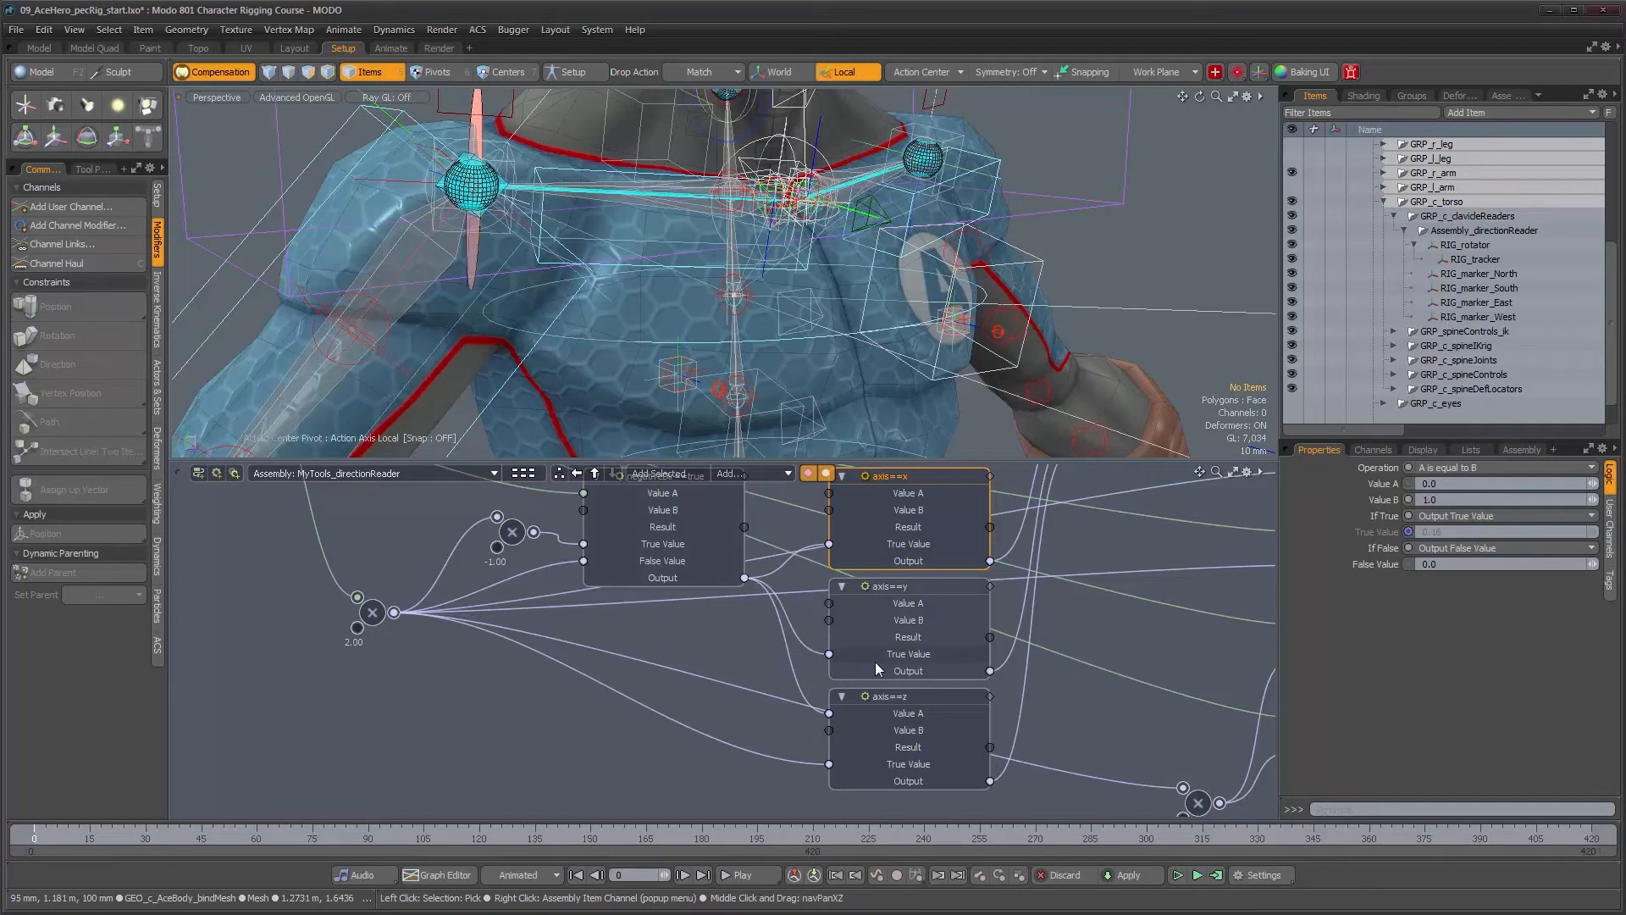
{"action": "left_click_drag", "start_coordinate": [871, 767], "coordinate": [871, 768]}
Connect the Tracker Axis assembly input to Value A of axis==x, axis==y and axis==z together.
{"action": "left_click_drag", "start_coordinate": [680, 627], "coordinate": [669, 708], "text": "alt"}
{"action": "right_click_drag", "start_coordinate": [669, 708], "coordinate": [637, 703], "text": "alt"}
{"action": "left_click_drag", "start_coordinate": [637, 703], "coordinate": [642, 656], "text": "alt"}
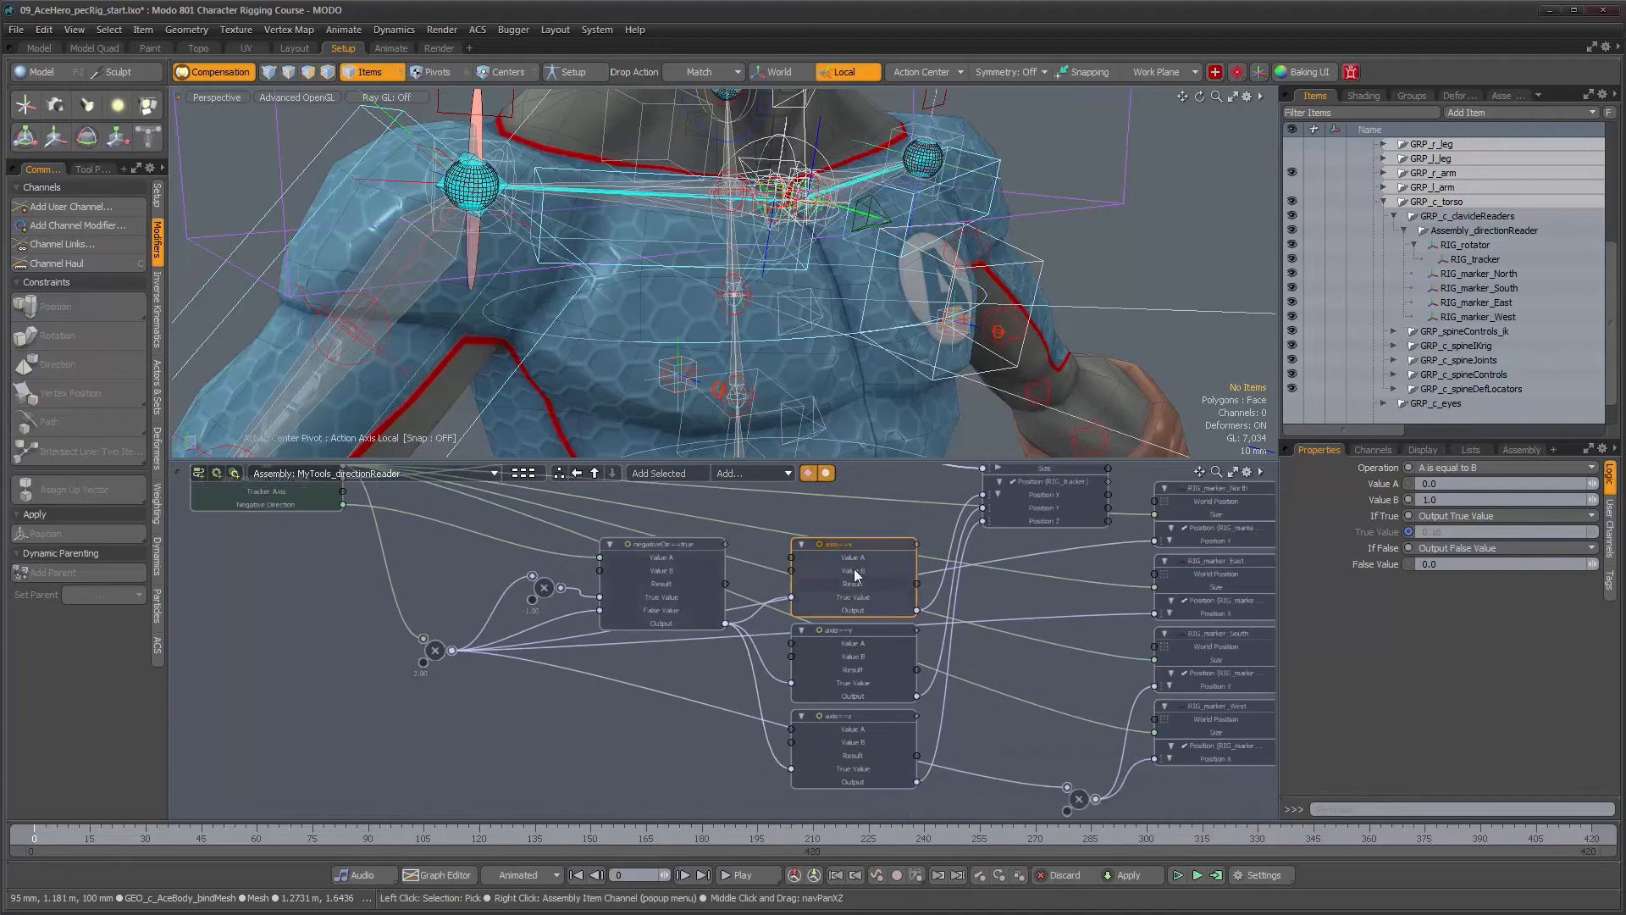
{"action": "left_click", "coordinate": [856, 642], "text": "shift"}
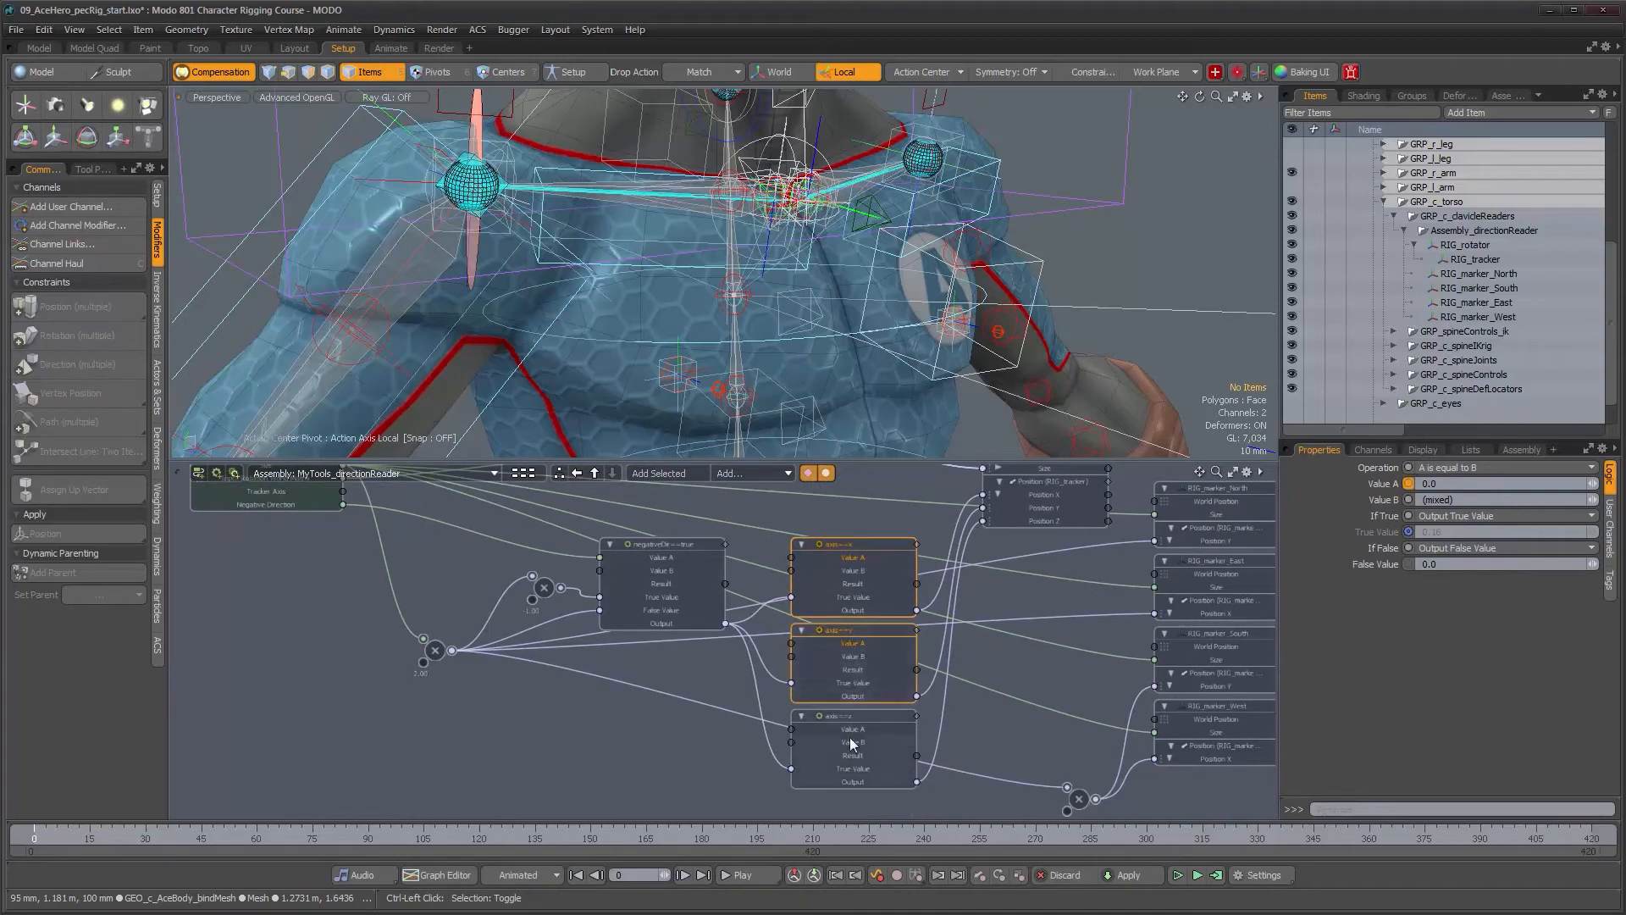
{"action": "left_click", "coordinate": [852, 729], "text": "shift"}
{"action": "left_click_drag", "start_coordinate": [834, 693], "coordinate": [1014, 743], "text": "alt"}
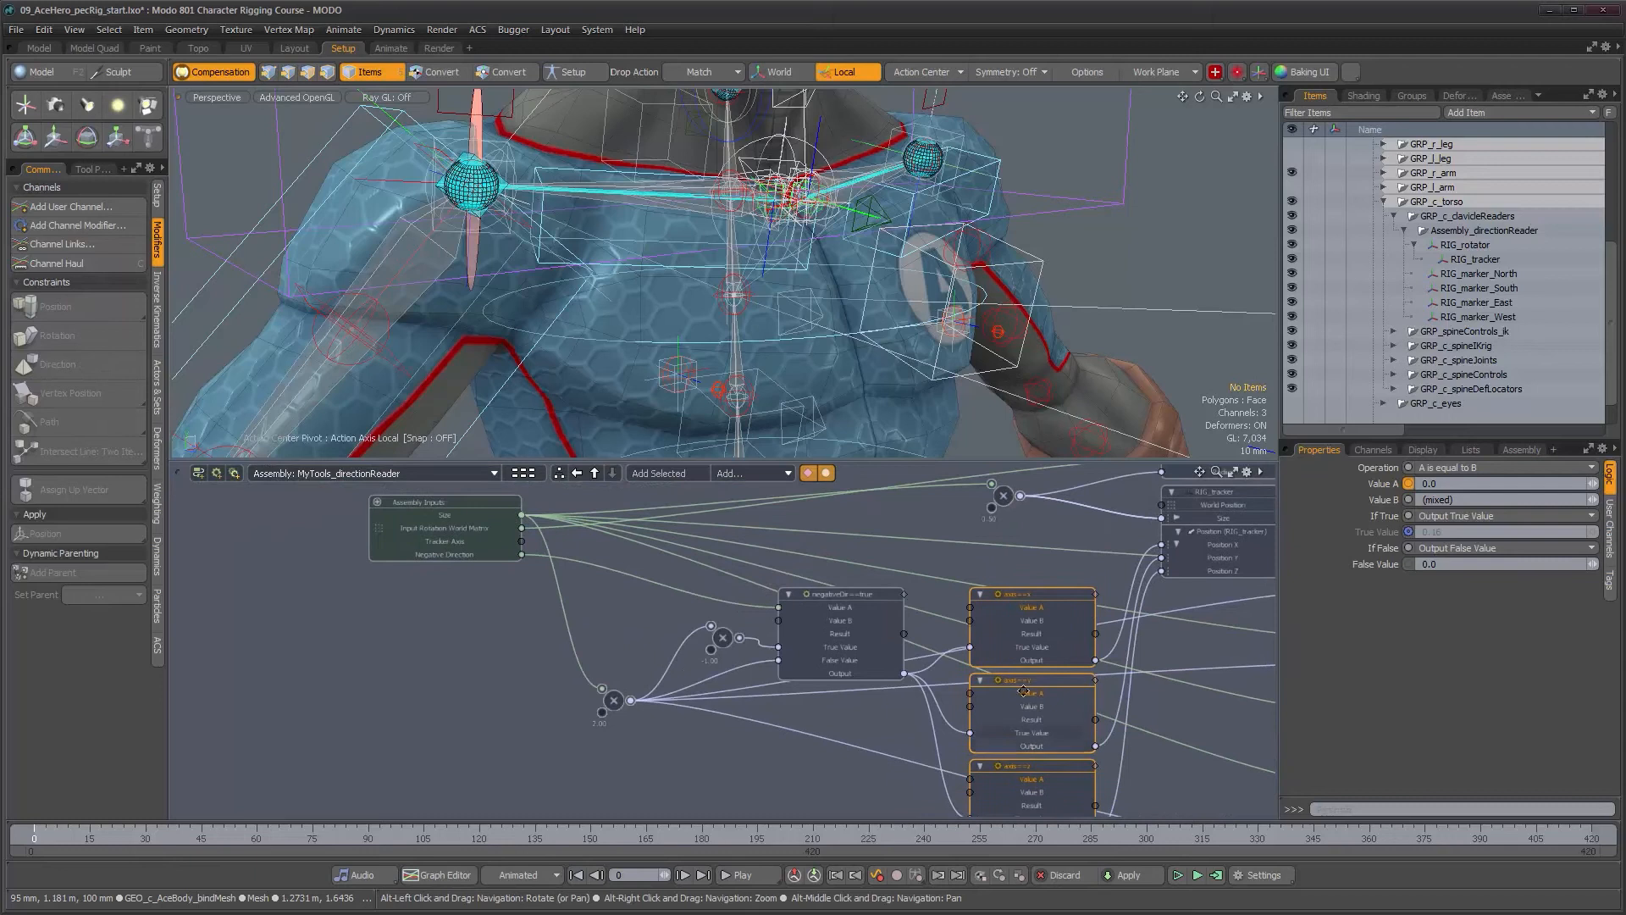
{"action": "left_click_drag", "start_coordinate": [866, 563], "coordinate": [503, 543]}
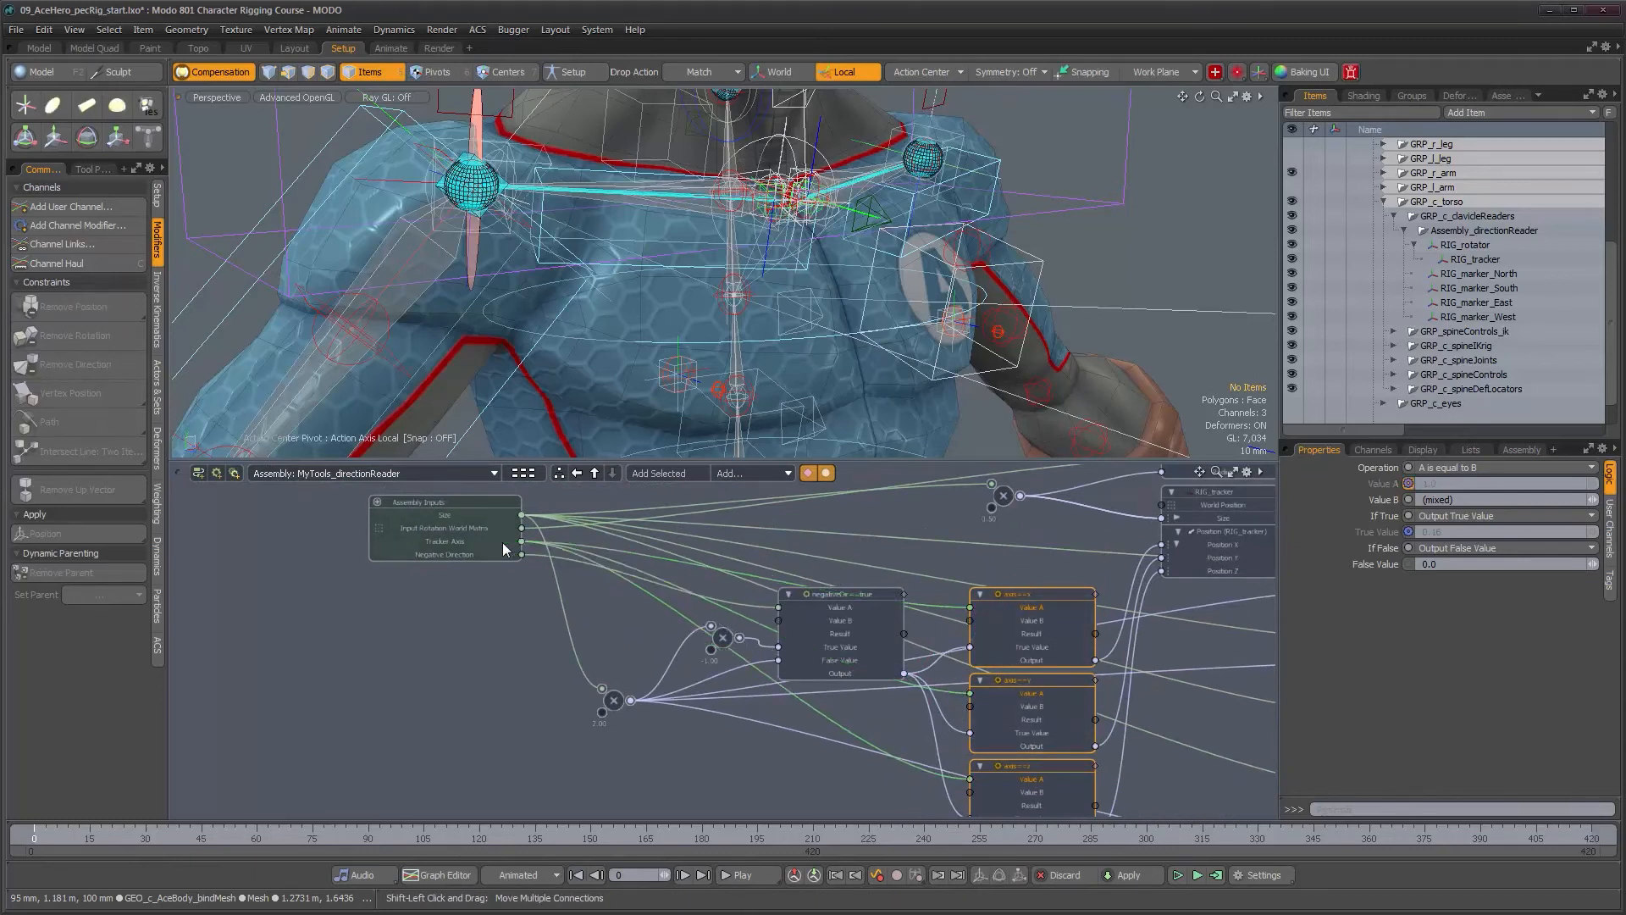
Check RIG_tracker's position in the viewport with the Move tool, and select the Assembly Inputs node.
{"action": "left_click_drag", "start_coordinate": [678, 280], "coordinate": [783, 282], "text": "alt"}
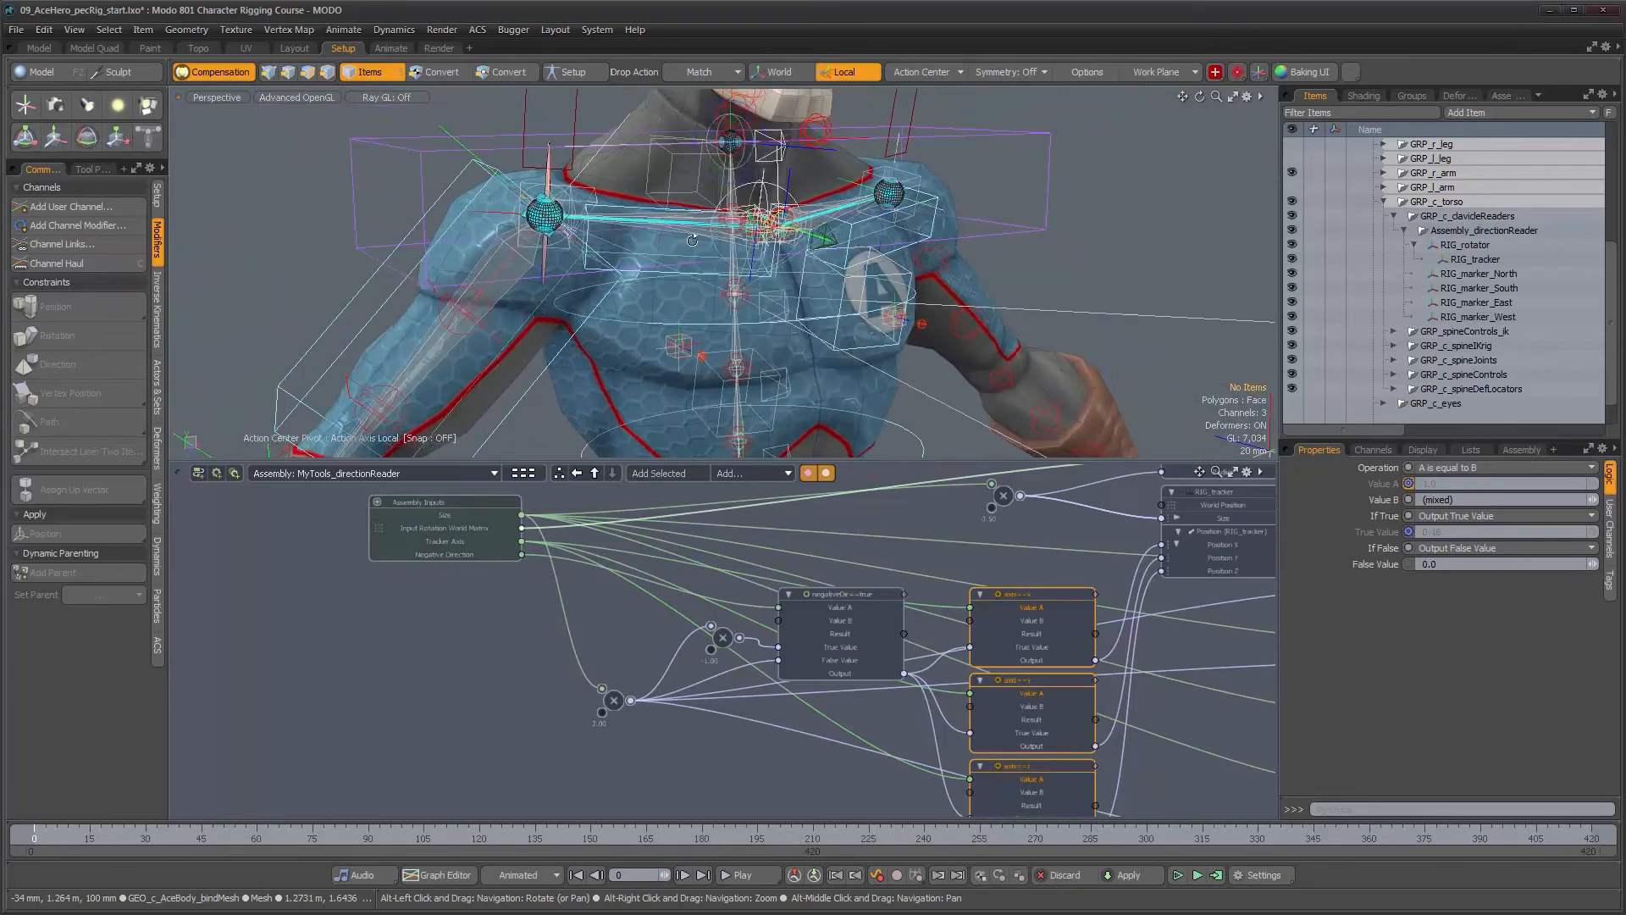
{"action": "left_click", "coordinate": [1479, 258]}
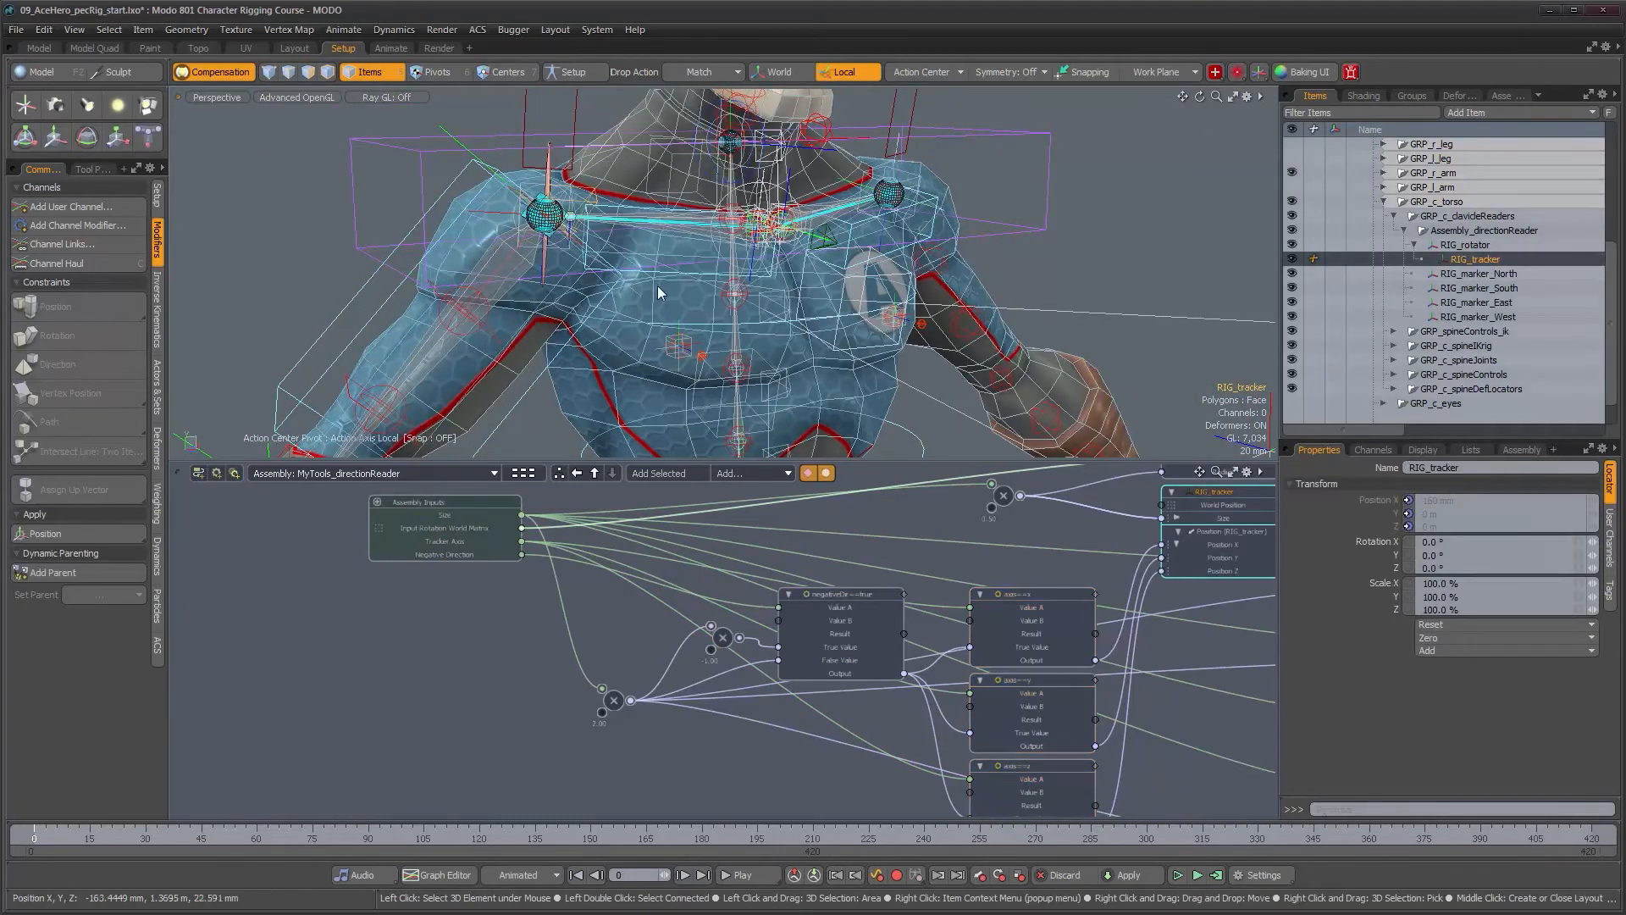
{"action": "key", "text": "w"}
{"action": "left_click_drag", "start_coordinate": [660, 289], "coordinate": [836, 503], "text": "alt"}
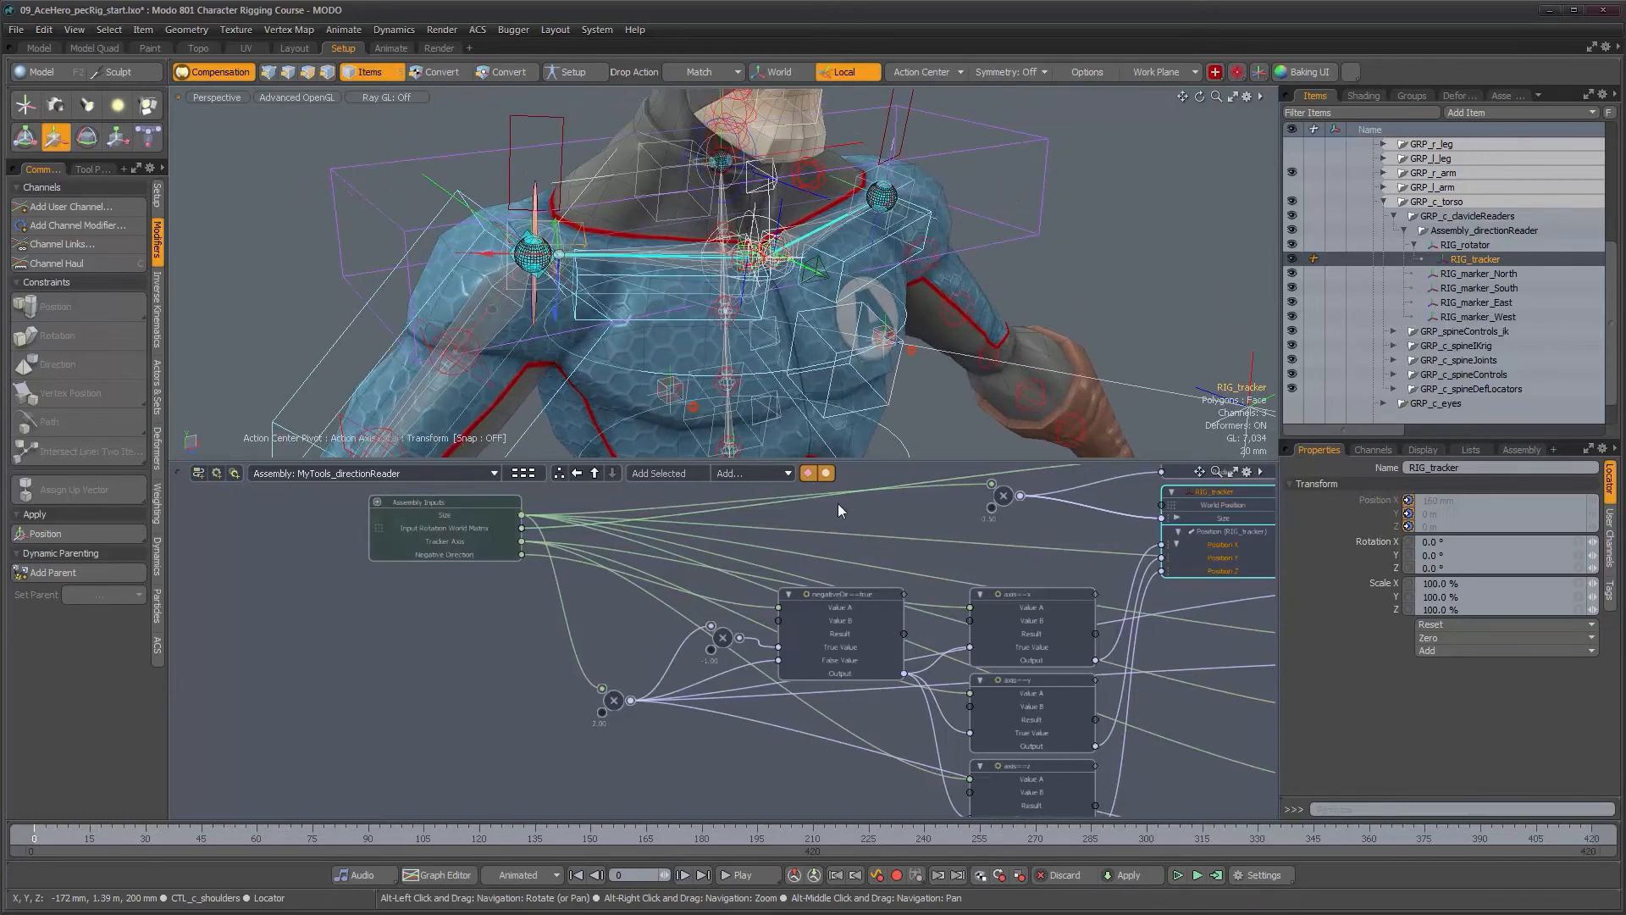
{"action": "left_click", "coordinate": [484, 499]}
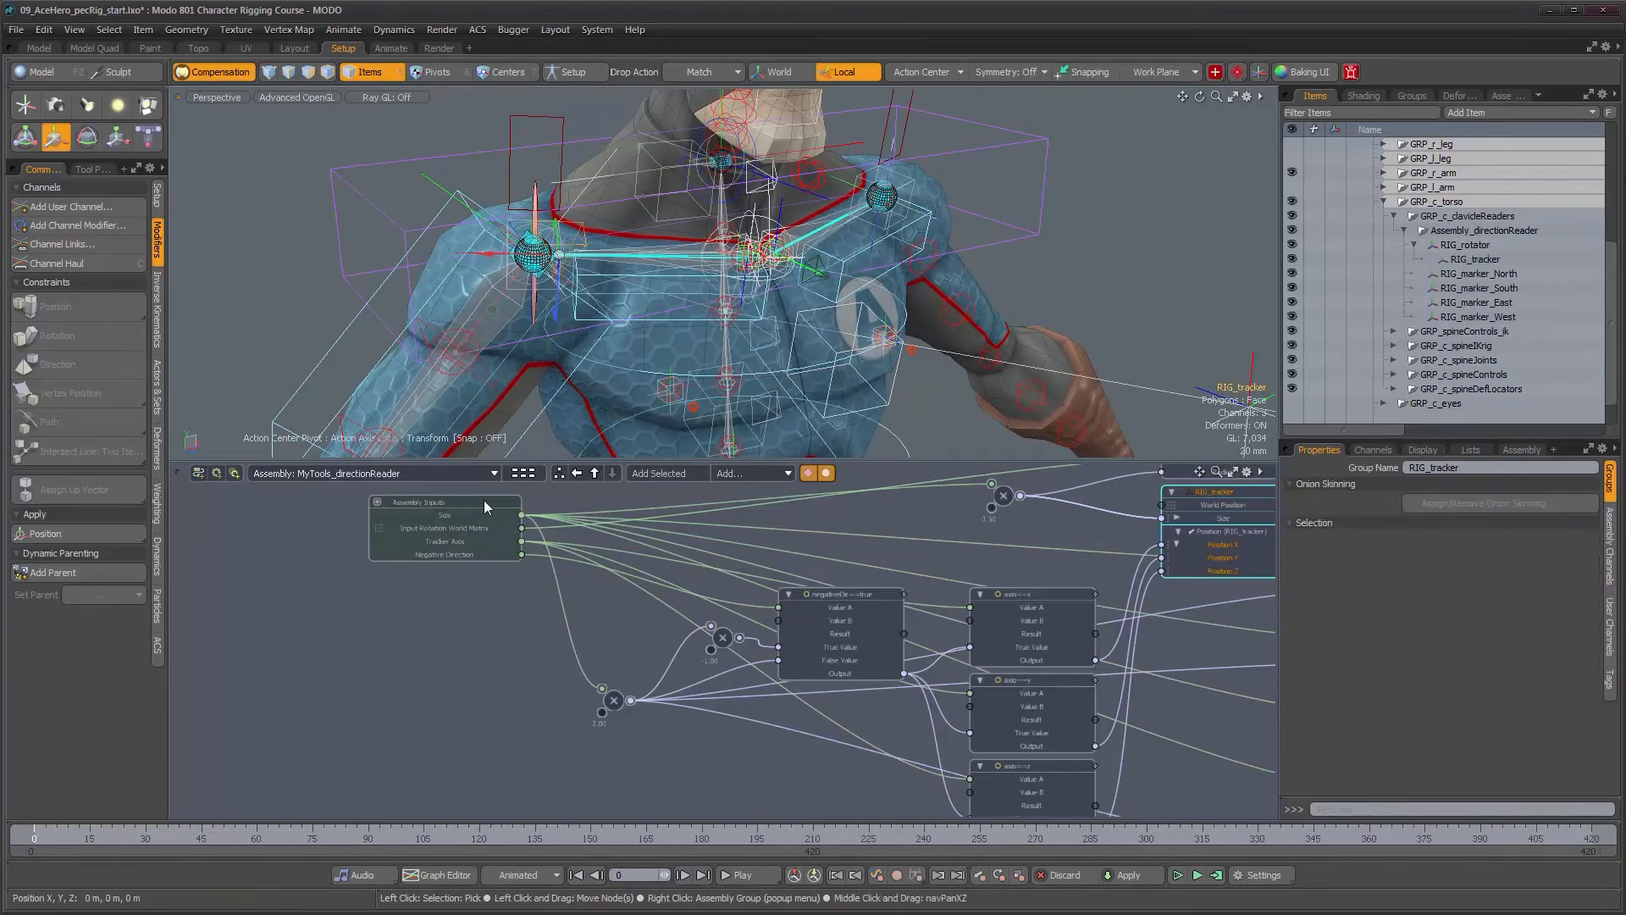
Open the direction reader's assembly channels and try its tracker axis at 2 and 3.
{"action": "left_click", "coordinate": [1609, 572]}
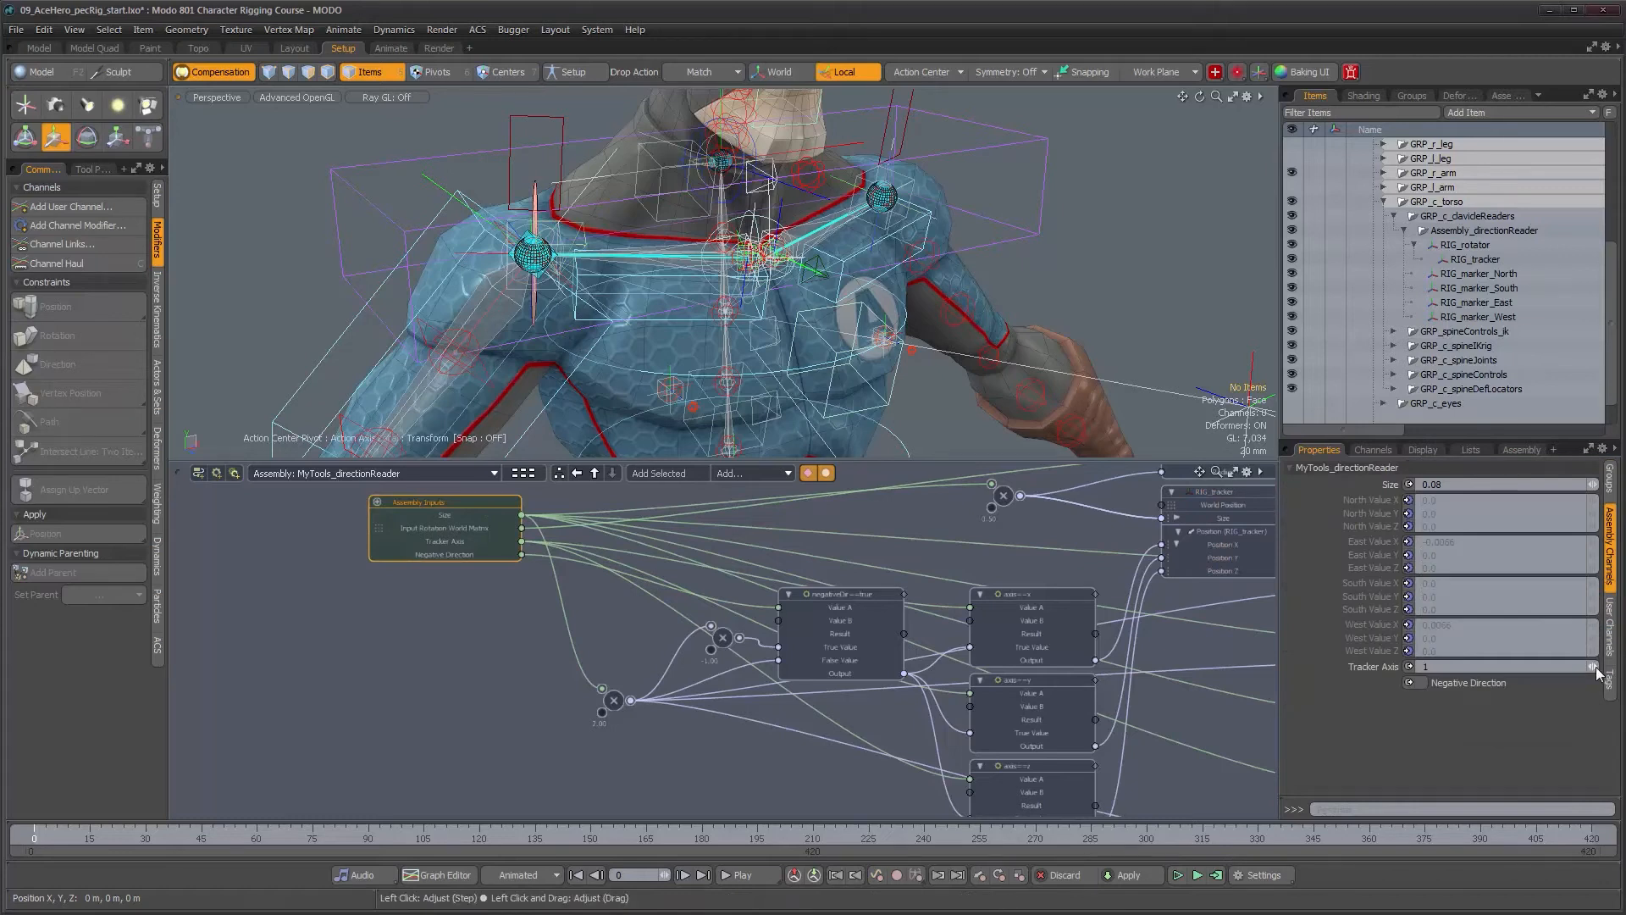
{"action": "left_click_drag", "start_coordinate": [279, 254], "coordinate": [622, 271], "text": "alt"}
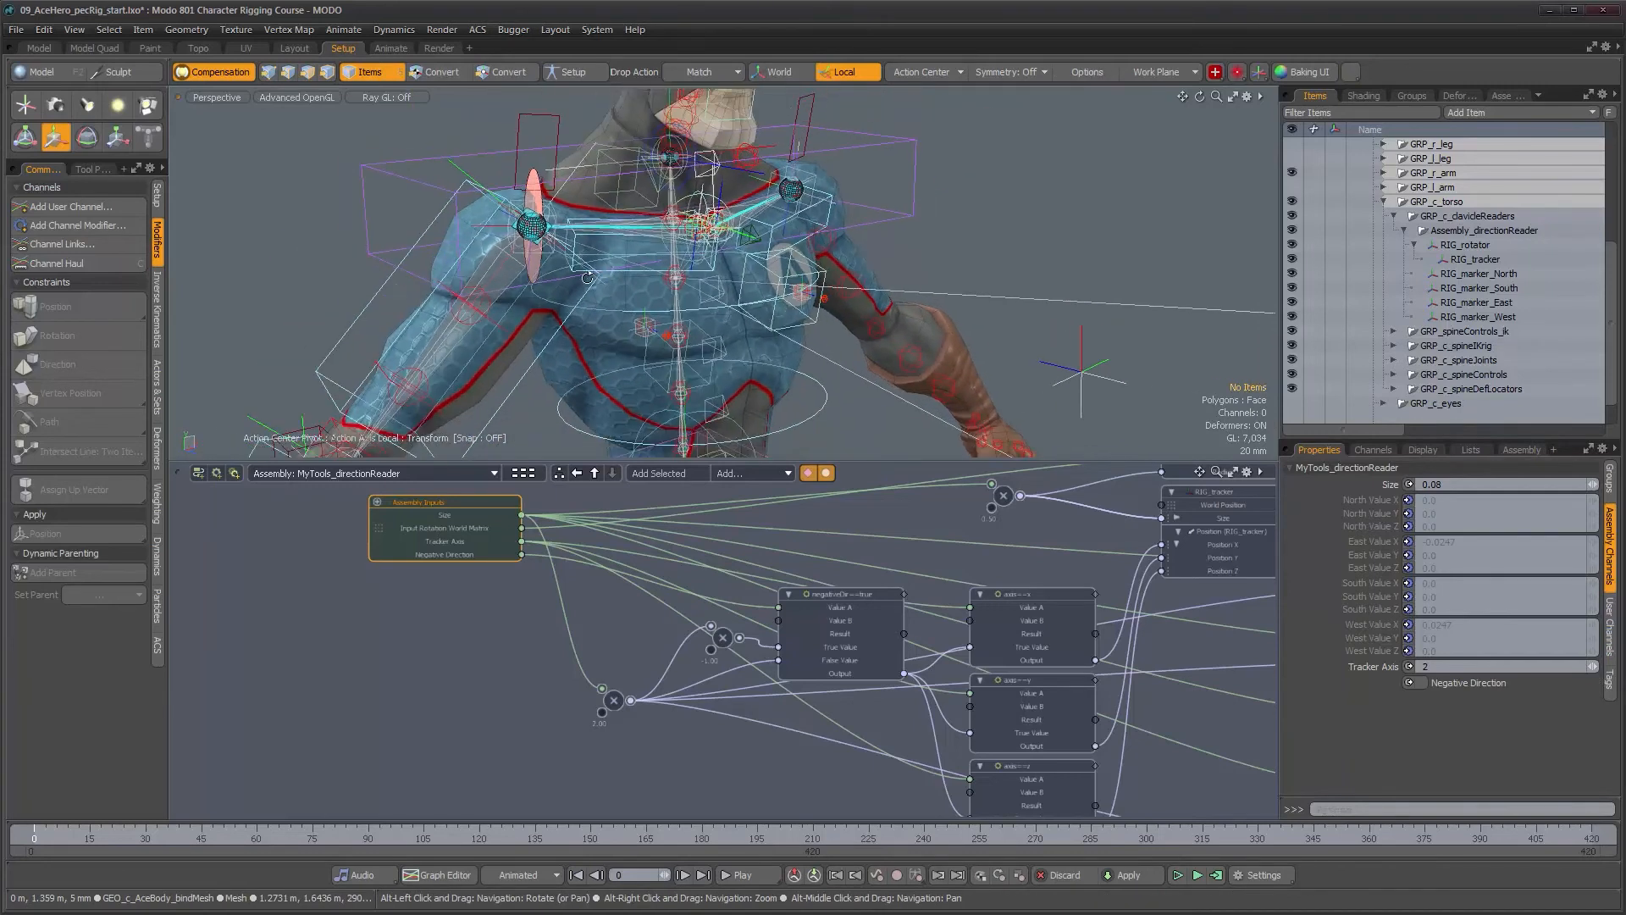
{"action": "left_click", "coordinate": [1594, 667]}
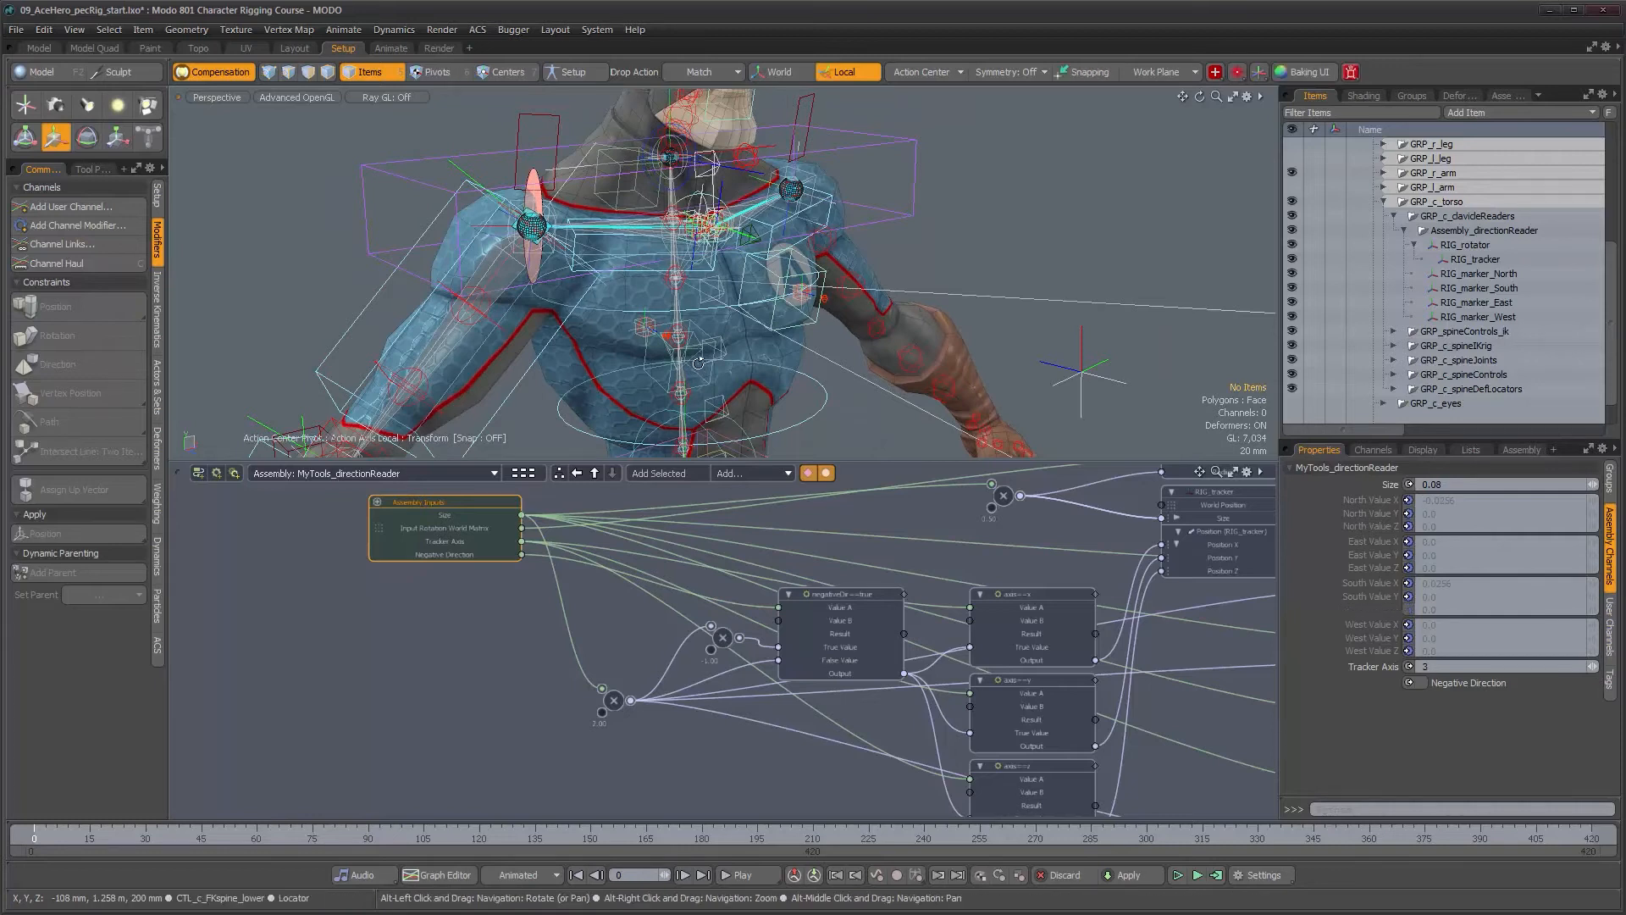
{"action": "left_click_drag", "start_coordinate": [698, 356], "coordinate": [696, 361], "text": "alt"}
{"action": "key", "text": "q"}
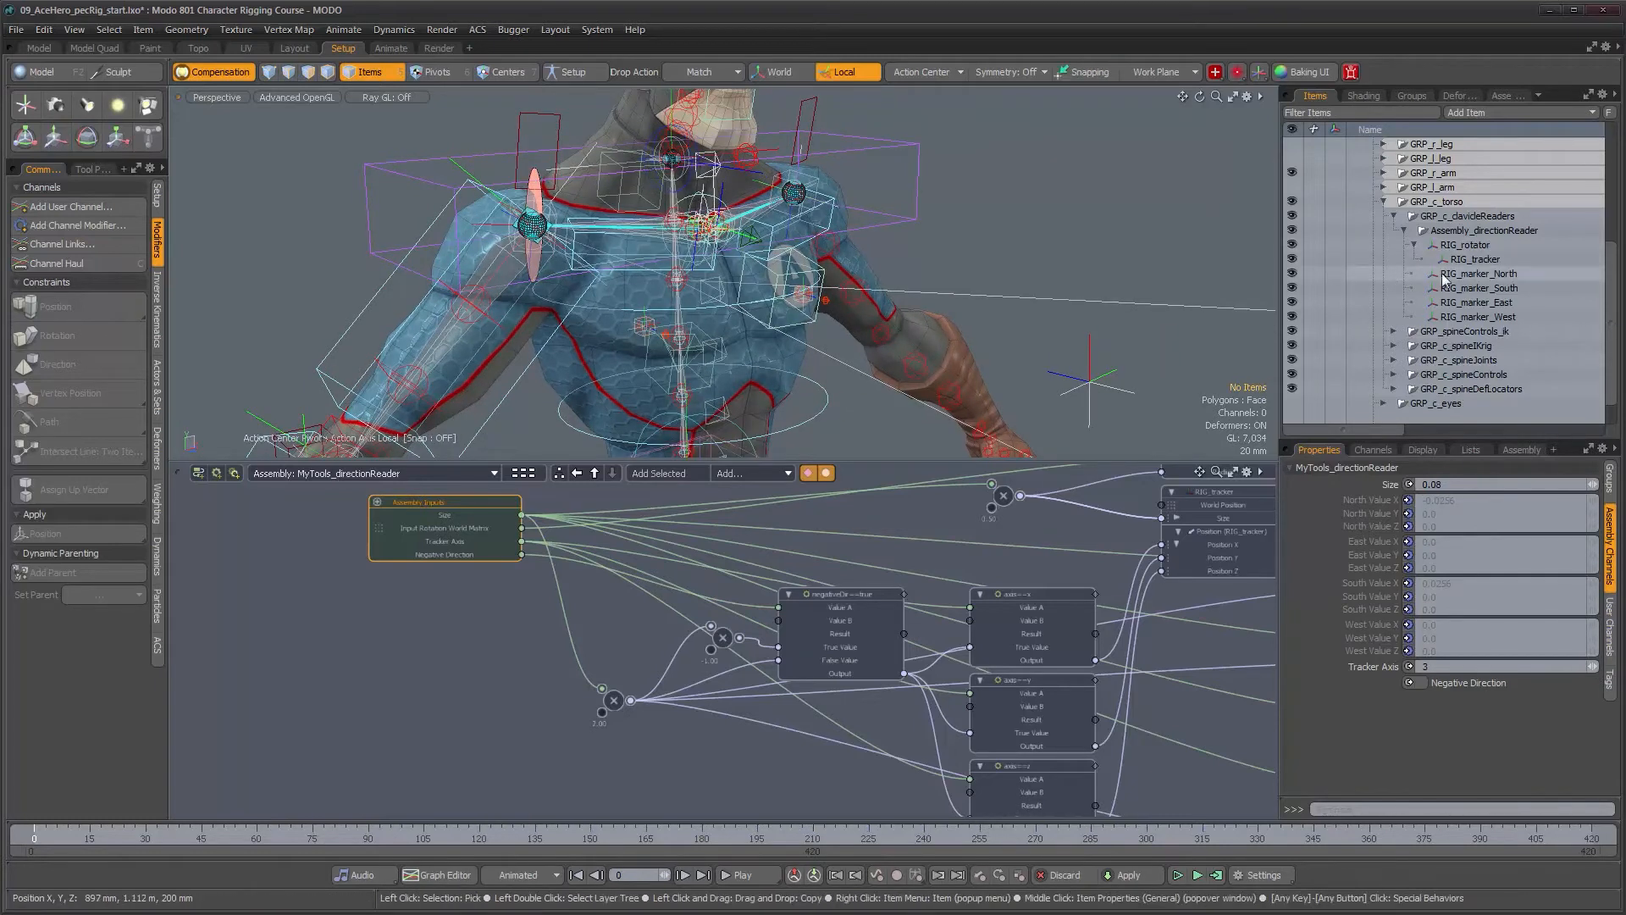
Select RIG_tracker and try the direction reader's tracker axis at 1 with Negative Direction enabled.
{"action": "left_click", "coordinate": [1478, 260]}
{"action": "left_click_drag", "start_coordinate": [779, 331], "coordinate": [765, 334], "text": "alt"}
{"action": "key", "text": "w"}
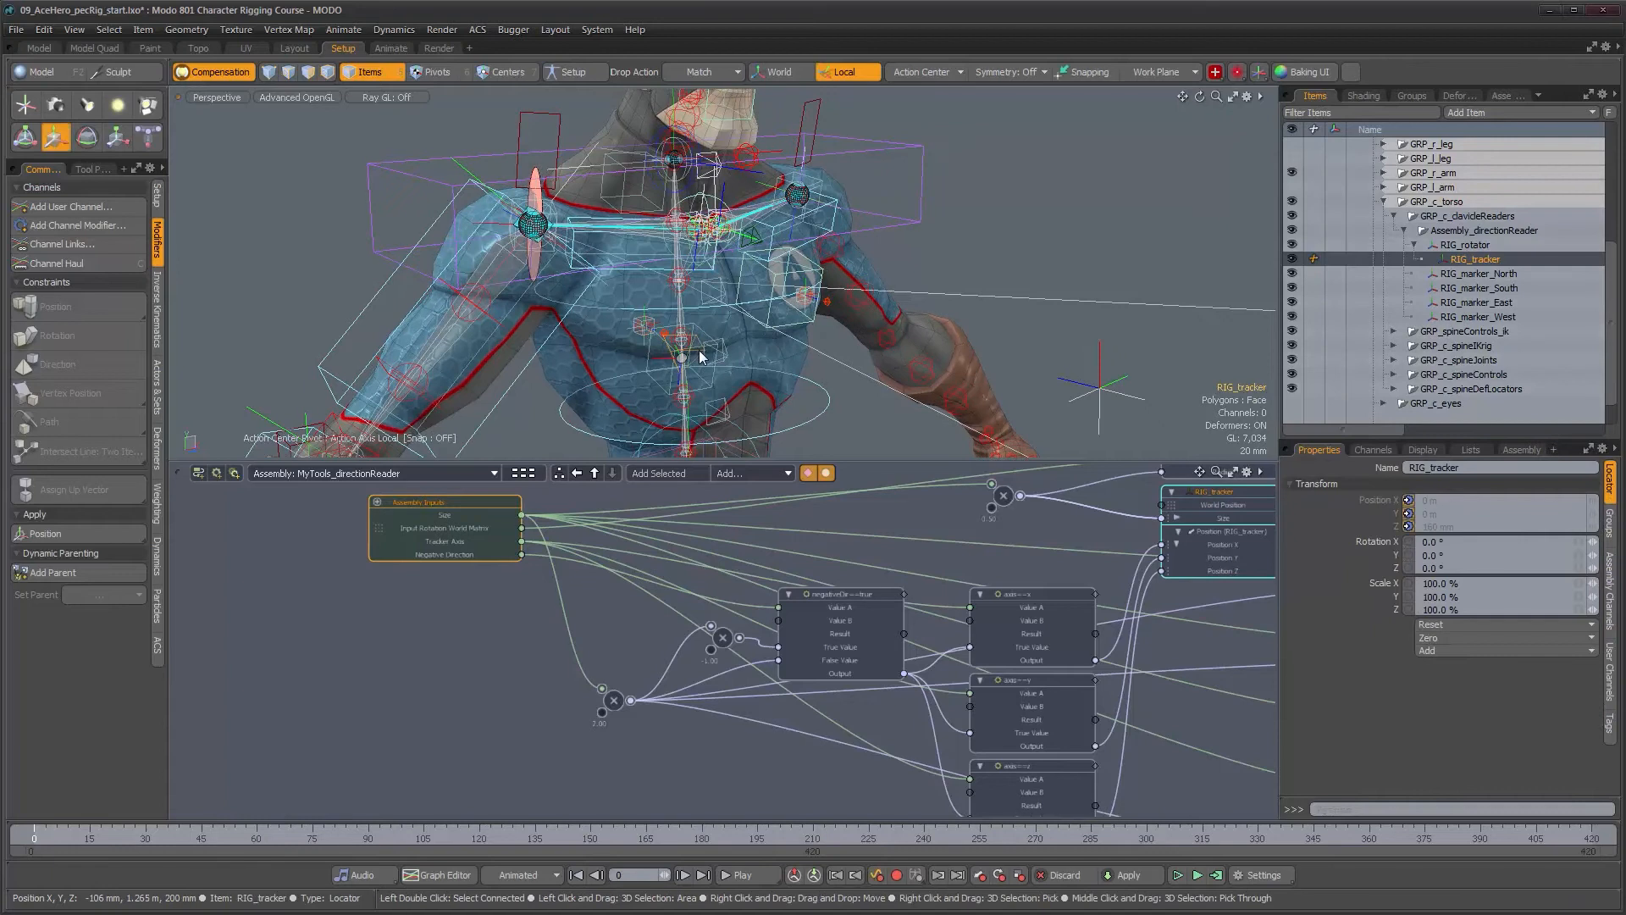
{"action": "left_click", "coordinate": [1609, 591]}
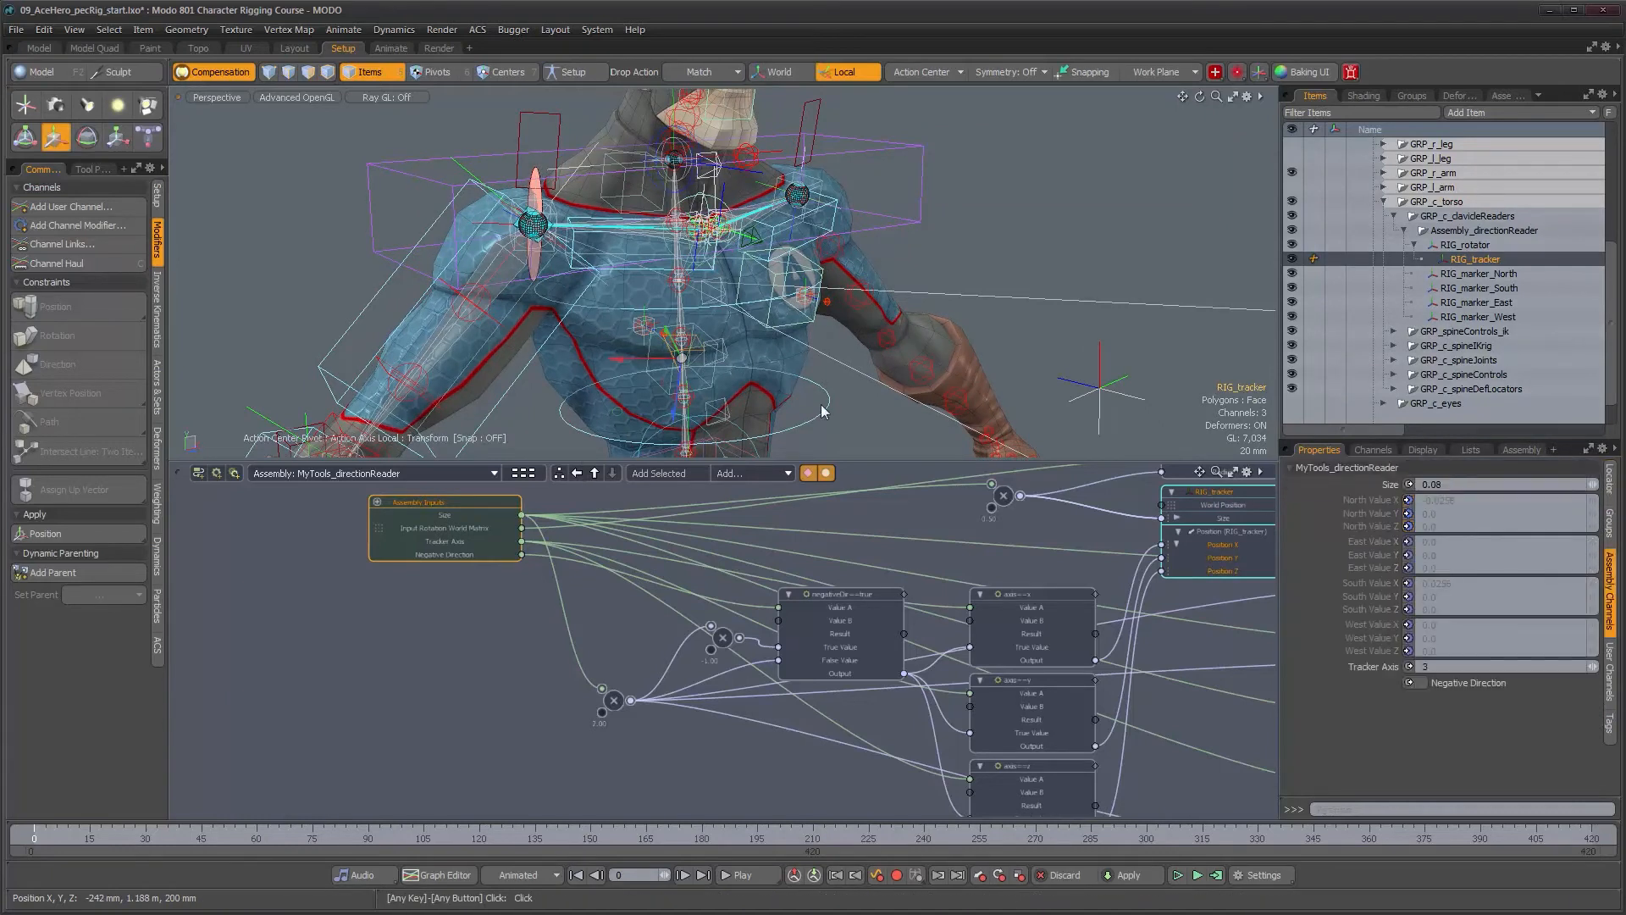
{"action": "left_click_drag", "start_coordinate": [686, 369], "coordinate": [675, 364], "text": "alt"}
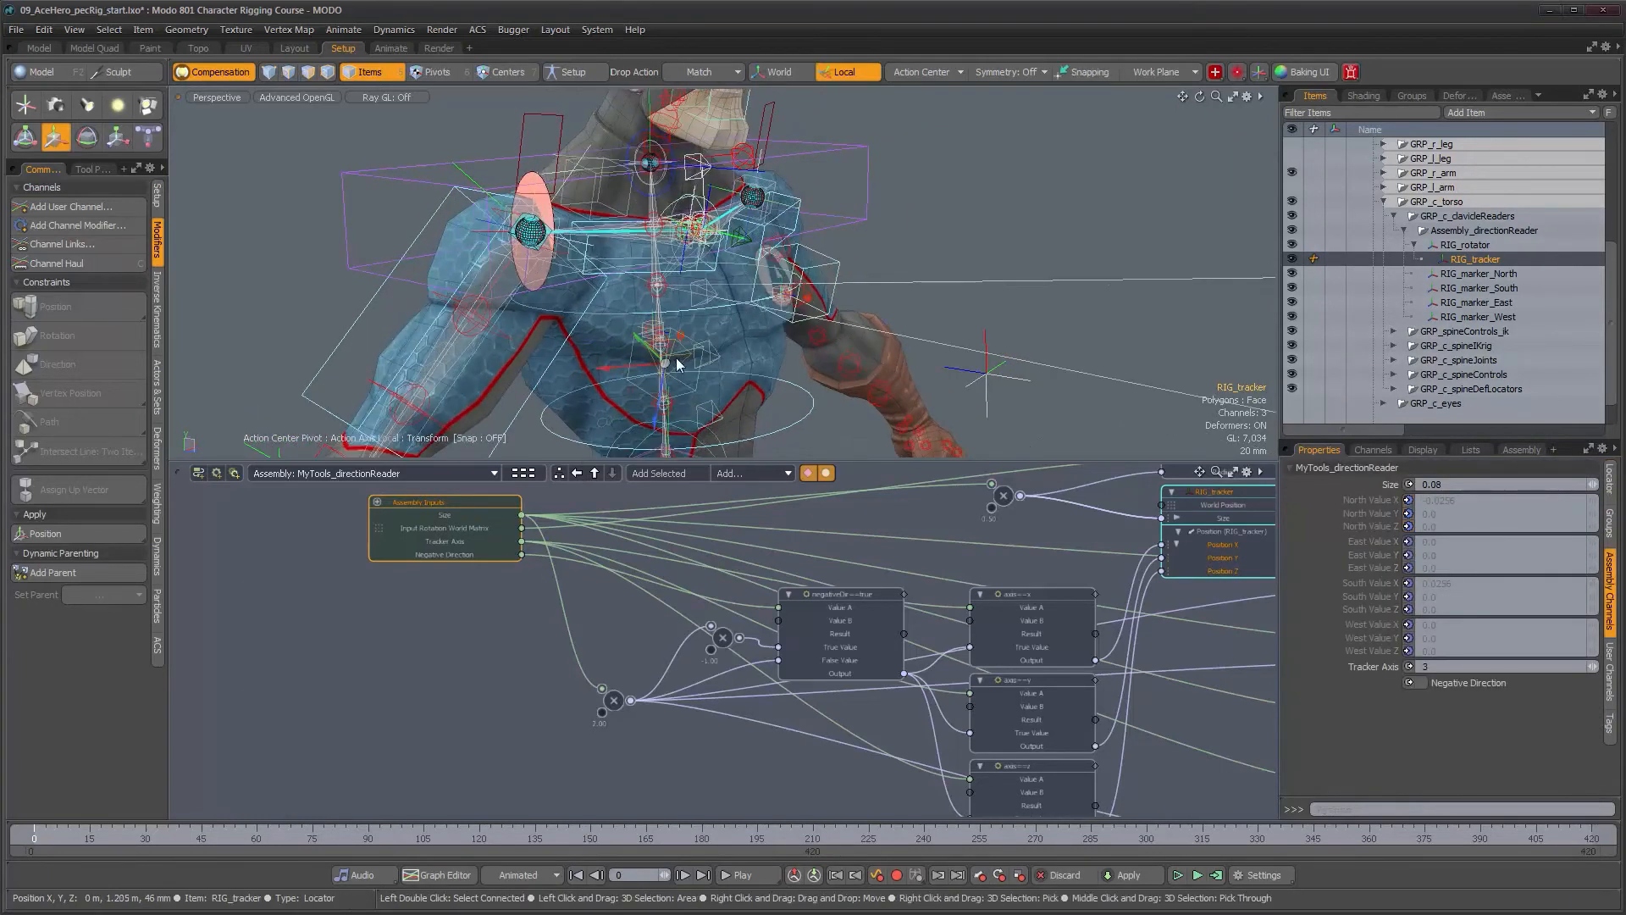
{"action": "left_click", "coordinate": [1592, 670]}
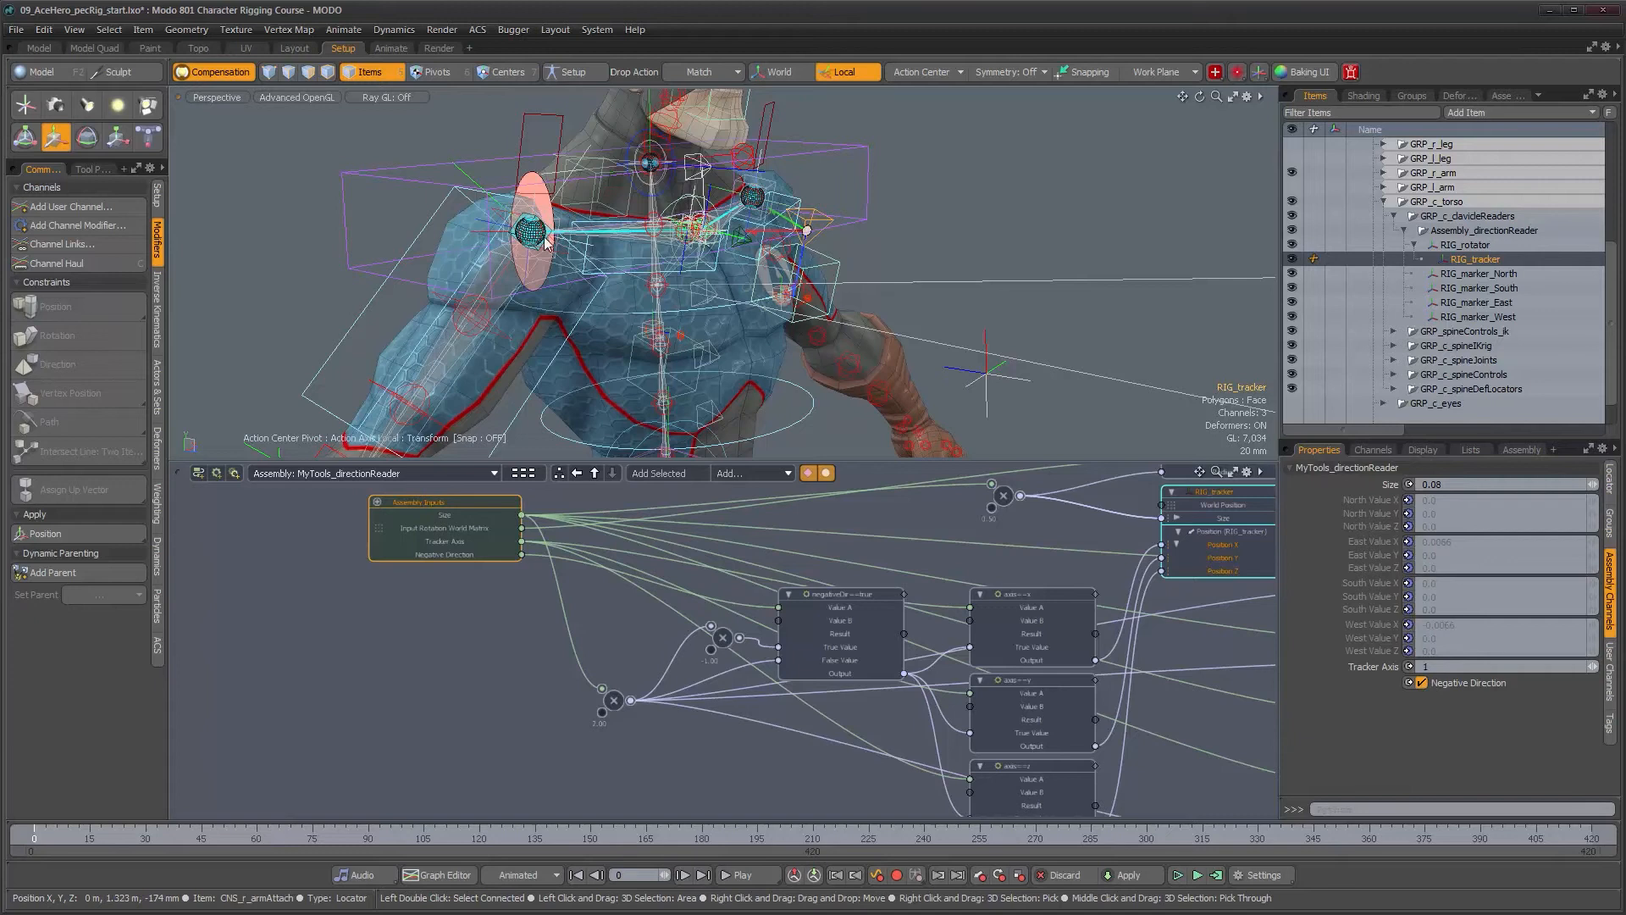
{"action": "left_click_drag", "start_coordinate": [847, 247], "coordinate": [879, 313], "text": "alt"}
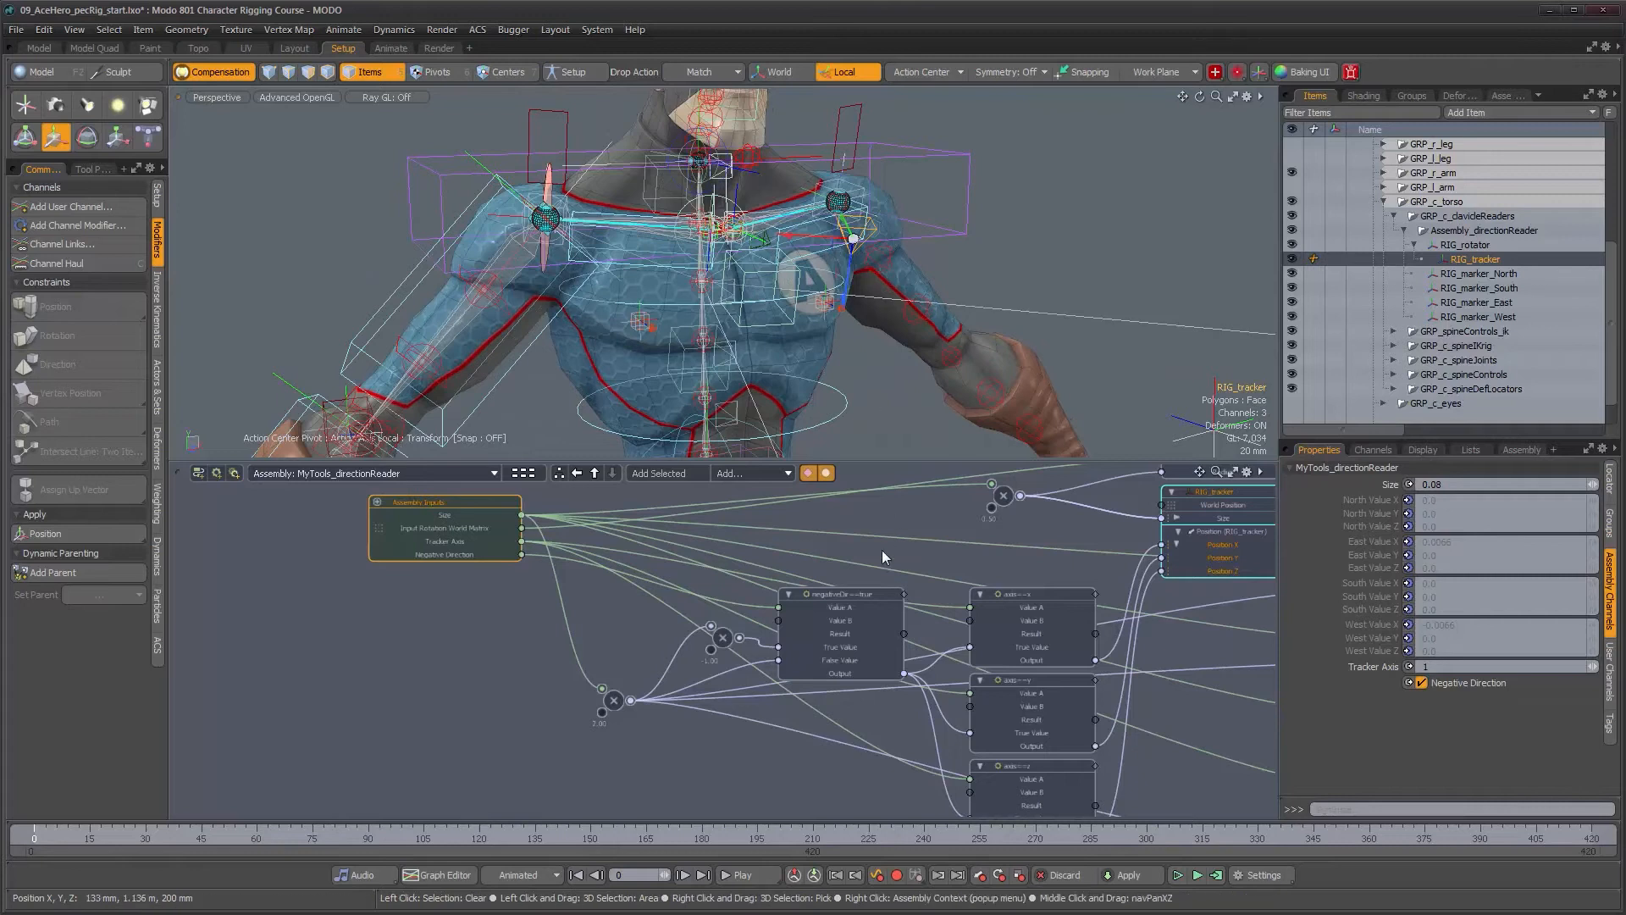
Try the negative tracker axis at 3, return the axis to 1, and disable Negative Direction.
{"action": "left_click", "coordinate": [1593, 667]}
{"action": "mouse_move", "coordinate": [813, 228]}
{"action": "left_mouse_down", "text": "alt"}
{"action": "mouse_move", "coordinate": [718, 215]}
{"action": "mouse_move", "coordinate": [796, 242]}
{"action": "left_mouse_up", "text": "alt"}
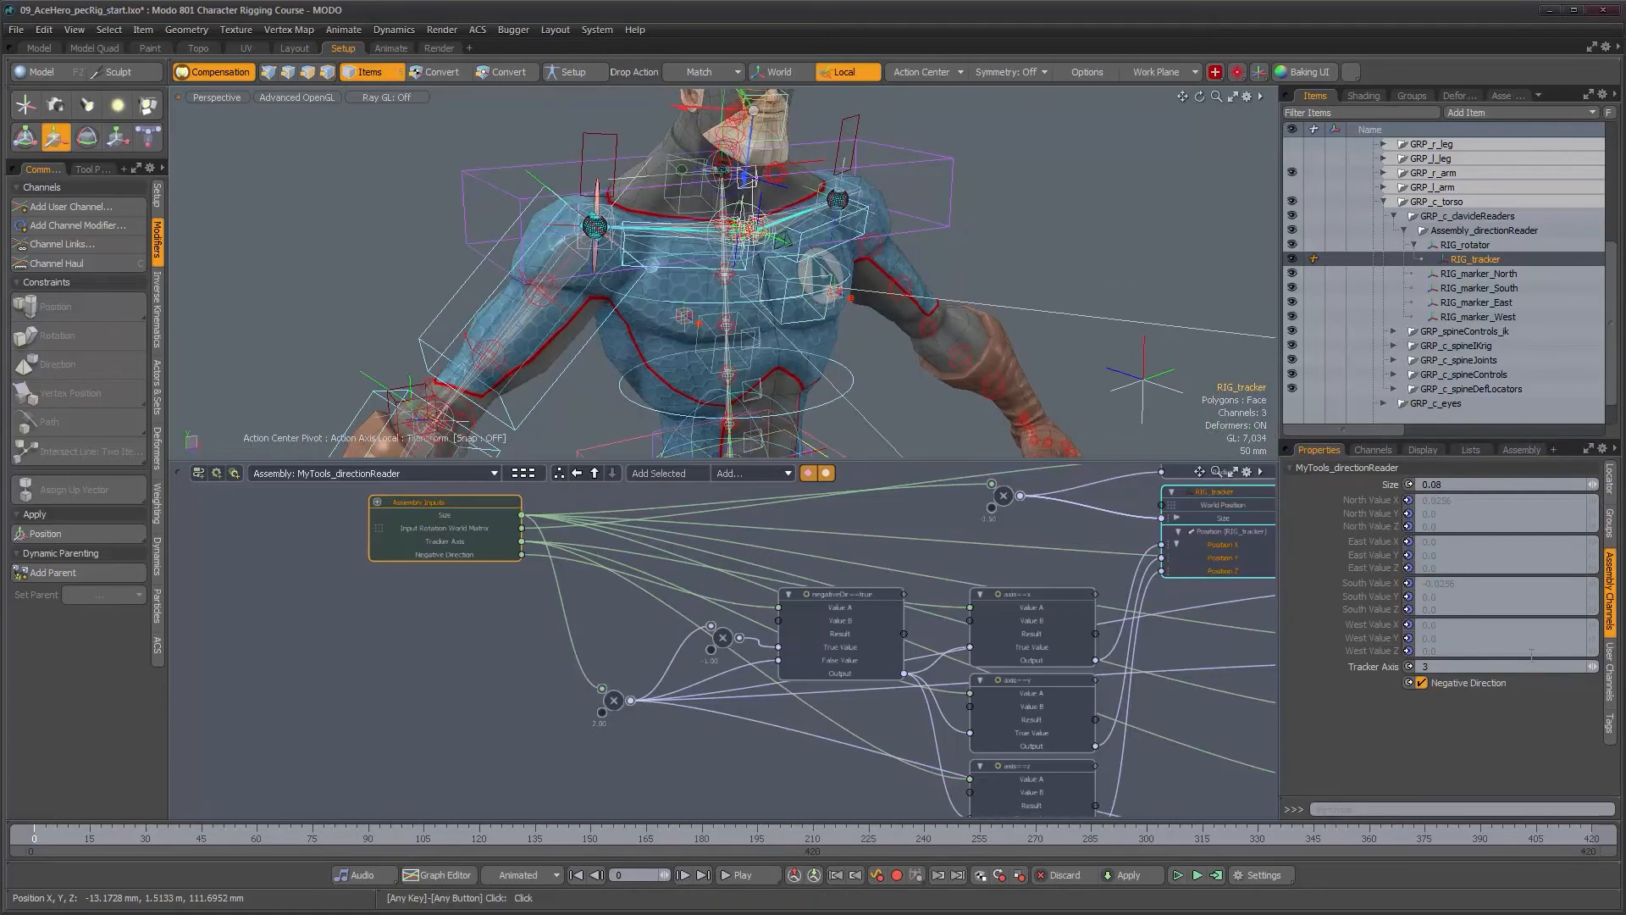
{"action": "left_click", "coordinate": [1593, 670]}
{"action": "left_click", "coordinate": [1593, 671]}
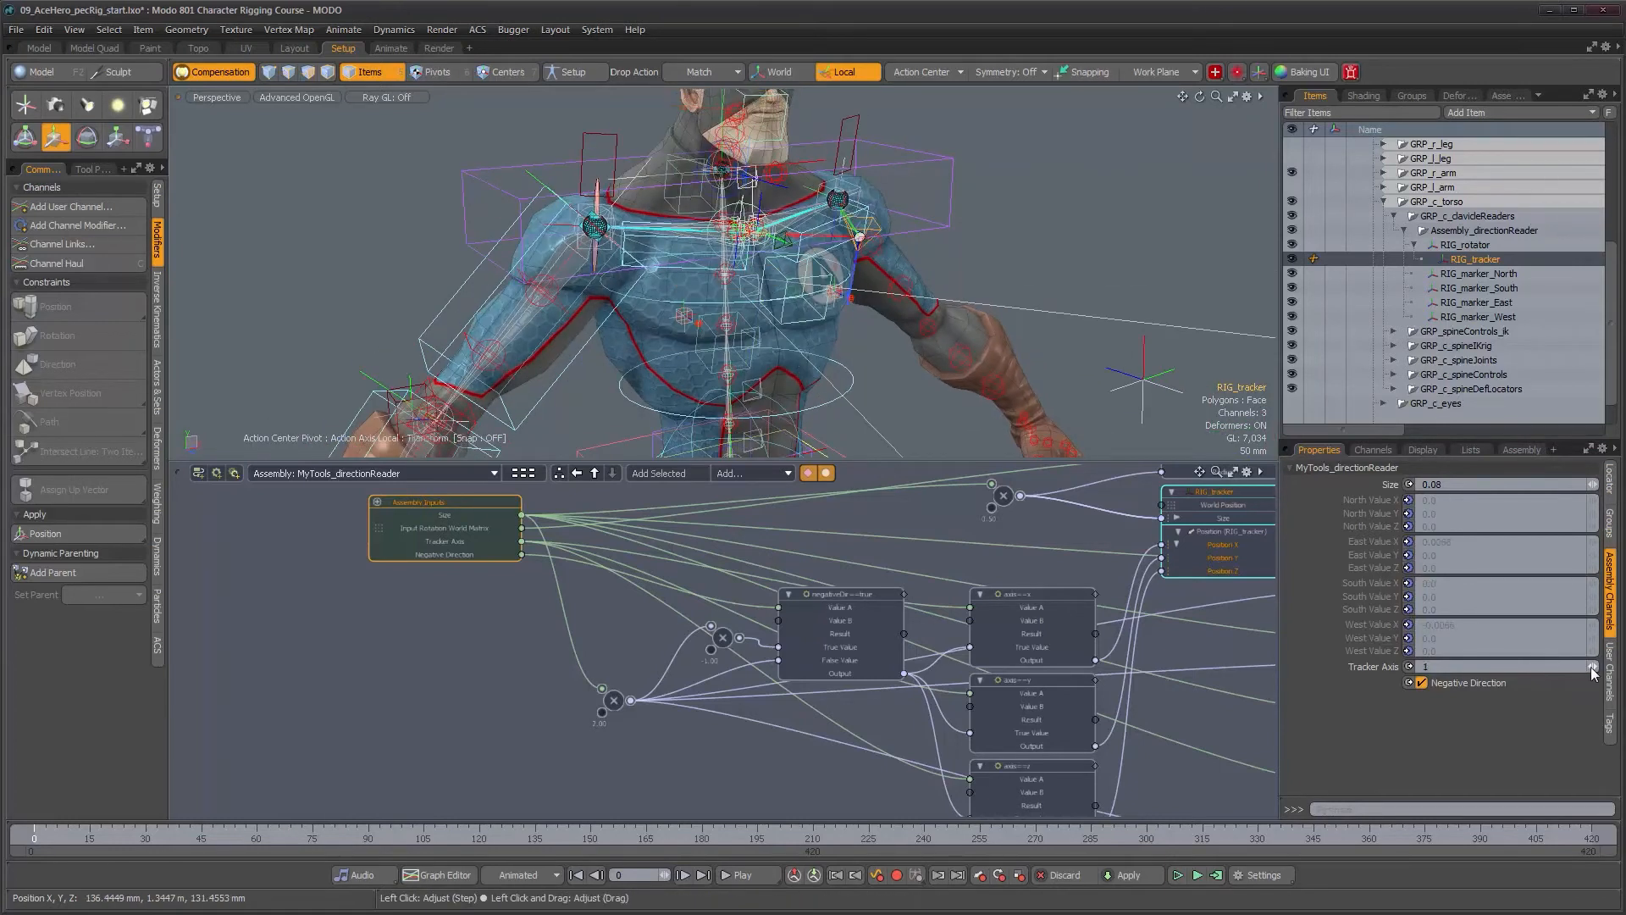
{"action": "left_click", "coordinate": [1421, 682]}
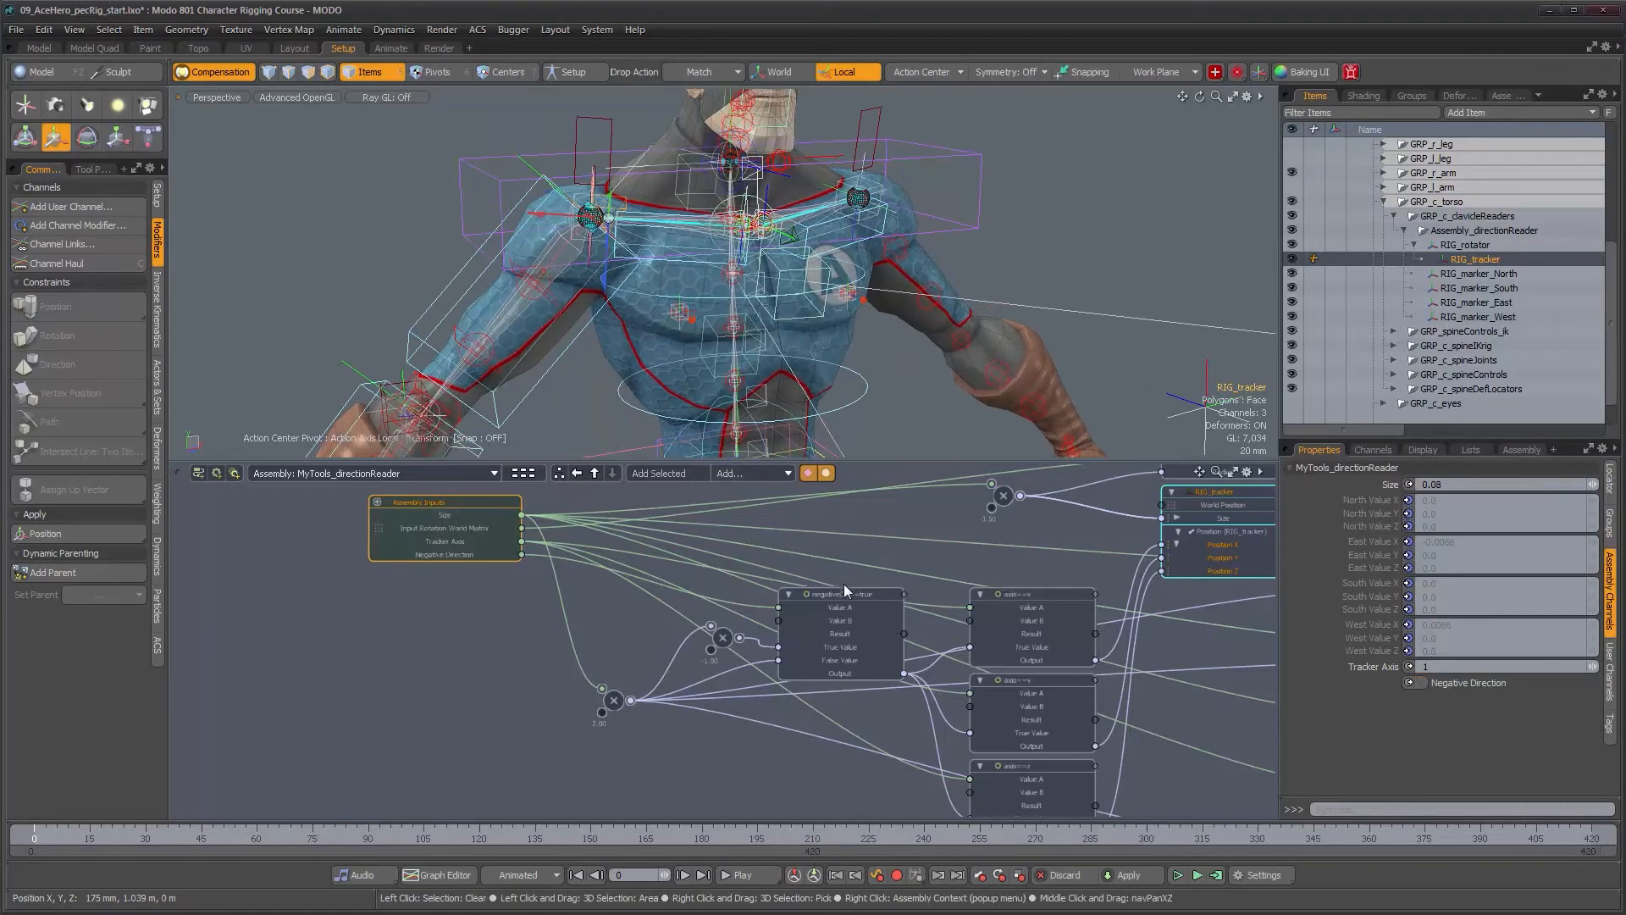
Reposition the output node at the far end of the direction reader's node network.
{"action": "scroll", "coordinate": [982, 617], "scroll_direction": "down", "scroll_amount": 3}
{"action": "left_click_drag", "start_coordinate": [1109, 641], "coordinate": [600, 661], "text": "alt"}
{"action": "right_click_drag", "start_coordinate": [826, 639], "coordinate": [785, 638], "text": "alt"}
{"action": "left_click", "coordinate": [1213, 706]}
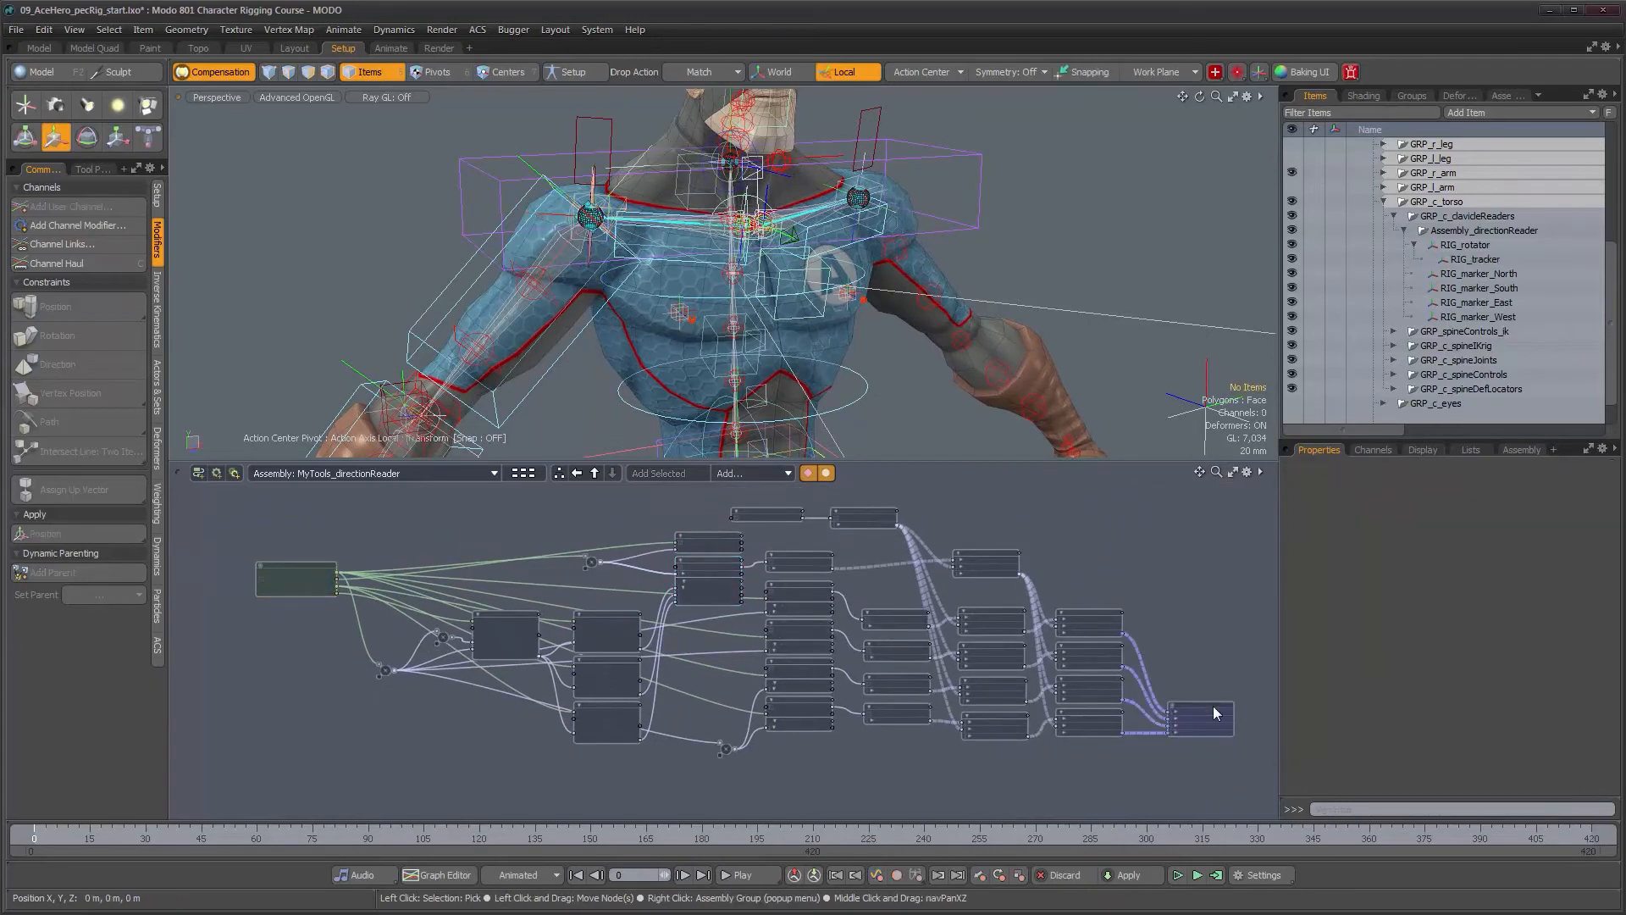
Select the RIG_marker_East box in the viewport and examine its node in the schematic and its position on the rig.
{"action": "left_click_drag", "start_coordinate": [740, 331], "coordinate": [845, 288], "text": "alt"}
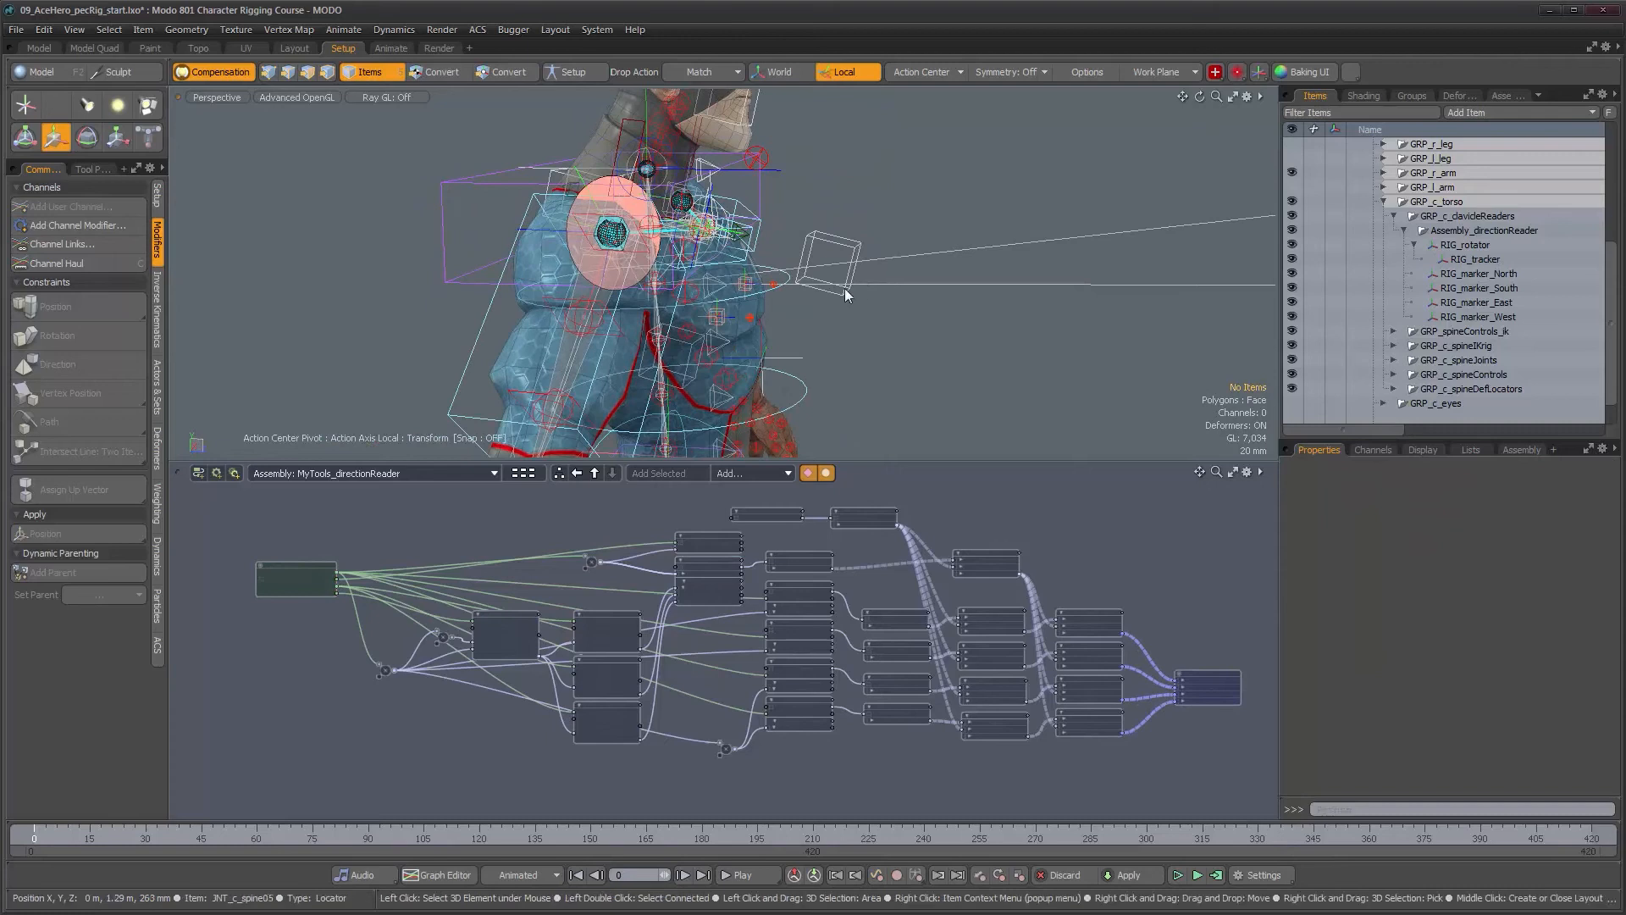
{"action": "left_click", "coordinate": [843, 289]}
{"action": "scroll", "coordinate": [909, 628], "scroll_direction": "up", "scroll_amount": 3}
{"action": "right_click_drag", "start_coordinate": [910, 629], "coordinate": [831, 608], "text": "alt"}
{"action": "mouse_move", "coordinate": [831, 608]}
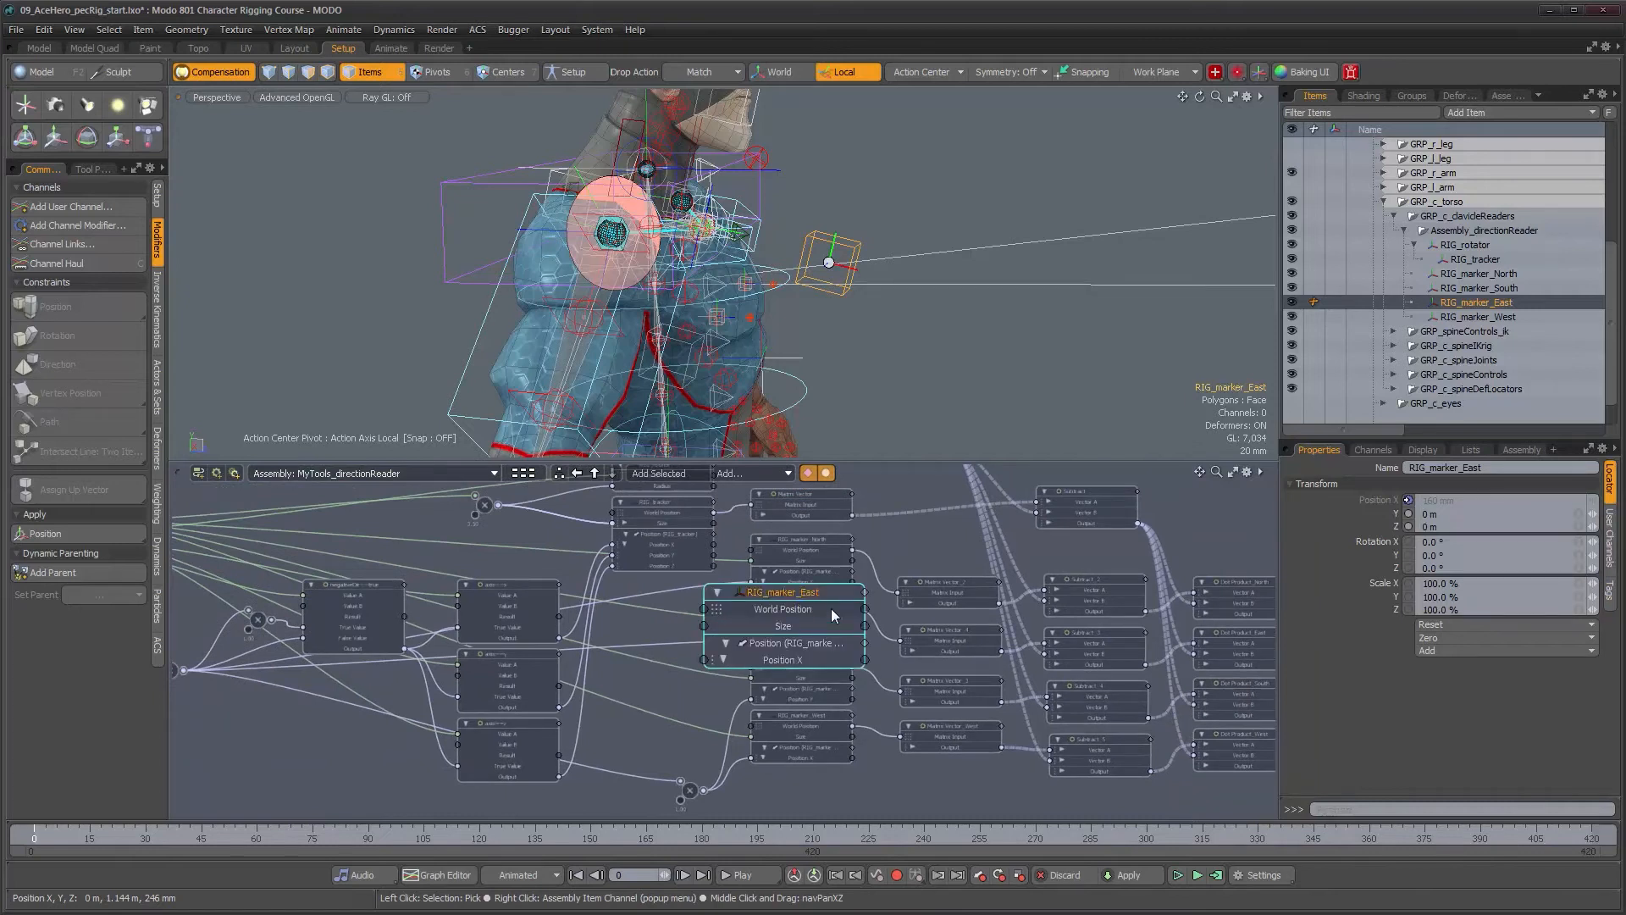
{"action": "left_click_drag", "start_coordinate": [796, 348], "coordinate": [701, 384], "text": "alt"}
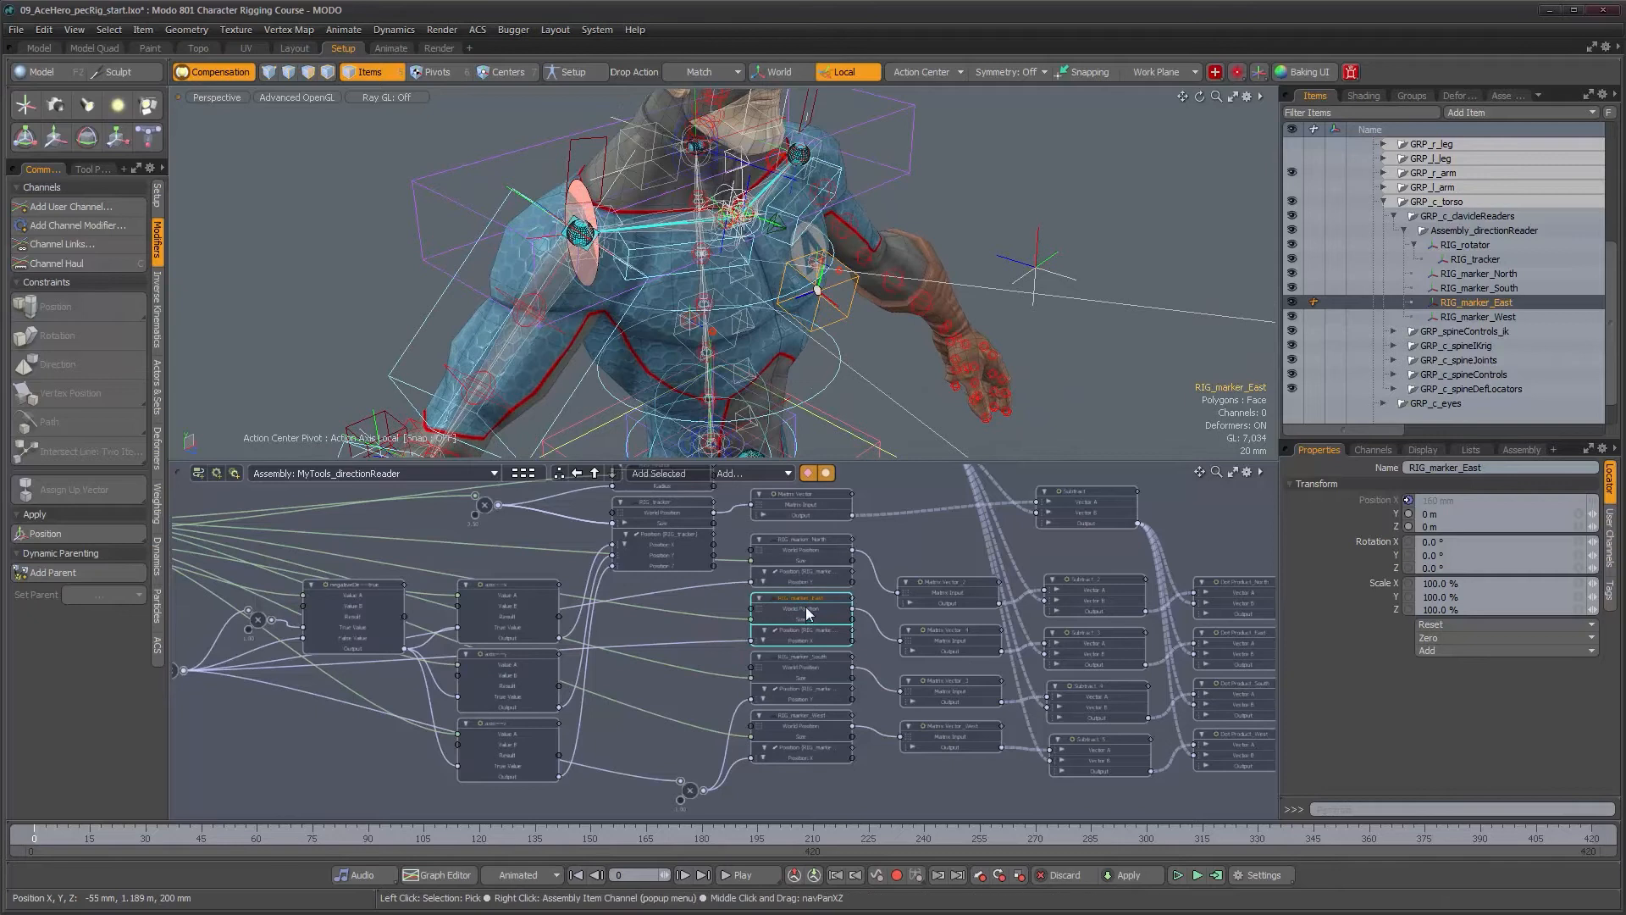
{"action": "left_click_drag", "start_coordinate": [872, 355], "coordinate": [817, 351], "text": "alt"}
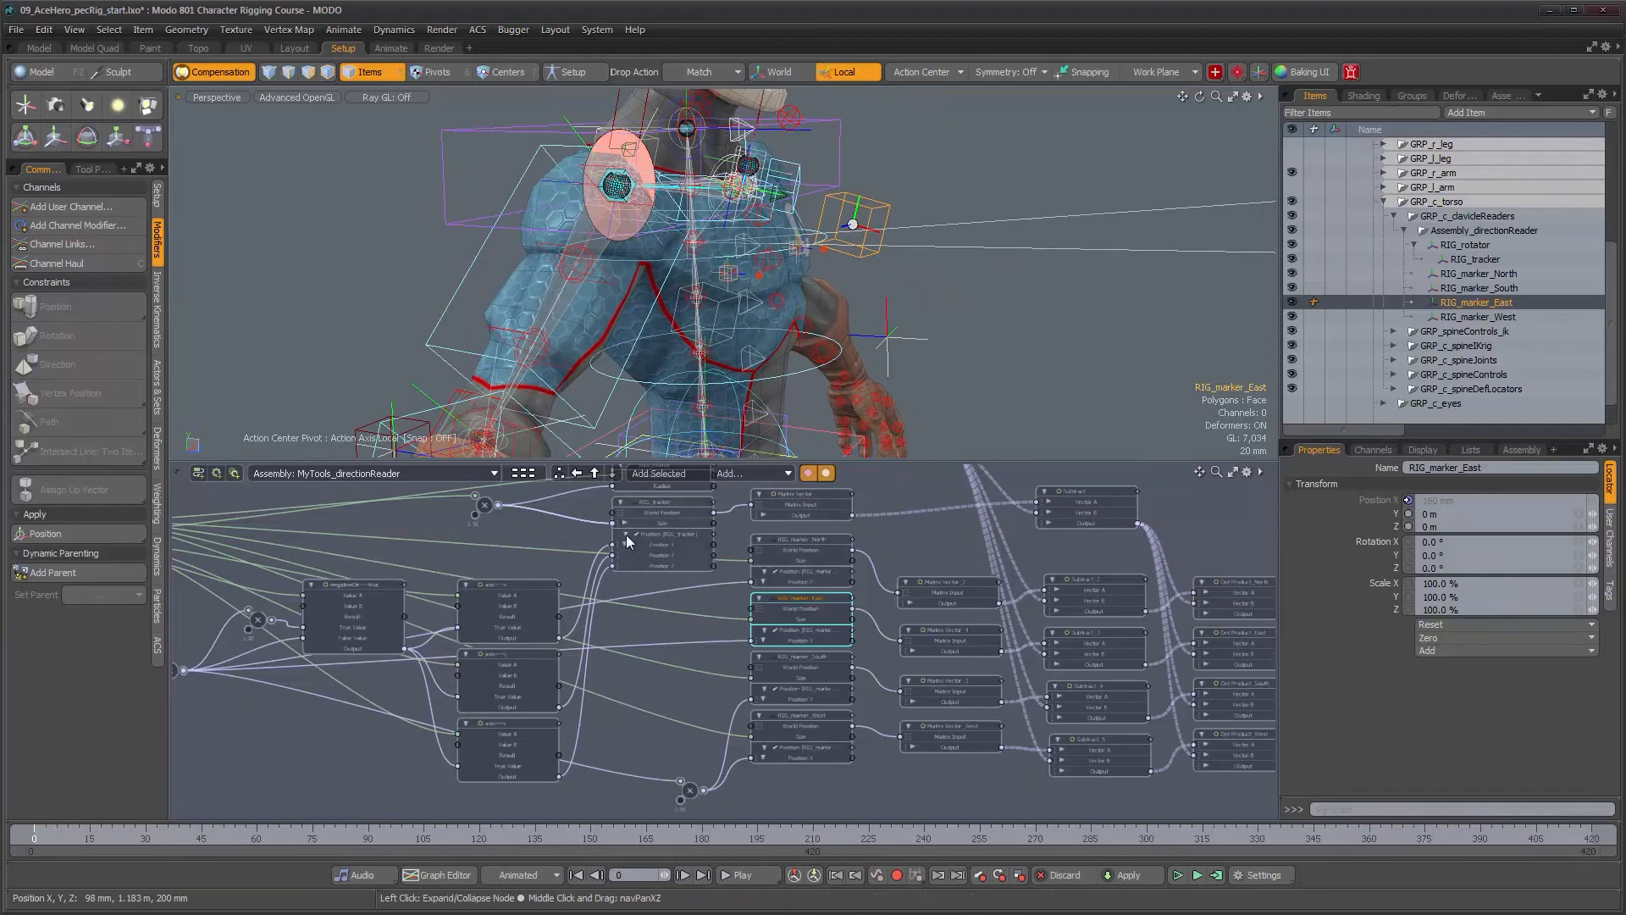
Move the 0.50 multiply node closer to the RIG_tracker node and expand the tracker's Size channels.
{"action": "mouse_move", "coordinate": [642, 559]}
{"action": "right_mouse_down", "text": "alt"}
{"action": "mouse_move", "coordinate": [675, 554]}
{"action": "mouse_move", "coordinate": [656, 554]}
{"action": "right_mouse_up", "text": "alt"}
{"action": "left_click_drag", "start_coordinate": [657, 555], "coordinate": [684, 554], "text": "alt"}
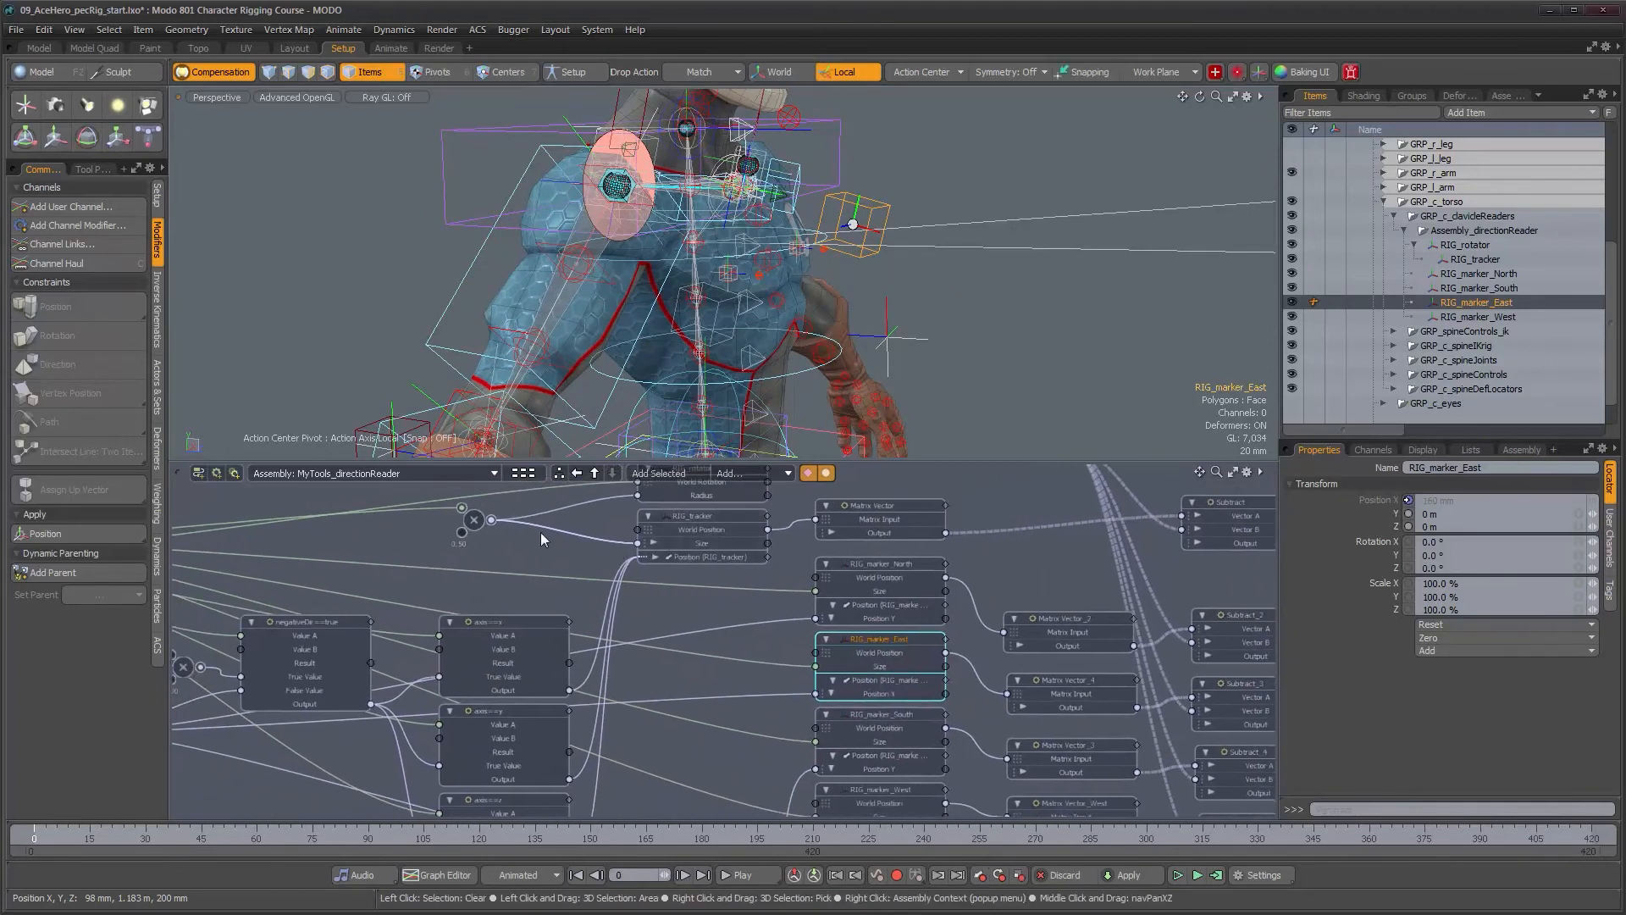
{"action": "left_click_drag", "start_coordinate": [474, 526], "coordinate": [498, 547]}
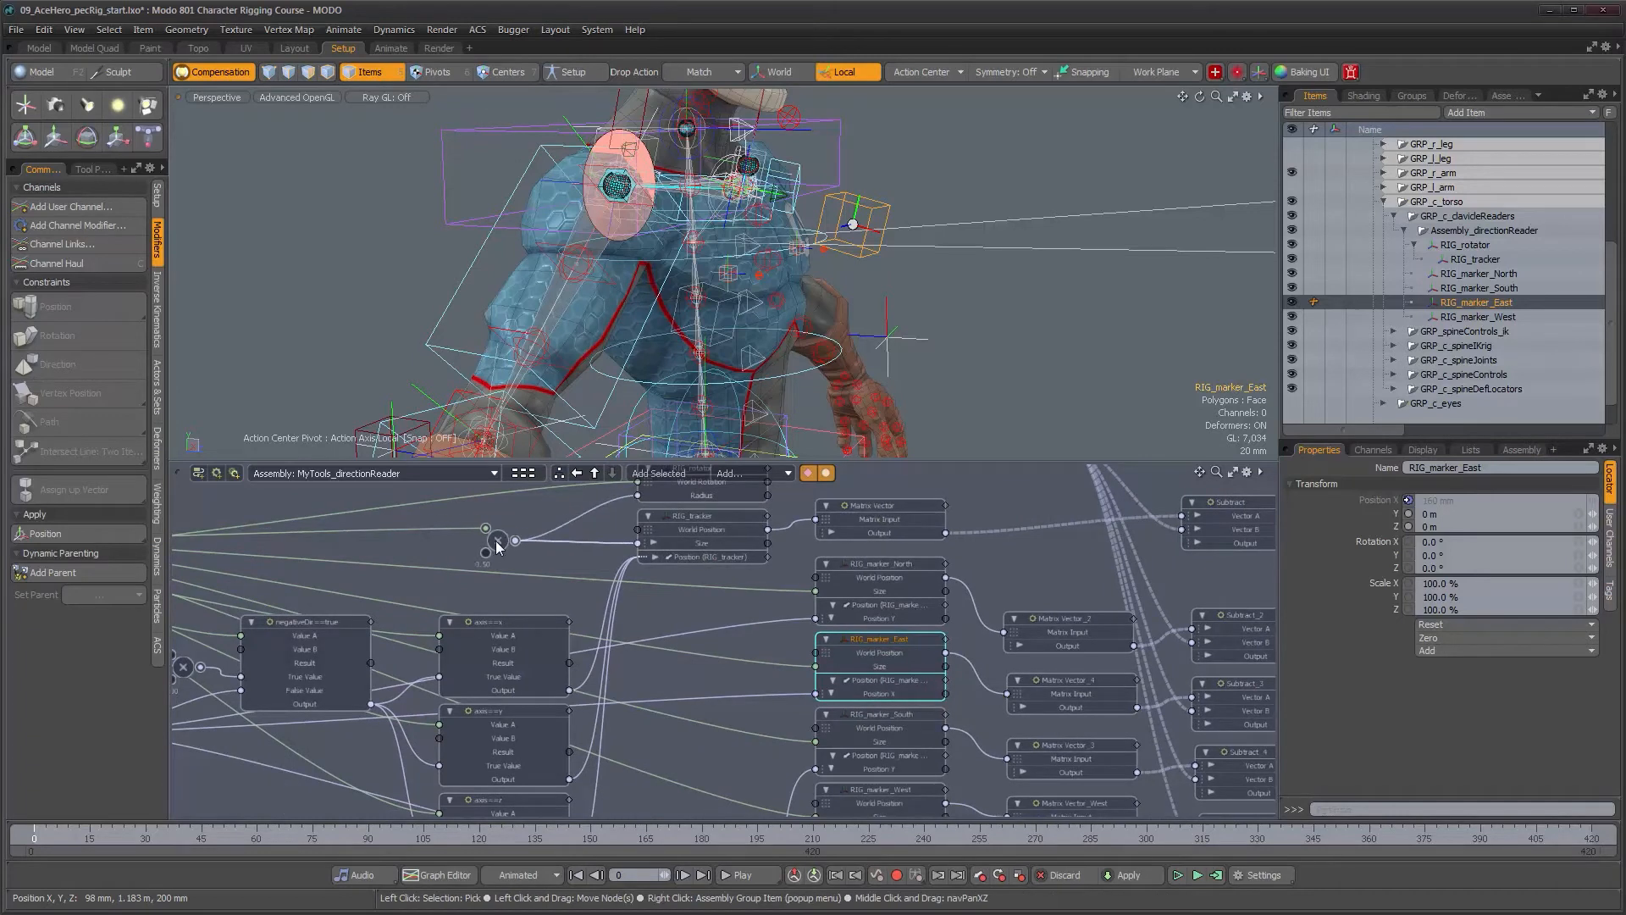
{"action": "right_click_drag", "start_coordinate": [920, 627], "coordinate": [737, 586], "text": "alt"}
{"action": "left_click", "coordinate": [677, 552]}
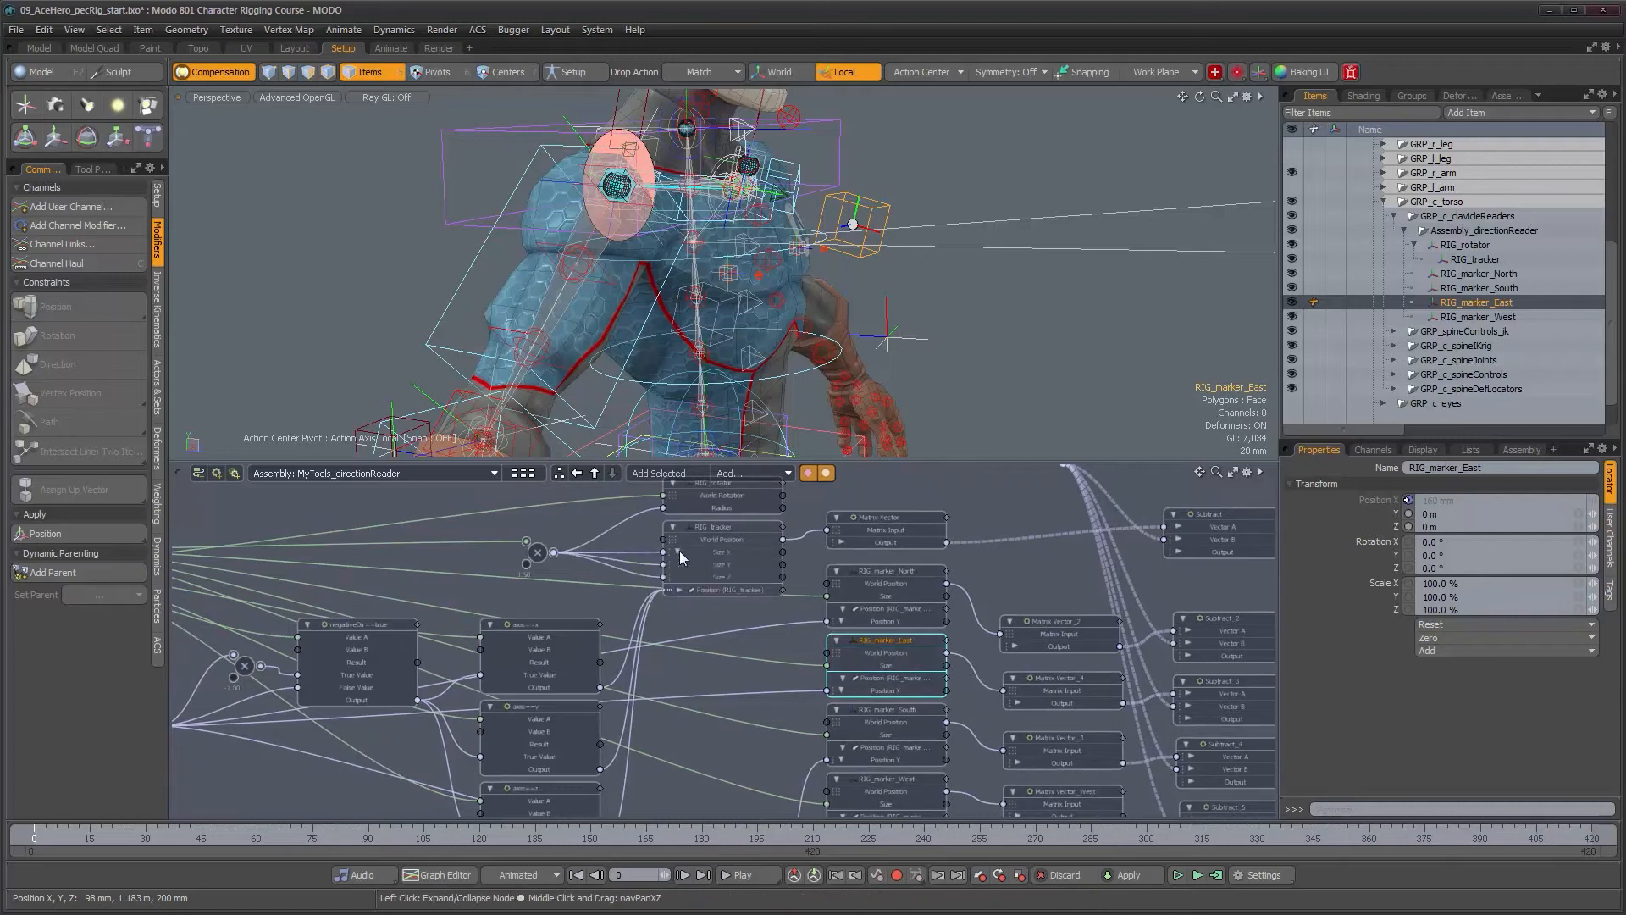
Select the North, South, East and West marker nodes and add their locator shape Size X, Y and Z channels to the schematic.
{"action": "middle_click_drag", "start_coordinate": [788, 661], "coordinate": [774, 572]}
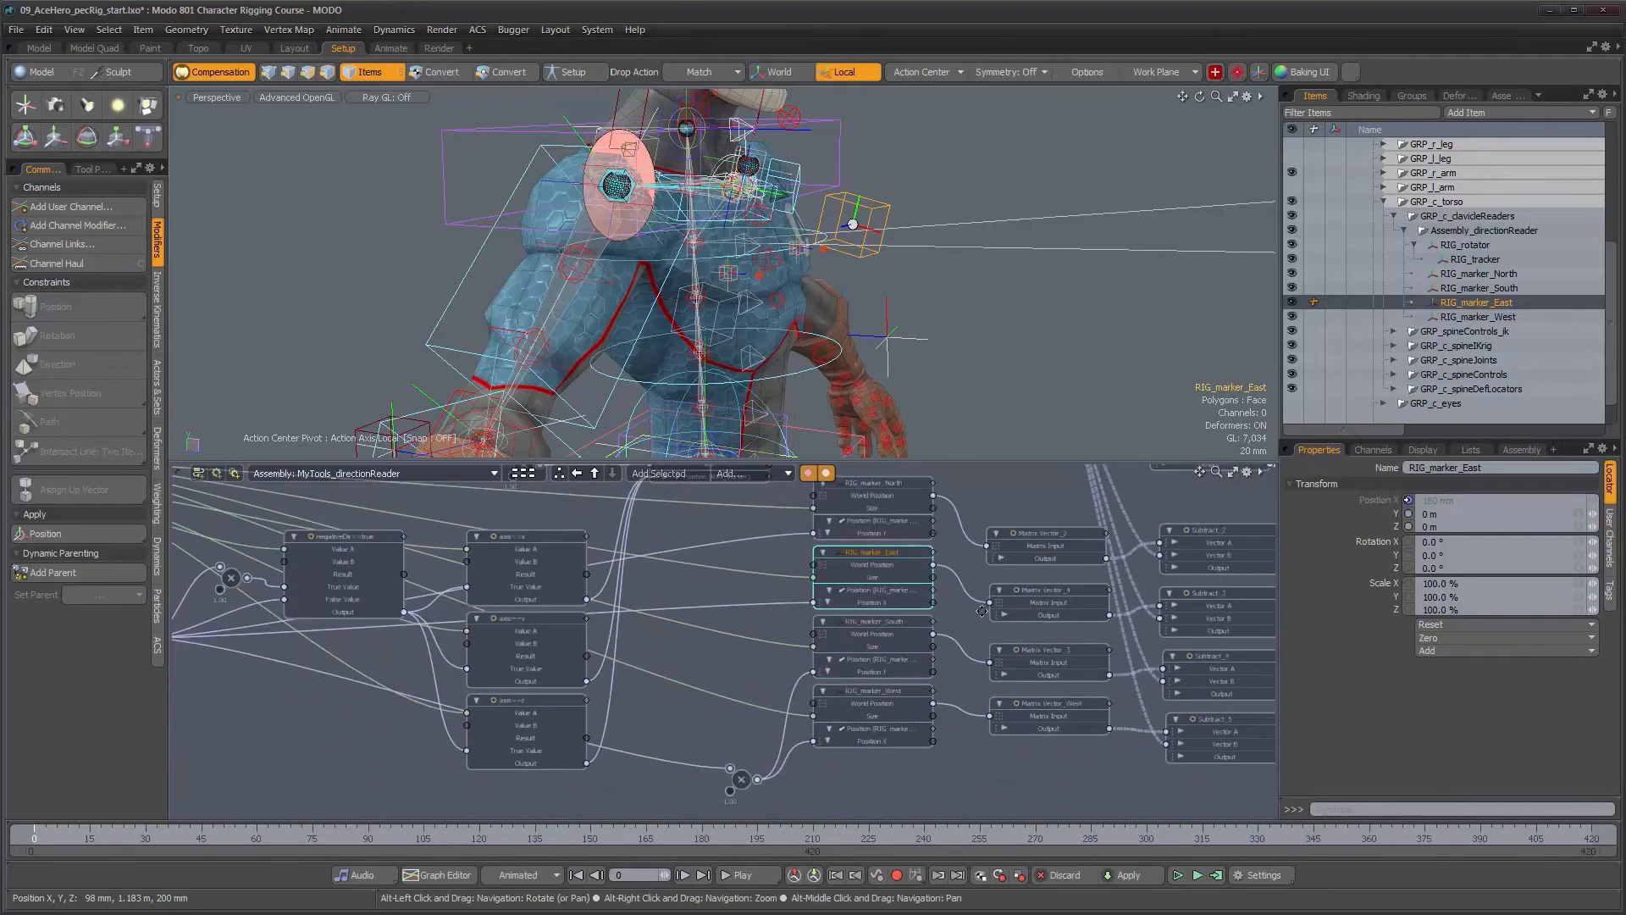
{"action": "left_click_drag", "start_coordinate": [892, 762], "coordinate": [847, 500]}
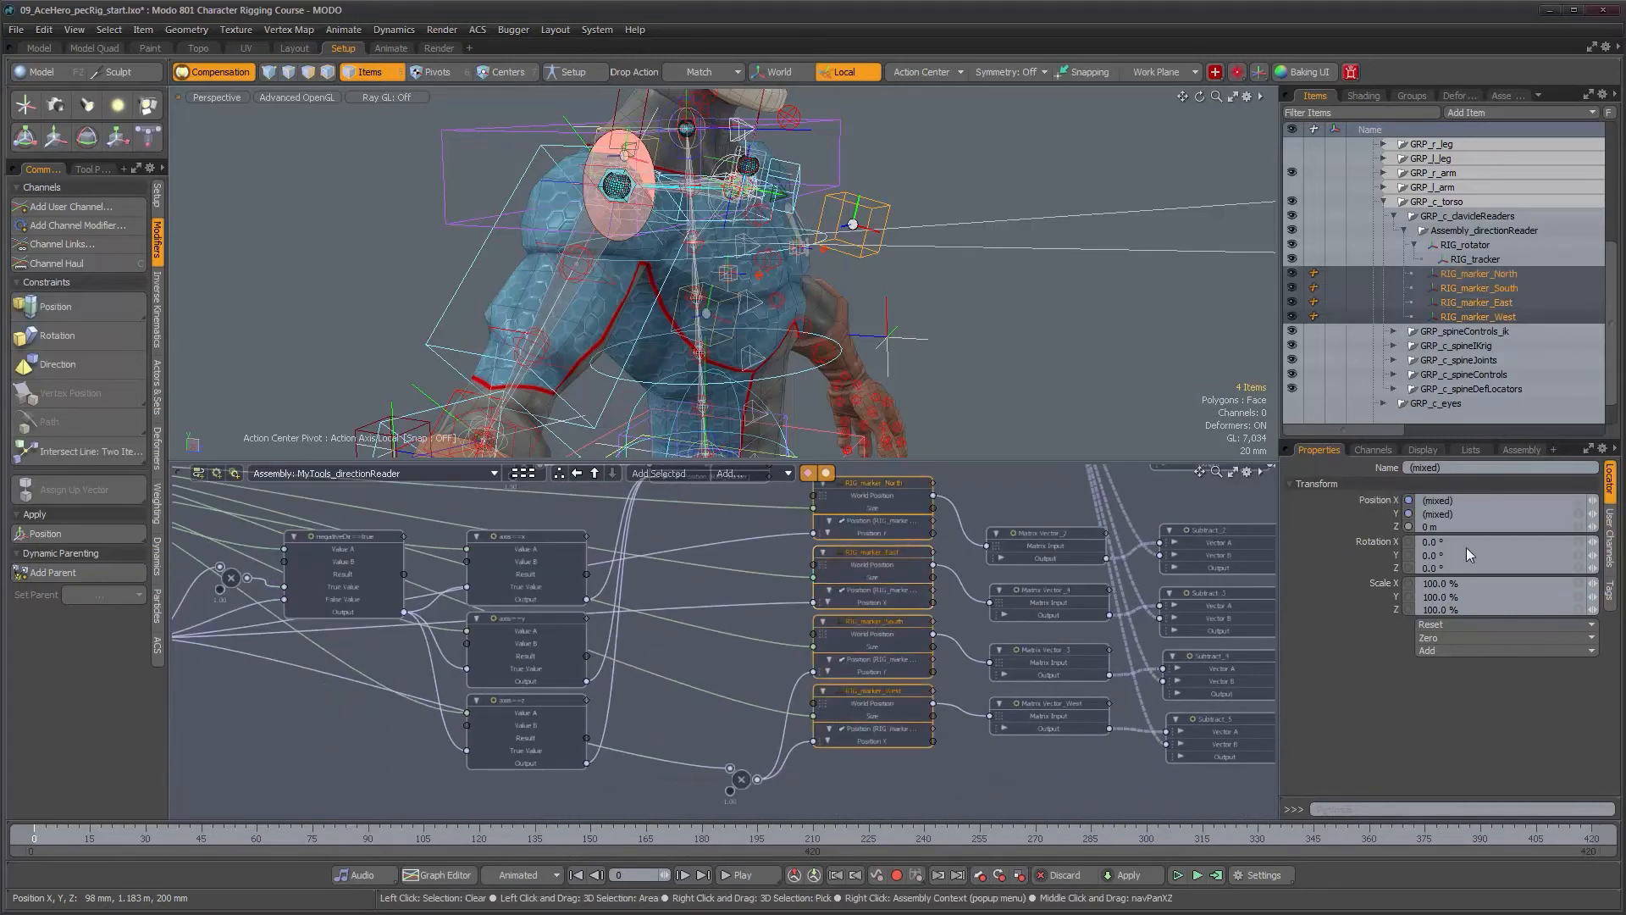
{"action": "left_click", "coordinate": [1426, 451]}
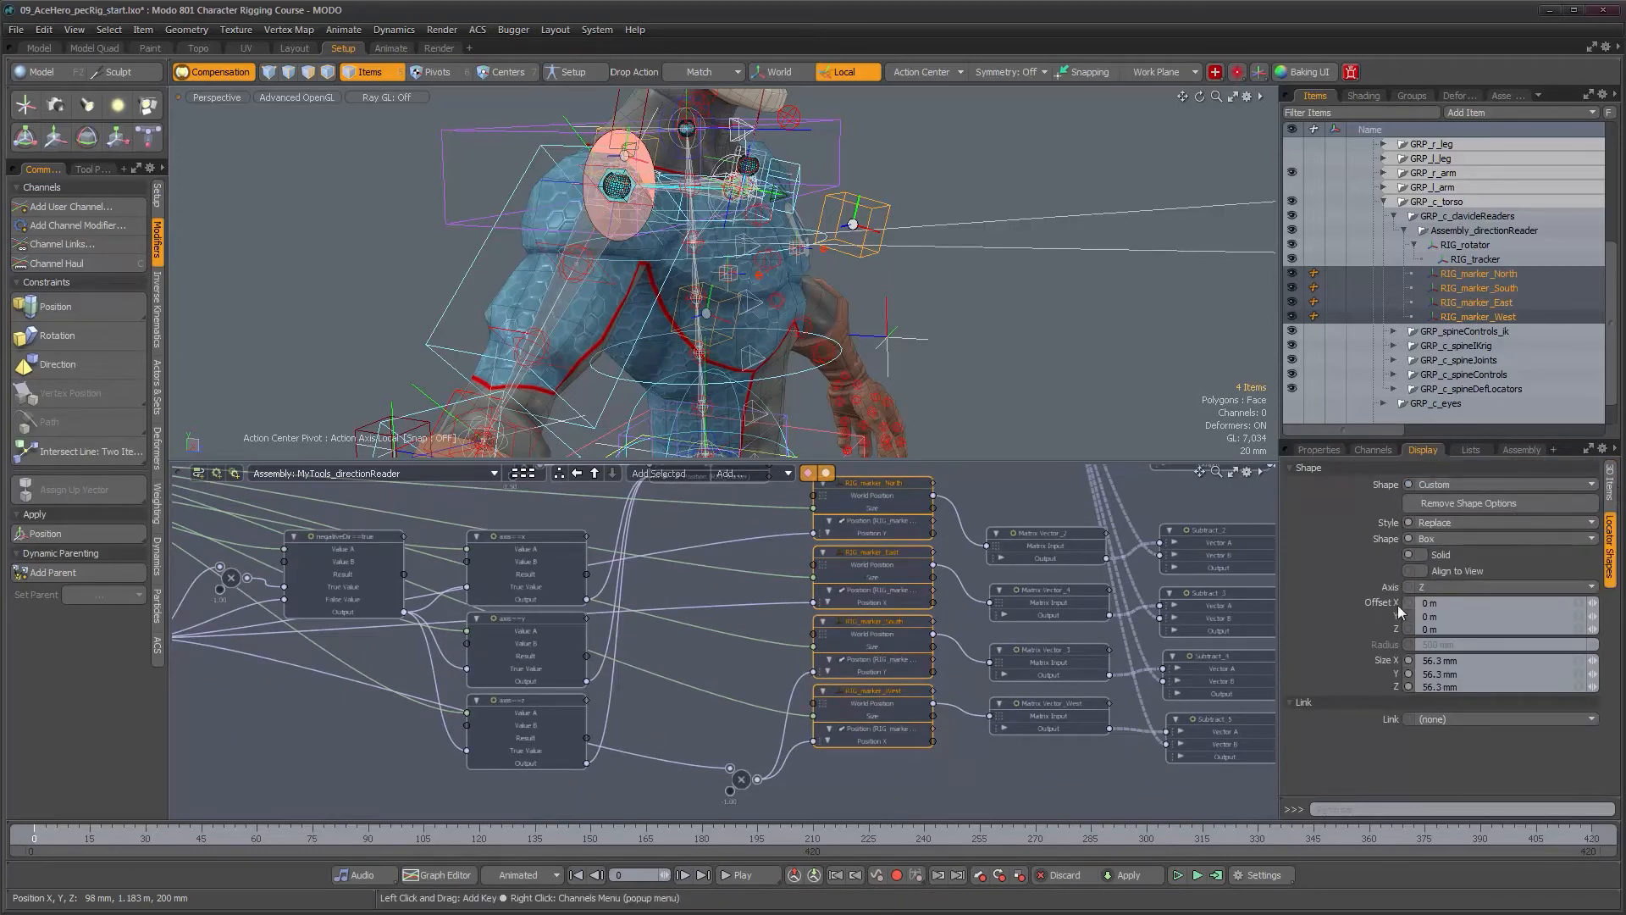
{"action": "left_click", "coordinate": [1380, 659]}
{"action": "left_click", "coordinate": [1383, 674], "text": "ctrl"}
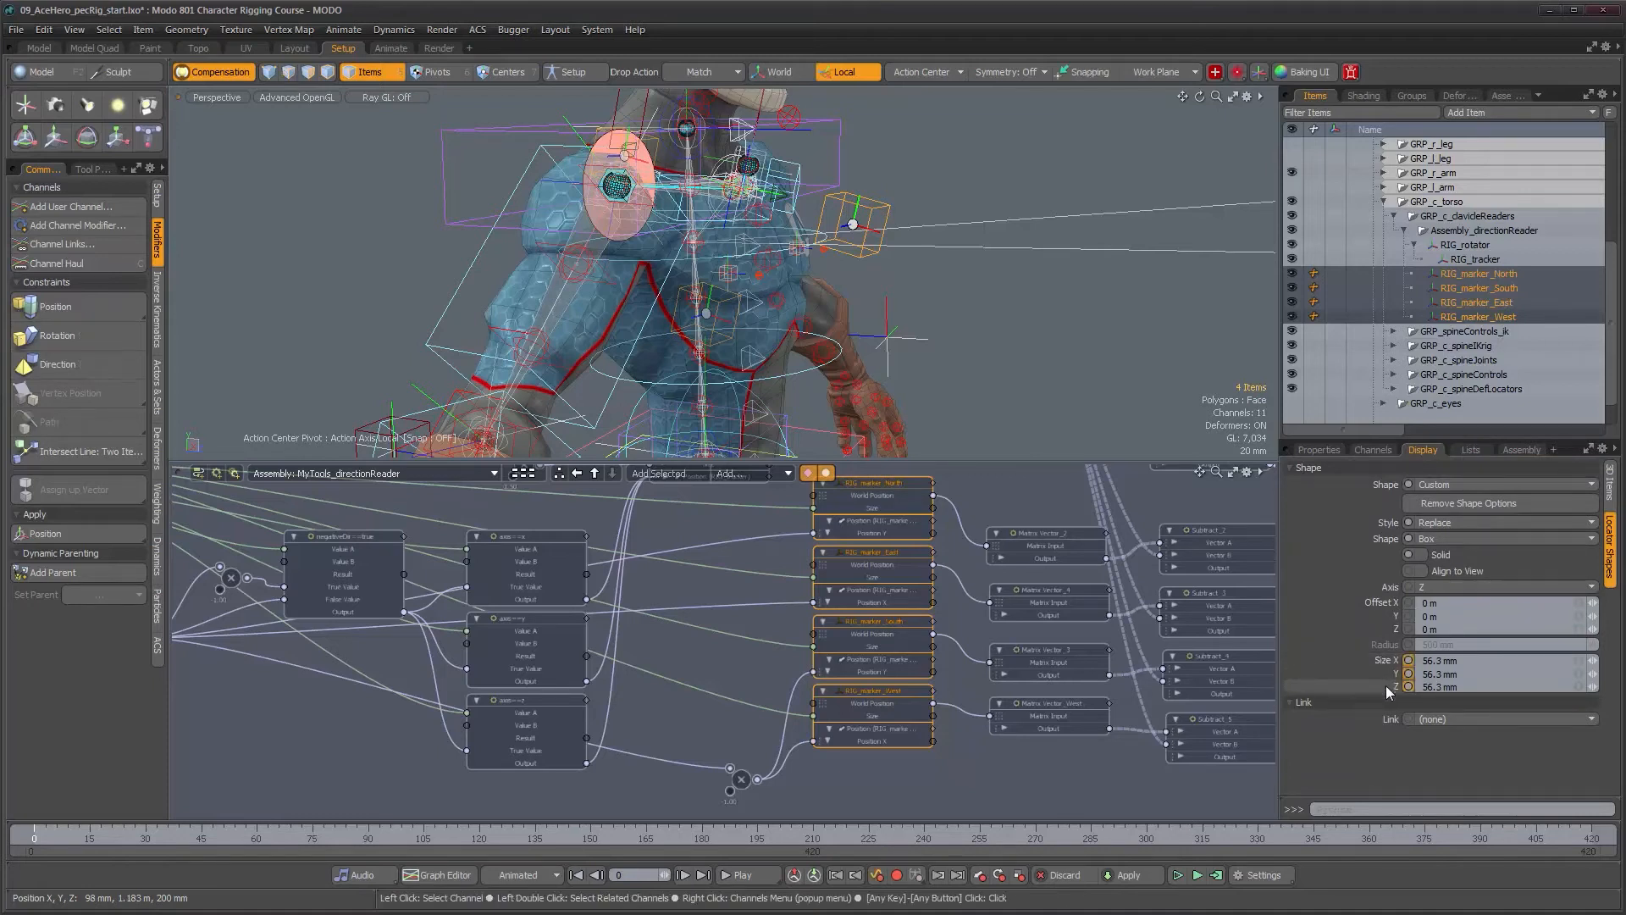
{"action": "right_click", "coordinate": [1386, 684]}
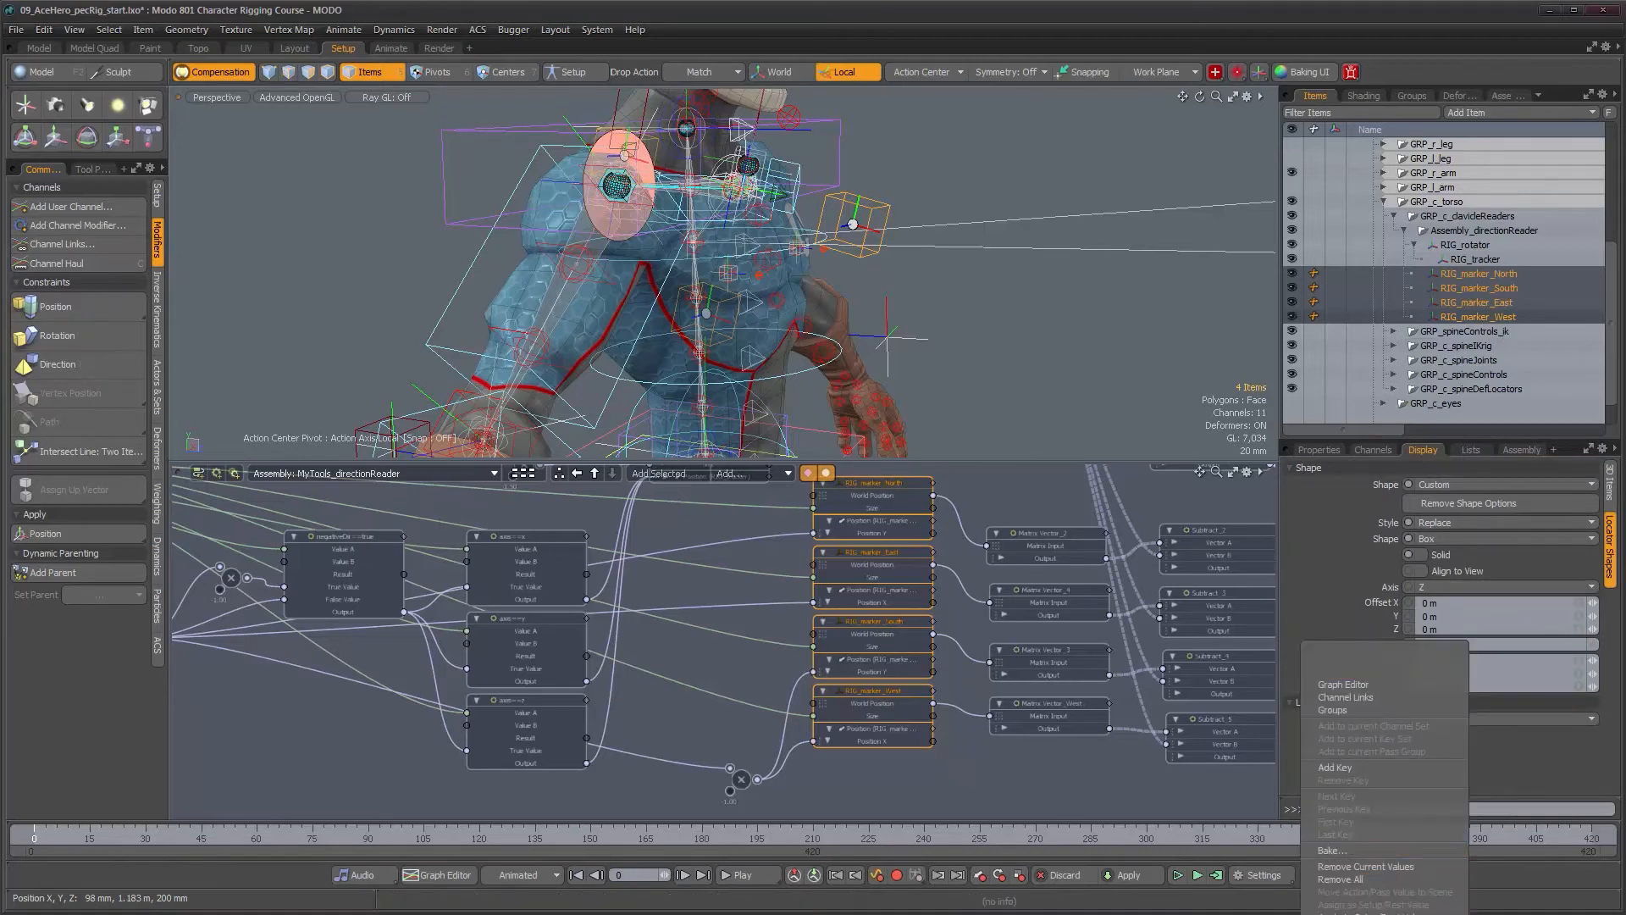
{"action": "left_click", "coordinate": [1372, 910]}
{"action": "mouse_move", "coordinate": [893, 558]}
{"action": "left_mouse_down", "text": "alt"}
{"action": "mouse_move", "coordinate": [912, 596]}
{"action": "mouse_move", "coordinate": [894, 607]}
{"action": "mouse_move", "coordinate": [897, 563]}
{"action": "mouse_move", "coordinate": [888, 649]}
{"action": "left_mouse_up", "text": "alt"}
{"action": "left_click", "coordinate": [894, 519], "text": "ctrl"}
{"action": "left_click", "coordinate": [912, 599], "text": "ctrl"}
{"action": "left_click", "coordinate": [897, 562], "text": "ctrl"}
{"action": "key", "text": "Escape"}
Select the added Size channel groups on all four marker nodes and connect the 0.50 multiply node's output to them.
{"action": "left_click", "coordinate": [891, 640]}
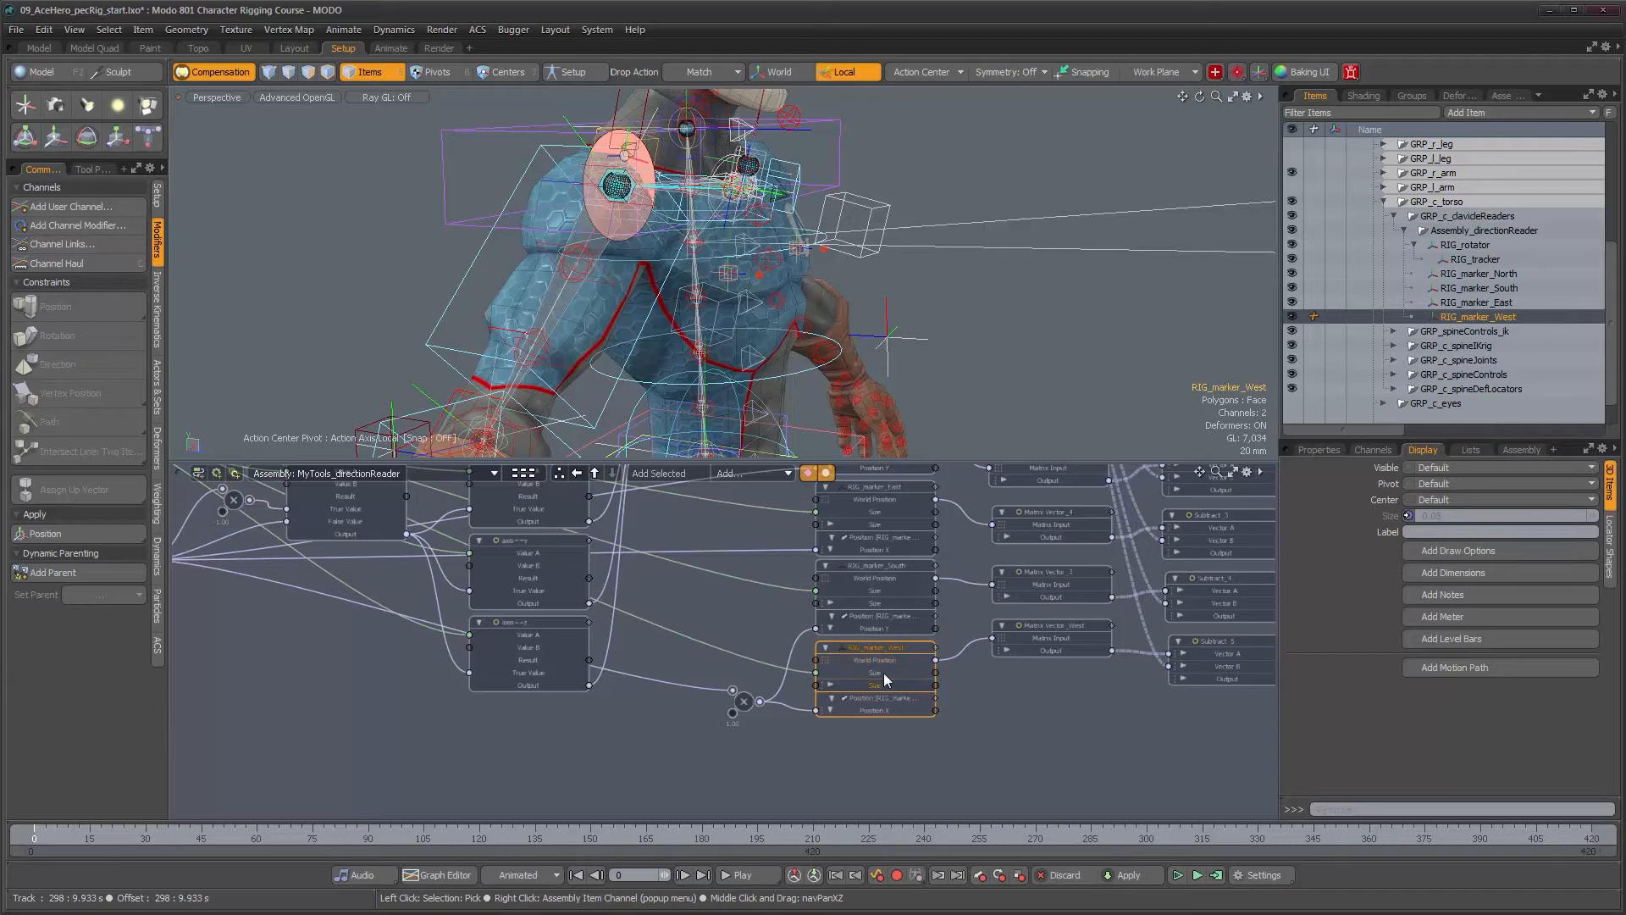
{"action": "left_click", "coordinate": [872, 605], "text": "shift"}
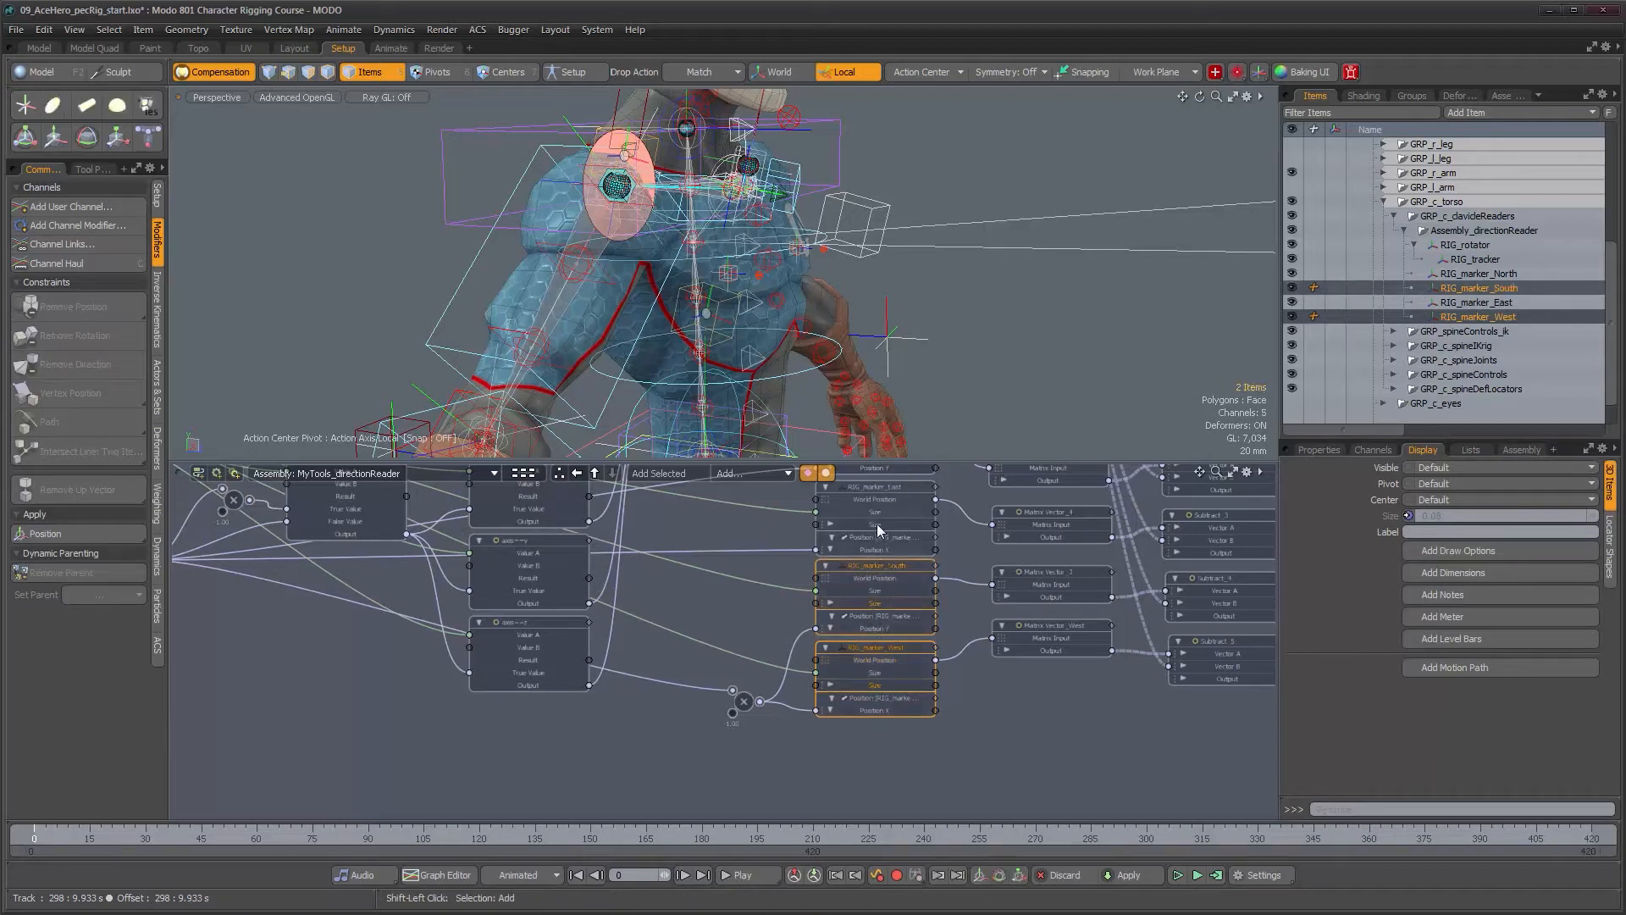
{"action": "left_click", "coordinate": [877, 524], "text": "shift"}
{"action": "left_click_drag", "start_coordinate": [878, 522], "coordinate": [887, 649], "text": "alt"}
{"action": "left_click", "coordinate": [880, 572], "text": "shift"}
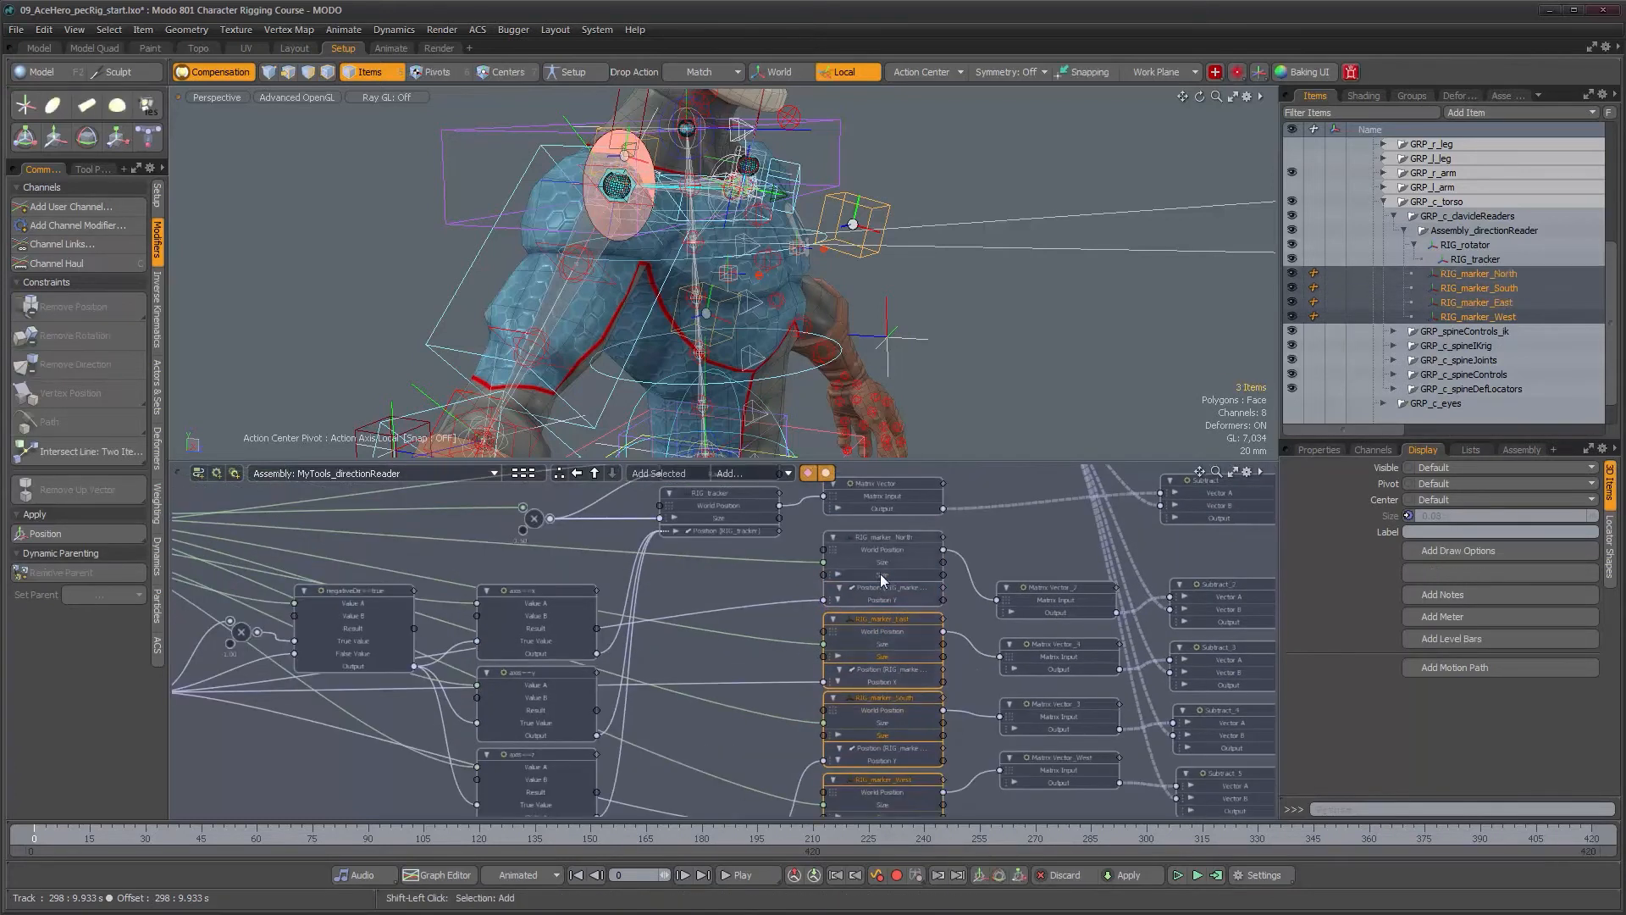
{"action": "mouse_move", "coordinate": [881, 572]}
{"action": "left_mouse_down", "text": "alt"}
{"action": "mouse_move", "coordinate": [952, 608]}
{"action": "mouse_move", "coordinate": [805, 603]}
{"action": "mouse_move", "coordinate": [678, 557]}
{"action": "left_mouse_up", "text": "alt"}
Test the marker boxes' scaling by varying the direction reader assembly's Size, then set it back to 0.08.
{"action": "left_click_drag", "start_coordinate": [905, 279], "coordinate": [899, 297], "text": "alt"}
{"action": "right_click_drag", "start_coordinate": [943, 600], "coordinate": [918, 616], "text": "alt"}
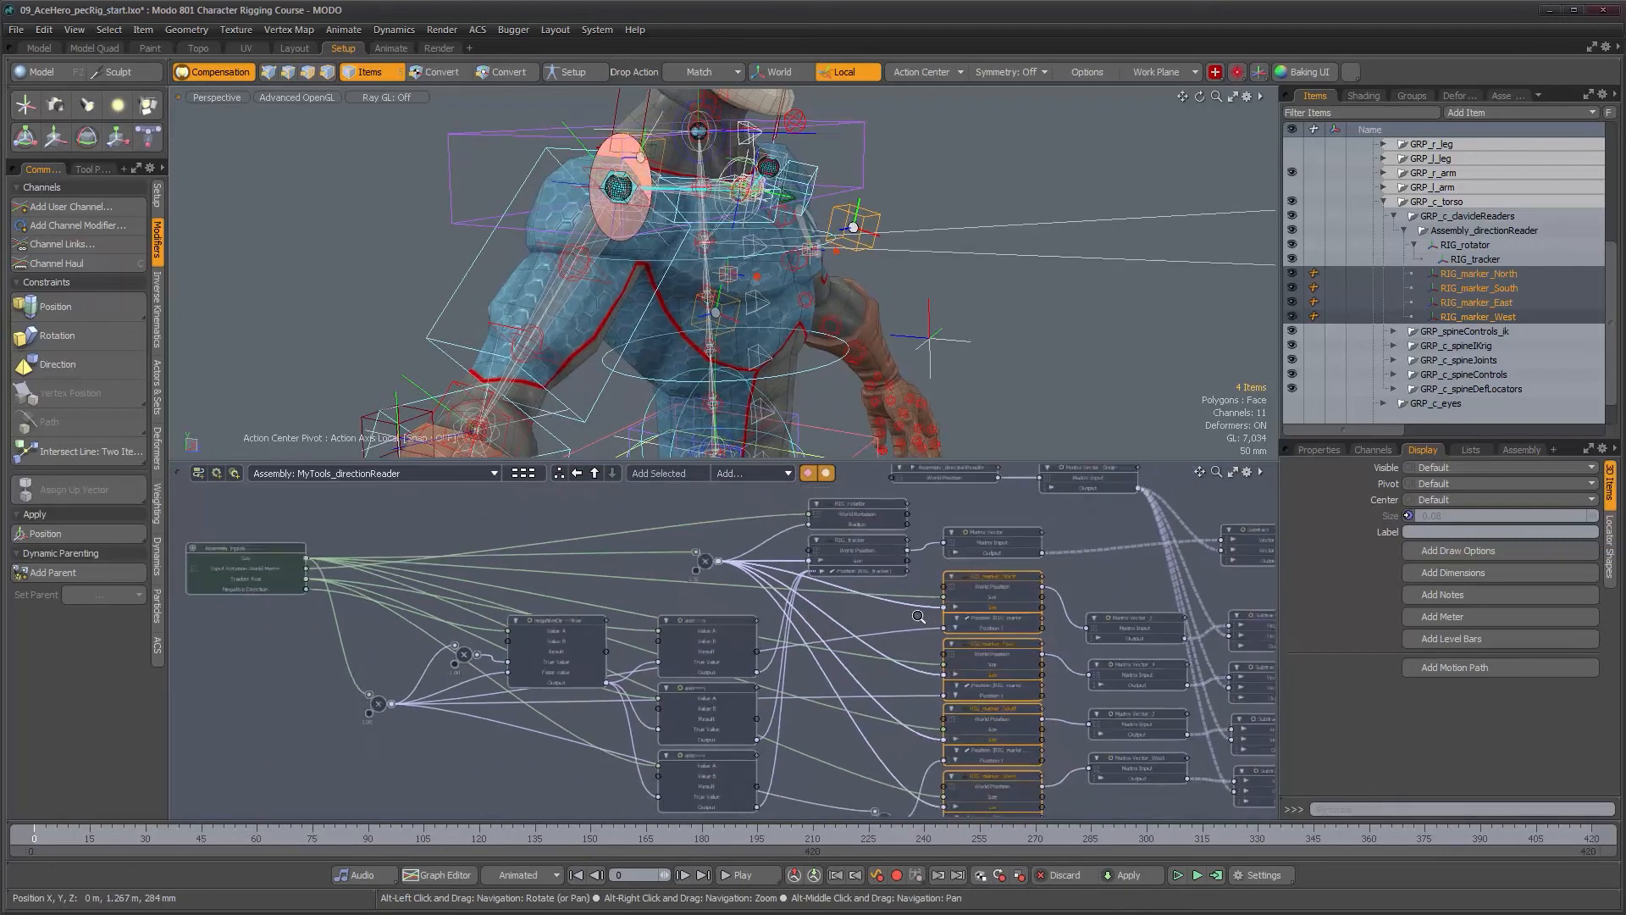
{"action": "middle_click_drag", "start_coordinate": [918, 617], "coordinate": [844, 599], "text": "alt"}
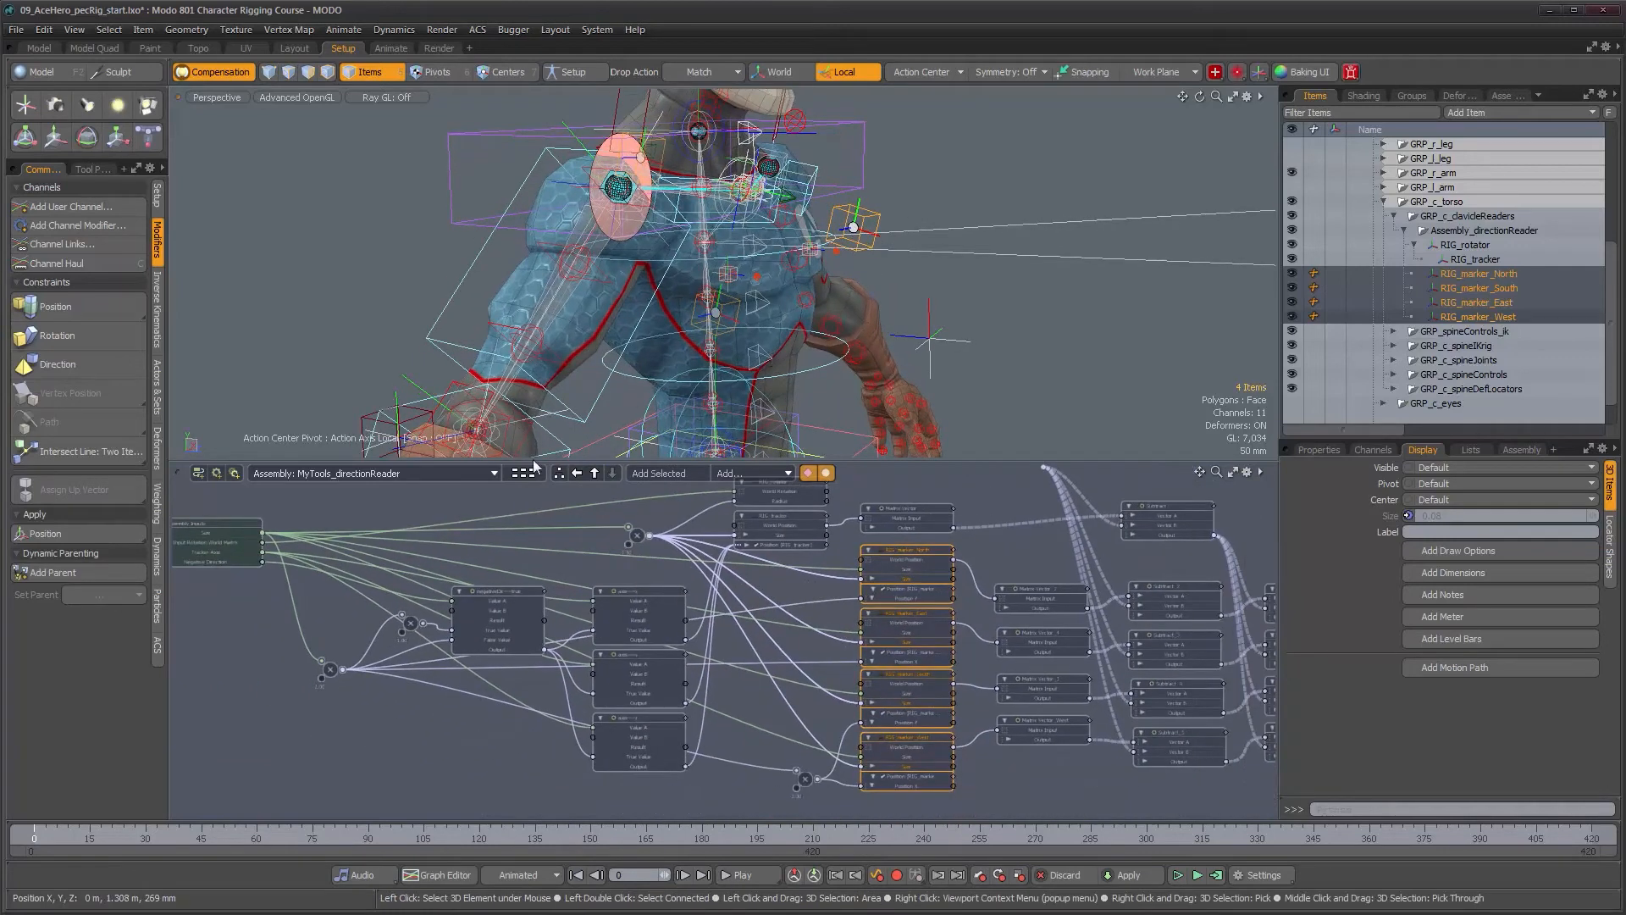
{"action": "left_click", "coordinate": [239, 526]}
{"action": "left_click", "coordinate": [239, 526]}
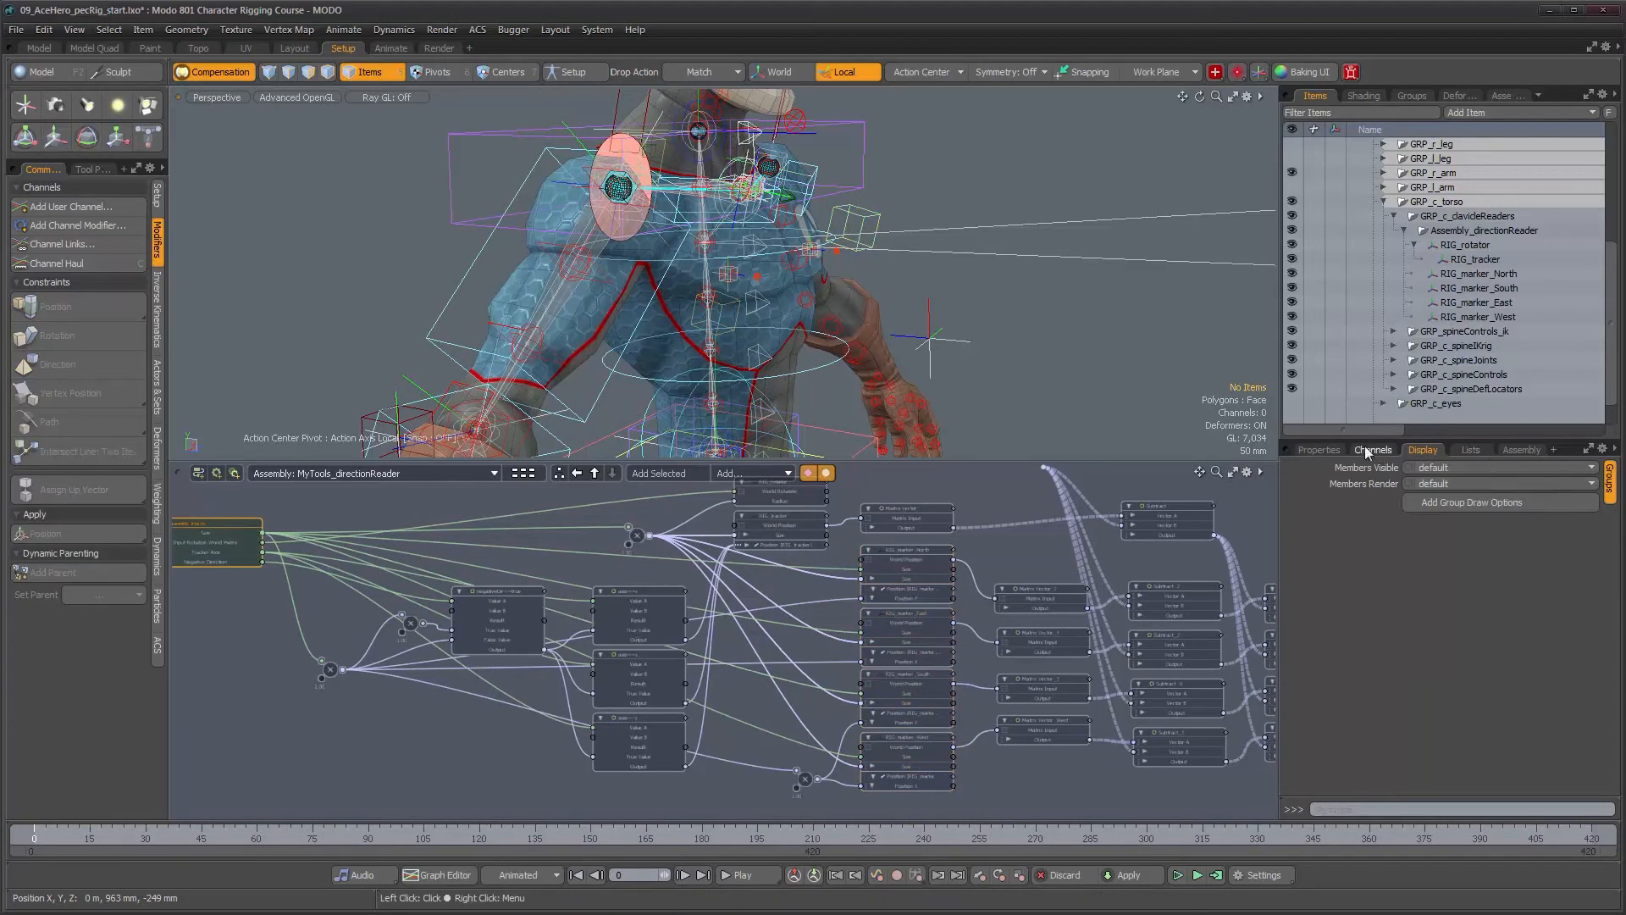
{"action": "left_click", "coordinate": [1336, 452]}
{"action": "left_click", "coordinate": [1609, 529]}
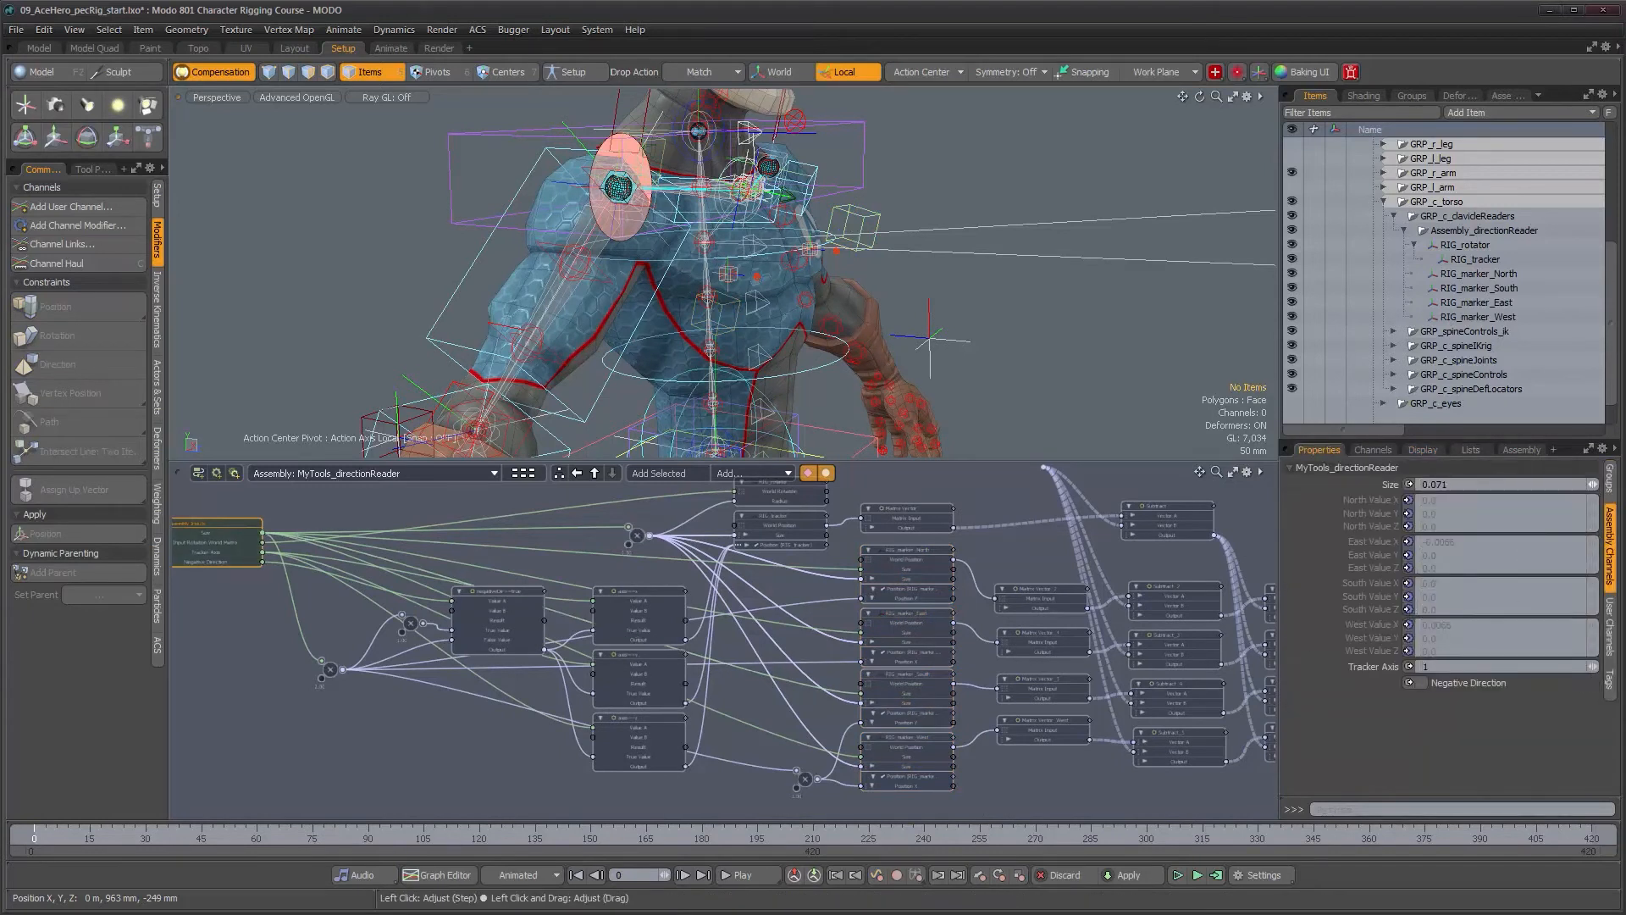
{"action": "mouse_move", "coordinate": [1592, 484]}
{"action": "left_mouse_down"}
{"action": "mouse_move", "coordinate": [1575, 484]}
{"action": "mouse_move", "coordinate": [1590, 484]}
{"action": "left_mouse_up"}
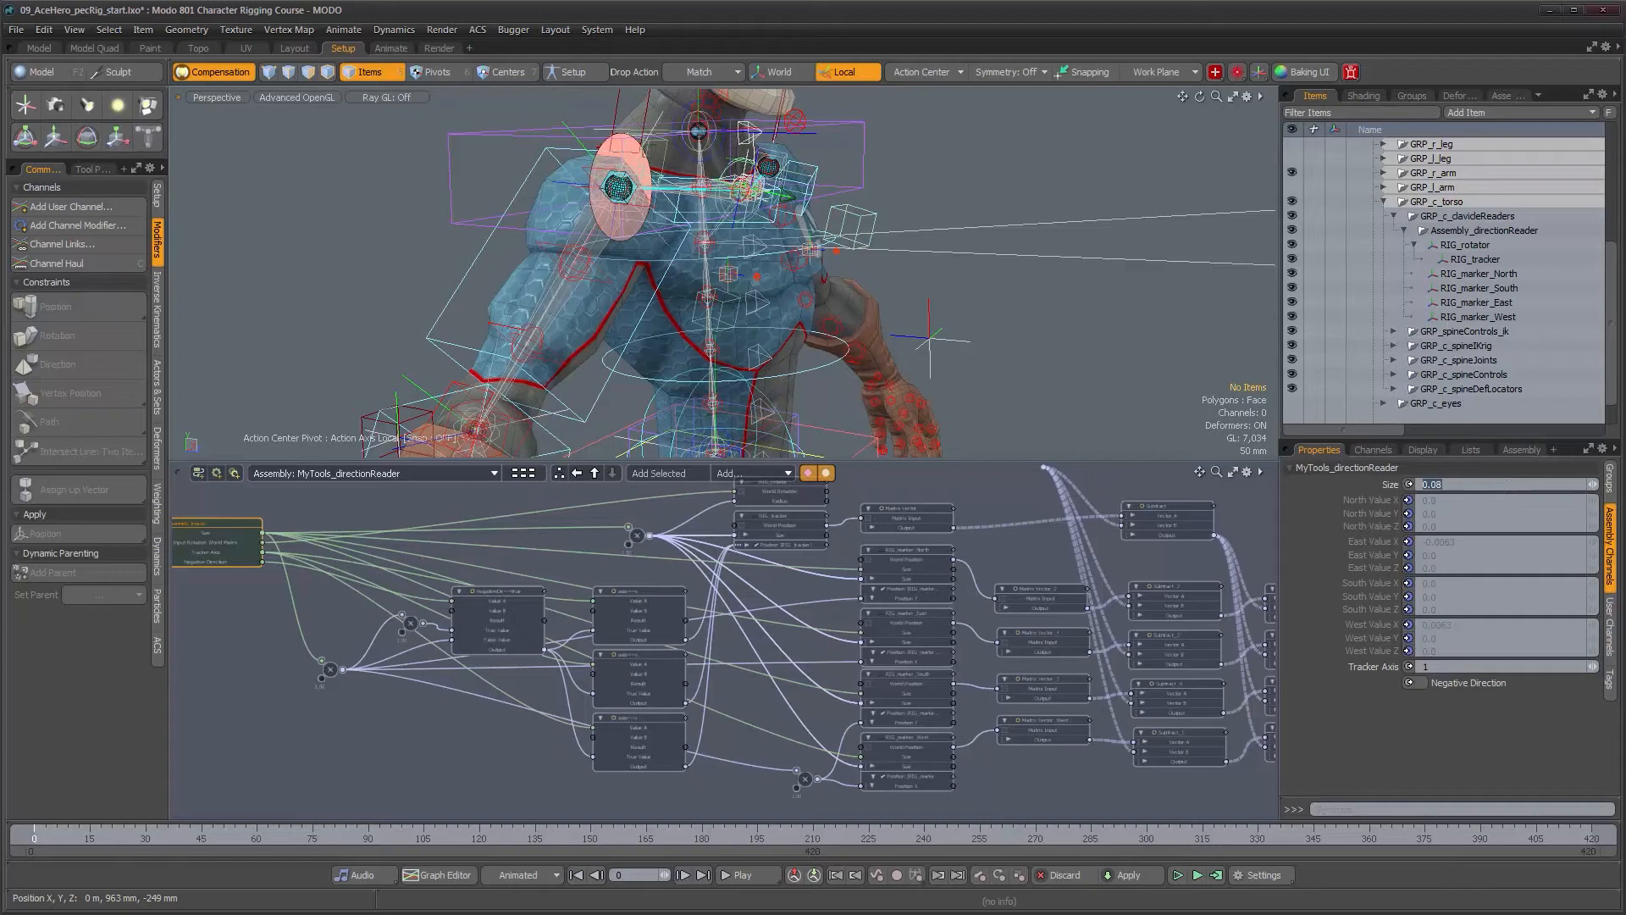
{"action": "right_click_drag", "start_coordinate": [771, 305], "coordinate": [750, 277], "text": "alt"}
{"action": "left_click_drag", "start_coordinate": [749, 277], "coordinate": [719, 280], "text": "alt"}
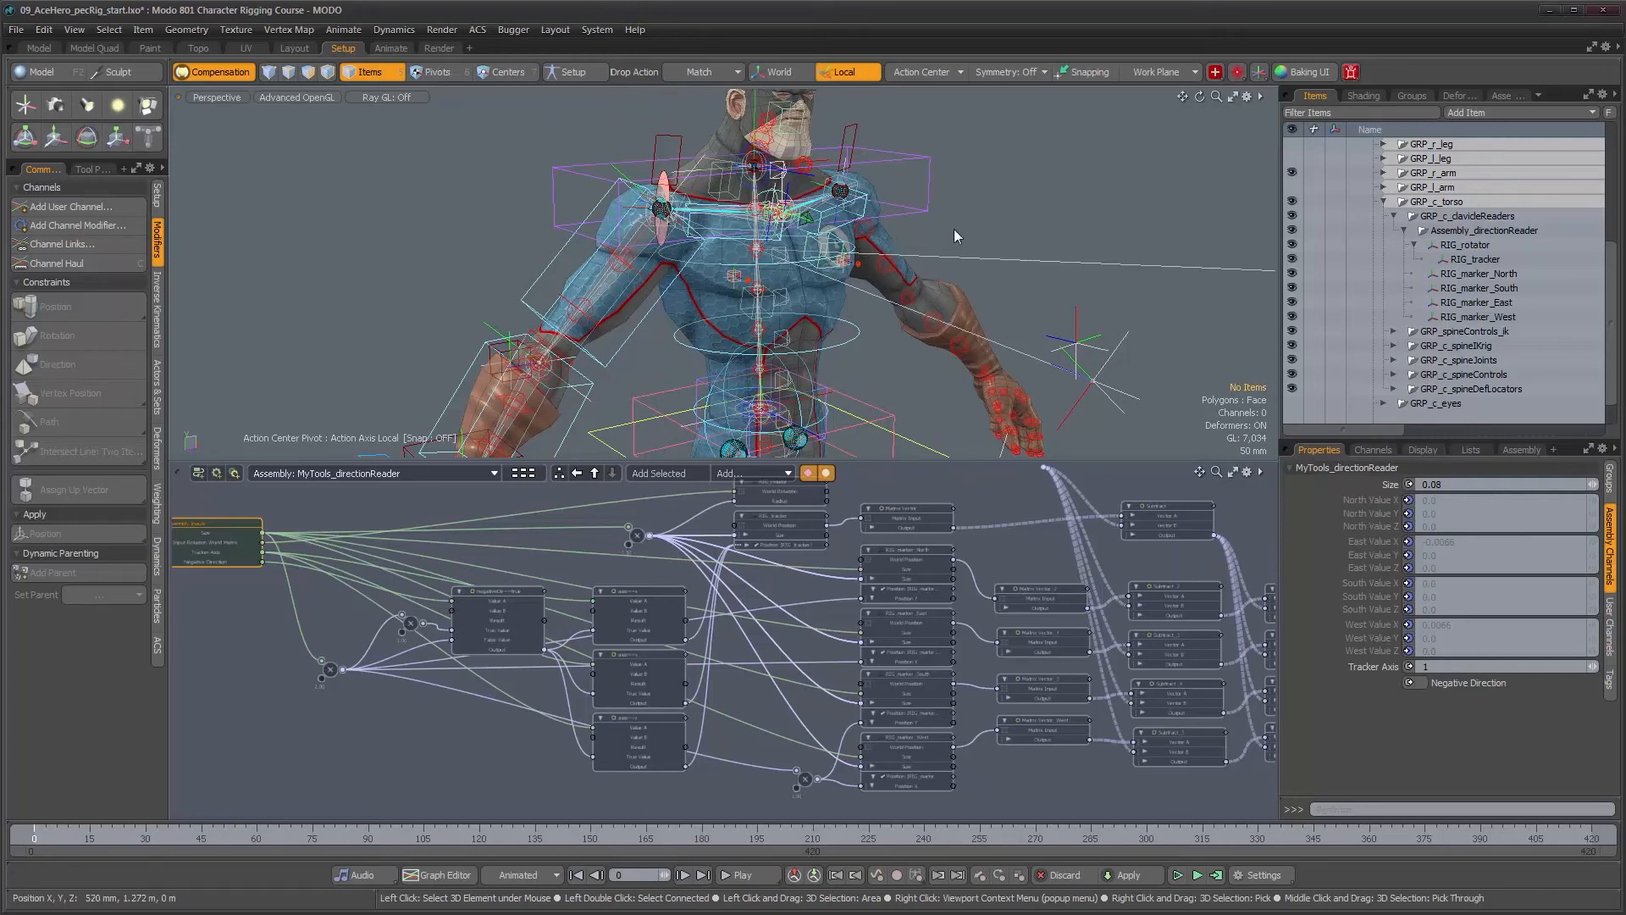
{"action": "left_click_drag", "start_coordinate": [944, 276], "coordinate": [870, 243], "text": "alt"}
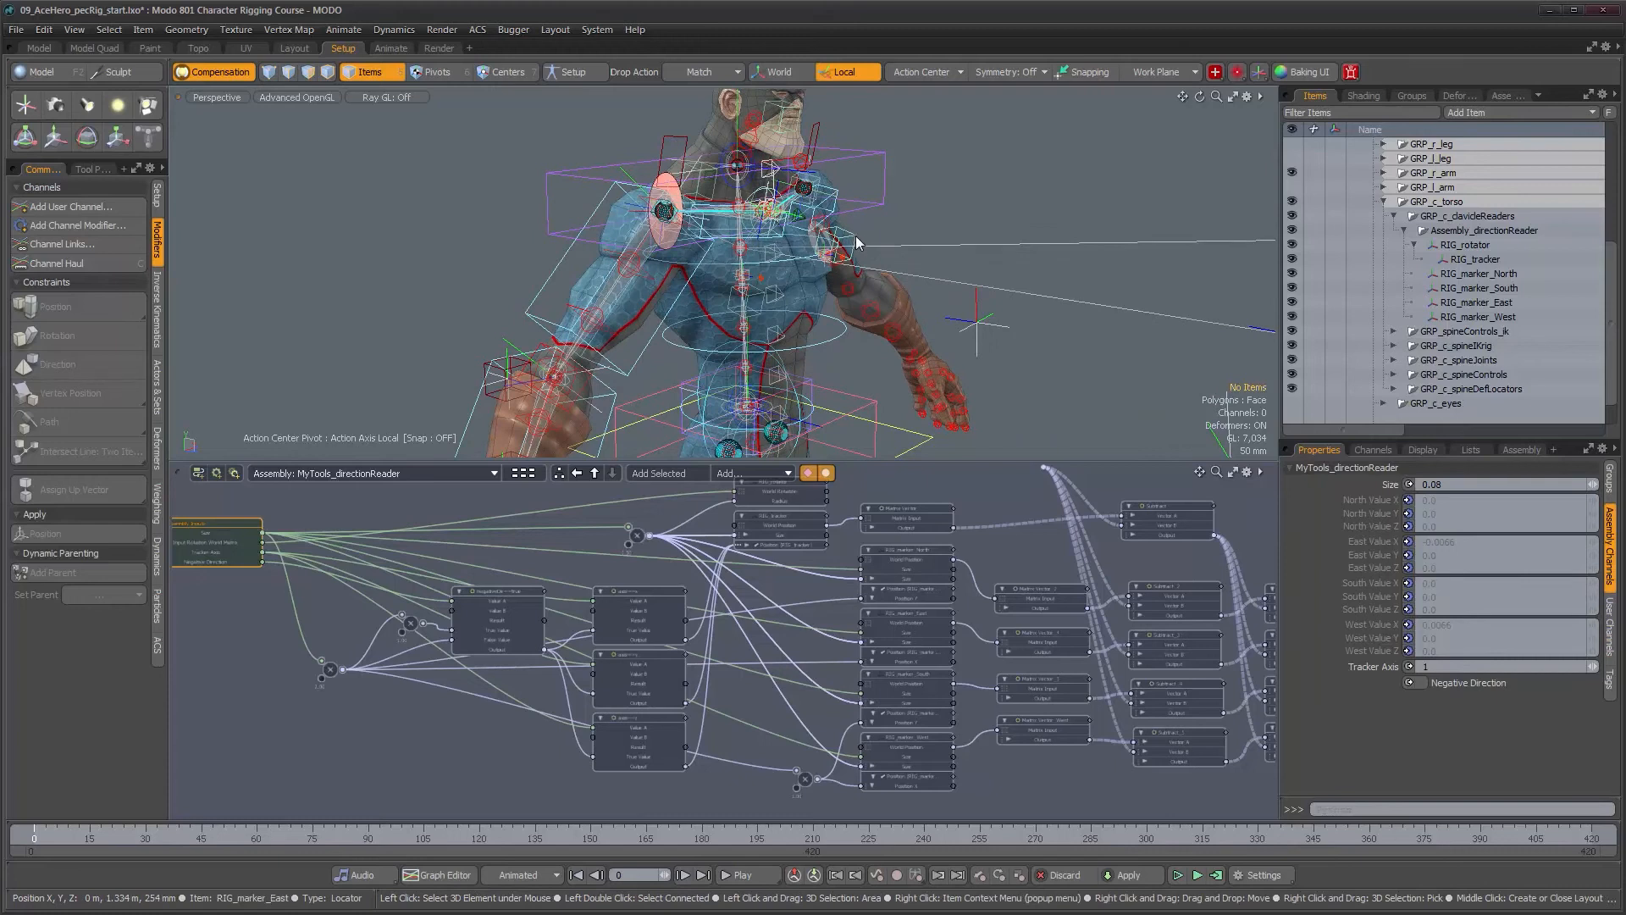
Add draw options to the North, South, East and West marker locators and set their wireframe display to User.
{"action": "left_click", "coordinate": [873, 255]}
{"action": "left_click_drag", "start_coordinate": [873, 255], "coordinate": [905, 254], "text": "alt"}
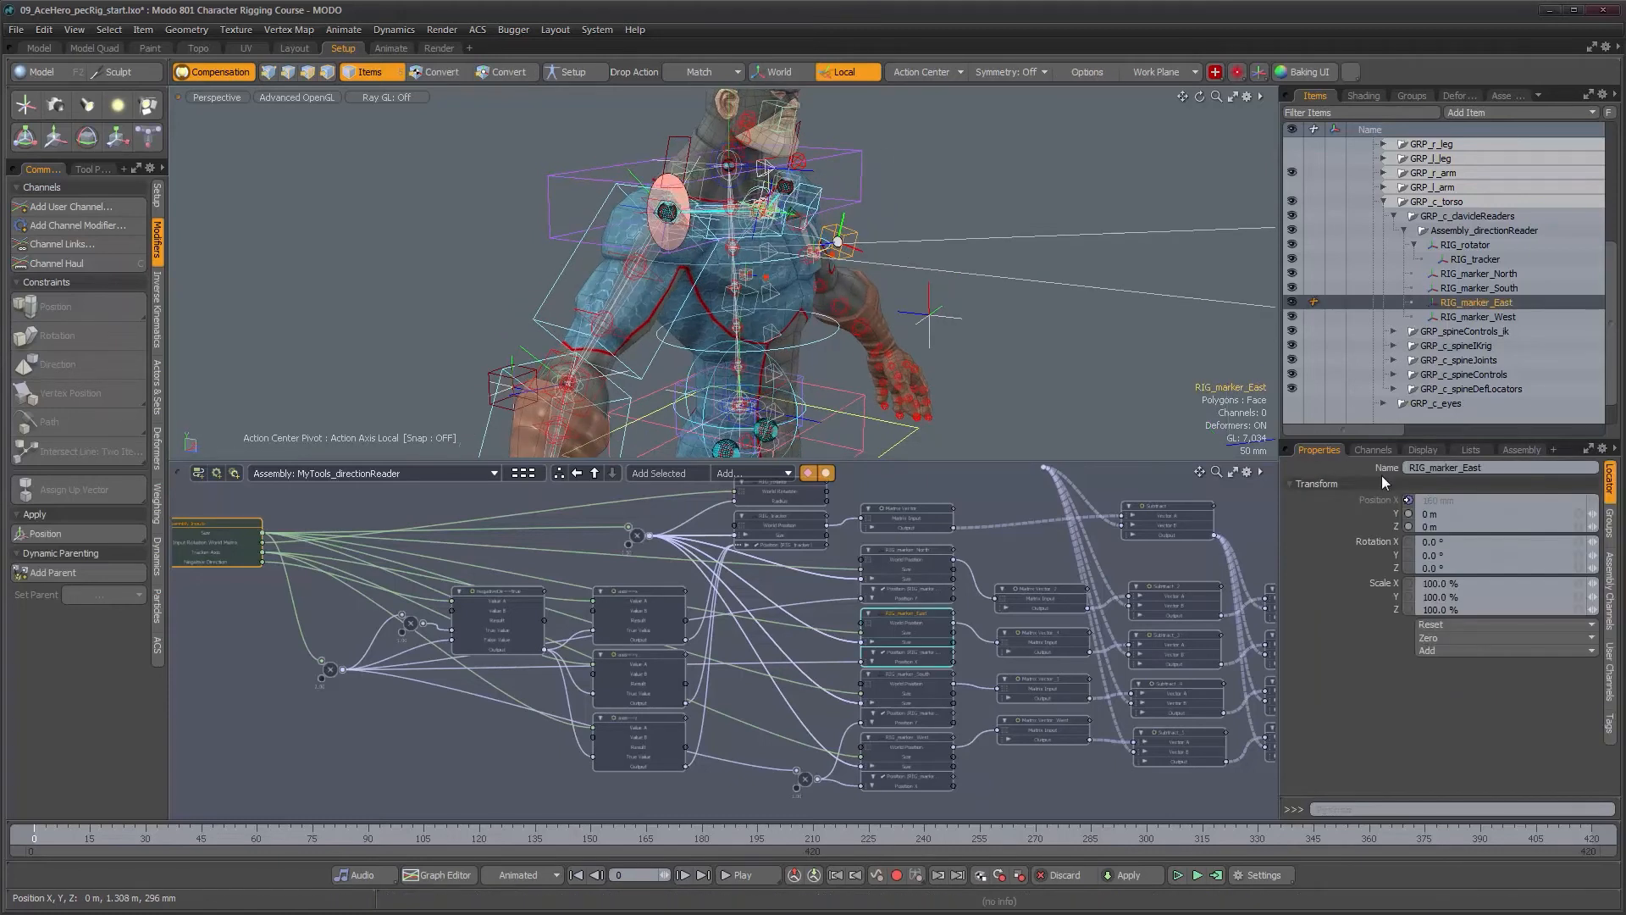
{"action": "left_click_drag", "start_coordinate": [905, 333], "coordinate": [934, 330], "text": "alt"}
{"action": "left_click", "coordinate": [940, 334]}
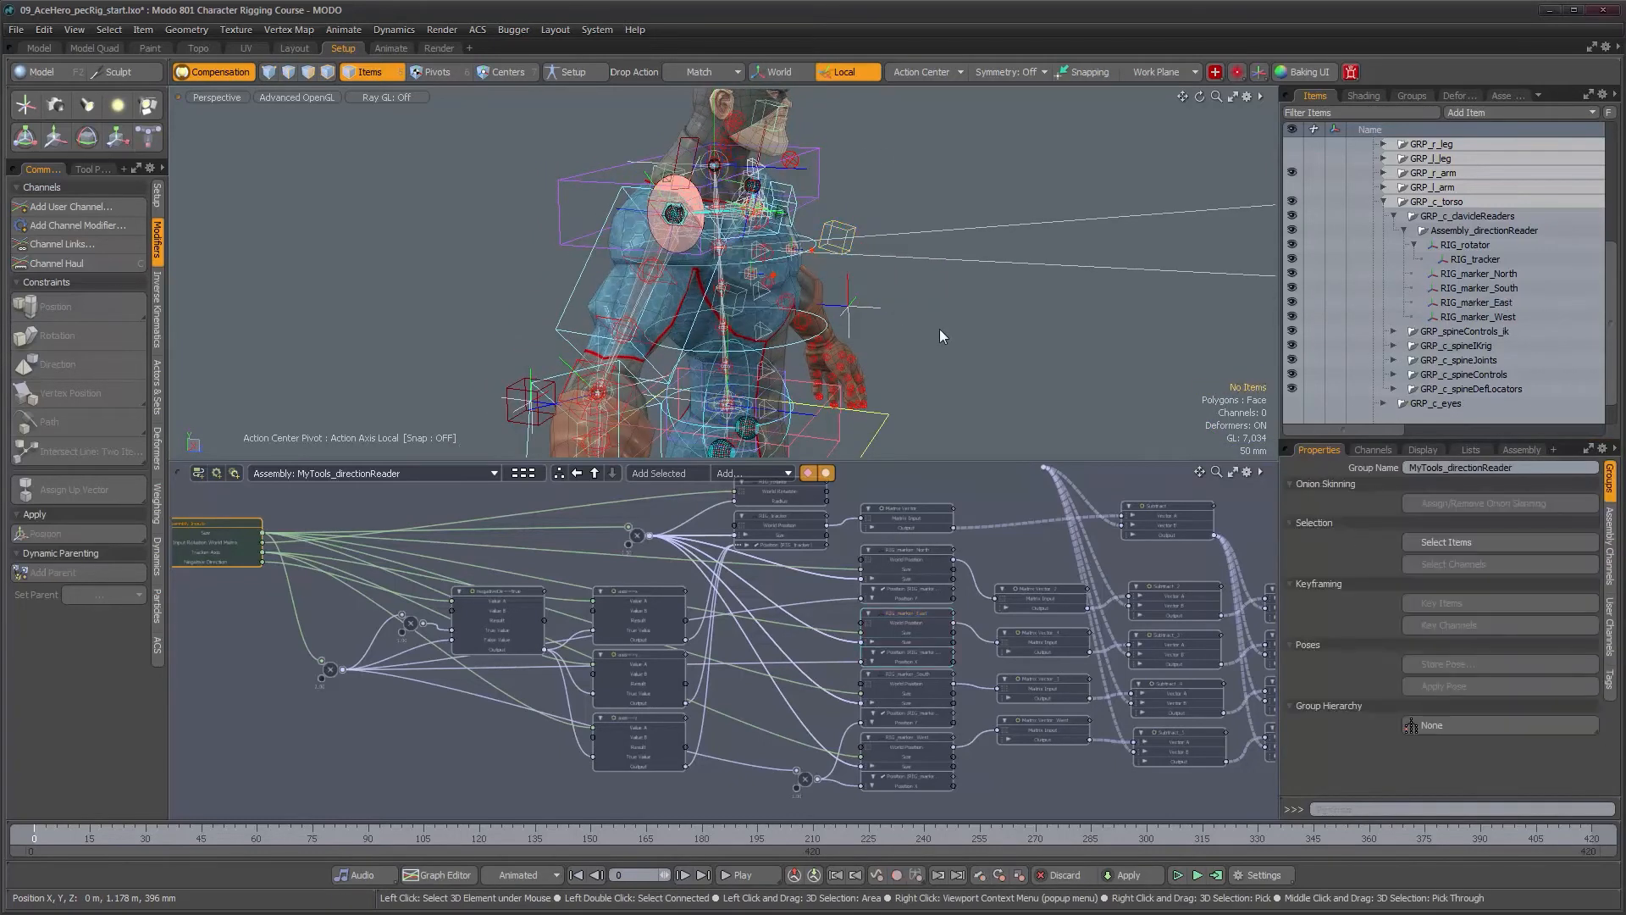
{"action": "left_click", "coordinate": [1428, 447]}
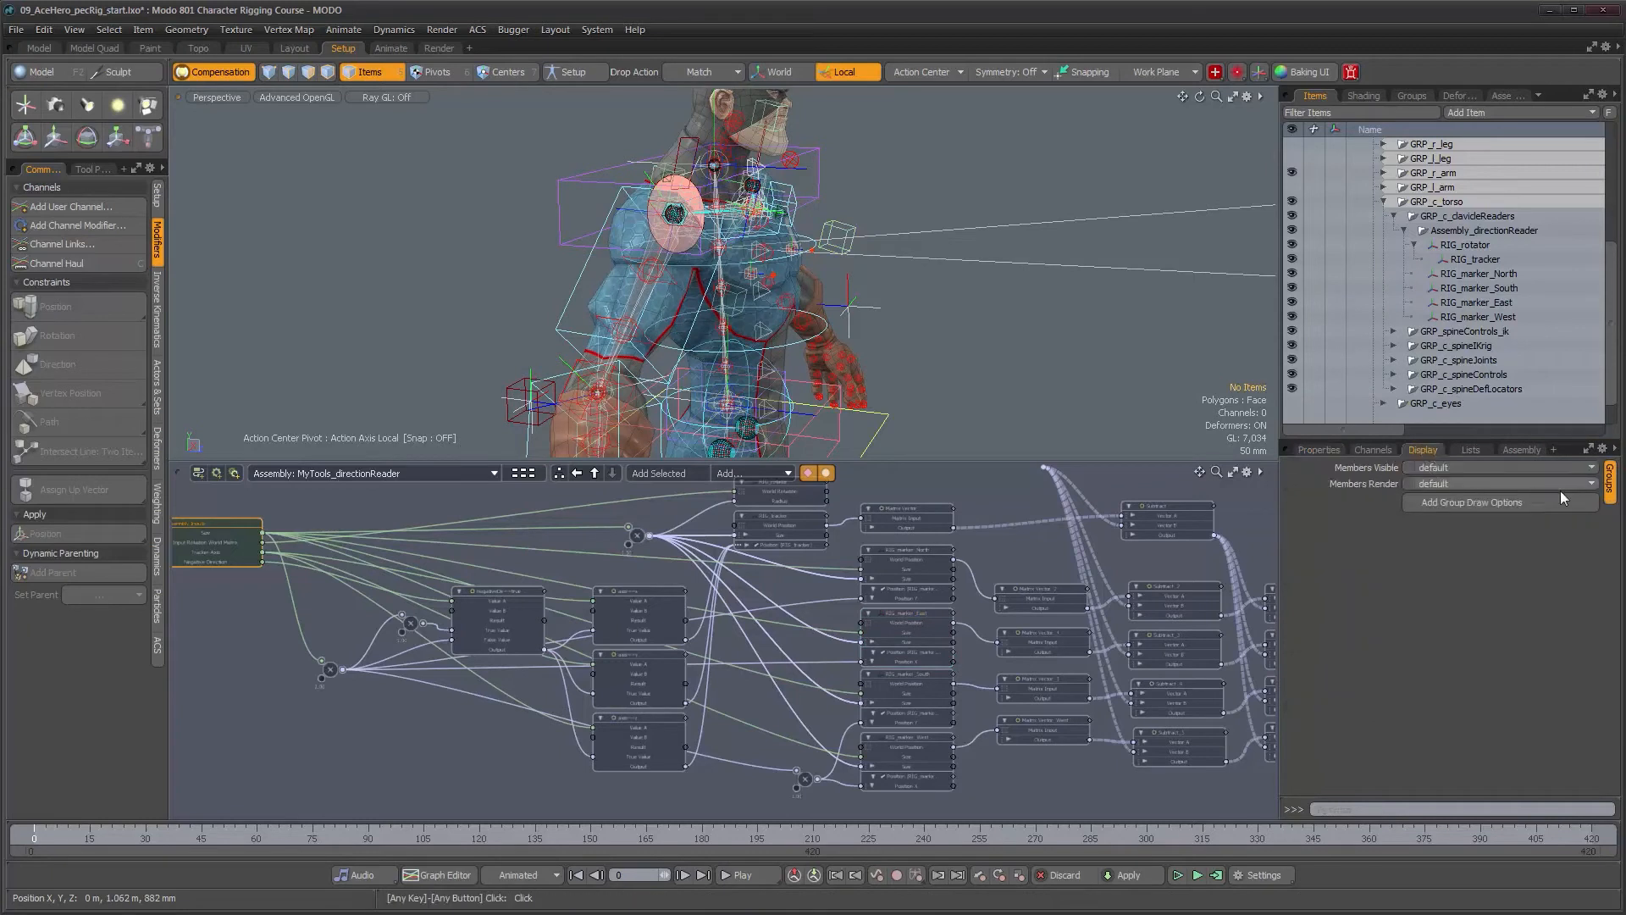
{"action": "left_click", "coordinate": [838, 236]}
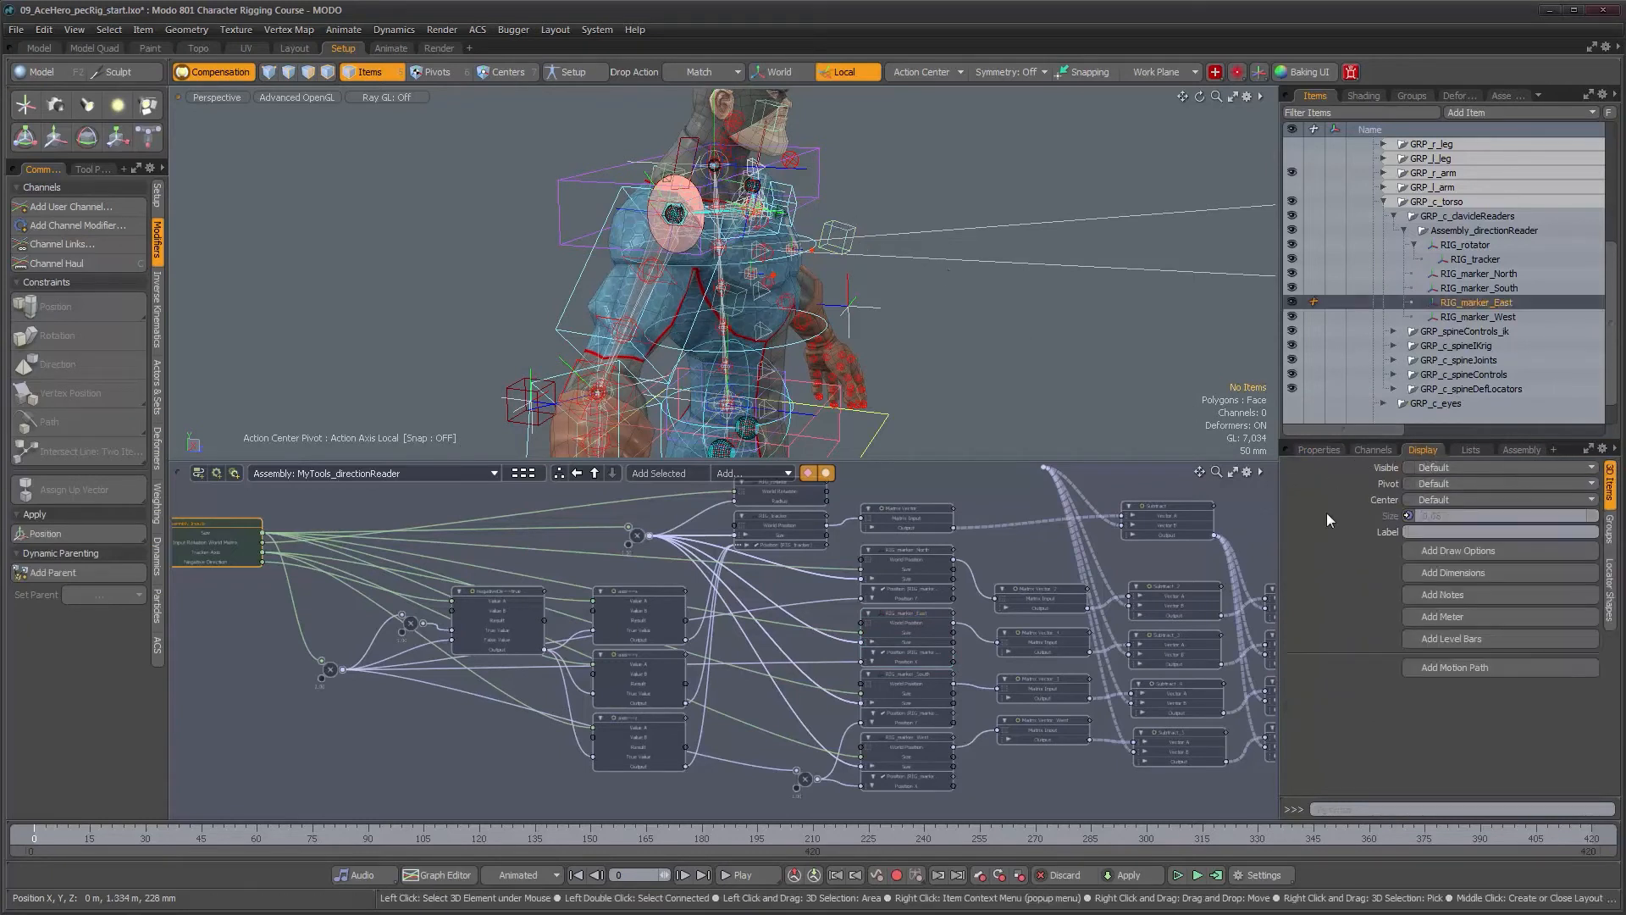
{"action": "left_click_drag", "start_coordinate": [839, 296], "coordinate": [876, 299], "text": "alt"}
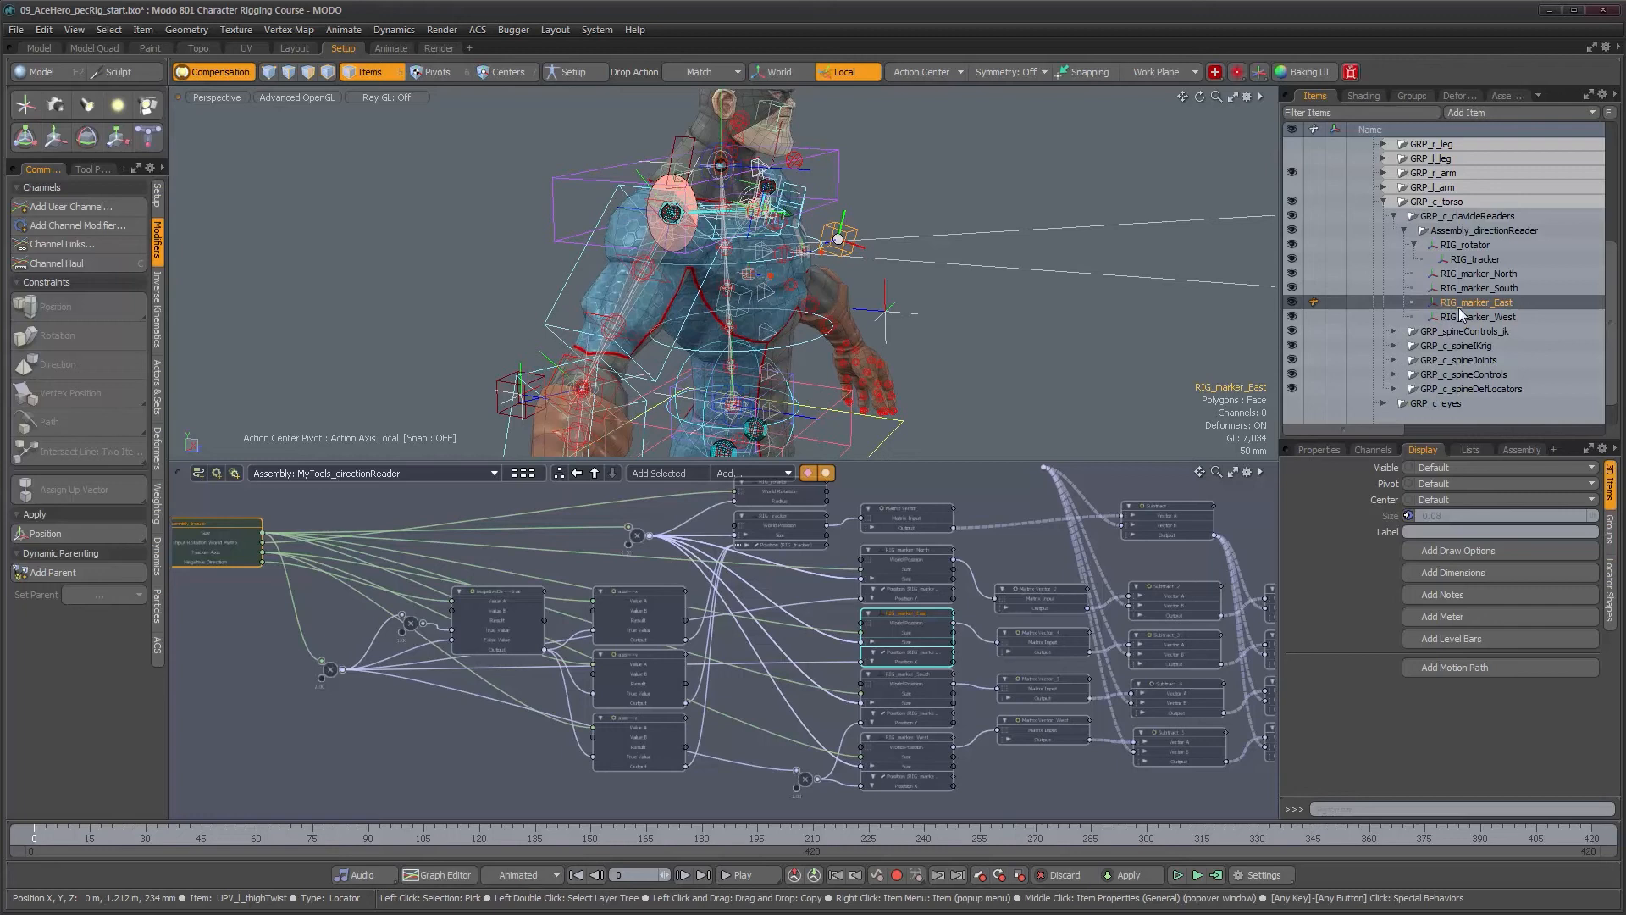
{"action": "left_click_drag", "start_coordinate": [1460, 316], "coordinate": [1456, 278], "text": "ctrl"}
{"action": "left_click", "coordinate": [1481, 553]}
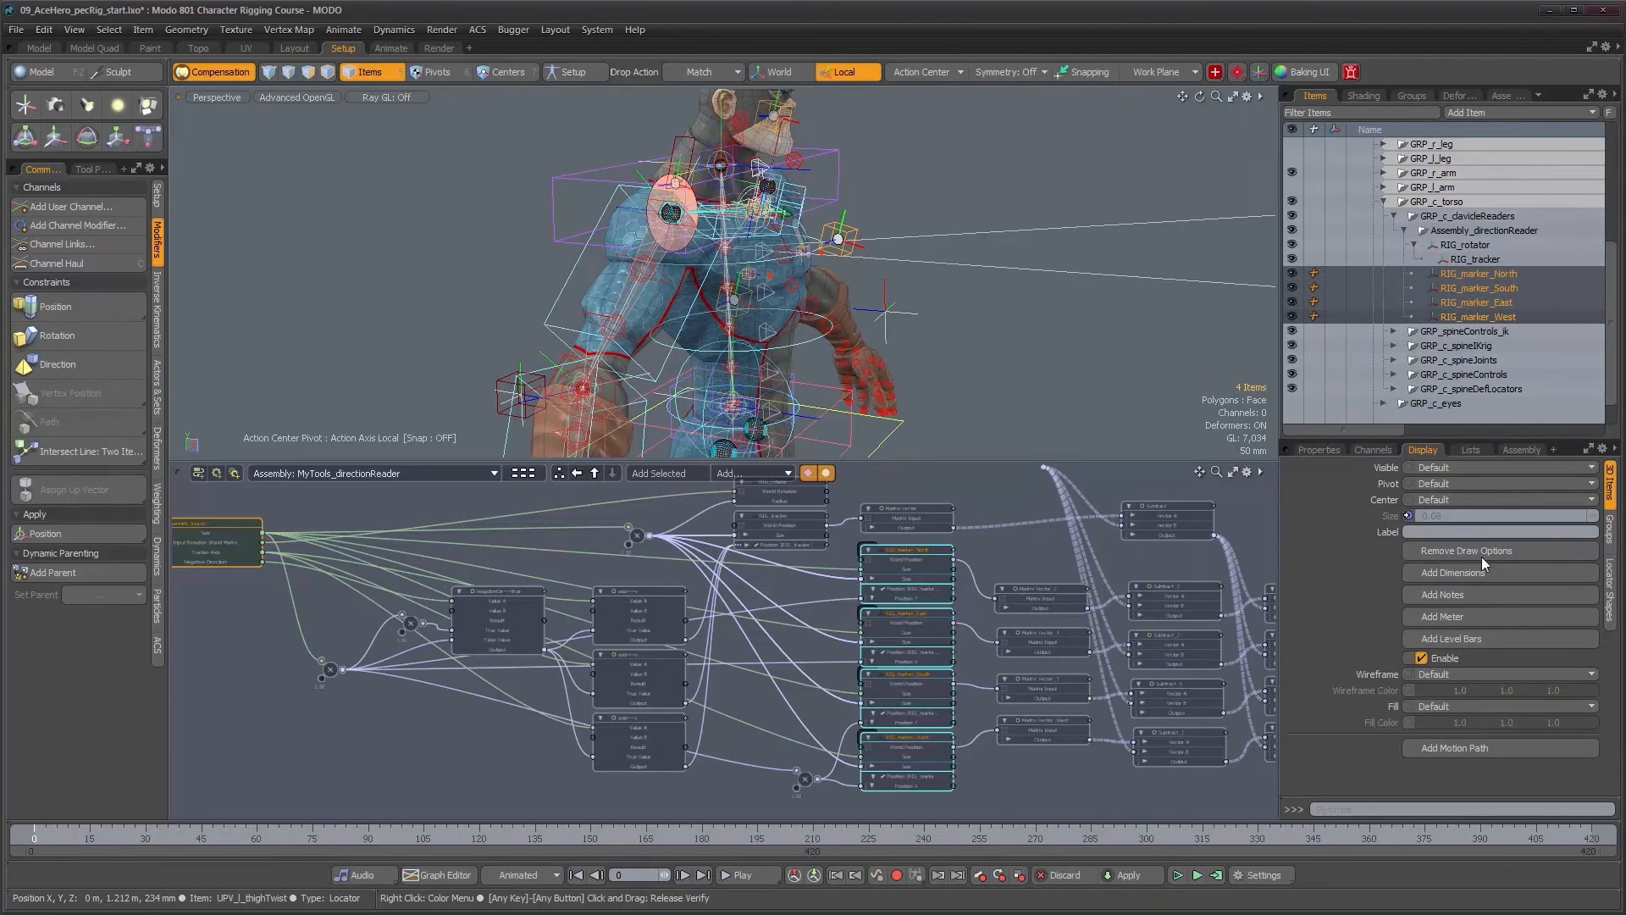
{"action": "left_click", "coordinate": [1470, 675]}
{"action": "left_click", "coordinate": [1470, 689]}
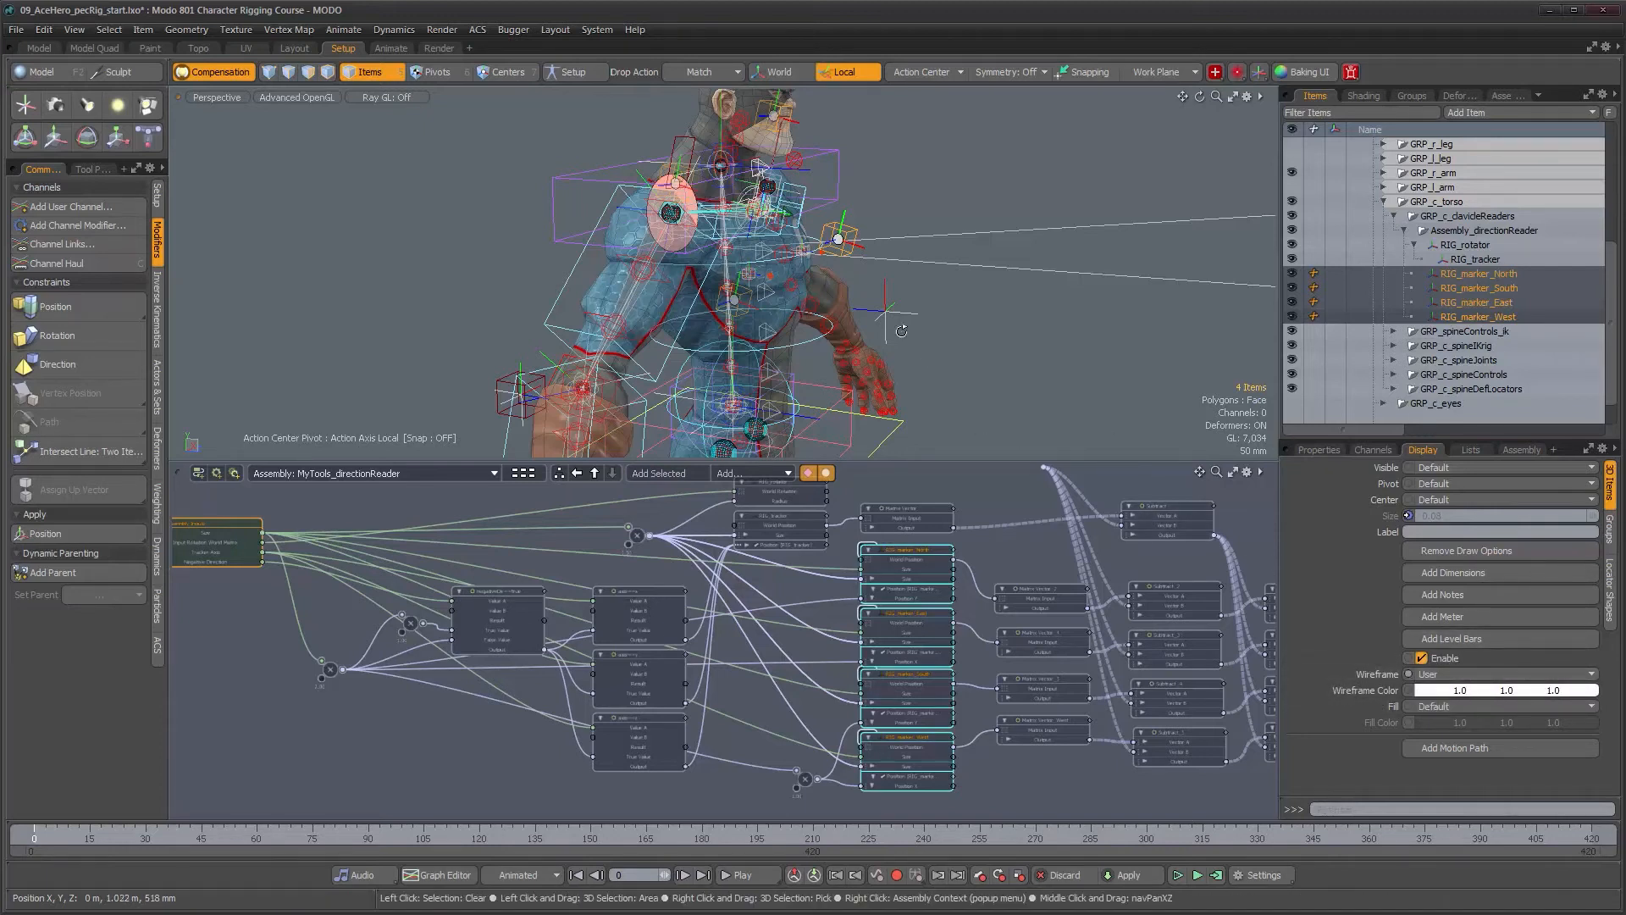
{"action": "left_click_drag", "start_coordinate": [896, 326], "coordinate": [904, 330], "text": "alt"}
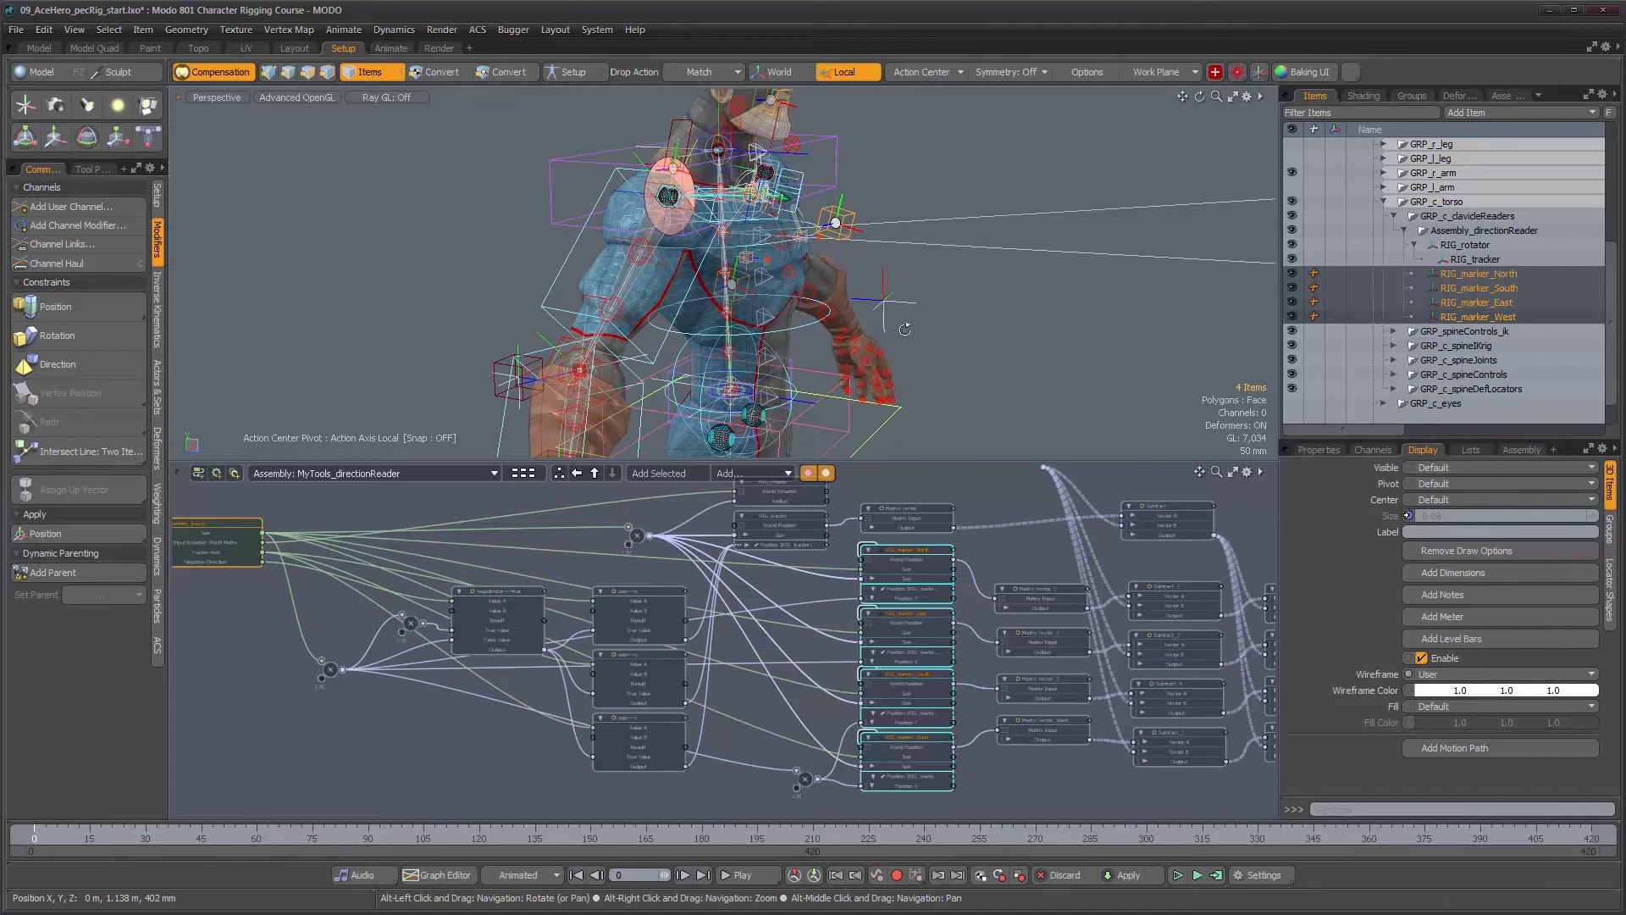
Add the four markers' Wireframe Color channels to the schematic and space the marker nodes vertically so they do not overlap.
{"action": "right_click", "coordinate": [1380, 693]}
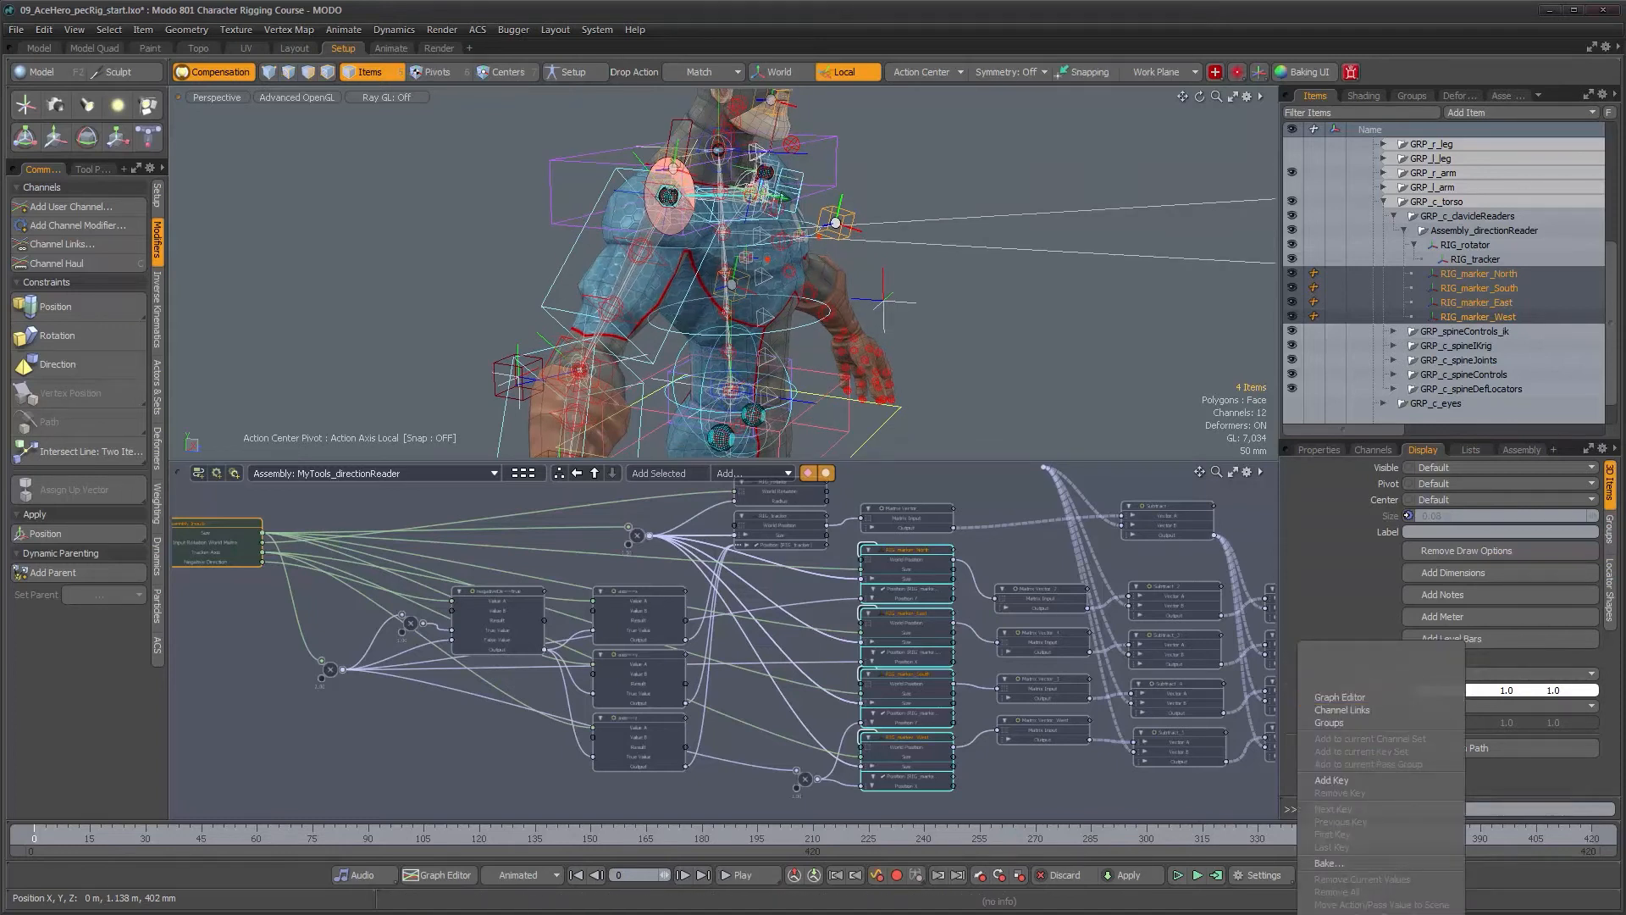
{"action": "left_click", "coordinate": [1355, 912]}
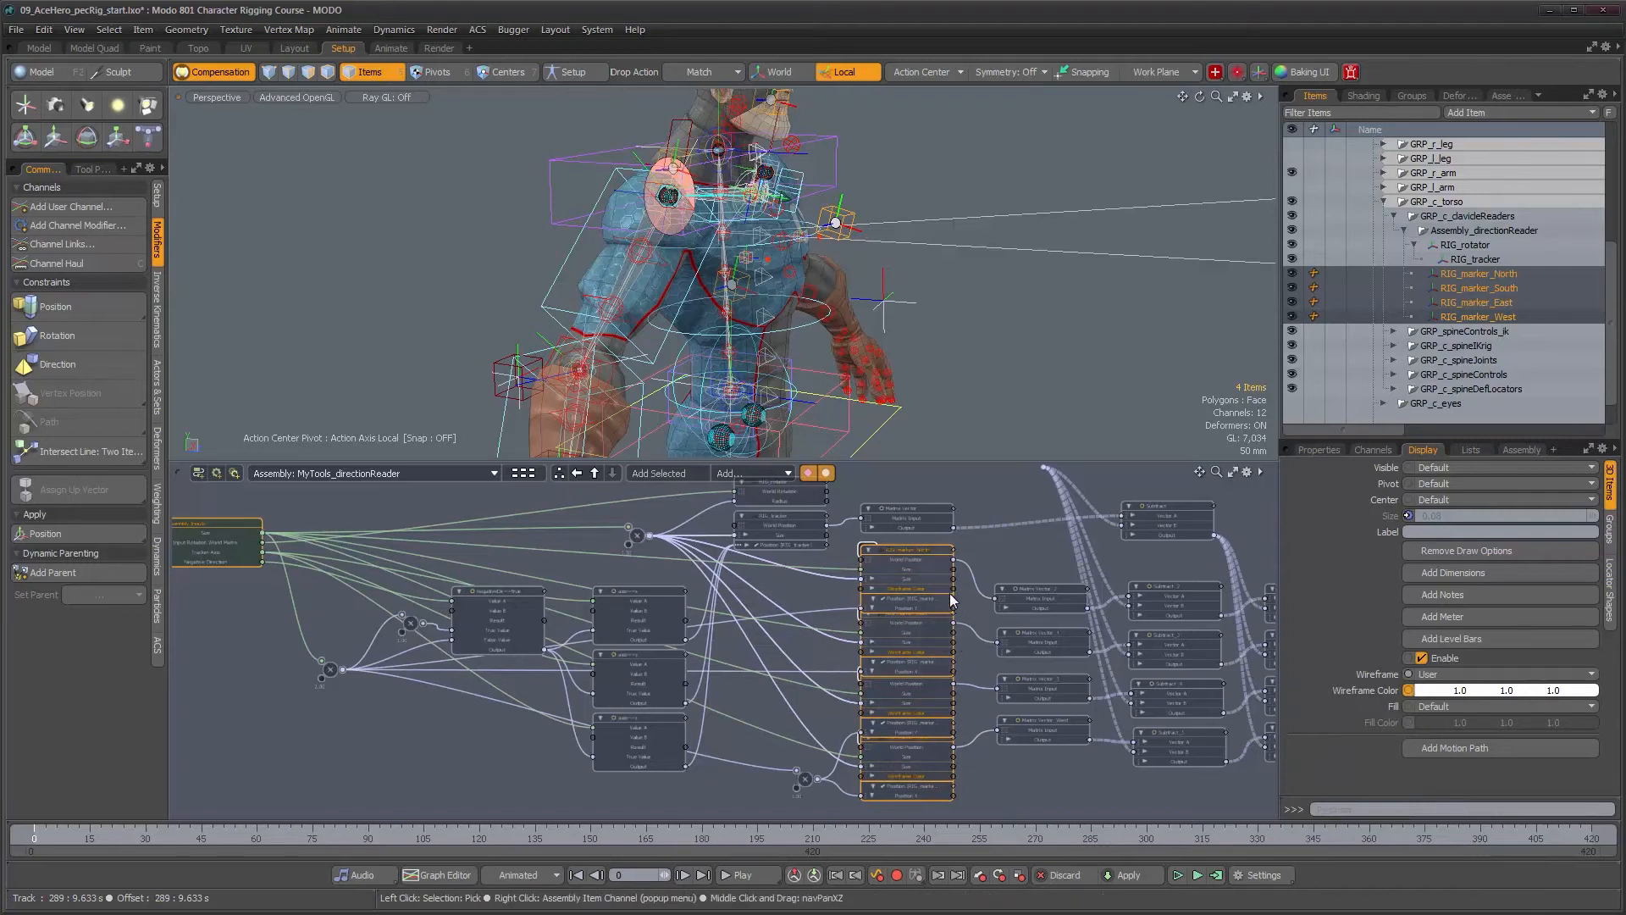
{"action": "left_click_drag", "start_coordinate": [950, 601], "coordinate": [948, 562], "text": "alt"}
{"action": "right_click_drag", "start_coordinate": [947, 563], "coordinate": [892, 546], "text": "alt"}
{"action": "right_click_drag", "start_coordinate": [961, 597], "coordinate": [932, 587], "text": "alt"}
{"action": "left_click", "coordinate": [916, 508], "text": "ctrl"}
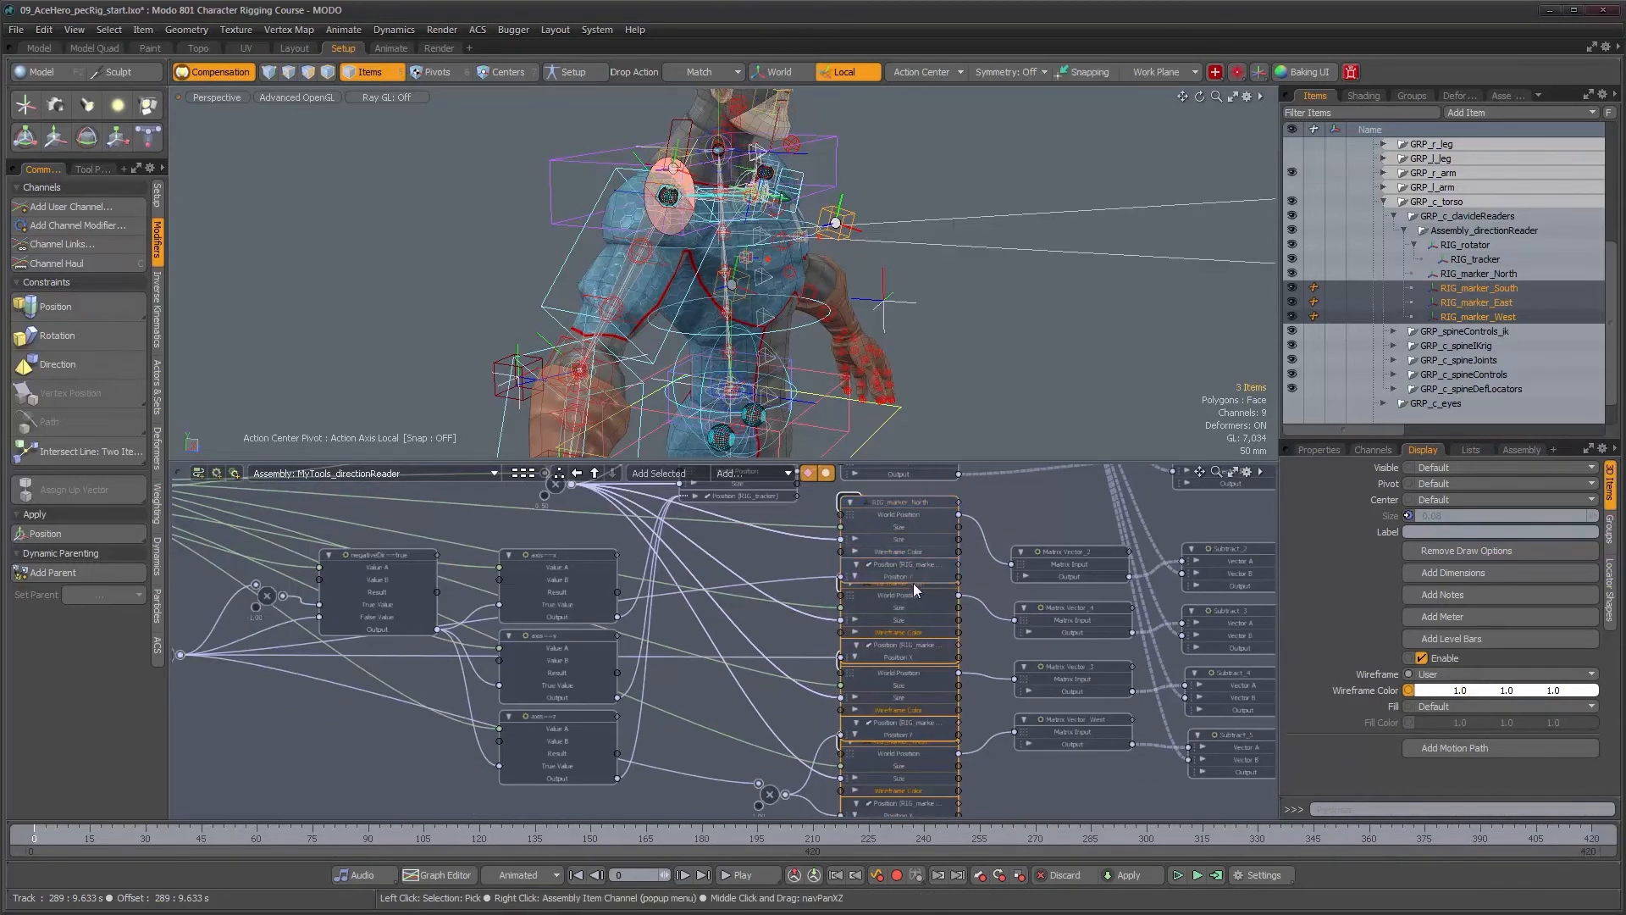
{"action": "left_click_drag", "start_coordinate": [912, 588], "coordinate": [912, 602]}
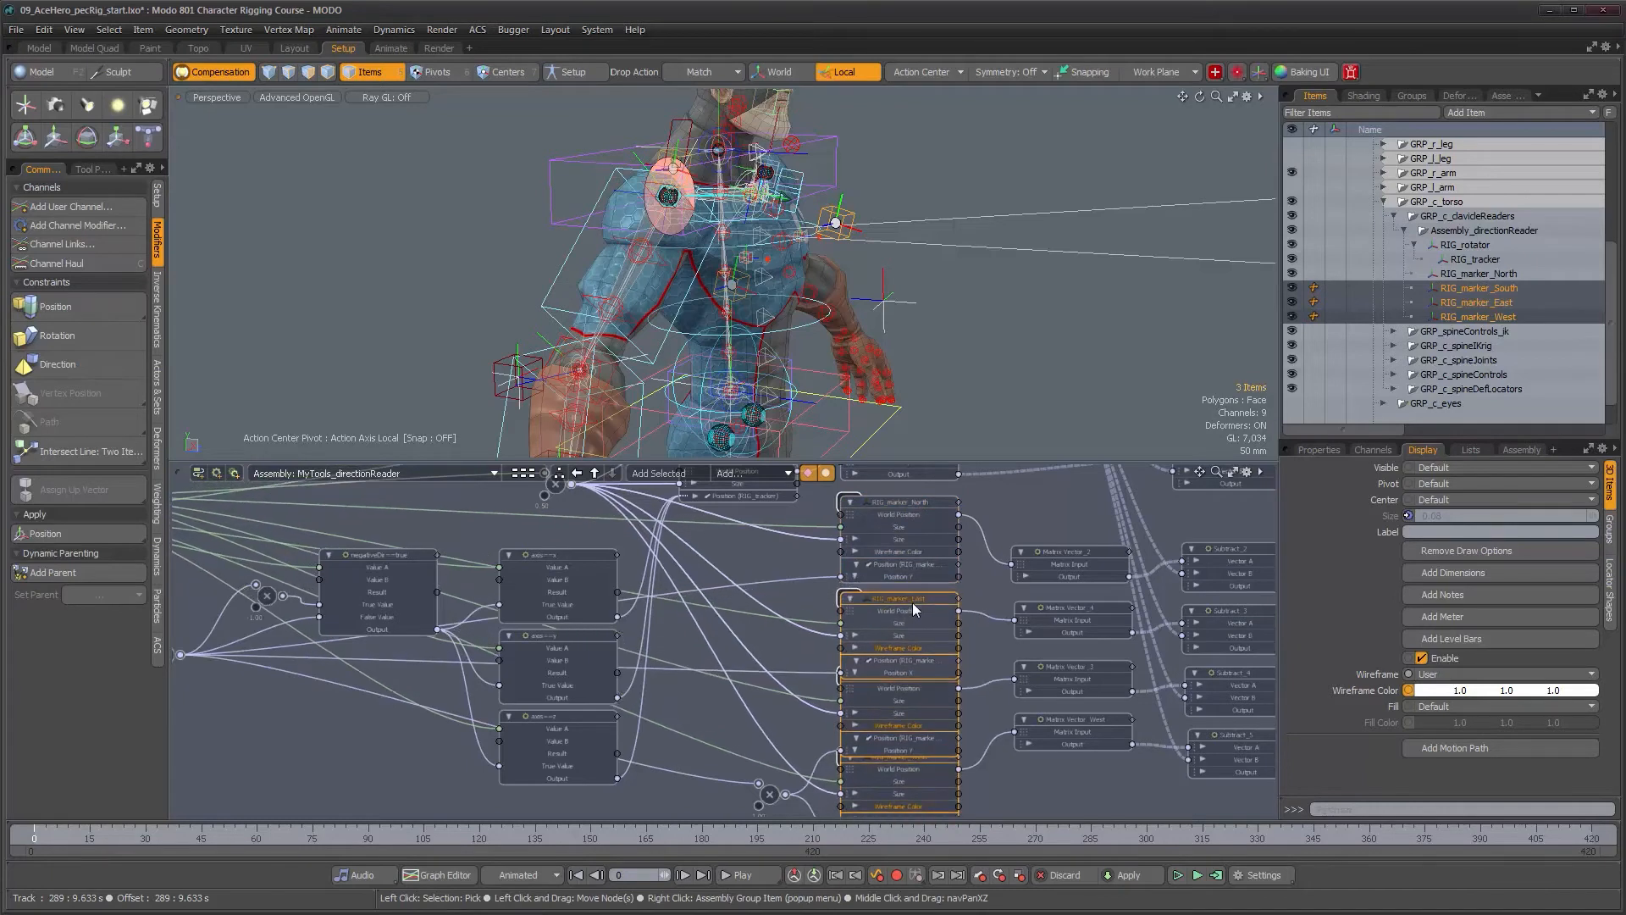
{"action": "left_click", "coordinate": [912, 605], "text": "ctrl"}
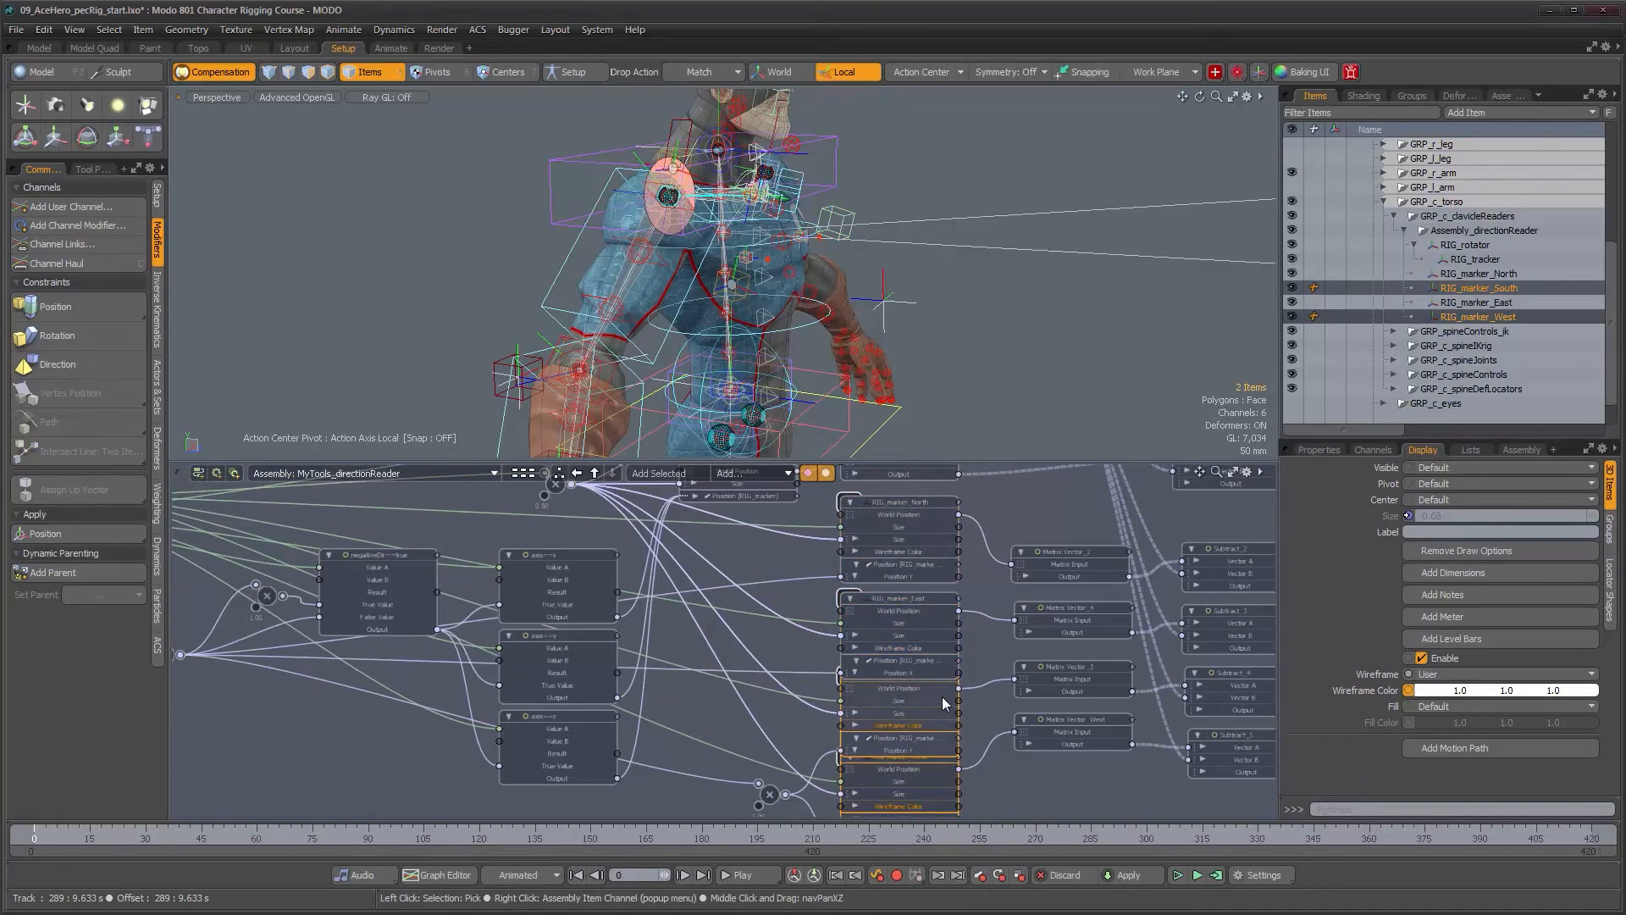
{"action": "left_click_drag", "start_coordinate": [942, 683], "coordinate": [942, 700]}
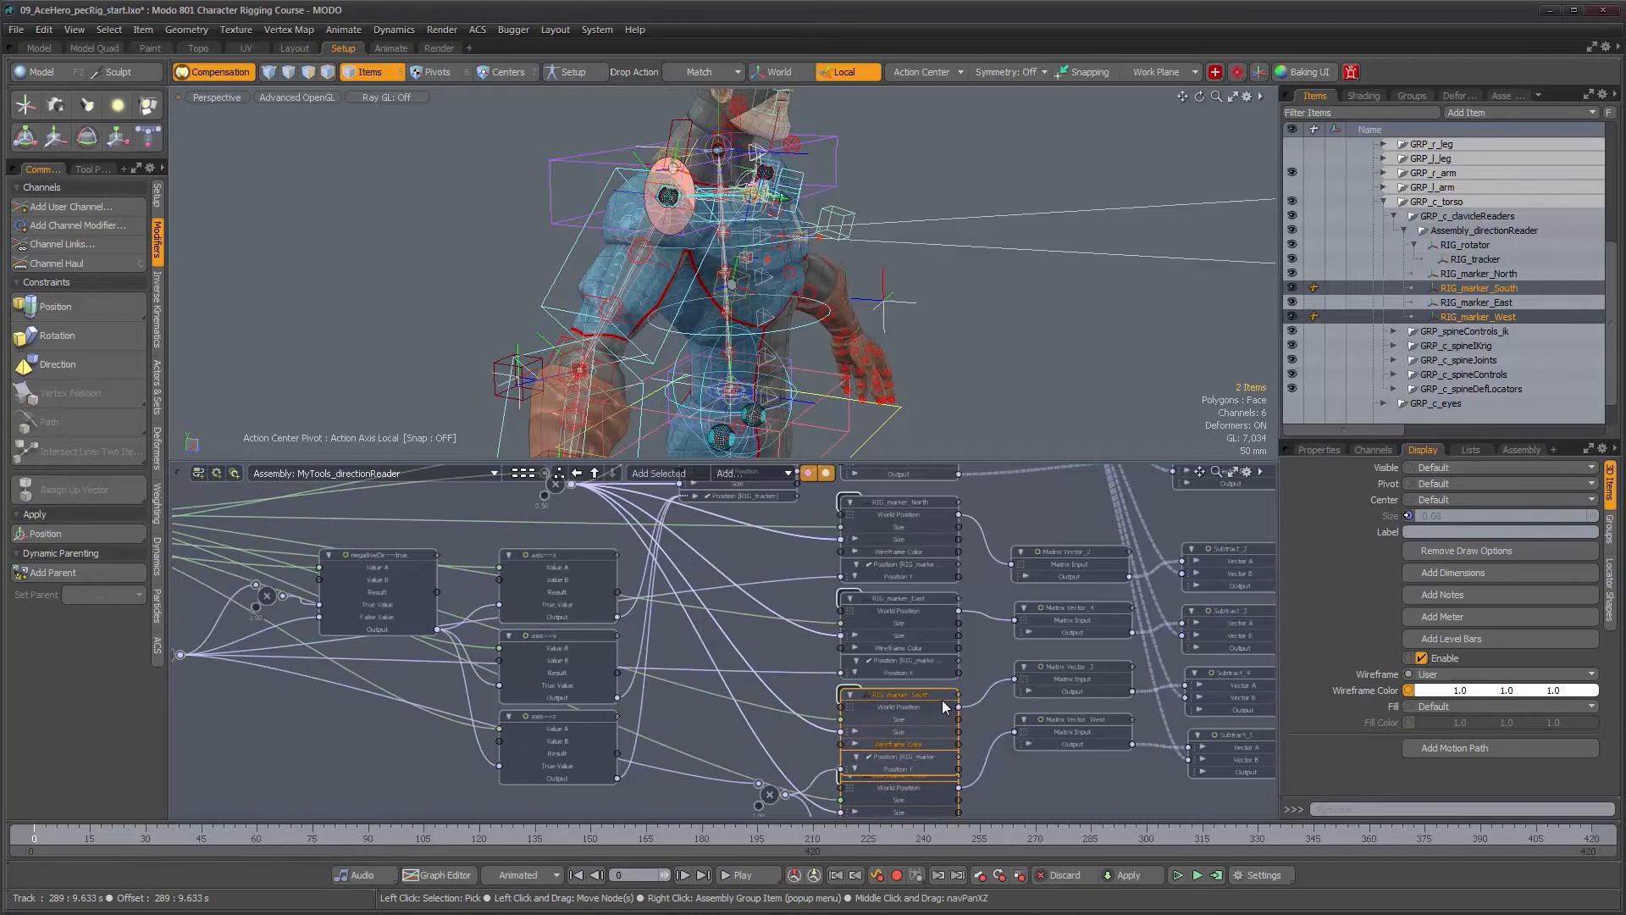
{"action": "left_click_drag", "start_coordinate": [945, 791], "coordinate": [906, 650], "text": "alt"}
{"action": "left_click", "coordinate": [894, 552], "text": "ctrl"}
Add draw options to the RIG_tracker locator and set its wireframe display to User.
{"action": "right_click_drag", "start_coordinate": [906, 651], "coordinate": [795, 578], "text": "alt"}
{"action": "left_click_drag", "start_coordinate": [796, 578], "coordinate": [828, 671], "text": "alt"}
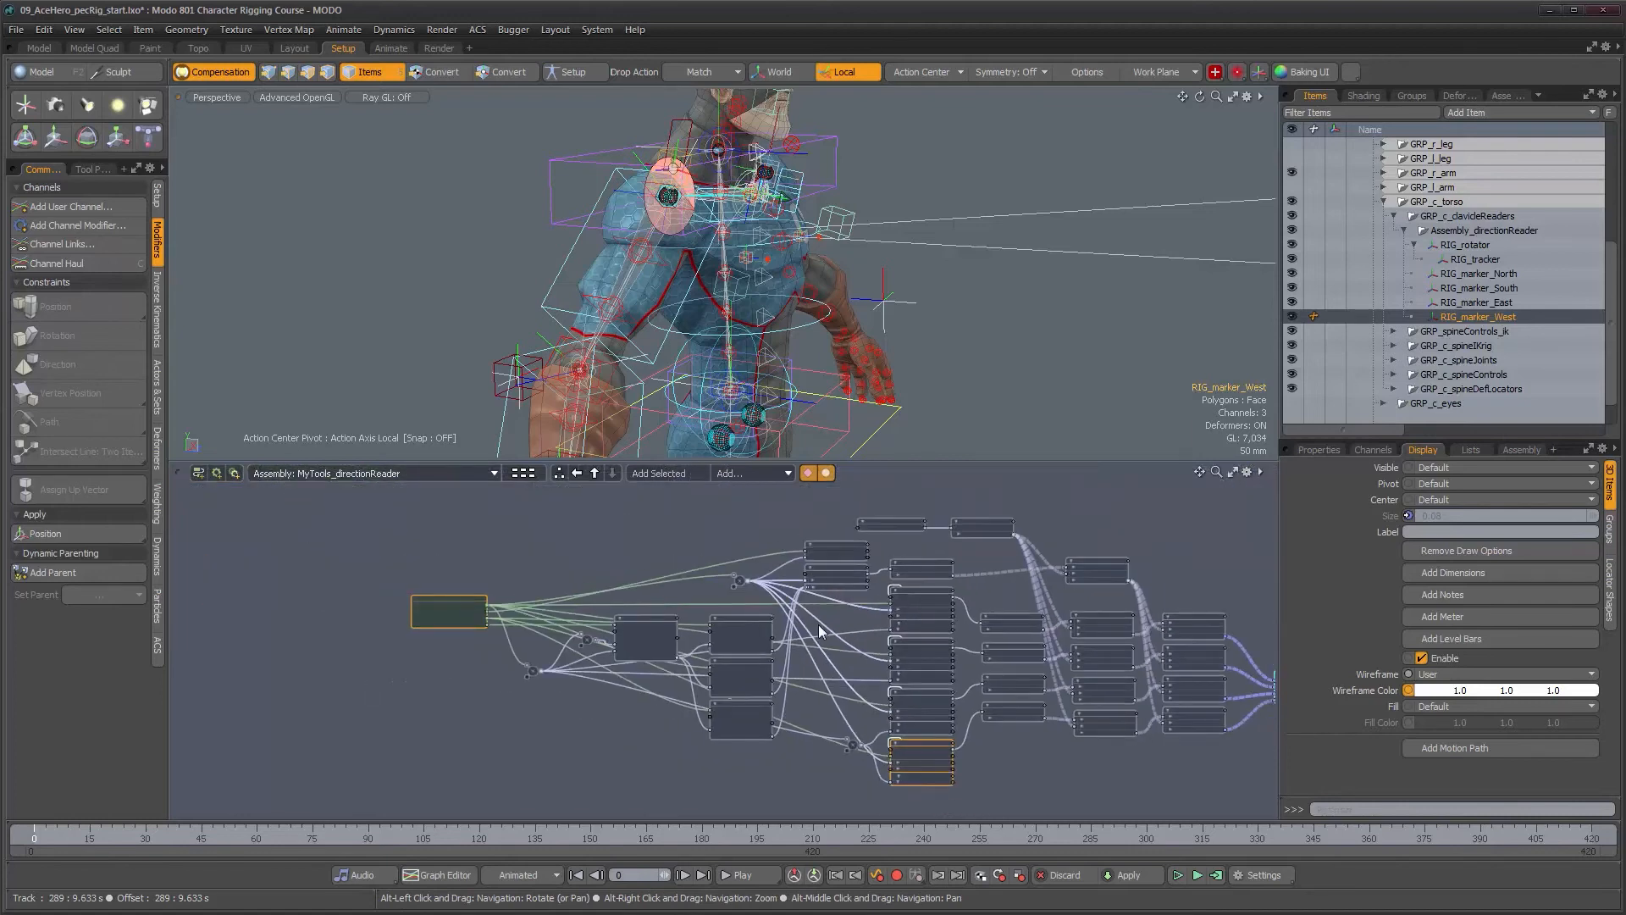
{"action": "scroll", "coordinate": [832, 580], "scroll_direction": "up", "scroll_amount": 5}
{"action": "left_click_drag", "start_coordinate": [1055, 596], "coordinate": [818, 689], "text": "alt"}
{"action": "scroll", "coordinate": [833, 618], "scroll_direction": "down", "scroll_amount": 1}
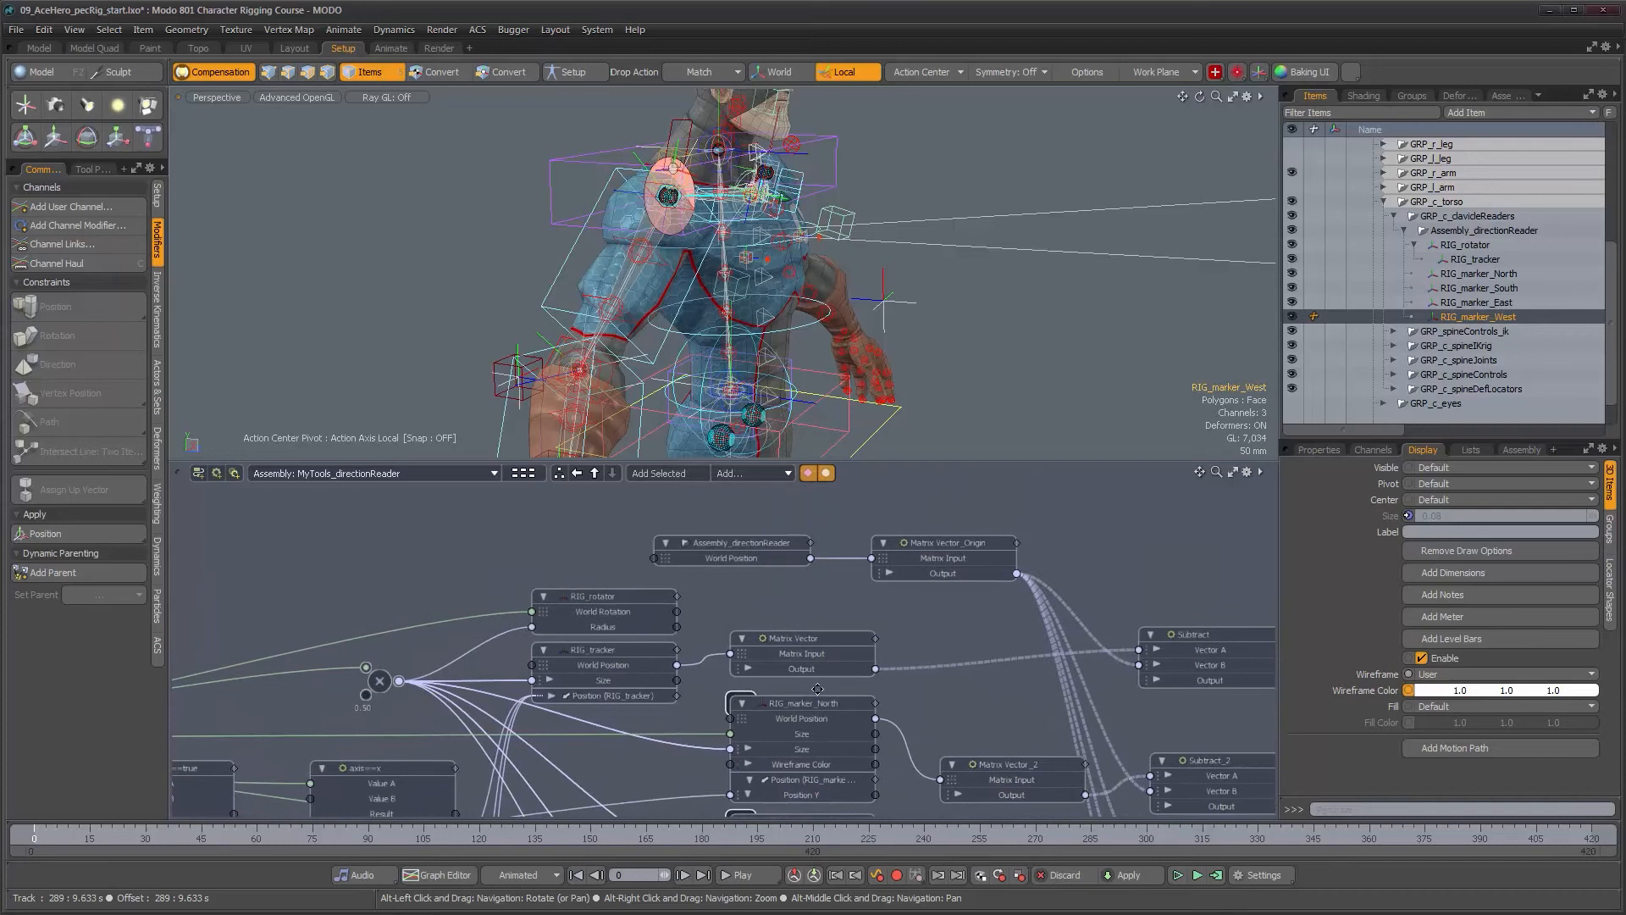
{"action": "left_click", "coordinate": [1463, 261]}
{"action": "left_click_drag", "start_coordinate": [999, 230], "coordinate": [786, 216], "text": "alt"}
{"action": "left_click_drag", "start_coordinate": [868, 630], "coordinate": [775, 644], "text": "alt"}
{"action": "left_click_drag", "start_coordinate": [914, 691], "coordinate": [1052, 642], "text": "alt"}
{"action": "left_click", "coordinate": [1429, 550]}
{"action": "left_click", "coordinate": [1436, 674]}
{"action": "left_click", "coordinate": [1438, 686]}
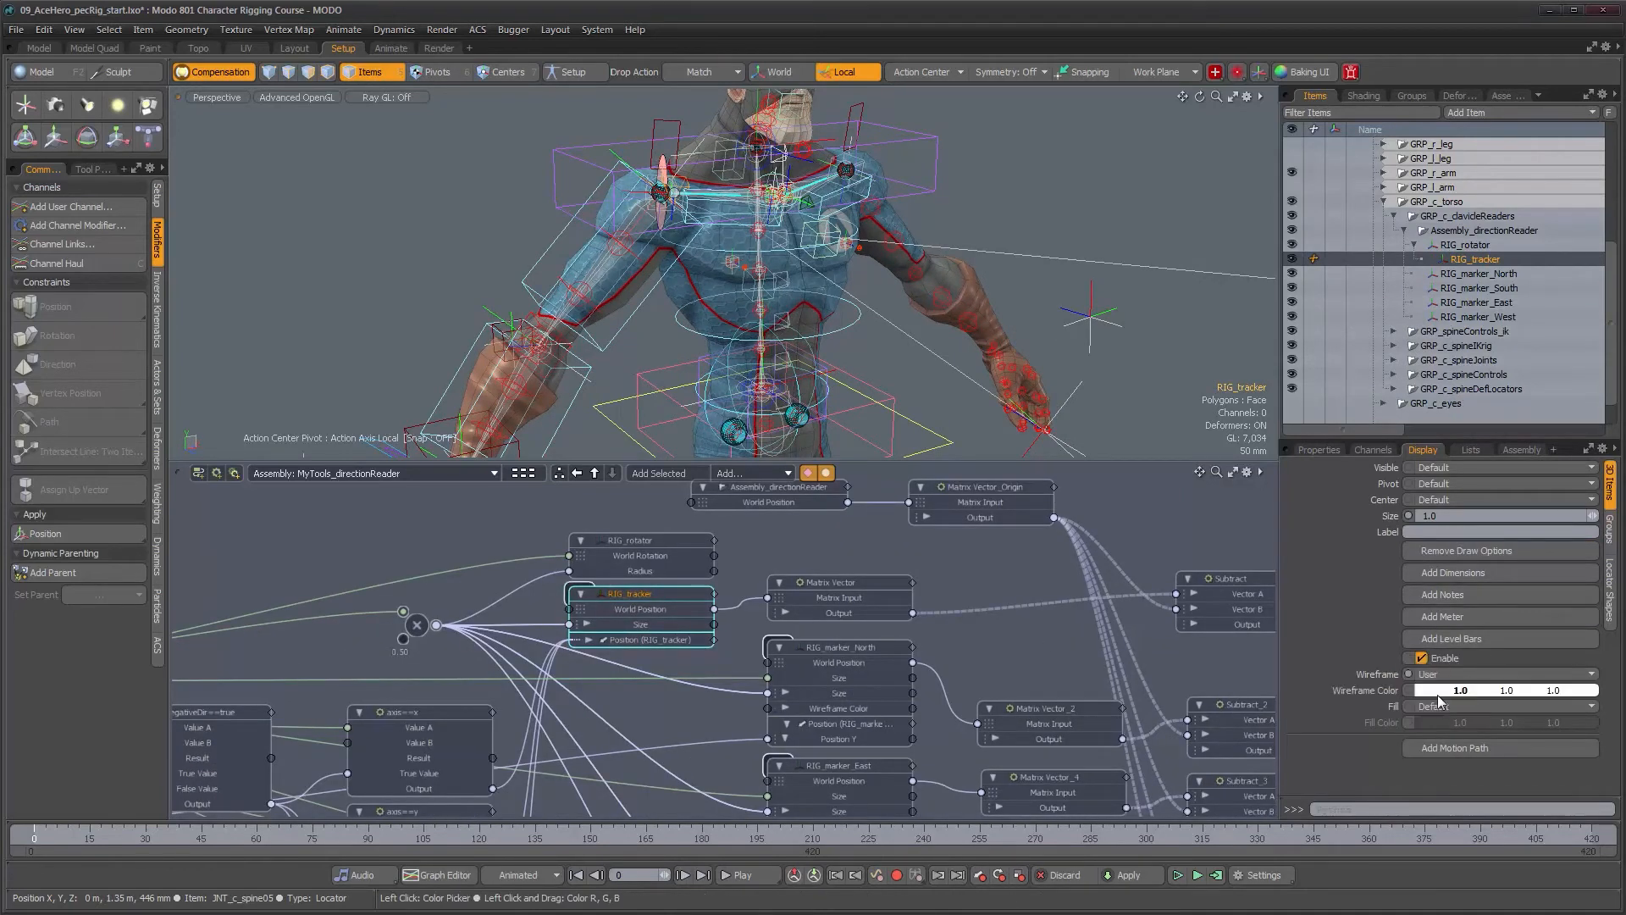
Add the RIG_tracker's Wireframe Color channels to the direction reader schematic.
{"action": "right_click", "coordinate": [1357, 693]}
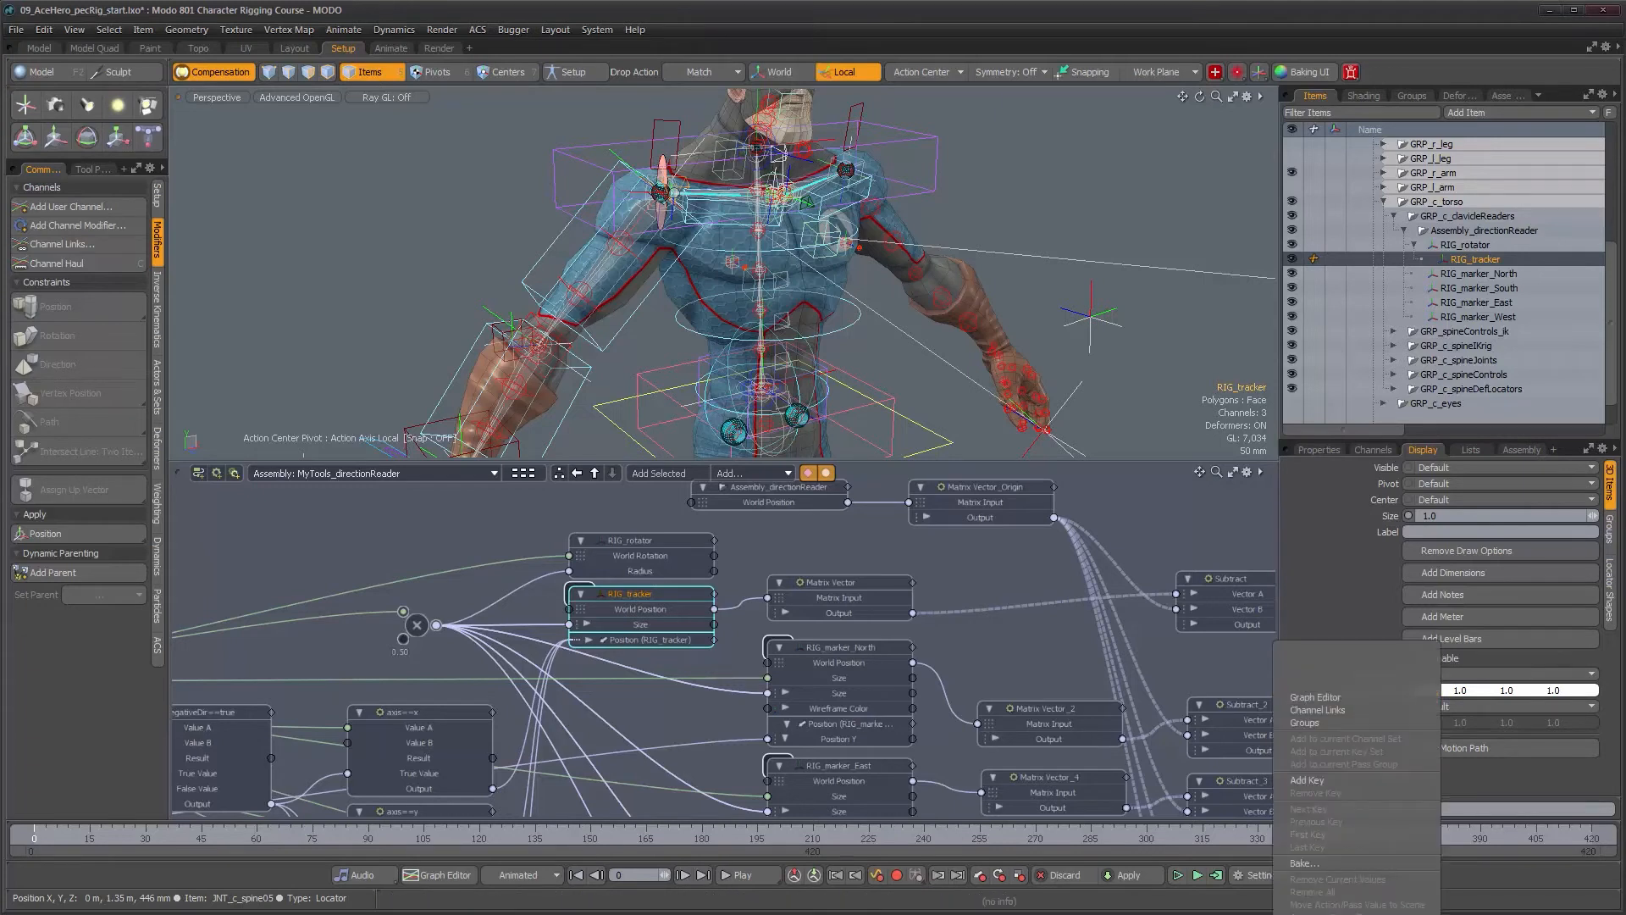
{"action": "left_click", "coordinate": [1319, 901]}
{"action": "left_click_drag", "start_coordinate": [611, 745], "coordinate": [652, 741], "text": "alt"}
{"action": "right_click_drag", "start_coordinate": [652, 741], "coordinate": [641, 695], "text": "alt"}
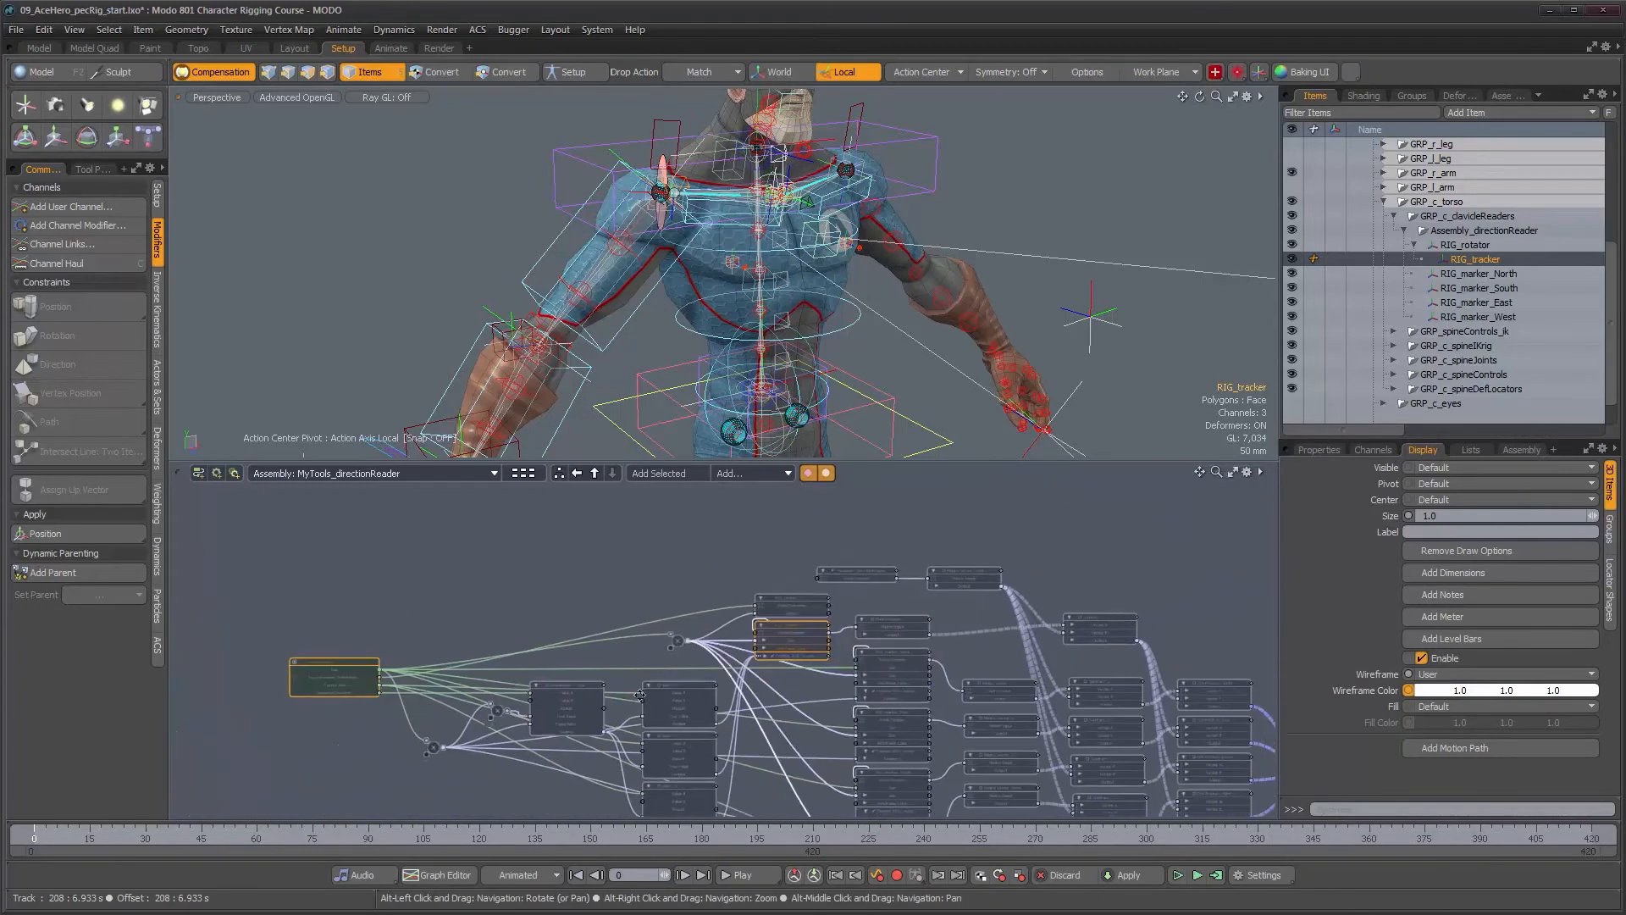
{"action": "left_click_drag", "start_coordinate": [640, 695], "coordinate": [771, 635], "text": "alt"}
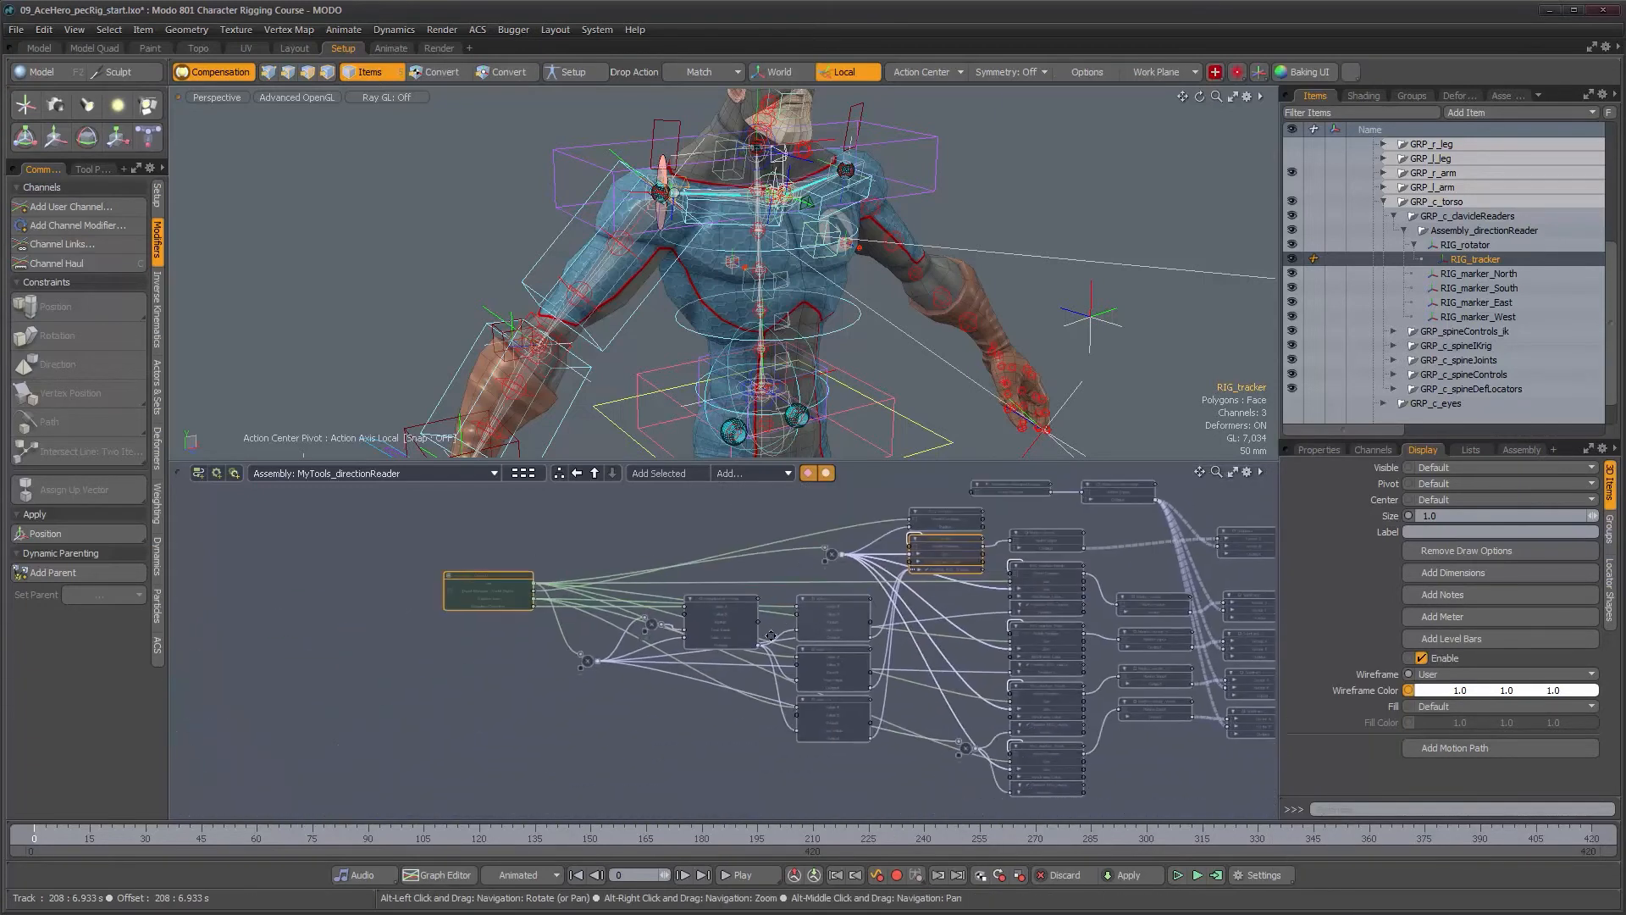
Create an assembly input channel named Markers Wirecolor with type Float and mode Vector RGB.
{"action": "double_click", "coordinate": [489, 576]}
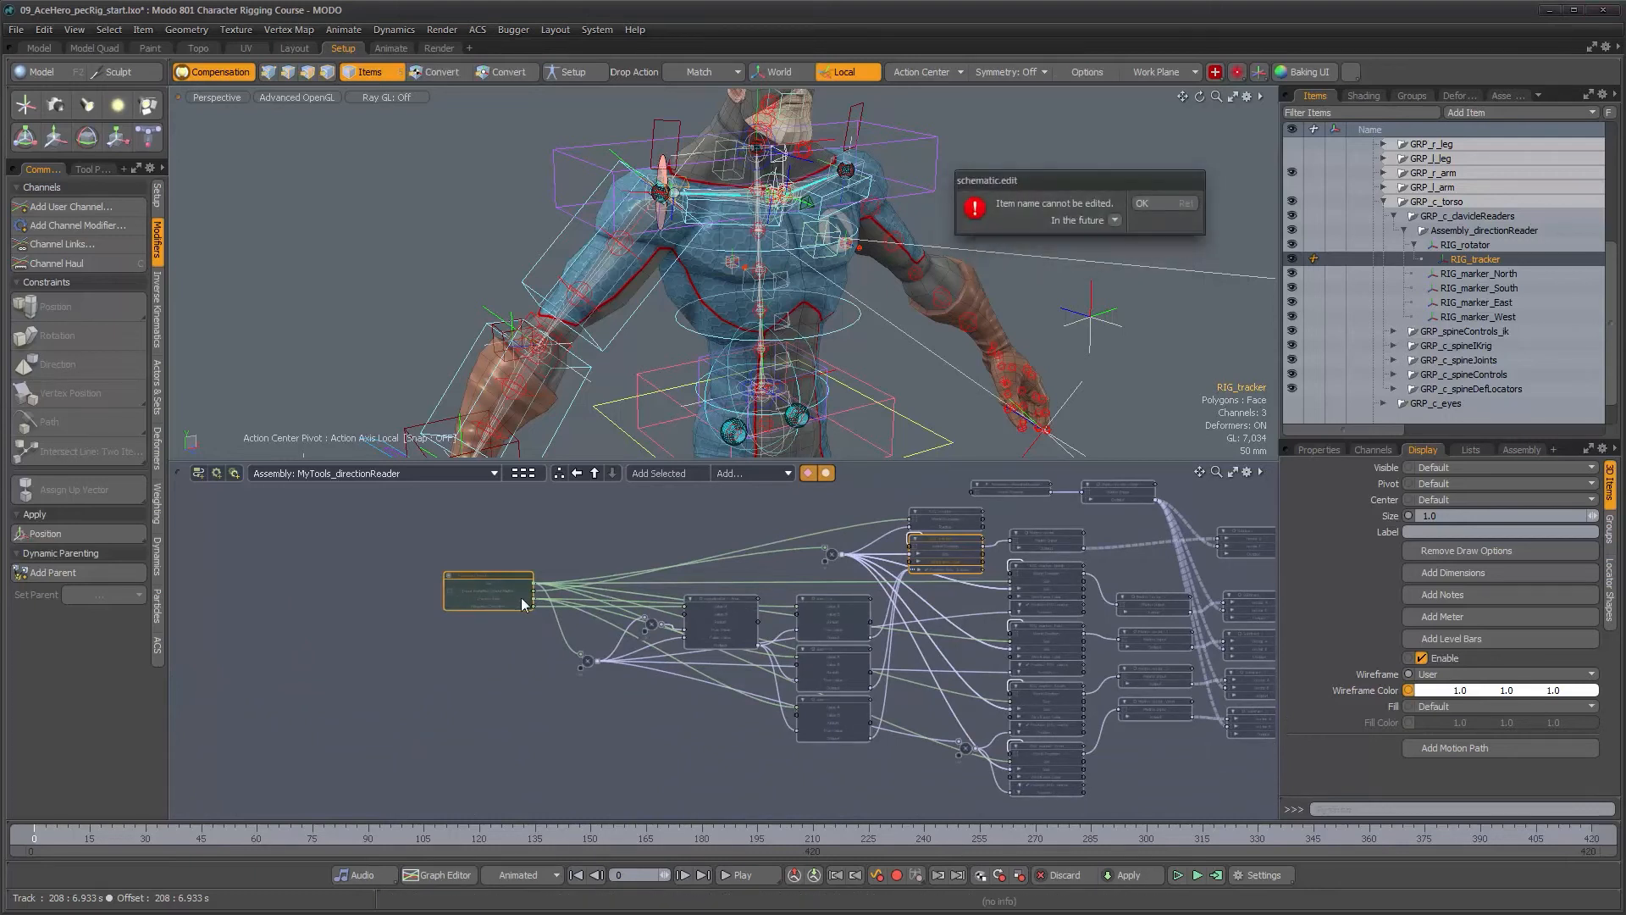
{"action": "left_click", "coordinate": [1143, 205]}
{"action": "scroll", "coordinate": [347, 639], "scroll_direction": "up", "scroll_amount": 4}
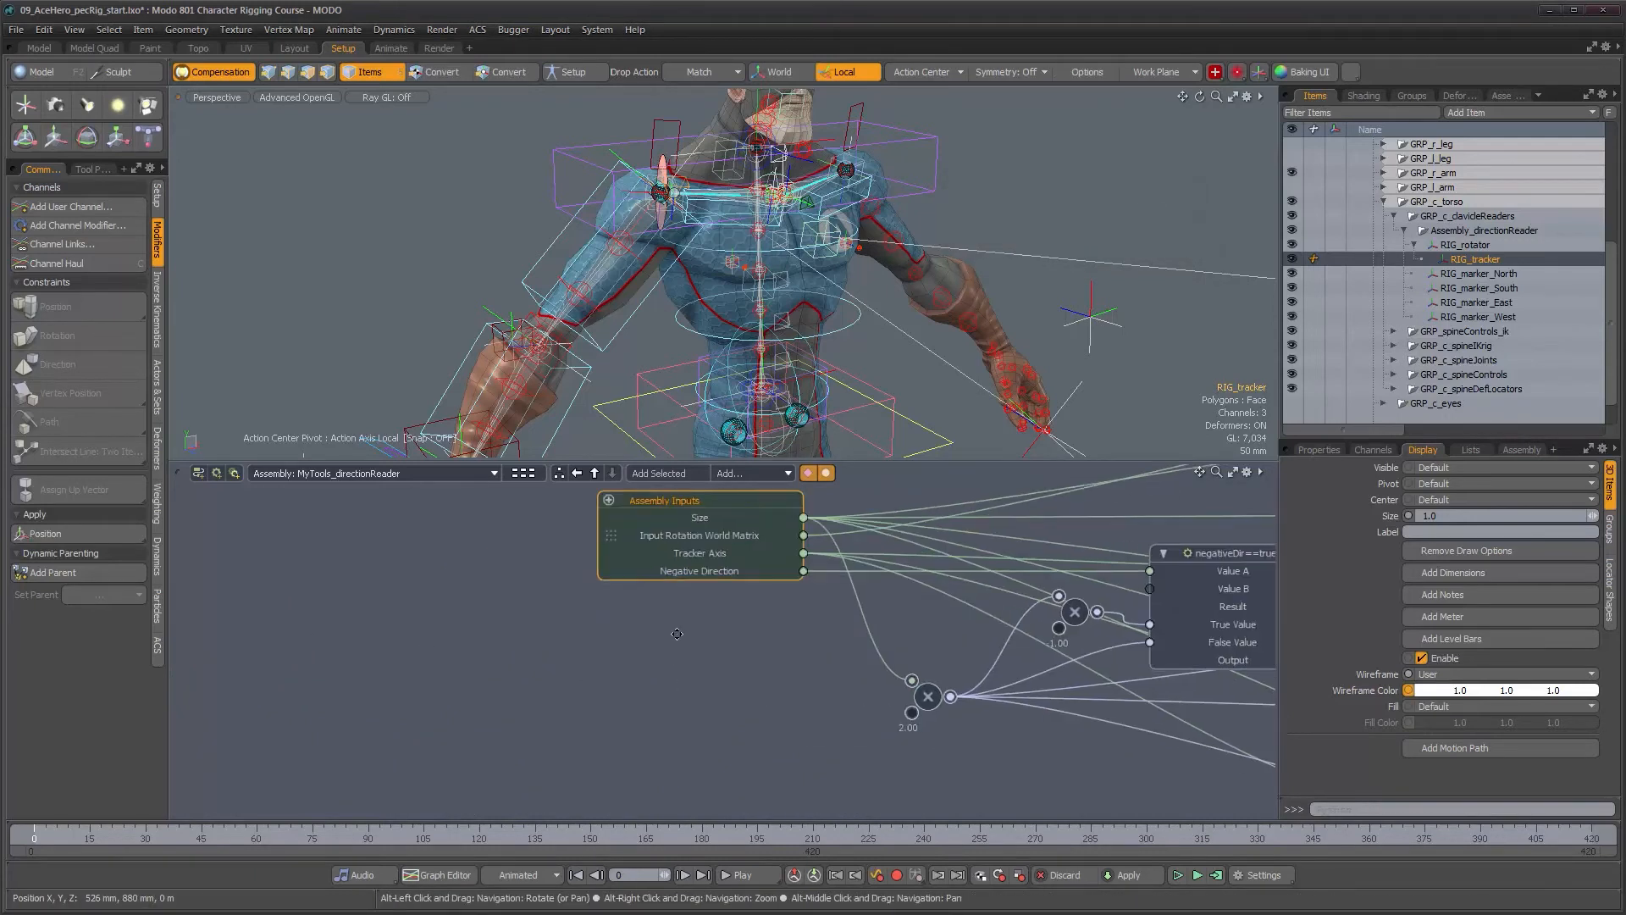
{"action": "left_click_drag", "start_coordinate": [636, 514], "coordinate": [419, 547], "text": "alt"}
{"action": "left_click", "coordinate": [391, 529]}
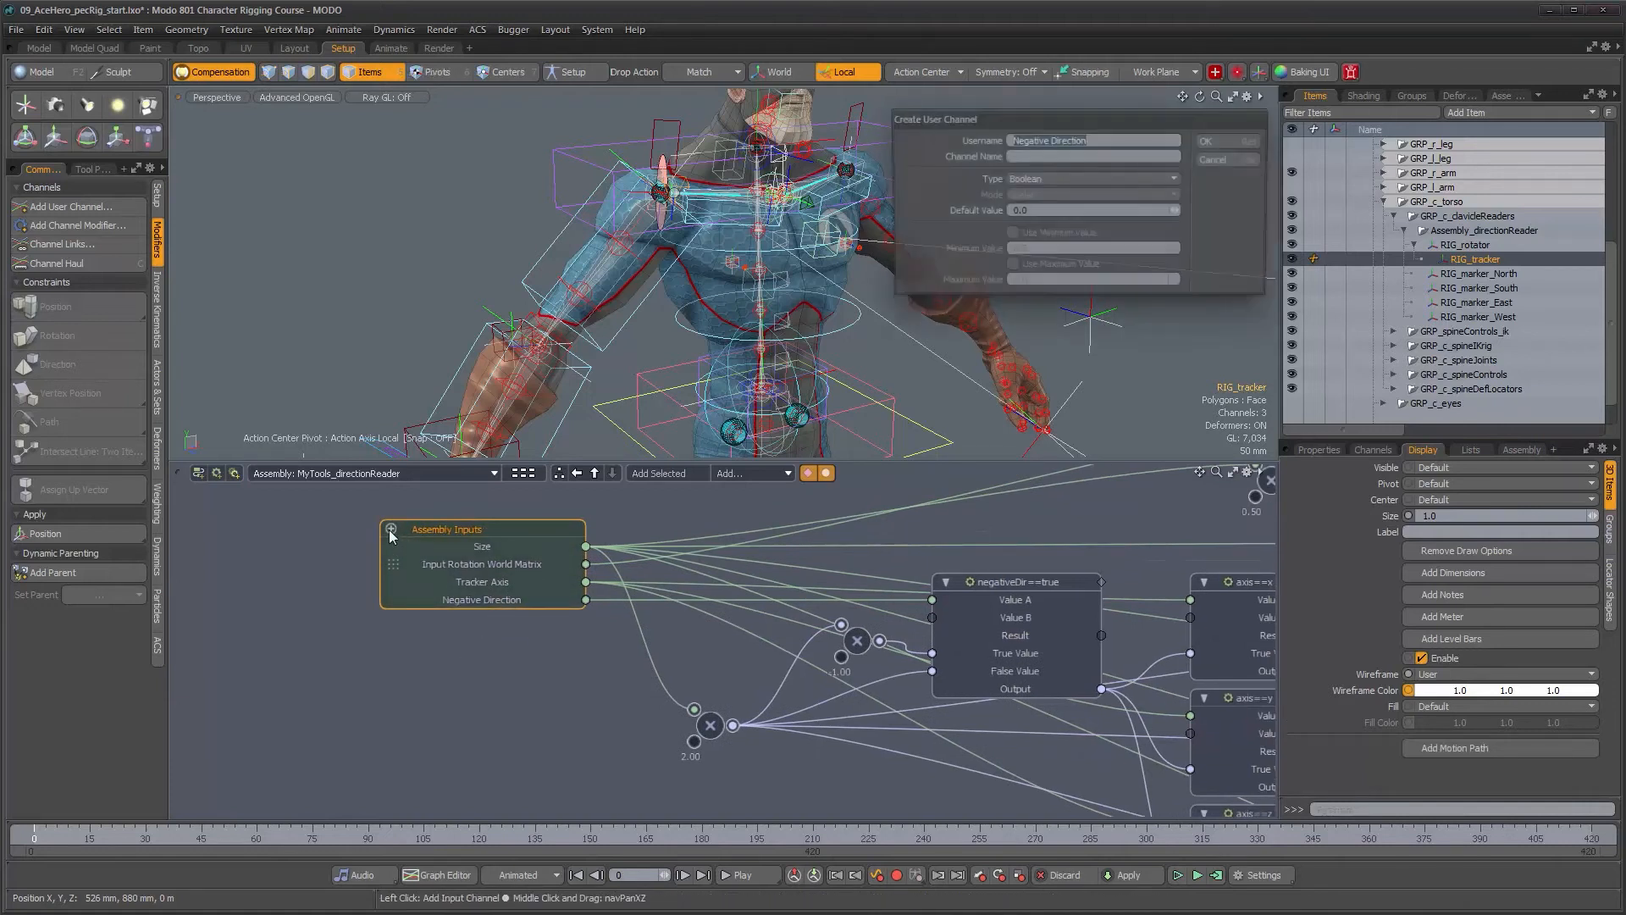
{"action": "type", "text": "Markers Wirecolor"}
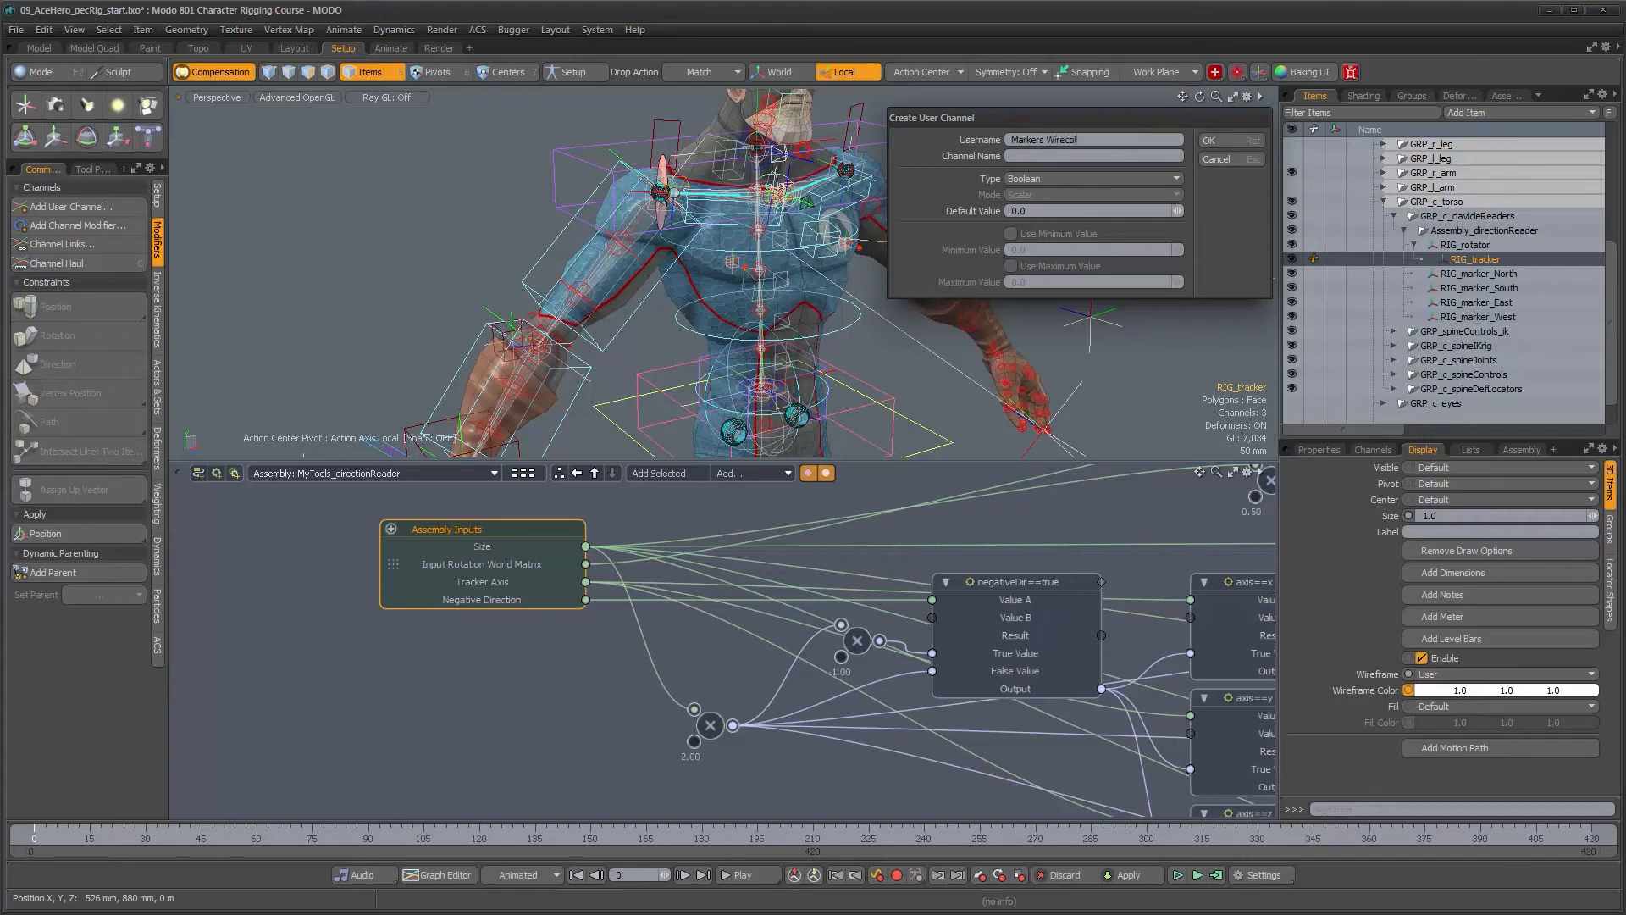
{"action": "left_click", "coordinate": [1115, 179]}
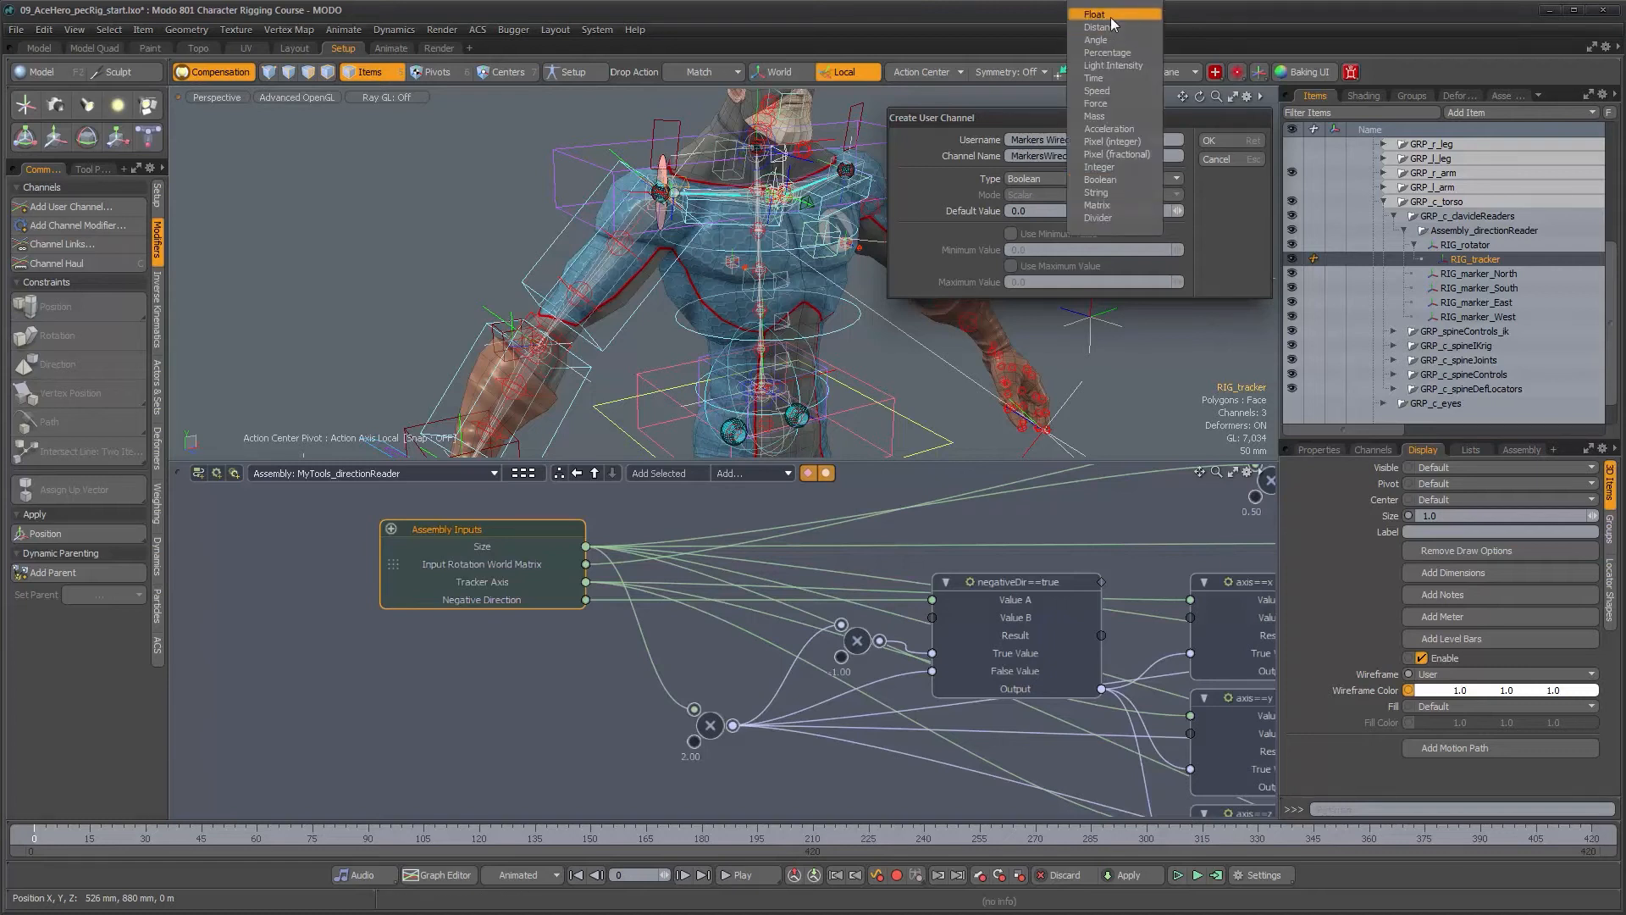
{"action": "left_click", "coordinate": [1109, 17]}
{"action": "left_click", "coordinate": [1077, 195]}
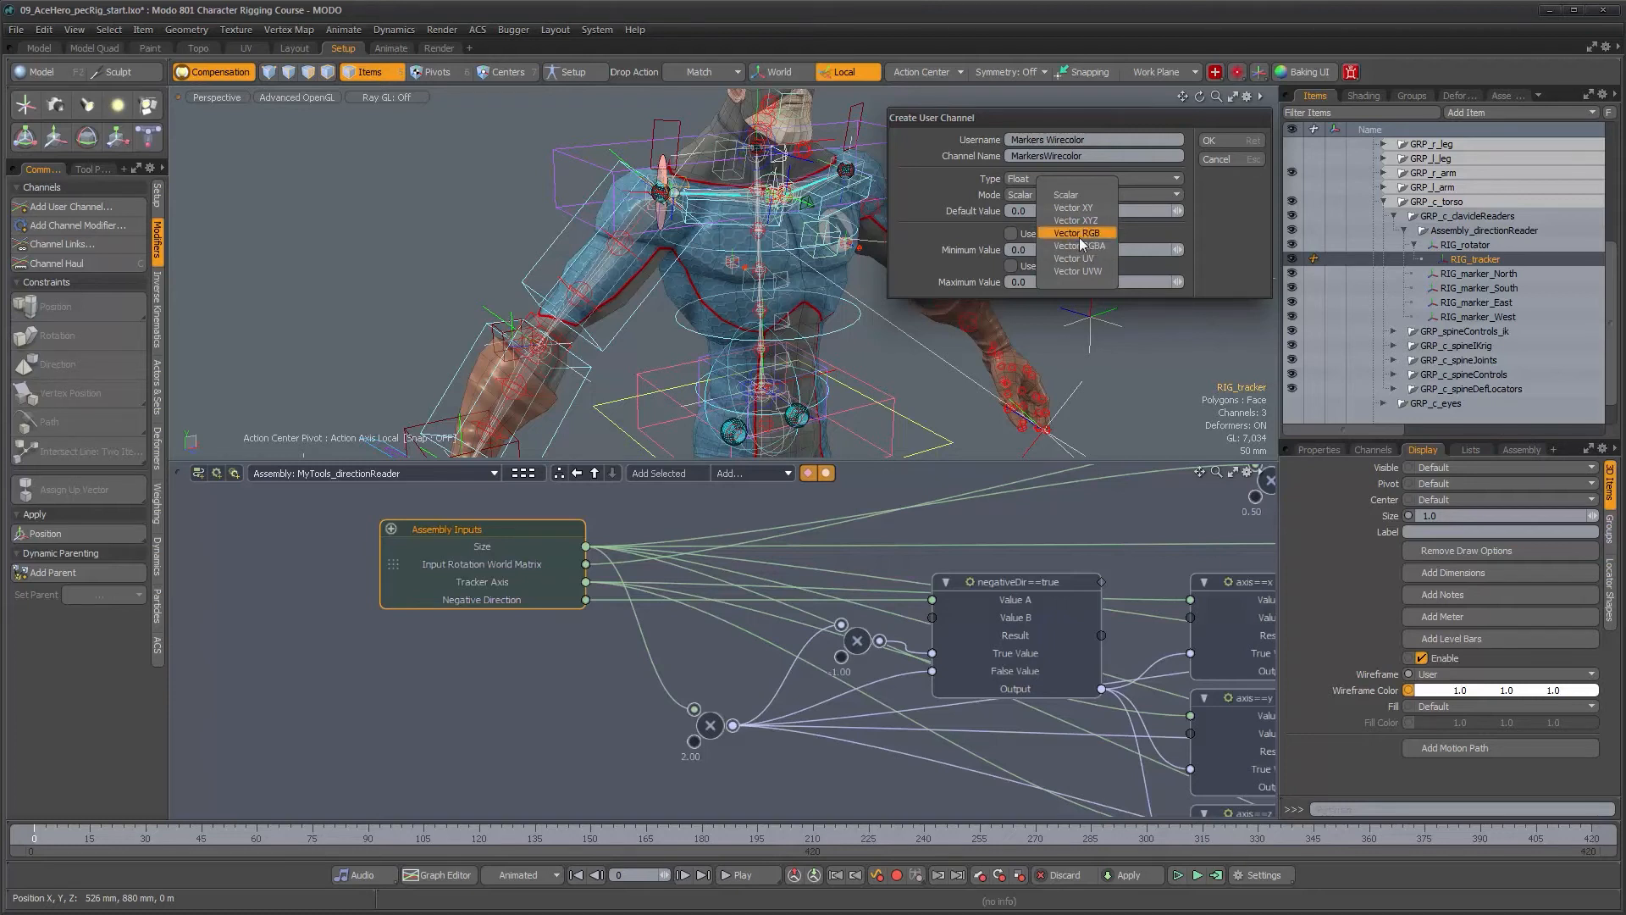
{"action": "left_click", "coordinate": [1079, 234]}
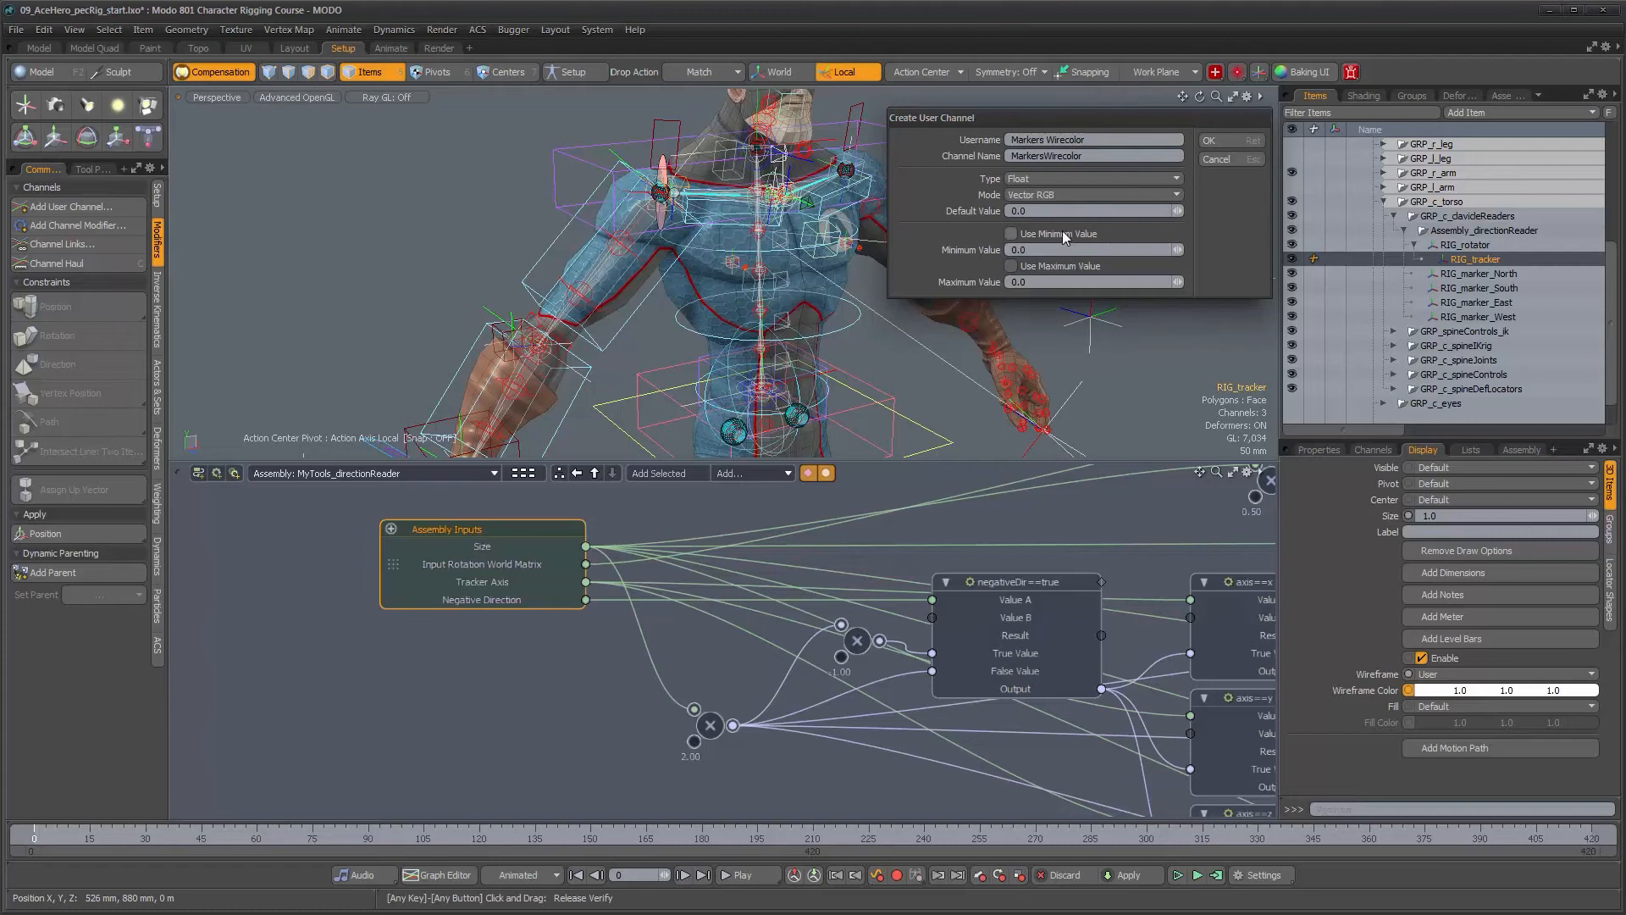
{"action": "left_click", "coordinate": [1223, 142]}
Create a Float, Vector RGB assembly input named Tracker Wirecolor and connect it to the RIG_tracker's Wireframe Color.
{"action": "left_click", "coordinate": [390, 529]}
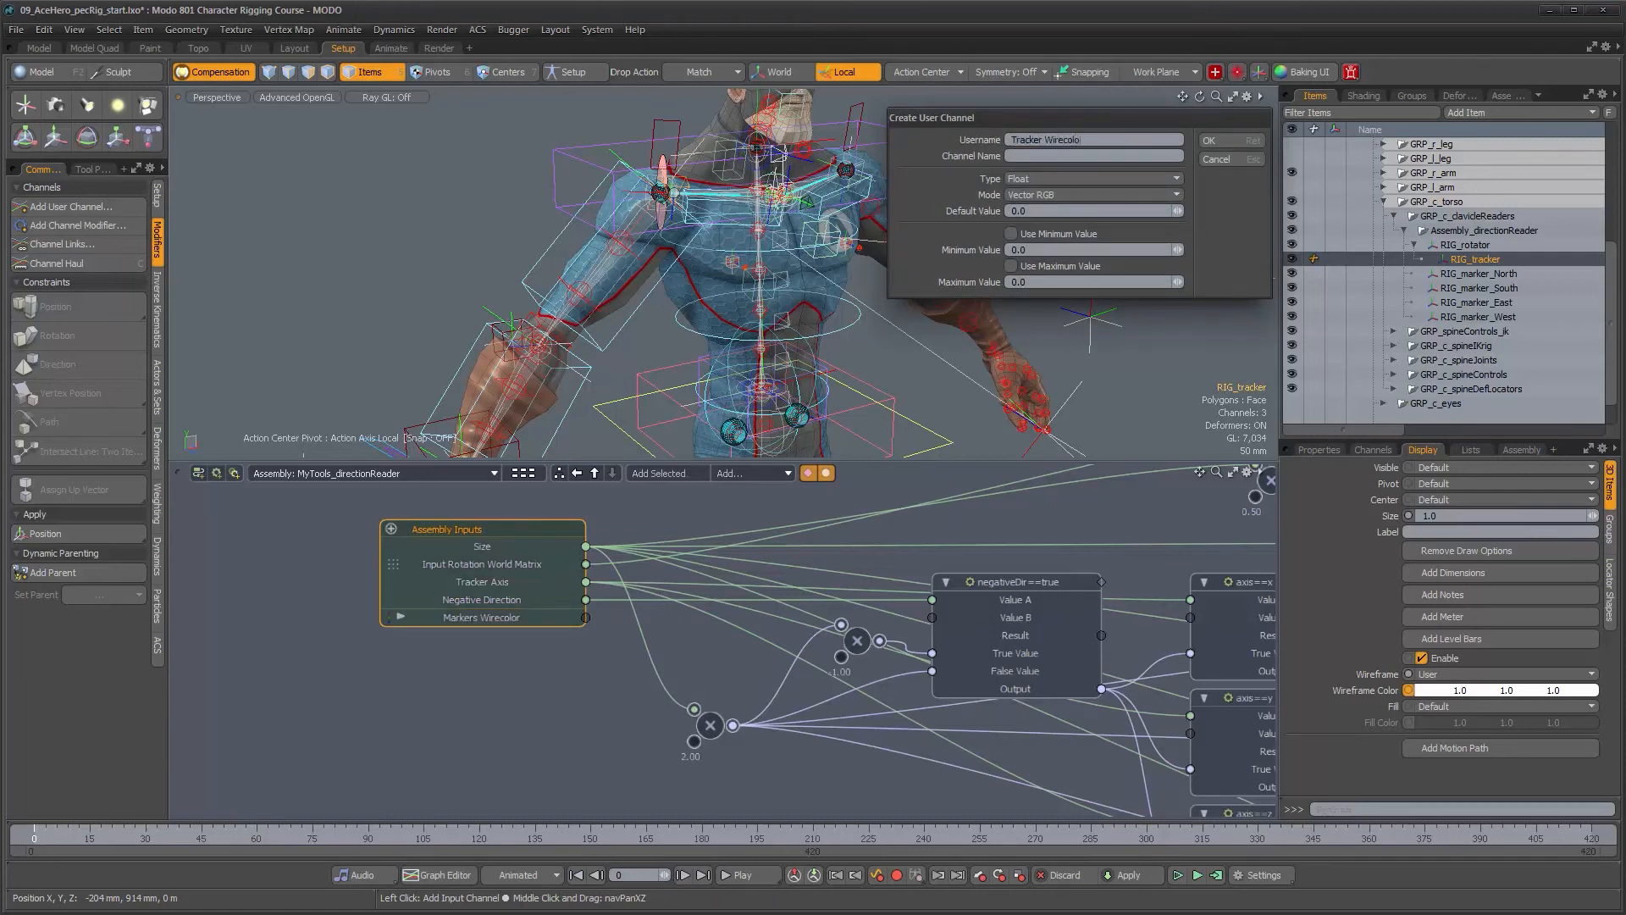
{"action": "key", "text": "Return"}
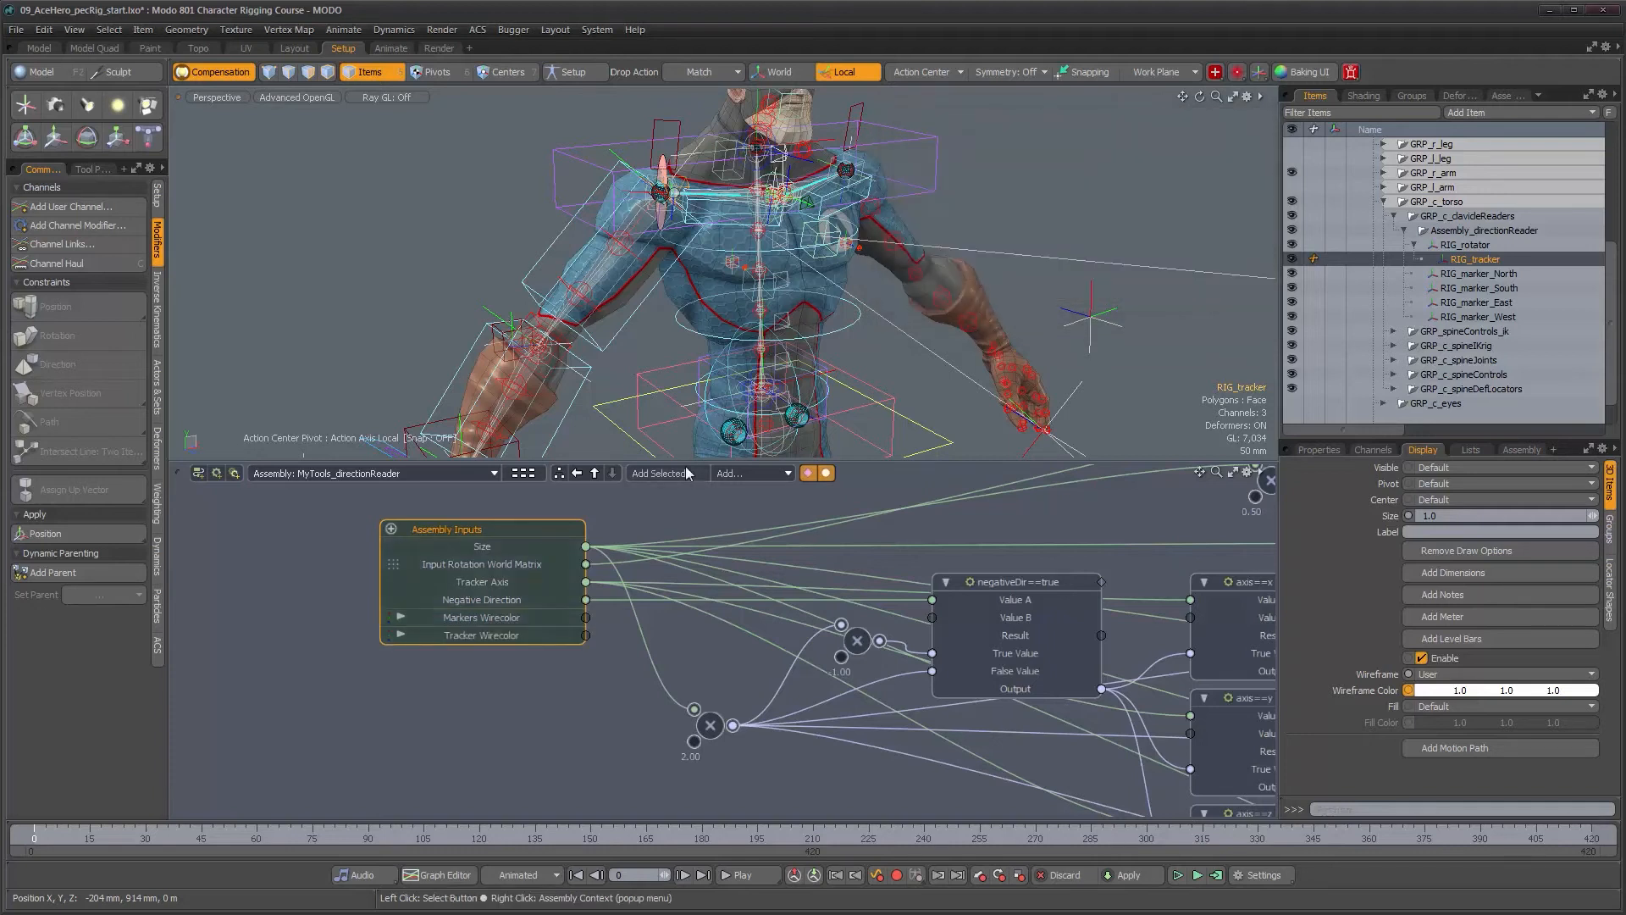
{"action": "right_click_drag", "start_coordinate": [794, 668], "coordinate": [866, 668], "text": "alt"}
{"action": "left_click_drag", "start_coordinate": [866, 668], "coordinate": [896, 709], "text": "alt"}
{"action": "left_click_drag", "start_coordinate": [336, 683], "coordinate": [1101, 567]}
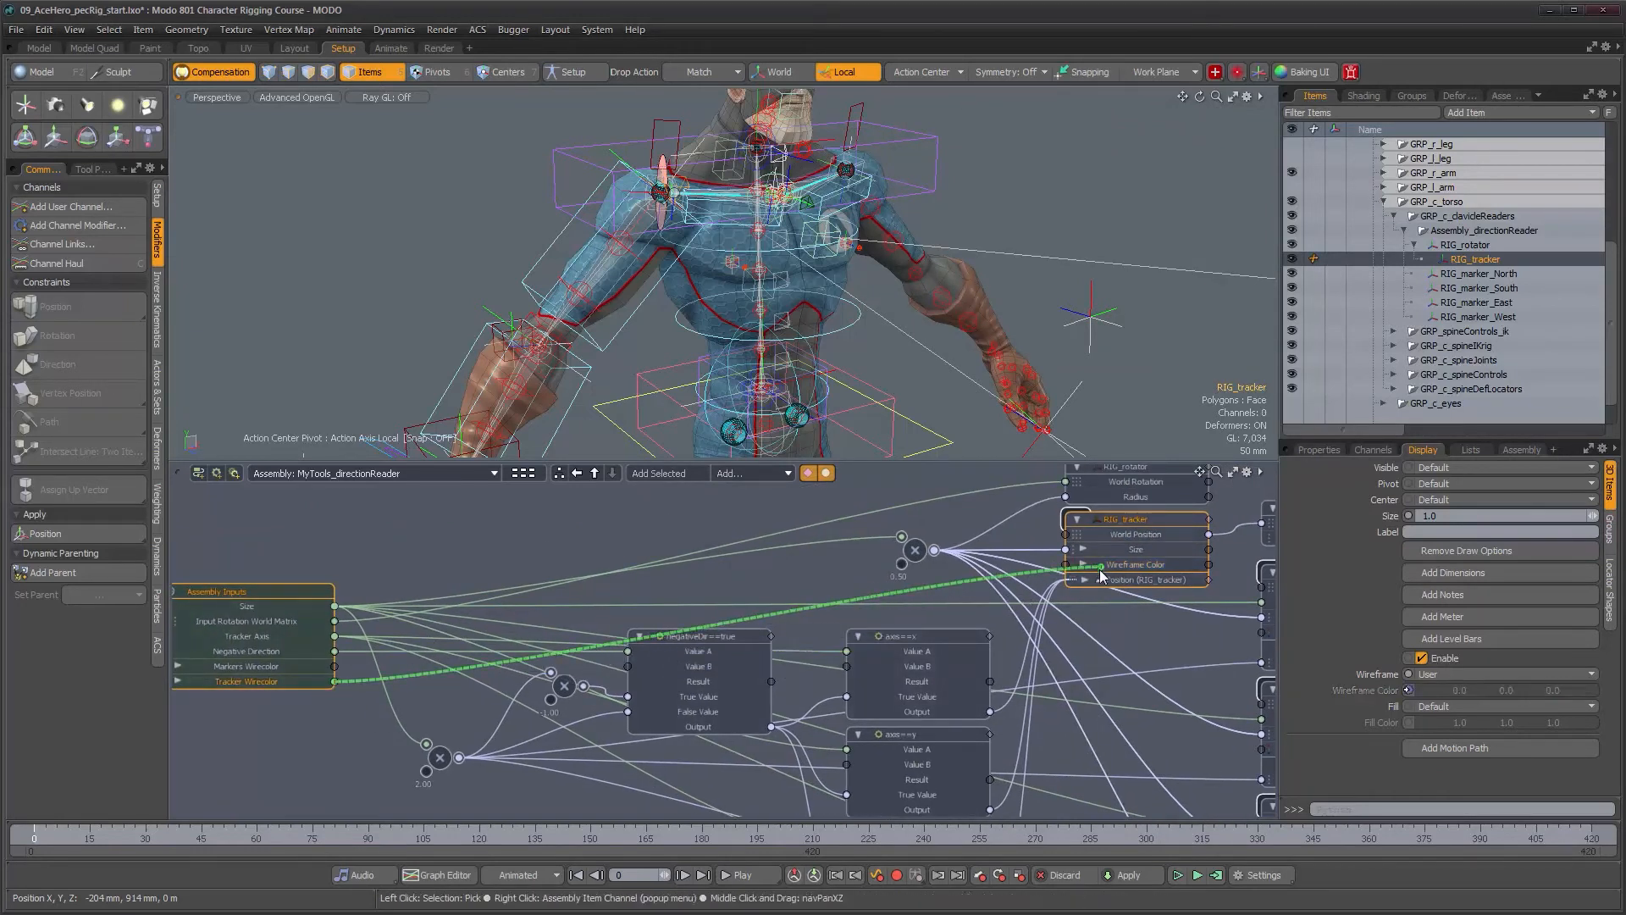
Connect the Markers Wirecolor input to the Wireframe Color of the North, East, South and West RIG_marker locators.
{"action": "left_click_drag", "start_coordinate": [1091, 628], "coordinate": [842, 602], "text": "alt"}
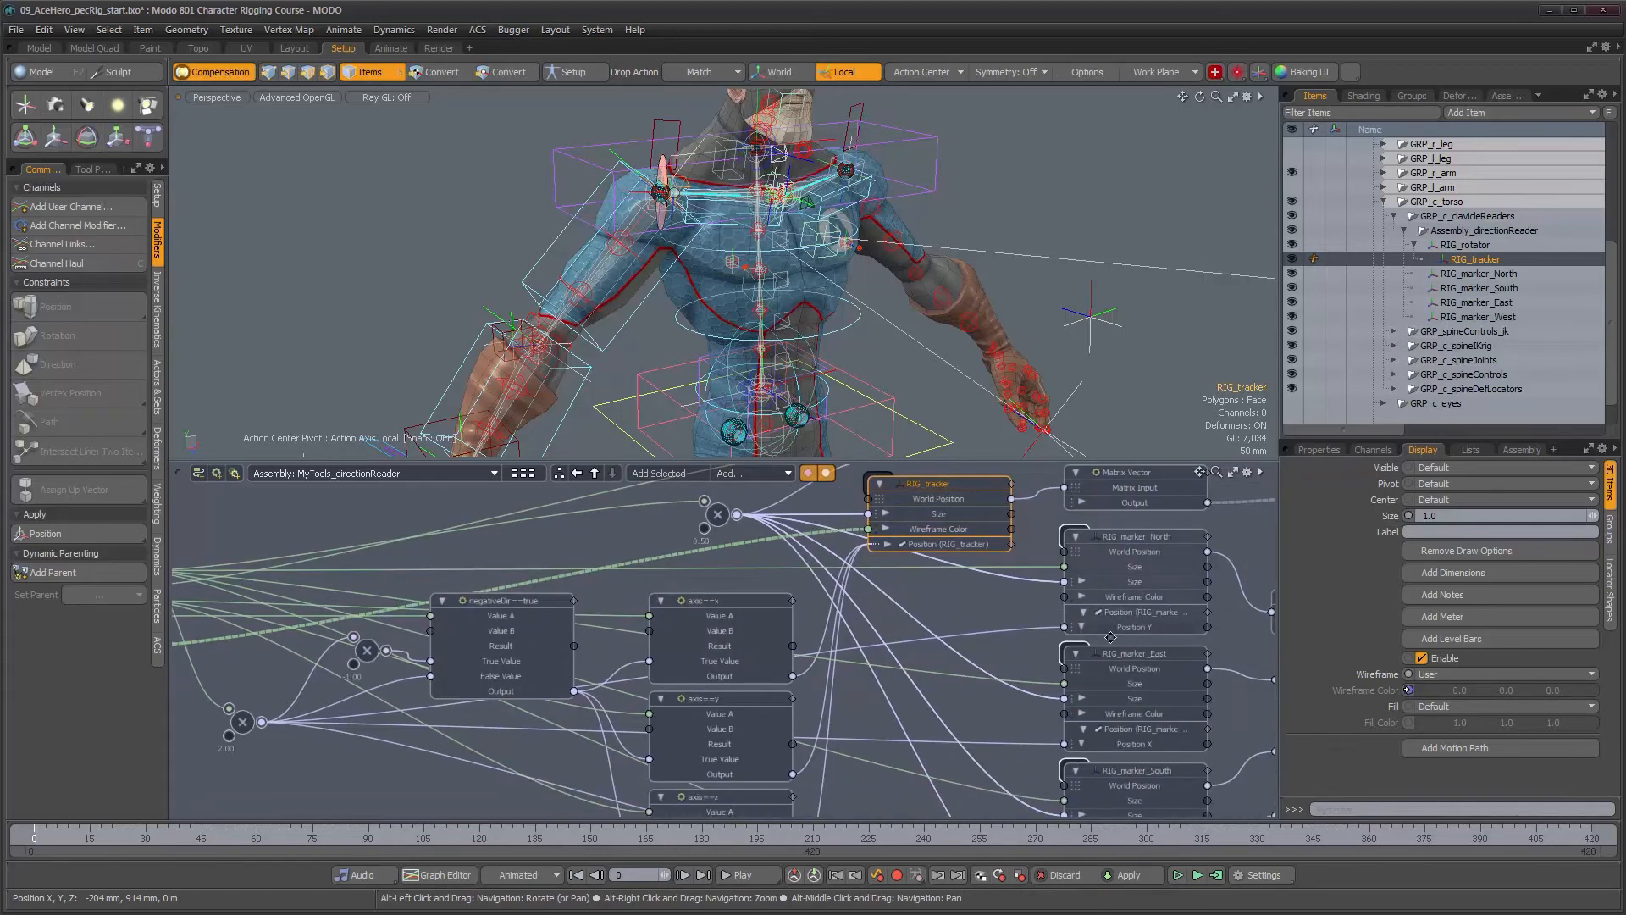
{"action": "left_click", "coordinate": [1126, 606]}
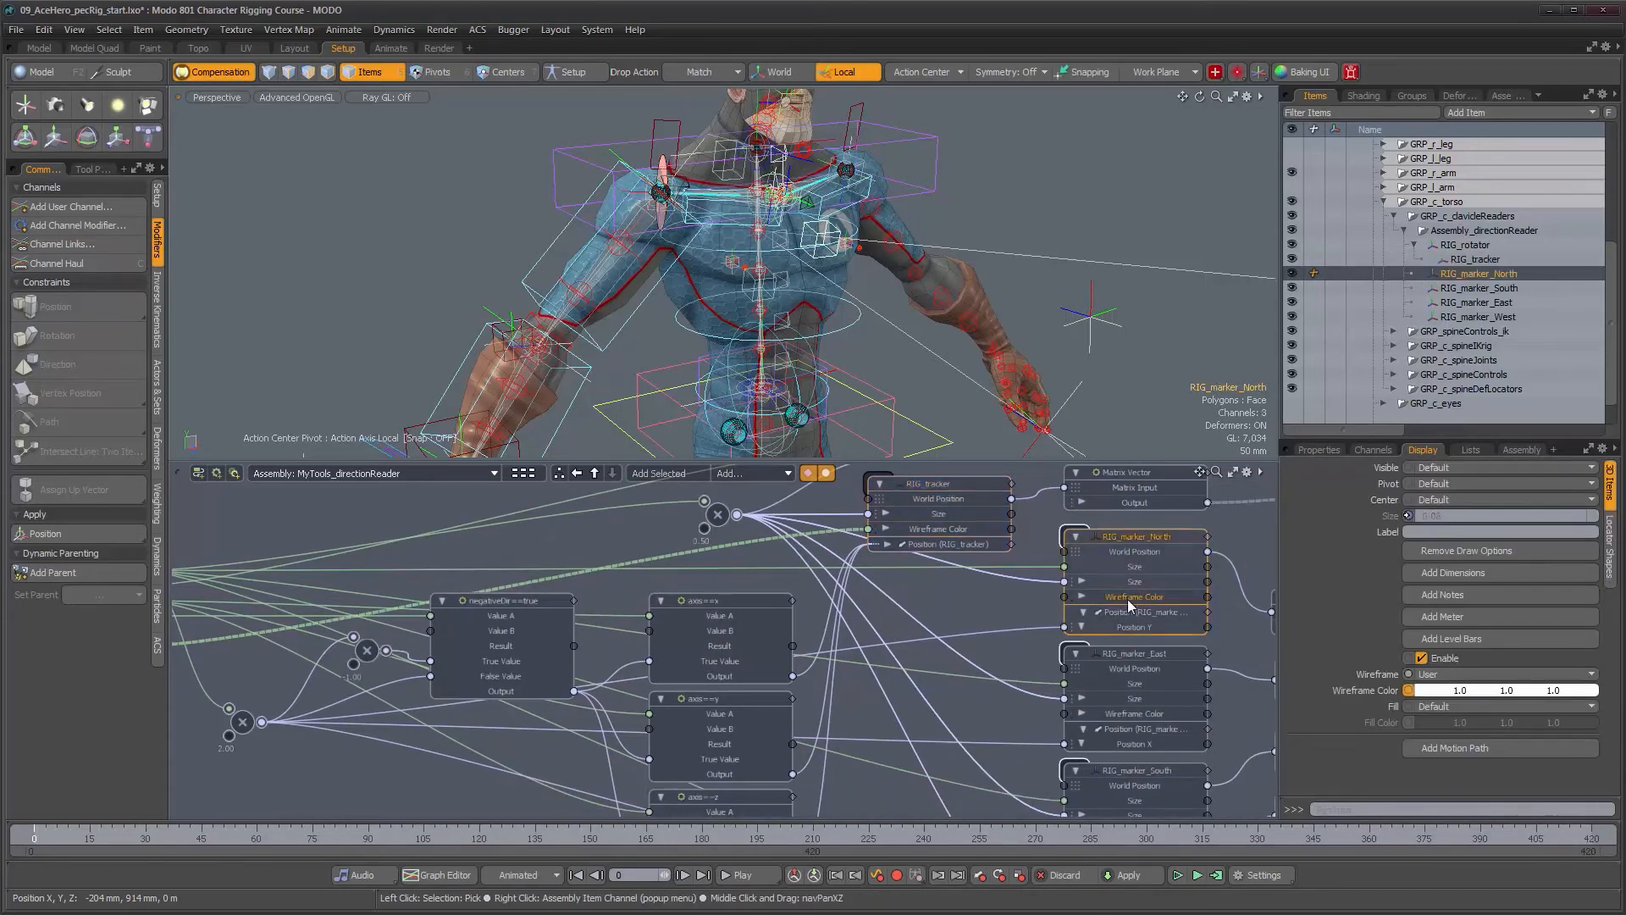
{"action": "left_click", "coordinate": [1124, 715], "text": "shift"}
{"action": "scroll", "coordinate": [1125, 720], "scroll_direction": "down", "scroll_amount": 3}
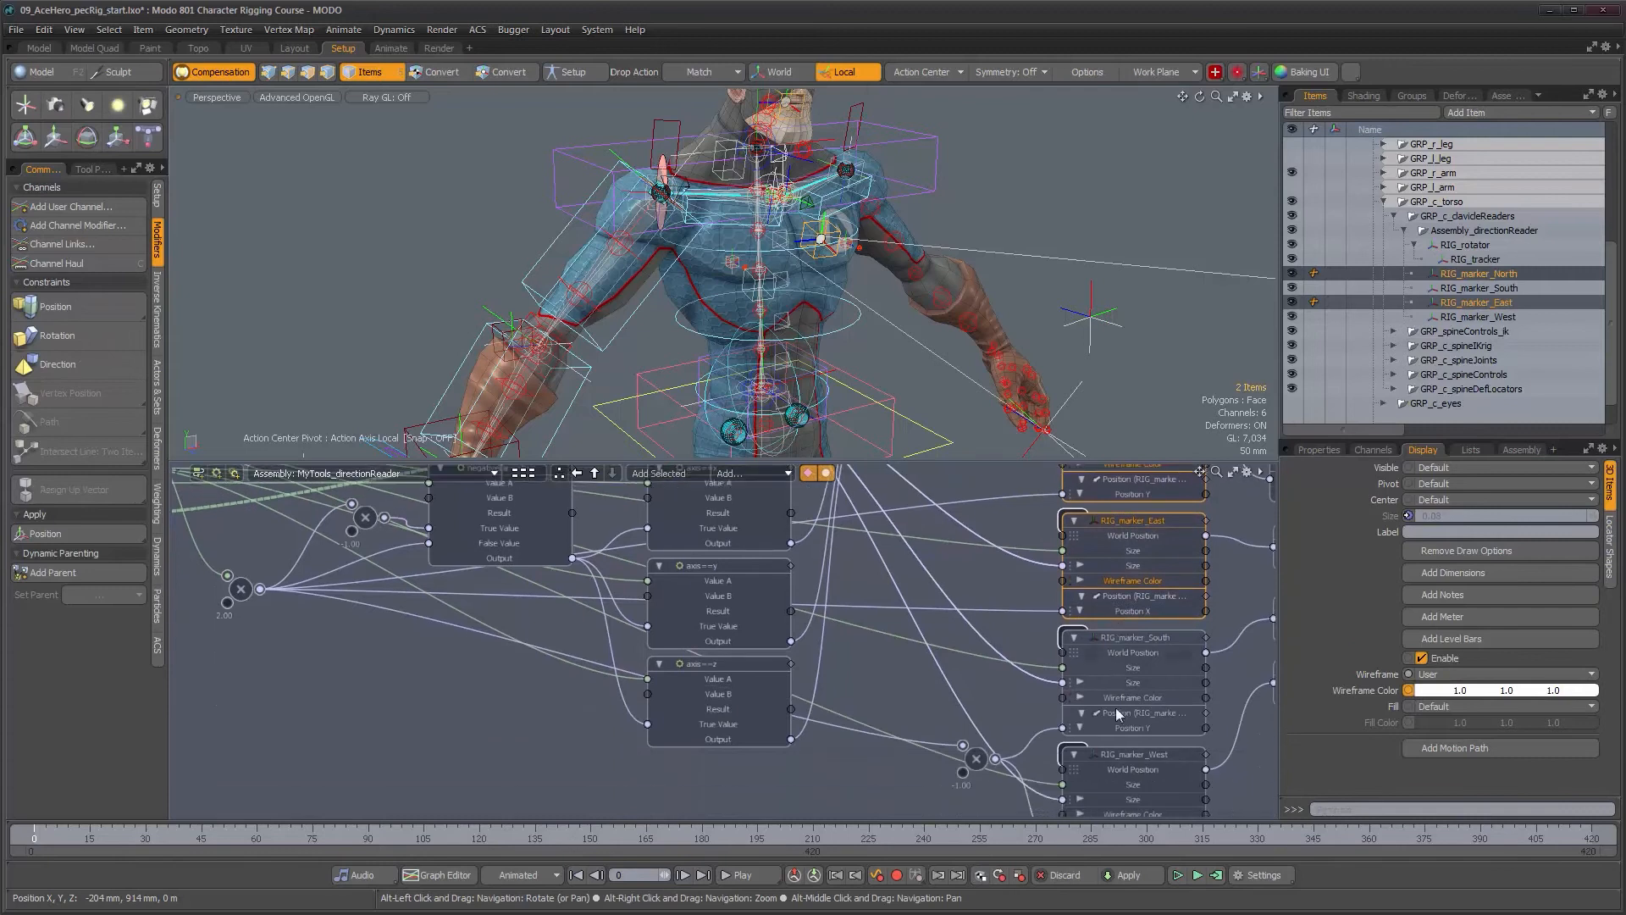
{"action": "left_click", "coordinate": [1117, 694], "text": "shift"}
{"action": "scroll", "coordinate": [1126, 735], "scroll_direction": "down", "scroll_amount": 2}
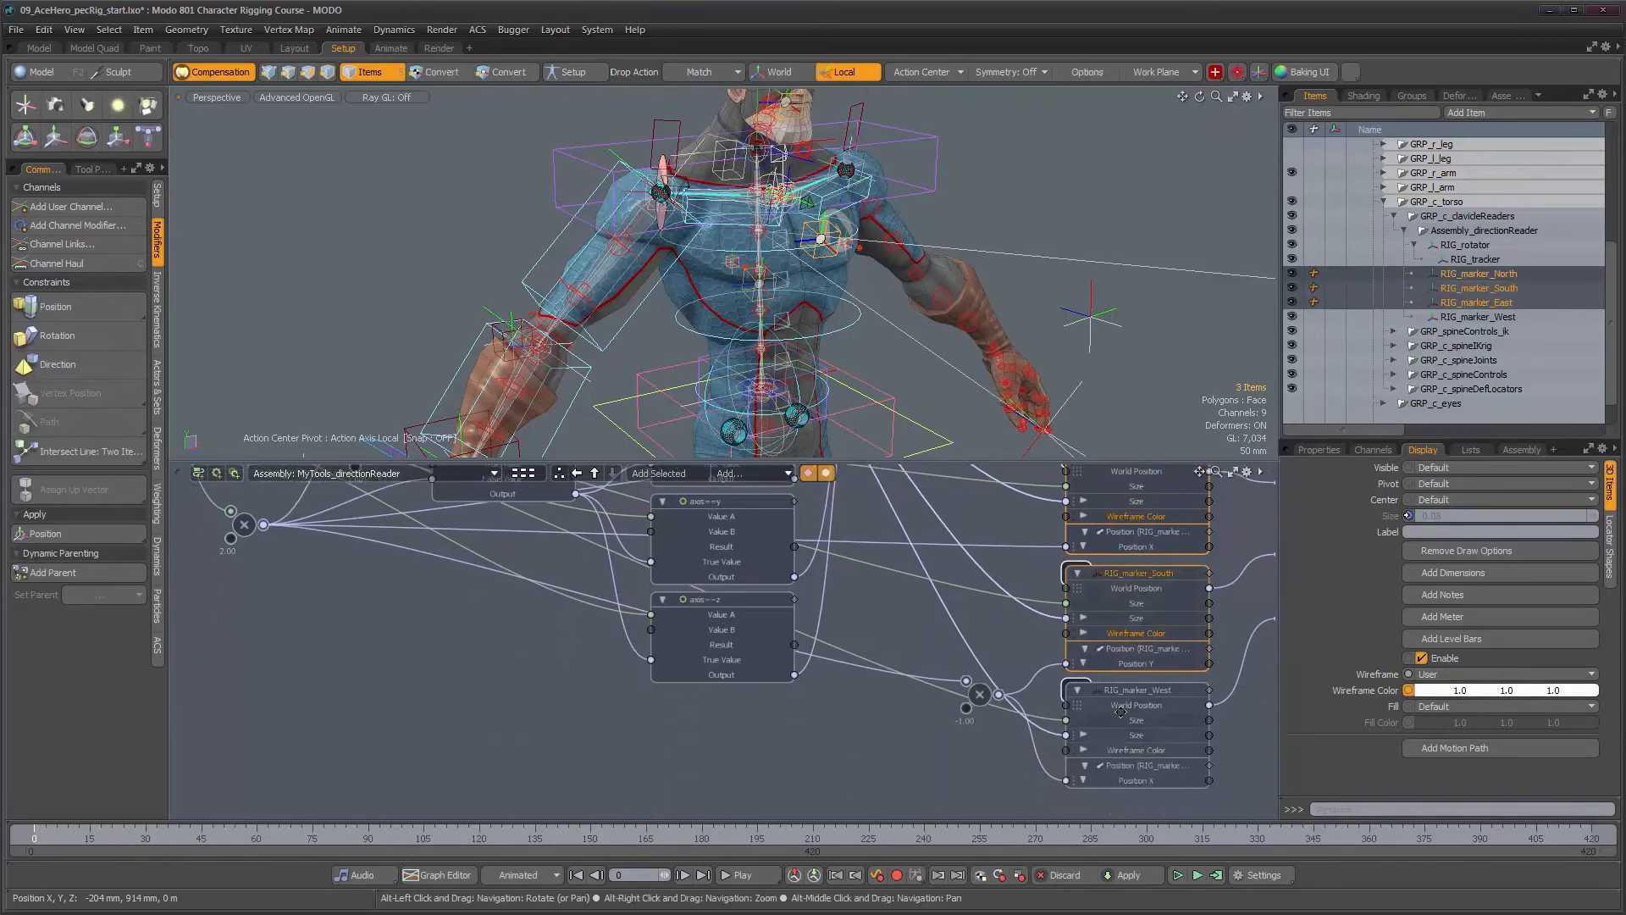
{"action": "left_click", "coordinate": [1120, 734], "text": "shift"}
{"action": "right_click_drag", "start_coordinate": [820, 648], "coordinate": [754, 555], "text": "alt"}
{"action": "left_click_drag", "start_coordinate": [753, 556], "coordinate": [853, 646], "text": "alt"}
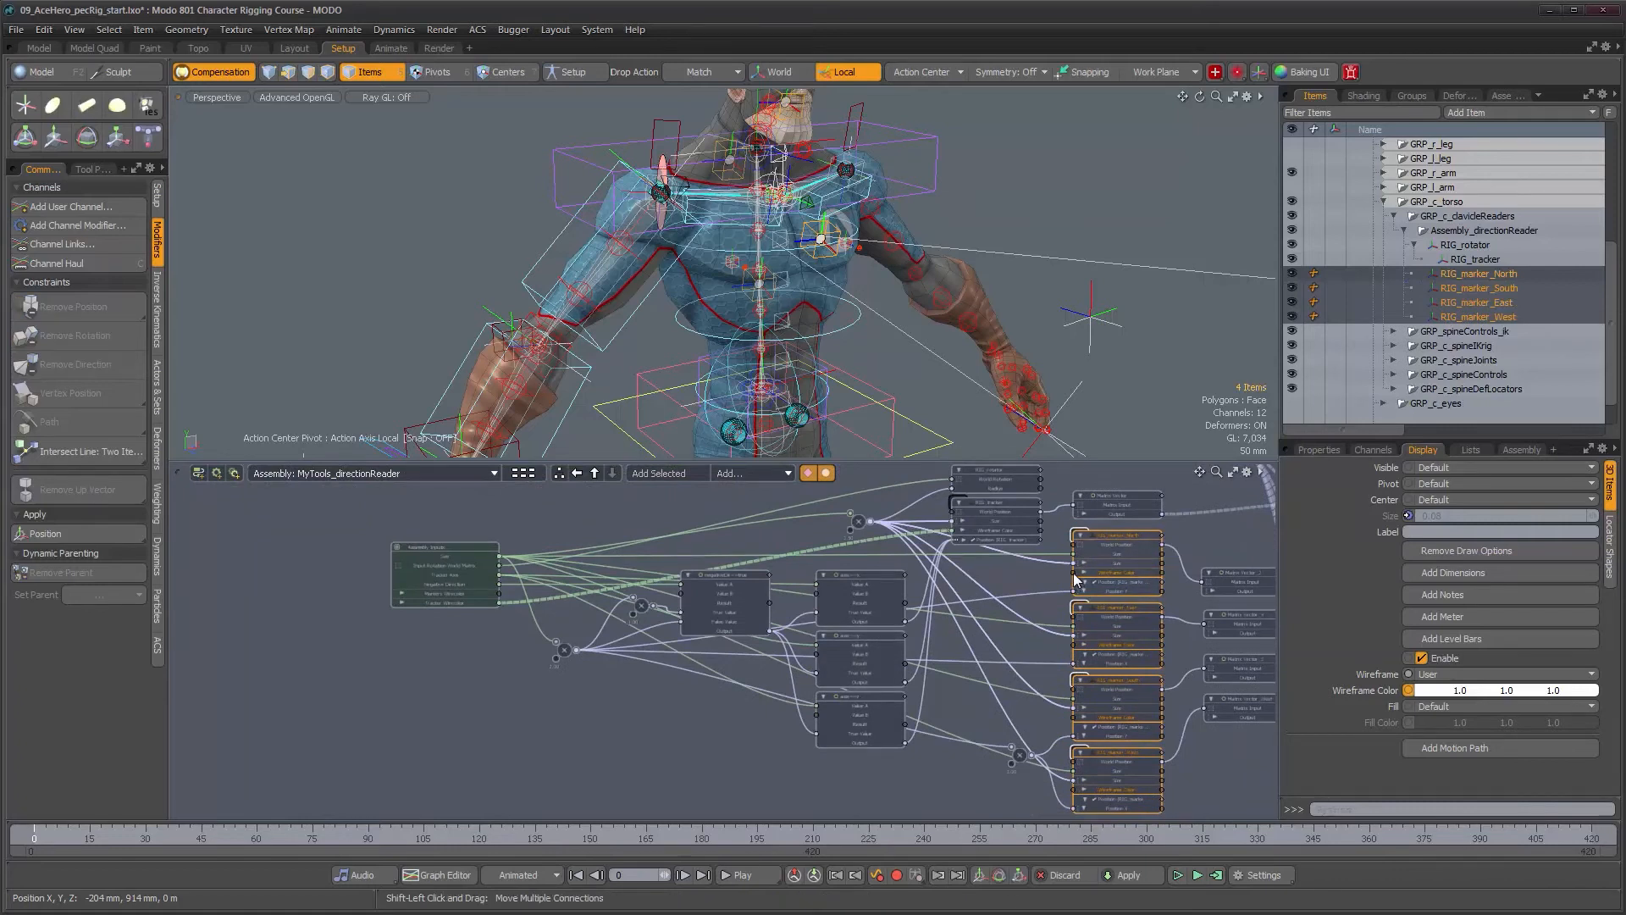
{"action": "mouse_move", "coordinate": [1033, 583]}
{"action": "left_mouse_down", "text": "shift"}
{"action": "mouse_move", "coordinate": [785, 681]}
{"action": "mouse_move", "coordinate": [469, 633]}
{"action": "mouse_move", "coordinate": [460, 602]}
{"action": "mouse_move", "coordinate": [492, 588]}
{"action": "left_mouse_up", "text": "shift"}
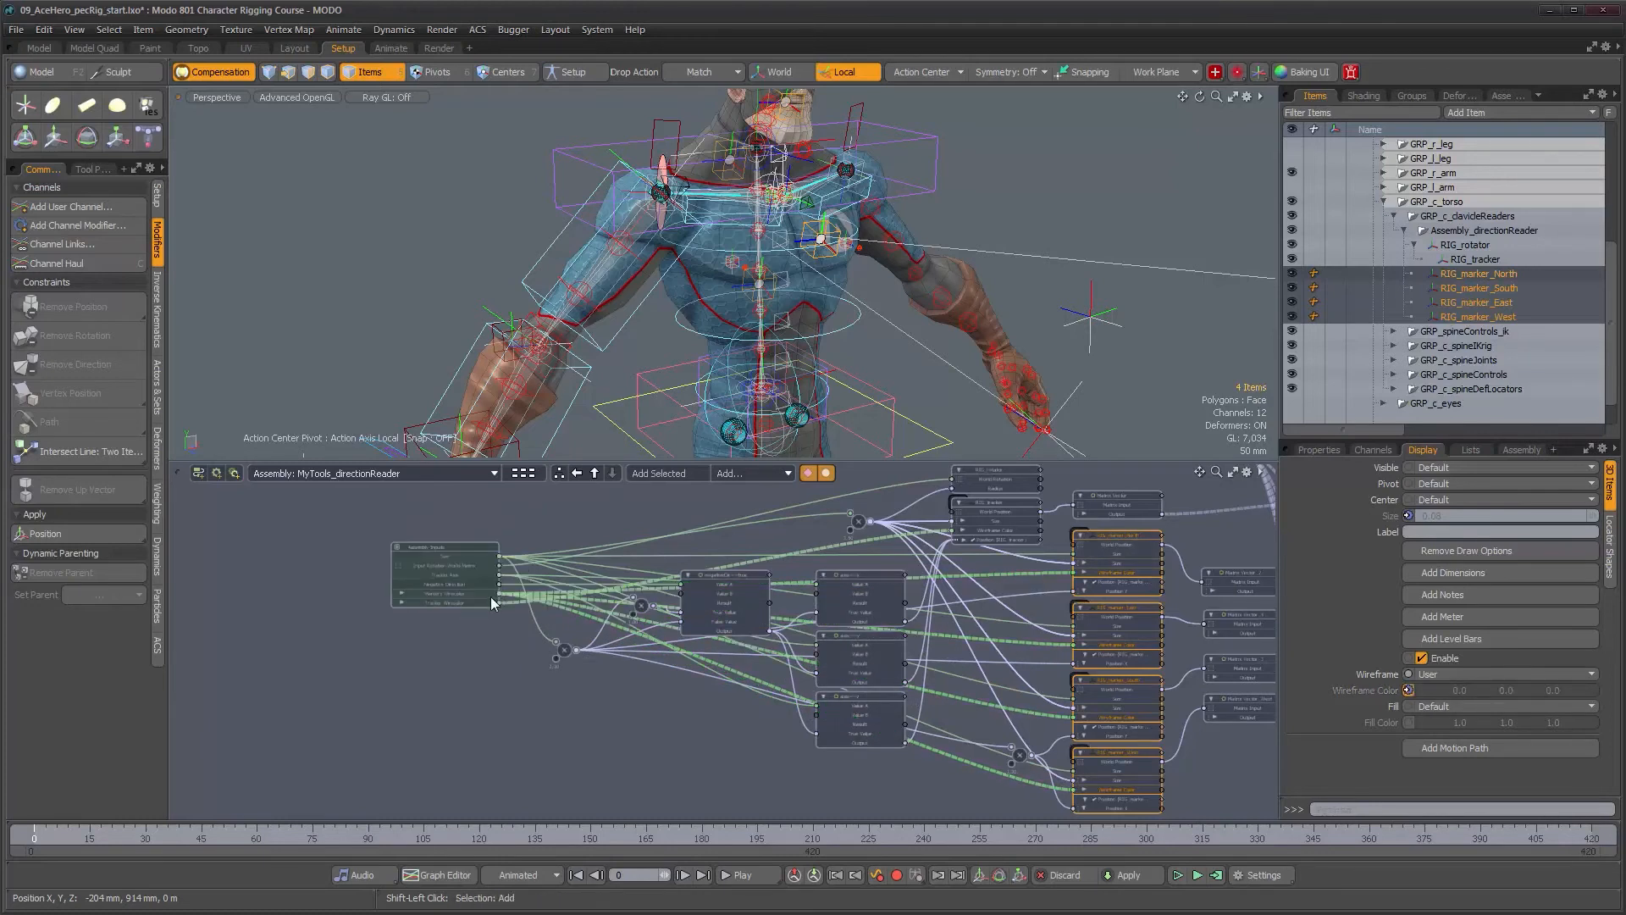
Set the direction reader assembly's Markers Wirecolor to magenta with RGB 0.56, 0.01, 0.39.
{"action": "left_click", "coordinate": [1074, 207]}
{"action": "mouse_move", "coordinate": [1047, 215]}
{"action": "left_mouse_down", "text": "alt"}
{"action": "mouse_move", "coordinate": [1069, 208]}
{"action": "mouse_move", "coordinate": [1042, 212]}
{"action": "left_mouse_up", "text": "alt"}
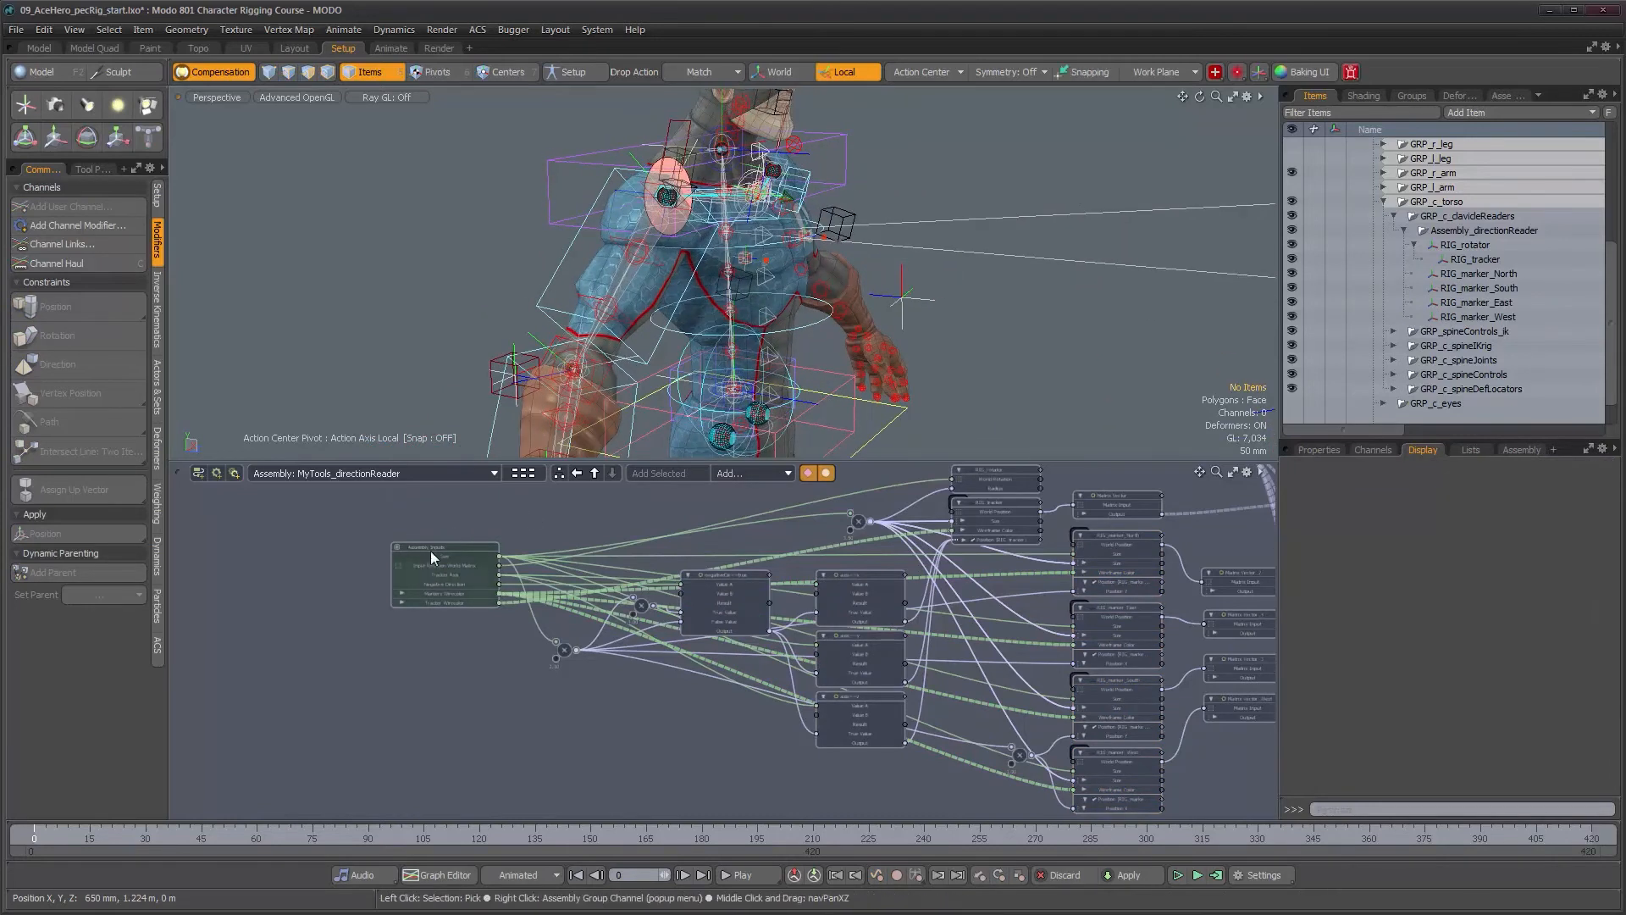
{"action": "left_click", "coordinate": [432, 552]}
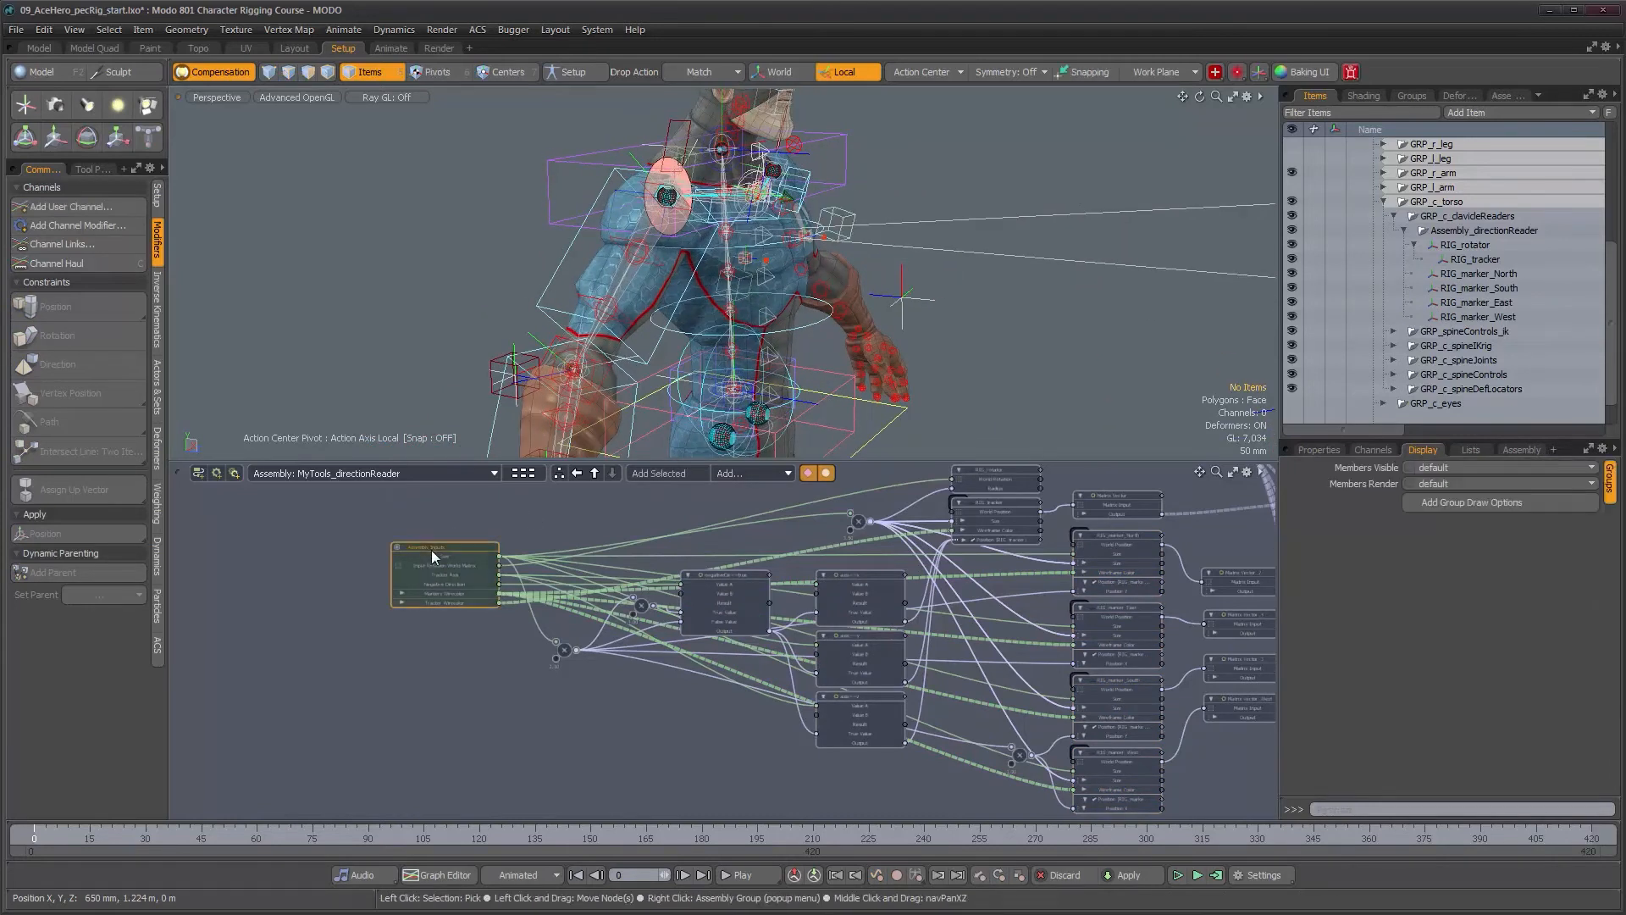
{"action": "left_click", "coordinate": [1319, 449]}
{"action": "left_click", "coordinate": [1611, 546]}
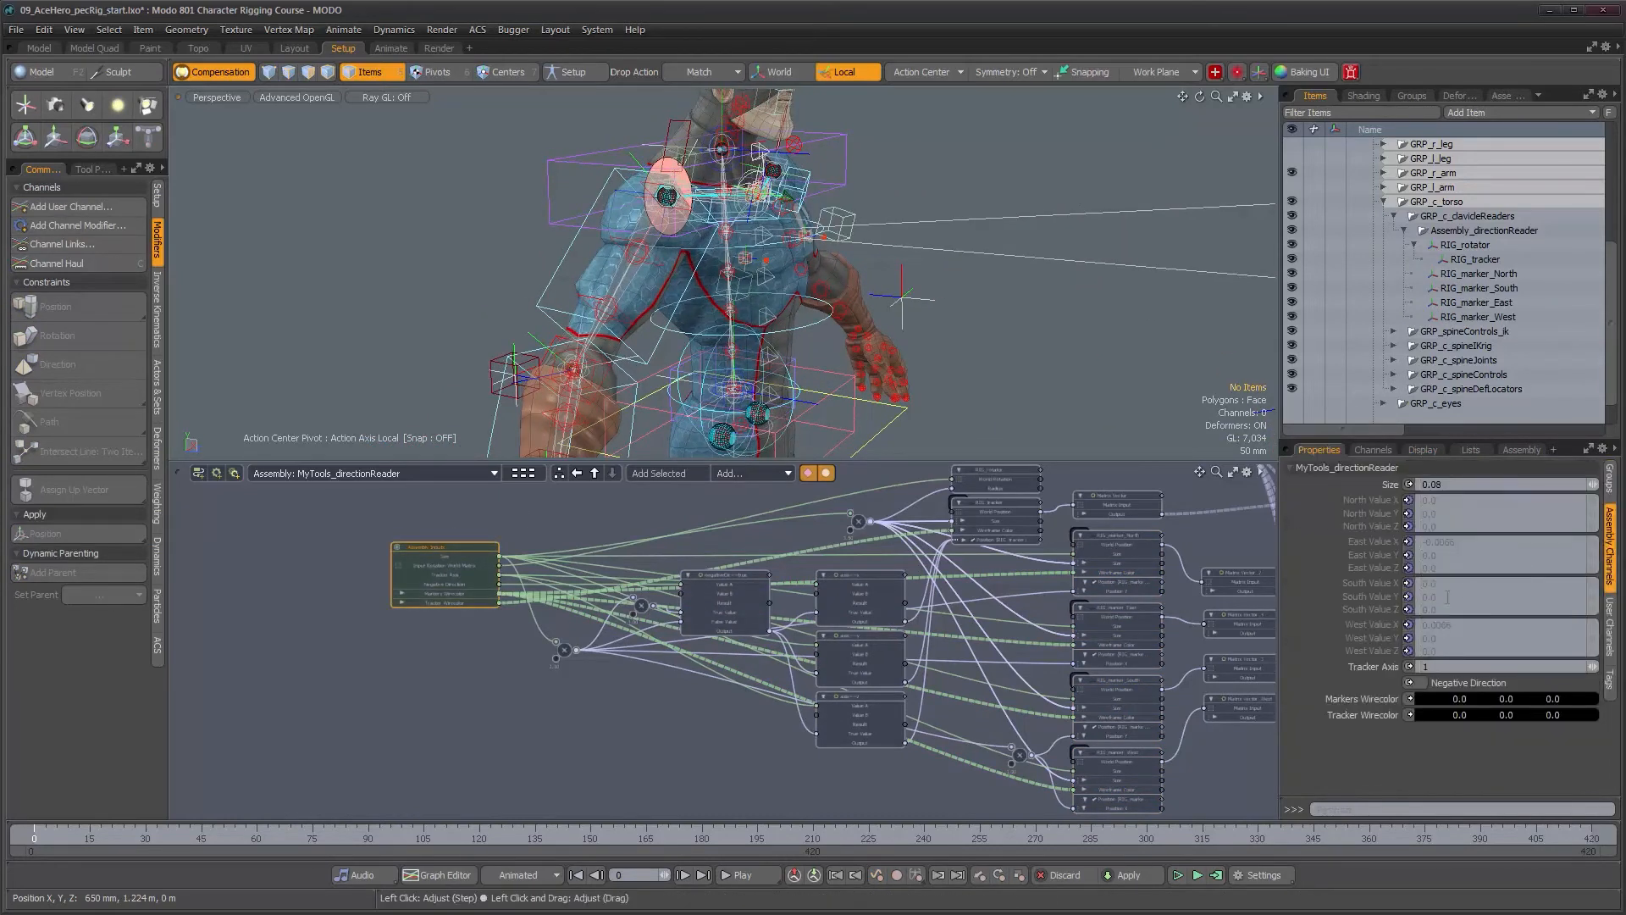
{"action": "left_click", "coordinate": [1462, 699]}
{"action": "left_click", "coordinate": [996, 720]}
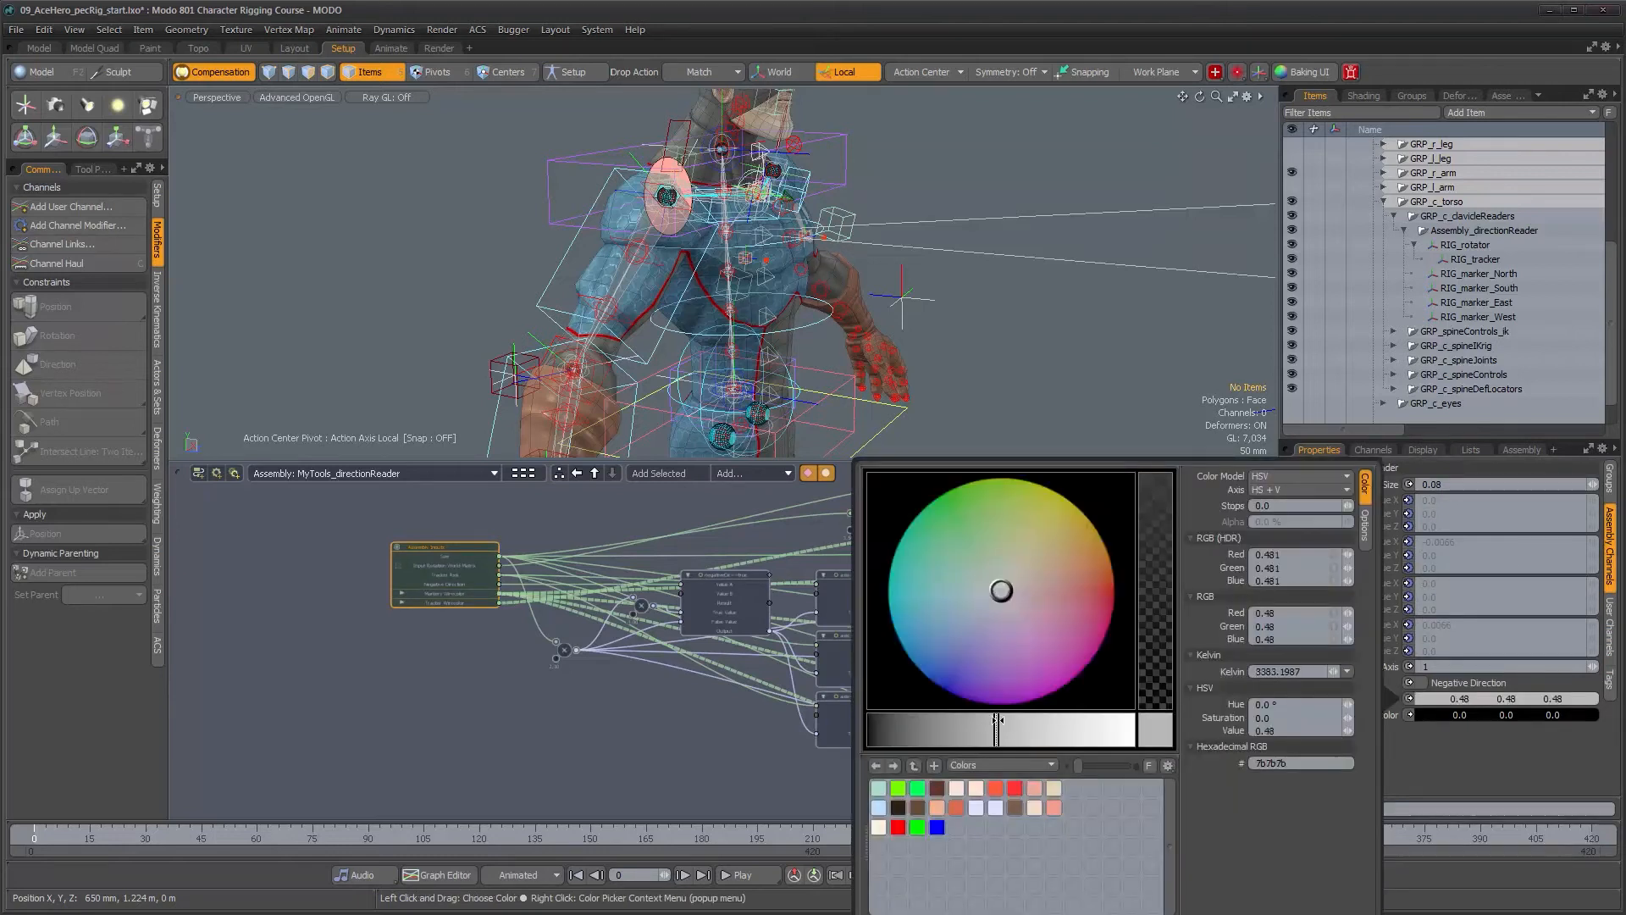
{"action": "left_click_drag", "start_coordinate": [1062, 652], "coordinate": [1081, 665]}
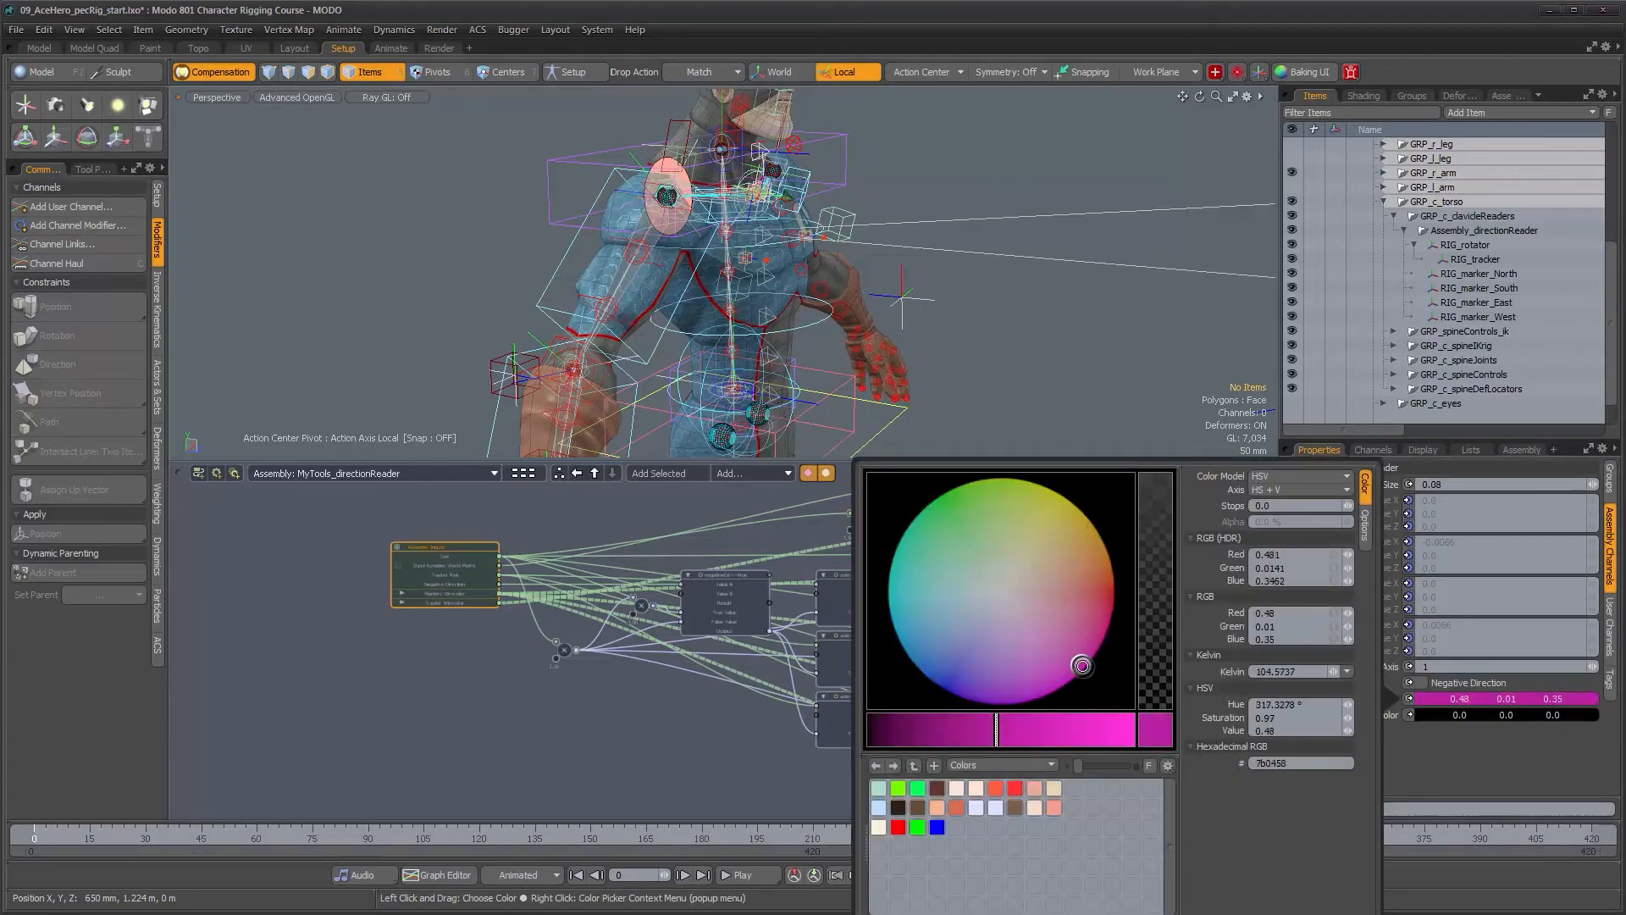
{"action": "left_click", "coordinate": [1017, 728]}
{"action": "left_click_drag", "start_coordinate": [1018, 728], "coordinate": [1016, 728]}
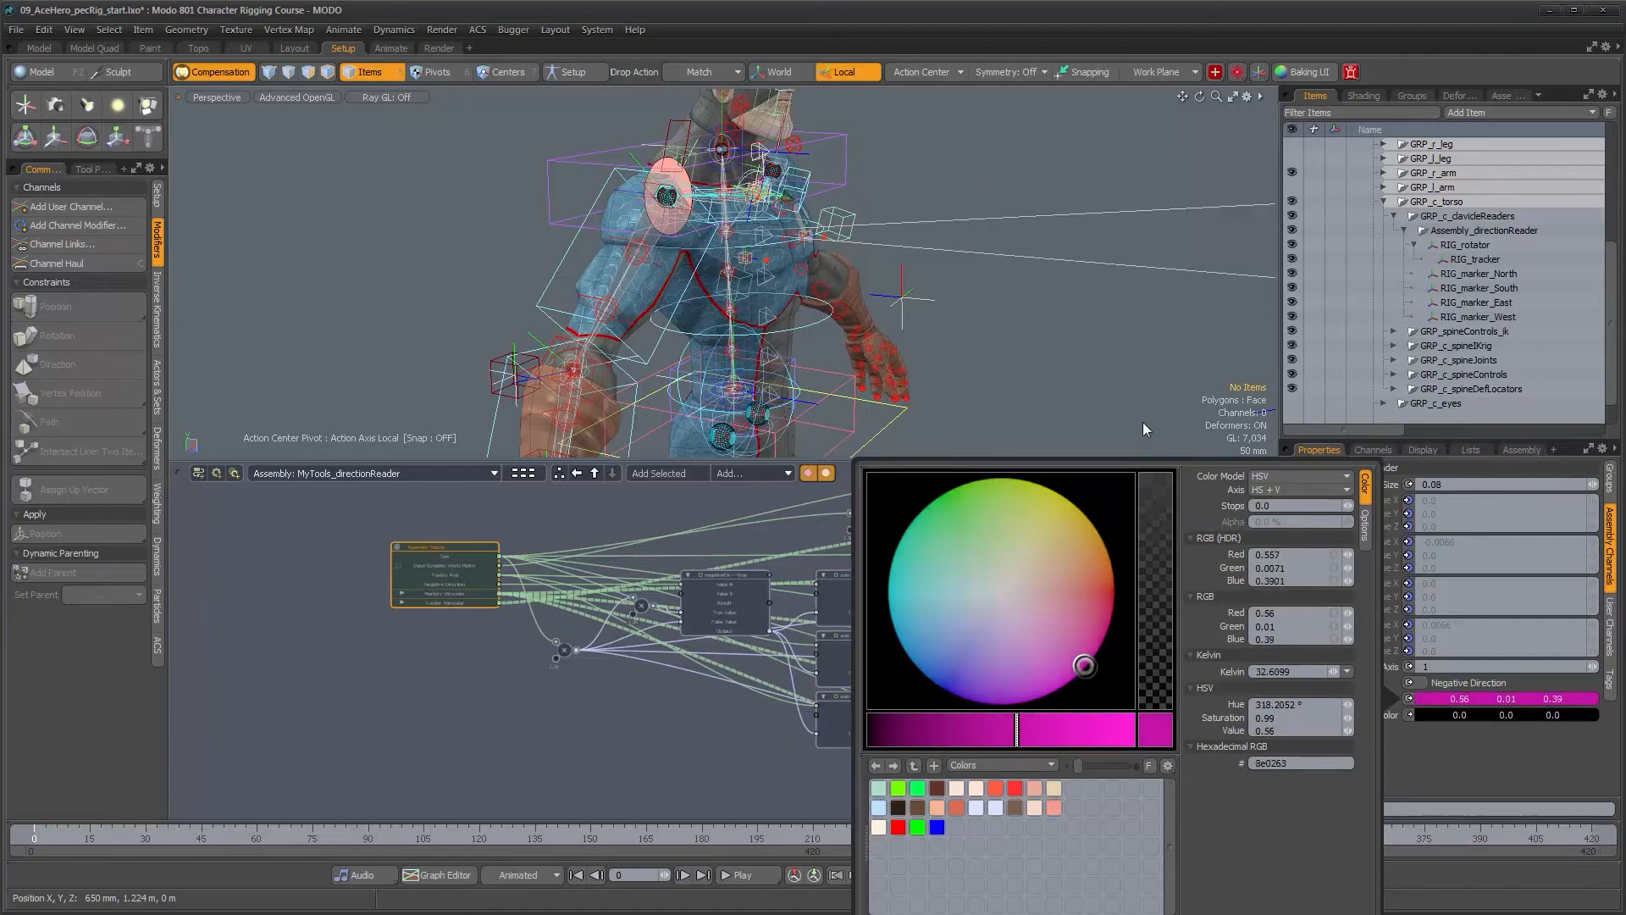
Set the assembly's Tracker Wirecolor to green with RGB 0.0, 0.68, 0.06 and deselect the inputs node.
{"action": "left_click", "coordinate": [1468, 715]}
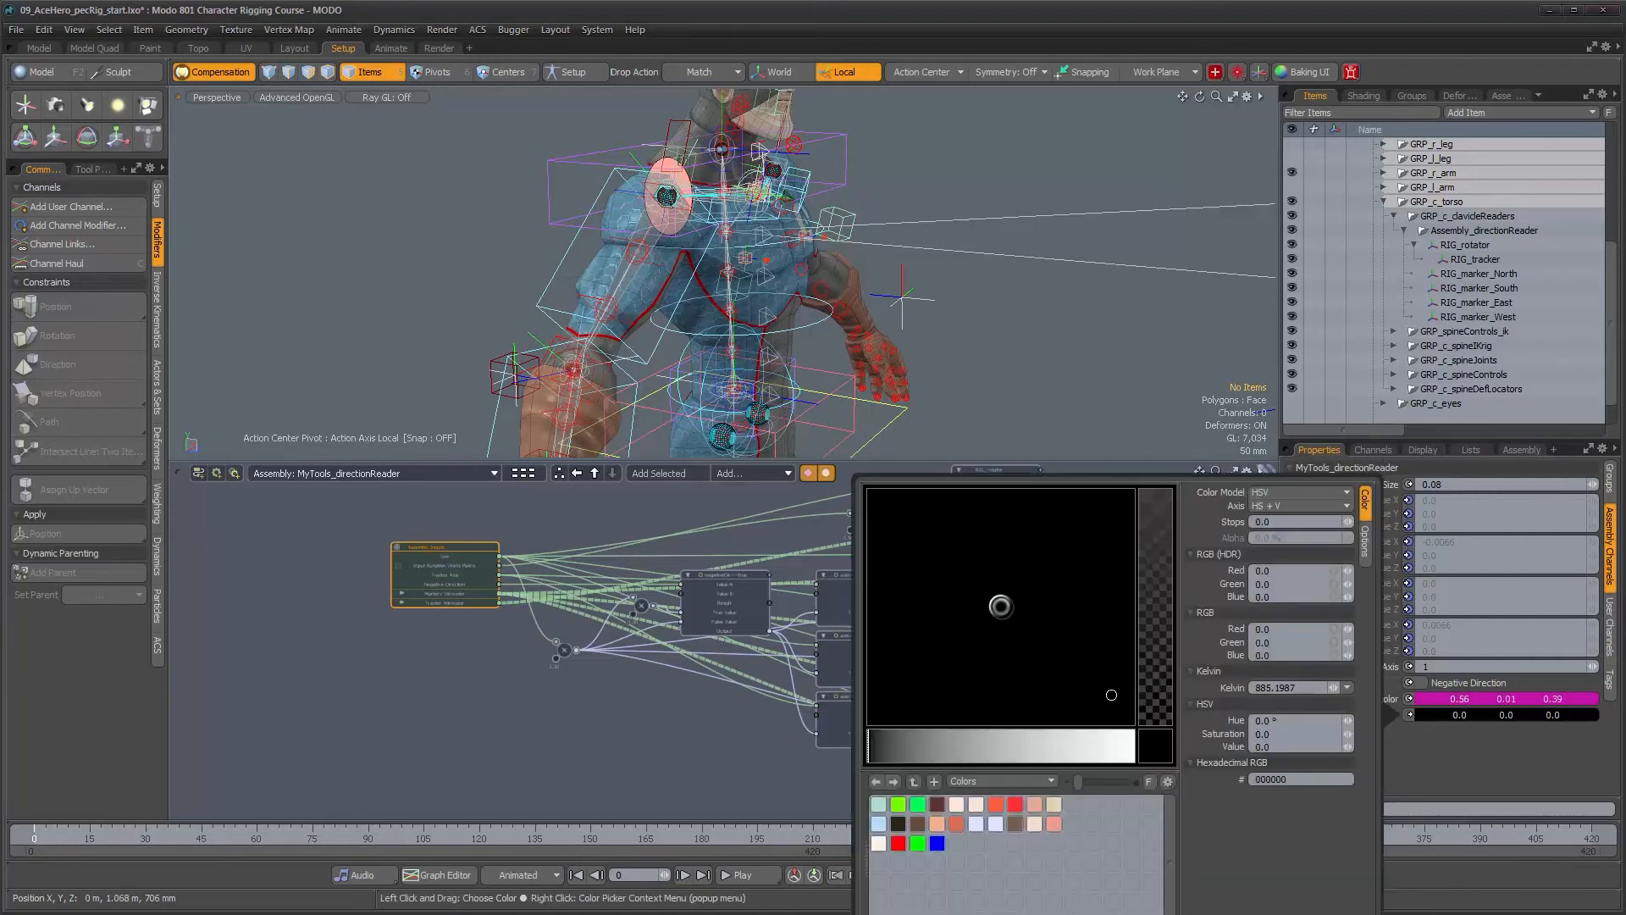
{"action": "left_click", "coordinate": [1022, 743]}
{"action": "mouse_move", "coordinate": [954, 534]}
{"action": "left_mouse_down"}
{"action": "mouse_move", "coordinate": [951, 512]}
{"action": "mouse_move", "coordinate": [974, 537]}
{"action": "mouse_move", "coordinate": [939, 509]}
{"action": "left_mouse_up"}
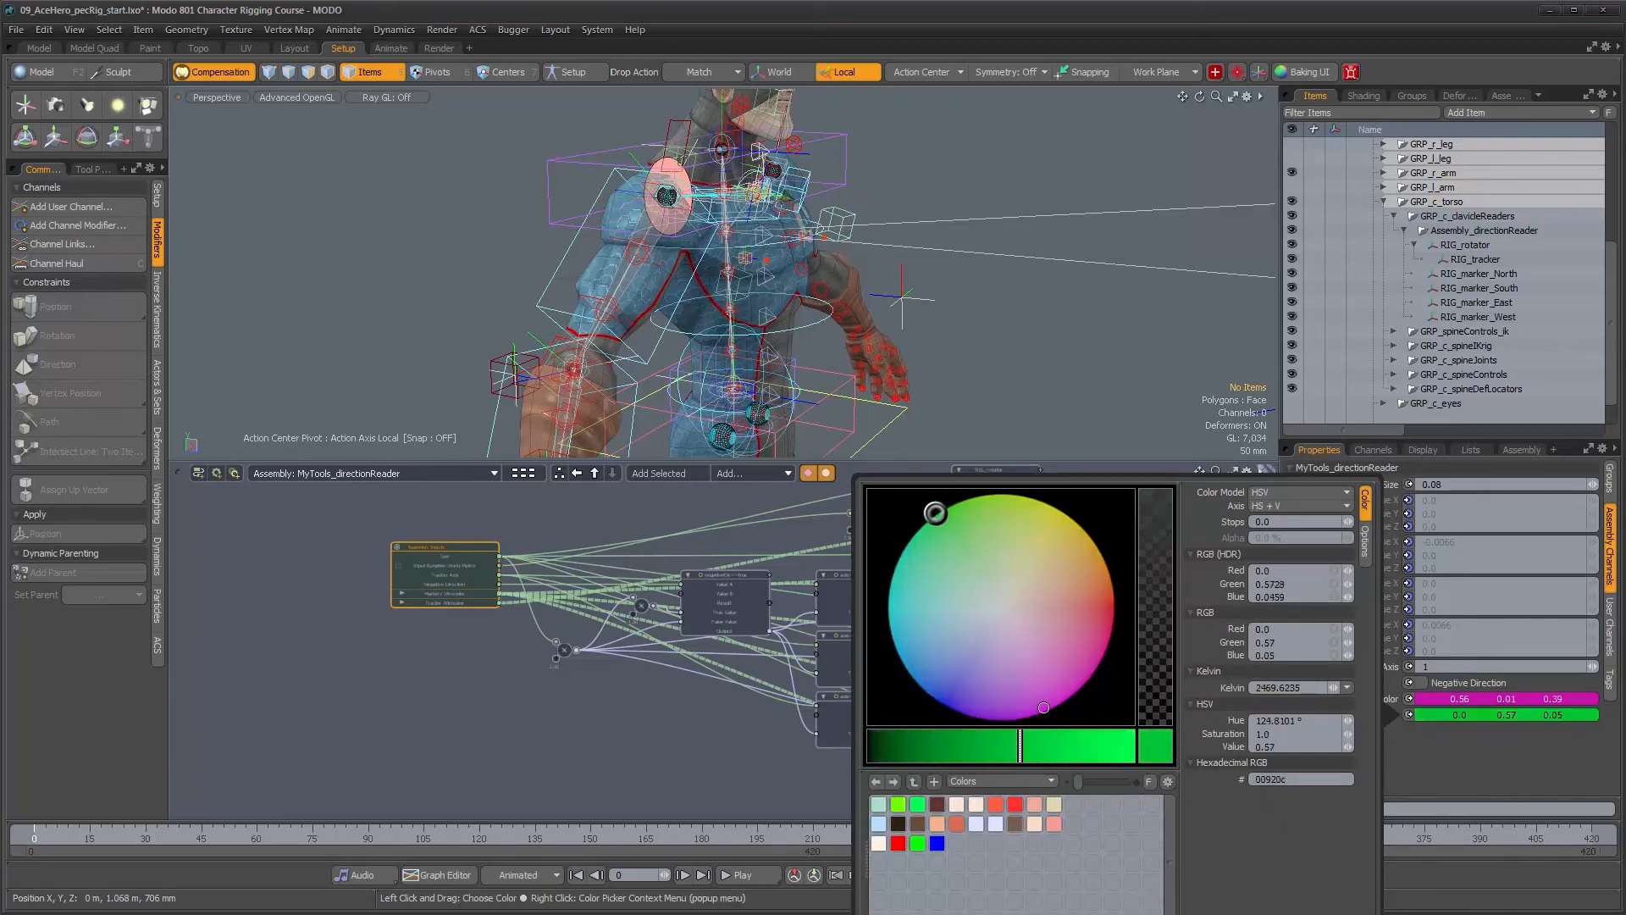
{"action": "left_click", "coordinate": [1049, 743]}
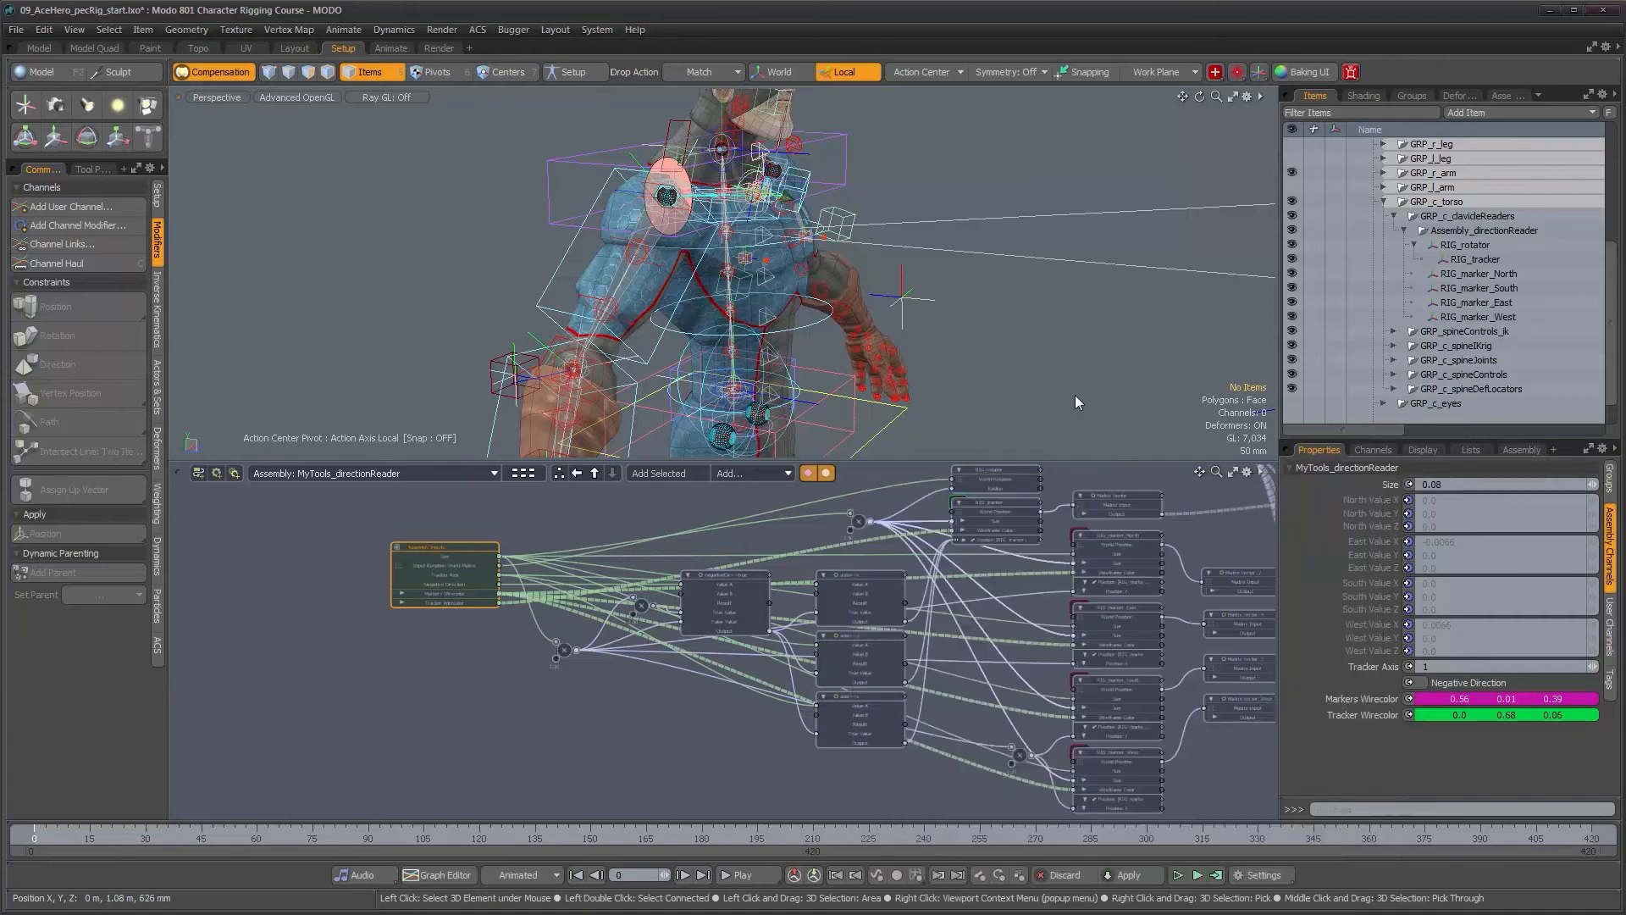
{"action": "left_click", "coordinate": [513, 761]}
Select the RIG_marker_West locator behind the neck and examine its box shape up close from the side.
{"action": "left_click_drag", "start_coordinate": [745, 305], "coordinate": [1016, 262], "text": "alt"}
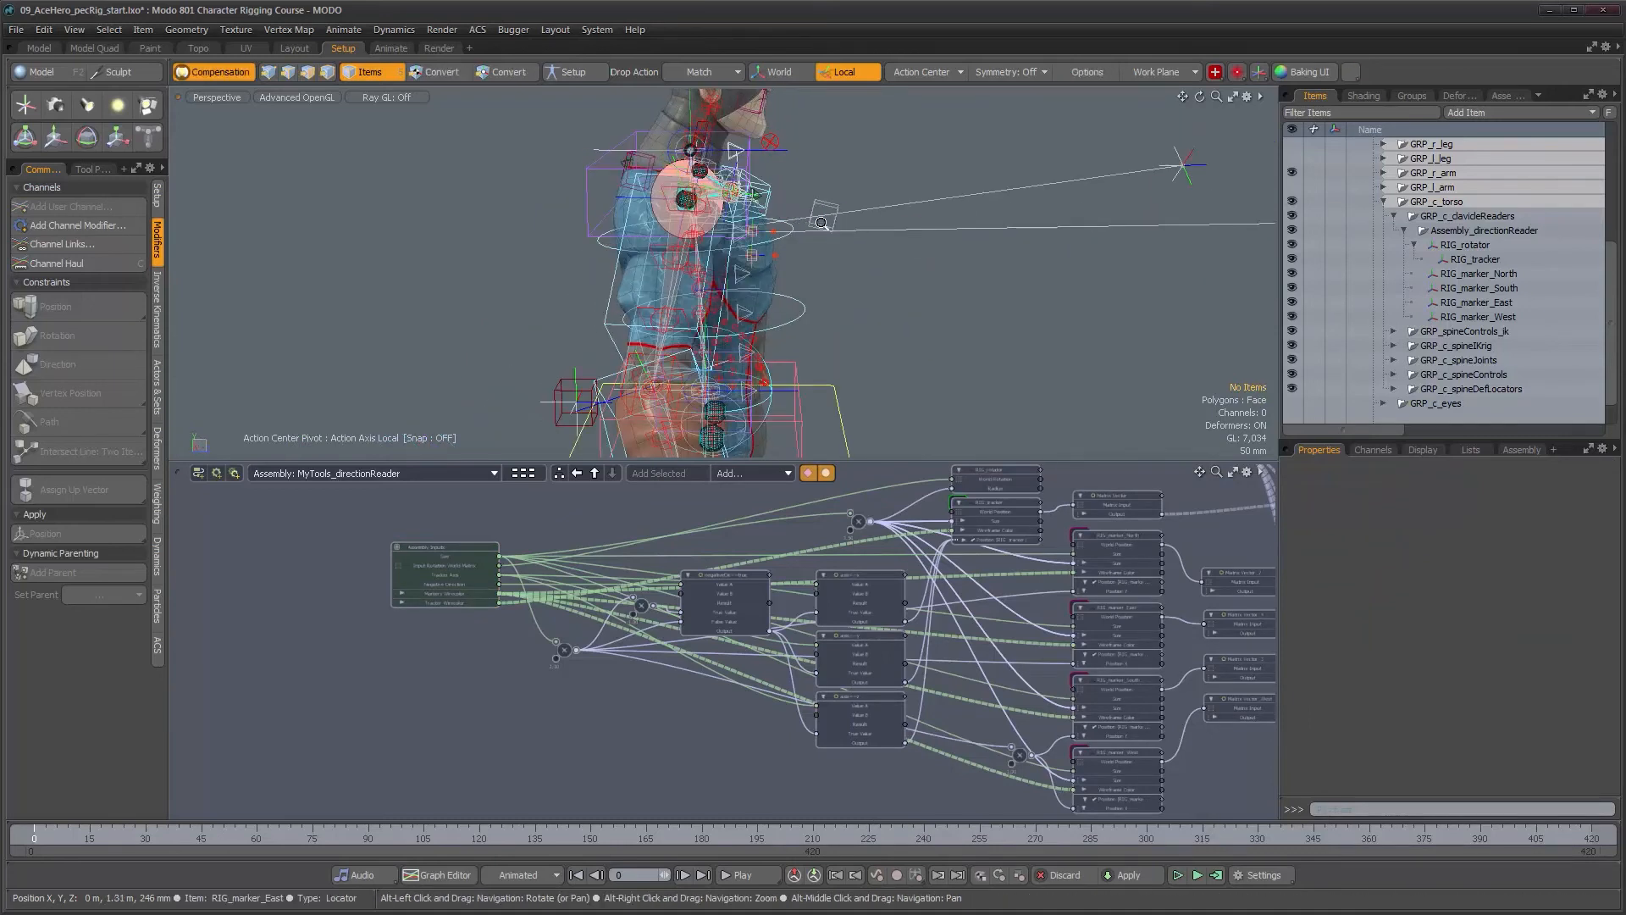
{"action": "scroll", "coordinate": [834, 222], "scroll_direction": "up", "scroll_amount": 3}
{"action": "left_click_drag", "start_coordinate": [859, 222], "coordinate": [583, 240], "text": "alt"}
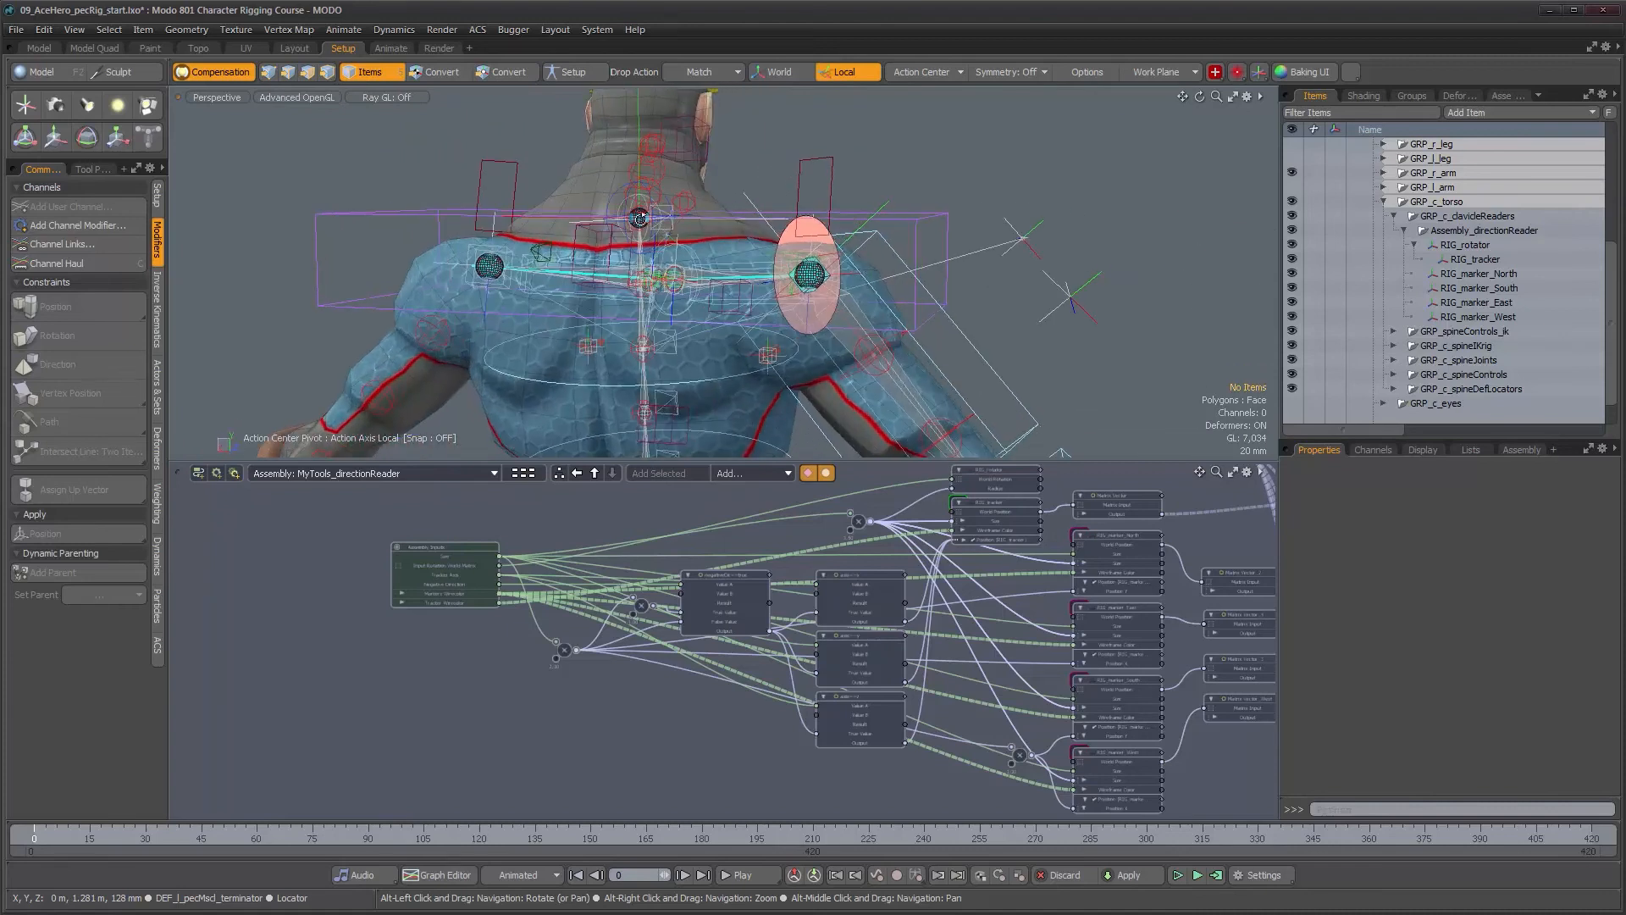
{"action": "left_click", "coordinate": [576, 231]}
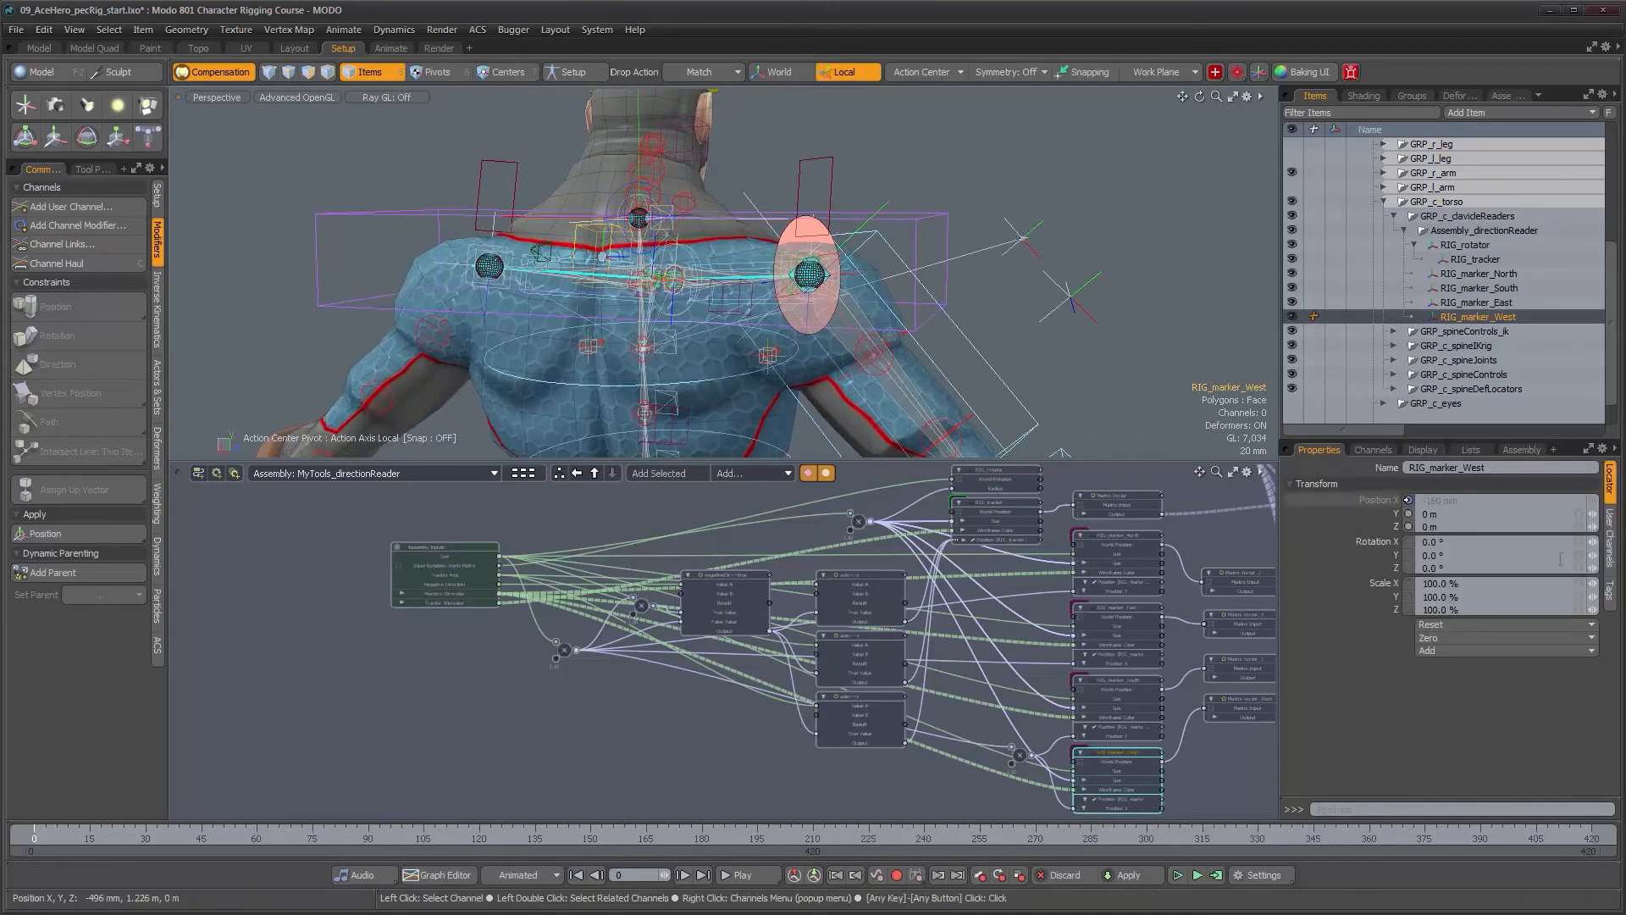
{"action": "left_click_drag", "start_coordinate": [835, 315], "coordinate": [762, 347], "text": "alt"}
{"action": "right_click_drag", "start_coordinate": [711, 335], "coordinate": [754, 331], "text": "alt"}
{"action": "left_click_drag", "start_coordinate": [754, 331], "coordinate": [583, 305], "text": "alt"}
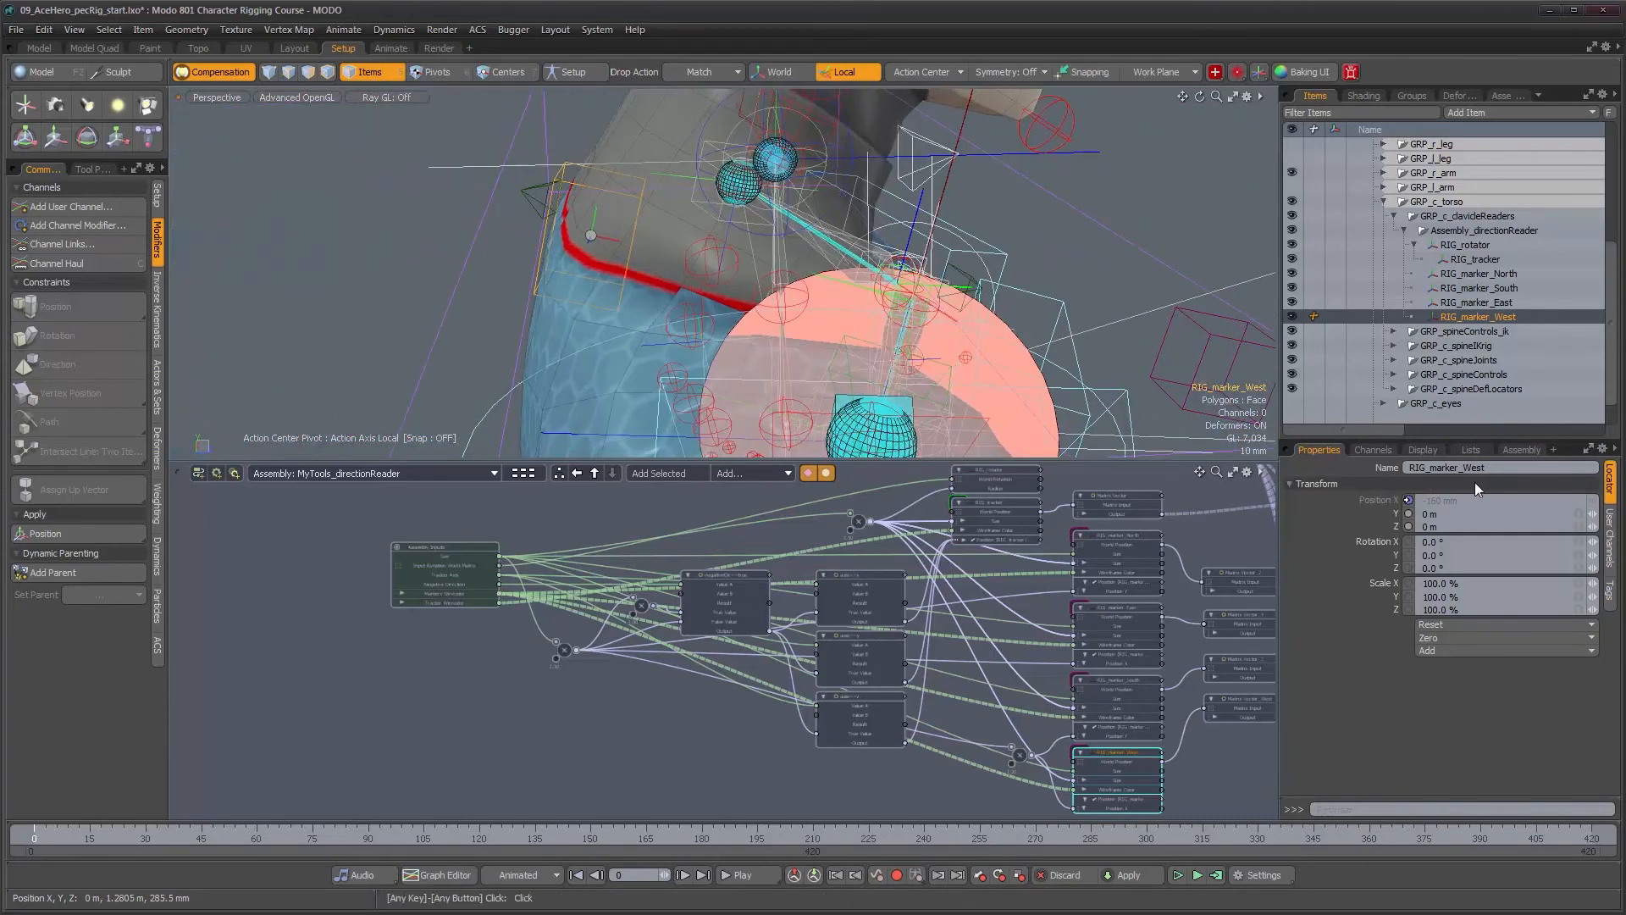
Expand the Size channels on the RIG_marker_West node and check the Size channels of RIG_marker_South.
{"action": "left_click_drag", "start_coordinate": [1135, 777], "coordinate": [832, 640], "text": "alt"}
{"action": "scroll", "coordinate": [830, 774], "scroll_direction": "up", "scroll_amount": 3, "text": "alt"}
{"action": "scroll", "coordinate": [832, 640], "scroll_direction": "up", "scroll_amount": 3, "text": "alt"}
{"action": "left_click", "coordinate": [743, 613]}
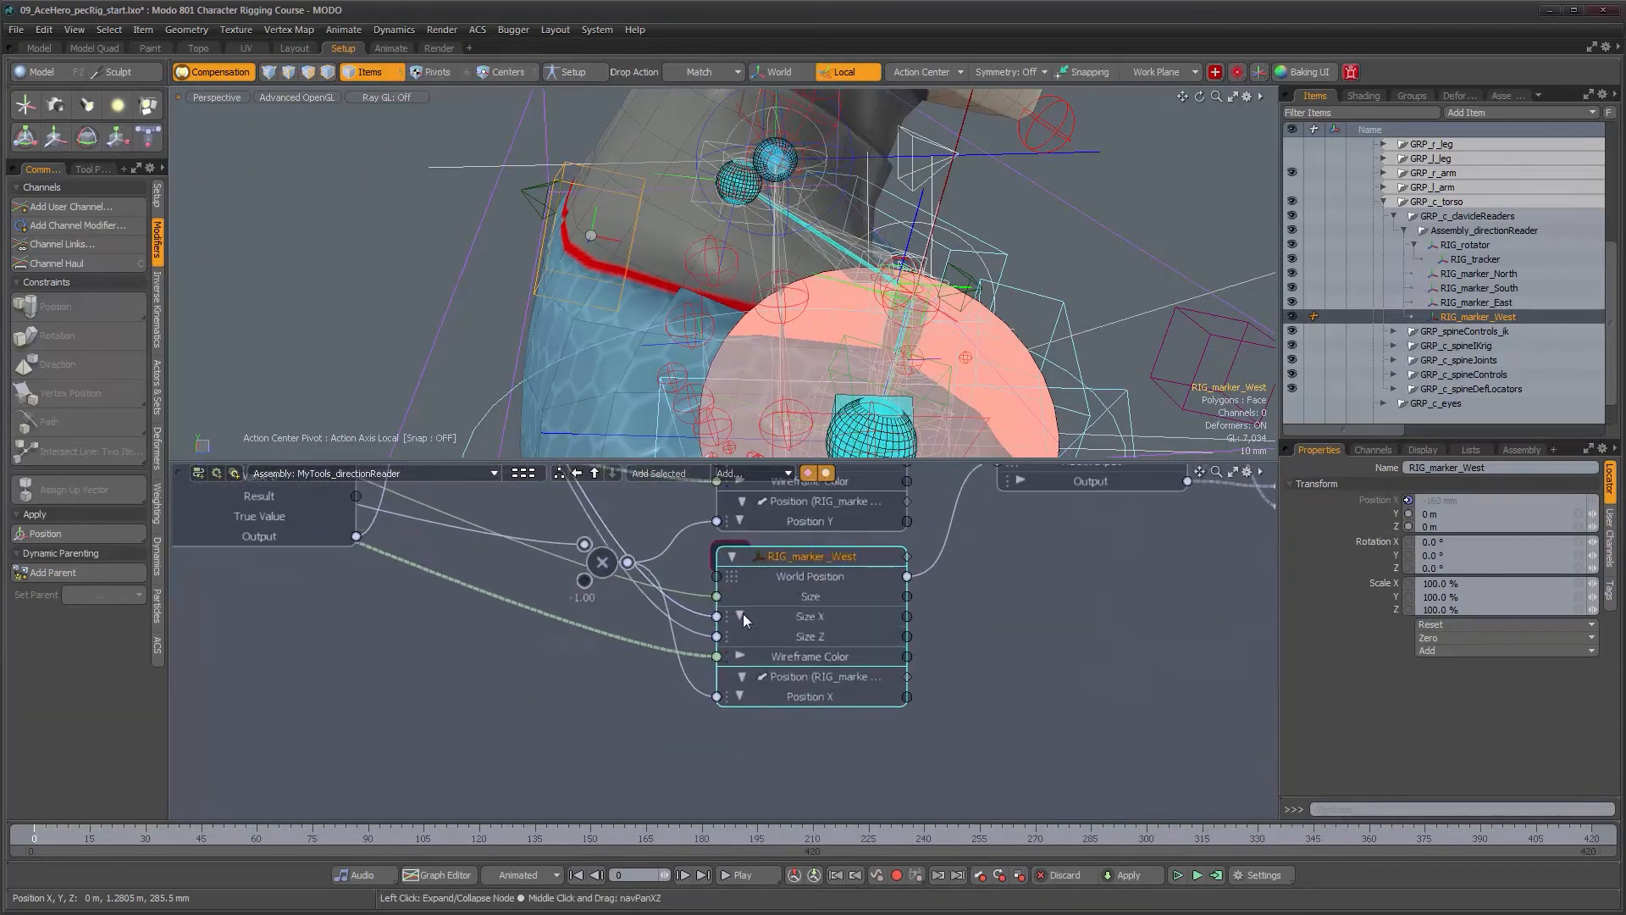
{"action": "scroll", "coordinate": [748, 635], "scroll_direction": "down", "scroll_amount": 1}
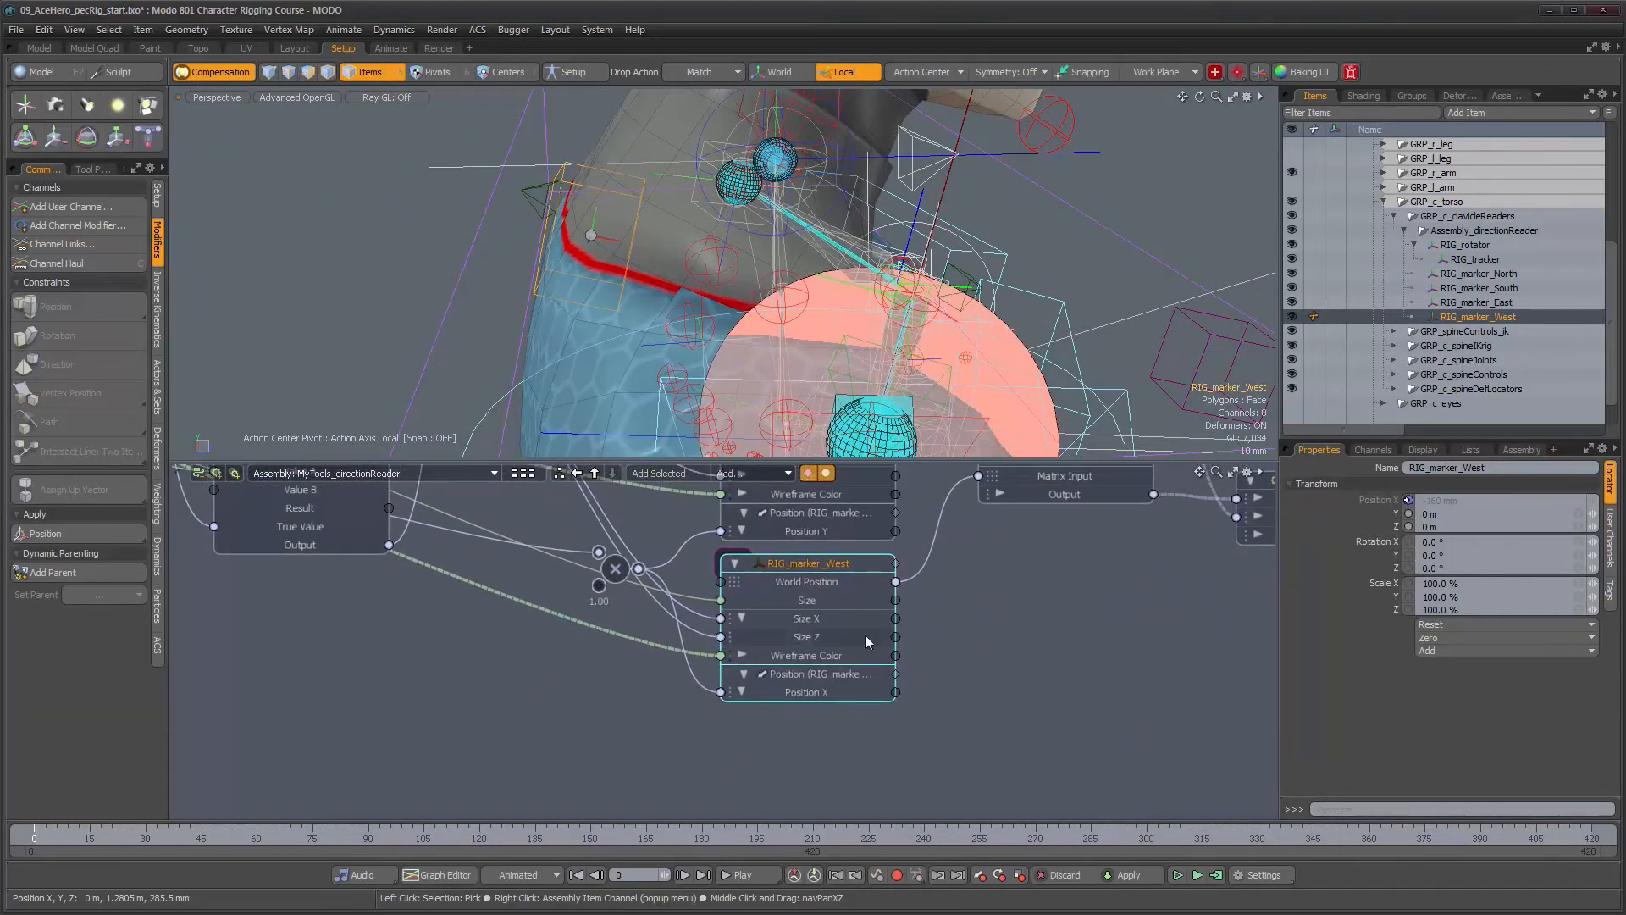
{"action": "scroll", "coordinate": [1067, 654], "scroll_direction": "down", "scroll_amount": 1}
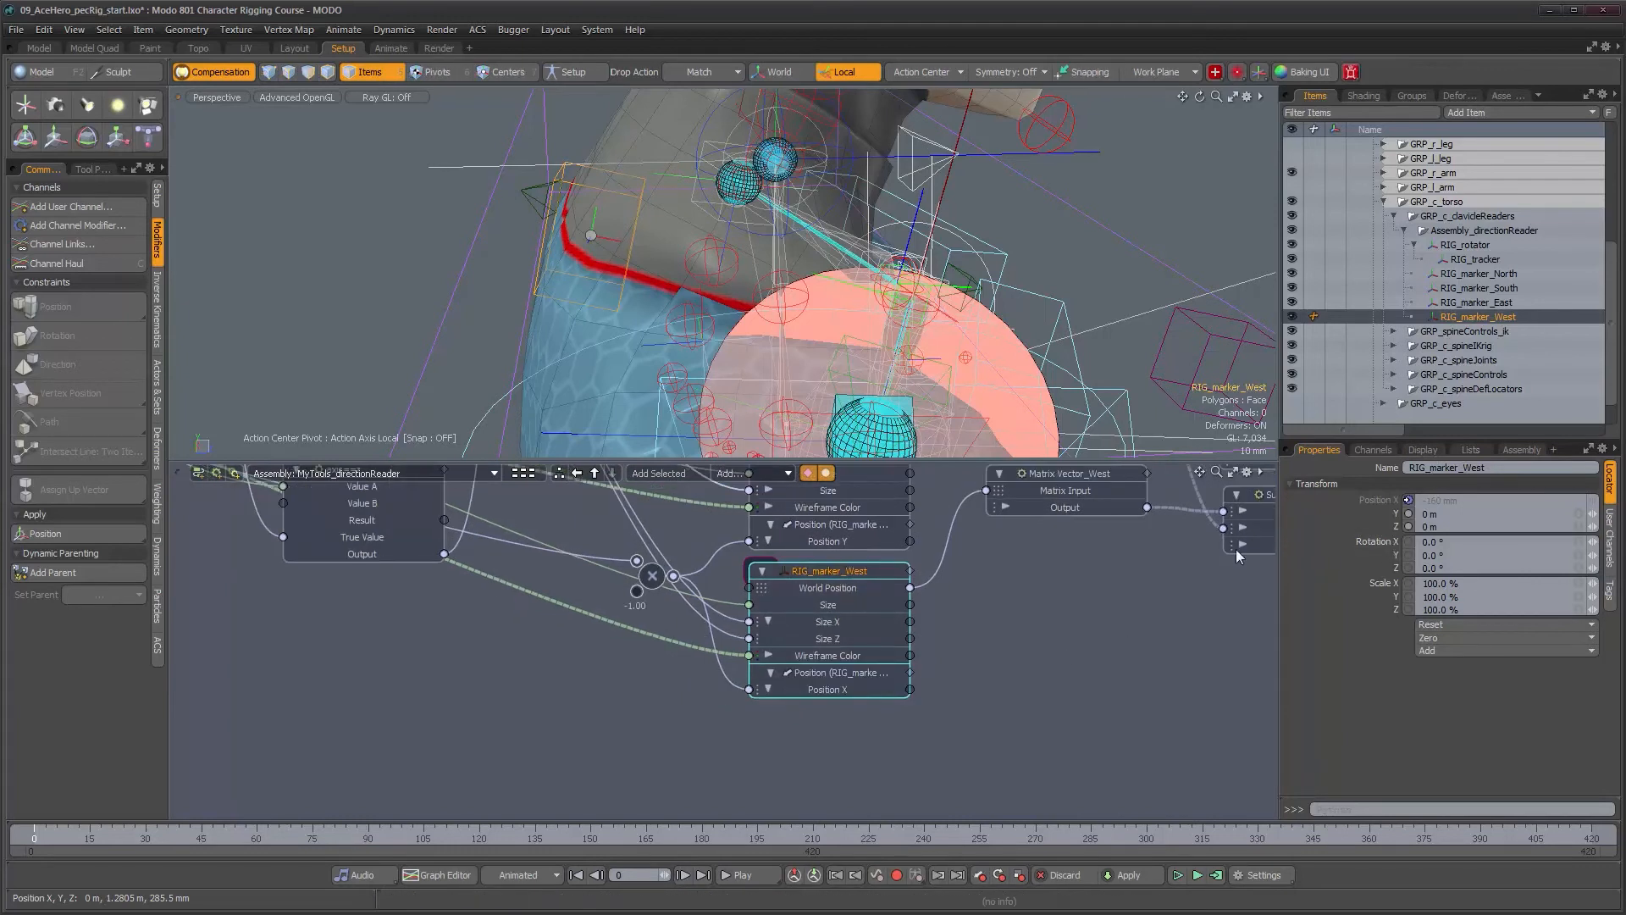
{"action": "middle_click_drag", "start_coordinate": [825, 593], "coordinate": [832, 692]}
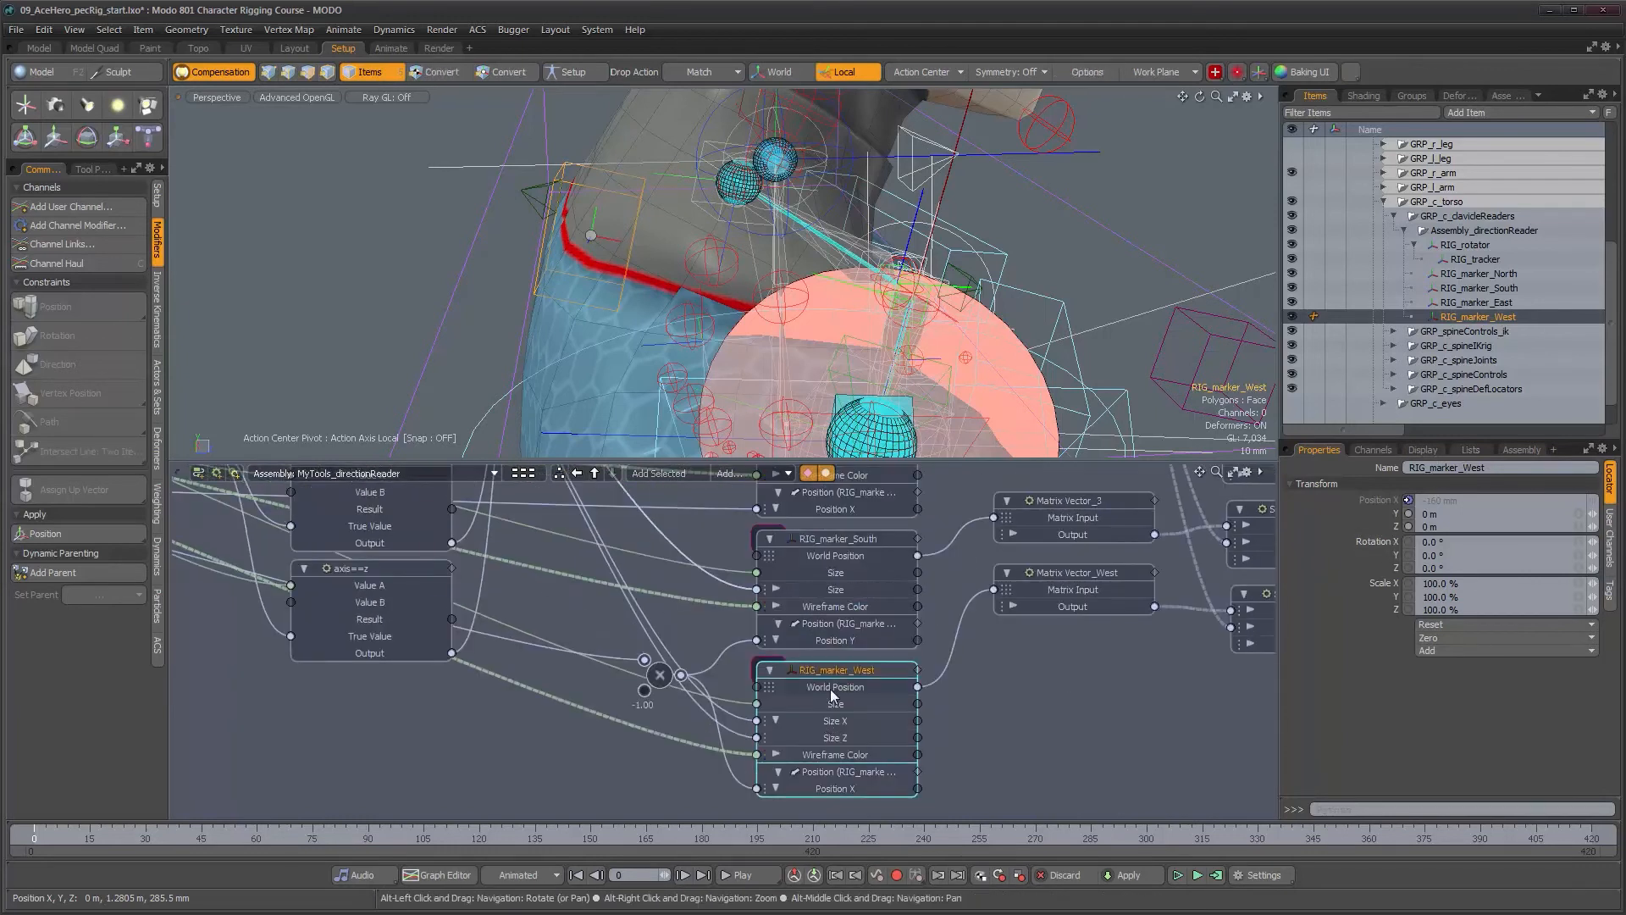
{"action": "left_click", "coordinate": [775, 589]}
{"action": "left_click", "coordinate": [775, 590]}
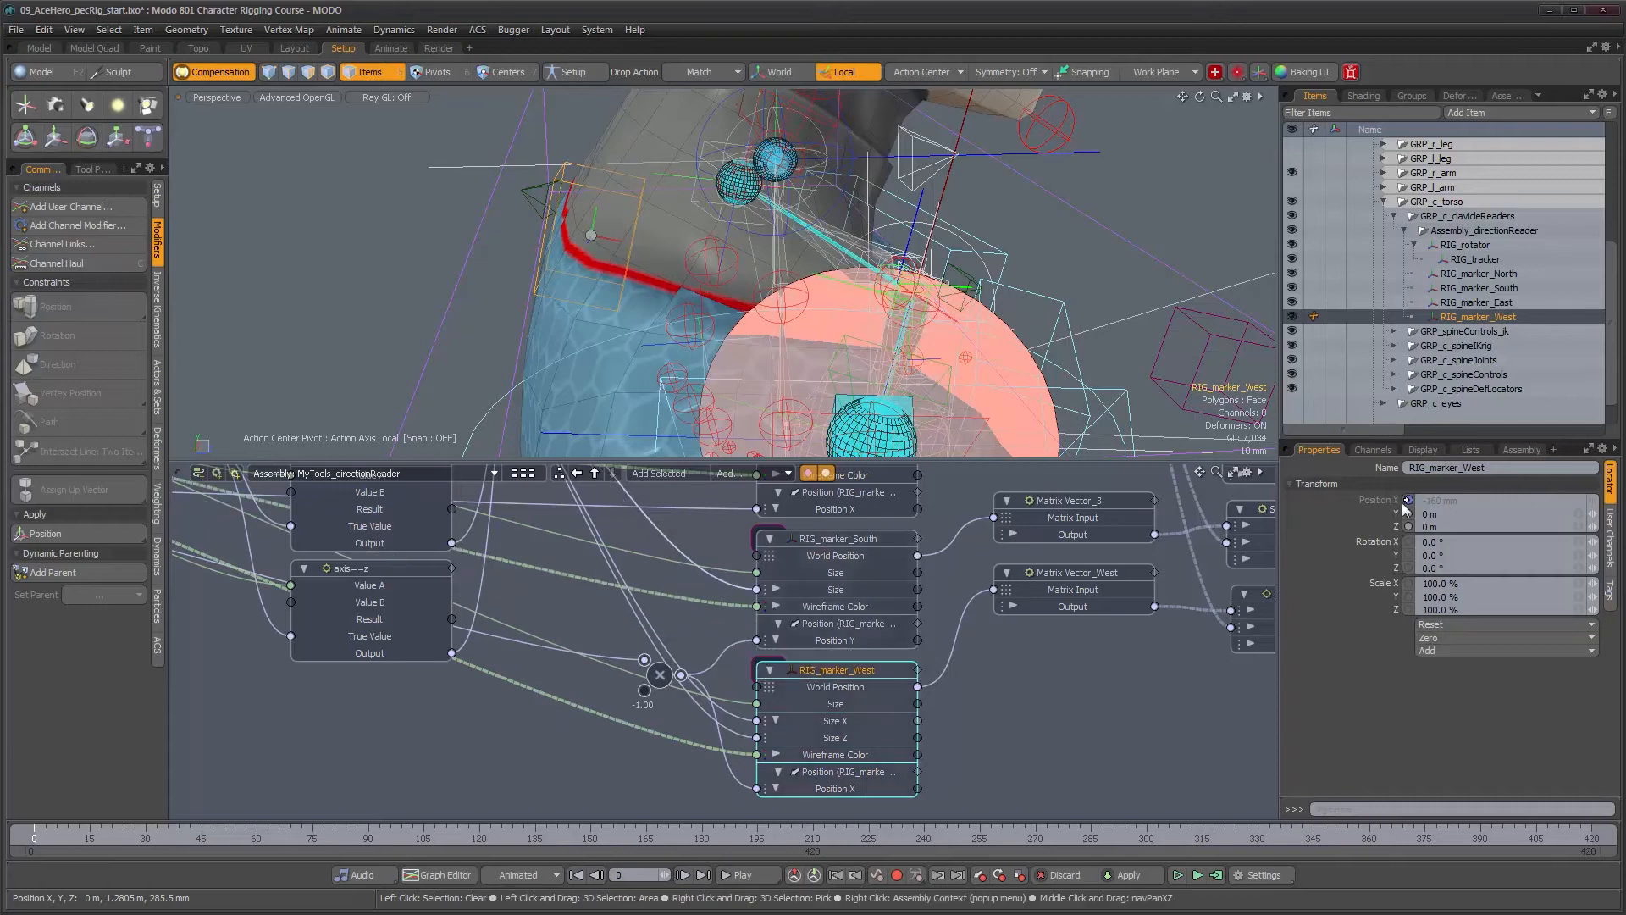
Add the Size Y channel of RIG_marker_West's box shape to the direction reader schematic.
{"action": "left_click", "coordinate": [1440, 451]}
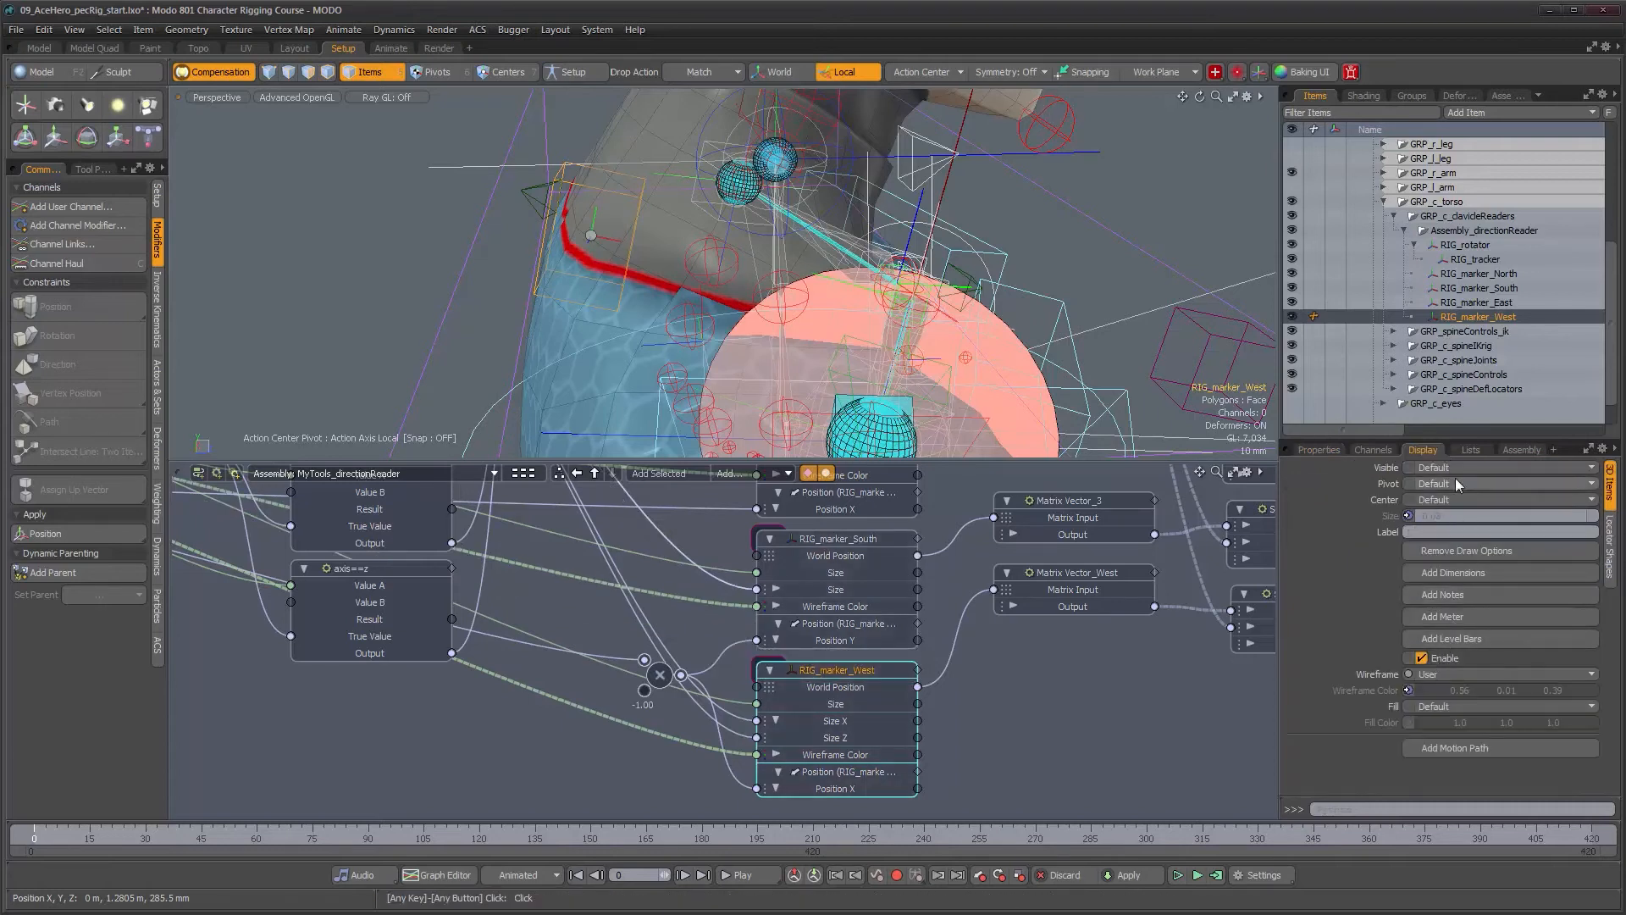
{"action": "left_click", "coordinate": [1609, 534]}
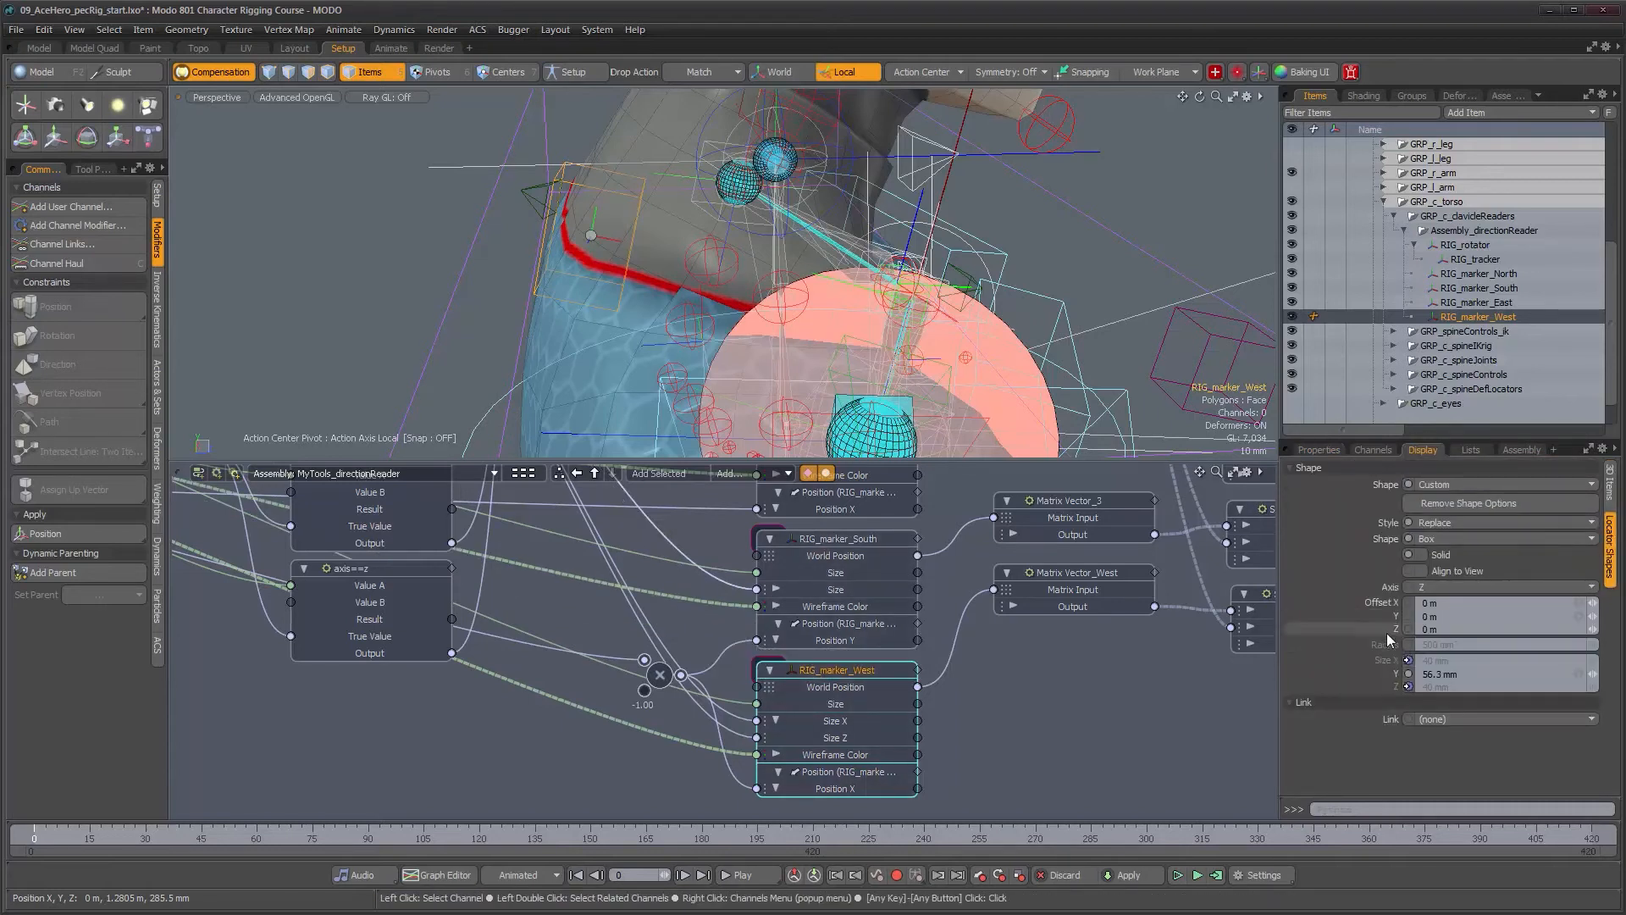
{"action": "right_click", "coordinate": [1380, 673]}
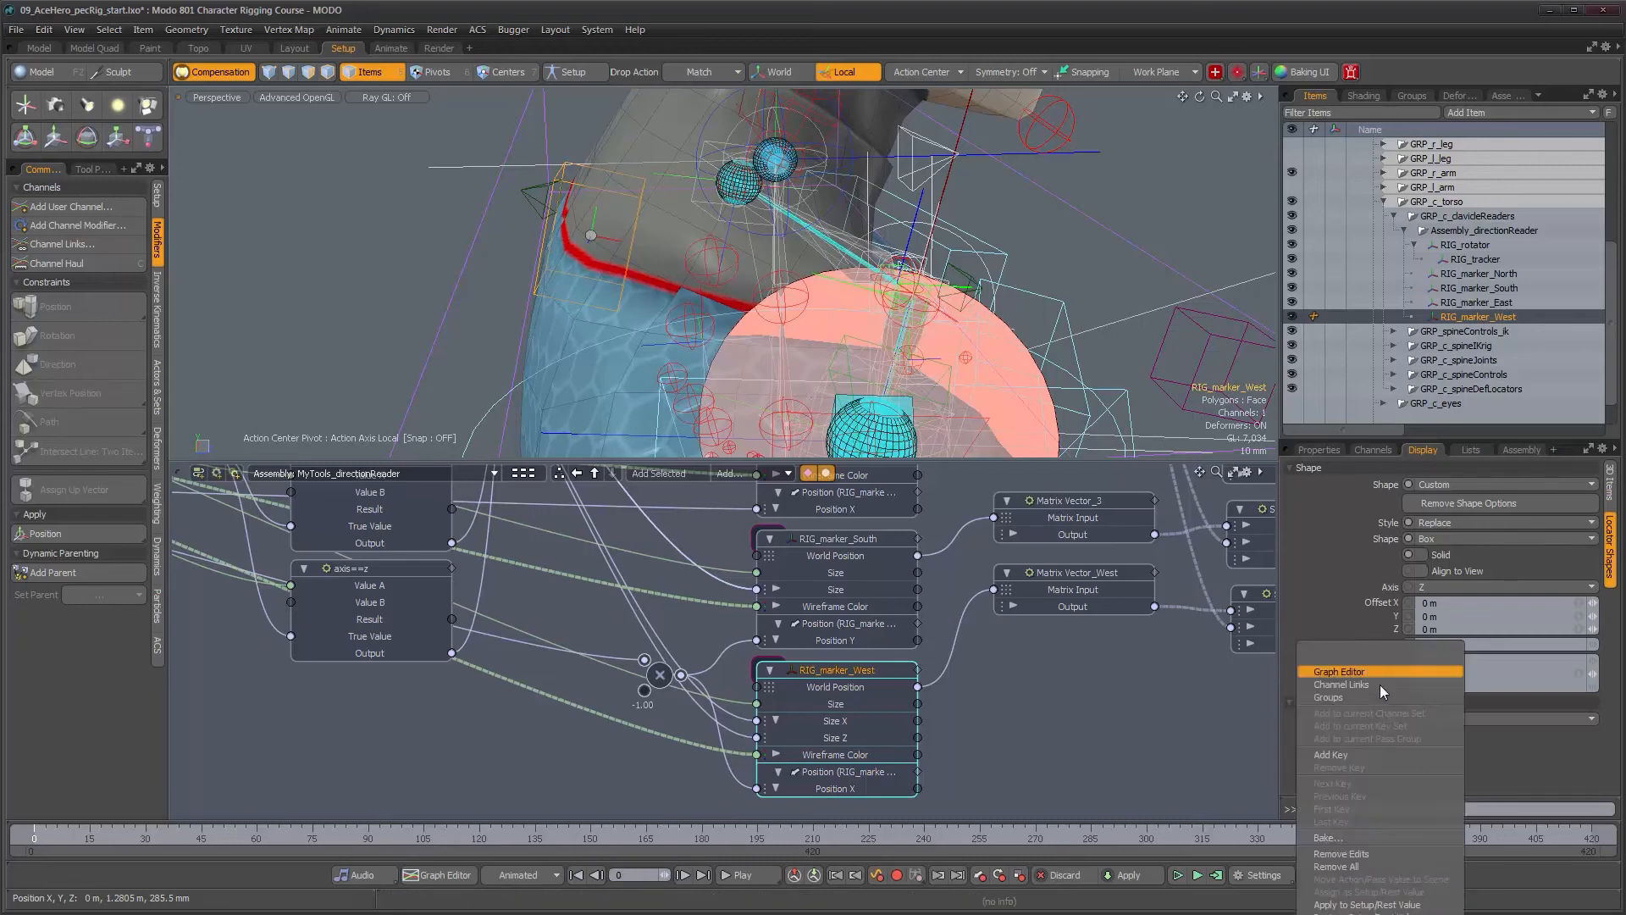
{"action": "left_click", "coordinate": [1363, 911]}
{"action": "left_click_drag", "start_coordinate": [987, 715], "coordinate": [998, 679], "text": "alt"}
{"action": "scroll", "coordinate": [997, 678], "scroll_direction": "down", "scroll_amount": 3}
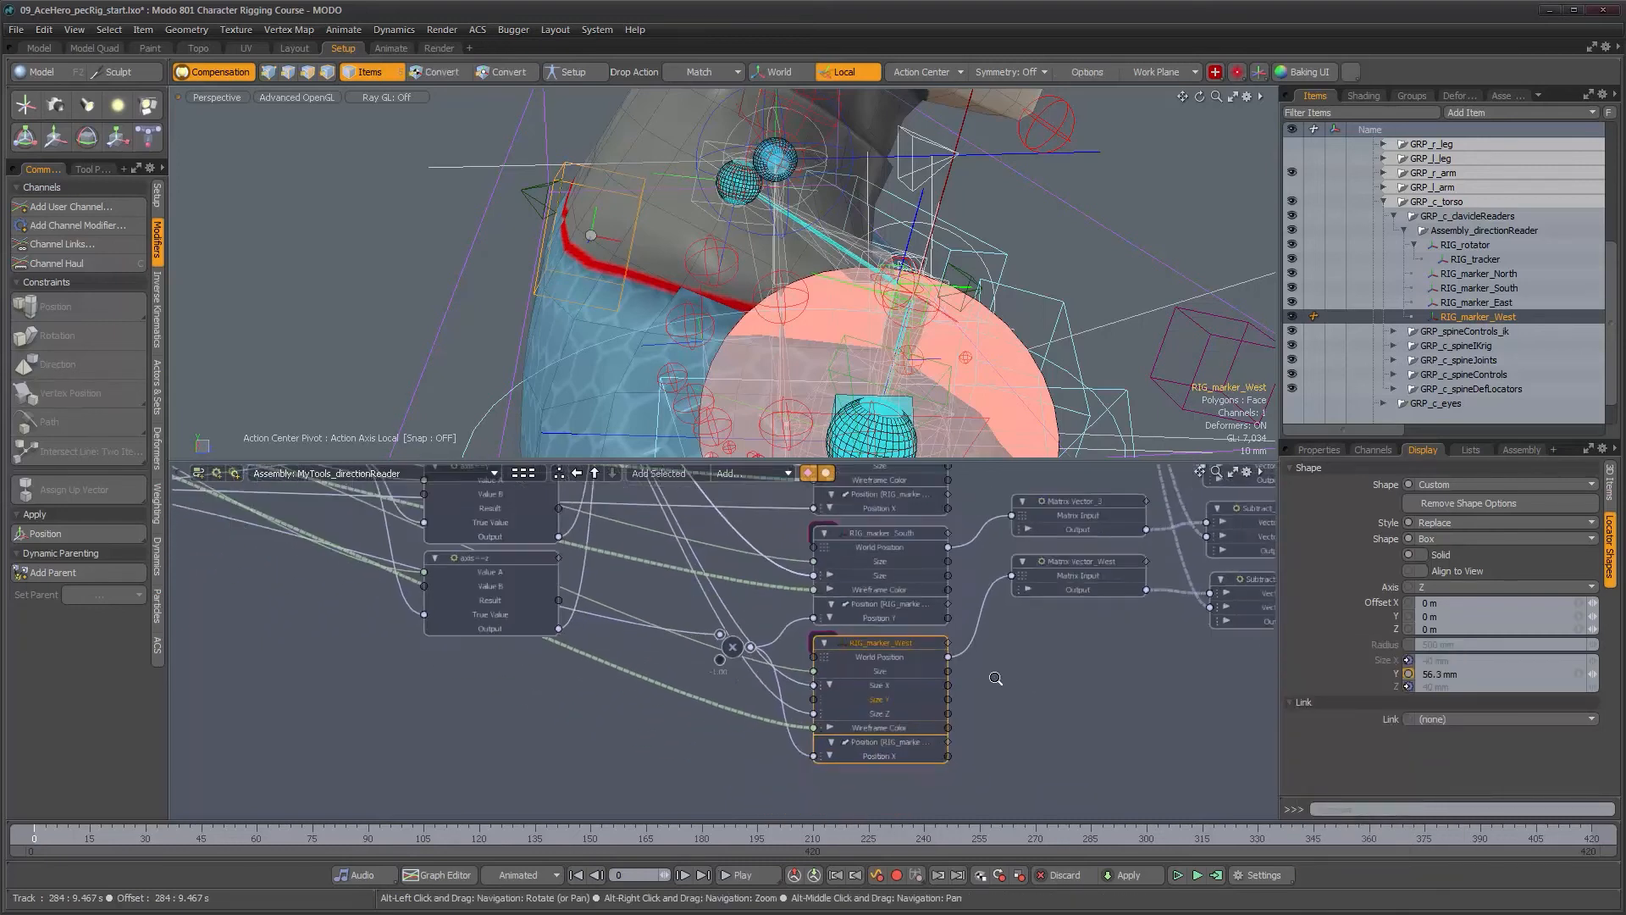
Connect the multiply node that drives Size X and Size Z to RIG_marker_West's Size Y, and collapse its Size channels.
{"action": "left_click_drag", "start_coordinate": [898, 617], "coordinate": [923, 730], "text": "alt"}
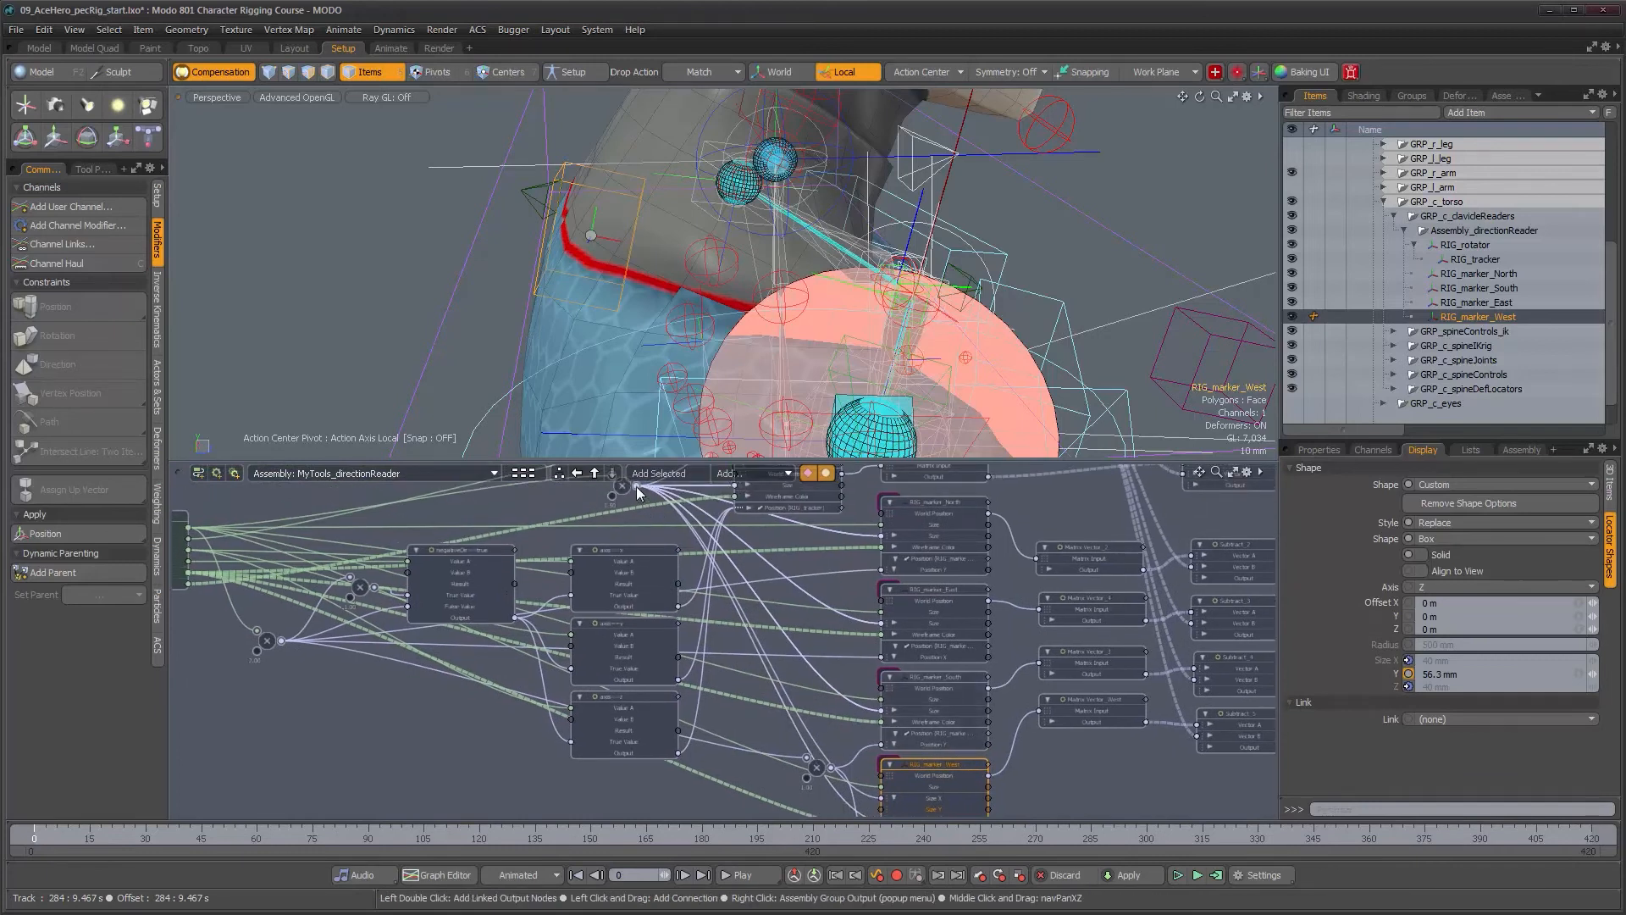
{"action": "left_click_drag", "start_coordinate": [860, 740], "coordinate": [925, 675]}
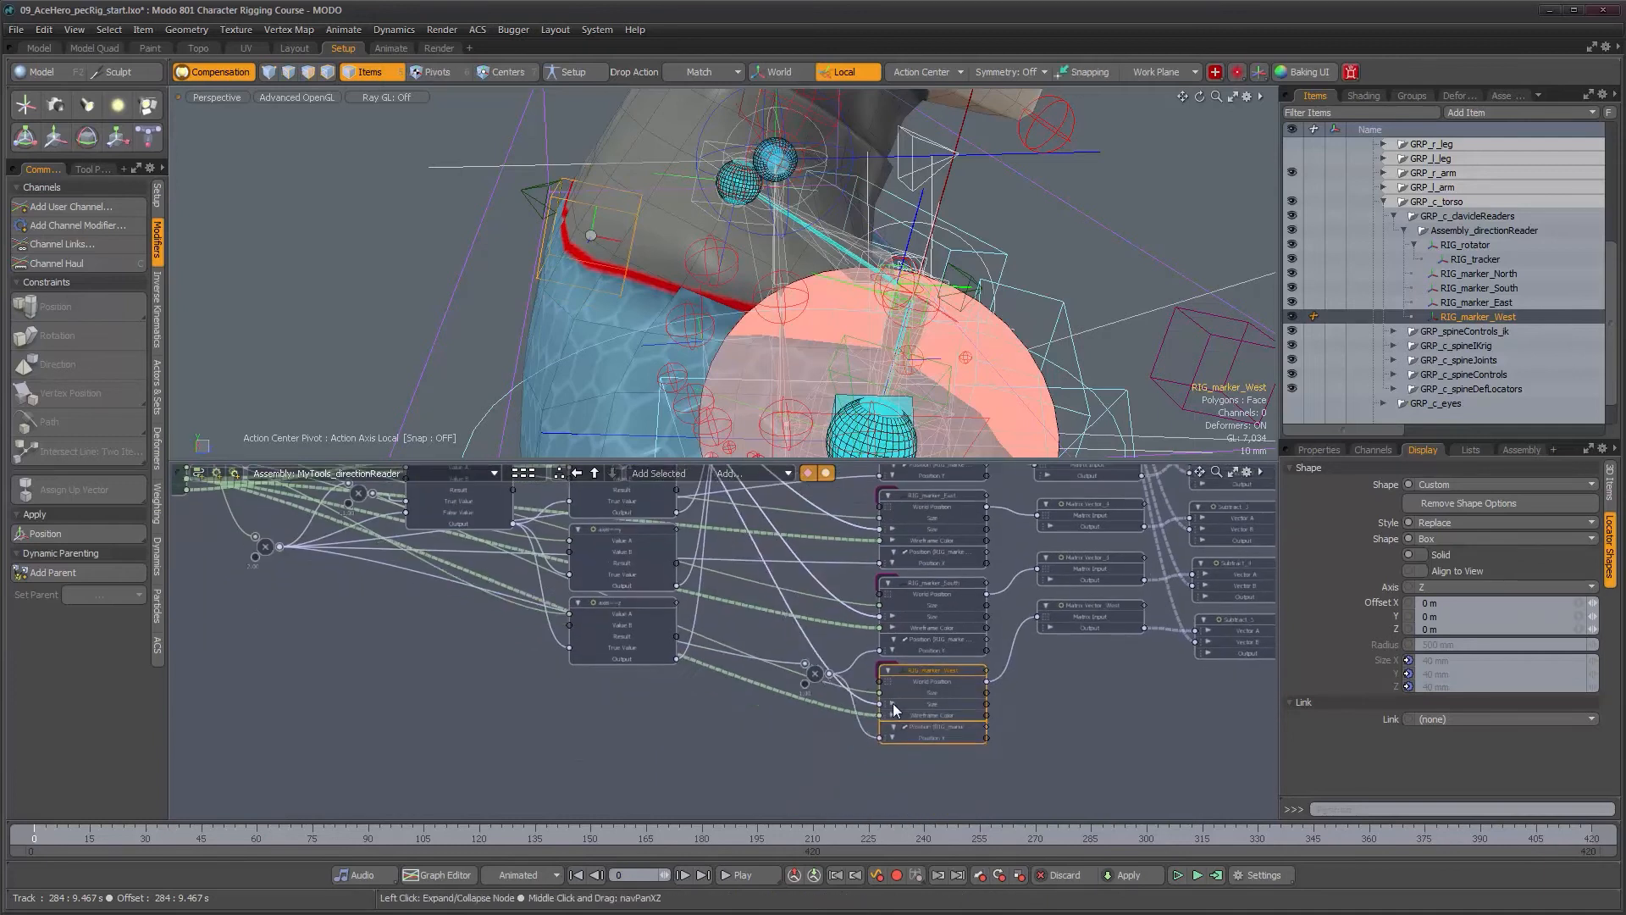
{"action": "scroll", "coordinate": [912, 318], "scroll_direction": "down", "scroll_amount": 4}
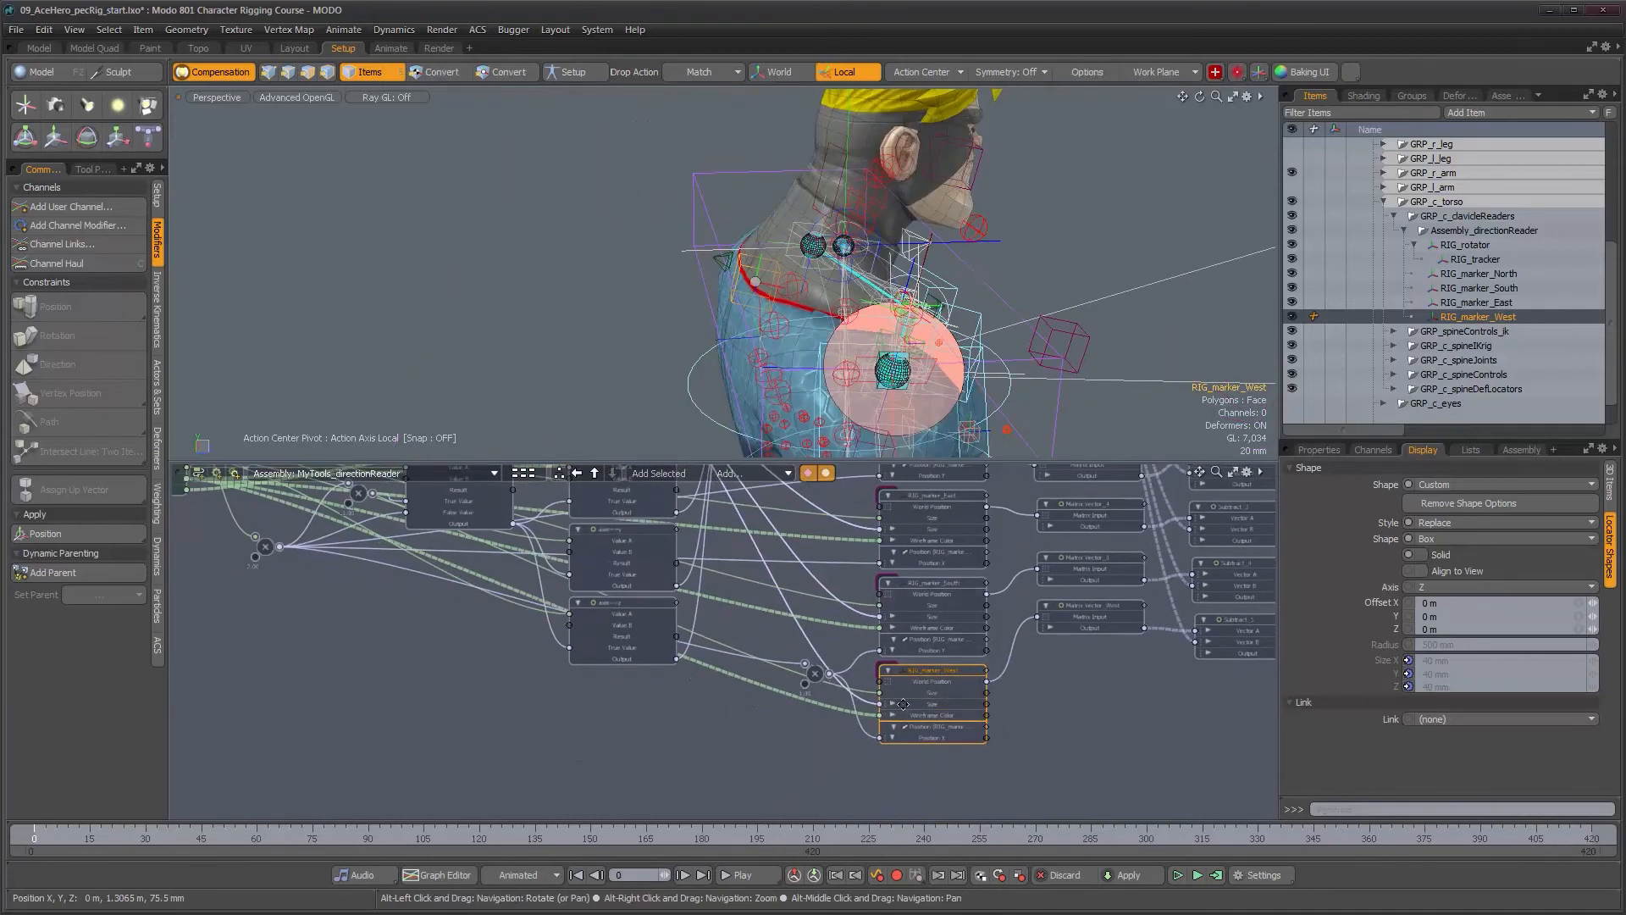
{"action": "scroll", "coordinate": [881, 695], "scroll_direction": "down", "scroll_amount": 5}
{"action": "scroll", "coordinate": [841, 617], "scroll_direction": "up", "scroll_amount": 5}
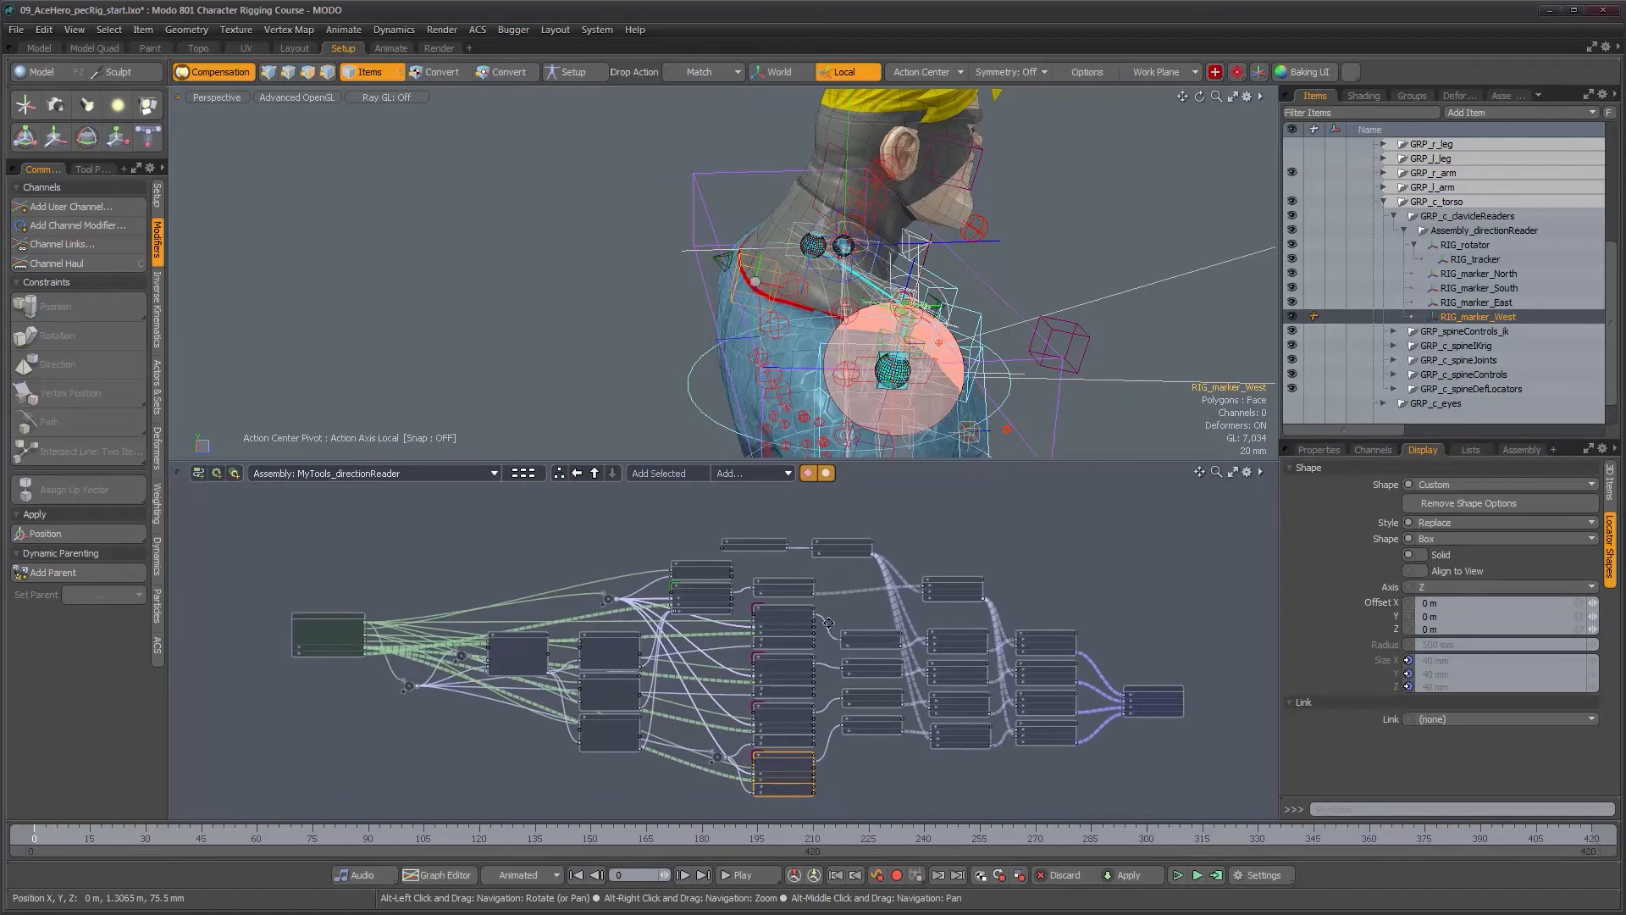
Leave the direction reader's internal schematic for the ACE_Clavicle_Arms Rig workspace and view the character's chest from the front.
{"action": "left_click", "coordinate": [594, 472]}
{"action": "left_click_drag", "start_coordinate": [923, 296], "coordinate": [729, 290], "text": "alt"}
{"action": "left_click_drag", "start_coordinate": [726, 351], "coordinate": [719, 301], "text": "alt+shift"}
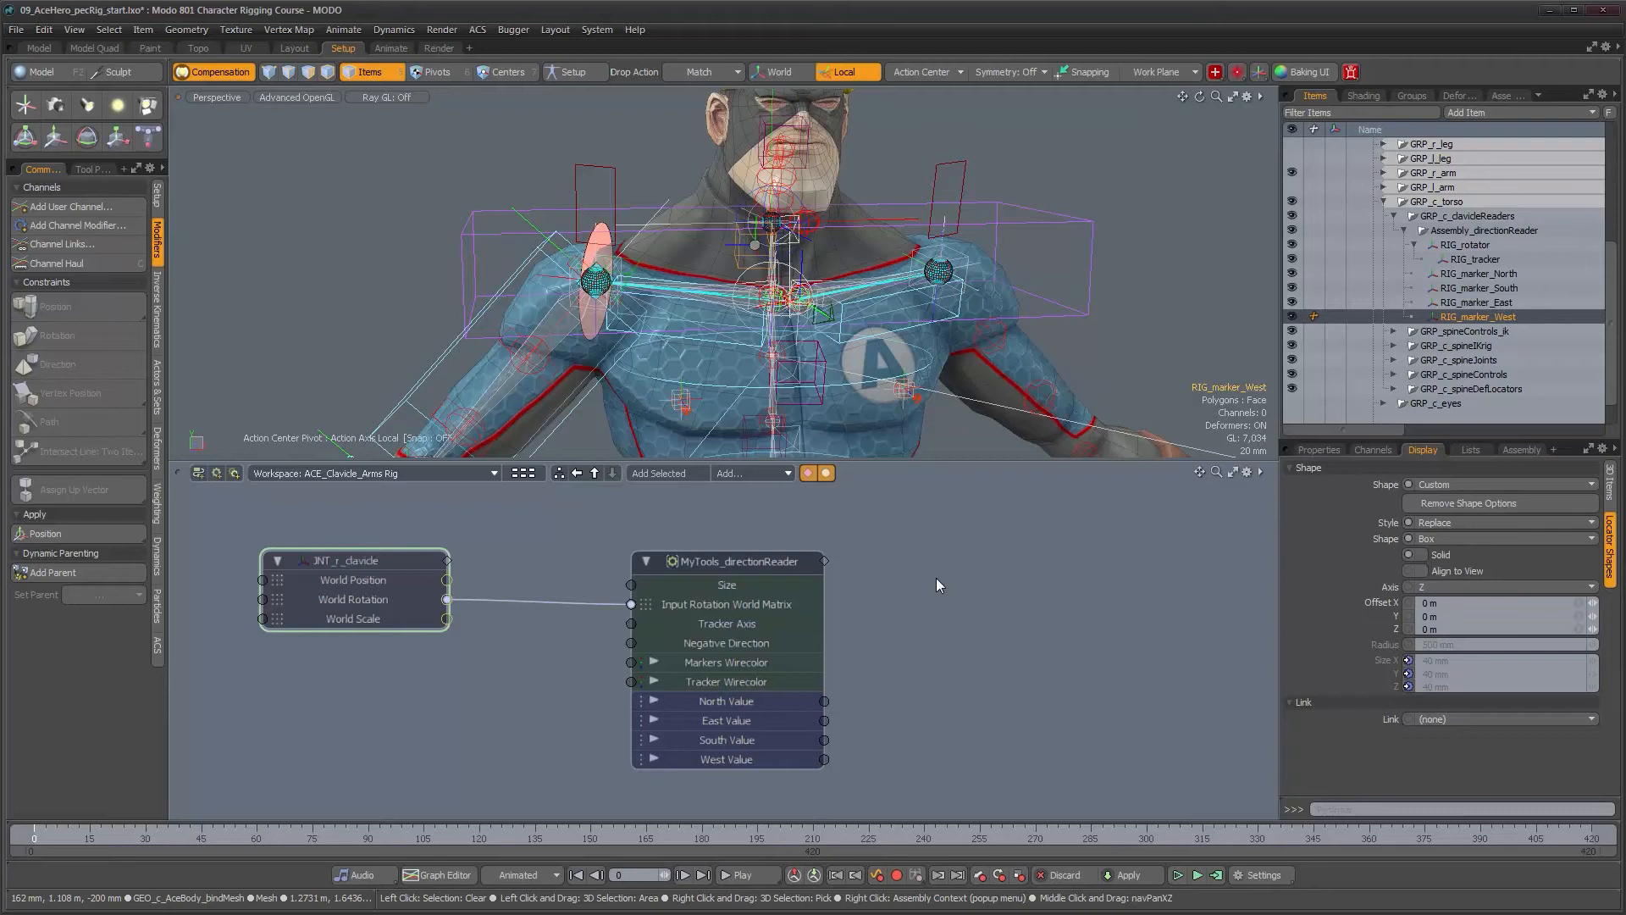
Save the MyTools_directionReader assembly as a preset in the Character Rigging Course folder, overwriting directionReader.lxp.
{"action": "left_click", "coordinate": [730, 561]}
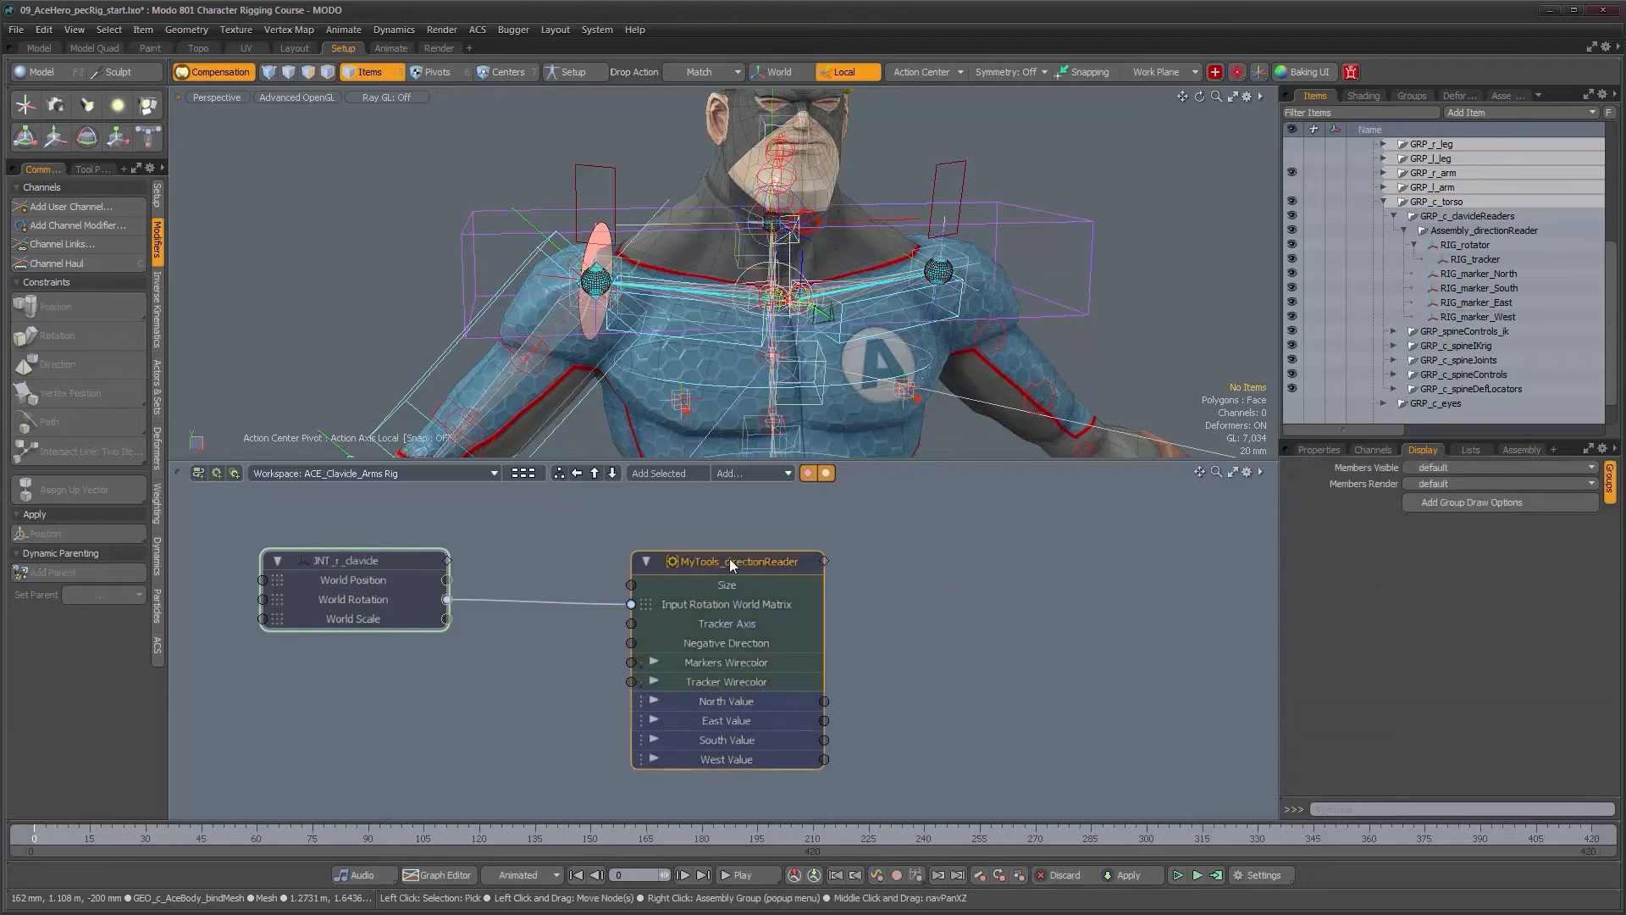
{"action": "right_click", "coordinate": [709, 568]}
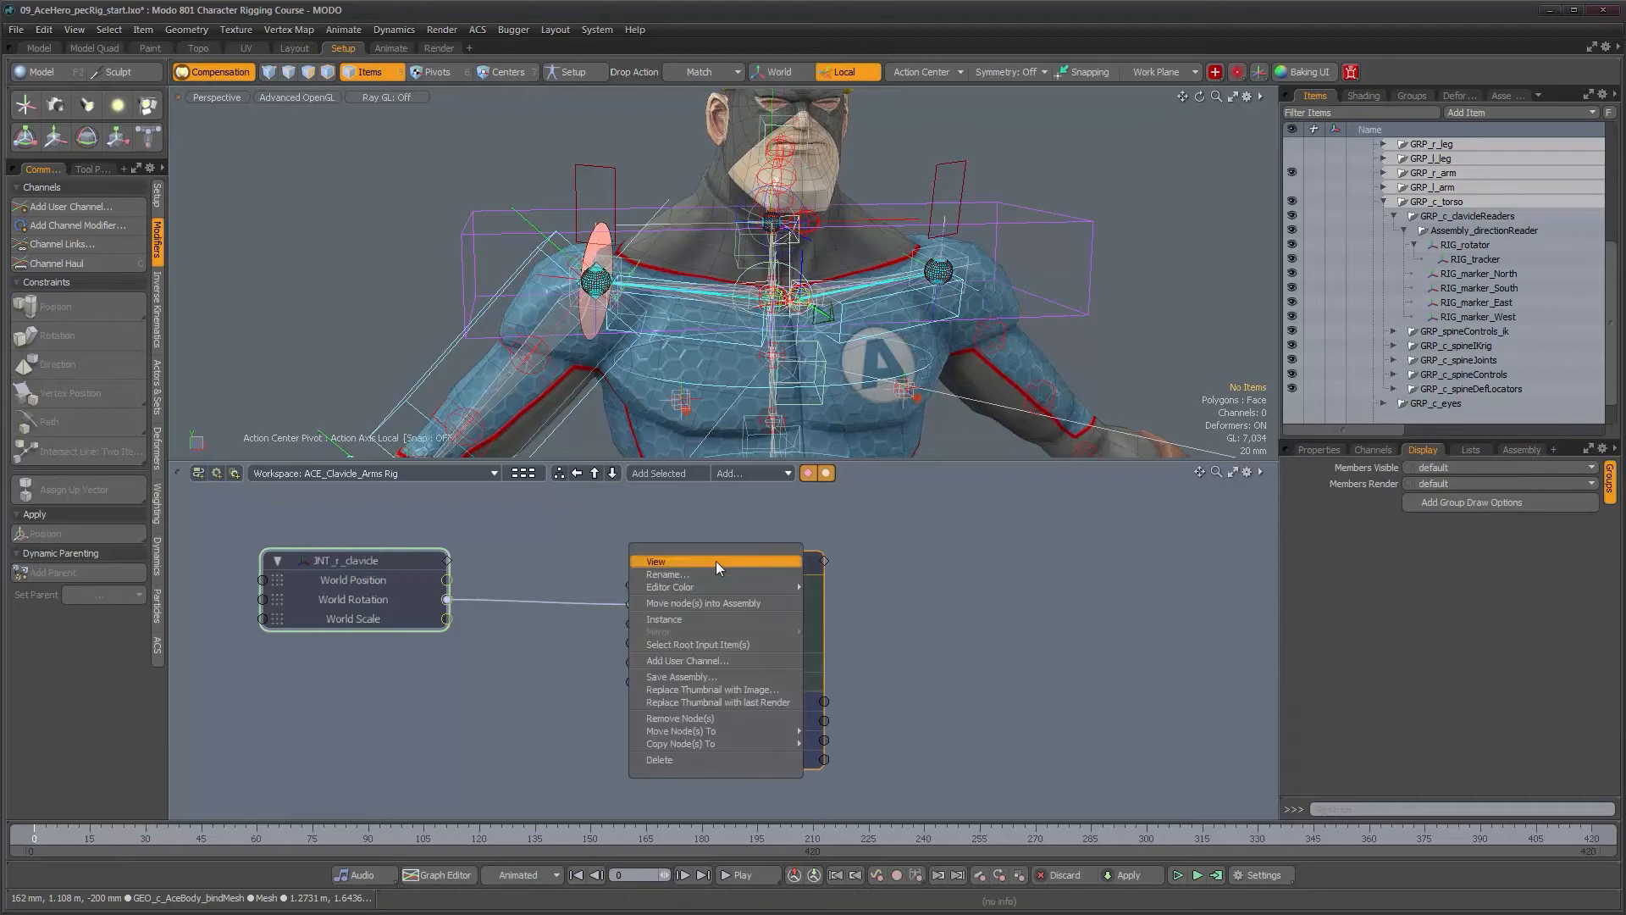
{"action": "left_click", "coordinate": [713, 677]}
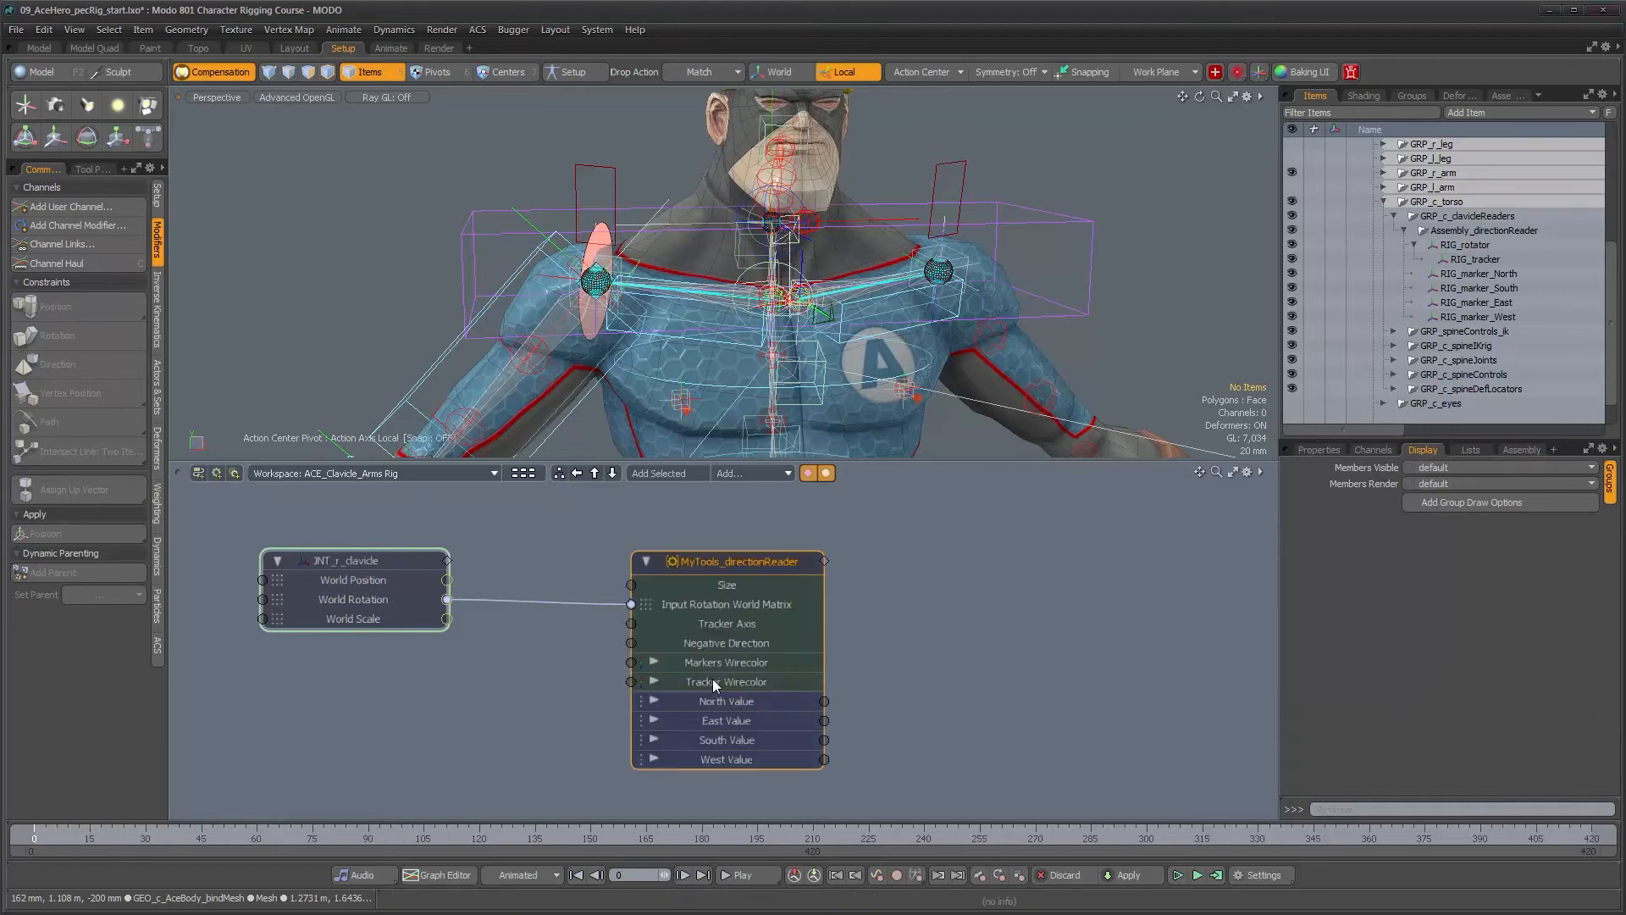
{"action": "left_click_drag", "start_coordinate": [469, 43], "coordinate": [743, 122]}
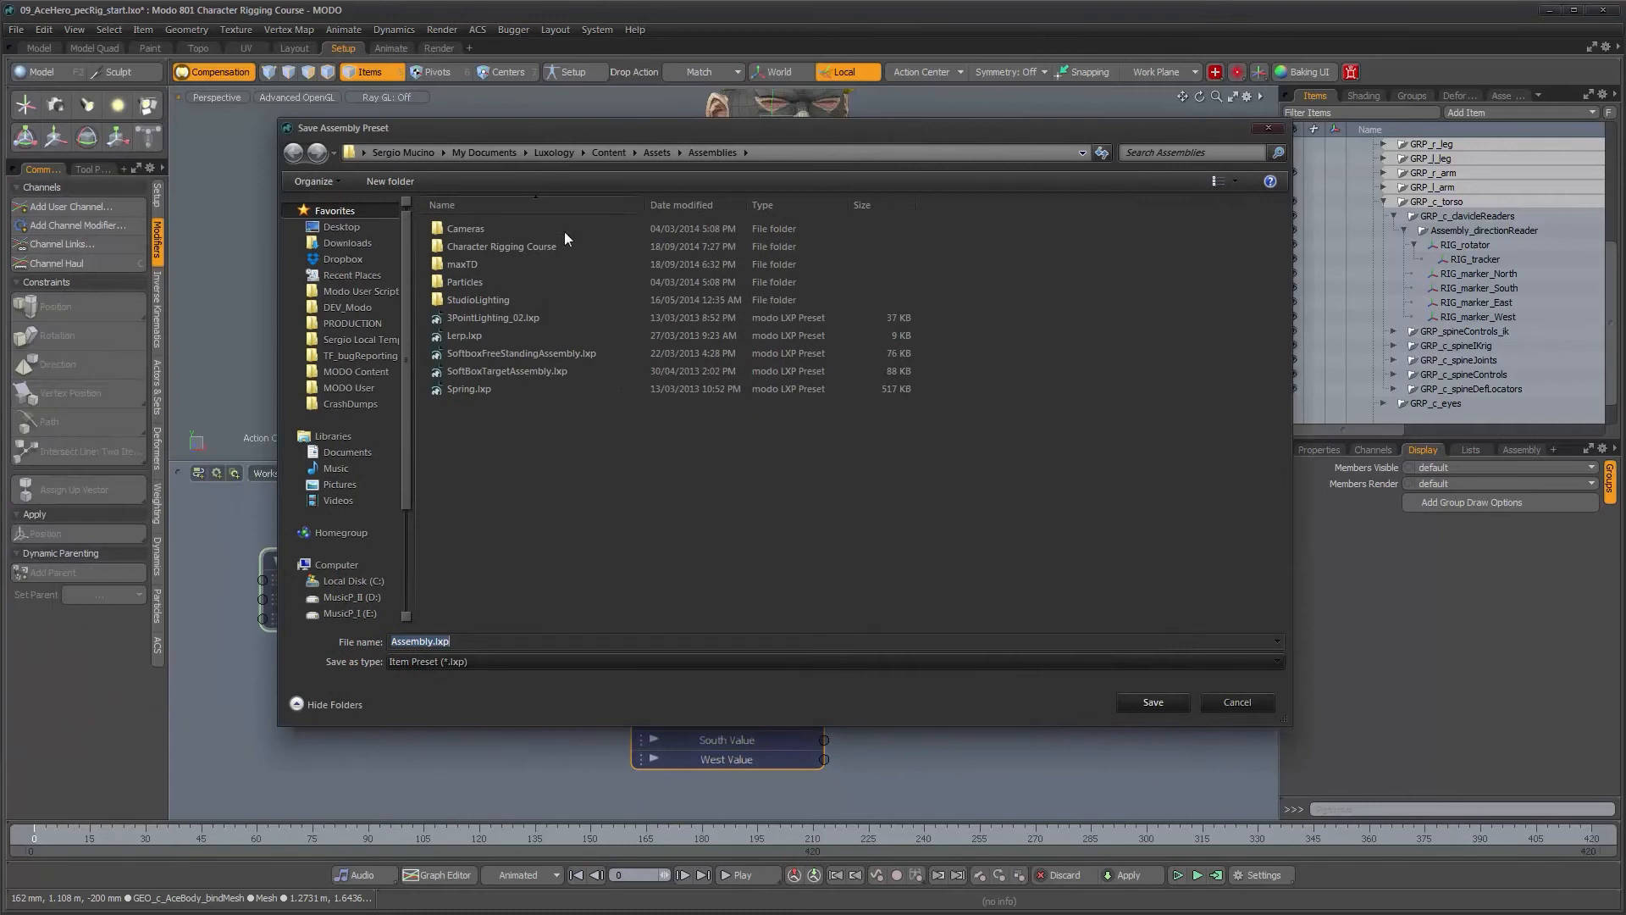
{"action": "double_click", "coordinate": [489, 246]}
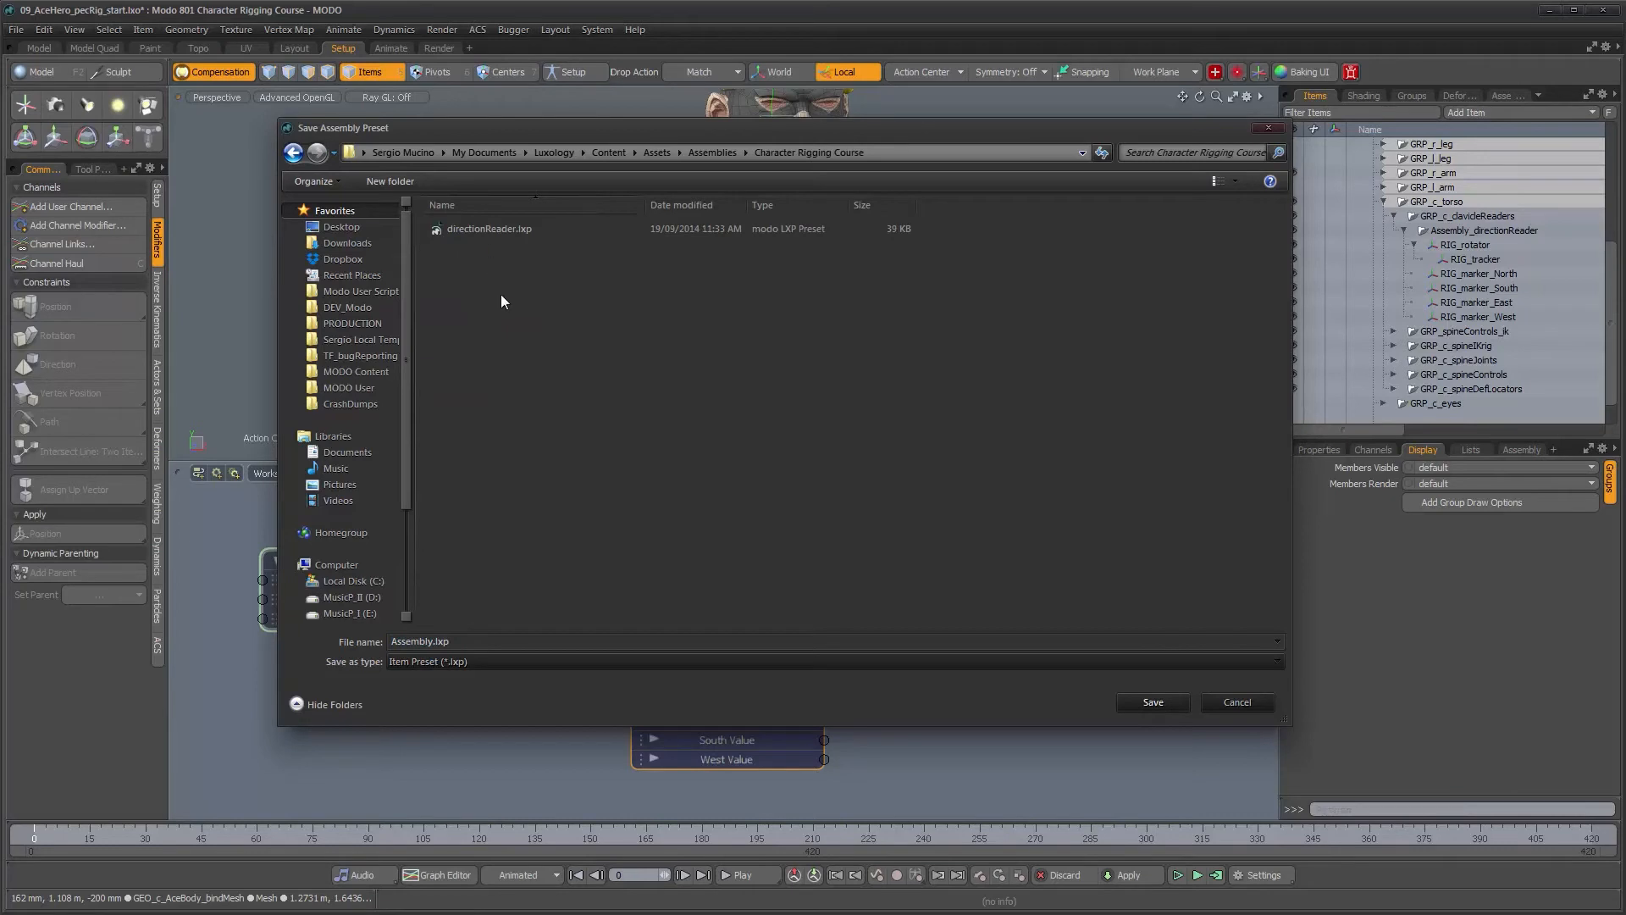
{"action": "left_click", "coordinate": [485, 236]}
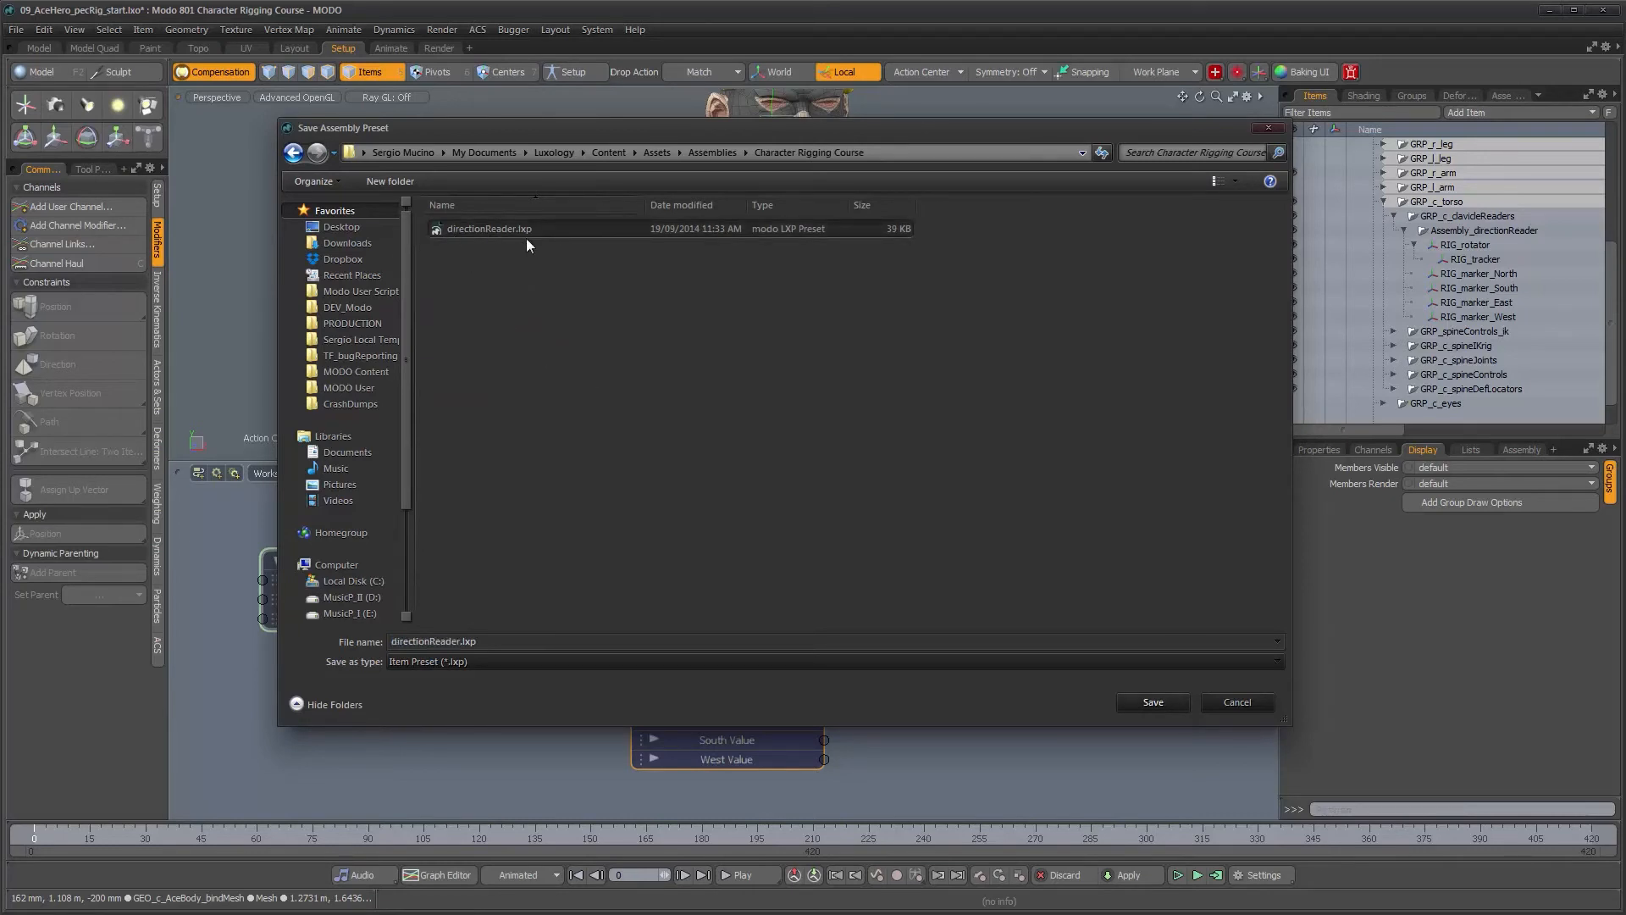
{"action": "left_click", "coordinate": [1150, 705]}
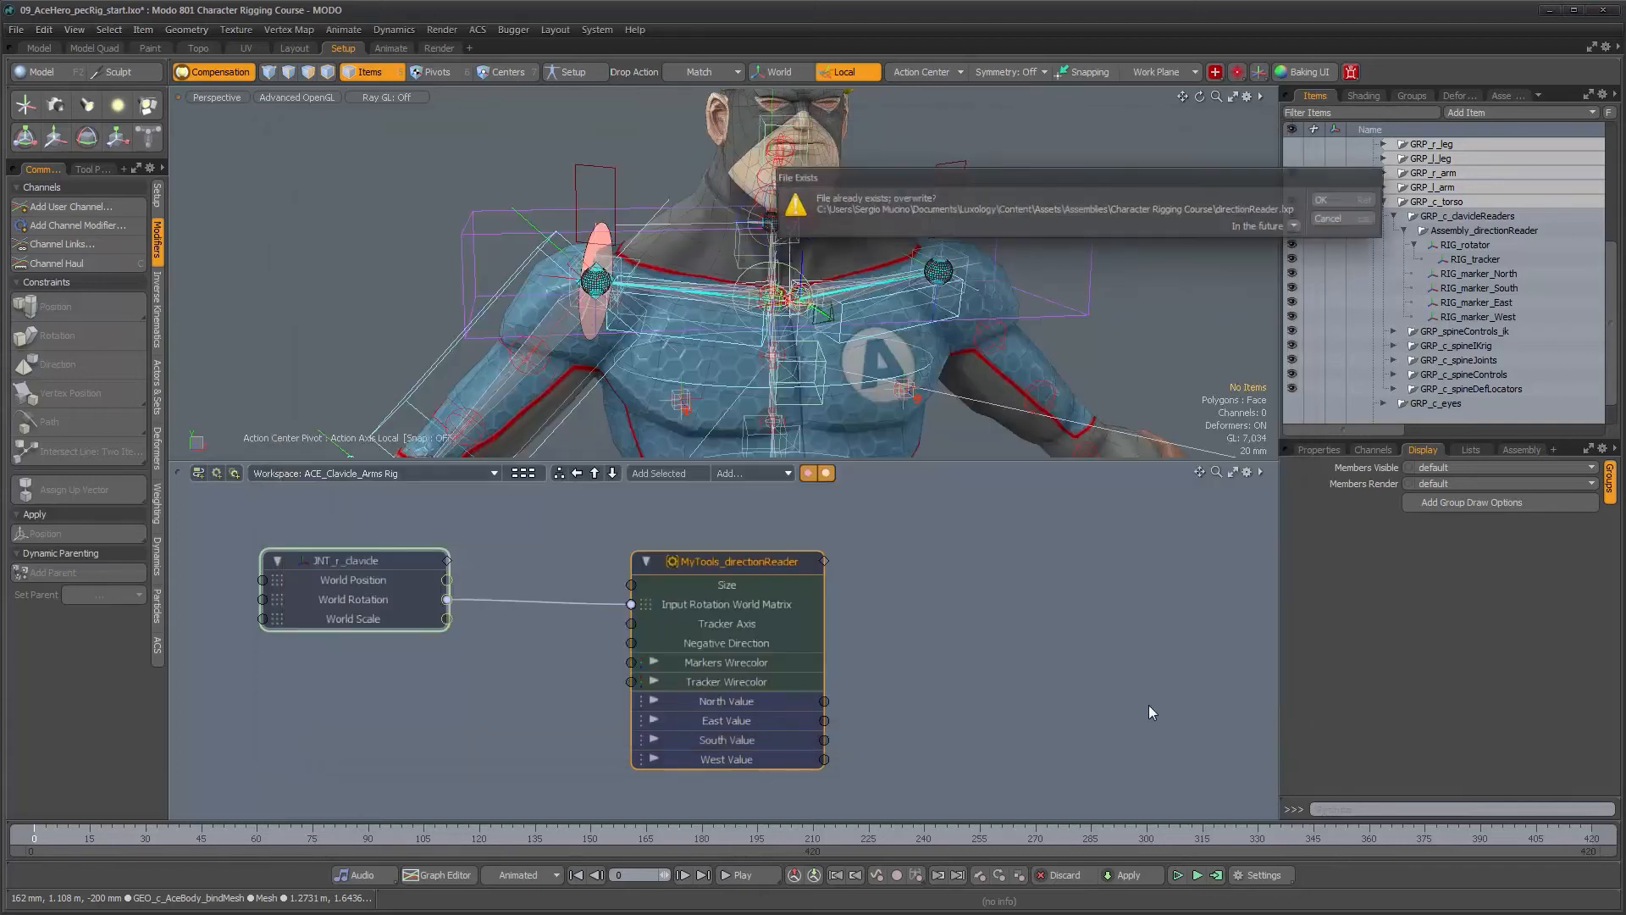
{"action": "left_click_drag", "start_coordinate": [1144, 179], "coordinate": [750, 196]}
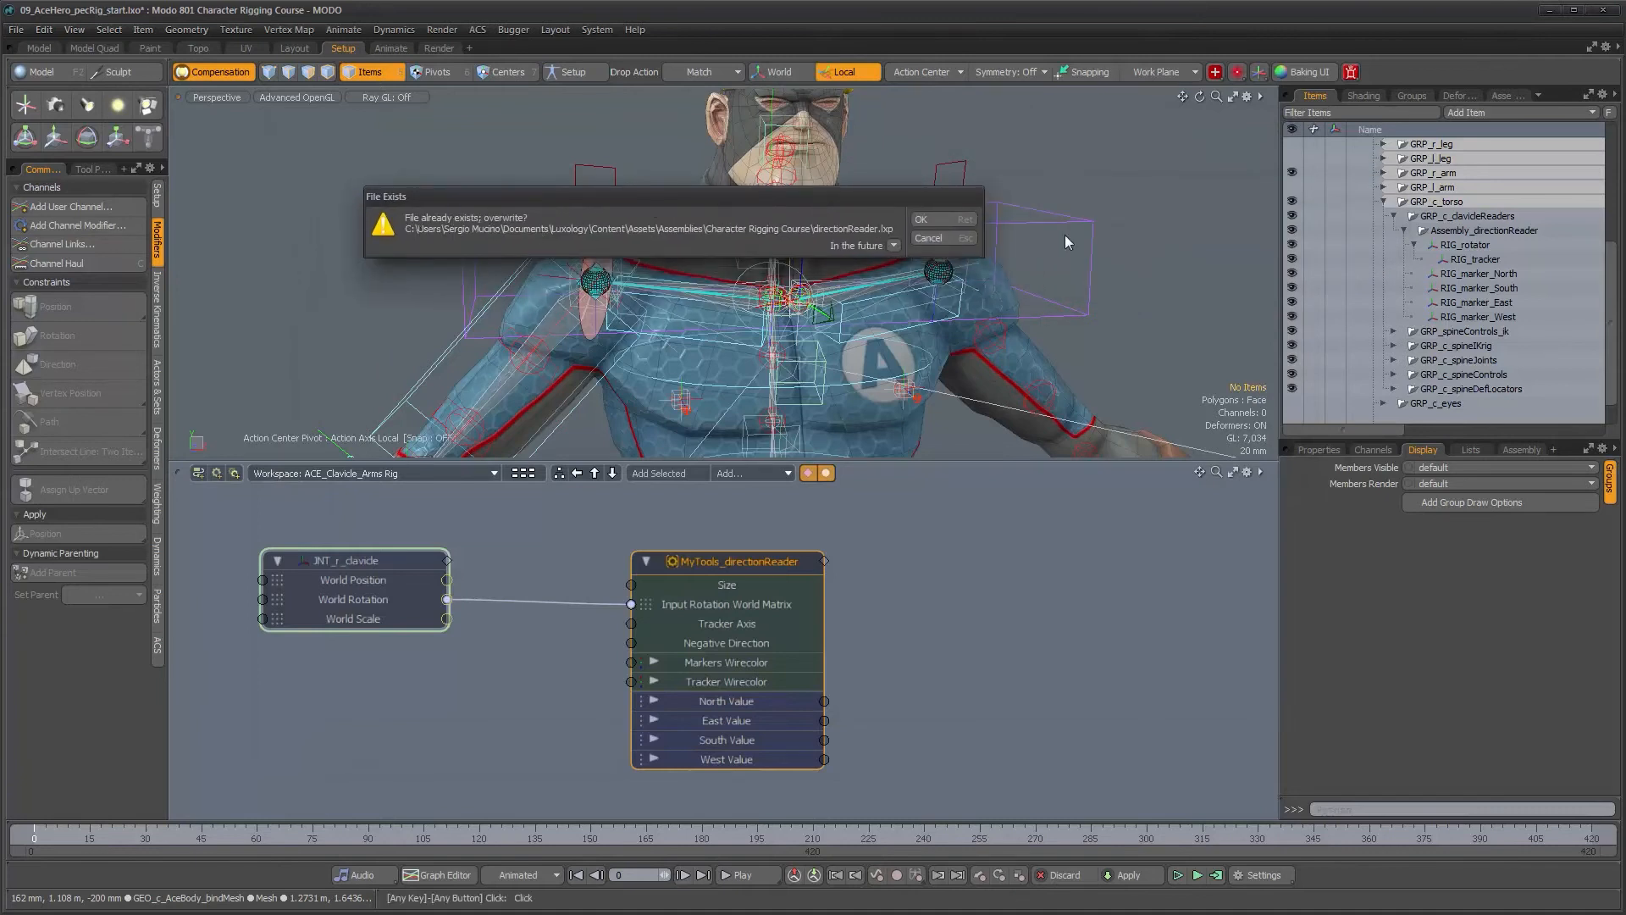
{"action": "left_click", "coordinate": [931, 220]}
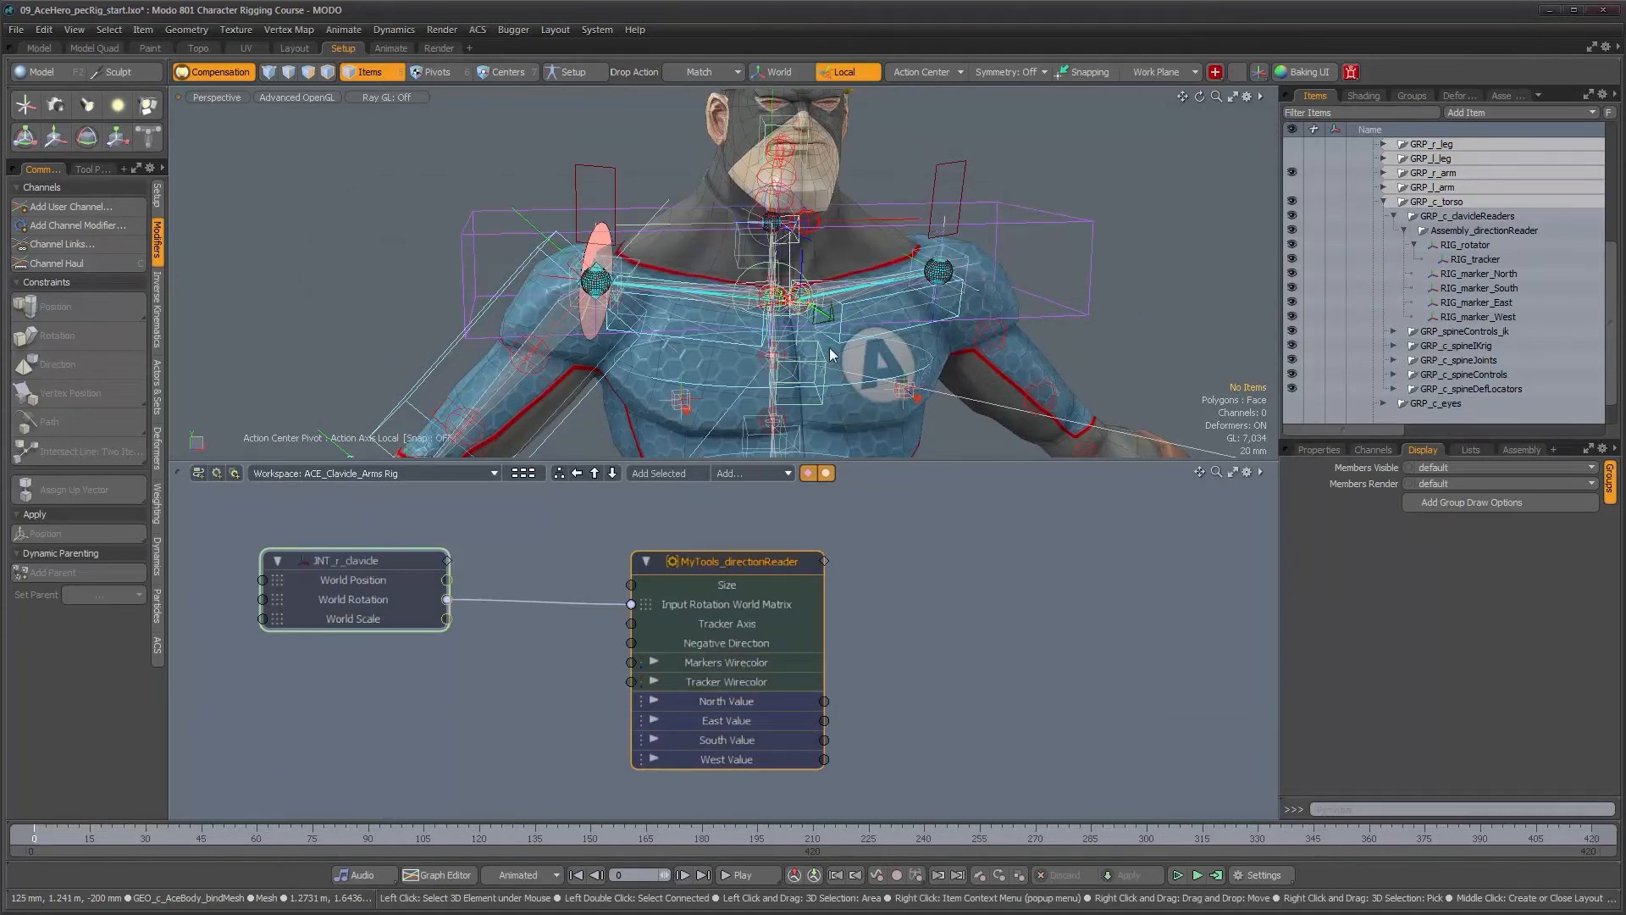
Create a new empty scene and show the 3D viewport together with the schematic.
{"action": "right_click_drag", "start_coordinate": [853, 369], "coordinate": [811, 365], "text": "alt"}
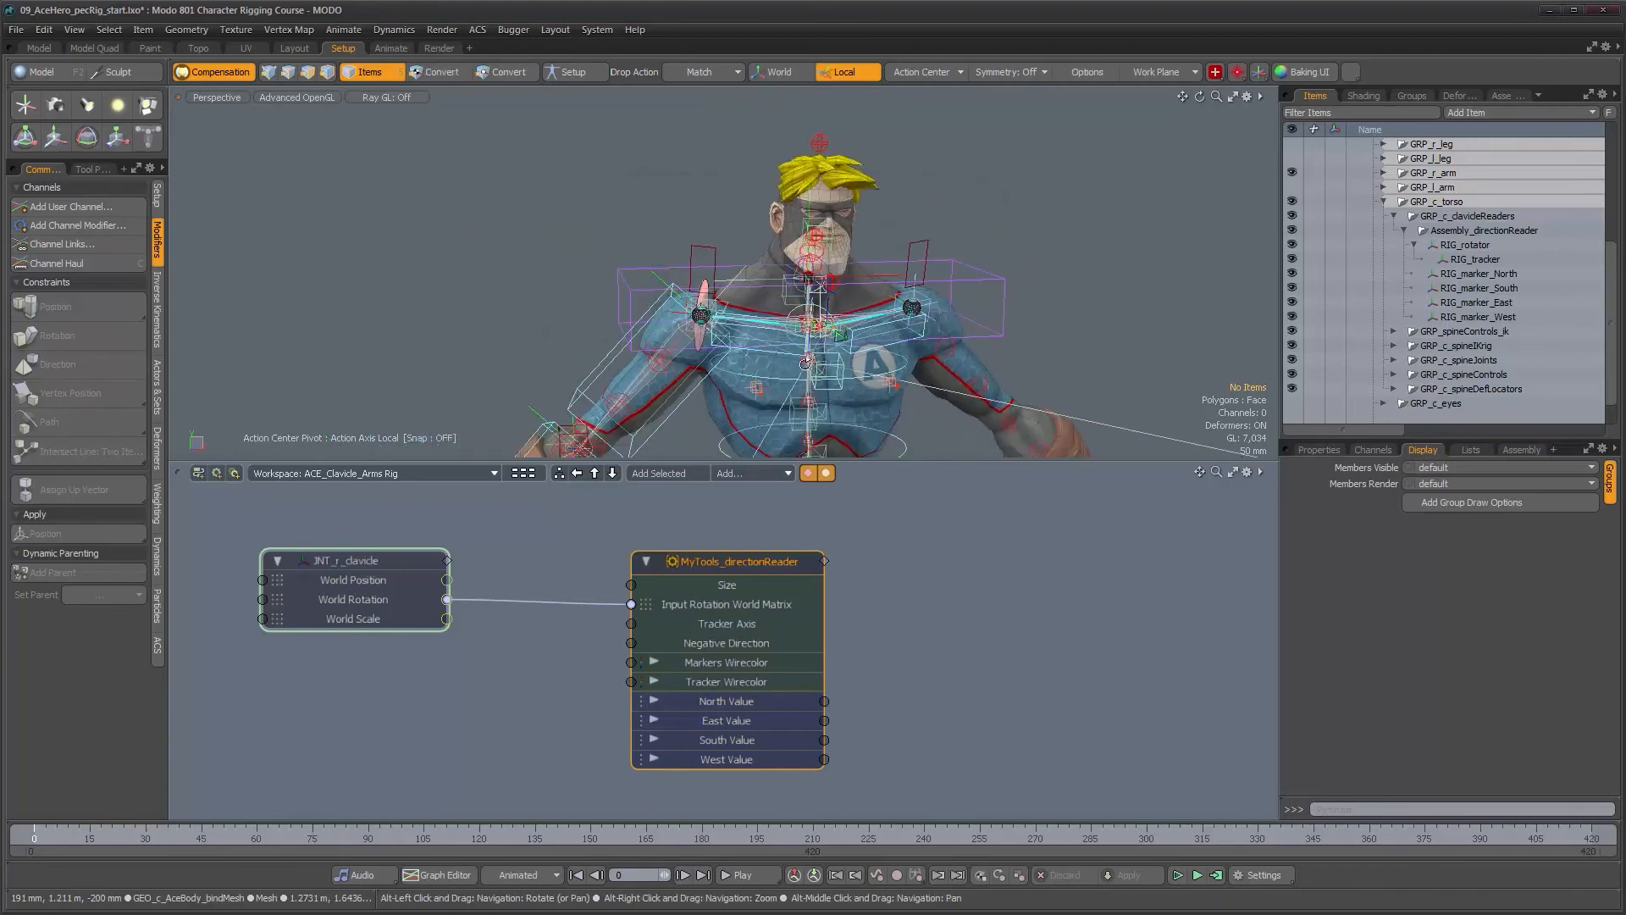
{"action": "middle_click_drag", "start_coordinate": [818, 369], "coordinate": [736, 341], "text": "alt"}
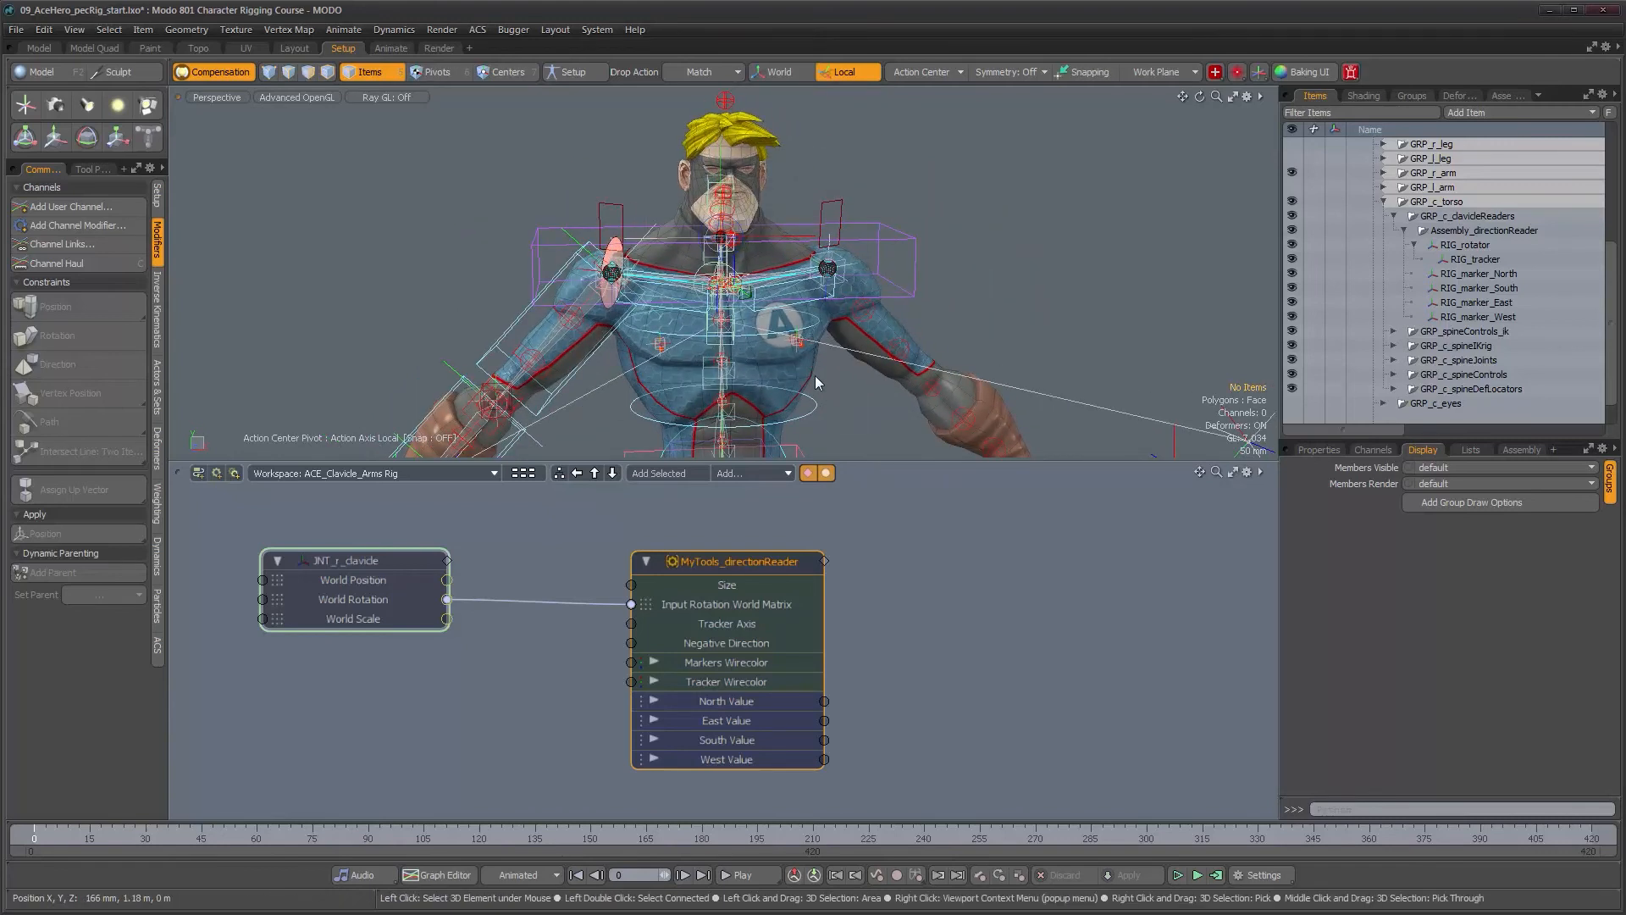
{"action": "key", "text": "ctrl+space"}
{"action": "left_click", "coordinate": [16, 30]}
{"action": "left_click", "coordinate": [27, 49]}
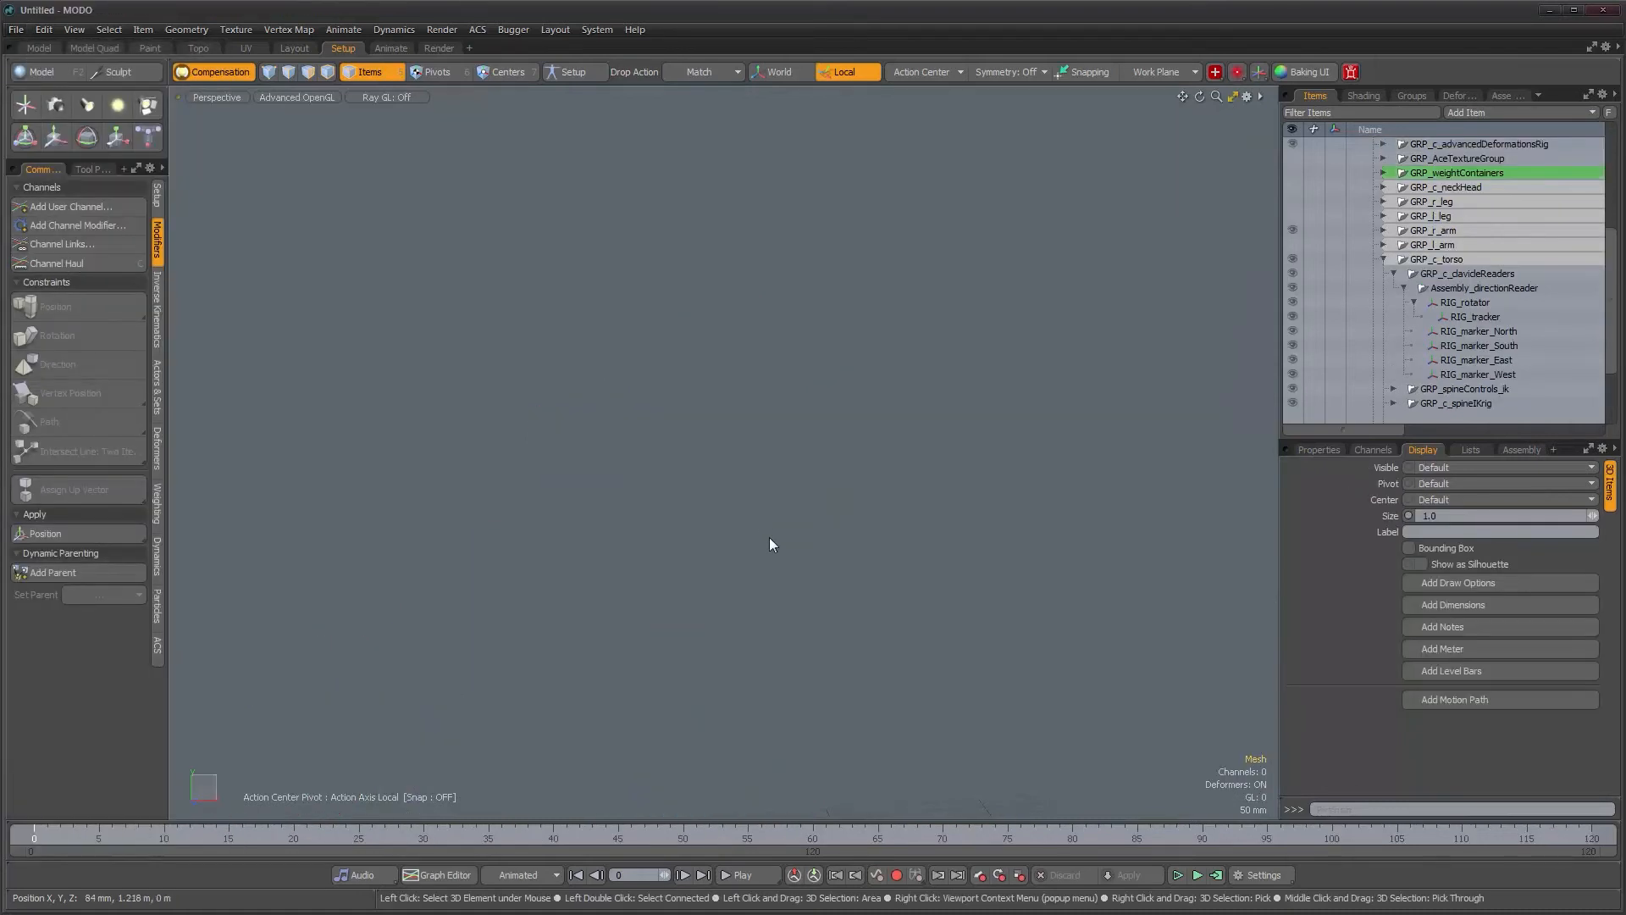
{"action": "middle_click_drag", "start_coordinate": [794, 566], "coordinate": [791, 511], "text": "alt"}
{"action": "middle_click_drag", "start_coordinate": [775, 678], "coordinate": [745, 397], "text": "alt"}
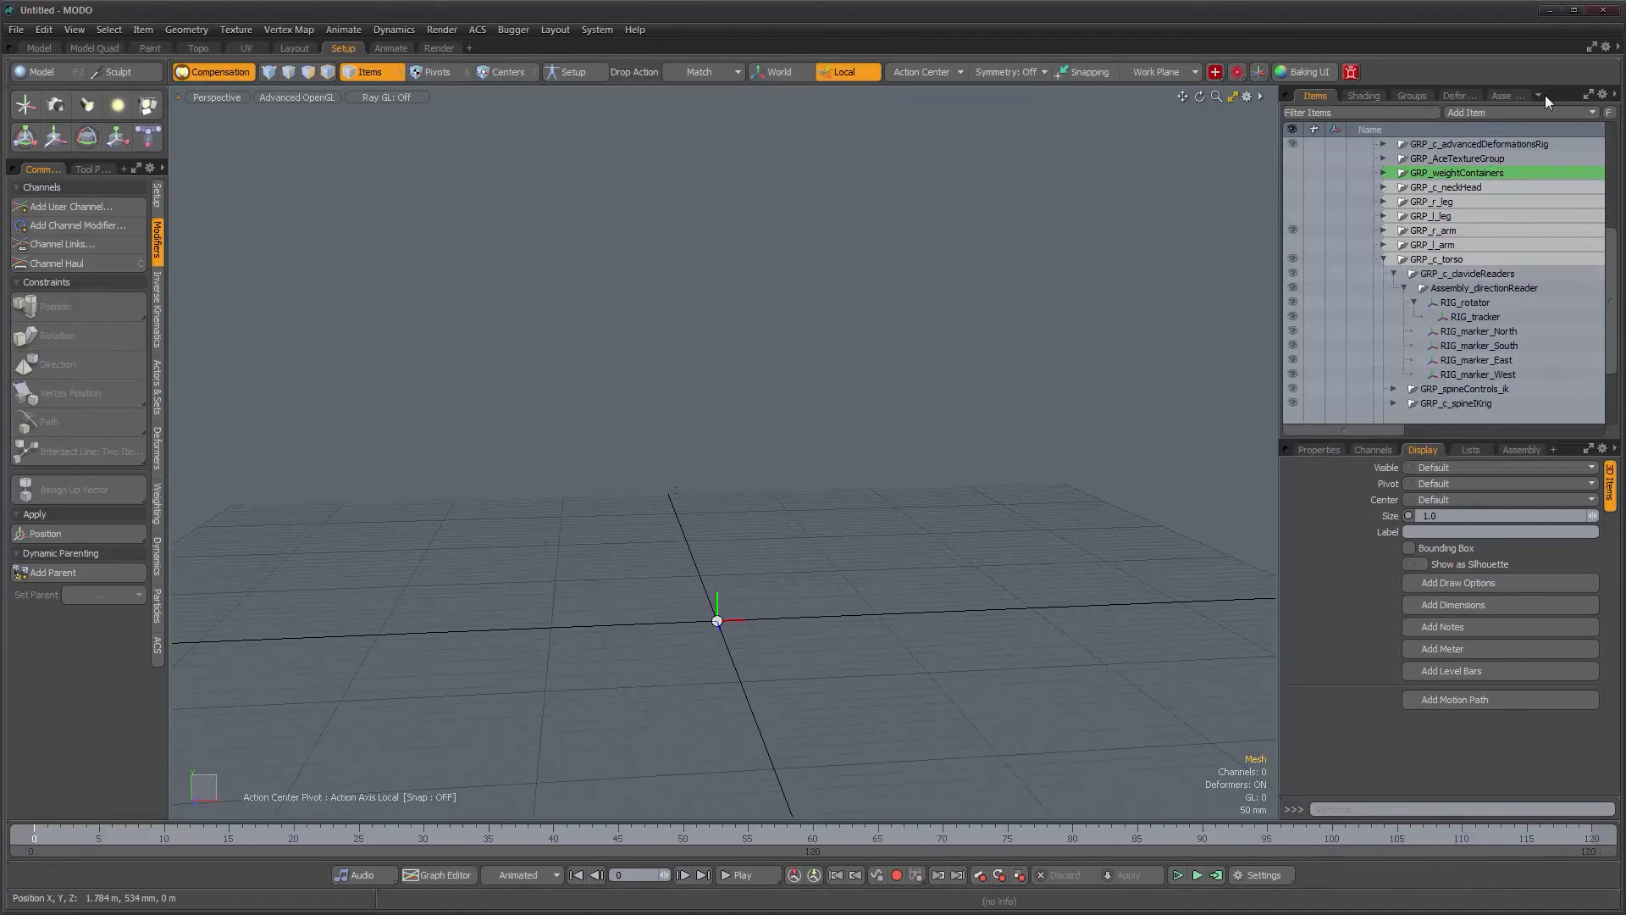
{"action": "key", "text": "0"}
{"action": "right_click_drag", "start_coordinate": [810, 381], "coordinate": [786, 356], "text": "alt"}
{"action": "middle_click_drag", "start_coordinate": [786, 355], "coordinate": [762, 291], "text": "alt"}
{"action": "left_click_drag", "start_coordinate": [763, 291], "coordinate": [693, 315], "text": "alt"}
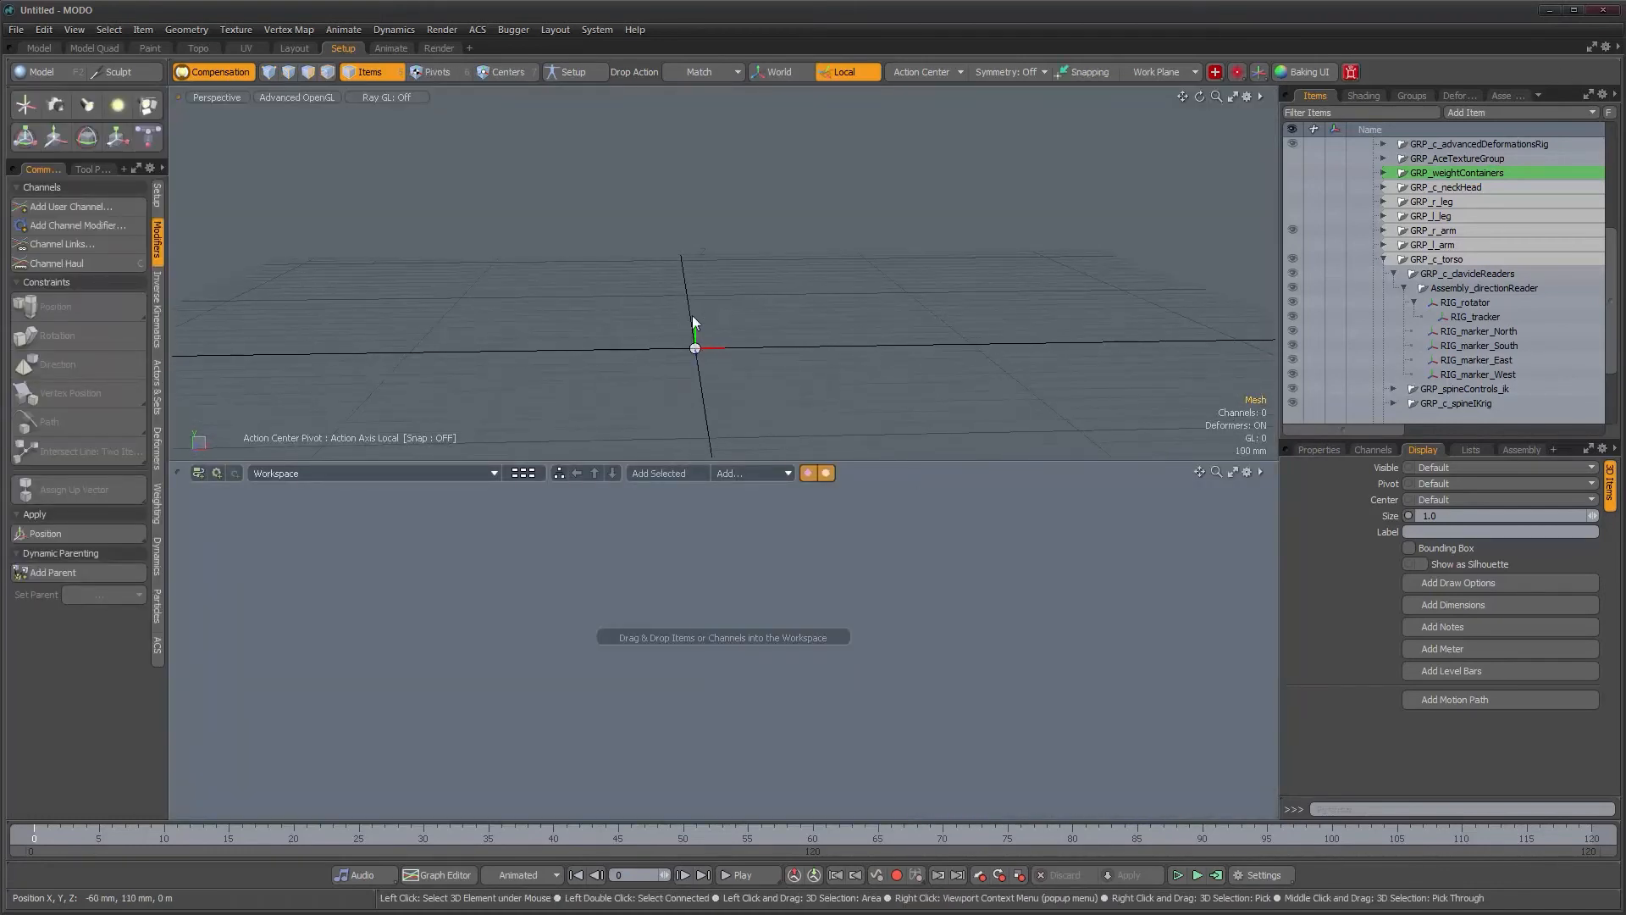
Load the directionReader preset from the Character Rigging Course assemblies into the new scene's schematic and inspect its markers.
{"action": "left_click", "coordinate": [1513, 94]}
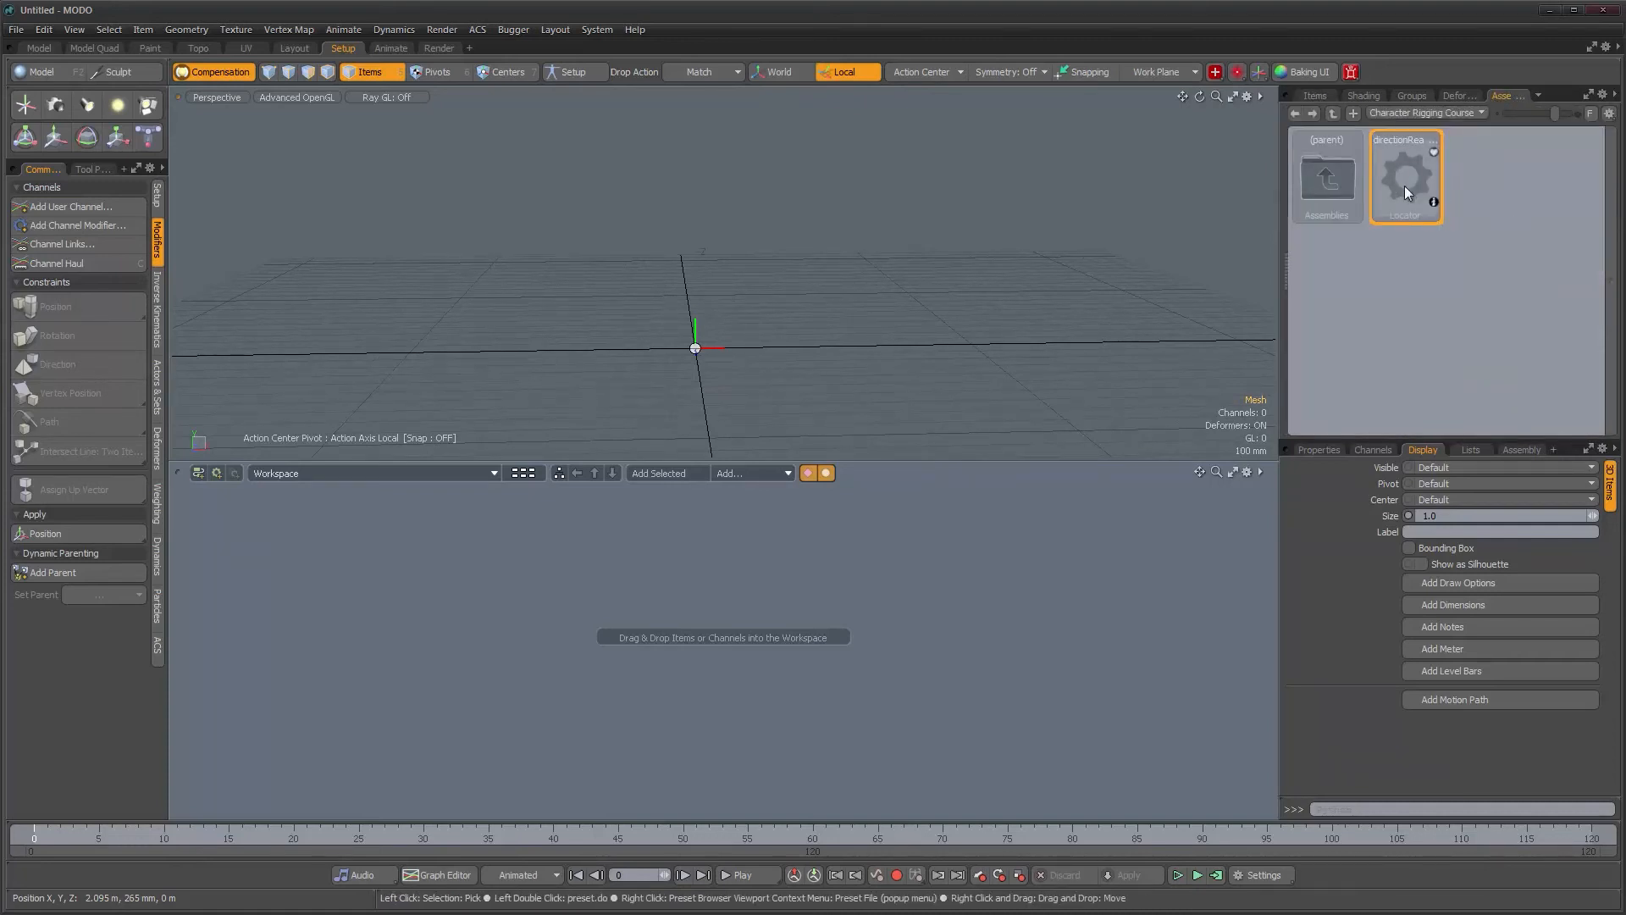
{"action": "left_click_drag", "start_coordinate": [1400, 195], "coordinate": [1003, 544]}
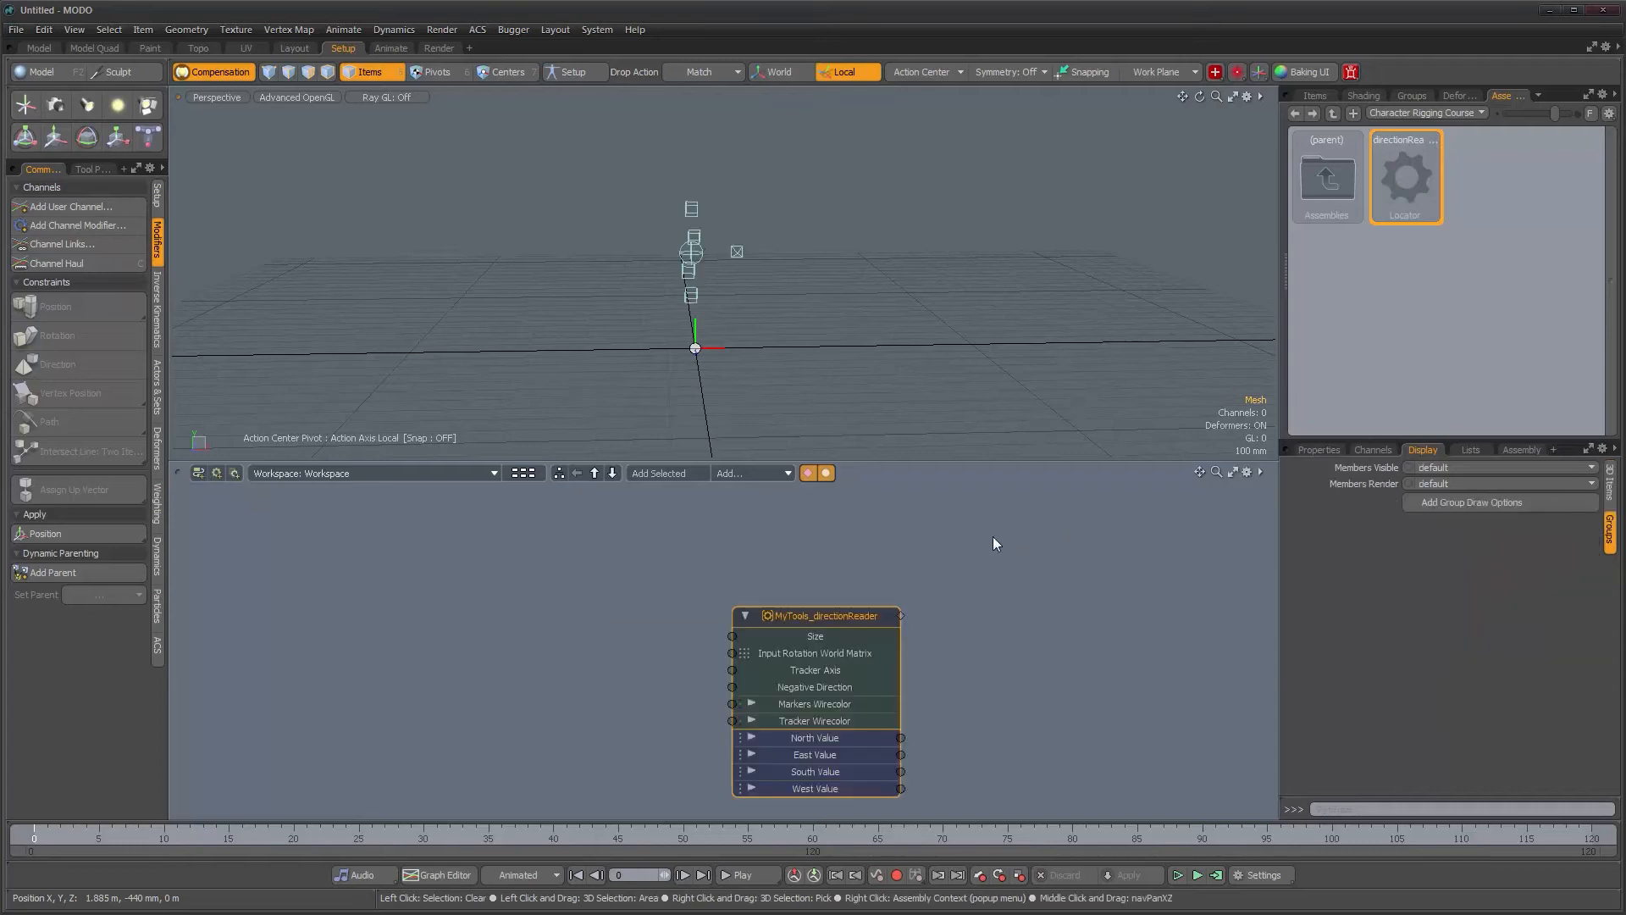
{"action": "left_click_drag", "start_coordinate": [745, 381], "coordinate": [707, 264], "text": "alt"}
{"action": "right_click_drag", "start_coordinate": [707, 263], "coordinate": [762, 263], "text": "alt"}
{"action": "left_click_drag", "start_coordinate": [762, 264], "coordinate": [788, 243], "text": "alt"}
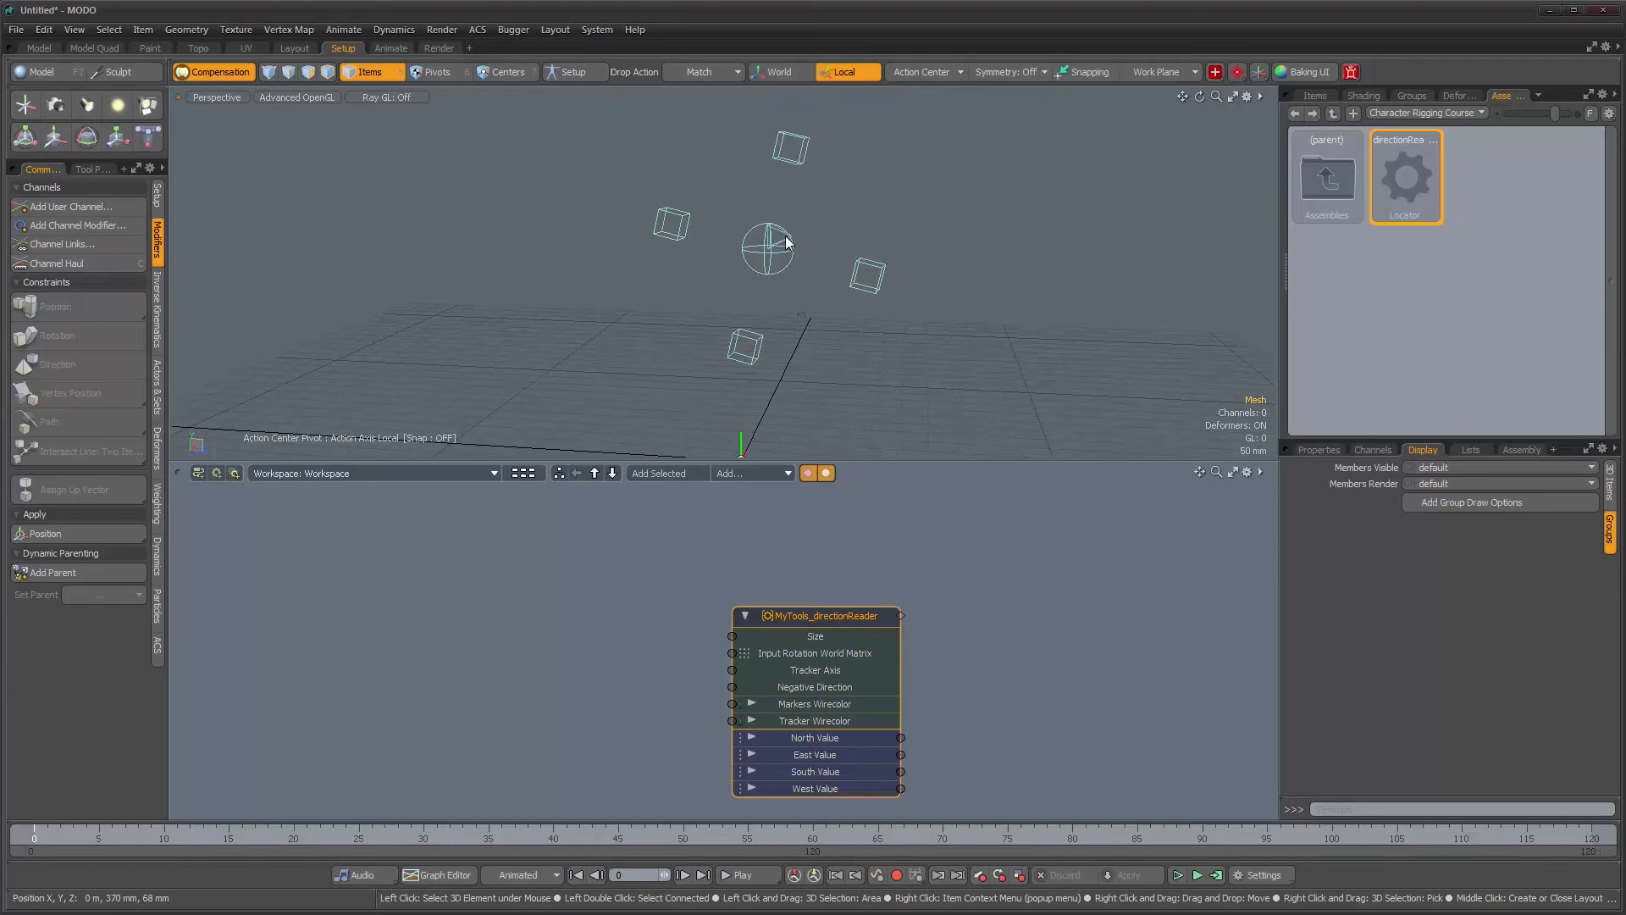
{"action": "left_click_drag", "start_coordinate": [786, 243], "coordinate": [990, 338], "text": "alt"}
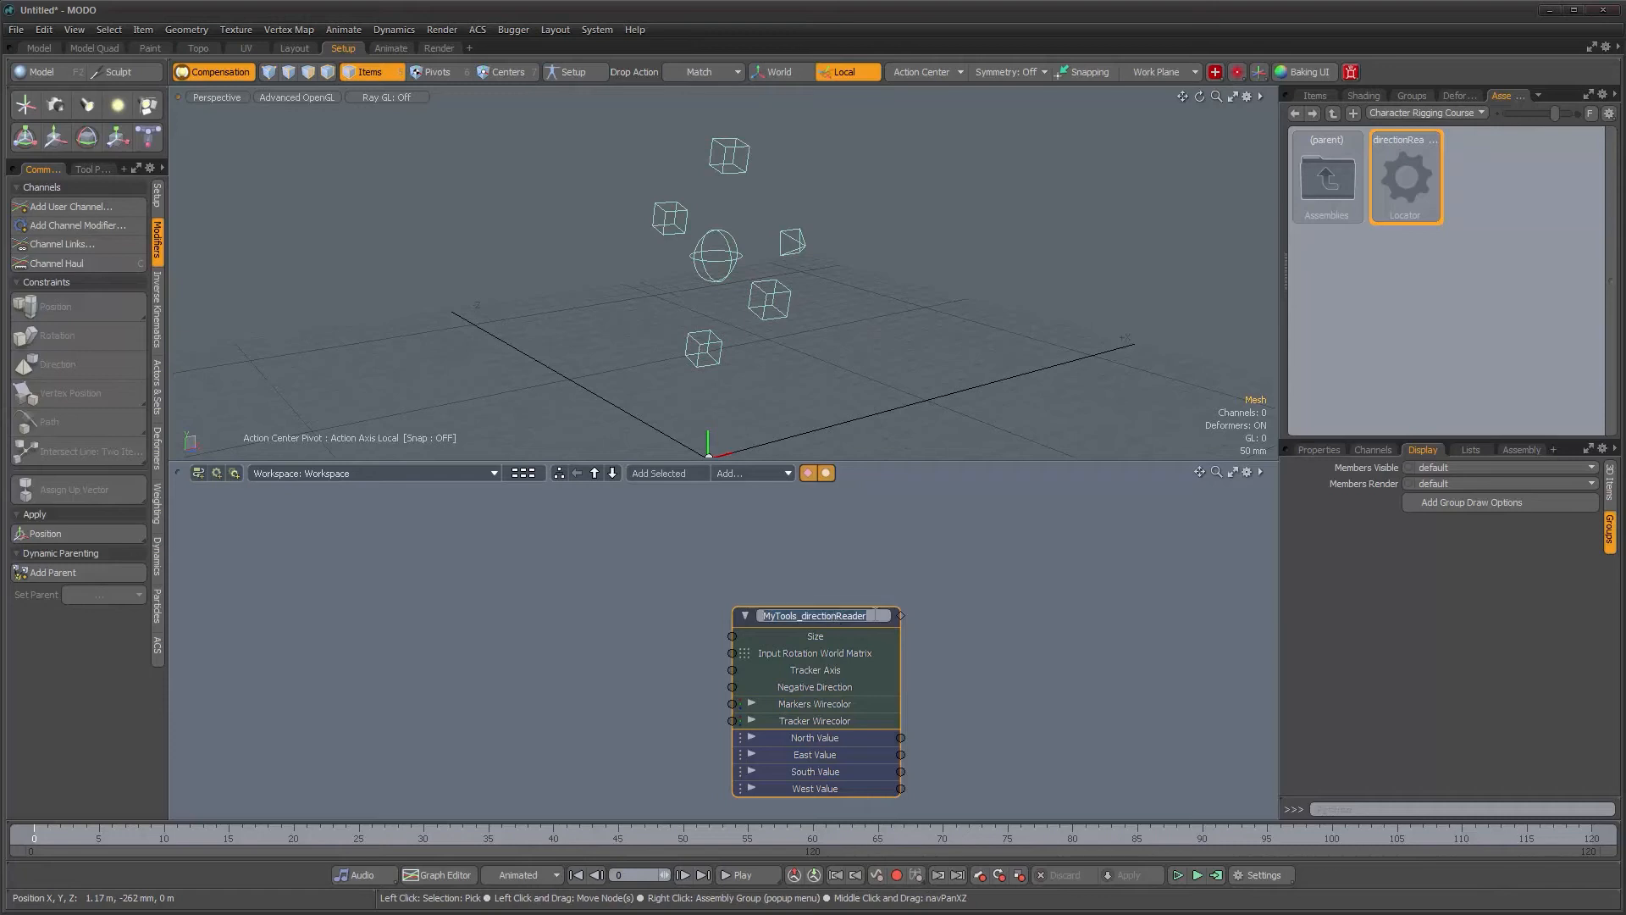
Set the Size channel of the MyTools_directionReader assembly to 0.1 and check the markers in the viewport.
{"action": "left_click", "coordinate": [1319, 450]}
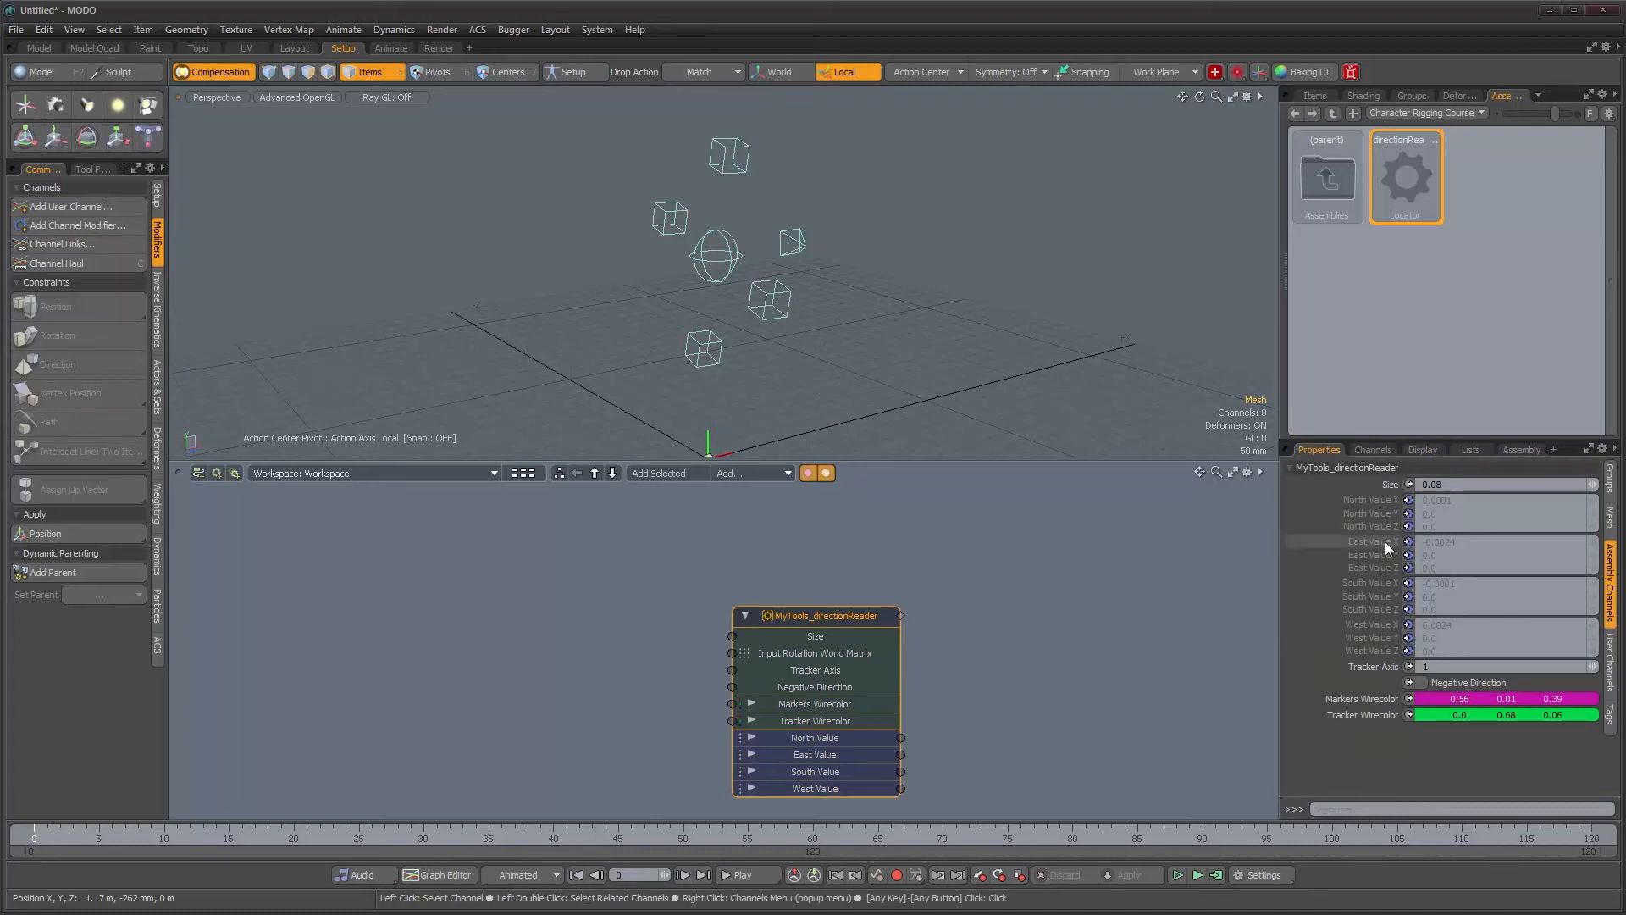
{"action": "left_click", "coordinate": [1478, 488]}
{"action": "type", "text": ".1"}
{"action": "key", "text": "Return"}
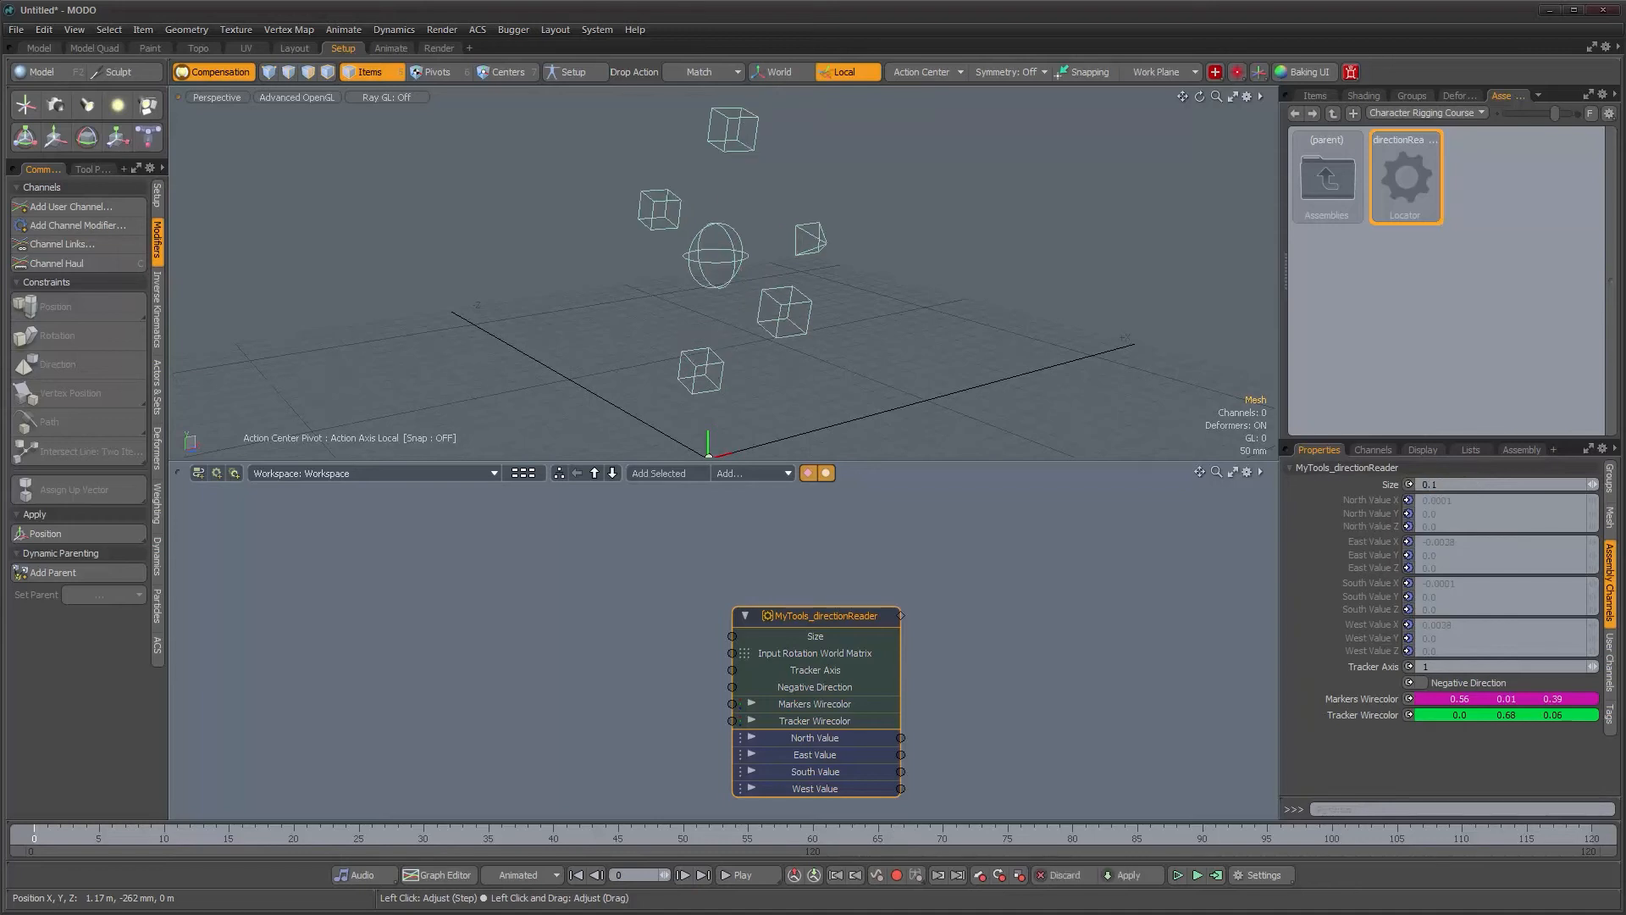
{"action": "left_click_drag", "start_coordinate": [789, 202], "coordinate": [850, 191], "text": "alt"}
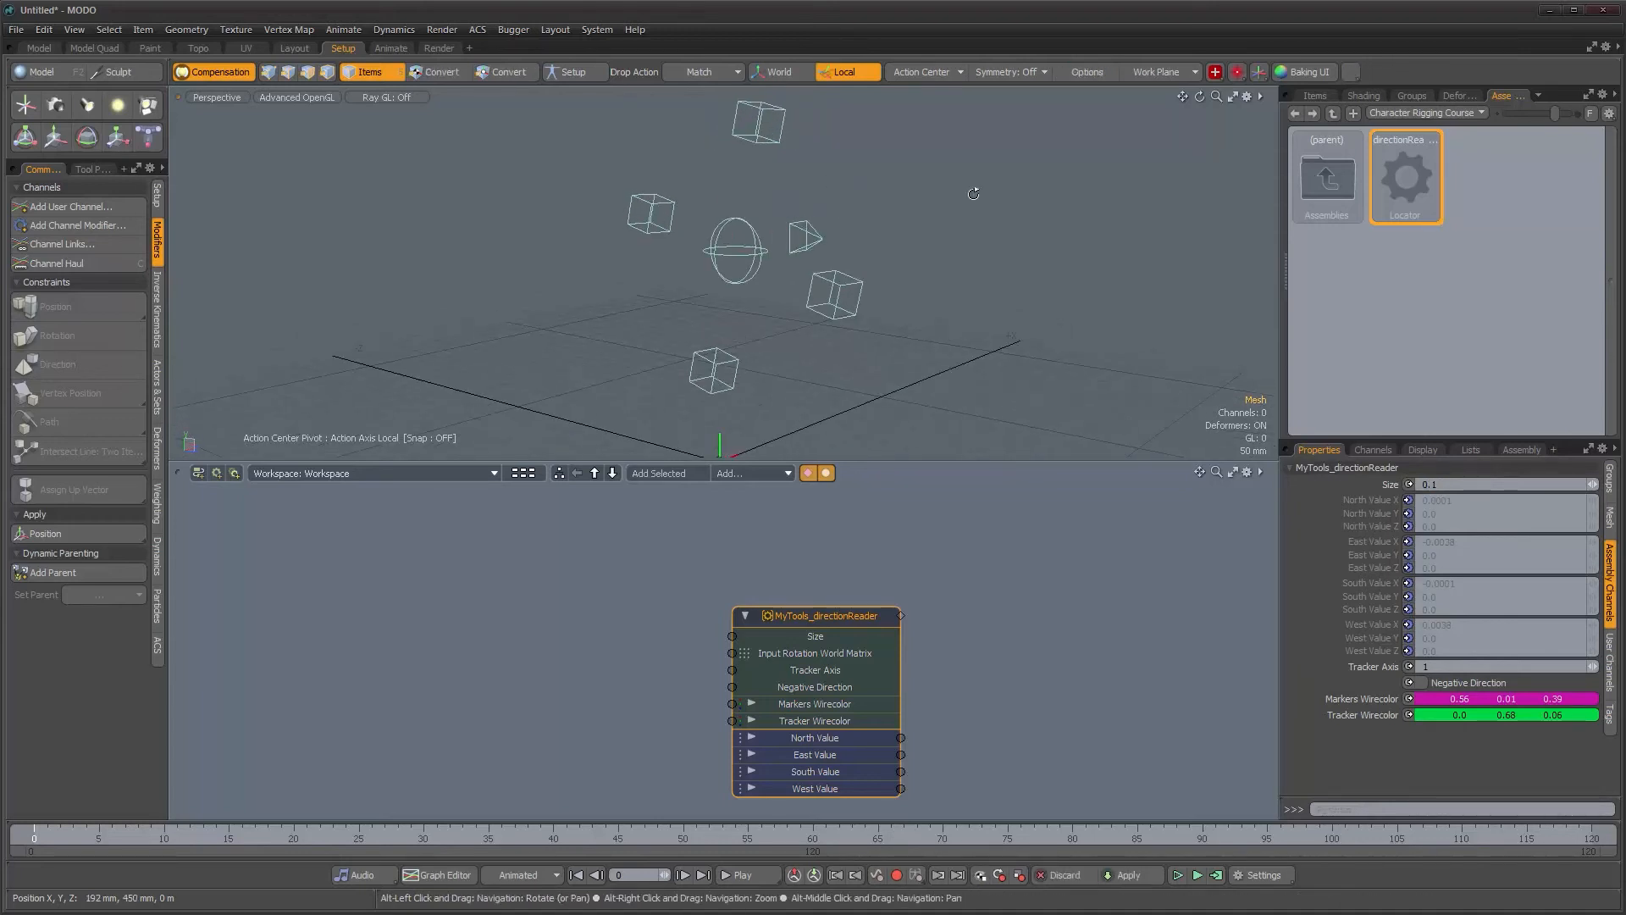
Reset the position and rotation of the Assembly_directionReader group to zero so the reader sits at the origin.
{"action": "left_click", "coordinate": [1315, 96]}
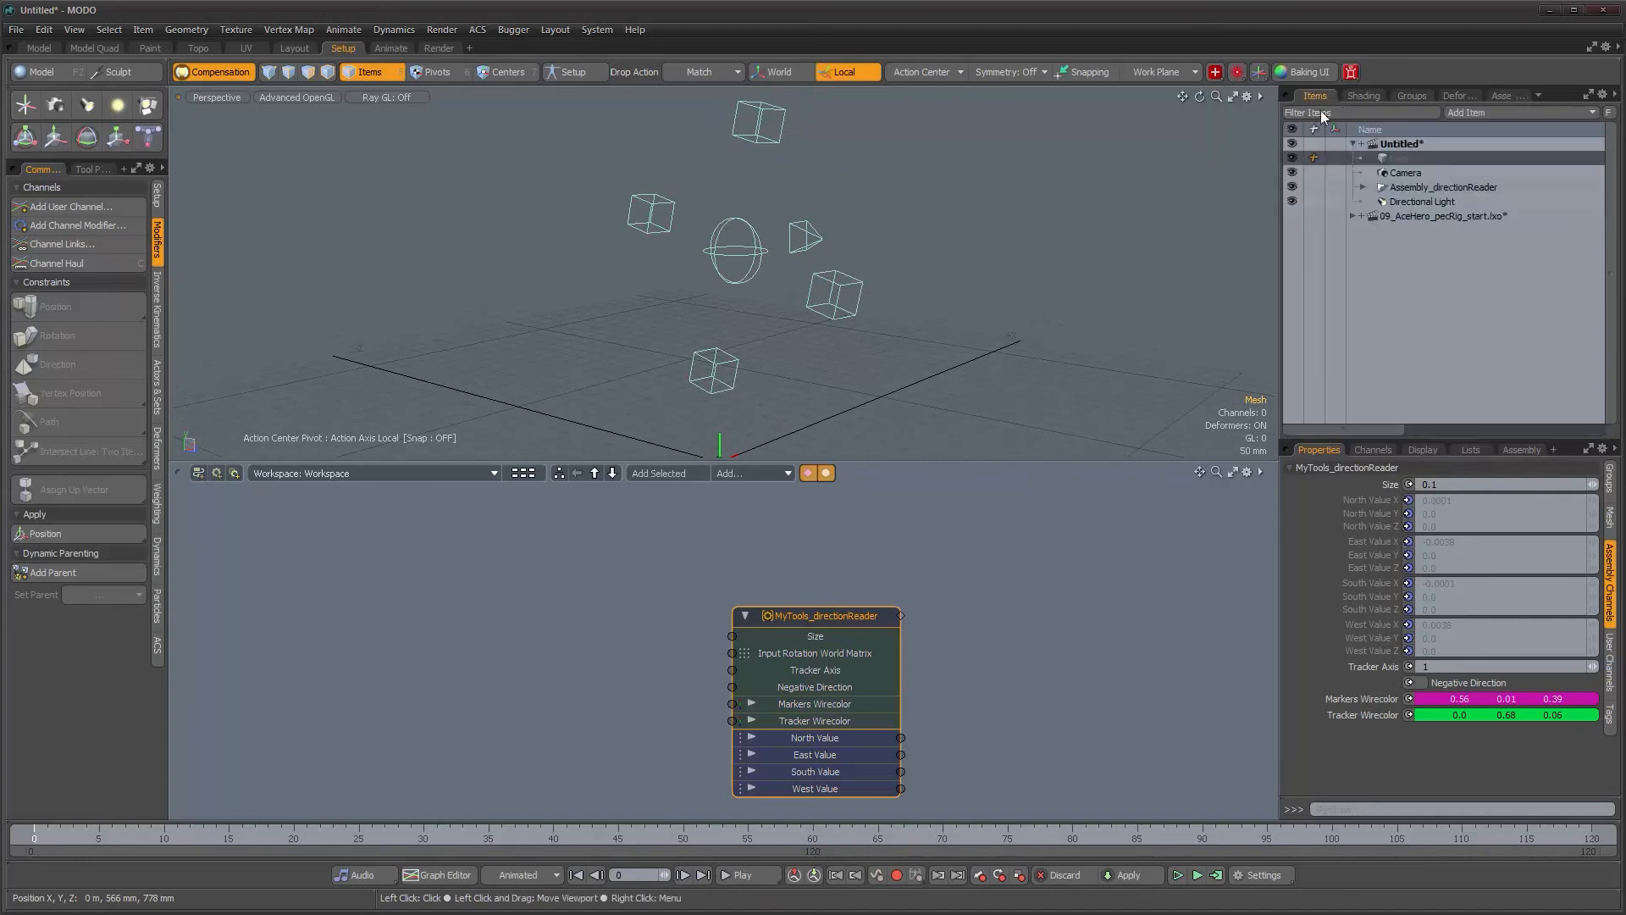
{"action": "left_click", "coordinate": [1404, 190]}
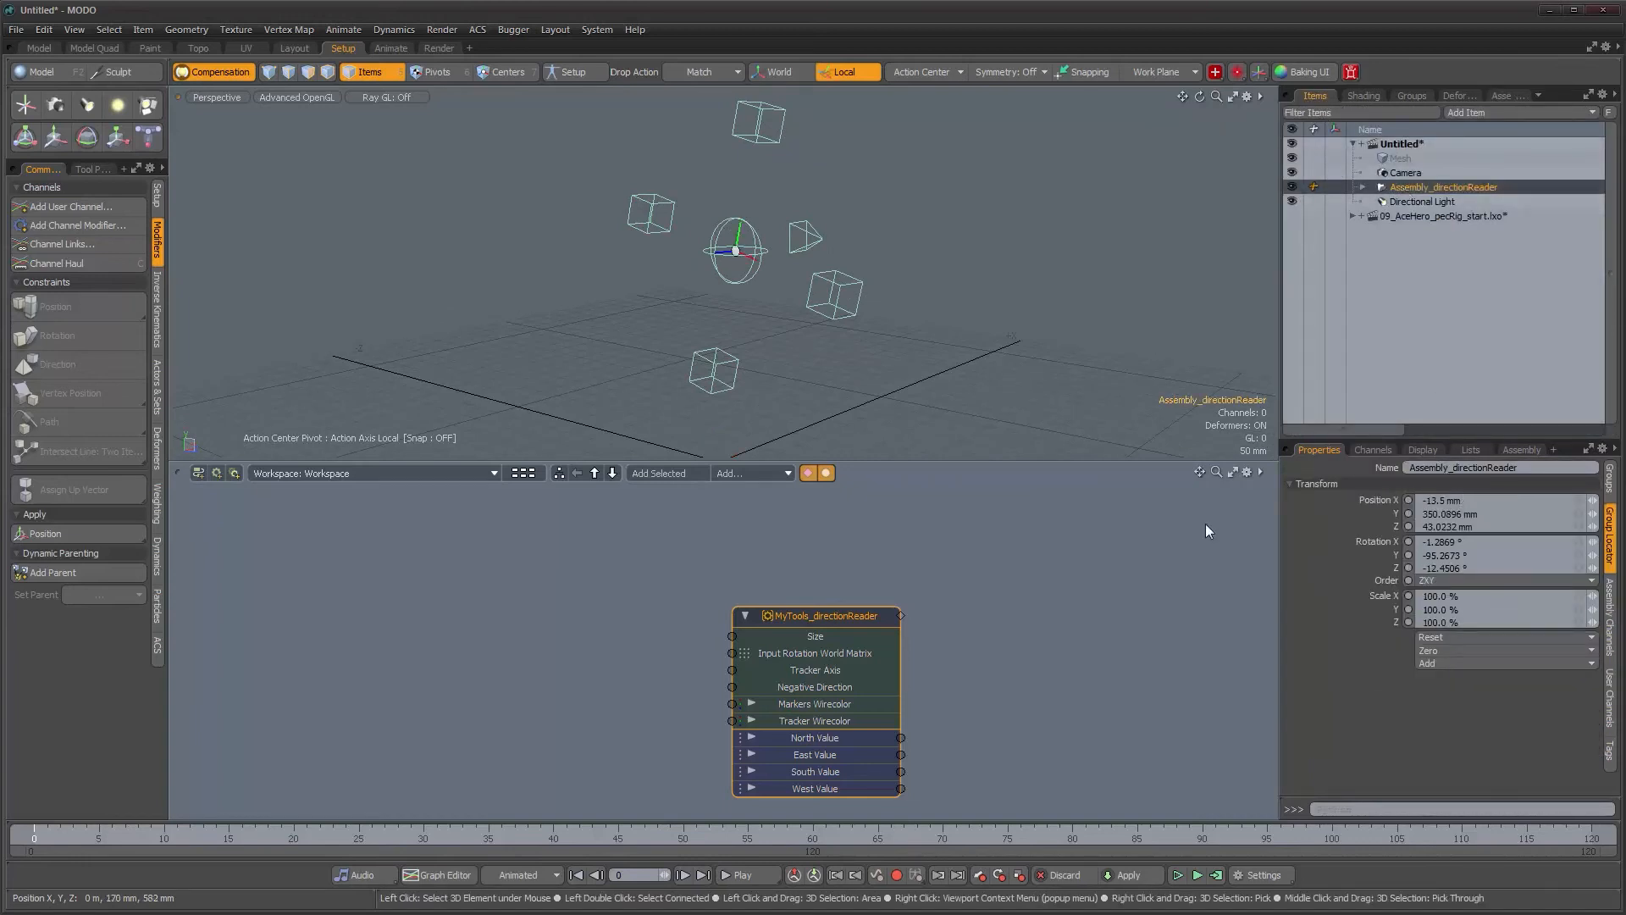
{"action": "left_click", "coordinate": [1464, 638]}
{"action": "left_click", "coordinate": [1460, 688]}
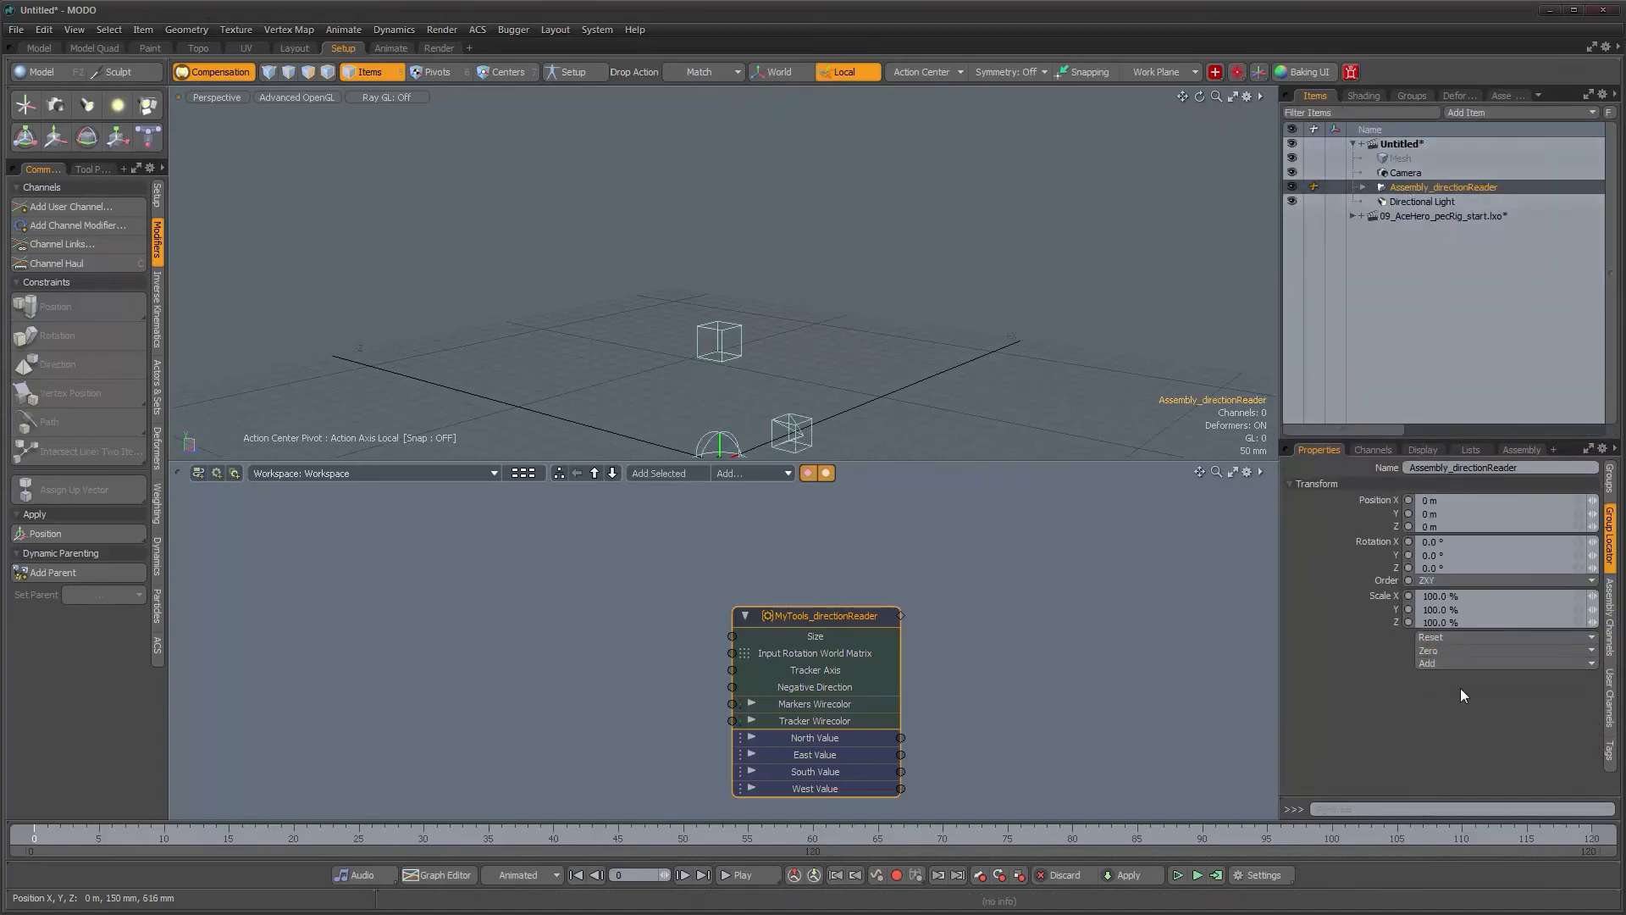
{"action": "left_click_drag", "start_coordinate": [710, 278], "coordinate": [737, 237], "text": "alt"}
{"action": "left_click_drag", "start_coordinate": [840, 617], "coordinate": [781, 579]}
{"action": "left_click_drag", "start_coordinate": [617, 160], "coordinate": [781, 222], "text": "alt"}
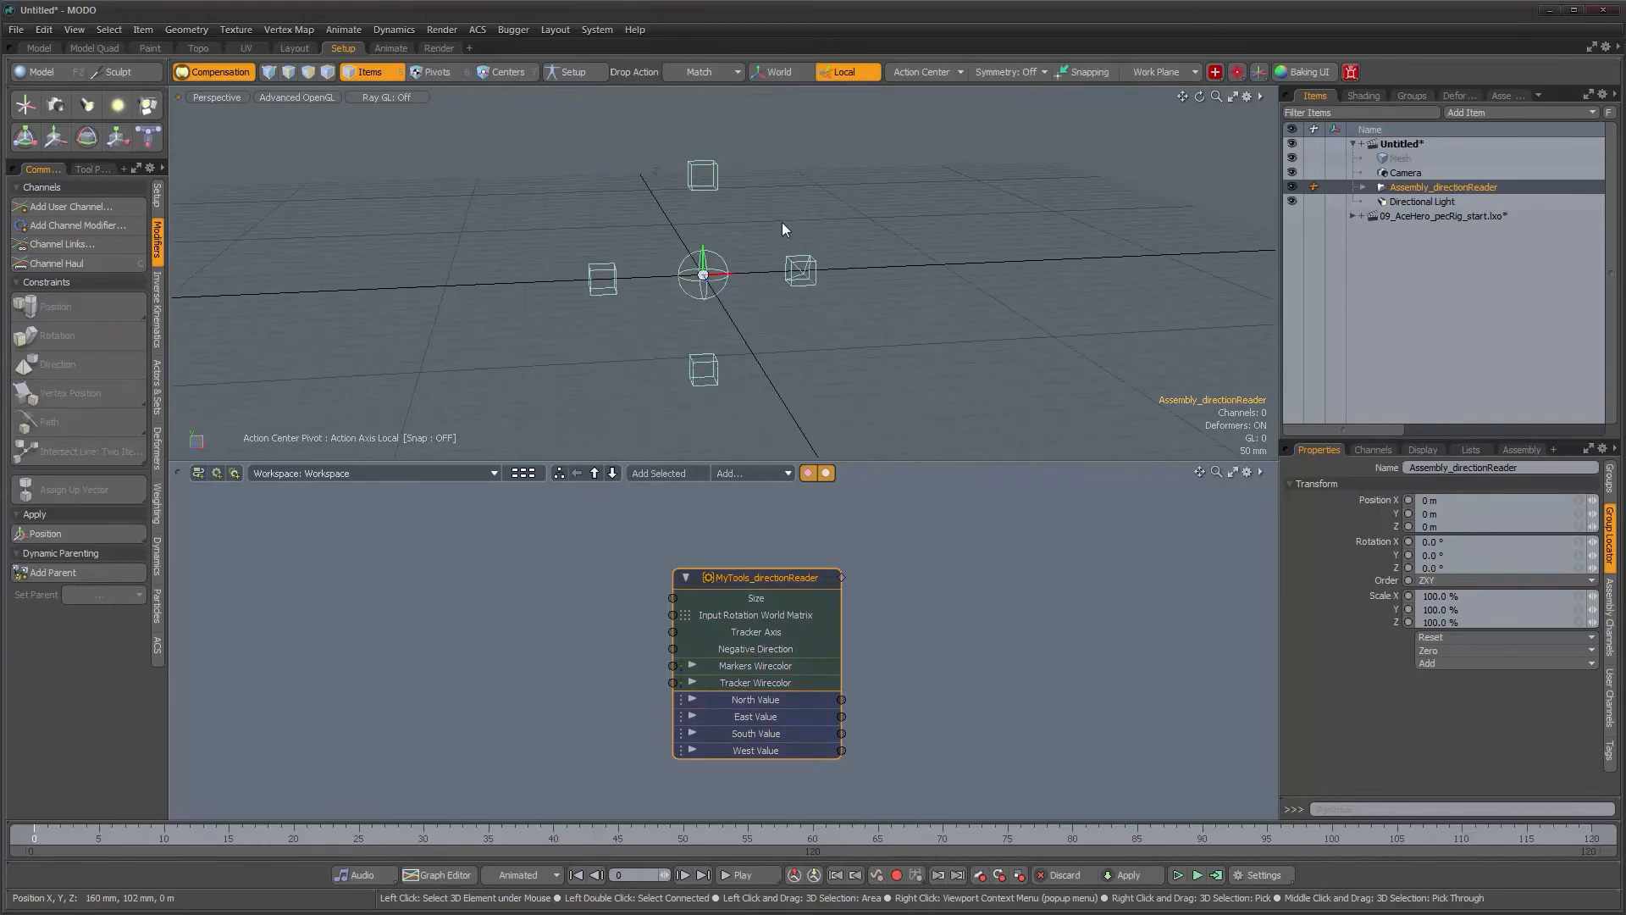
Save the cleaned-up direction reader assembly over the existing directionReader.lxp preset.
{"action": "right_click", "coordinate": [745, 581]}
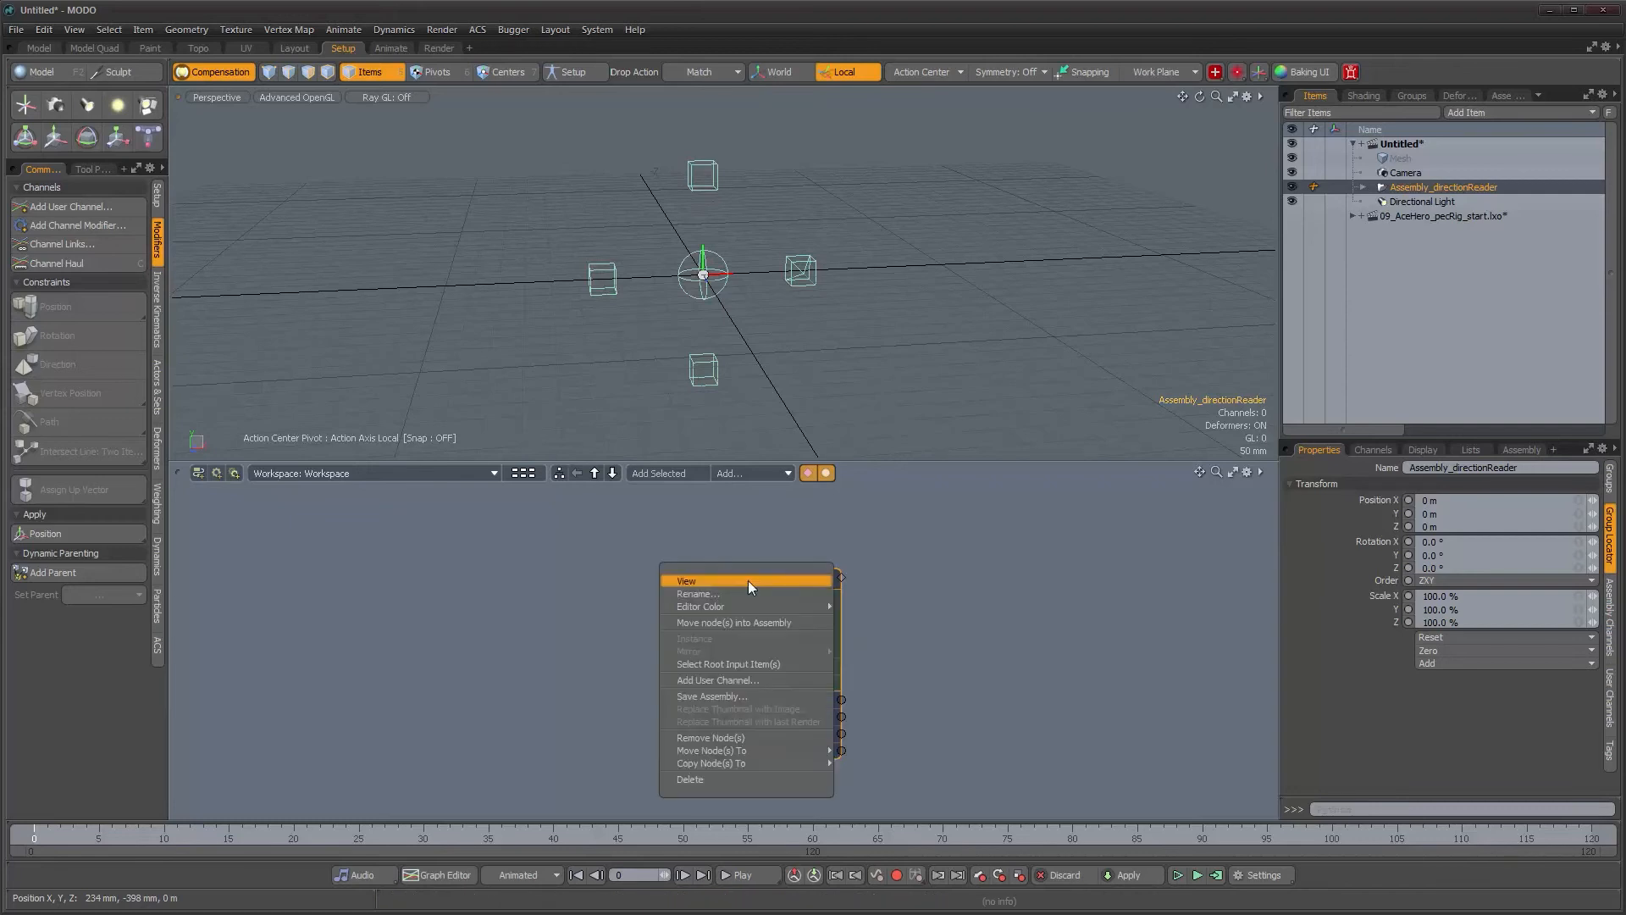
{"action": "left_click", "coordinate": [745, 696]}
{"action": "double_click", "coordinate": [485, 228]}
{"action": "left_click", "coordinate": [942, 222]}
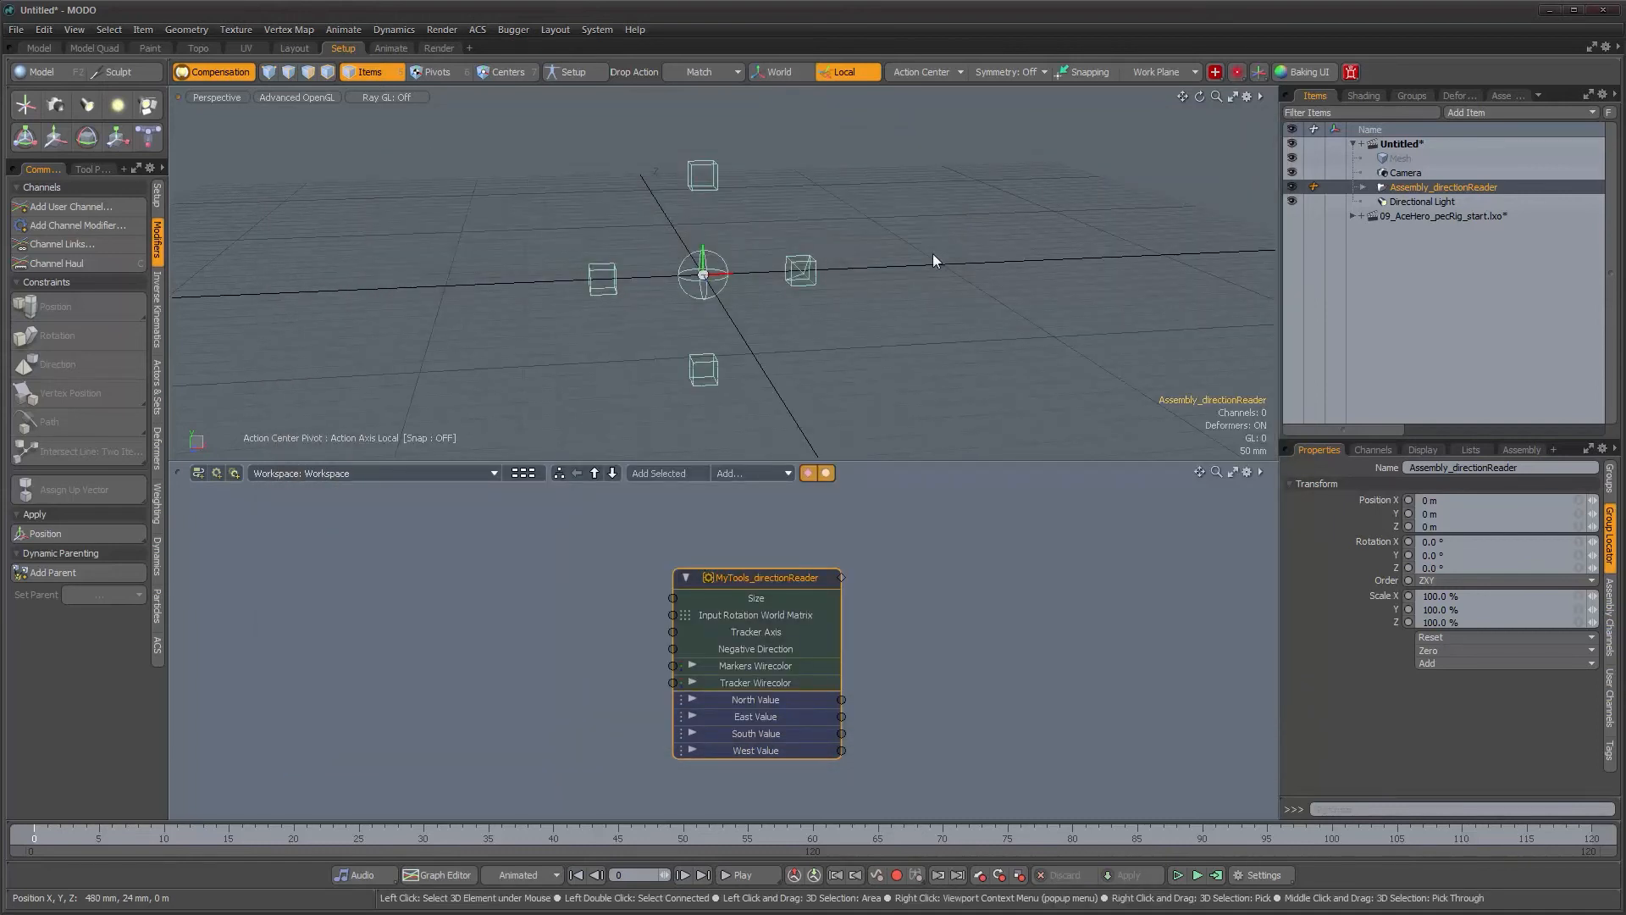
Close the untitled scene without saving and return to the 09_AceHero_pecRig_start.lxo character scene.
{"action": "key", "text": "ctrl+w"}
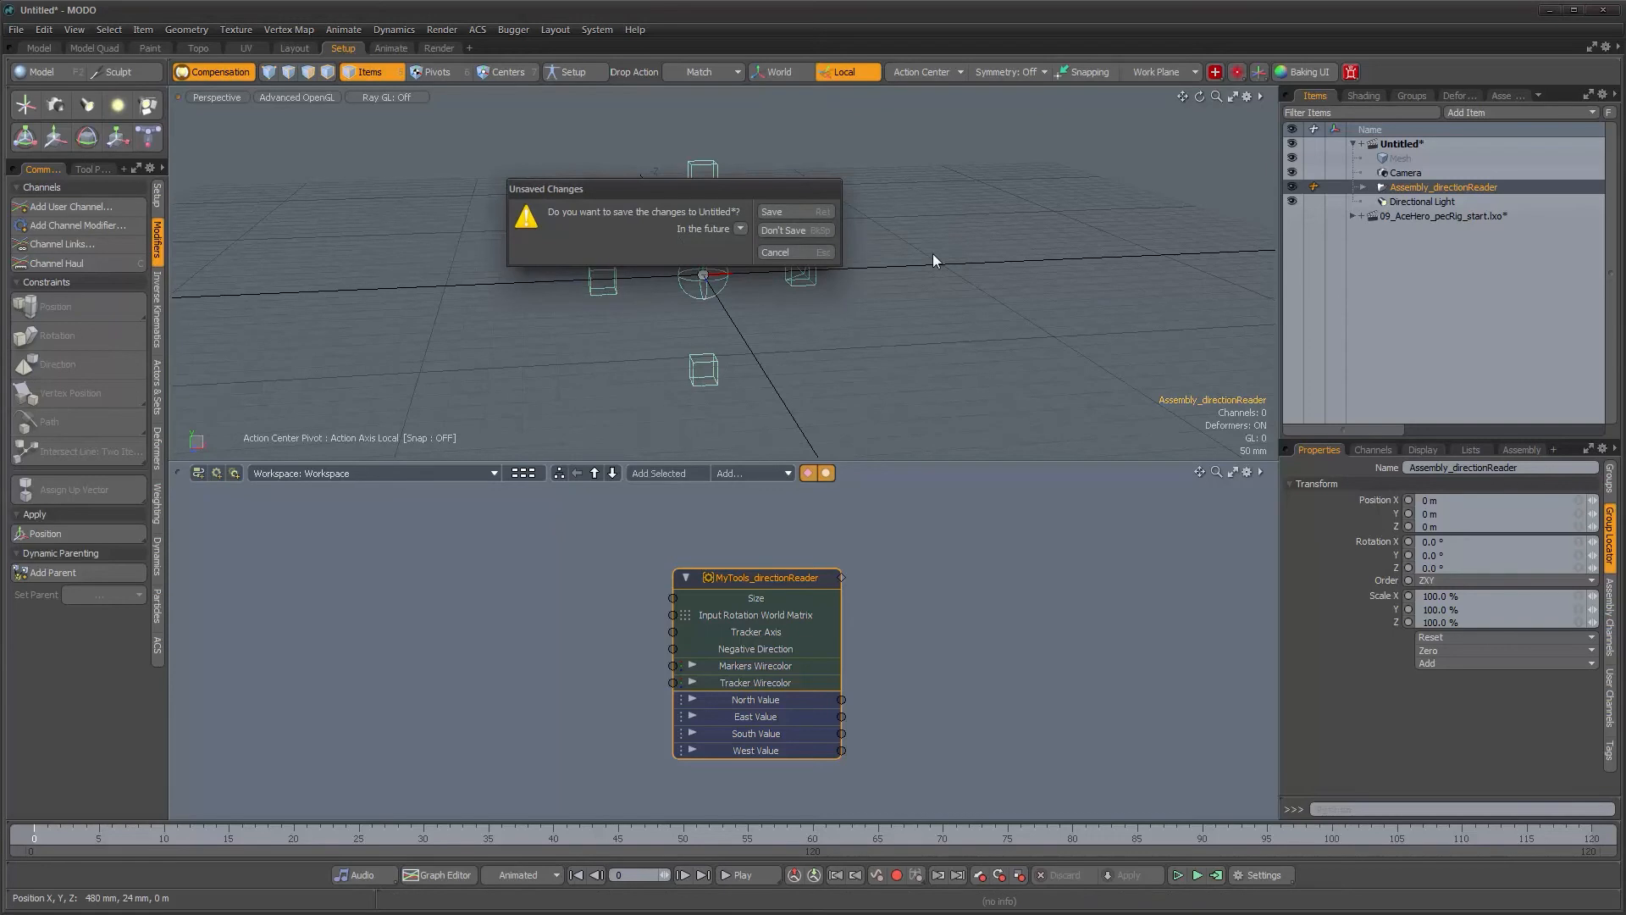
{"action": "key", "text": "BackSpace"}
{"action": "scroll", "coordinate": [908, 275], "scroll_direction": "down", "scroll_amount": 4}
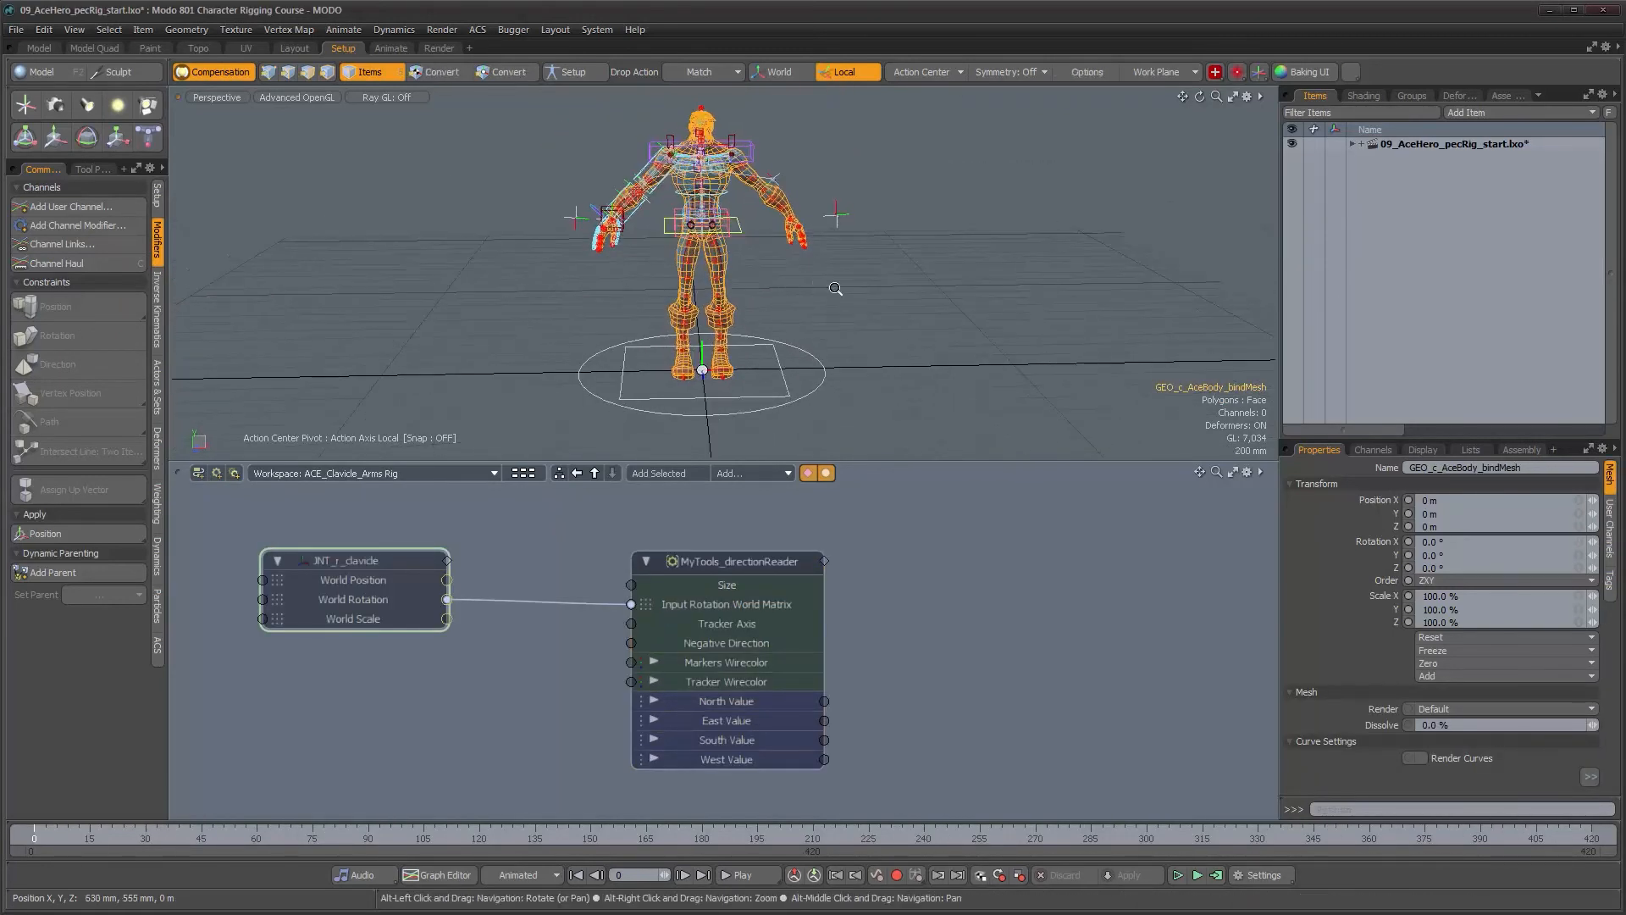
{"action": "scroll", "coordinate": [788, 286], "scroll_direction": "up", "scroll_amount": 2}
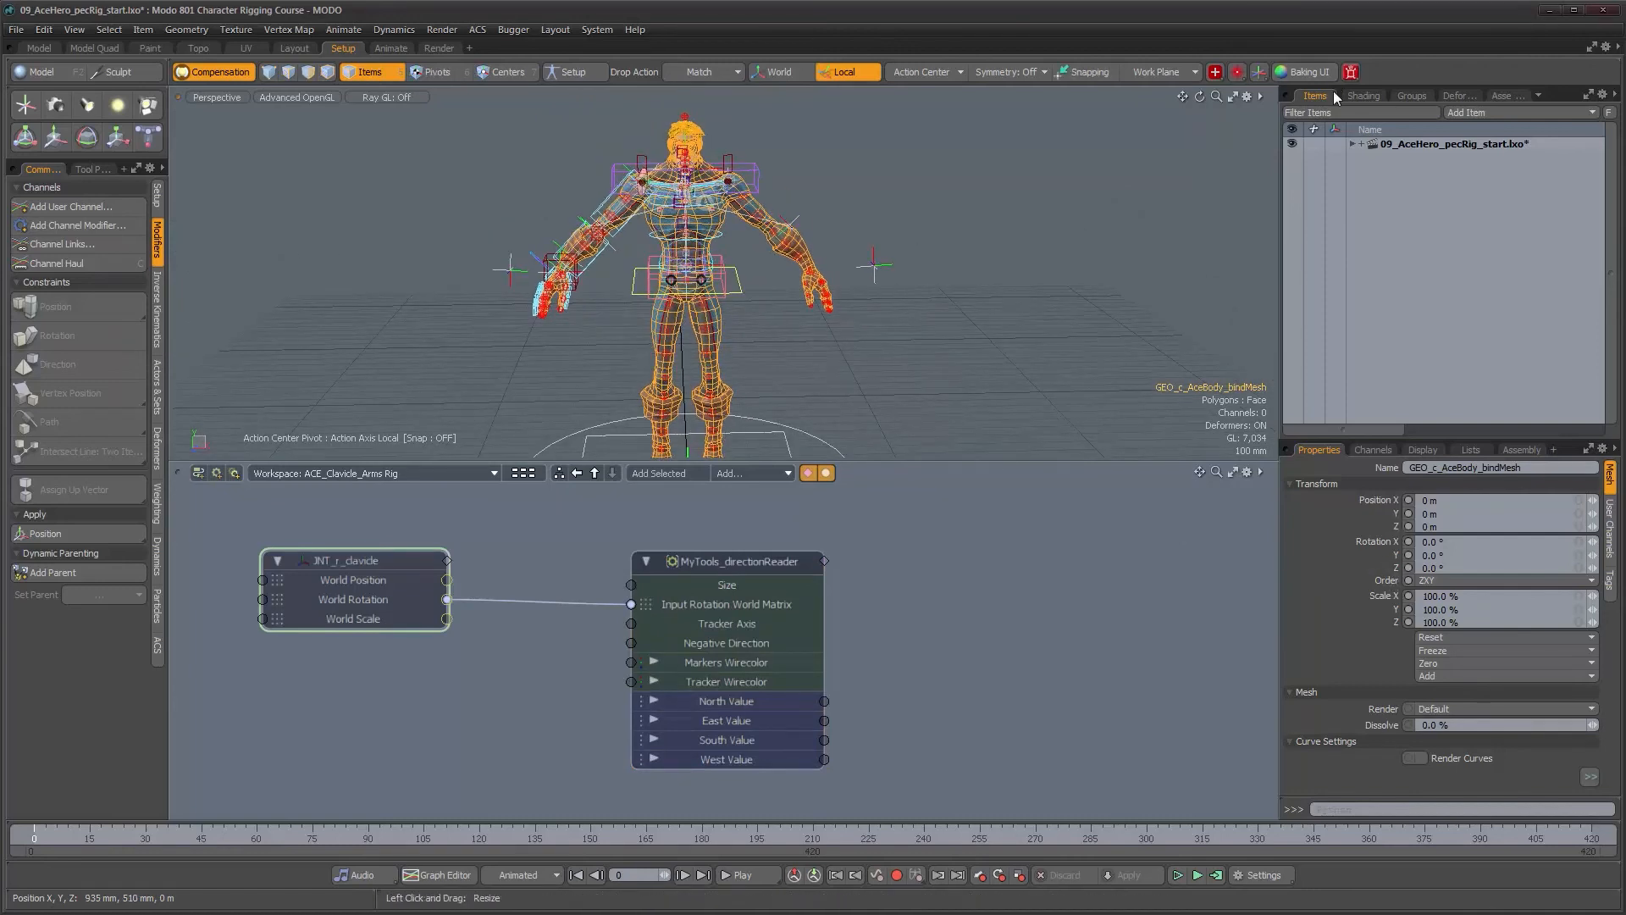
Rename the Assembly_directionReader group inside GRP_c_torso > GRP_c_clavicleReaders as GRP_r_clavicleRerader.
{"action": "left_click", "coordinate": [1352, 145]}
{"action": "left_click", "coordinate": [1362, 187]}
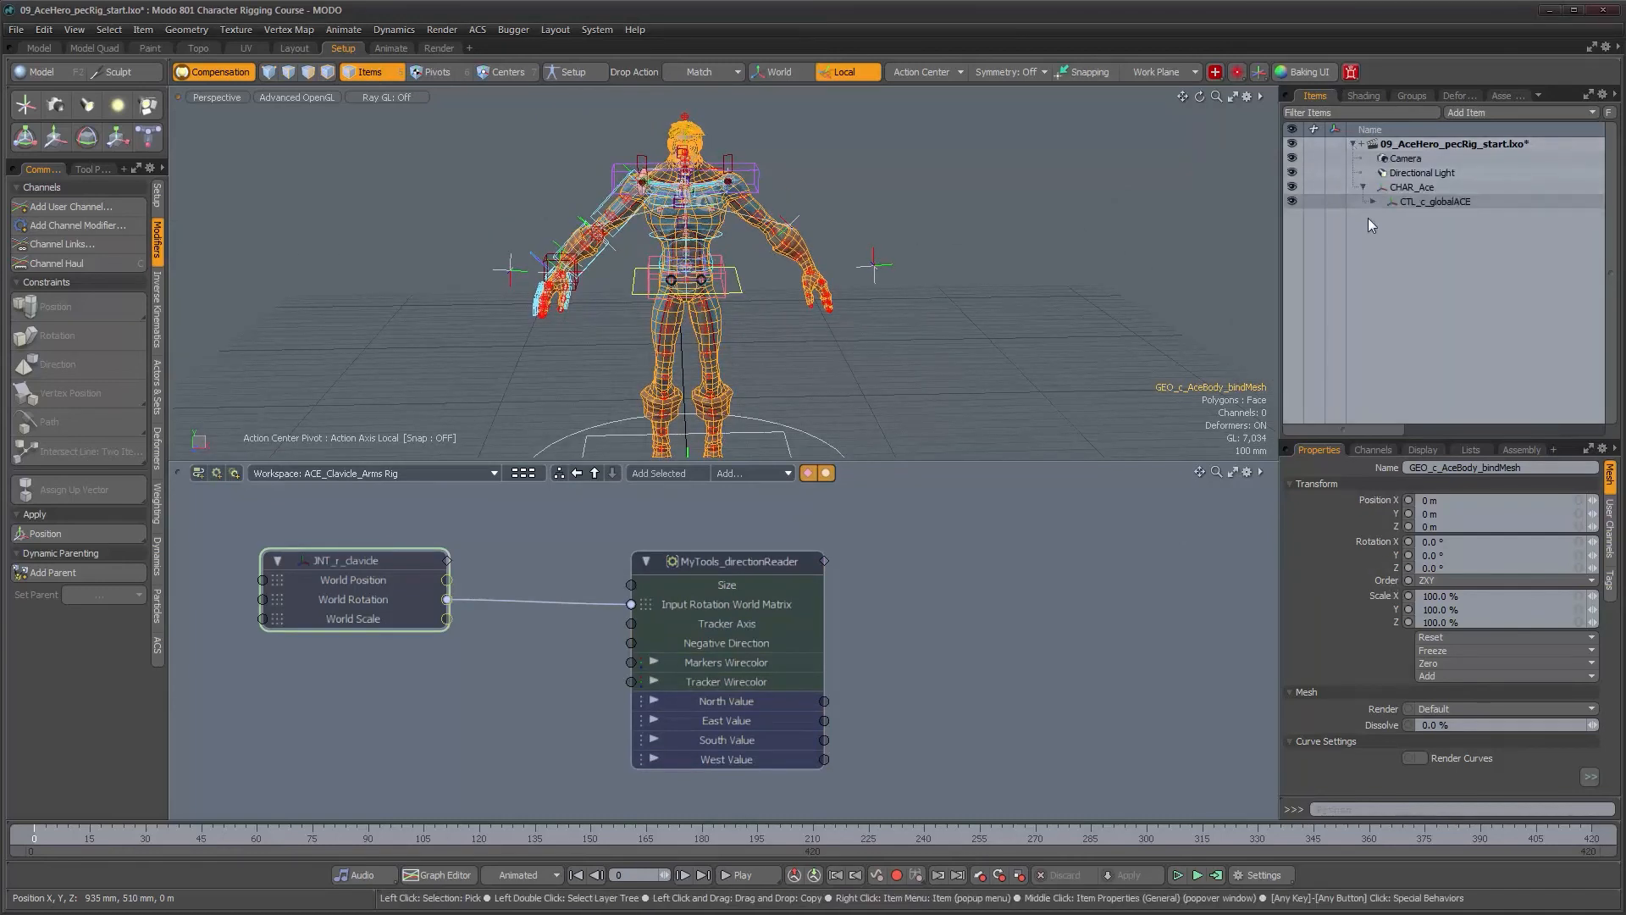
{"action": "left_click", "coordinate": [1374, 201]}
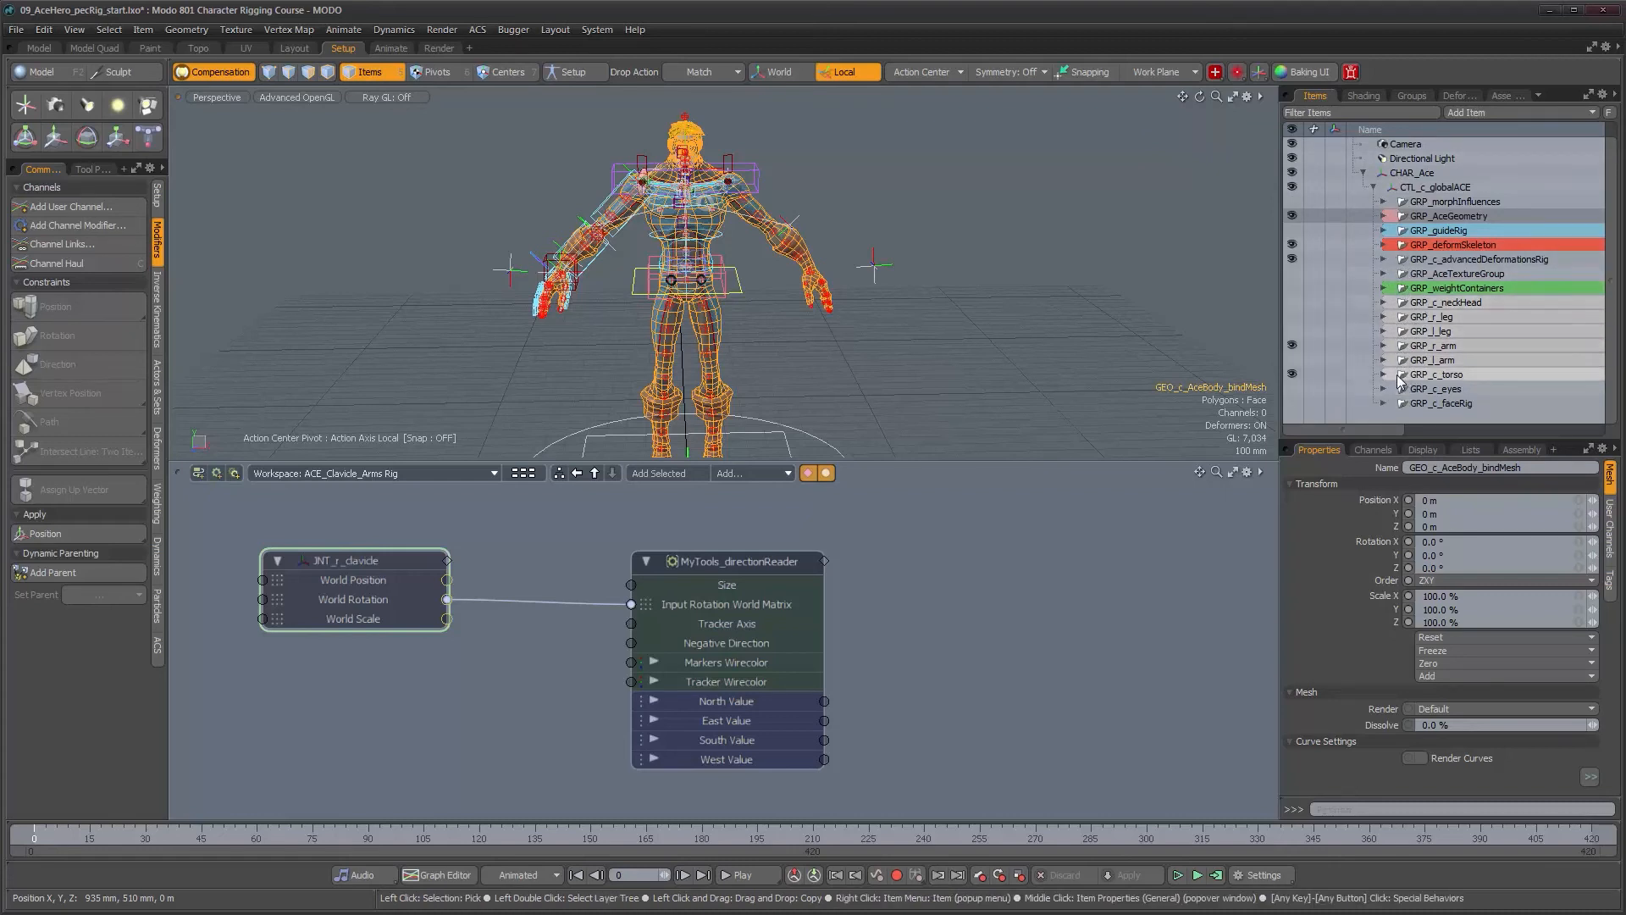
{"action": "left_click", "coordinate": [1384, 375]}
{"action": "left_click", "coordinate": [1394, 301]}
{"action": "left_click", "coordinate": [1478, 317]}
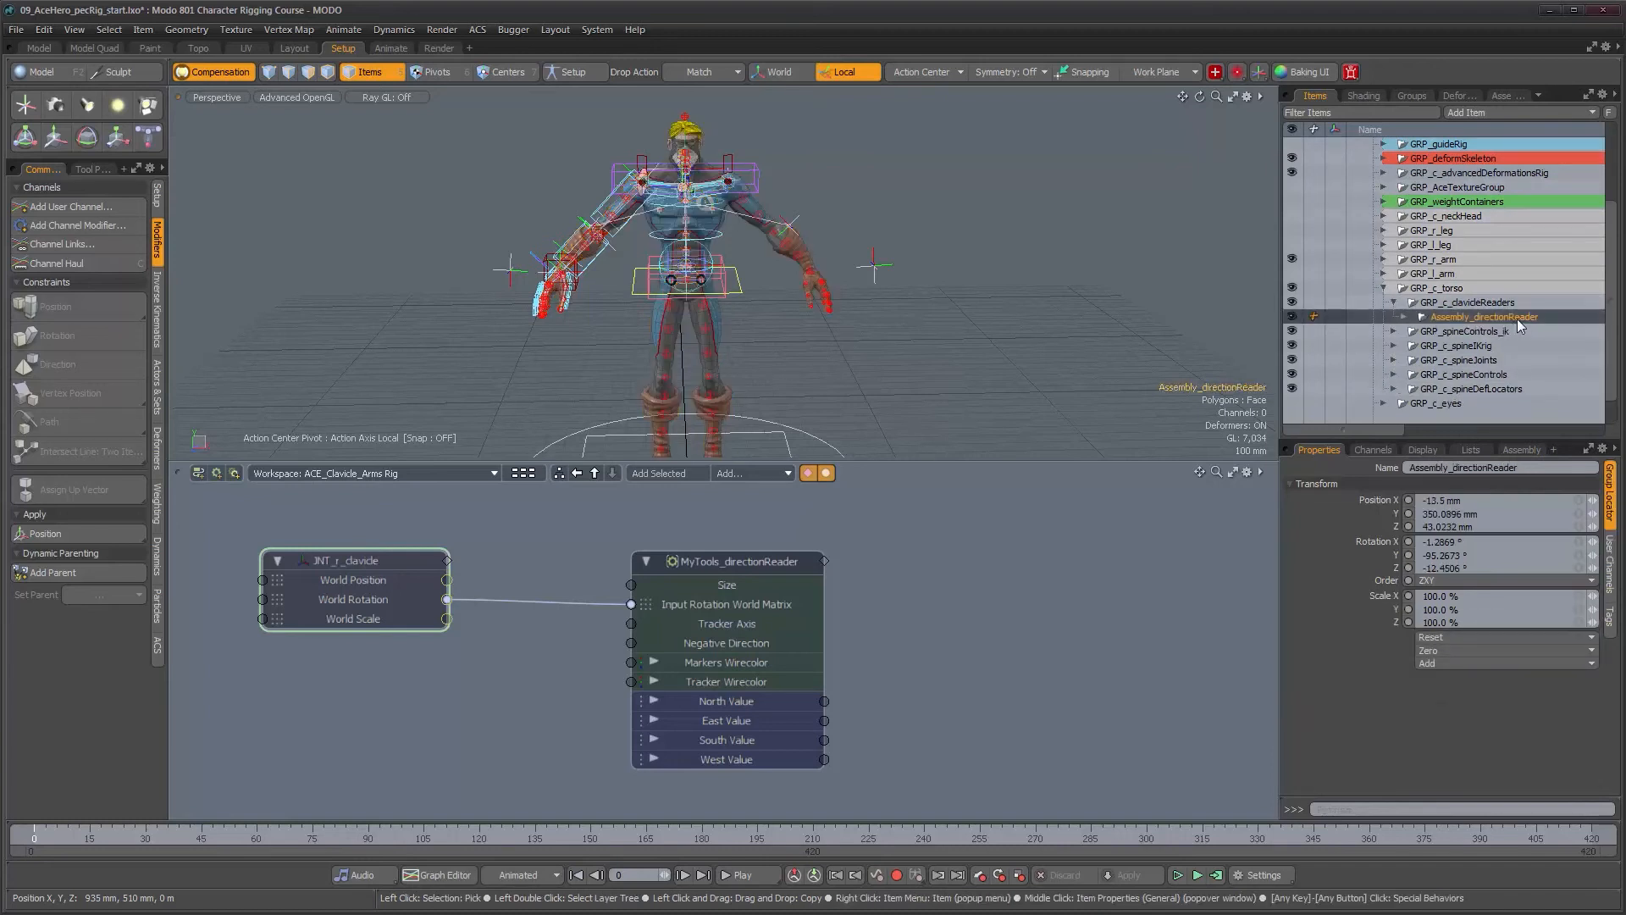
{"action": "double_click", "coordinate": [1517, 319]}
{"action": "type", "text": "GRP_r_clavicl"}
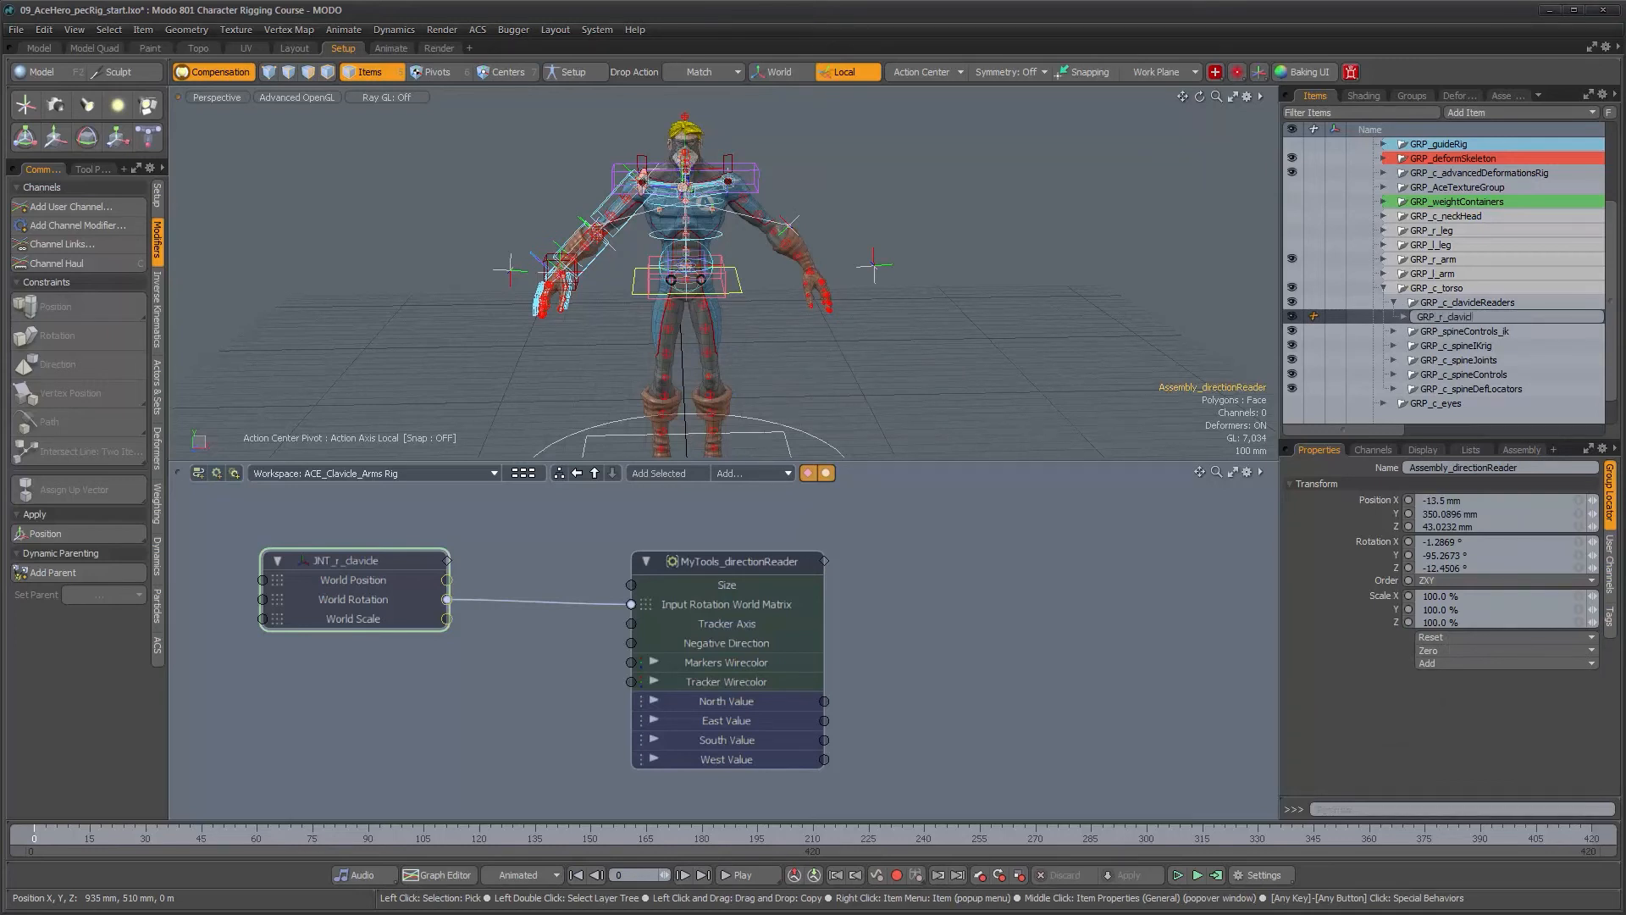
{"action": "type", "text": "eRerader"}
{"action": "key", "text": "Return"}
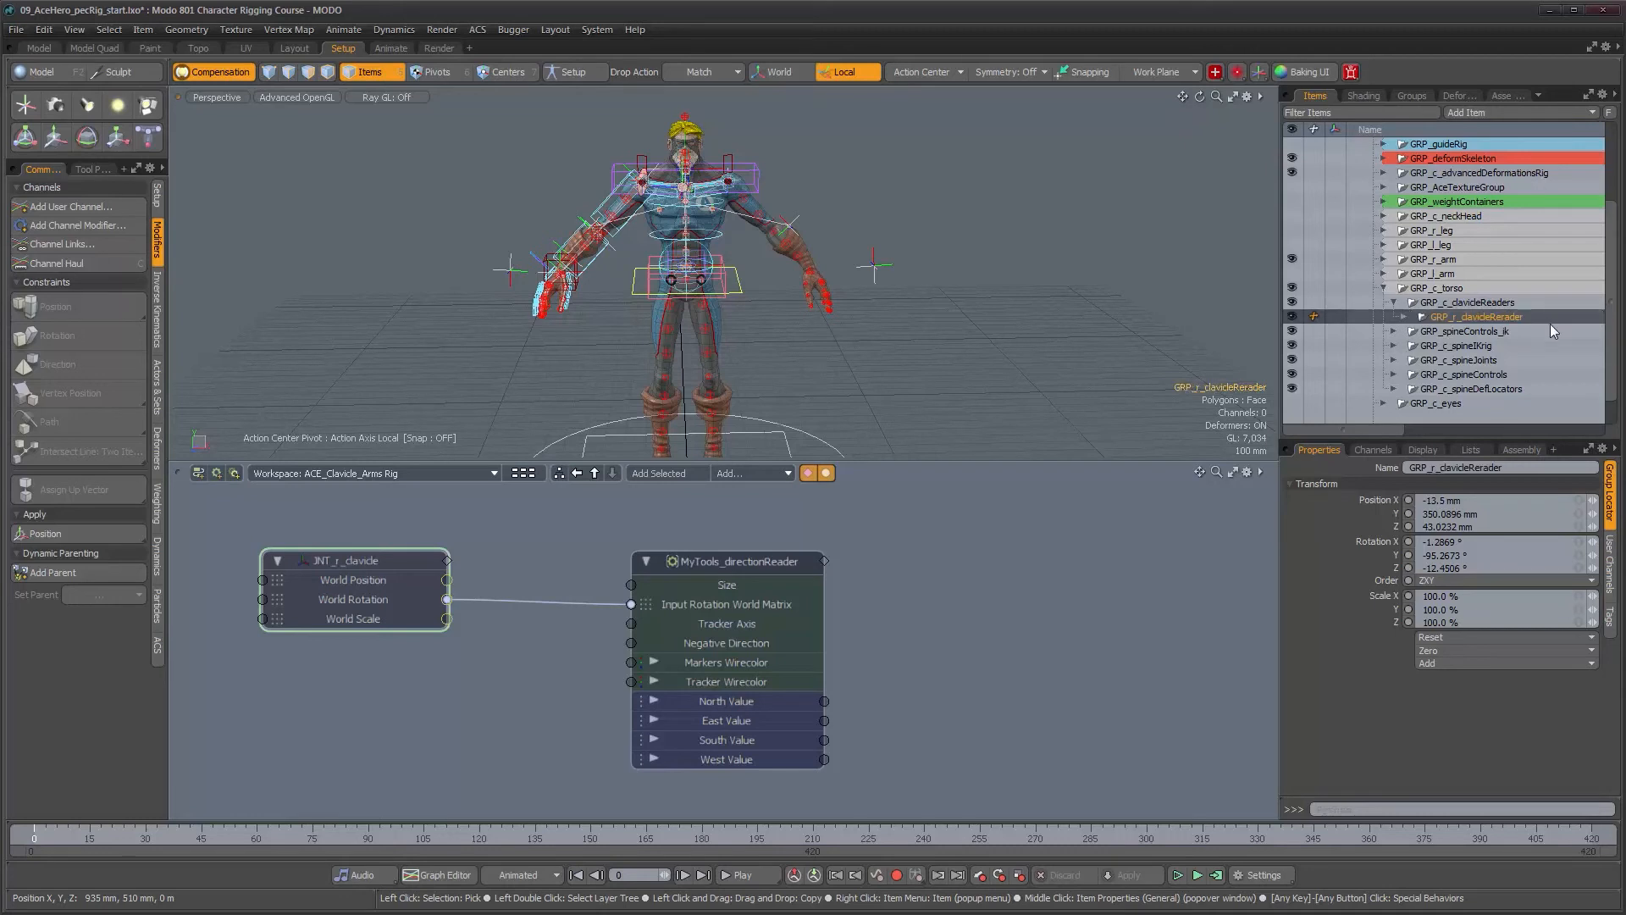
Rename the right clavicle reader's RIG_rotator and RIG_tracker locators as RIG_r_rotator and RIG_r_tracker.
{"action": "left_click", "coordinate": [1403, 318]}
{"action": "scroll", "coordinate": [1472, 354], "scroll_direction": "down", "scroll_amount": 2}
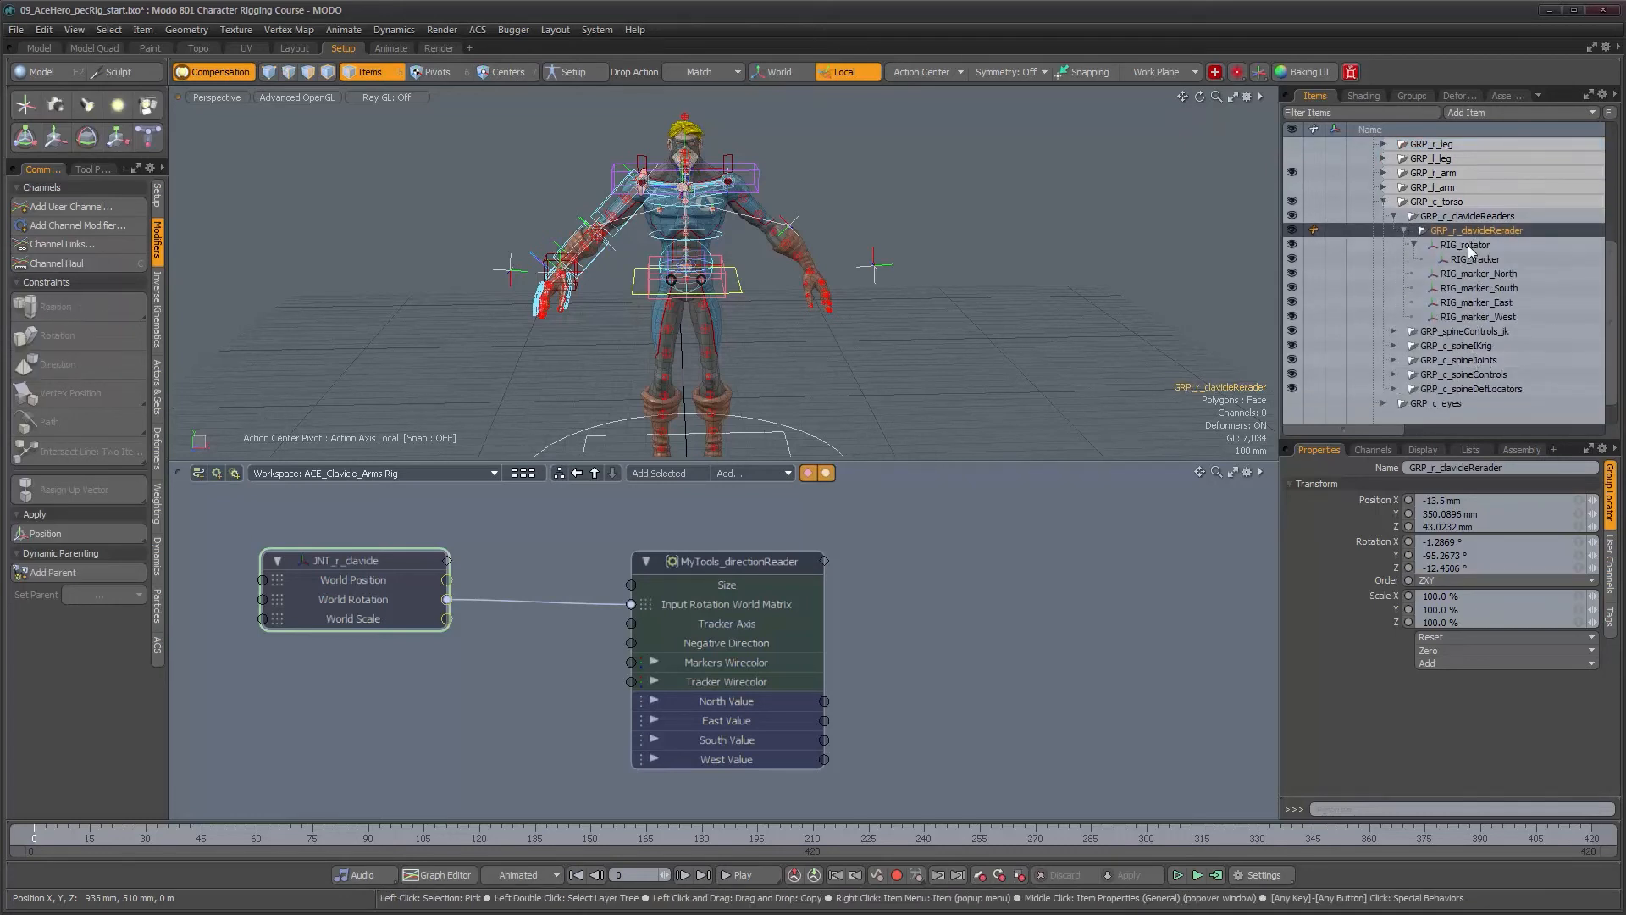
{"action": "double_click", "coordinate": [1467, 245]}
{"action": "left_click", "coordinate": [1450, 244]}
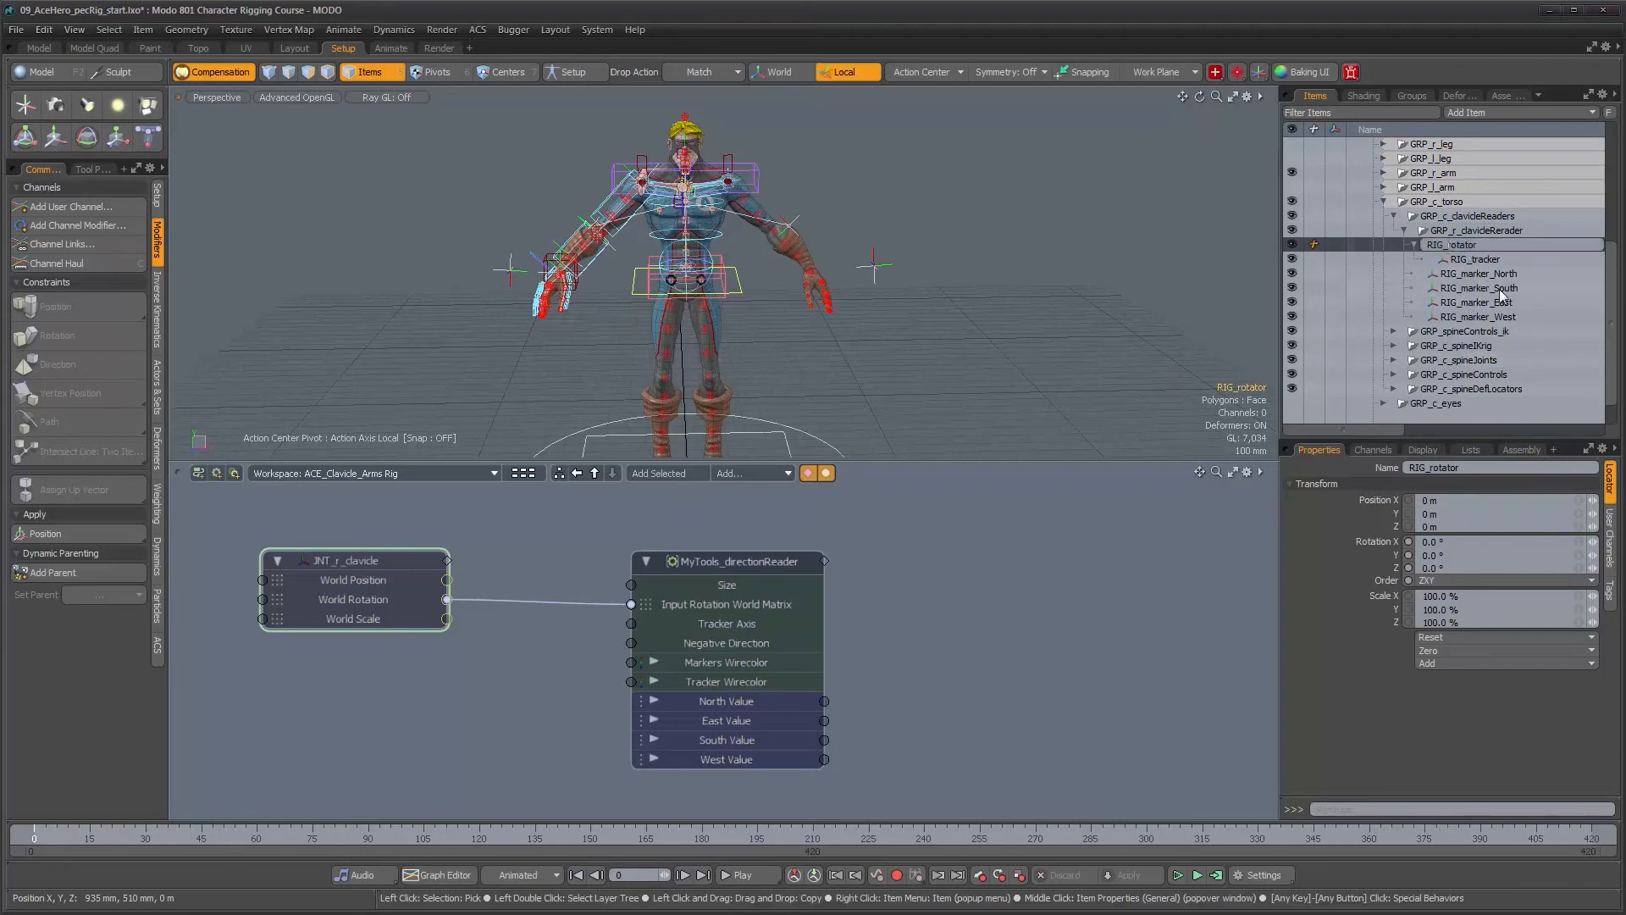
{"action": "type", "text": "r_"}
{"action": "key", "text": "Return"}
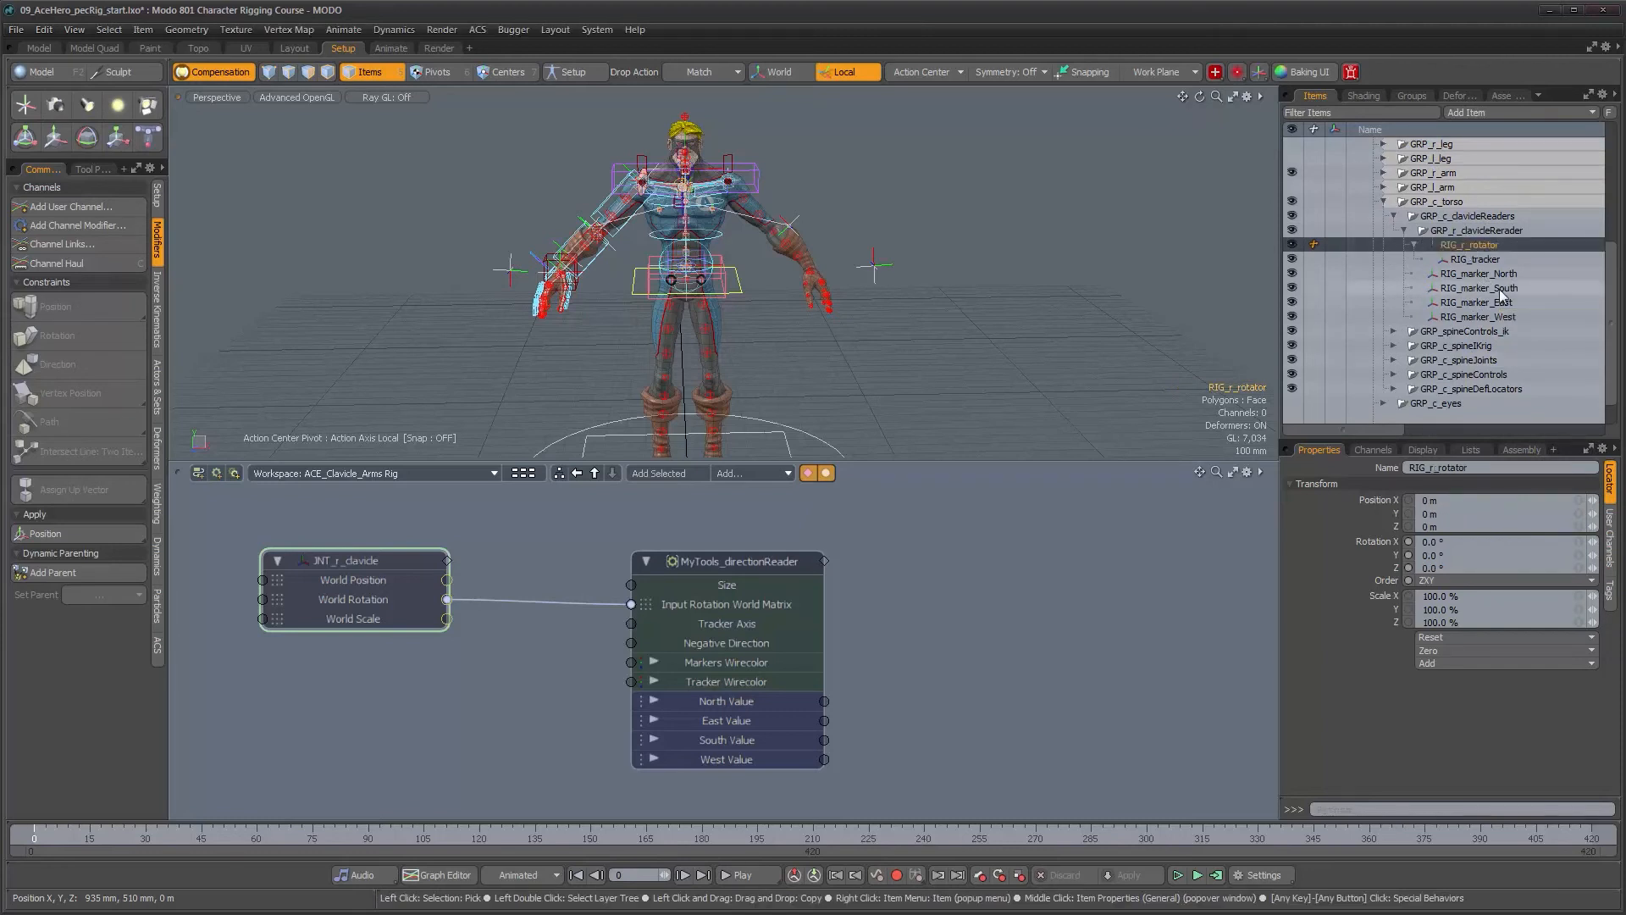
{"action": "double_click", "coordinate": [1471, 260]}
{"action": "left_click", "coordinate": [1453, 259]}
{"action": "type", "text": "r_"}
{"action": "key", "text": "Return"}
Rename the right reader's North and South markers as RIG_r_marker_North and RIG_r_marker_South.
{"action": "left_click", "coordinate": [1465, 274]}
{"action": "double_click", "coordinate": [1448, 274]}
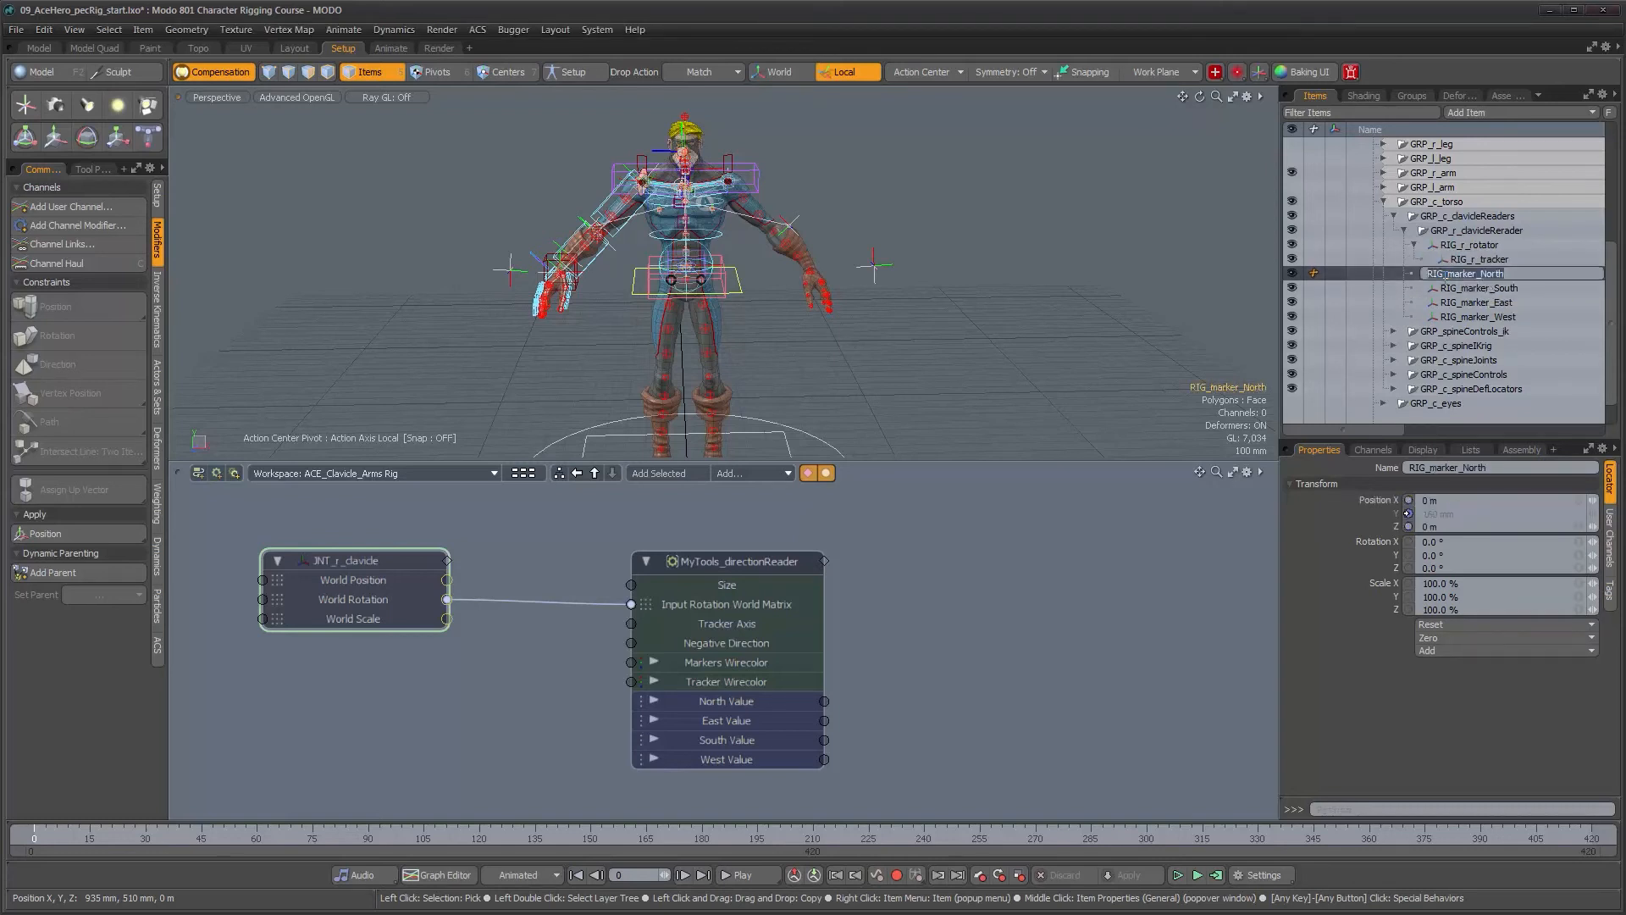
{"action": "type", "text": "r_"}
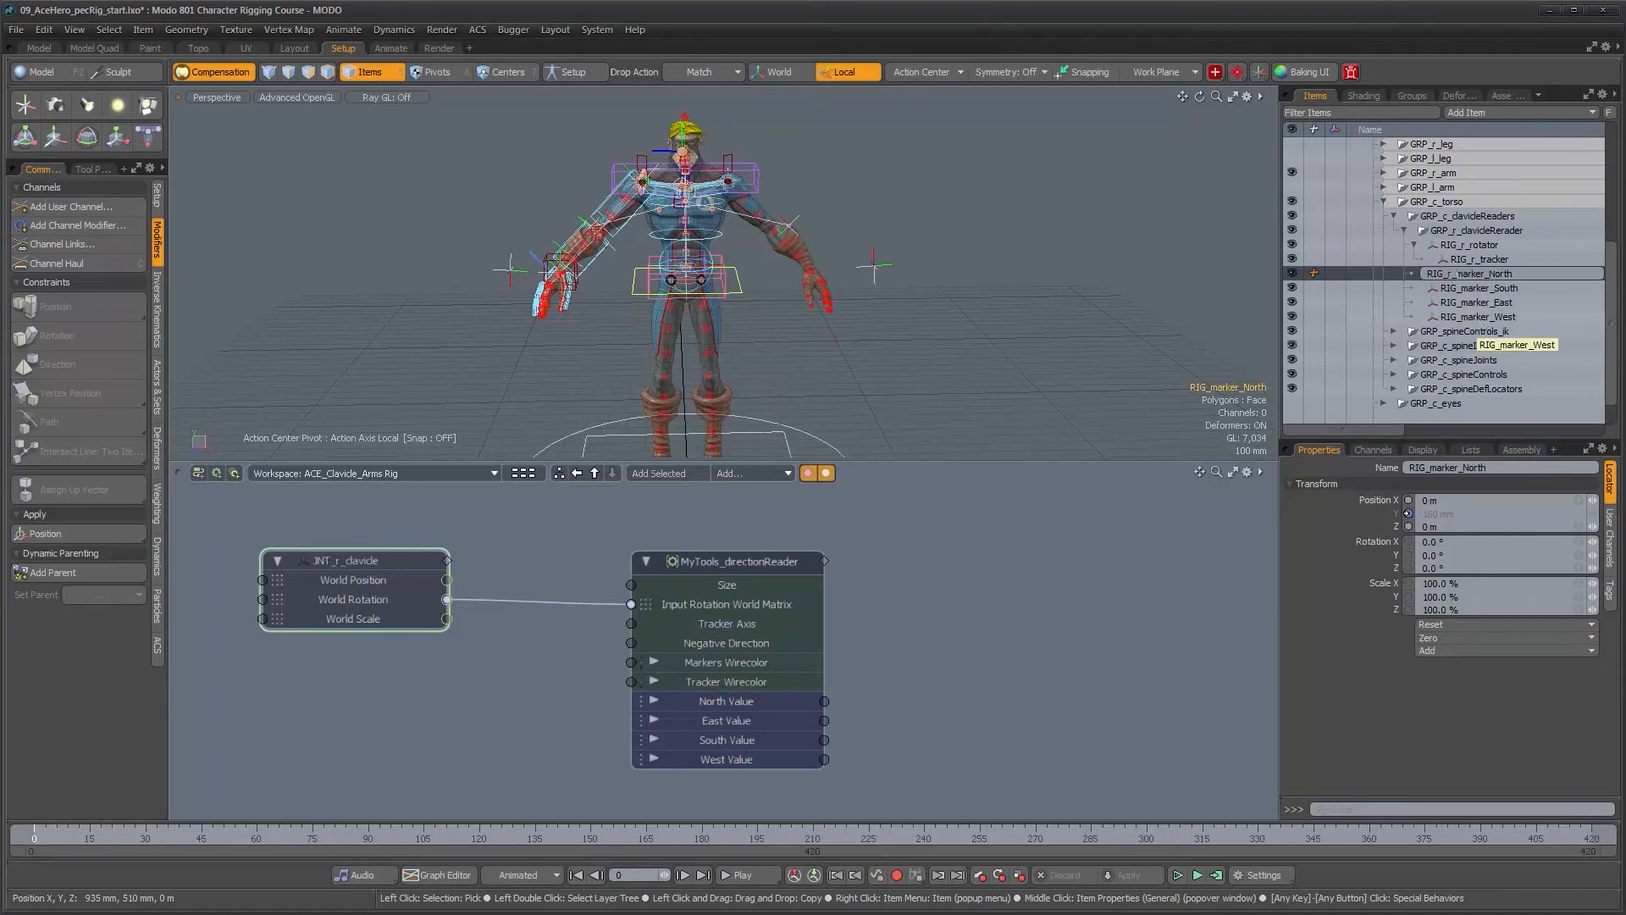
{"action": "key", "text": "Return"}
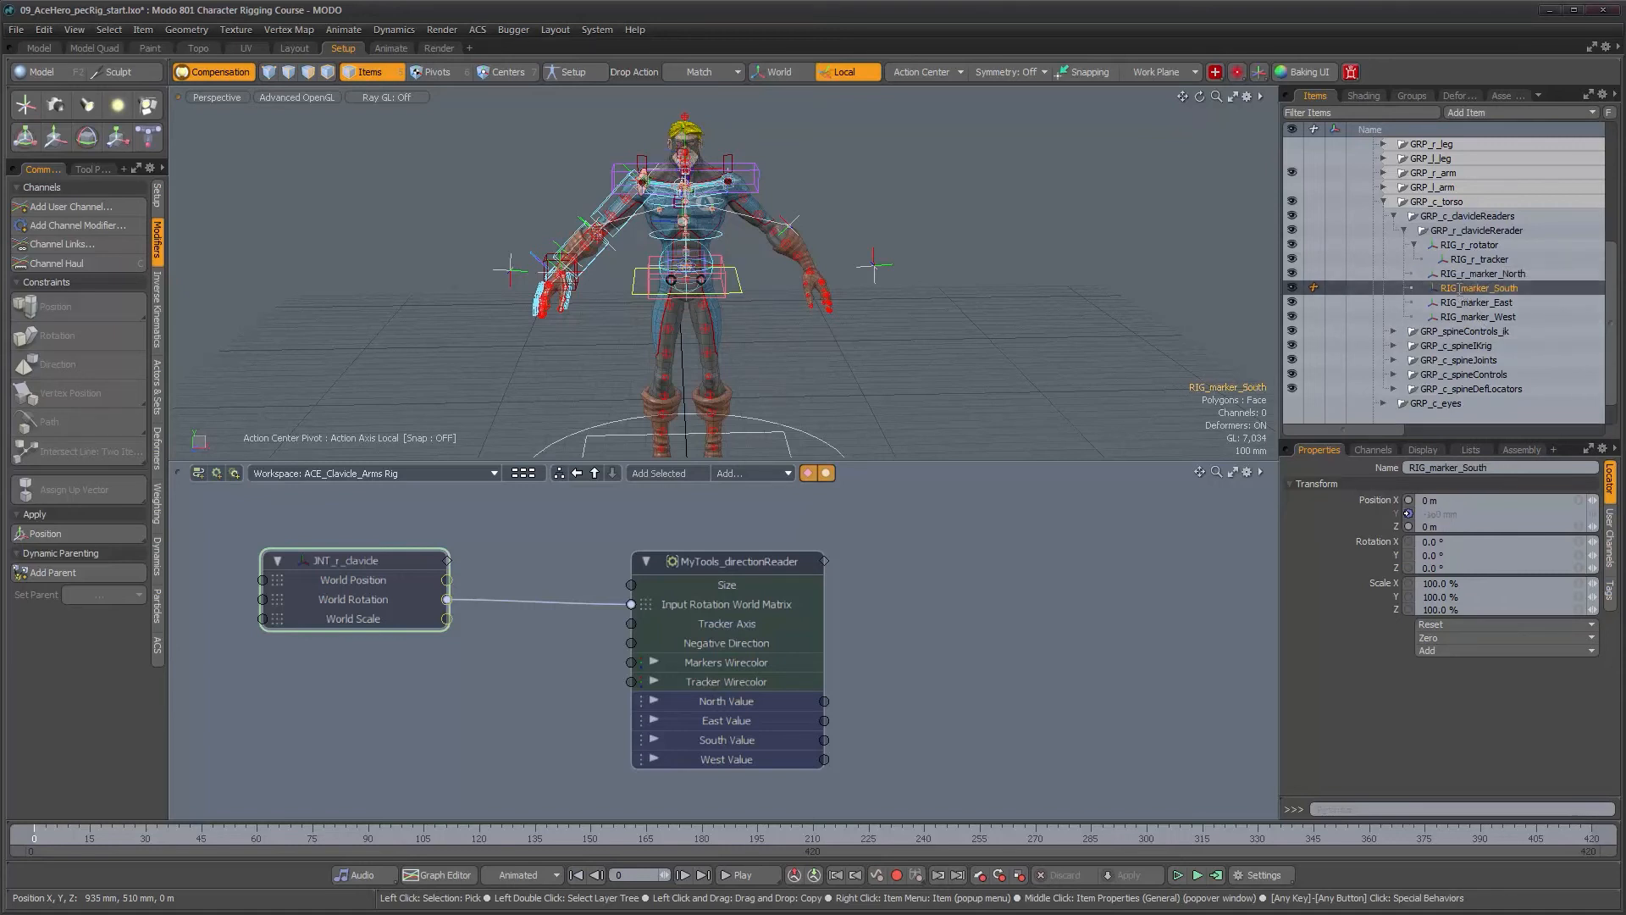
{"action": "type", "text": "r_"}
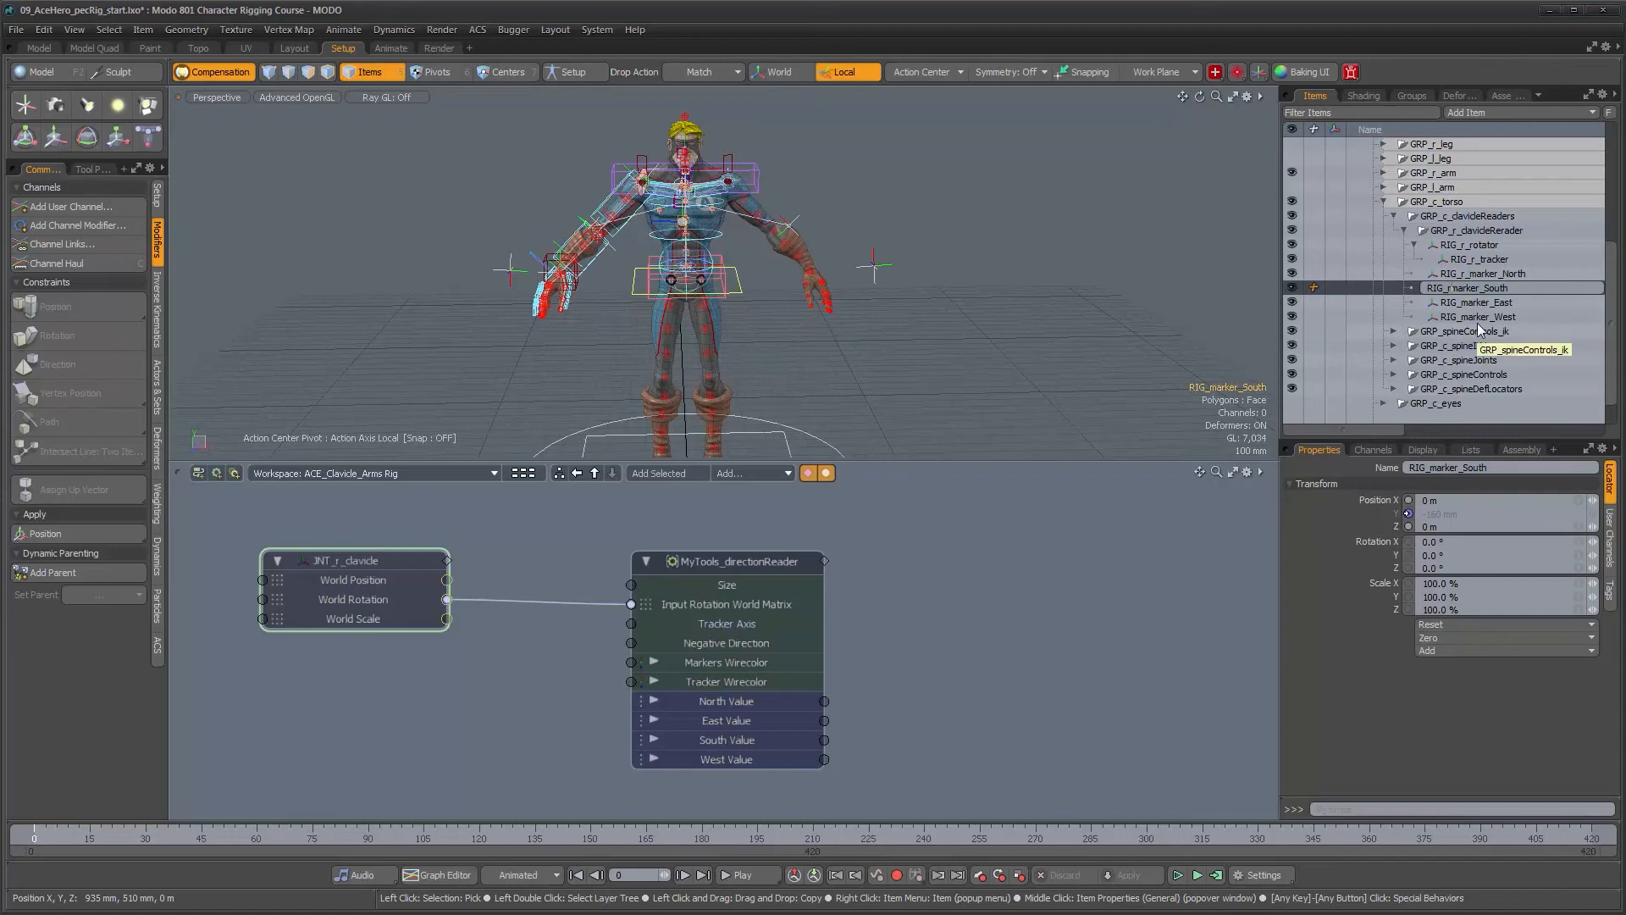
{"action": "key", "text": "Return"}
Rename the right reader's East and West markers as RIG_r_marker_East and RIG_r_marker_West.
{"action": "left_click", "coordinate": [1461, 302]}
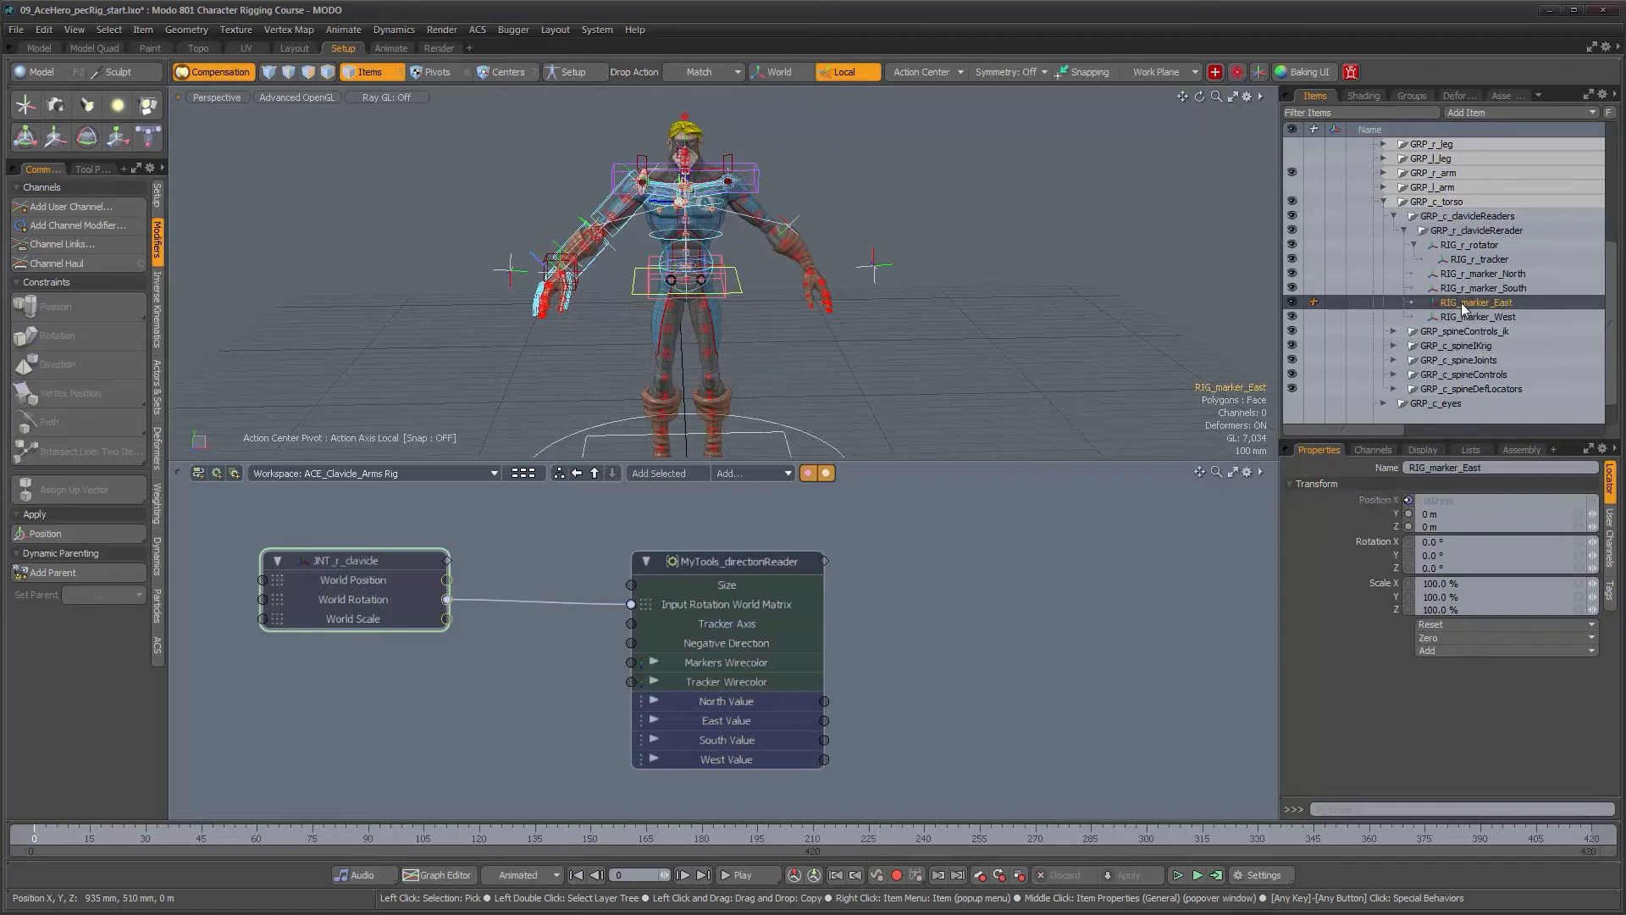
{"action": "double_click", "coordinate": [1463, 303]}
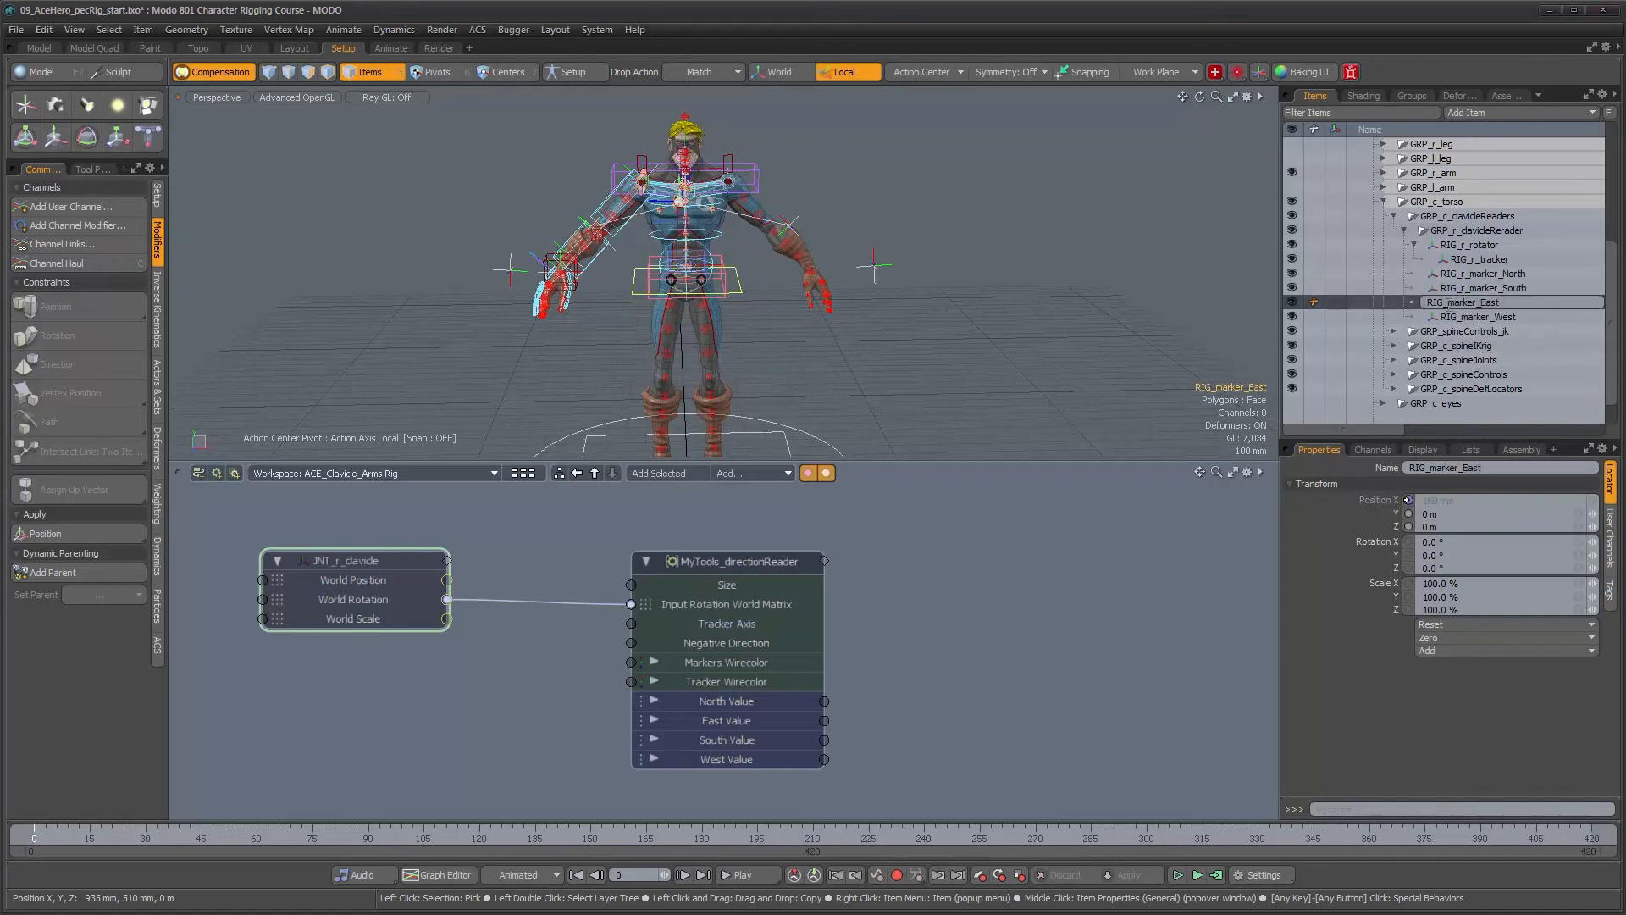
{"action": "key", "text": "Return"}
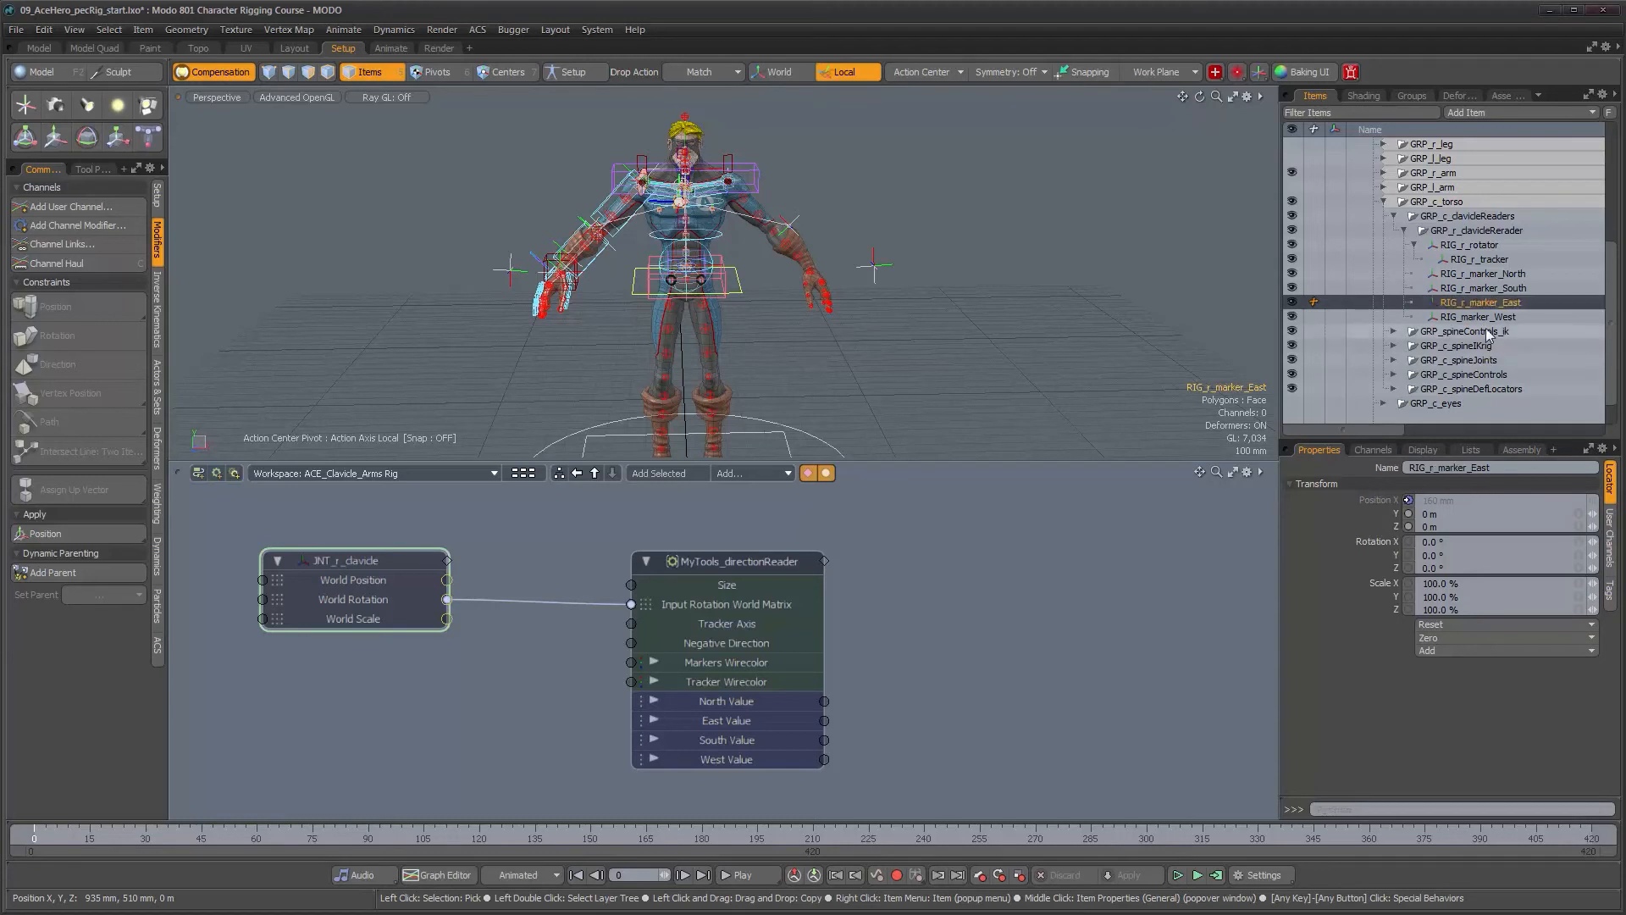
{"action": "left_click", "coordinate": [1471, 317]}
{"action": "double_click", "coordinate": [1468, 316]}
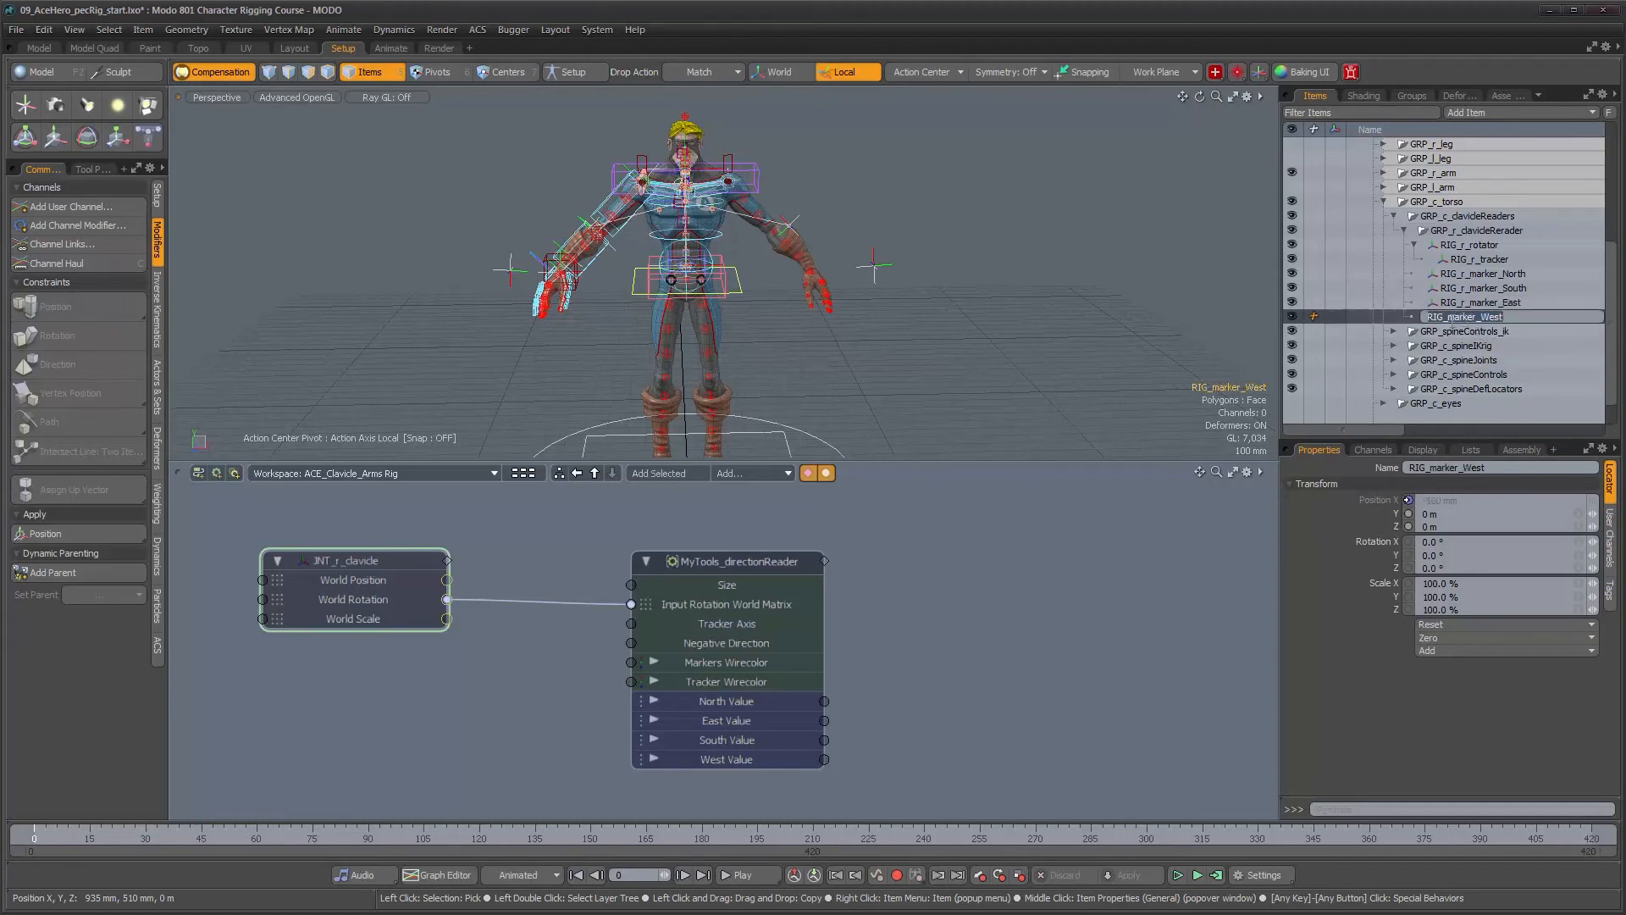
{"action": "type", "text": "r_"}
{"action": "key", "text": "Return"}
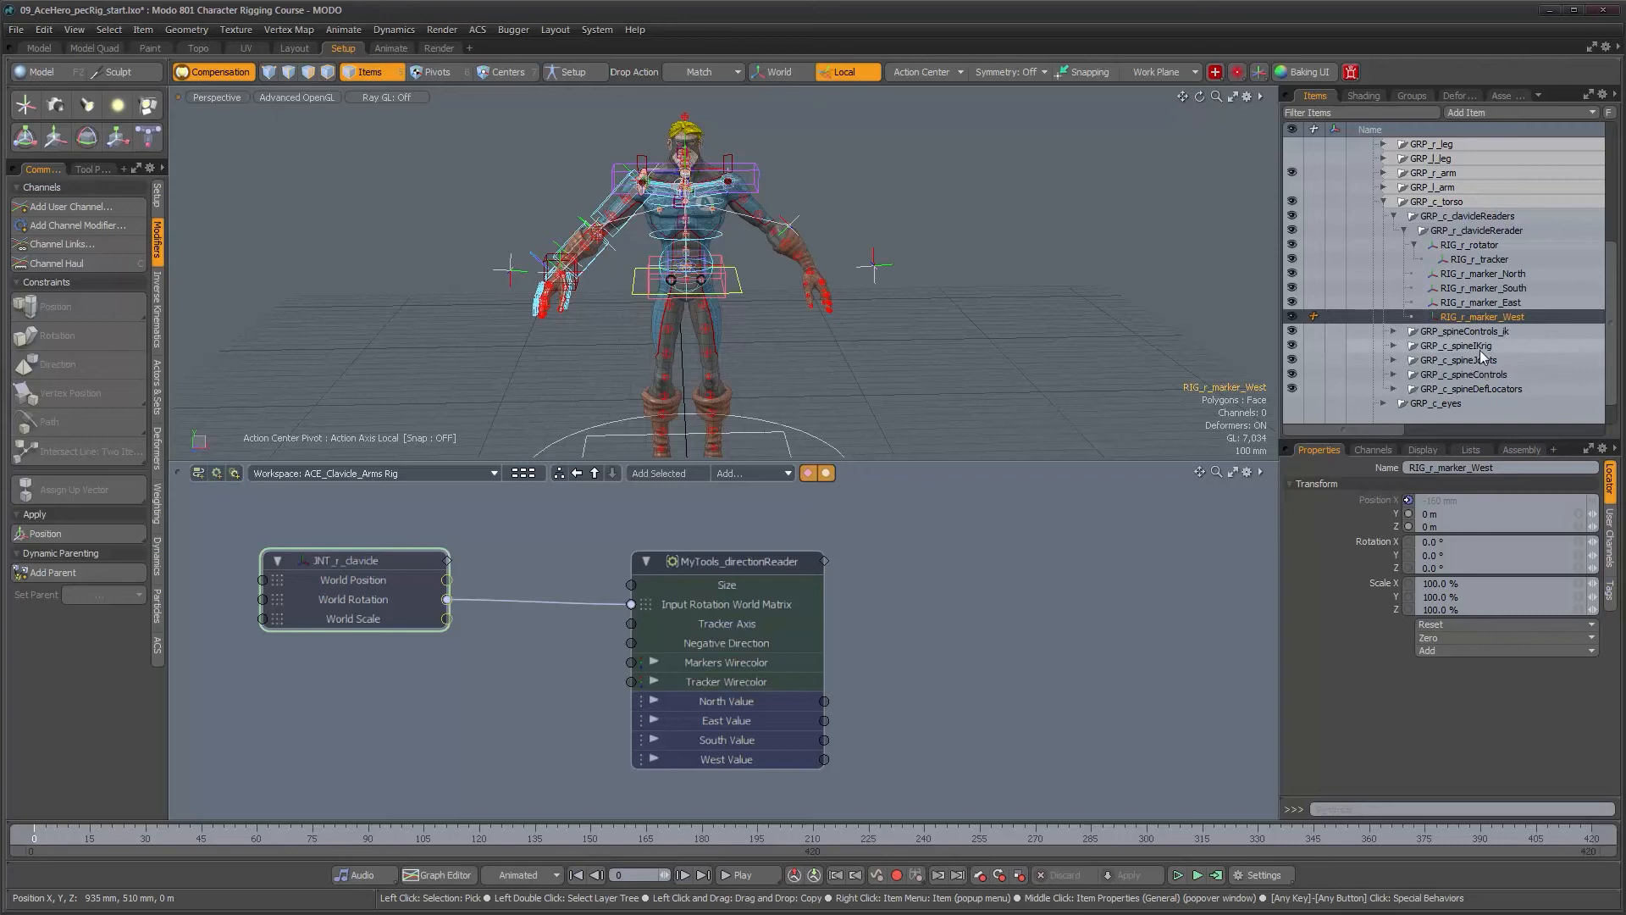
Load the directionReader preset from the Character Rigging Course folder into the ACE_Clavicle_Arms Rig schematic as a second reader.
{"action": "left_click_drag", "start_coordinate": [876, 389], "coordinate": [738, 271], "text": "alt"}
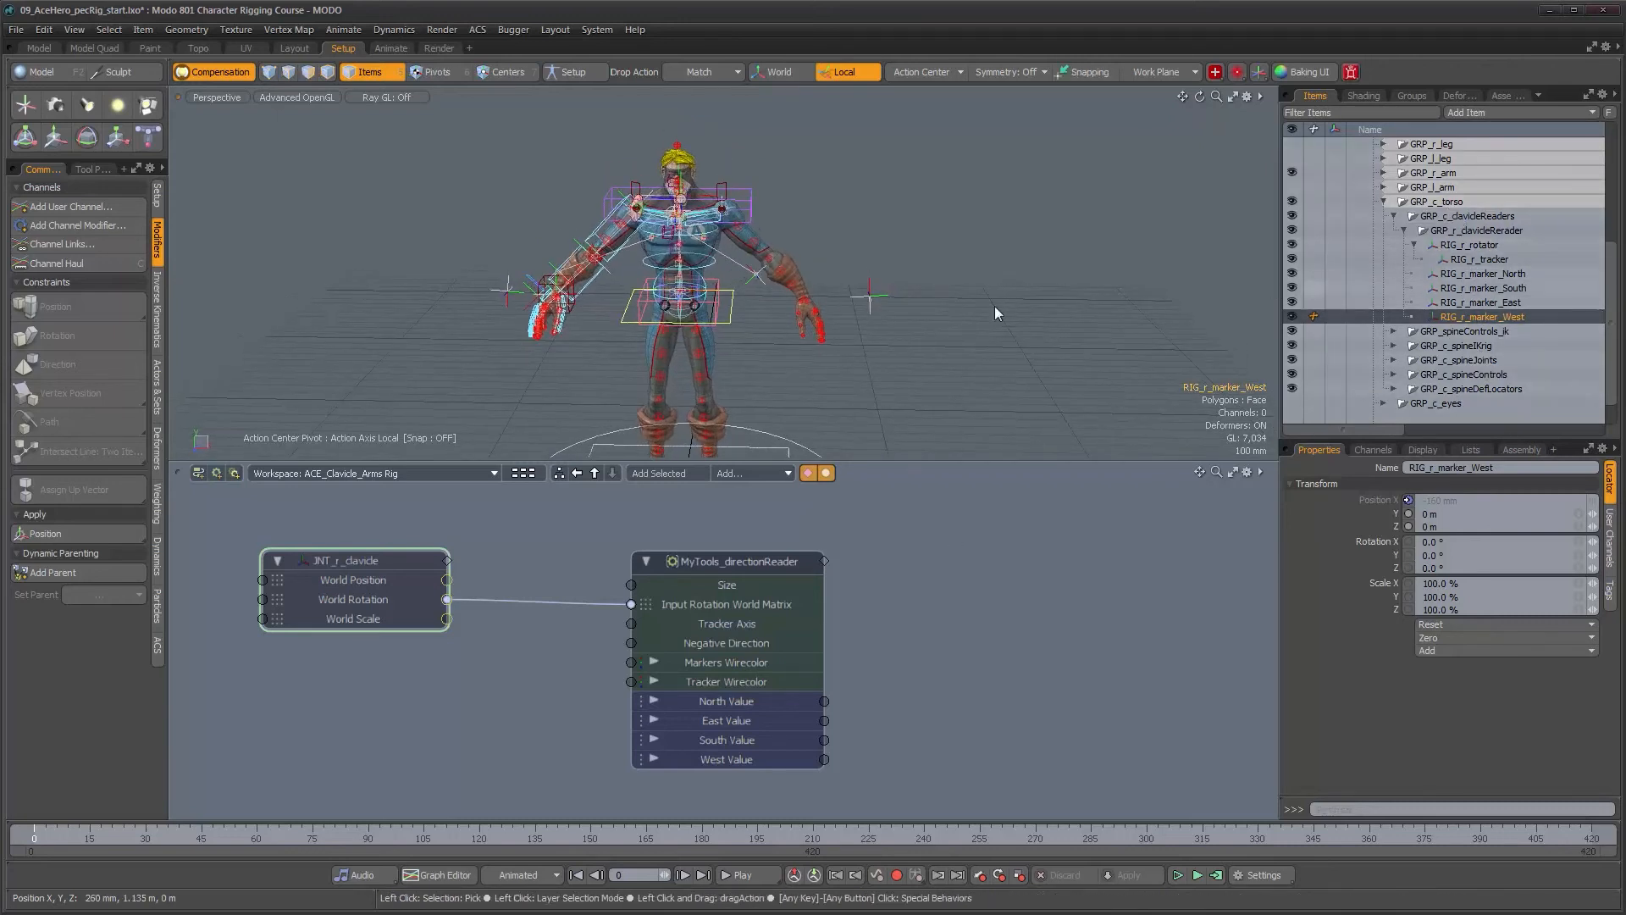
{"action": "scroll", "coordinate": [883, 304], "scroll_direction": "down", "scroll_amount": 2}
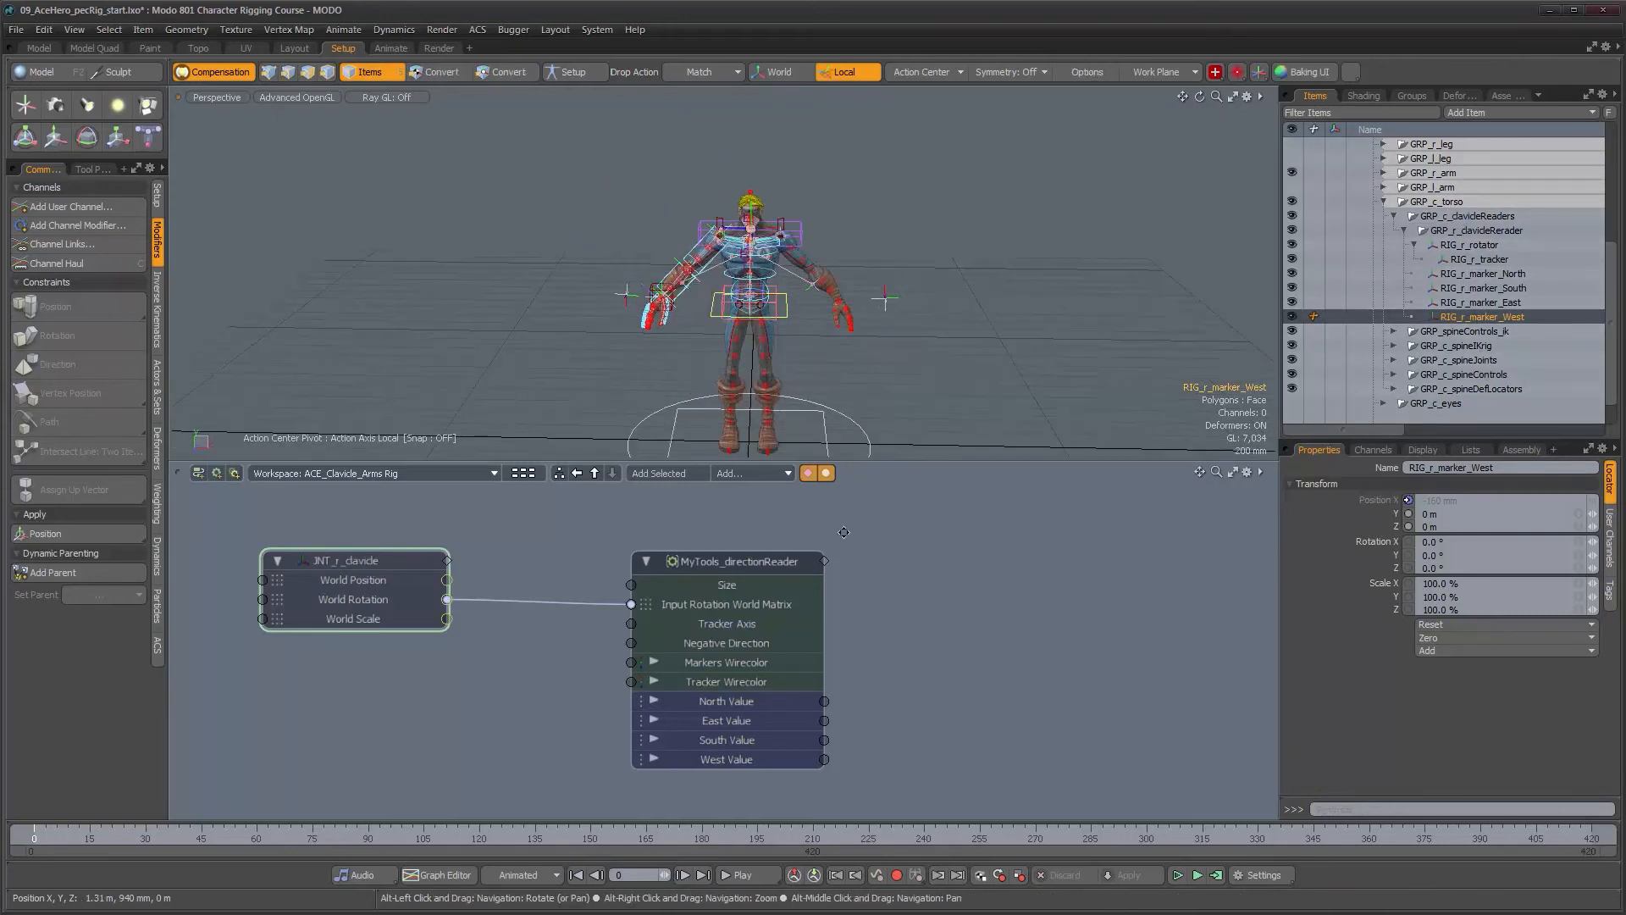
{"action": "left_click", "coordinate": [1514, 97]}
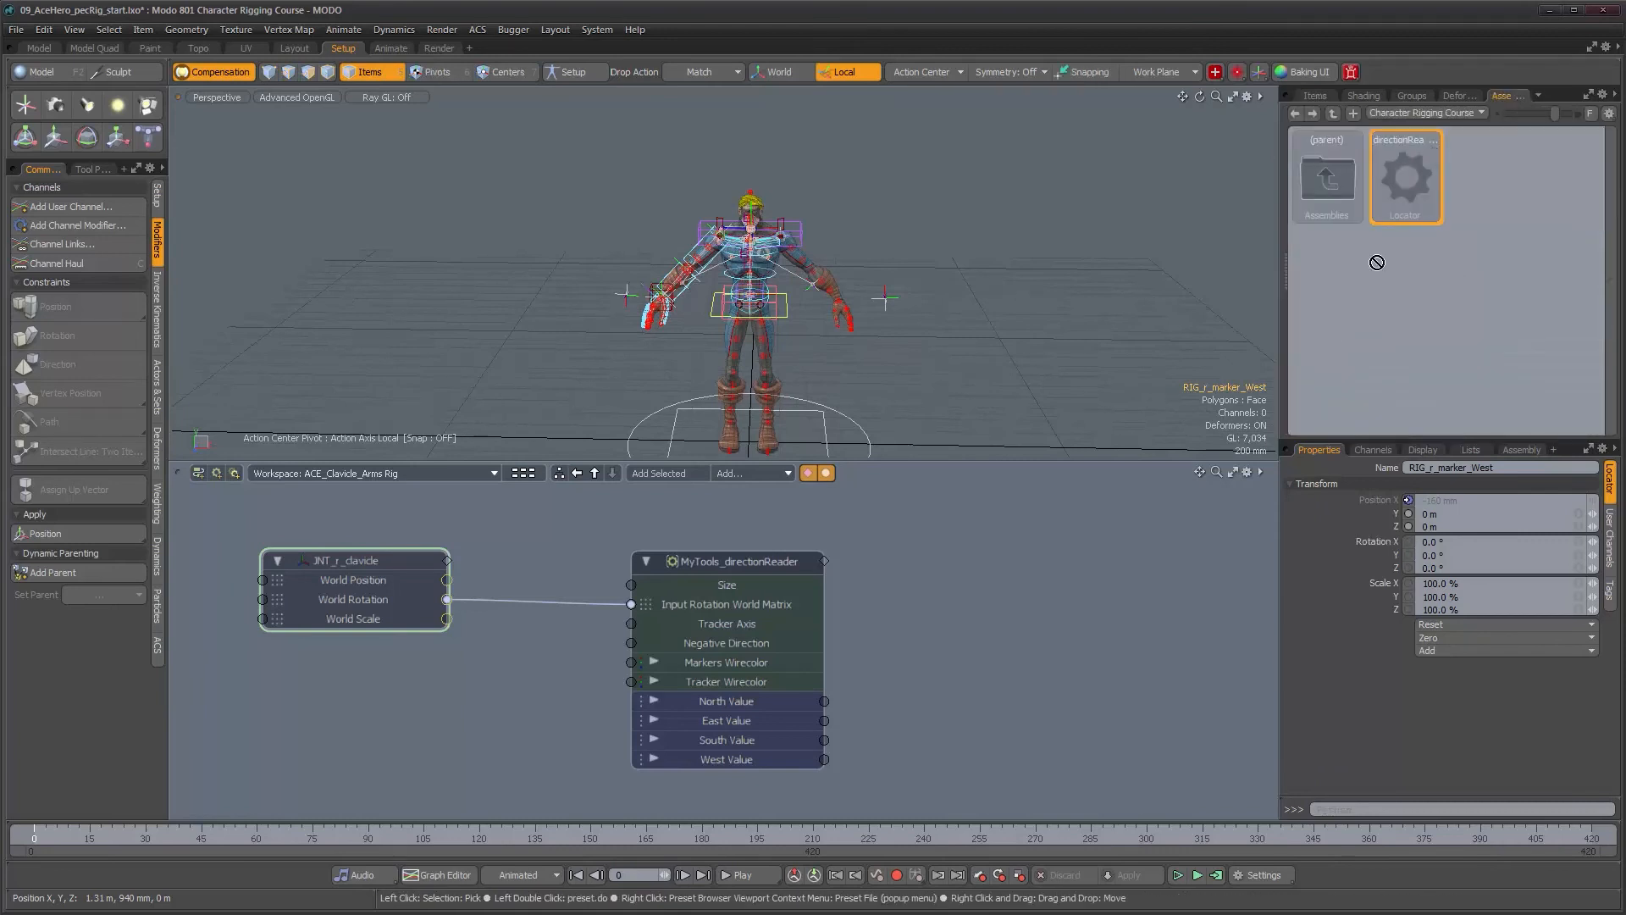
{"action": "left_click_drag", "start_coordinate": [1089, 669], "coordinate": [1088, 670]}
{"action": "left_click_drag", "start_coordinate": [767, 452], "coordinate": [896, 330], "text": "alt+shift"}
{"action": "scroll", "coordinate": [813, 338], "scroll_direction": "up", "scroll_amount": 4}
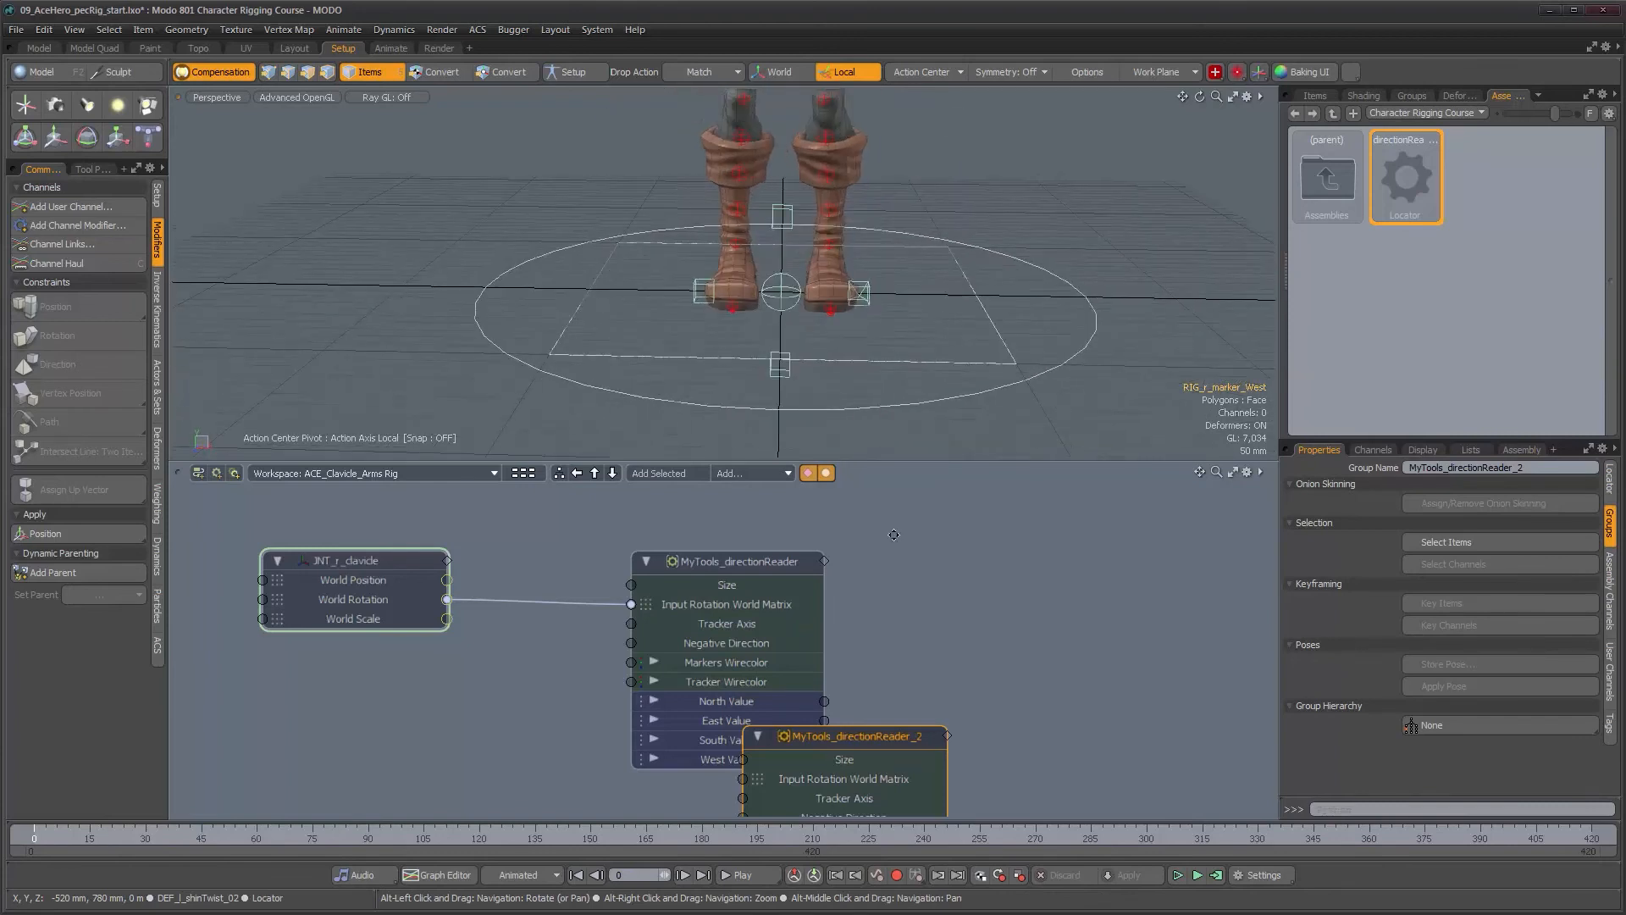
Place the MyTools_directionReader_2 node directly below the first direction reader node in the schematic.
{"action": "left_click", "coordinate": [942, 624]}
{"action": "left_click_drag", "start_coordinate": [762, 326], "coordinate": [826, 329], "text": "alt"}
{"action": "scroll", "coordinate": [824, 339], "scroll_direction": "down", "scroll_amount": 4}
{"action": "middle_click_drag", "start_coordinate": [824, 353], "coordinate": [818, 301], "text": "alt"}
{"action": "left_click", "coordinate": [891, 738]}
{"action": "left_click_drag", "start_coordinate": [951, 638], "coordinate": [946, 565], "text": "alt"}
{"action": "scroll", "coordinate": [933, 581], "scroll_direction": "down", "scroll_amount": 1}
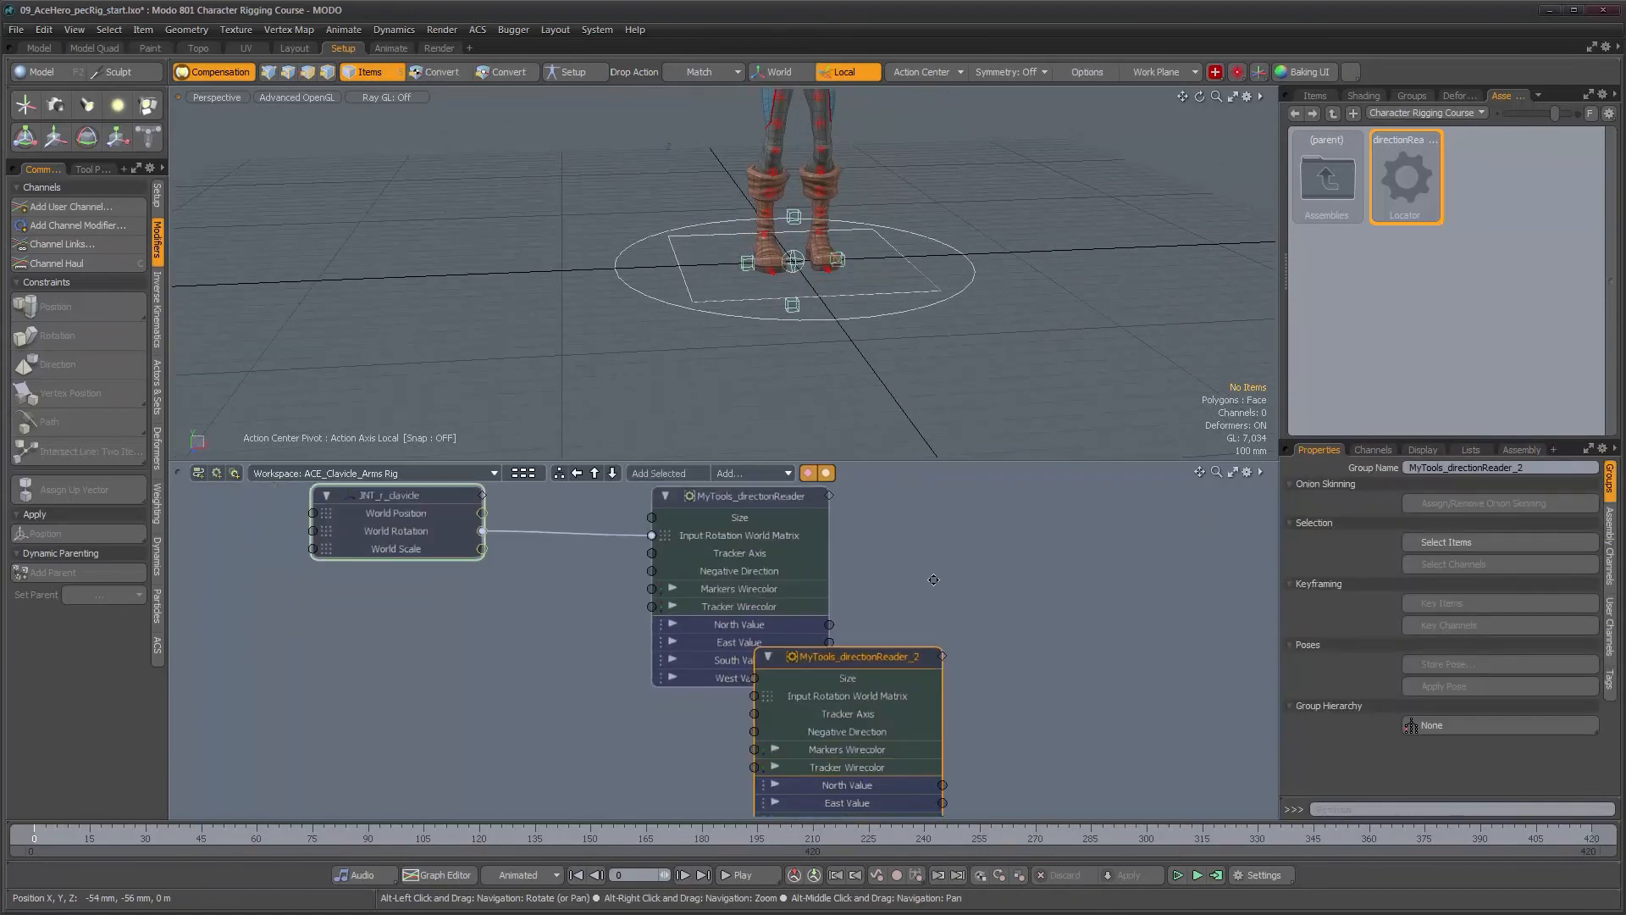
{"action": "left_click_drag", "start_coordinate": [875, 658], "coordinate": [771, 714]}
Add the left clavicle joint JNT_l_clavicle to the schematic and place its node beside MyTools_directionReader_2.
{"action": "middle_click_drag", "start_coordinate": [822, 228], "coordinate": [807, 444], "text": "alt"}
{"action": "right_click_drag", "start_coordinate": [797, 128], "coordinate": [829, 307], "text": "alt"}
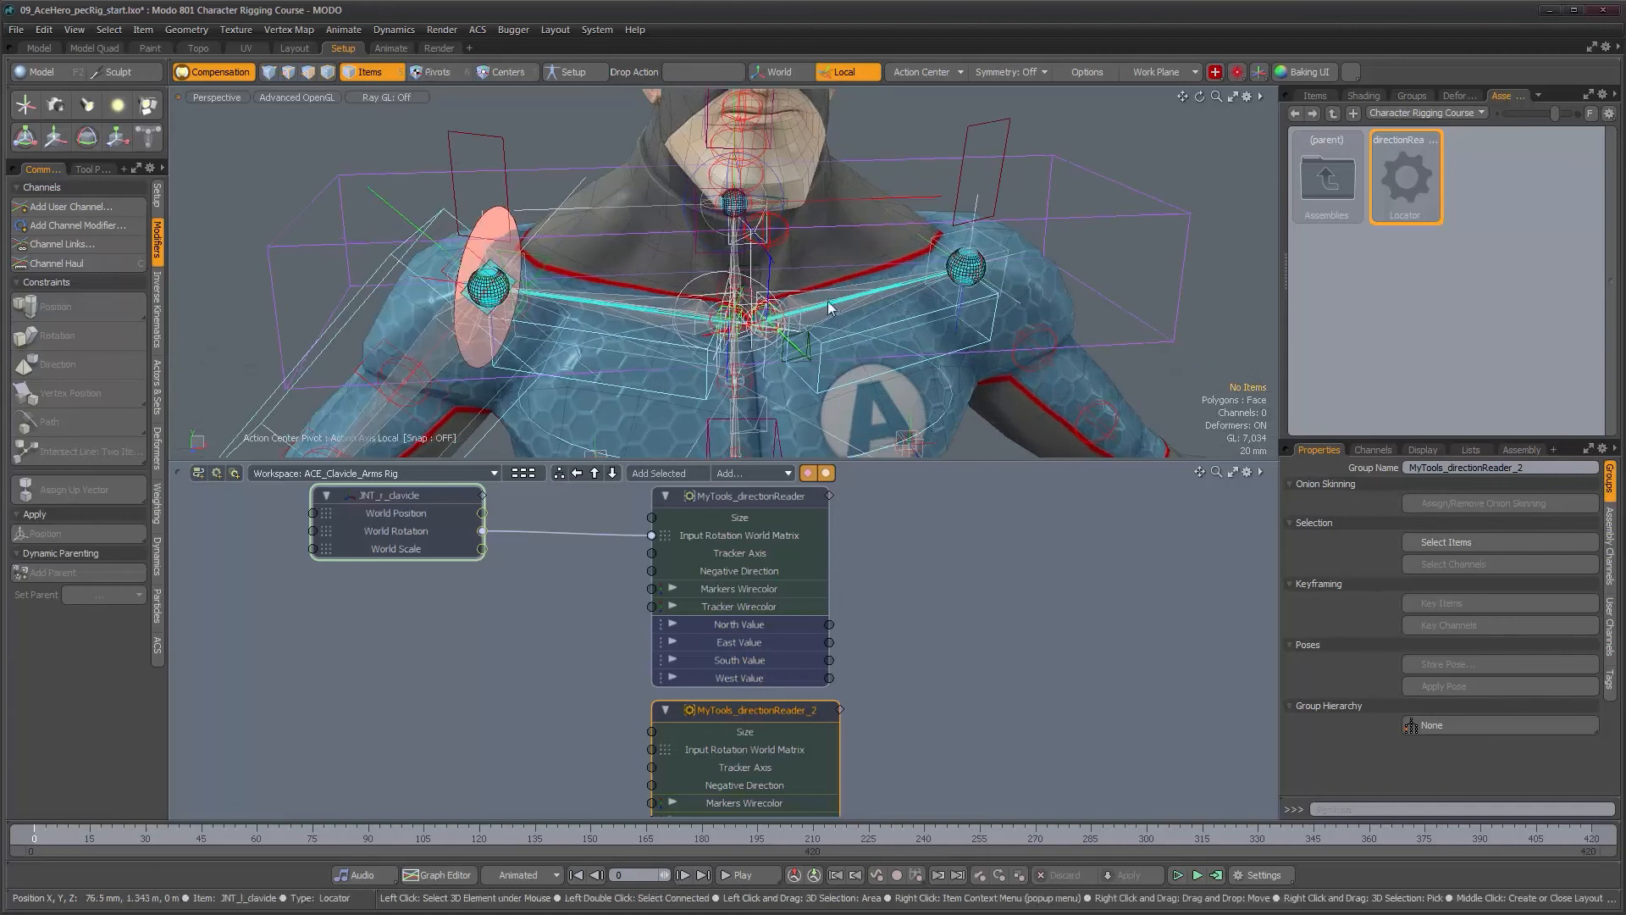
{"action": "left_click", "coordinate": [821, 296]}
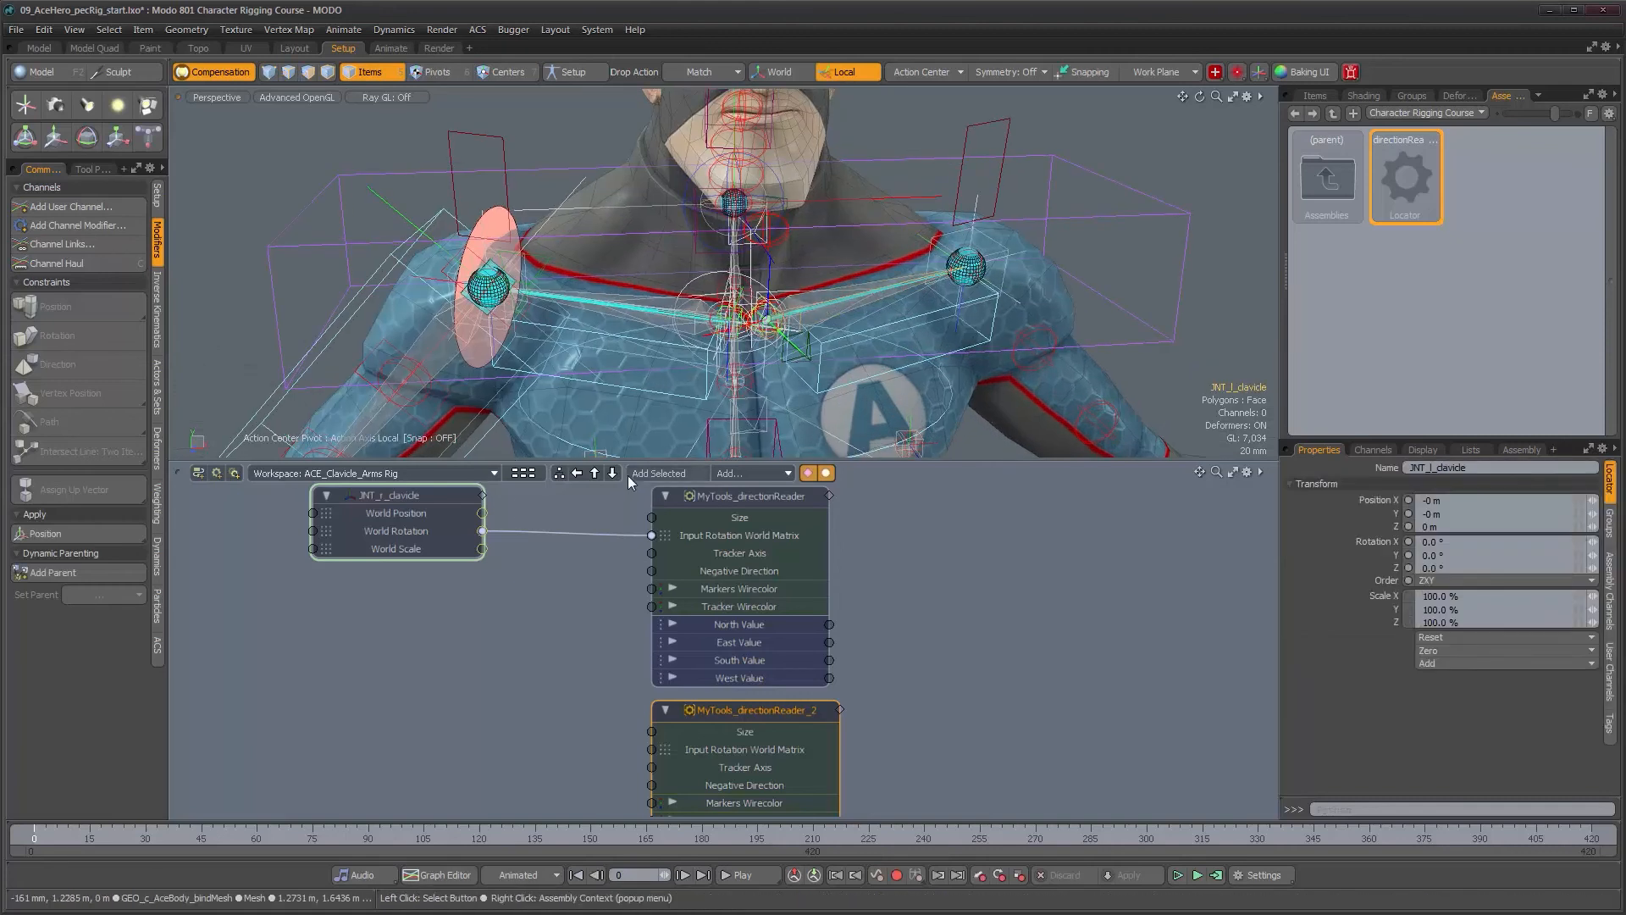
{"action": "left_click", "coordinate": [658, 473]}
{"action": "left_click_drag", "start_coordinate": [784, 642], "coordinate": [433, 718]}
{"action": "left_click", "coordinate": [415, 744]}
{"action": "key", "text": "Delete"}
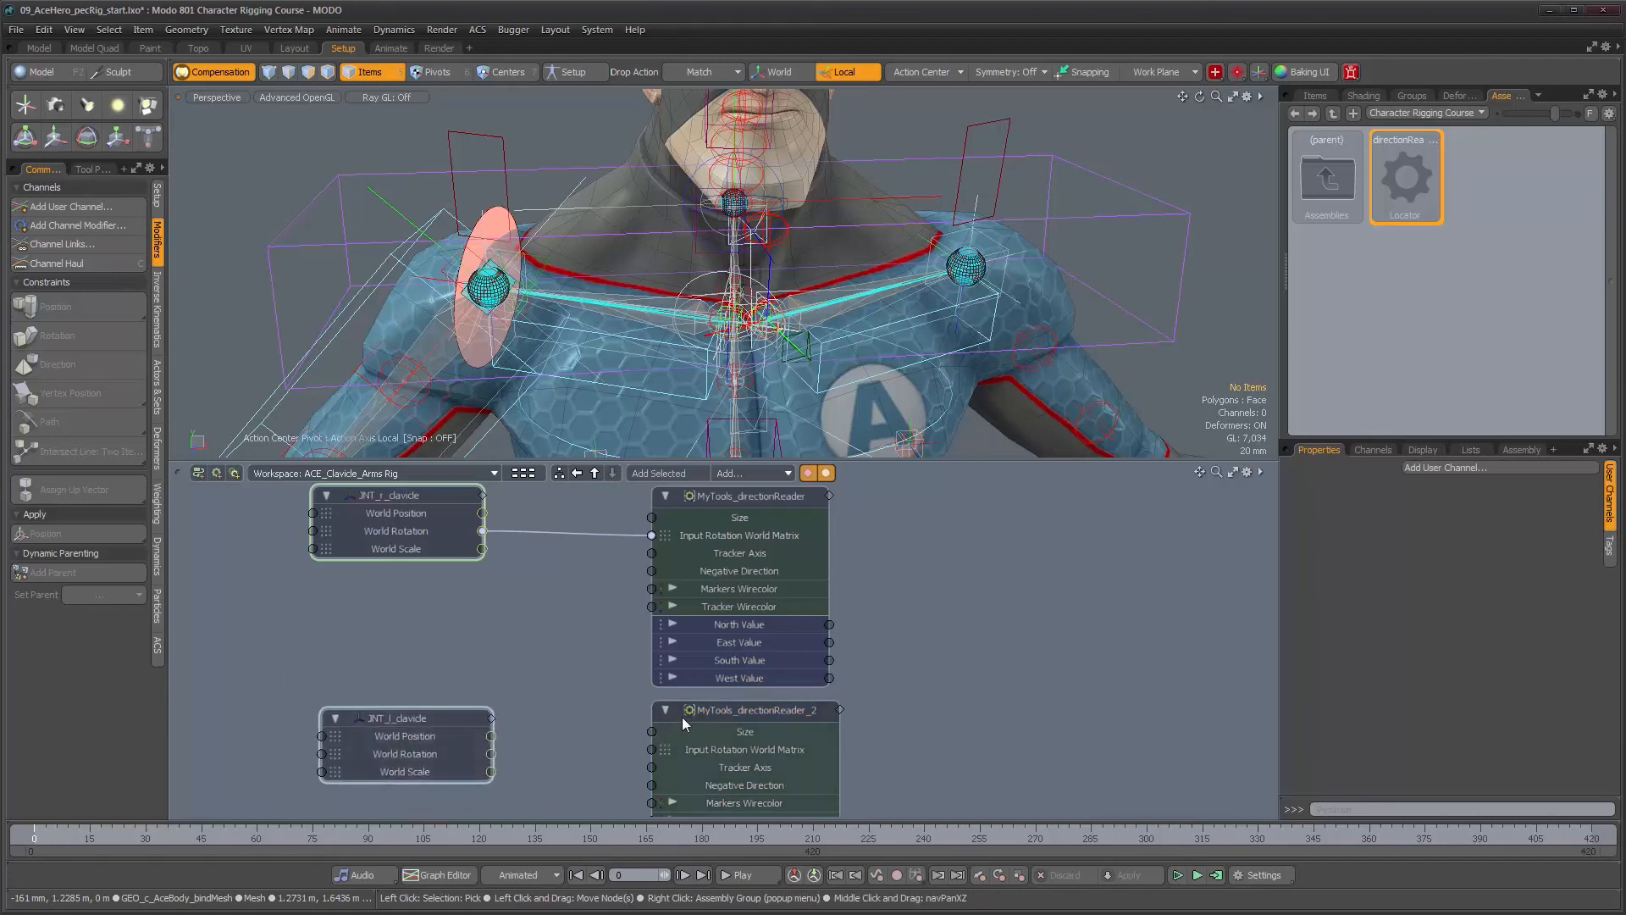
Parent the new Assembly_directionReader group under GRP_c_clavicleReaders in the torso hierarchy.
{"action": "left_click", "coordinate": [701, 712]}
{"action": "left_click", "coordinate": [1315, 96]}
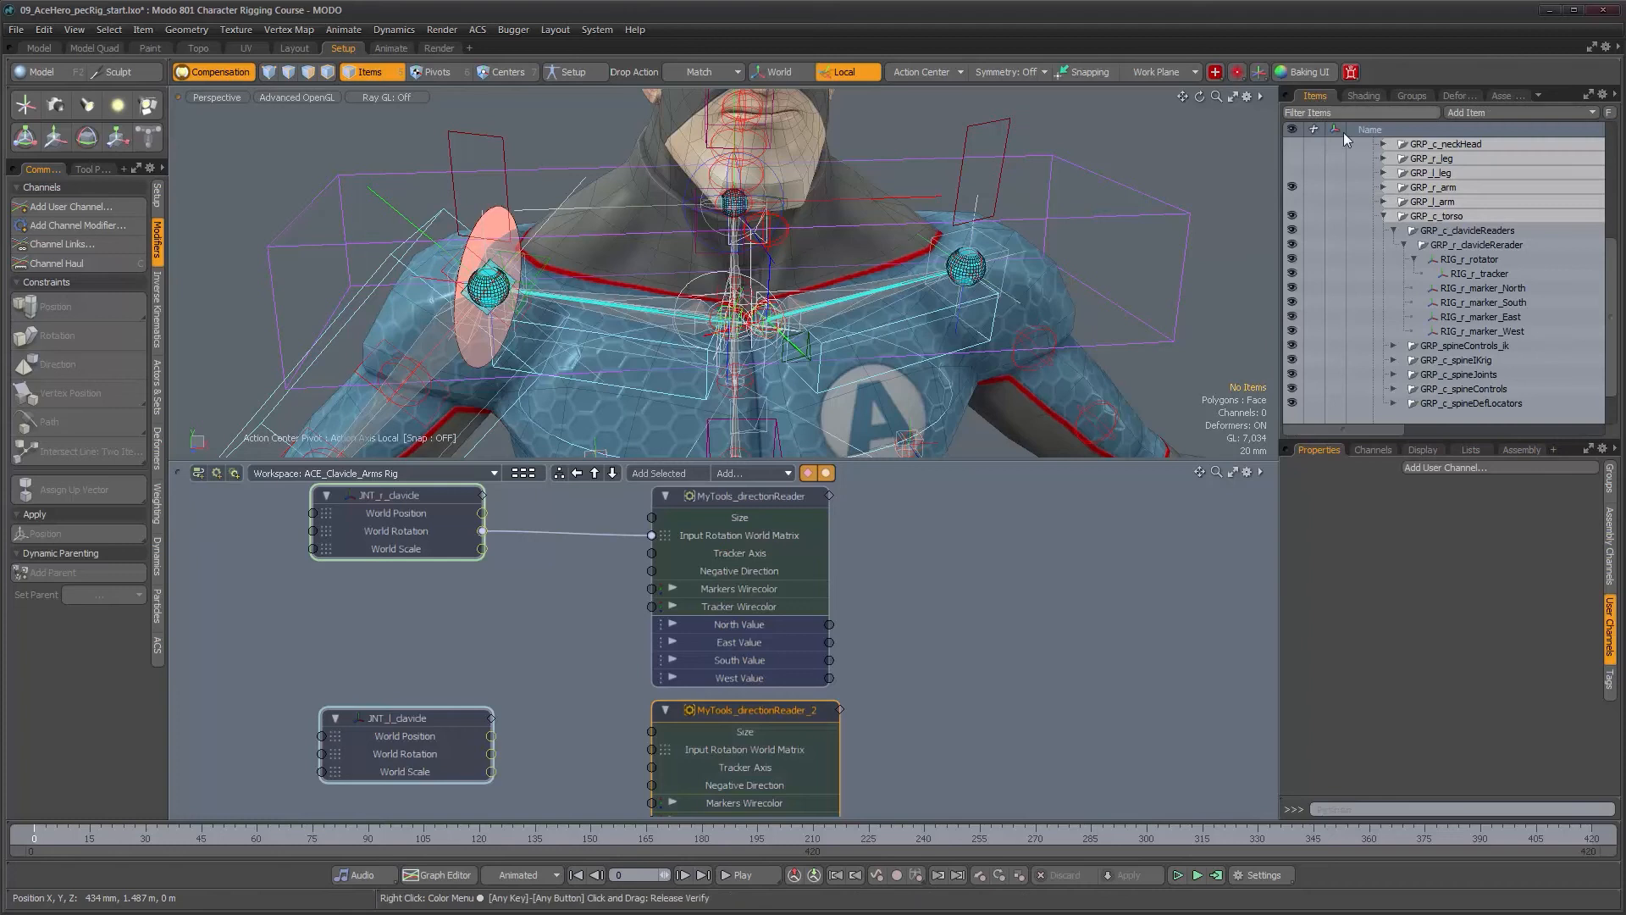
{"action": "scroll", "coordinate": [1440, 290], "scroll_direction": "up", "scroll_amount": 5}
{"action": "left_click", "coordinate": [1455, 187]}
{"action": "scroll", "coordinate": [1457, 220], "scroll_direction": "down", "scroll_amount": 2}
{"action": "scroll", "coordinate": [1456, 220], "scroll_direction": "up", "scroll_amount": 1}
{"action": "left_click_drag", "start_coordinate": [1424, 144], "coordinate": [1460, 409]}
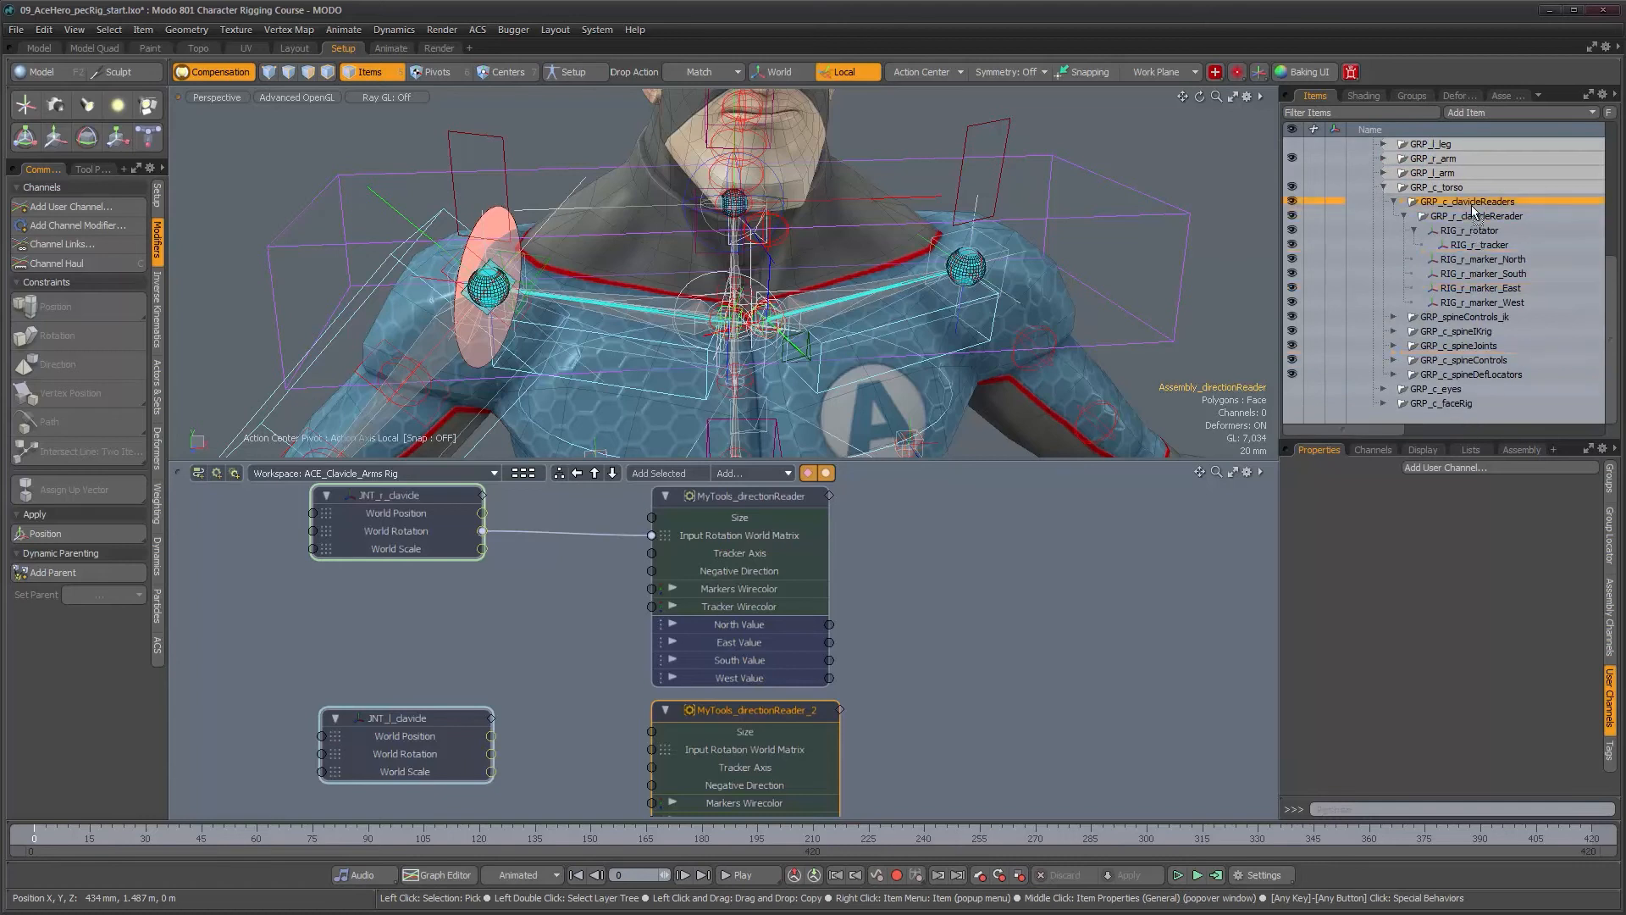
{"action": "left_click_drag", "start_coordinate": [1471, 205], "coordinate": [1472, 207]}
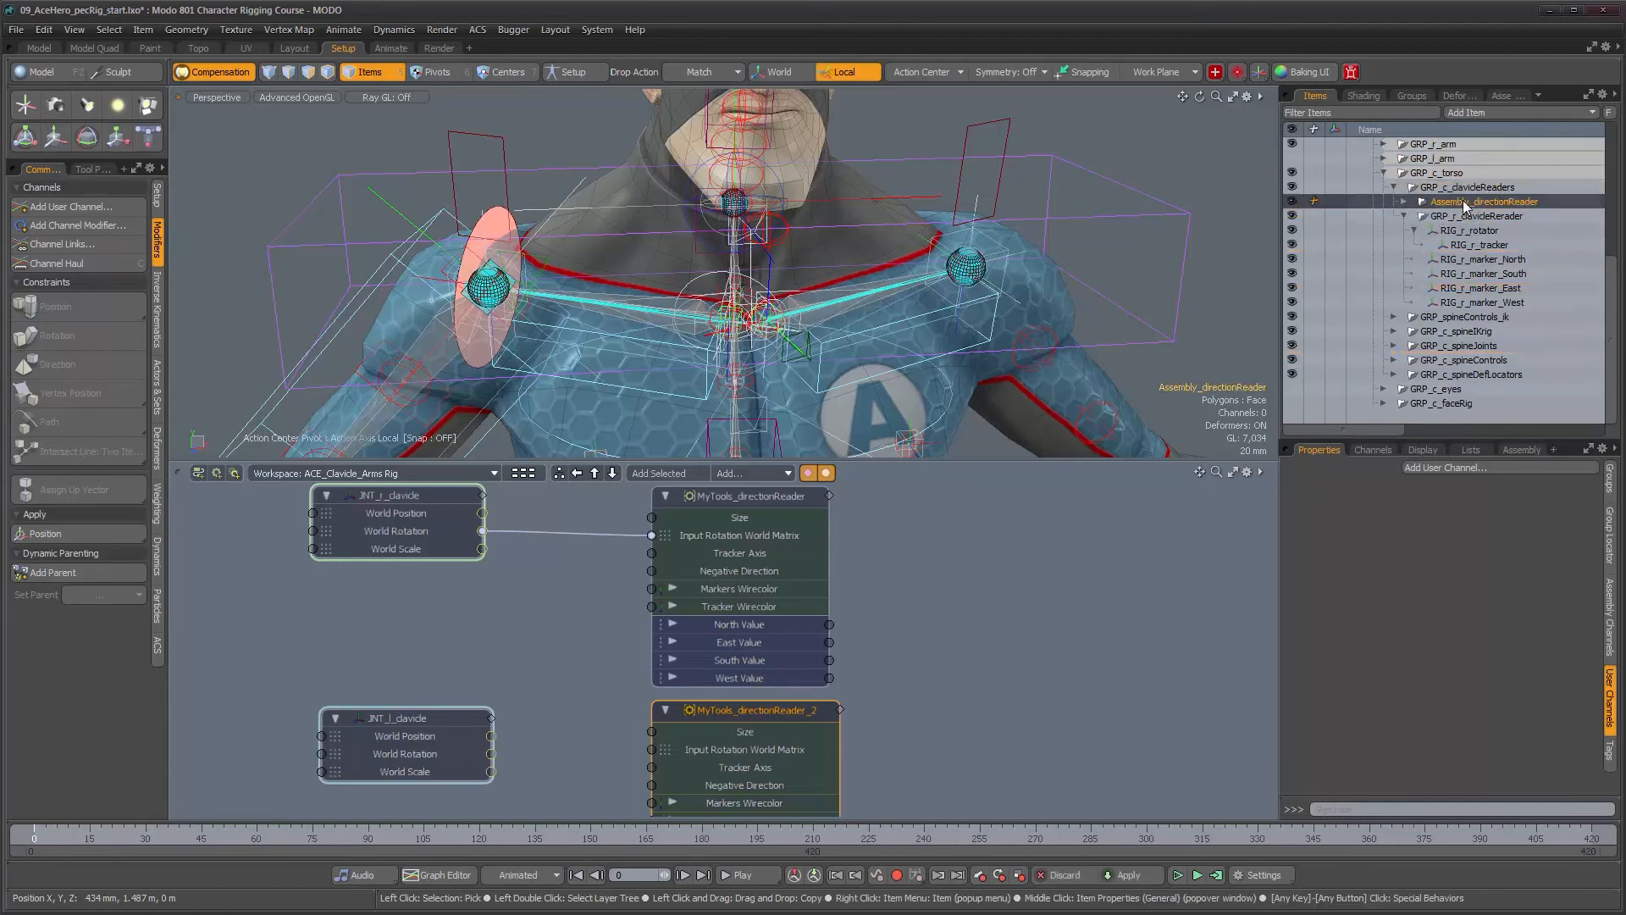
Rename the new reader group as GRP_l_clavicleReader, then expand its children and collapse the right reader group.
{"action": "double_click", "coordinate": [1477, 201]}
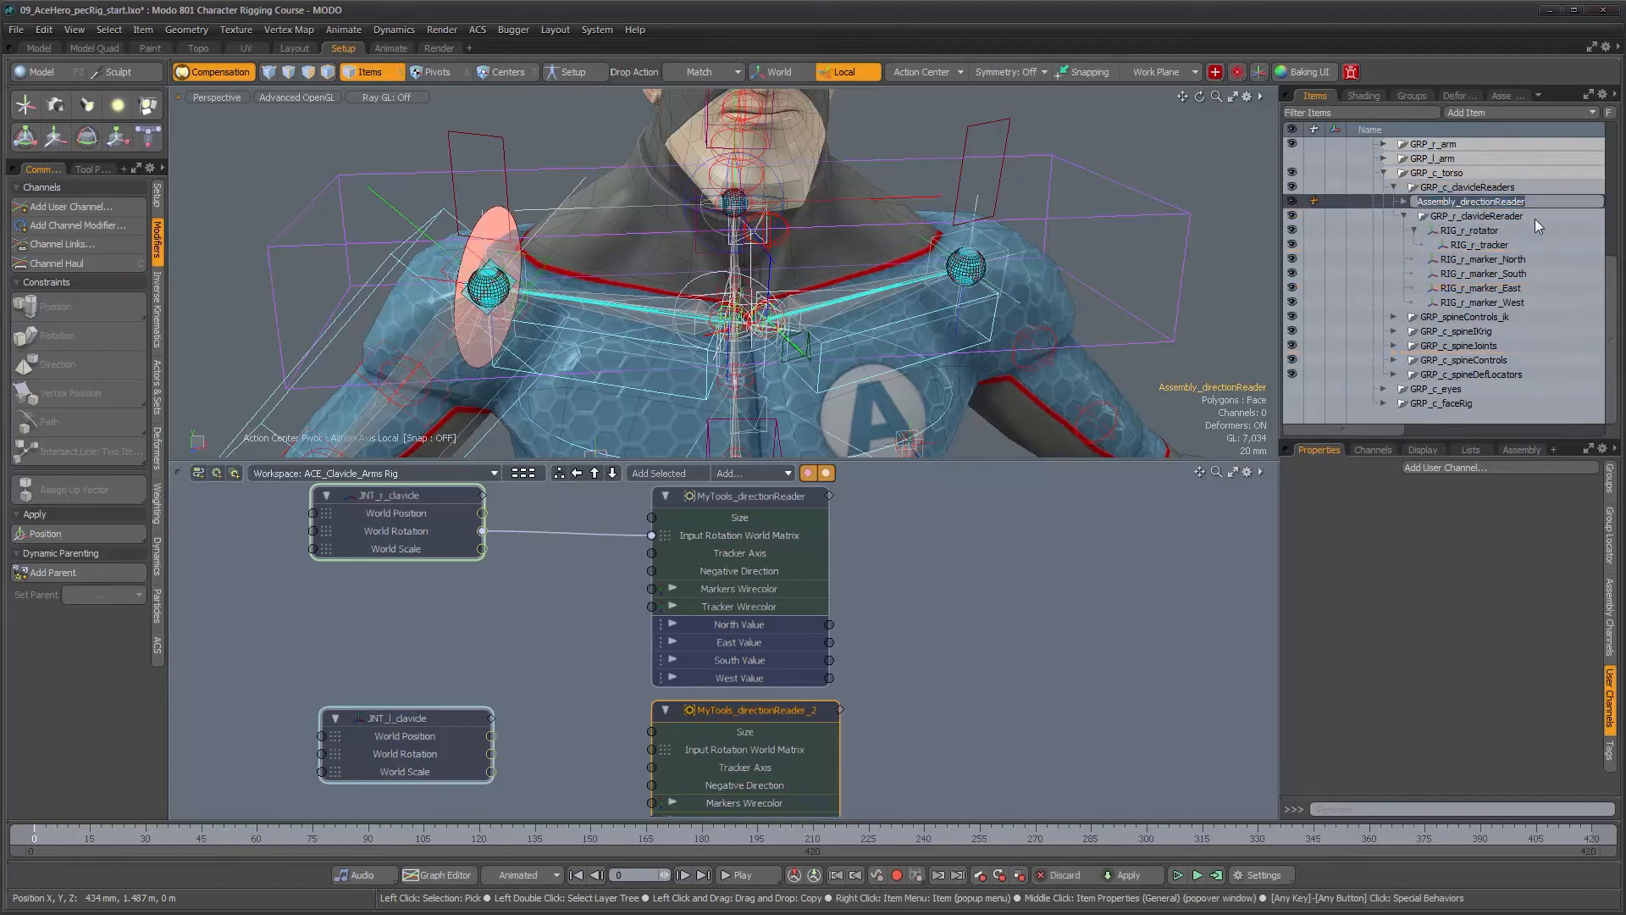
{"action": "type", "text": "GRP_l_clavicleReader"}
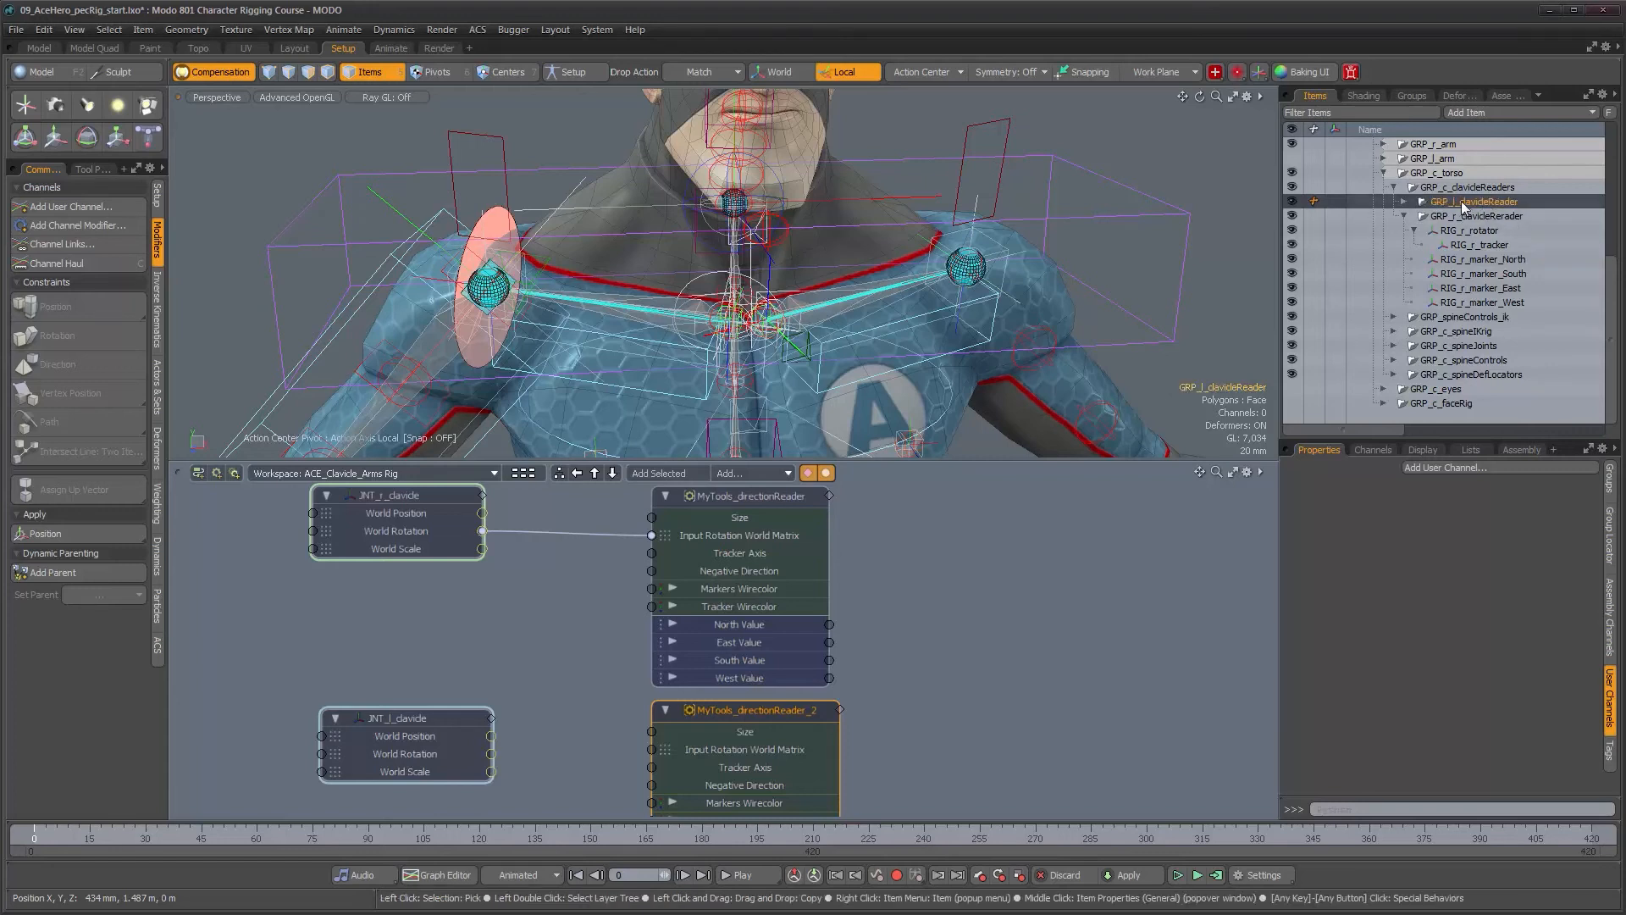
{"action": "left_click", "coordinate": [1421, 202]}
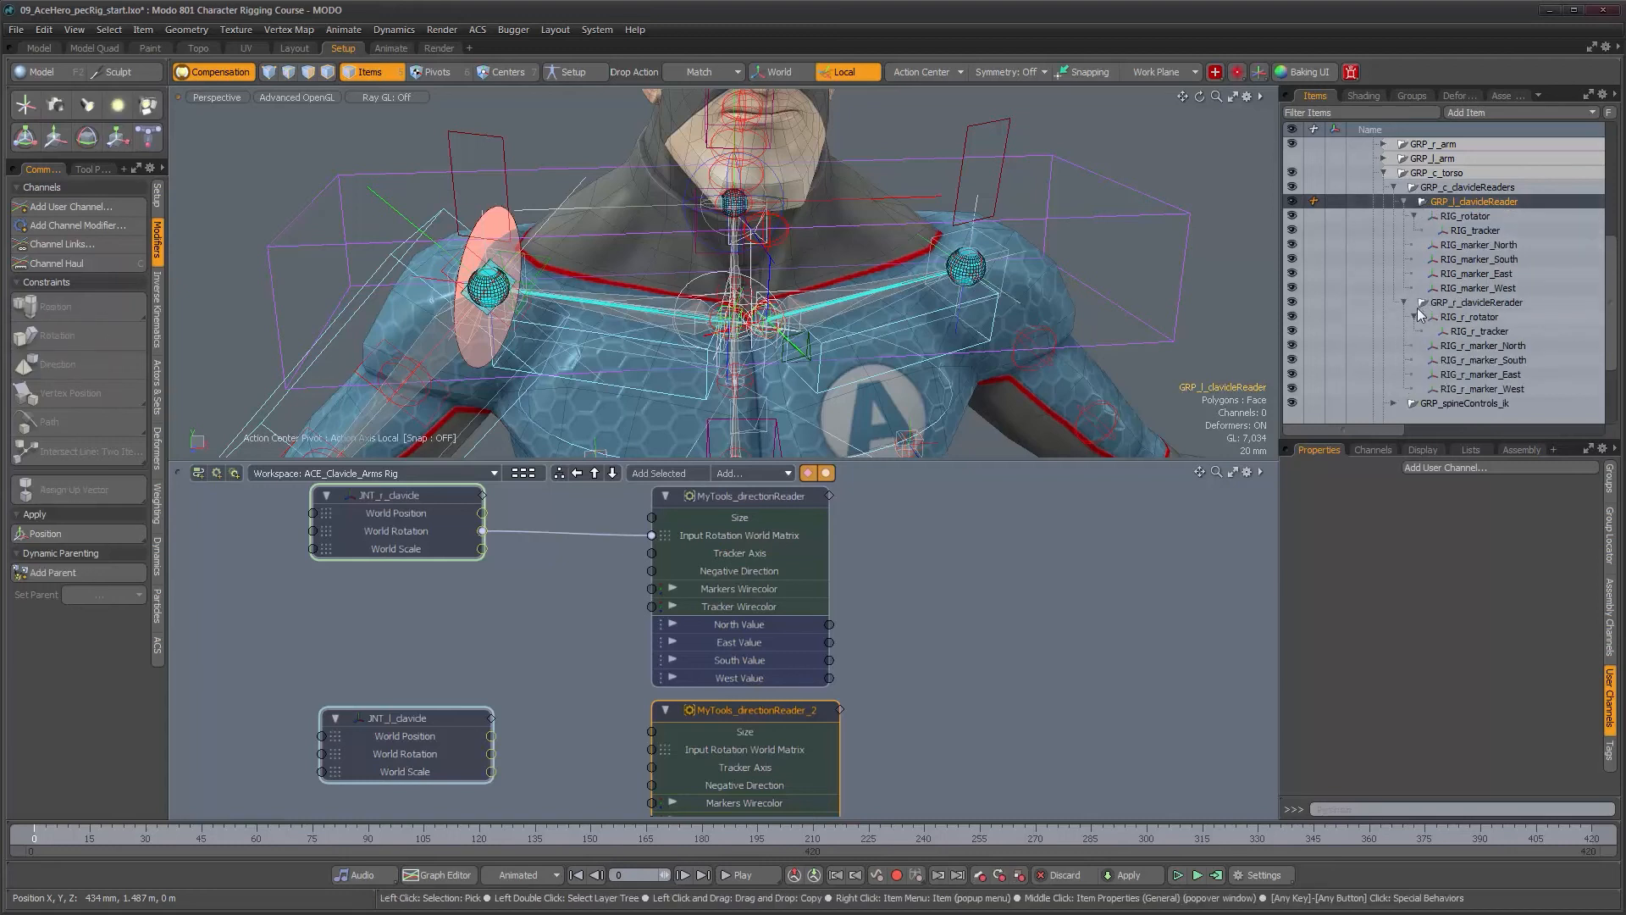
{"action": "left_click", "coordinate": [1403, 303]}
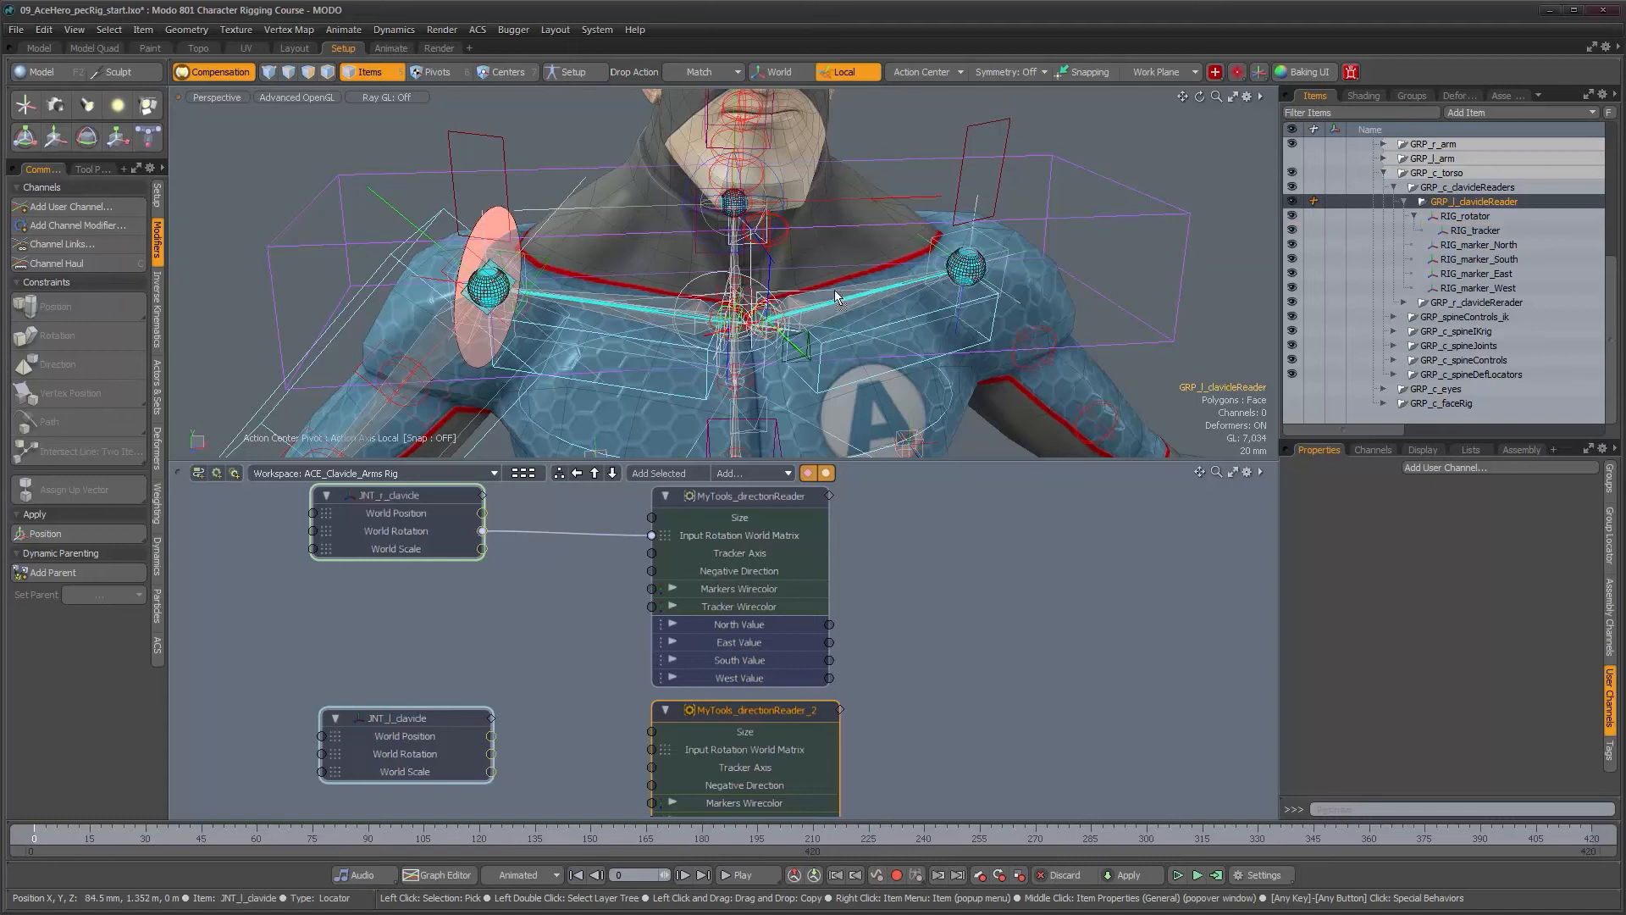
Locate RIG_marker_North of the left clavicle reader and rotate the GRP_l_clavicleReader group so that North points upward.
{"action": "mouse_move", "coordinate": [937, 320]}
{"action": "left_mouse_down", "text": "alt"}
{"action": "mouse_move", "coordinate": [991, 315]}
{"action": "mouse_move", "coordinate": [931, 298]}
{"action": "left_mouse_up", "text": "alt"}
{"action": "right_click_drag", "start_coordinate": [931, 299], "coordinate": [855, 301], "text": "alt"}
{"action": "left_click_drag", "start_coordinate": [855, 301], "coordinate": [918, 378], "text": "alt"}
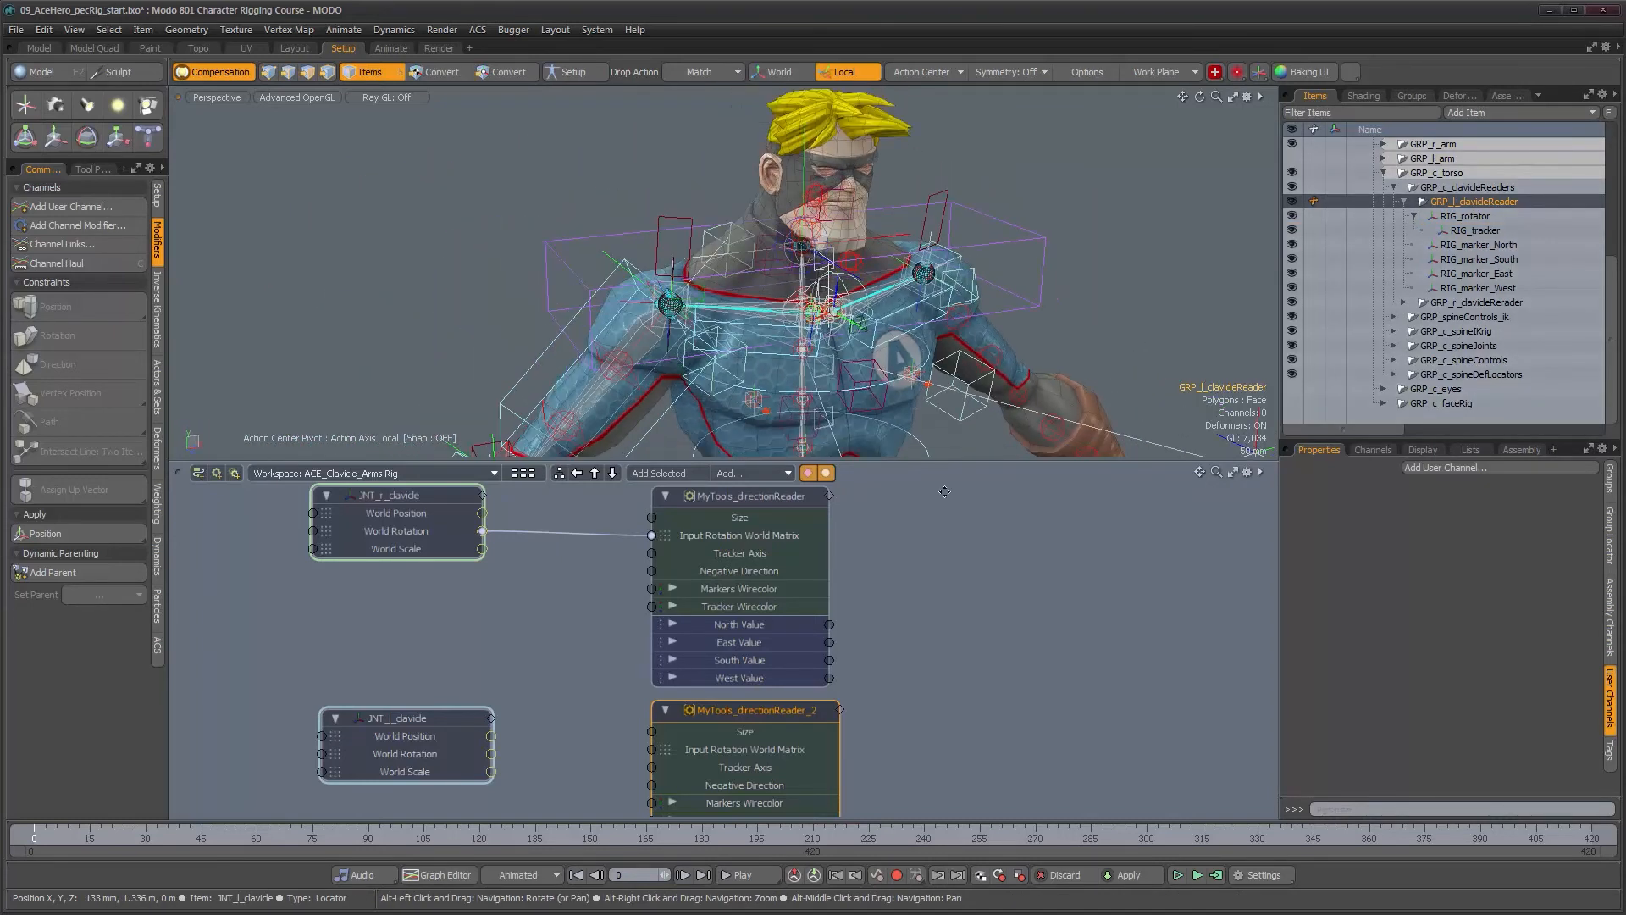
{"action": "left_click", "coordinate": [1477, 244]}
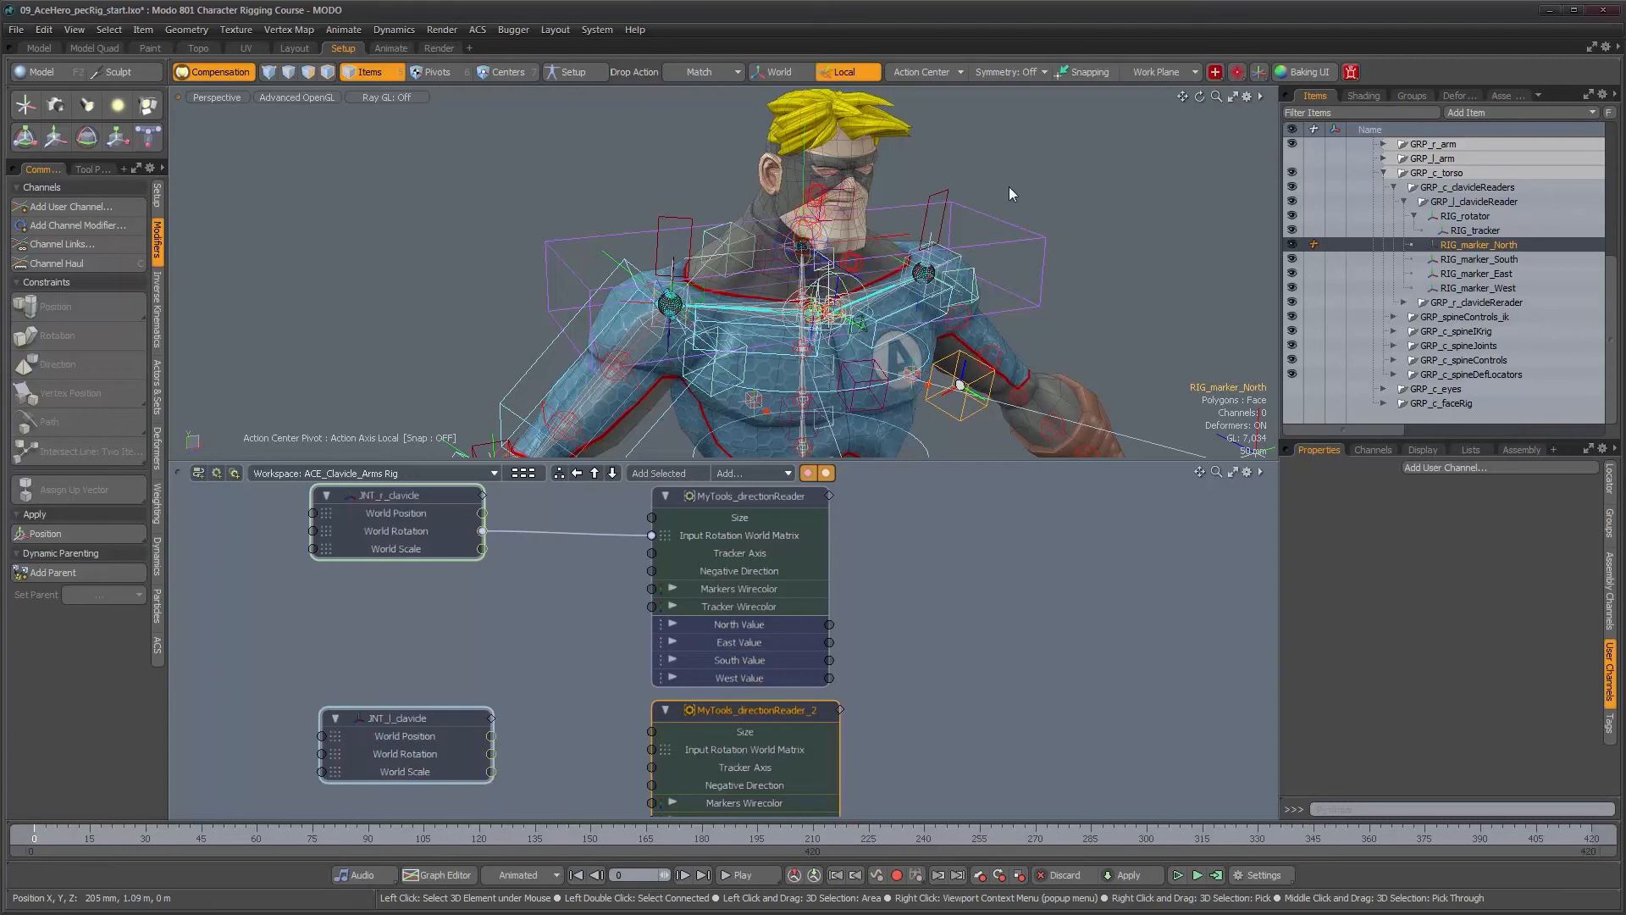
{"action": "left_click", "coordinate": [1466, 203]}
{"action": "key", "text": "e"}
{"action": "left_click_drag", "start_coordinate": [847, 343], "coordinate": [883, 354], "text": "alt"}
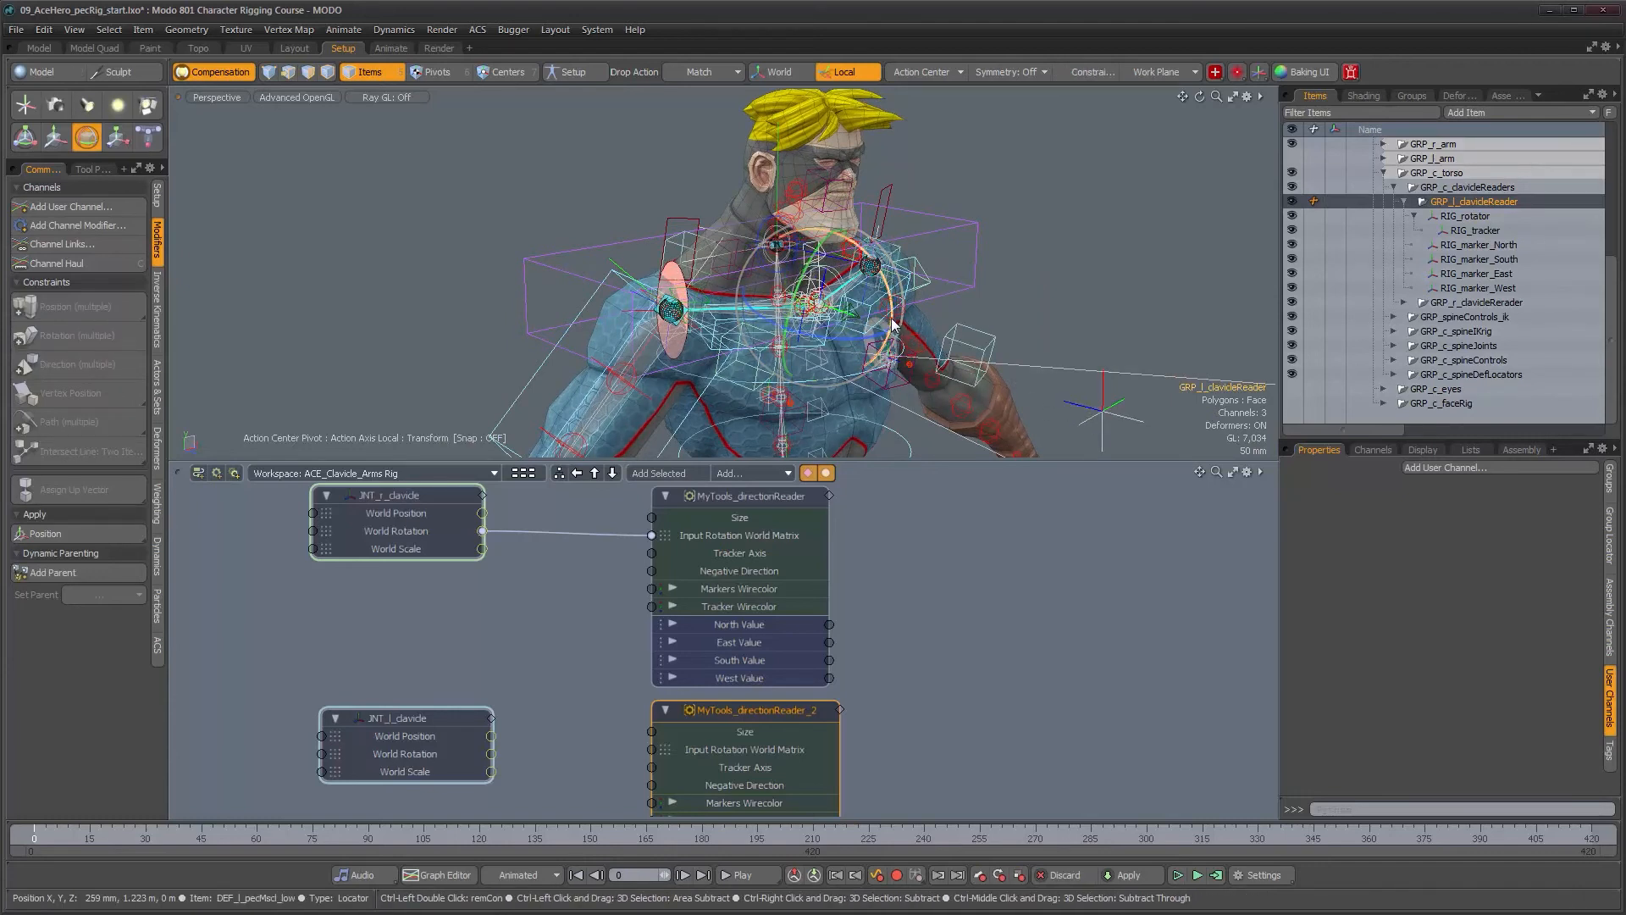
{"action": "left_click_drag", "start_coordinate": [888, 358], "coordinate": [891, 315], "text": "ctrl"}
{"action": "left_click_drag", "start_coordinate": [997, 118], "coordinate": [902, 104], "text": "ctrl"}
{"action": "left_click_drag", "start_coordinate": [902, 169], "coordinate": [661, 288], "text": "alt"}
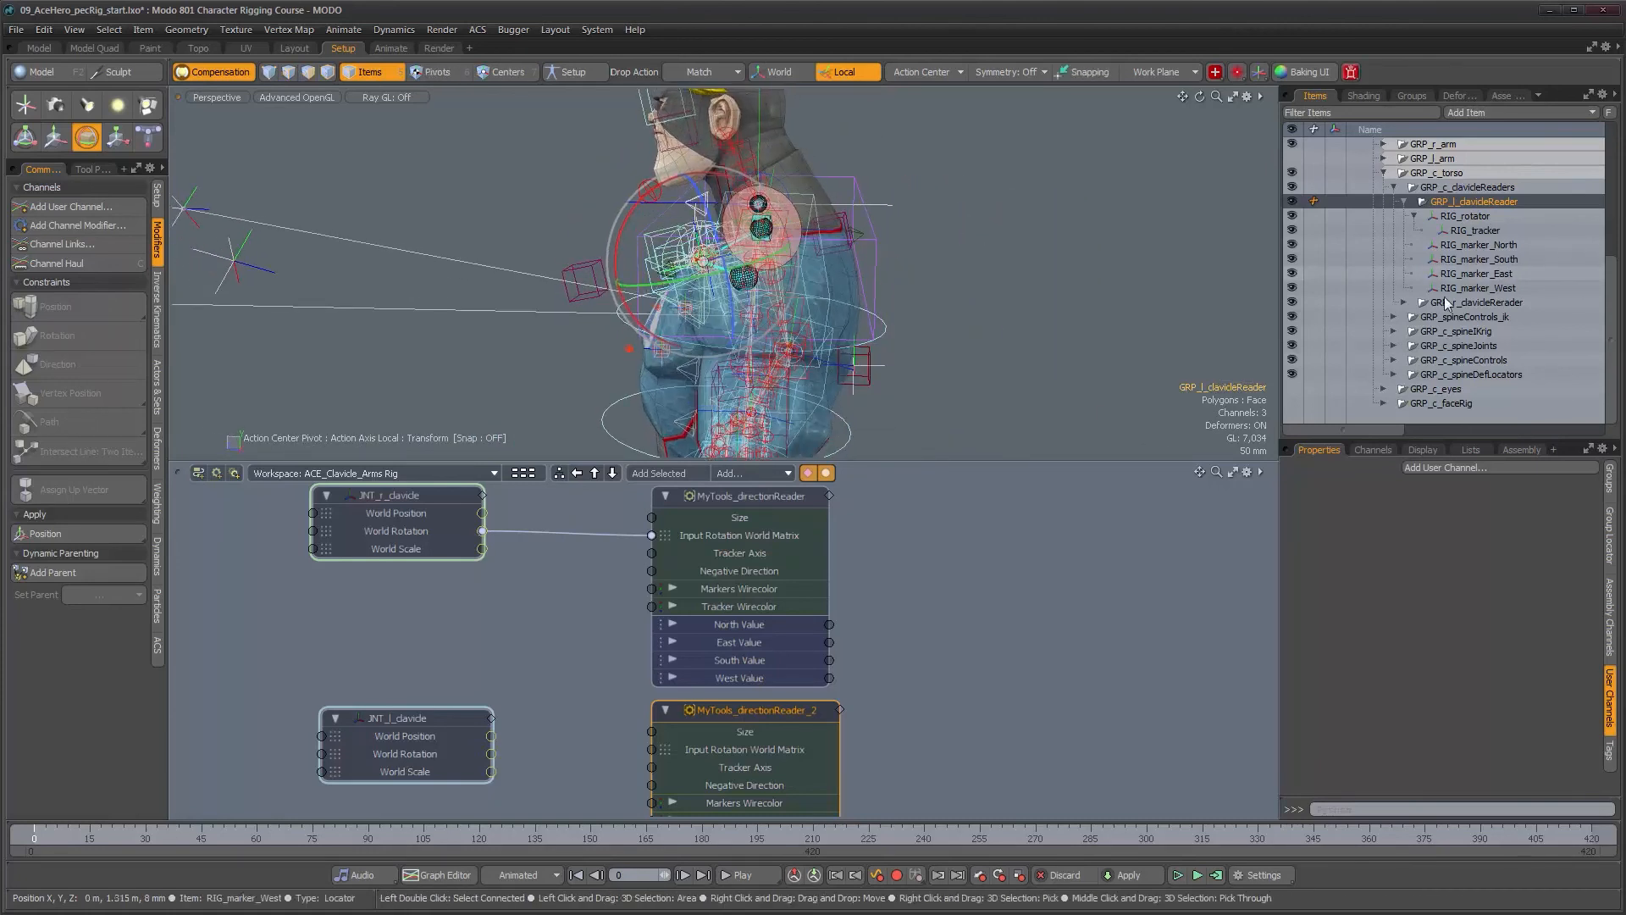
Check RIG_marker_East and rotate GRP_l_clavicleReader about the vertical axis so that East lies behind the character.
{"action": "left_click", "coordinate": [1499, 273]}
{"action": "left_click_drag", "start_coordinate": [1059, 283], "coordinate": [1017, 358], "text": "alt"}
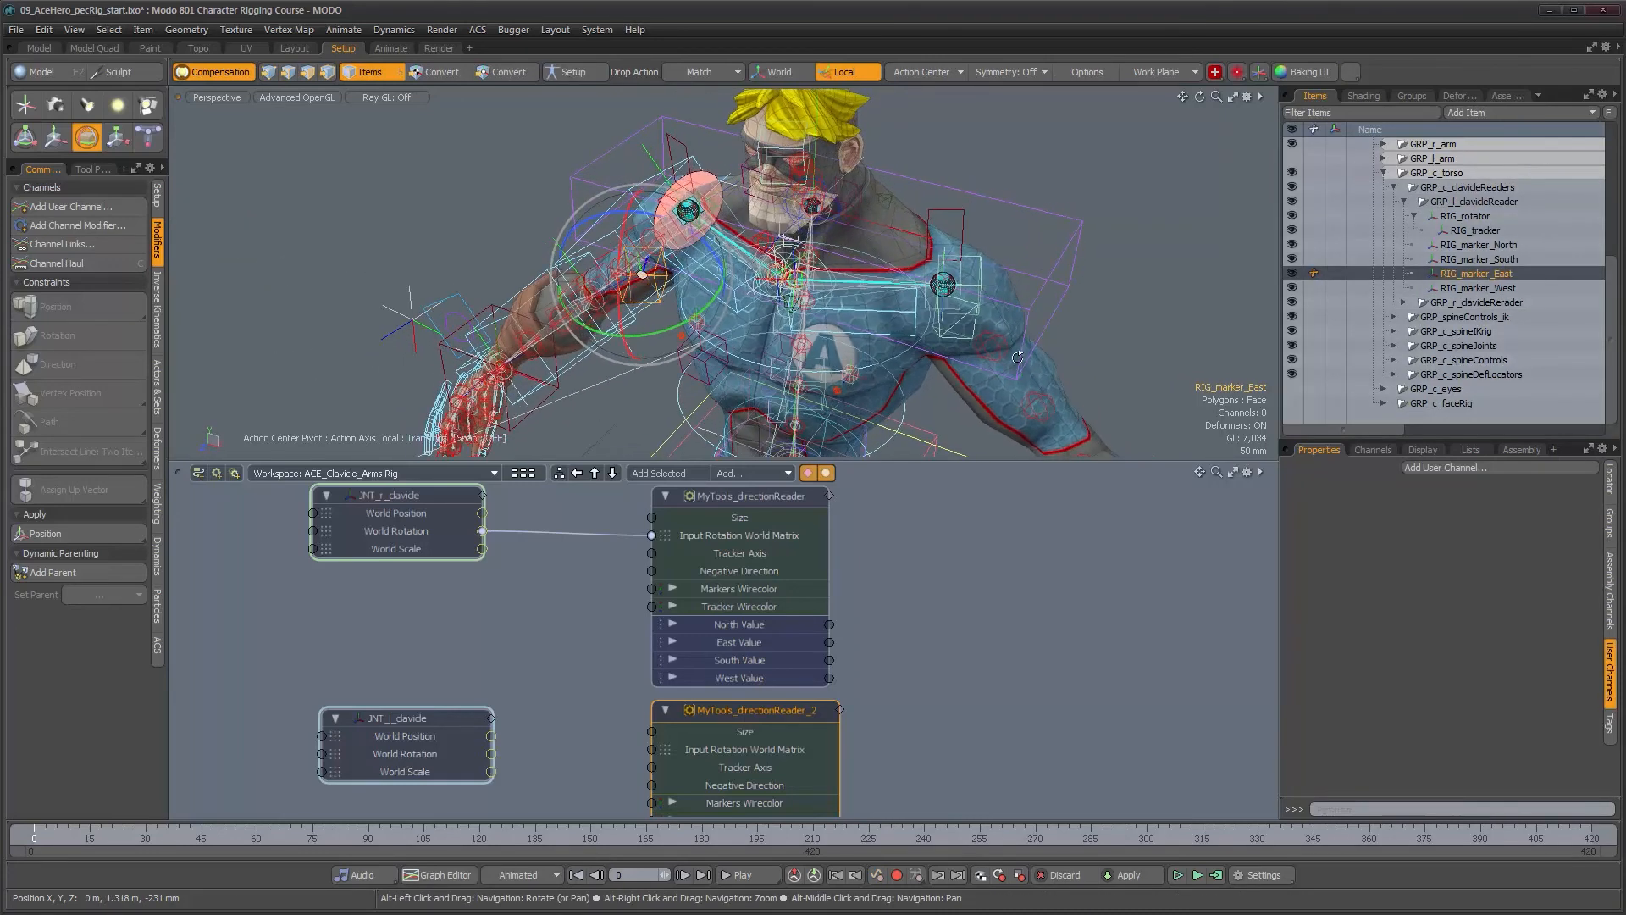
{"action": "left_click", "coordinate": [1470, 205]}
{"action": "left_click_drag", "start_coordinate": [969, 346], "coordinate": [917, 312], "text": "alt"}
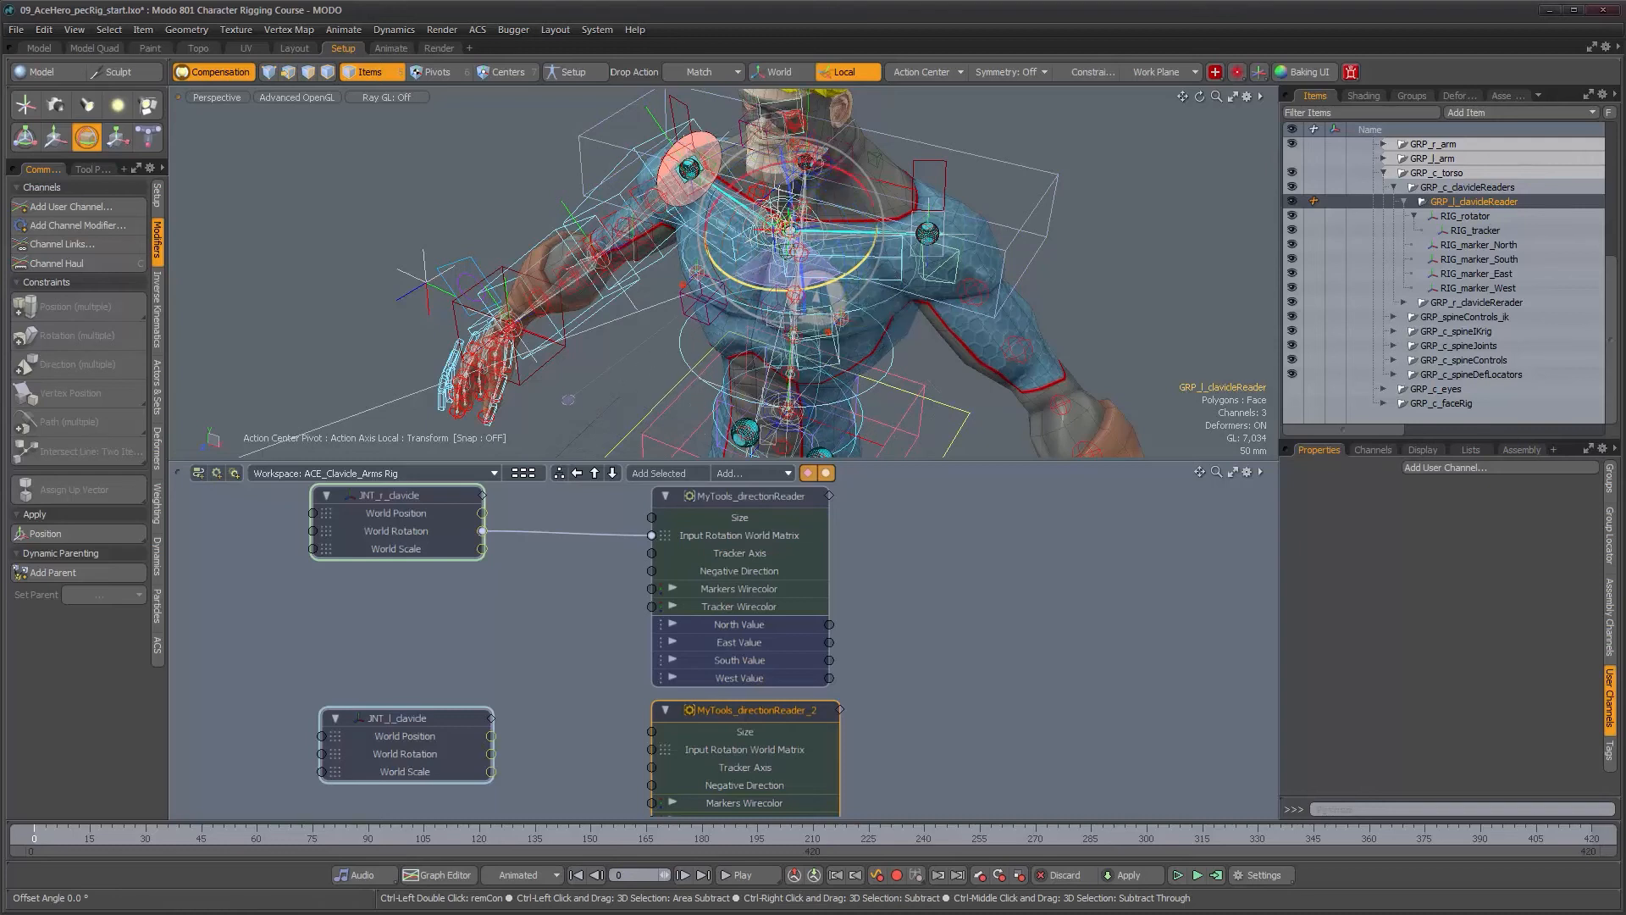
{"action": "left_click_drag", "start_coordinate": [1216, 280], "coordinate": [910, 279], "text": "alt"}
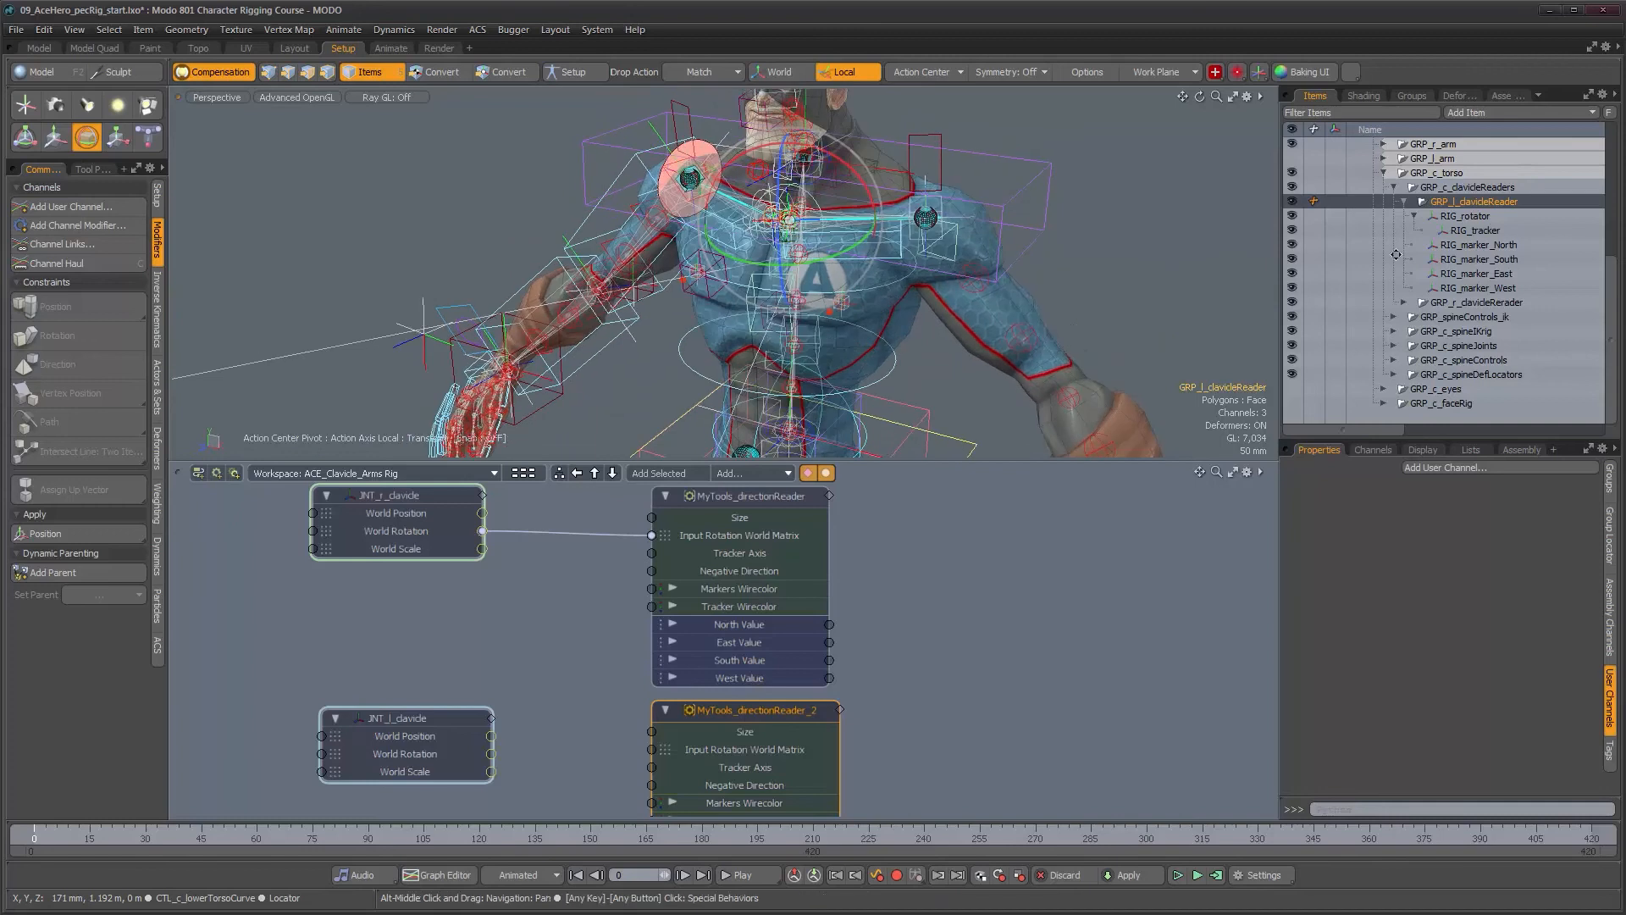
{"action": "left_click_drag", "start_coordinate": [1012, 295], "coordinate": [959, 303], "text": "alt"}
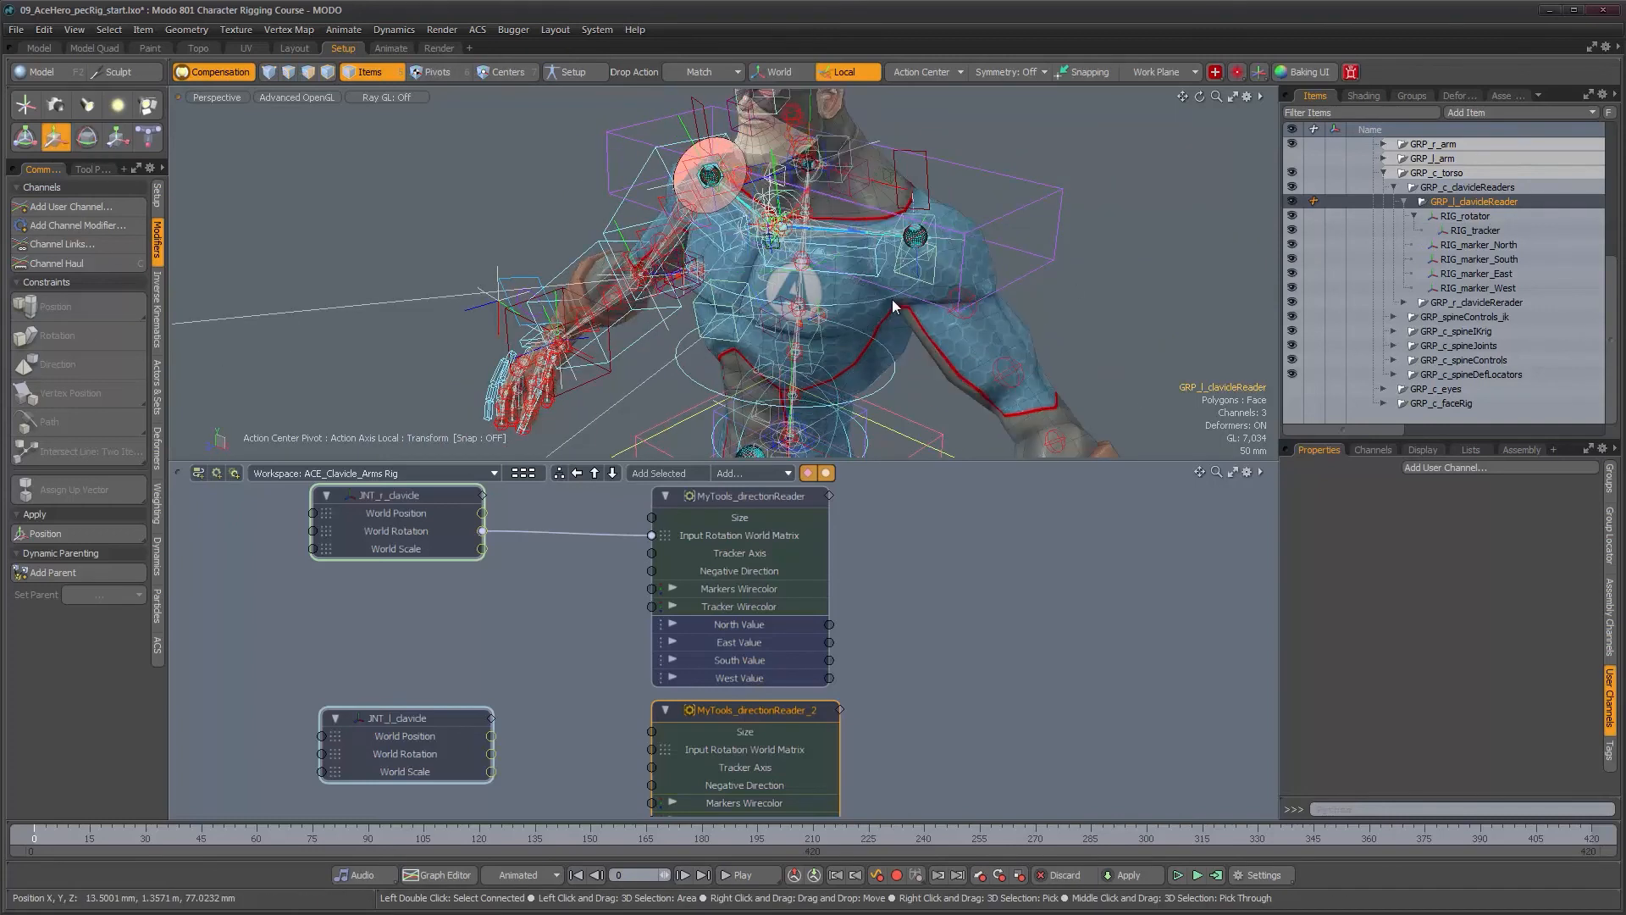
Examine the positions of the North, South, East and West markers of the left clavicle reader around the character.
{"action": "scroll", "coordinate": [881, 305], "scroll_direction": "up", "scroll_amount": 5}
{"action": "scroll", "coordinate": [896, 251], "scroll_direction": "down", "scroll_amount": 5}
{"action": "left_click_drag", "start_coordinate": [897, 251], "coordinate": [966, 272], "text": "alt"}
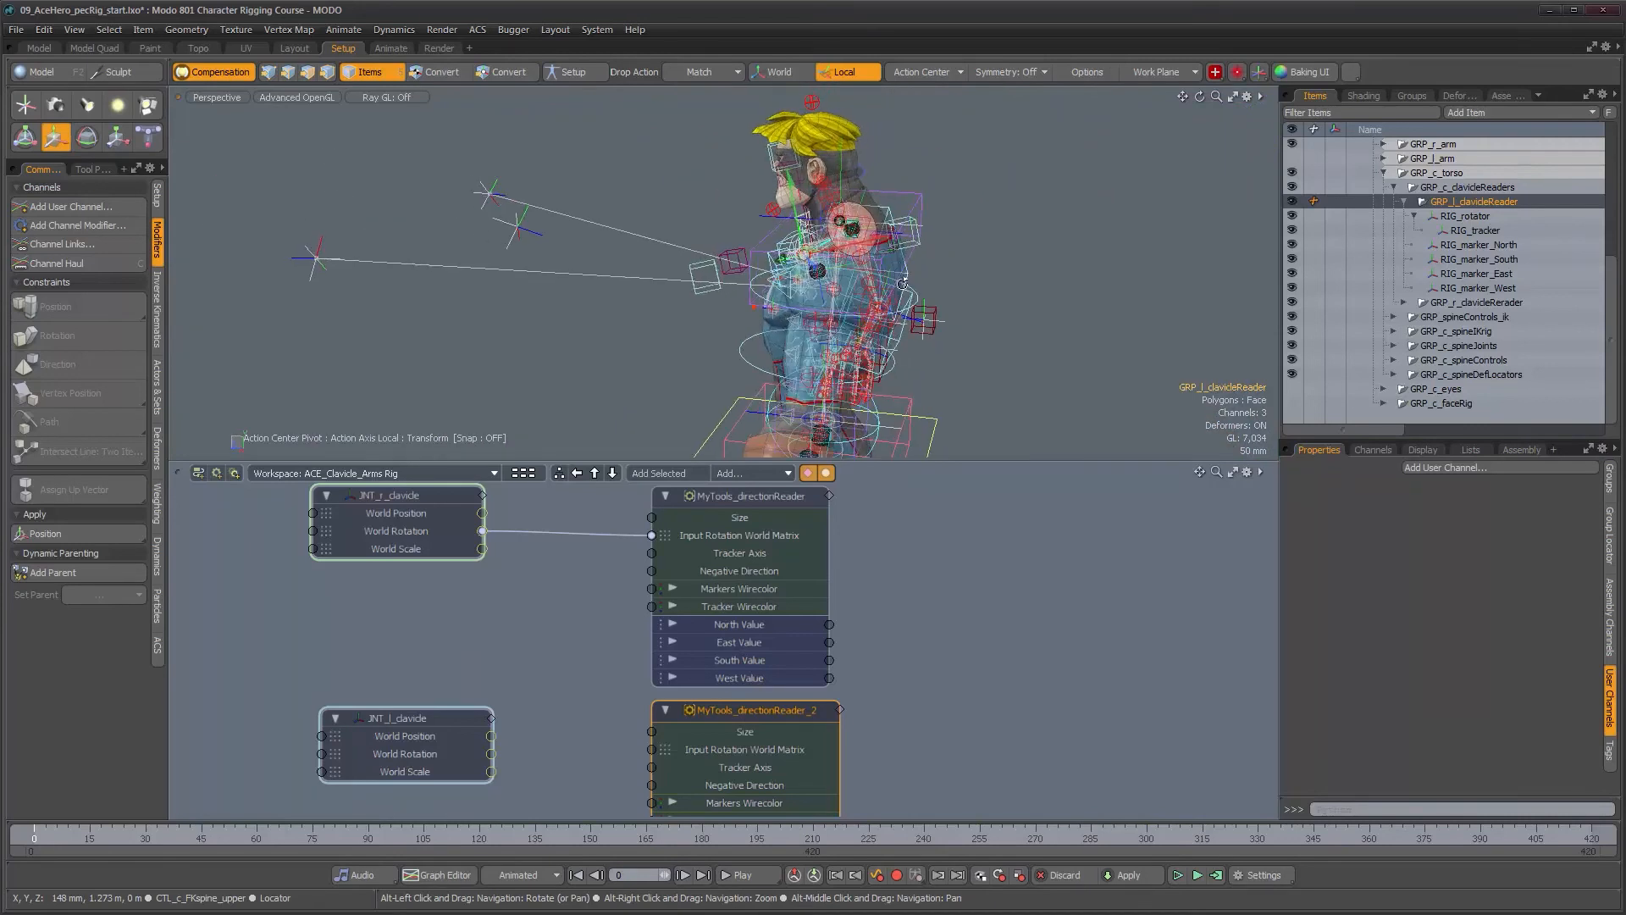
{"action": "left_click", "coordinate": [1485, 244]}
{"action": "left_click", "coordinate": [1494, 261]}
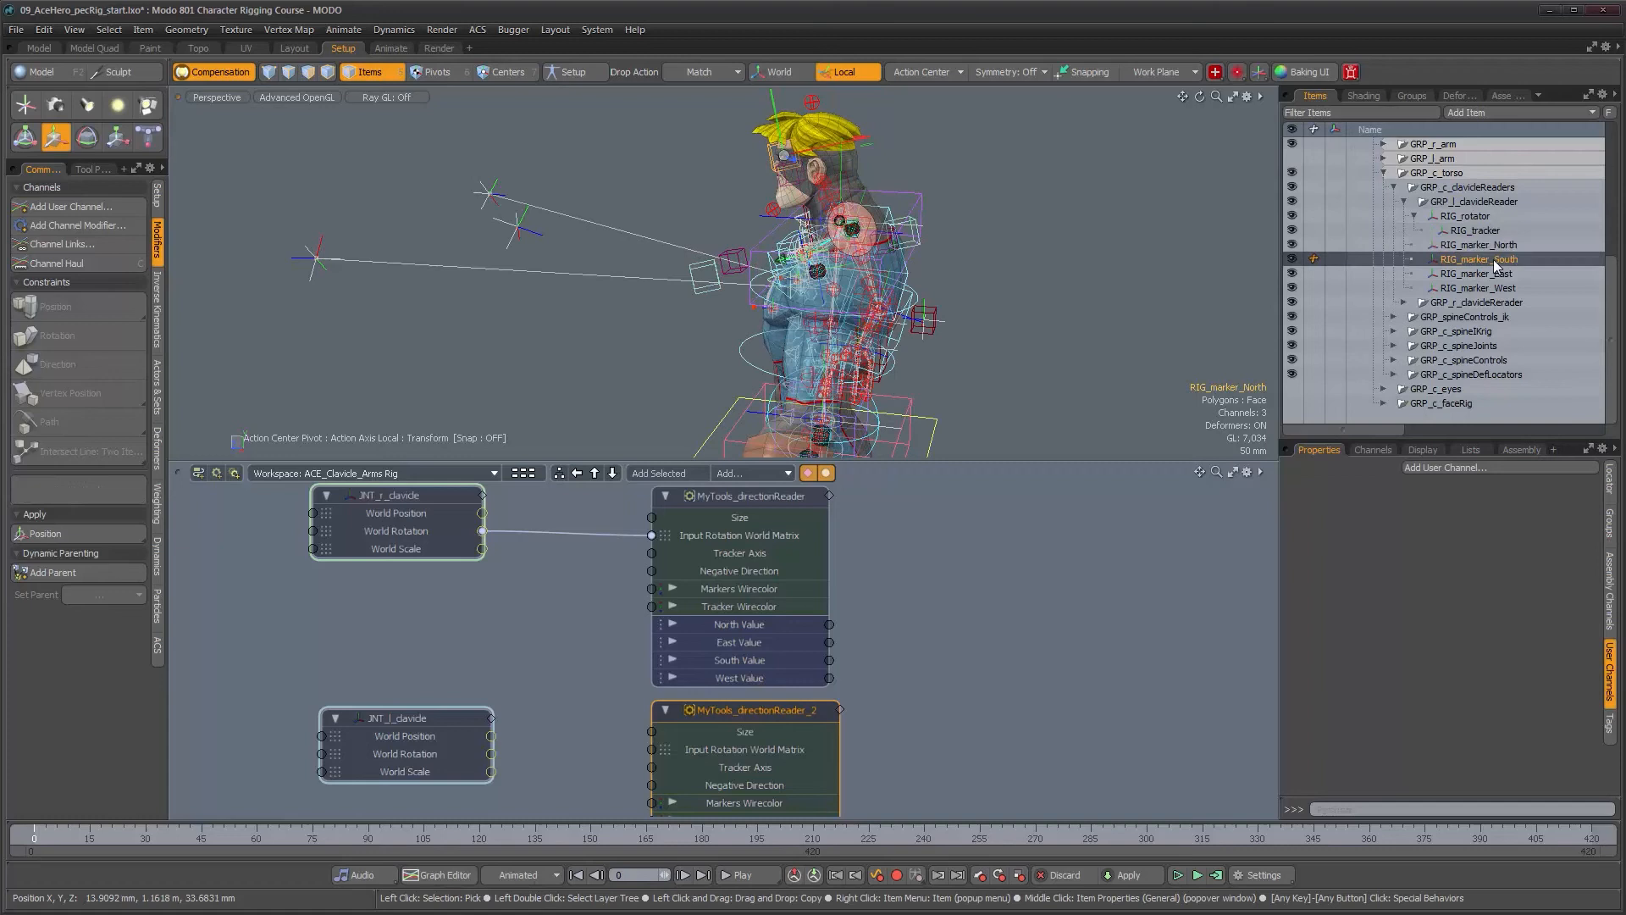
{"action": "left_click", "coordinate": [1494, 273]}
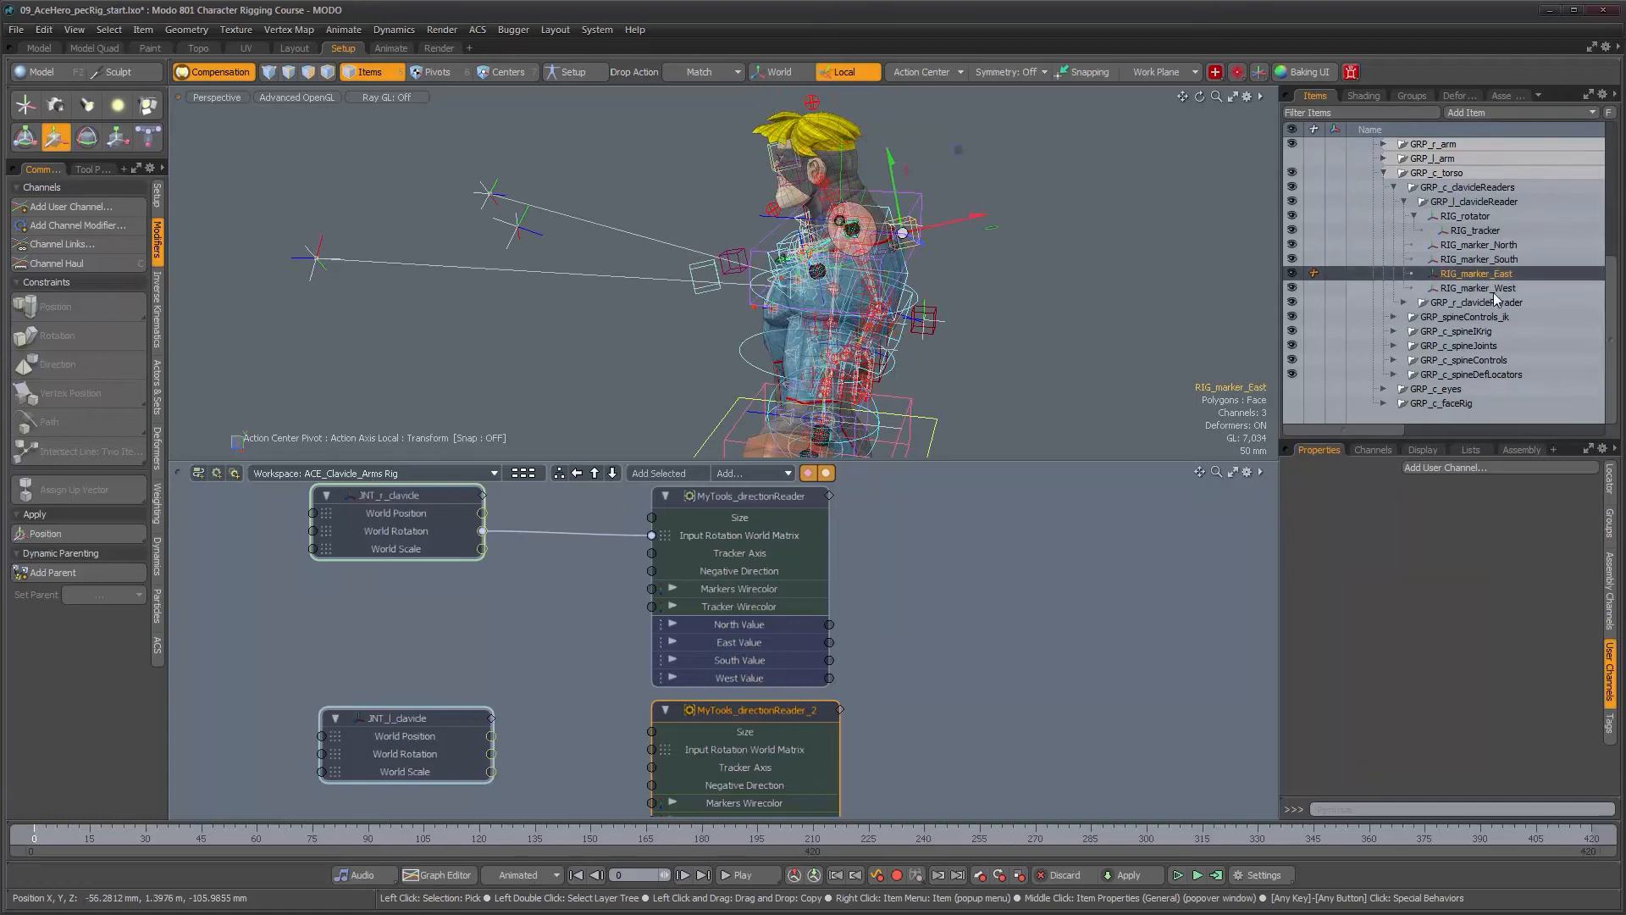
{"action": "left_click", "coordinate": [1493, 288]}
{"action": "left_click_drag", "start_coordinate": [924, 300], "coordinate": [1080, 306], "text": "alt"}
{"action": "left_click", "coordinate": [1472, 202]}
{"action": "left_click_drag", "start_coordinate": [841, 309], "coordinate": [872, 307], "text": "alt"}
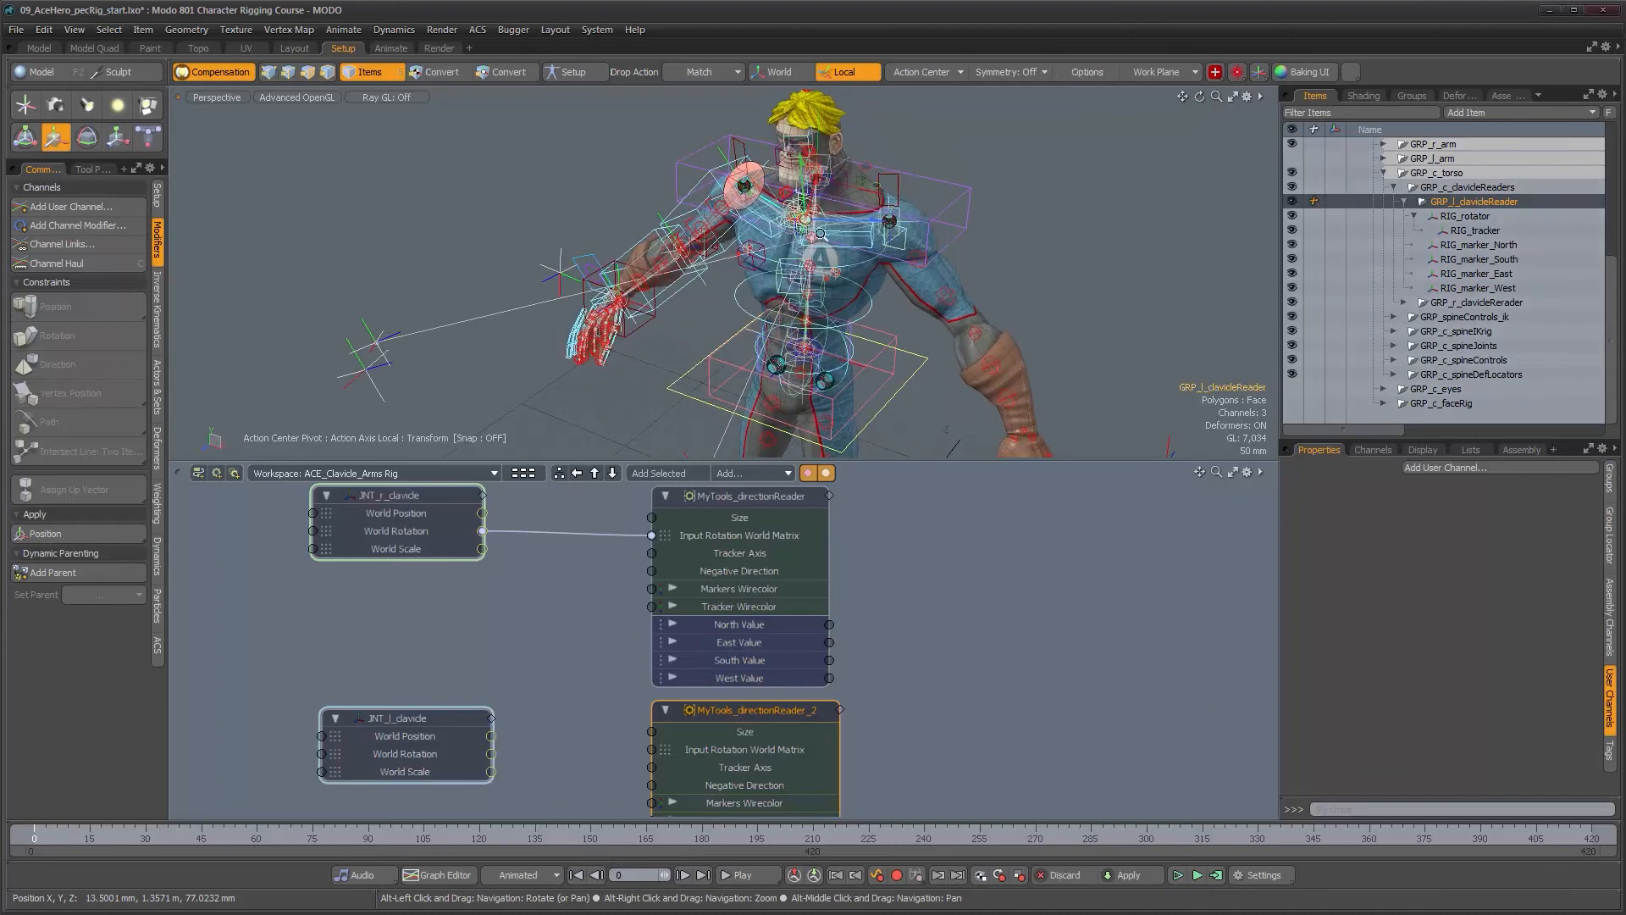
Set the Tracker Axis of MyTools_directionReader_2 to 3 in its assembly channels.
{"action": "scroll", "coordinate": [804, 227], "scroll_direction": "up", "scroll_amount": 5}
{"action": "left_click_drag", "start_coordinate": [838, 208], "coordinate": [966, 269], "text": "alt"}
{"action": "scroll", "coordinate": [974, 273], "scroll_direction": "down", "scroll_amount": 1}
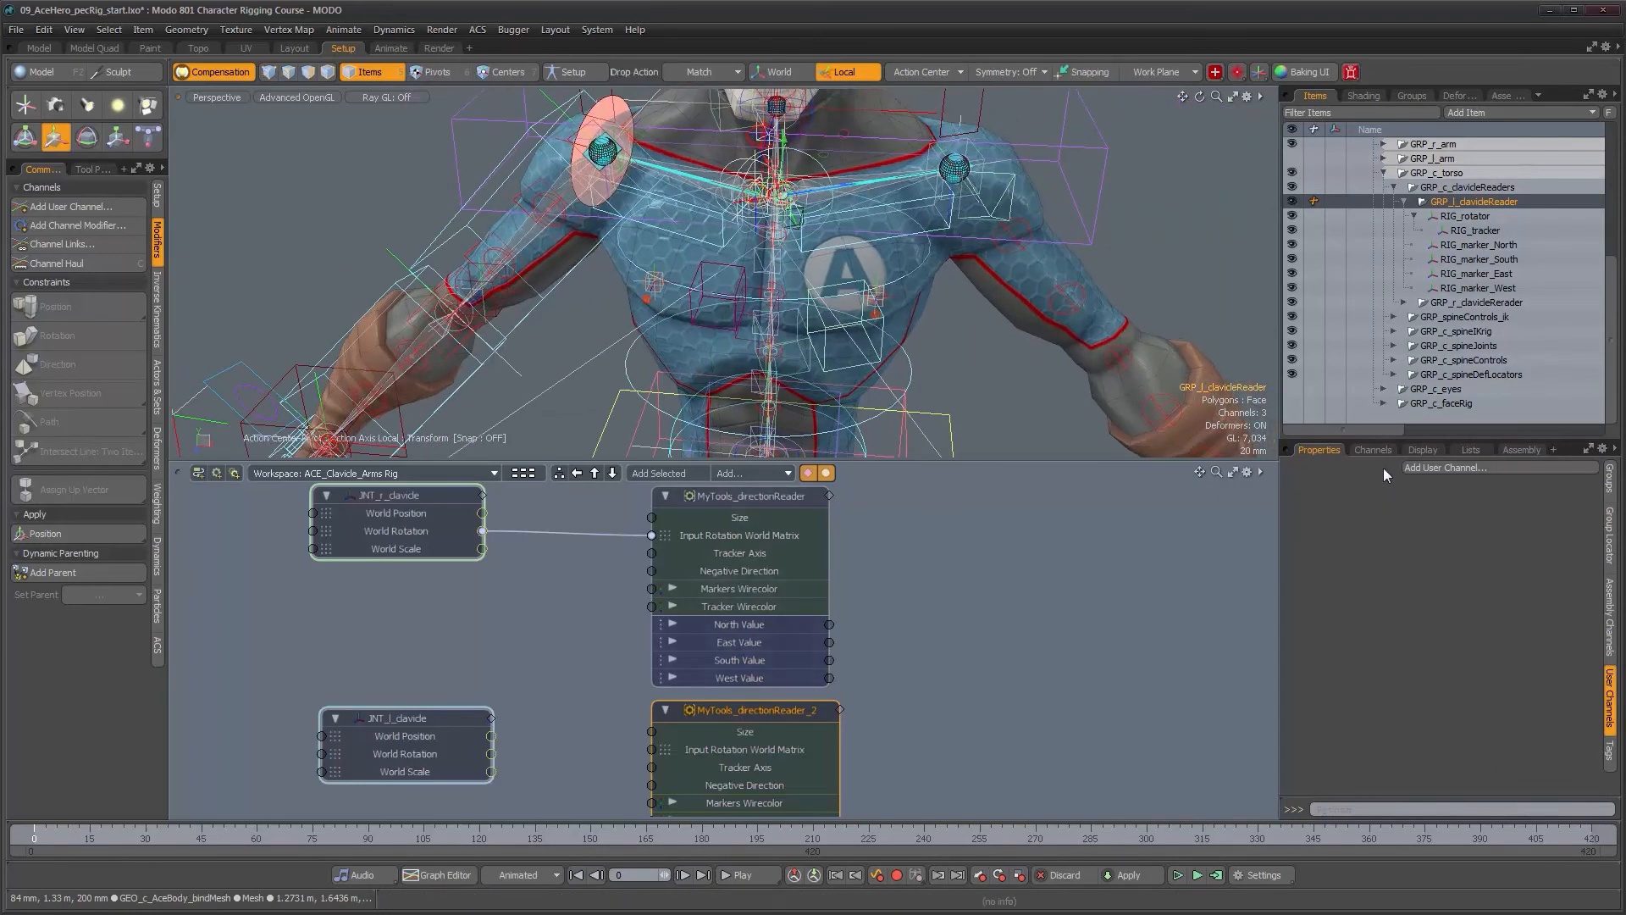
{"action": "left_click", "coordinate": [1607, 532]}
{"action": "left_click", "coordinate": [1607, 627]}
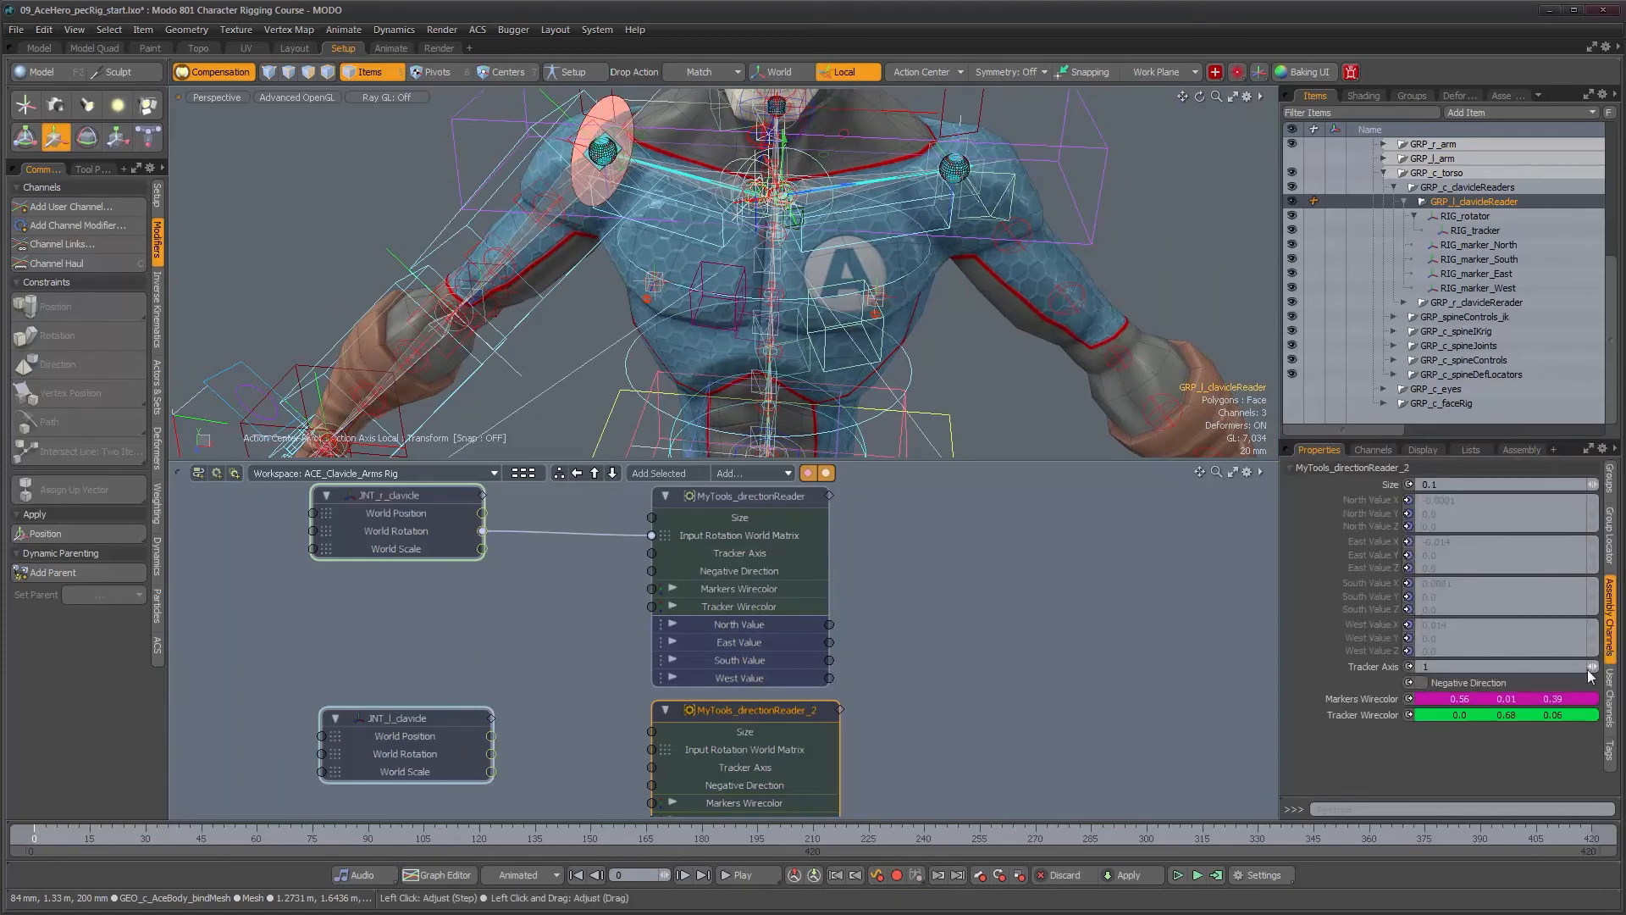
{"action": "type", "text": "3"}
{"action": "key", "text": "Return"}
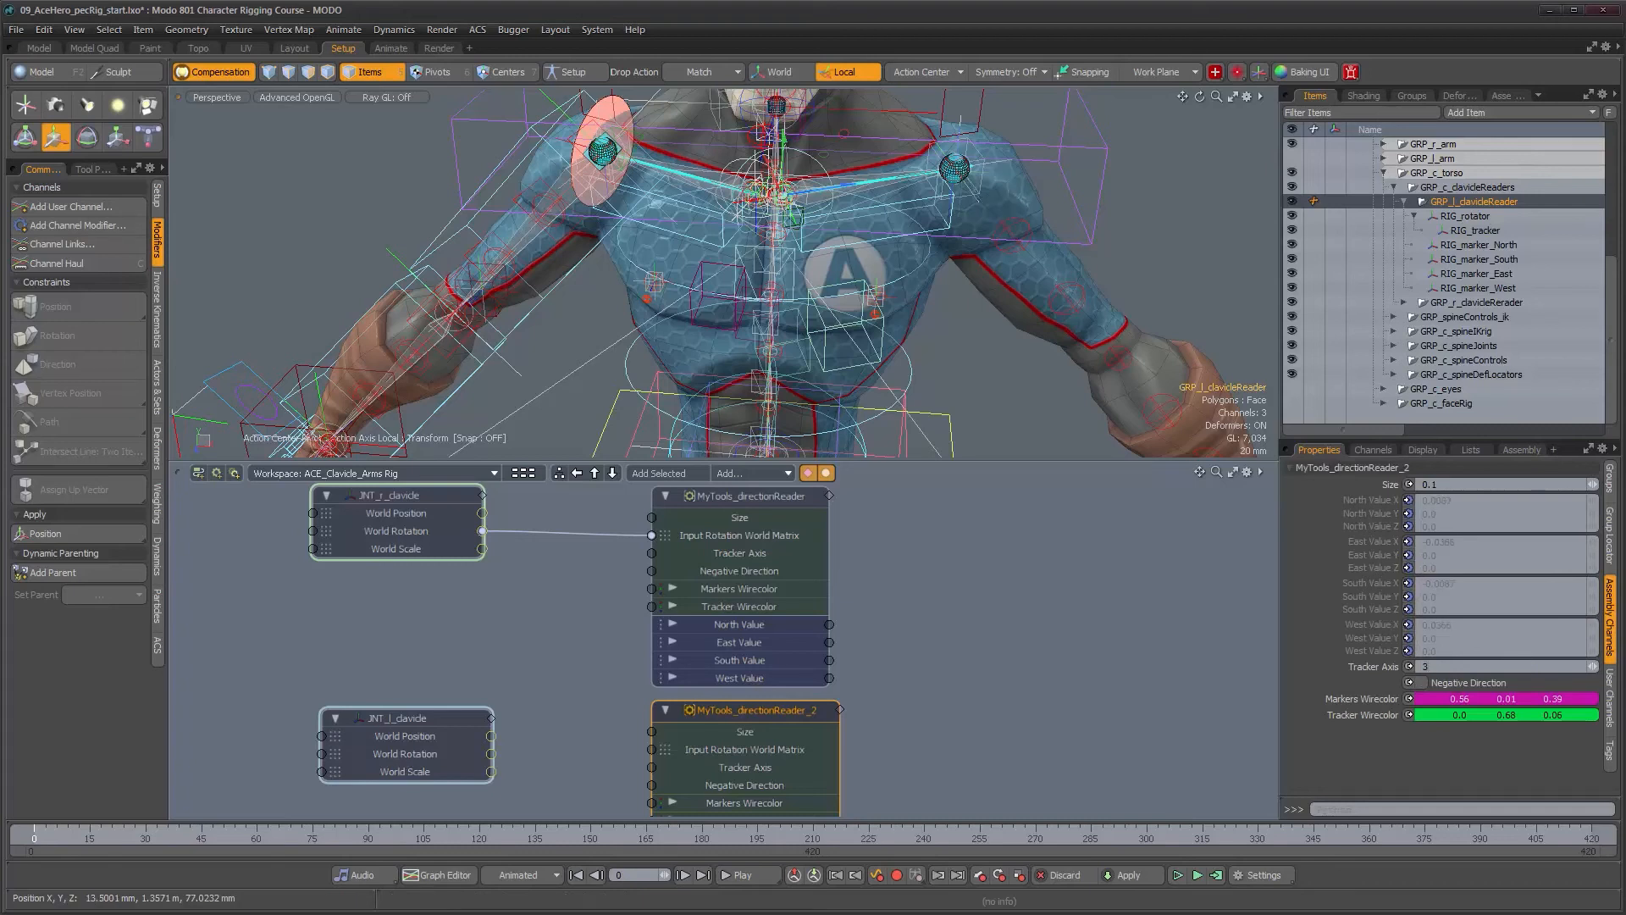
Link the World Rotation of JNT_l_clavicle to the Input Rotation World Matrix of MyTools_directionReader_2.
{"action": "left_click_drag", "start_coordinate": [654, 204], "coordinate": [695, 273], "text": "alt"}
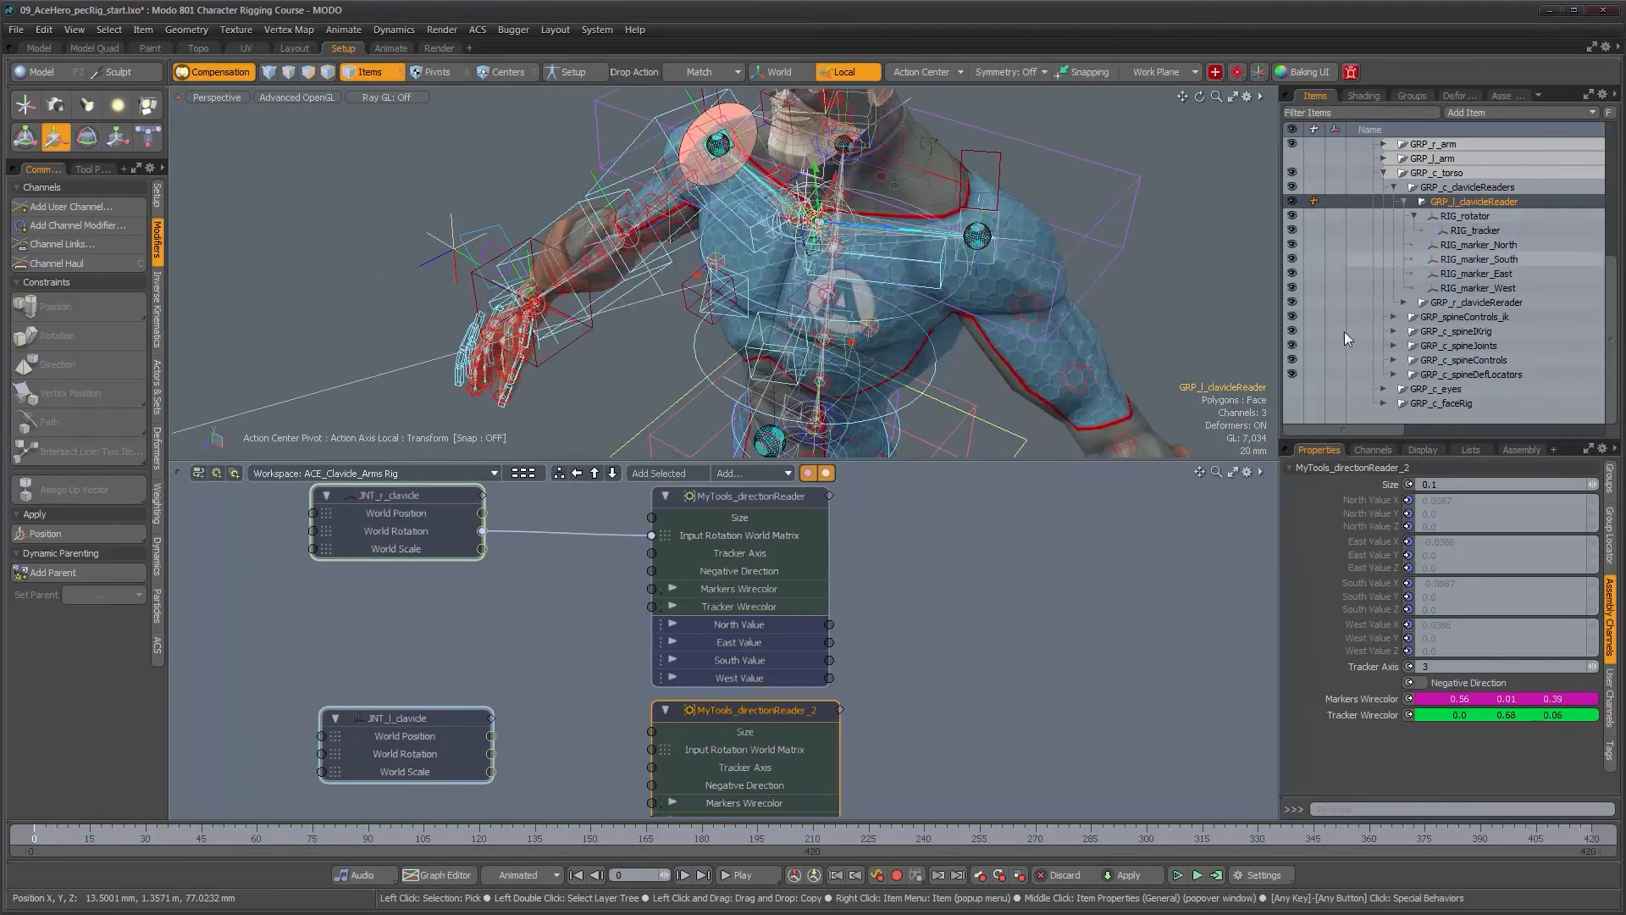
{"action": "left_click_drag", "start_coordinate": [536, 729], "coordinate": [544, 683], "text": "alt"}
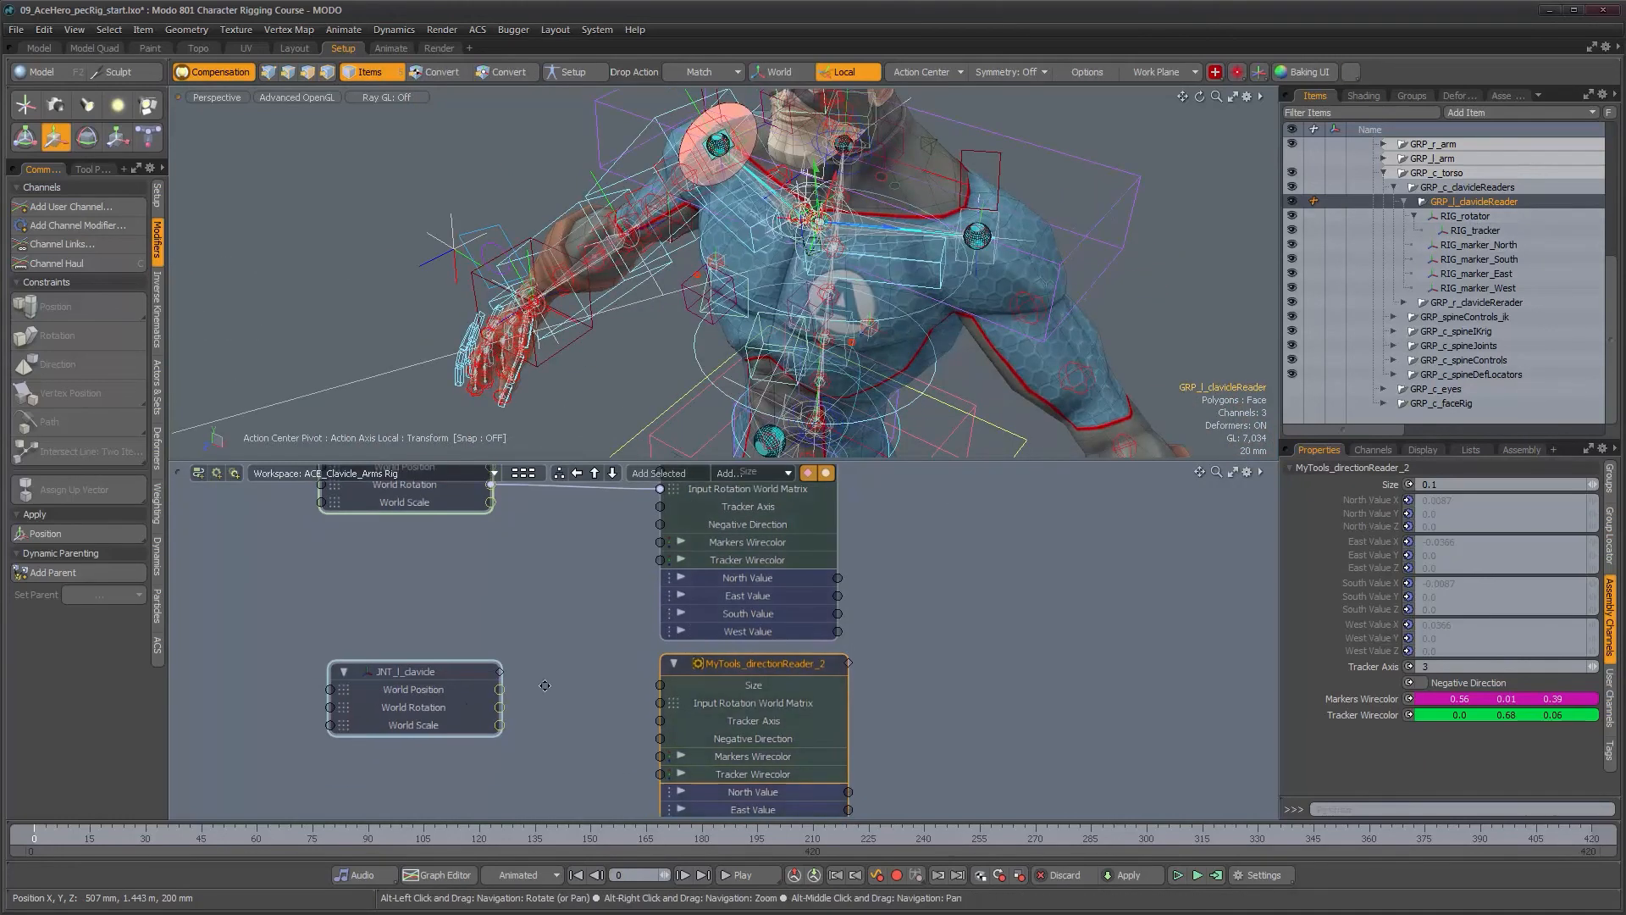
{"action": "left_click", "coordinate": [500, 708]}
{"action": "left_click_drag", "start_coordinate": [571, 728], "coordinate": [659, 703]}
Check the left reader's RIG_tracker, set the Tracker Axis of MyTools_directionReader_2 to 1 and enable Negative Direction.
{"action": "left_click_drag", "start_coordinate": [968, 277], "coordinate": [1023, 229], "text": "alt"}
{"action": "right_click_drag", "start_coordinate": [937, 269], "coordinate": [974, 270], "text": "alt"}
{"action": "left_click_drag", "start_coordinate": [974, 269], "coordinate": [1008, 264], "text": "alt"}
{"action": "left_click", "coordinate": [1471, 230]}
{"action": "left_click_drag", "start_coordinate": [610, 280], "coordinate": [534, 276], "text": "alt"}
{"action": "right_click_drag", "start_coordinate": [534, 276], "coordinate": [481, 276], "text": "alt"}
{"action": "left_click_drag", "start_coordinate": [481, 276], "coordinate": [767, 301], "text": "alt"}
{"action": "right_click_drag", "start_coordinate": [766, 300], "coordinate": [864, 307], "text": "alt"}
{"action": "left_click_drag", "start_coordinate": [864, 307], "coordinate": [927, 315], "text": "alt"}
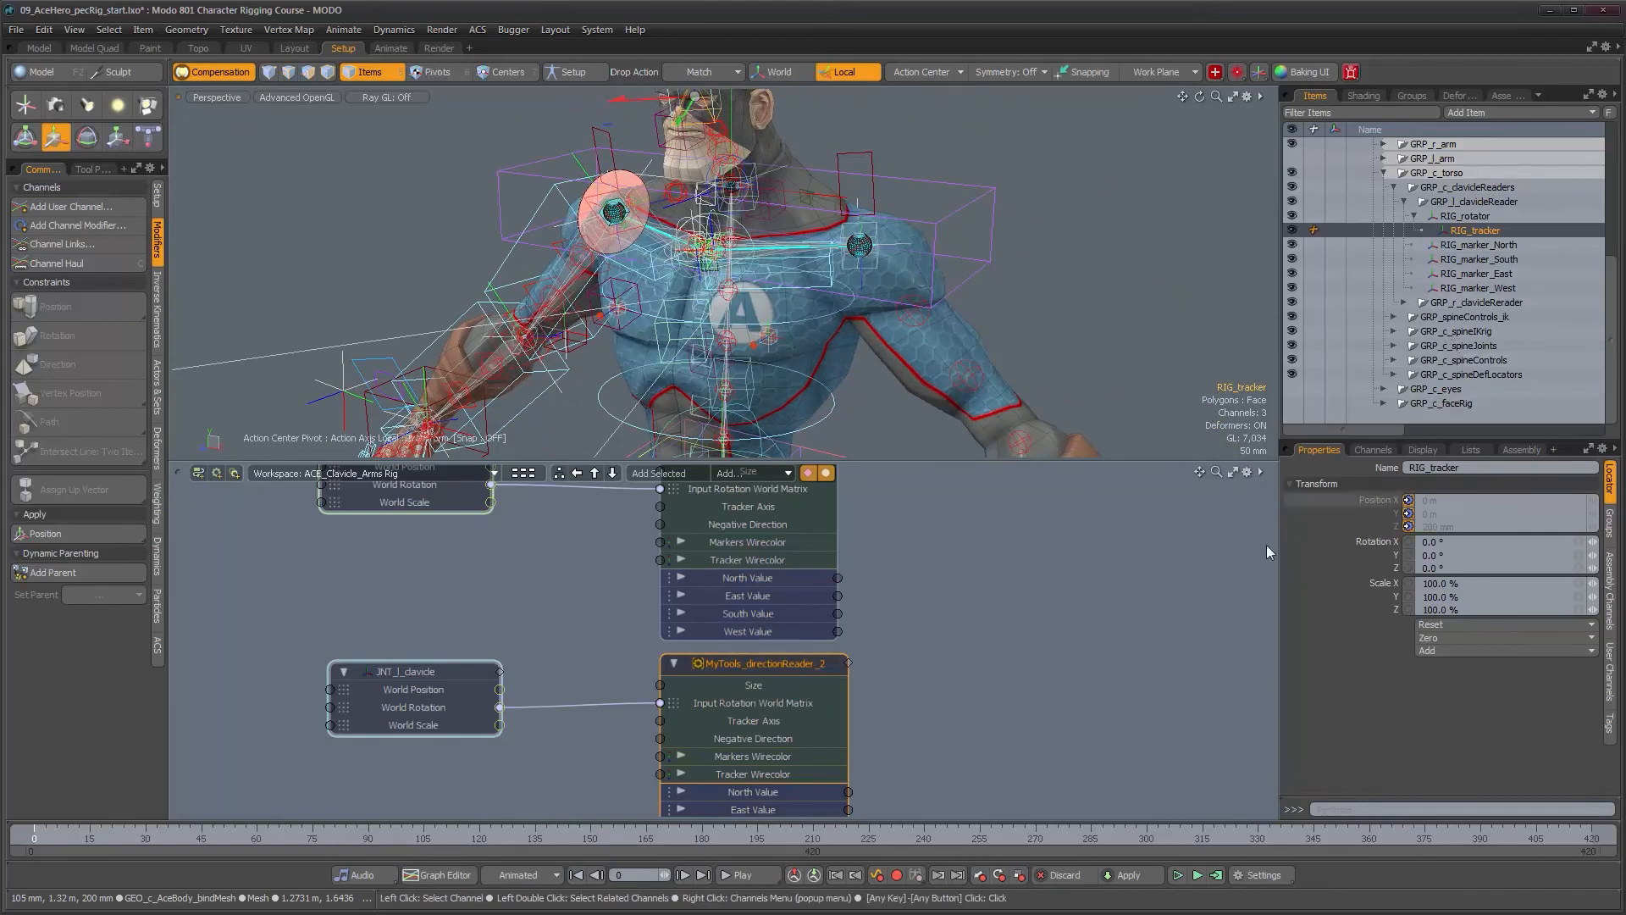
{"action": "left_click", "coordinate": [1608, 593]}
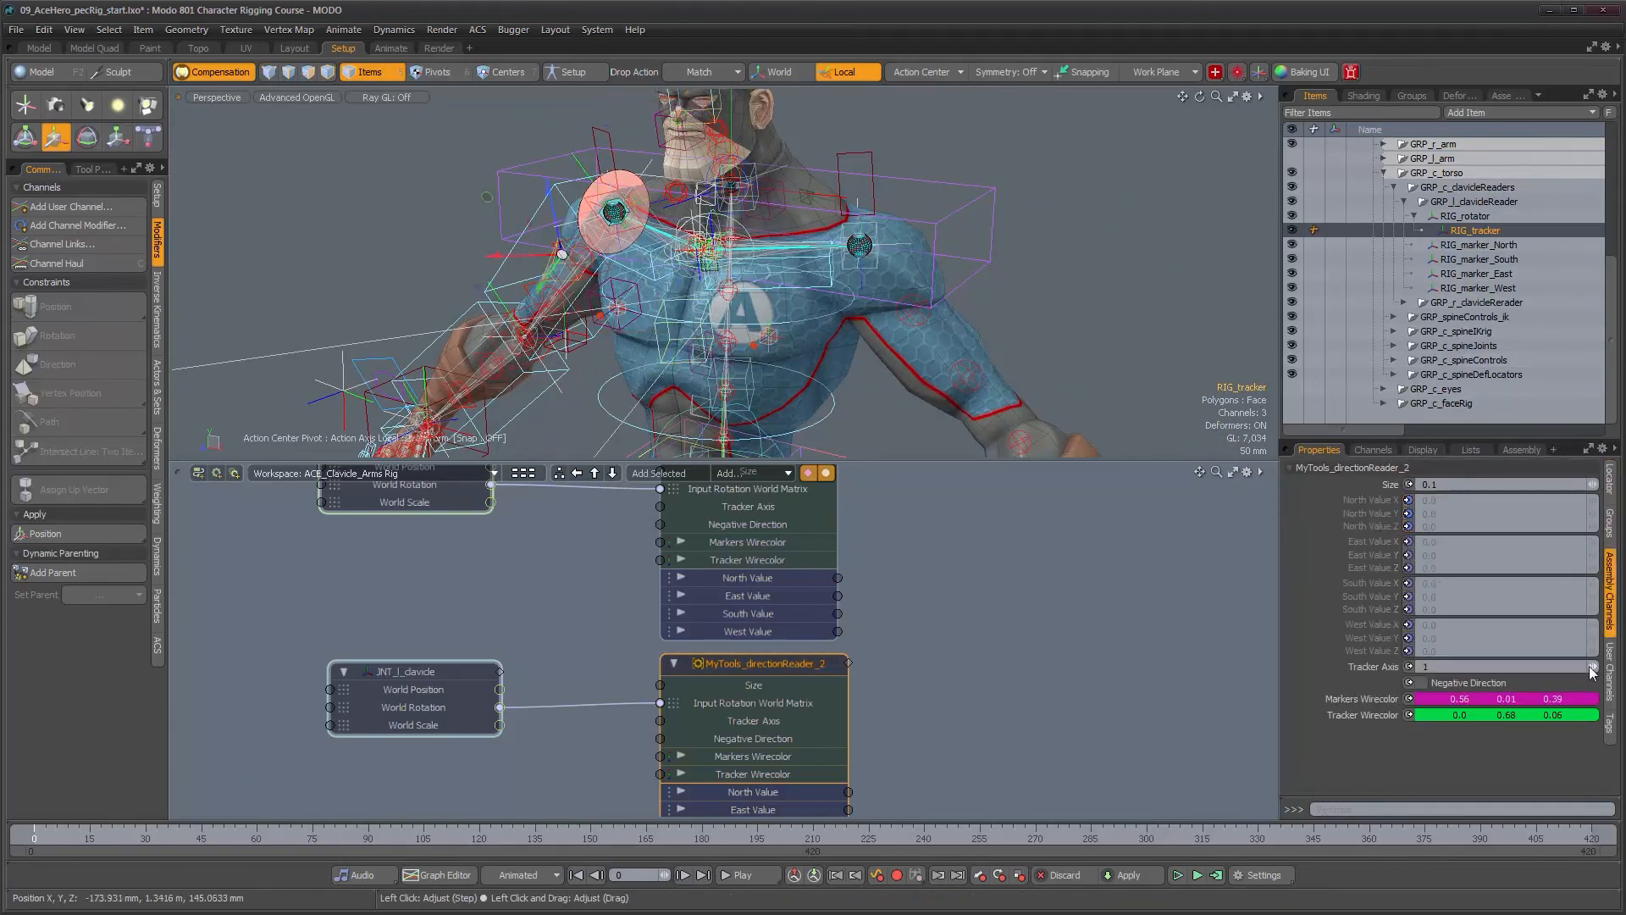
{"action": "left_click_drag", "start_coordinate": [1059, 372], "coordinate": [1186, 356], "text": "alt"}
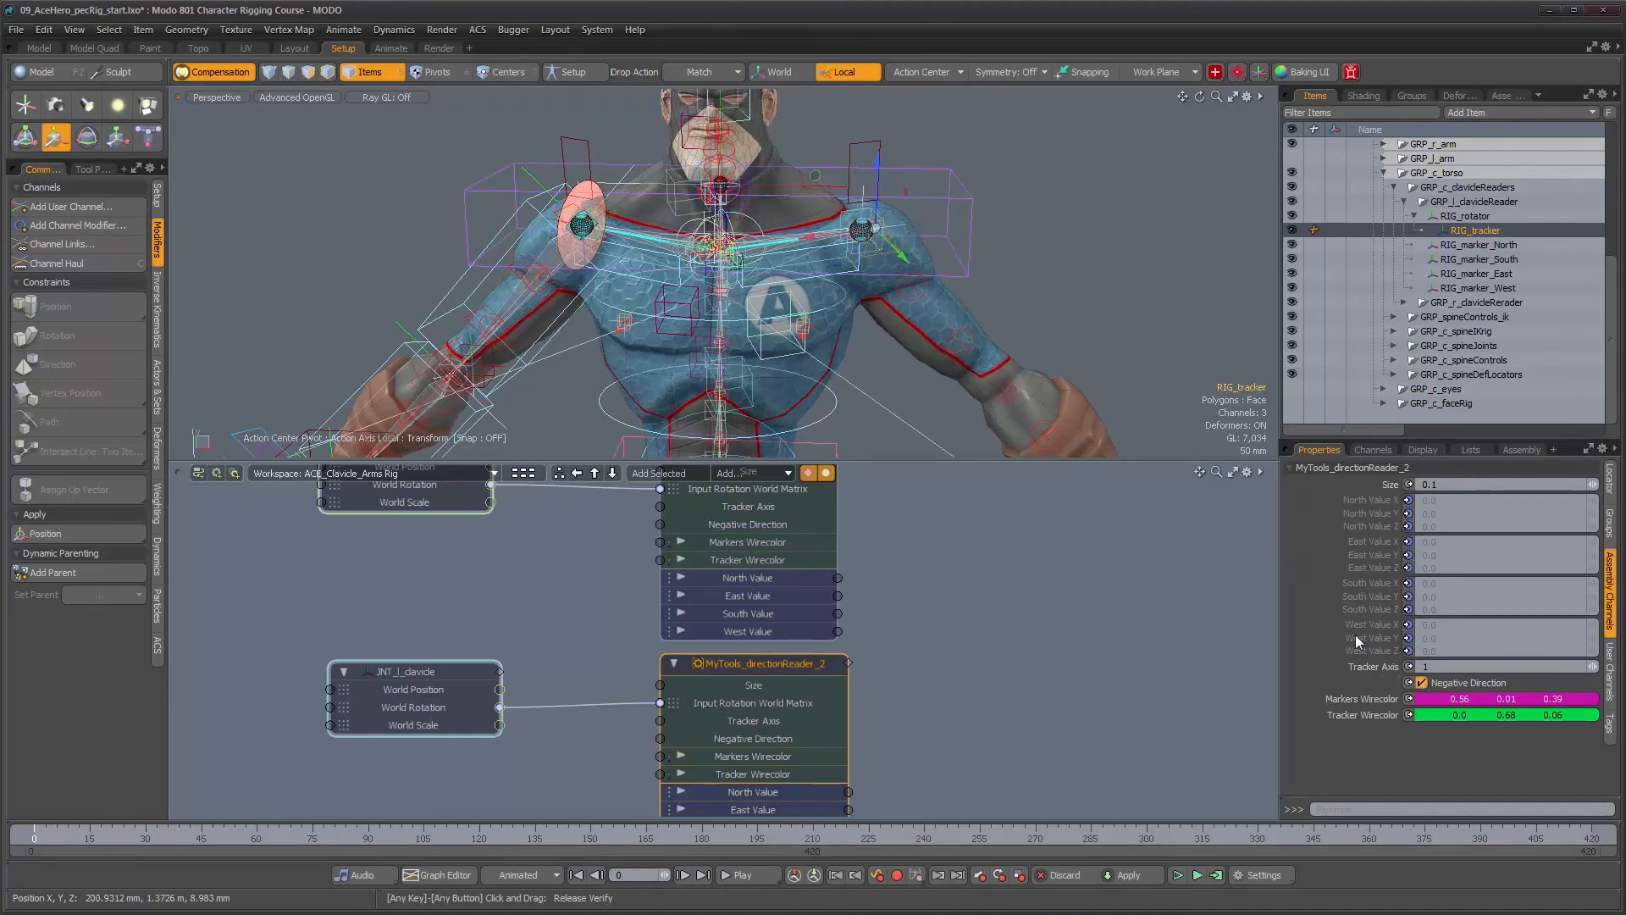
Scrub through the timeline to examine how the clavicle readers behave as the character moves.
{"action": "key", "text": "q"}
{"action": "left_click_drag", "start_coordinate": [887, 277], "coordinate": [891, 343], "text": "alt"}
{"action": "left_click_drag", "start_coordinate": [901, 664], "coordinate": [782, 660], "text": "ctrl+alt"}
{"action": "left_click_drag", "start_coordinate": [857, 385], "coordinate": [837, 358], "text": "alt"}
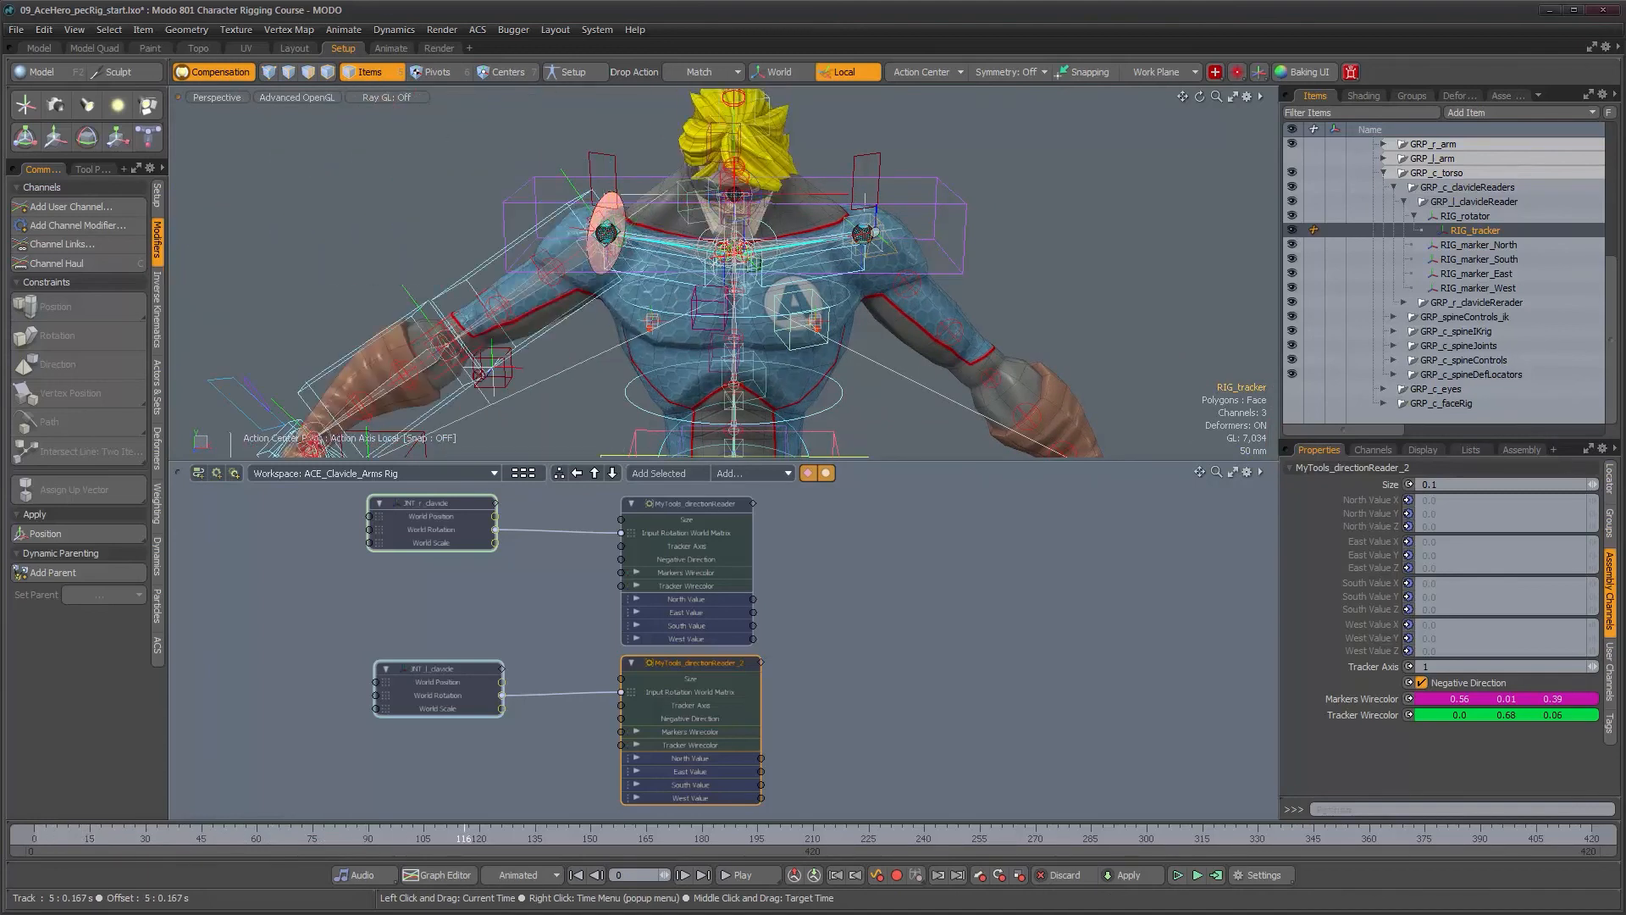
{"action": "left_click_drag", "start_coordinate": [705, 836], "coordinate": [861, 837]}
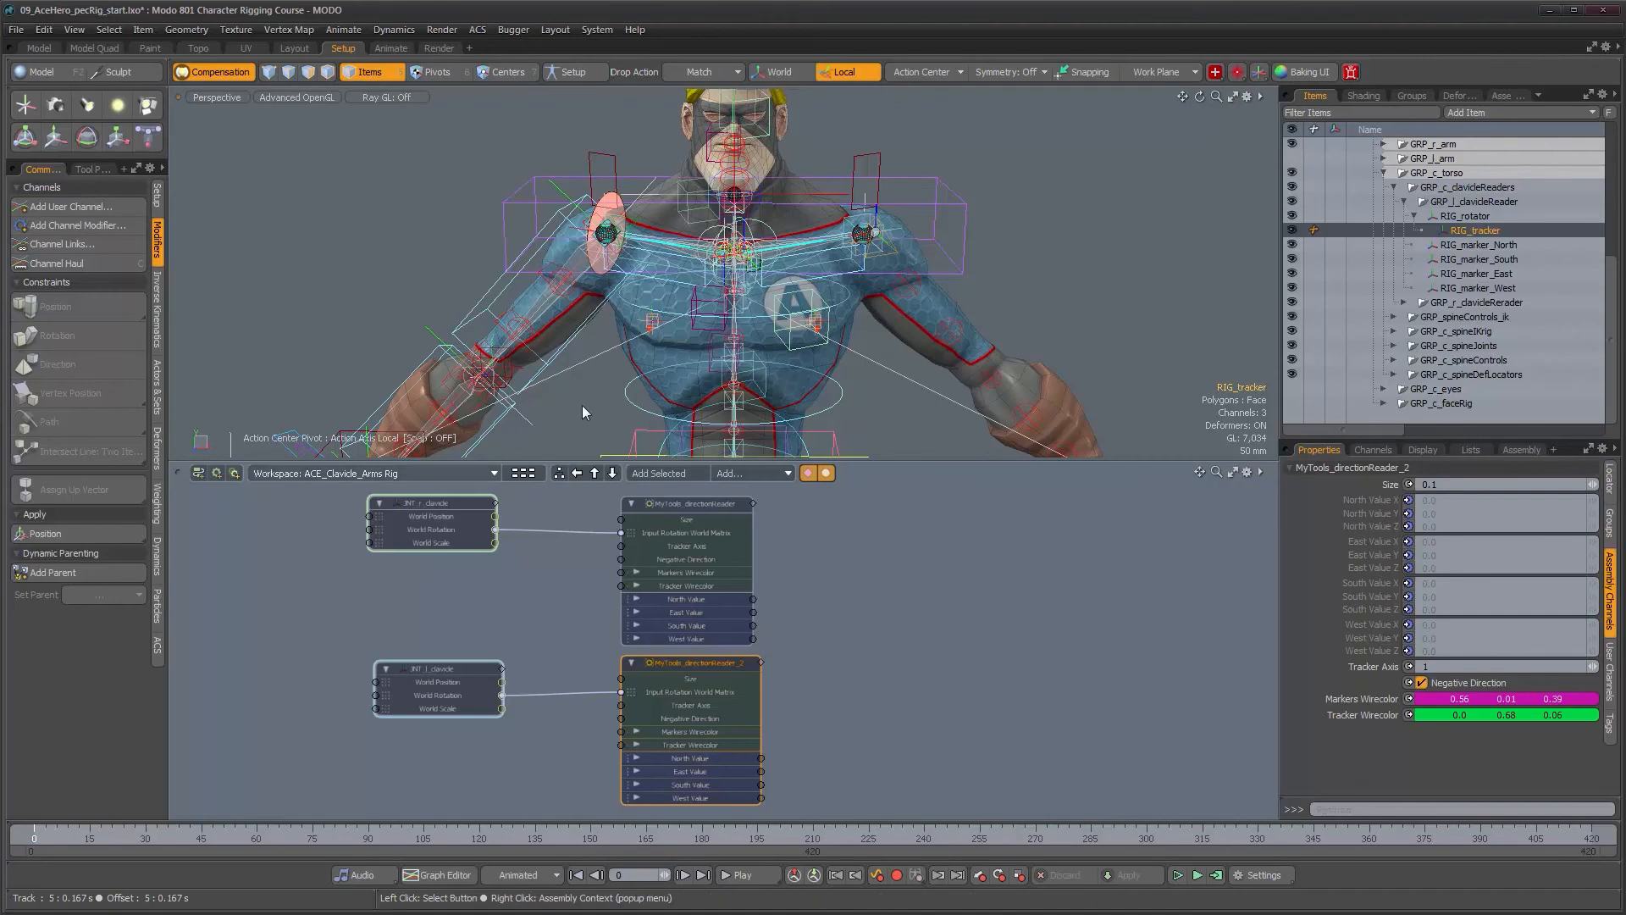
Select the upper spine joint JNT_c_spine05 in the chest and reveal it in the item hierarchy.
{"action": "scroll", "coordinate": [722, 238], "scroll_direction": "up", "scroll_amount": 5}
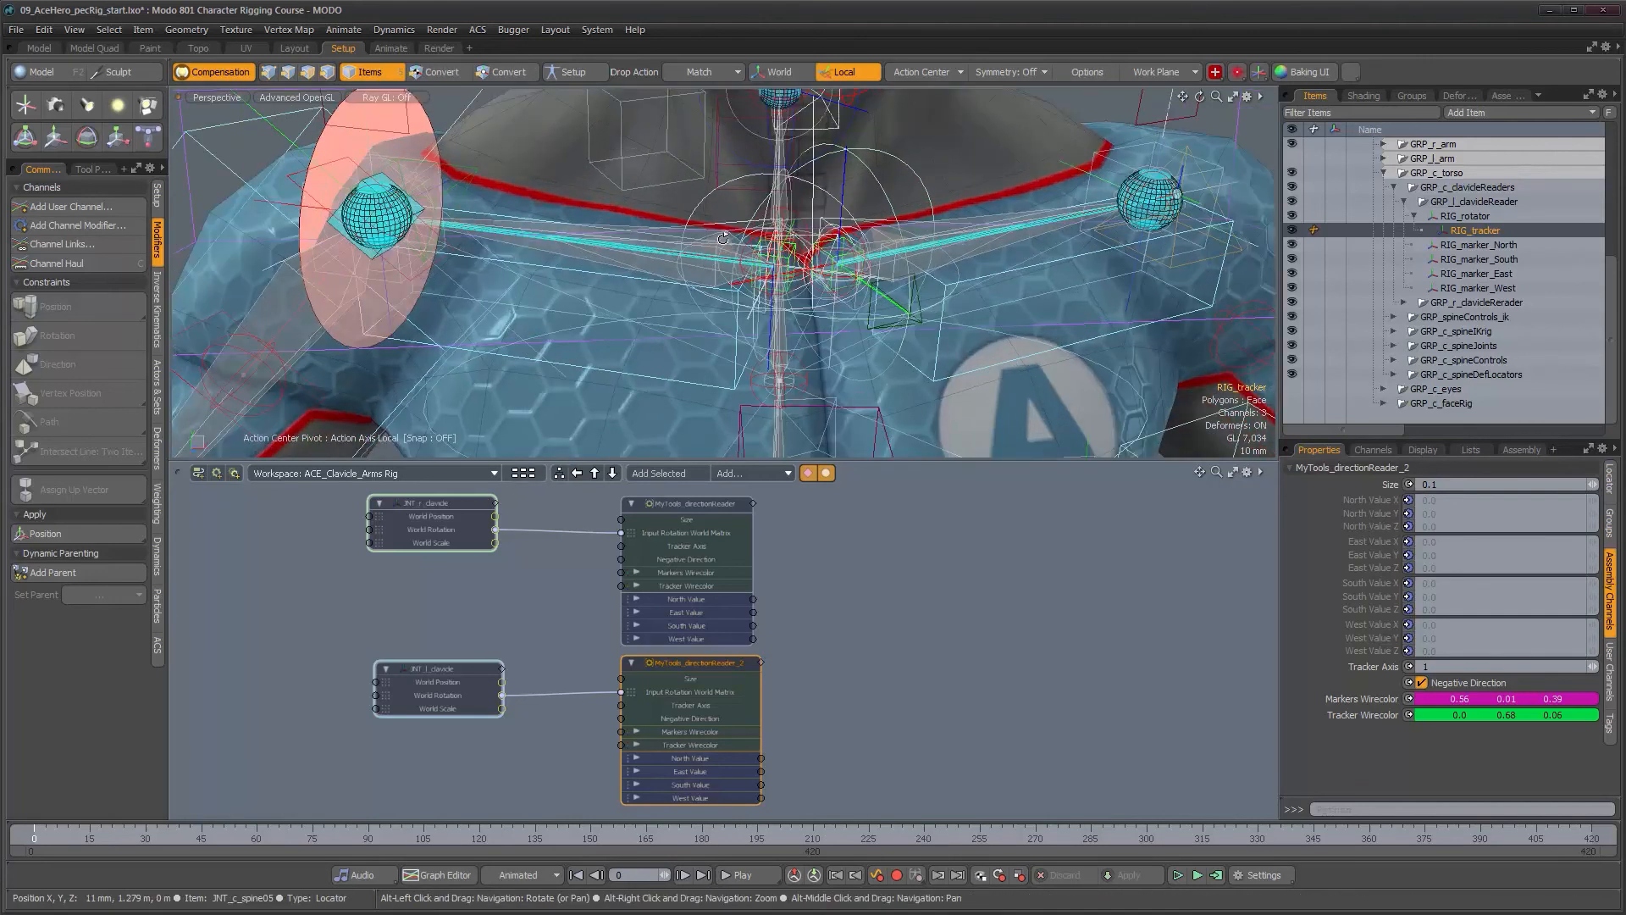
{"action": "left_click", "coordinate": [699, 232]}
{"action": "right_click_drag", "start_coordinate": [699, 232], "coordinate": [707, 298], "text": "alt"}
{"action": "left_click", "coordinate": [709, 305]}
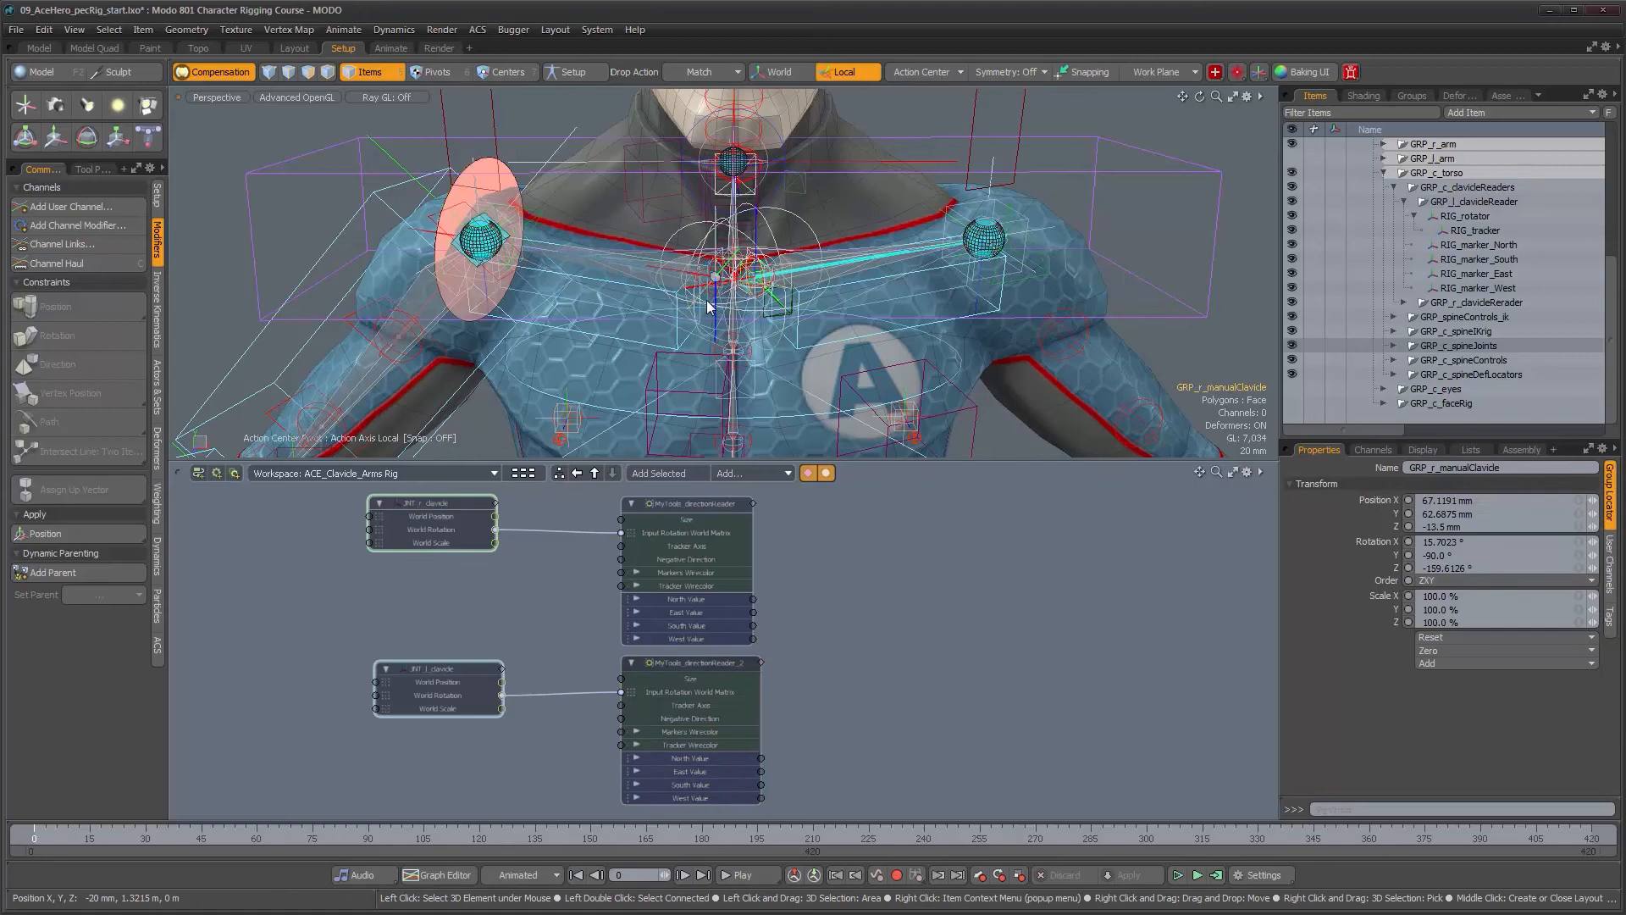
{"action": "left_click", "coordinate": [710, 307]}
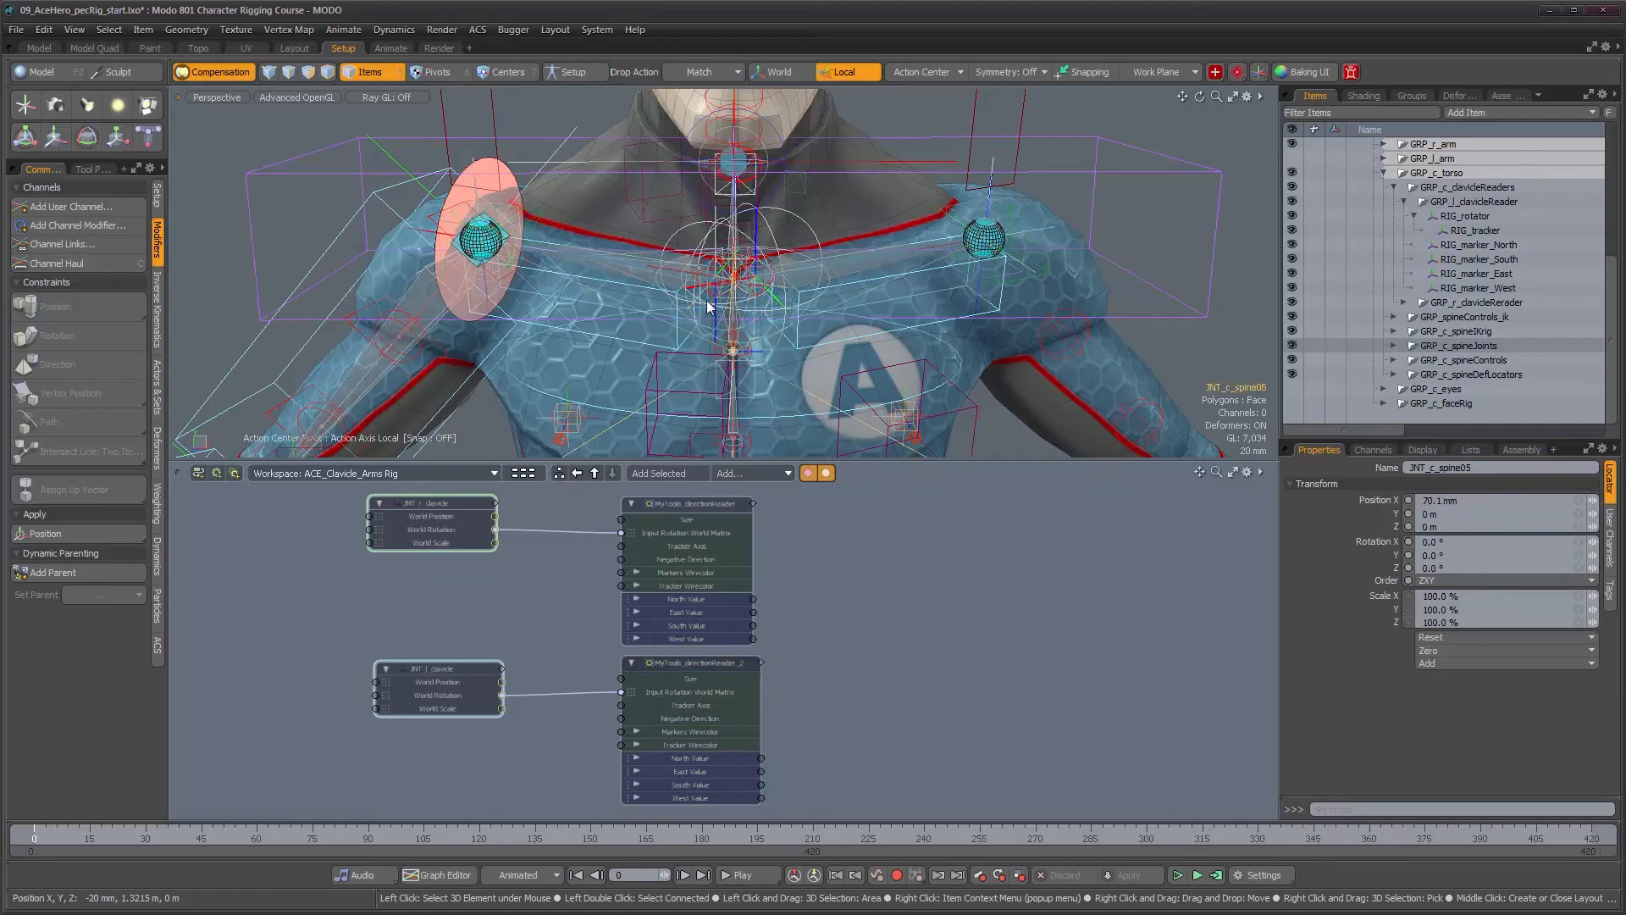
{"action": "left_click_drag", "start_coordinate": [710, 307], "coordinate": [1245, 319], "text": "alt"}
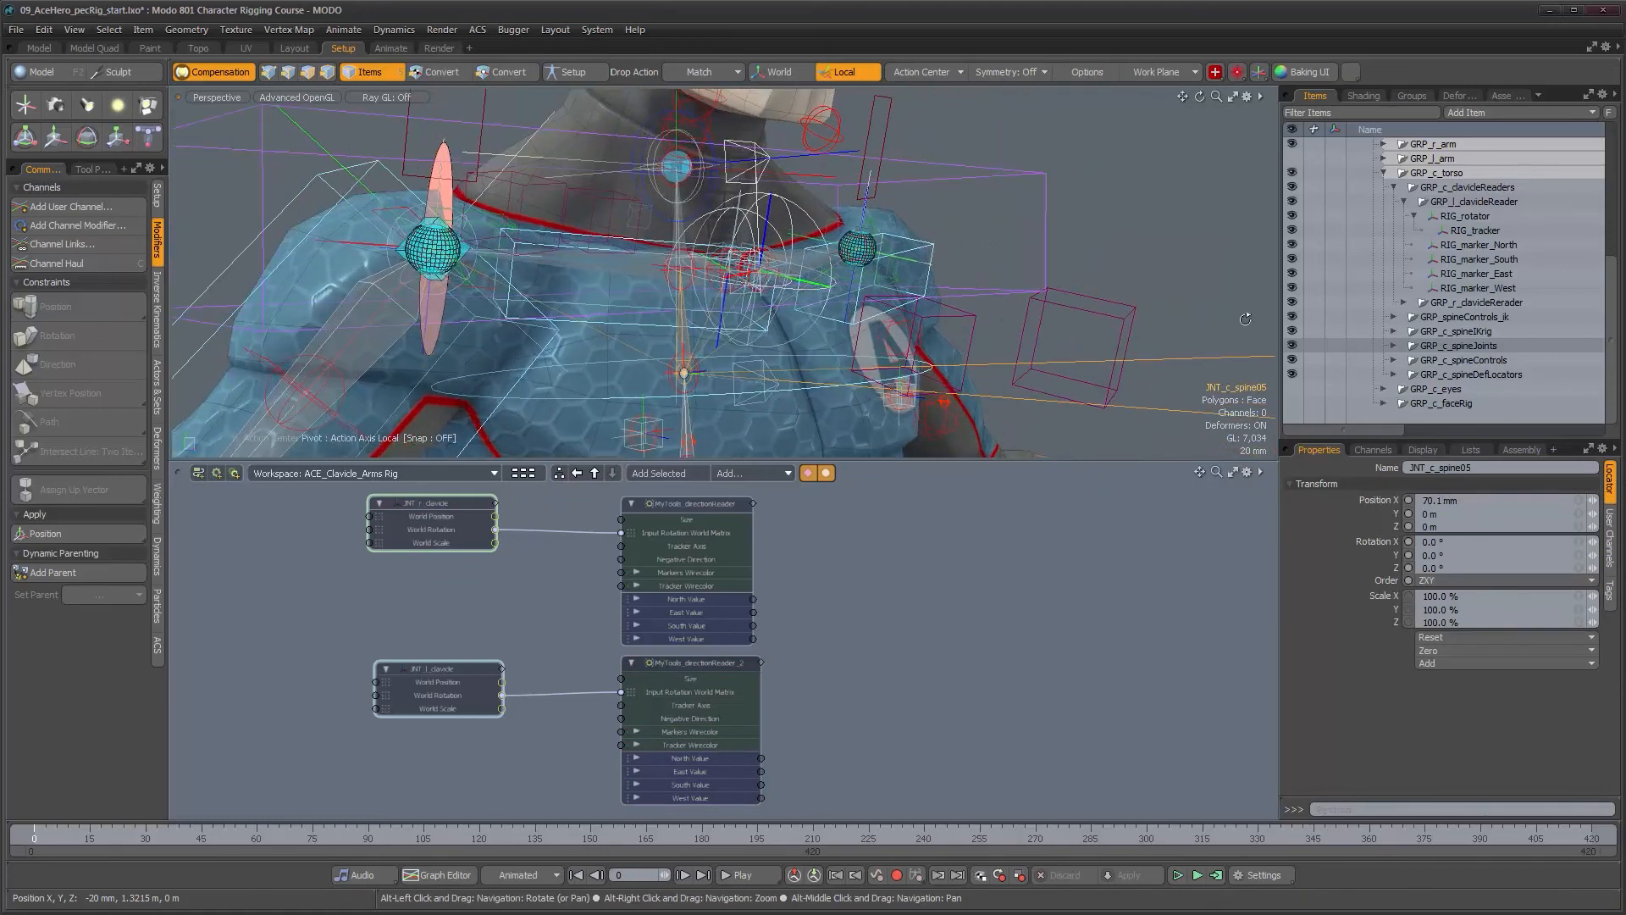
{"action": "key", "text": "f"}
{"action": "scroll", "coordinate": [1460, 317], "scroll_direction": "down", "scroll_amount": 2}
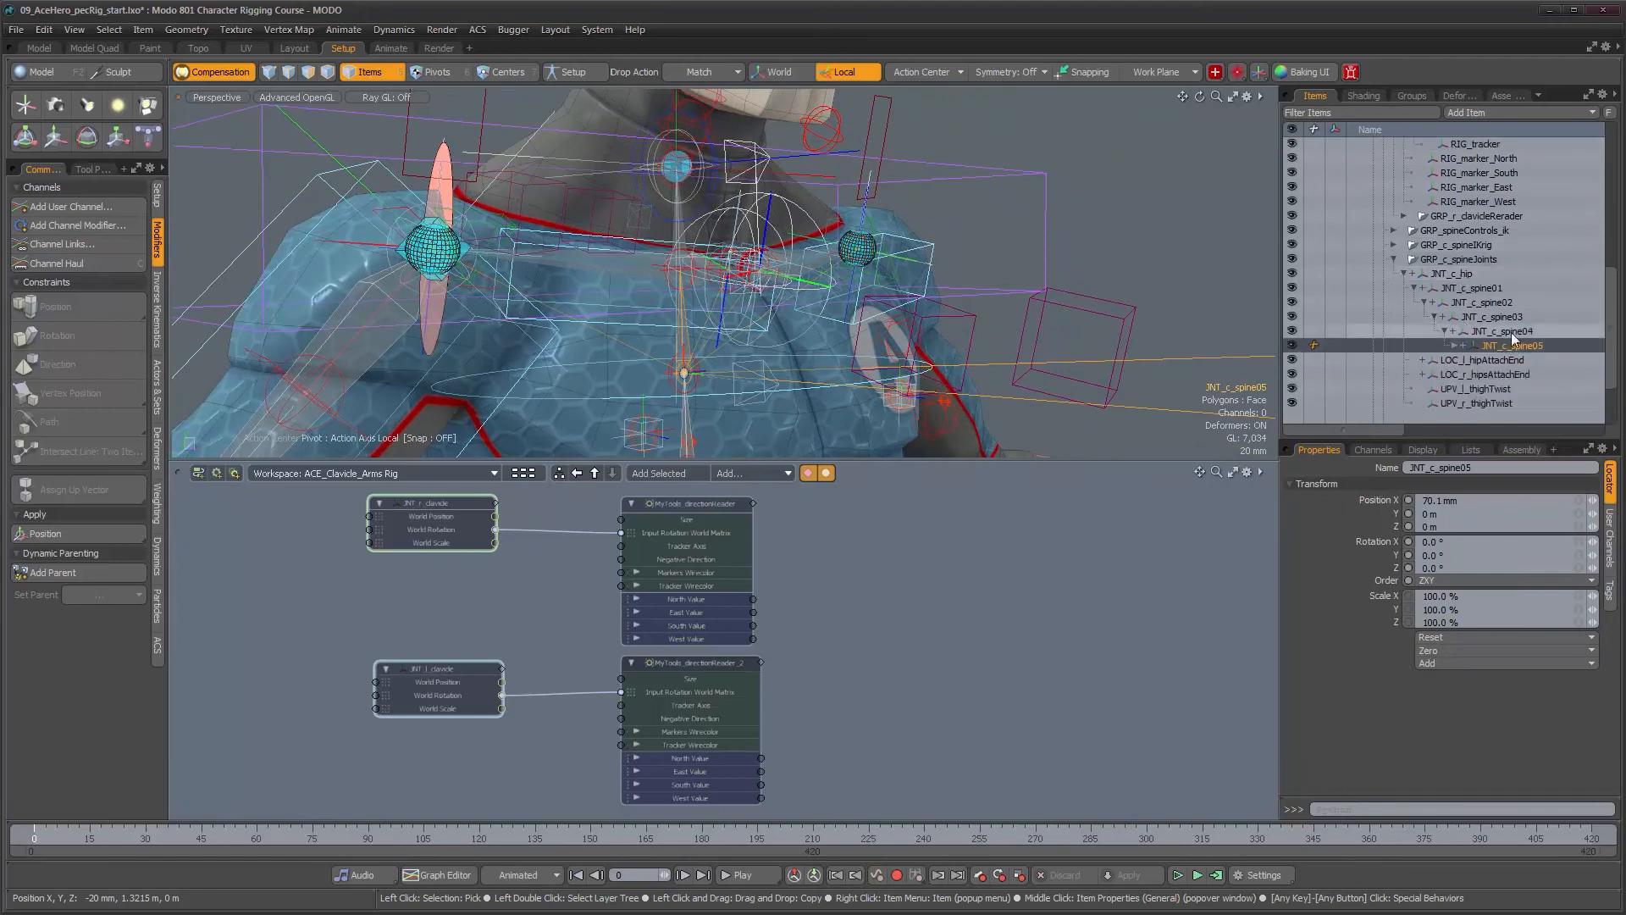
Enable Setup mode and add a dynamic parent from GRP_l_clavicleReader to the spine joint JNT_c_spine05.
{"action": "left_click_drag", "start_coordinate": [900, 227], "coordinate": [748, 423], "text": "alt"}
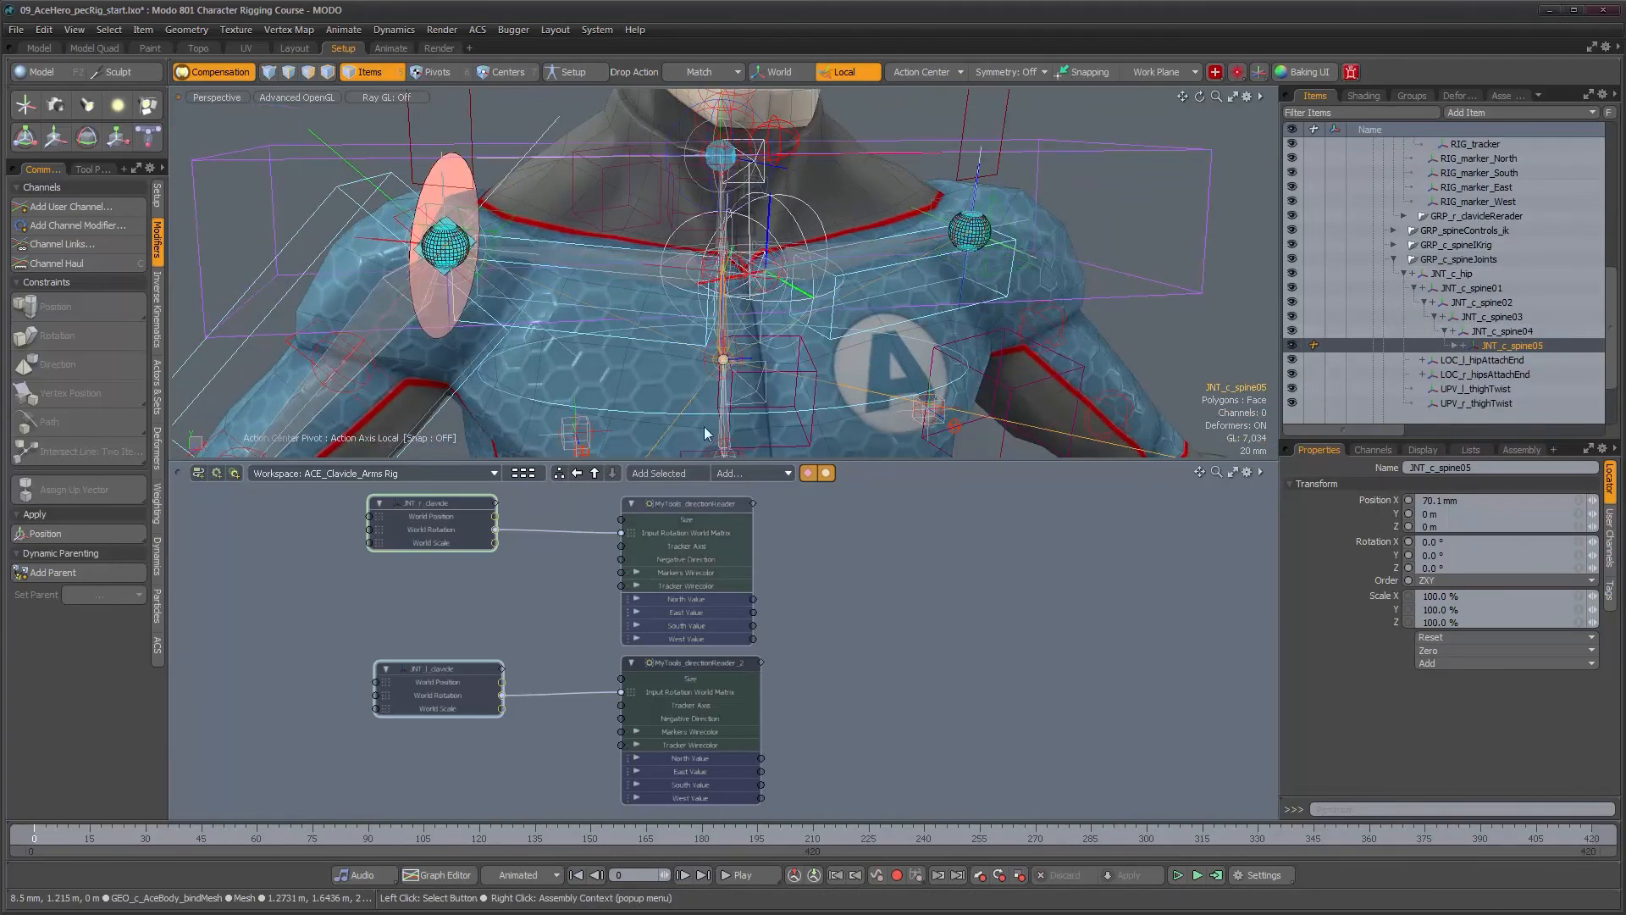
{"action": "left_click_drag", "start_coordinate": [714, 356], "coordinate": [784, 347], "text": "alt"}
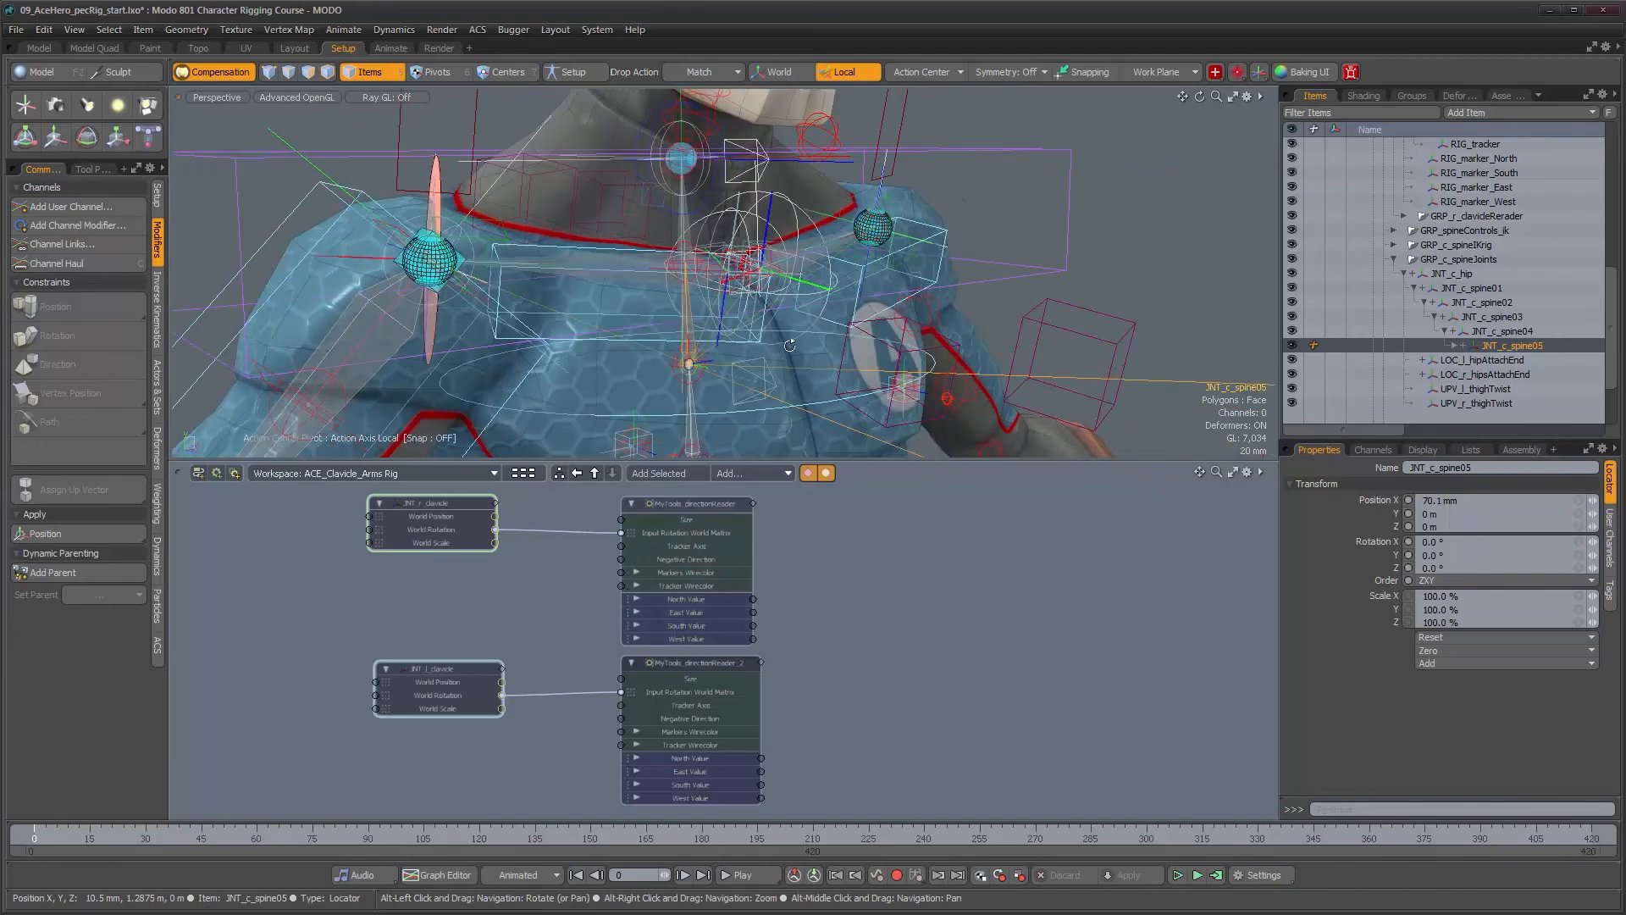
{"action": "left_click_drag", "start_coordinate": [1074, 343], "coordinate": [707, 333], "text": "alt"}
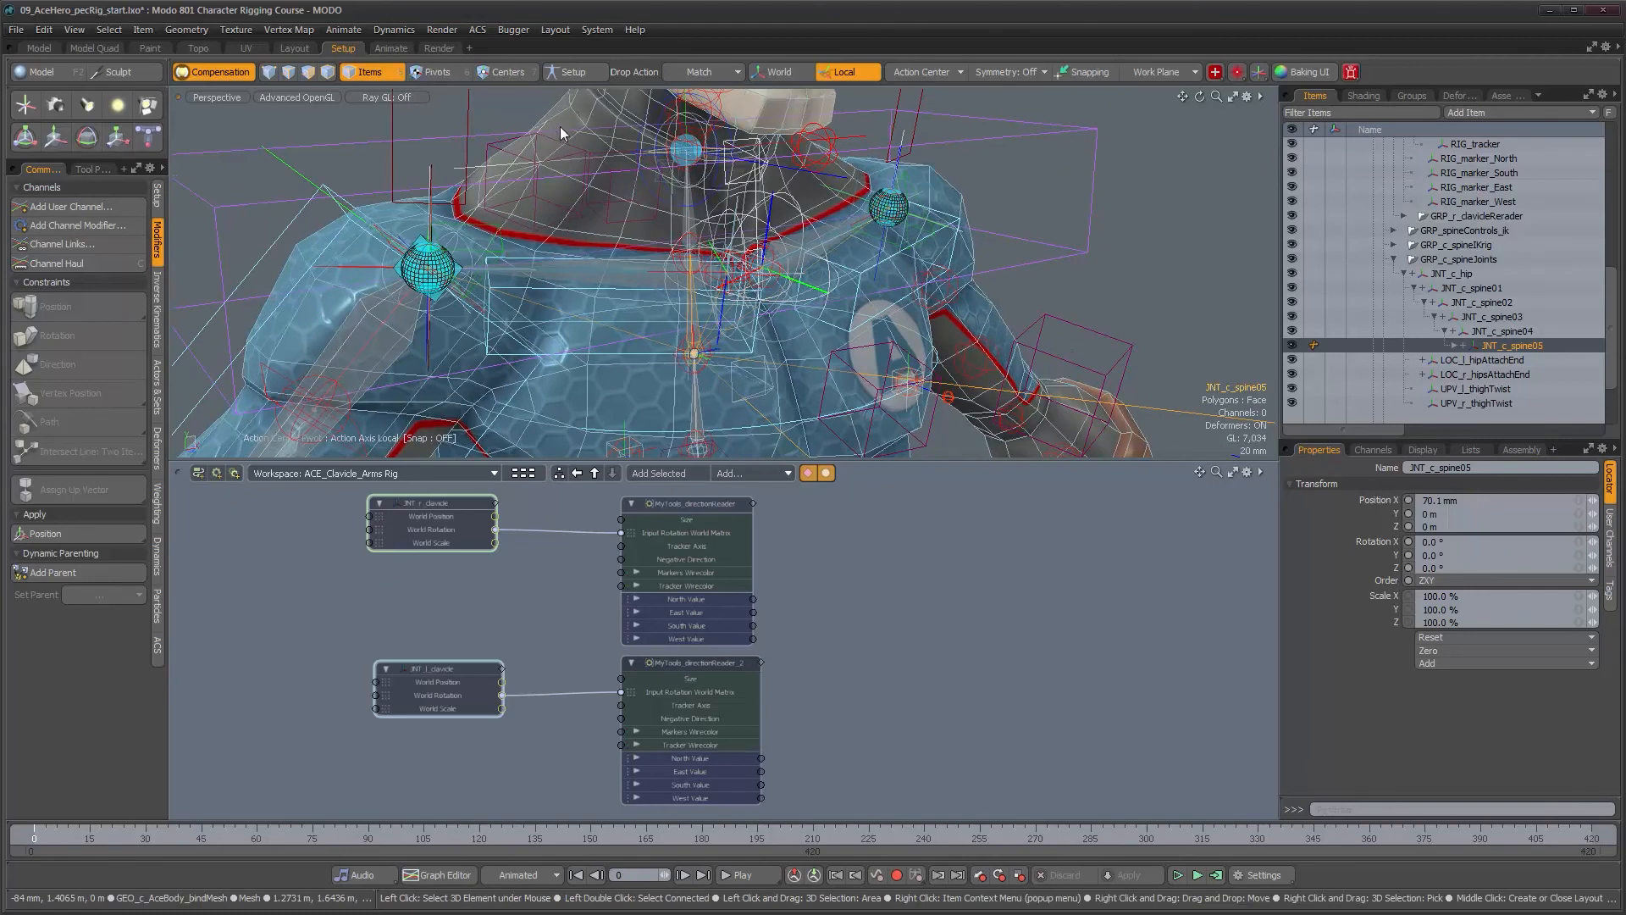
{"action": "left_click", "coordinate": [568, 72]}
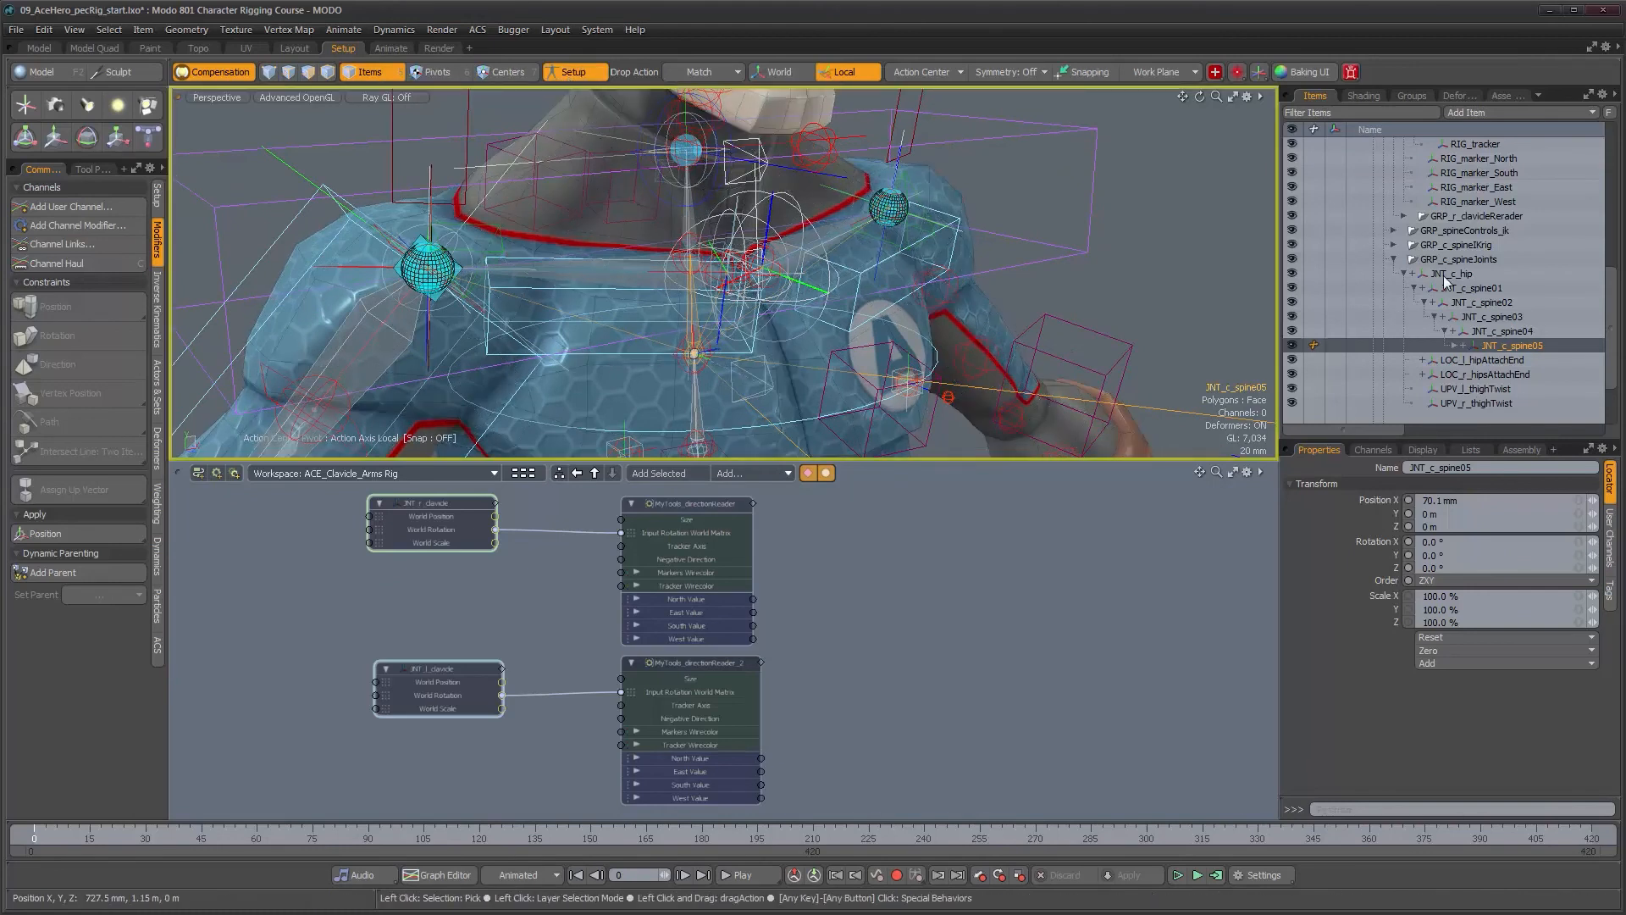
{"action": "scroll", "coordinate": [1472, 283], "scroll_direction": "up", "scroll_amount": 3}
{"action": "left_click", "coordinate": [1468, 246]}
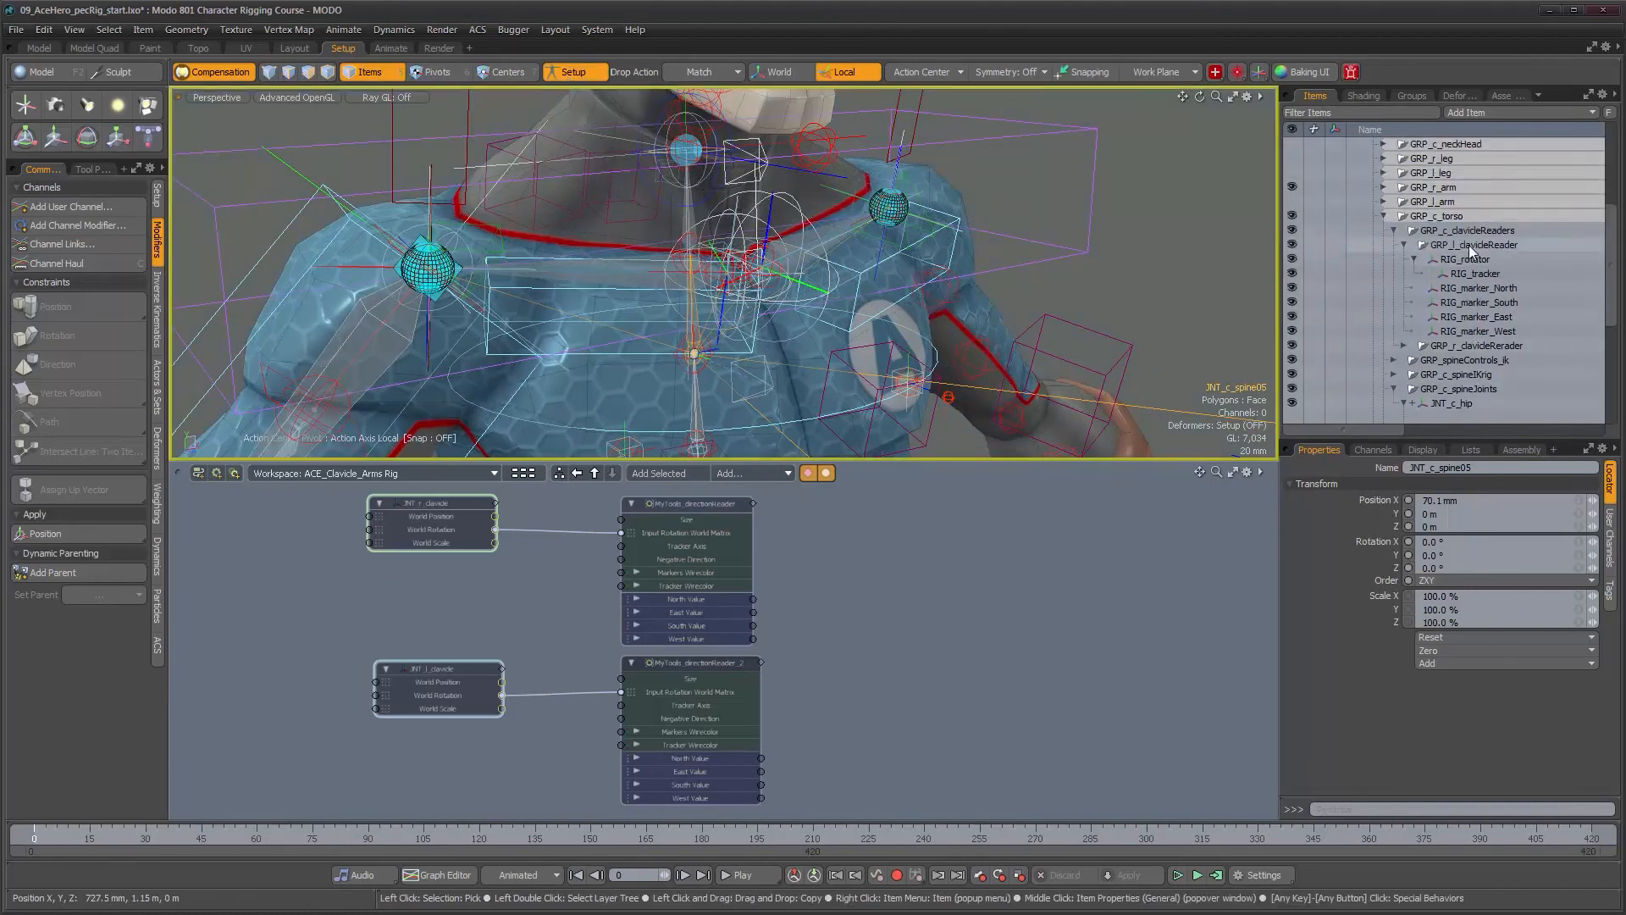
{"action": "scroll", "coordinate": [1466, 327], "scroll_direction": "down", "scroll_amount": 3}
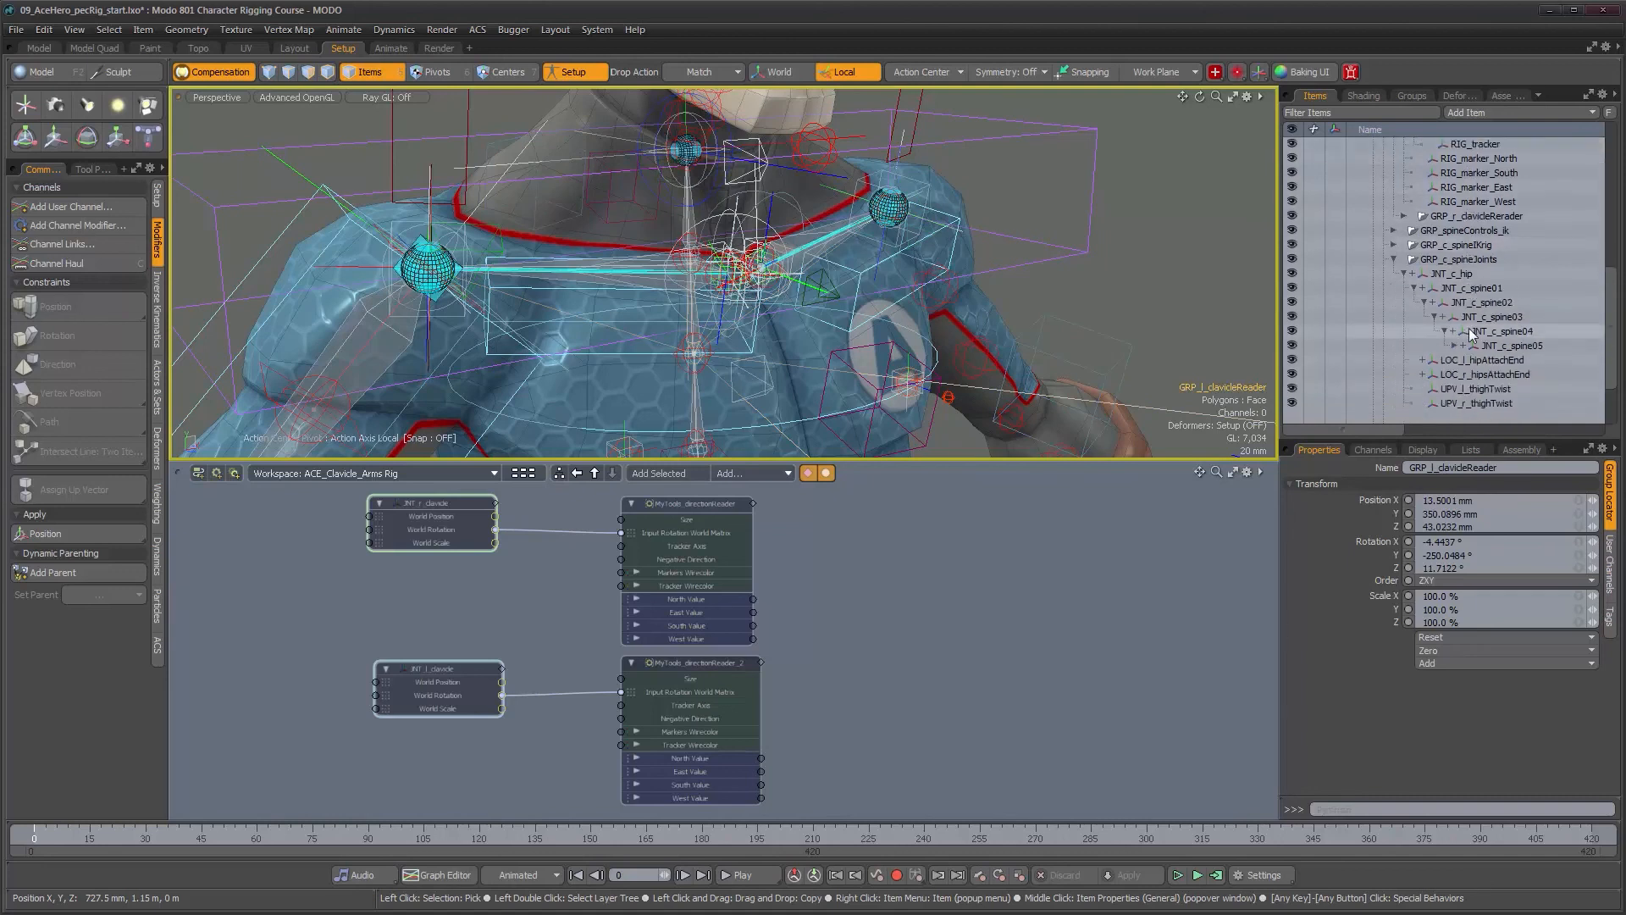
{"action": "left_click", "coordinate": [1519, 345], "text": "ctrl"}
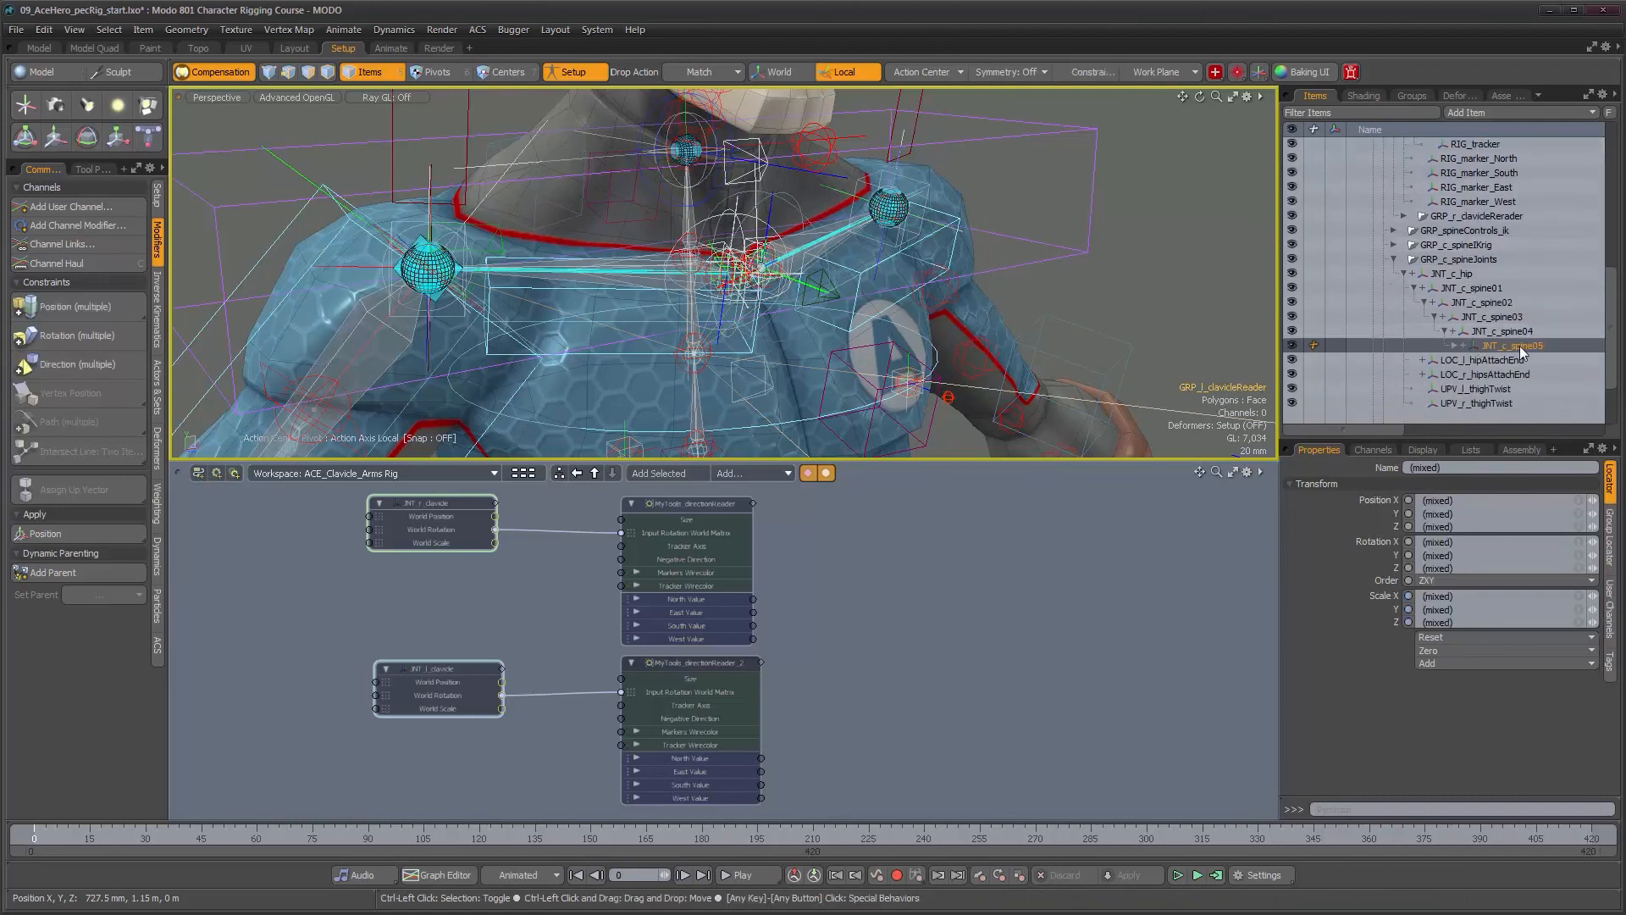
{"action": "left_click", "coordinate": [115, 577]}
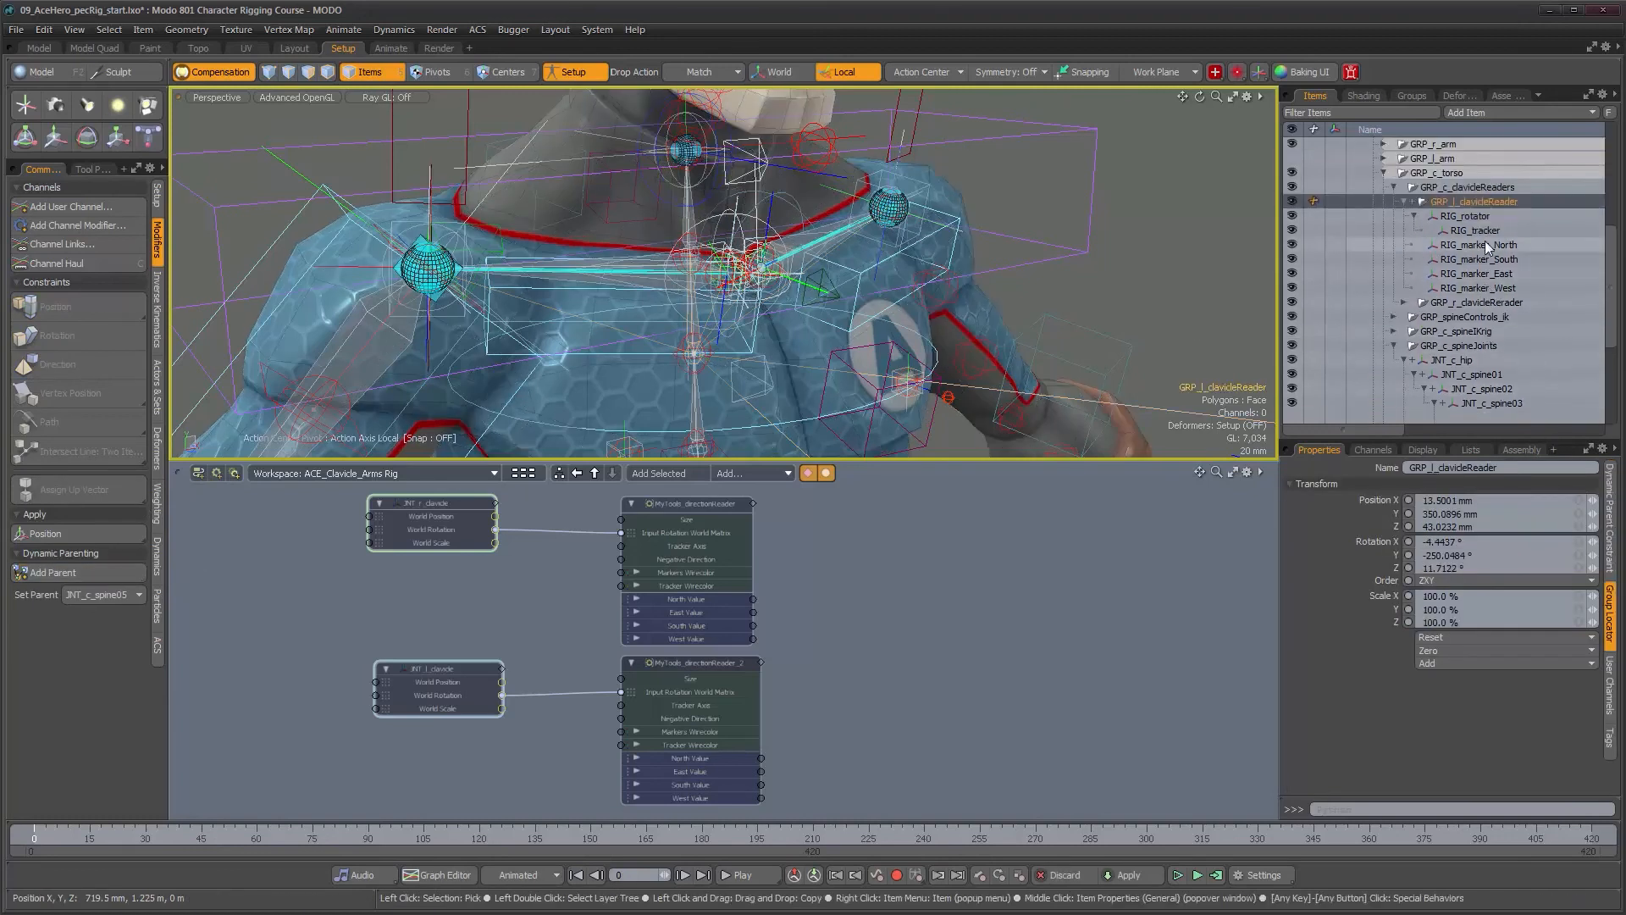
Add a dynamic parent from the right reader group GRP_r_clavicleRerader to the spine joint JNT_c_spine05.
{"action": "scroll", "coordinate": [1486, 241], "scroll_direction": "up", "scroll_amount": 3}
{"action": "left_click", "coordinate": [1472, 344]}
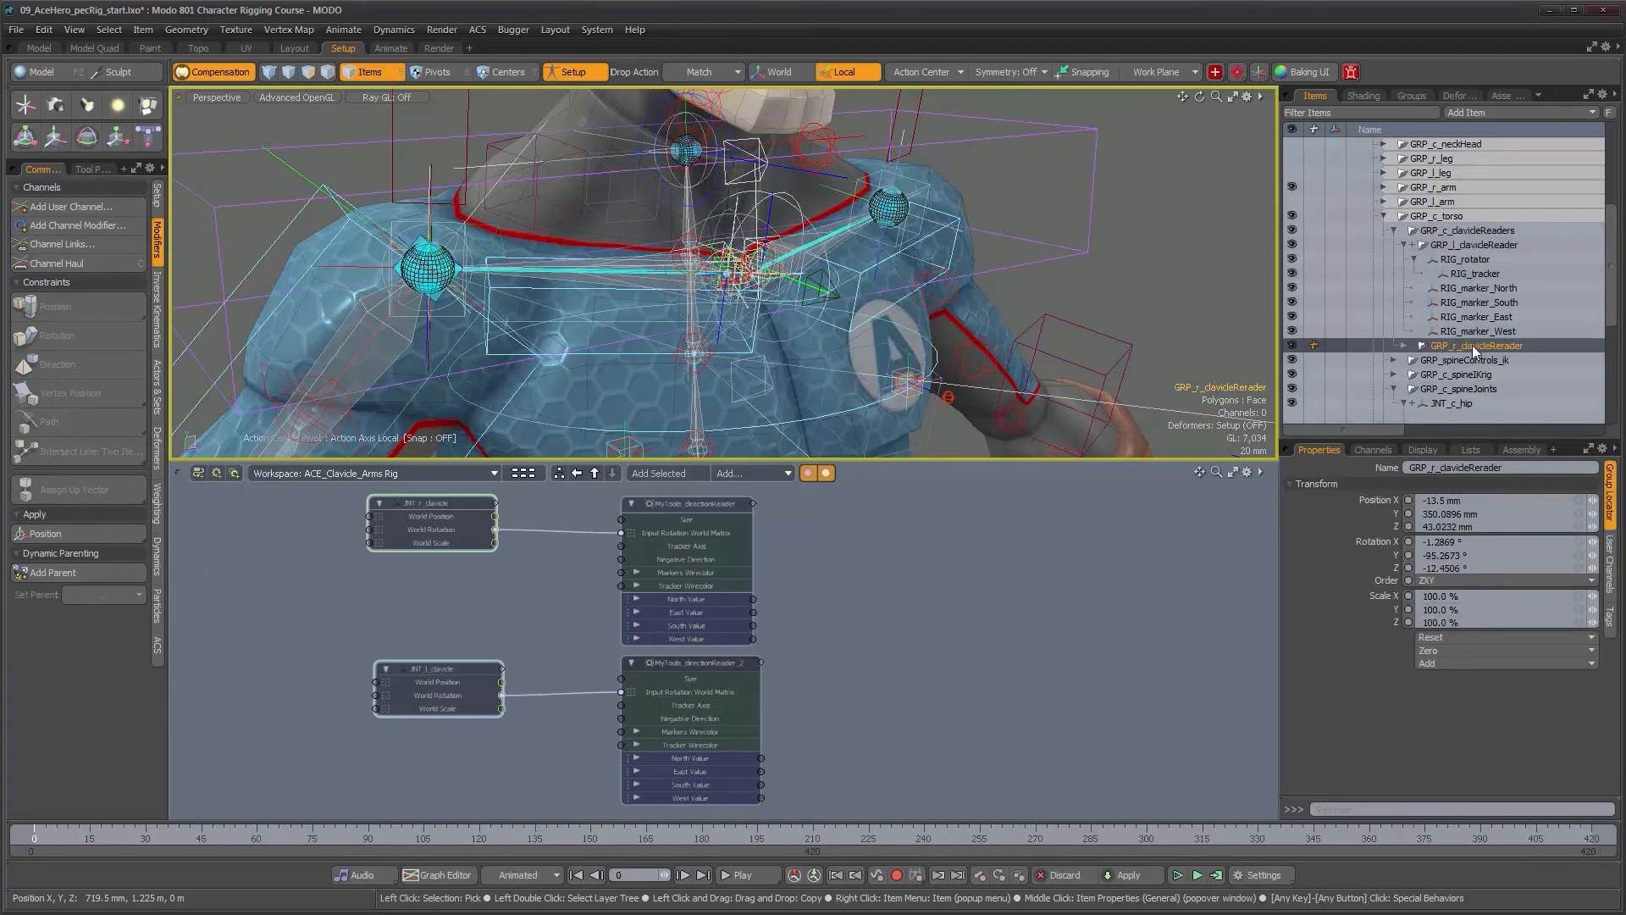
{"action": "scroll", "coordinate": [1472, 344], "scroll_direction": "down", "scroll_amount": 3}
{"action": "left_click", "coordinate": [1484, 343], "text": "ctrl"}
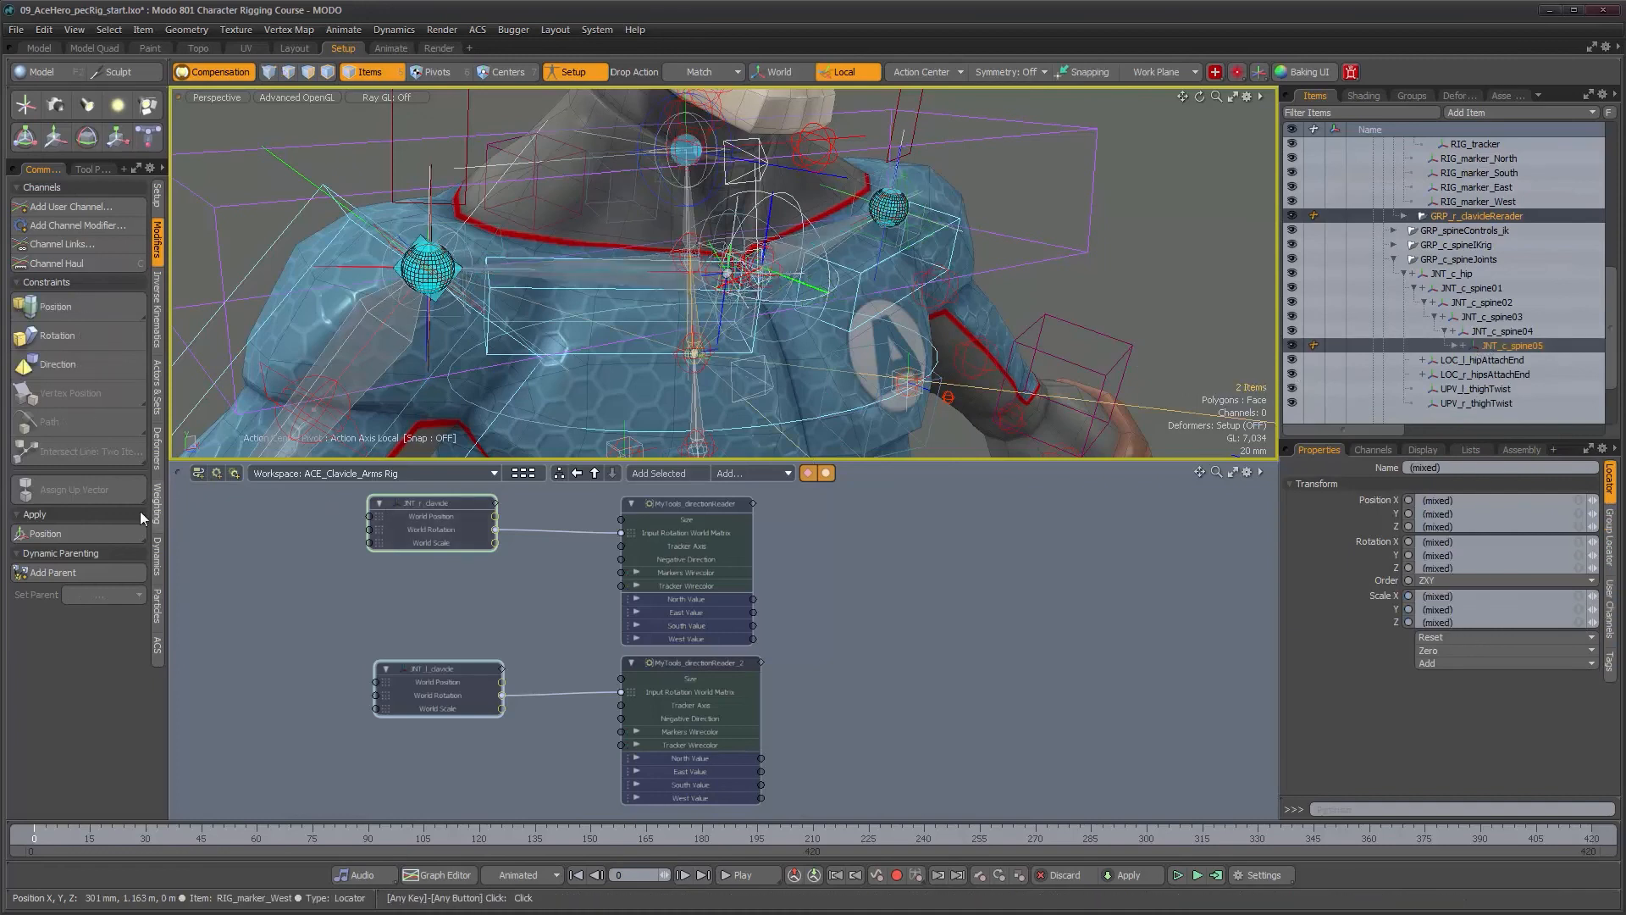
{"action": "left_click", "coordinate": [102, 573]}
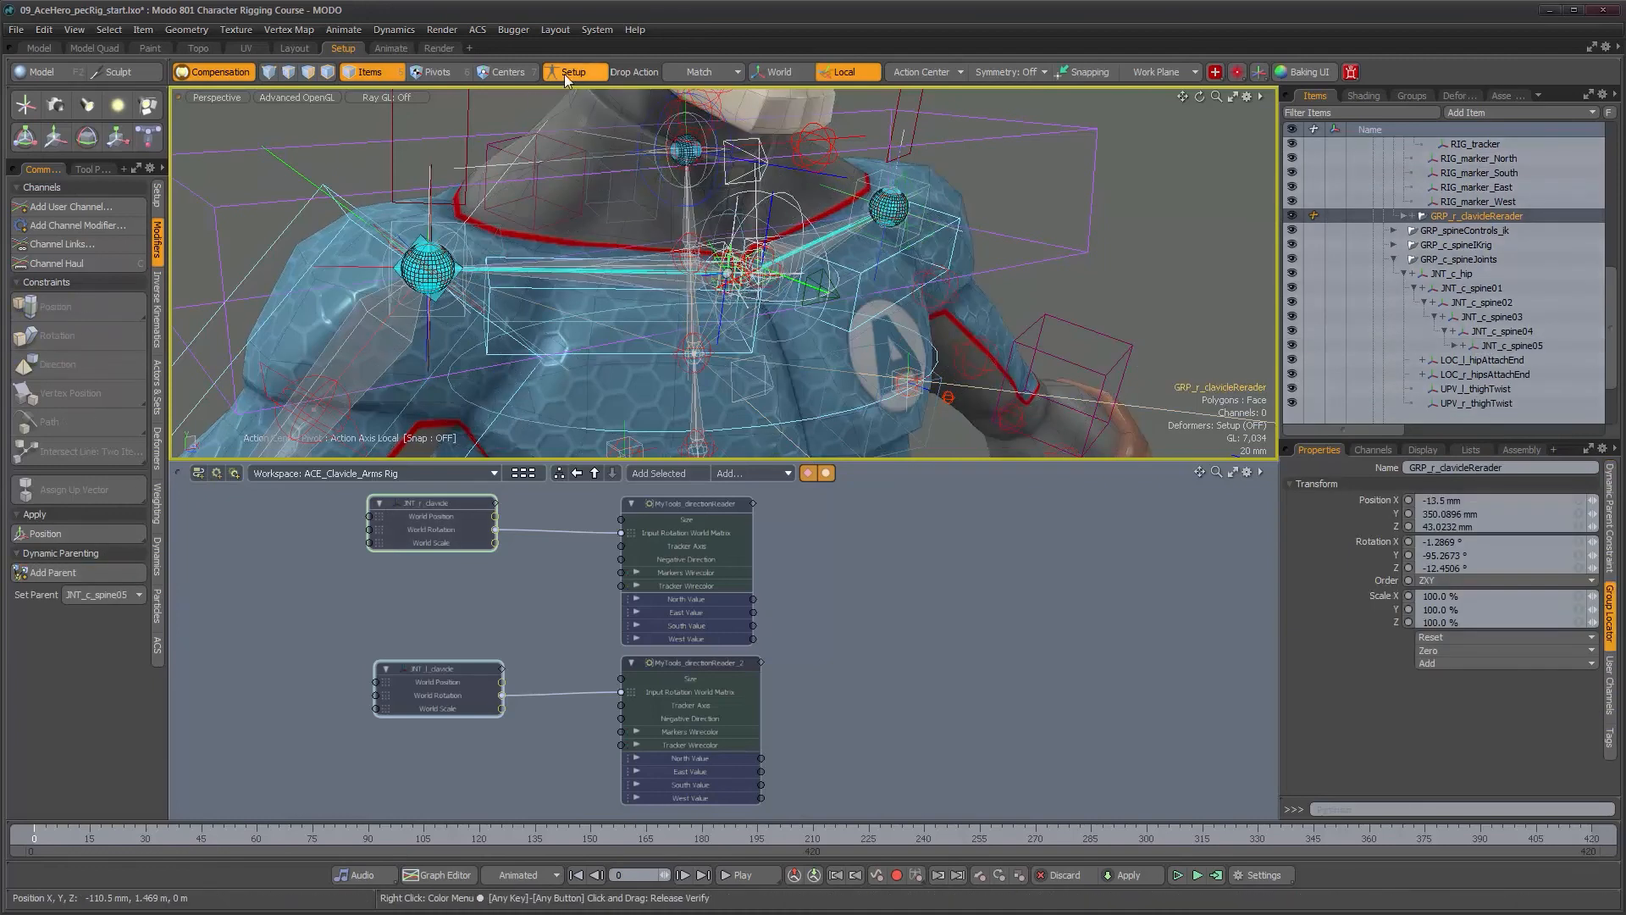
Select the North, South, East and West markers of the left clavicle reader and scrub the timeline to examine how they follow the torso.
{"action": "right_click_drag", "start_coordinate": [833, 298], "coordinate": [730, 313], "text": "alt"}
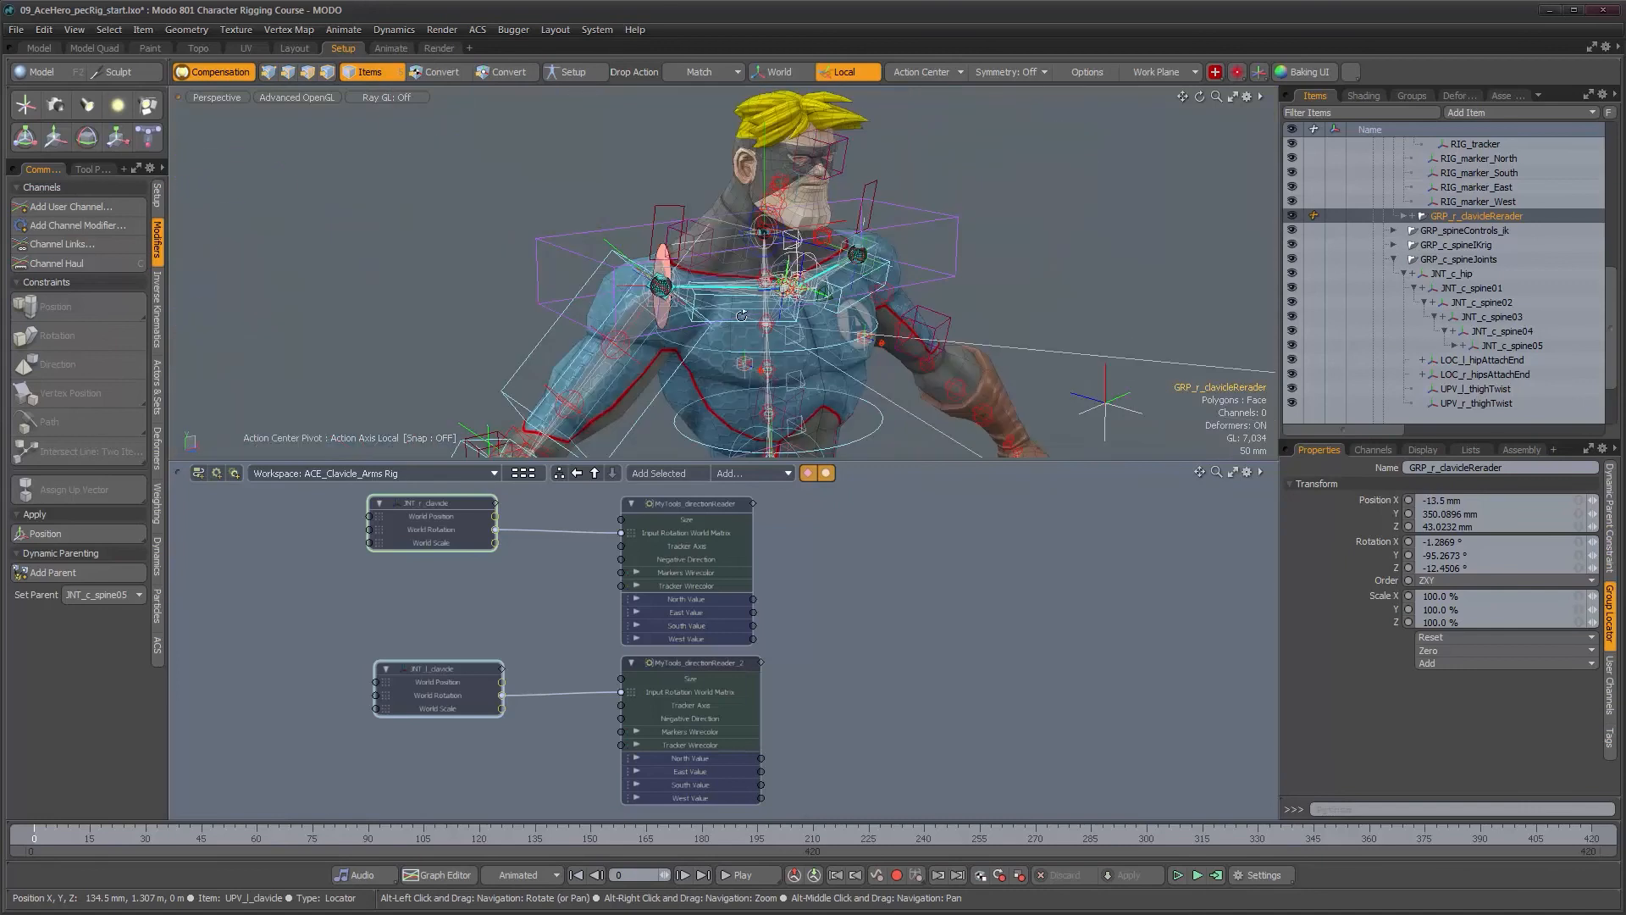
{"action": "left_click_drag", "start_coordinate": [806, 318], "coordinate": [908, 264], "text": "alt"}
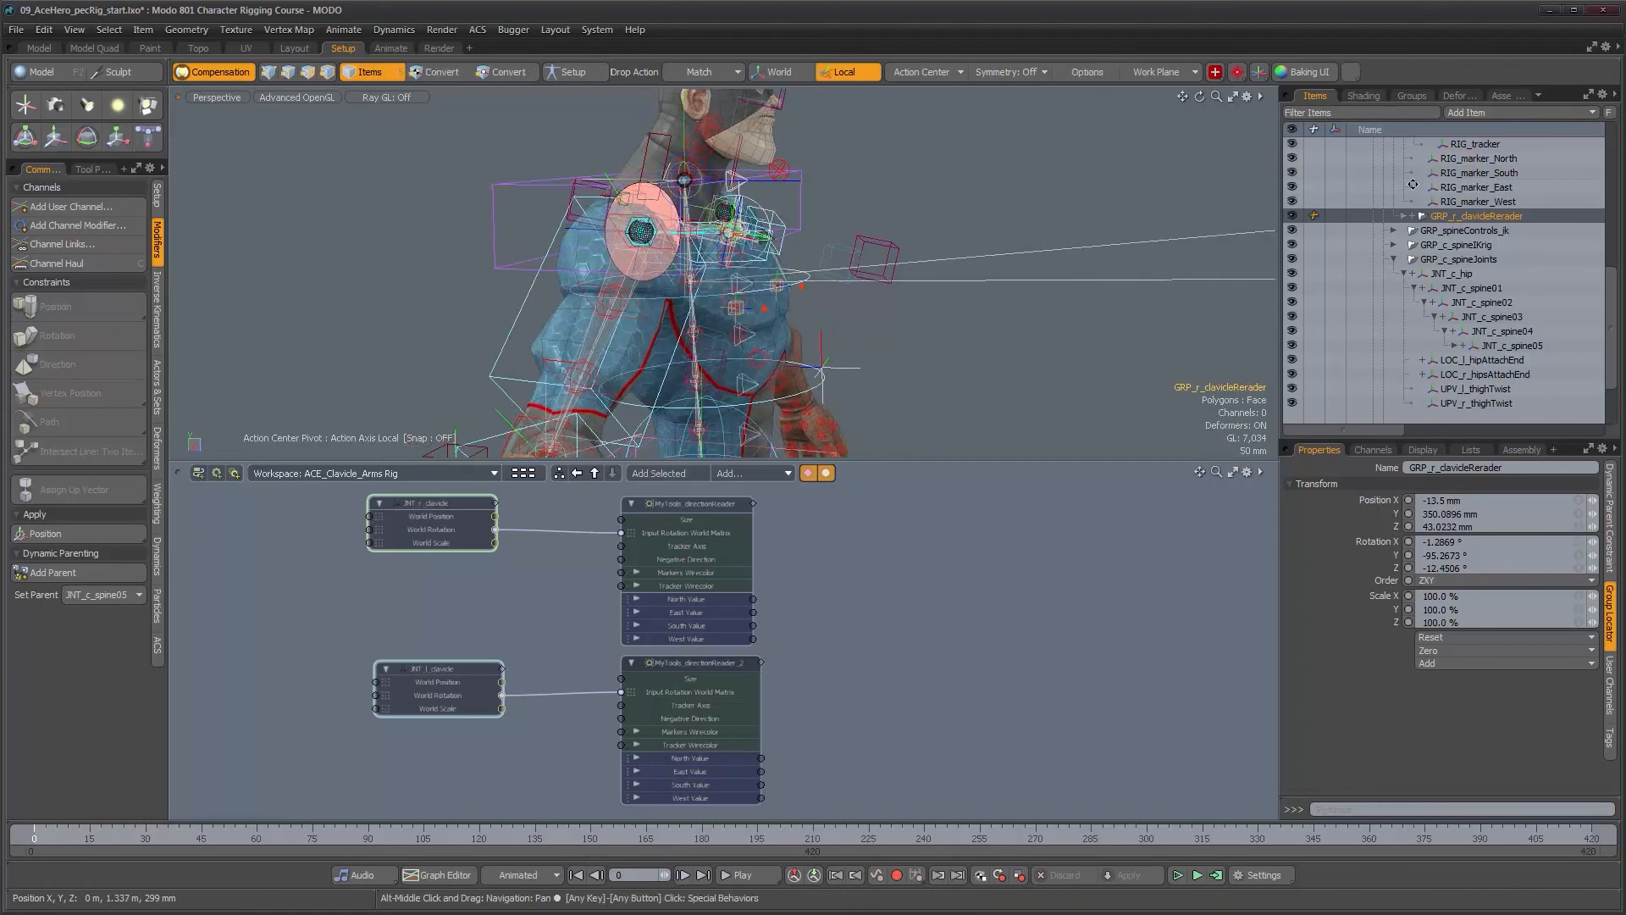
{"action": "scroll", "coordinate": [1495, 205], "scroll_direction": "up", "scroll_amount": 1}
{"action": "left_click", "coordinate": [1495, 205]}
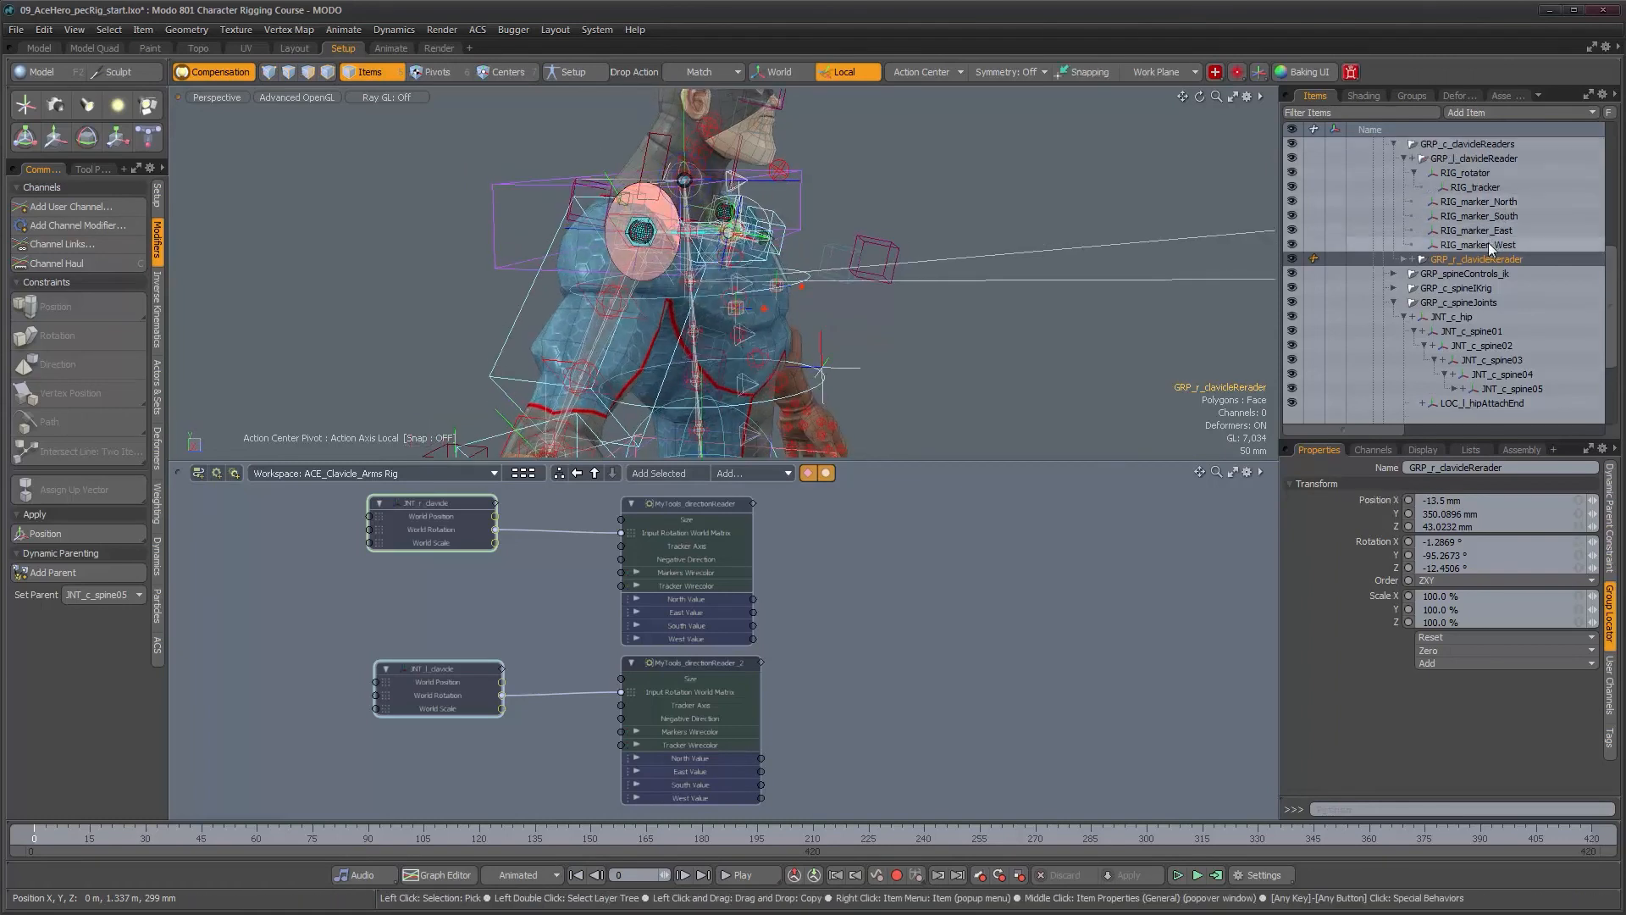
{"action": "left_click", "coordinate": [1487, 244], "text": "shift"}
{"action": "left_click_drag", "start_coordinate": [868, 263], "coordinate": [730, 191], "text": "alt"}
{"action": "scroll", "coordinate": [849, 272], "scroll_direction": "down", "scroll_amount": 2}
{"action": "mouse_move", "coordinate": [161, 839]}
{"action": "left_mouse_down"}
{"action": "mouse_move", "coordinate": [1204, 838]}
{"action": "mouse_move", "coordinate": [34, 838]}
{"action": "left_mouse_up"}
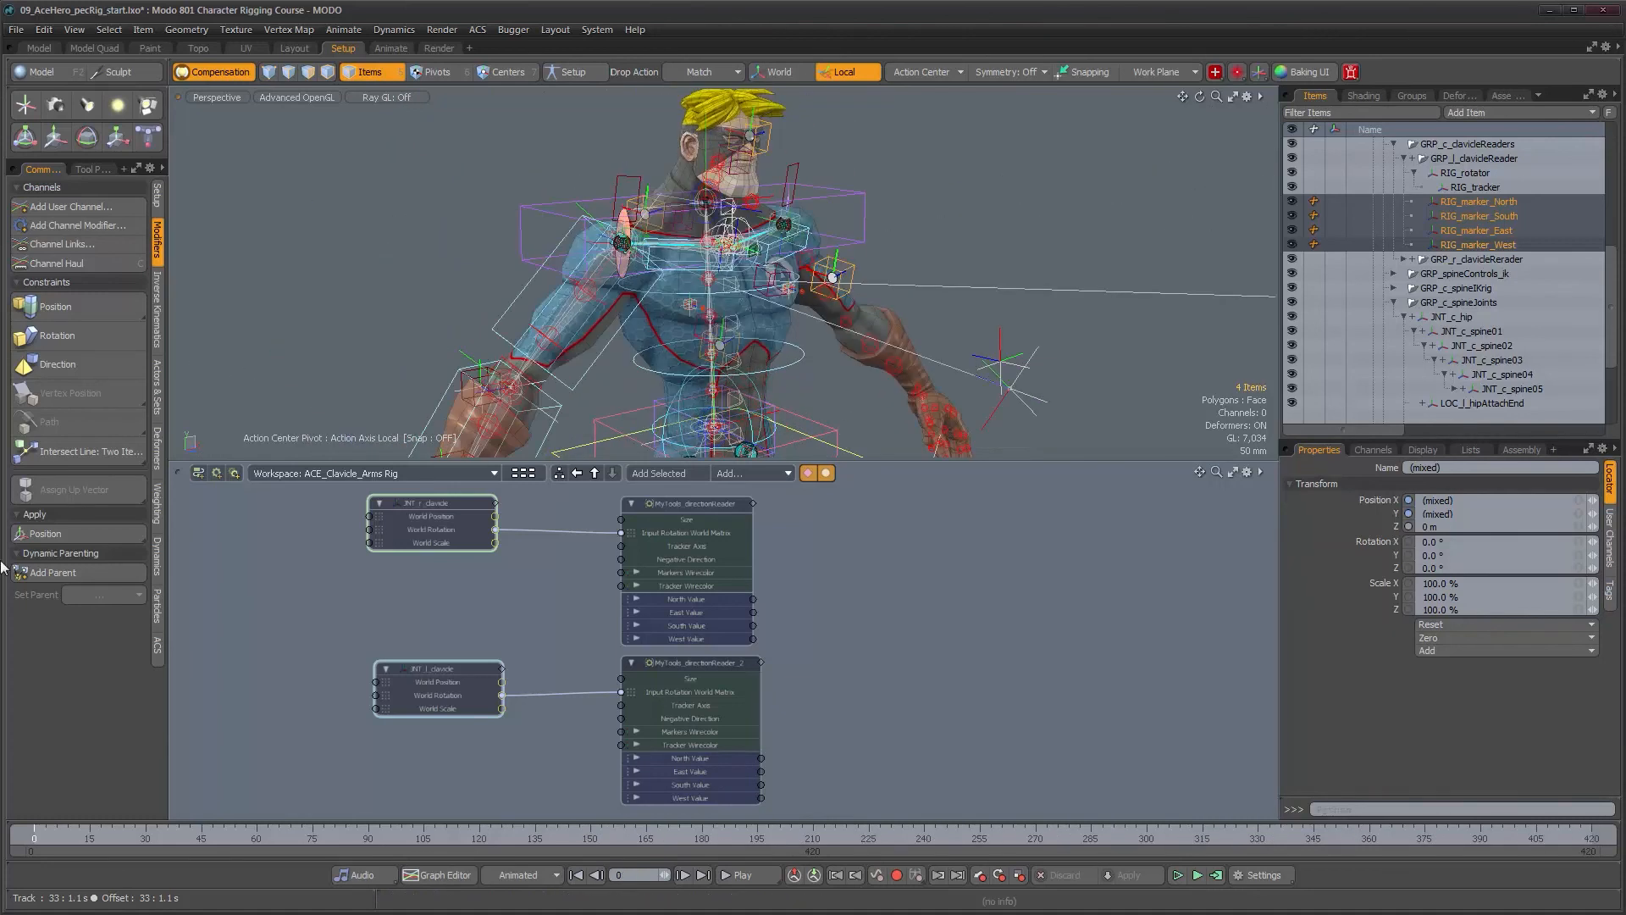
Show the assembly channels of MyTools_directionReader and scrub the timeline to examine its directional output values.
{"action": "left_click", "coordinate": [967, 222]}
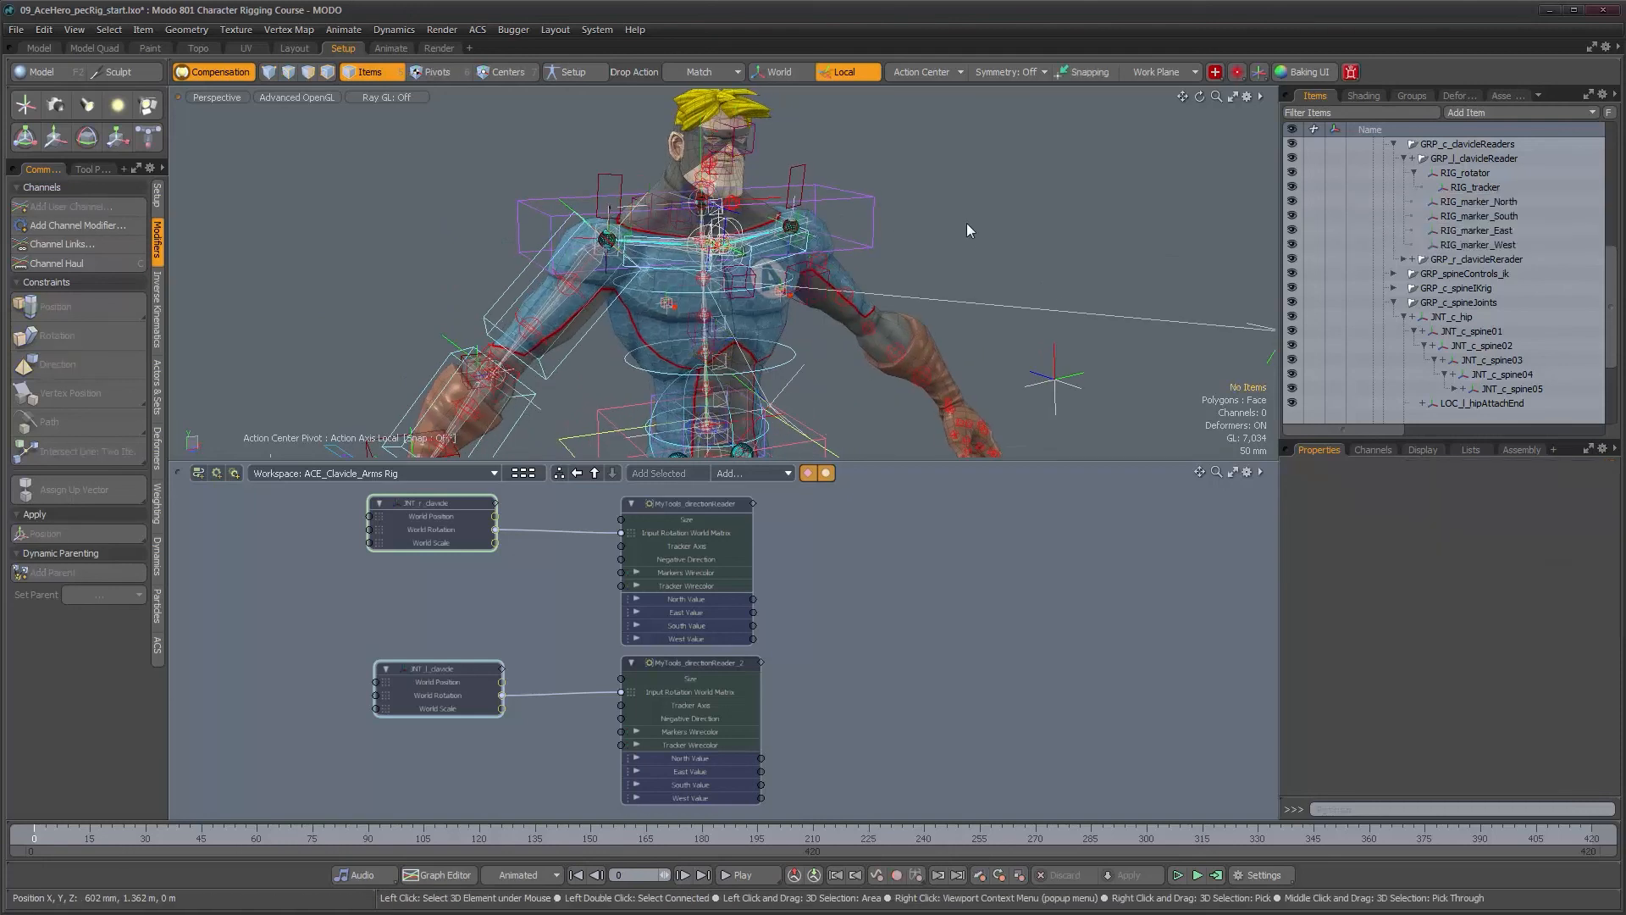
{"action": "left_click_drag", "start_coordinate": [702, 319], "coordinate": [704, 535], "text": "alt"}
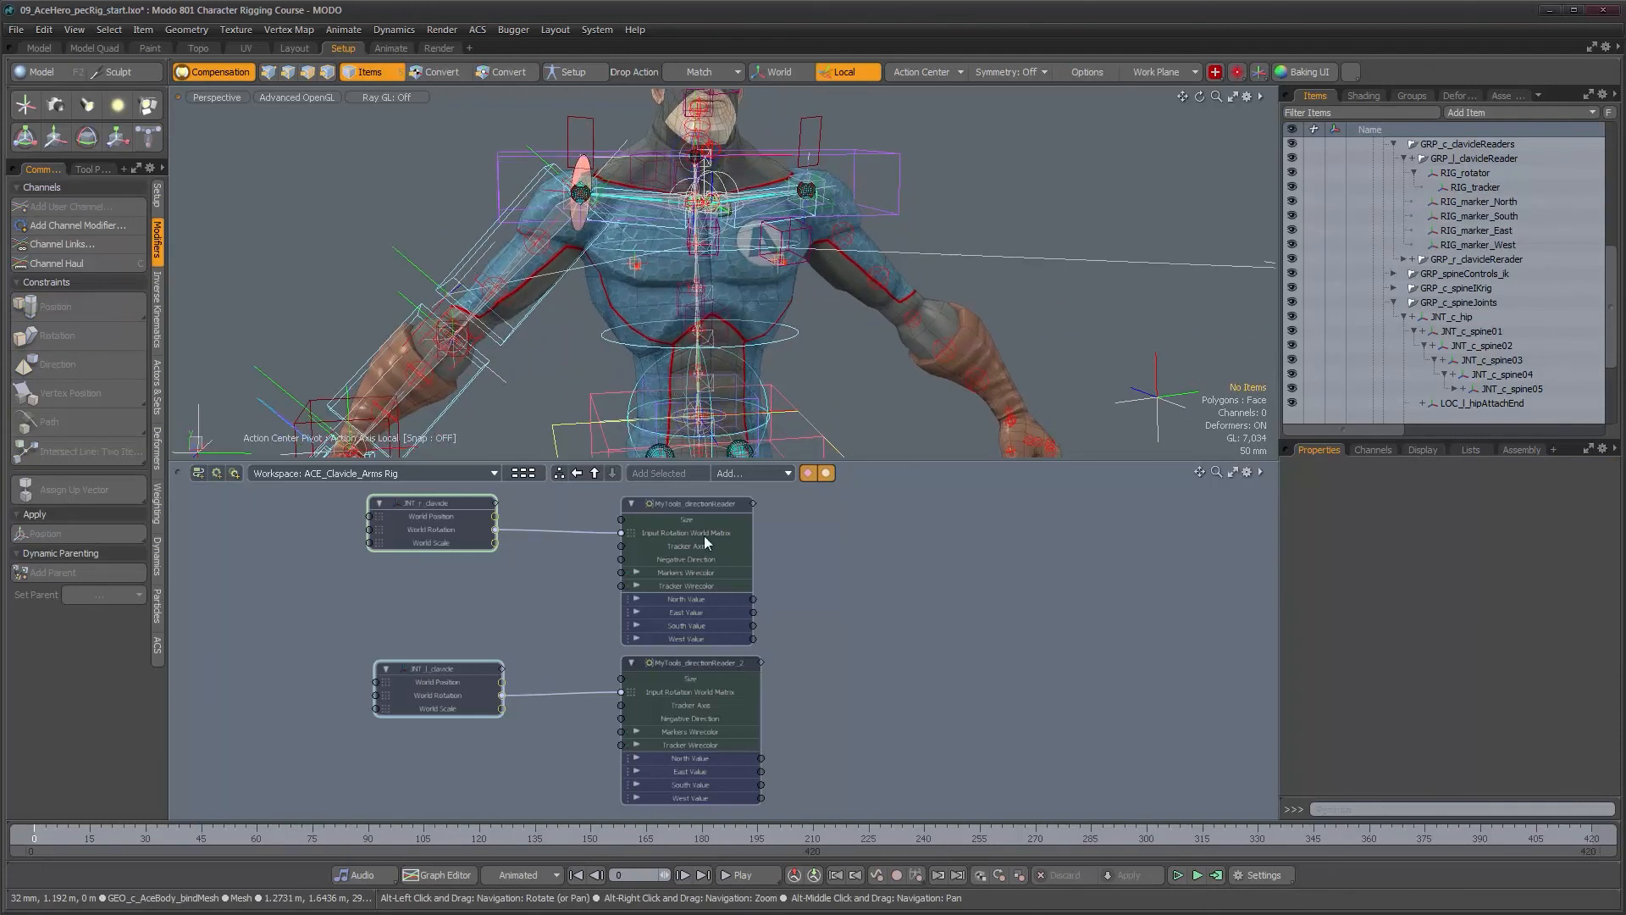
{"action": "mouse_move", "coordinate": [1265, 838]}
{"action": "left_mouse_down"}
{"action": "mouse_move", "coordinate": [1336, 838]}
{"action": "mouse_move", "coordinate": [1131, 839]}
{"action": "mouse_move", "coordinate": [1593, 838]}
{"action": "mouse_move", "coordinate": [1183, 838]}
{"action": "left_mouse_up"}
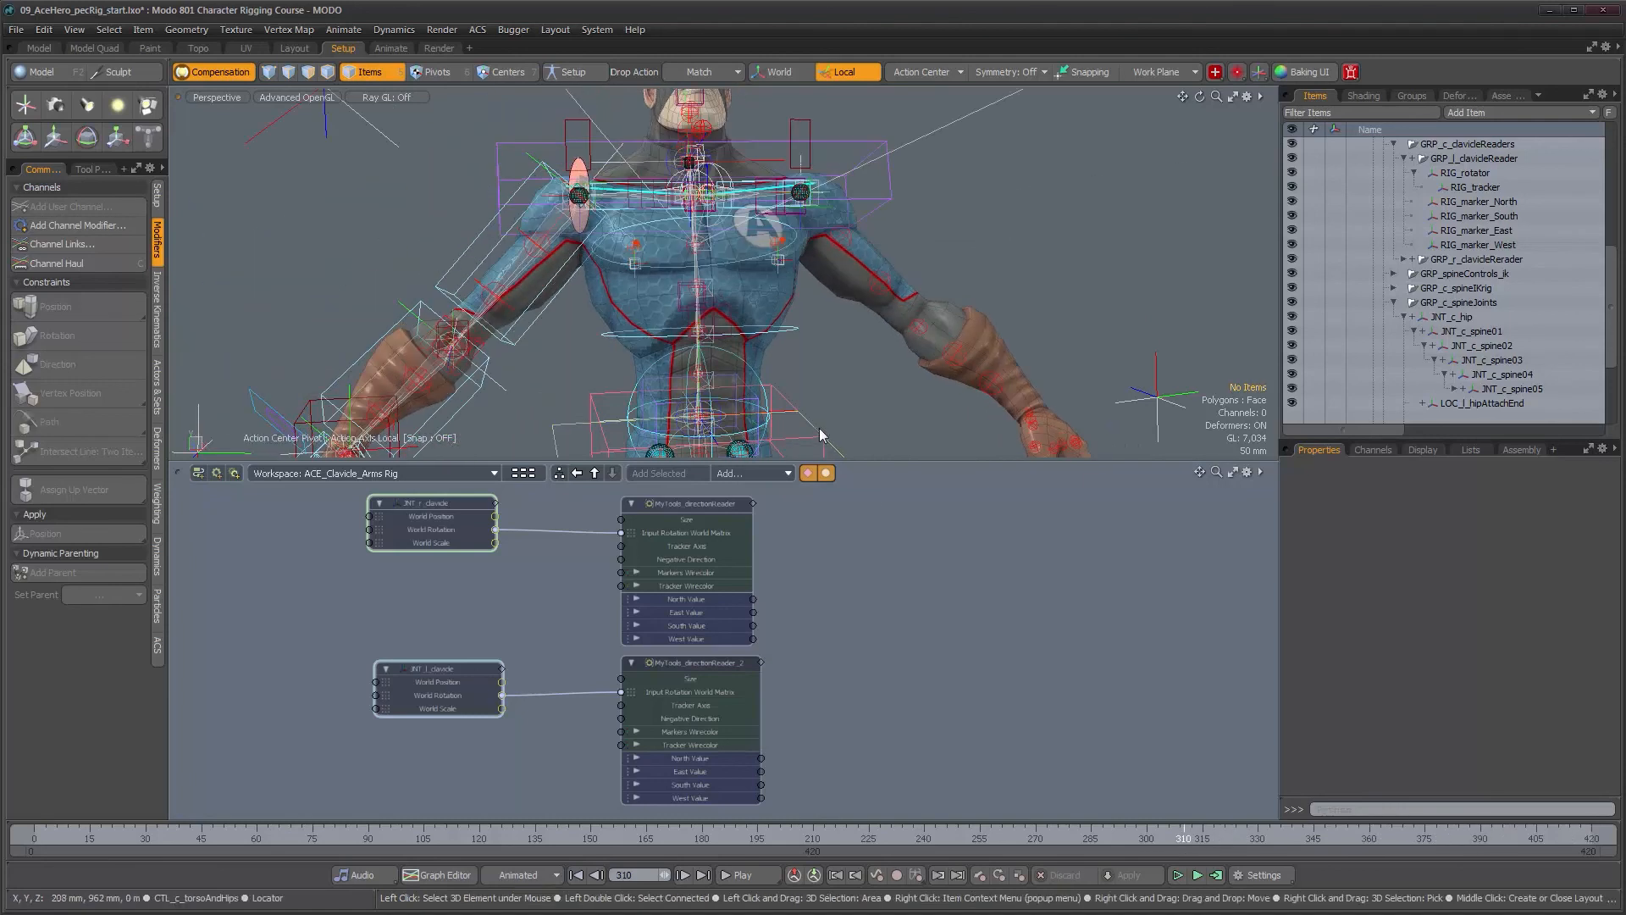
{"action": "left_click", "coordinate": [674, 505]}
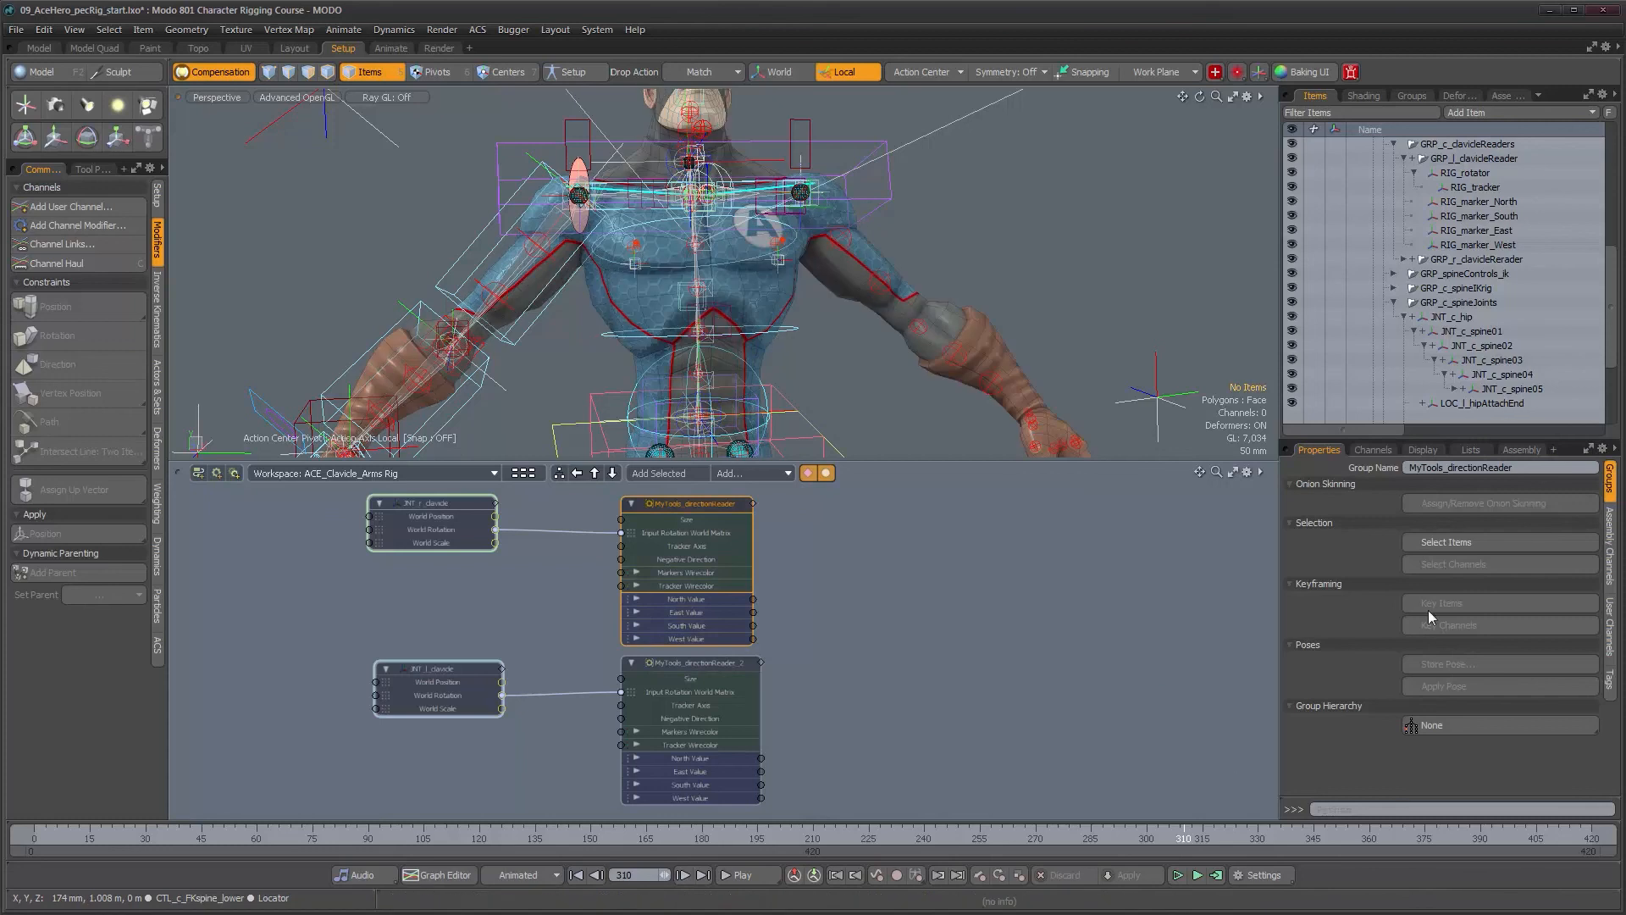
{"action": "left_click", "coordinate": [1605, 544]}
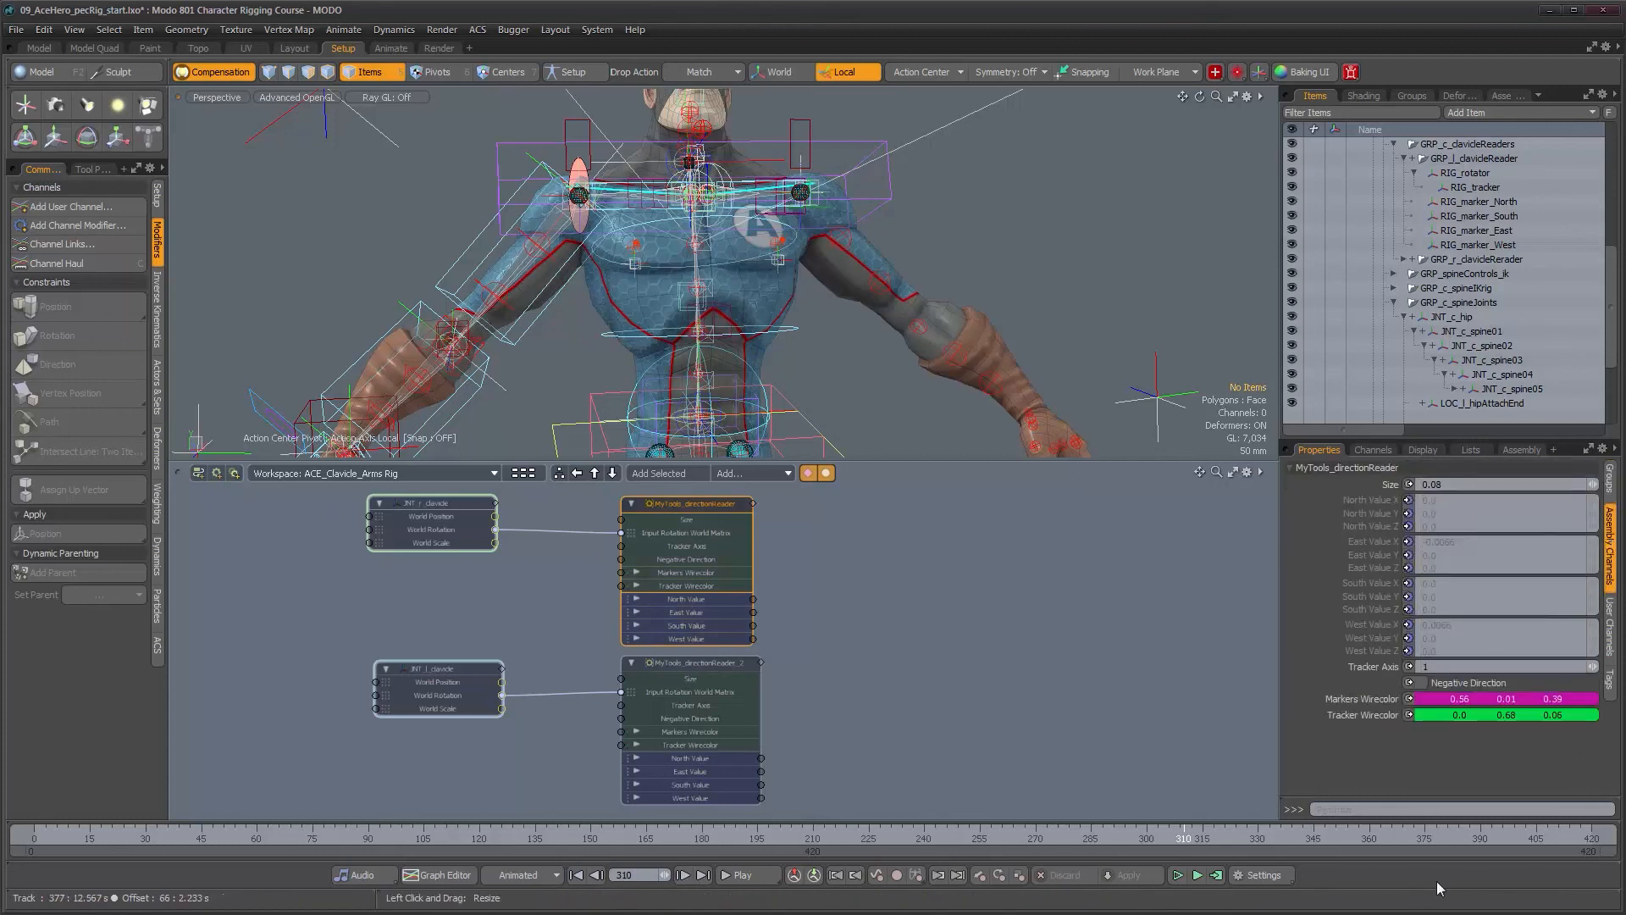
{"action": "left_click_drag", "start_coordinate": [1318, 839], "coordinate": [901, 838]}
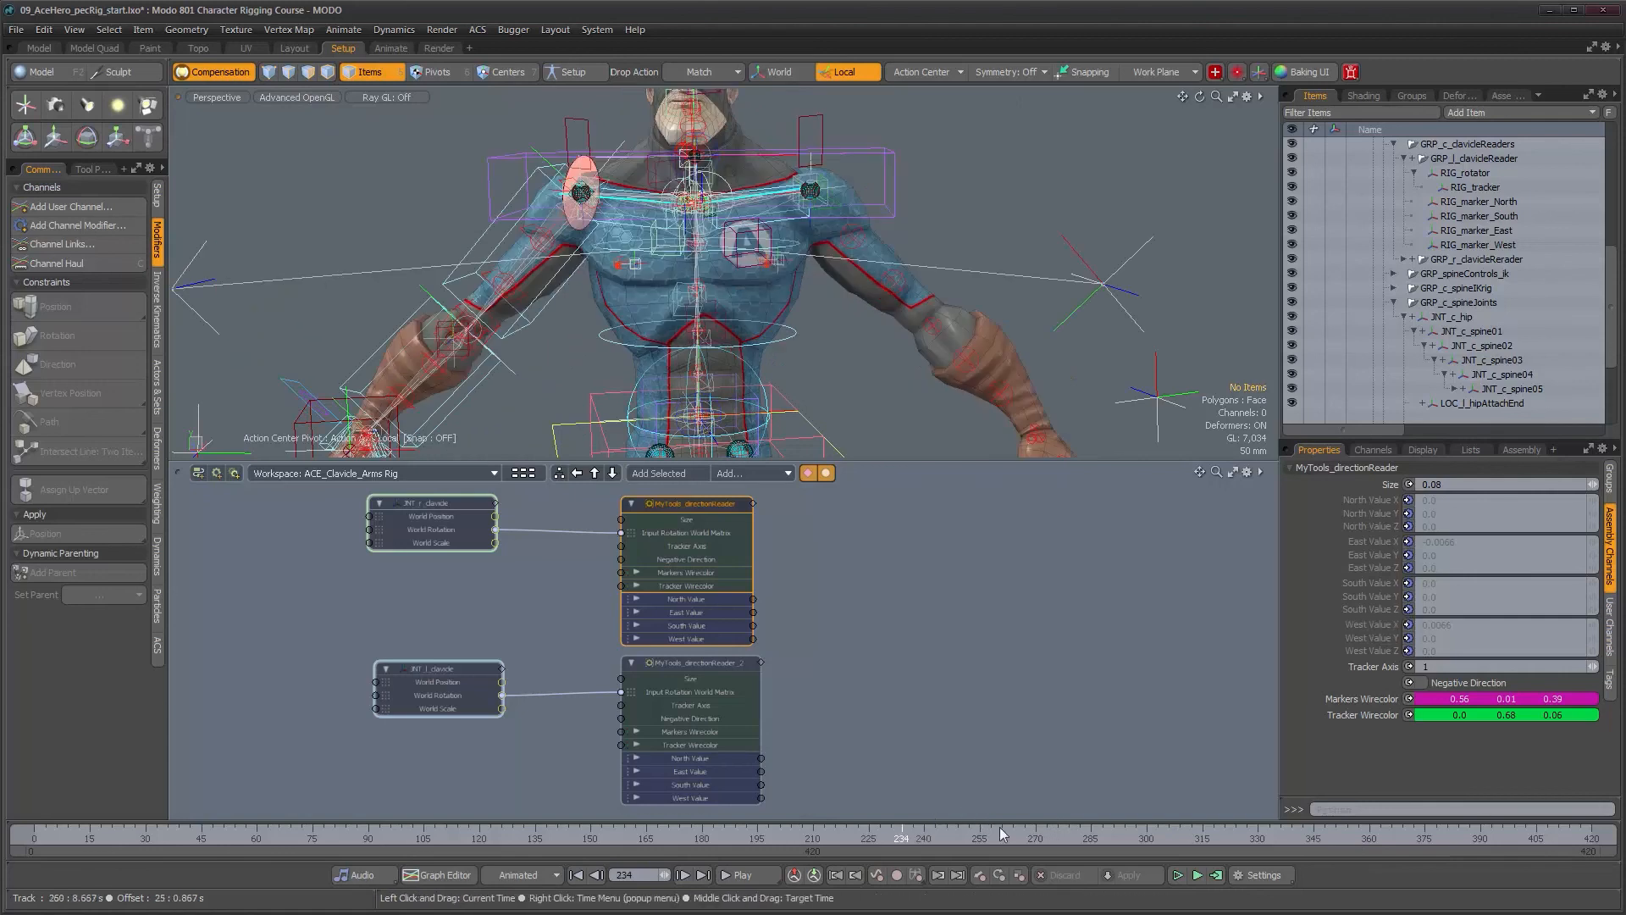
{"action": "left_click_drag", "start_coordinate": [721, 836], "coordinate": [34, 836]}
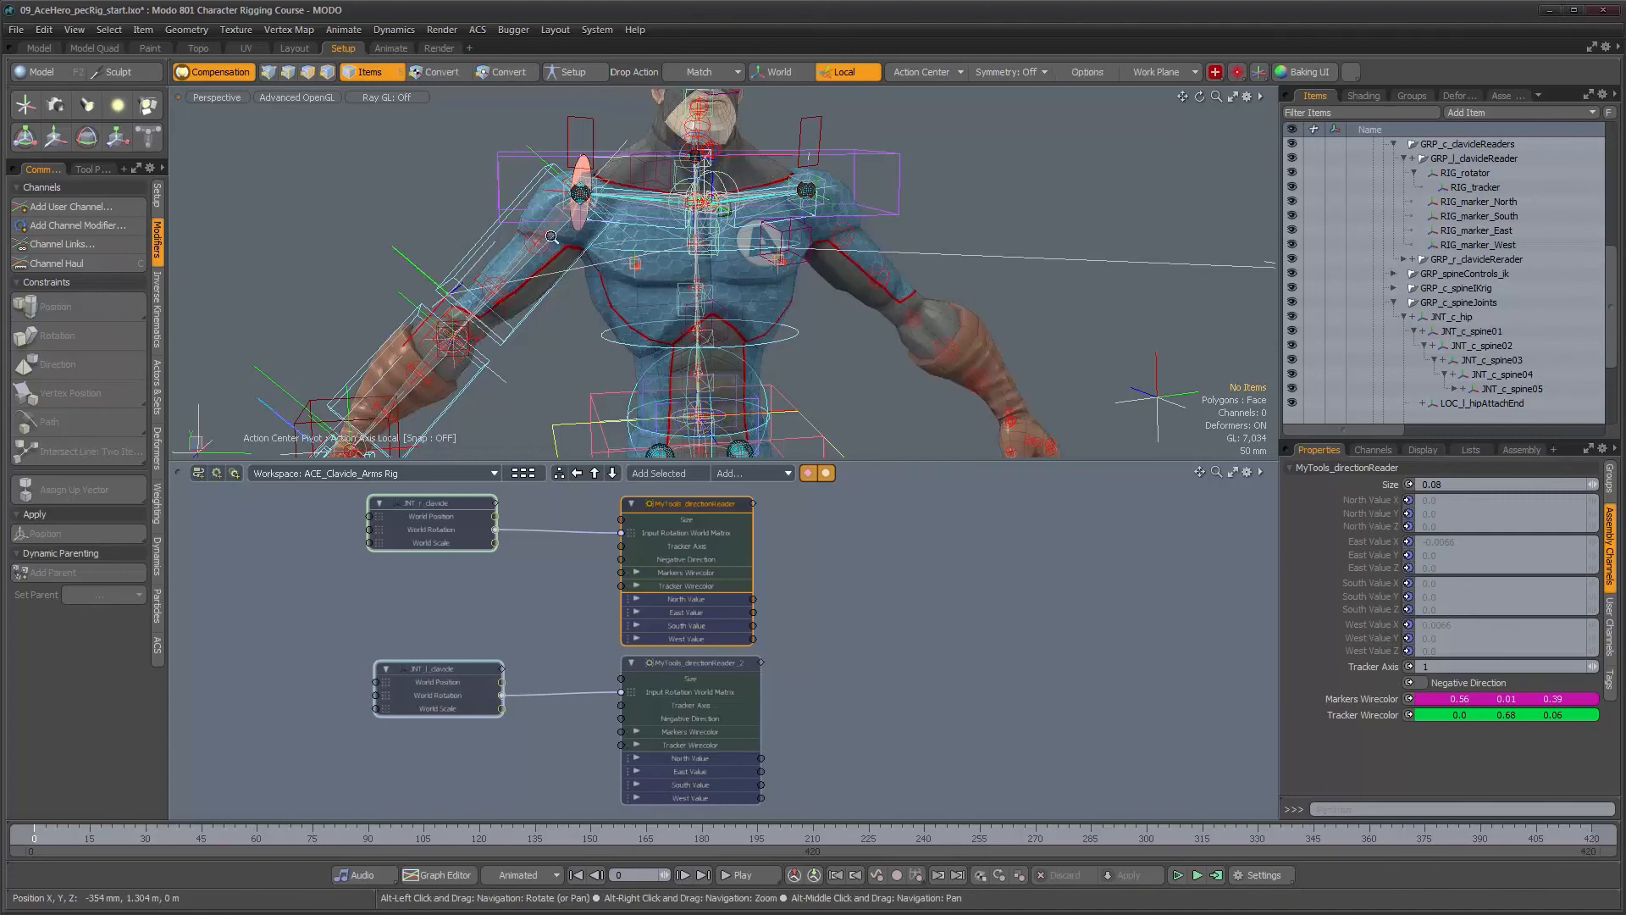
Try to reorient GRP_r_clavicleRerader with a rotation of about 77.5°, -179.5° and 20.9° in X, Y and Z.
{"action": "right_click_drag", "start_coordinate": [484, 238], "coordinate": [957, 285], "text": "alt"}
{"action": "middle_click_drag", "start_coordinate": [957, 285], "coordinate": [660, 451], "text": "alt"}
{"action": "left_click_drag", "start_coordinate": [661, 451], "coordinate": [720, 449], "text": "alt"}
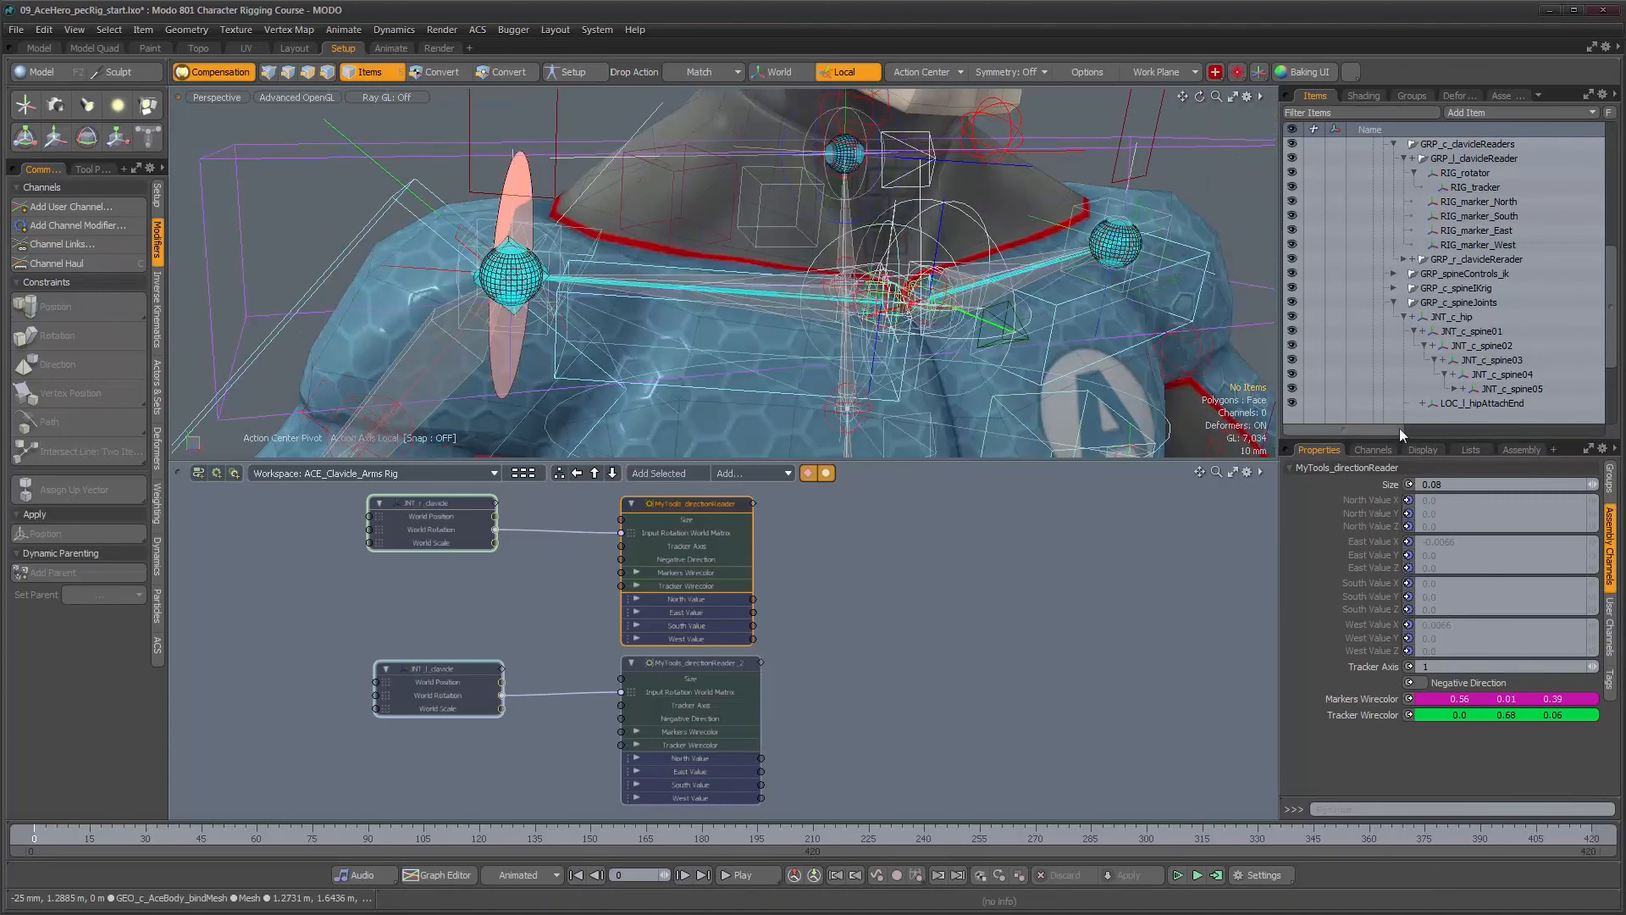
{"action": "right_click_drag", "start_coordinate": [1218, 271], "coordinate": [921, 278], "text": "alt"}
{"action": "left_click_drag", "start_coordinate": [921, 278], "coordinate": [852, 268], "text": "alt"}
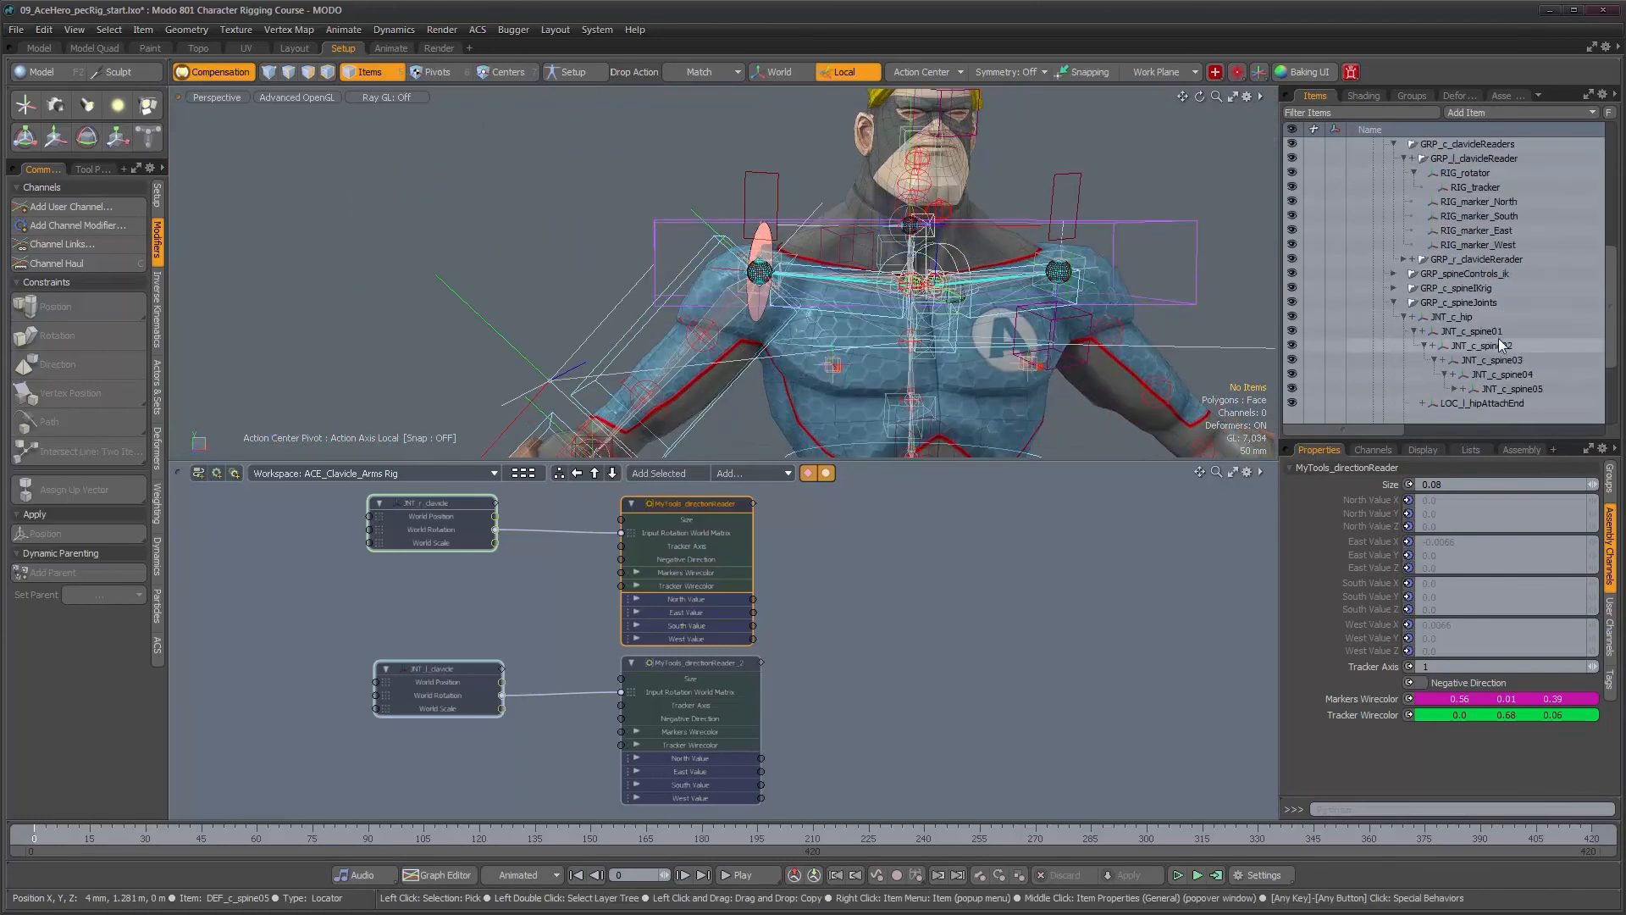
{"action": "left_click", "coordinate": [1475, 160]}
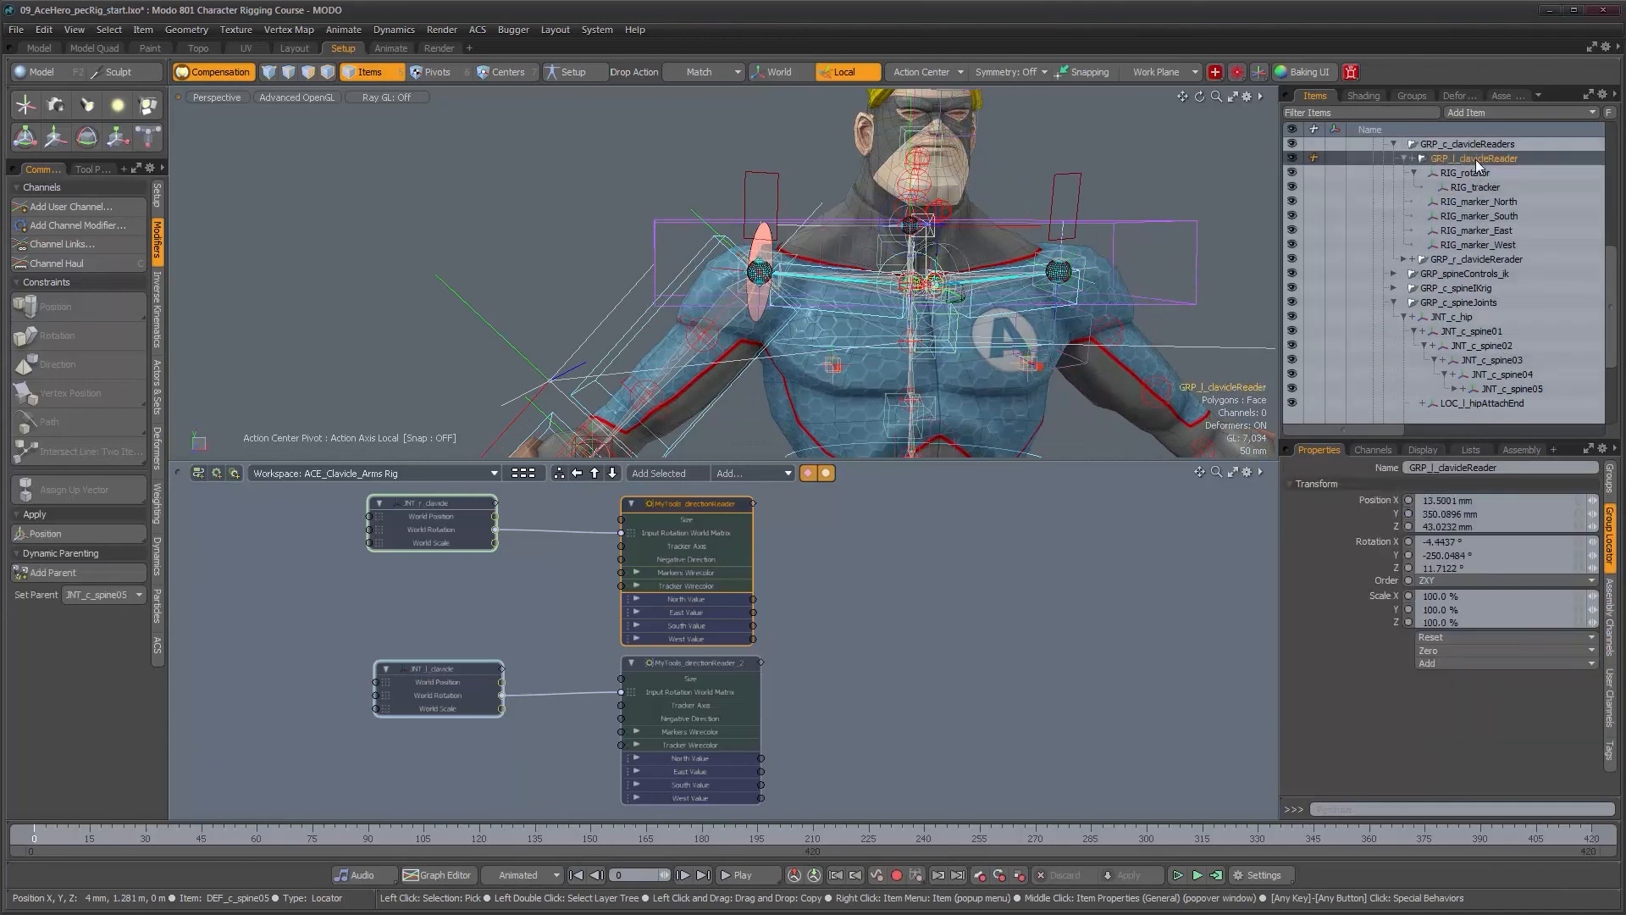
{"action": "left_click_drag", "start_coordinate": [952, 306], "coordinate": [1021, 326], "text": "alt"}
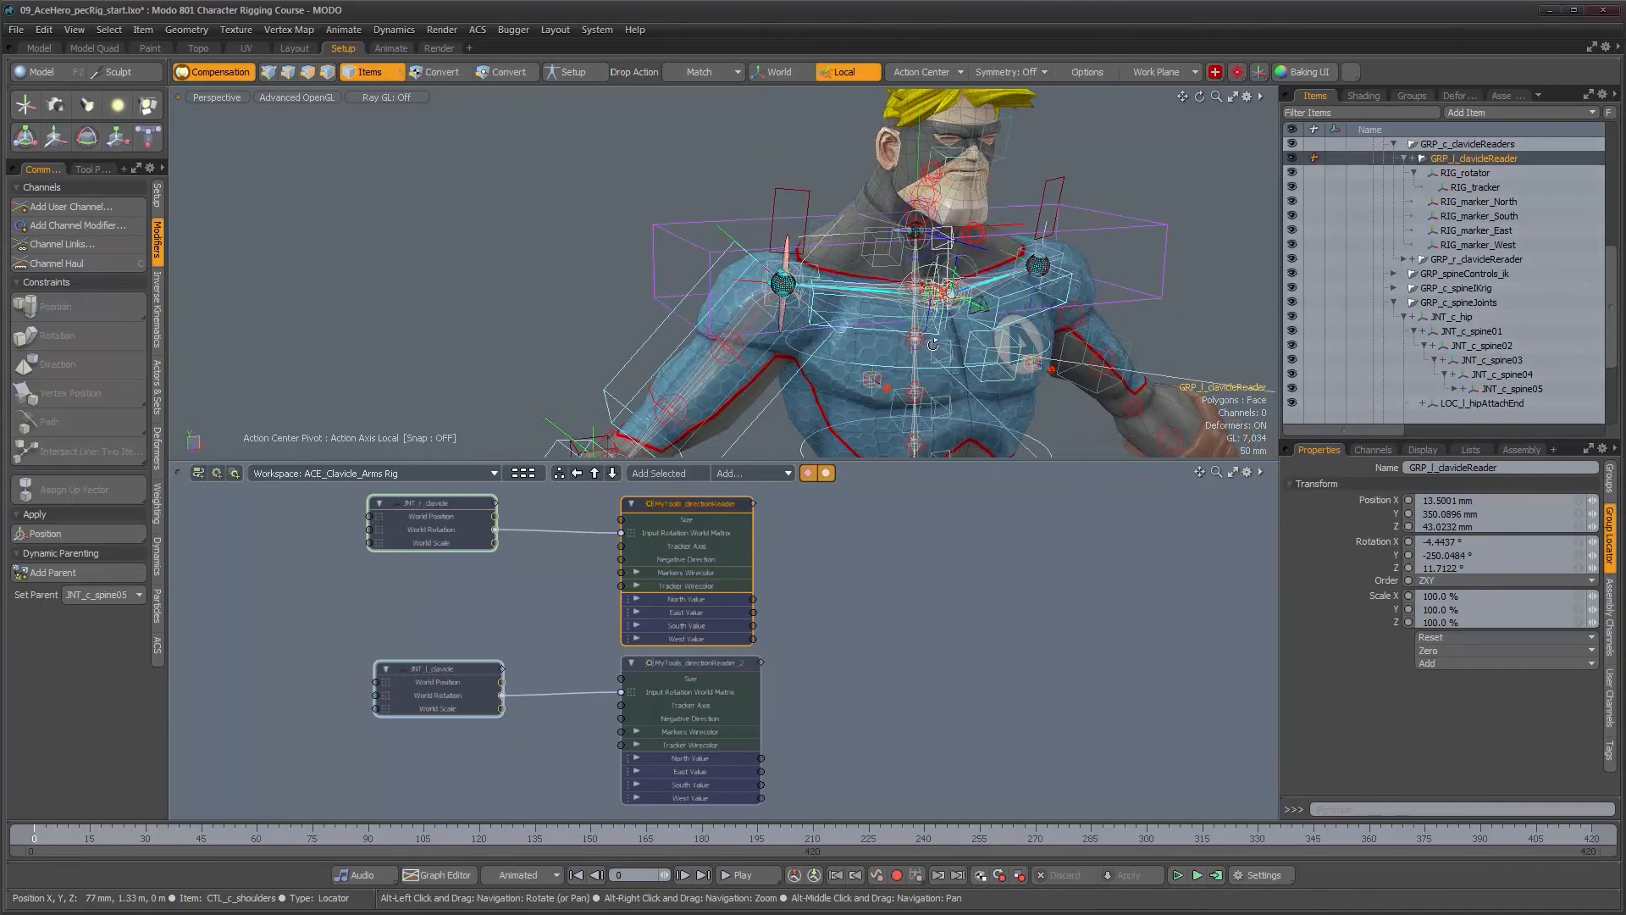
{"action": "left_click", "coordinate": [1492, 262]}
{"action": "left_click_drag", "start_coordinate": [1171, 362], "coordinate": [1165, 388], "text": "alt"}
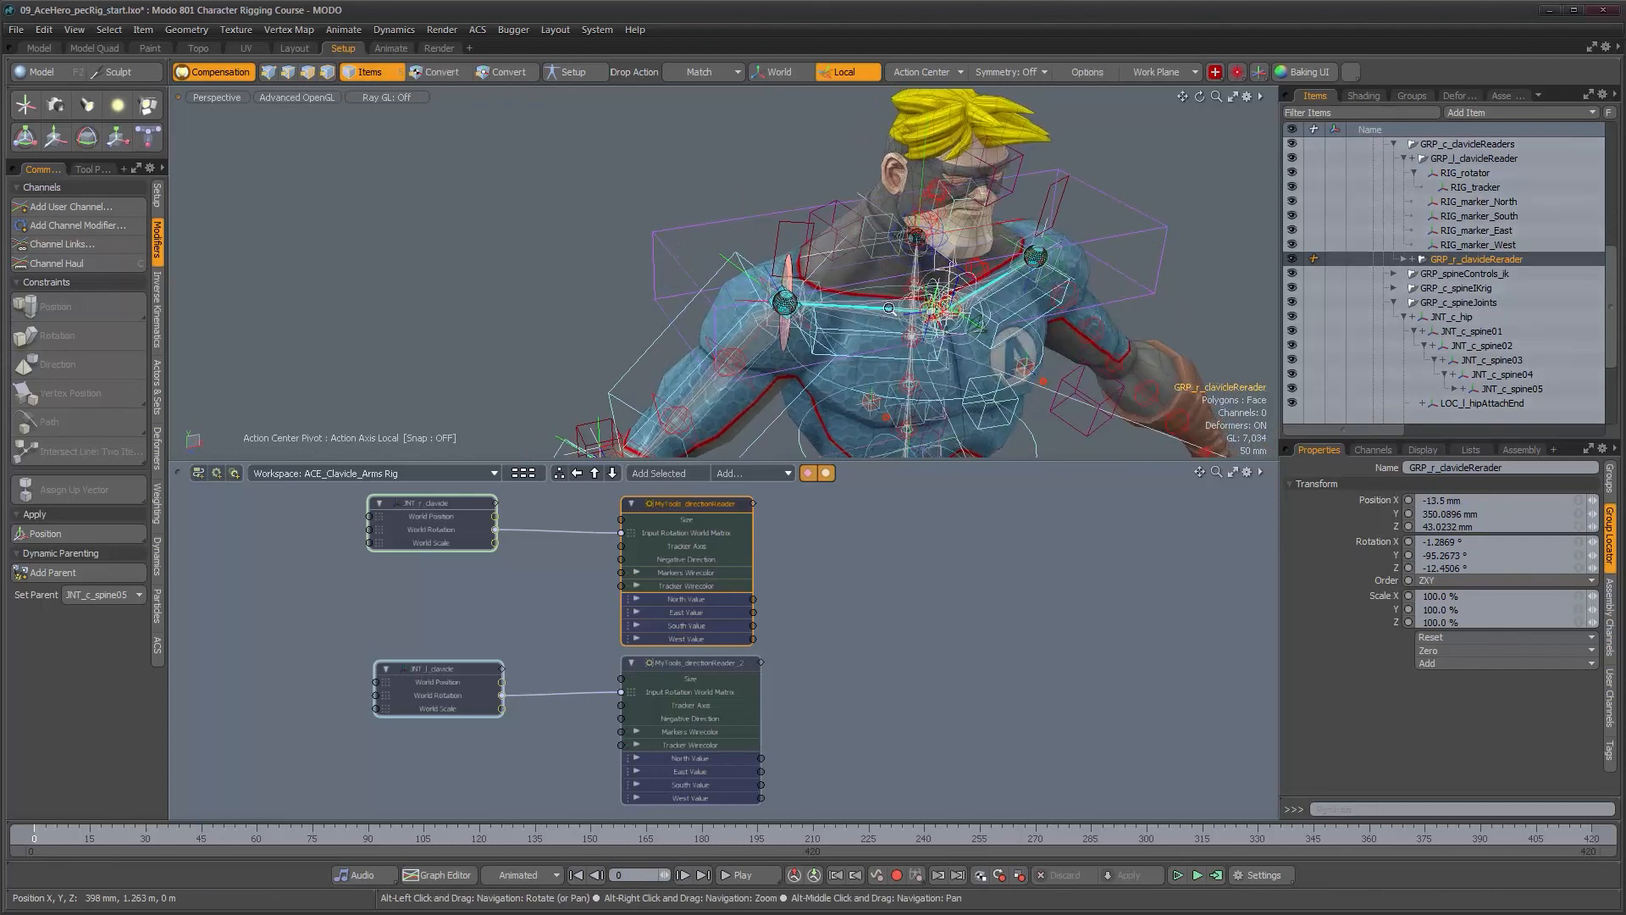
{"action": "right_click_drag", "start_coordinate": [1166, 388], "coordinate": [523, 566], "text": "alt"}
{"action": "scroll", "coordinate": [803, 228], "scroll_direction": "up", "scroll_amount": 2}
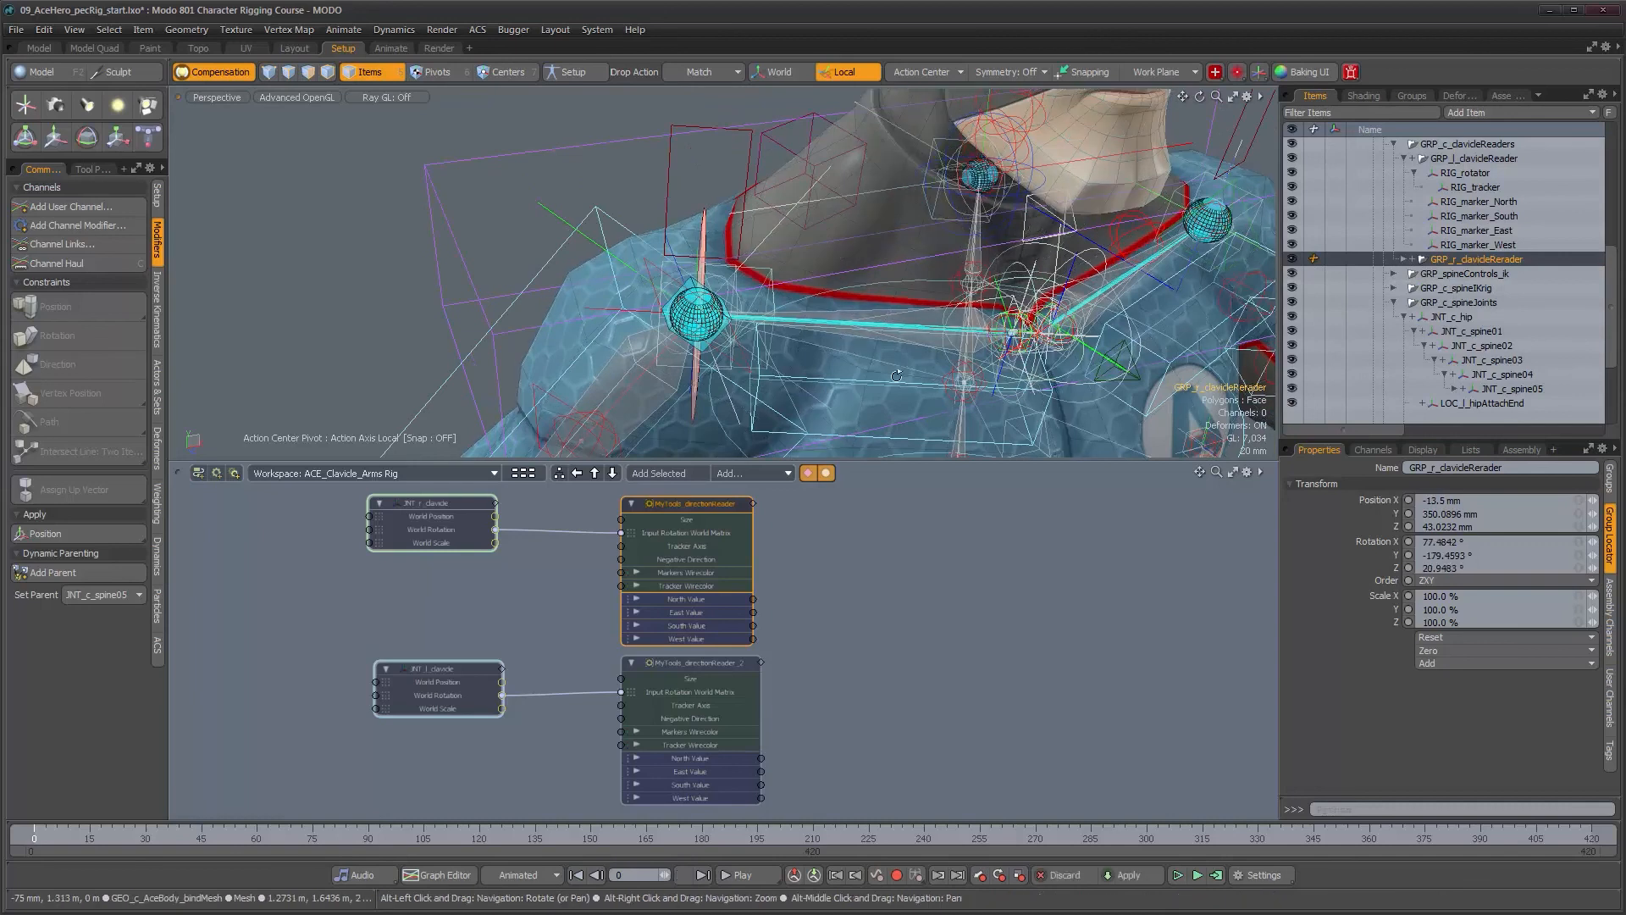
{"action": "left_click_drag", "start_coordinate": [842, 332], "coordinate": [1042, 343], "text": "alt"}
{"action": "right_click_drag", "start_coordinate": [1042, 343], "coordinate": [914, 334], "text": "alt"}
{"action": "left_click_drag", "start_coordinate": [1040, 344], "coordinate": [1045, 345], "text": "alt"}
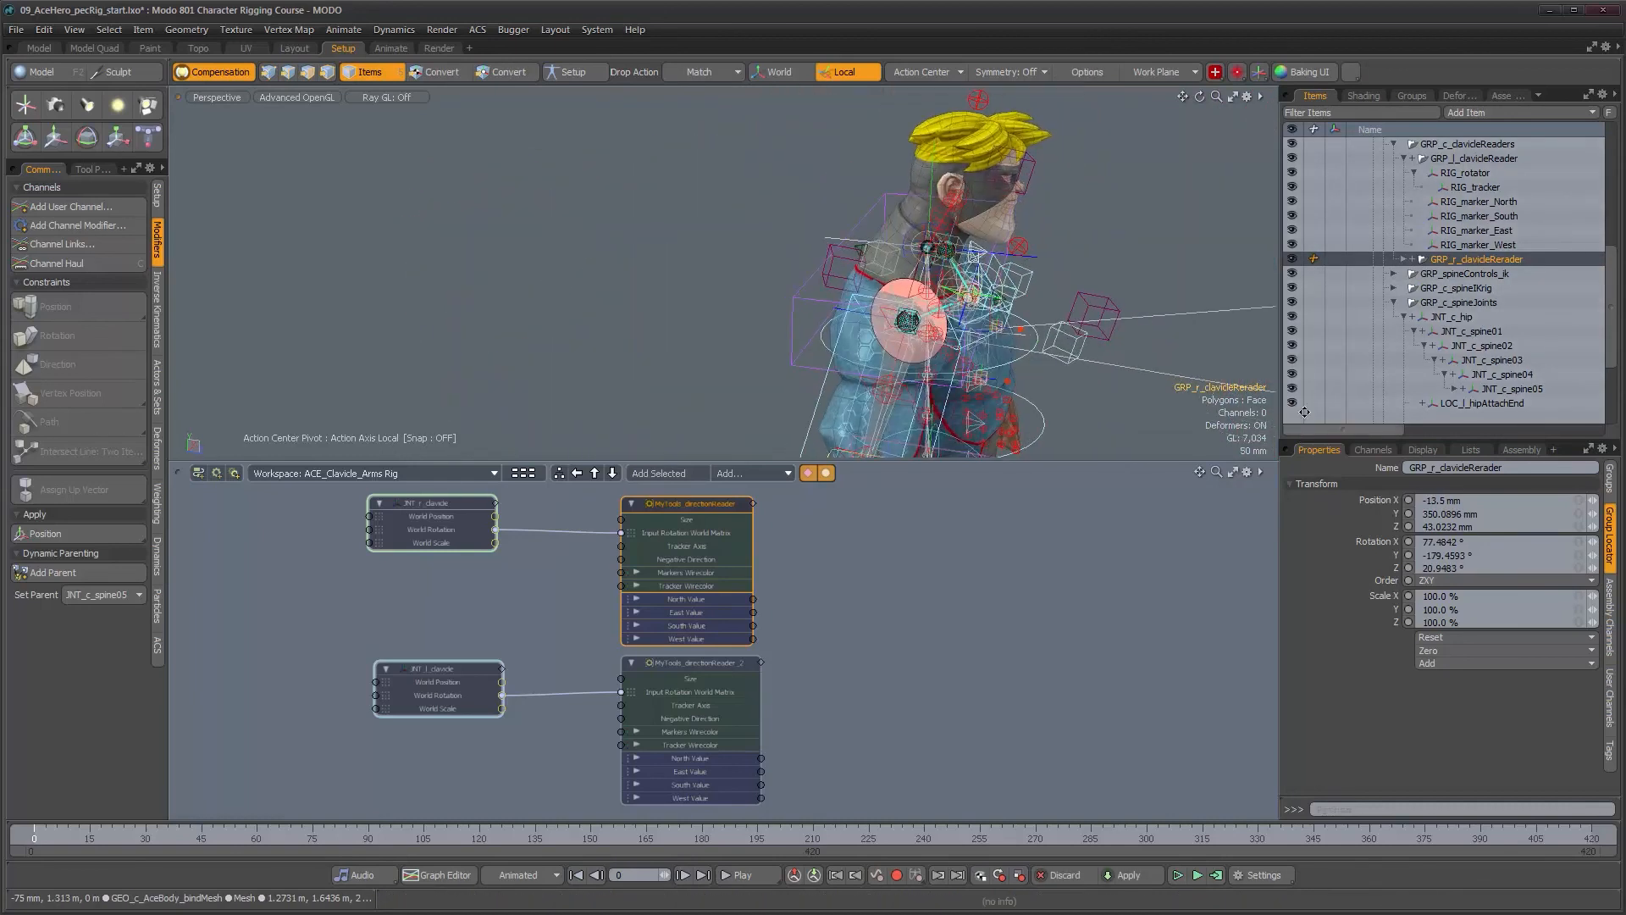
Compare the North markers of both clavicle readers by selecting RIG_marker_North and RIG_r_marker_North in the hierarchy.
{"action": "key", "text": "e"}
{"action": "left_click_drag", "start_coordinate": [1032, 310], "coordinate": [1407, 232], "text": "alt"}
{"action": "left_click", "coordinate": [1508, 200]}
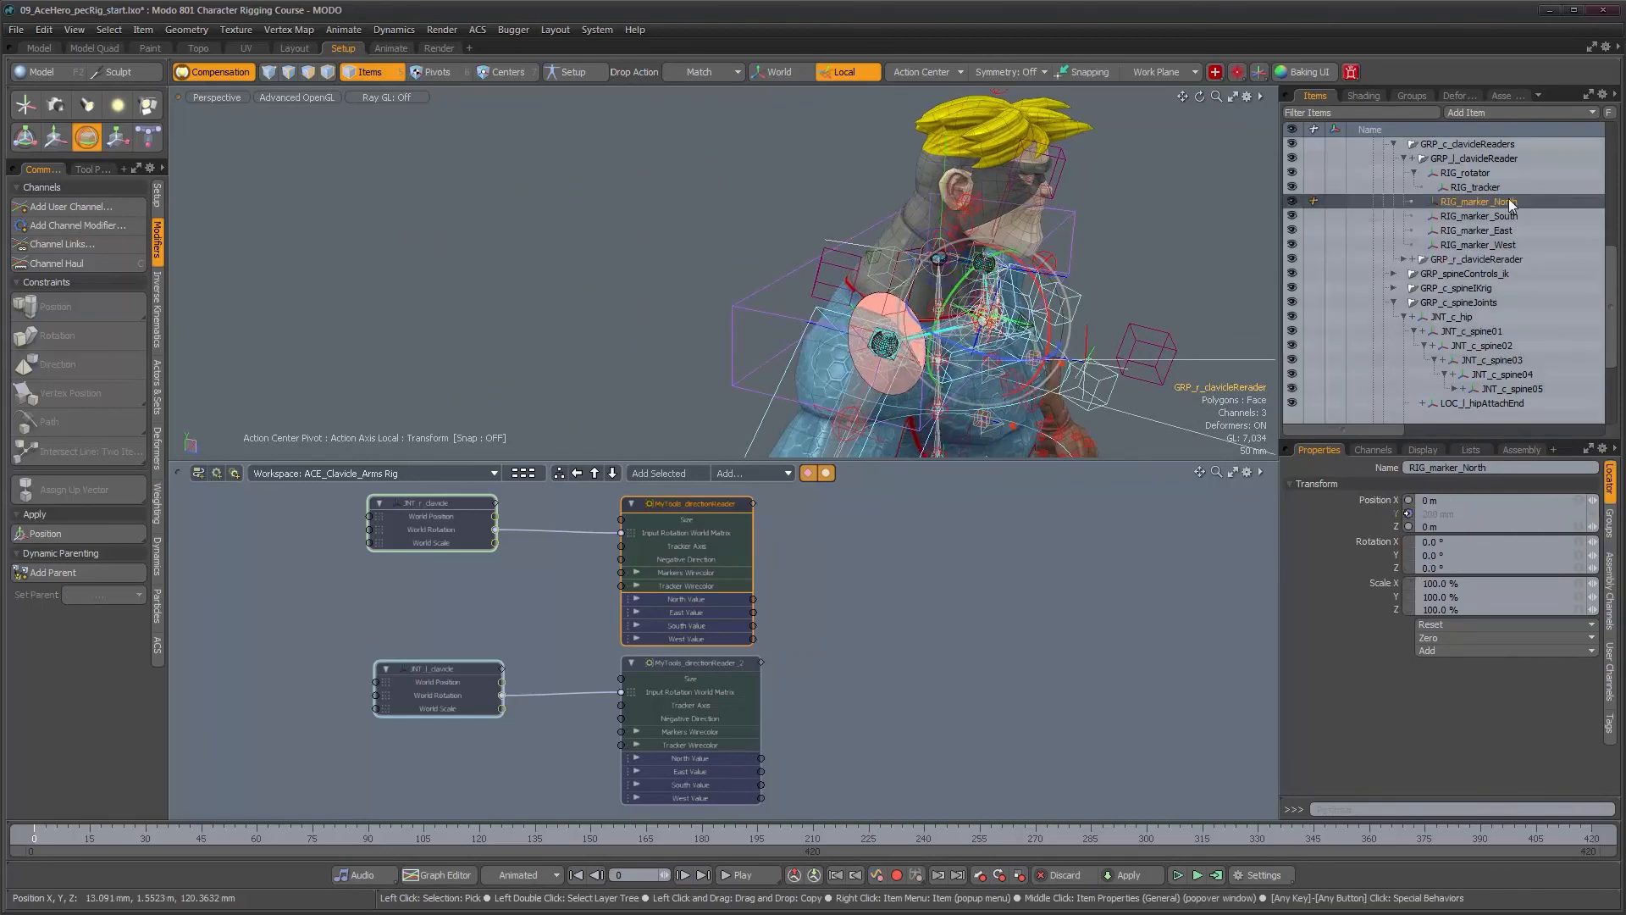
{"action": "left_click_drag", "start_coordinate": [950, 256], "coordinate": [843, 225], "text": "alt"}
{"action": "left_click", "coordinate": [1404, 158]}
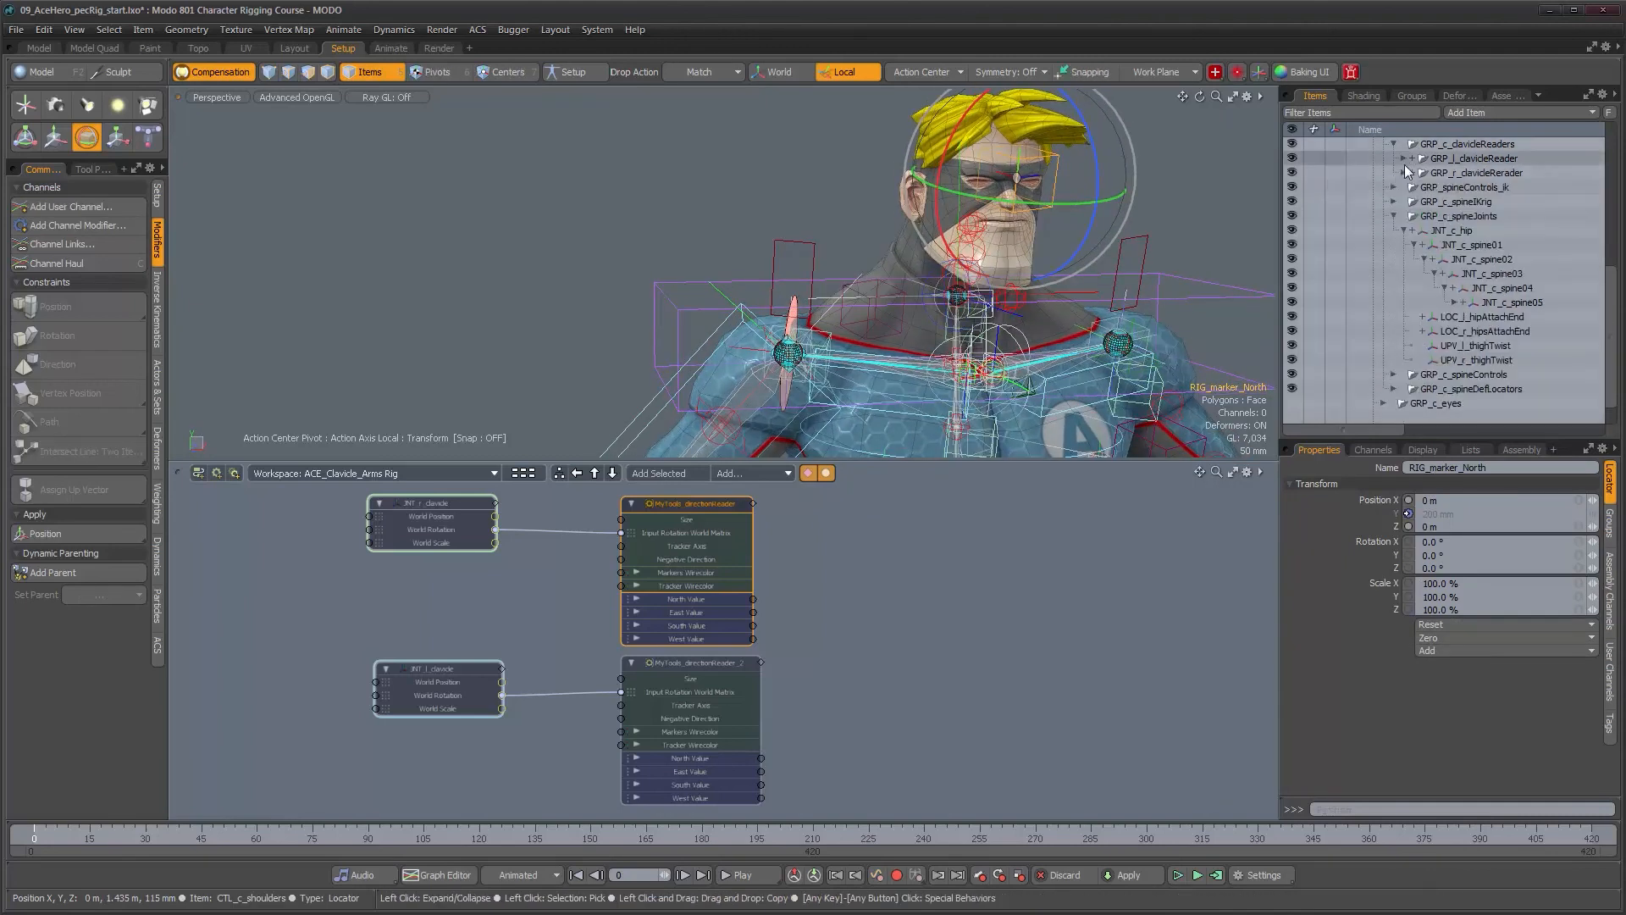
{"action": "left_click", "coordinate": [1404, 172]}
{"action": "left_click", "coordinate": [1485, 216]}
{"action": "left_click_drag", "start_coordinate": [1067, 373], "coordinate": [953, 393], "text": "alt"}
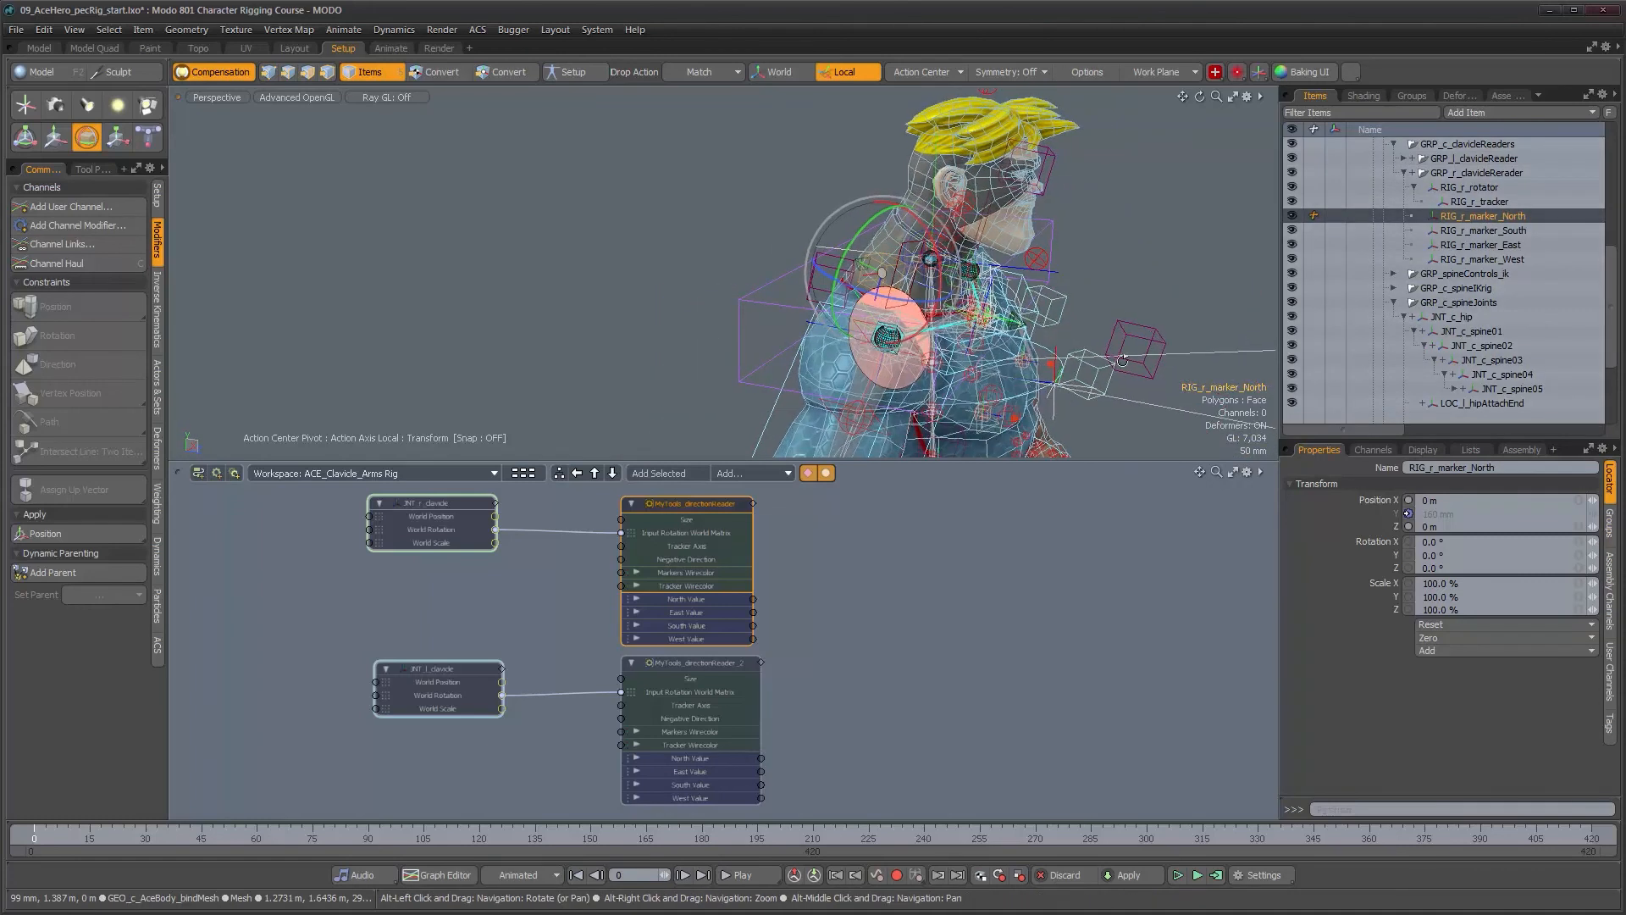
Try rotating GRP_r_clavicleRerader about a local axis by -105° and inspect its orientation around the chest.
{"action": "left_click", "coordinate": [1445, 173]}
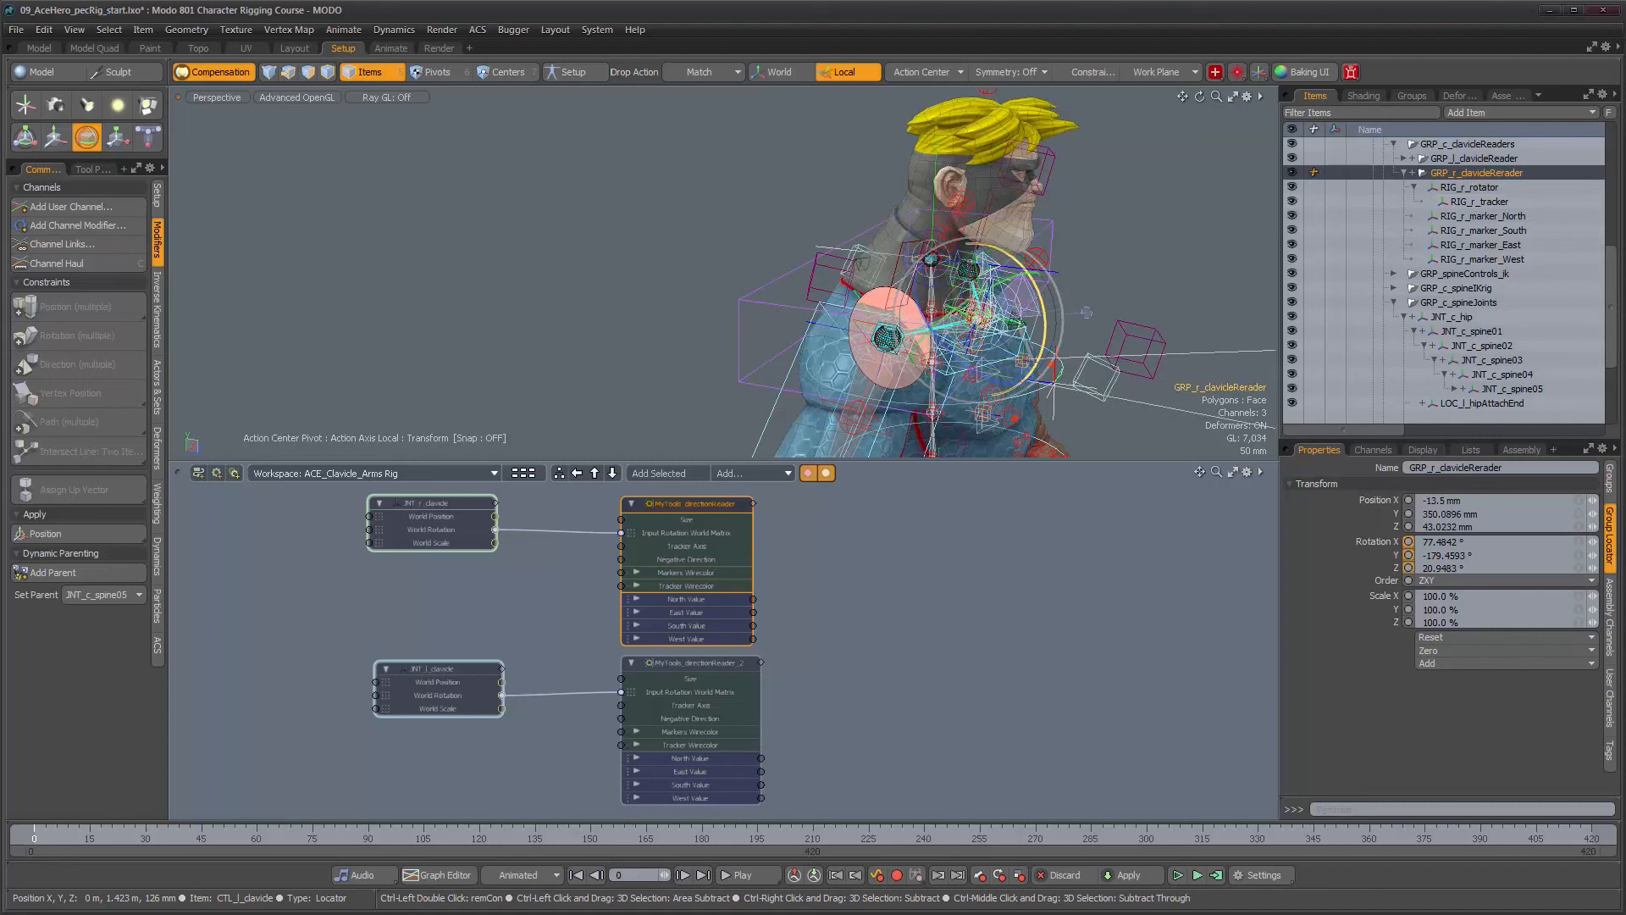
{"action": "left_click_drag", "start_coordinate": [1053, 368], "coordinate": [906, 203], "text": "ctrl"}
{"action": "left_click", "coordinate": [847, 71]}
{"action": "left_click_drag", "start_coordinate": [1067, 279], "coordinate": [890, 216], "text": "alt"}
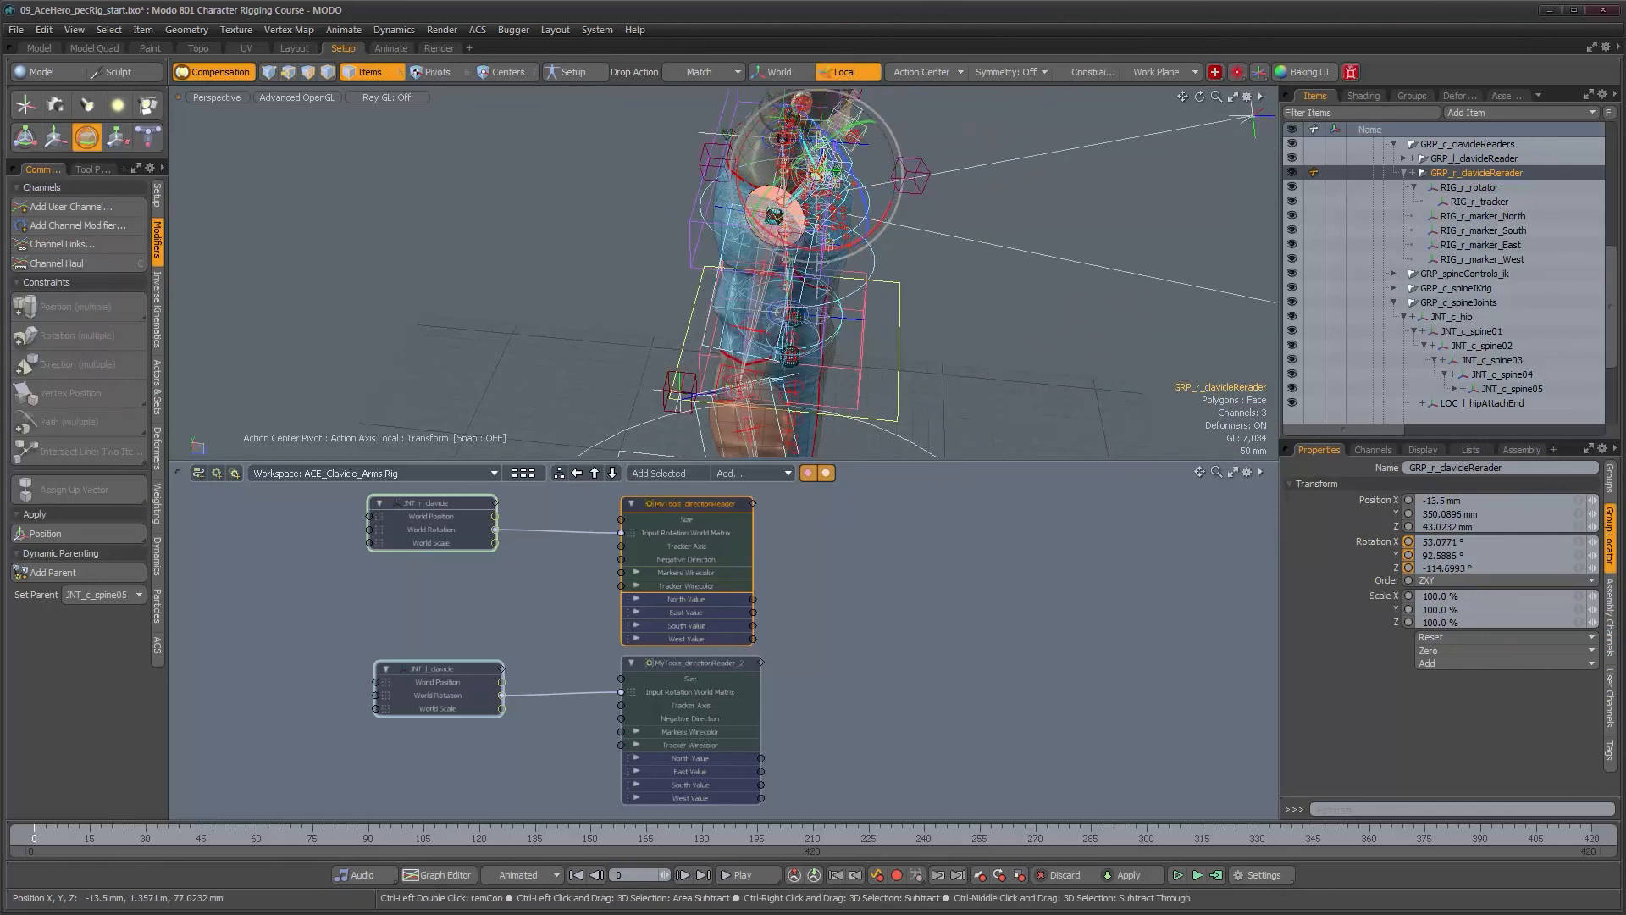
{"action": "key", "text": "ctrl+z"}
{"action": "left_click_drag", "start_coordinate": [942, 110], "coordinate": [769, 272], "text": "alt"}
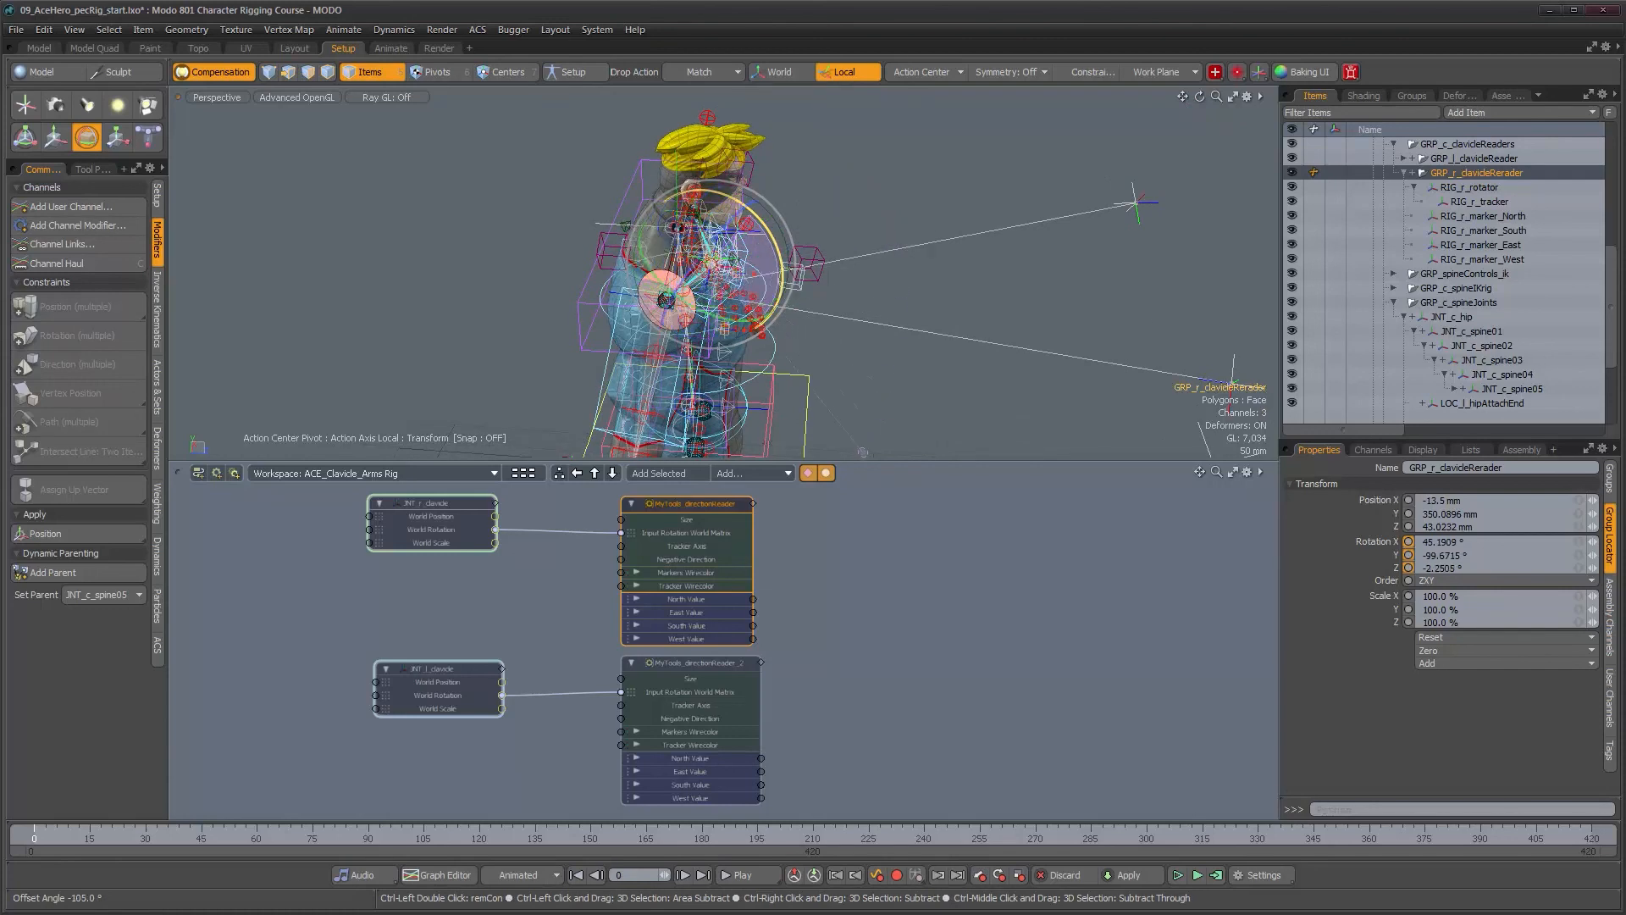
{"action": "left_click_drag", "start_coordinate": [861, 420], "coordinate": [447, 214], "text": "alt"}
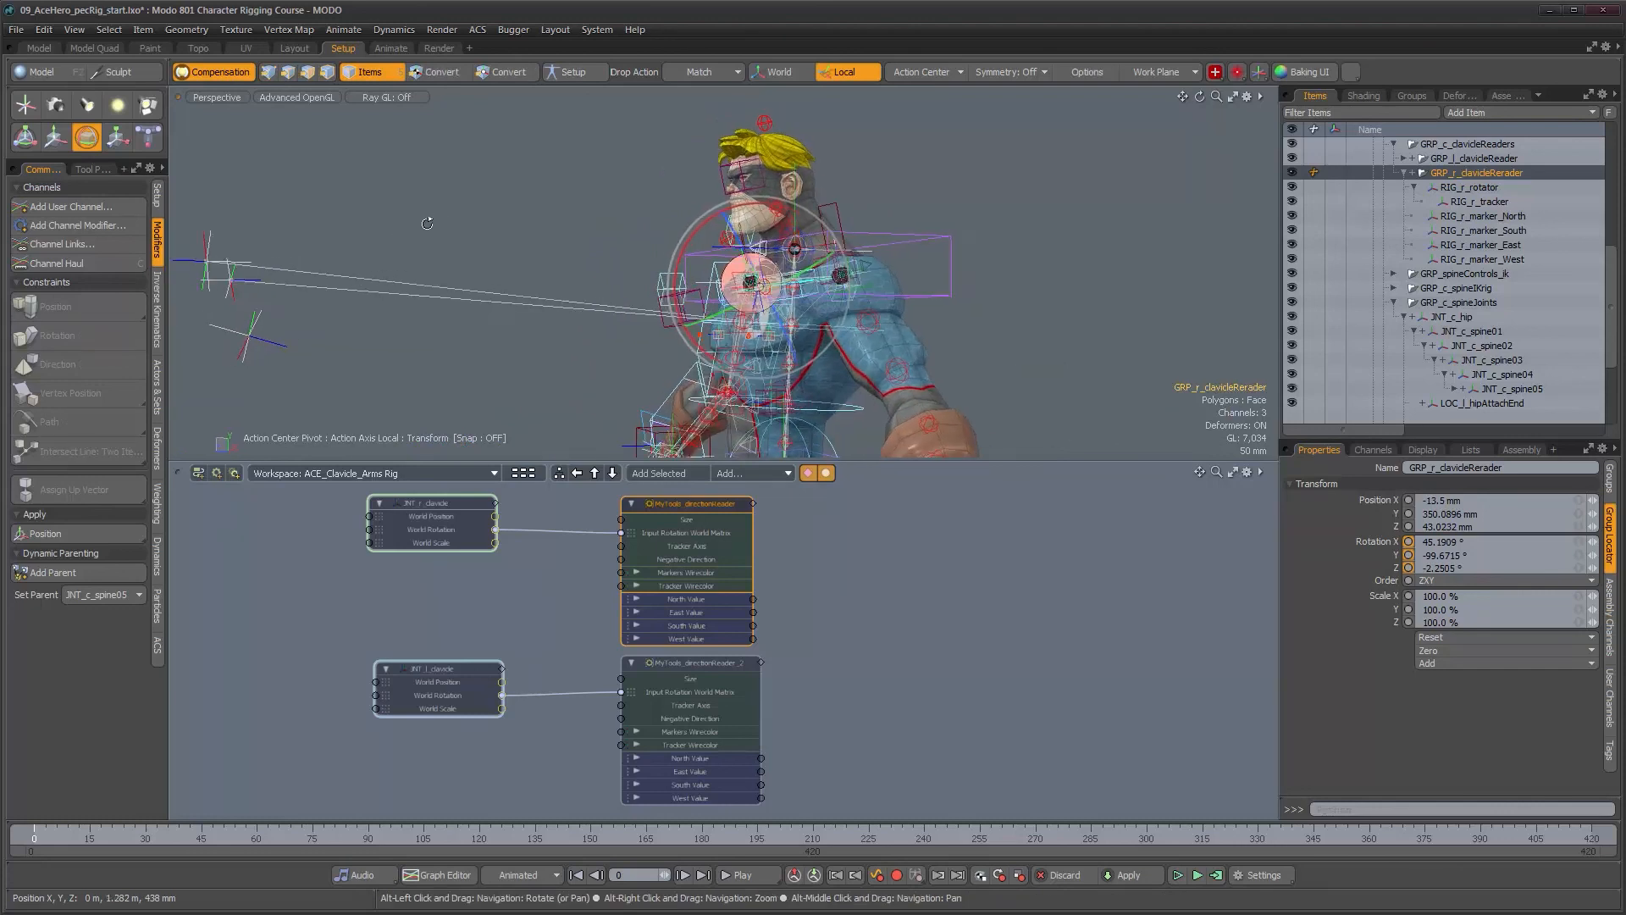
{"action": "right_click_drag", "start_coordinate": [671, 257], "coordinate": [813, 264], "text": "alt"}
{"action": "left_click_drag", "start_coordinate": [813, 264], "coordinate": [1055, 354], "text": "alt"}
{"action": "right_click_drag", "start_coordinate": [1055, 354], "coordinate": [940, 345], "text": "alt"}
{"action": "left_click_drag", "start_coordinate": [940, 345], "coordinate": [864, 341], "text": "alt"}
{"action": "right_click_drag", "start_coordinate": [864, 341], "coordinate": [847, 343], "text": "alt"}
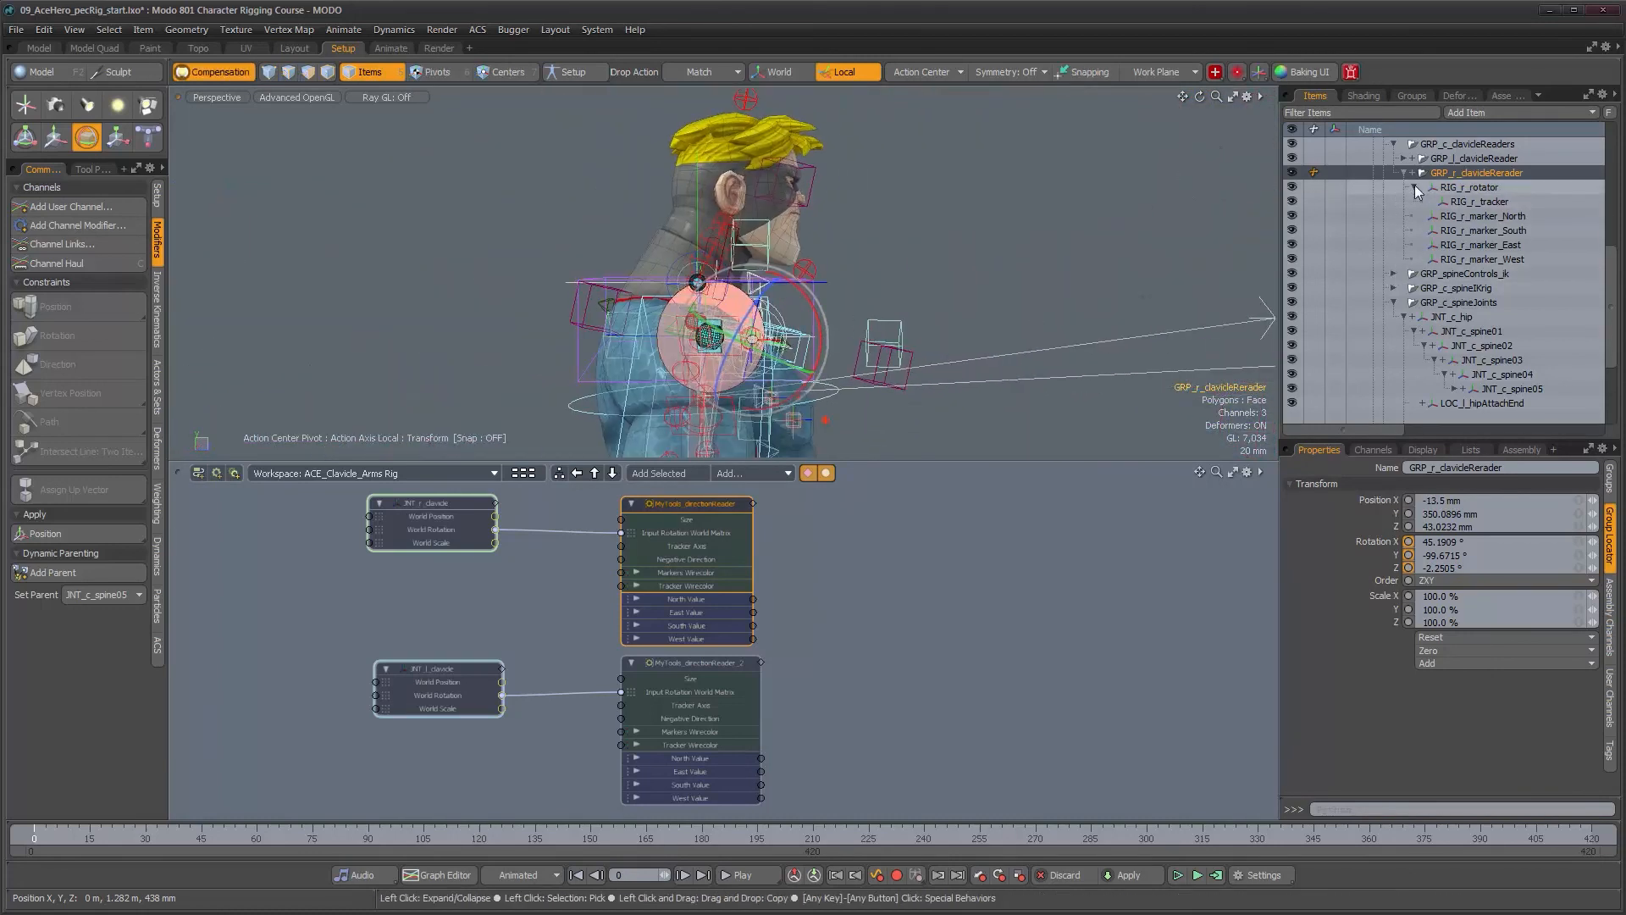
{"action": "left_click_drag", "start_coordinate": [1050, 296], "coordinate": [686, 309], "text": "alt"}
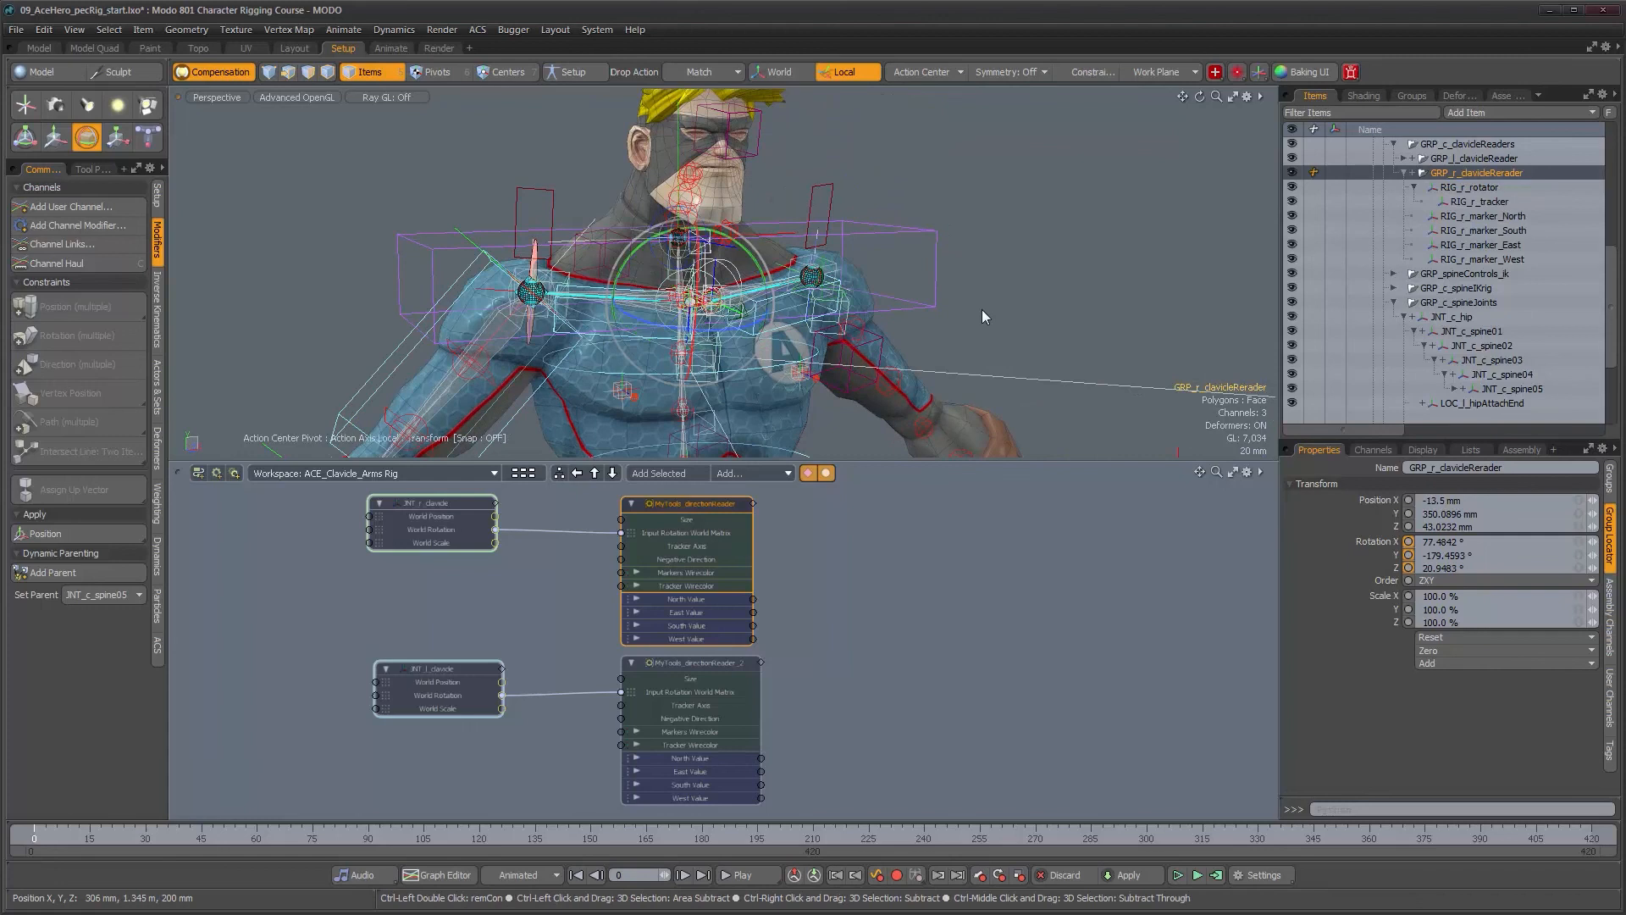
Undo the test rotations of the right clavicle reader group.
{"action": "left_click_drag", "start_coordinate": [983, 308], "coordinate": [931, 351], "text": "alt"}
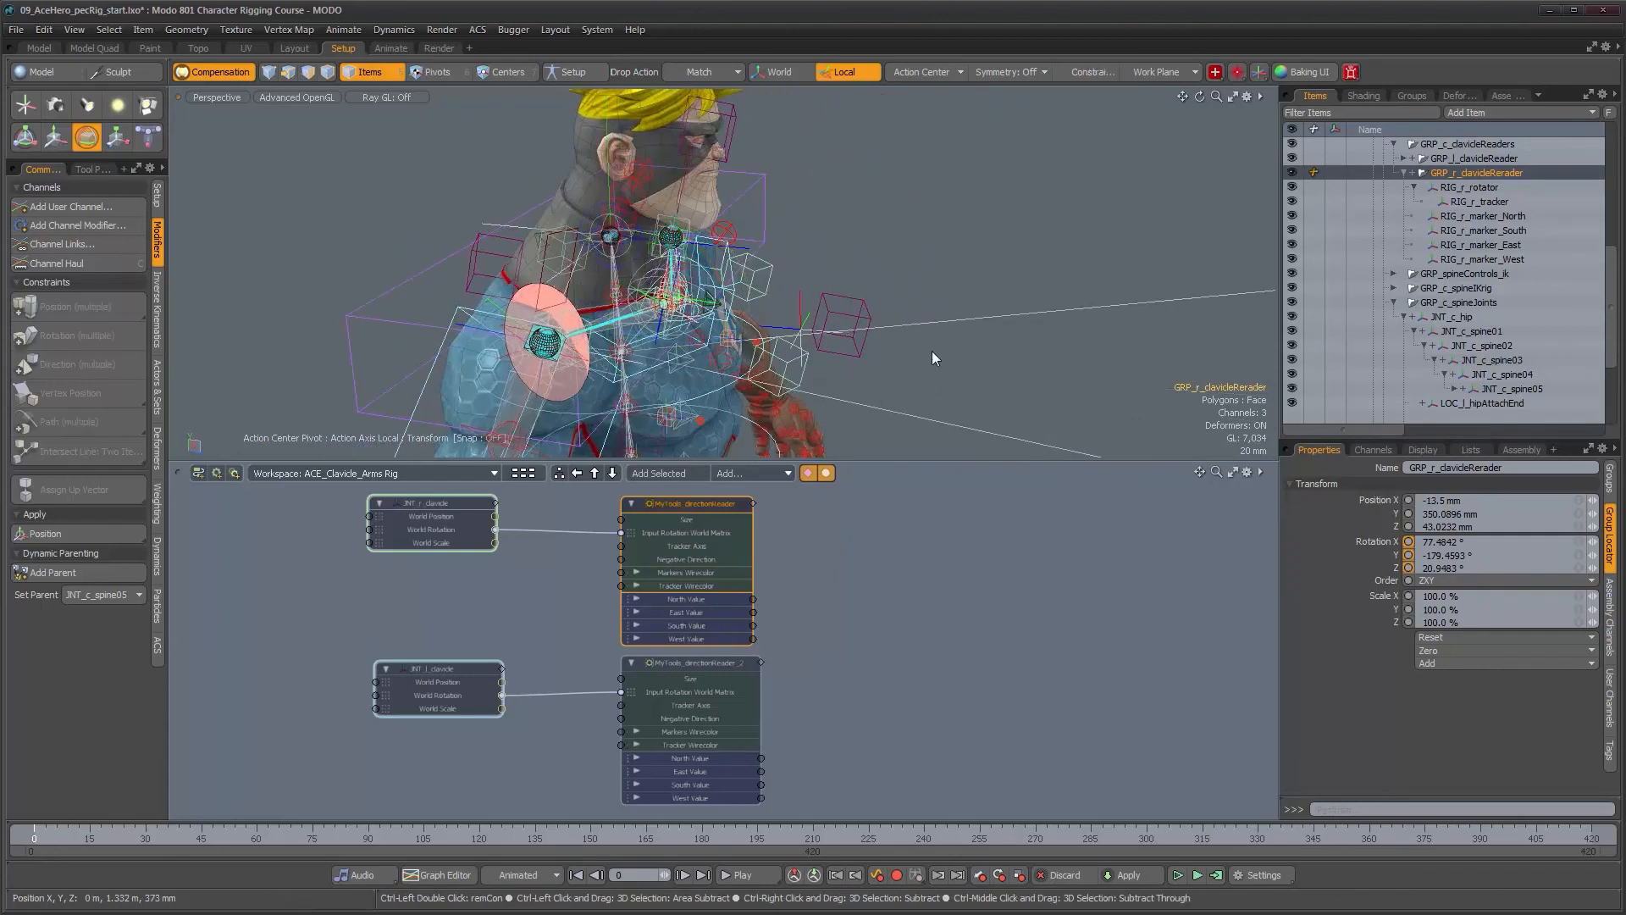
{"action": "key", "text": "ctrl+z"}
{"action": "key", "text": "ctrl+z"}
{"action": "key", "text": "ctrl+z"}
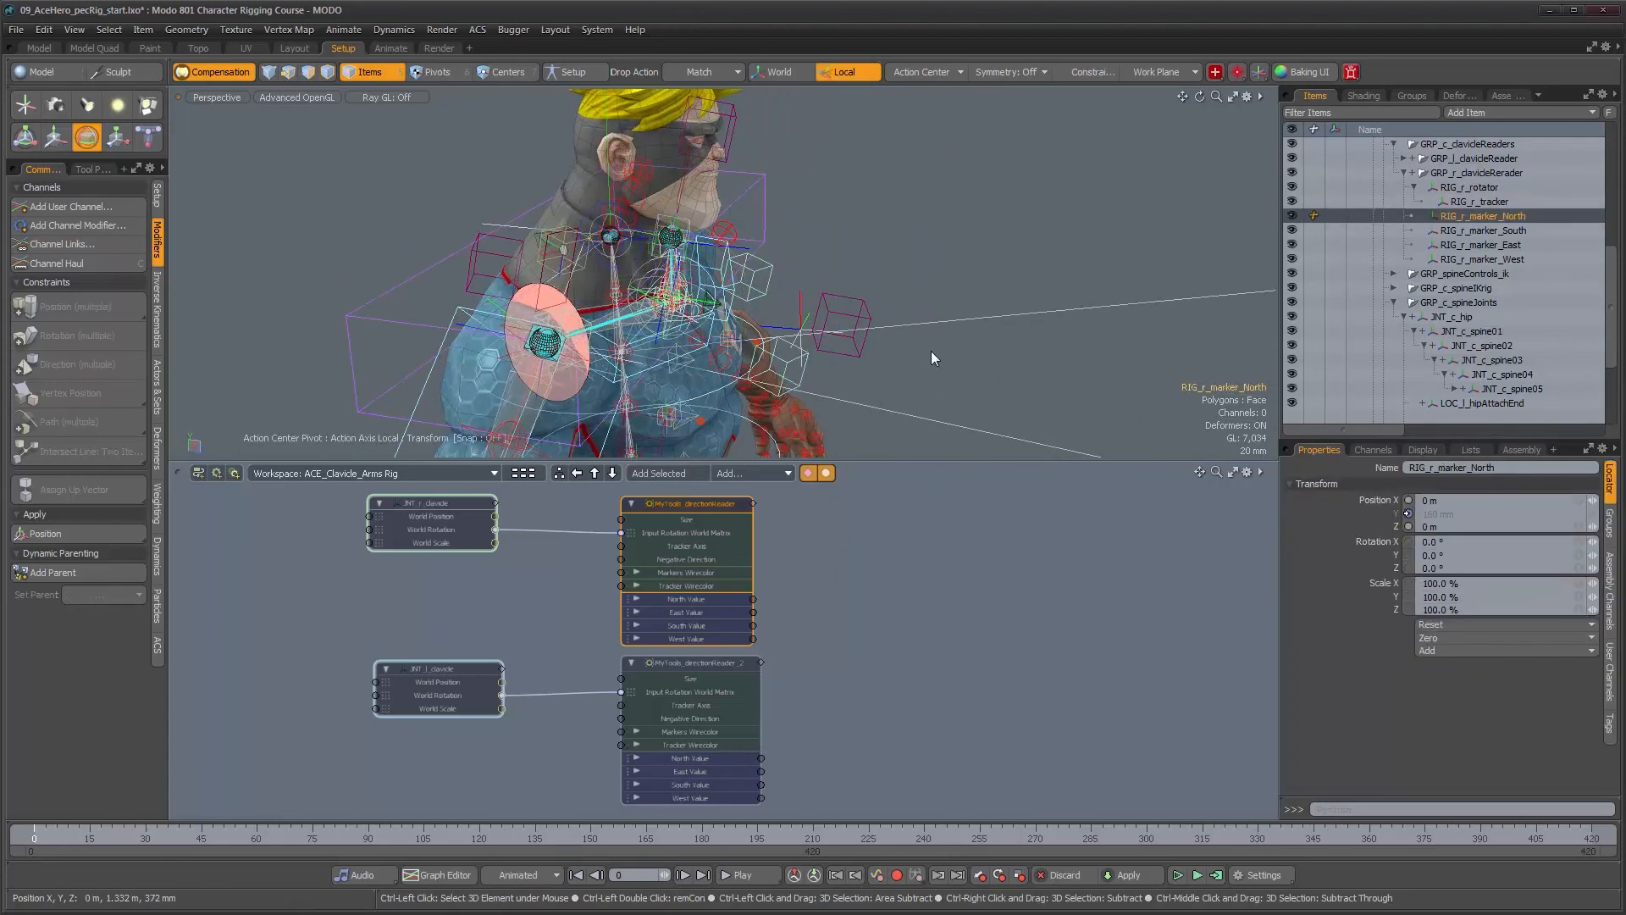
{"action": "key", "text": "ctrl+z"}
{"action": "key", "text": "ctrl+z"}
{"action": "key", "text": "ctrl+z"}
{"action": "key", "text": "ctrl+z"}
Show the direction reader's assembly channels again and scrub the animation to frame 315 to check its values.
{"action": "left_click_drag", "start_coordinate": [931, 351], "coordinate": [856, 268], "text": "alt"}
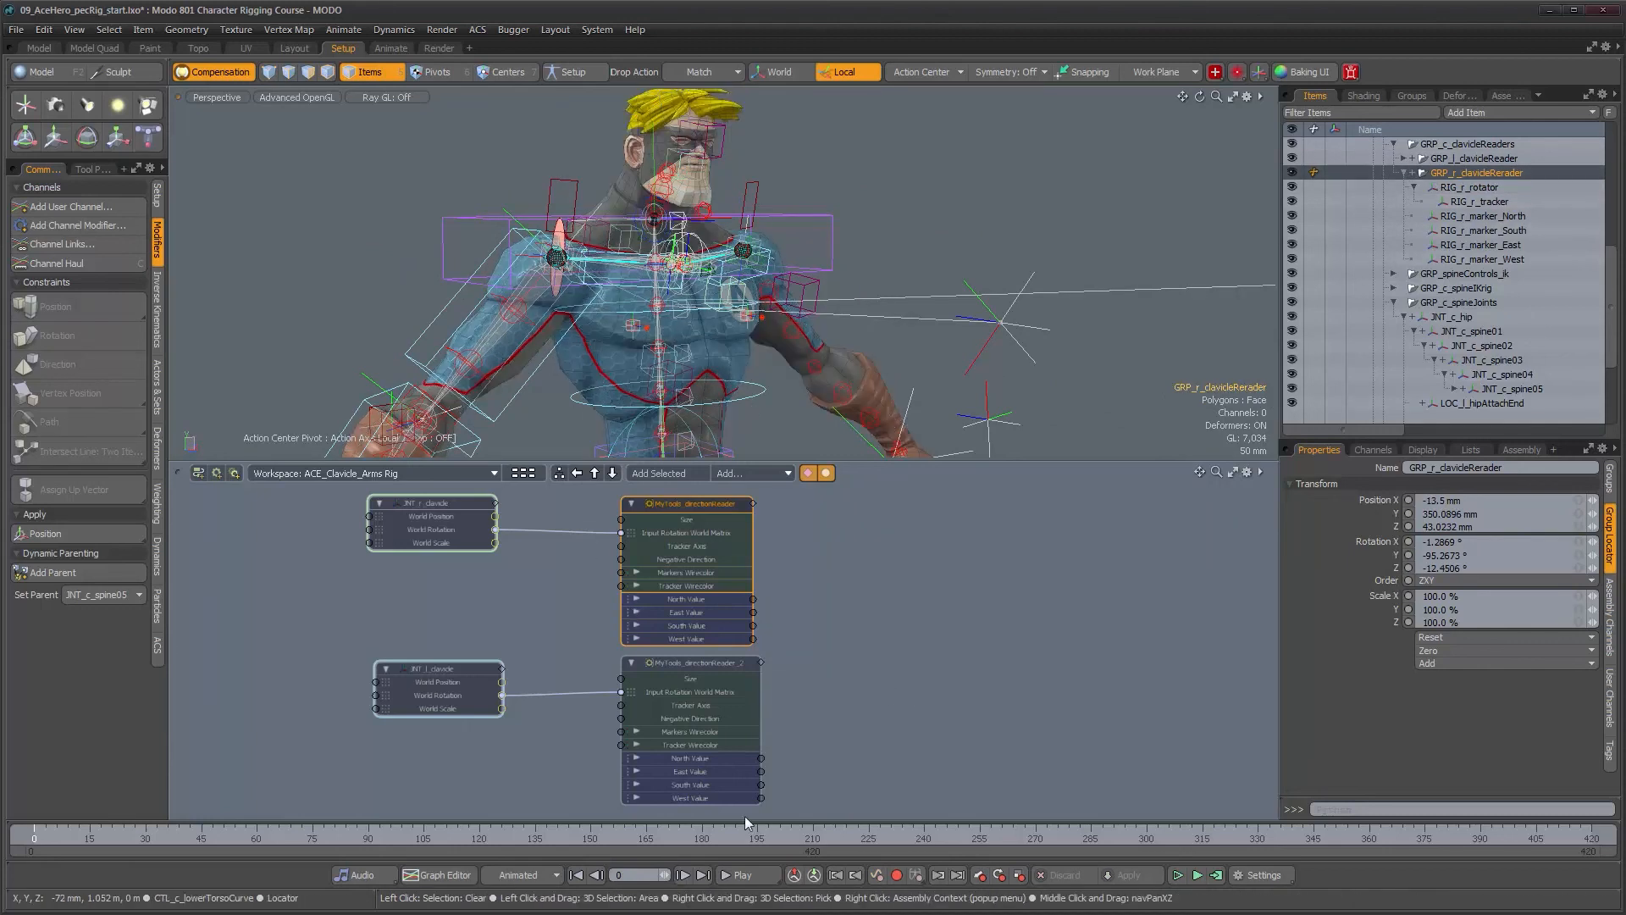
{"action": "left_click", "coordinate": [1026, 838]}
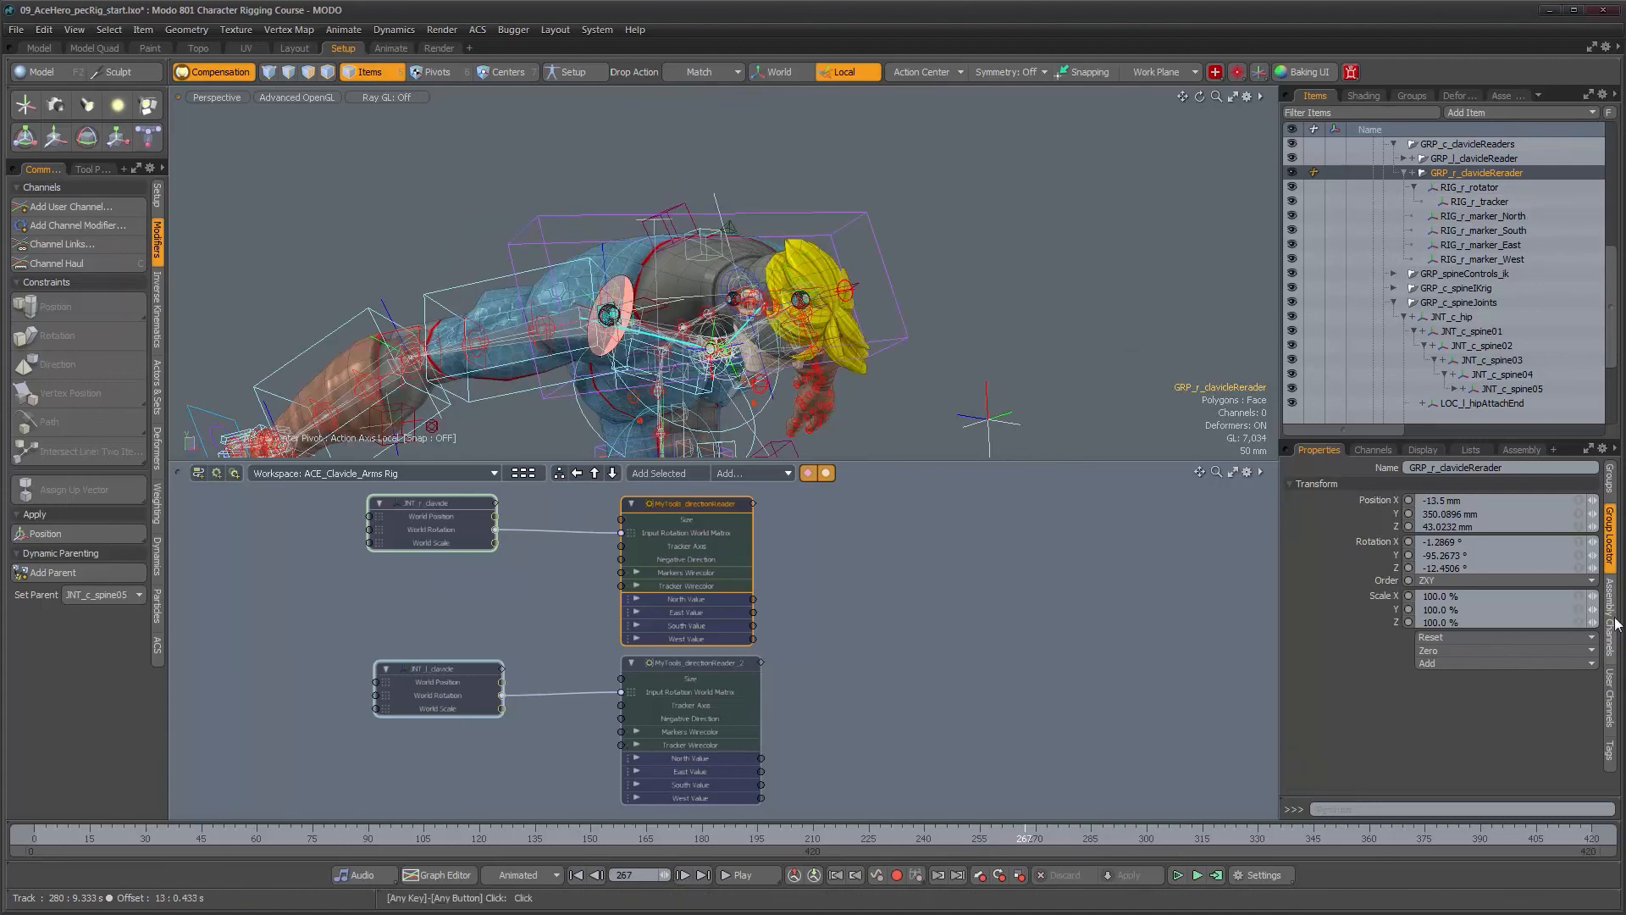
{"action": "left_click", "coordinate": [1610, 619]}
{"action": "left_click_drag", "start_coordinate": [1063, 842], "coordinate": [1202, 842]}
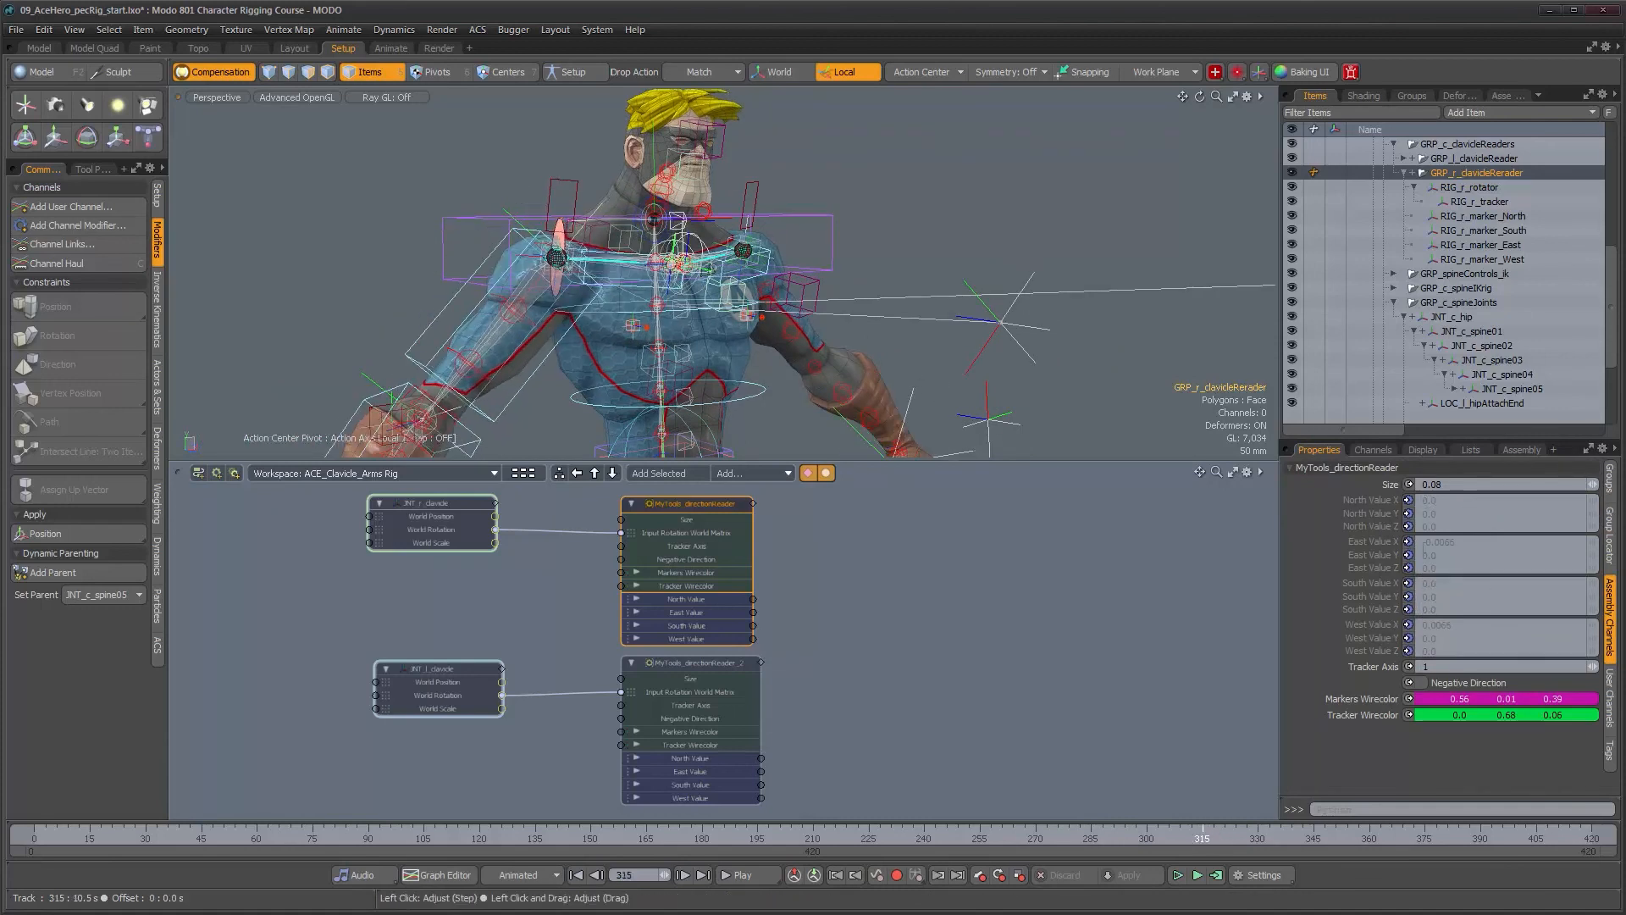
Scrub the animation through frames 329, 403, 357 and 317 to check the right clavicle reader's direction values, and return to frame 0.
{"action": "left_click", "coordinate": [1204, 838]}
{"action": "left_click_drag", "start_coordinate": [1208, 838], "coordinate": [1255, 838]}
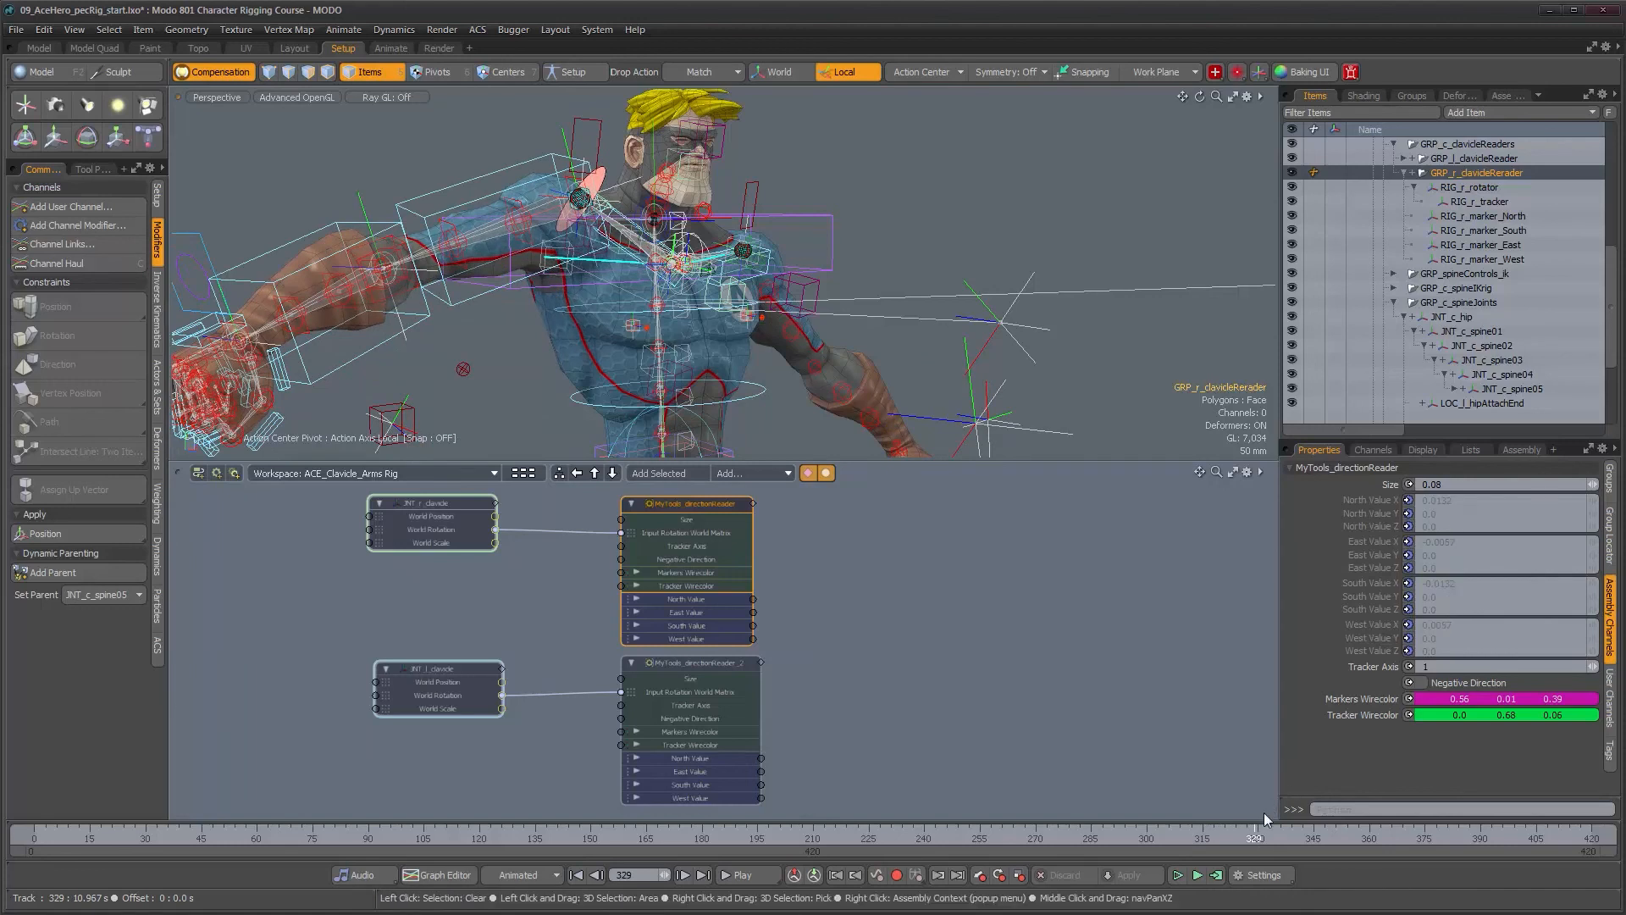
{"action": "left_click_drag", "start_coordinate": [1255, 838], "coordinate": [1528, 837]}
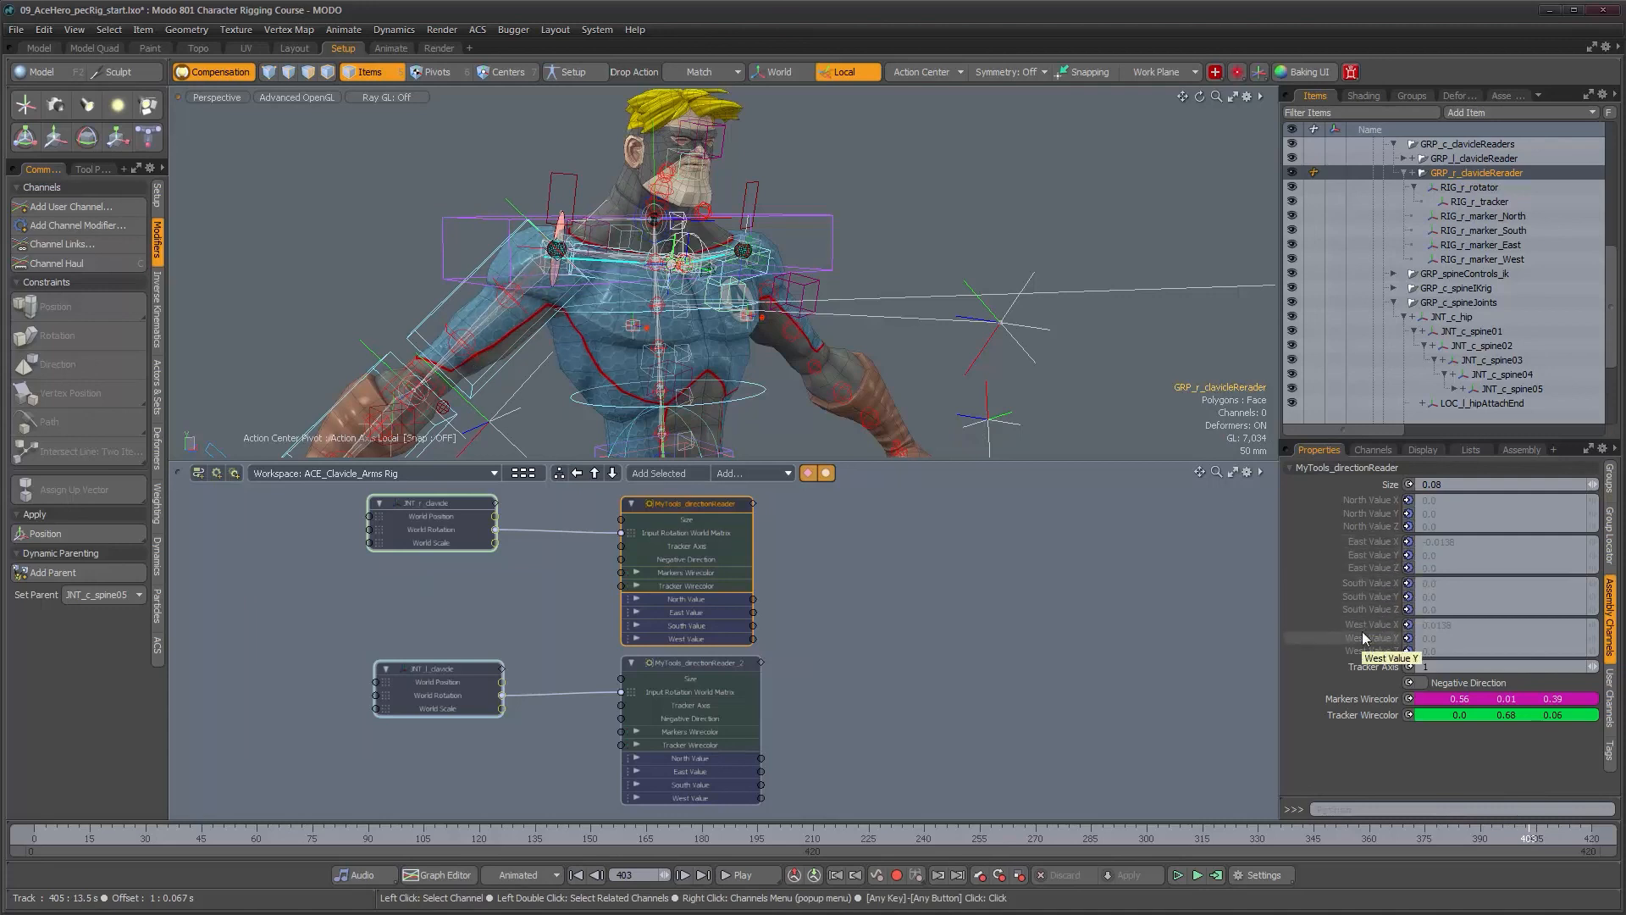
{"action": "mouse_move", "coordinate": [1550, 837]}
{"action": "left_mouse_down"}
{"action": "mouse_move", "coordinate": [1592, 837]}
{"action": "mouse_move", "coordinate": [1357, 837]}
{"action": "left_mouse_up"}
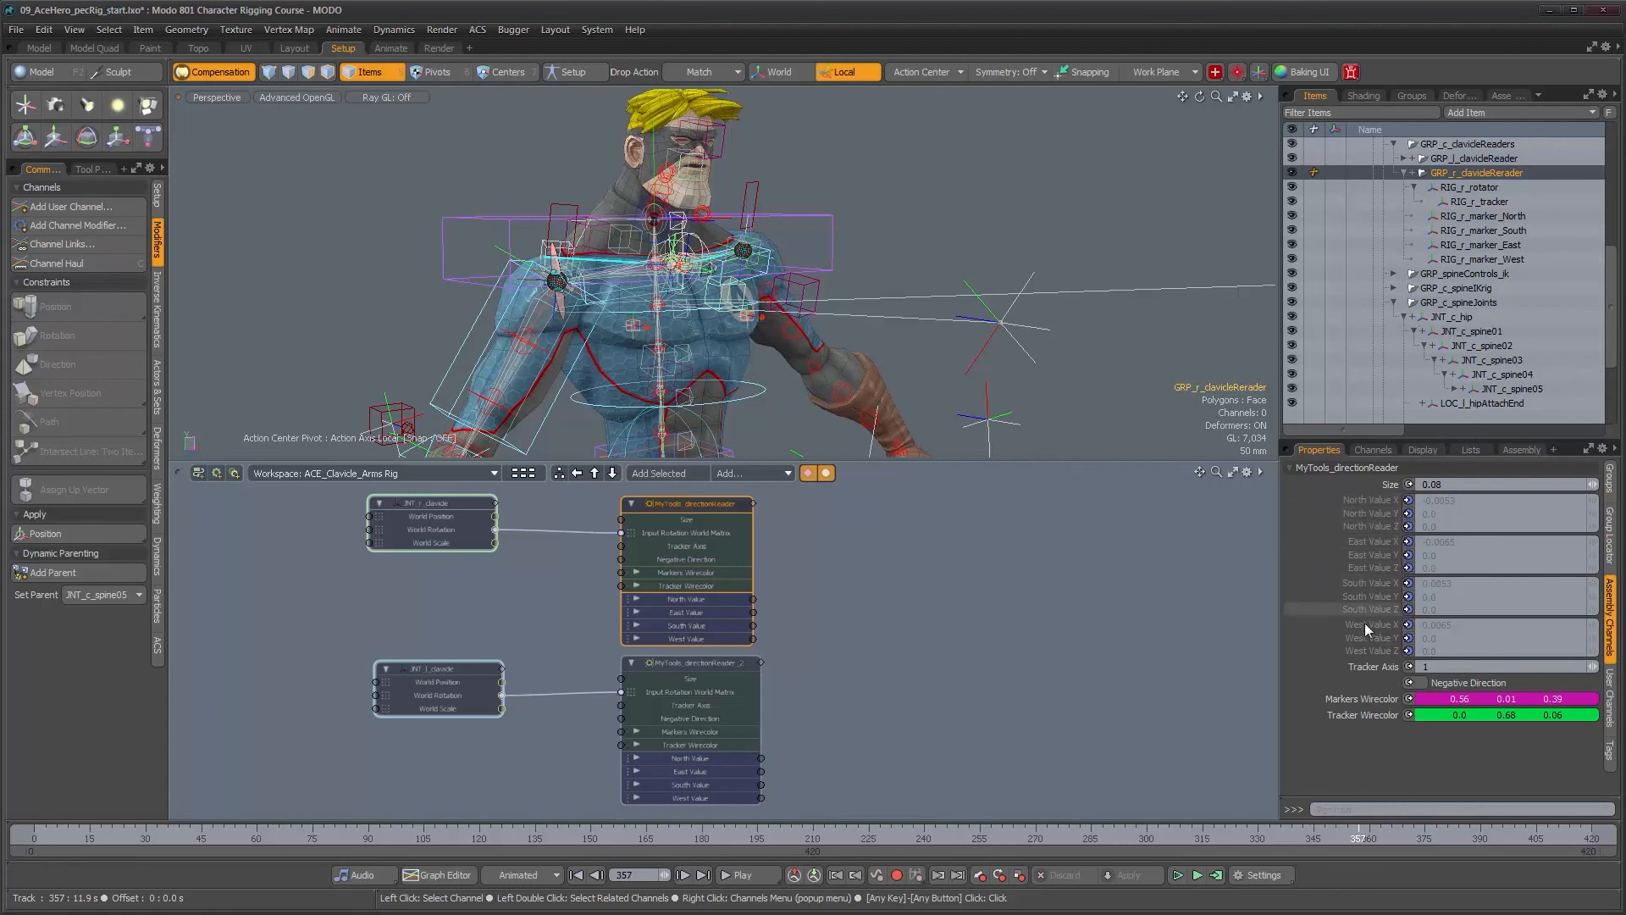
{"action": "left_click_drag", "start_coordinate": [1357, 836], "coordinate": [1210, 847]}
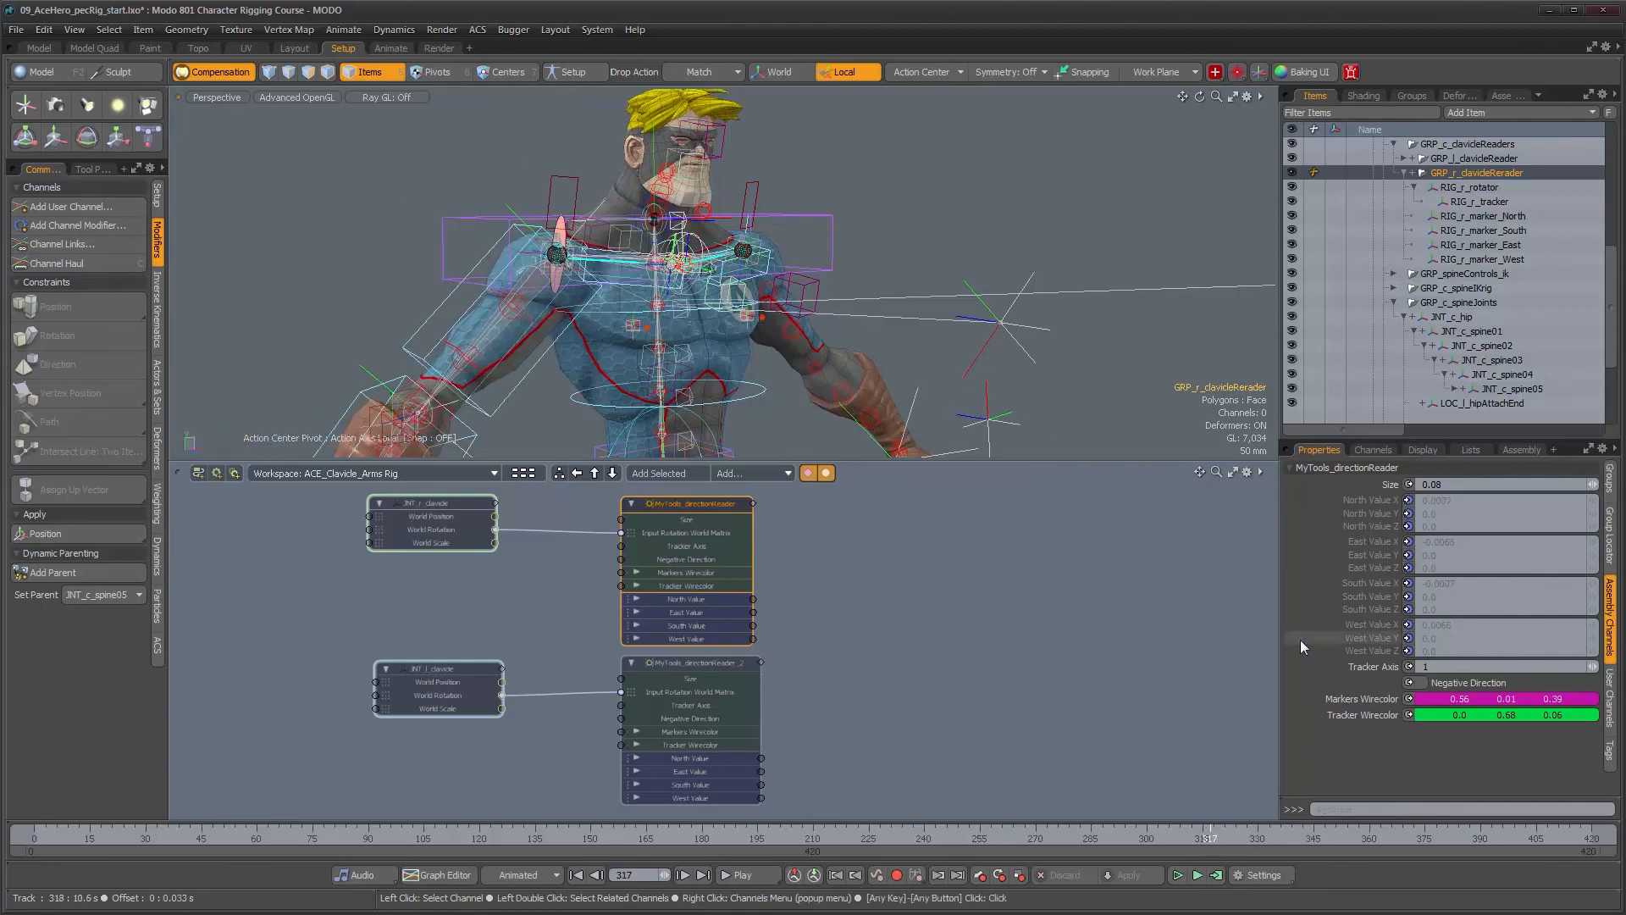
{"action": "left_click_drag", "start_coordinate": [1203, 837], "coordinate": [34, 837]}
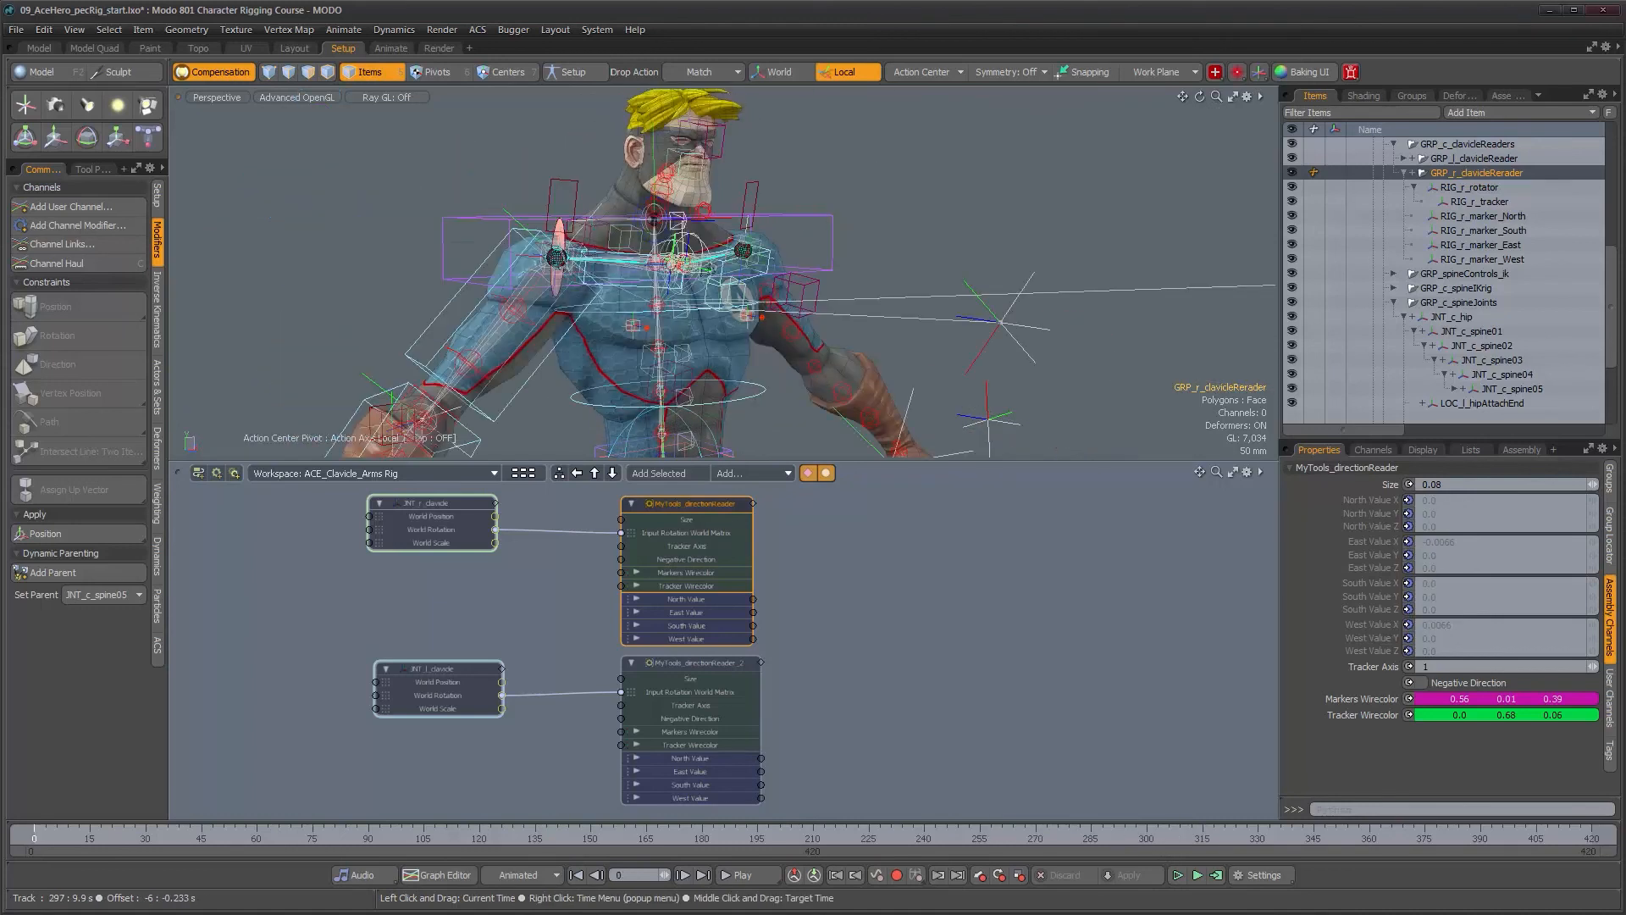
Select MyTools_directionReader_2 to show its channels, and examine the clavicle readers and the pectoral area of the chest up close.
{"action": "left_click", "coordinate": [697, 662]}
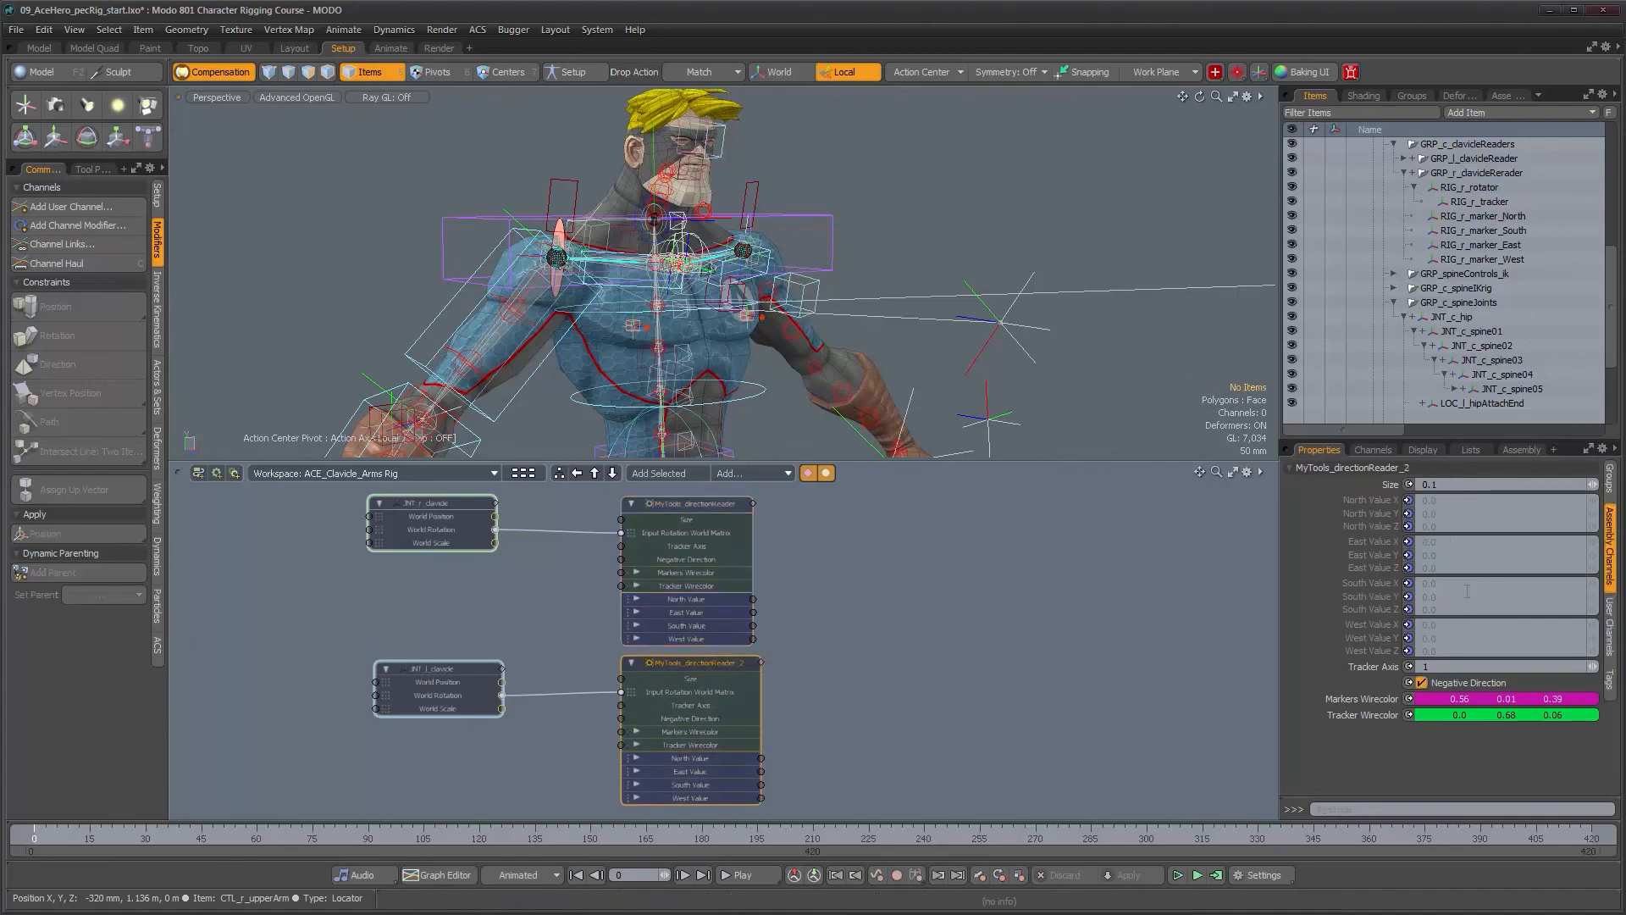
{"action": "left_click_drag", "start_coordinate": [867, 200], "coordinate": [779, 206], "text": "alt"}
{"action": "scroll", "coordinate": [631, 246], "scroll_direction": "up", "scroll_amount": 4}
{"action": "left_click_drag", "start_coordinate": [638, 257], "coordinate": [669, 315], "text": "alt"}
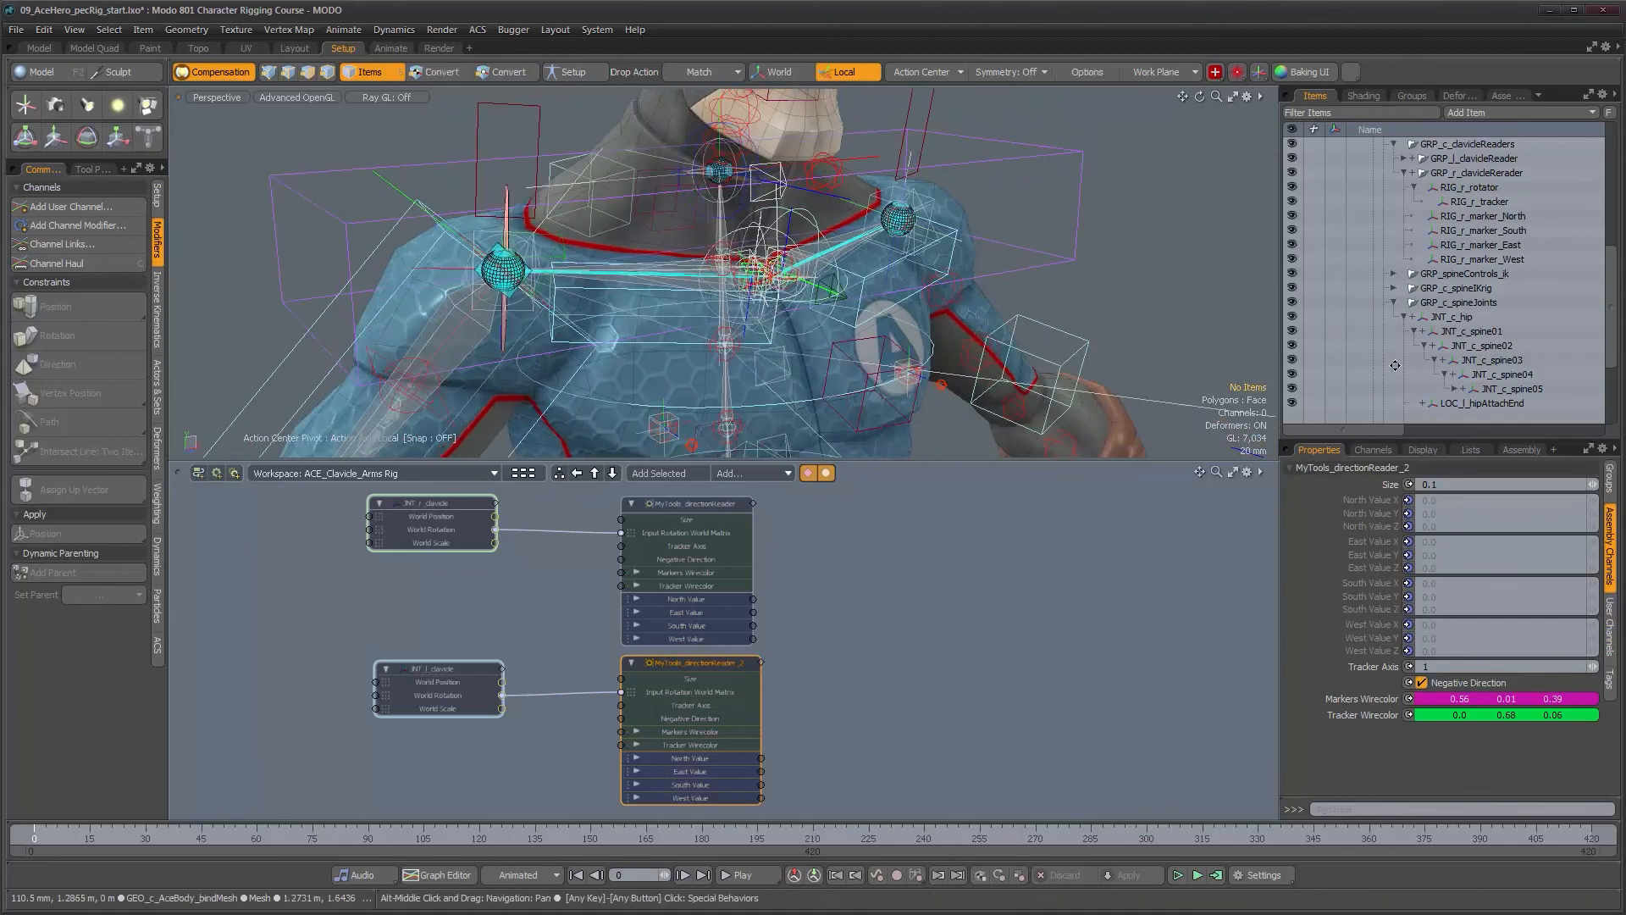
{"action": "right_click_drag", "start_coordinate": [1035, 348], "coordinate": [857, 347], "text": "alt"}
{"action": "middle_click_drag", "start_coordinate": [881, 354], "coordinate": [860, 308], "text": "alt"}
{"action": "right_click_drag", "start_coordinate": [932, 355], "coordinate": [798, 351], "text": "alt"}
{"action": "left_click_drag", "start_coordinate": [763, 345], "coordinate": [779, 331], "text": "alt"}
{"action": "right_click_drag", "start_coordinate": [779, 330], "coordinate": [864, 334], "text": "alt"}
{"action": "left_click_drag", "start_coordinate": [682, 655], "coordinate": [762, 672], "text": "alt"}
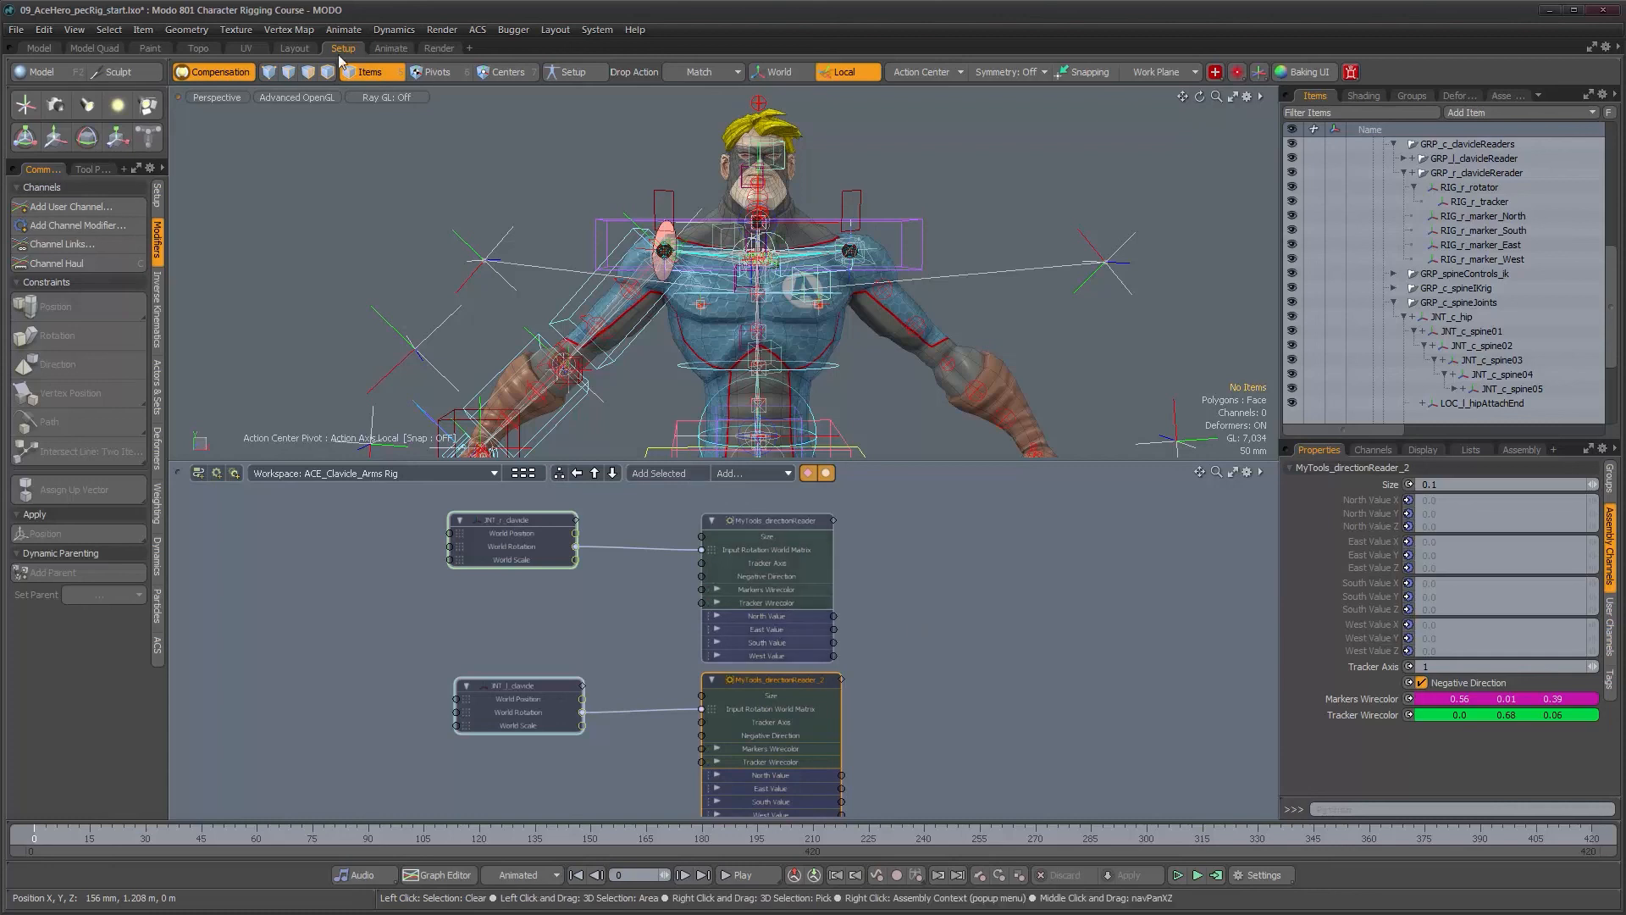
{"action": "right_click_drag", "start_coordinate": [694, 279], "coordinate": [818, 306], "text": "alt"}
{"action": "middle_click_drag", "start_coordinate": [817, 306], "coordinate": [694, 264], "text": "alt"}
{"action": "right_click_drag", "start_coordinate": [694, 263], "coordinate": [767, 275], "text": "alt"}
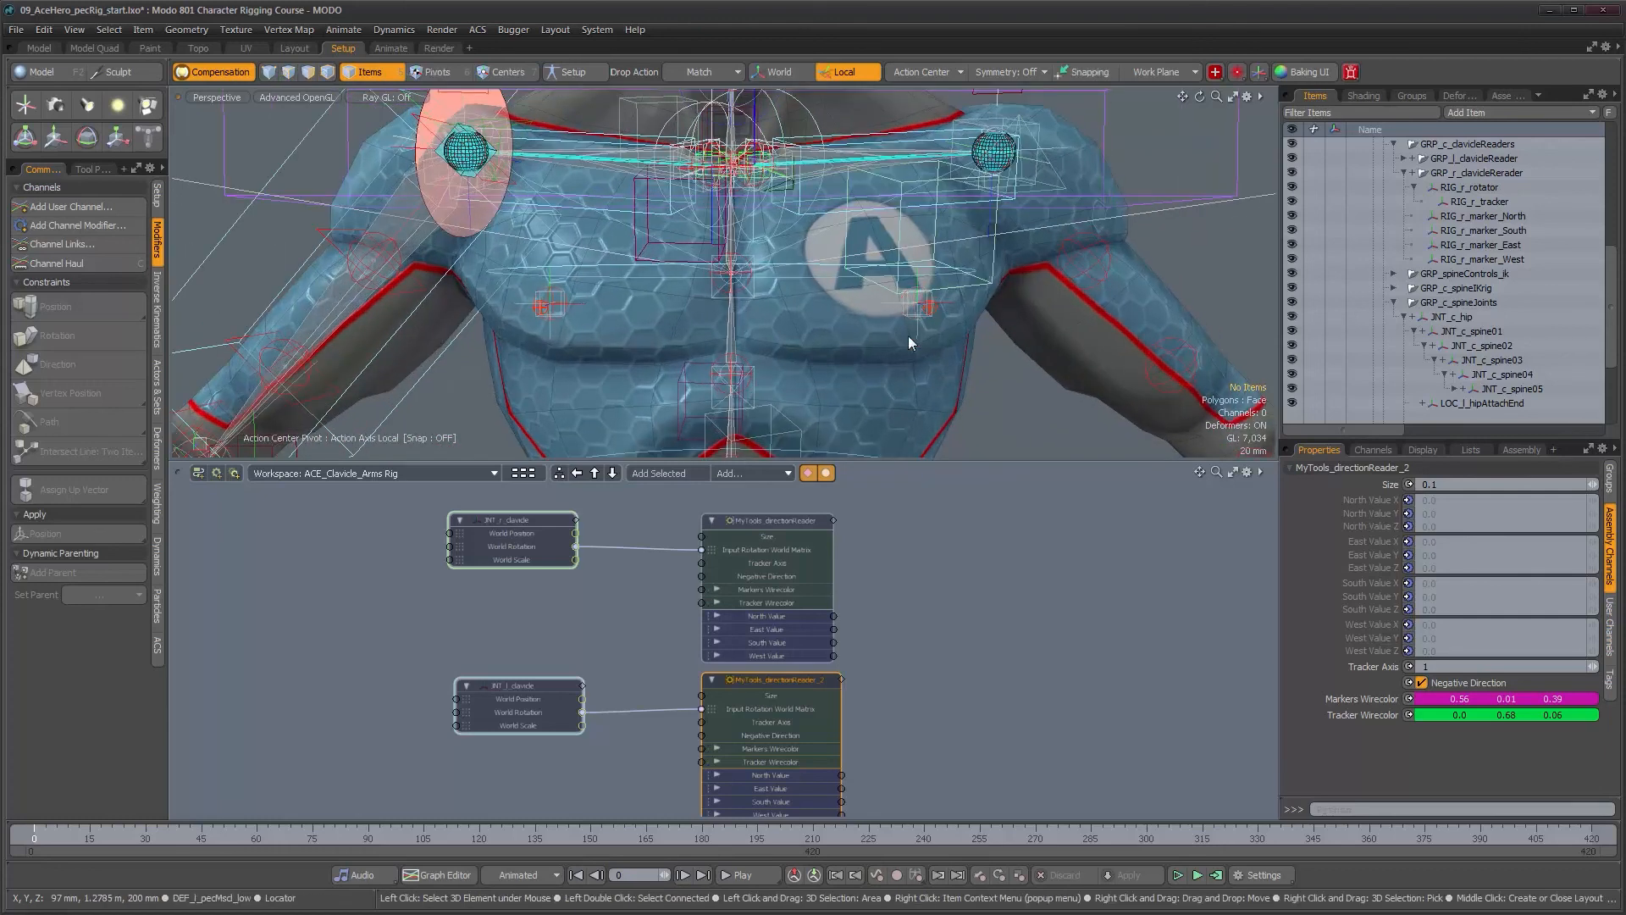
{"action": "left_click_drag", "start_coordinate": [840, 648], "coordinate": [548, 642], "text": "alt"}
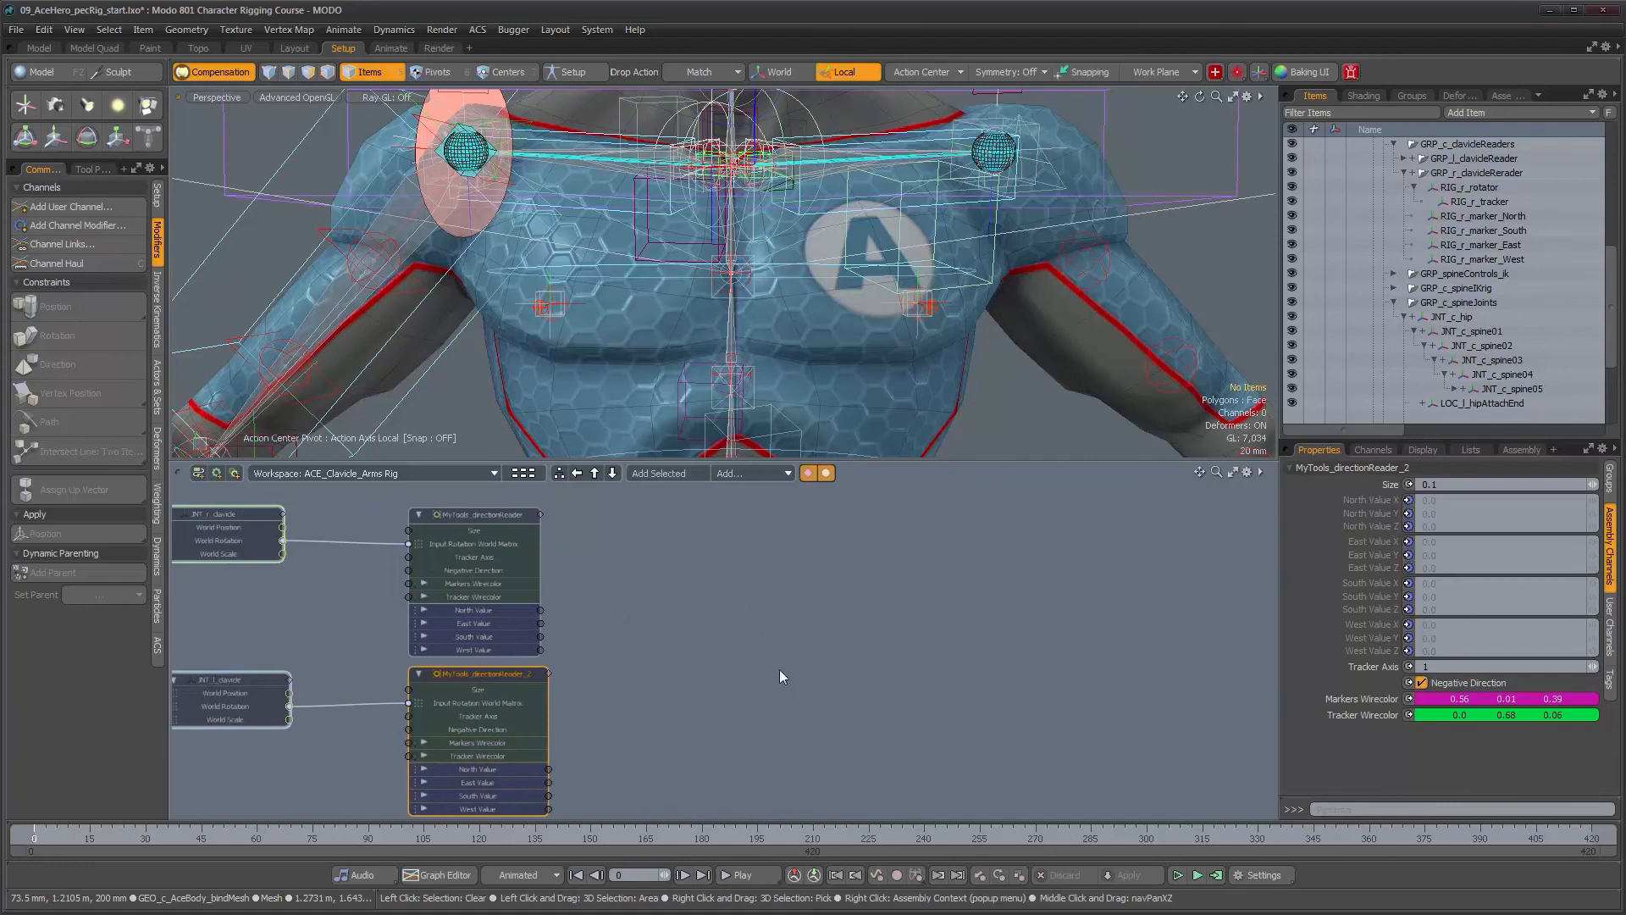